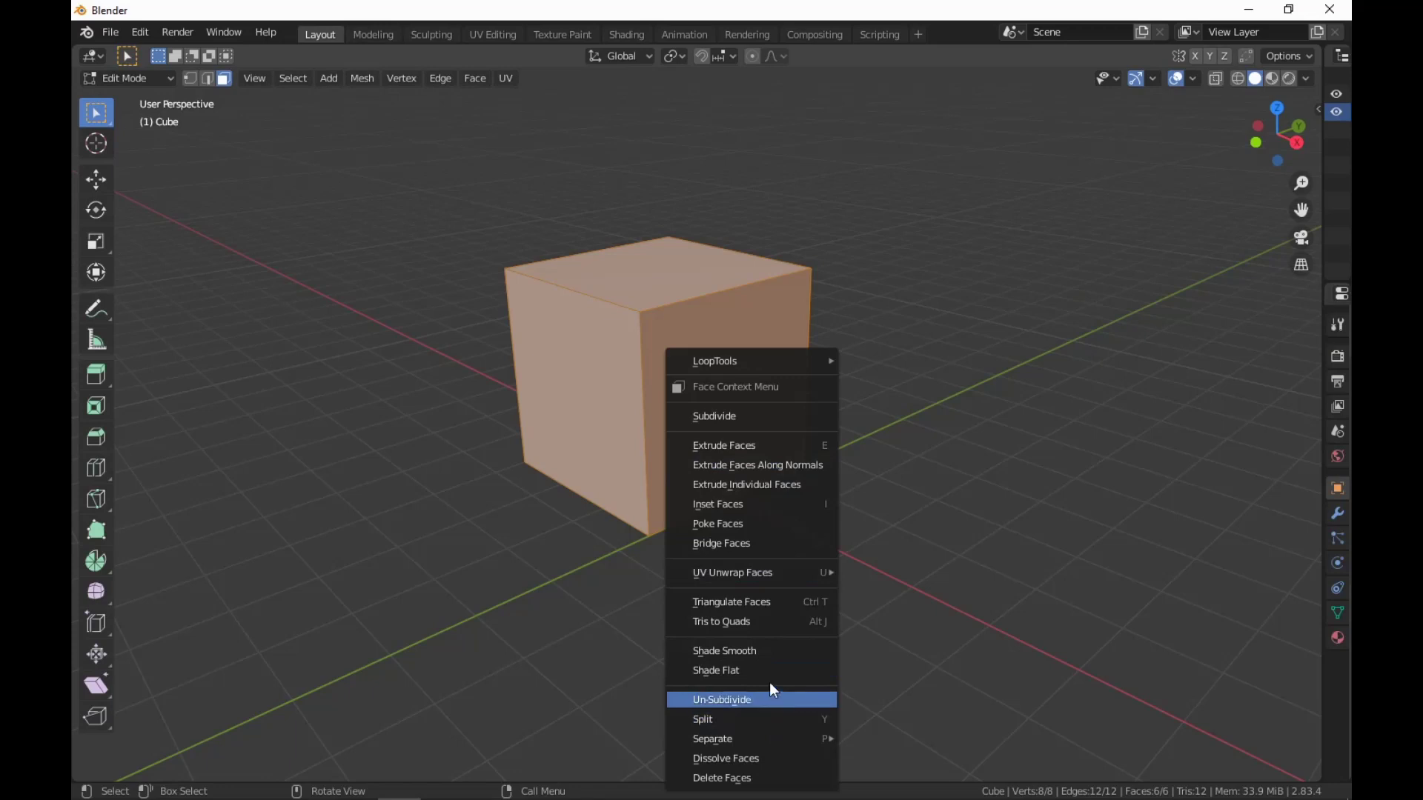
Delete all faces of the default cube so the mesh is empty.
{"action": "left_click", "coordinate": [747, 778]}
{"action": "middle_click_drag", "start_coordinate": [821, 575], "coordinate": [791, 511]}
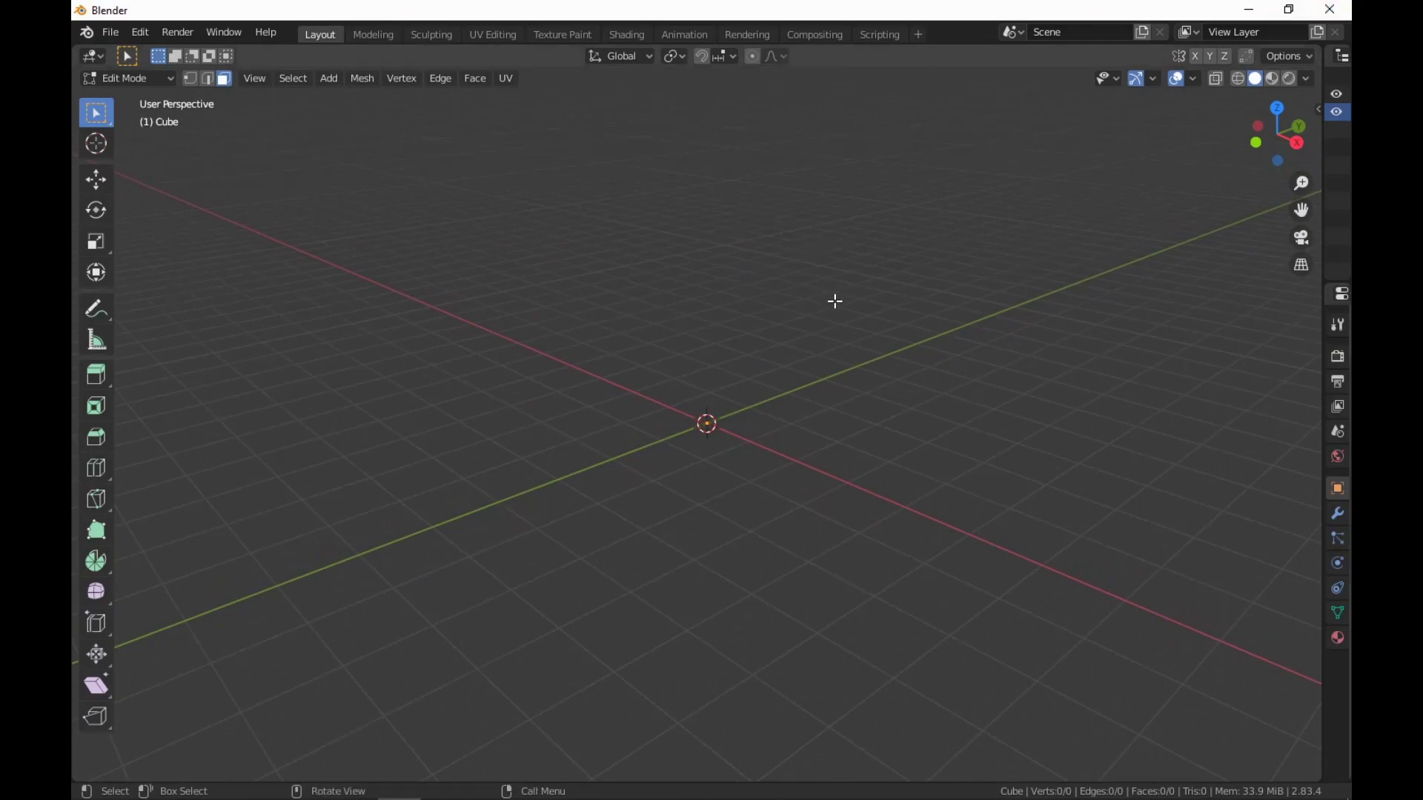
{"action": "middle_click_drag", "start_coordinate": [835, 301], "coordinate": [886, 344]}
Turn on the Screencast Keys display for the viewport.
{"action": "middle_click_drag", "start_coordinate": [937, 457], "coordinate": [946, 447]}
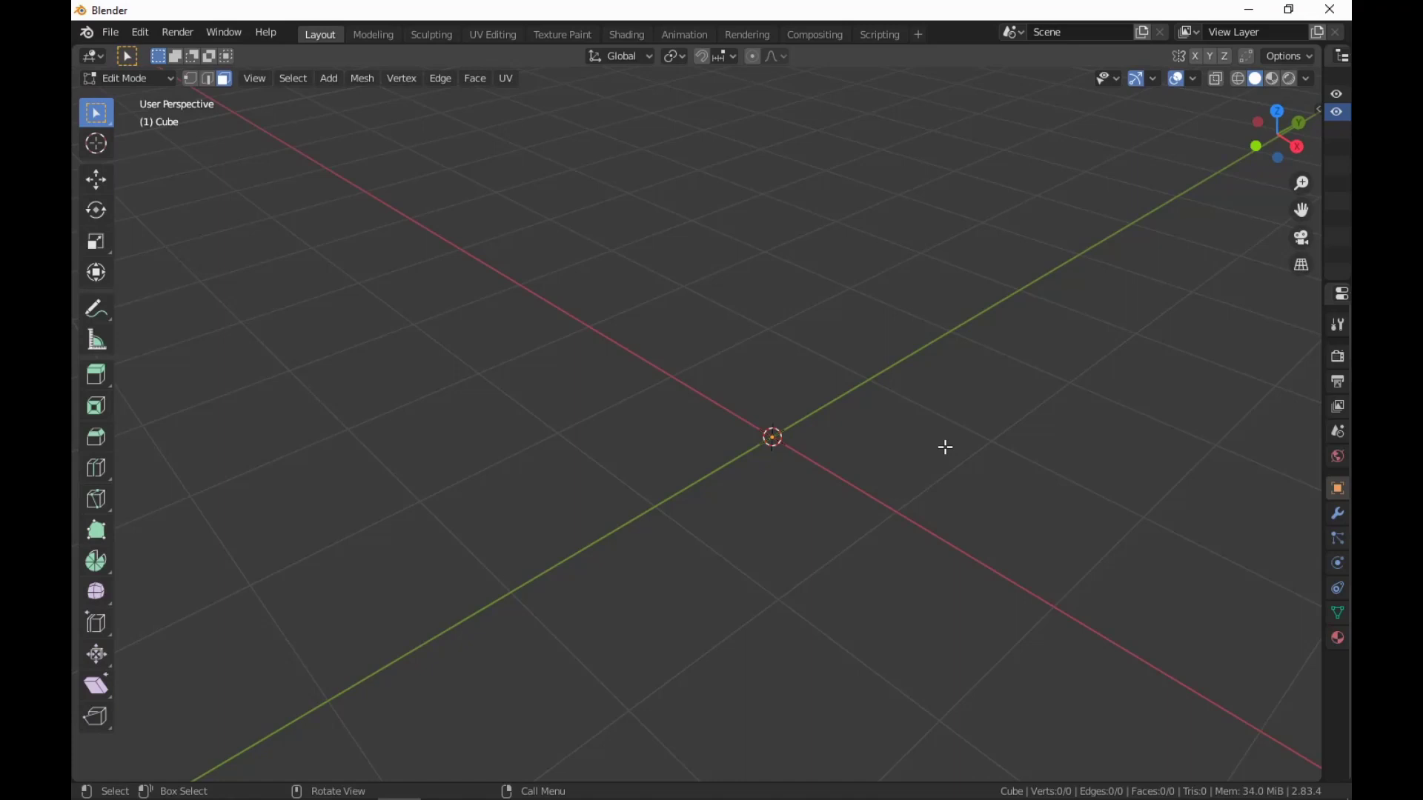
{"action": "key", "text": "n"}
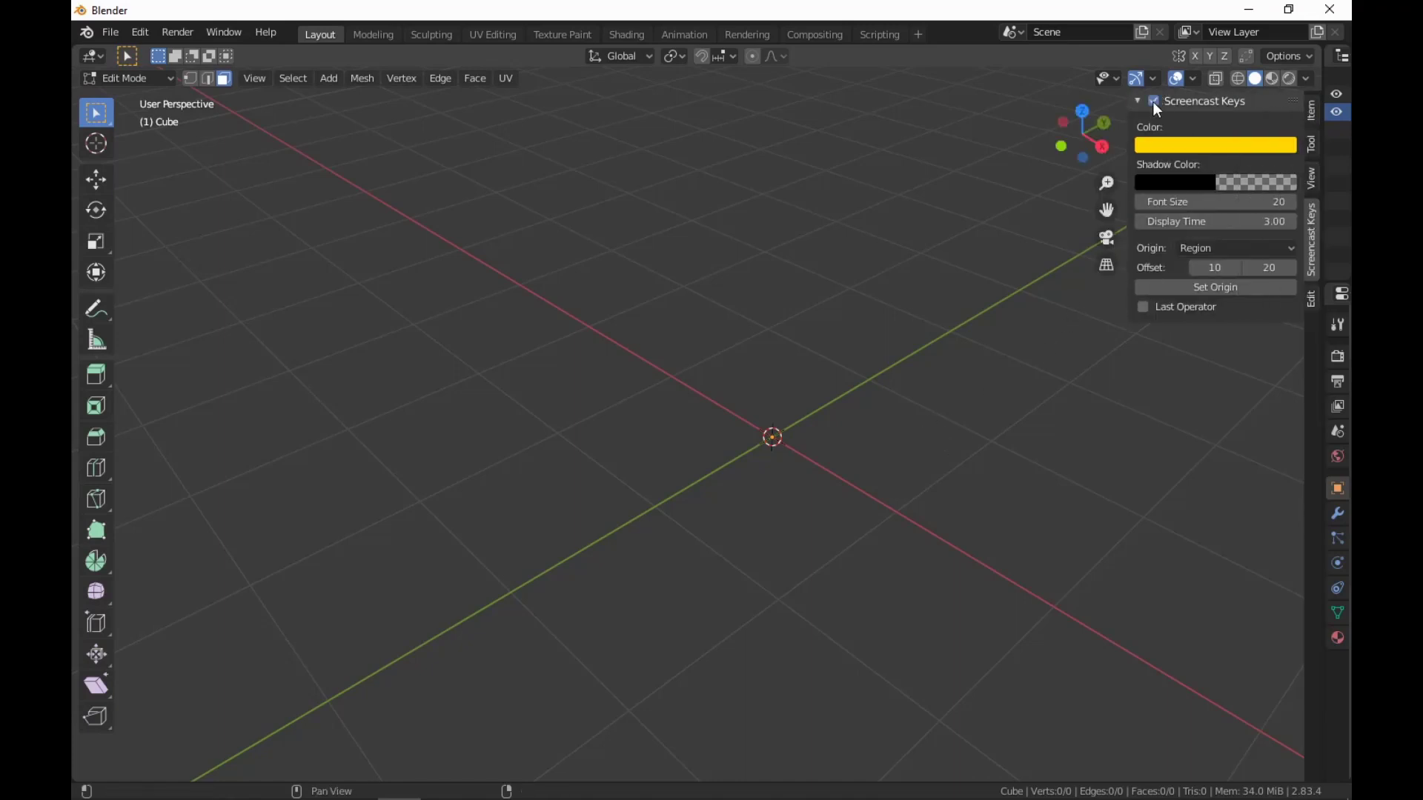
{"action": "key", "text": "n"}
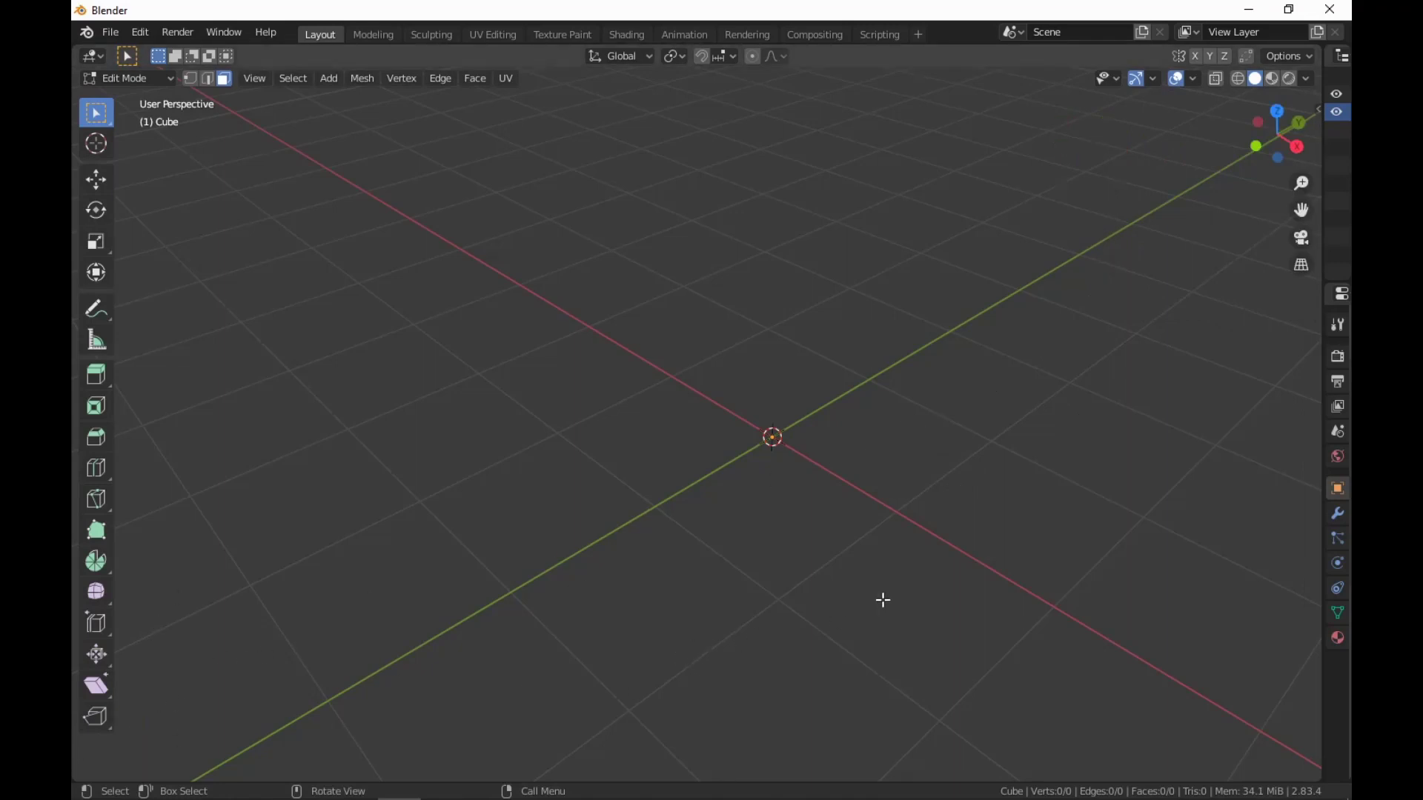
Add a mesh circle at the origin with 16 vertices and a radius of 0.6 m.
{"action": "key", "text": "shift+a"}
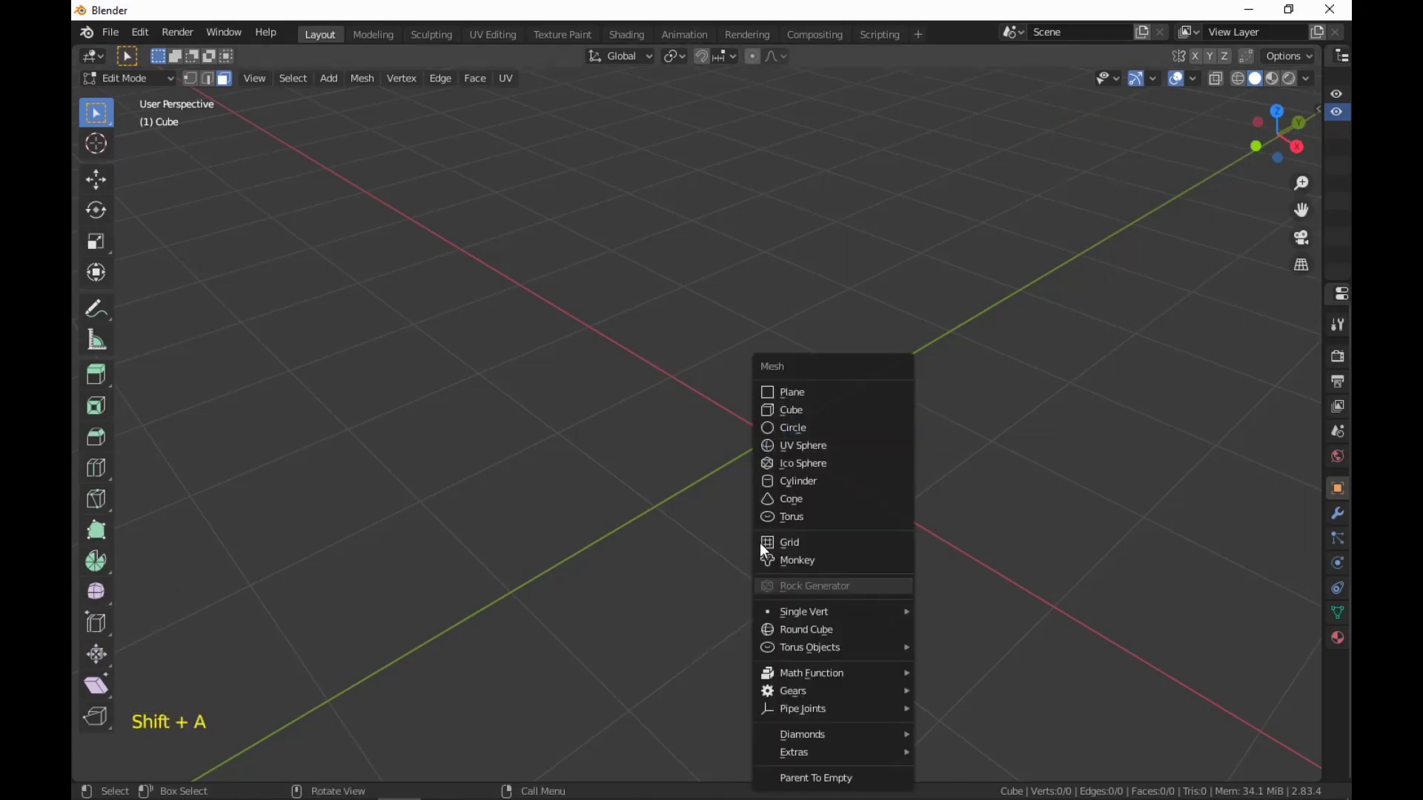
{"action": "left_click", "coordinate": [833, 428]}
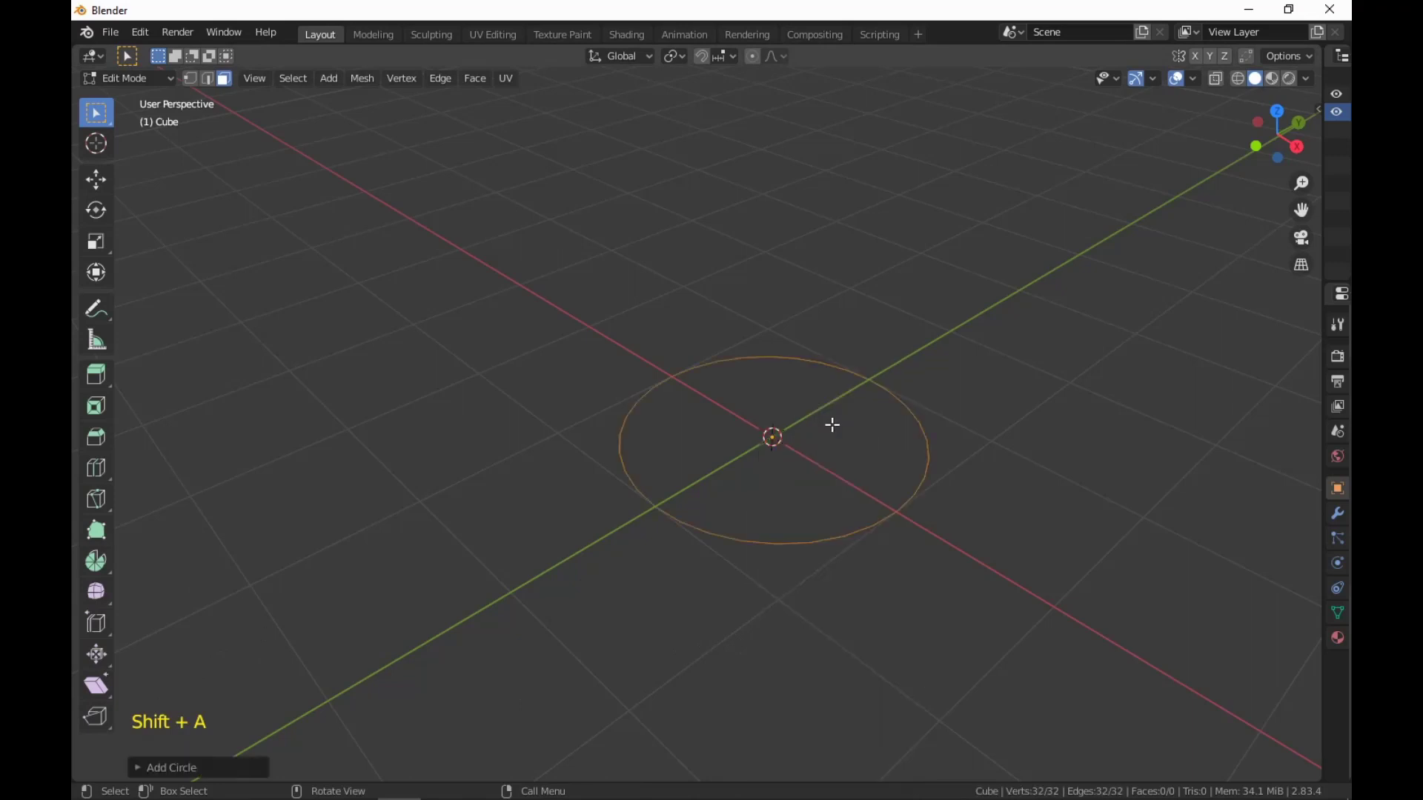
{"action": "left_click", "coordinate": [177, 774]}
{"action": "double_click", "coordinate": [322, 574]}
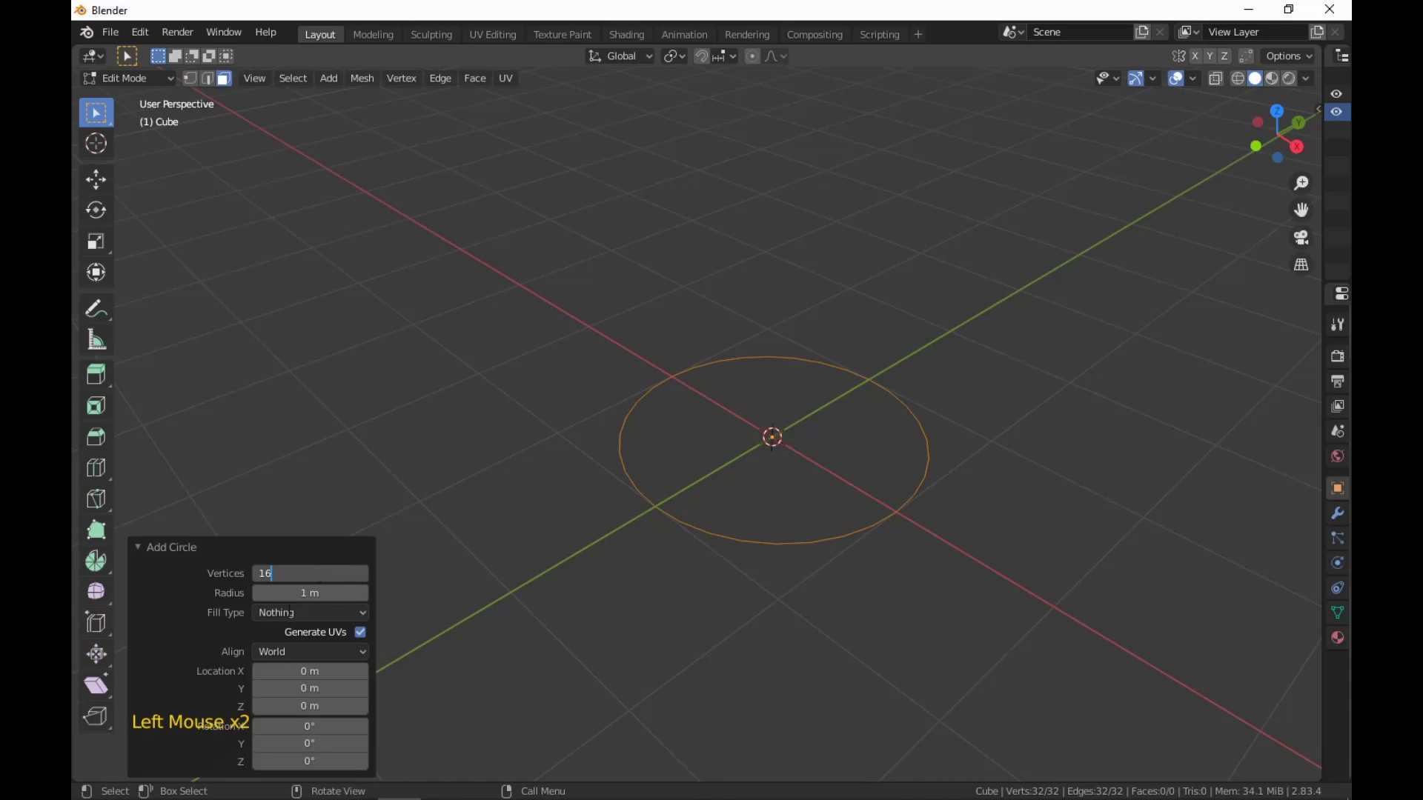
{"action": "left_click", "coordinate": [307, 593]}
{"action": "left_click", "coordinate": [309, 593]}
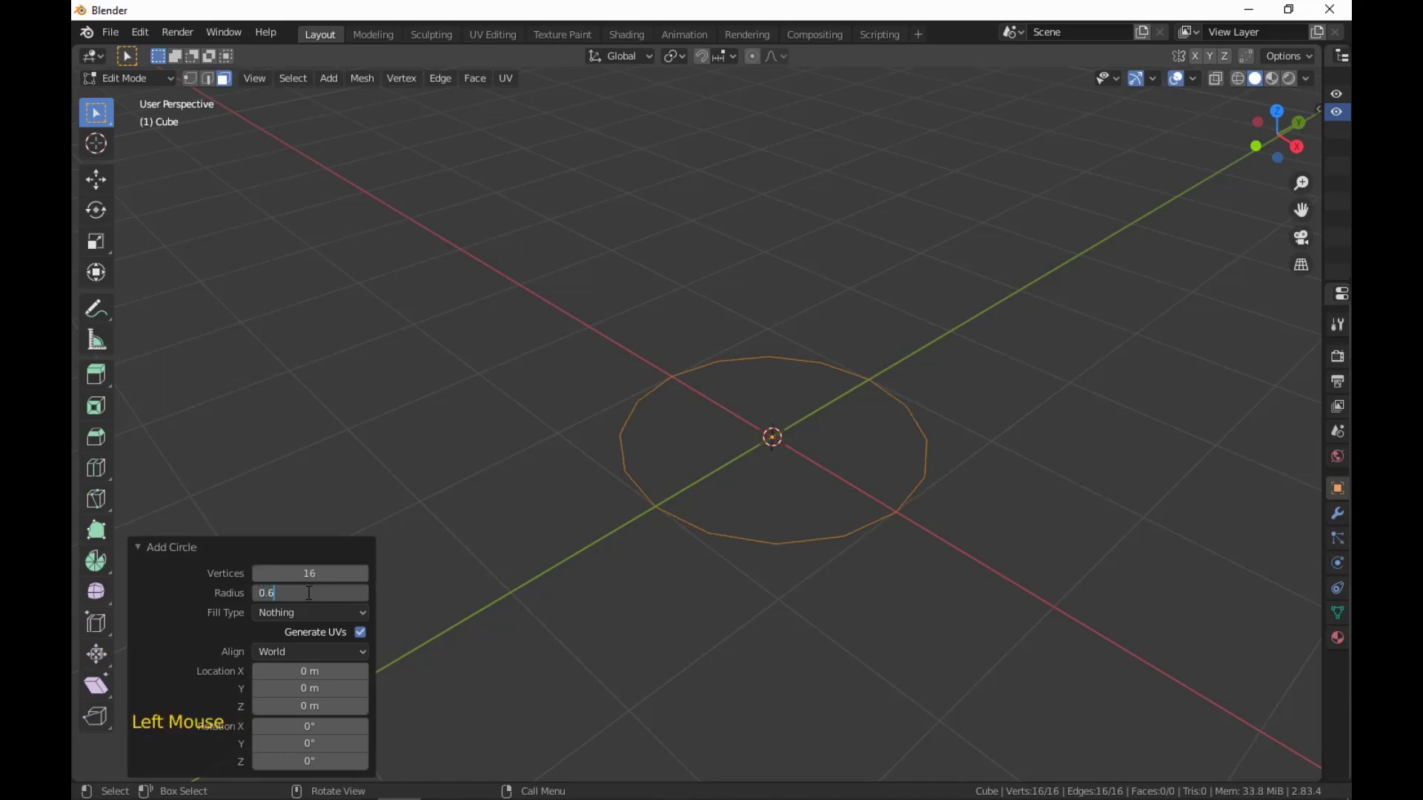
{"action": "key", "text": "Return"}
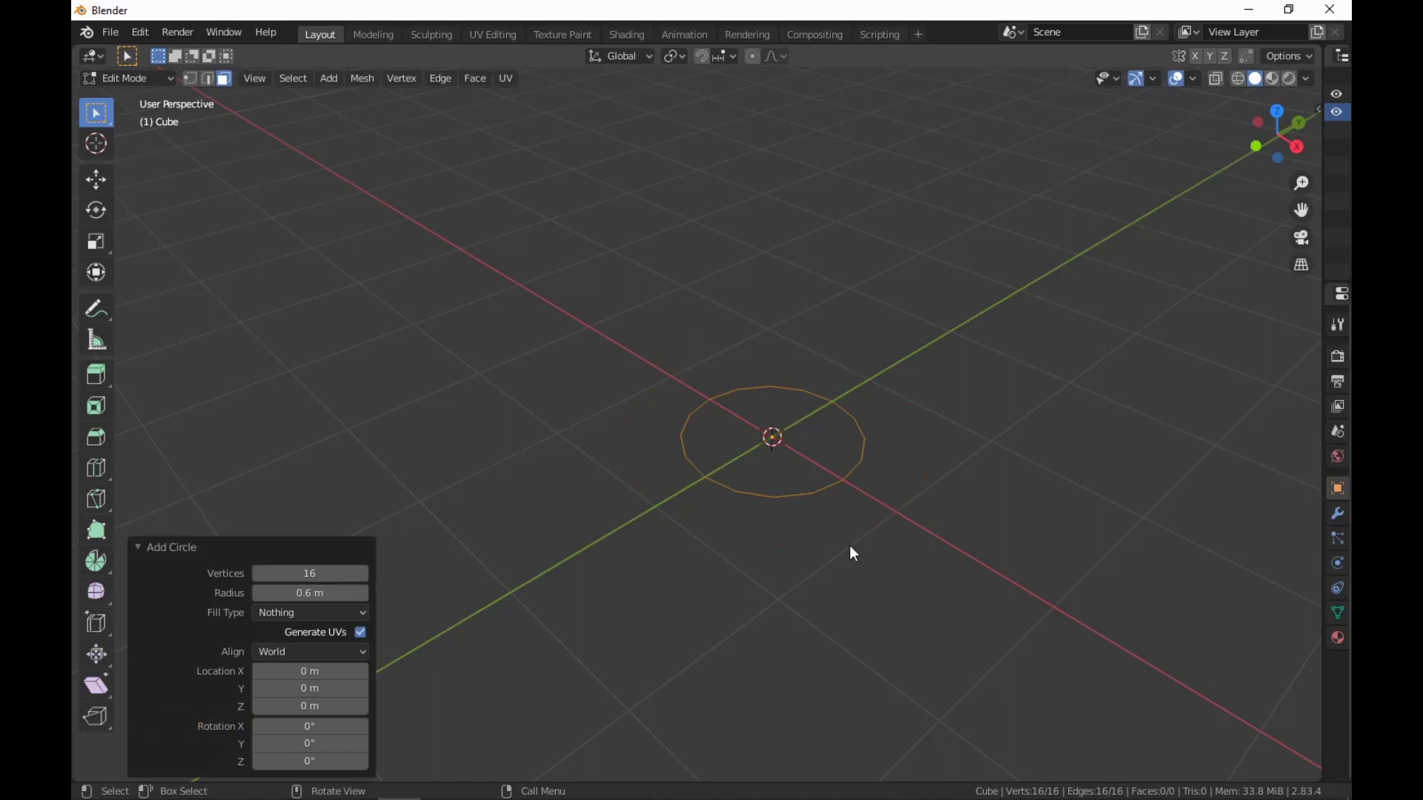
Move the circle -1 m along the X axis.
{"action": "type", "text": "gx"}
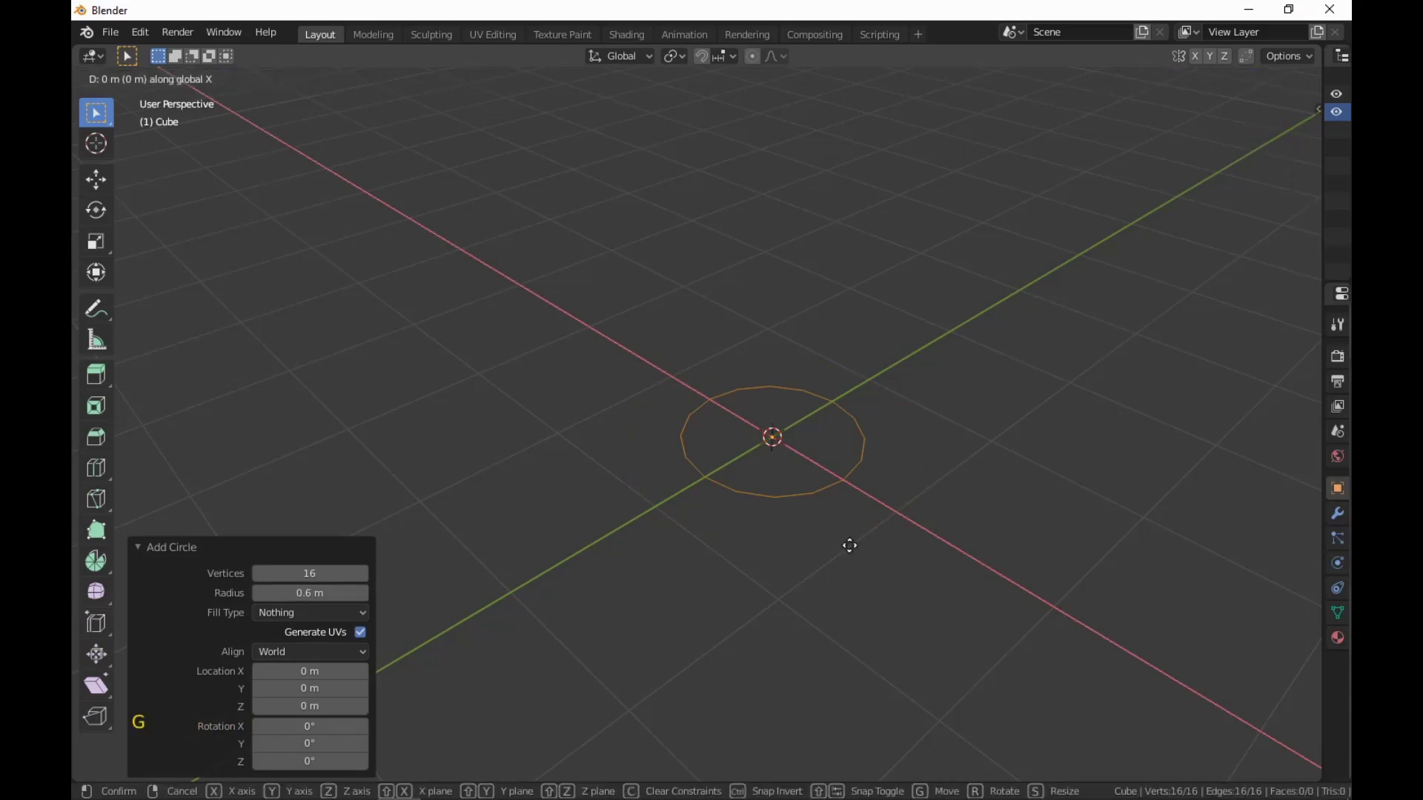
{"action": "type", "text": "-1"}
{"action": "key", "text": "Return"}
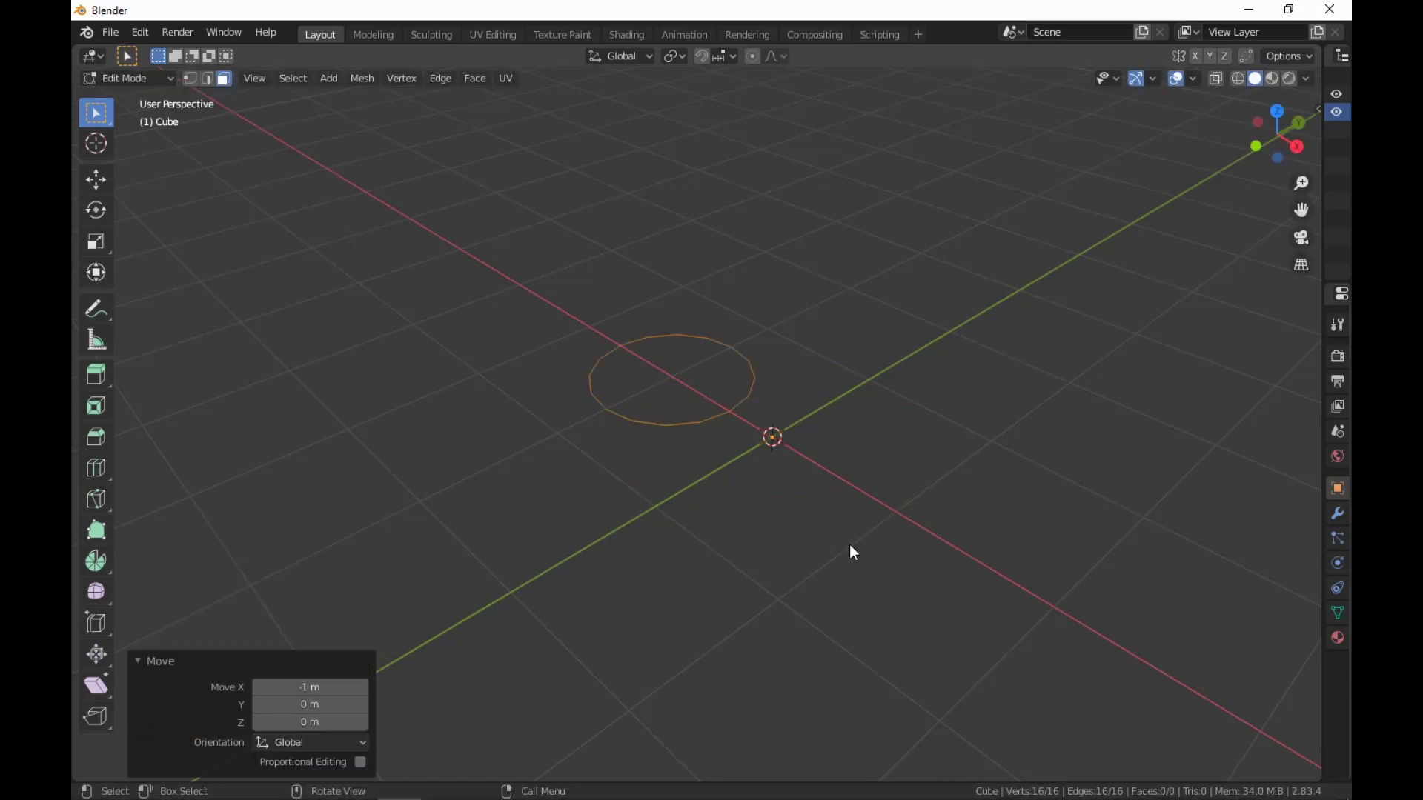
Fill the circle with a face and extrude it upward about 0.053 m into a thin disc.
{"action": "middle_click_drag", "start_coordinate": [850, 539], "coordinate": [918, 558], "text": "shift"}
{"action": "scroll", "coordinate": [1017, 634], "scroll_direction": "up", "scroll_amount": 2}
{"action": "key", "text": "f"}
{"action": "scroll", "coordinate": [918, 558], "scroll_direction": "up", "scroll_amount": 1}
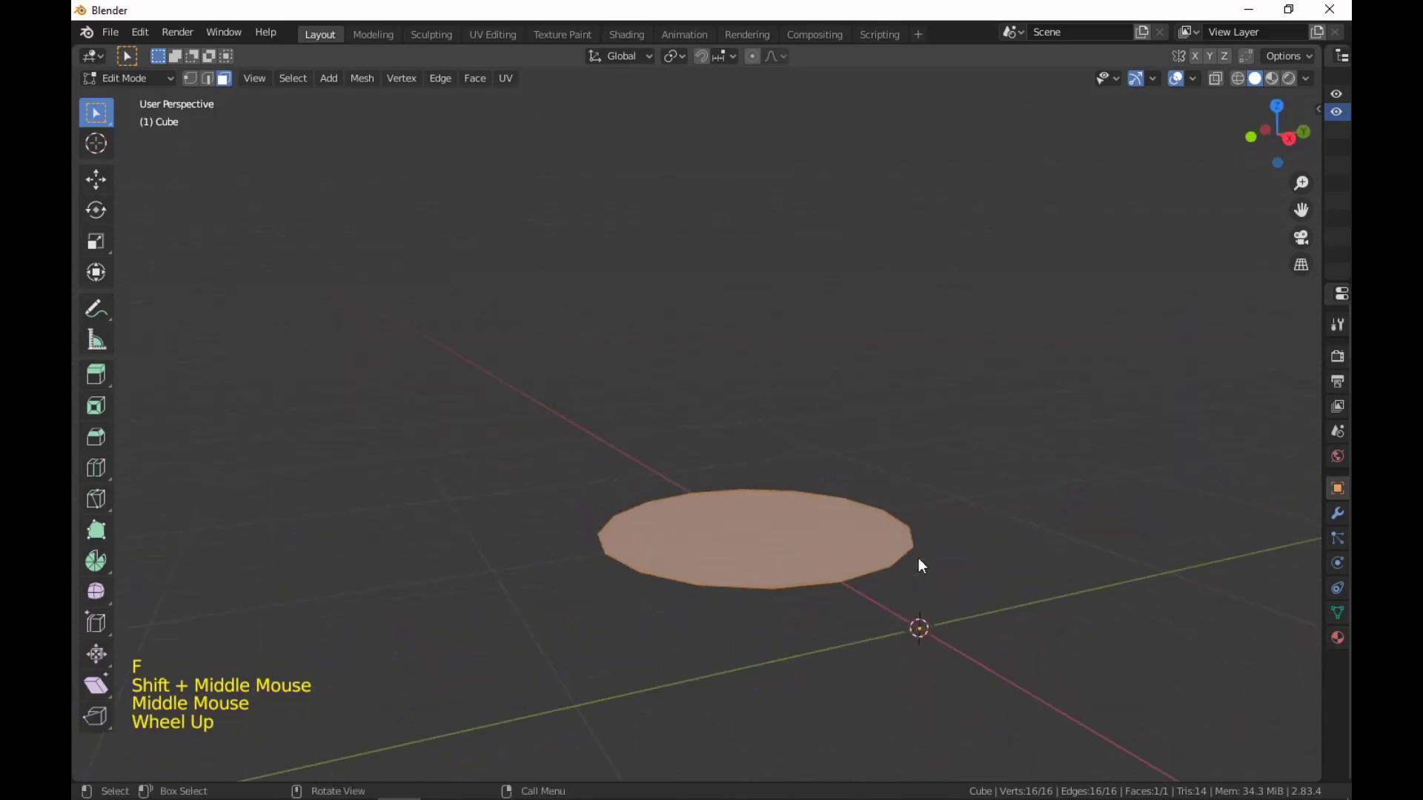
{"action": "scroll", "coordinate": [953, 605], "scroll_direction": "up", "scroll_amount": 1}
{"action": "middle_click_drag", "start_coordinate": [954, 605], "coordinate": [913, 578], "text": "shift"}
{"action": "scroll", "coordinate": [901, 528], "scroll_direction": "down", "scroll_amount": 1}
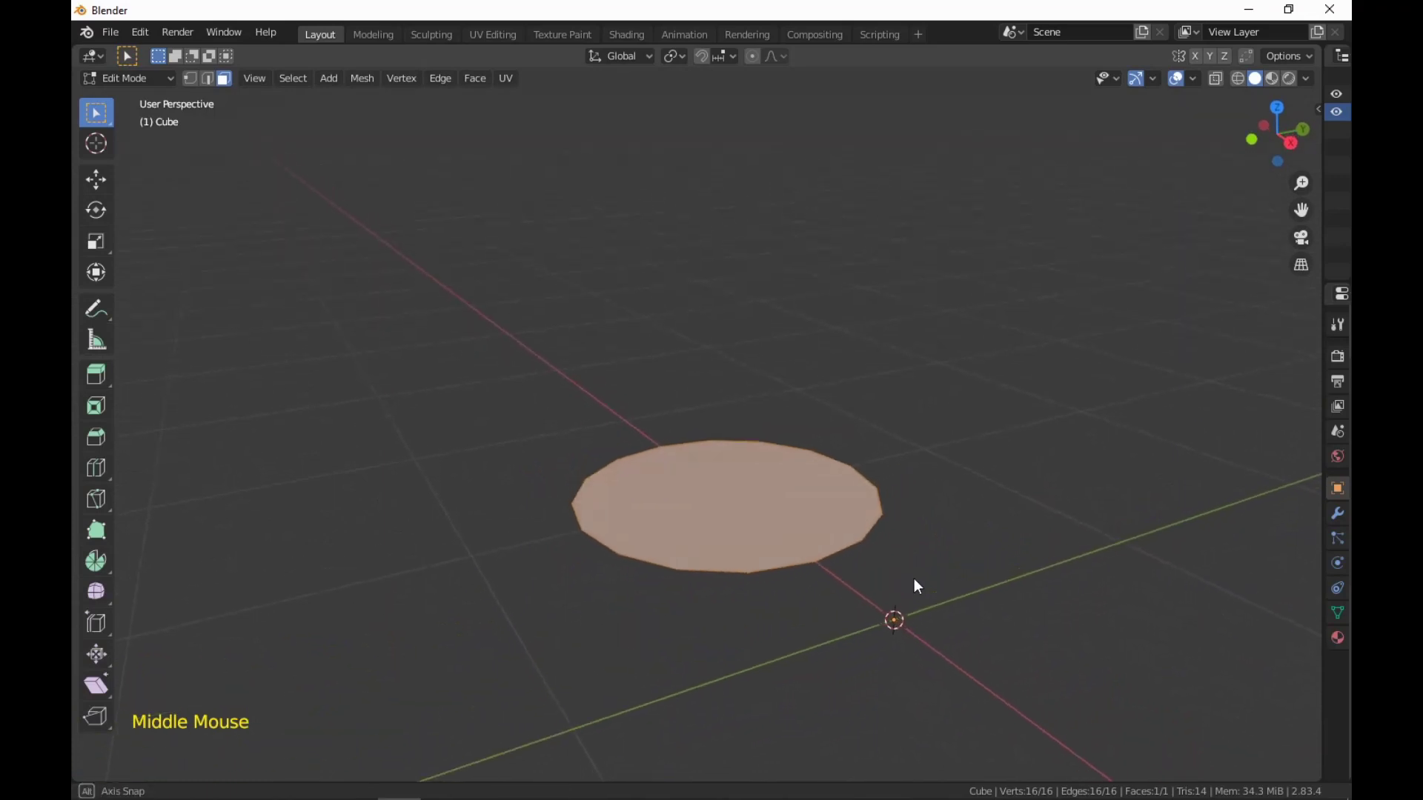
{"action": "key", "text": "e"}
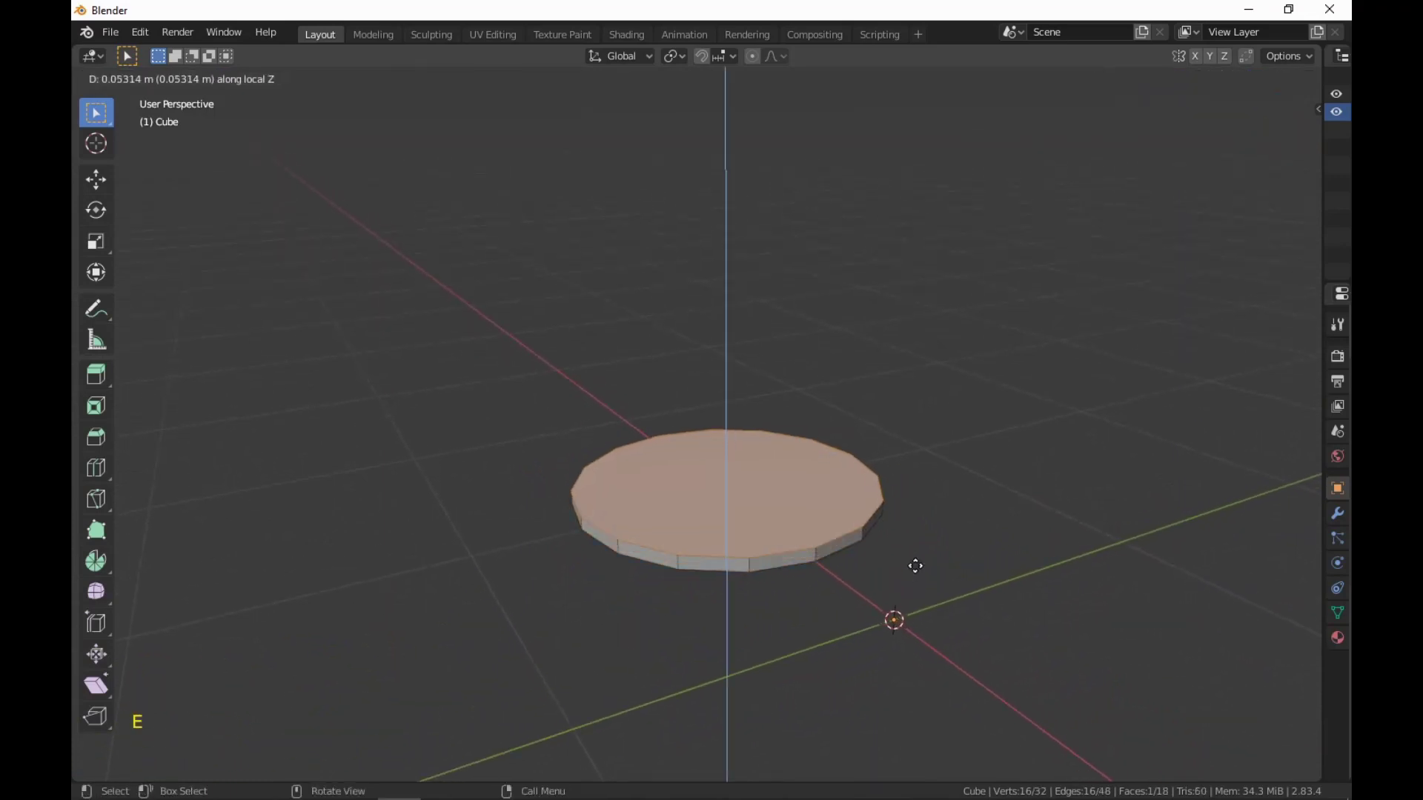
{"action": "left_click", "coordinate": [915, 566]}
Extrude the disc's top face up about 0.022 m and scale it down to about 0.8.
{"action": "middle_click_drag", "start_coordinate": [922, 584], "coordinate": [925, 607], "text": "shift"}
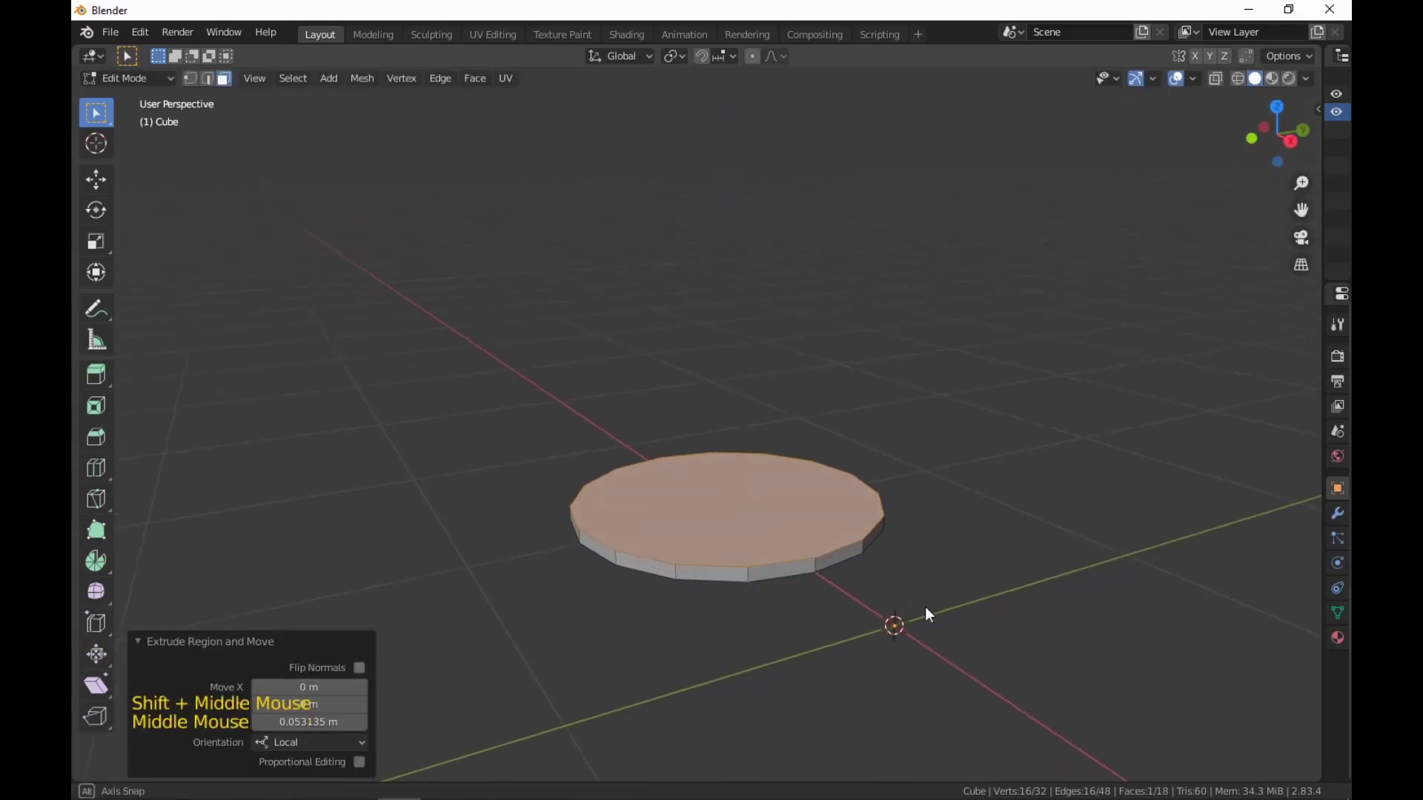
{"action": "key", "text": "e"}
{"action": "left_click", "coordinate": [925, 602]}
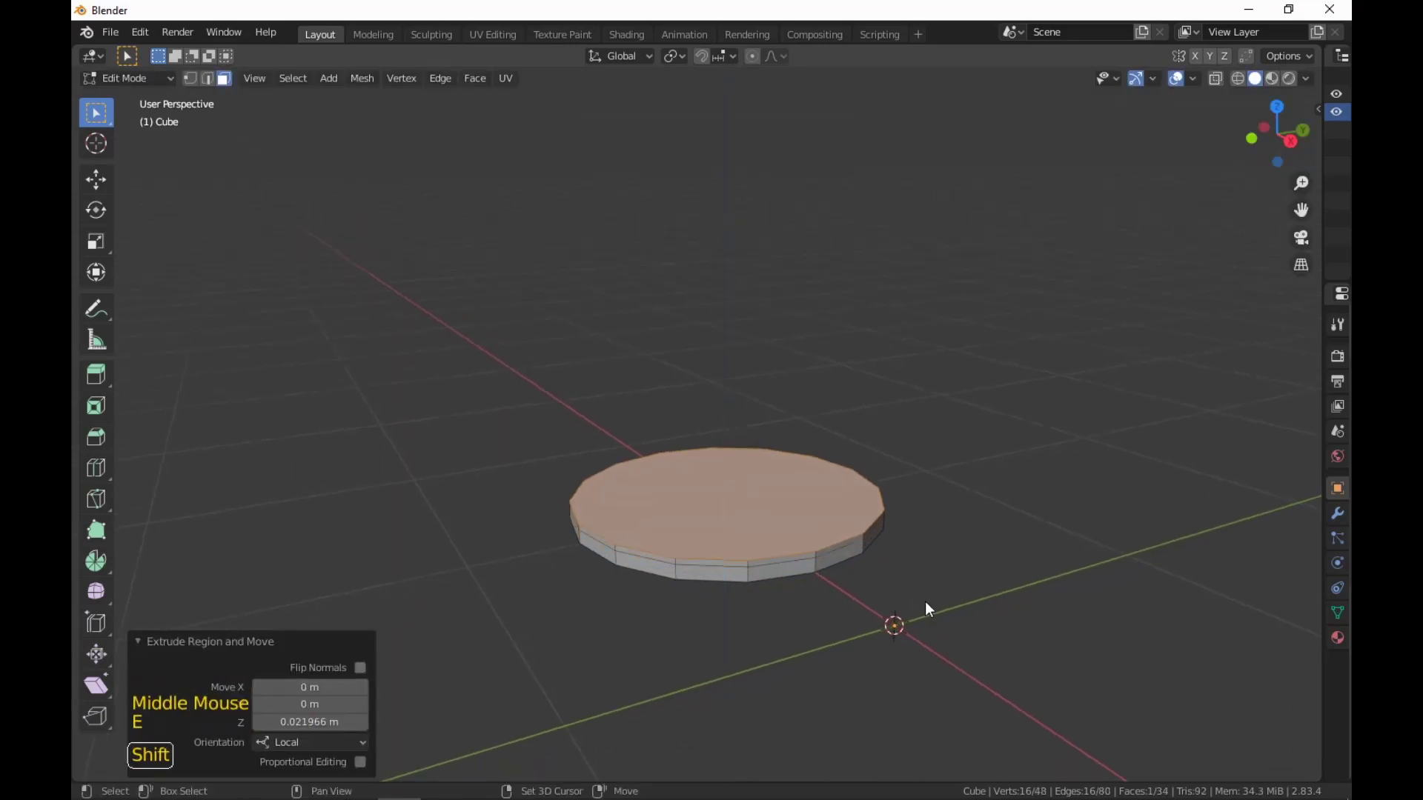
{"action": "key", "text": "s"}
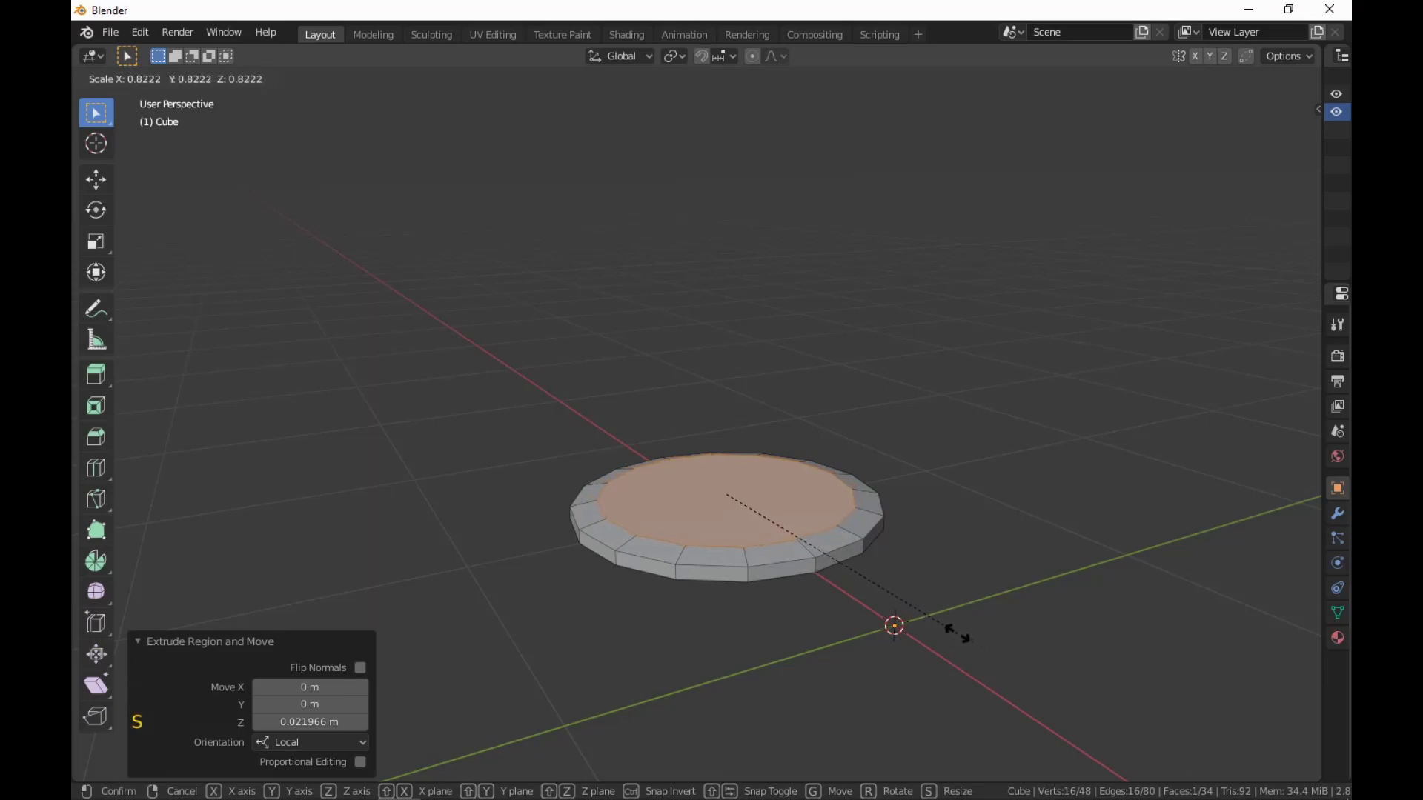
{"action": "left_click", "coordinate": [948, 632]}
Extrude the inner top face upward about 0.56 m and scale it to about 0.69 to taper the body.
{"action": "middle_click_drag", "start_coordinate": [948, 632], "coordinate": [963, 673], "text": "shift"}
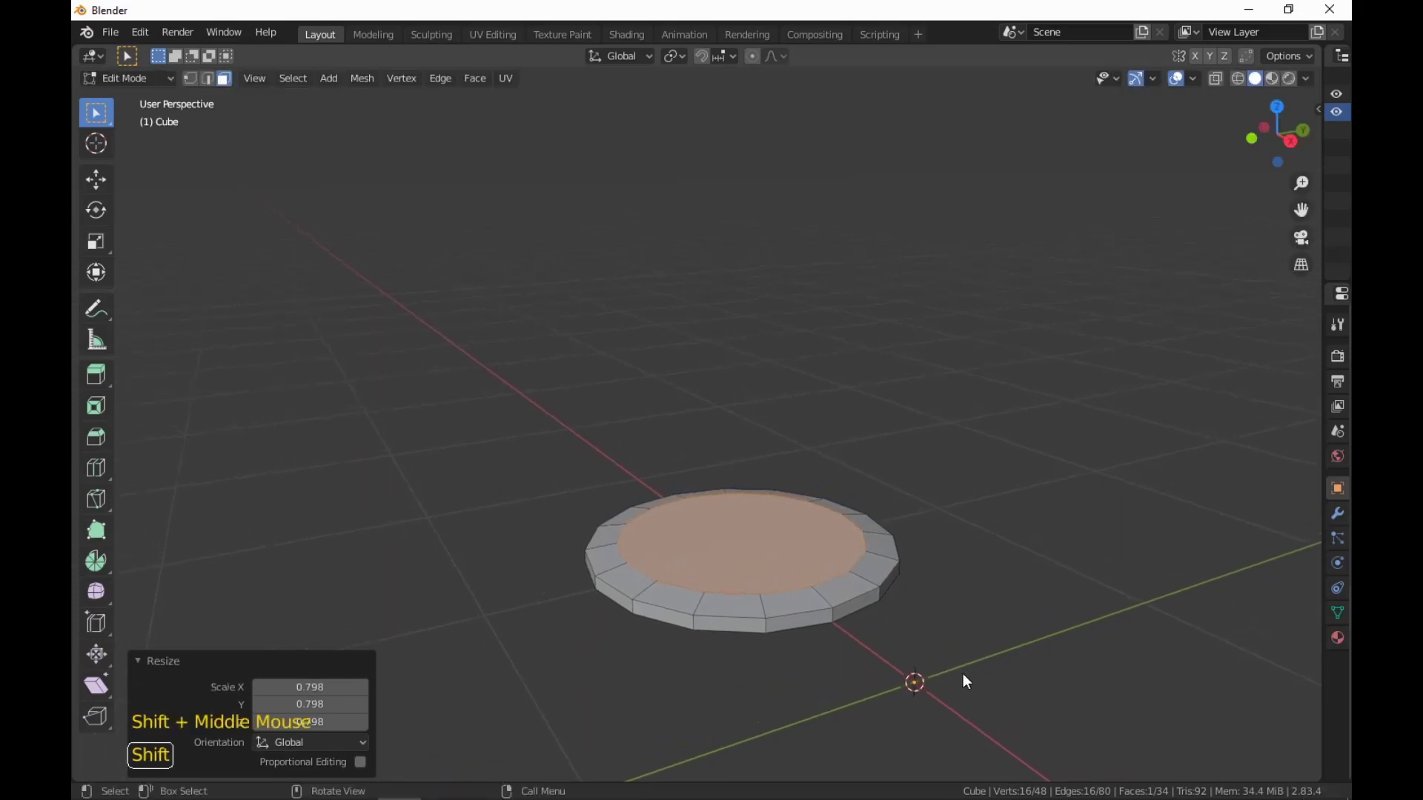
{"action": "key", "text": "e"}
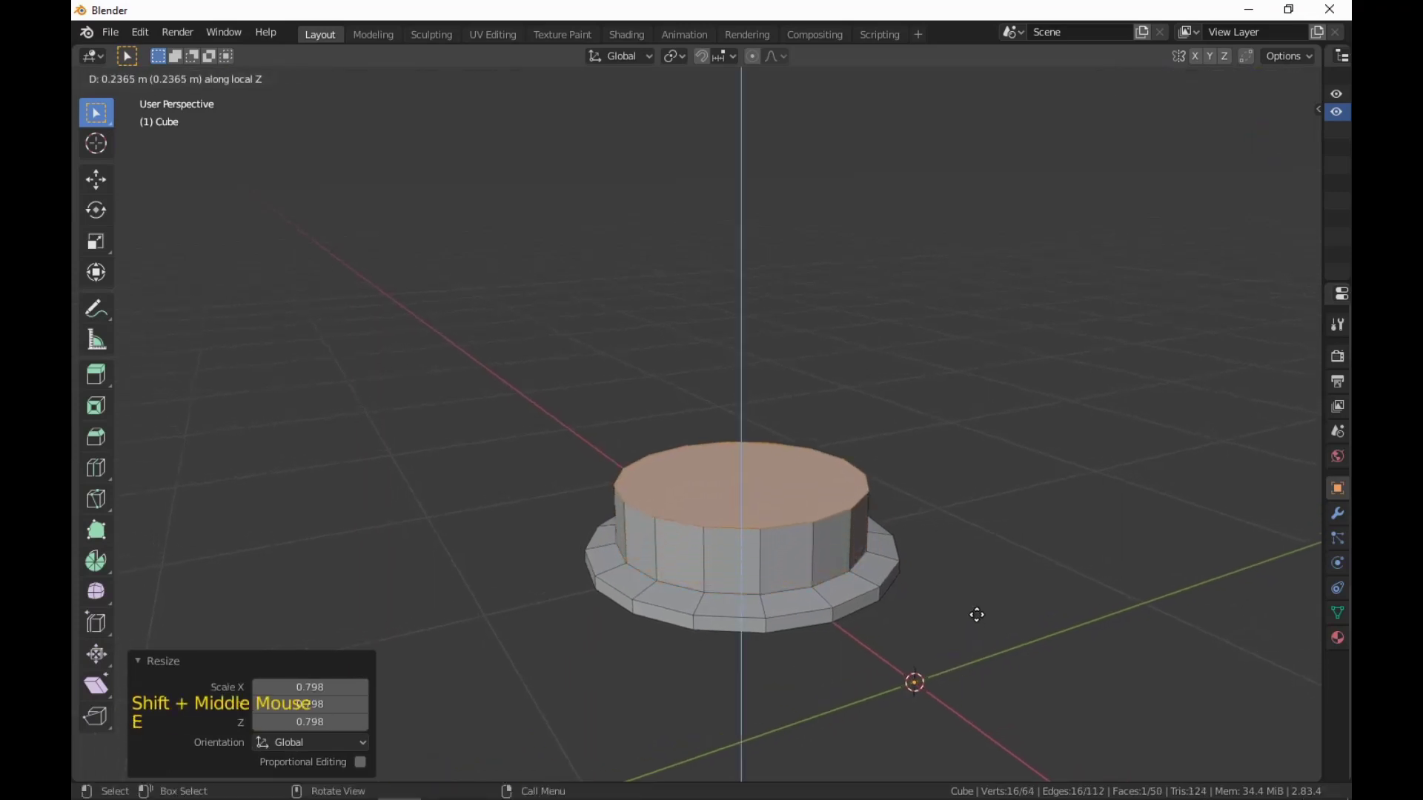
{"action": "left_click", "coordinate": [988, 532]}
{"action": "scroll", "coordinate": [1028, 561], "scroll_direction": "down", "scroll_amount": 4}
{"action": "mouse_move", "coordinate": [1028, 560]}
{"action": "middle_mouse_down"}
{"action": "mouse_move", "coordinate": [1016, 530]}
{"action": "mouse_move", "coordinate": [1020, 577]}
{"action": "mouse_move", "coordinate": [1018, 551]}
{"action": "middle_mouse_up"}
{"action": "scroll", "coordinate": [1033, 547], "scroll_direction": "up", "scroll_amount": 3}
{"action": "scroll", "coordinate": [1020, 576], "scroll_direction": "up", "scroll_amount": 1, "text": "shift"}
{"action": "scroll", "coordinate": [1020, 577], "scroll_direction": "up", "scroll_amount": 1}
{"action": "key", "text": "s"}
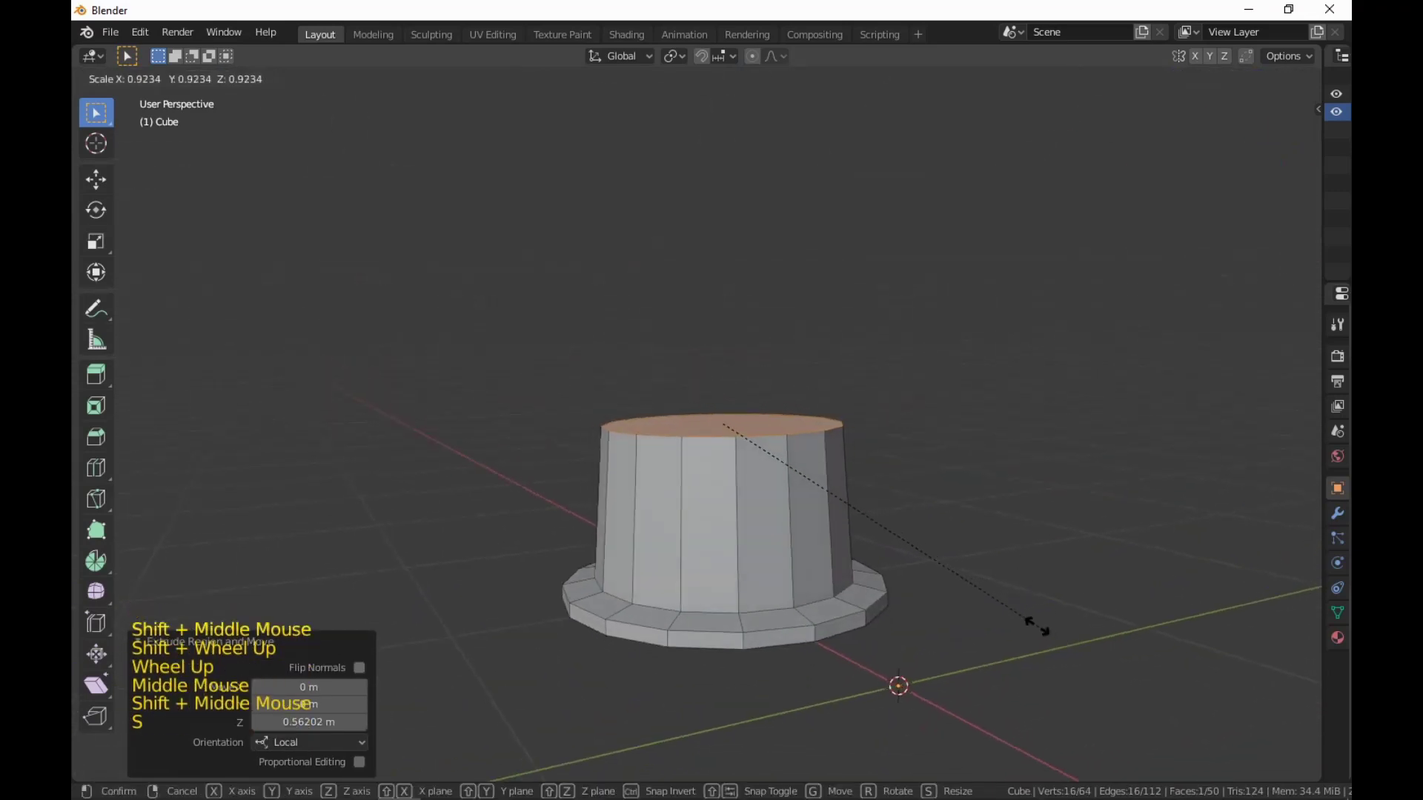
{"action": "left_click", "coordinate": [946, 587]}
Add a horizontal loop cut below the middle of the tapered body and scale it outward to about 1.2.
{"action": "key", "text": "ctrl+r"}
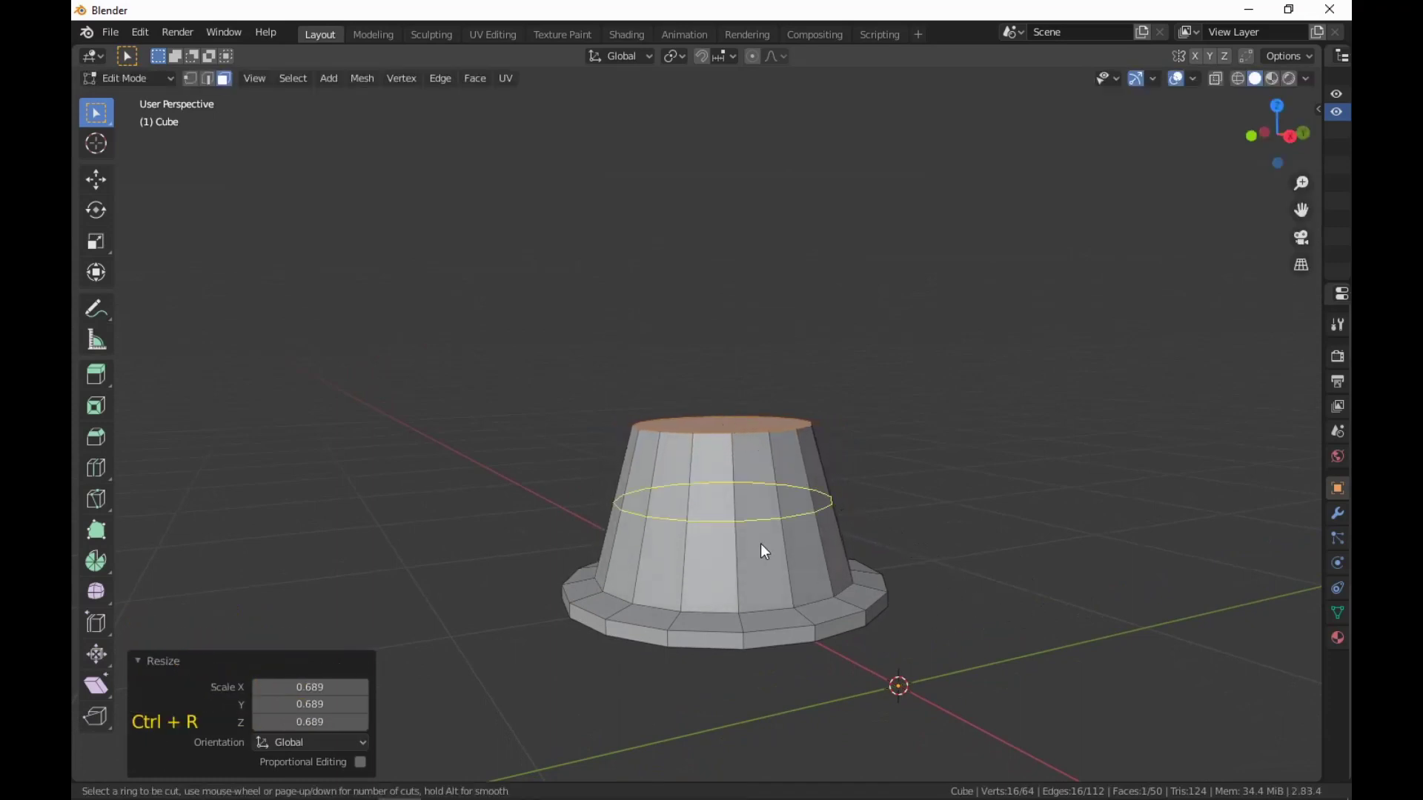
{"action": "left_click_drag", "start_coordinate": [775, 532], "coordinate": [793, 561]}
{"action": "key", "text": "s"}
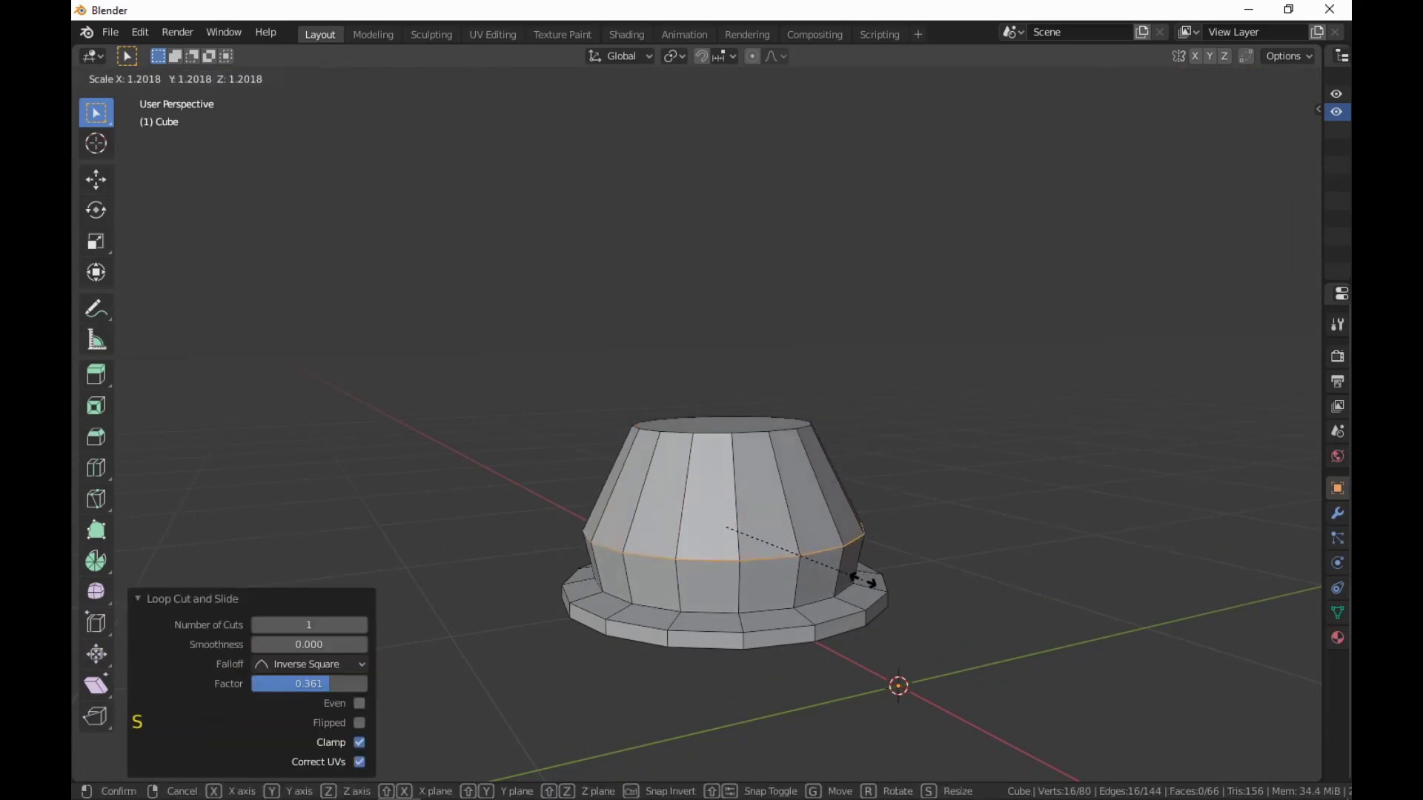
{"action": "left_click", "coordinate": [862, 581]}
Bevel the widened edge loop about 0.1 m wide with 3 segments to round the bulge.
{"action": "key", "text": "ctrl+b"}
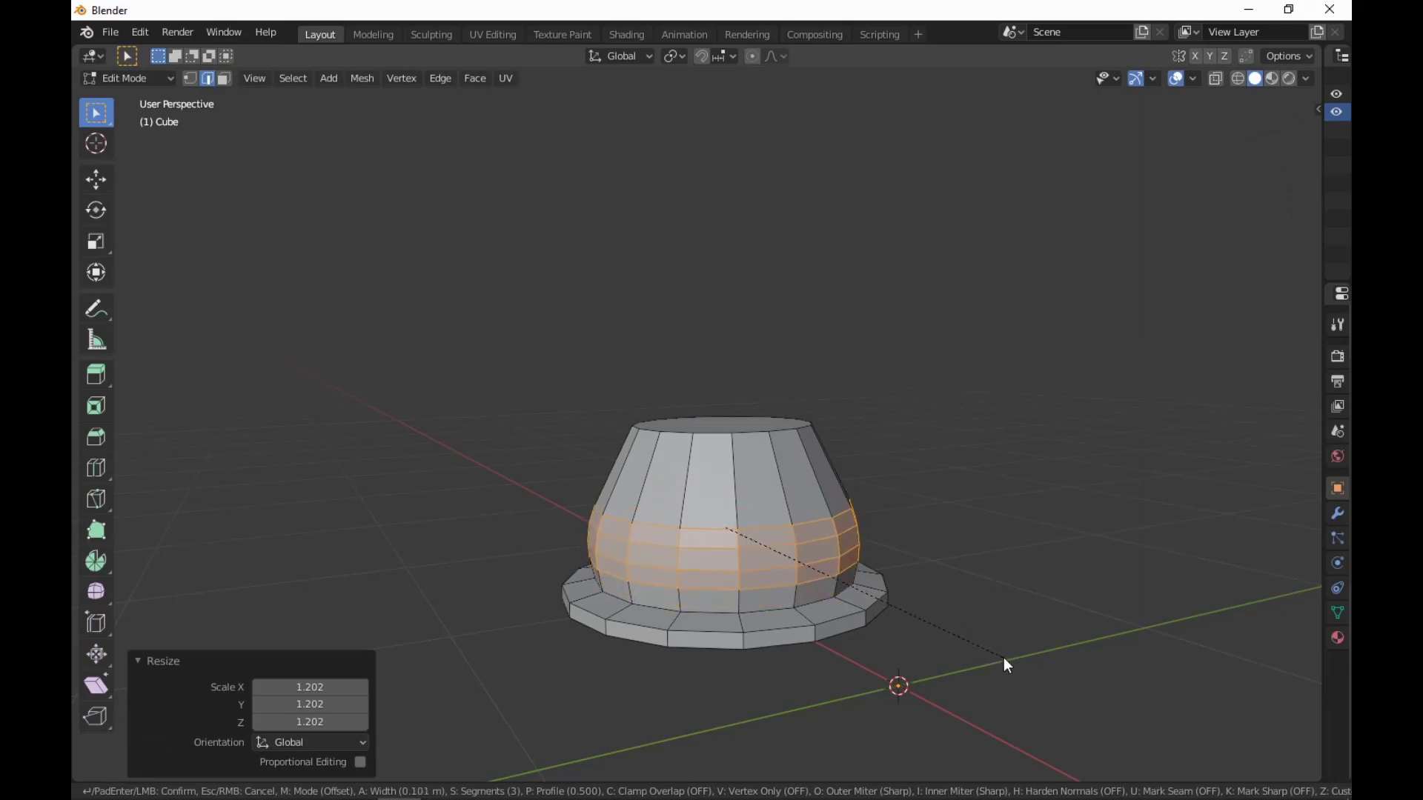
{"action": "left_click", "coordinate": [1001, 657]}
Extrude the body's top face upward twice, by about 0.034 m and about 0.036 m, to form a short collar.
{"action": "key", "text": "3"}
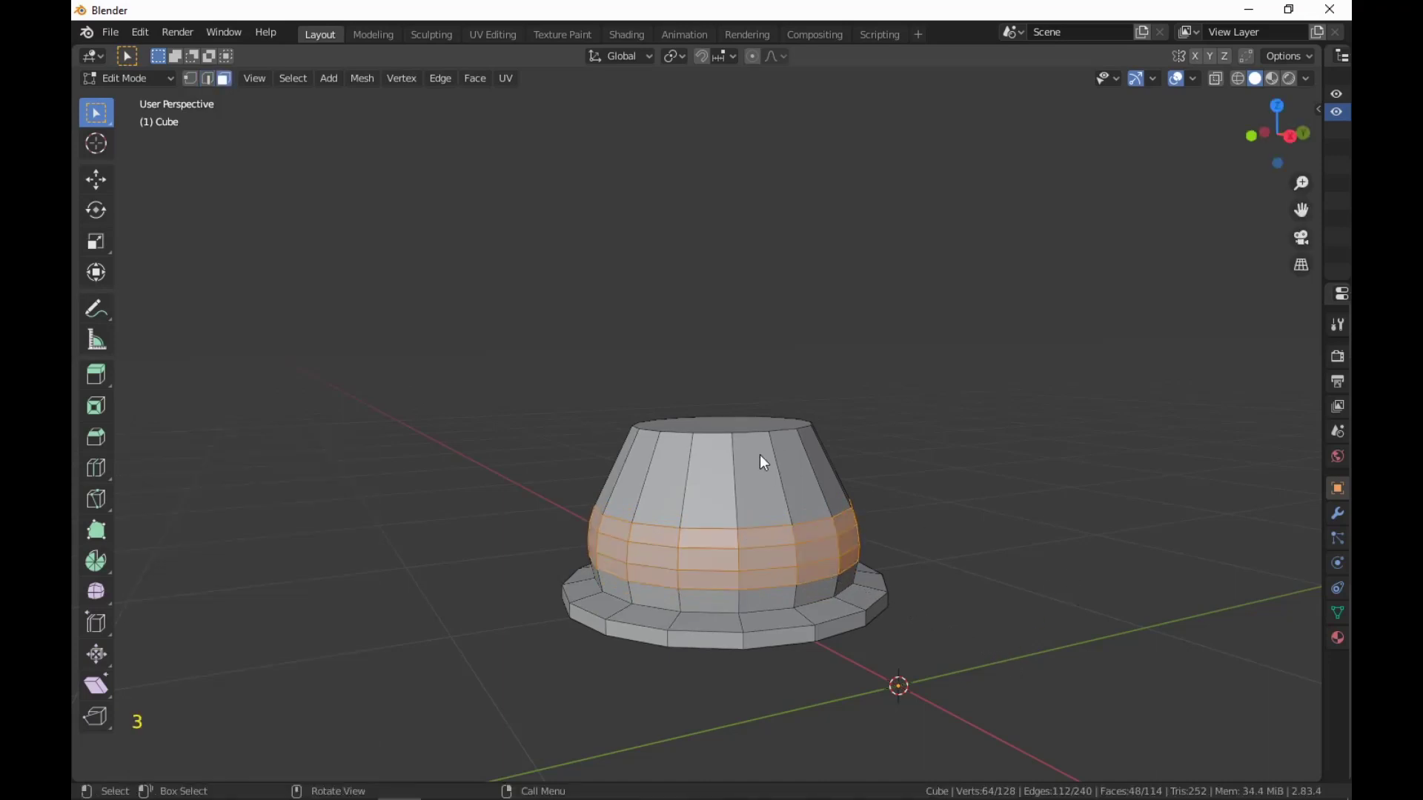
{"action": "left_click", "coordinate": [732, 420]}
{"action": "middle_click_drag", "start_coordinate": [892, 542], "coordinate": [931, 549]}
{"action": "scroll", "coordinate": [940, 602], "scroll_direction": "up", "scroll_amount": 1}
{"action": "key", "text": "e"}
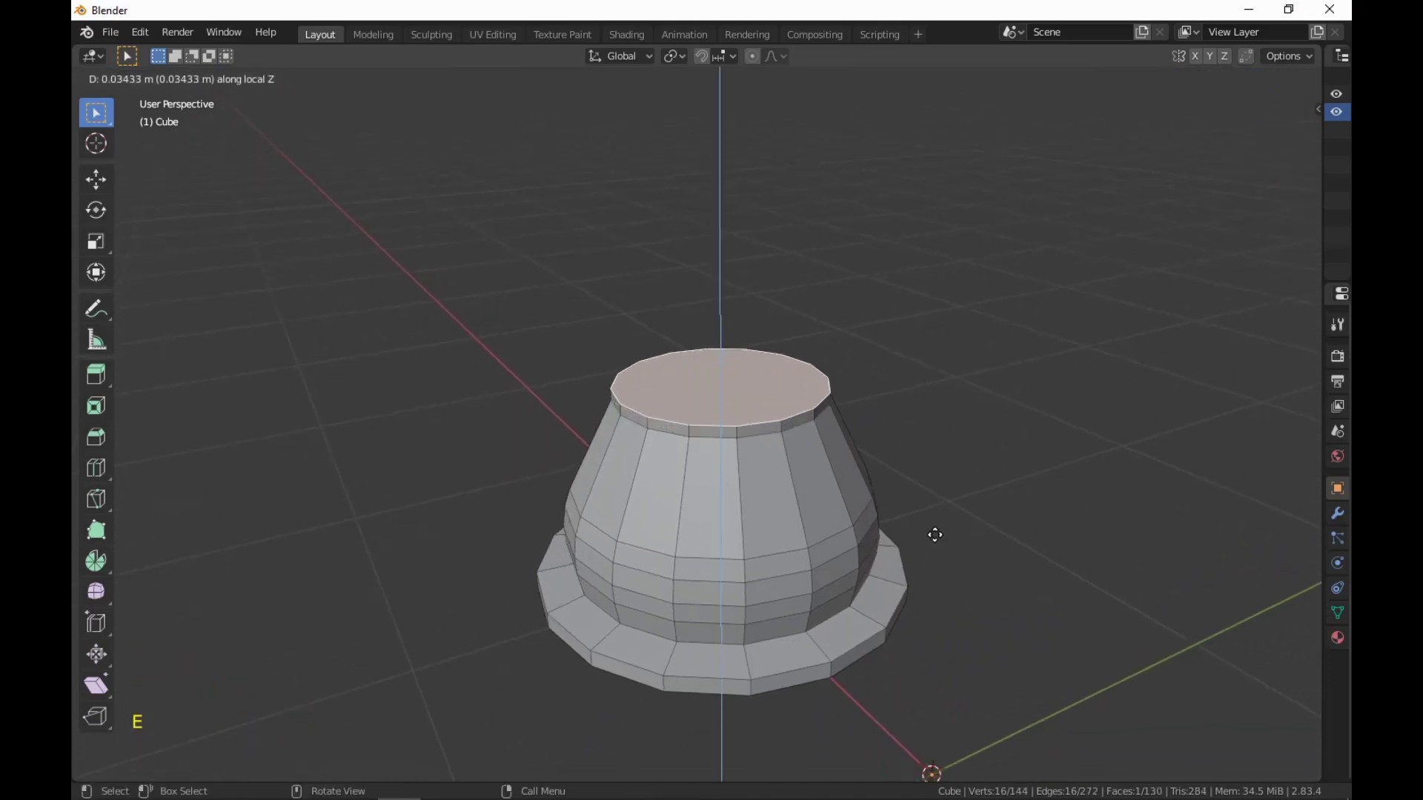
{"action": "left_click", "coordinate": [935, 534]}
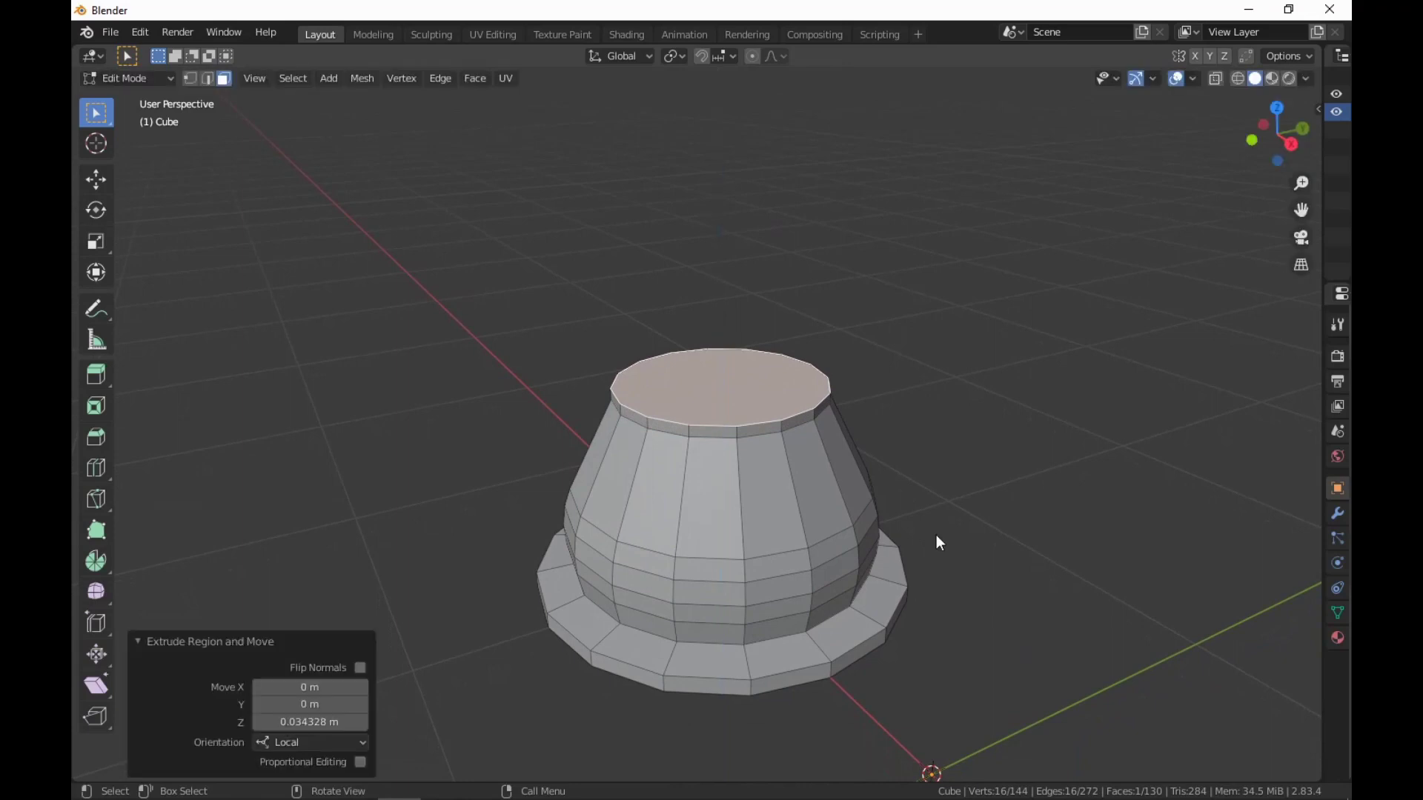
{"action": "middle_click_drag", "start_coordinate": [935, 534], "coordinate": [967, 584]}
{"action": "key", "text": "e"}
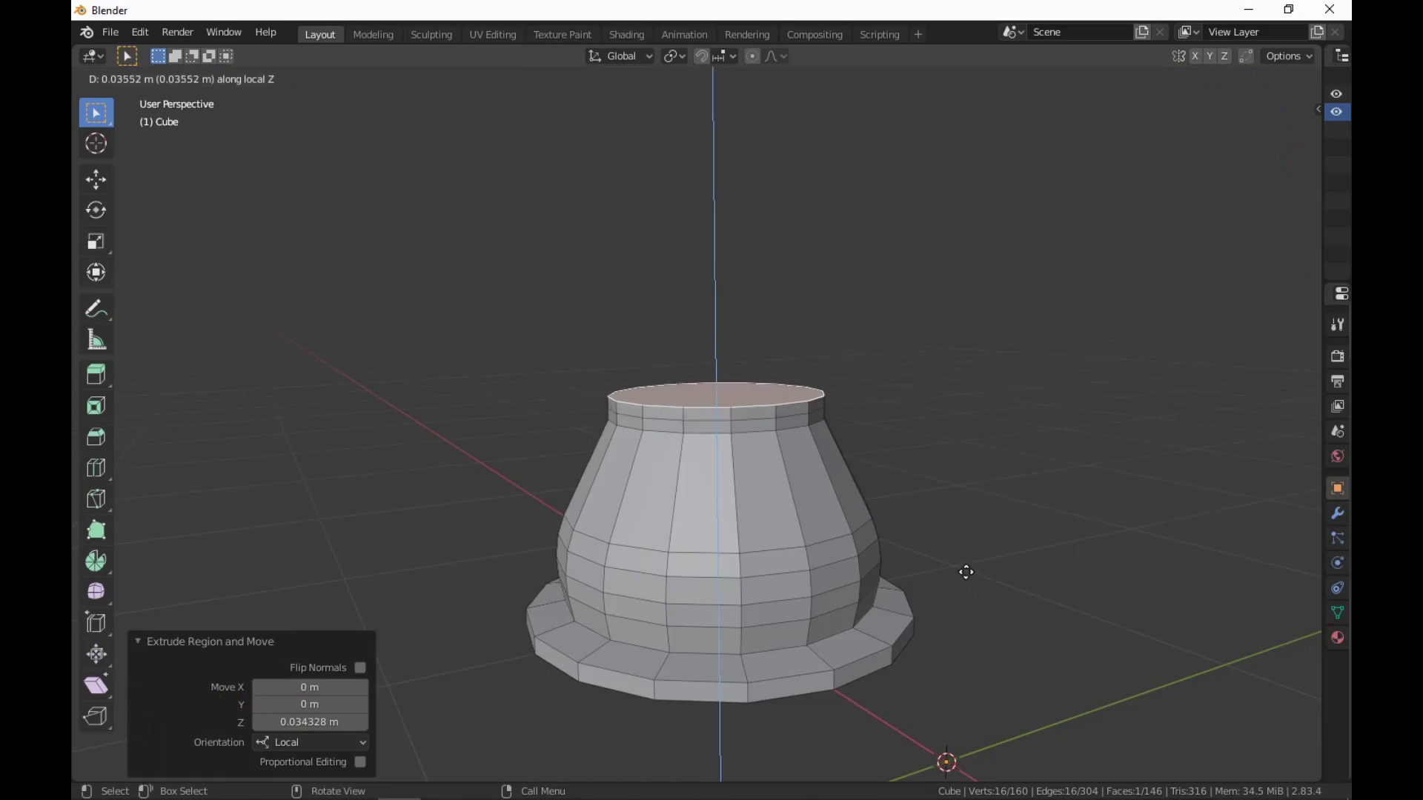
{"action": "left_click", "coordinate": [967, 572]}
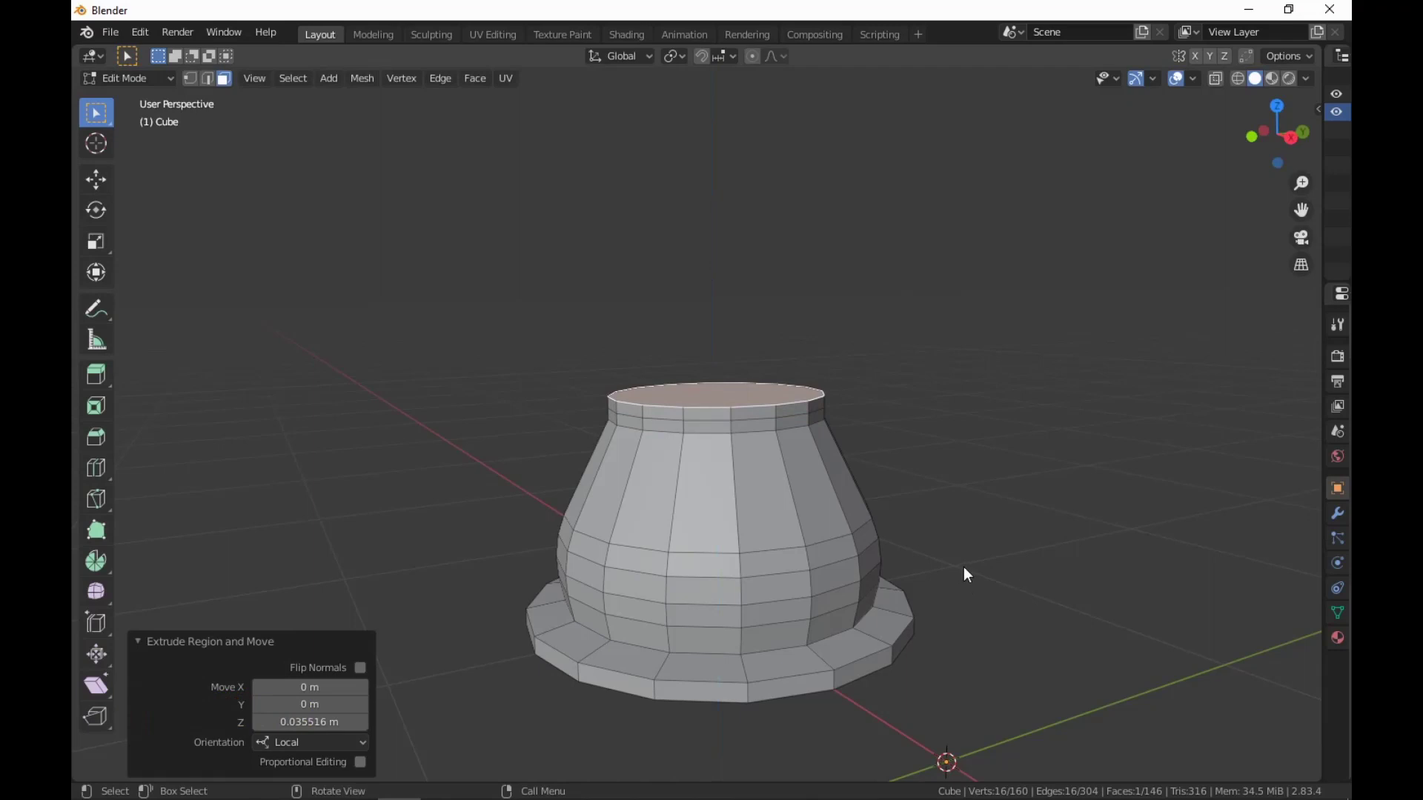
Select the edge loop around the middle of the collar and scale it outward to about 1.06.
{"action": "key", "text": "2"}
{"action": "left_click", "coordinate": [760, 418], "text": "alt"}
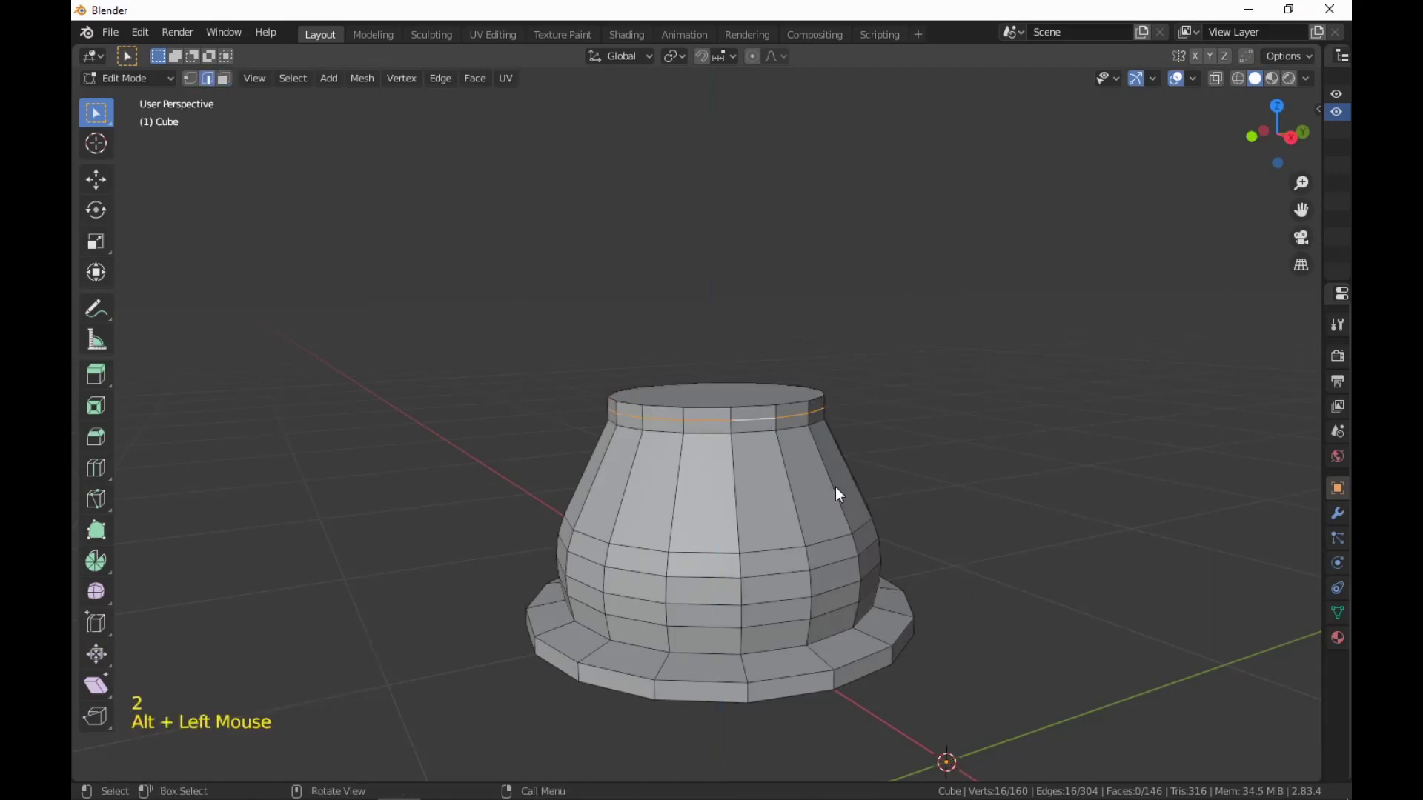
{"action": "key", "text": "s"}
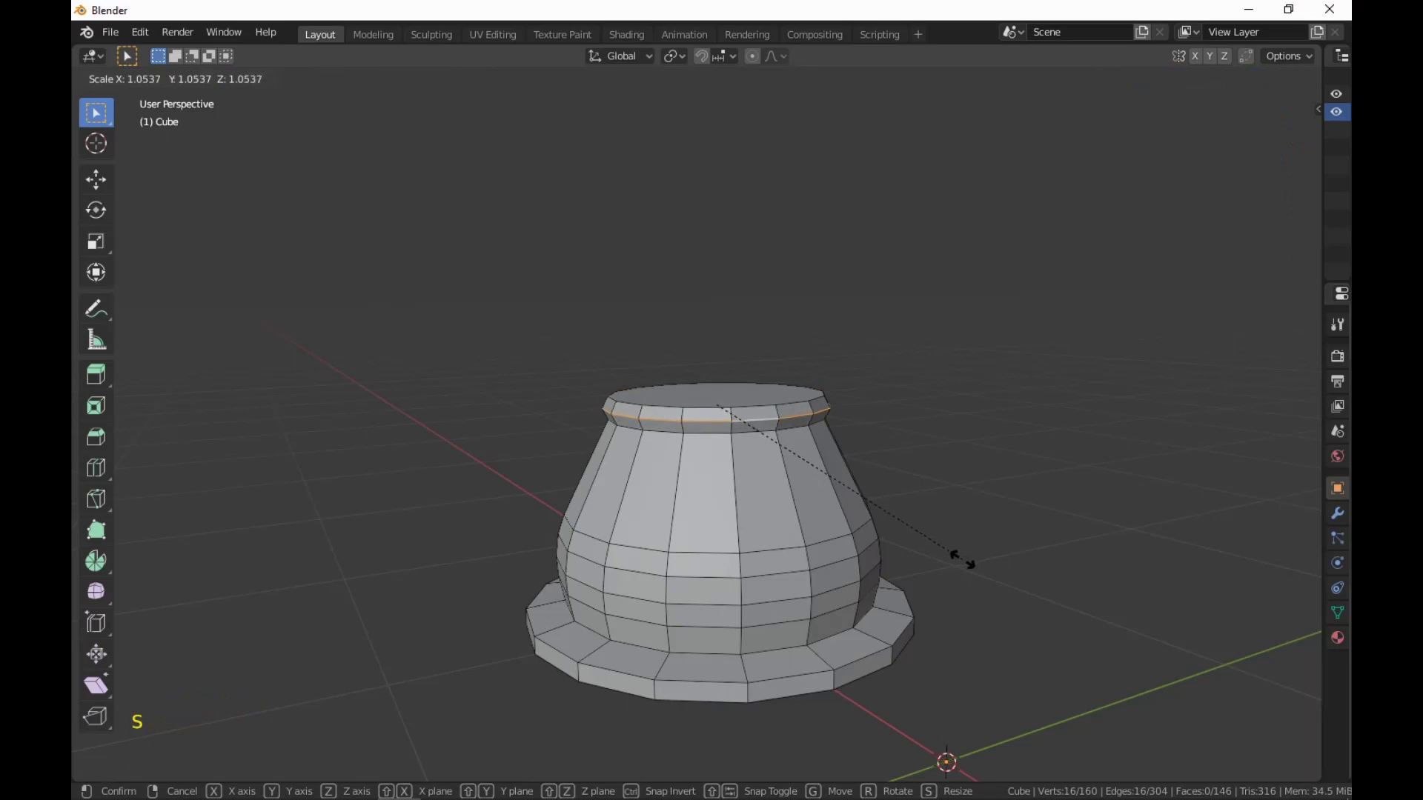
{"action": "left_click", "coordinate": [965, 559]}
Bevel the collar's middle edge loop about 0.019 m wide with 2 segments.
{"action": "key", "text": "ctrl+b"}
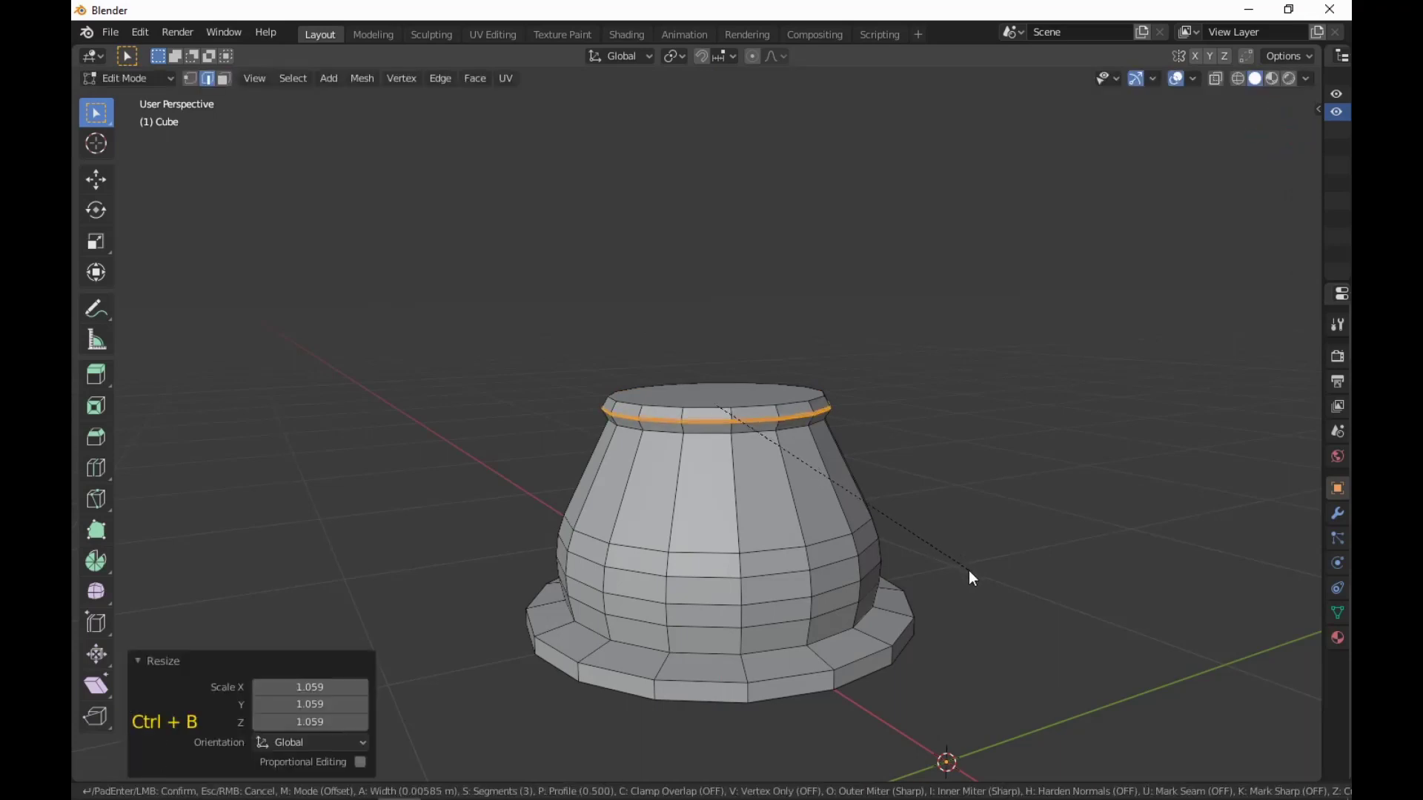
{"action": "scroll", "coordinate": [970, 572], "scroll_direction": "down", "scroll_amount": 1}
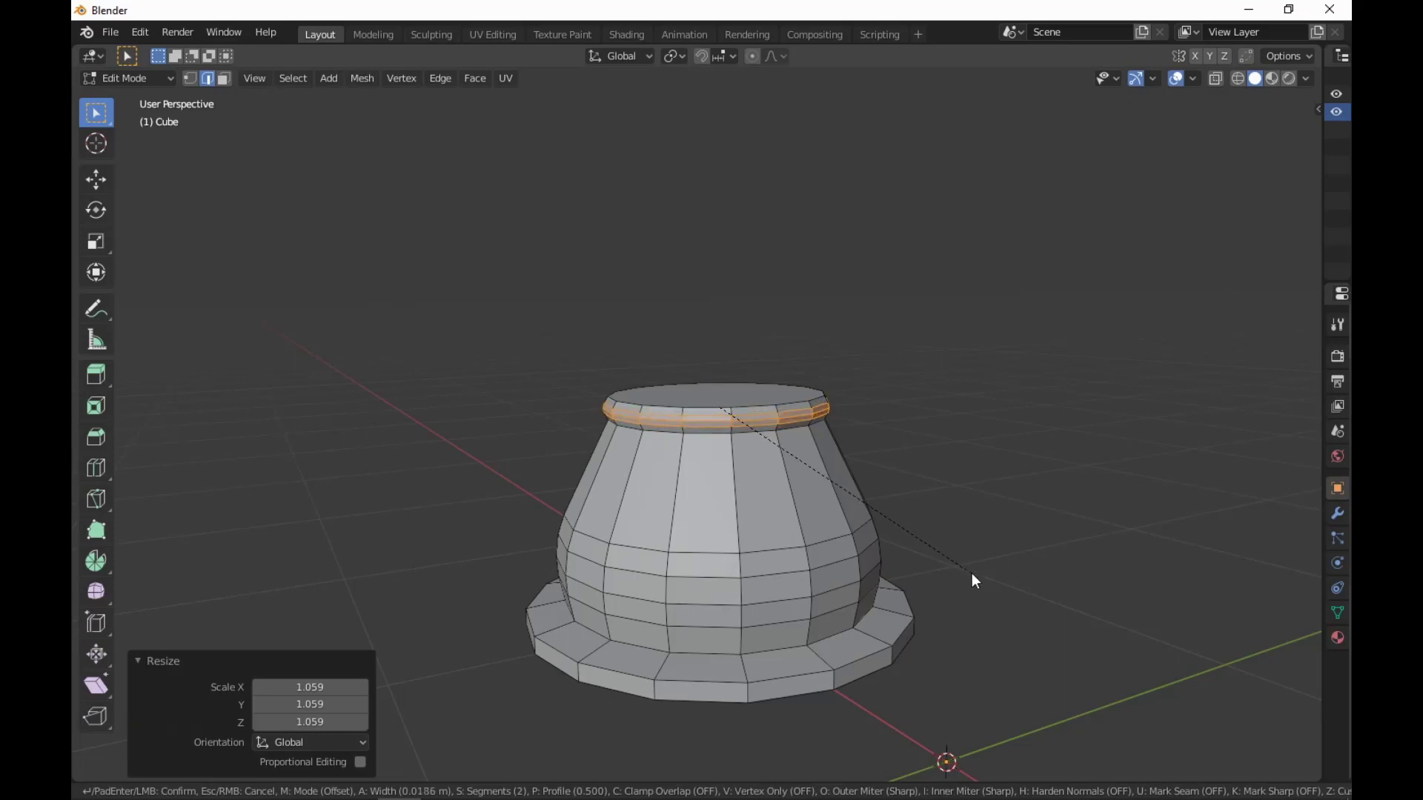
{"action": "left_click", "coordinate": [972, 572]}
Select the collar's top face and extrude it upward about 0.7 m to form a tall neck.
{"action": "key", "text": "3"}
{"action": "left_click", "coordinate": [720, 388]}
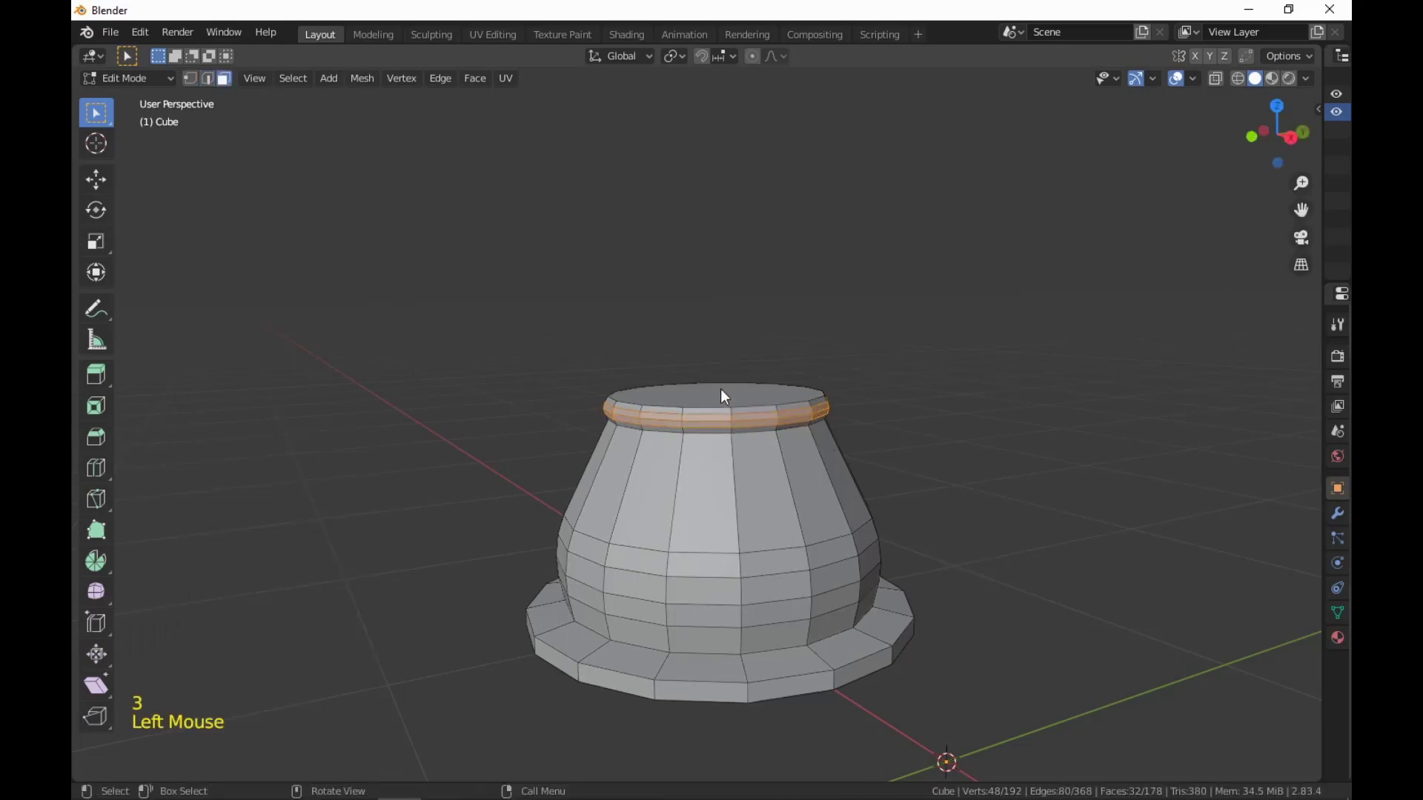
{"action": "middle_click_drag", "start_coordinate": [977, 548], "coordinate": [1007, 587]}
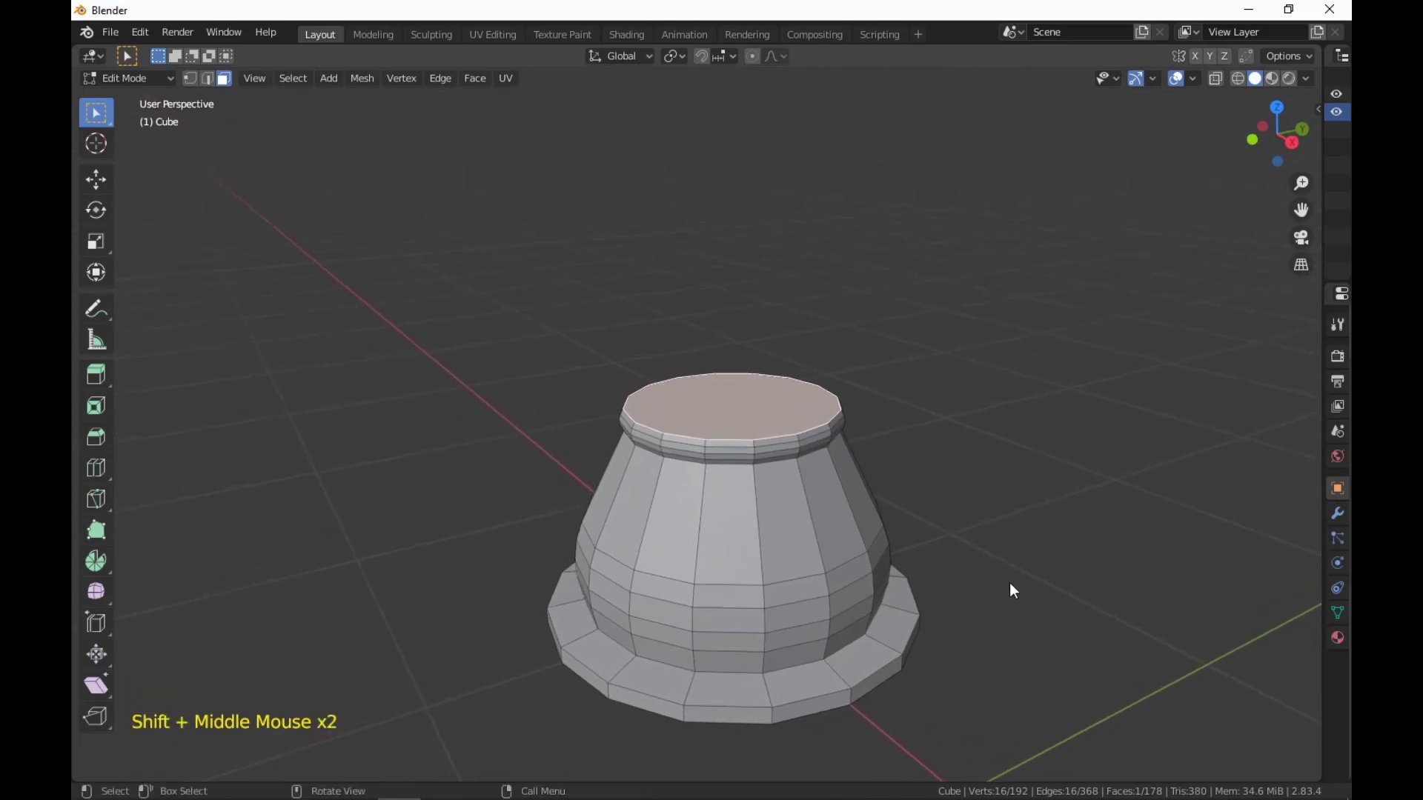
{"action": "key", "text": "e"}
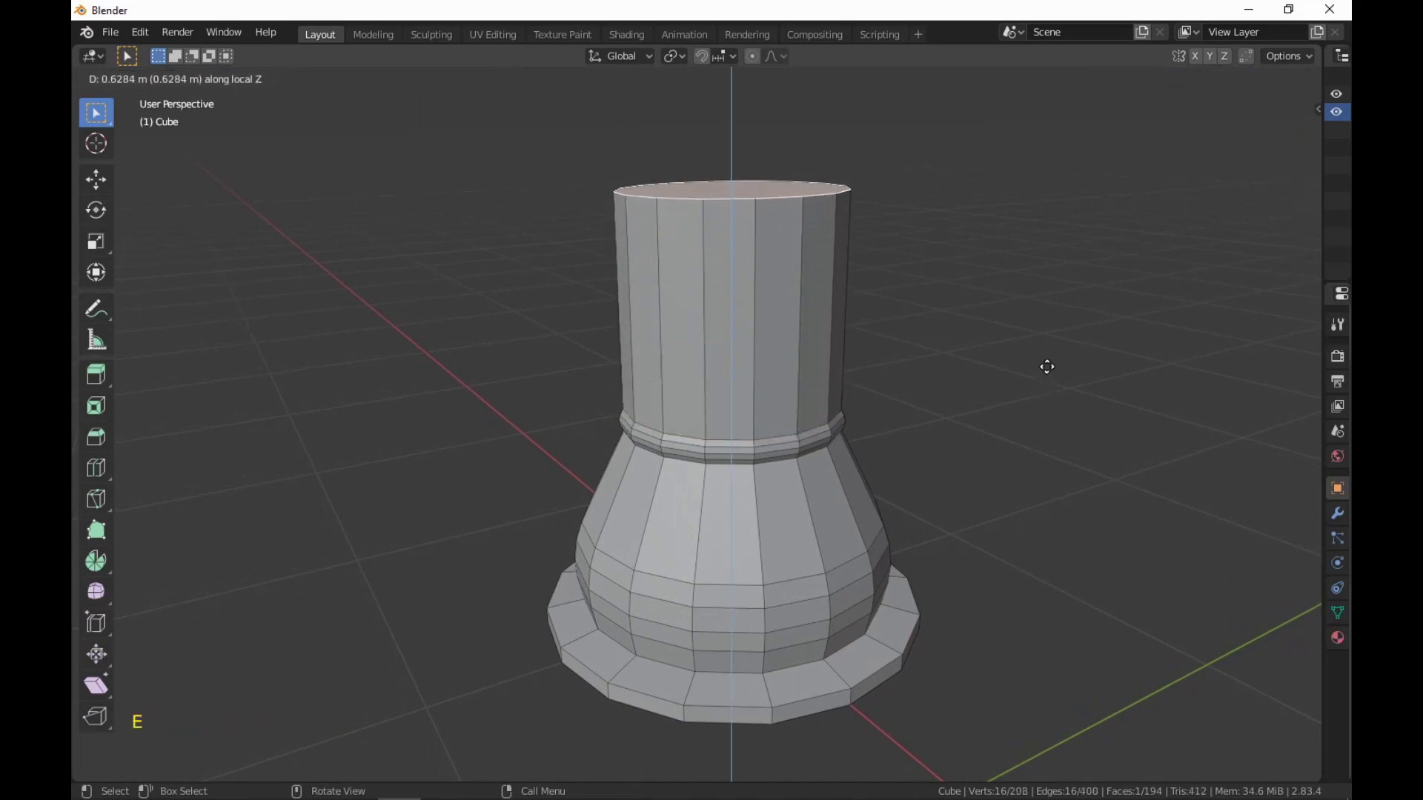
{"action": "left_click", "coordinate": [1050, 343]}
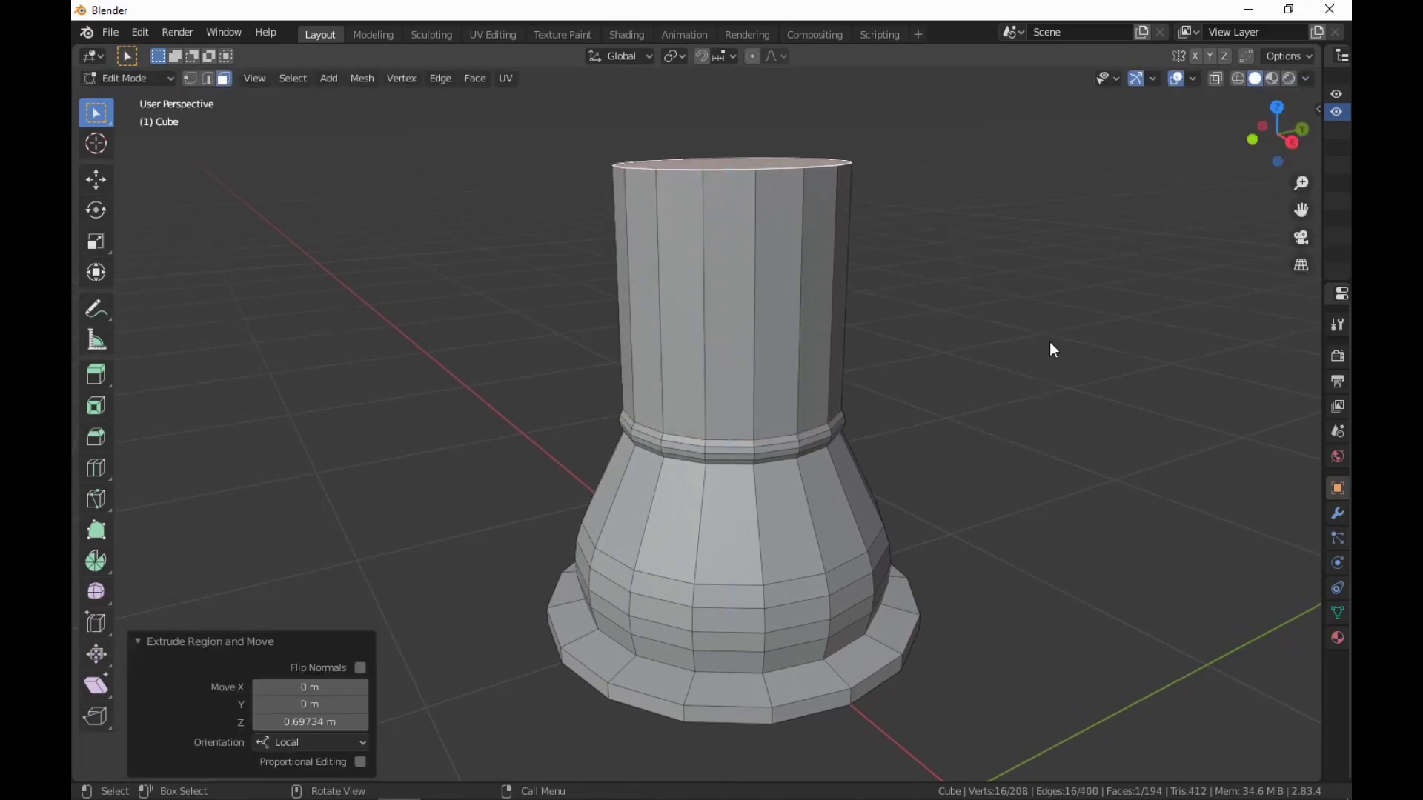
Add a single horizontal edge loop around the tall neck, slid slightly above its middle with a factor of about 0.17.
{"action": "scroll", "coordinate": [1059, 385], "scroll_direction": "down", "scroll_amount": 4}
{"action": "middle_click_drag", "start_coordinate": [1070, 429], "coordinate": [951, 459]}
{"action": "scroll", "coordinate": [1070, 403], "scroll_direction": "up", "scroll_amount": 3}
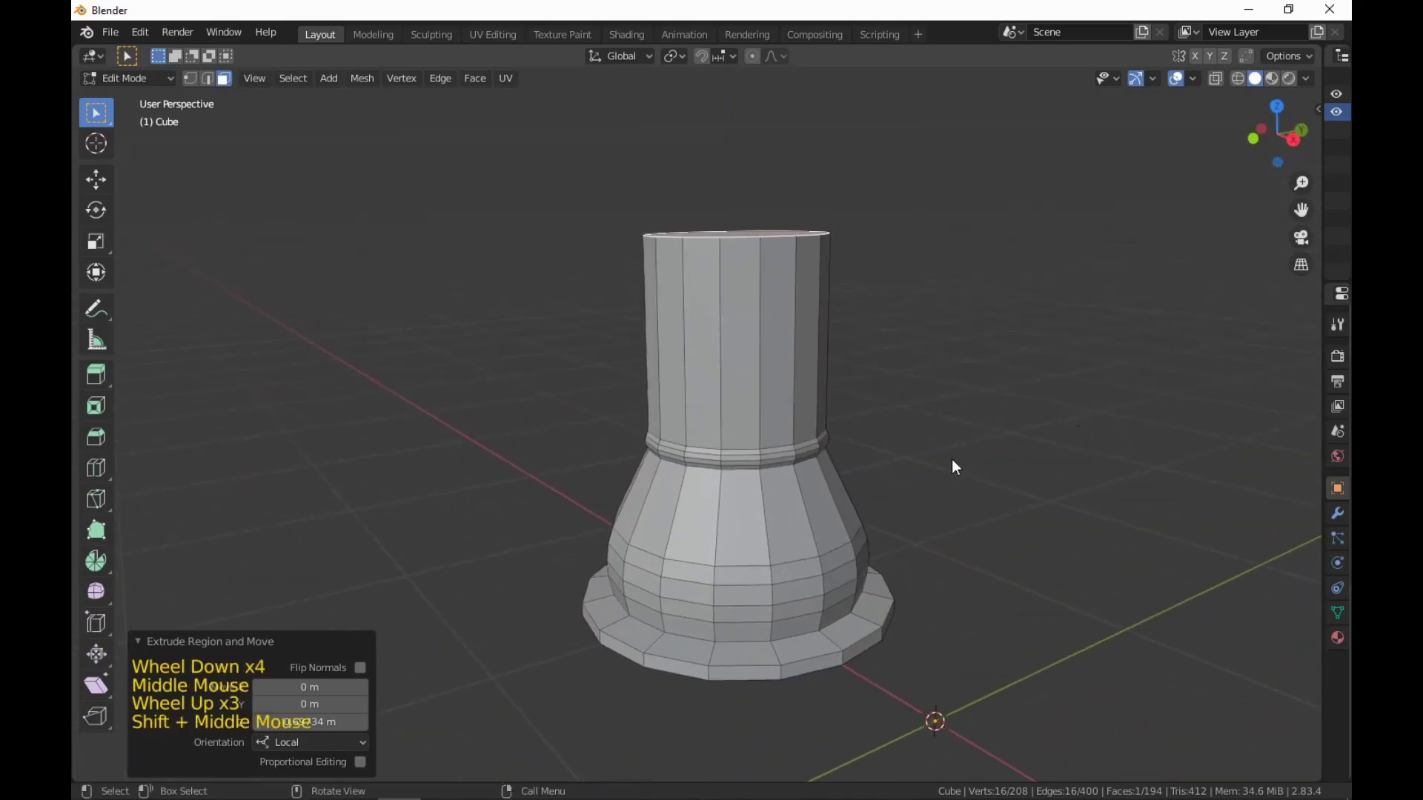
{"action": "key", "text": "ctrl+r"}
{"action": "left_click", "coordinate": [778, 378]}
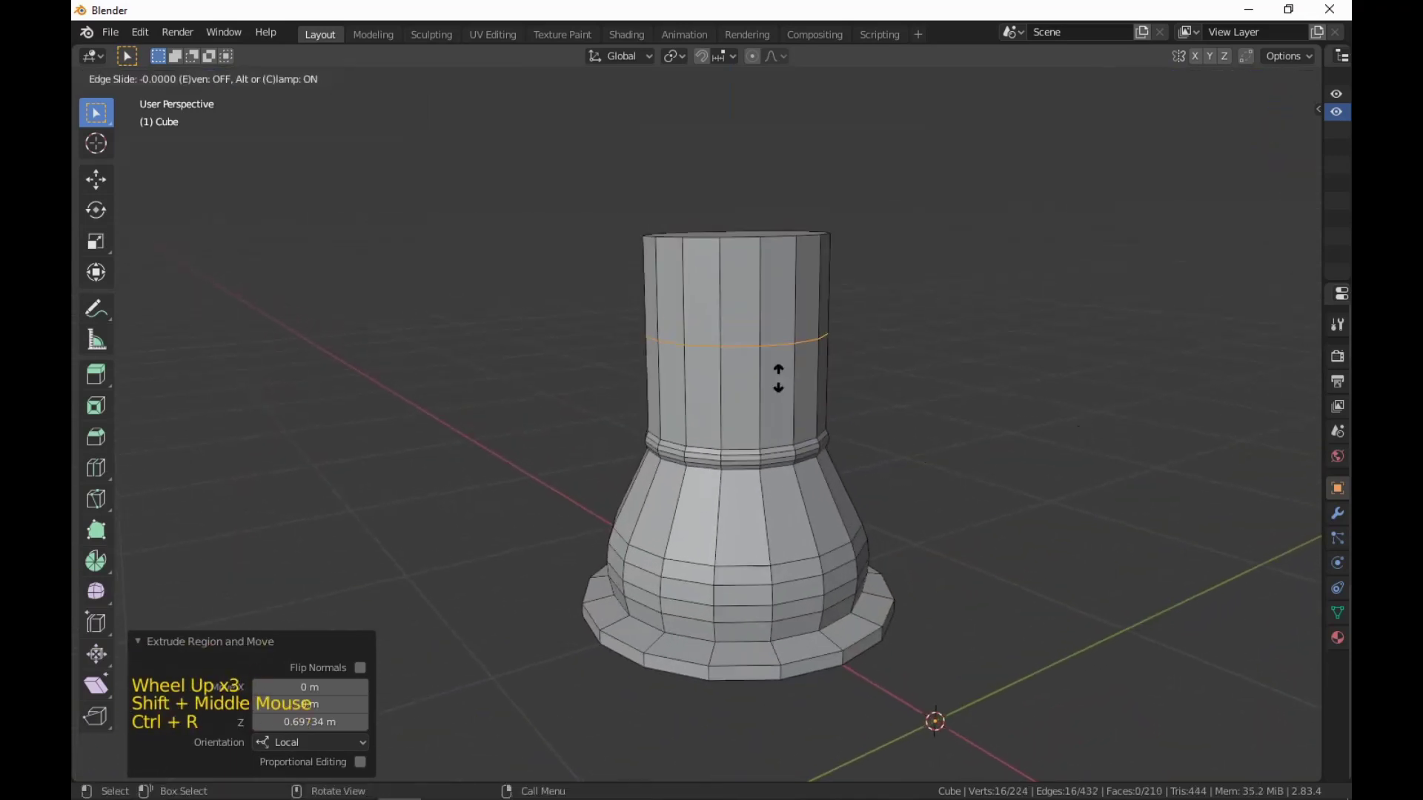
{"action": "left_click", "coordinate": [913, 356]}
Scale the neck's edge loop inward to about 0.615 and bevel it about 0.25 m wide with 4 segments.
{"action": "key", "text": "s"}
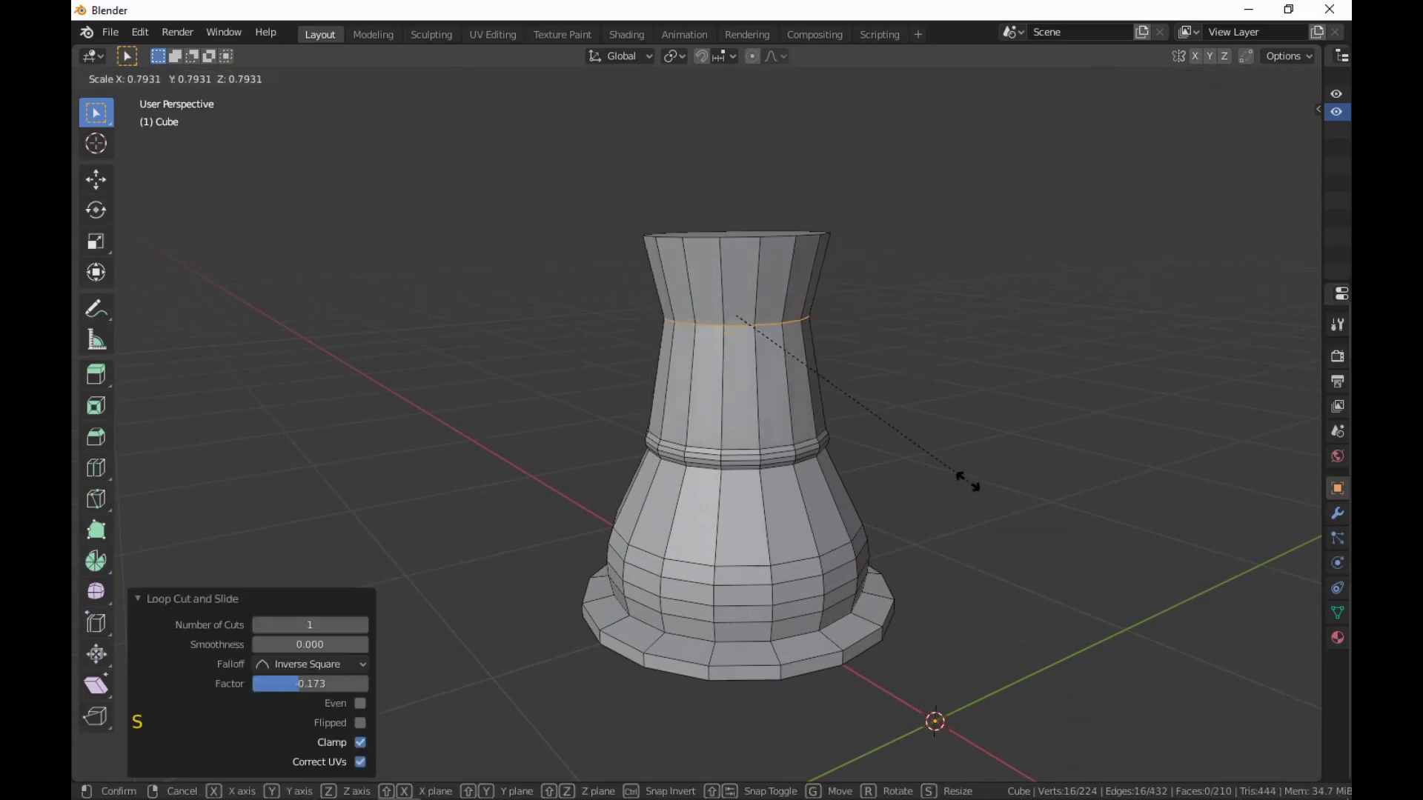
{"action": "left_click", "coordinate": [914, 445]}
{"action": "key", "text": "ctrl+b"}
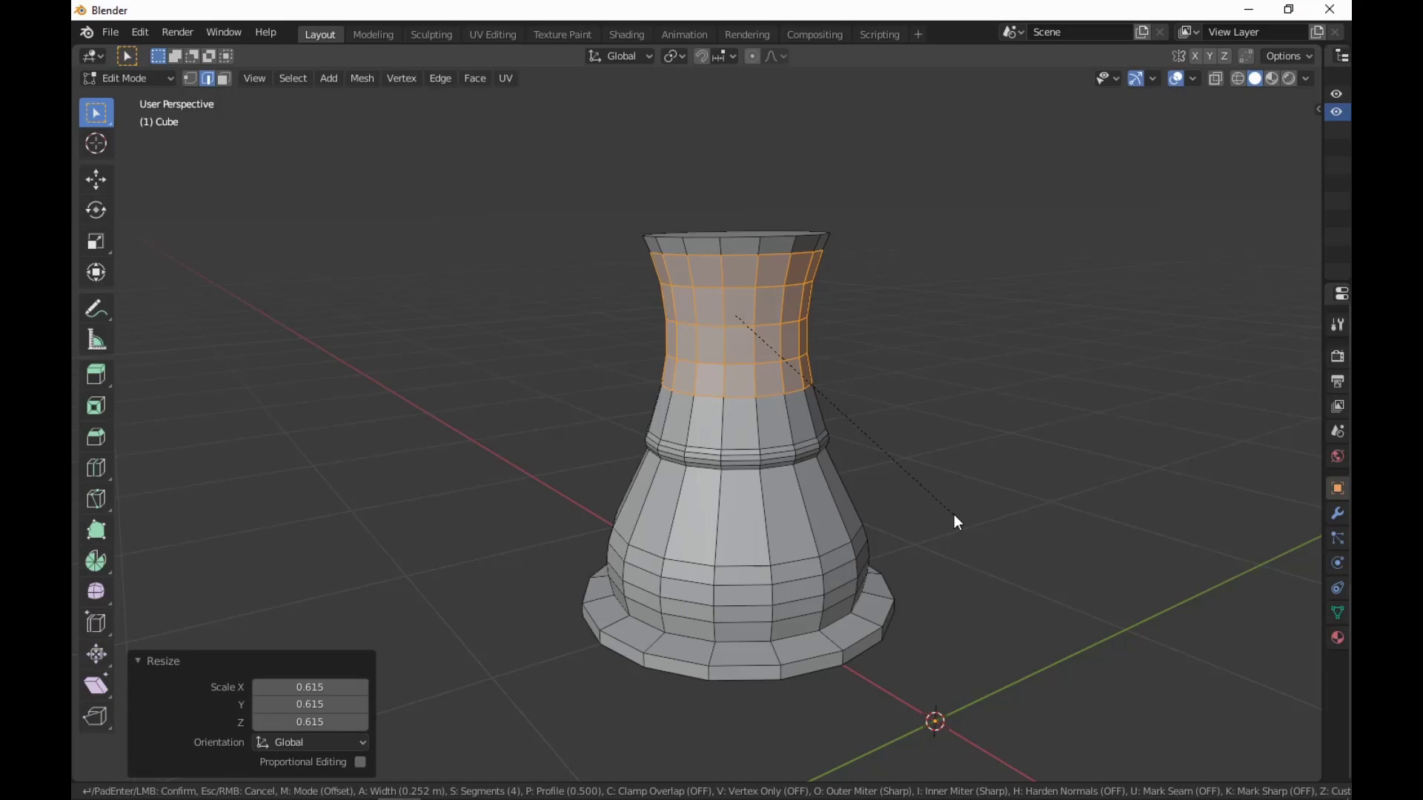
{"action": "left_click", "coordinate": [954, 514]}
Extrude the neck's top face upward about 0.027 m and scale it outward to about 1.19 to start a rim.
{"action": "middle_click_drag", "start_coordinate": [976, 520], "coordinate": [981, 562]}
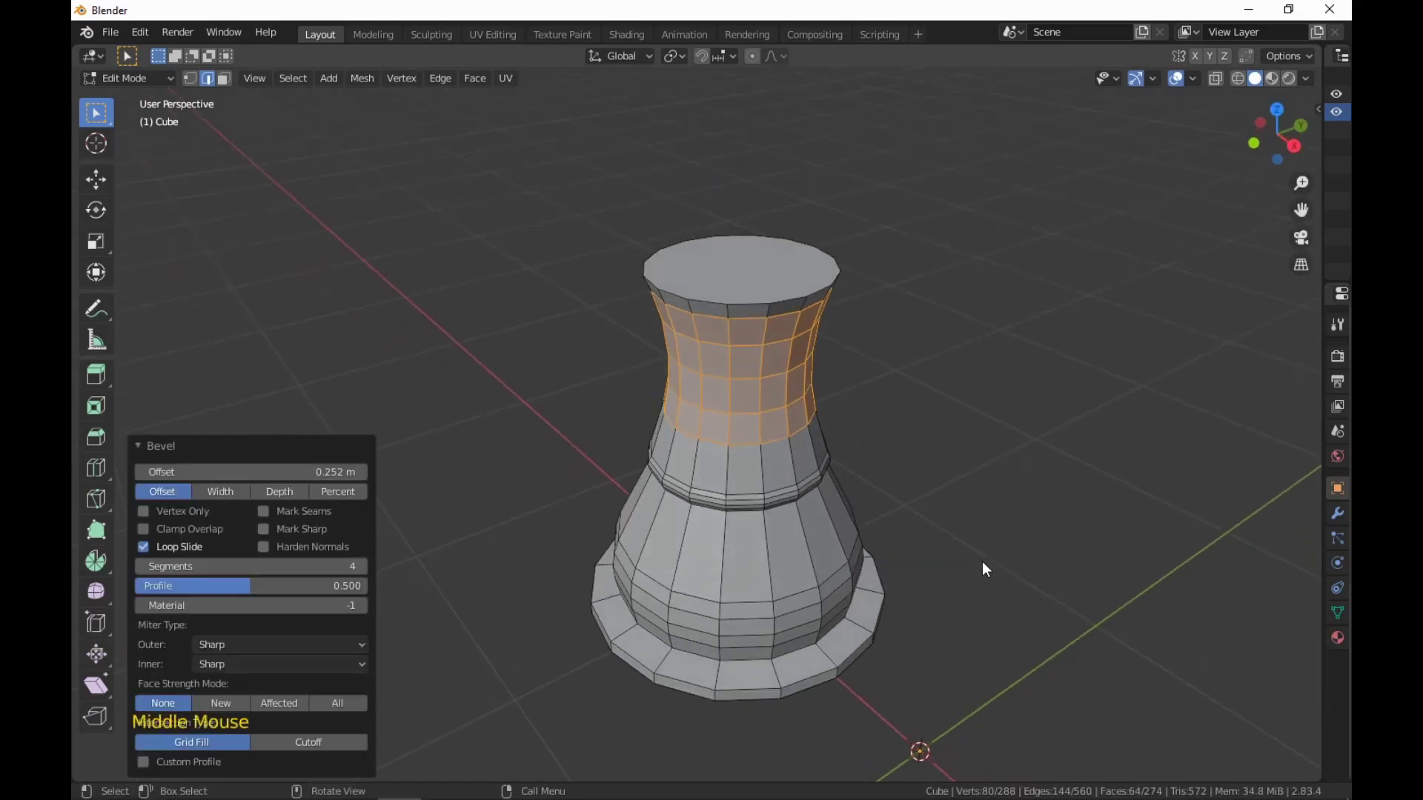
{"action": "key", "text": "3"}
{"action": "left_click", "coordinate": [774, 299]}
{"action": "middle_click_drag", "start_coordinate": [981, 504], "coordinate": [954, 470], "text": "shift"}
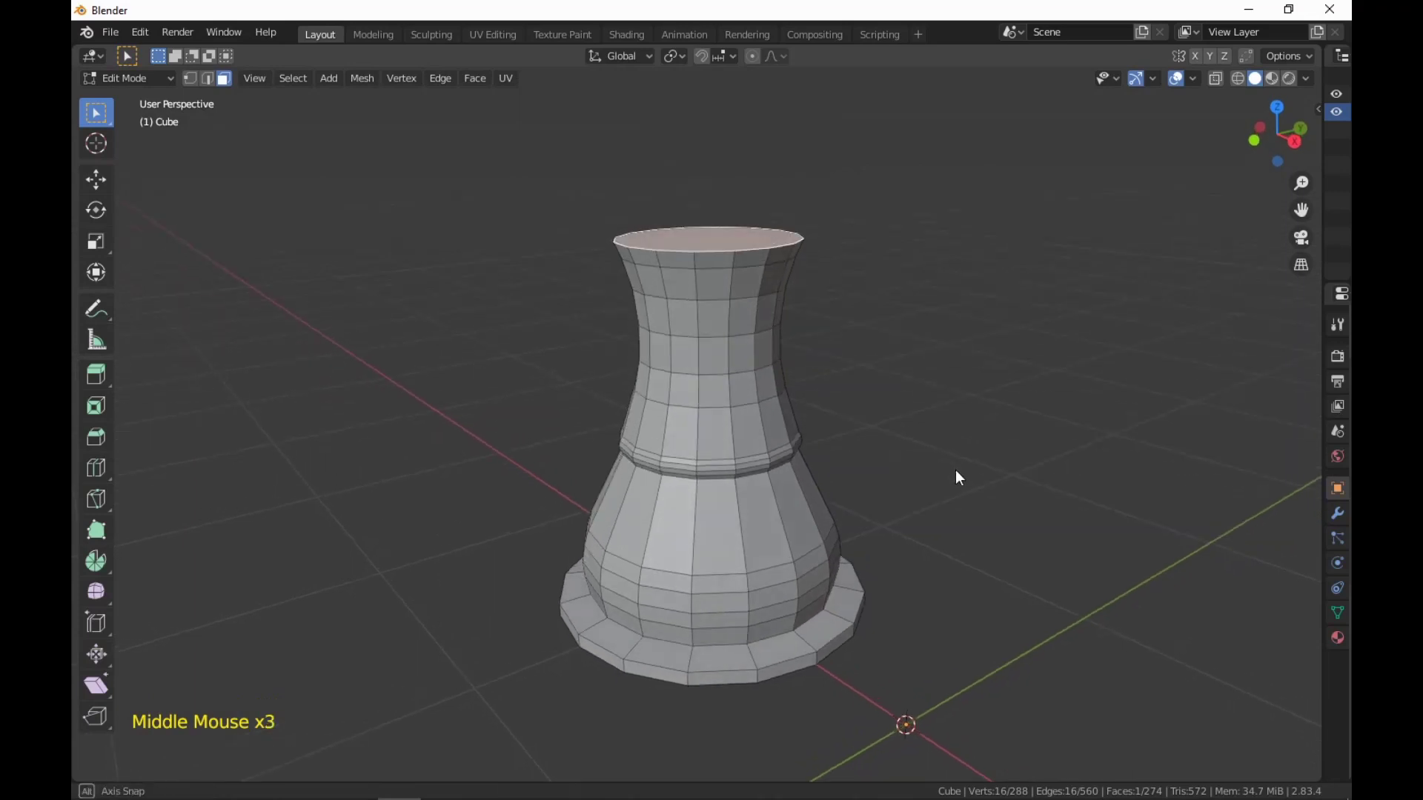
{"action": "key", "text": "e"}
{"action": "left_click", "coordinate": [958, 460]}
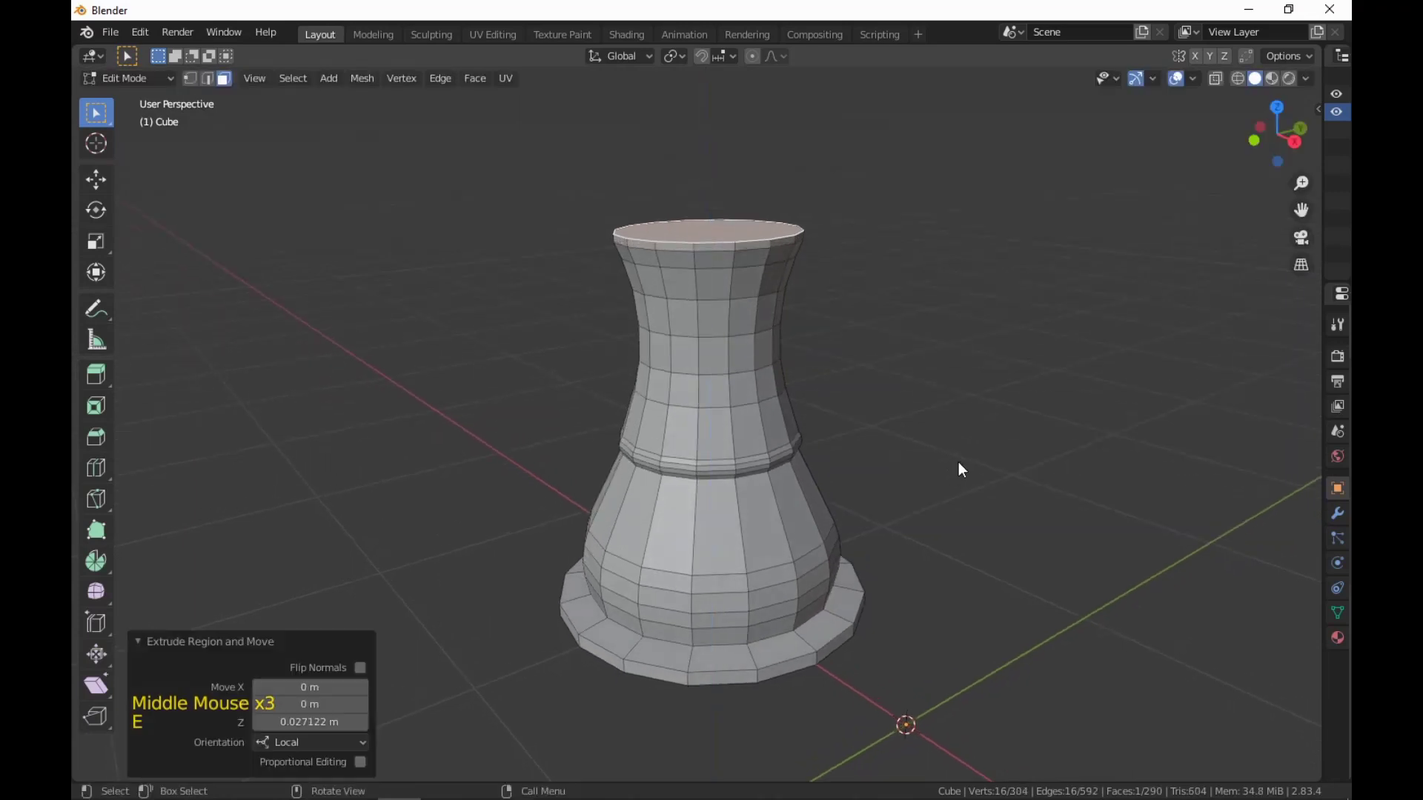
{"action": "key", "text": "s"}
{"action": "left_click", "coordinate": [1021, 490]}
Extrude the rim's top face upward about 0.034 m to give the rim a vertical side.
{"action": "mouse_move", "coordinate": [1020, 490]}
{"action": "middle_mouse_down"}
{"action": "mouse_move", "coordinate": [1029, 417]}
{"action": "mouse_move", "coordinate": [1028, 508]}
{"action": "middle_mouse_up"}
{"action": "key", "text": "e"}
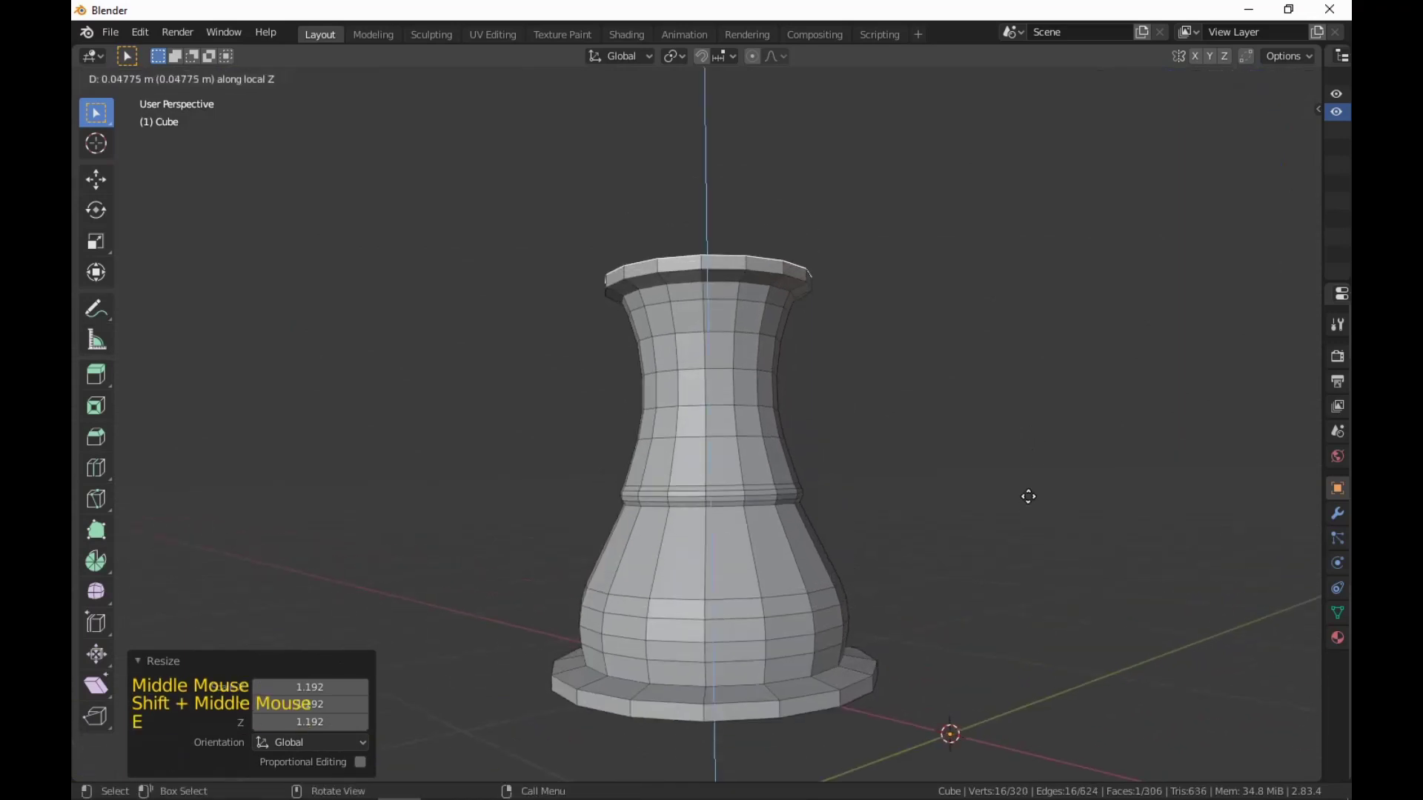
{"action": "left_click", "coordinate": [1025, 495]}
Extrude the rim's top face upward about 0.03 m more and scale it inward to about 0.68.
{"action": "middle_click_drag", "start_coordinate": [1026, 495], "coordinate": [1046, 581]}
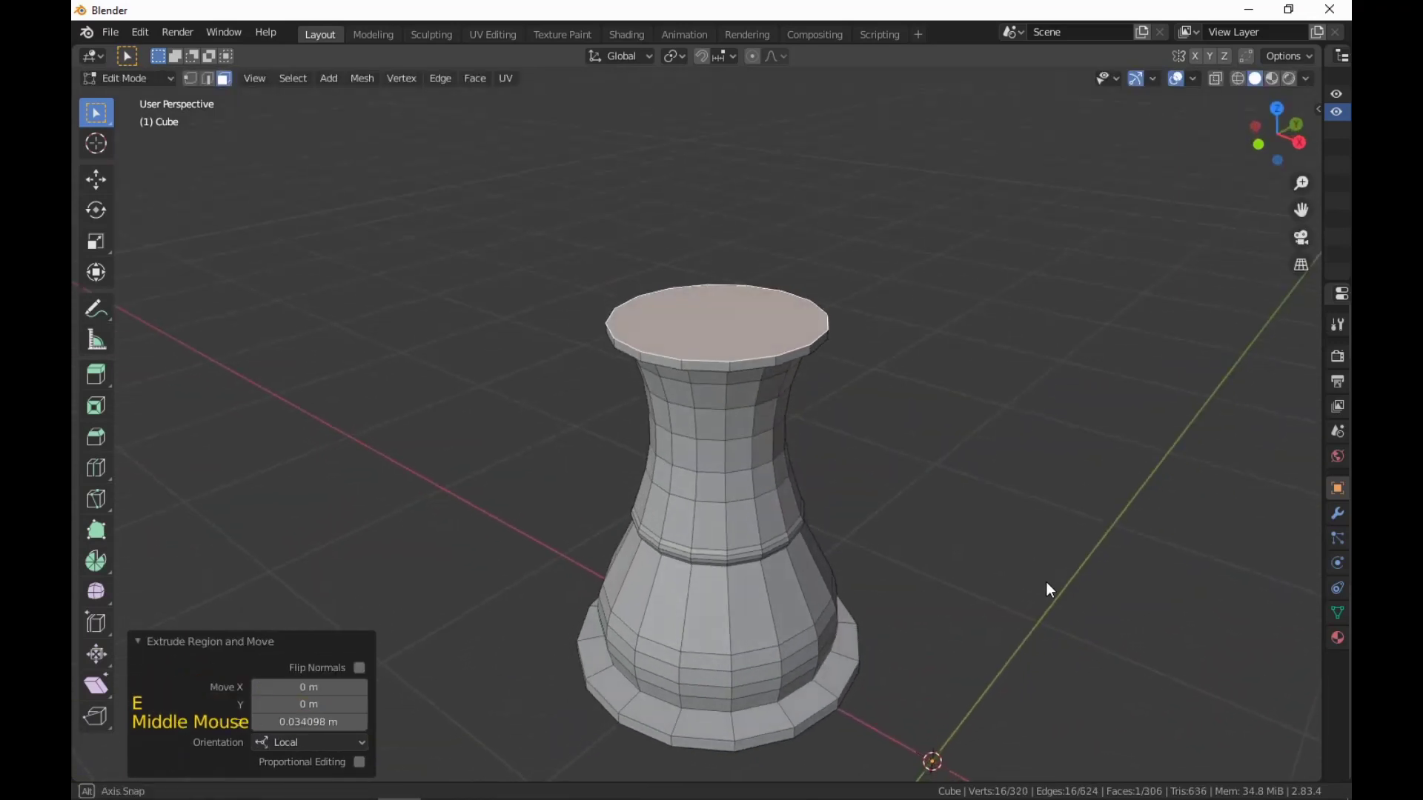
{"action": "key", "text": "e"}
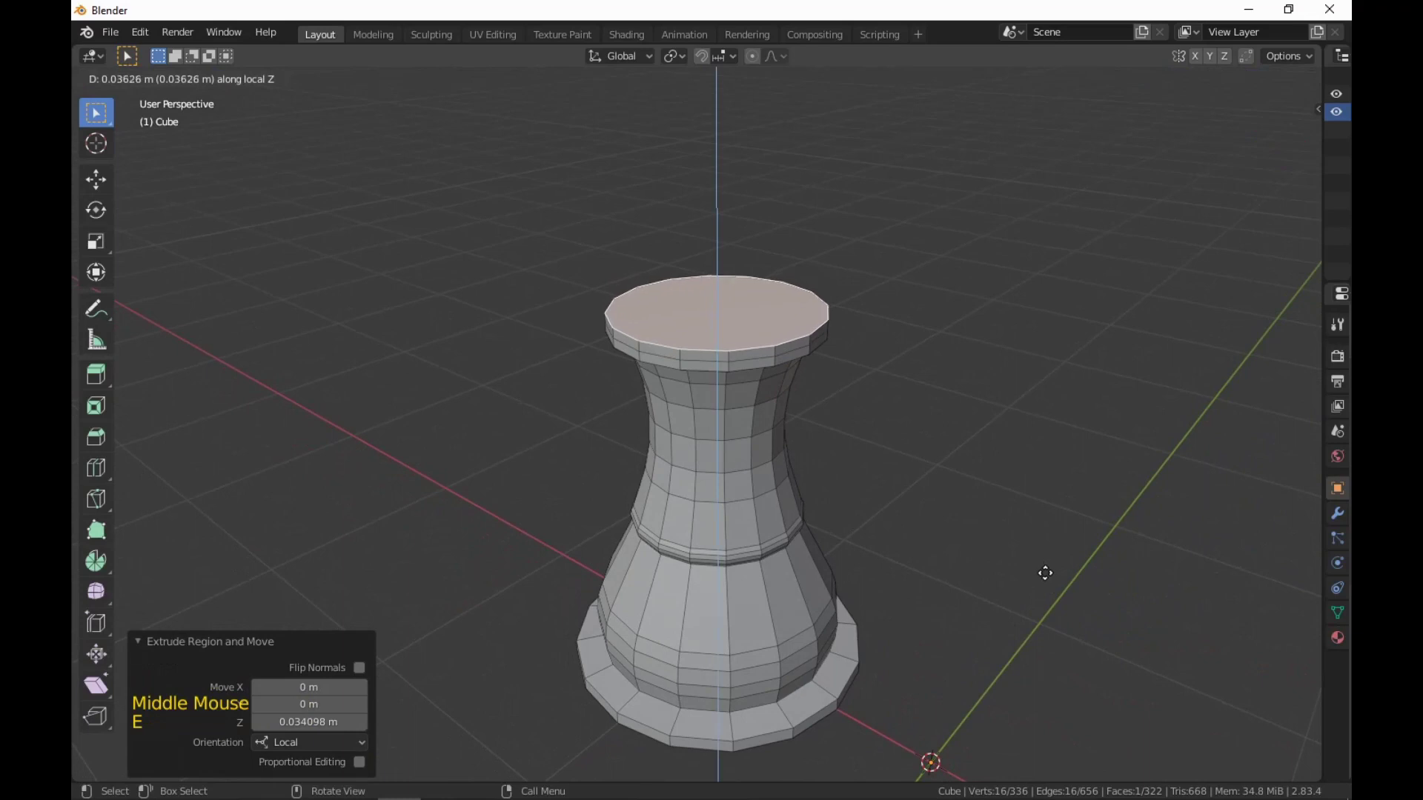
{"action": "left_click", "coordinate": [1052, 581]}
{"action": "key", "text": "s"}
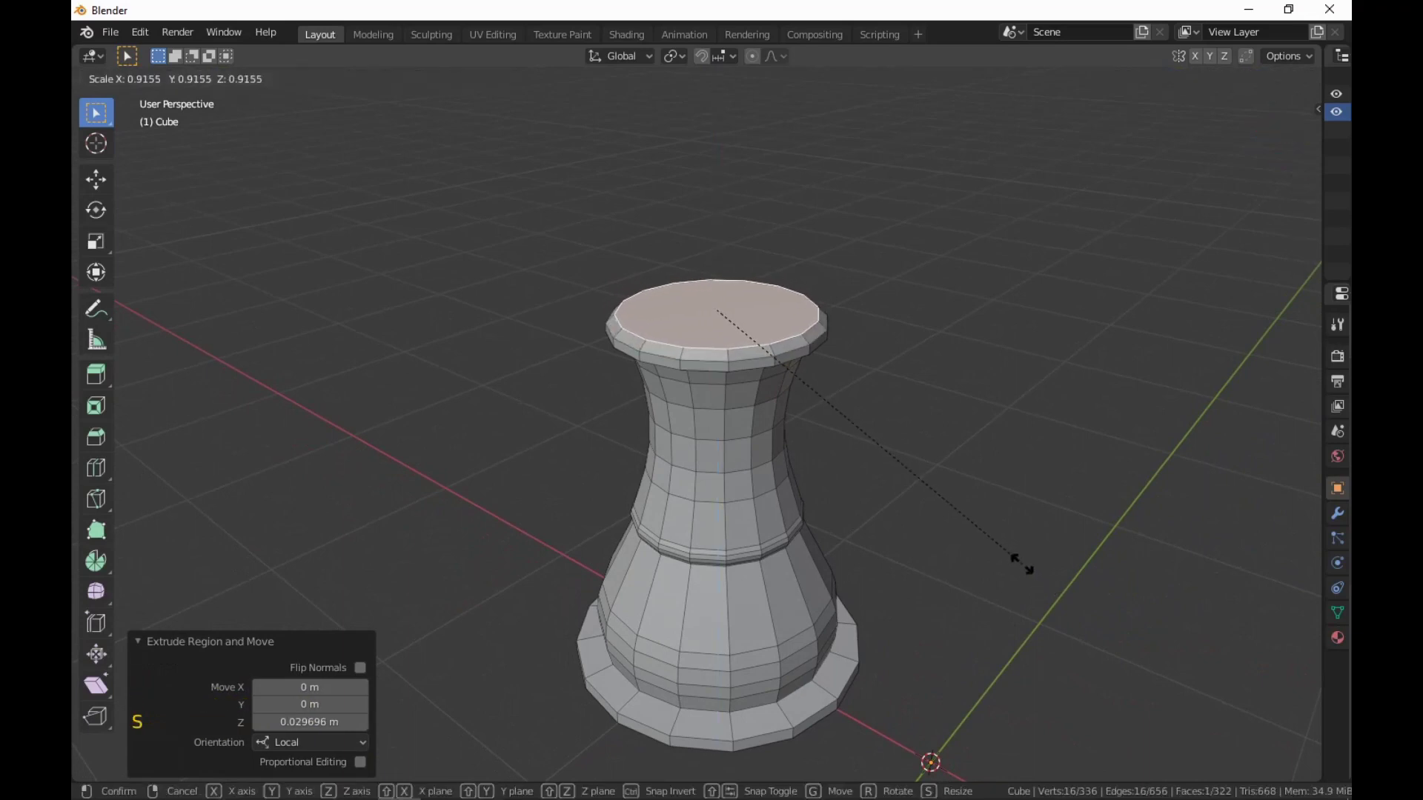
{"action": "left_click", "coordinate": [931, 514]}
Select the whole mesh and shade it smooth.
{"action": "scroll", "coordinate": [951, 529], "scroll_direction": "down", "scroll_amount": 3}
{"action": "middle_click_drag", "start_coordinate": [951, 529], "coordinate": [953, 483]}
{"action": "scroll", "coordinate": [945, 473], "scroll_direction": "up", "scroll_amount": 3}
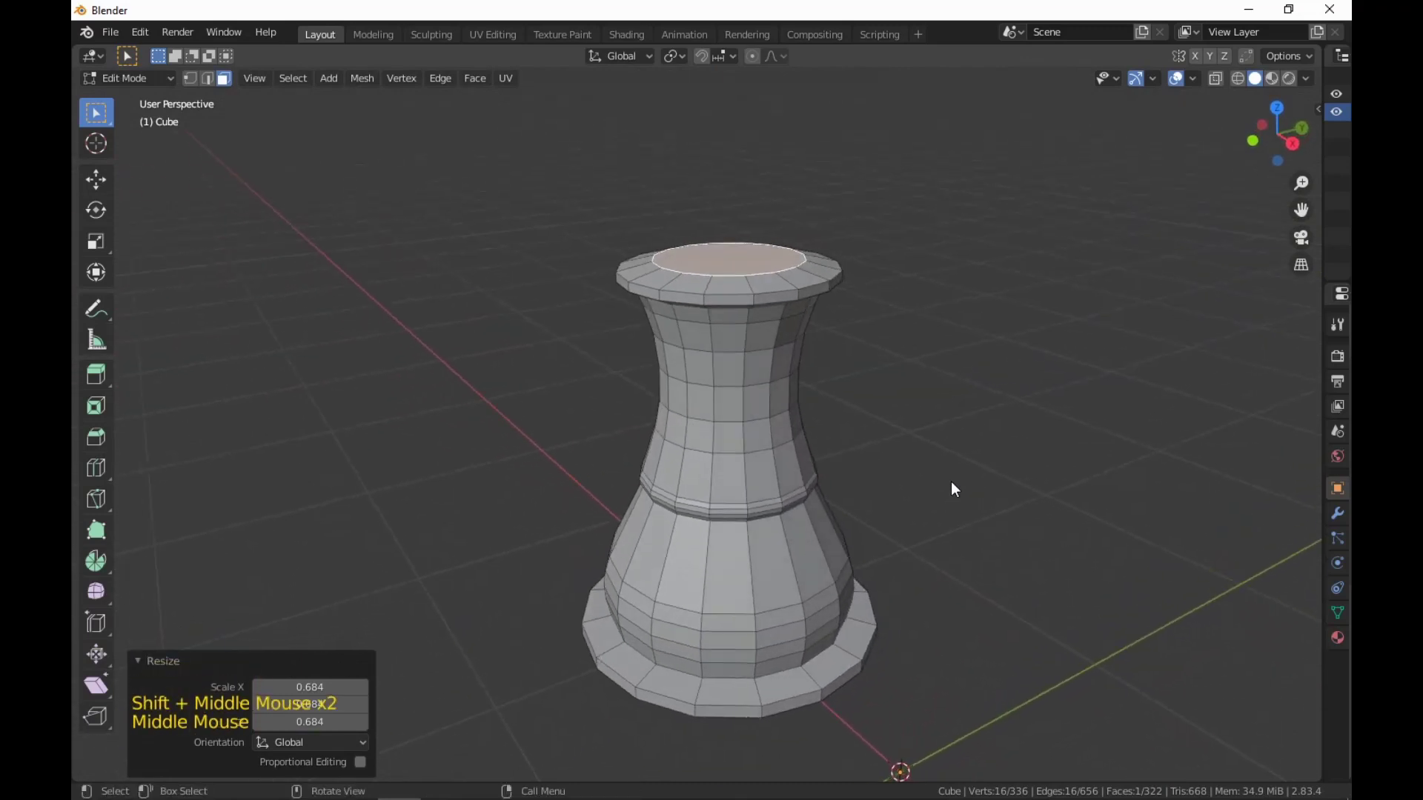
{"action": "key", "text": "a"}
{"action": "right_click", "coordinate": [950, 482]}
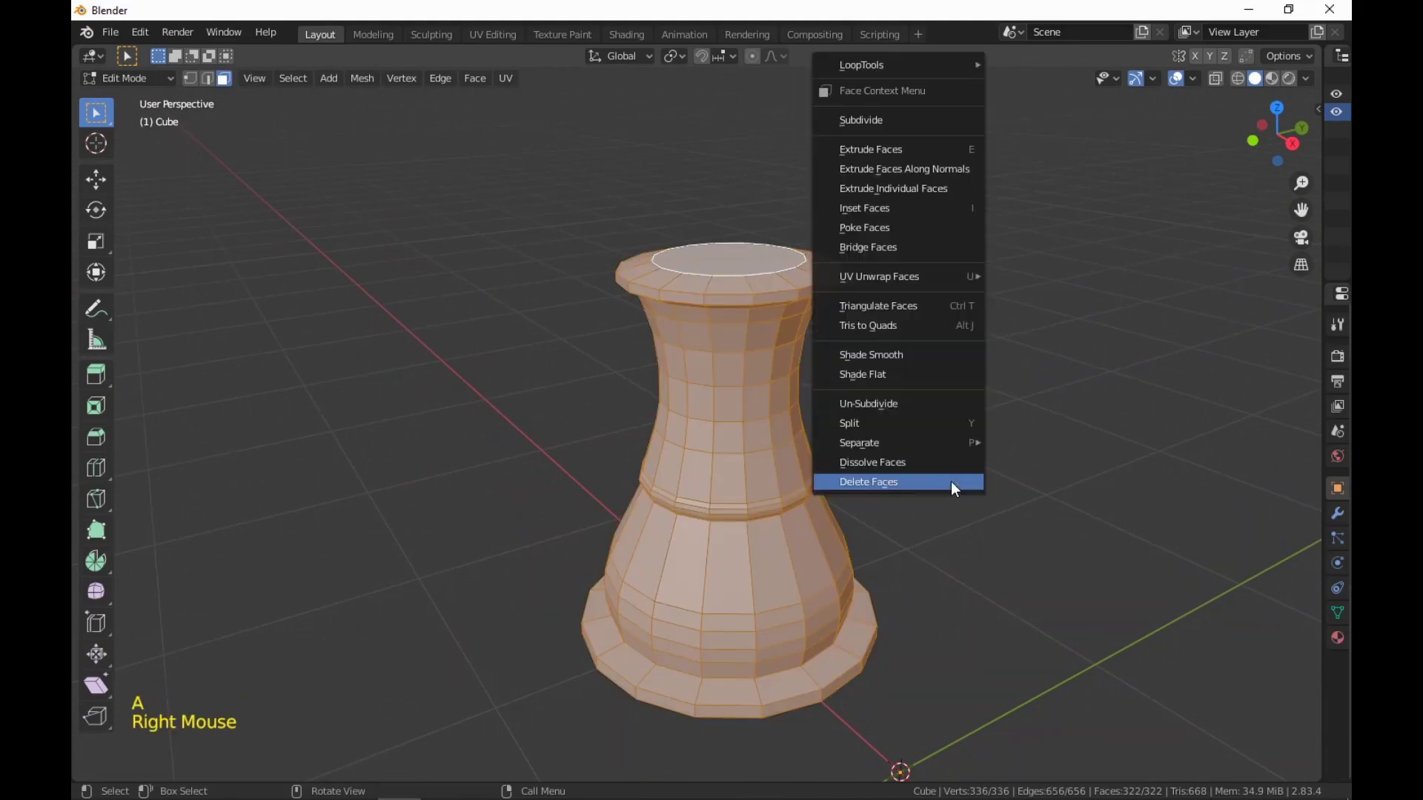
{"action": "left_click", "coordinate": [952, 353]}
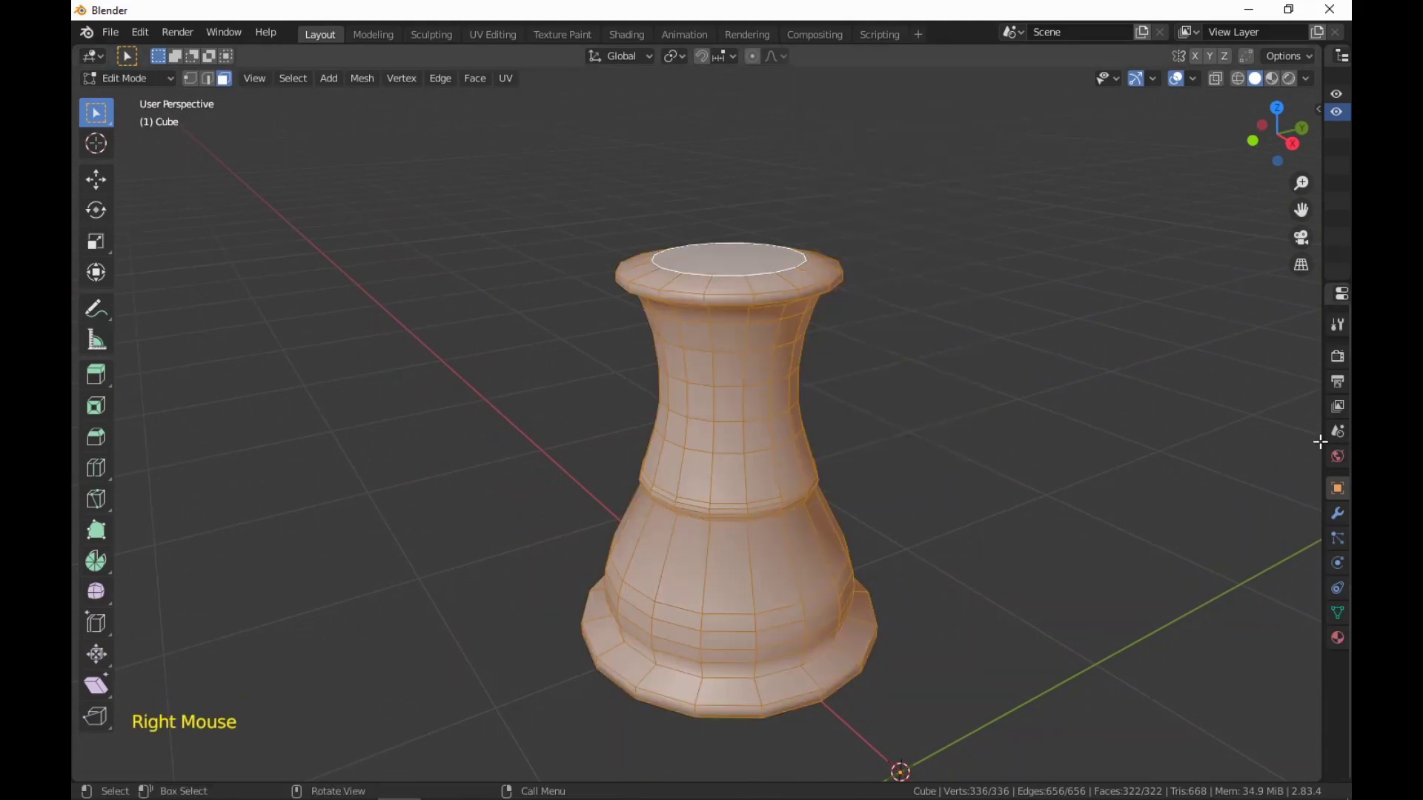
Enable Auto Smooth at 30° in the mesh's normals settings.
{"action": "left_click_drag", "start_coordinate": [1323, 437], "coordinate": [1049, 444]}
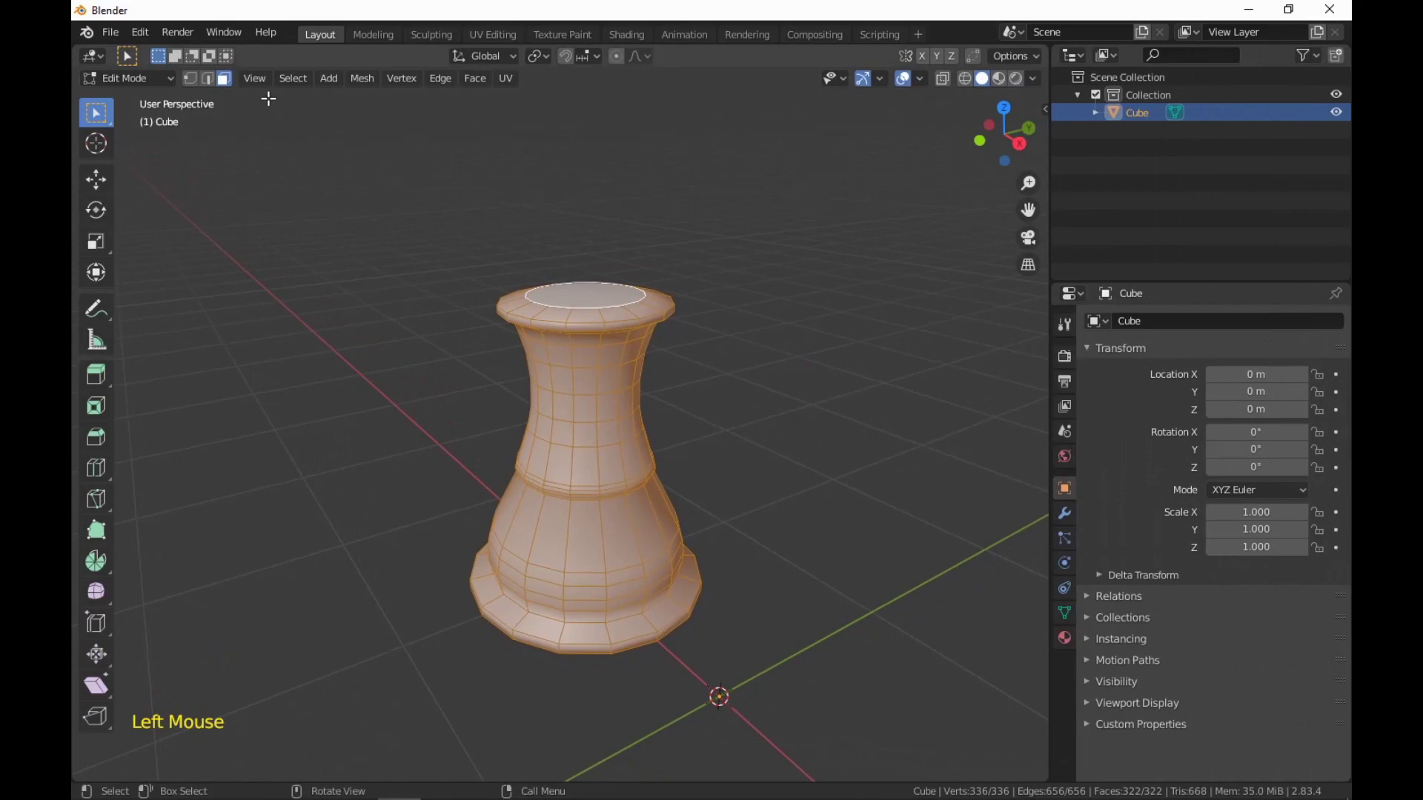
{"action": "left_click", "coordinate": [1064, 612]}
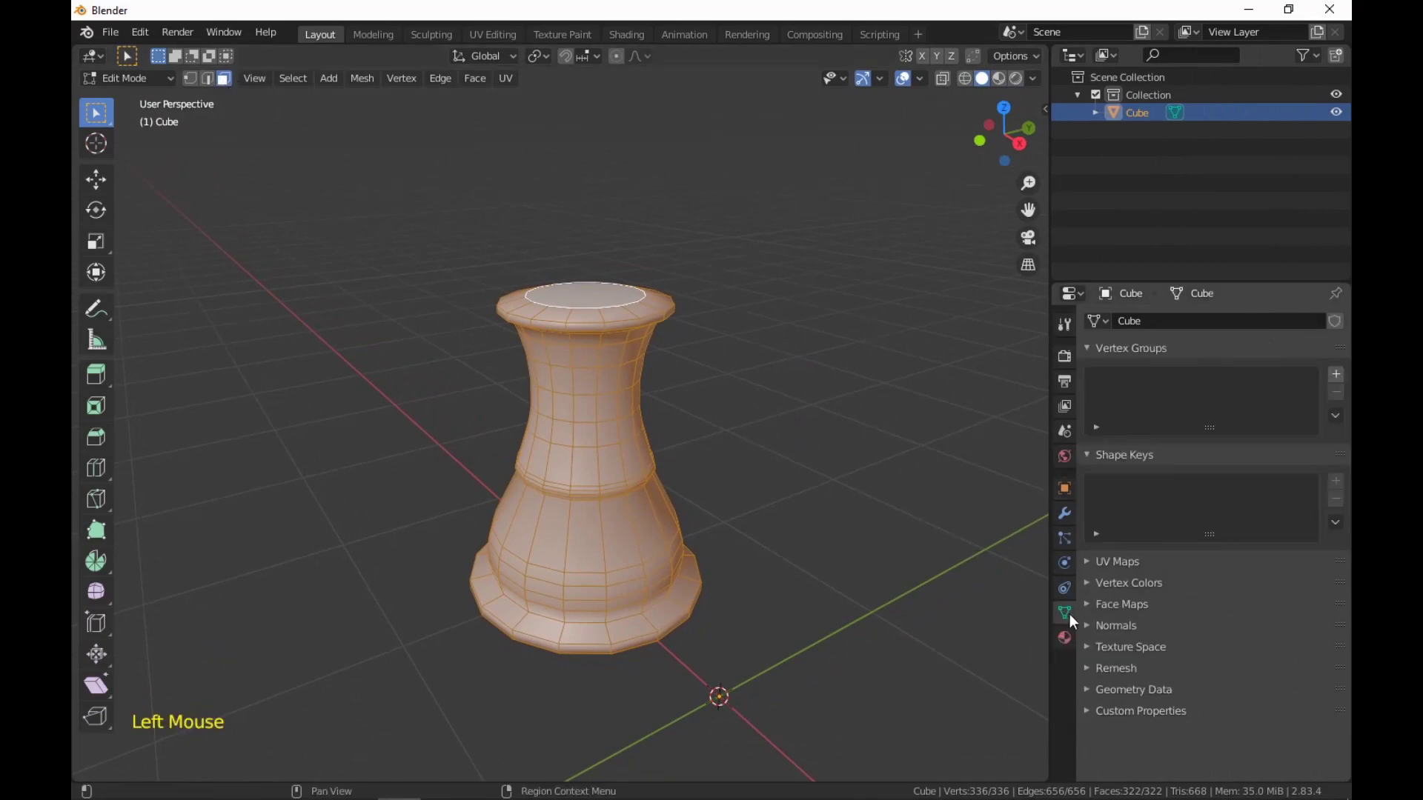
{"action": "left_click", "coordinate": [1113, 624]}
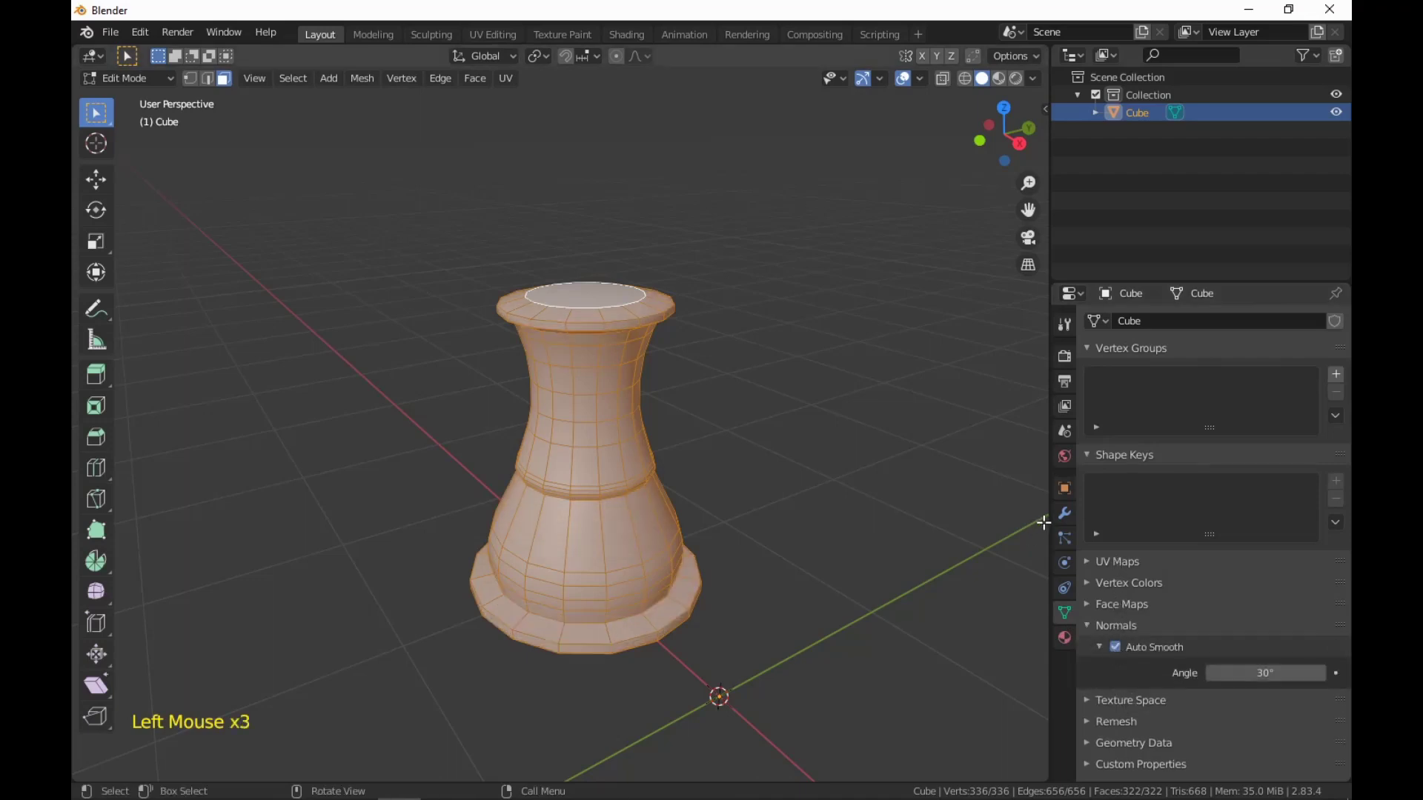
{"action": "left_click_drag", "start_coordinate": [1045, 523], "coordinate": [1322, 523]}
Deselect the mesh and turn on Cavity viewport shading with the type set to Both.
{"action": "left_click", "coordinate": [917, 542]}
{"action": "middle_click_drag", "start_coordinate": [917, 543], "coordinate": [988, 584]}
{"action": "scroll", "coordinate": [978, 556], "scroll_direction": "down", "scroll_amount": 2}
{"action": "scroll", "coordinate": [989, 586], "scroll_direction": "up", "scroll_amount": 2}
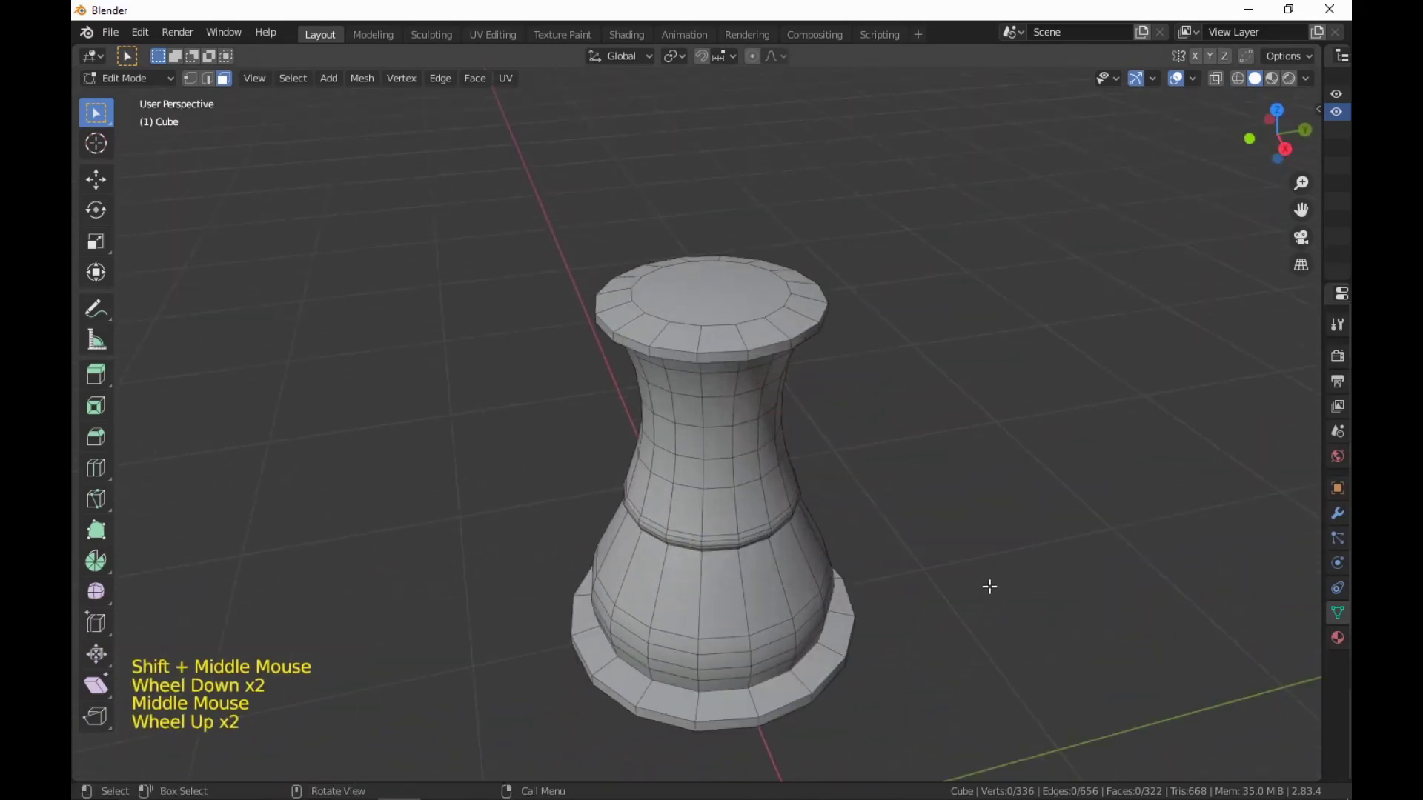
{"action": "left_click", "coordinate": [1304, 81]}
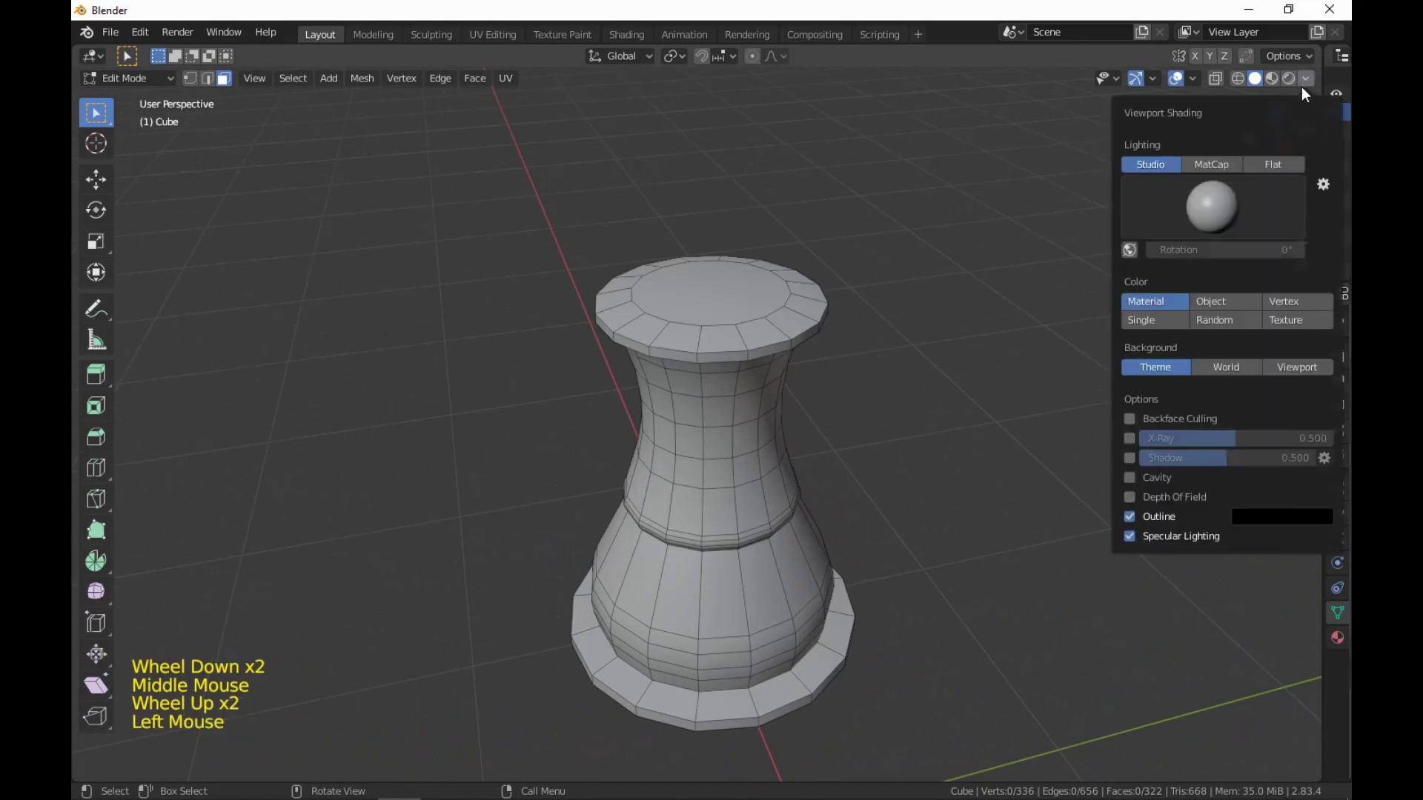
{"action": "left_click", "coordinate": [1135, 477]}
{"action": "left_click", "coordinate": [1260, 478]}
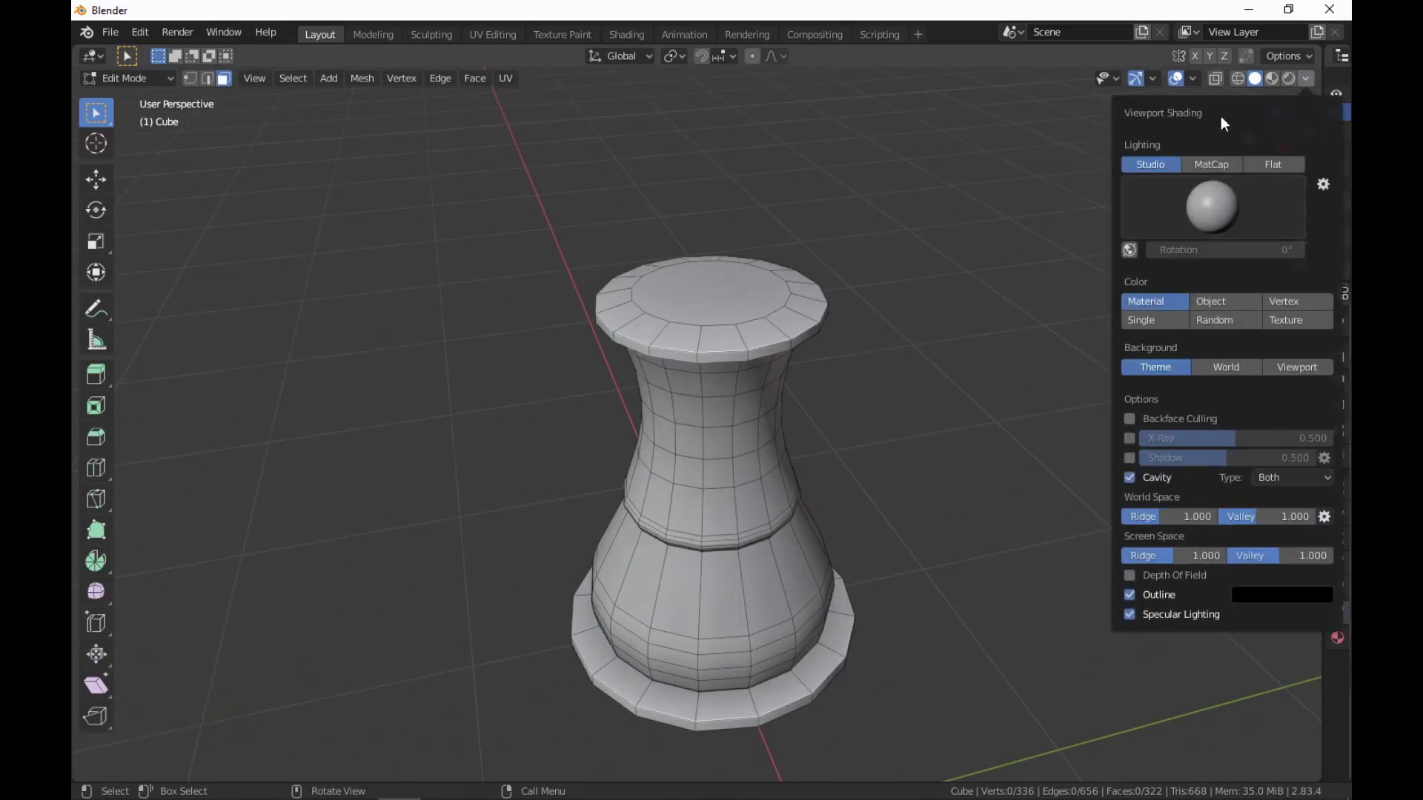
Extrude the rim's inner top face upward about 0.44 m and scale it outward to about 1.56 to form a flared head.
{"action": "mouse_move", "coordinate": [848, 558]}
{"action": "middle_mouse_down"}
{"action": "mouse_move", "coordinate": [867, 474]}
{"action": "mouse_move", "coordinate": [837, 549]}
{"action": "middle_mouse_up"}
{"action": "left_click", "coordinate": [757, 366]}
{"action": "middle_click_drag", "start_coordinate": [968, 546], "coordinate": [934, 566]}
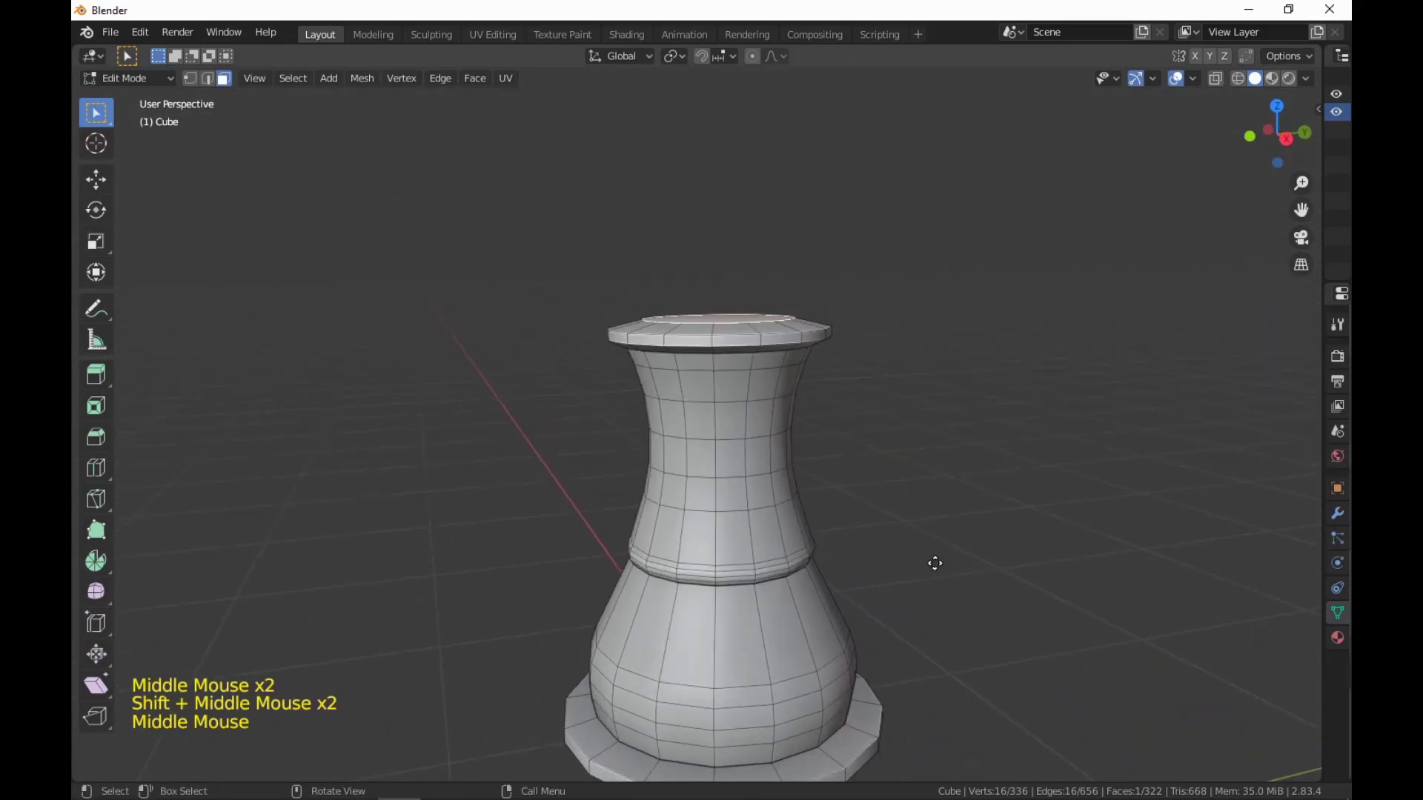
{"action": "key", "text": "e"}
{"action": "left_click", "coordinate": [965, 431]}
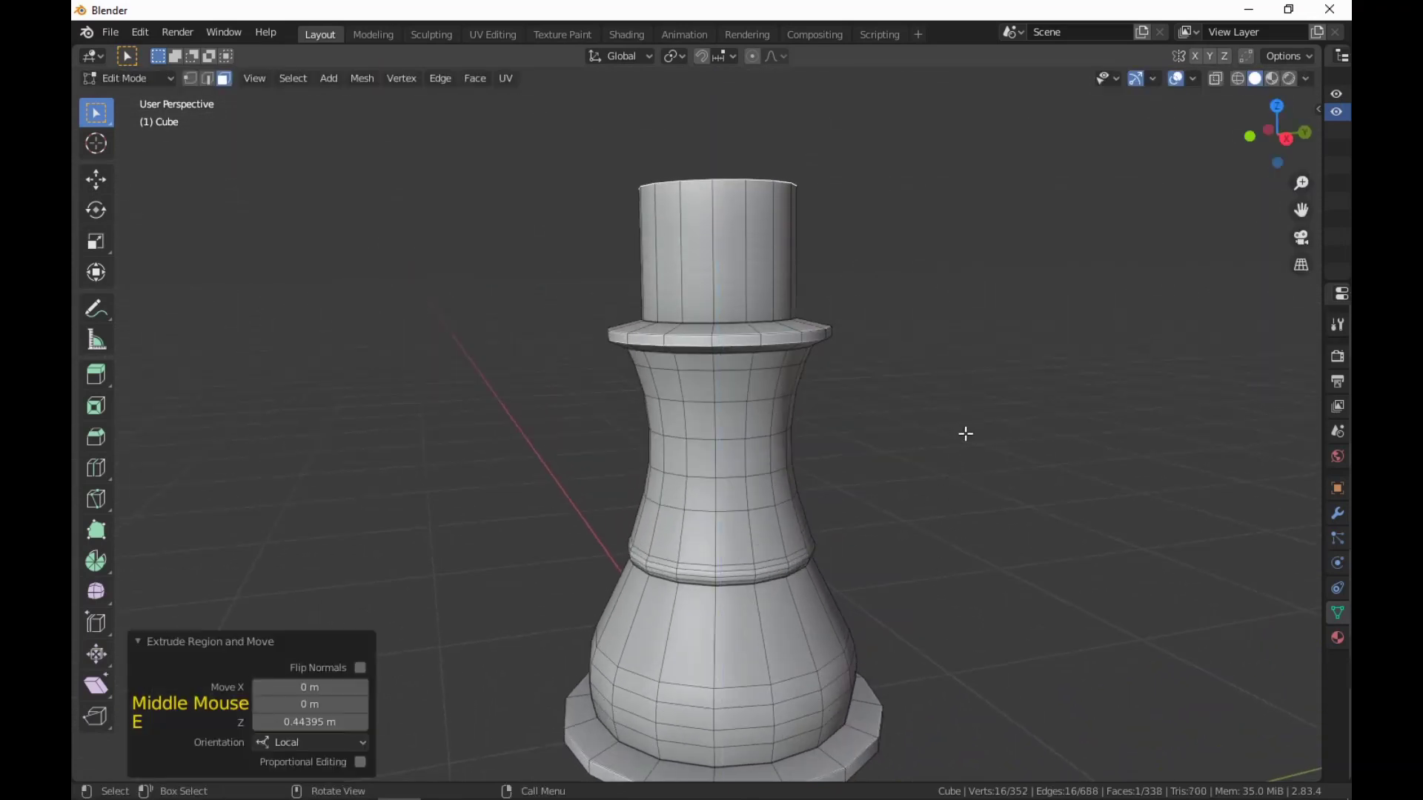
{"action": "key", "text": "s"}
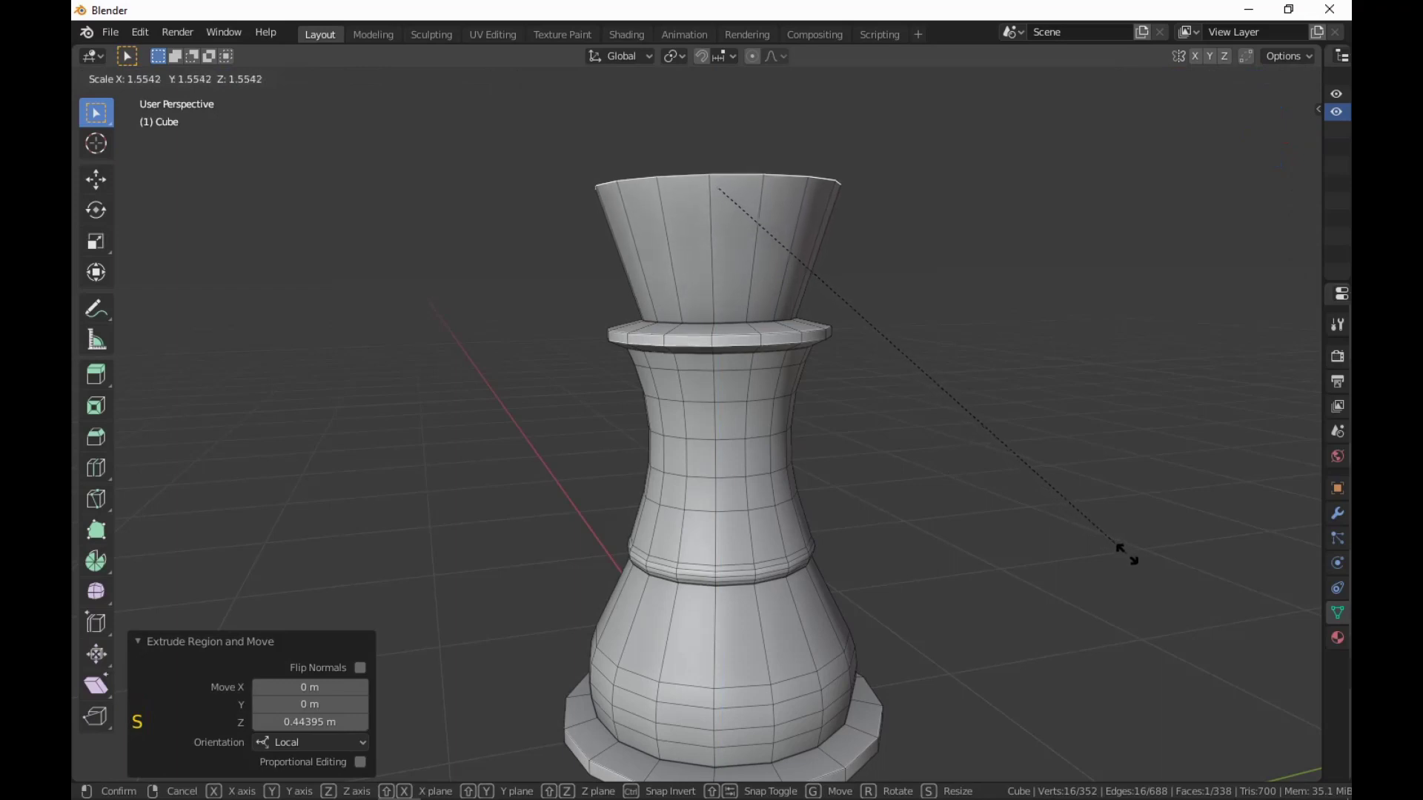
{"action": "left_click", "coordinate": [1127, 549]}
Add a single horizontal edge loop around the lower part of the flared head, with a slide factor of about 0.33.
{"action": "key", "text": "ctrl+r"}
{"action": "left_click", "coordinate": [771, 300]}
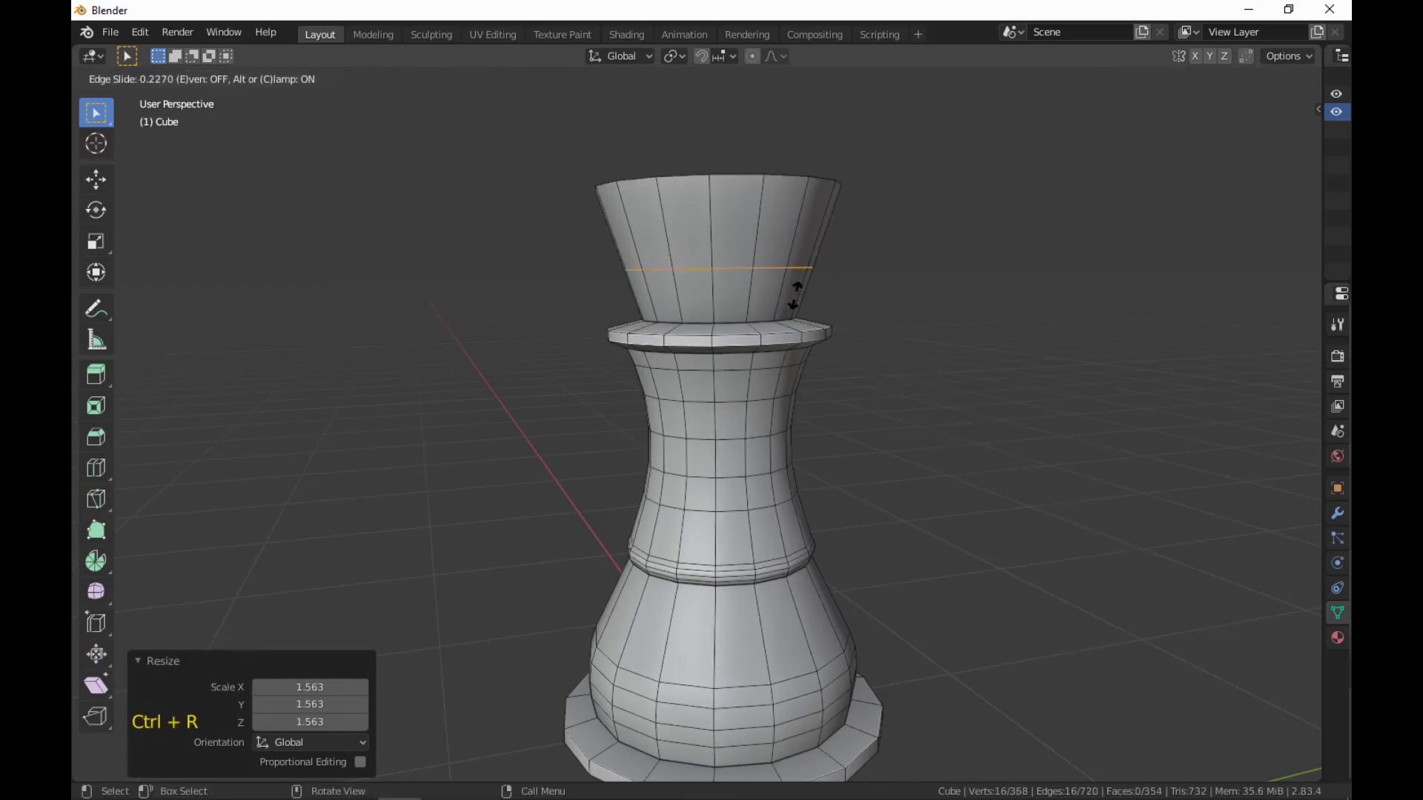
{"action": "left_click", "coordinate": [796, 304]}
Scale the head's edge loop inward to 0.7 and bevel it about 0.14 m wide with 3 segments.
{"action": "key", "text": "s"}
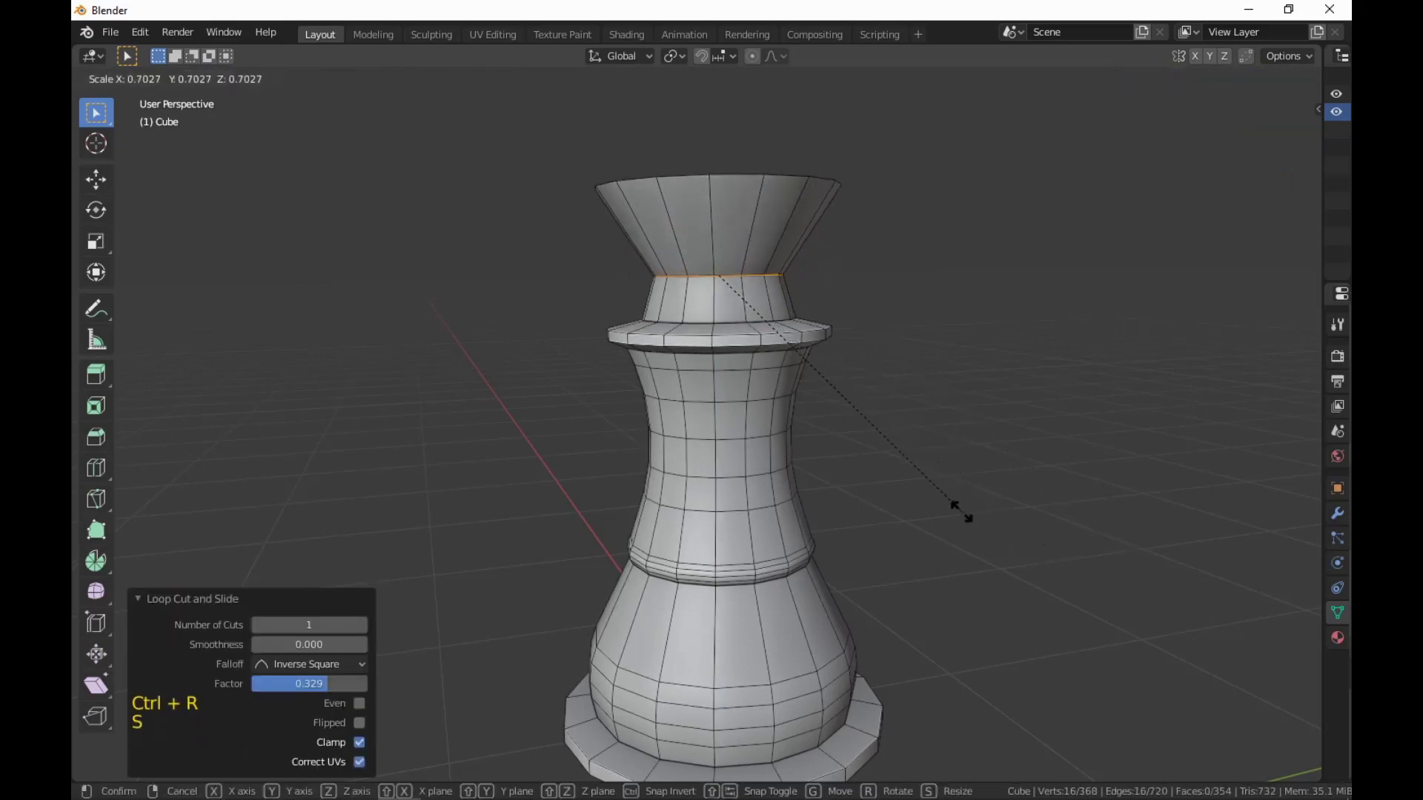
{"action": "left_click", "coordinate": [959, 511]}
{"action": "key", "text": "ctrl+b"}
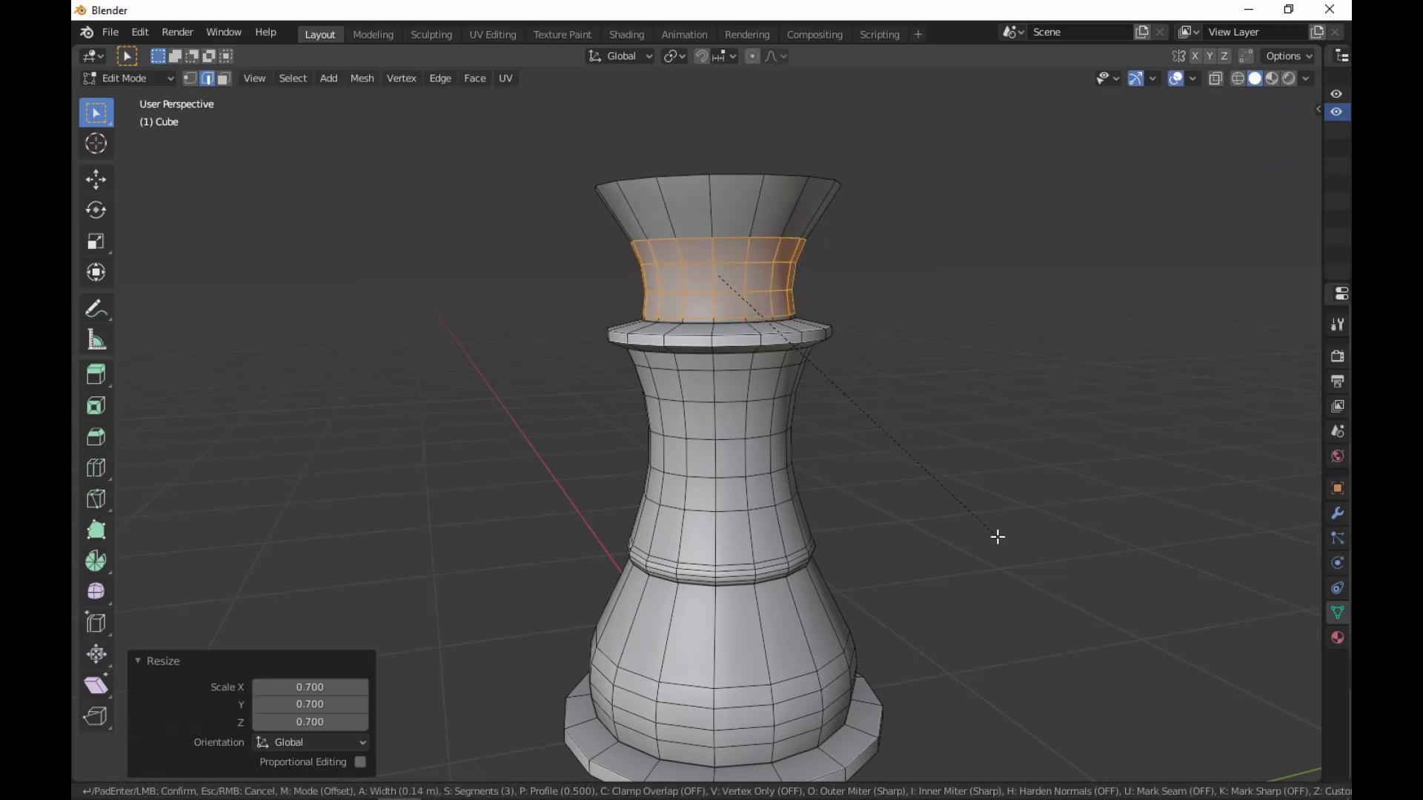
{"action": "left_click", "coordinate": [997, 535]}
{"action": "middle_click_drag", "start_coordinate": [994, 533], "coordinate": [1035, 530]}
{"action": "left_click", "coordinate": [1052, 549]}
Extrude the head's top face upward about 0.063 m and scale it inward to about 0.29 to form a shallow cone.
{"action": "scroll", "coordinate": [1056, 549], "scroll_direction": "down", "scroll_amount": 2}
{"action": "scroll", "coordinate": [1056, 549], "scroll_direction": "down", "scroll_amount": 2}
{"action": "scroll", "coordinate": [1035, 530], "scroll_direction": "up", "scroll_amount": 2}
{"action": "left_click", "coordinate": [736, 267]}
{"action": "middle_click_drag", "start_coordinate": [1050, 471], "coordinate": [1038, 556], "text": "shift"}
{"action": "key", "text": "3"}
{"action": "left_click", "coordinate": [732, 337]}
{"action": "middle_click_drag", "start_coordinate": [953, 530], "coordinate": [990, 540]}
{"action": "key", "text": "e"}
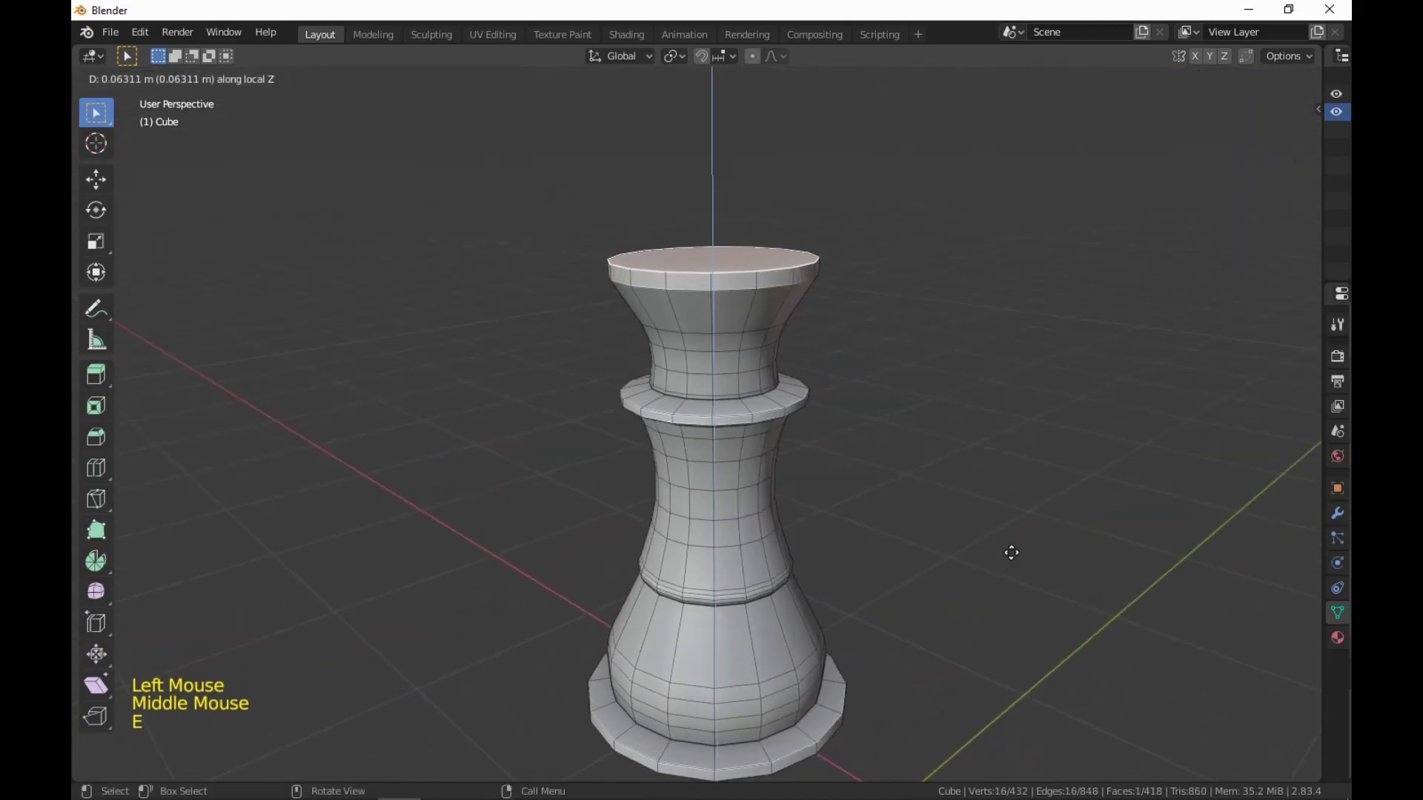
{"action": "left_click", "coordinate": [1010, 554]}
{"action": "key", "text": "s"}
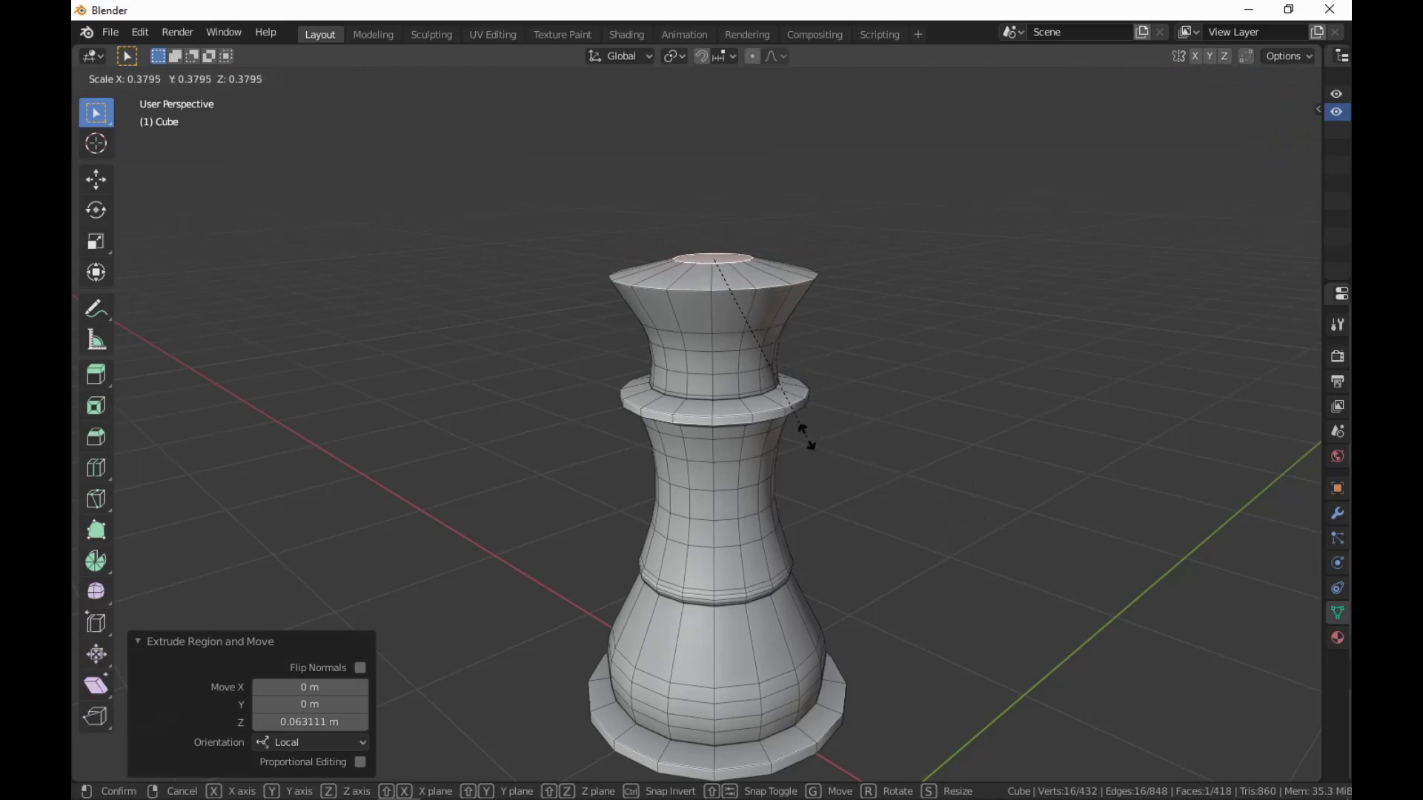
{"action": "left_click", "coordinate": [765, 407]}
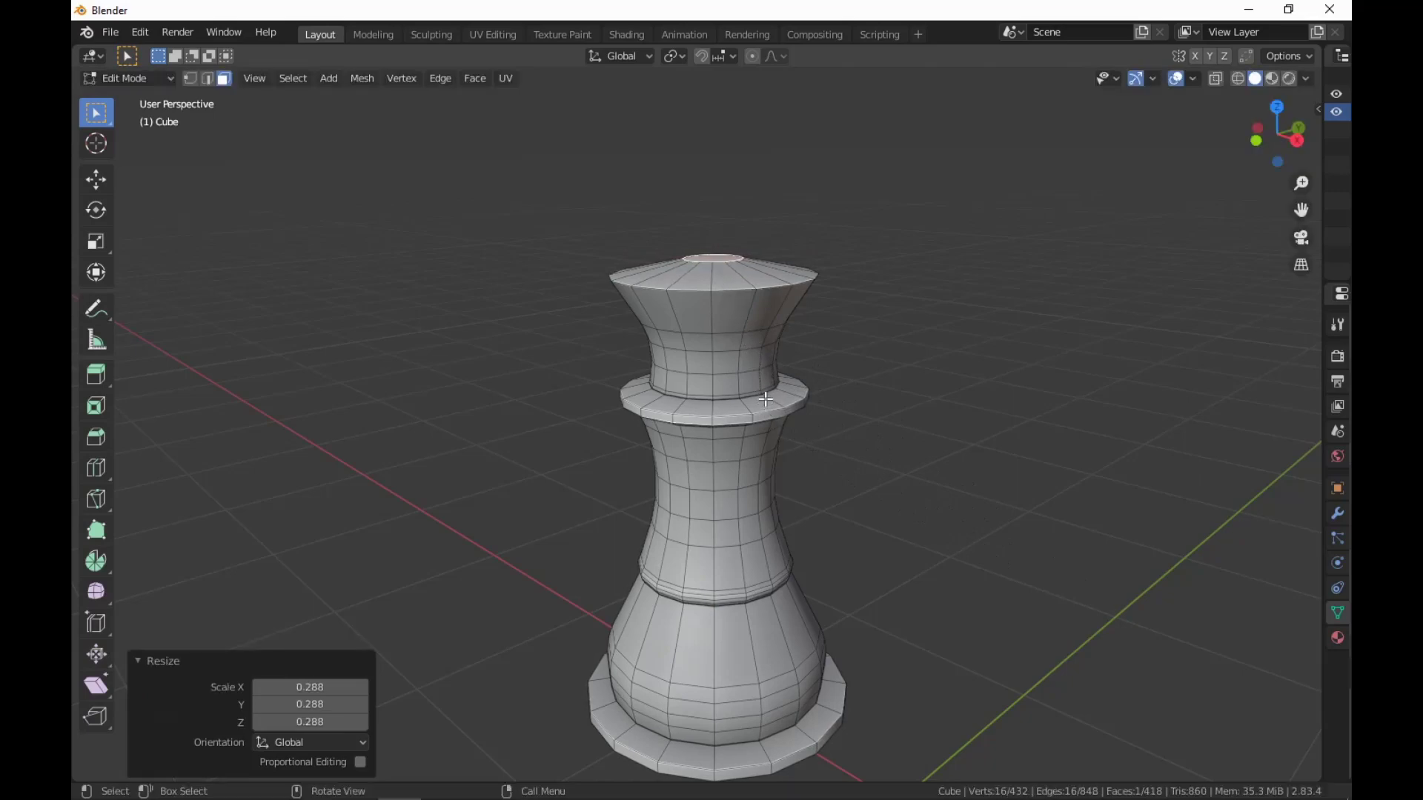
Select the edge loop around the head's outer rim and move it down about 0.023 m along Z.
{"action": "middle_click_drag", "start_coordinate": [765, 408], "coordinate": [879, 385]}
{"action": "scroll", "coordinate": [886, 412], "scroll_direction": "down", "scroll_amount": 2}
{"action": "middle_click_drag", "start_coordinate": [892, 438], "coordinate": [947, 535]}
{"action": "scroll", "coordinate": [918, 536], "scroll_direction": "up", "scroll_amount": 1}
{"action": "key", "text": "2"}
{"action": "left_click", "coordinate": [810, 406], "text": "alt"}
{"action": "key", "text": "g"}
{"action": "key", "text": "z"}
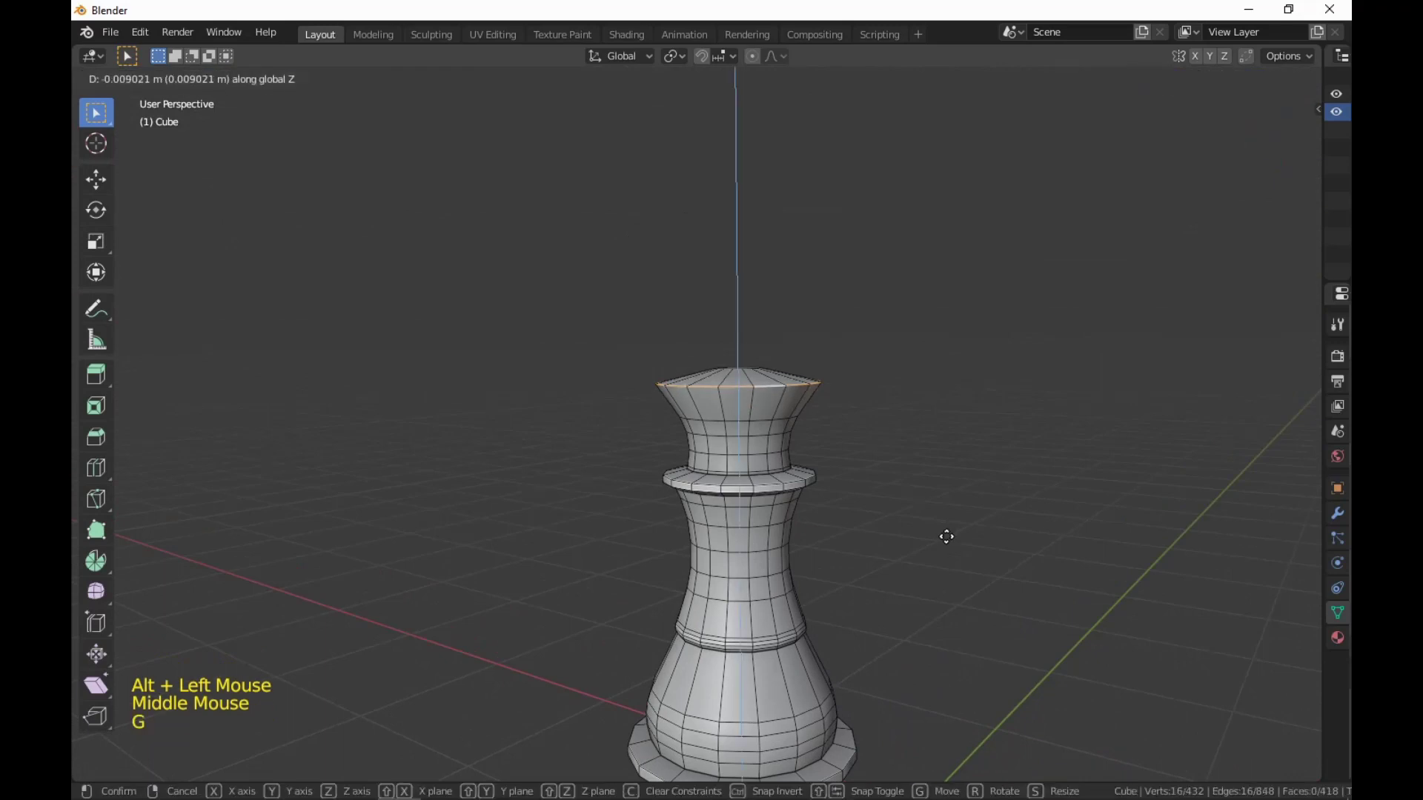
{"action": "left_click", "coordinate": [947, 540]}
Bevel the edge loop around the head's outer rim about 0.034 m with 3 segments.
{"action": "scroll", "coordinate": [946, 540], "scroll_direction": "down", "scroll_amount": 2}
{"action": "middle_click_drag", "start_coordinate": [947, 541], "coordinate": [979, 552]}
{"action": "scroll", "coordinate": [965, 534], "scroll_direction": "up", "scroll_amount": 3}
{"action": "key", "text": "ctrl+b"}
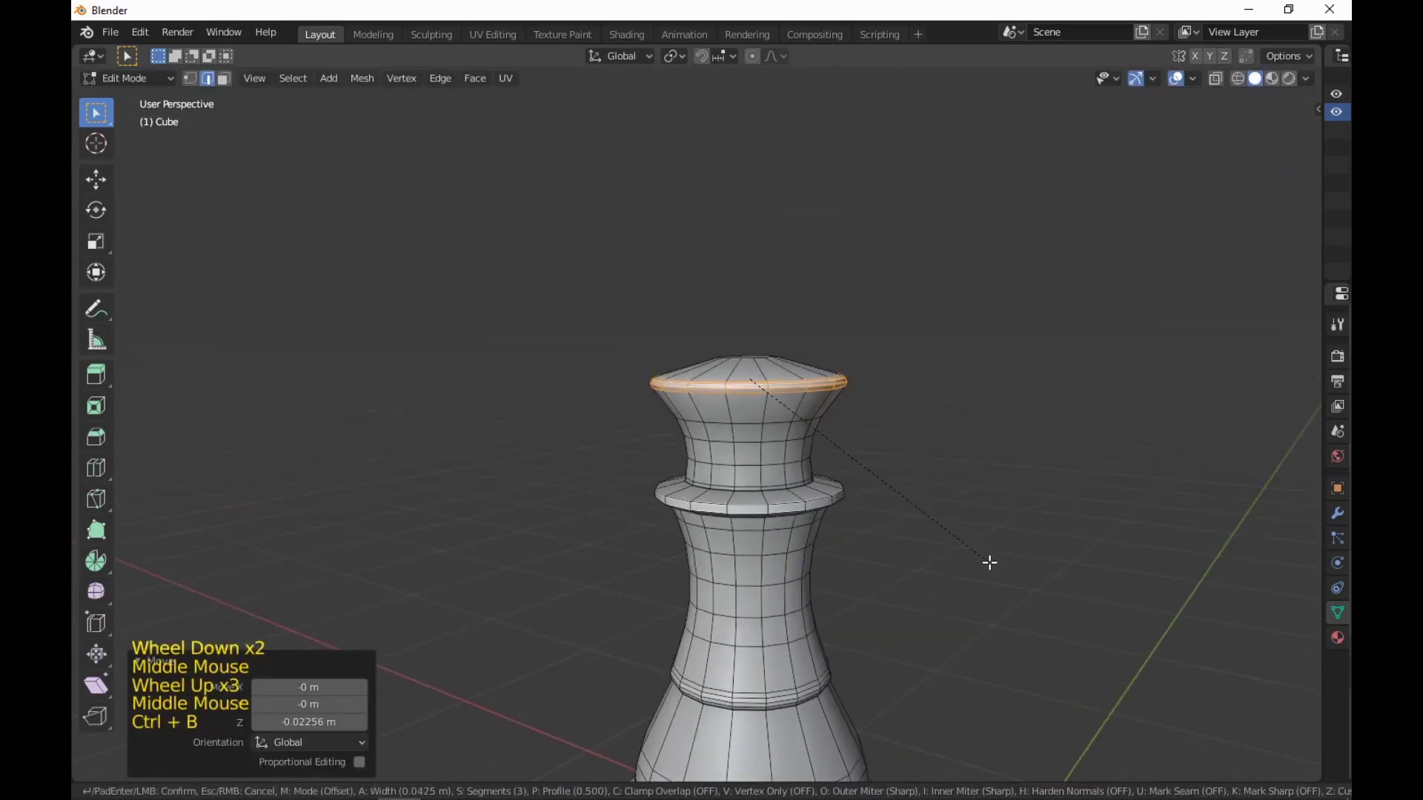
{"action": "scroll", "coordinate": [992, 566], "scroll_direction": "down", "scroll_amount": 1}
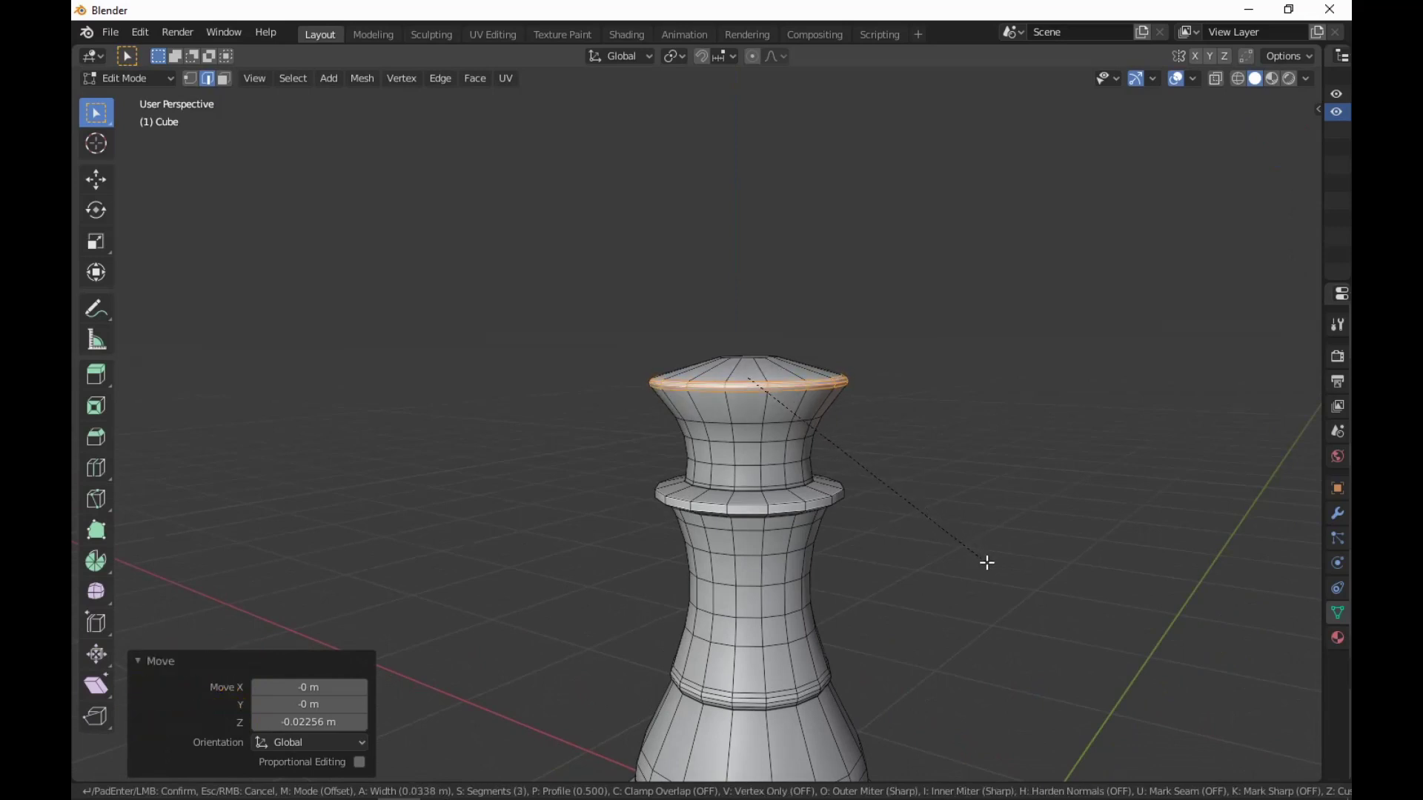
{"action": "left_click", "coordinate": [1015, 549]}
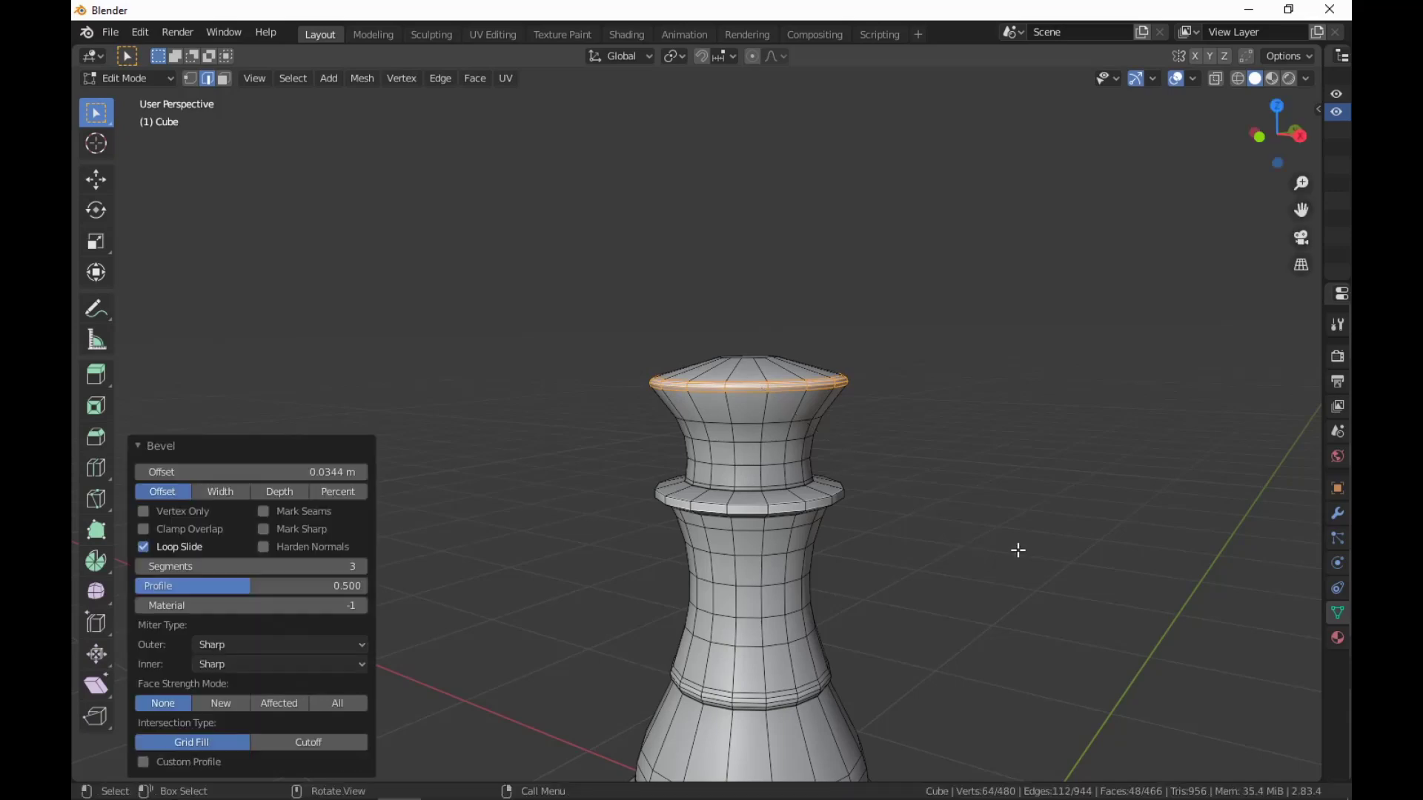
{"action": "left_click", "coordinate": [1042, 540]}
Split the head's small flat top face with two parallel edges along Y, connecting opposite vertices on either side of its centre.
{"action": "scroll", "coordinate": [1041, 540], "scroll_direction": "down", "scroll_amount": 2}
{"action": "scroll", "coordinate": [1039, 532], "scroll_direction": "up", "scroll_amount": 2}
{"action": "middle_click_drag", "start_coordinate": [1039, 533], "coordinate": [959, 470]}
{"action": "scroll", "coordinate": [1048, 619], "scroll_direction": "up", "scroll_amount": 2}
{"action": "key", "text": "1"}
{"action": "scroll", "coordinate": [1042, 588], "scroll_direction": "up", "scroll_amount": 2}
{"action": "key", "text": "KP_7"}
{"action": "scroll", "coordinate": [1002, 411], "scroll_direction": "up", "scroll_amount": 1}
{"action": "scroll", "coordinate": [865, 422], "scroll_direction": "up", "scroll_amount": 1, "text": "shift"}
{"action": "scroll", "coordinate": [865, 422], "scroll_direction": "up", "scroll_amount": 1}
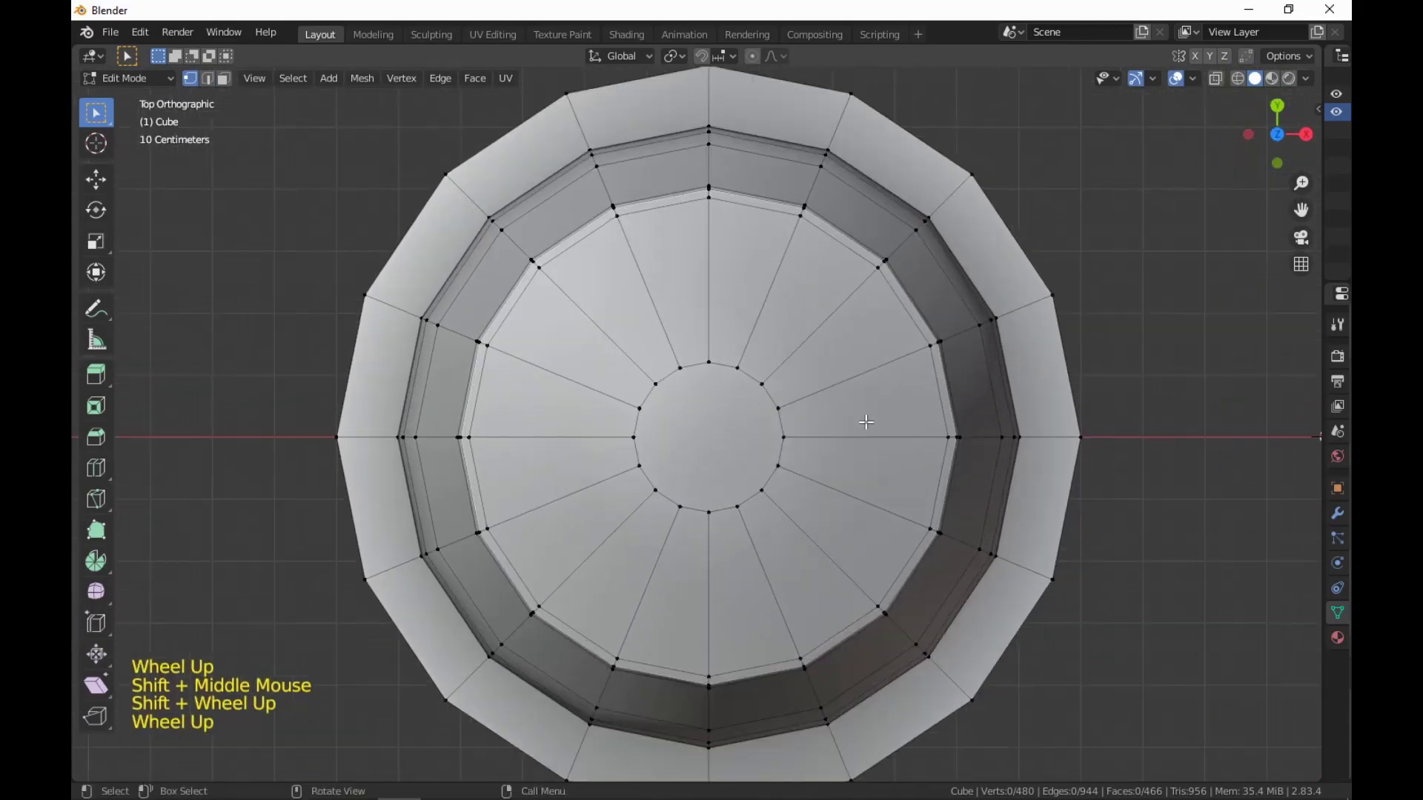
{"action": "left_click", "coordinate": [680, 381]}
{"action": "left_click", "coordinate": [680, 507], "text": "shift"}
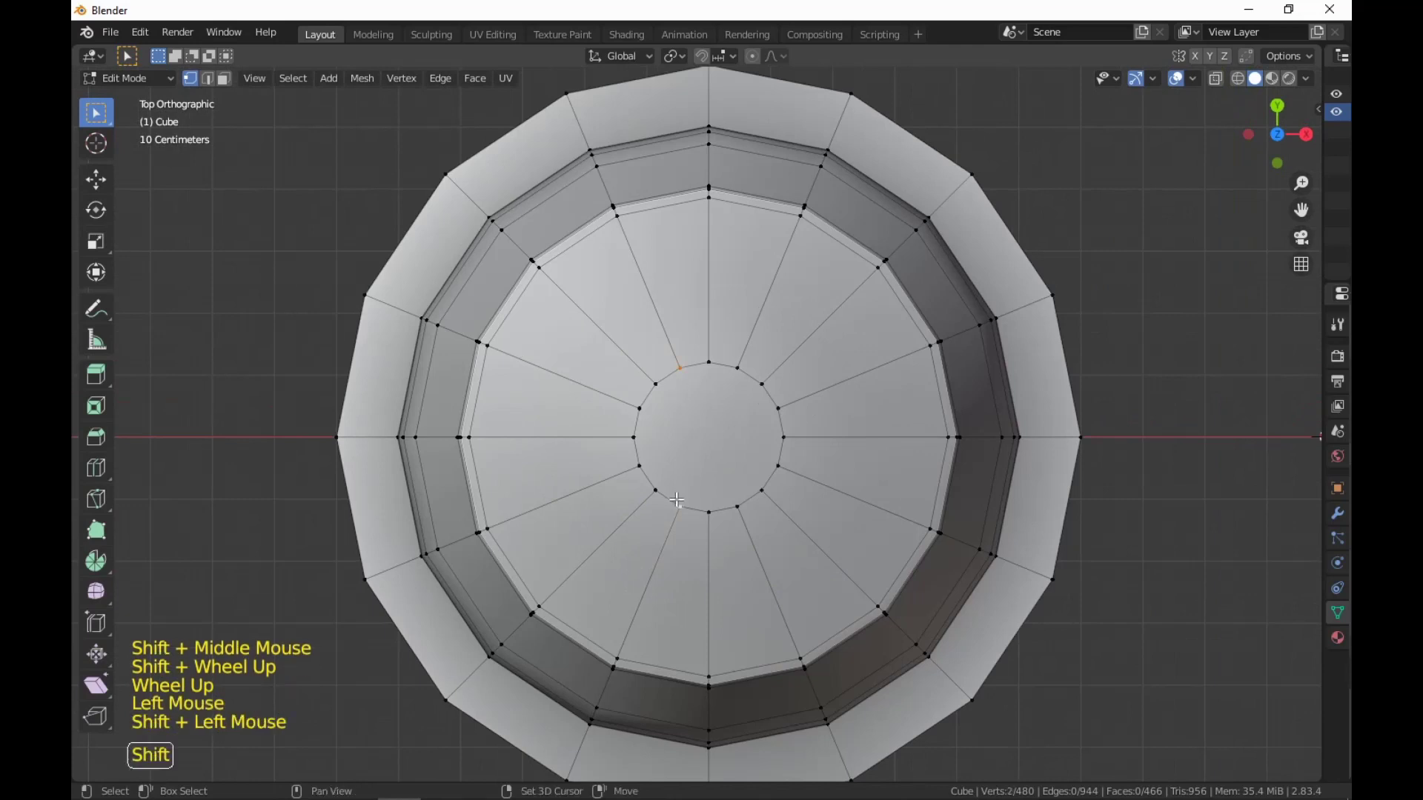
{"action": "key", "text": "j"}
{"action": "left_click", "coordinate": [735, 370]}
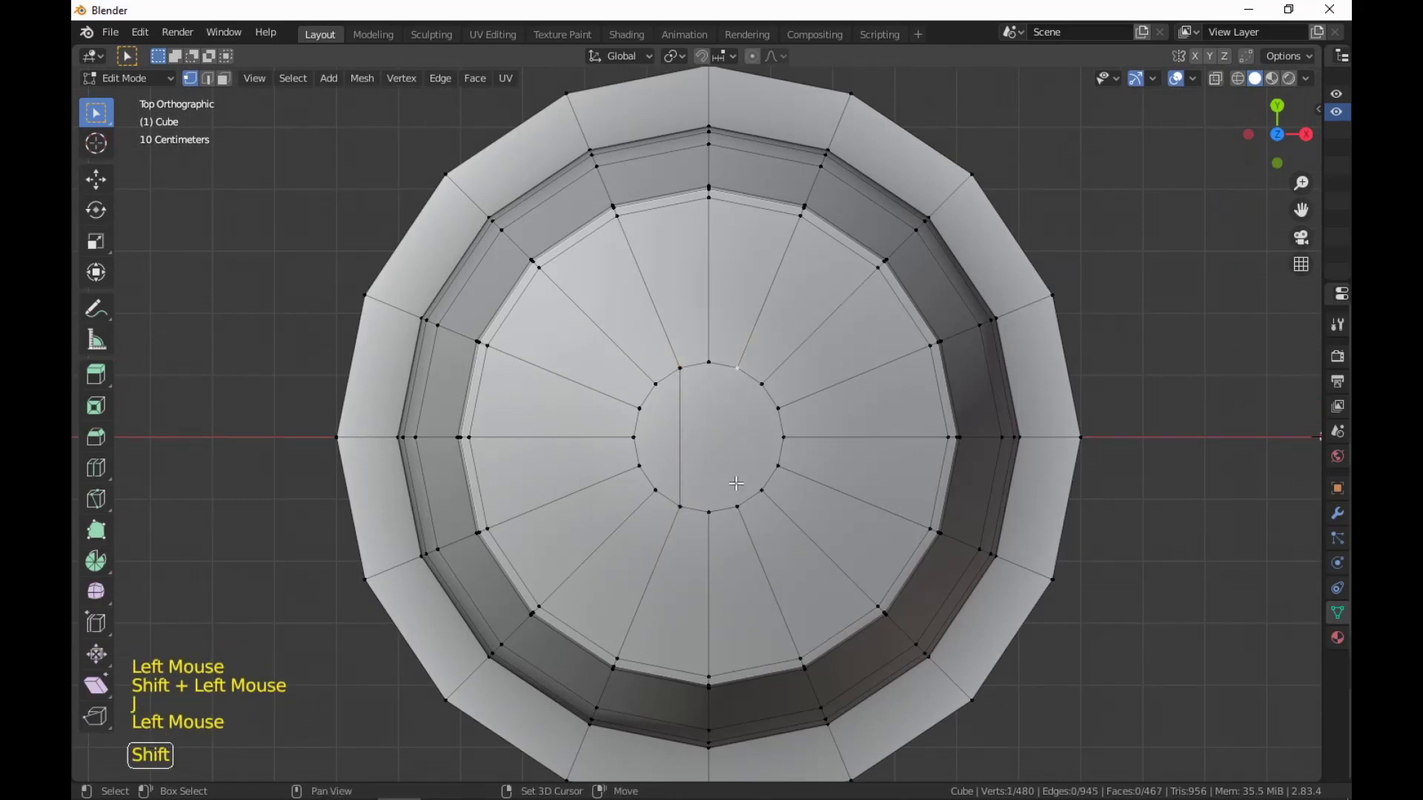
{"action": "left_click", "coordinate": [734, 494], "text": "shift"}
{"action": "key", "text": "j"}
Connect the opposite side vertices of the top face with two edges along X to form a small central square.
{"action": "left_click", "coordinate": [778, 466], "text": "shift"}
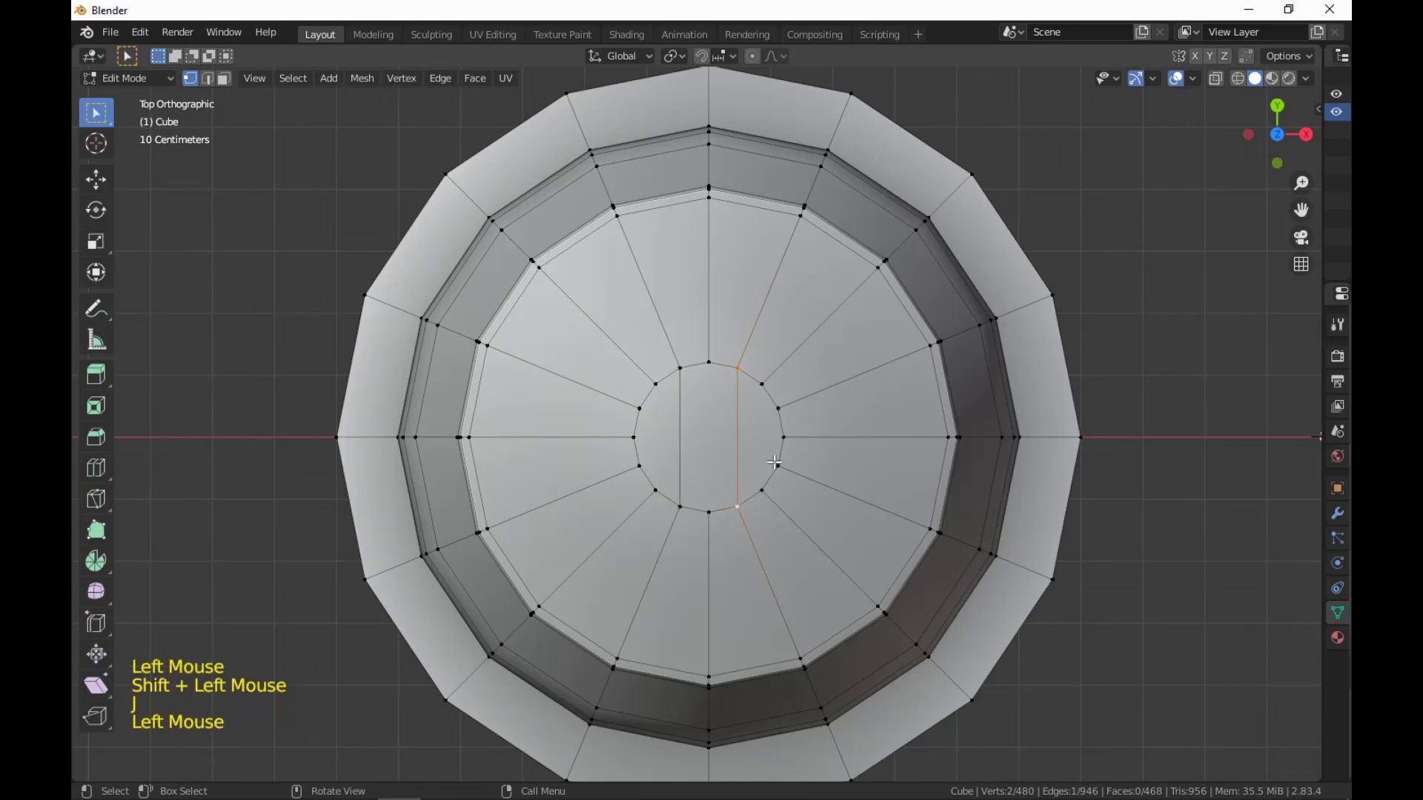
{"action": "key", "text": "j"}
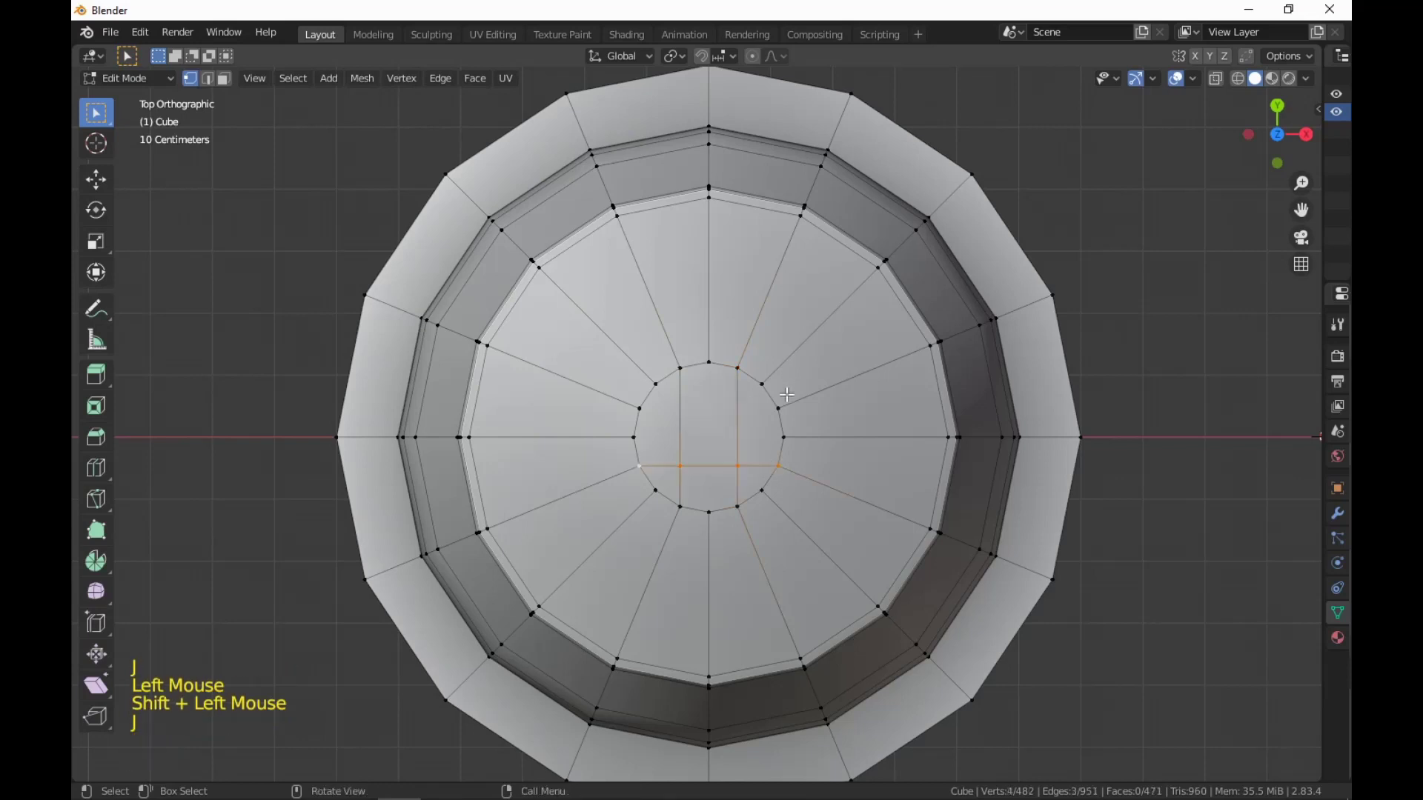
{"action": "left_click", "coordinate": [778, 408]}
{"action": "left_click", "coordinate": [639, 408], "text": "shift"}
{"action": "key", "text": "j"}
Extrude the central square face upward about 0.115 m, and again about 0.094 m, to start a square post.
{"action": "key", "text": "3"}
{"action": "left_click", "coordinate": [701, 441]}
{"action": "middle_click_drag", "start_coordinate": [931, 580], "coordinate": [953, 496]}
{"action": "scroll", "coordinate": [921, 460], "scroll_direction": "down", "scroll_amount": 7}
{"action": "key", "text": "e"}
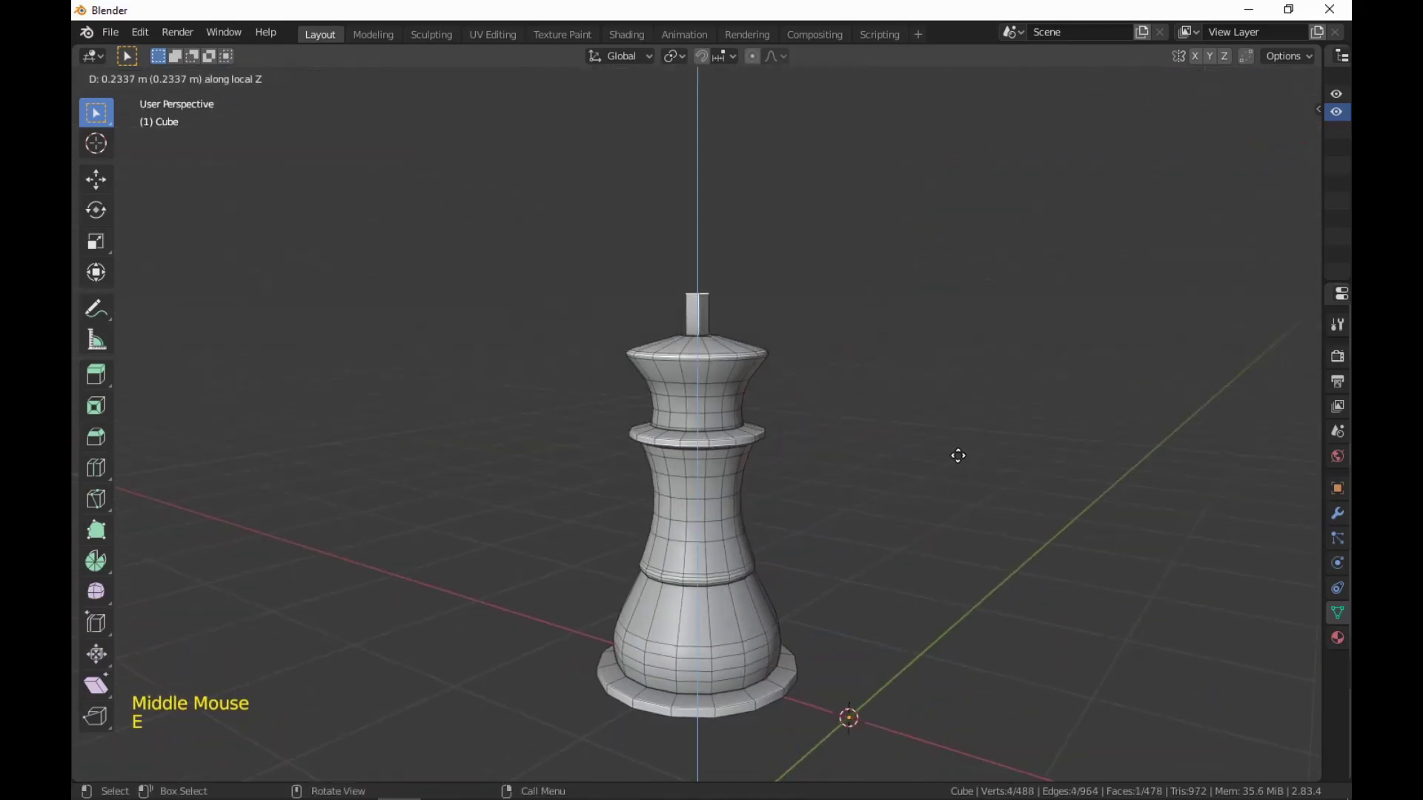
{"action": "left_click", "coordinate": [957, 477]}
{"action": "key", "text": "e"}
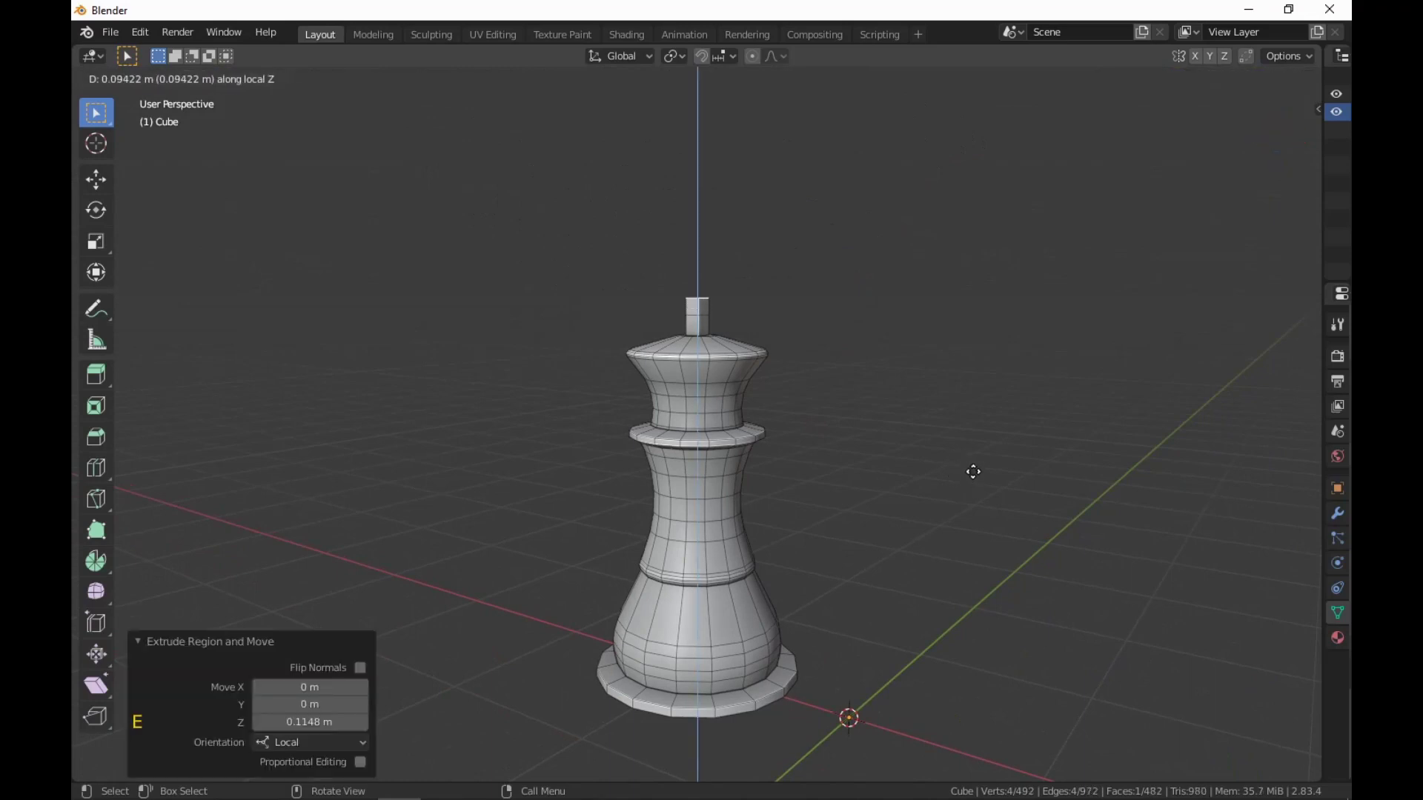
{"action": "left_click", "coordinate": [973, 472]}
Extend the post upward with two more extrusions of about 0.107 m and 0.066 m.
{"action": "middle_click_drag", "start_coordinate": [981, 477], "coordinate": [929, 515]}
{"action": "scroll", "coordinate": [870, 502], "scroll_direction": "up", "scroll_amount": 2}
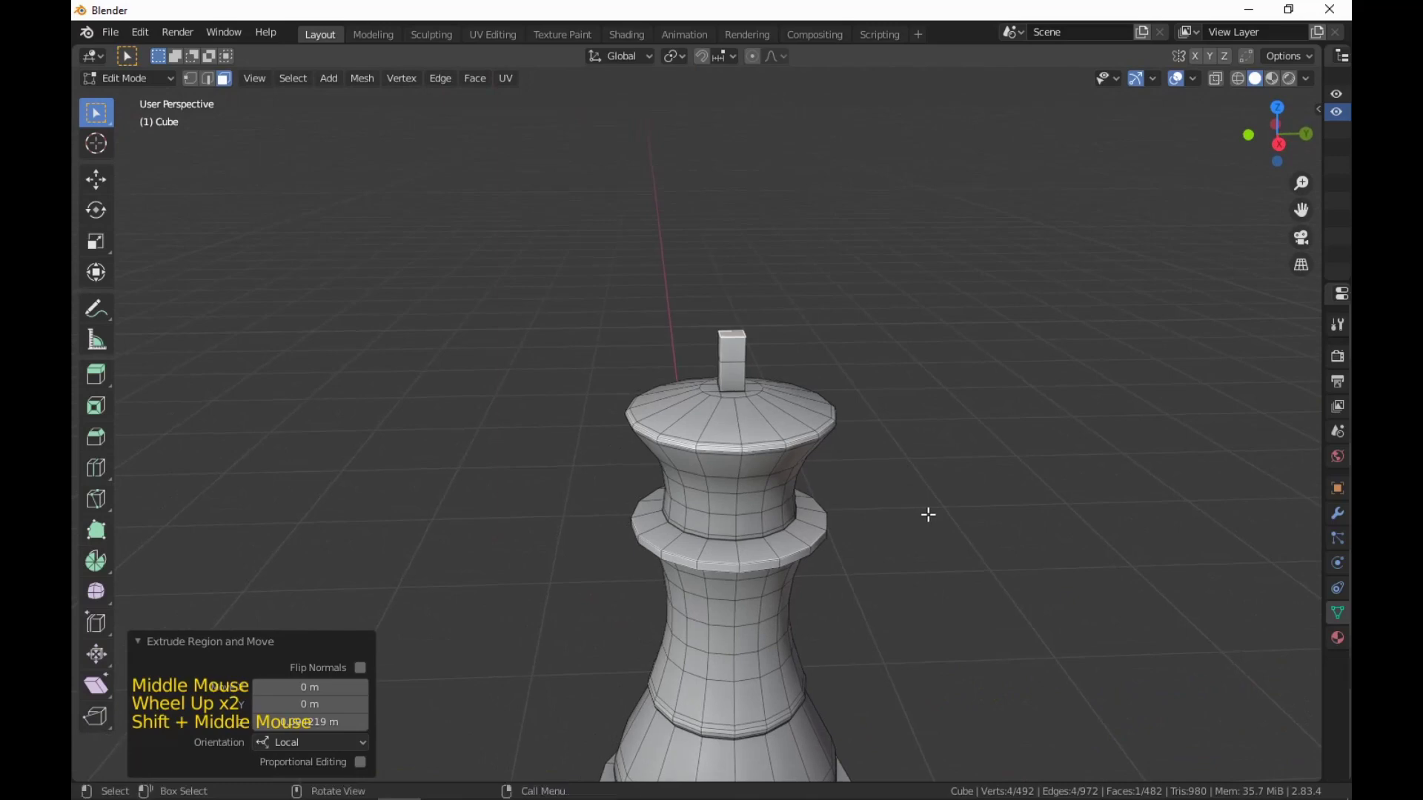
{"action": "key", "text": "e"}
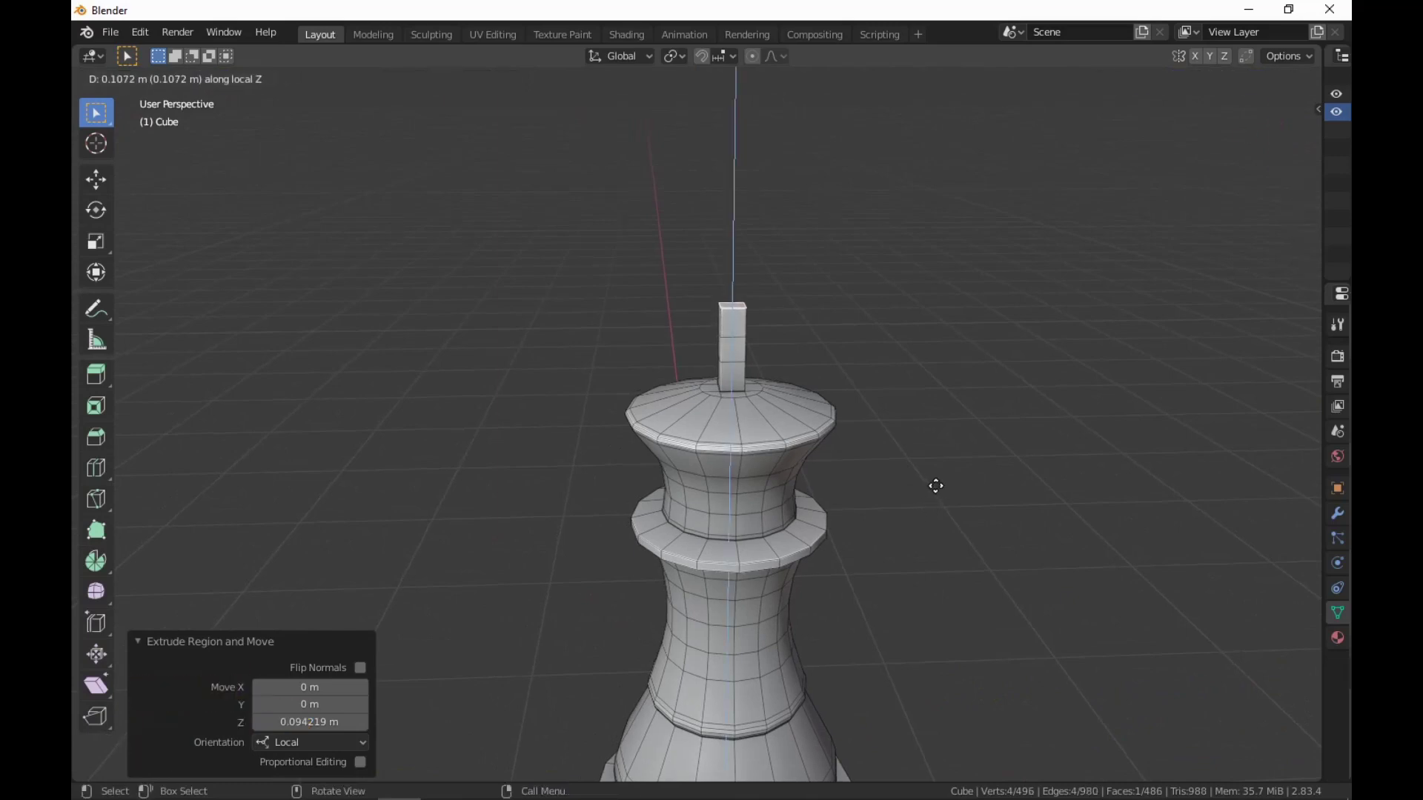
{"action": "left_click", "coordinate": [936, 486]}
{"action": "middle_click_drag", "start_coordinate": [936, 486], "coordinate": [997, 512]}
{"action": "key", "text": "e"}
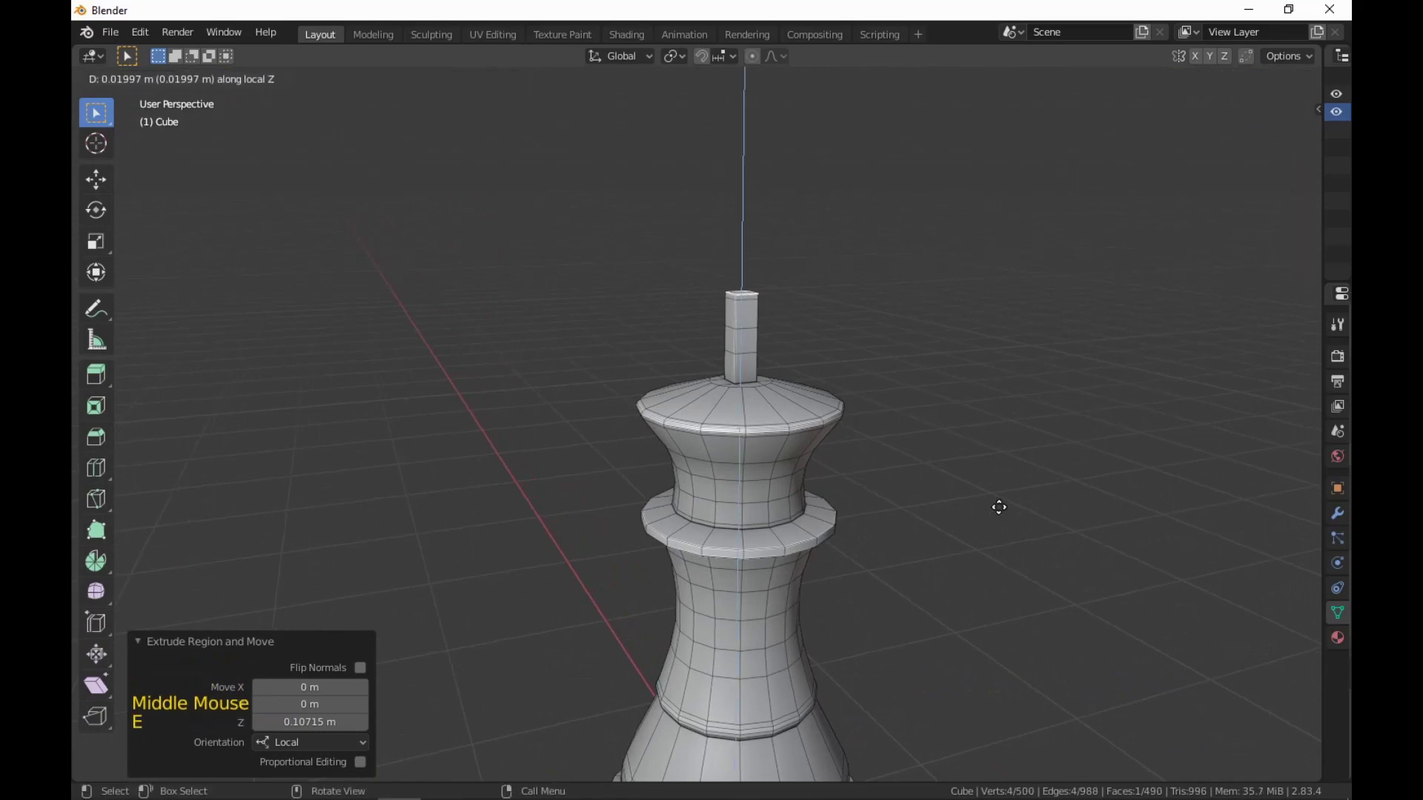
{"action": "left_click", "coordinate": [999, 496]}
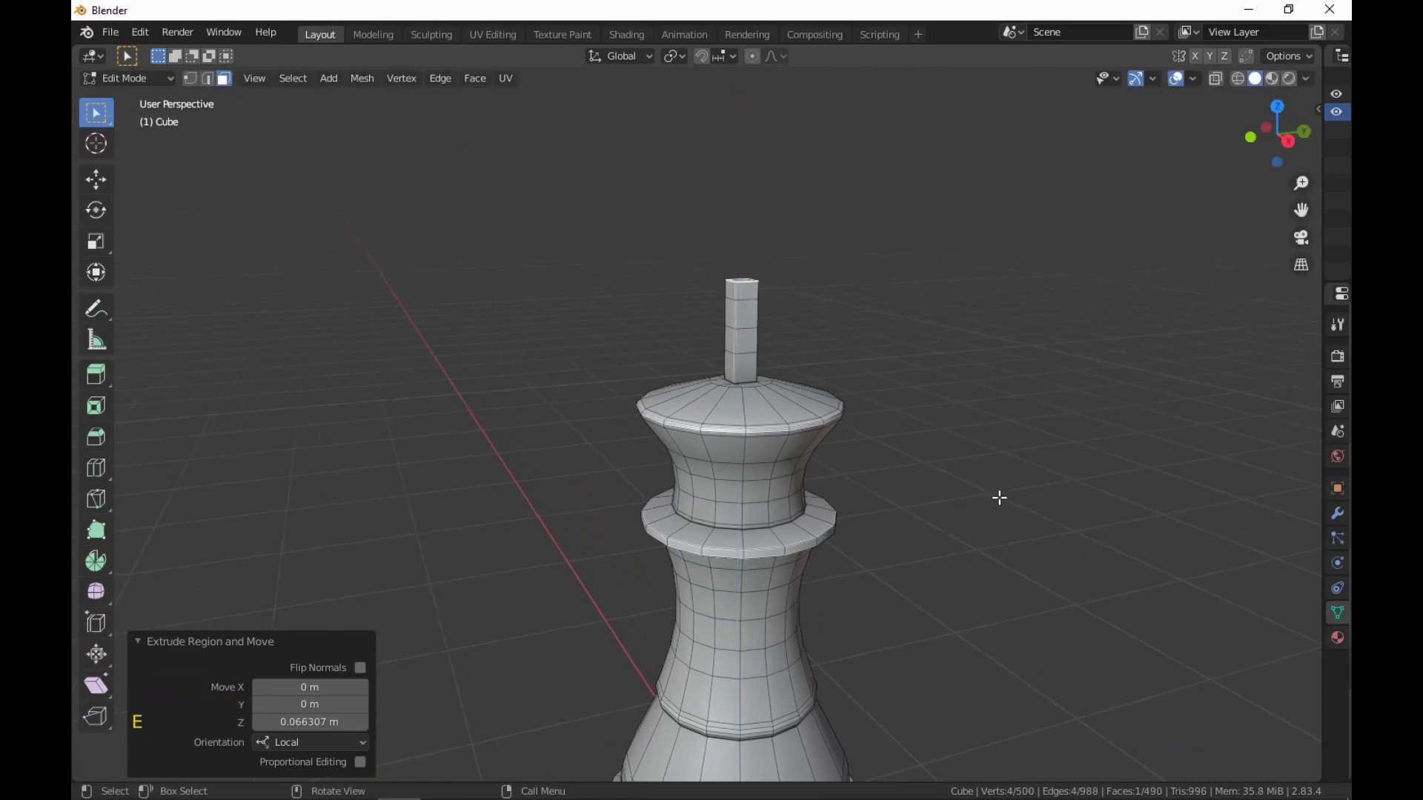
Extrude the two opposite Y-facing sides of the post's second segment from the bottom about 0.122 m along their normals to form cross arms.
{"action": "left_click", "coordinate": [731, 340]}
{"action": "middle_click_drag", "start_coordinate": [731, 340], "coordinate": [733, 430]}
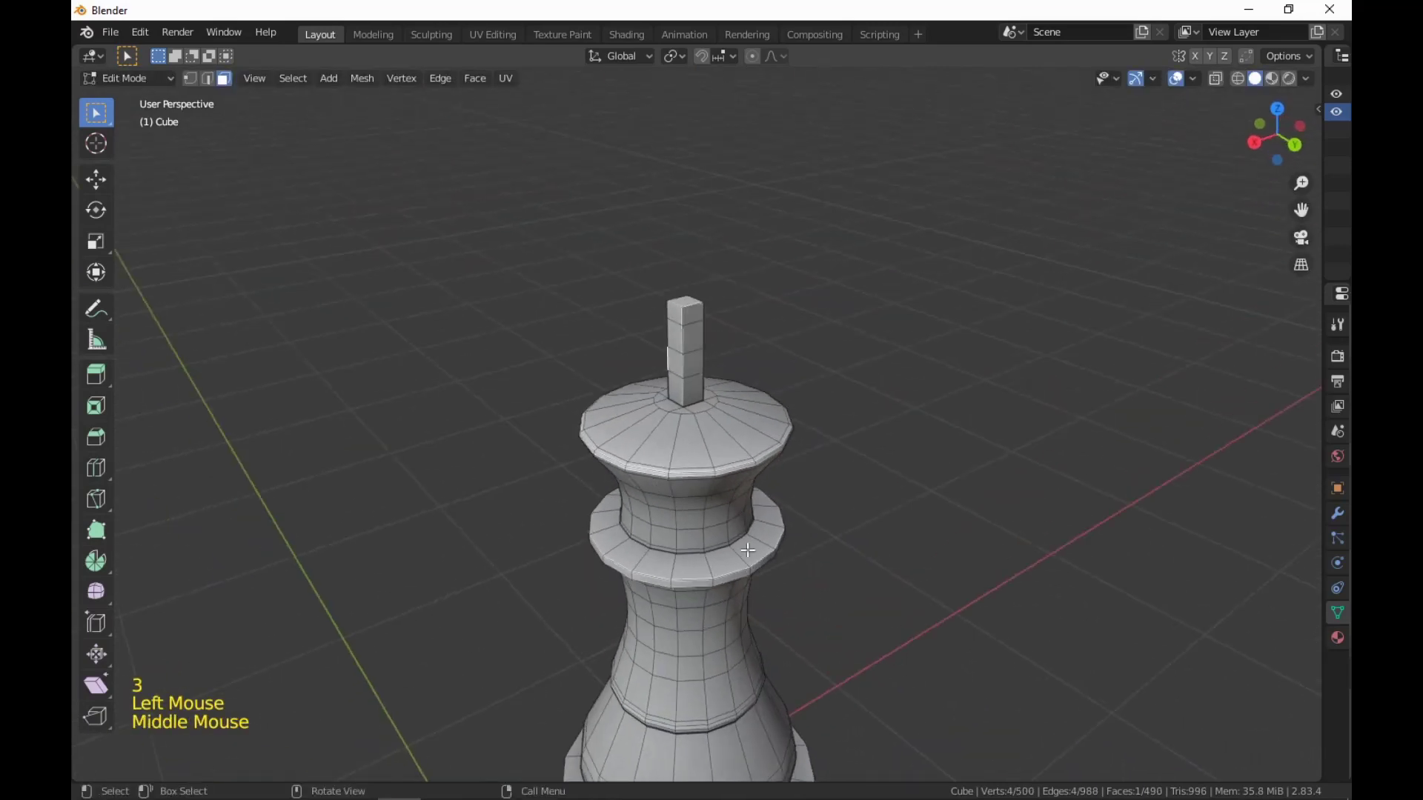
{"action": "left_click", "coordinate": [763, 486], "text": "shift"}
{"action": "middle_click_drag", "start_coordinate": [763, 486], "coordinate": [975, 581]}
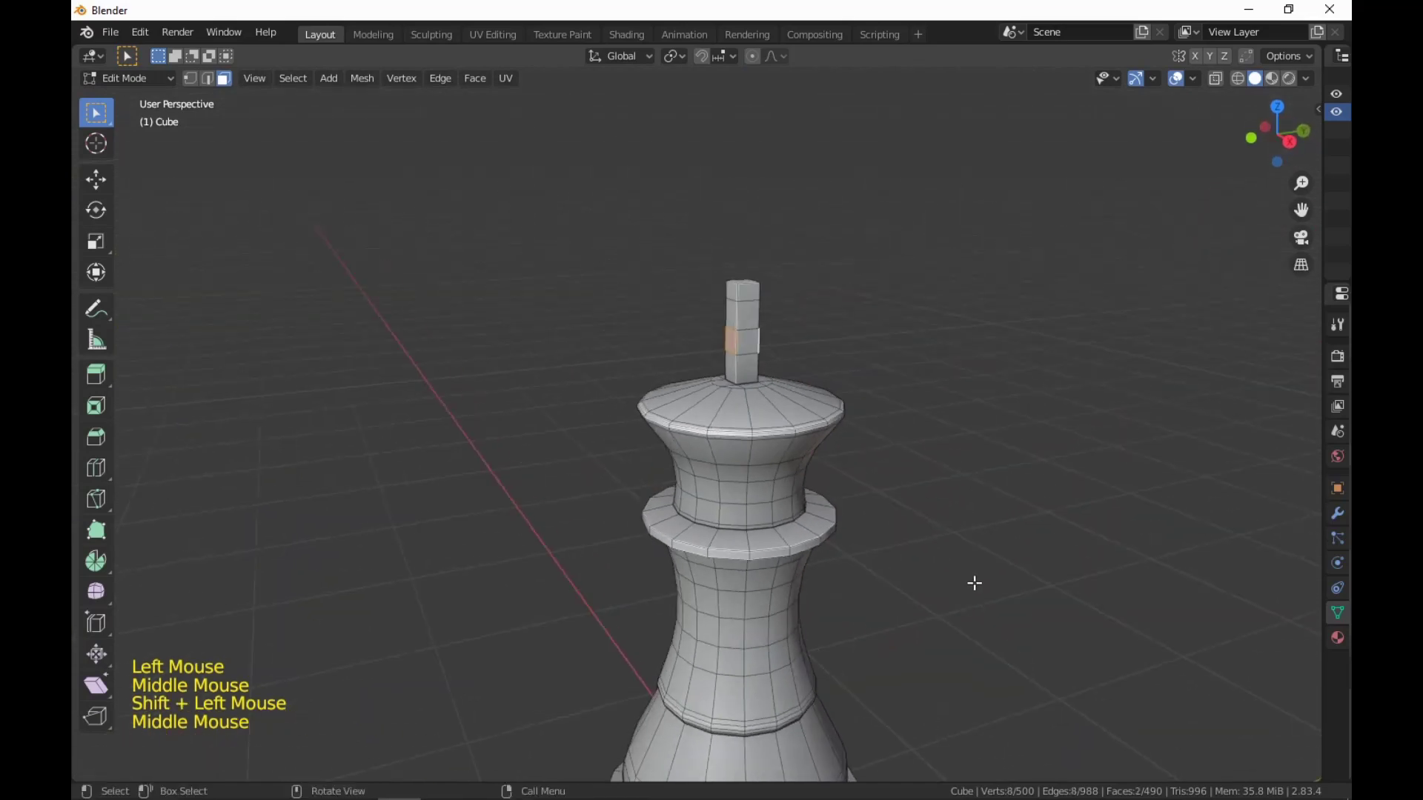
{"action": "key", "text": "alt+e"}
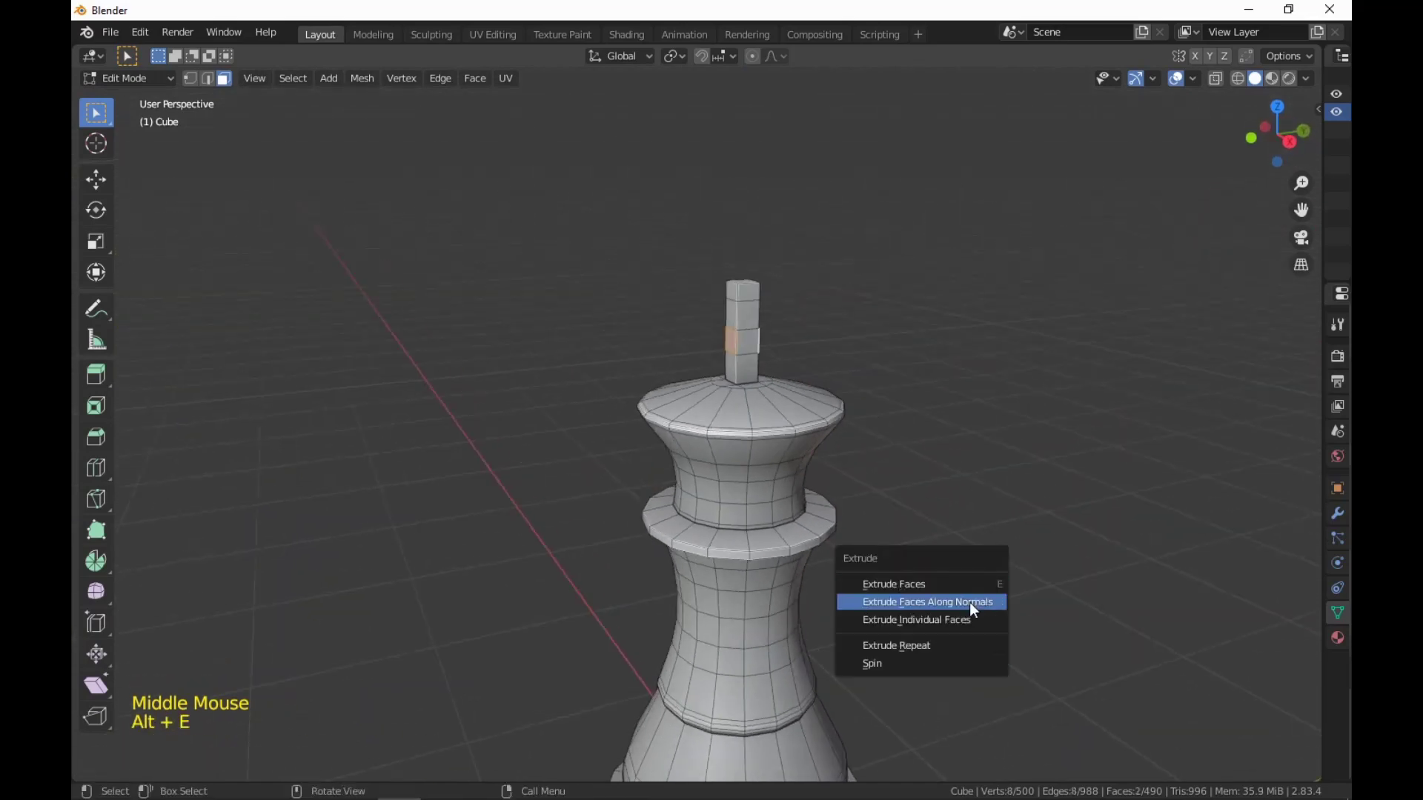
{"action": "left_click", "coordinate": [969, 602]}
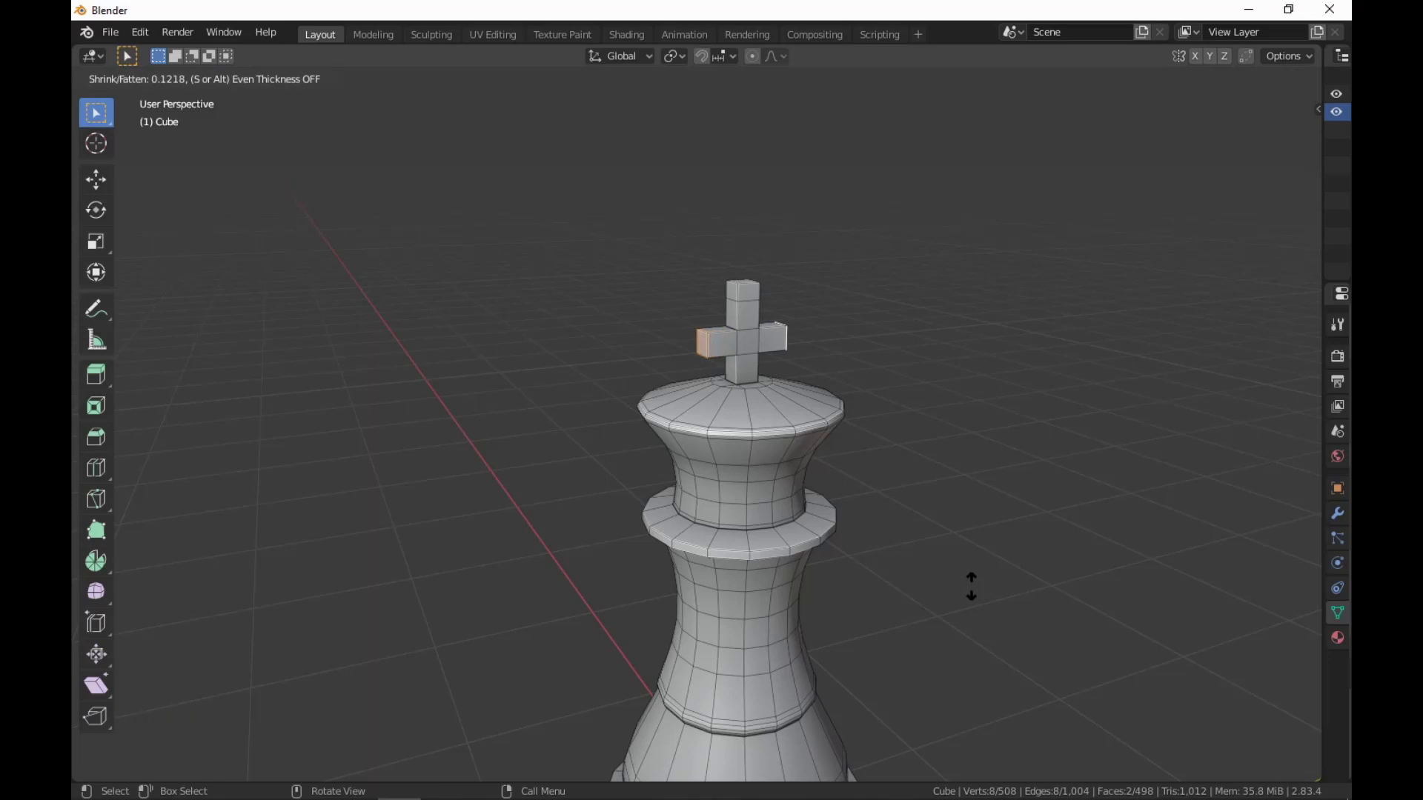
{"action": "left_click", "coordinate": [970, 586]}
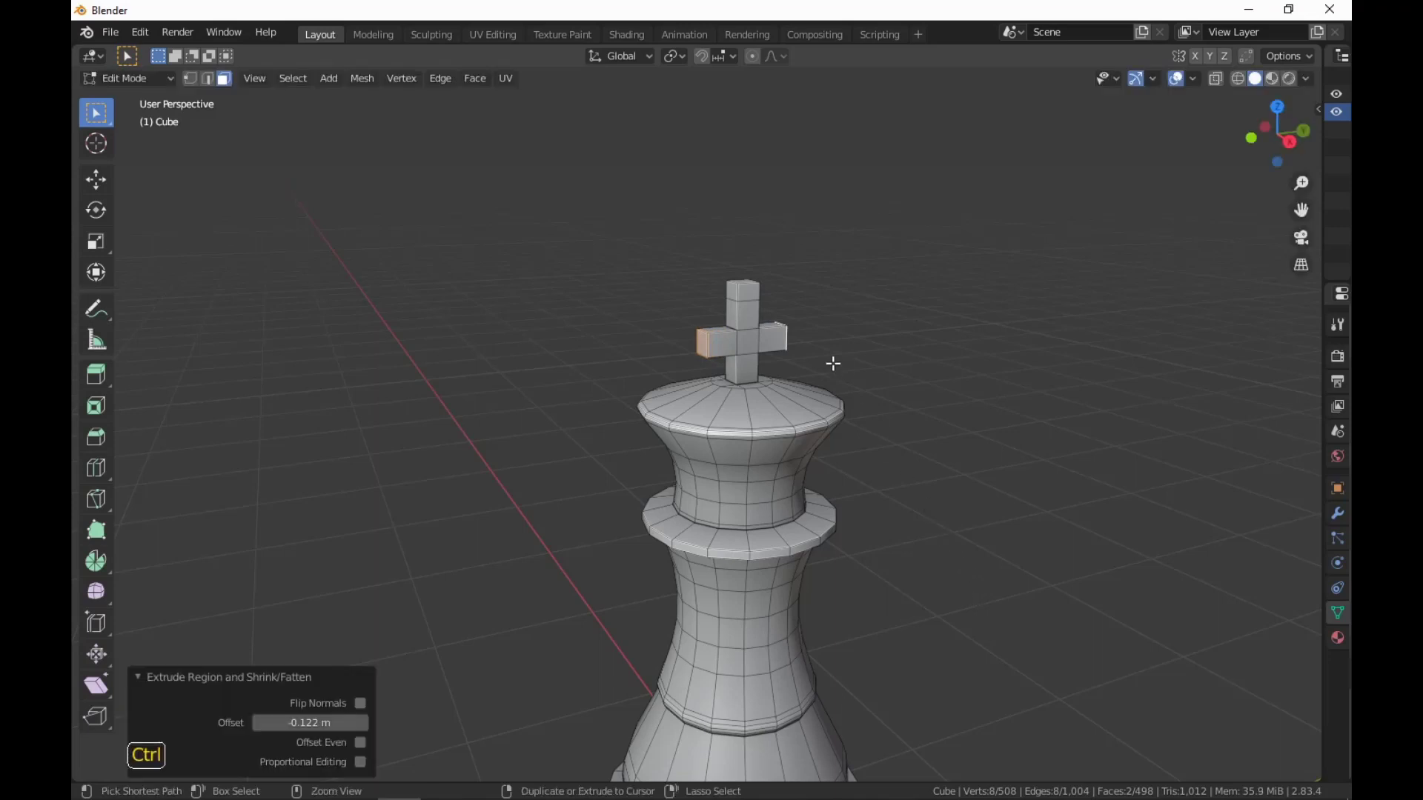
Add a centred edge loop to the post segment above the cross arms and scale it about 2.7 along Y.
{"action": "key", "text": "ctrl+r"}
{"action": "left_click", "coordinate": [739, 311]}
{"action": "key", "text": "s"}
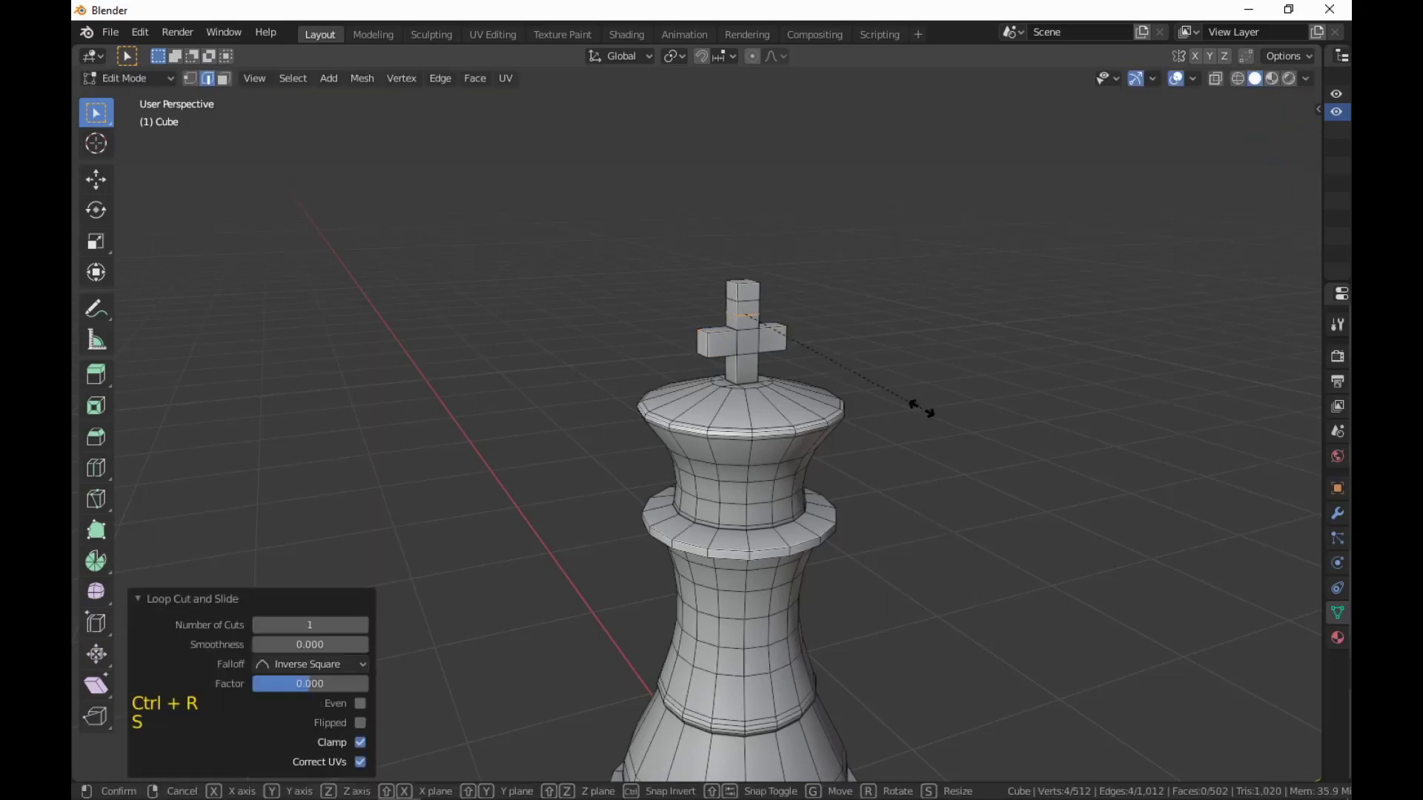
{"action": "key", "text": "y"}
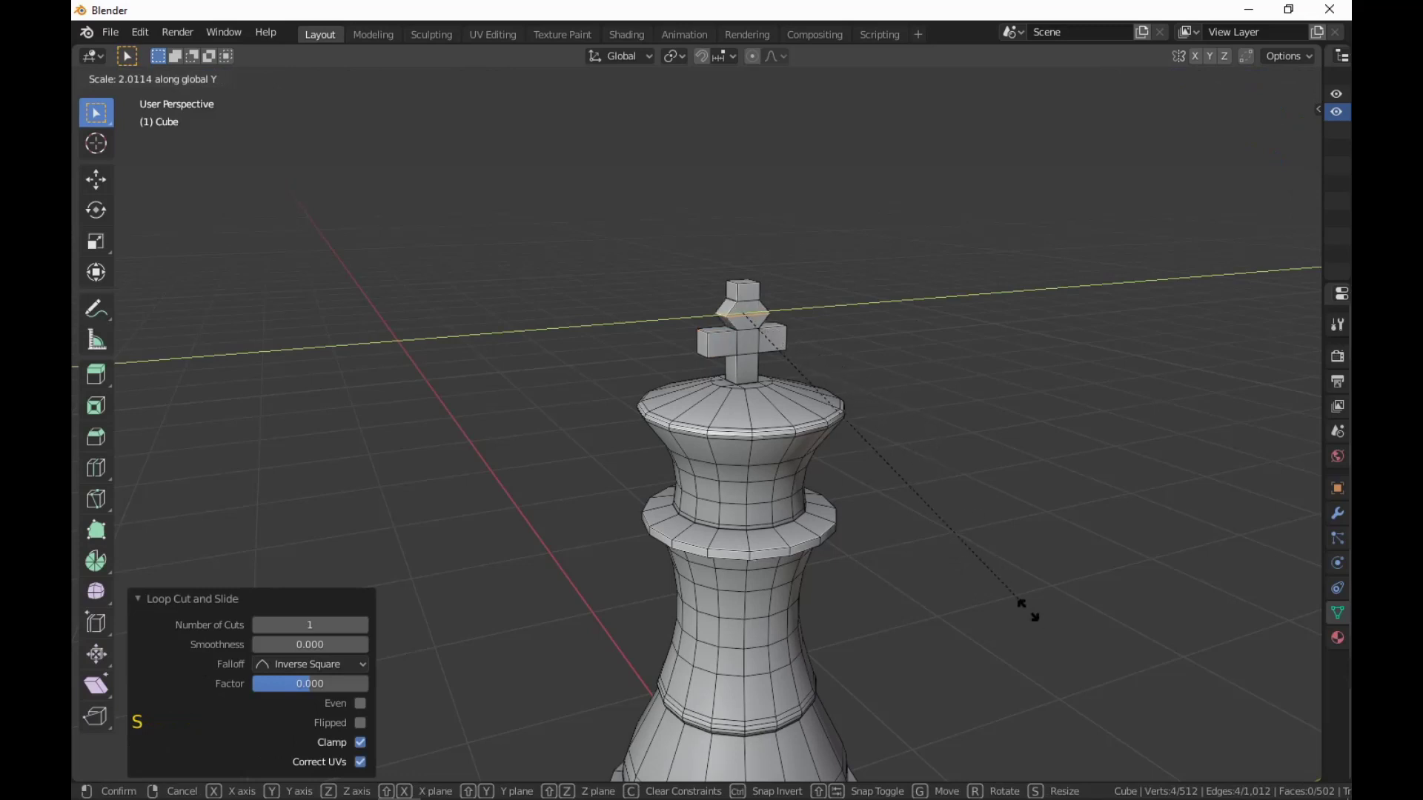
{"action": "left_click", "coordinate": [1103, 732]}
Select the face loop around the narrow part of the head above the collar and scale it slightly inward.
{"action": "scroll", "coordinate": [1081, 667], "scroll_direction": "down", "scroll_amount": 3}
{"action": "middle_click_drag", "start_coordinate": [1074, 648], "coordinate": [1032, 603]}
{"action": "scroll", "coordinate": [1035, 605], "scroll_direction": "up", "scroll_amount": 2}
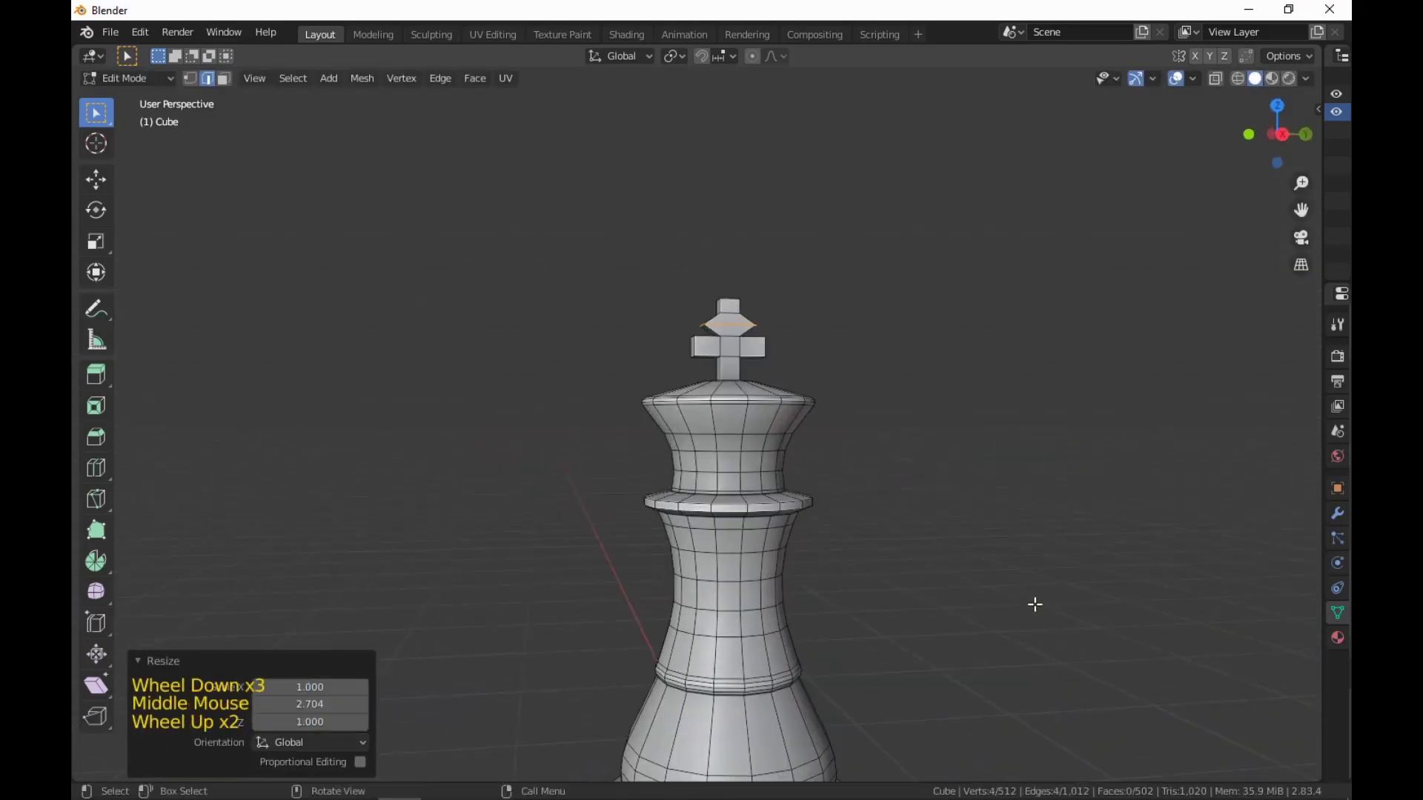
{"action": "key", "text": "3"}
{"action": "middle_click_drag", "start_coordinate": [1000, 518], "coordinate": [1000, 425]}
{"action": "scroll", "coordinate": [880, 456], "scroll_direction": "down", "scroll_amount": 1}
{"action": "scroll", "coordinate": [880, 456], "scroll_direction": "down", "scroll_amount": 1}
{"action": "scroll", "coordinate": [937, 420], "scroll_direction": "up", "scroll_amount": 1}
{"action": "scroll", "coordinate": [1001, 425], "scroll_direction": "up", "scroll_amount": 1}
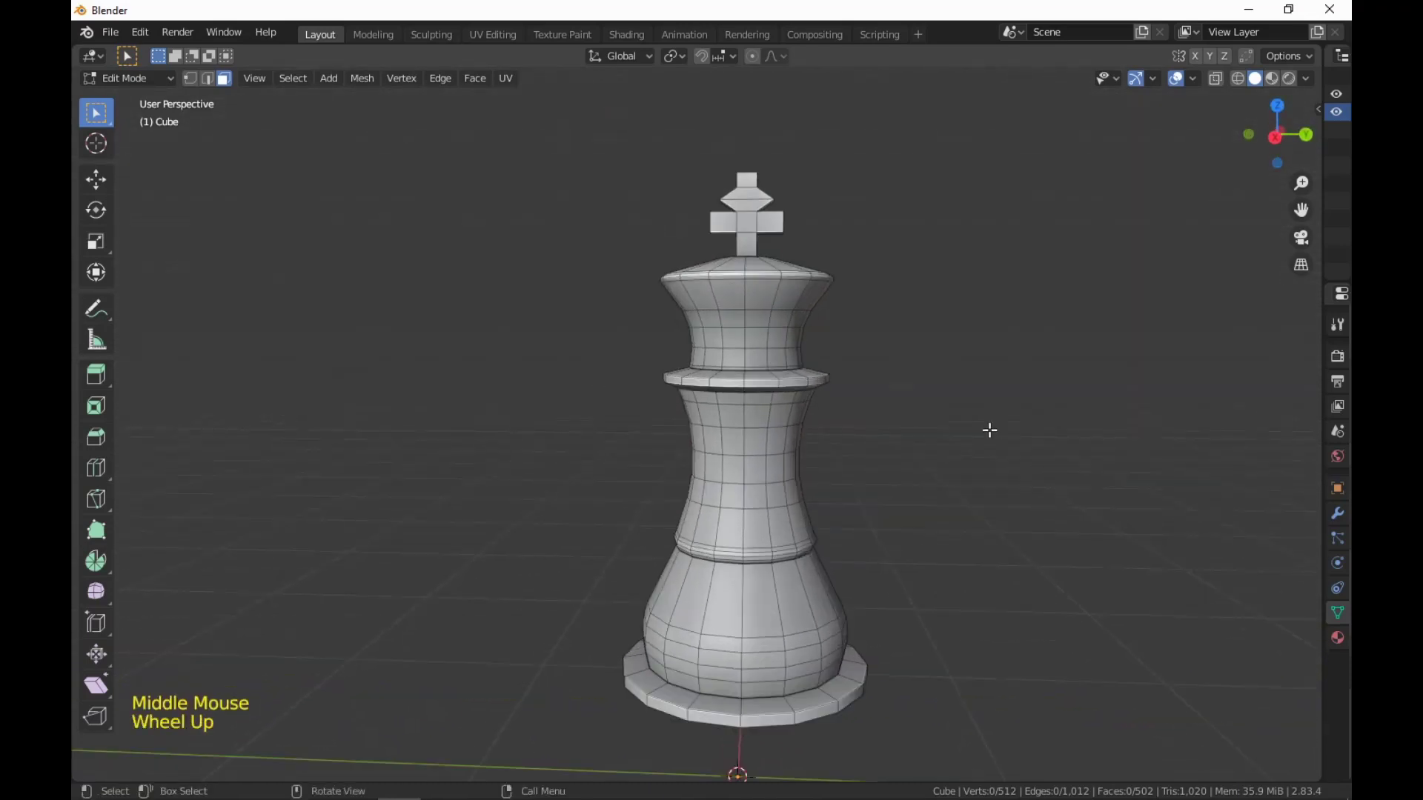
{"action": "key", "text": "3"}
{"action": "left_click", "coordinate": [802, 358], "text": "alt"}
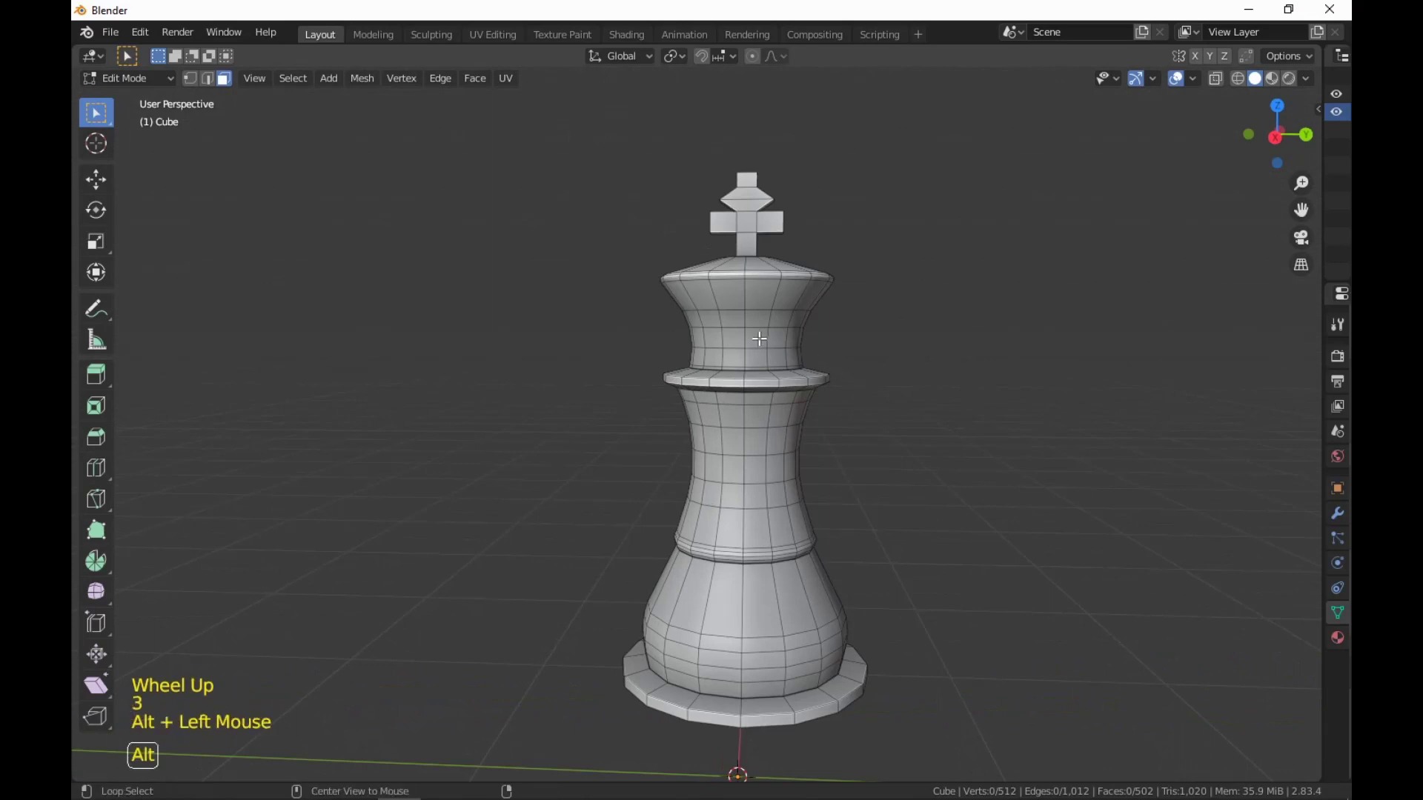
{"action": "middle_click_drag", "start_coordinate": [969, 446], "coordinate": [955, 477], "text": "shift"}
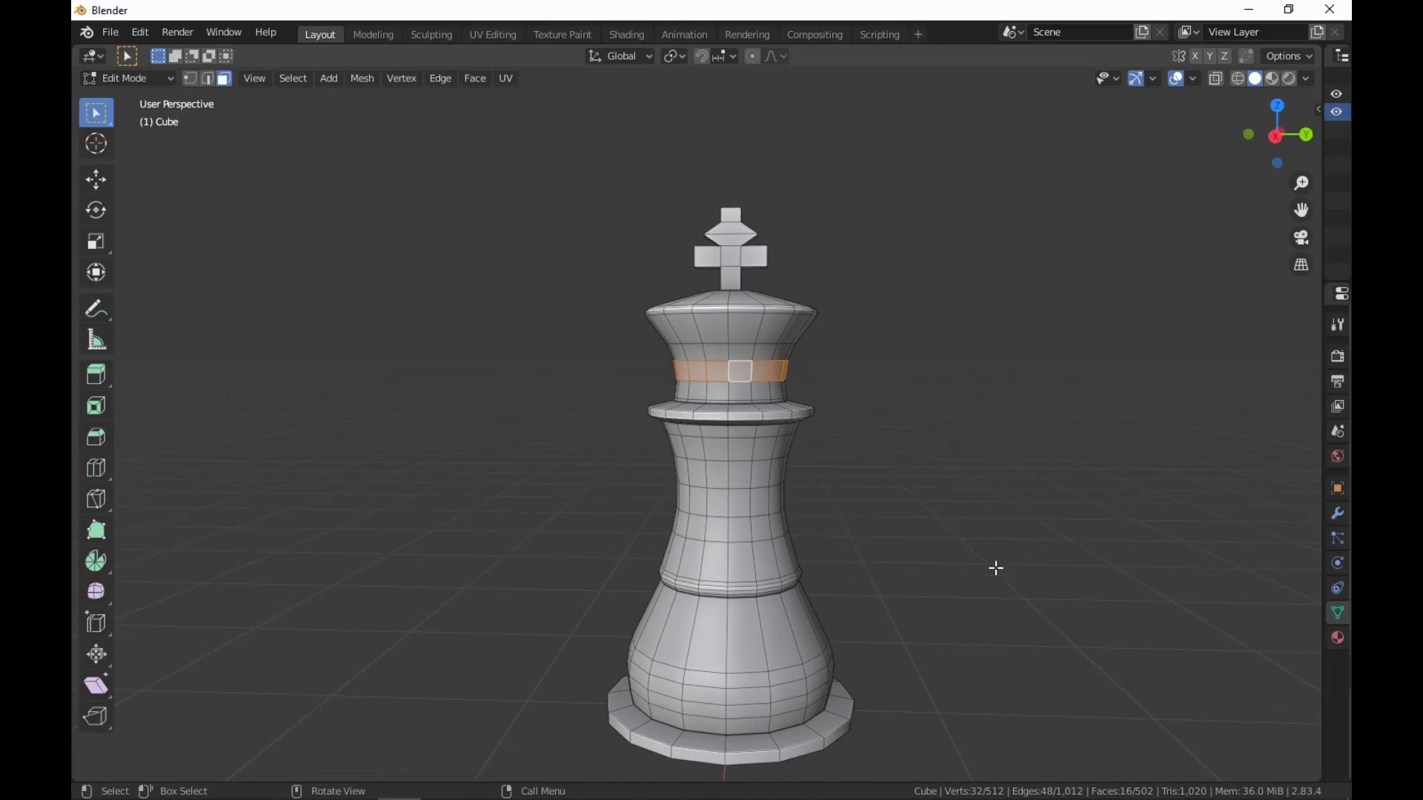
{"action": "key", "text": "s"}
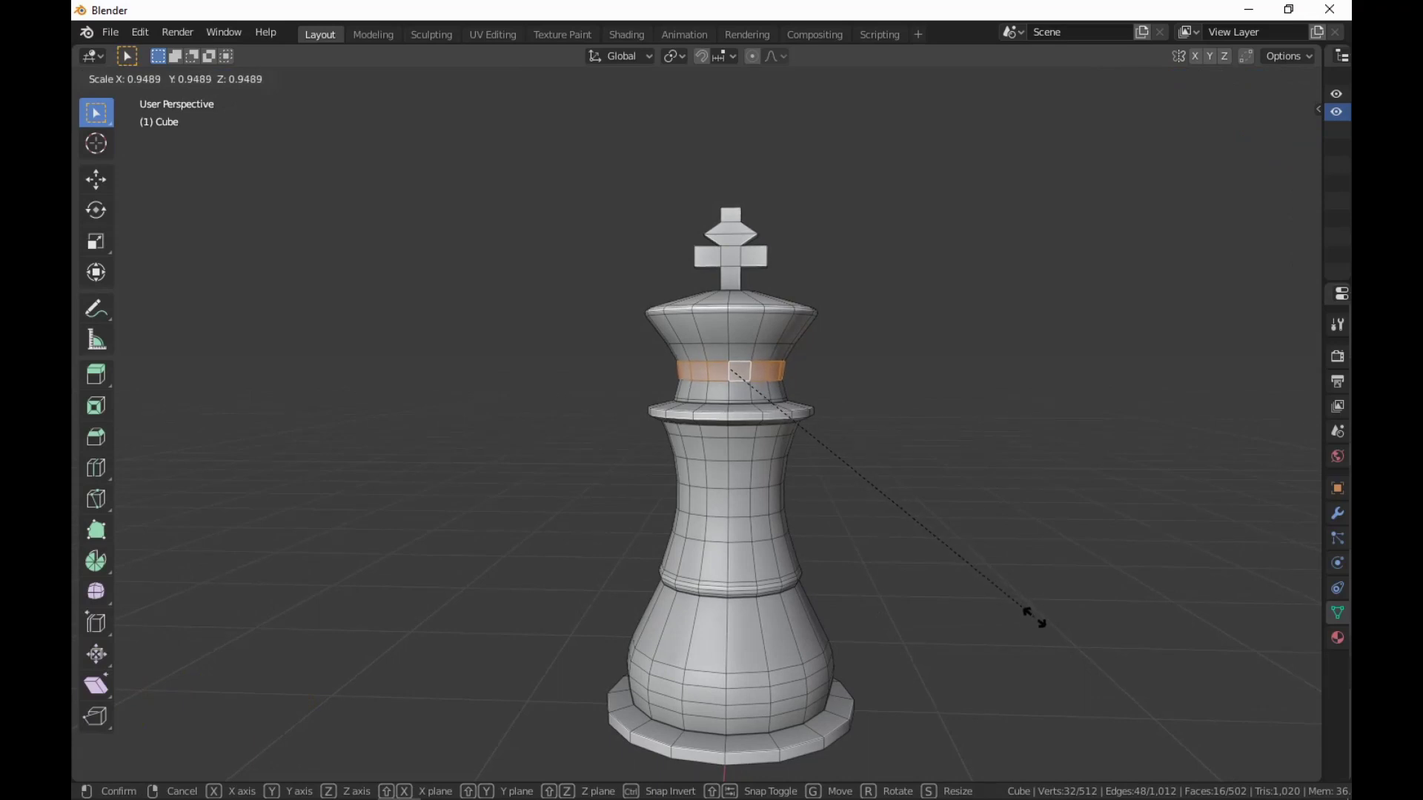
{"action": "left_click", "coordinate": [1030, 603]}
{"action": "left_click", "coordinate": [1029, 603]}
Select the whole piece and stretch it along Z by about 1.195.
{"action": "middle_click_drag", "start_coordinate": [1029, 603], "coordinate": [984, 596]}
{"action": "scroll", "coordinate": [1086, 629], "scroll_direction": "down", "scroll_amount": 3}
{"action": "scroll", "coordinate": [1022, 604], "scroll_direction": "up", "scroll_amount": 1}
{"action": "scroll", "coordinate": [1006, 576], "scroll_direction": "up", "scroll_amount": 1}
{"action": "key", "text": "a"}
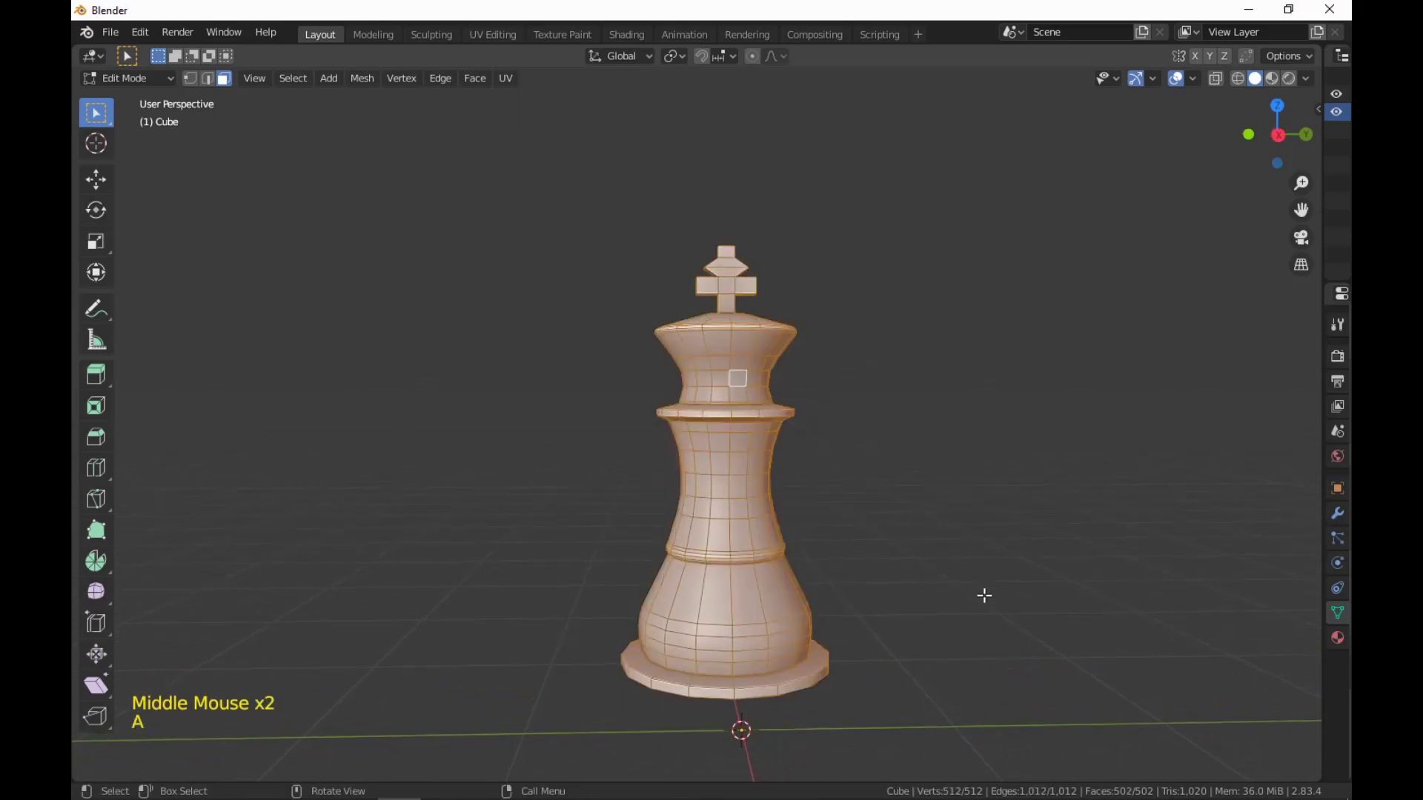
{"action": "key", "text": "s"}
{"action": "key", "text": "z"}
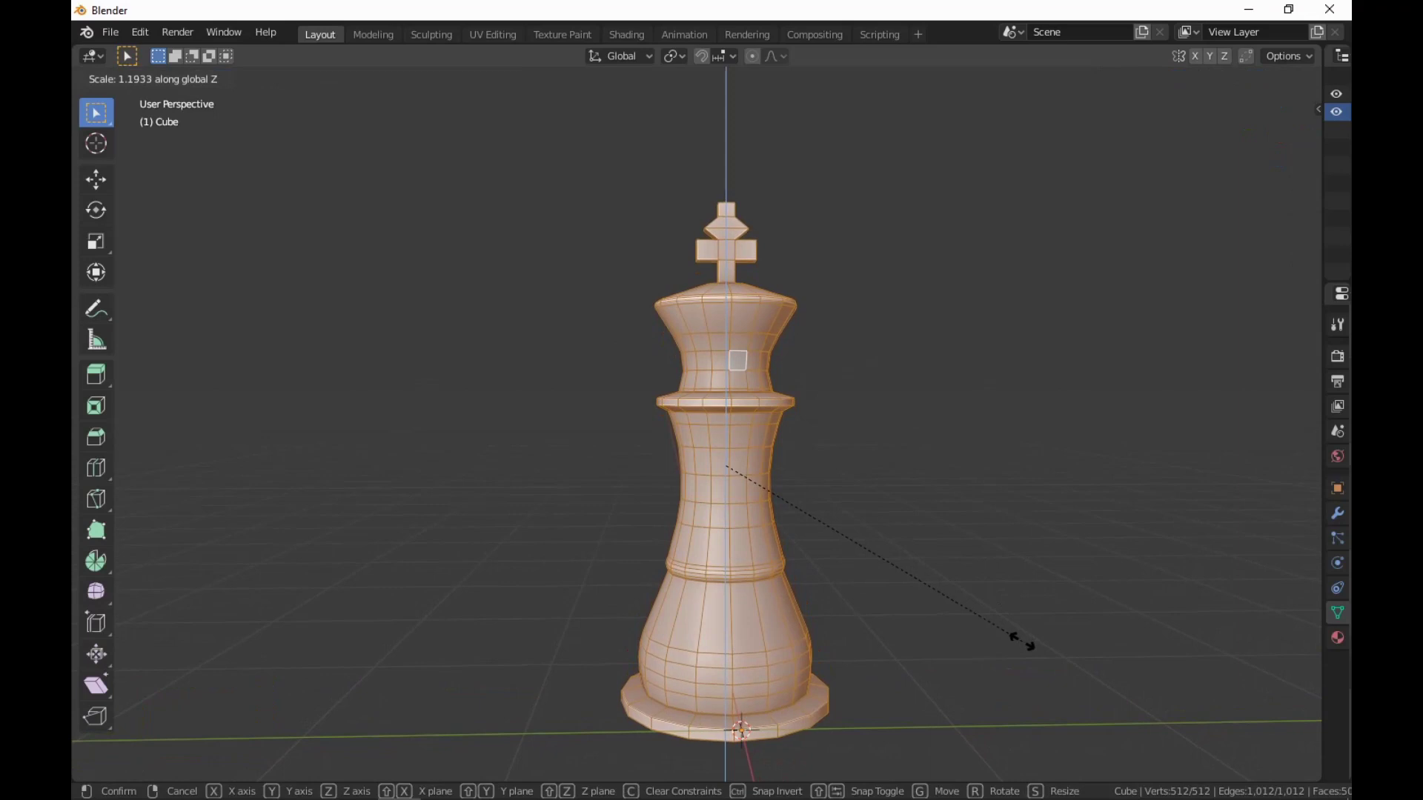
{"action": "left_click", "coordinate": [1023, 642]}
Move the whole piece up about 0.22 m along Z so its base rests on the ground plane.
{"action": "key", "text": "KP_3"}
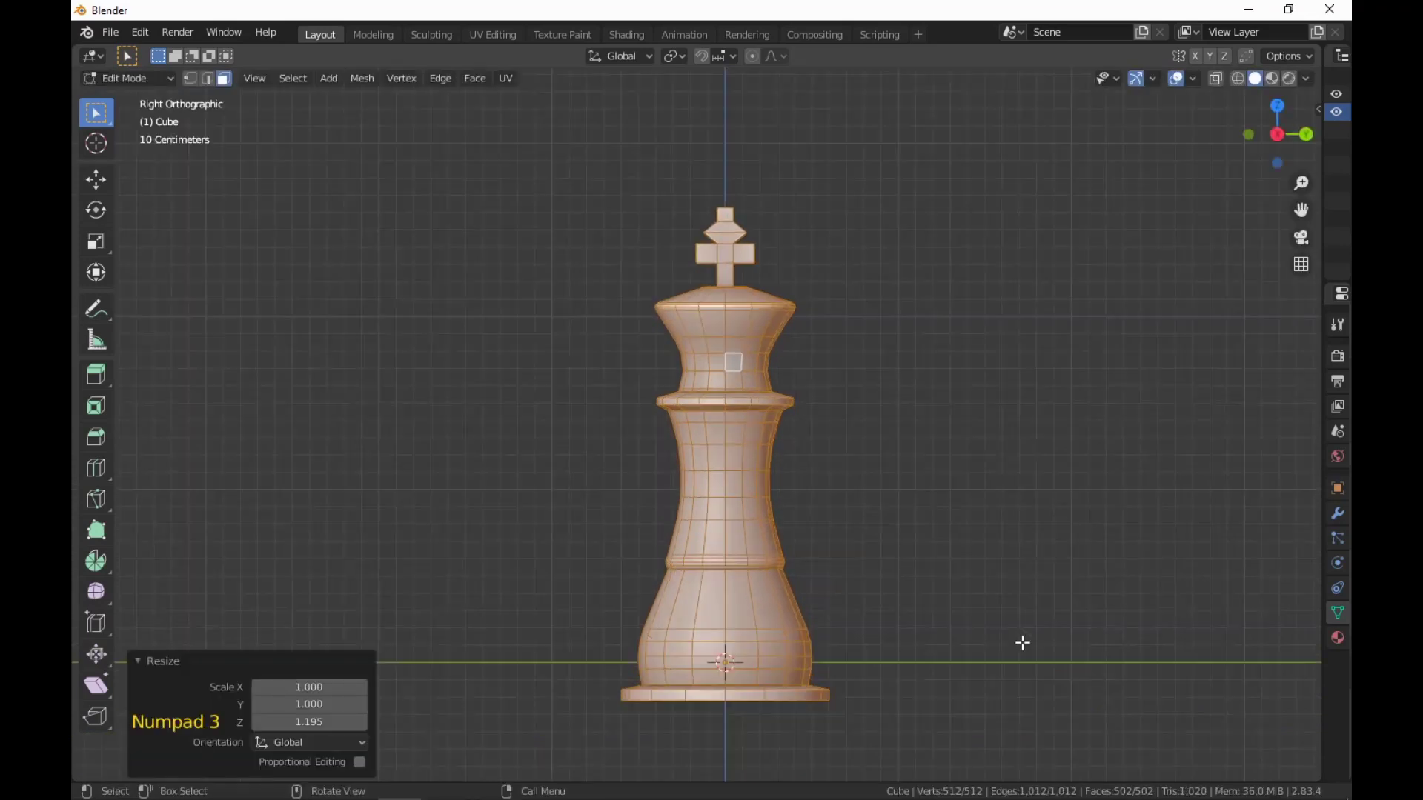
{"action": "key", "text": "g"}
{"action": "key", "text": "z"}
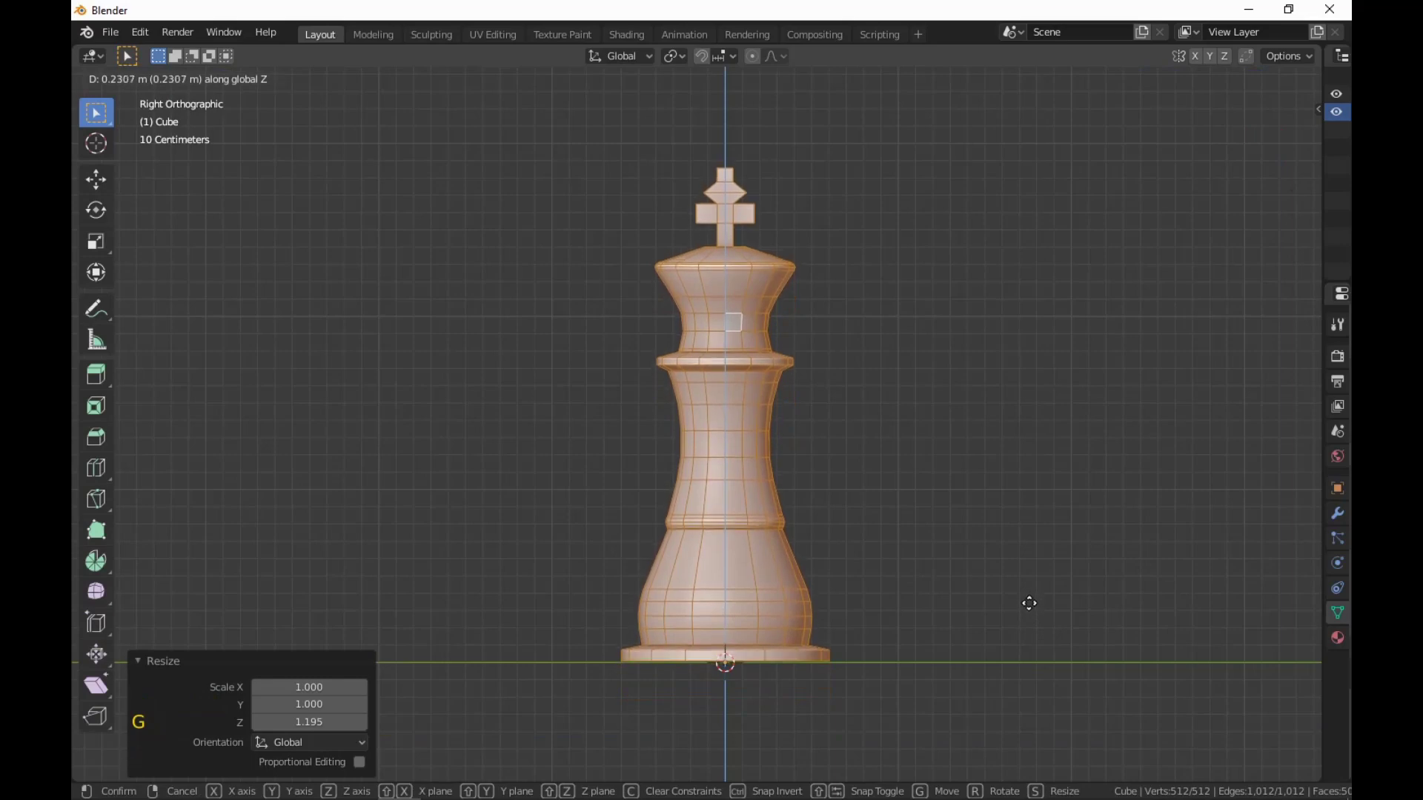
{"action": "left_click", "coordinate": [1027, 602]}
Move the whole piece -2 m along Y.
{"action": "middle_click_drag", "start_coordinate": [978, 457], "coordinate": [943, 423]}
{"action": "scroll", "coordinate": [997, 530], "scroll_direction": "down", "scroll_amount": 5}
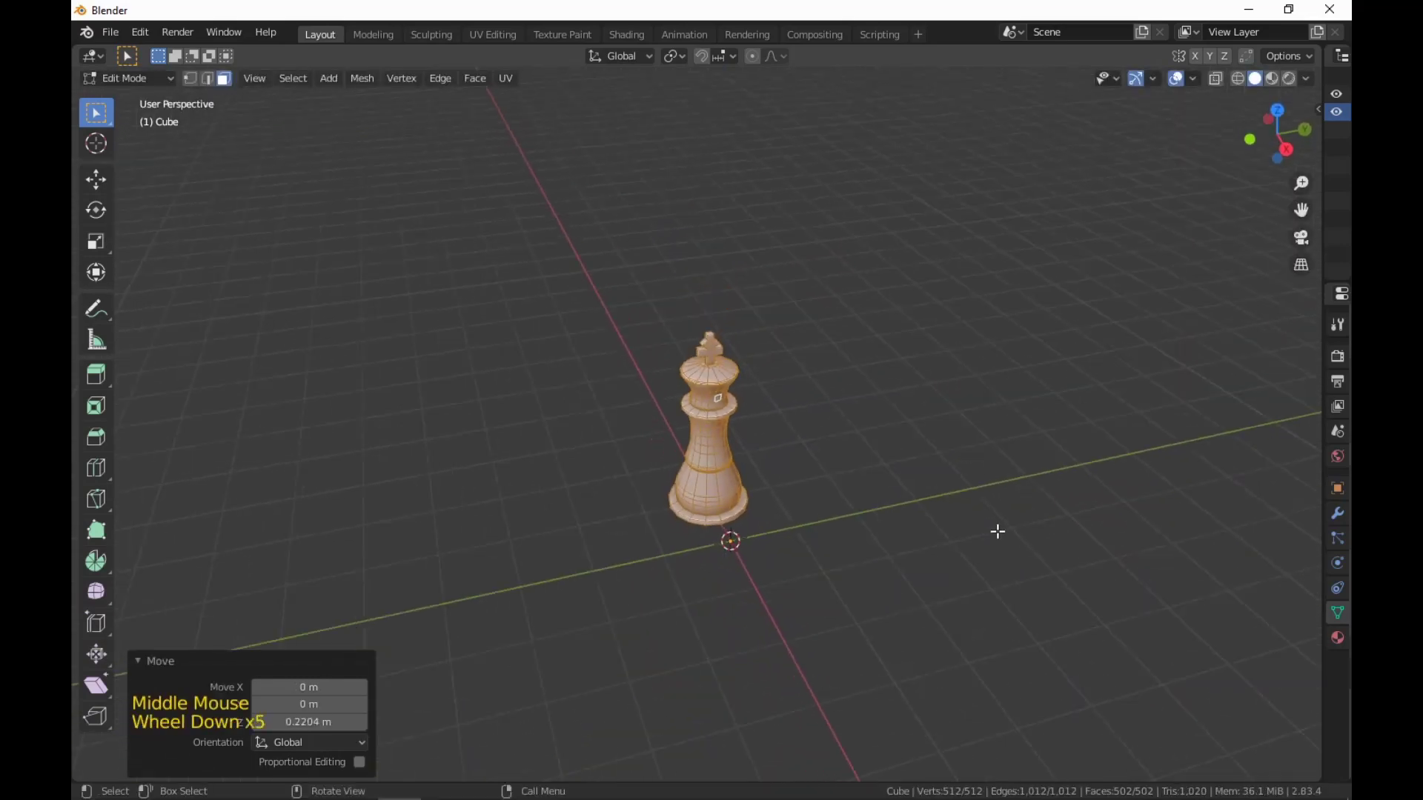
{"action": "scroll", "coordinate": [991, 502], "scroll_direction": "up", "scroll_amount": 4}
{"action": "middle_click_drag", "start_coordinate": [997, 531], "coordinate": [1053, 541]}
{"action": "scroll", "coordinate": [992, 502], "scroll_direction": "down", "scroll_amount": 4}
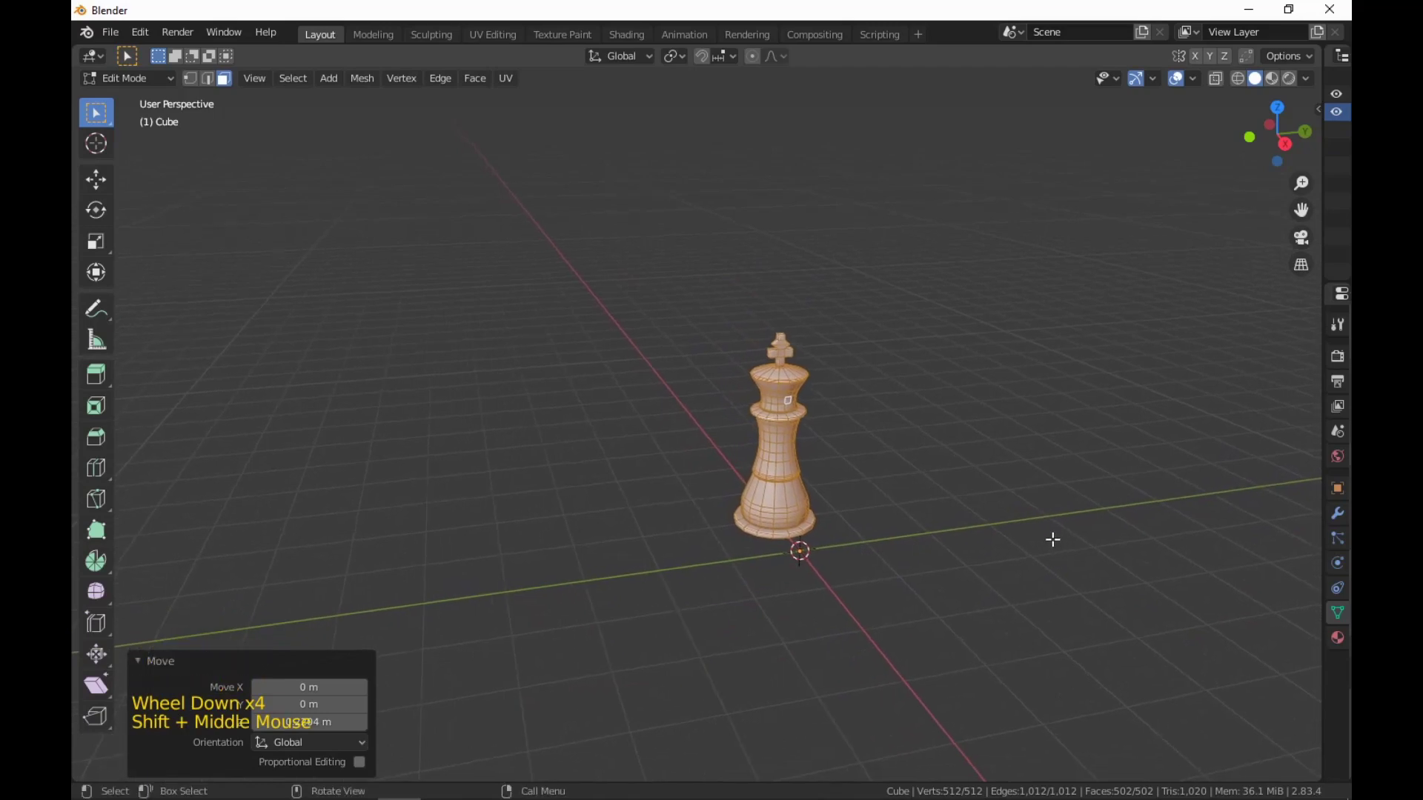
{"action": "type", "text": "g"}
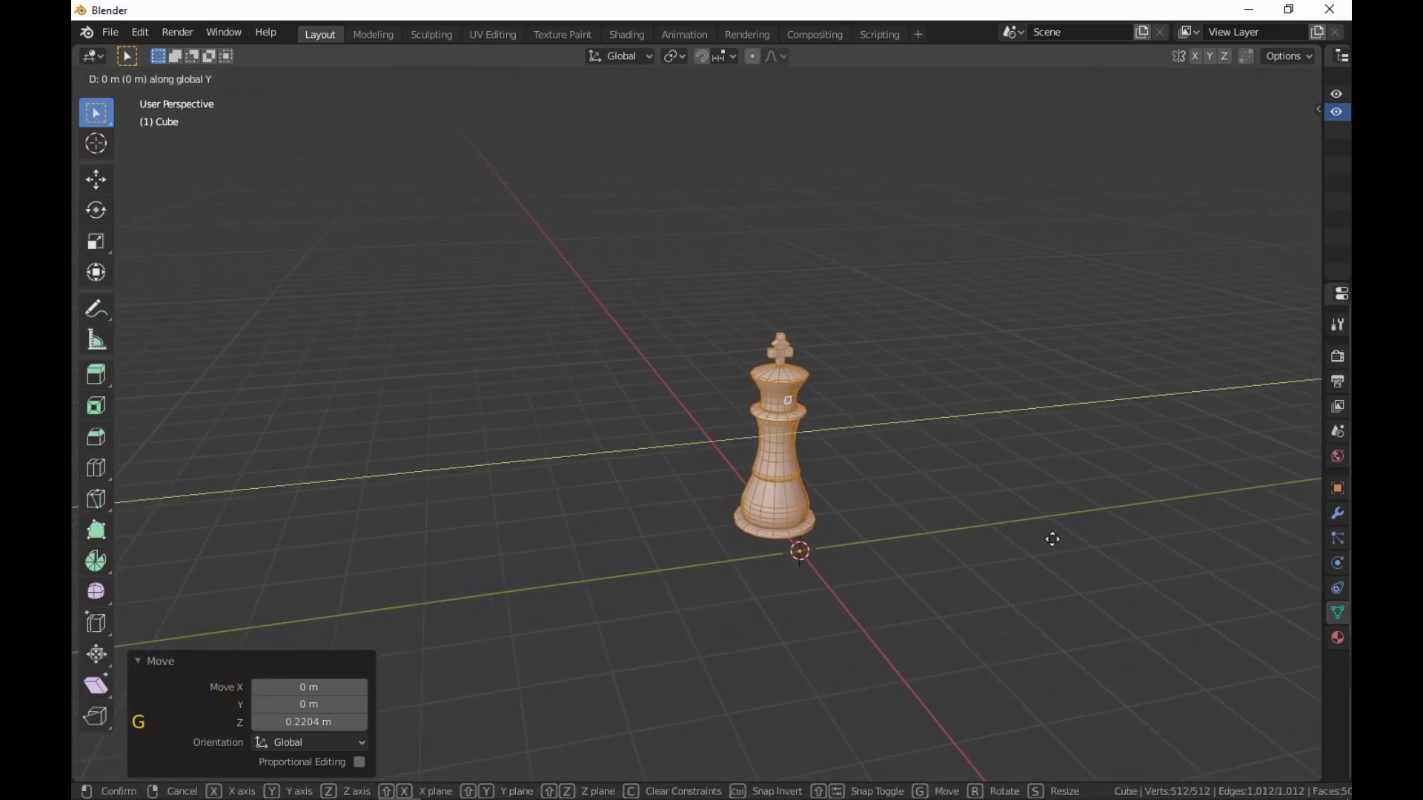
{"action": "type", "text": "y-2"}
{"action": "key", "text": "Return"}
Duplicate the king's mesh and offset the copy 2 m along Y.
{"action": "key", "text": "shift+d"}
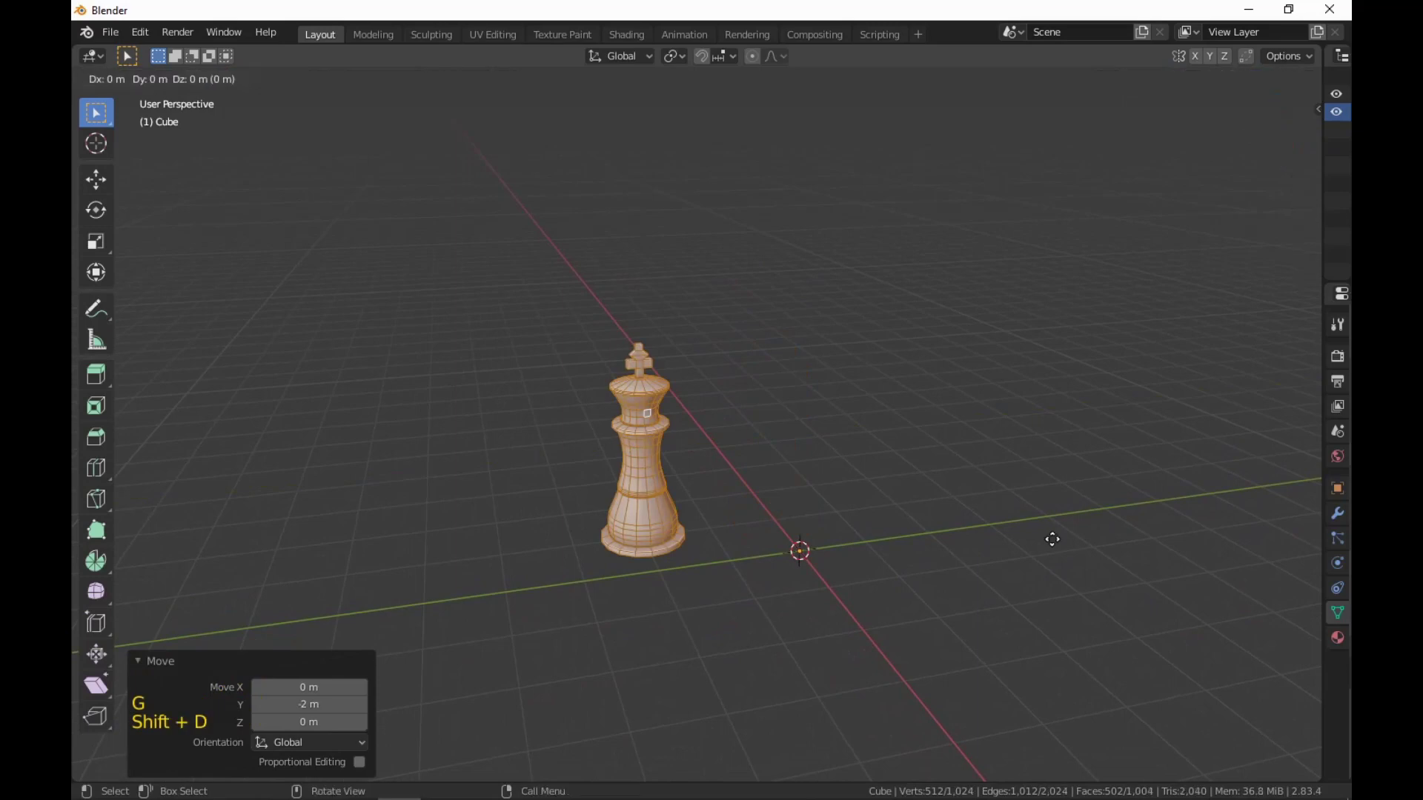
{"action": "type", "text": "y2"}
{"action": "key", "text": "Return"}
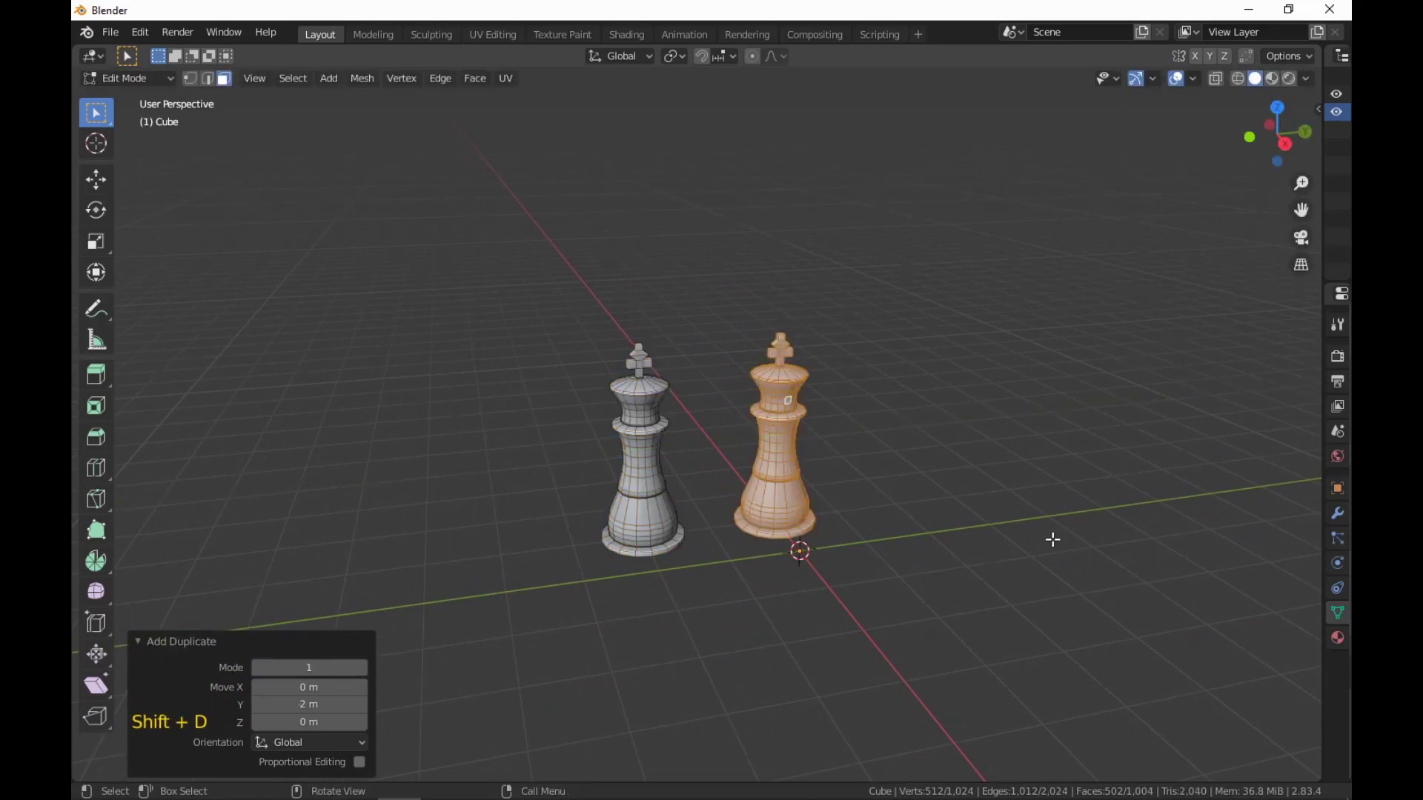
Delete the narrow rim face loop just under the cap on the duplicated piece.
{"action": "scroll", "coordinate": [1053, 539], "scroll_direction": "up", "scroll_amount": 4}
{"action": "middle_click_drag", "start_coordinate": [1052, 573], "coordinate": [1018, 598]}
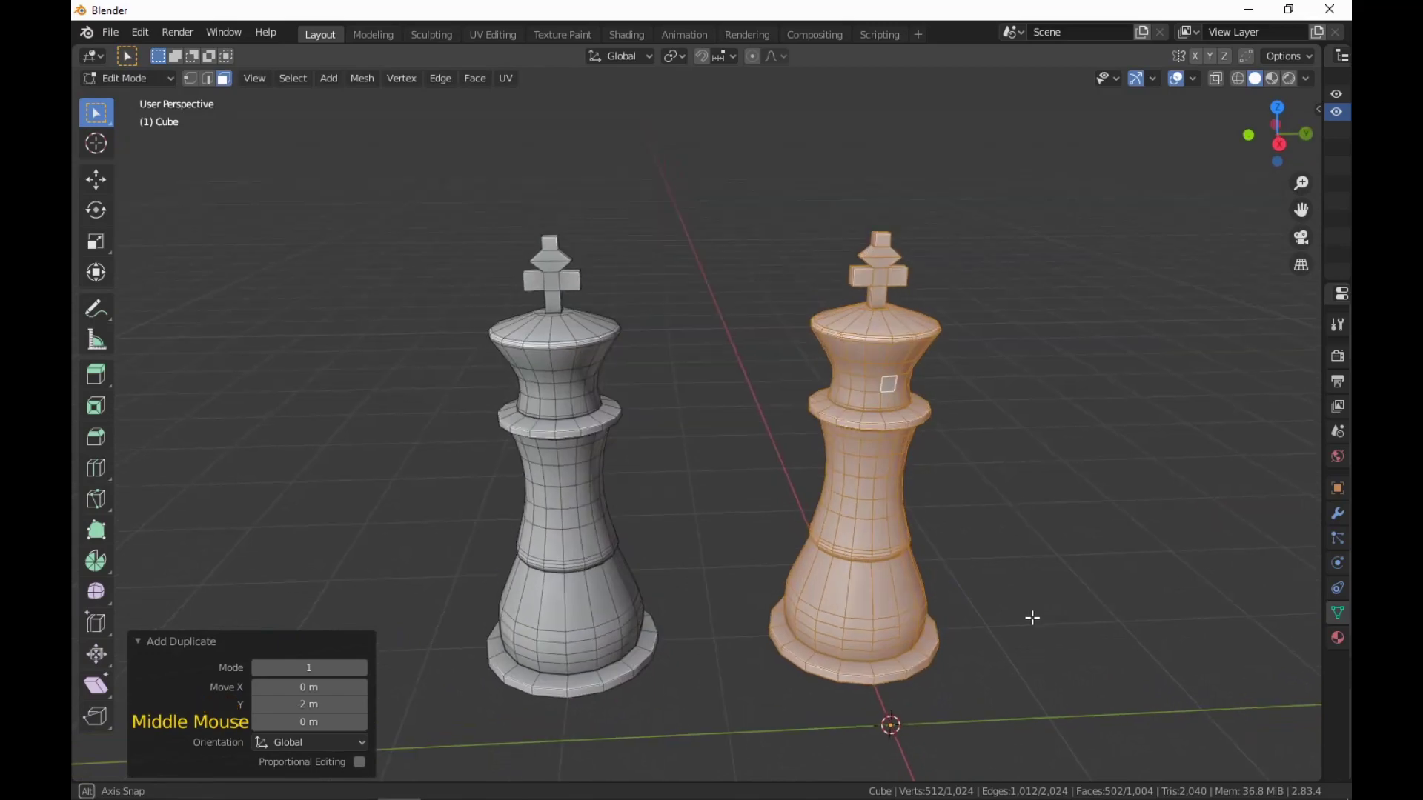
{"action": "scroll", "coordinate": [1092, 571], "scroll_direction": "up", "scroll_amount": 2}
{"action": "middle_click_drag", "start_coordinate": [1092, 571], "coordinate": [975, 512], "text": "shift"}
{"action": "left_click", "coordinate": [903, 383], "text": "alt"}
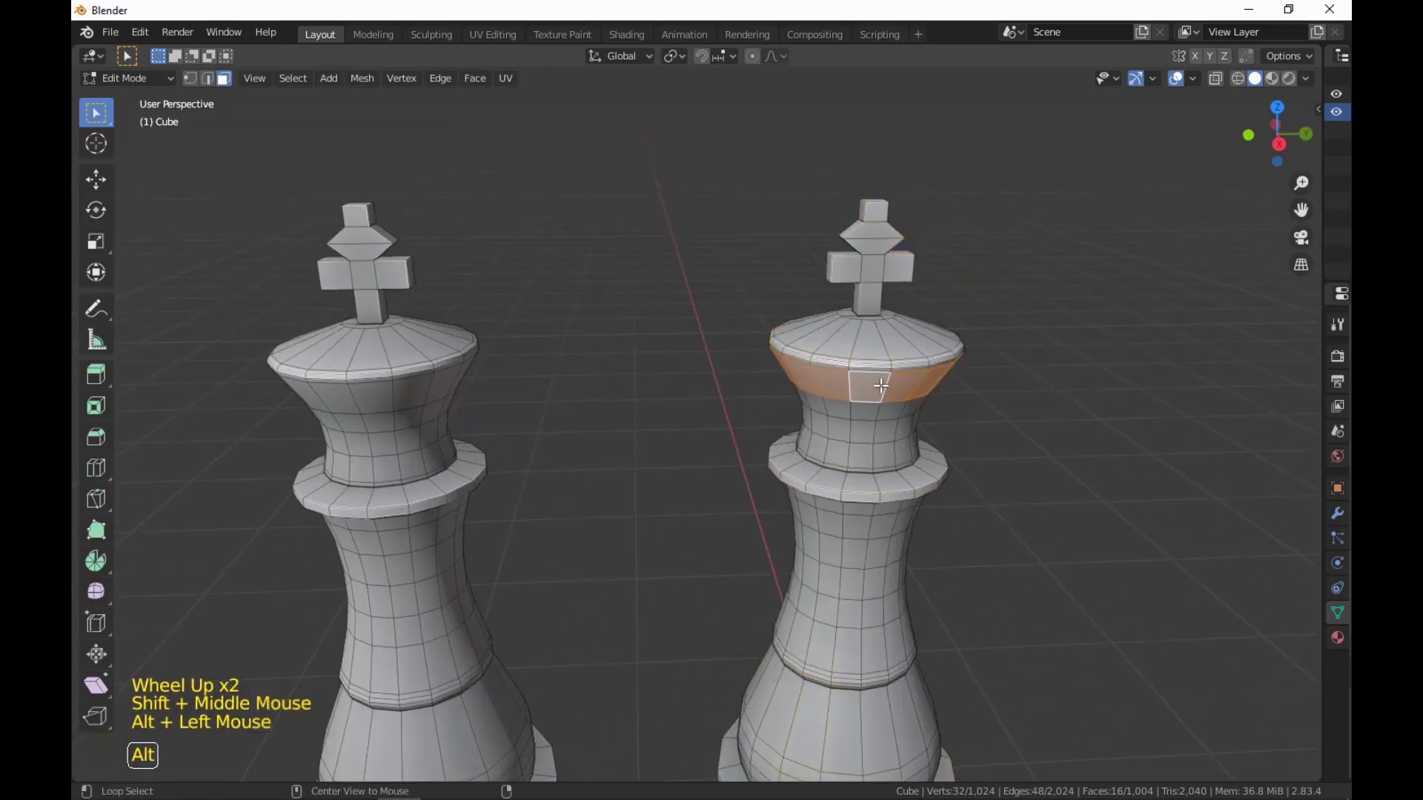
{"action": "middle_click_drag", "start_coordinate": [1037, 563], "coordinate": [1029, 610]}
{"action": "scroll", "coordinate": [1020, 479], "scroll_direction": "up", "scroll_amount": 2}
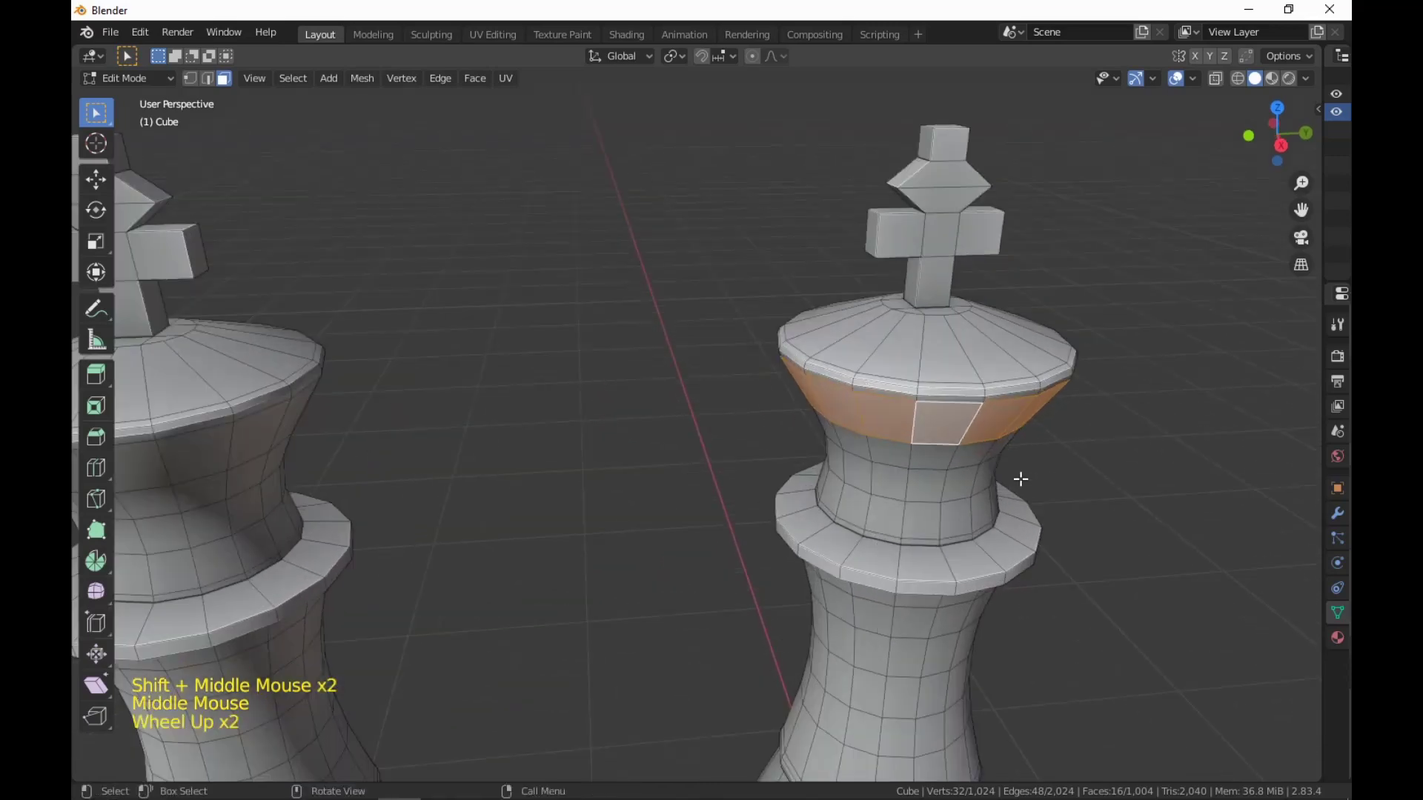
{"action": "left_click", "coordinate": [986, 392], "text": "alt"}
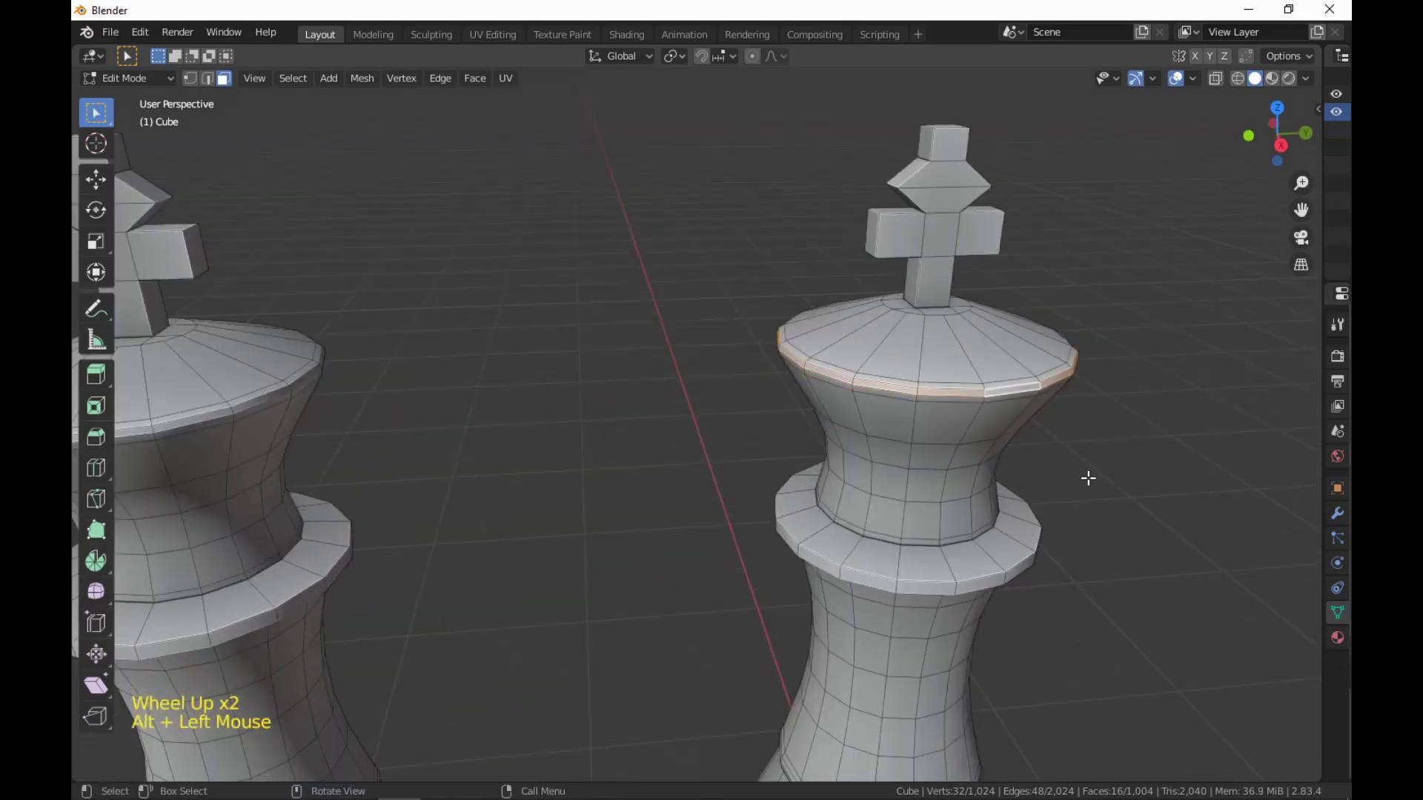
{"action": "middle_click_drag", "start_coordinate": [1087, 477], "coordinate": [958, 530], "text": "shift"}
{"action": "right_click", "coordinate": [958, 531]}
{"action": "left_click", "coordinate": [947, 661]}
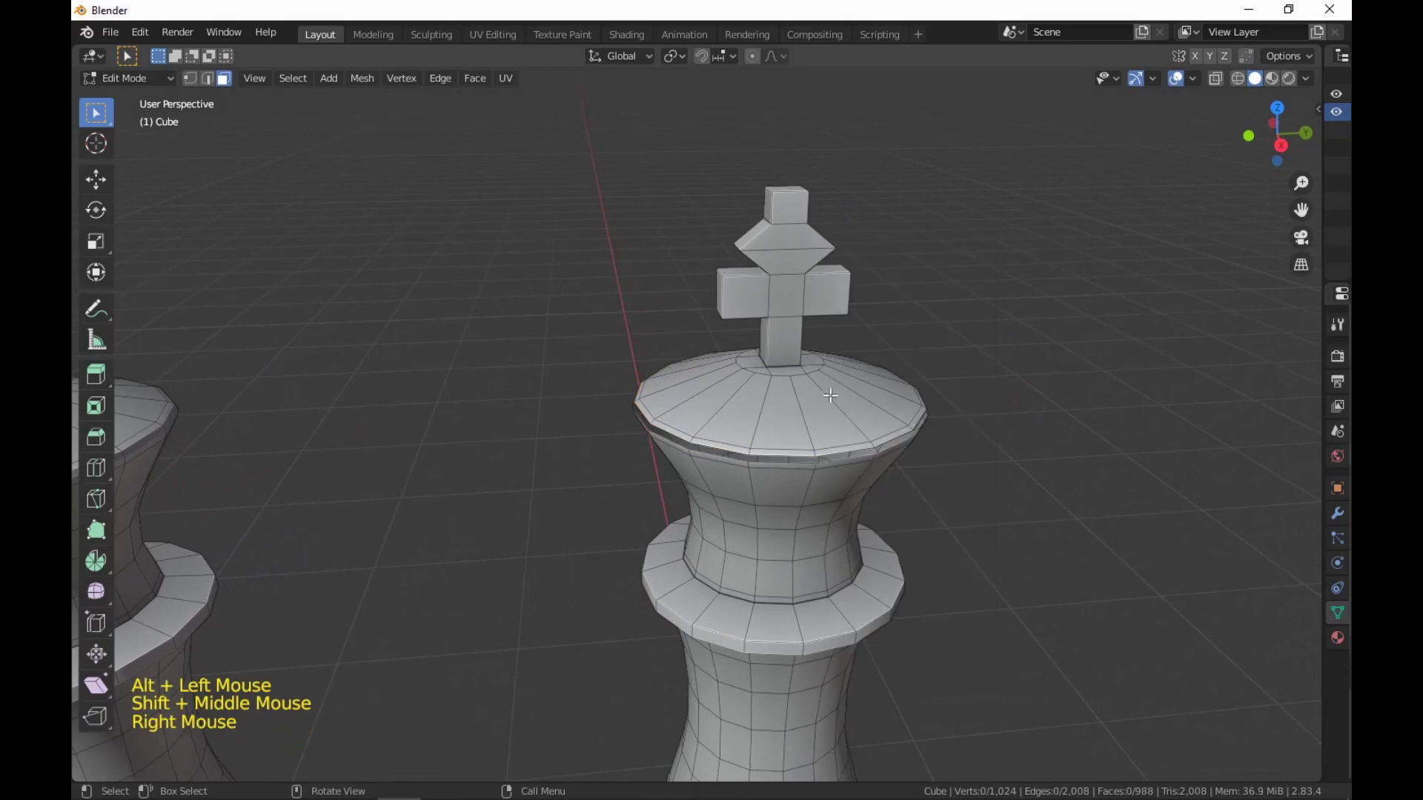
Select the copy's detached cap together with its cross finial and delete those faces.
{"action": "key", "text": "l"}
{"action": "right_click", "coordinate": [815, 451]}
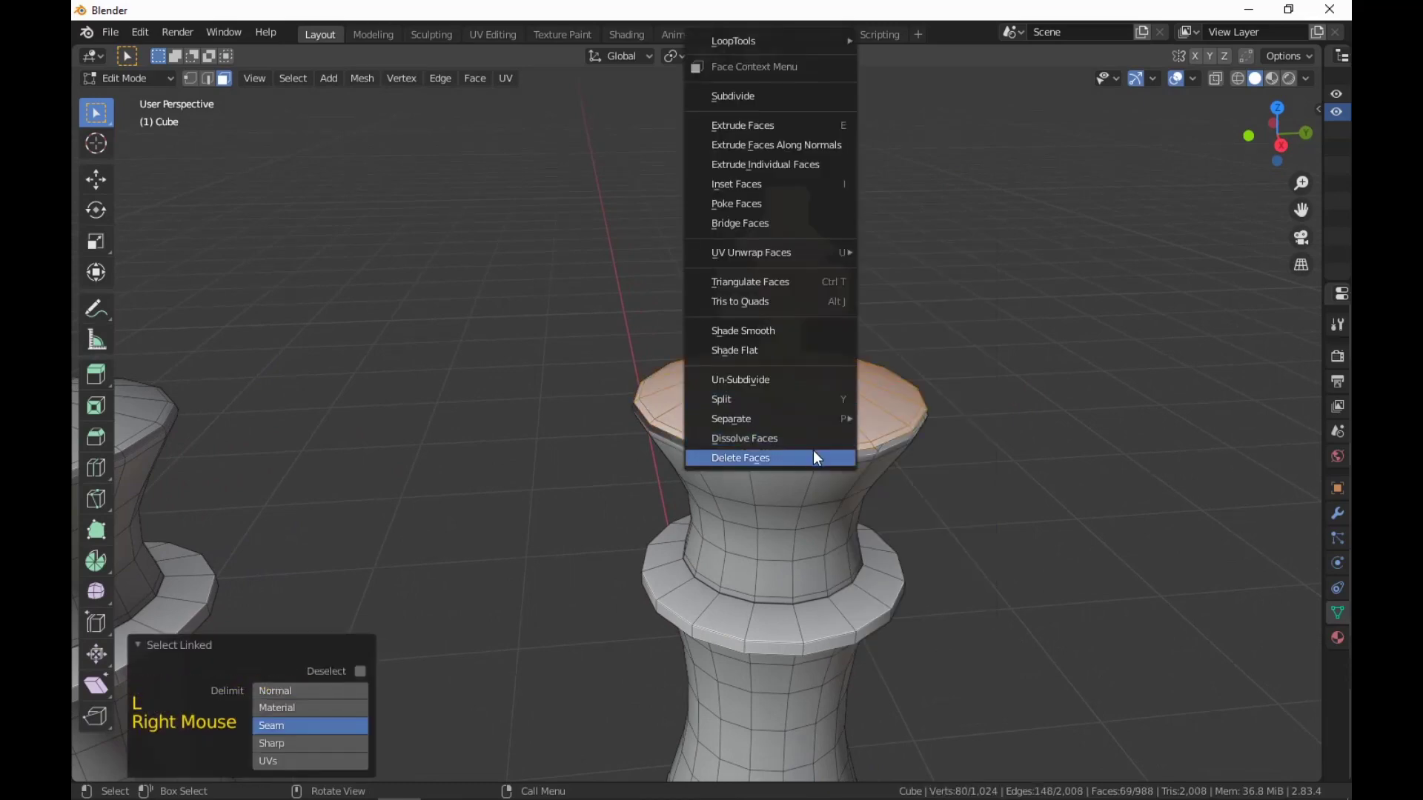
{"action": "left_click", "coordinate": [812, 451]}
Select the open edge loop at the top of the copy's flared head and fill it with a face.
{"action": "scroll", "coordinate": [898, 481], "scroll_direction": "up", "scroll_amount": 2}
{"action": "middle_click_drag", "start_coordinate": [899, 474], "coordinate": [872, 520], "text": "shift"}
{"action": "scroll", "coordinate": [857, 521], "scroll_direction": "up", "scroll_amount": 2}
{"action": "scroll", "coordinate": [857, 521], "scroll_direction": "down", "scroll_amount": 1}
{"action": "scroll", "coordinate": [867, 519], "scroll_direction": "up", "scroll_amount": 1, "text": "shift"}
{"action": "scroll", "coordinate": [872, 521], "scroll_direction": "up", "scroll_amount": 2}
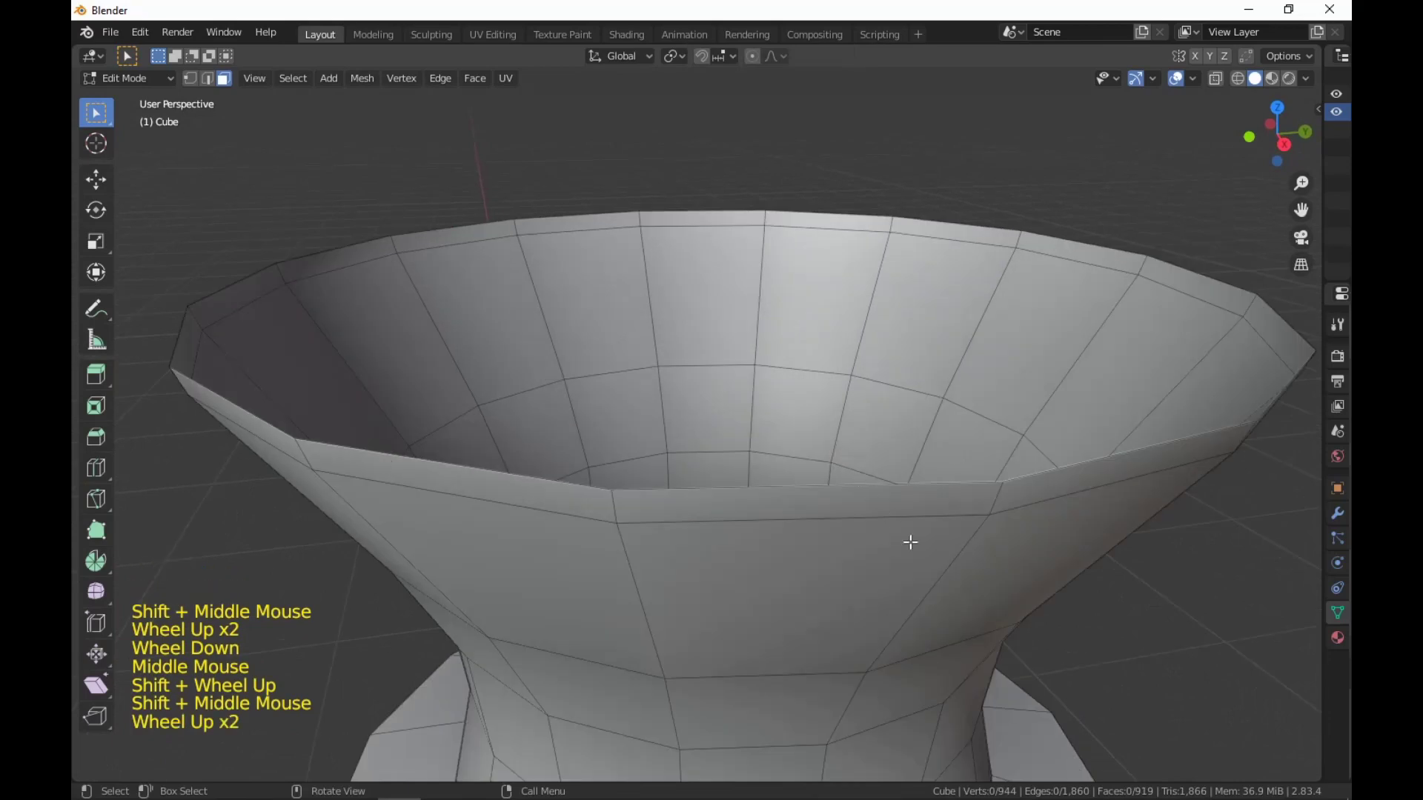
{"action": "key", "text": "2"}
{"action": "left_click", "coordinate": [952, 485], "text": "alt"}
{"action": "scroll", "coordinate": [972, 531], "scroll_direction": "down", "scroll_amount": 5}
{"action": "middle_click_drag", "start_coordinate": [971, 531], "coordinate": [956, 565]}
{"action": "scroll", "coordinate": [976, 489], "scroll_direction": "down", "scroll_amount": 5}
{"action": "scroll", "coordinate": [975, 492], "scroll_direction": "up", "scroll_amount": 1}
{"action": "scroll", "coordinate": [963, 570], "scroll_direction": "up", "scroll_amount": 3}
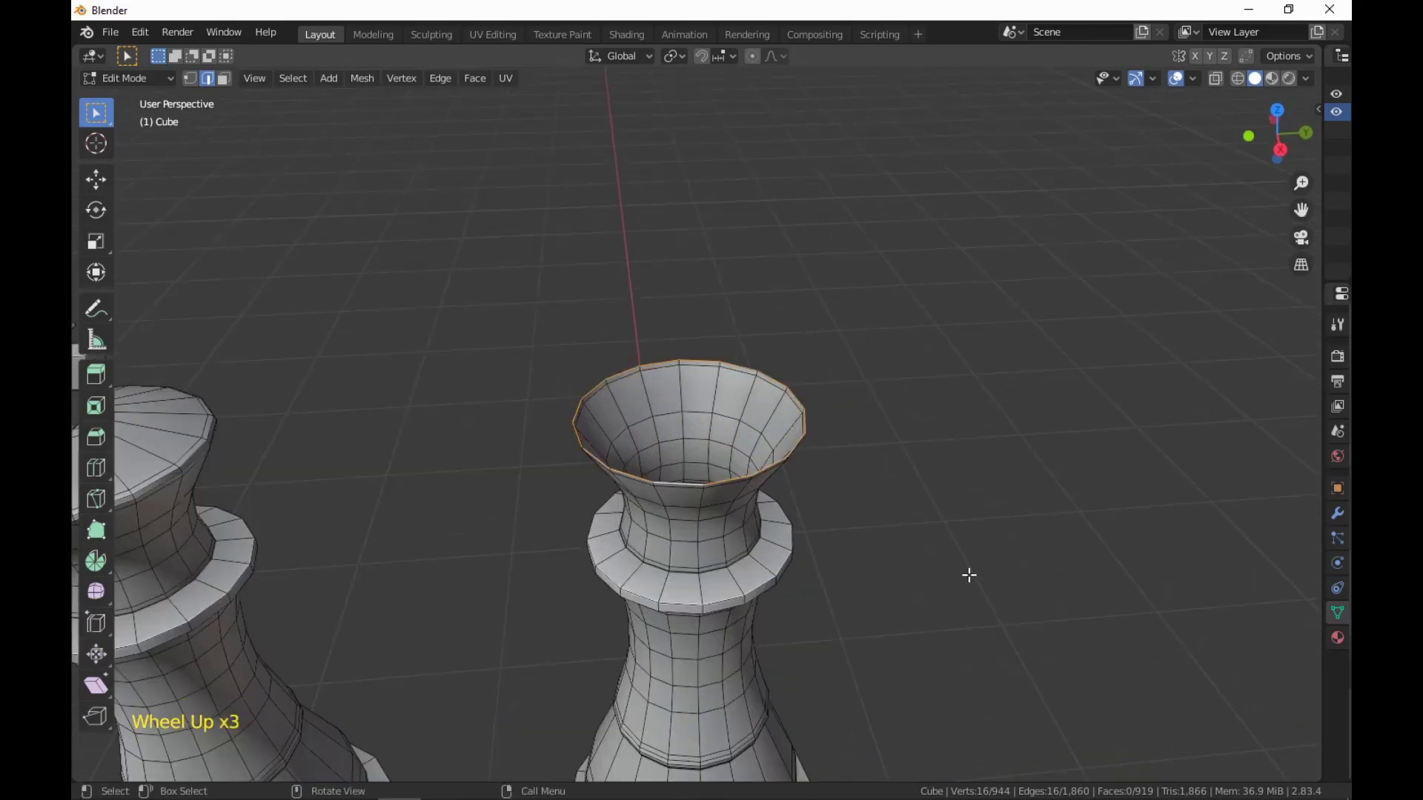
{"action": "key", "text": "f"}
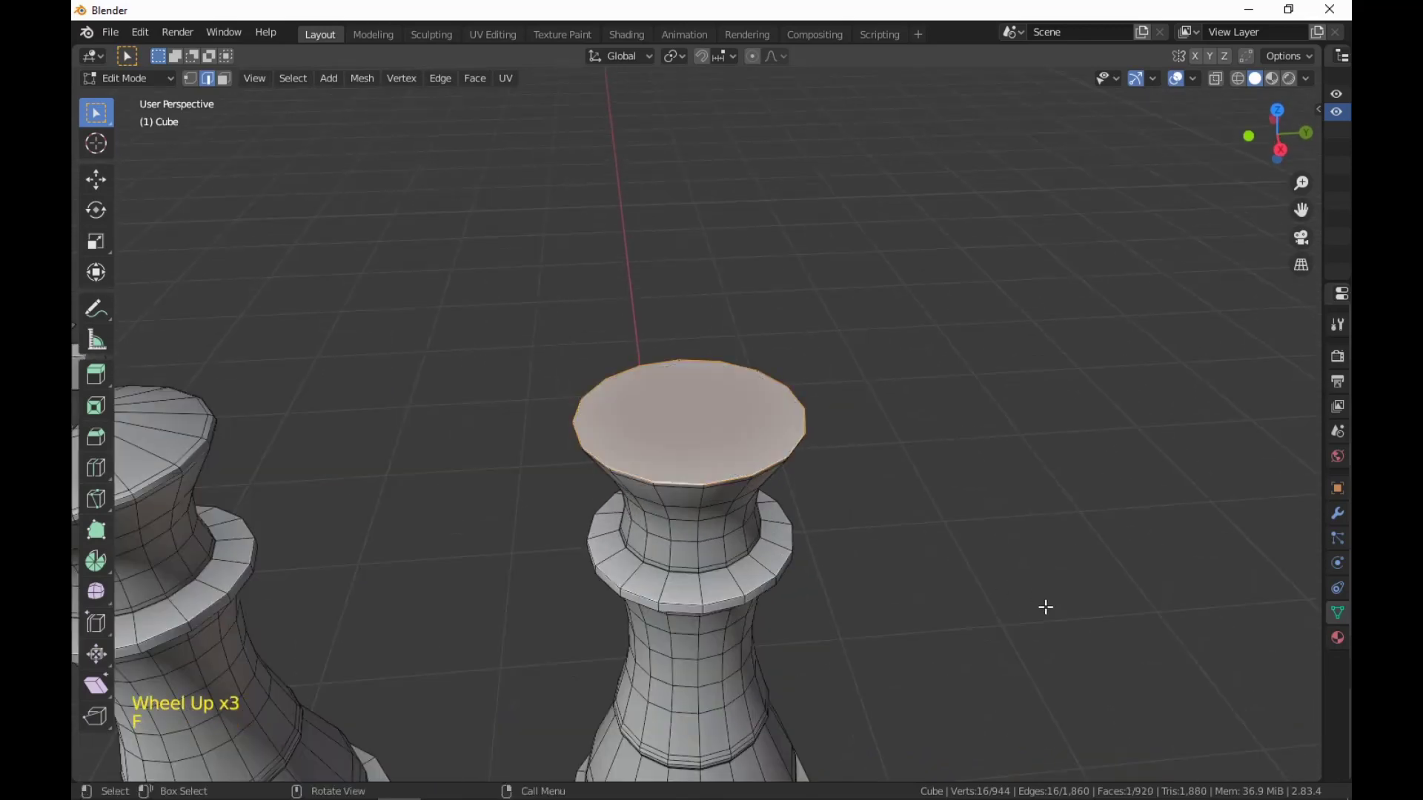
Inset the new top face by about 0.1725 m.
{"action": "scroll", "coordinate": [1003, 619], "scroll_direction": "up", "scroll_amount": 3}
{"action": "middle_click_drag", "start_coordinate": [1003, 619], "coordinate": [1005, 591]}
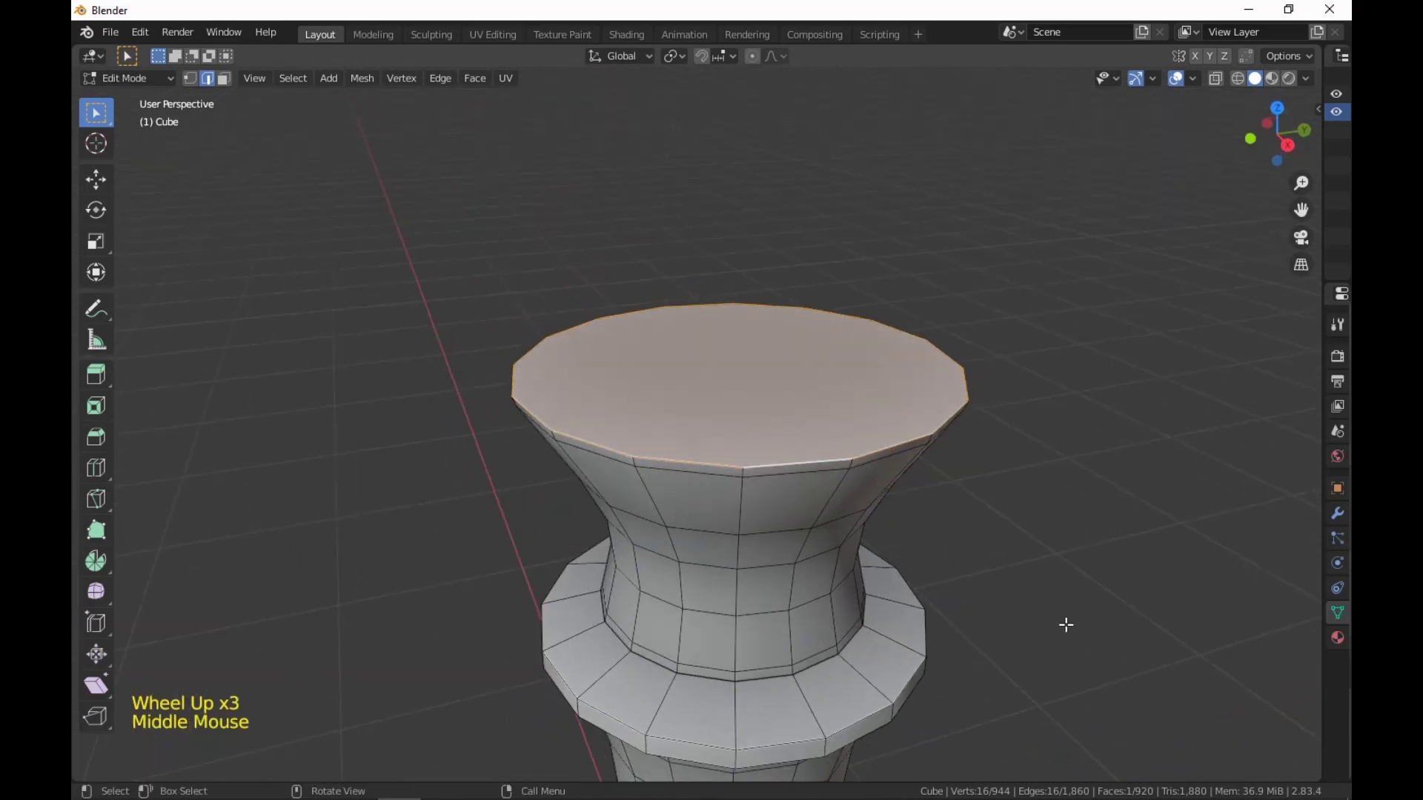
{"action": "key", "text": "i"}
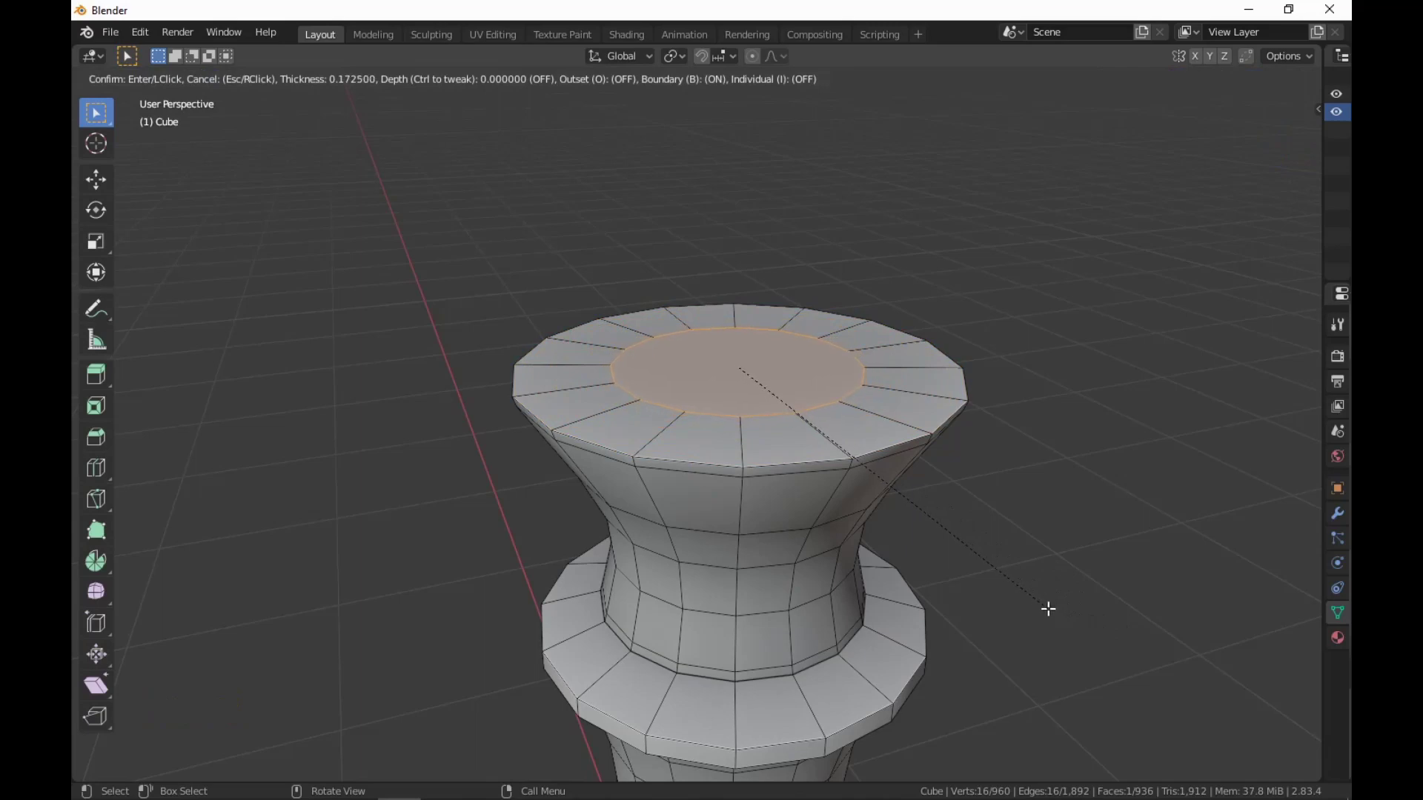
{"action": "left_click", "coordinate": [1048, 608]}
Dissolve the edge loop just below the upper rim of the copy's flared head.
{"action": "scroll", "coordinate": [1048, 603], "scroll_direction": "down", "scroll_amount": 4}
{"action": "mouse_move", "coordinate": [1047, 603]}
{"action": "middle_mouse_down"}
{"action": "mouse_move", "coordinate": [1010, 546]}
{"action": "mouse_move", "coordinate": [1024, 595]}
{"action": "middle_mouse_up"}
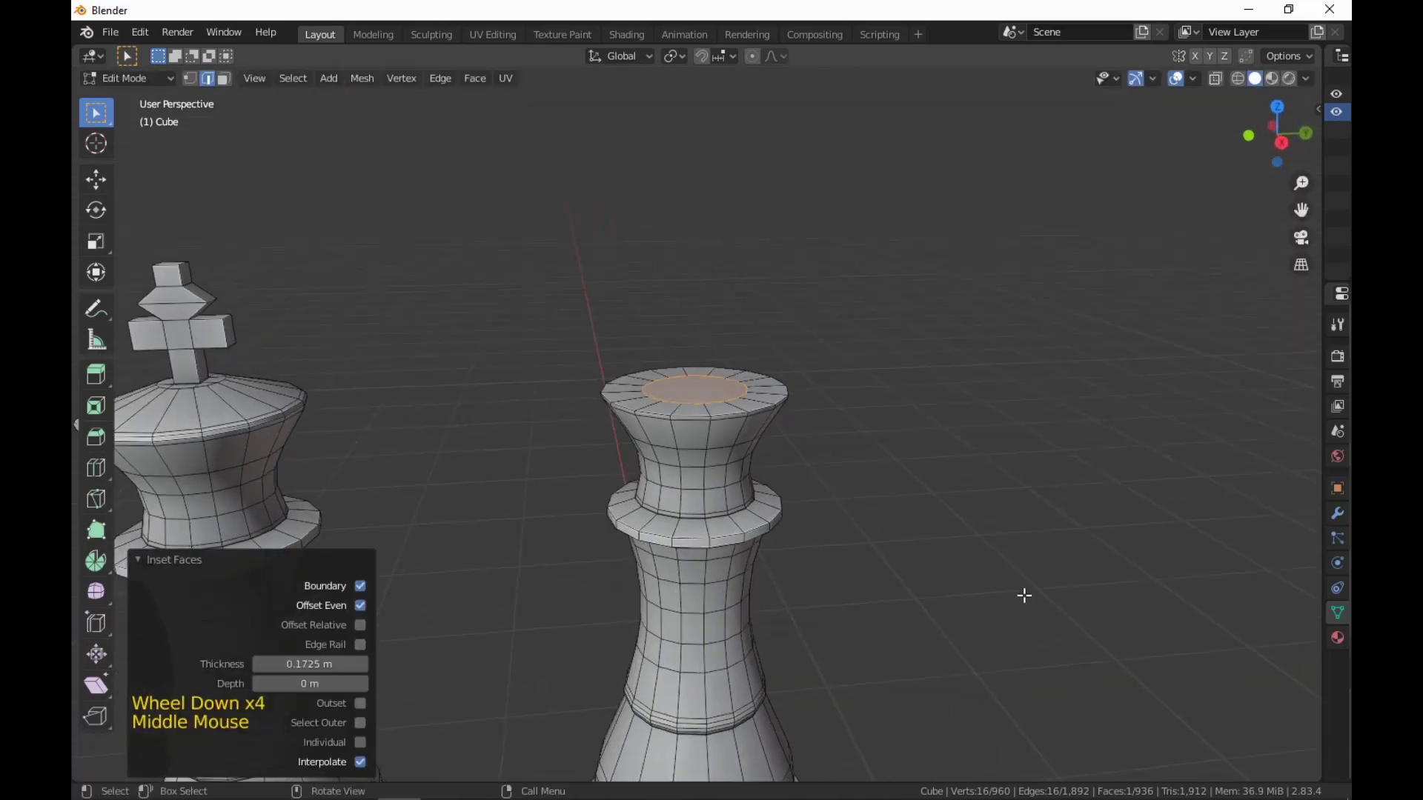
{"action": "scroll", "coordinate": [1024, 595], "scroll_direction": "up", "scroll_amount": 4}
{"action": "key", "text": "2"}
{"action": "left_click", "coordinate": [693, 409], "text": "alt"}
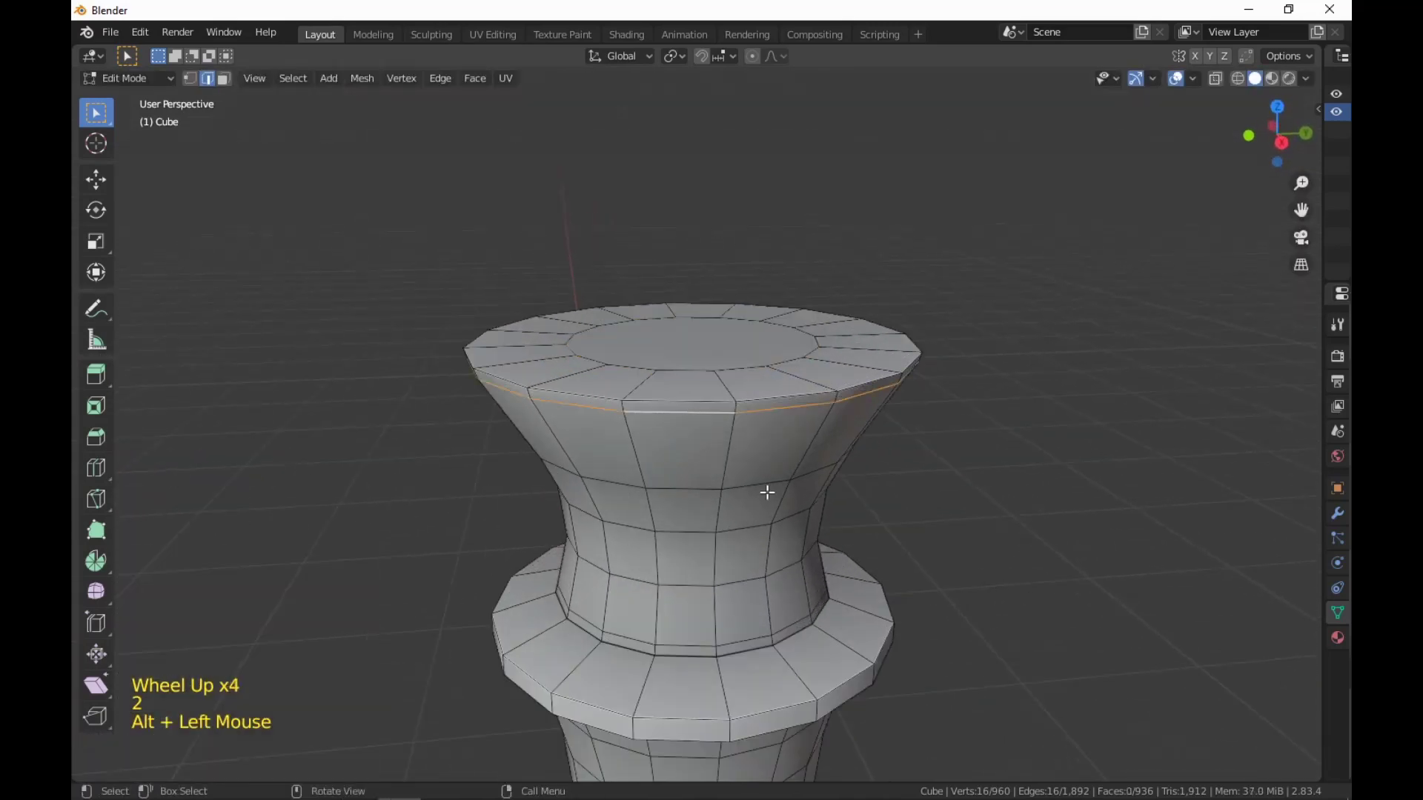
{"action": "right_click", "coordinate": [896, 524]}
{"action": "left_click", "coordinate": [852, 757]}
{"action": "scroll", "coordinate": [997, 637], "scroll_direction": "down", "scroll_amount": 3}
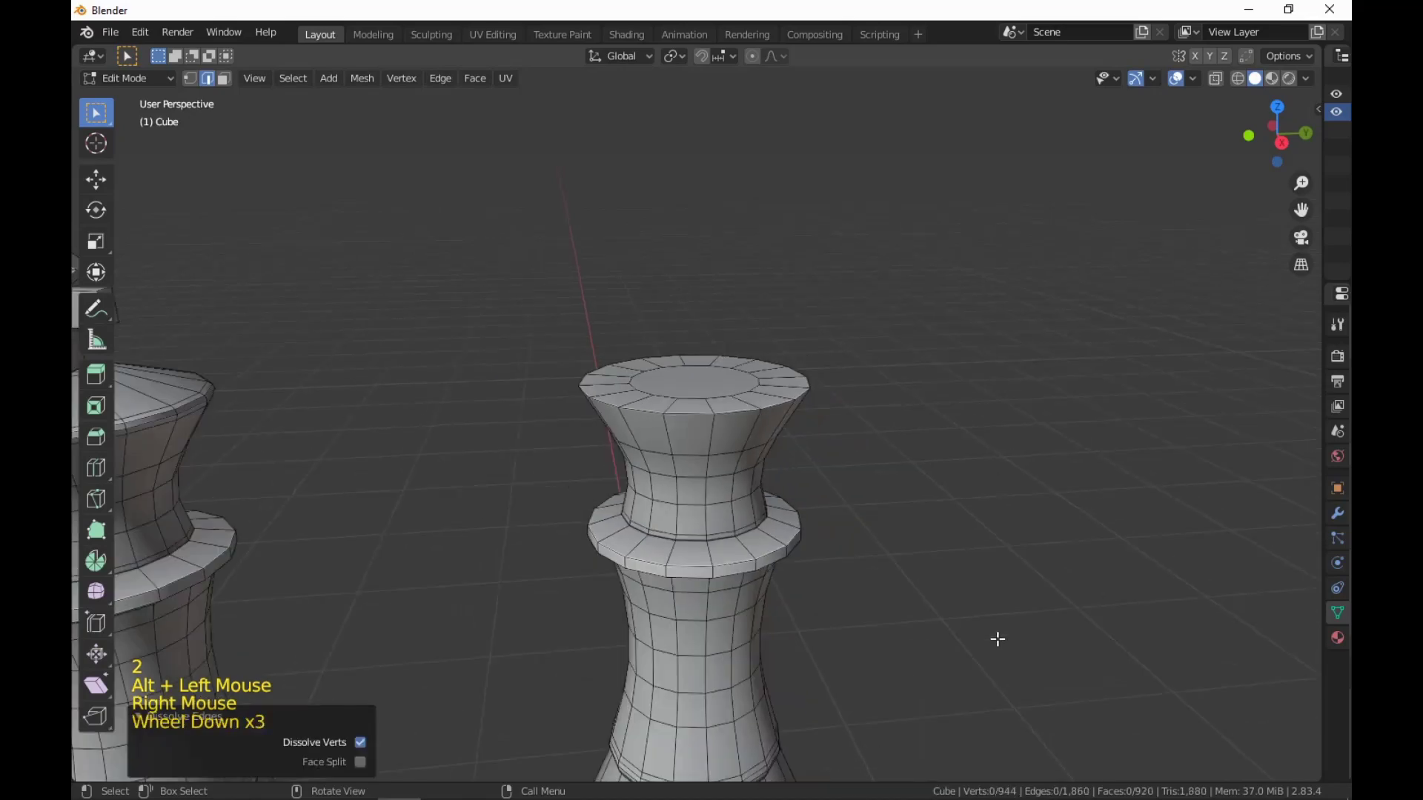
Extrude the inner circular face on top of the head up about 0.229 m.
{"action": "middle_click_drag", "start_coordinate": [997, 638], "coordinate": [972, 656]}
{"action": "scroll", "coordinate": [972, 656], "scroll_direction": "up", "scroll_amount": 3}
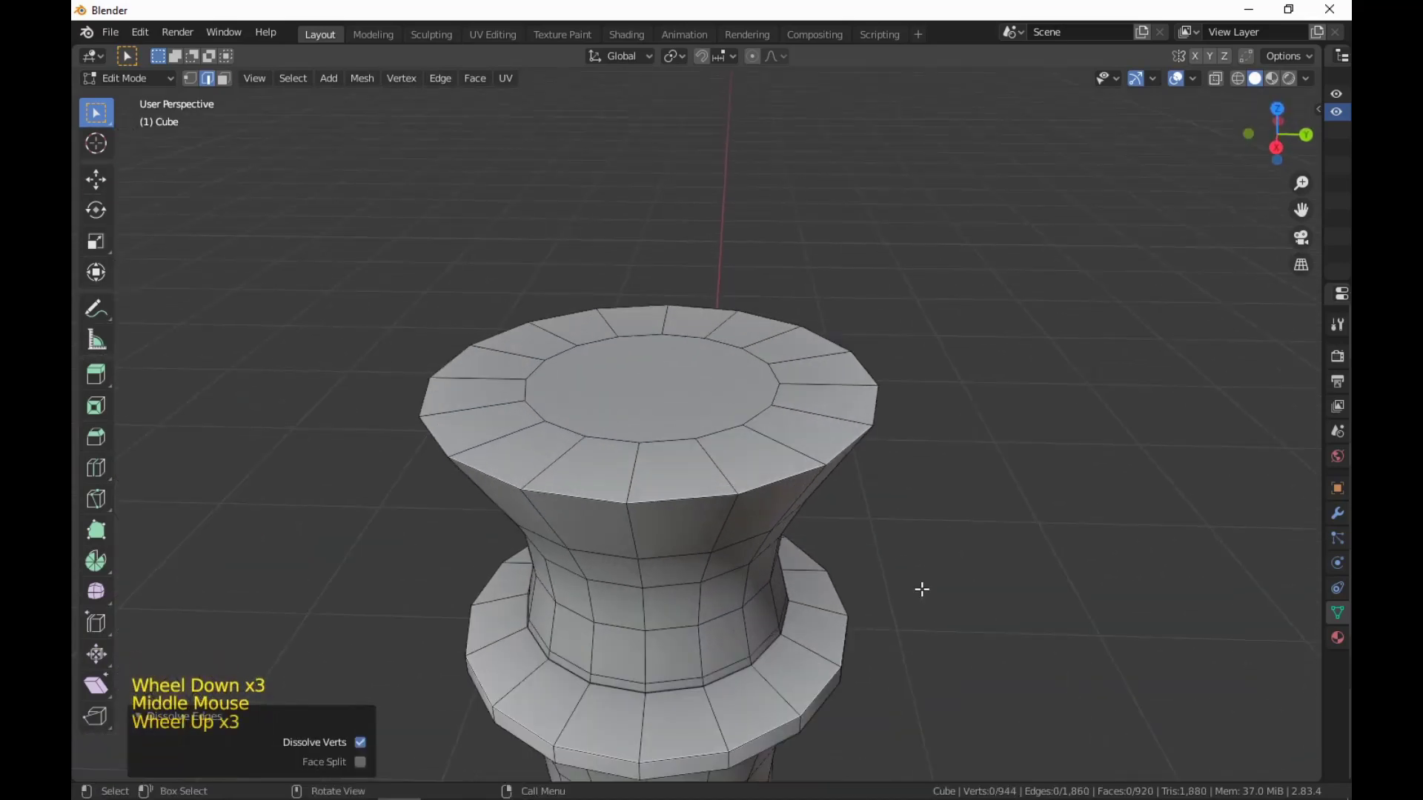
{"action": "key", "text": "3"}
{"action": "left_click", "coordinate": [650, 376]}
{"action": "scroll", "coordinate": [1048, 514], "scroll_direction": "down", "scroll_amount": 4}
{"action": "middle_click_drag", "start_coordinate": [1047, 514], "coordinate": [1014, 518]}
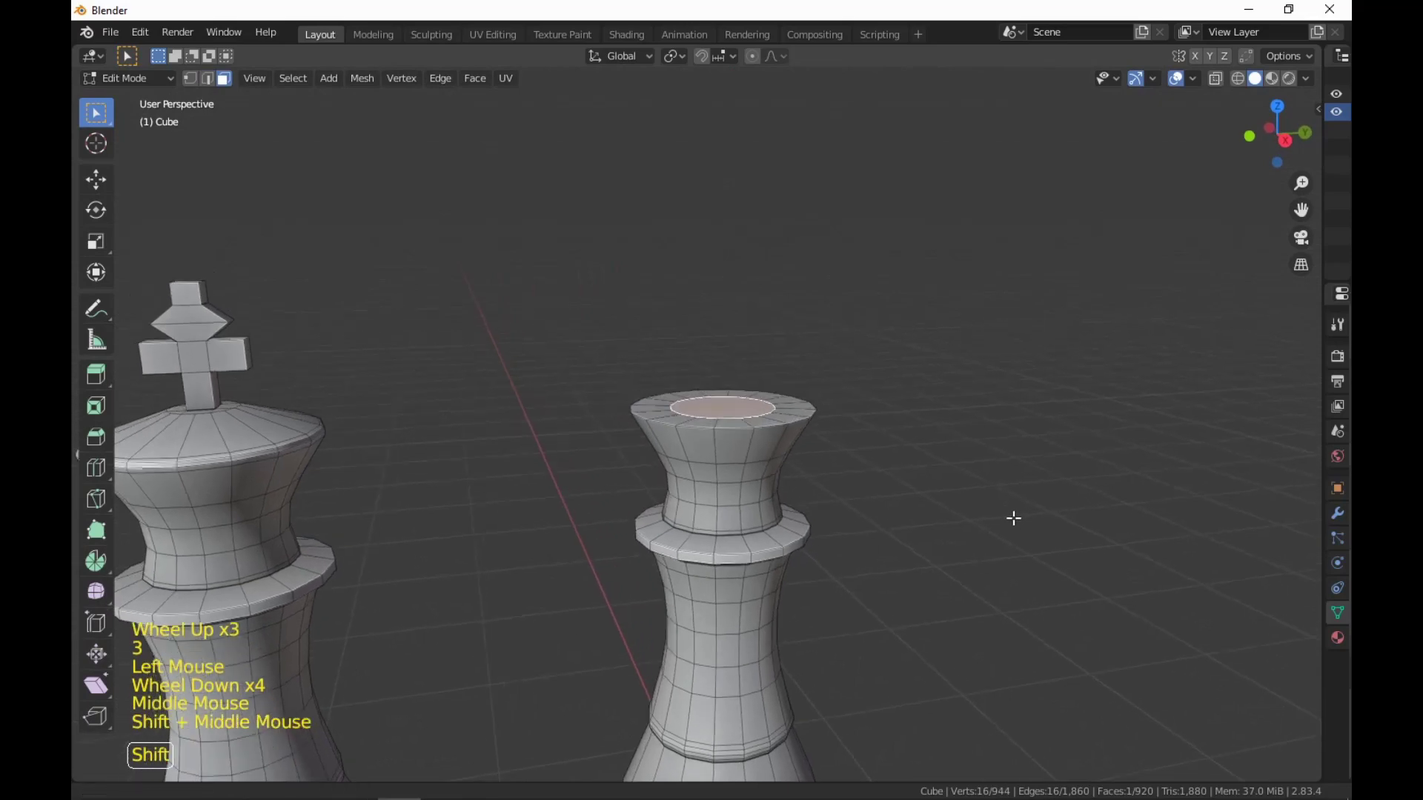
{"action": "key", "text": "e"}
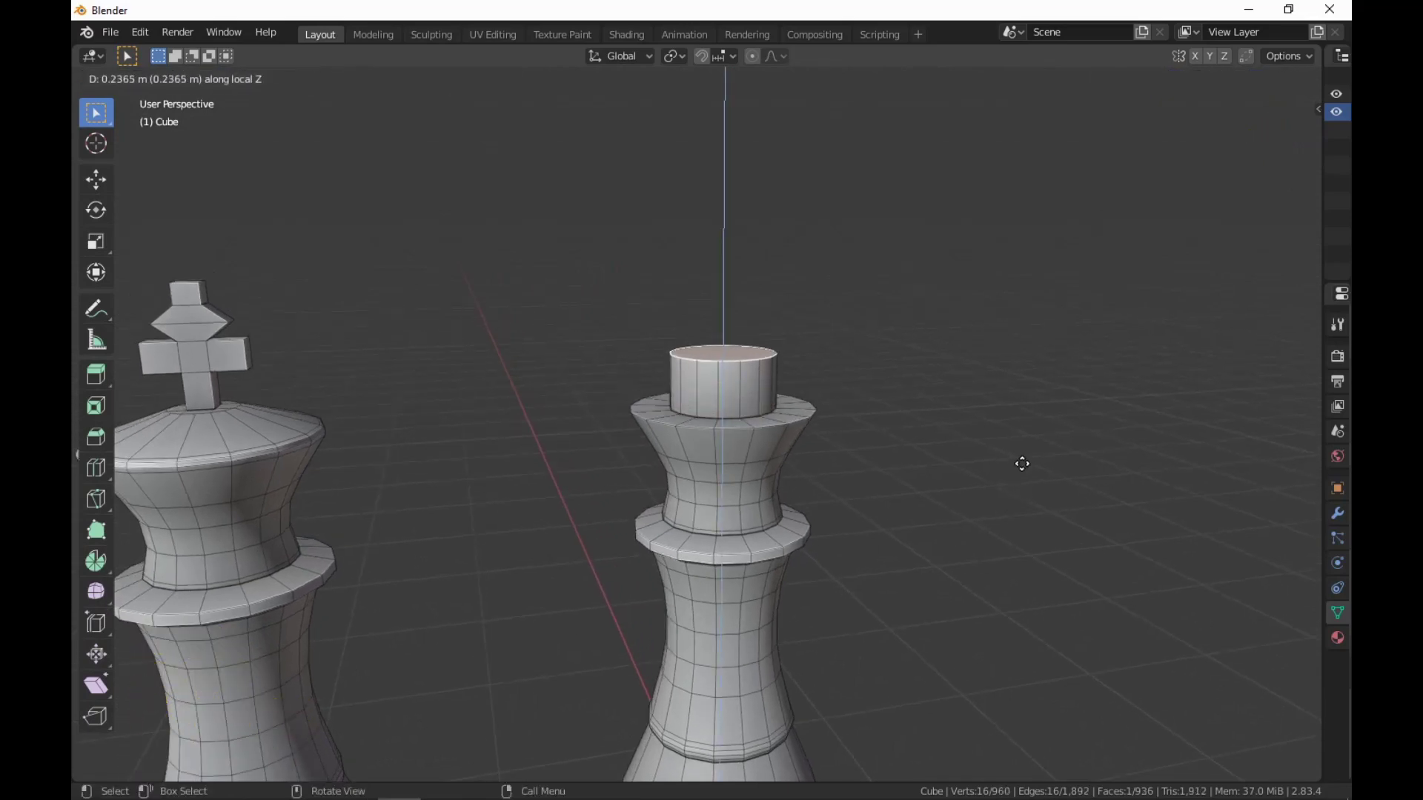
{"action": "left_click", "coordinate": [1021, 466]}
Bevel the top of the extruded cylinder by about 0.228 m with 5 segments to round it into a dome.
{"action": "scroll", "coordinate": [1016, 562], "scroll_direction": "up", "scroll_amount": 3}
{"action": "mouse_move", "coordinate": [1022, 477]}
{"action": "middle_mouse_down"}
{"action": "mouse_move", "coordinate": [1016, 563]}
{"action": "mouse_move", "coordinate": [1016, 468]}
{"action": "middle_mouse_up"}
{"action": "key", "text": "ctrl+b"}
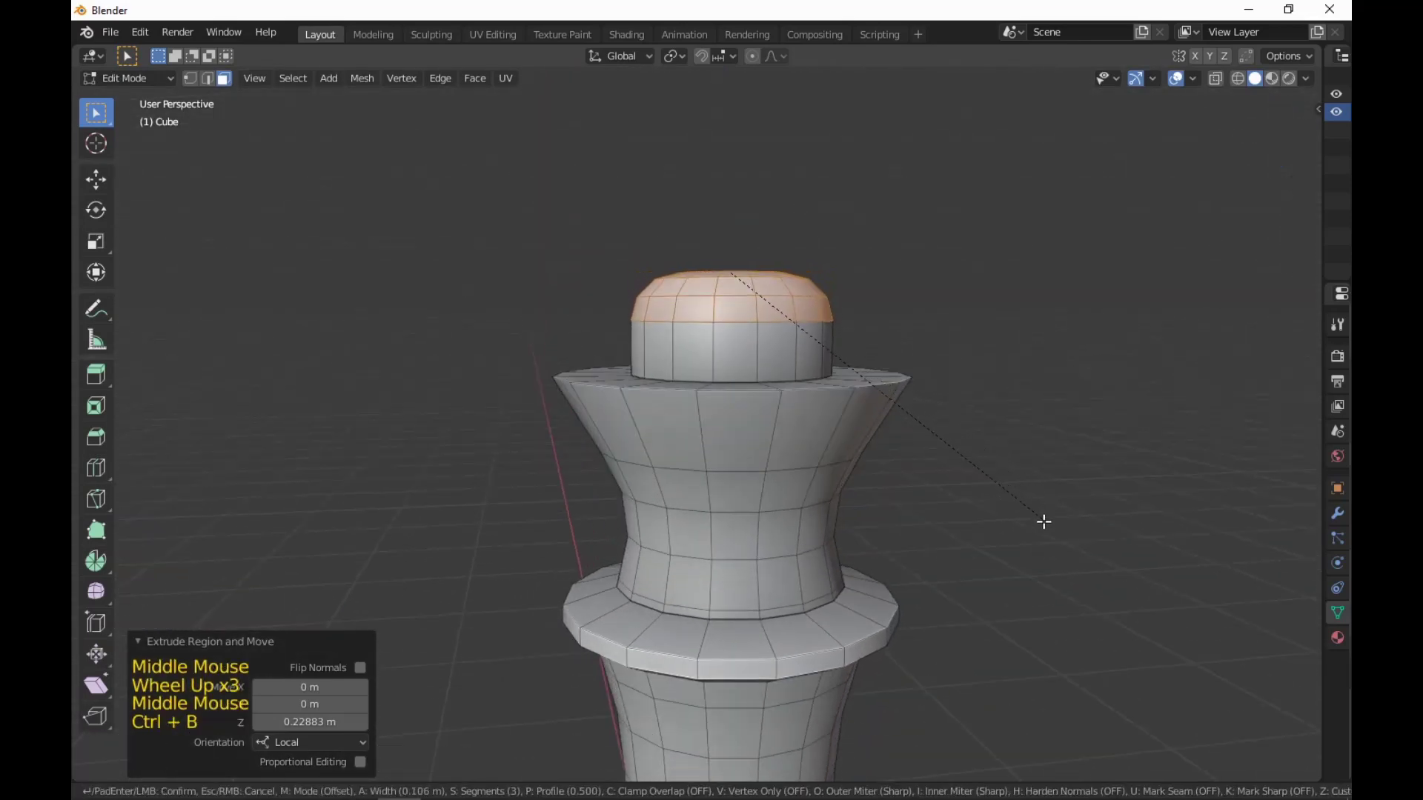
{"action": "left_click", "coordinate": [1073, 567]}
Select the whole domed piece and merge its vertices by distance, with the merge distance set to 0.0101 m.
{"action": "mouse_move", "coordinate": [1104, 492]}
{"action": "middle_mouse_down"}
{"action": "mouse_move", "coordinate": [1087, 593]}
{"action": "mouse_move", "coordinate": [1091, 400]}
{"action": "mouse_move", "coordinate": [1082, 508]}
{"action": "middle_mouse_up"}
{"action": "scroll", "coordinate": [1086, 593], "scroll_direction": "down", "scroll_amount": 2}
{"action": "scroll", "coordinate": [1082, 575], "scroll_direction": "up", "scroll_amount": 3}
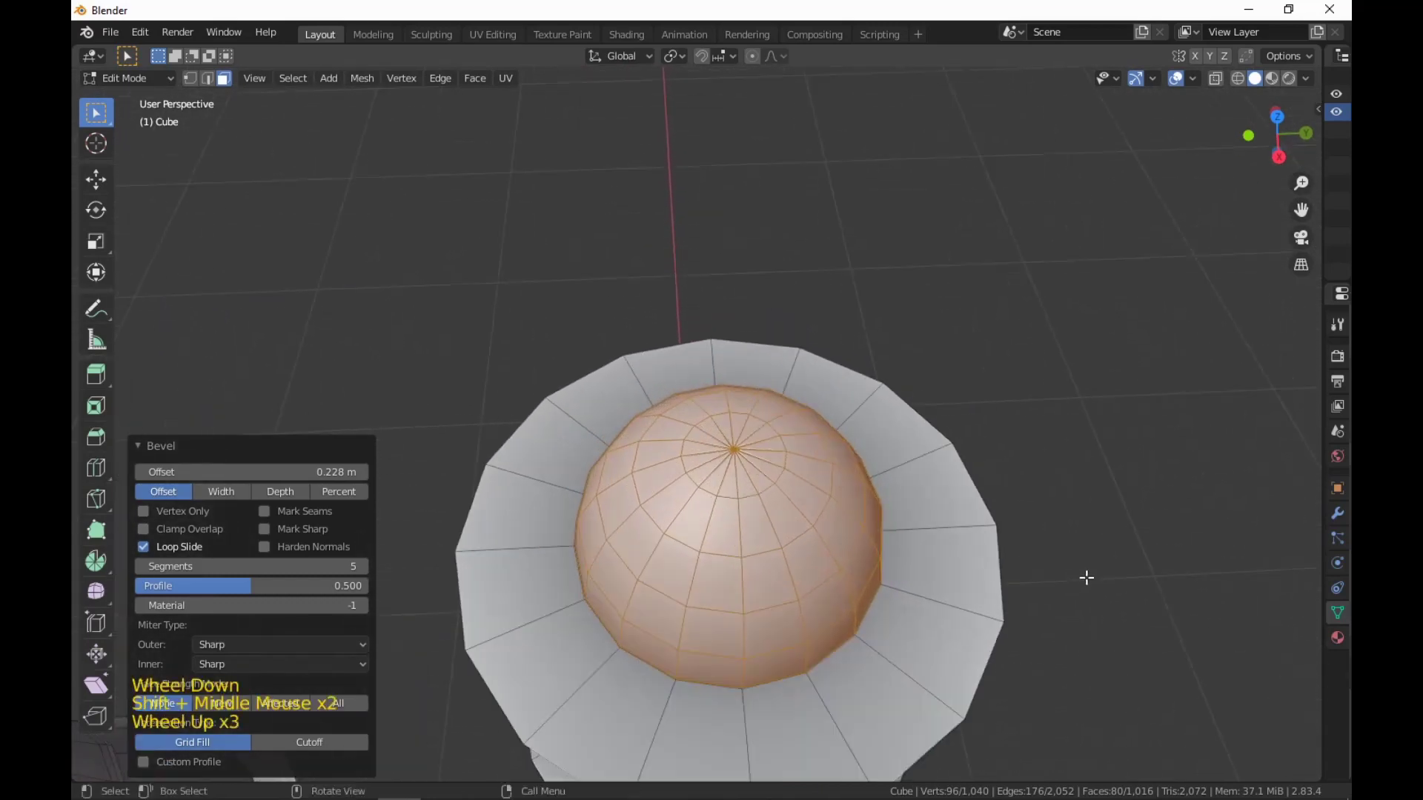
{"action": "middle_click_drag", "start_coordinate": [1082, 575], "coordinate": [1080, 543]}
{"action": "scroll", "coordinate": [1081, 489], "scroll_direction": "down", "scroll_amount": 4}
{"action": "scroll", "coordinate": [1067, 522], "scroll_direction": "down", "scroll_amount": 3}
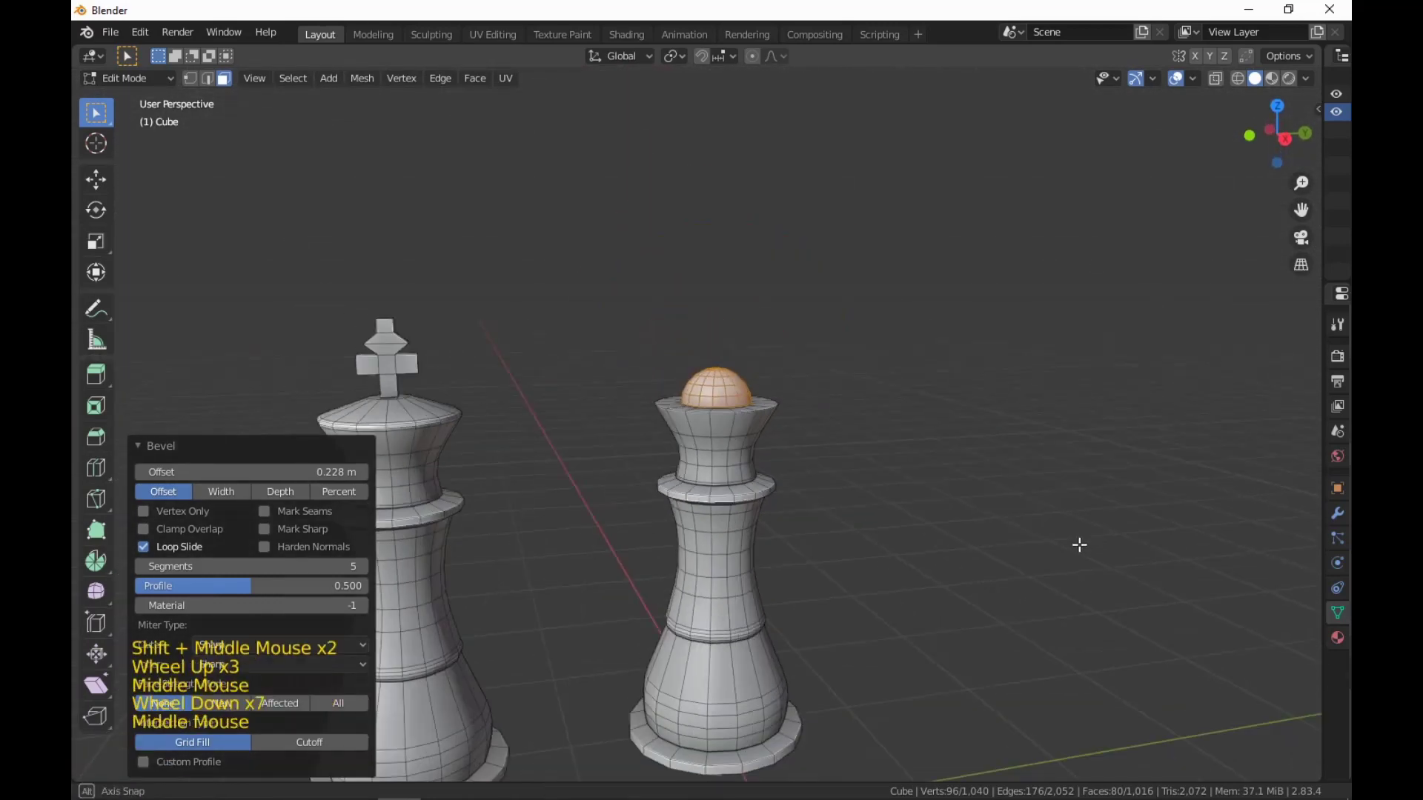
{"action": "key", "text": "l"}
{"action": "key", "text": "m"}
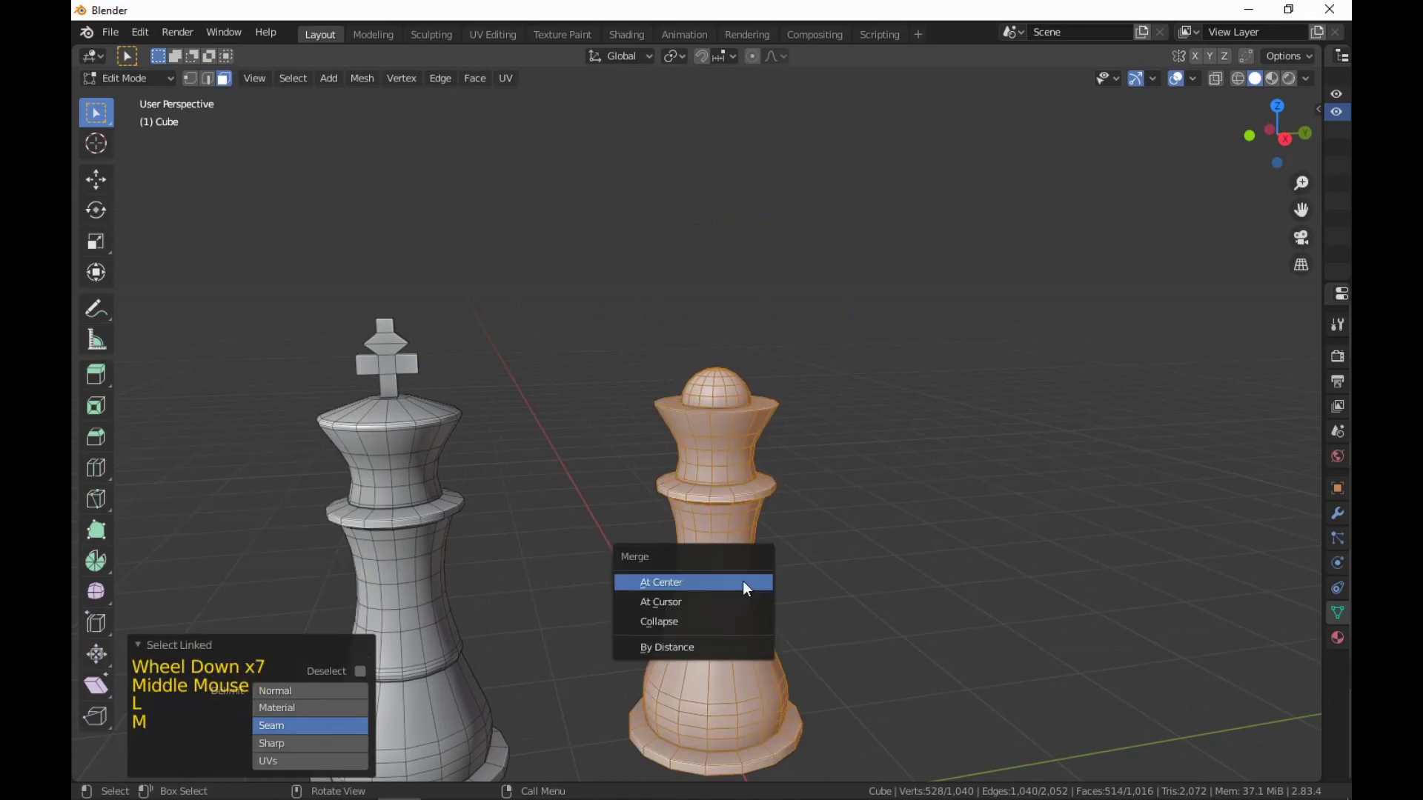
{"action": "left_click", "coordinate": [733, 658]}
{"action": "scroll", "coordinate": [938, 603], "scroll_direction": "up", "scroll_amount": 3}
{"action": "middle_click_drag", "start_coordinate": [937, 607], "coordinate": [445, 734]}
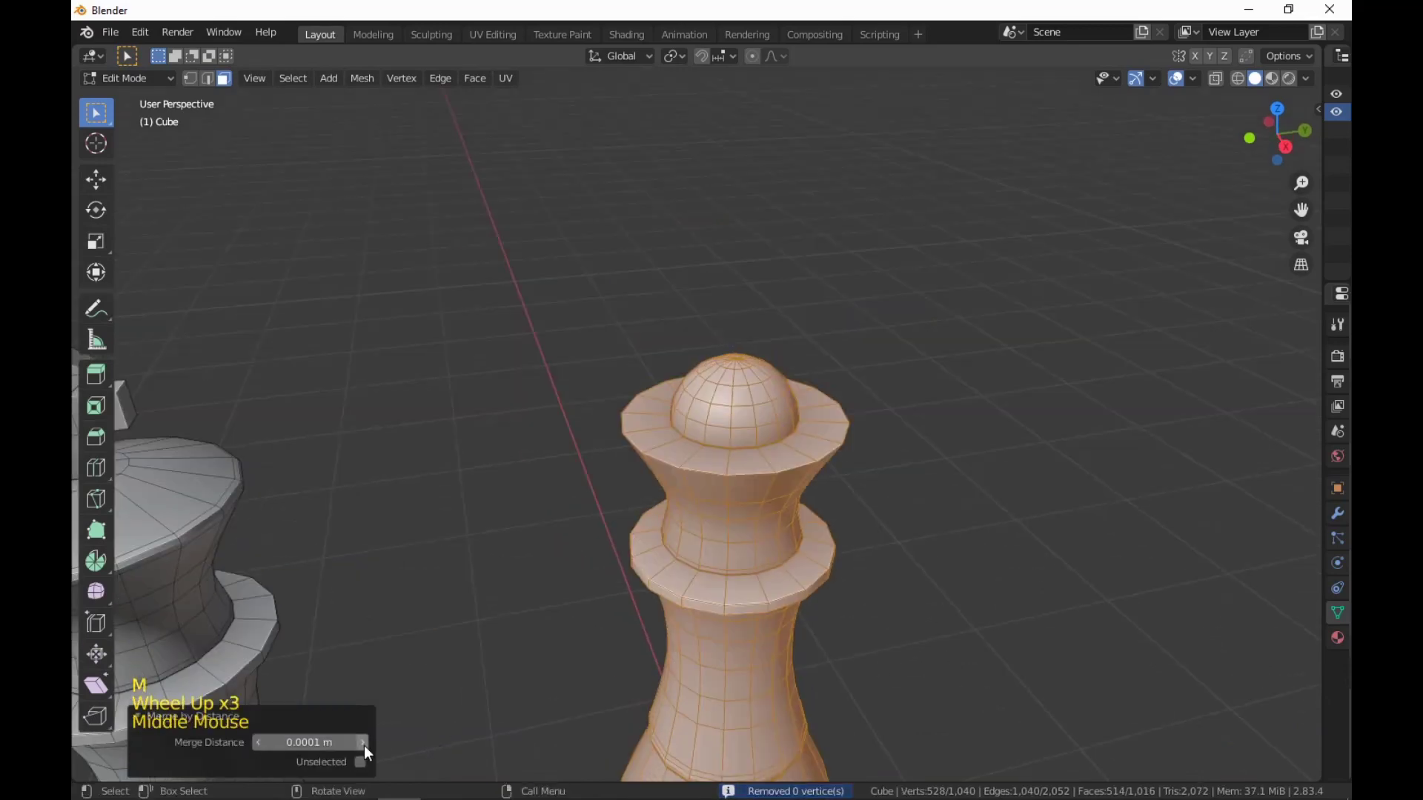
{"action": "left_click", "coordinate": [363, 746]}
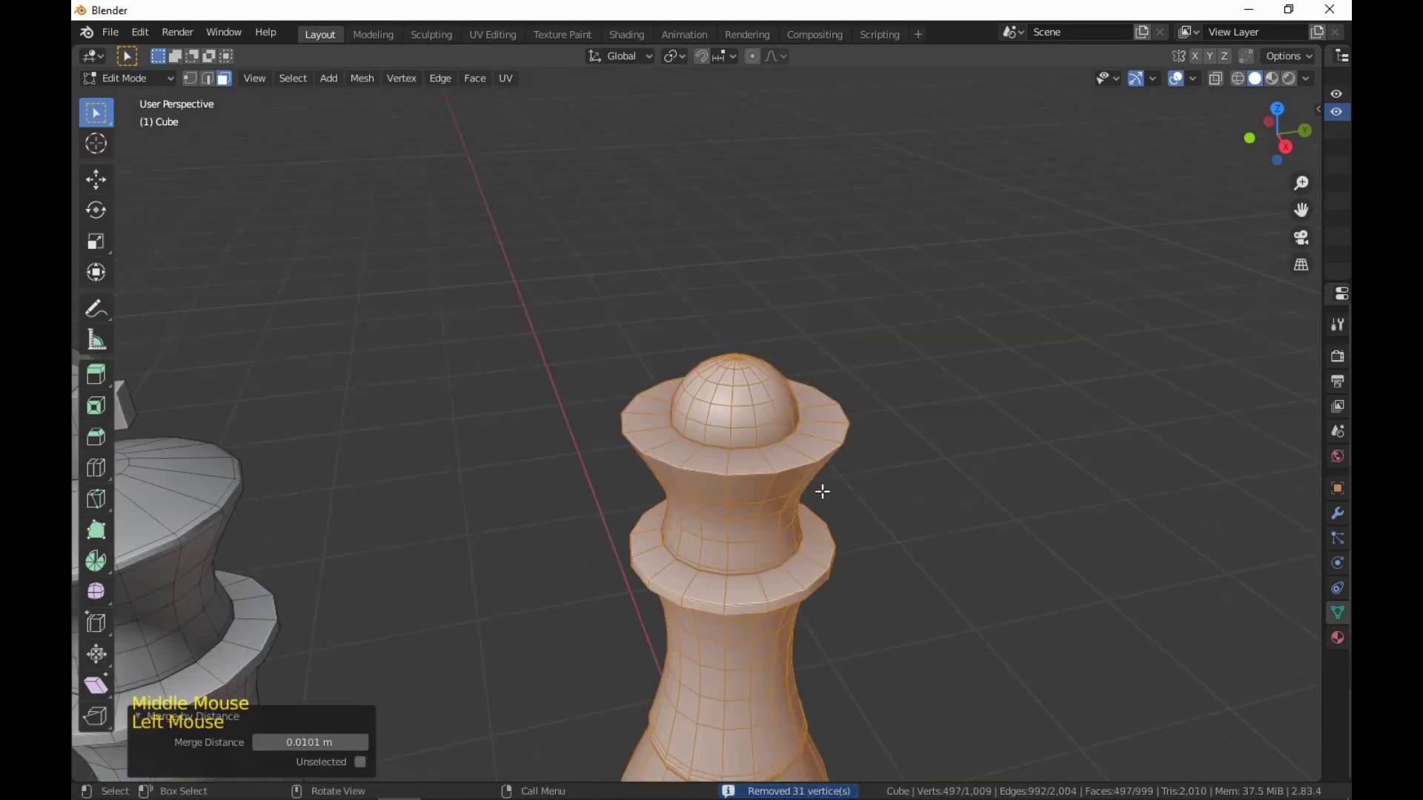
Examine the head and dome of the merged piece from several angles.
{"action": "scroll", "coordinate": [823, 492], "scroll_direction": "up", "scroll_amount": 7}
{"action": "scroll", "coordinate": [830, 494], "scroll_direction": "down", "scroll_amount": 5}
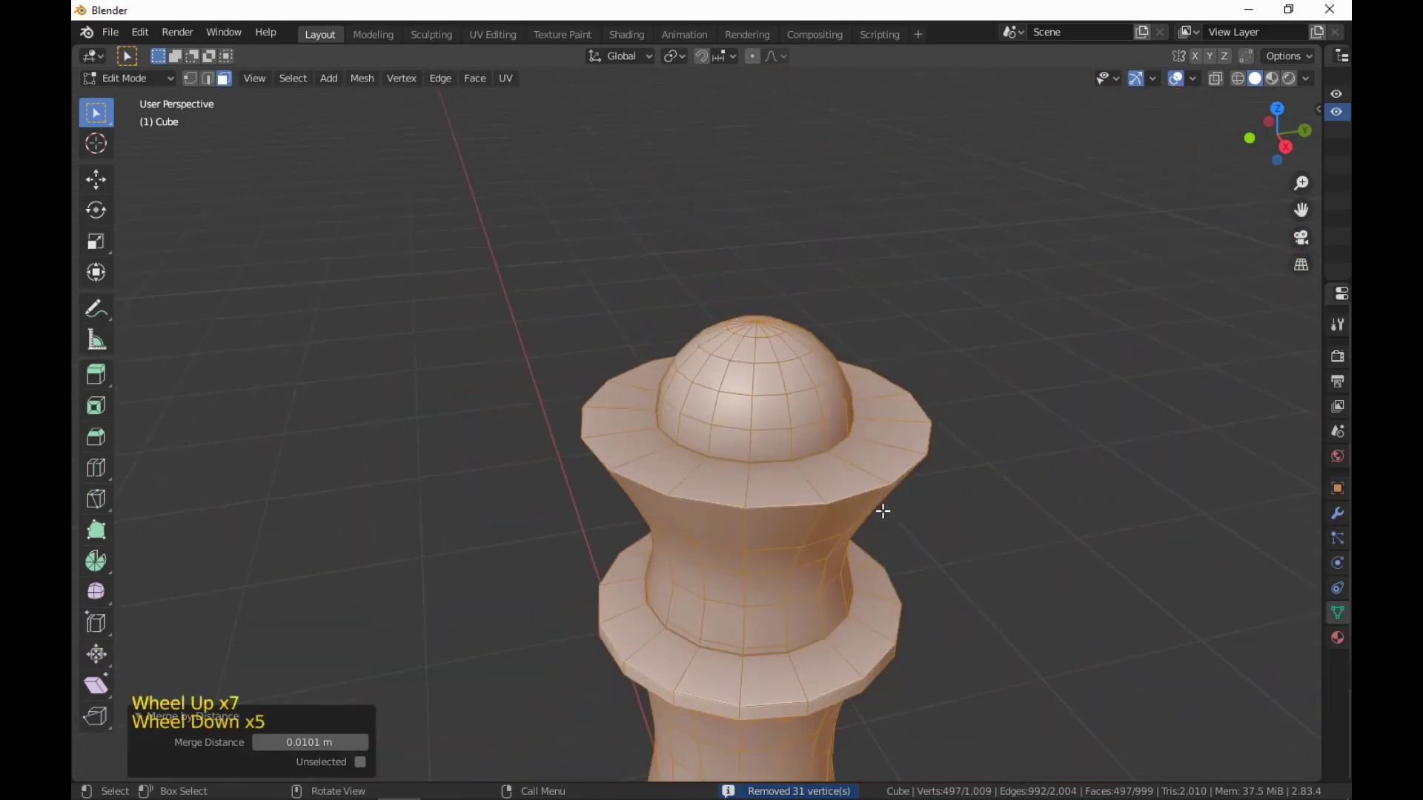
{"action": "middle_click_drag", "start_coordinate": [882, 511], "coordinate": [934, 416]}
{"action": "scroll", "coordinate": [949, 511], "scroll_direction": "down", "scroll_amount": 1}
{"action": "scroll", "coordinate": [949, 511], "scroll_direction": "up", "scroll_amount": 1}
{"action": "scroll", "coordinate": [933, 415], "scroll_direction": "down", "scroll_amount": 1, "text": "shift"}
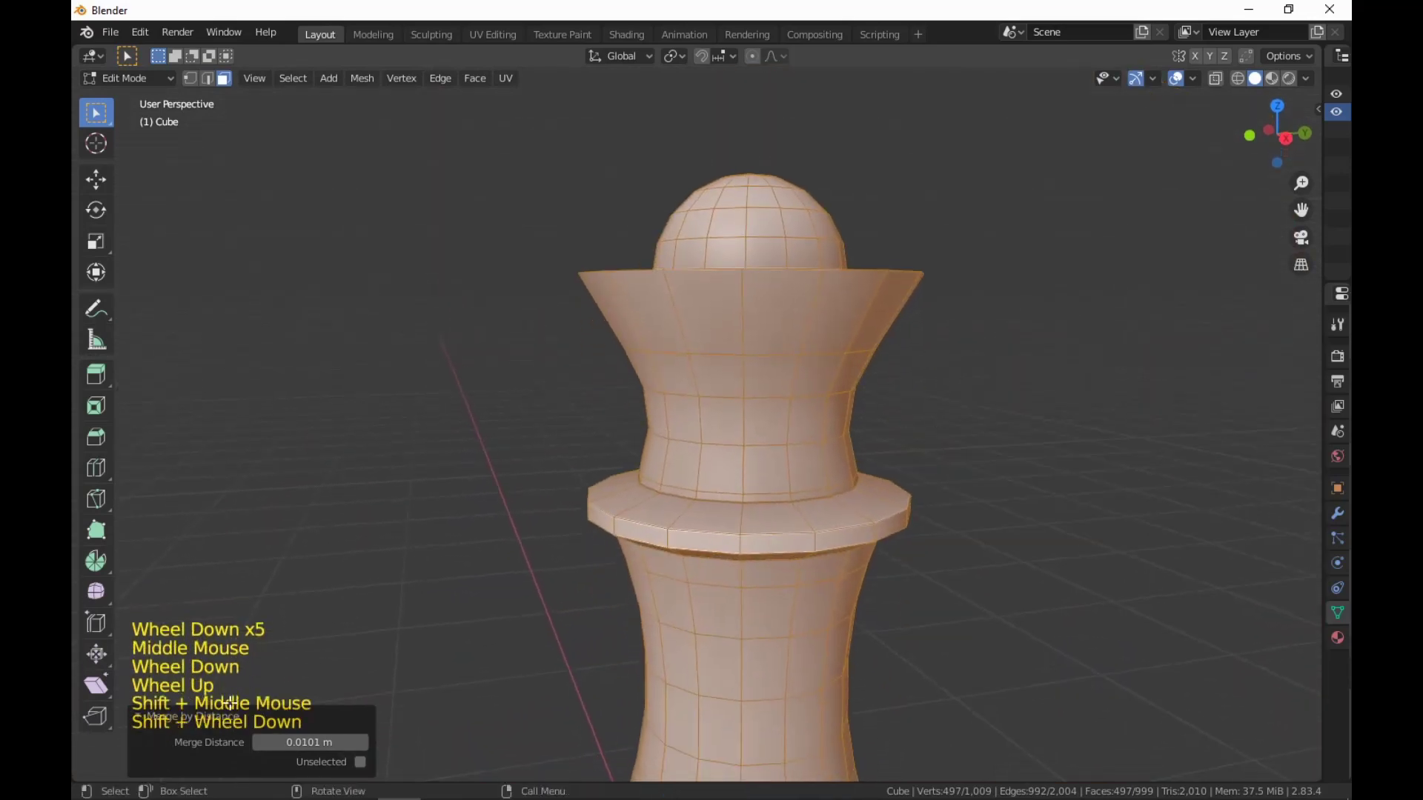
{"action": "left_click", "coordinate": [230, 705]}
{"action": "mouse_move", "coordinate": [852, 596]}
{"action": "middle_mouse_down", "text": "shift"}
{"action": "mouse_move", "coordinate": [803, 498]}
{"action": "mouse_move", "coordinate": [829, 575]}
{"action": "mouse_move", "coordinate": [794, 513]}
{"action": "mouse_move", "coordinate": [835, 603]}
{"action": "mouse_move", "coordinate": [878, 566]}
{"action": "mouse_move", "coordinate": [875, 593]}
{"action": "middle_mouse_up", "text": "shift"}
{"action": "scroll", "coordinate": [820, 528], "scroll_direction": "down", "scroll_amount": 4}
{"action": "scroll", "coordinate": [821, 528], "scroll_direction": "down", "scroll_amount": 1}
{"action": "scroll", "coordinate": [822, 580], "scroll_direction": "up", "scroll_amount": 1}
{"action": "scroll", "coordinate": [835, 603], "scroll_direction": "up", "scroll_amount": 4}
{"action": "scroll", "coordinate": [875, 593], "scroll_direction": "up", "scroll_amount": 1}
Try a vertex bevel on the pole vertex at the top of the dome and undo it.
{"action": "key", "text": "1"}
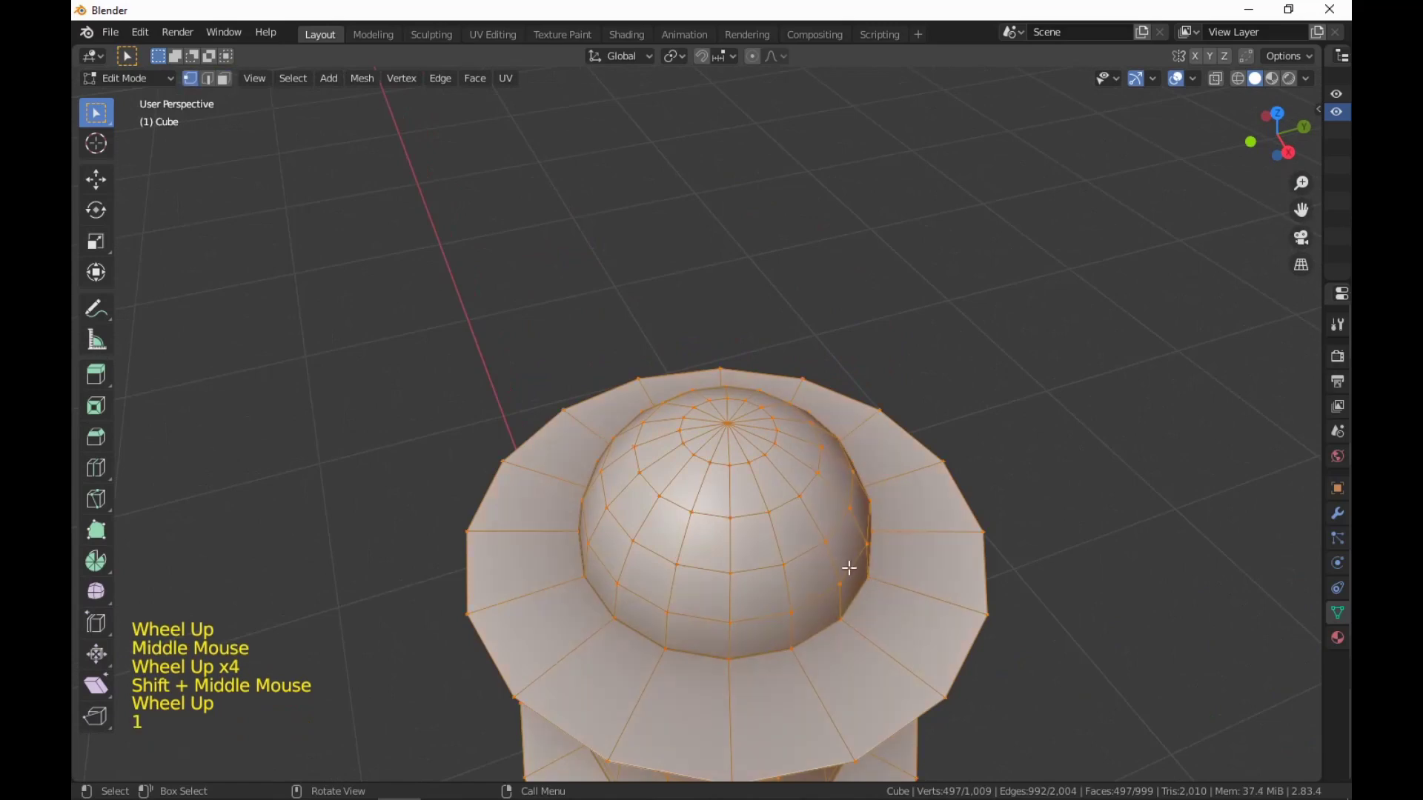
{"action": "left_click", "coordinate": [729, 432]}
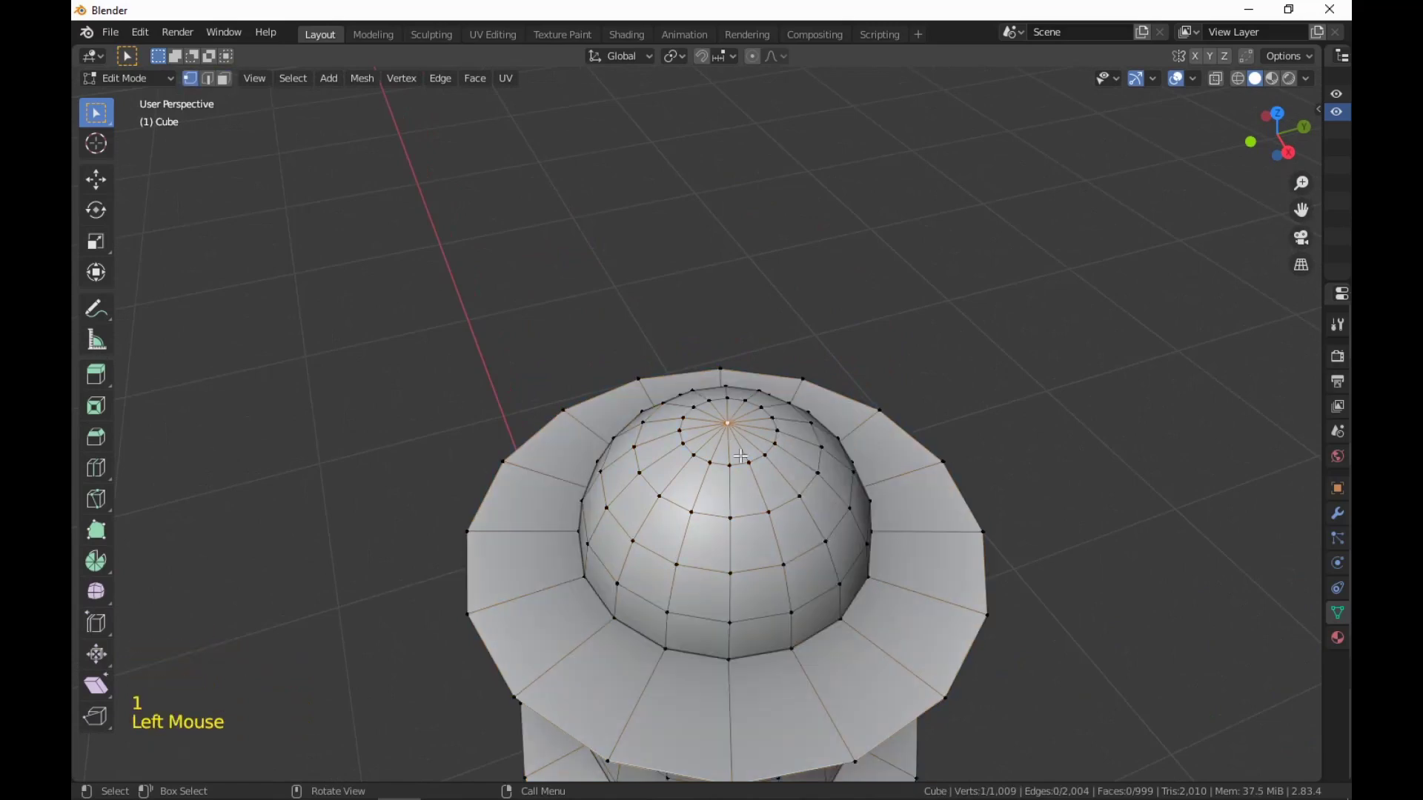
{"action": "key", "text": "shift+ctrl+b"}
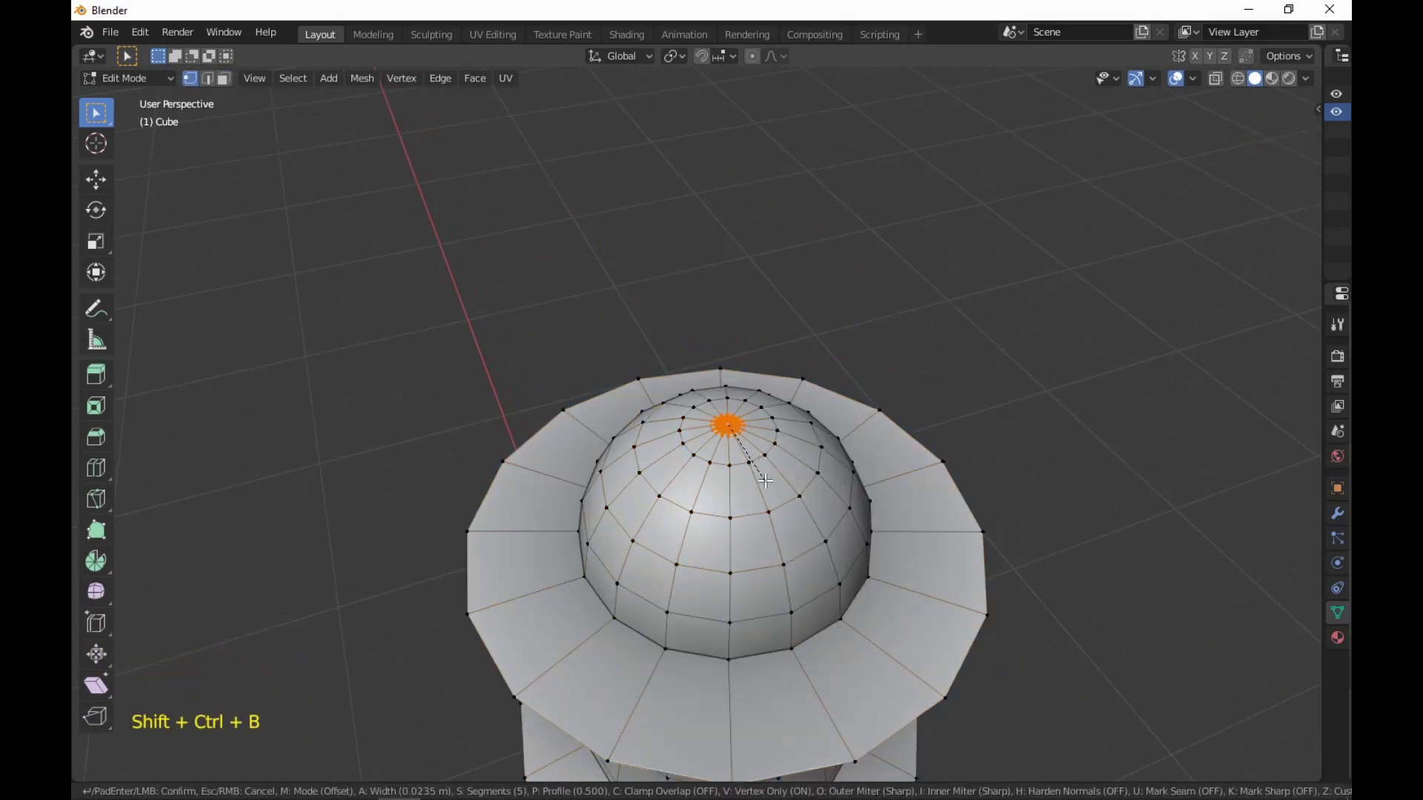
{"action": "scroll", "coordinate": [768, 487], "scroll_direction": "up", "scroll_amount": 4}
{"action": "middle_click_drag", "start_coordinate": [768, 486], "coordinate": [894, 525]}
{"action": "key", "text": "ctrl+z"}
Try to add a centred loop cut through the triangle fan at the top of the dome.
{"action": "scroll", "coordinate": [899, 549], "scroll_direction": "down", "scroll_amount": 4}
{"action": "scroll", "coordinate": [921, 512], "scroll_direction": "up", "scroll_amount": 2}
{"action": "scroll", "coordinate": [894, 525], "scroll_direction": "up", "scroll_amount": 1}
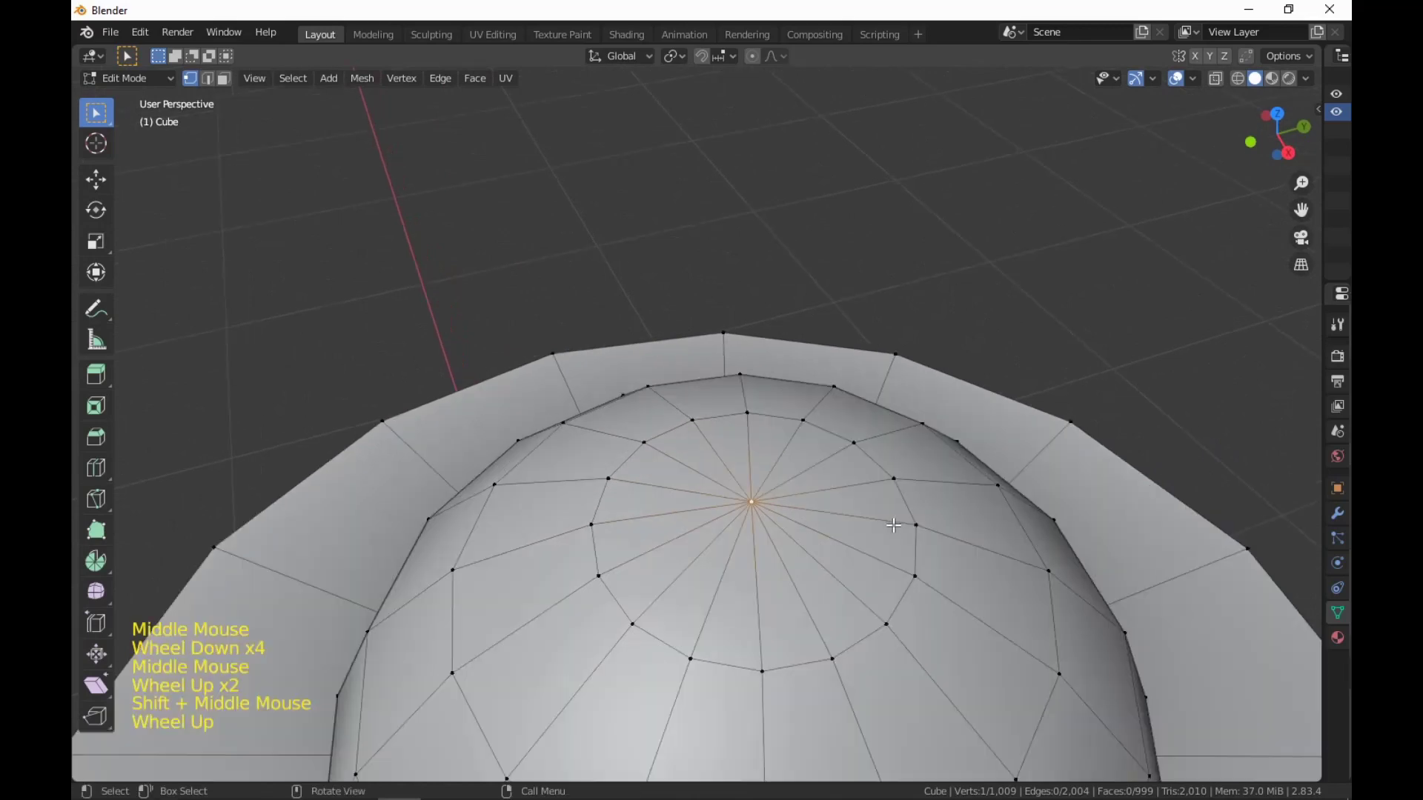
{"action": "key", "text": "ctrl+r"}
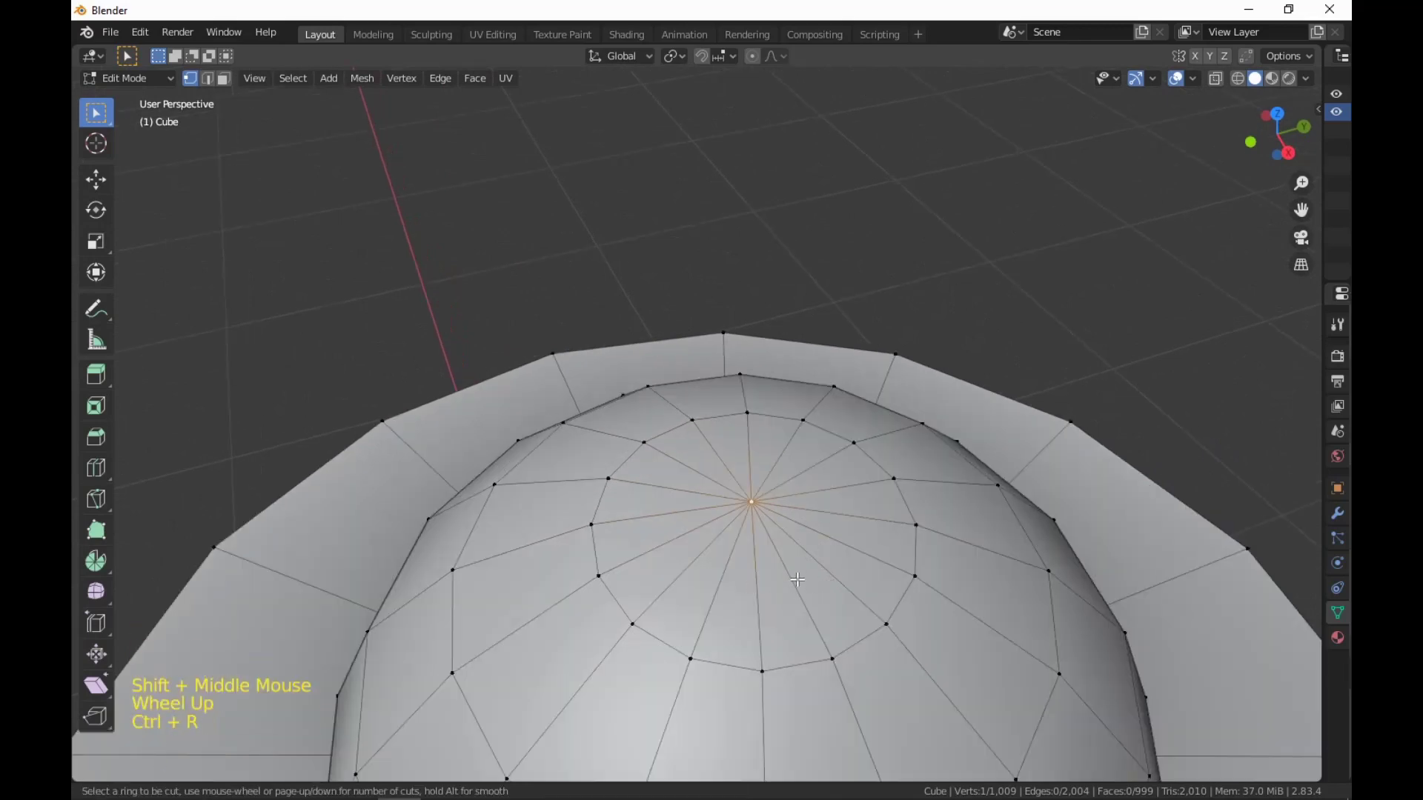
{"action": "left_click", "coordinate": [797, 580]}
{"action": "right_click", "coordinate": [797, 579]}
Select the full fan of triangular faces around the pole at the top of the dome.
{"action": "scroll", "coordinate": [1040, 514], "scroll_direction": "down", "scroll_amount": 2}
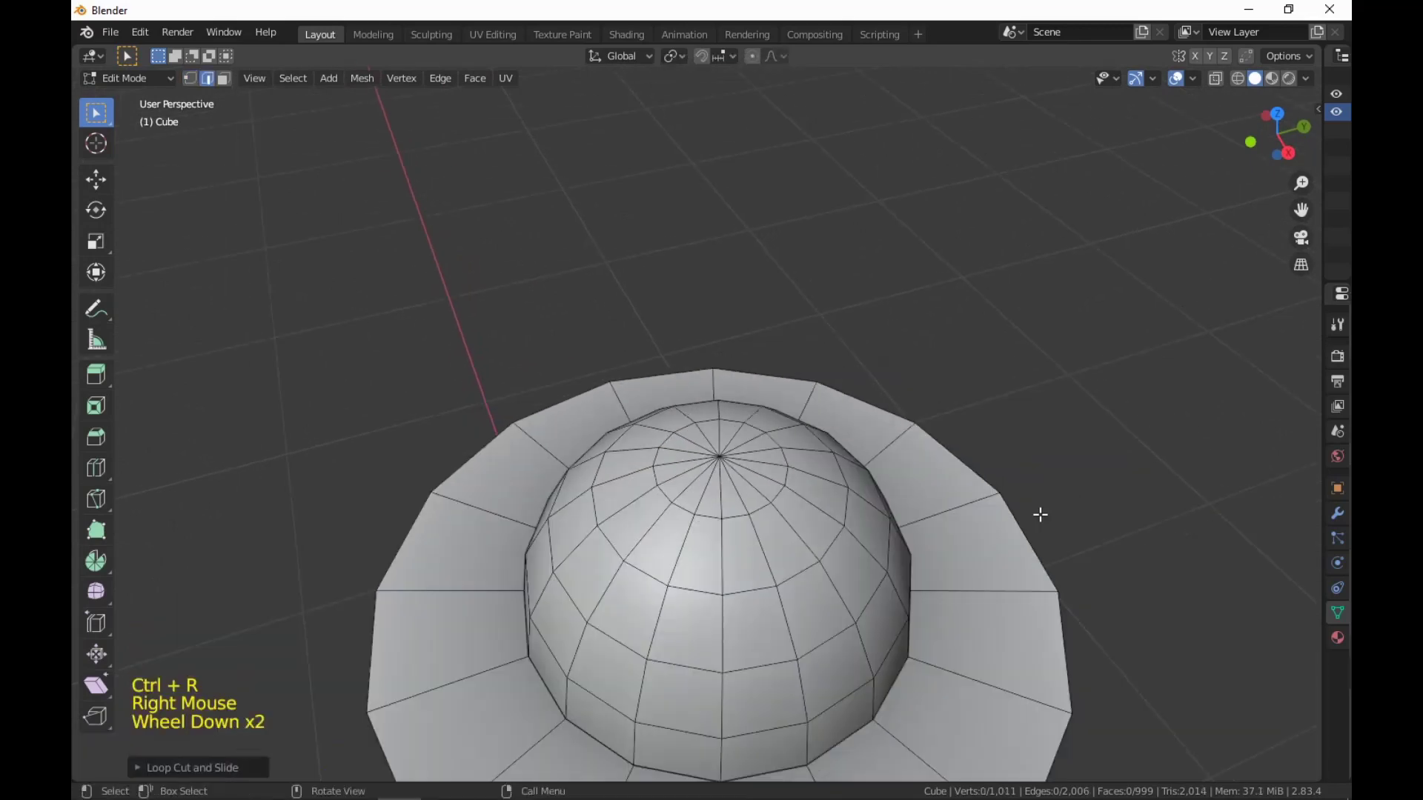
{"action": "scroll", "coordinate": [1040, 514], "scroll_direction": "down", "scroll_amount": 2}
{"action": "middle_click_drag", "start_coordinate": [1040, 515], "coordinate": [1002, 508]}
{"action": "scroll", "coordinate": [1039, 467], "scroll_direction": "up", "scroll_amount": 2}
{"action": "key", "text": "3"}
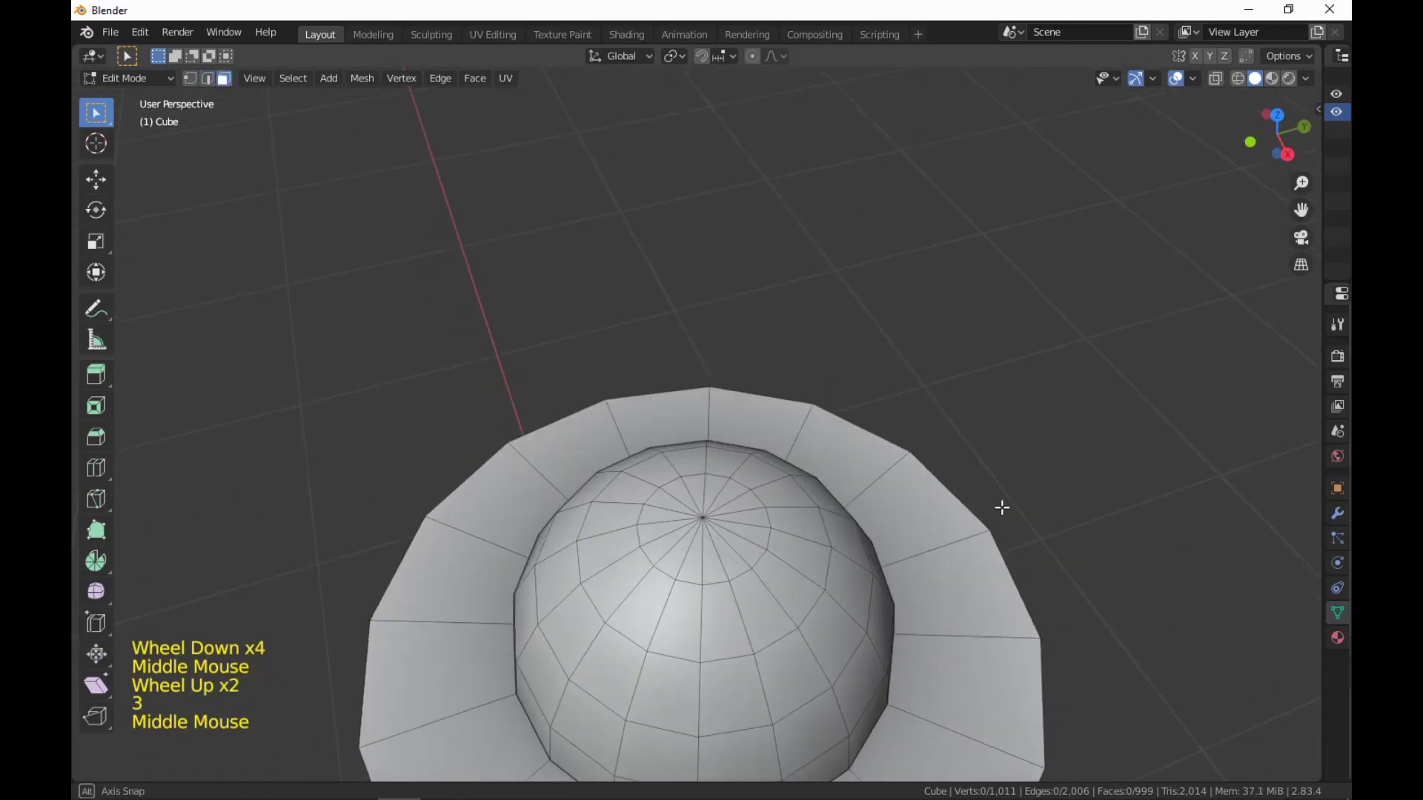
{"action": "scroll", "coordinate": [1001, 508], "scroll_direction": "up", "scroll_amount": 1}
{"action": "middle_click_drag", "start_coordinate": [815, 572], "coordinate": [754, 539], "text": "shift"}
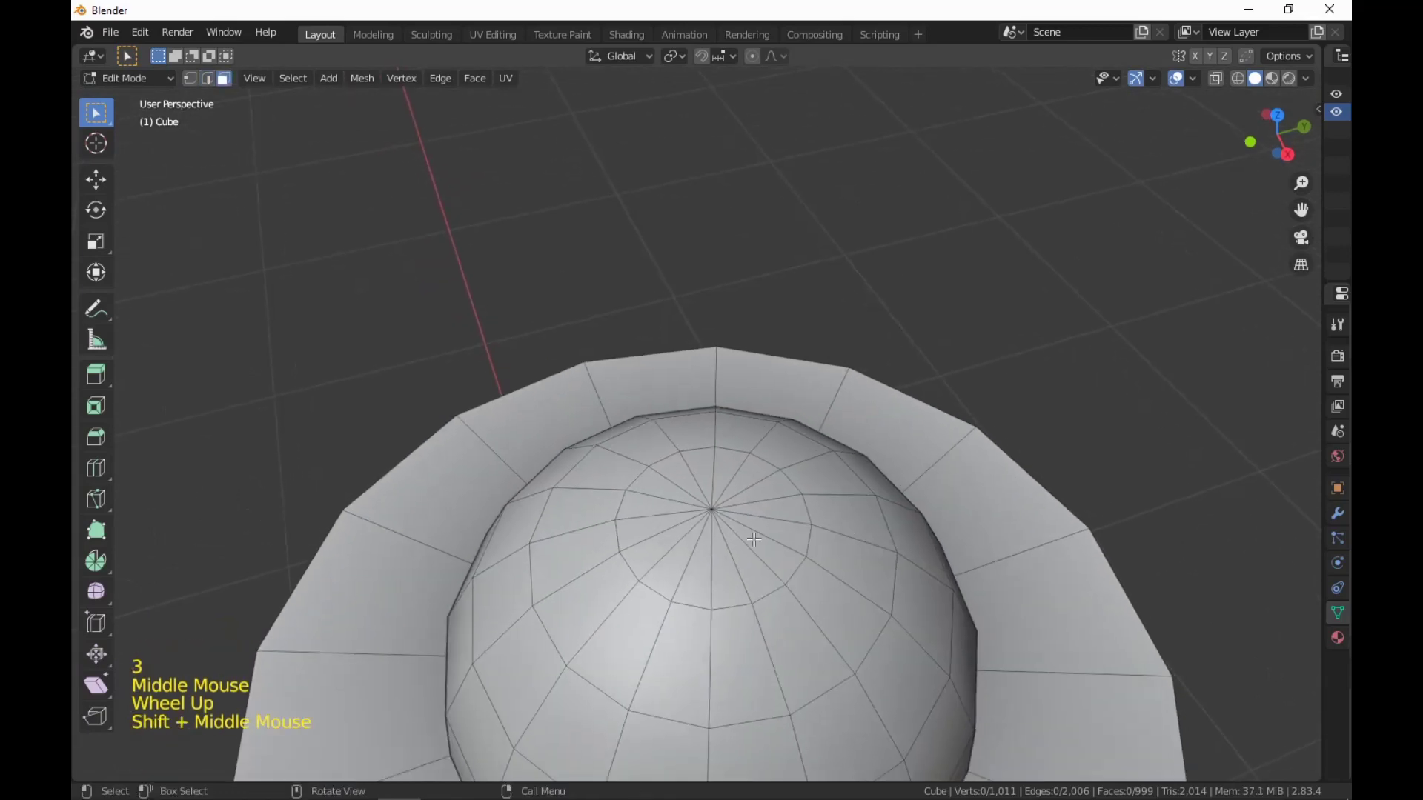
{"action": "key", "text": "c"}
{"action": "right_click", "coordinate": [716, 515]}
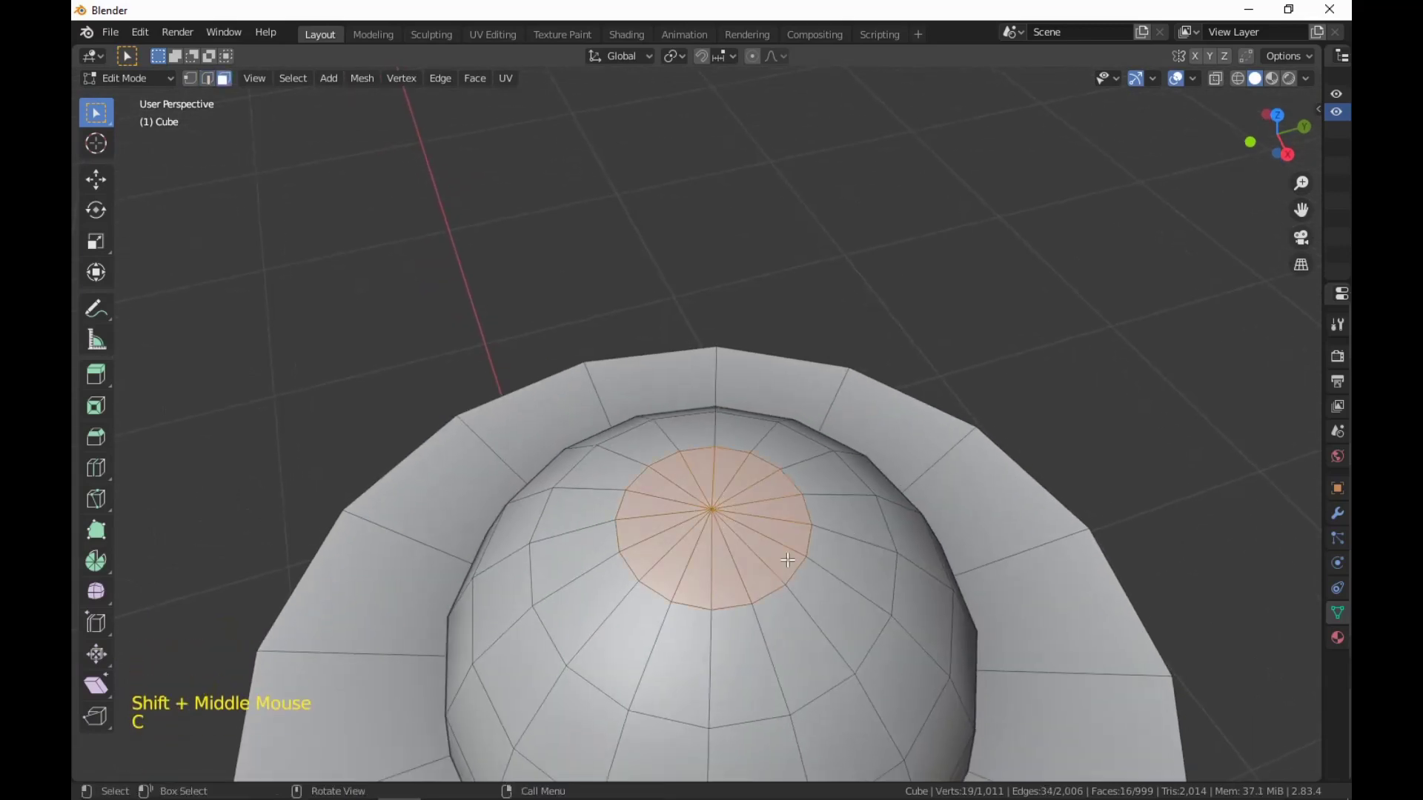
Try insetting the selected pole faces by about 0.049 m and undo the inset.
{"action": "key", "text": "i"}
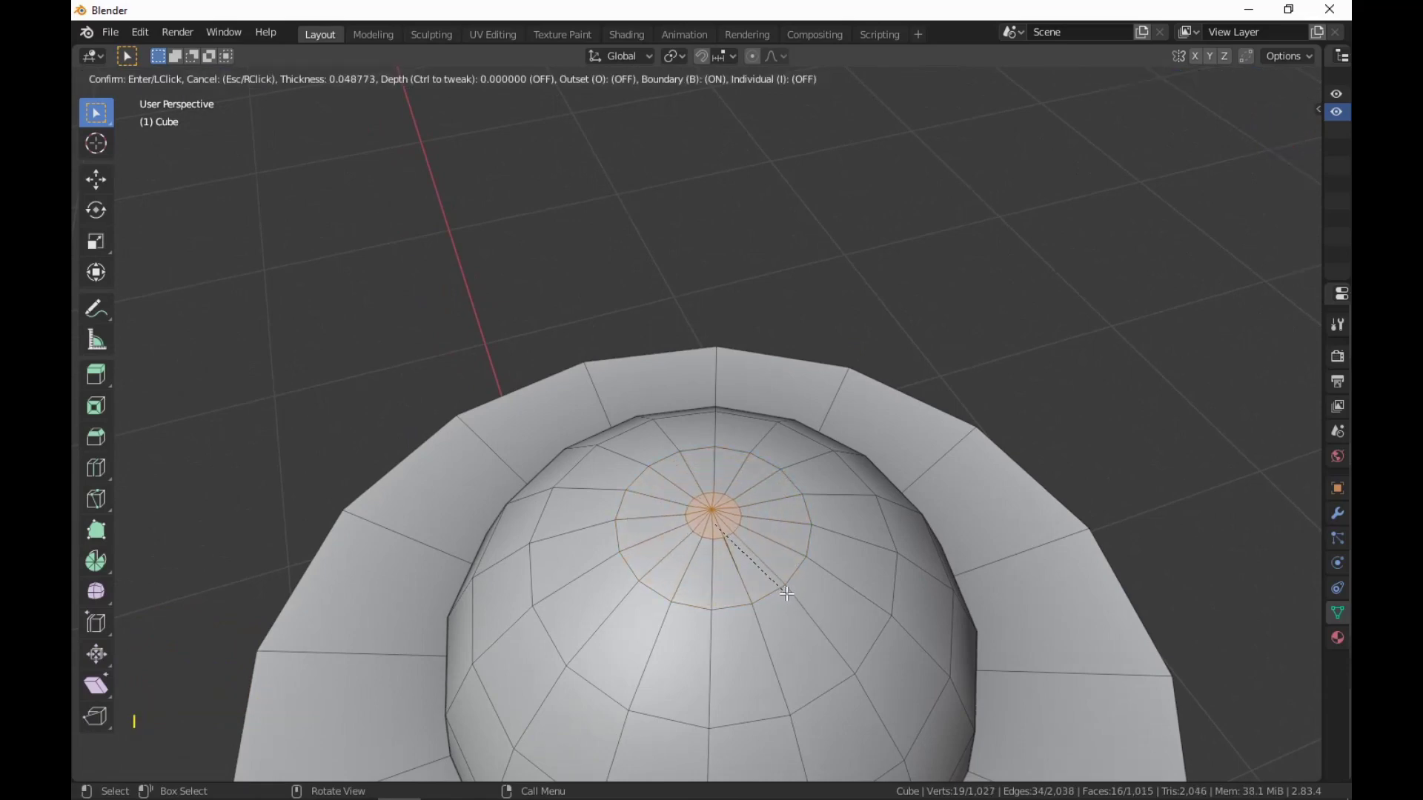
{"action": "left_click", "coordinate": [784, 592]}
{"action": "scroll", "coordinate": [784, 592], "scroll_direction": "down", "scroll_amount": 1}
{"action": "middle_click_drag", "start_coordinate": [808, 601], "coordinate": [852, 652]}
{"action": "scroll", "coordinate": [875, 546], "scroll_direction": "up", "scroll_amount": 2}
{"action": "middle_click_drag", "start_coordinate": [852, 533], "coordinate": [891, 496], "text": "shift"}
{"action": "scroll", "coordinate": [883, 481], "scroll_direction": "up", "scroll_amount": 1}
{"action": "scroll", "coordinate": [883, 481], "scroll_direction": "down", "scroll_amount": 1}
{"action": "scroll", "coordinate": [892, 496], "scroll_direction": "down", "scroll_amount": 1}
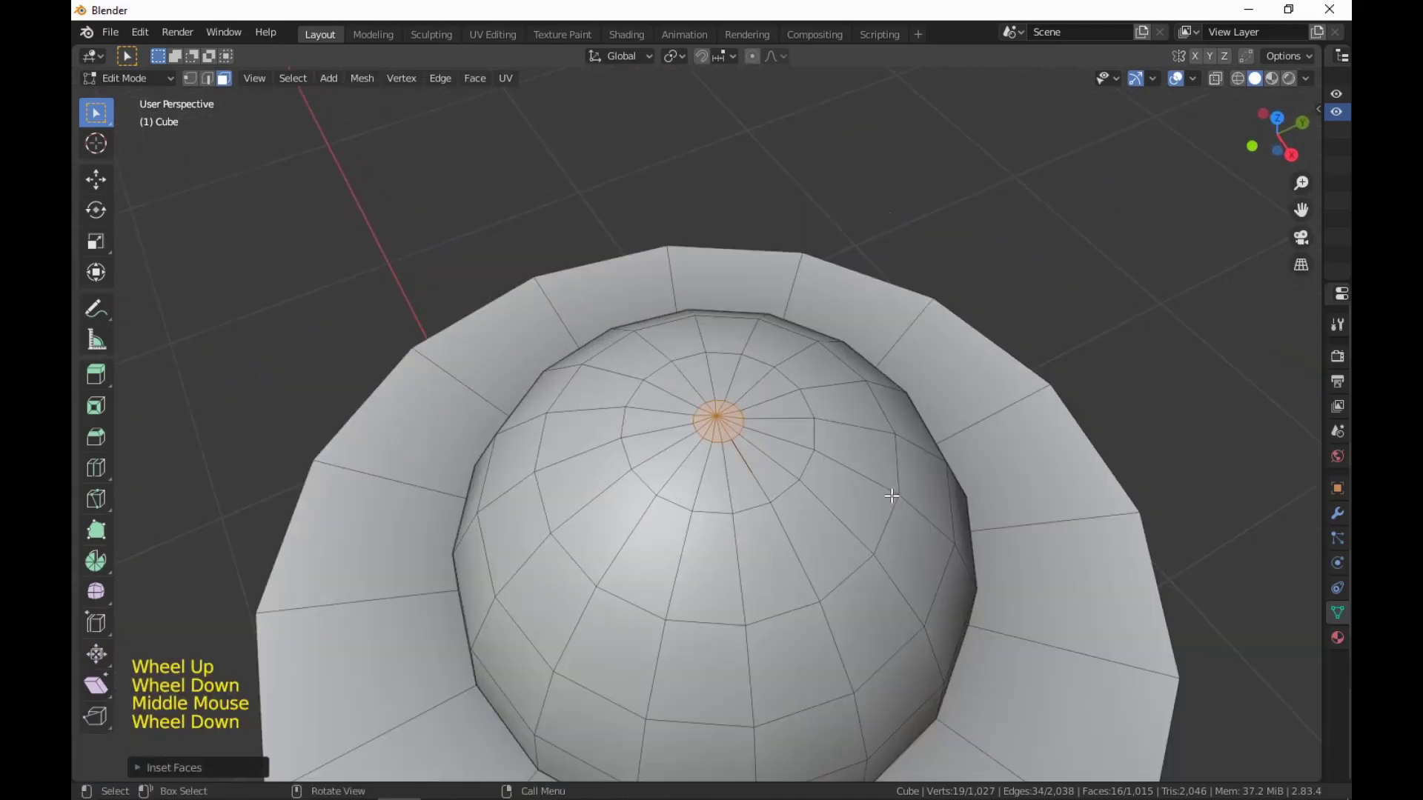
{"action": "scroll", "coordinate": [891, 495], "scroll_direction": "up", "scroll_amount": 2}
{"action": "scroll", "coordinate": [891, 496], "scroll_direction": "down", "scroll_amount": 1}
{"action": "key", "text": "ctrl+z"}
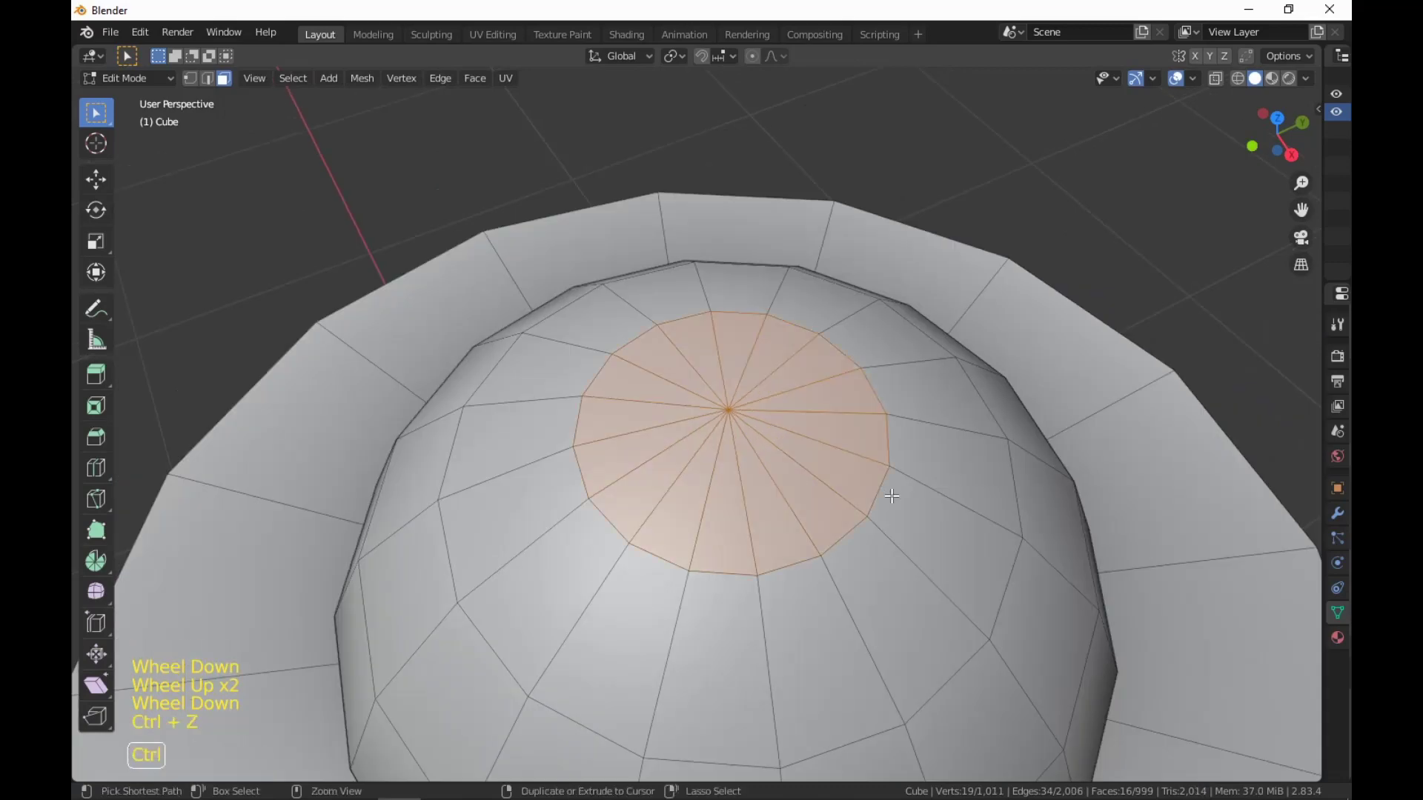
Inset the selected faces at the dome's pole by about 0.03 m to form a smaller circle.
{"action": "scroll", "coordinate": [892, 496], "scroll_direction": "down", "scroll_amount": 4}
{"action": "middle_click_drag", "start_coordinate": [891, 496], "coordinate": [898, 466]}
{"action": "scroll", "coordinate": [972, 508], "scroll_direction": "up", "scroll_amount": 1}
{"action": "scroll", "coordinate": [855, 480], "scroll_direction": "up", "scroll_amount": 6}
{"action": "scroll", "coordinate": [887, 117], "scroll_direction": "down", "scroll_amount": 5}
{"action": "scroll", "coordinate": [897, 415], "scroll_direction": "up", "scroll_amount": 1, "text": "shift"}
{"action": "scroll", "coordinate": [898, 465], "scroll_direction": "up", "scroll_amount": 4}
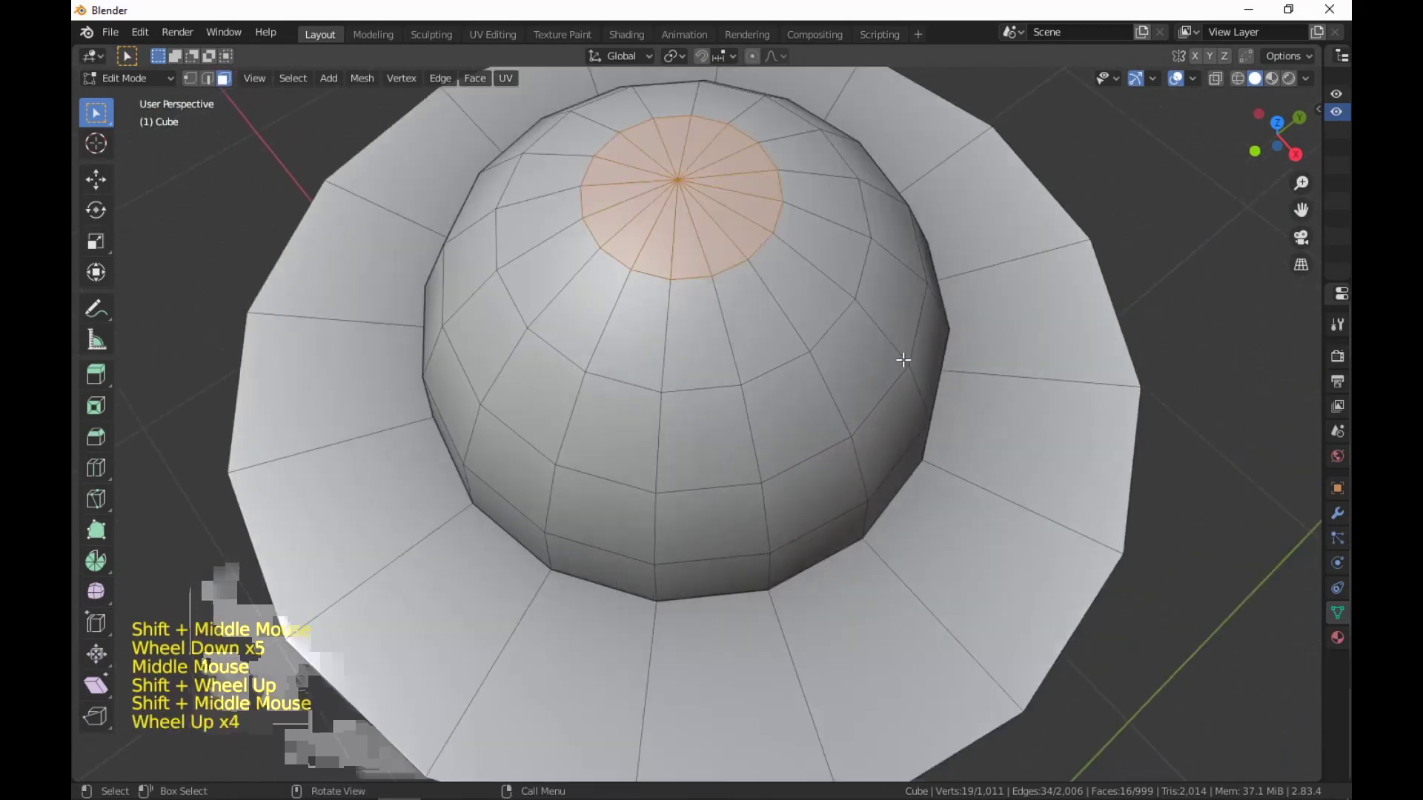
{"action": "middle_click_drag", "start_coordinate": [905, 358], "coordinate": [921, 466], "text": "shift"}
{"action": "key", "text": "i"}
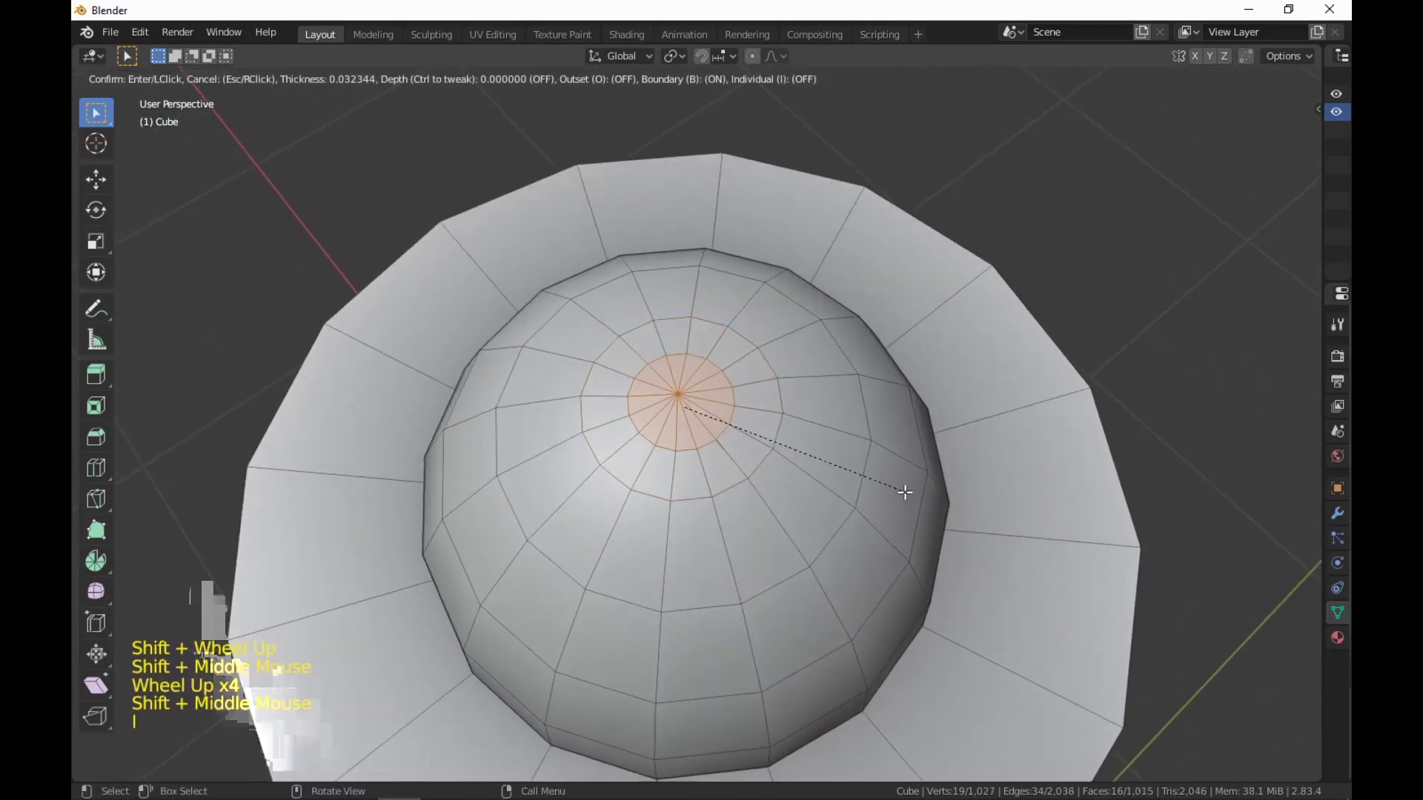
{"action": "left_click", "coordinate": [889, 489]}
Extrude the inset circle of faces upward into a short cylindrical stub on top of the dome.
{"action": "middle_click_drag", "start_coordinate": [889, 492], "coordinate": [864, 368]}
{"action": "key", "text": "e"}
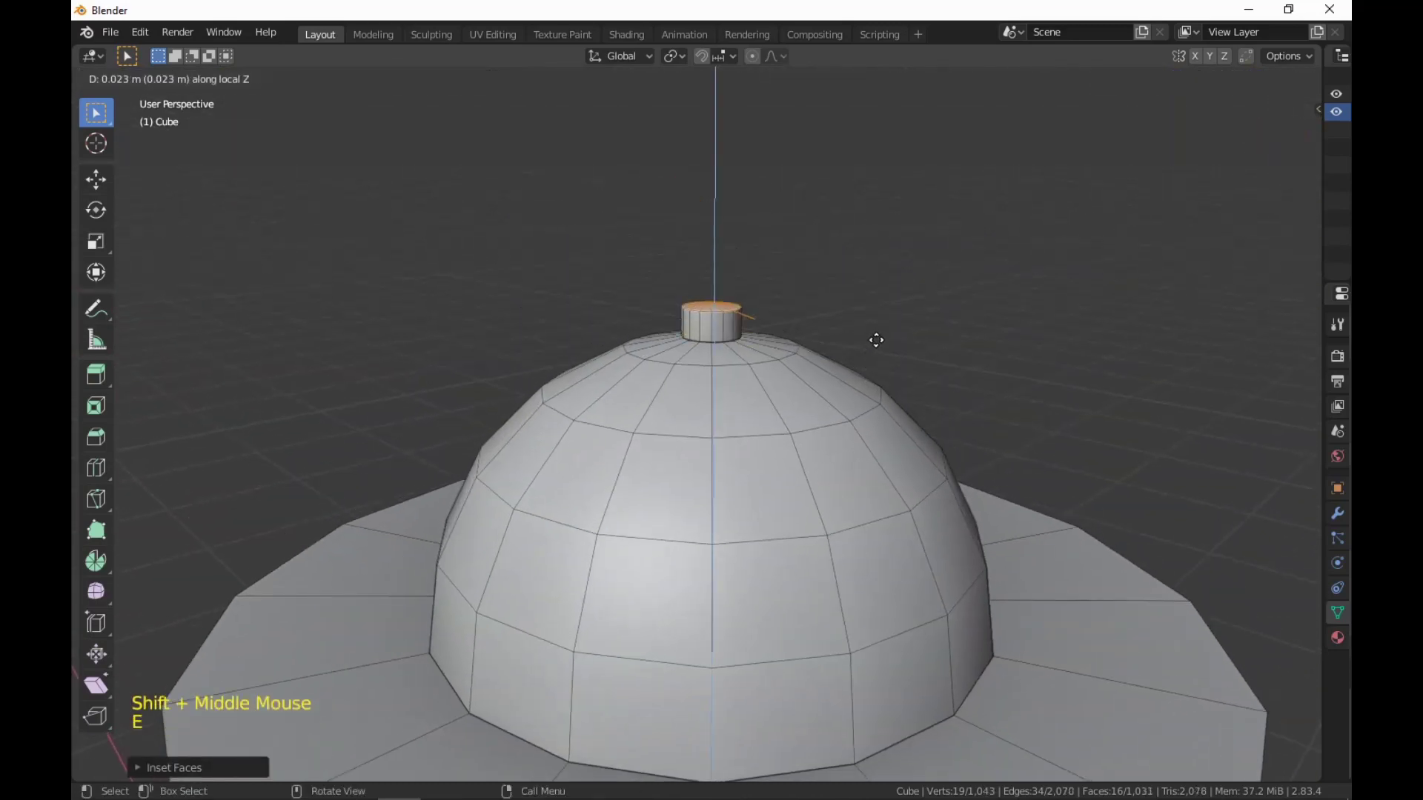
{"action": "left_click", "coordinate": [876, 326]}
Delete the stray vertex that sticks out sideways beside the stub's top rim.
{"action": "key", "text": "1"}
{"action": "middle_click_drag", "start_coordinate": [877, 324], "coordinate": [878, 327]}
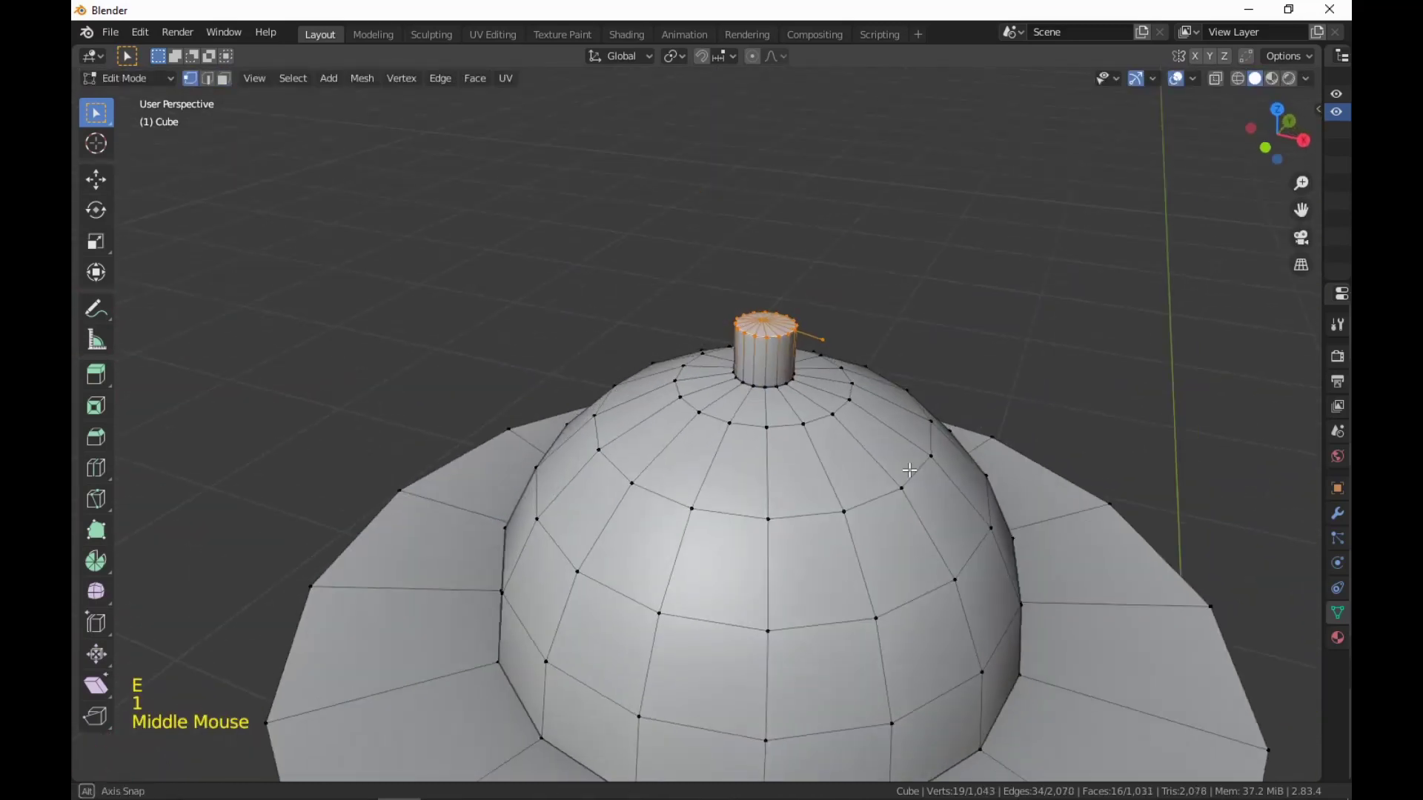
{"action": "scroll", "coordinate": [959, 363], "scroll_direction": "up", "scroll_amount": 2}
{"action": "middle_click_drag", "start_coordinate": [958, 362], "coordinate": [906, 453], "text": "shift"}
{"action": "scroll", "coordinate": [905, 454], "scroll_direction": "up", "scroll_amount": 1}
{"action": "left_click", "coordinate": [920, 400]}
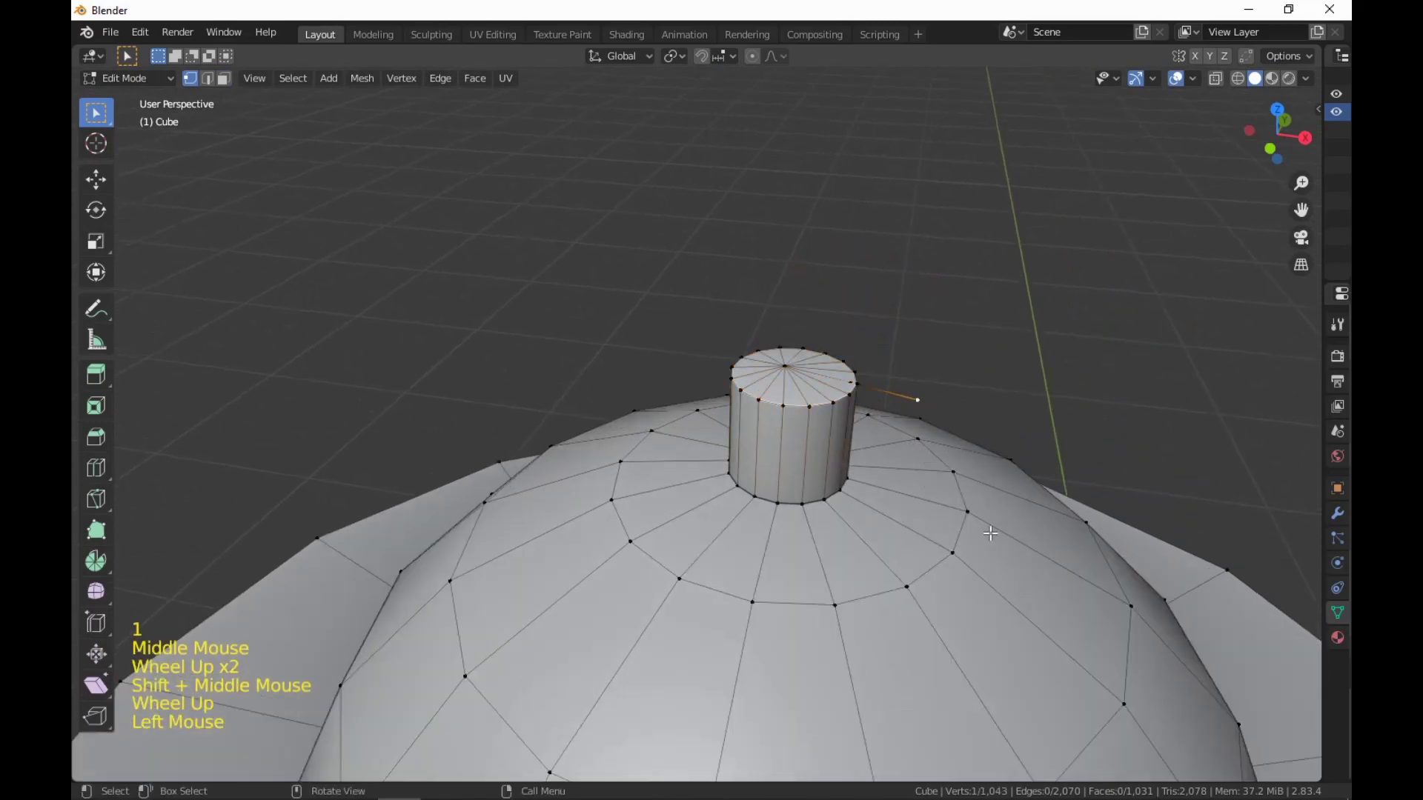
{"action": "right_click", "coordinate": [922, 397]}
{"action": "left_click", "coordinate": [945, 778]}
{"action": "middle_click_drag", "start_coordinate": [963, 748], "coordinate": [993, 721]}
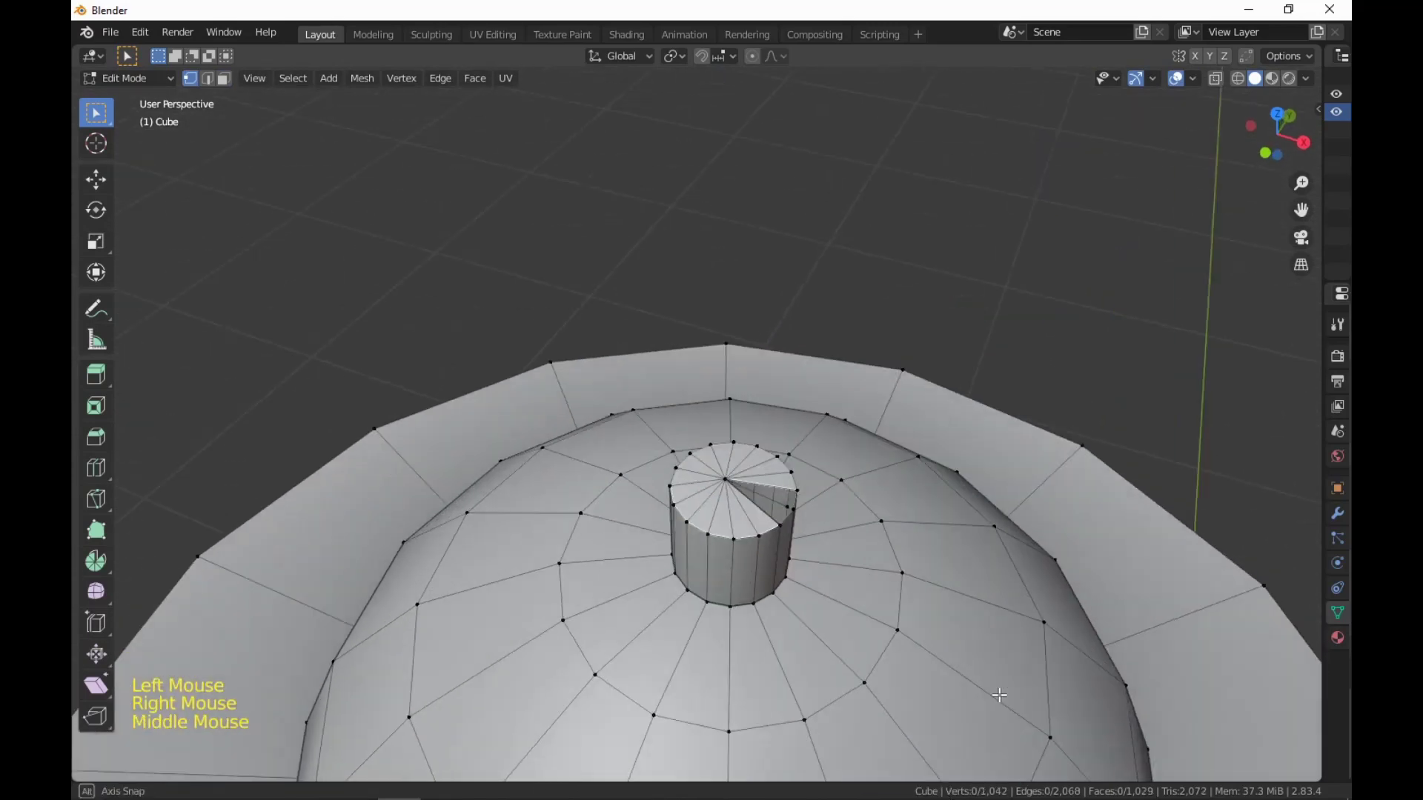
Undo and repeat the stray vertex deletion, and delete the leftover vertex at the opening in the stub's top.
{"action": "scroll", "coordinate": [978, 696], "scroll_direction": "up", "scroll_amount": 1}
{"action": "middle_click_drag", "start_coordinate": [962, 673], "coordinate": [948, 604]}
{"action": "key", "text": "ctrl"}
{"action": "key", "text": "ctrl+z"}
{"action": "scroll", "coordinate": [1011, 631], "scroll_direction": "up", "scroll_amount": 2}
{"action": "scroll", "coordinate": [1002, 629], "scroll_direction": "down", "scroll_amount": 1}
{"action": "right_click", "coordinate": [944, 599]}
{"action": "left_click", "coordinate": [944, 599]}
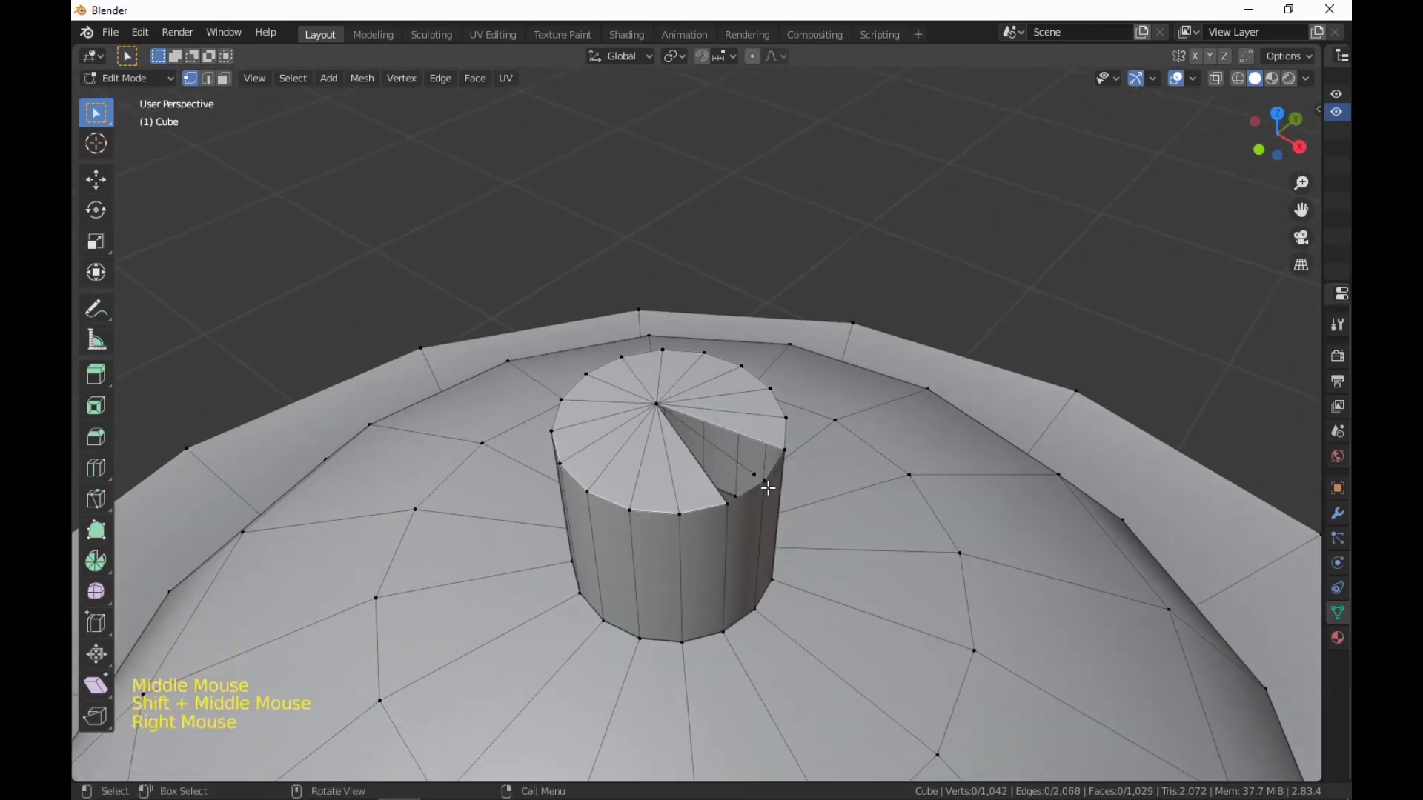
{"action": "left_click", "coordinate": [754, 473]}
{"action": "right_click_drag", "start_coordinate": [754, 473], "coordinate": [753, 473]}
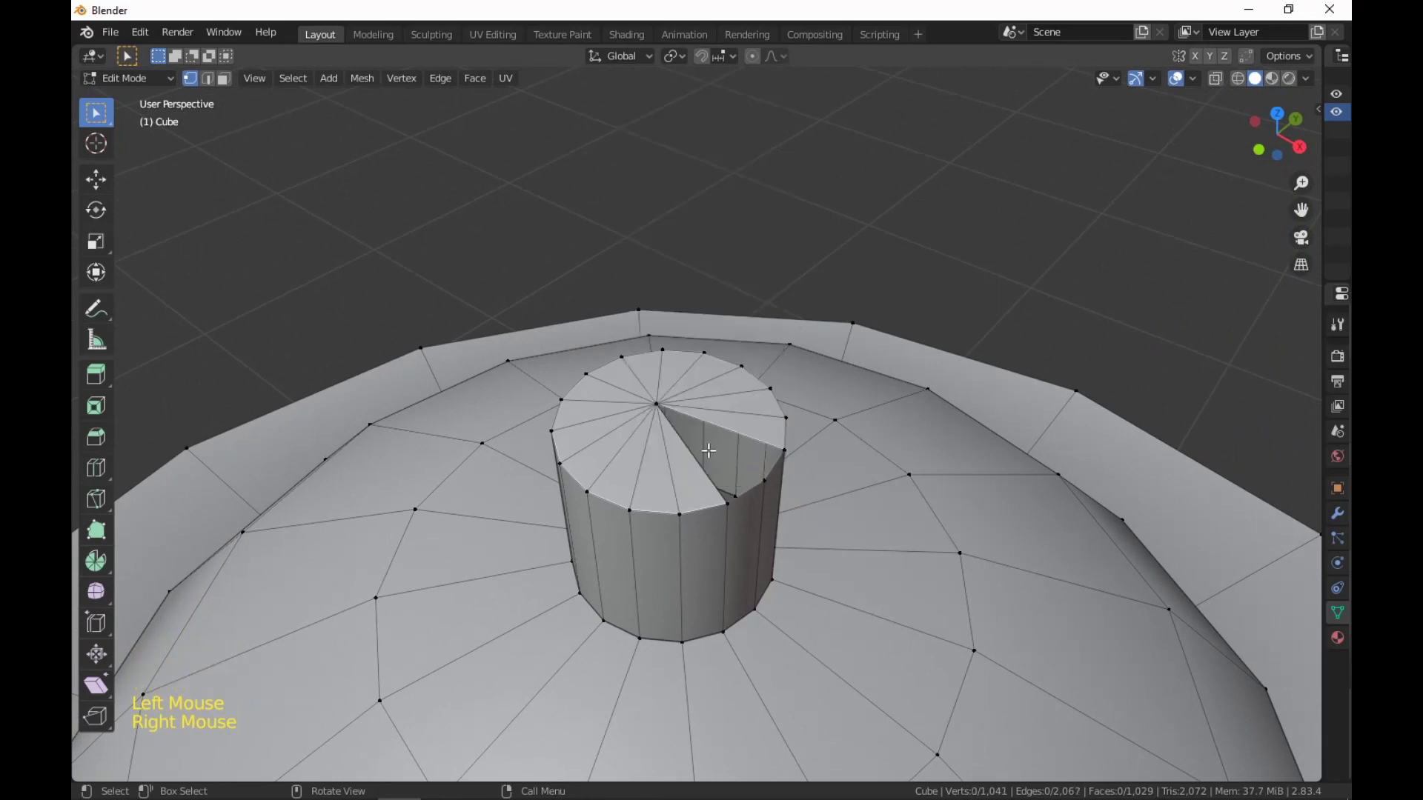
Close the opening in the stub's top with an edge from centre to rim and two triangular faces.
{"action": "left_click", "coordinate": [671, 413]}
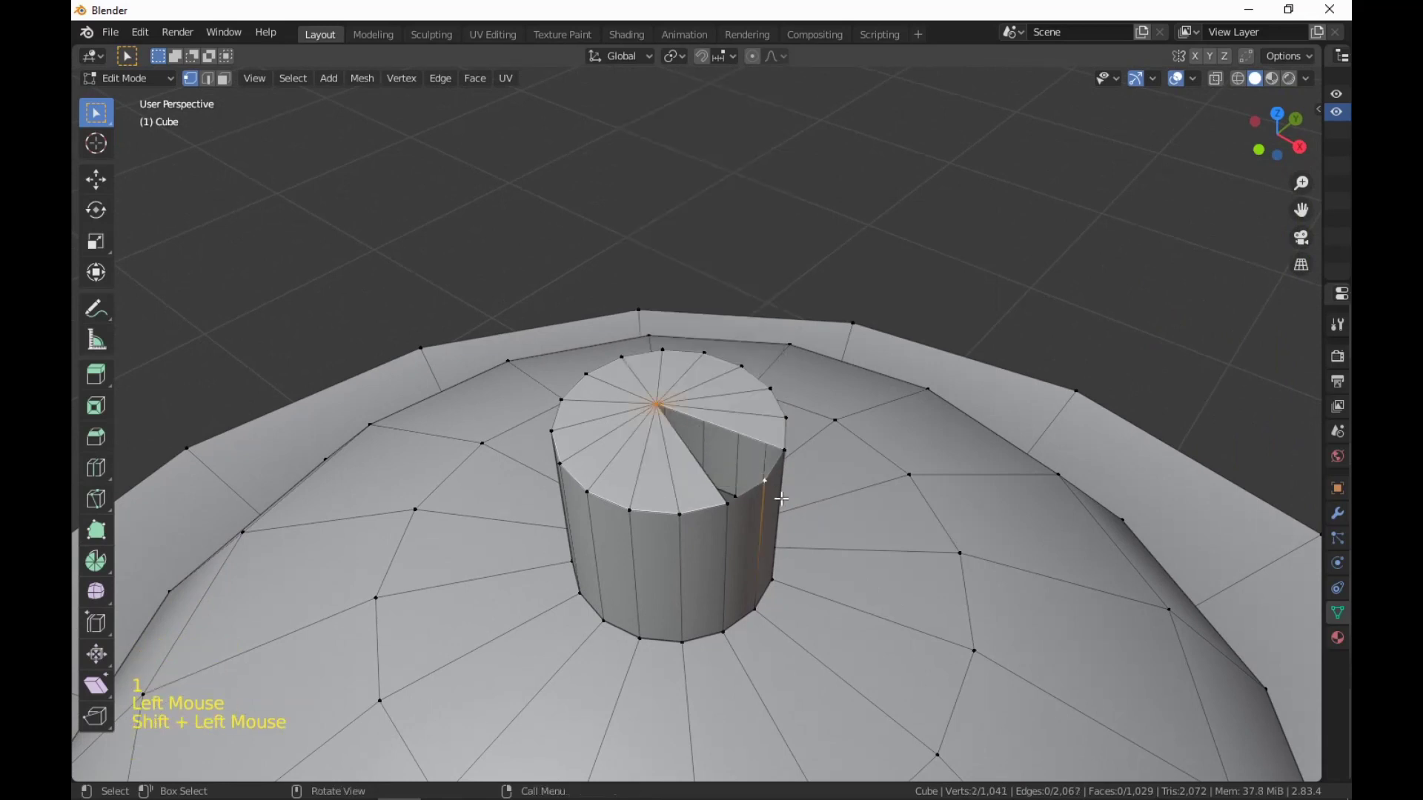
{"action": "key", "text": "2"}
{"action": "left_click", "coordinate": [739, 430]}
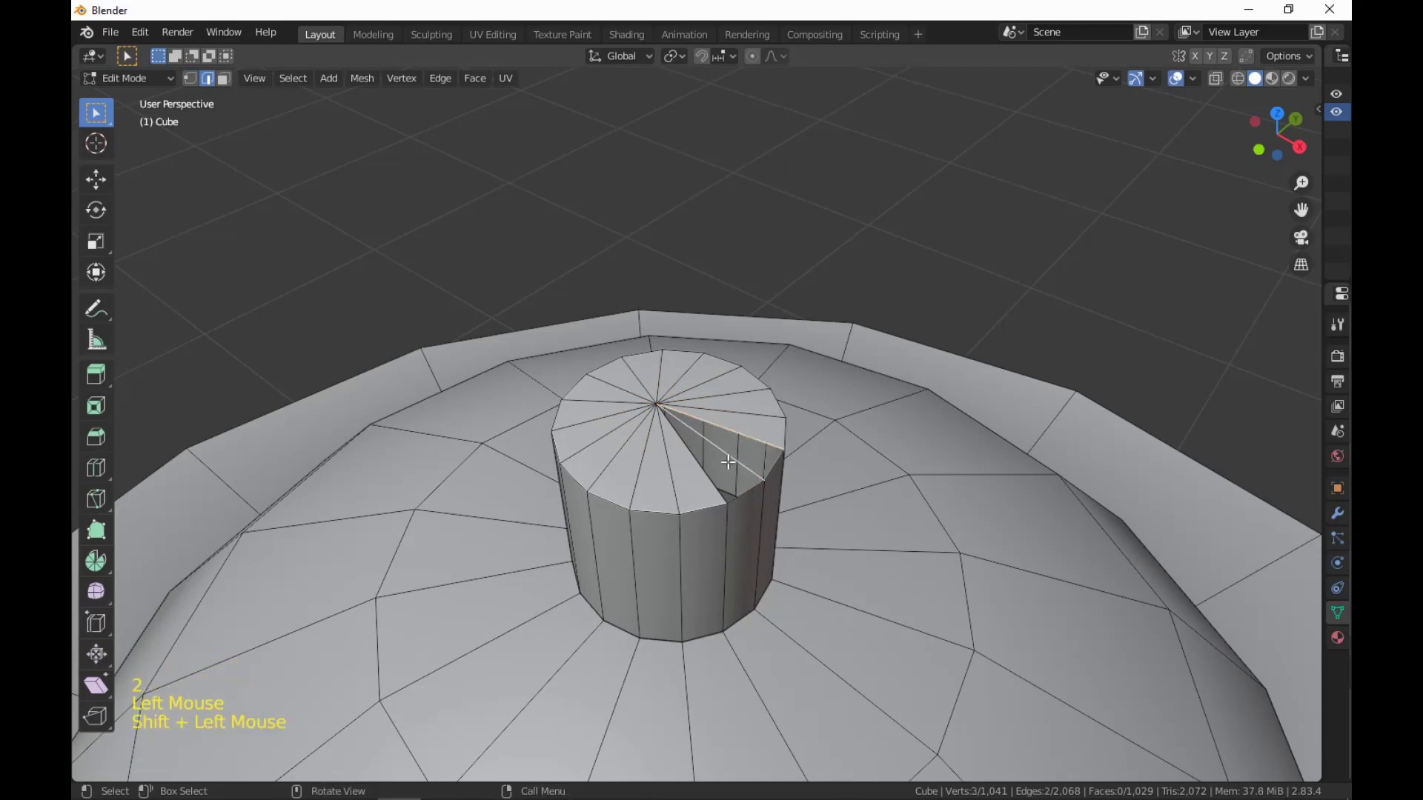
{"action": "key", "text": "f"}
{"action": "left_click", "coordinate": [728, 460]}
{"action": "key", "text": "f"}
{"action": "scroll", "coordinate": [800, 524], "scroll_direction": "down", "scroll_amount": 2}
{"action": "middle_click_drag", "start_coordinate": [801, 523], "coordinate": [799, 502]}
{"action": "scroll", "coordinate": [799, 512], "scroll_direction": "down", "scroll_amount": 1}
Select only the triangular faces that form the stub's top cap.
{"action": "key", "text": "3"}
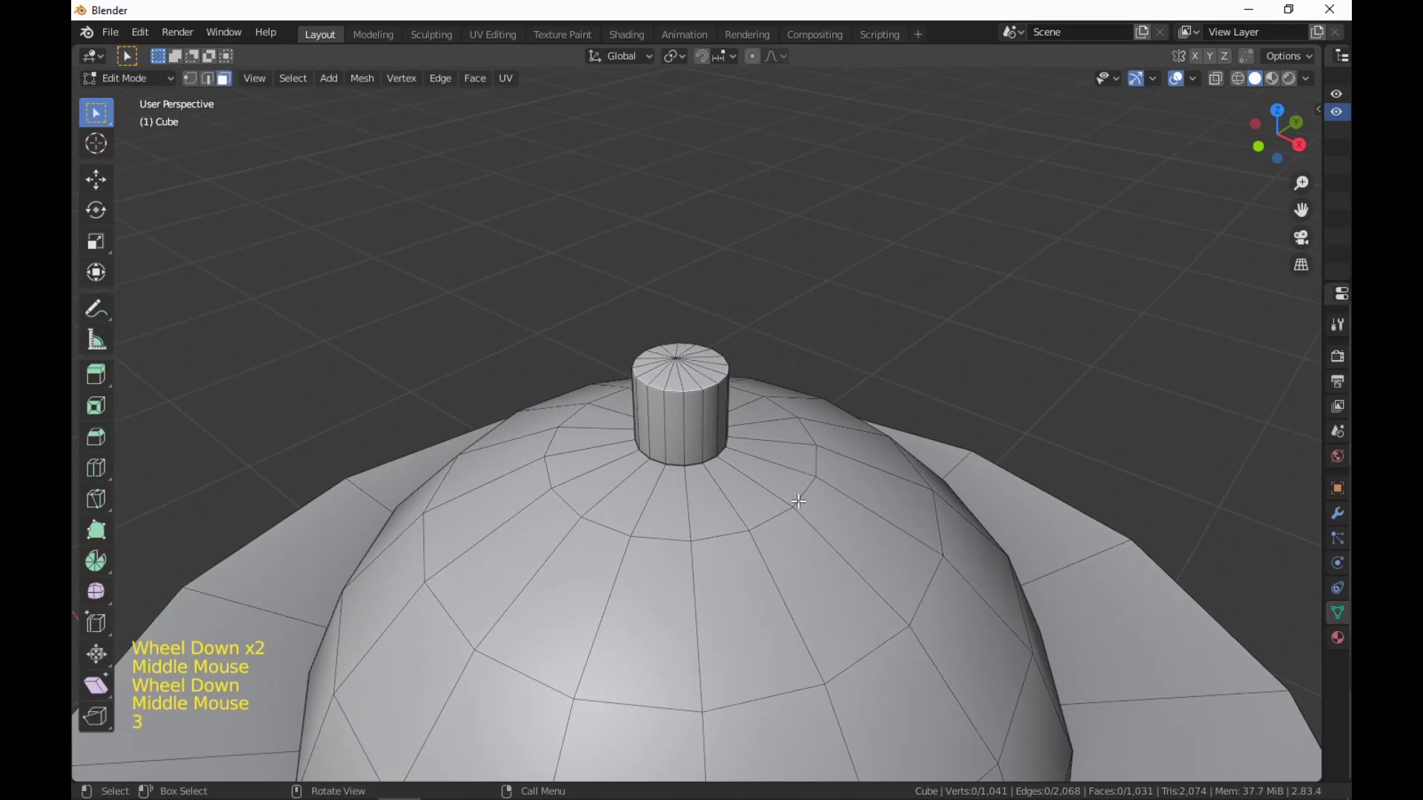
{"action": "left_click", "coordinate": [696, 389], "text": "alt"}
{"action": "middle_click_drag", "start_coordinate": [696, 388], "coordinate": [692, 525]}
{"action": "scroll", "coordinate": [692, 525], "scroll_direction": "up", "scroll_amount": 2}
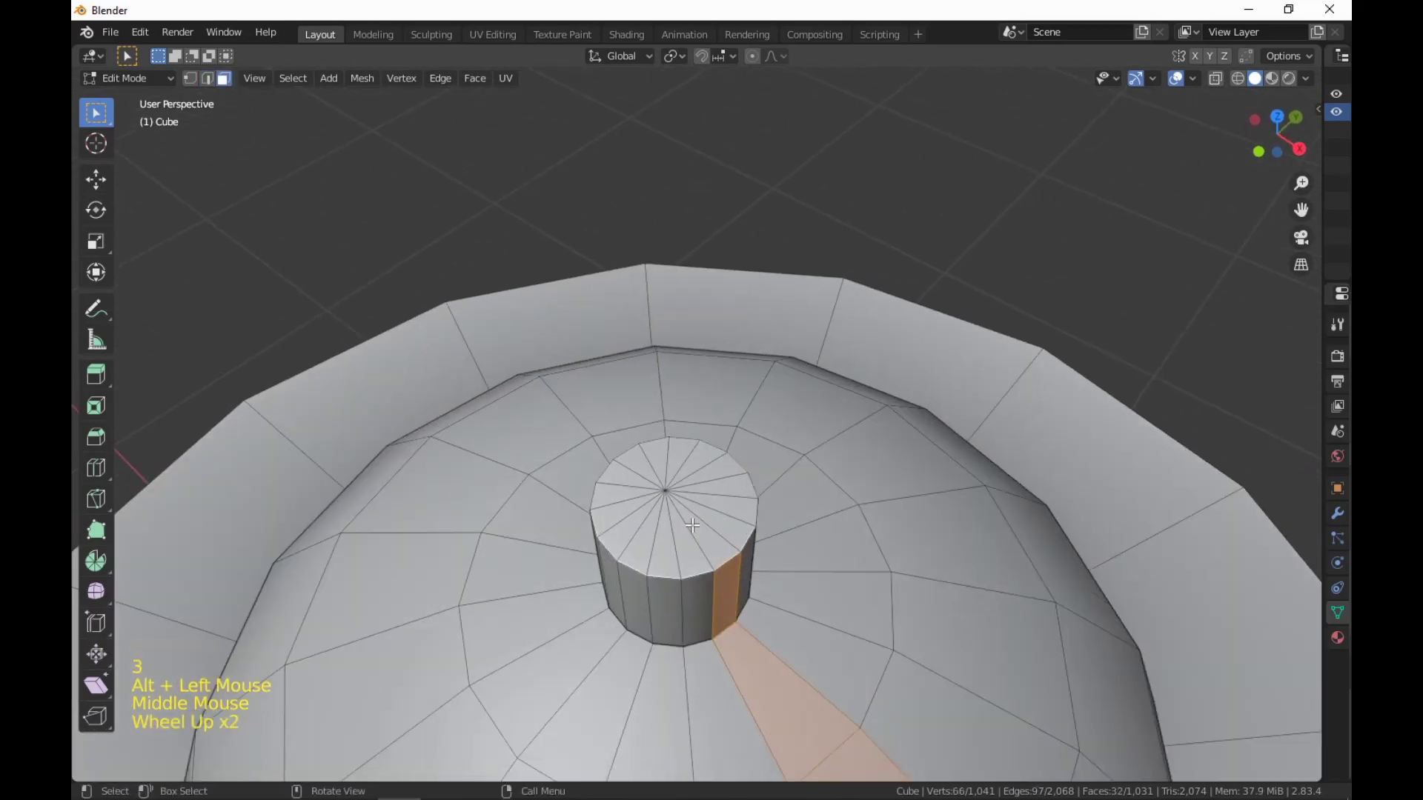
{"action": "key", "text": "c"}
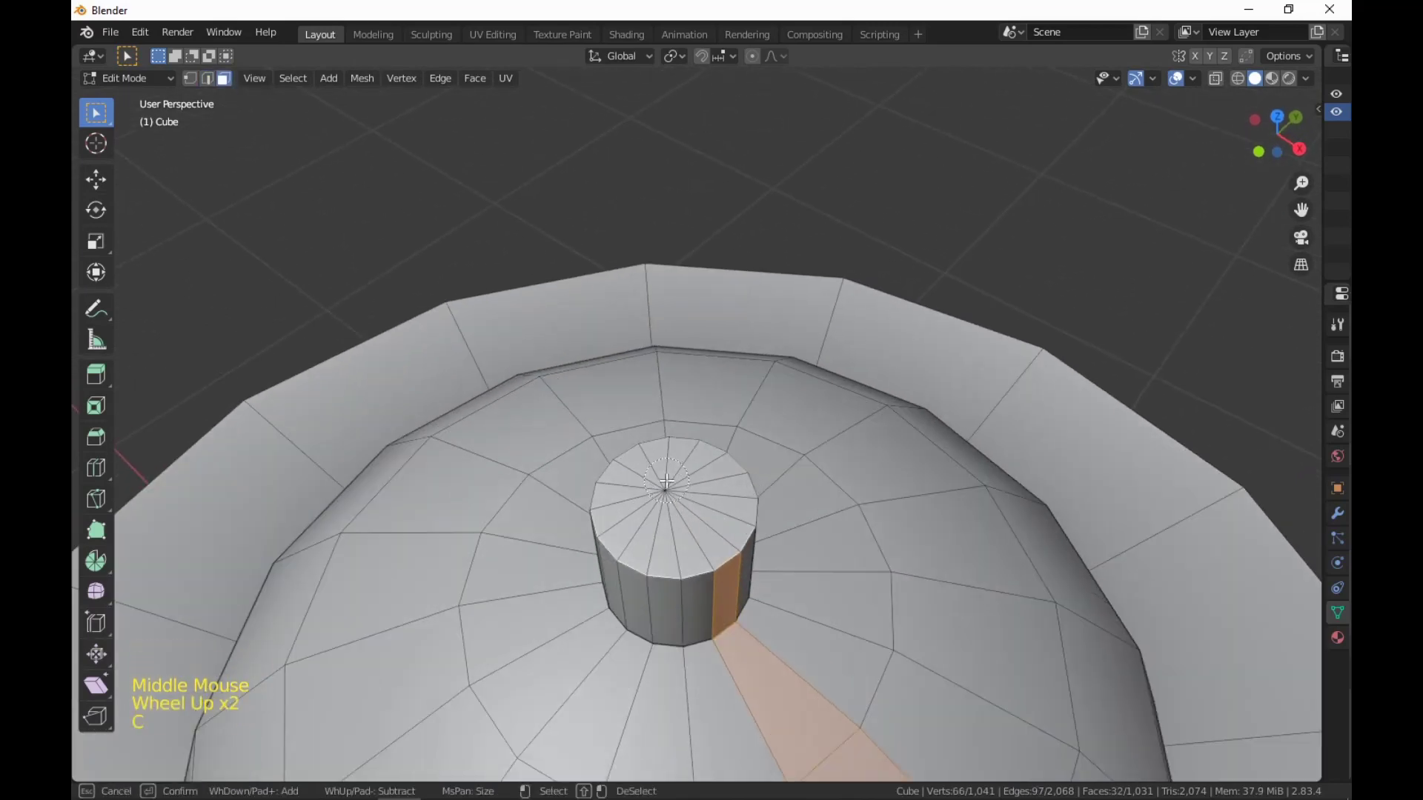
{"action": "left_click_drag", "start_coordinate": [666, 481], "coordinate": [666, 495]}
{"action": "key", "text": "Escape"}
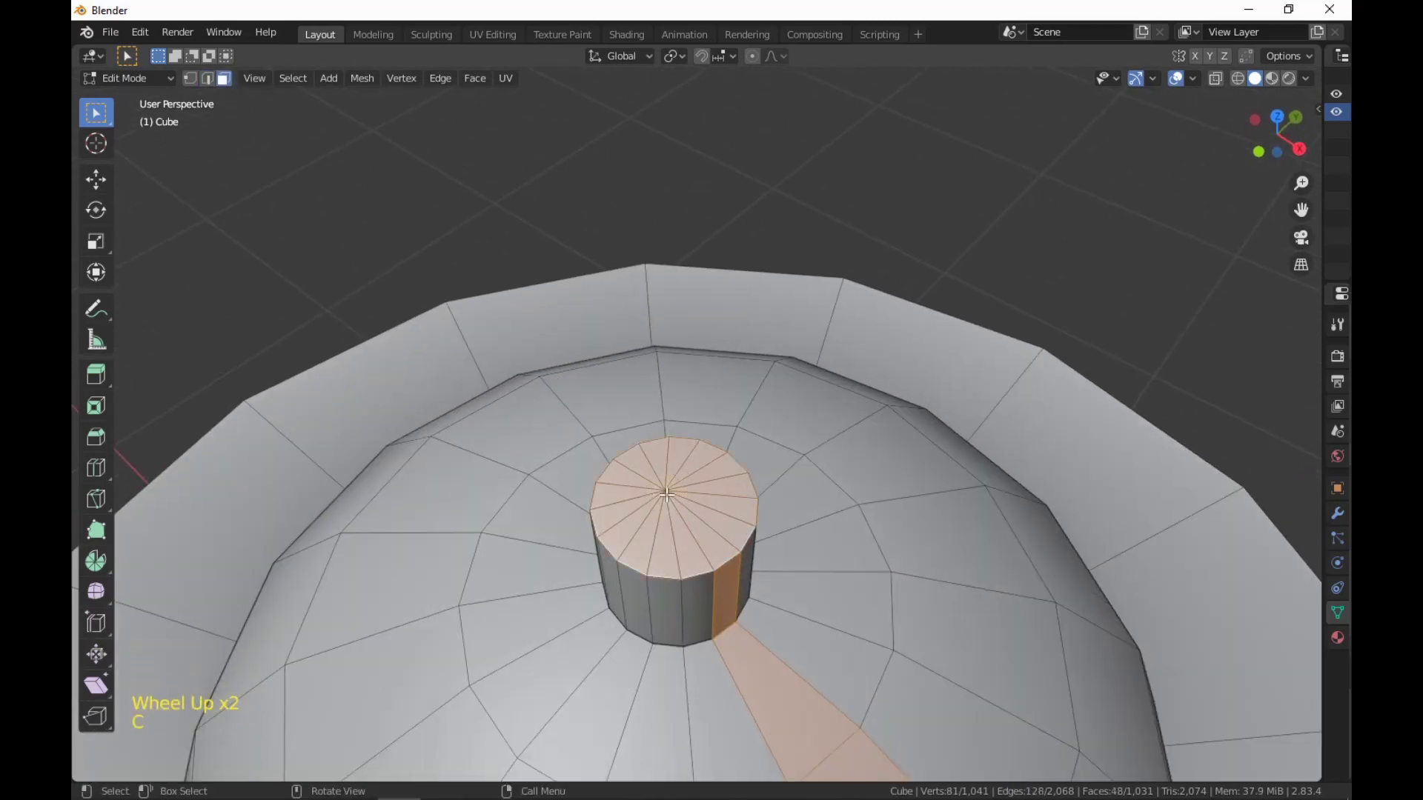
{"action": "left_click", "coordinate": [729, 626], "text": "alt+shift"}
Dissolve the triangles of the stub's top cap into a single face.
{"action": "scroll", "coordinate": [729, 626], "scroll_direction": "down", "scroll_amount": 5}
{"action": "middle_click_drag", "start_coordinate": [729, 626], "coordinate": [879, 420]}
{"action": "scroll", "coordinate": [915, 461], "scroll_direction": "down", "scroll_amount": 4}
{"action": "scroll", "coordinate": [864, 619], "scroll_direction": "up", "scroll_amount": 3}
{"action": "scroll", "coordinate": [896, 513], "scroll_direction": "up", "scroll_amount": 4}
{"action": "key", "text": "ctrl+b"}
{"action": "scroll", "coordinate": [879, 560], "scroll_direction": "down", "scroll_amount": 4}
{"action": "scroll", "coordinate": [876, 464], "scroll_direction": "up", "scroll_amount": 5}
{"action": "scroll", "coordinate": [879, 419], "scroll_direction": "up", "scroll_amount": 1, "text": "shift"}
{"action": "right_click", "coordinate": [879, 419]}
{"action": "left_click", "coordinate": [824, 758]}
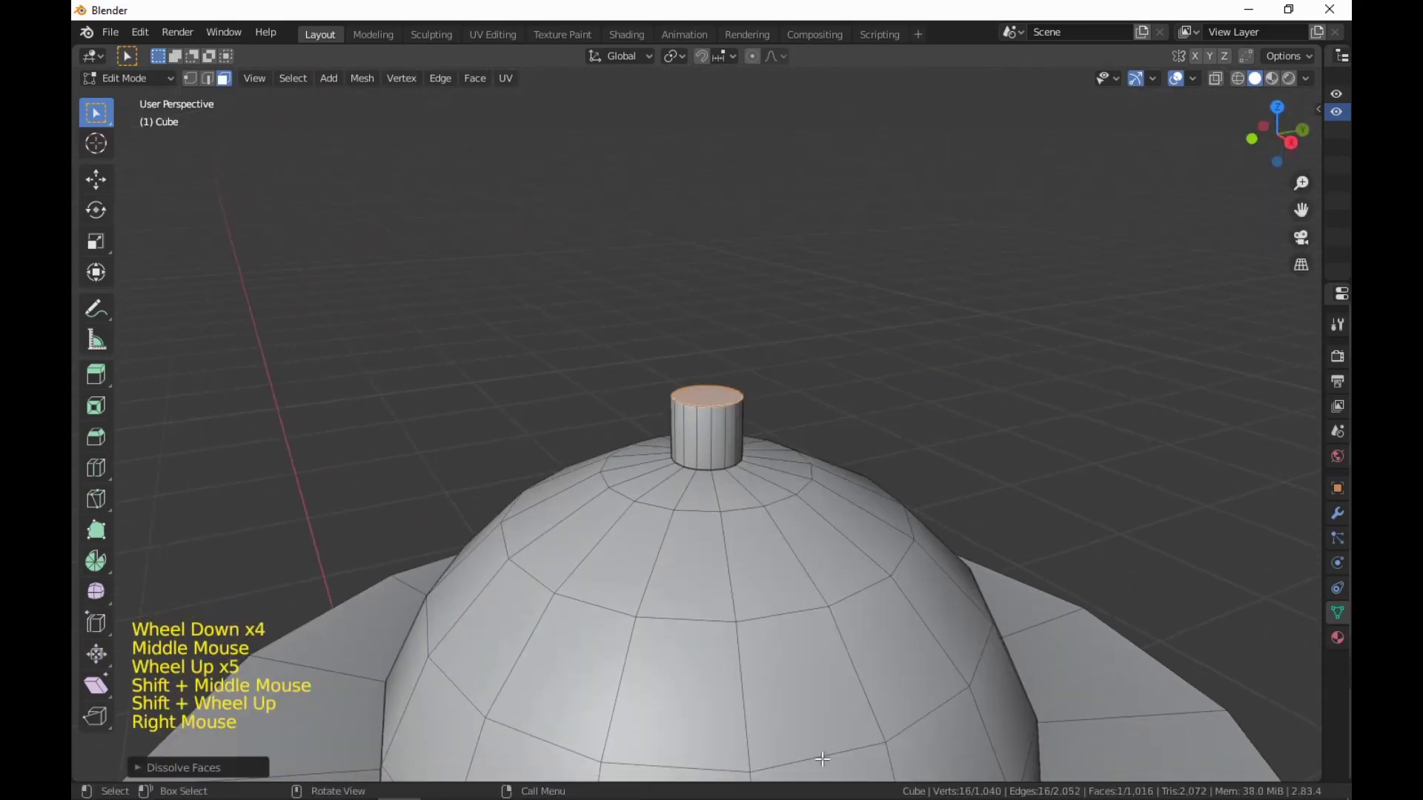
{"action": "middle_click_drag", "start_coordinate": [856, 594], "coordinate": [864, 630]}
{"action": "key", "text": "ctrl+b"}
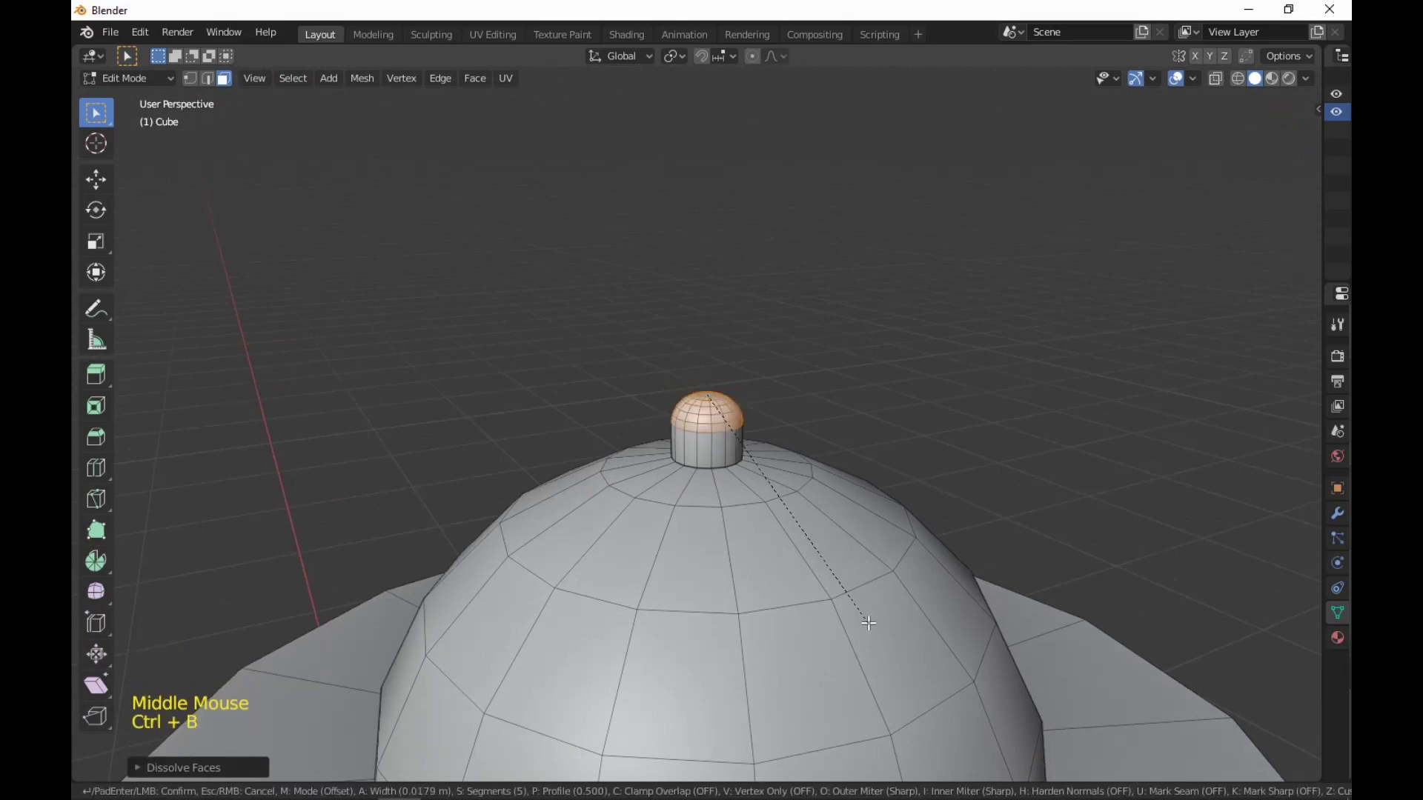
{"action": "right_click", "coordinate": [869, 622]}
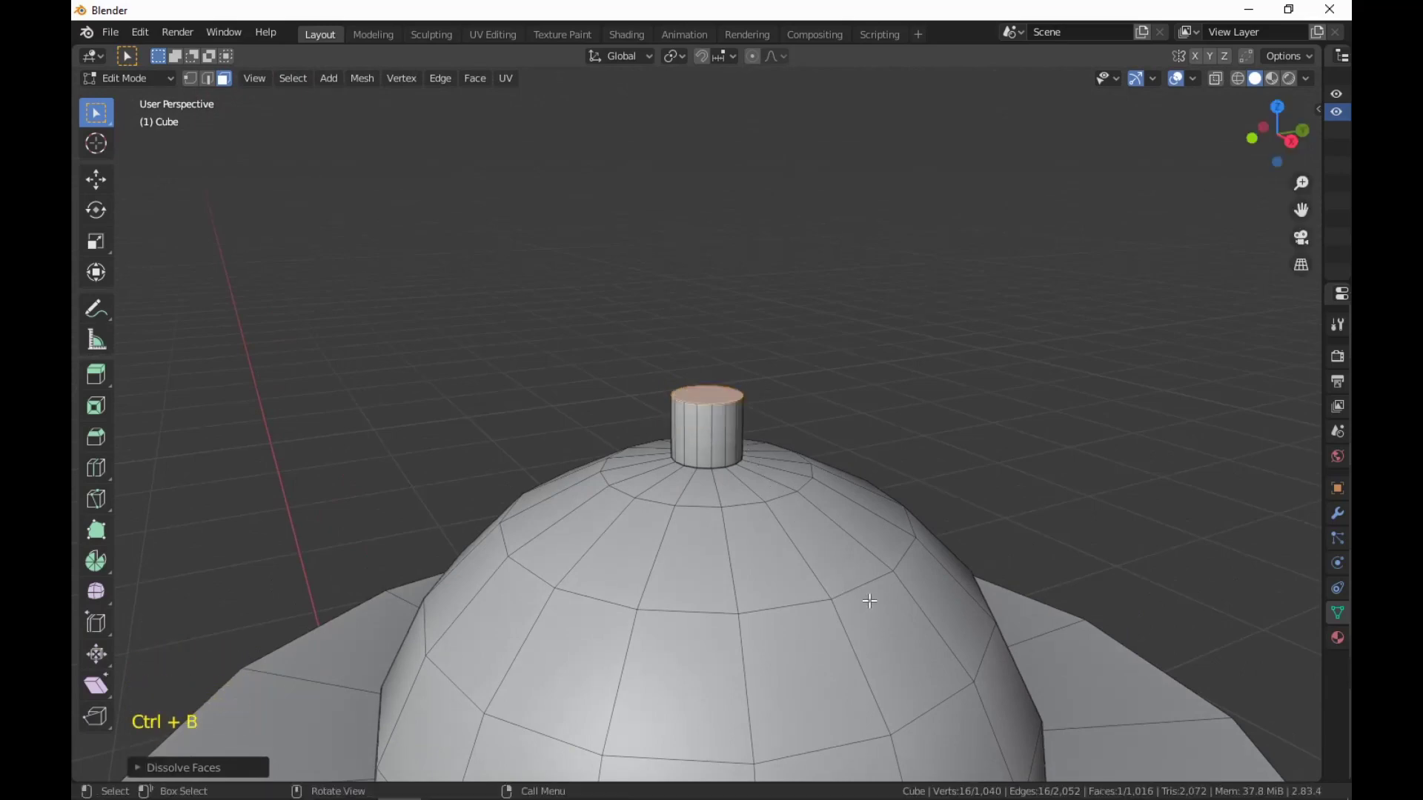
Add a loop cut around the middle of the stub and scale the new edge ring outward.
{"action": "middle_click_drag", "start_coordinate": [870, 601], "coordinate": [858, 565]}
{"action": "scroll", "coordinate": [864, 560], "scroll_direction": "up", "scroll_amount": 1}
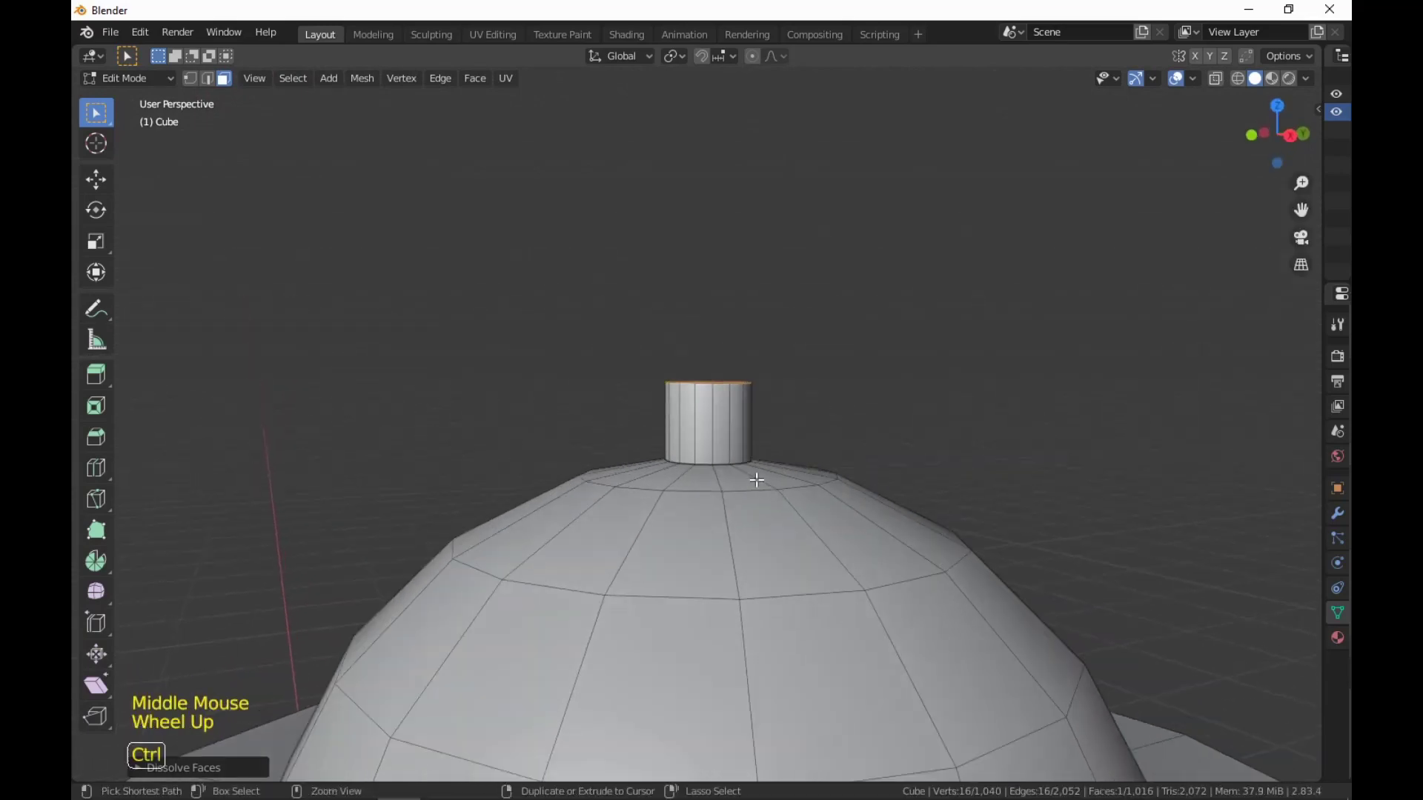
{"action": "key", "text": "ctrl+r"}
{"action": "left_click", "coordinate": [751, 427]}
{"action": "left_click", "coordinate": [751, 429]}
{"action": "key", "text": "s"}
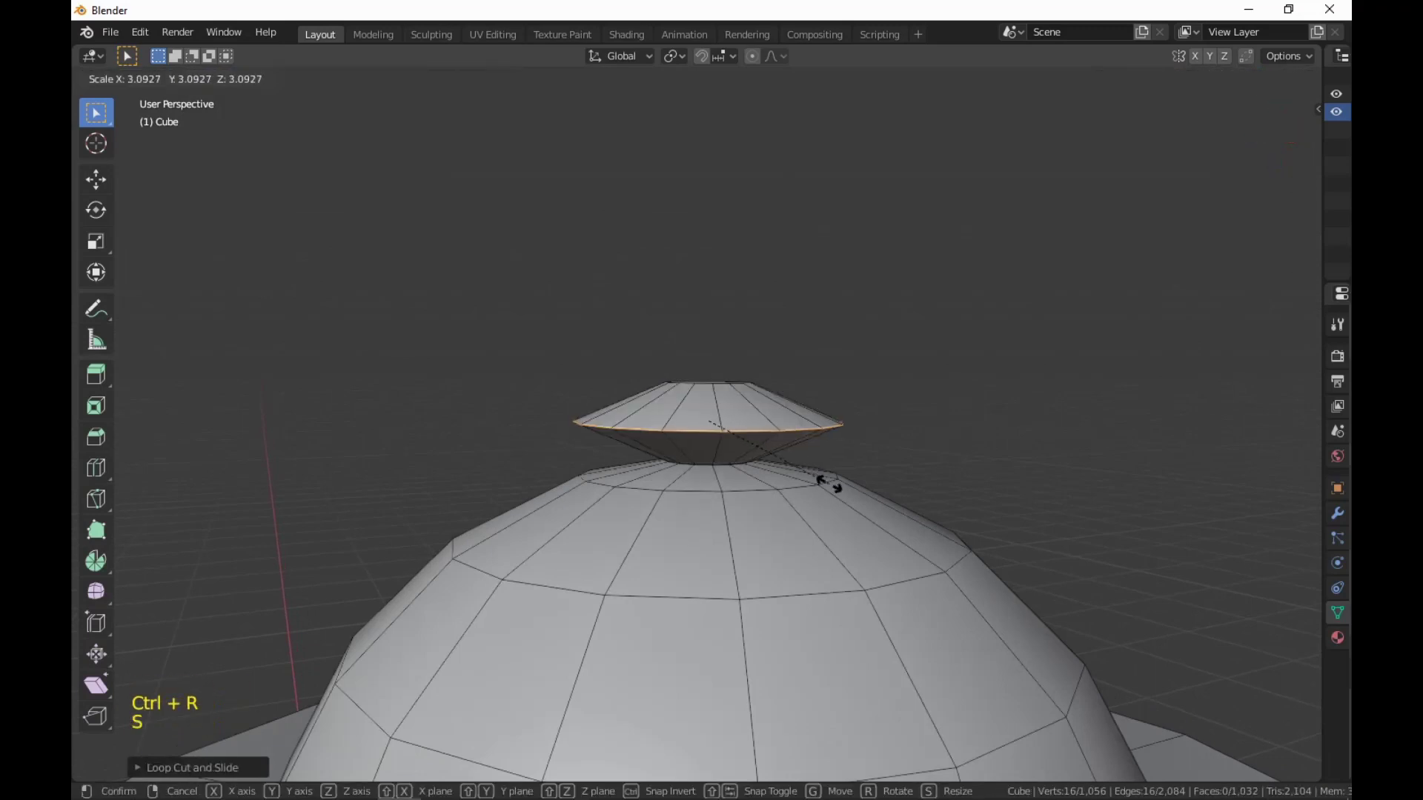
{"action": "left_click", "coordinate": [791, 473]}
Bevel the widened edge ring with 5 segments and a width of about 0.03 m into a rounded ball.
{"action": "key", "text": "ctrl+b"}
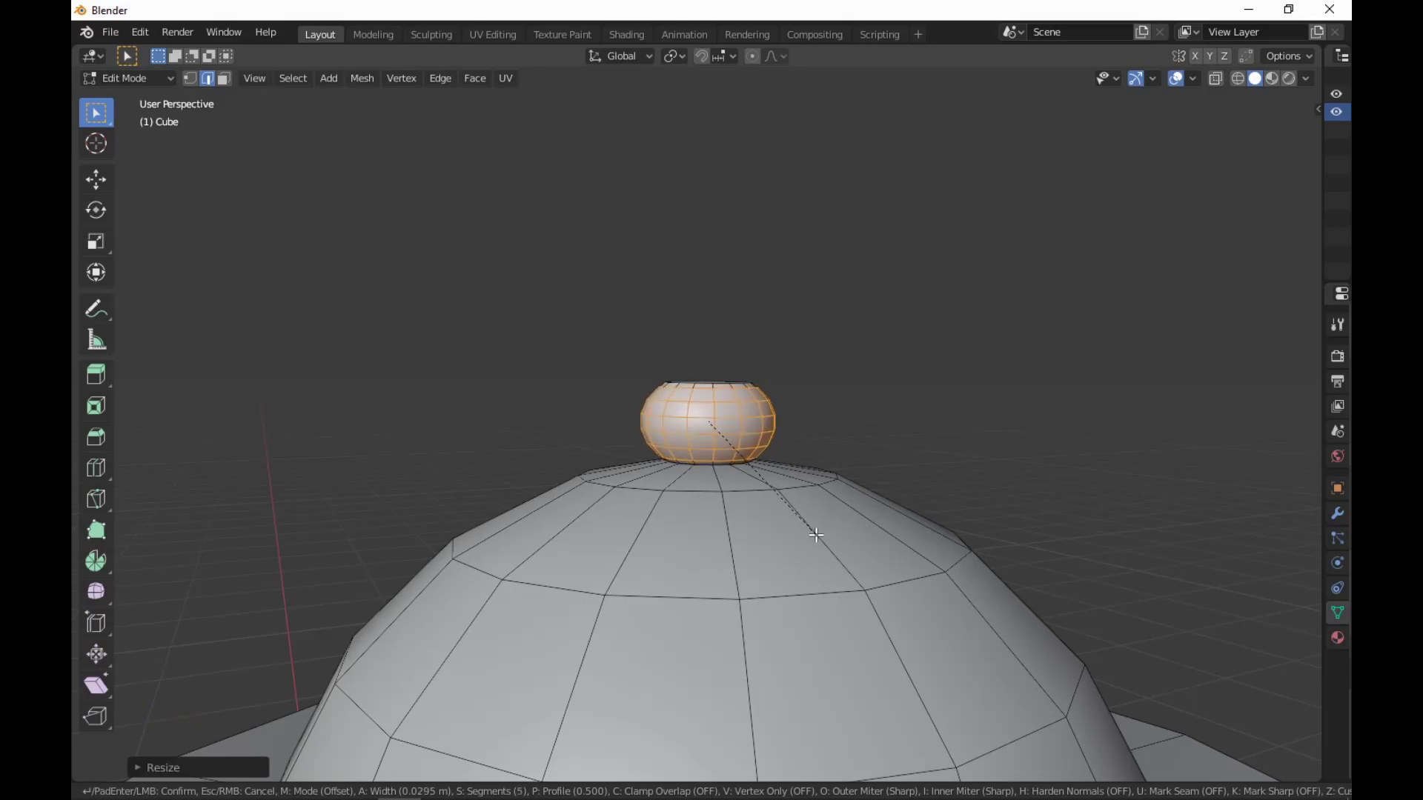
{"action": "left_click", "coordinate": [817, 543]}
{"action": "middle_click_drag", "start_coordinate": [817, 543], "coordinate": [741, 459]}
Select the flat face on top of the ball and try a slight rotation about the Z axis.
{"action": "left_click", "coordinate": [724, 416]}
{"action": "scroll", "coordinate": [729, 444], "scroll_direction": "up", "scroll_amount": 3}
{"action": "key", "text": "r"}
{"action": "key", "text": "z"}
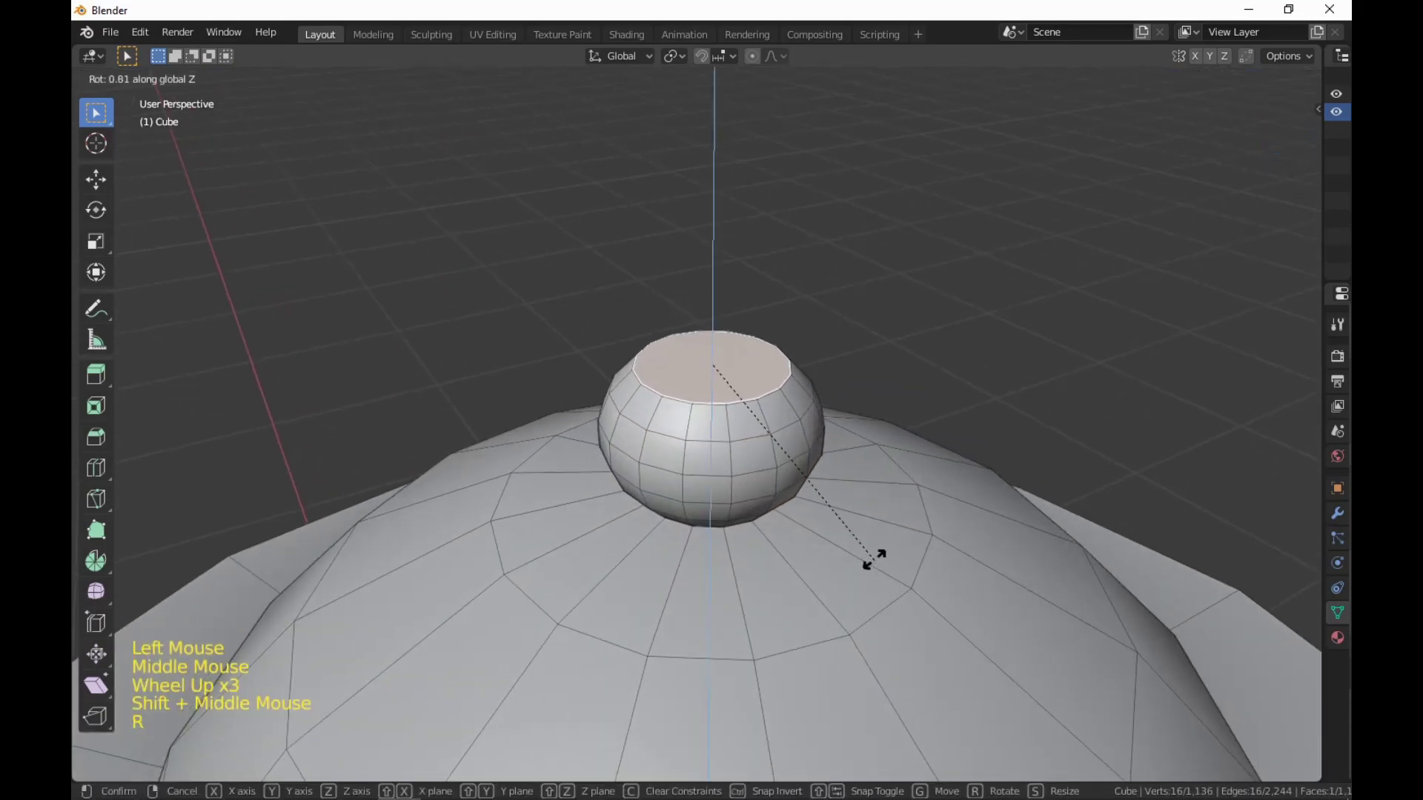
{"action": "left_click", "coordinate": [848, 535]}
Extrude the ball's flat top face by a tiny amount and scale the new face down to a small disc.
{"action": "middle_click_drag", "start_coordinate": [848, 535], "coordinate": [903, 656]}
{"action": "scroll", "coordinate": [918, 603], "scroll_direction": "up", "scroll_amount": 3}
{"action": "scroll", "coordinate": [811, 599], "scroll_direction": "down", "scroll_amount": 1}
{"action": "scroll", "coordinate": [810, 599], "scroll_direction": "up", "scroll_amount": 1}
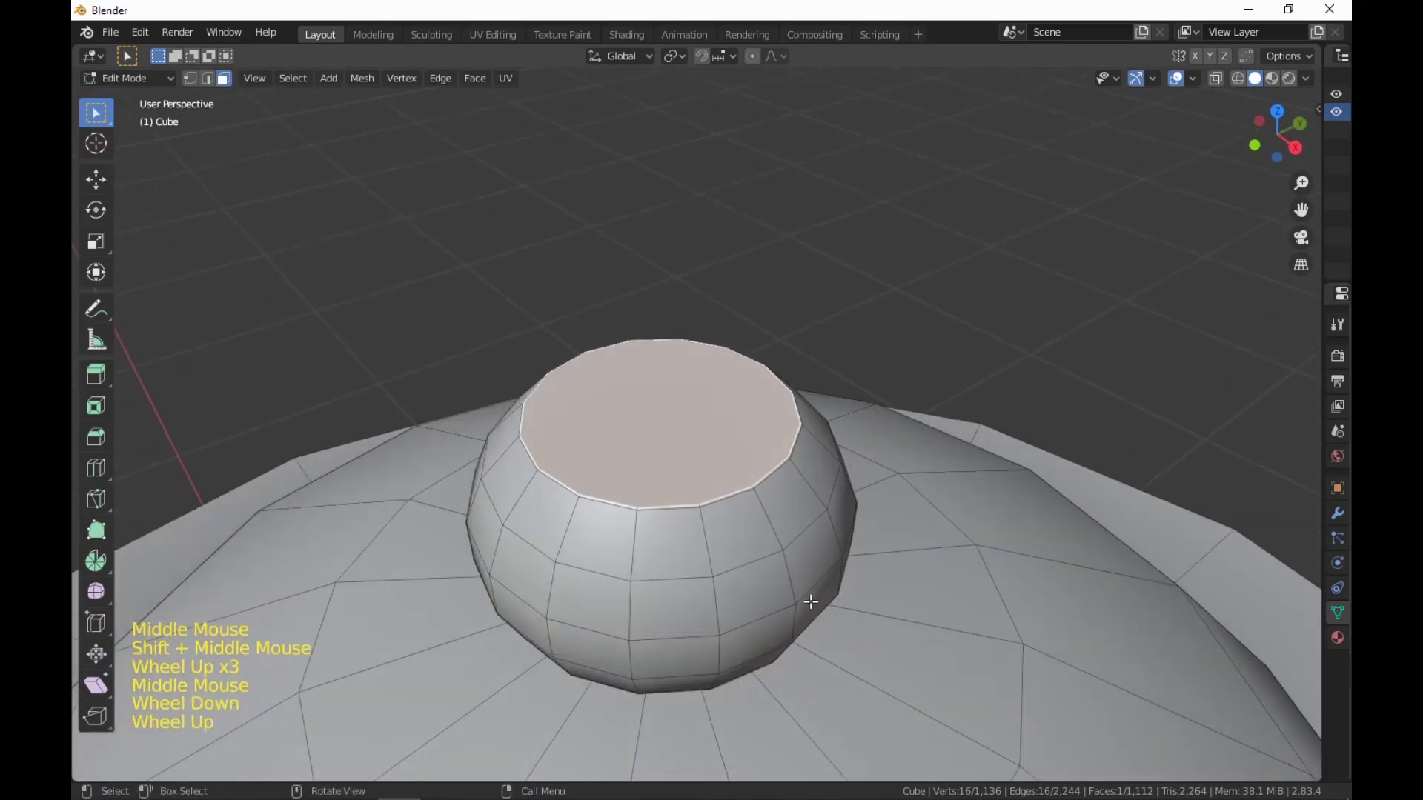
{"action": "key", "text": "e"}
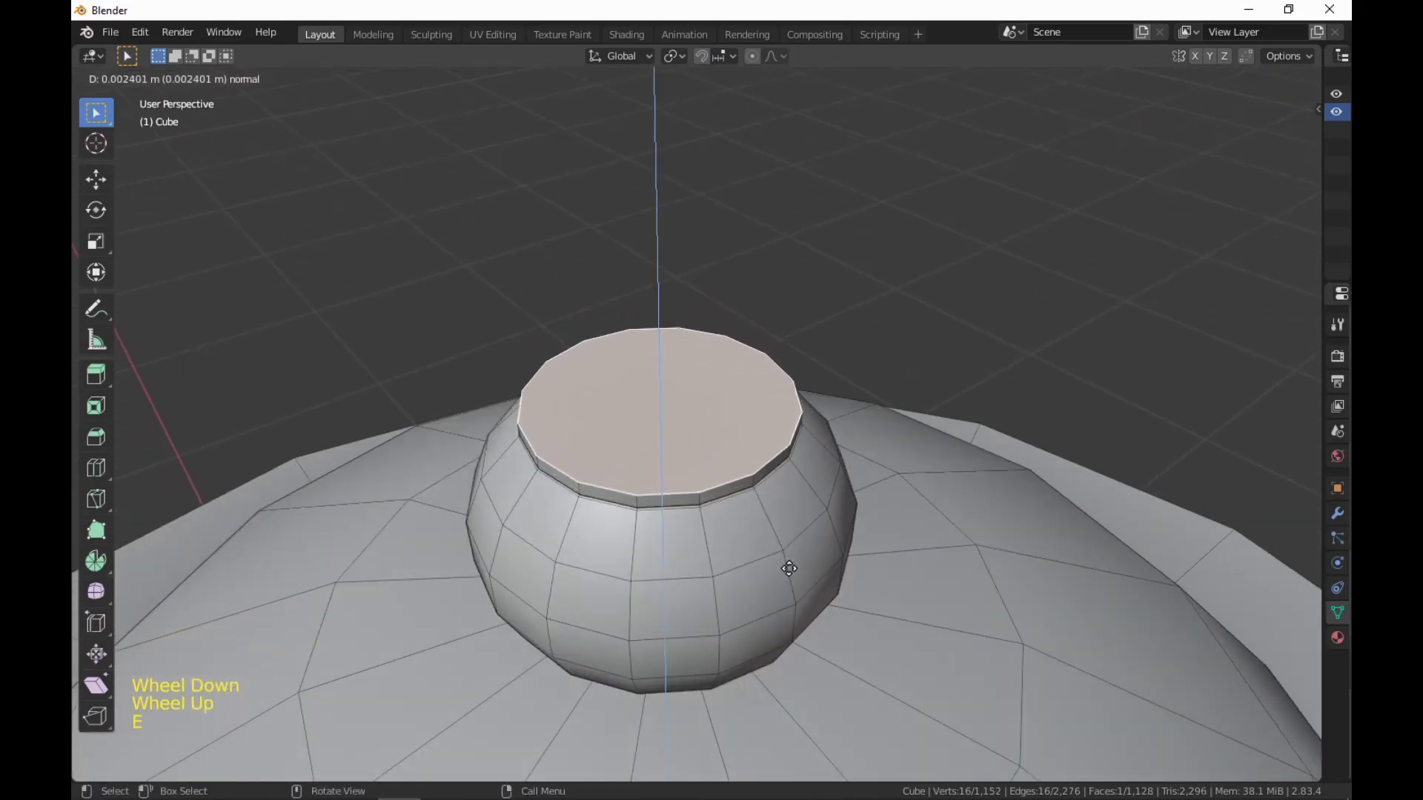
{"action": "left_click", "coordinate": [789, 570]}
{"action": "key", "text": "s"}
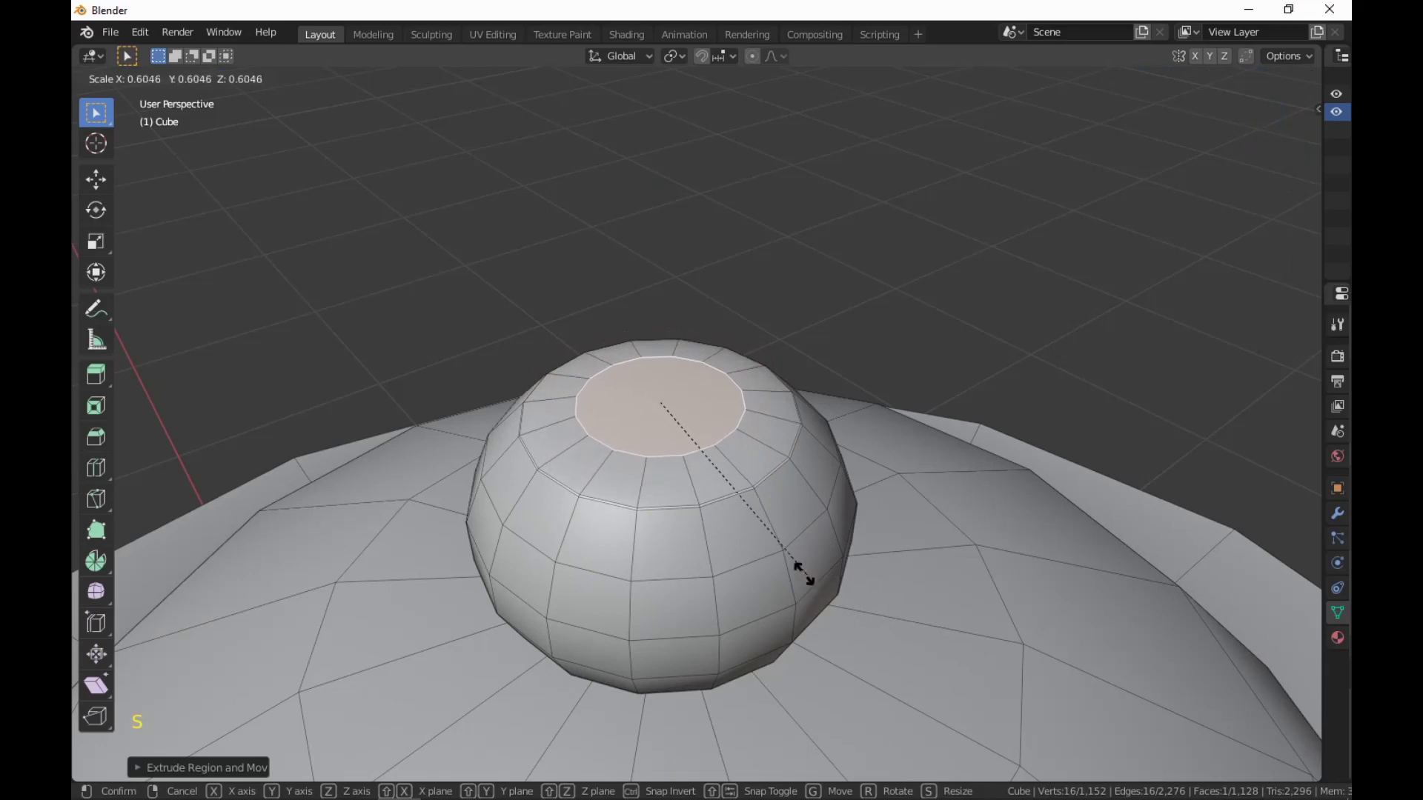
{"action": "left_click", "coordinate": [741, 528]}
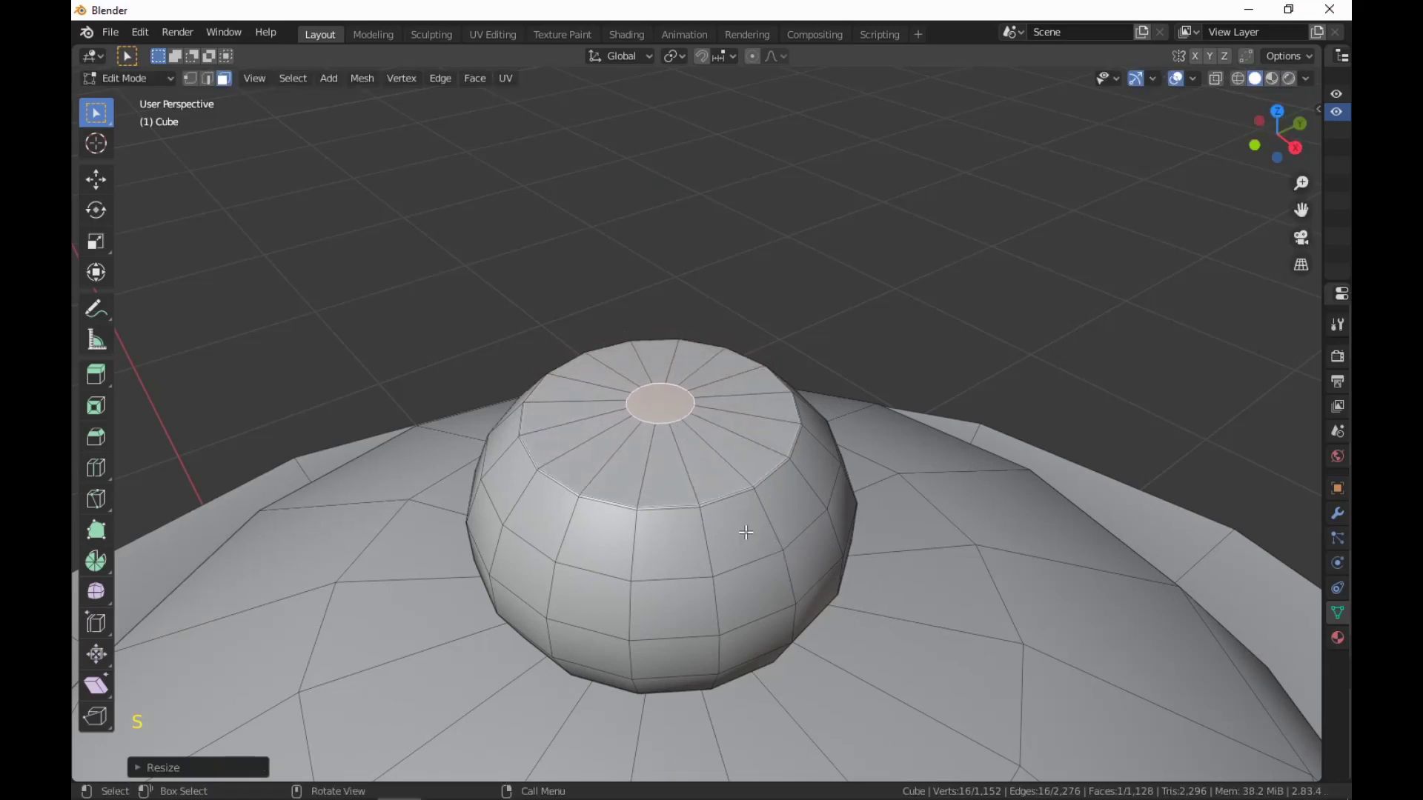
Raise the small disc face about 0.006 m along Z to round off the ball's top.
{"action": "key", "text": "g"}
{"action": "key", "text": "z"}
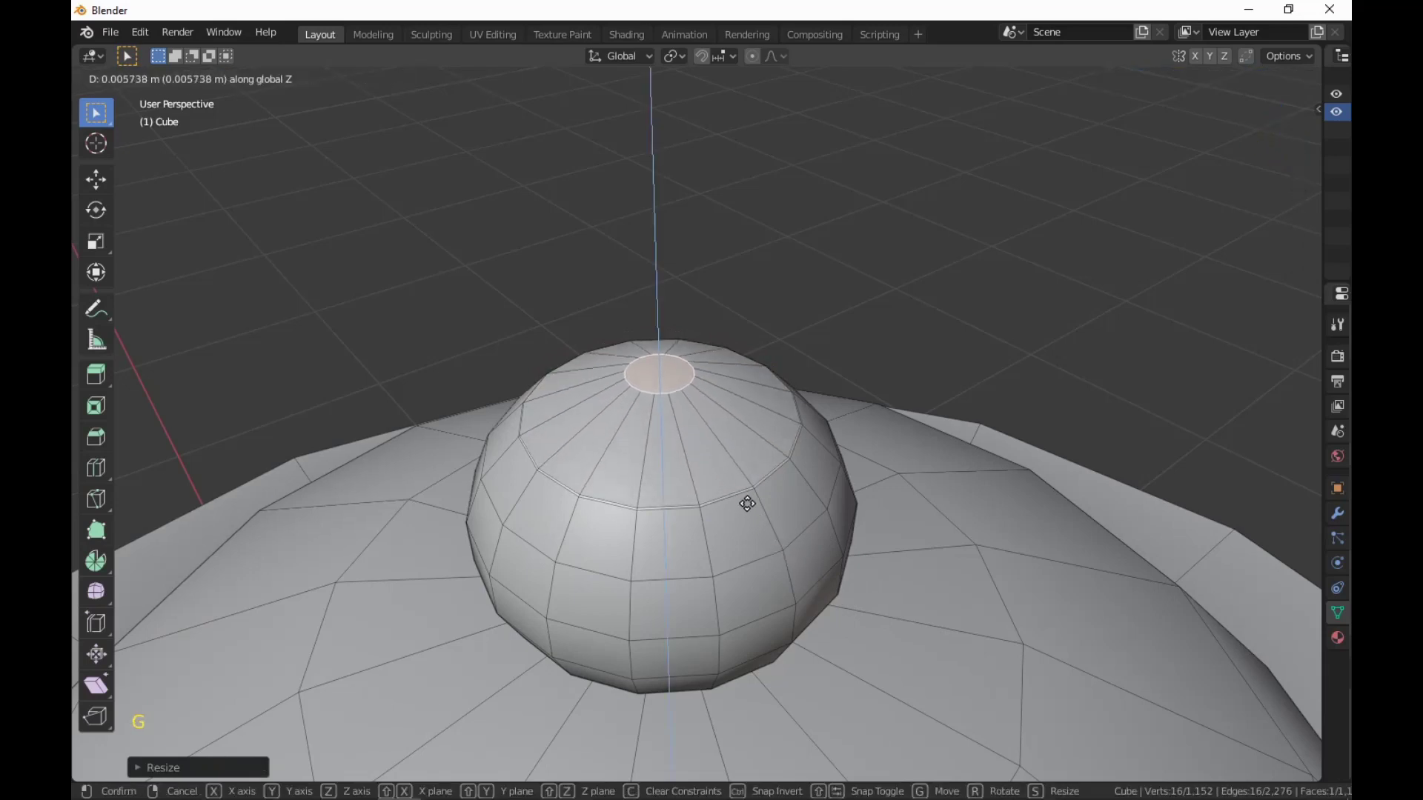
{"action": "left_click", "coordinate": [747, 504]}
{"action": "scroll", "coordinate": [747, 503], "scroll_direction": "down", "scroll_amount": 3}
{"action": "middle_click_drag", "start_coordinate": [747, 504], "coordinate": [870, 543]}
{"action": "scroll", "coordinate": [835, 476], "scroll_direction": "up", "scroll_amount": 3}
{"action": "scroll", "coordinate": [849, 485], "scroll_direction": "up", "scroll_amount": 2}
{"action": "scroll", "coordinate": [875, 567], "scroll_direction": "up", "scroll_amount": 1}
{"action": "scroll", "coordinate": [876, 569], "scroll_direction": "down", "scroll_amount": 1}
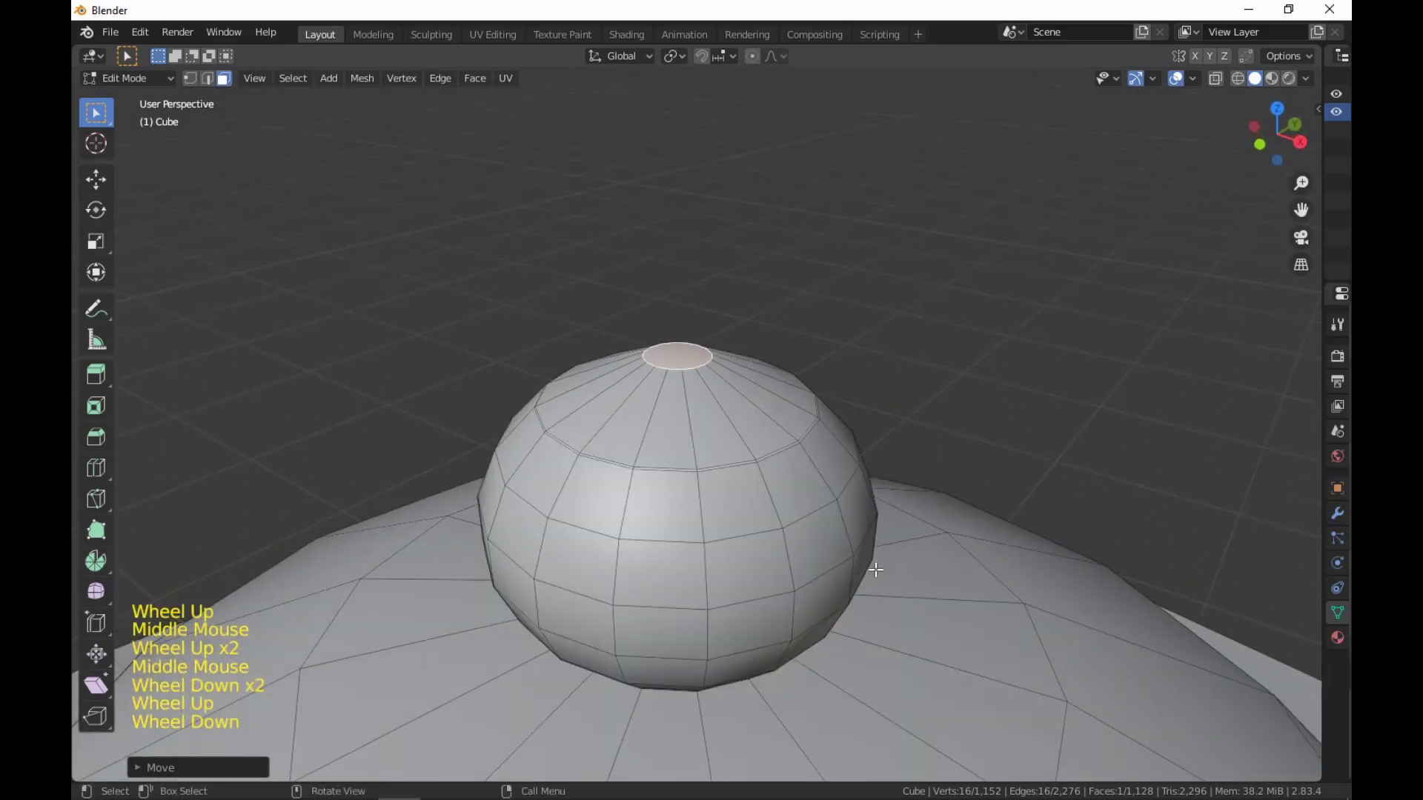
{"action": "key", "text": "2"}
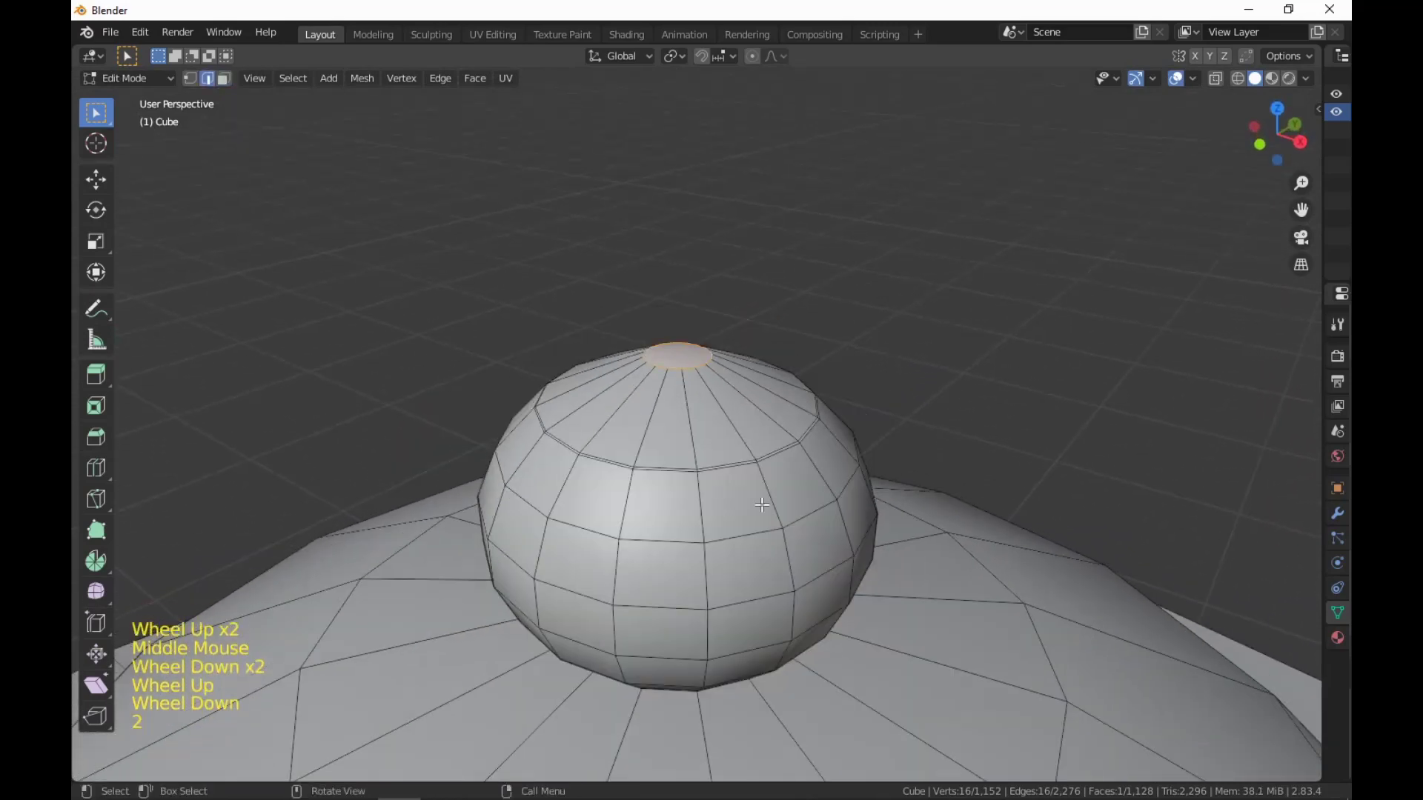
Dissolve the redundant edge loop around the upper part of the finial ball.
{"action": "left_click", "coordinate": [677, 464], "text": "alt"}
{"action": "right_click", "coordinate": [678, 464]}
{"action": "left_click", "coordinate": [650, 755]}
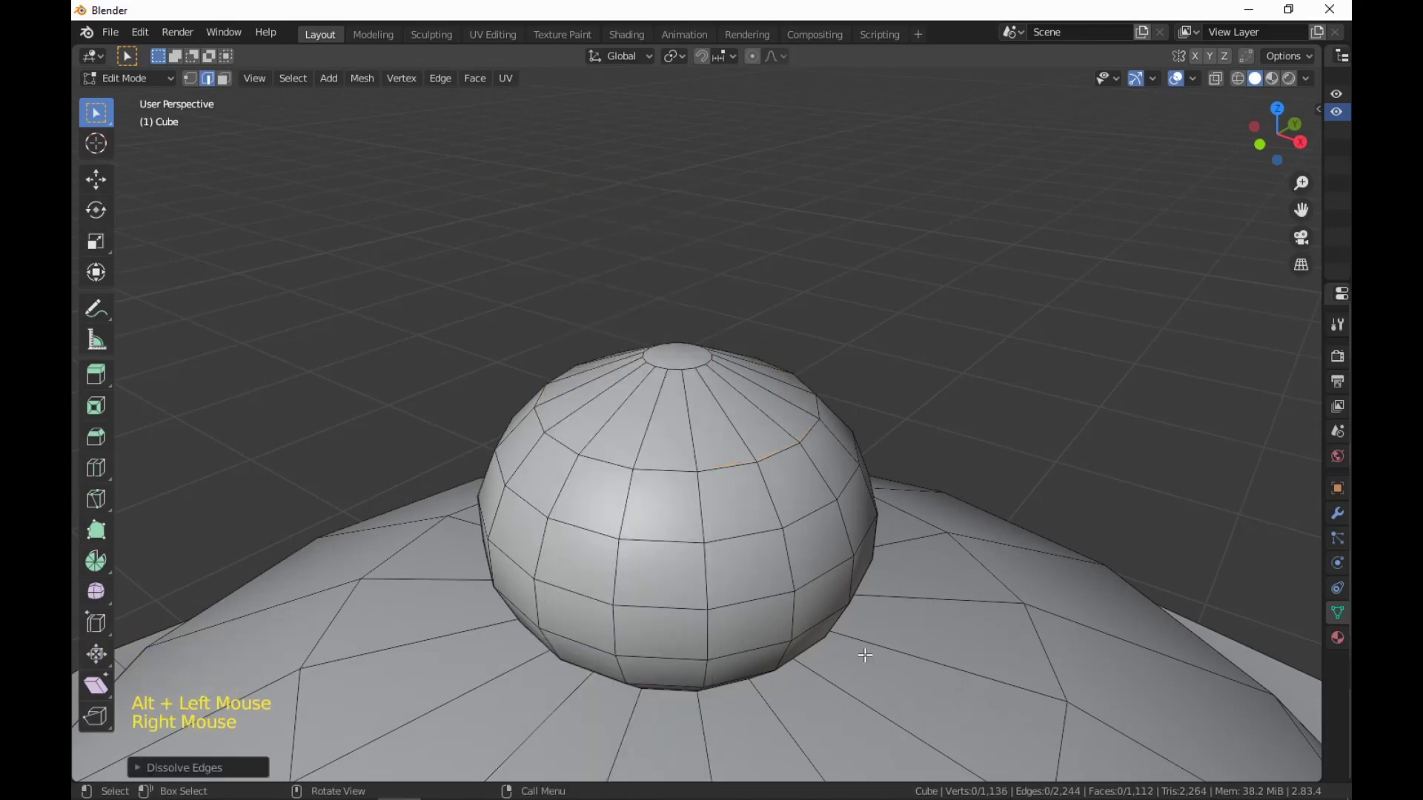
{"action": "middle_click_drag", "start_coordinate": [864, 655], "coordinate": [902, 551]}
{"action": "scroll", "coordinate": [901, 559], "scroll_direction": "down", "scroll_amount": 3}
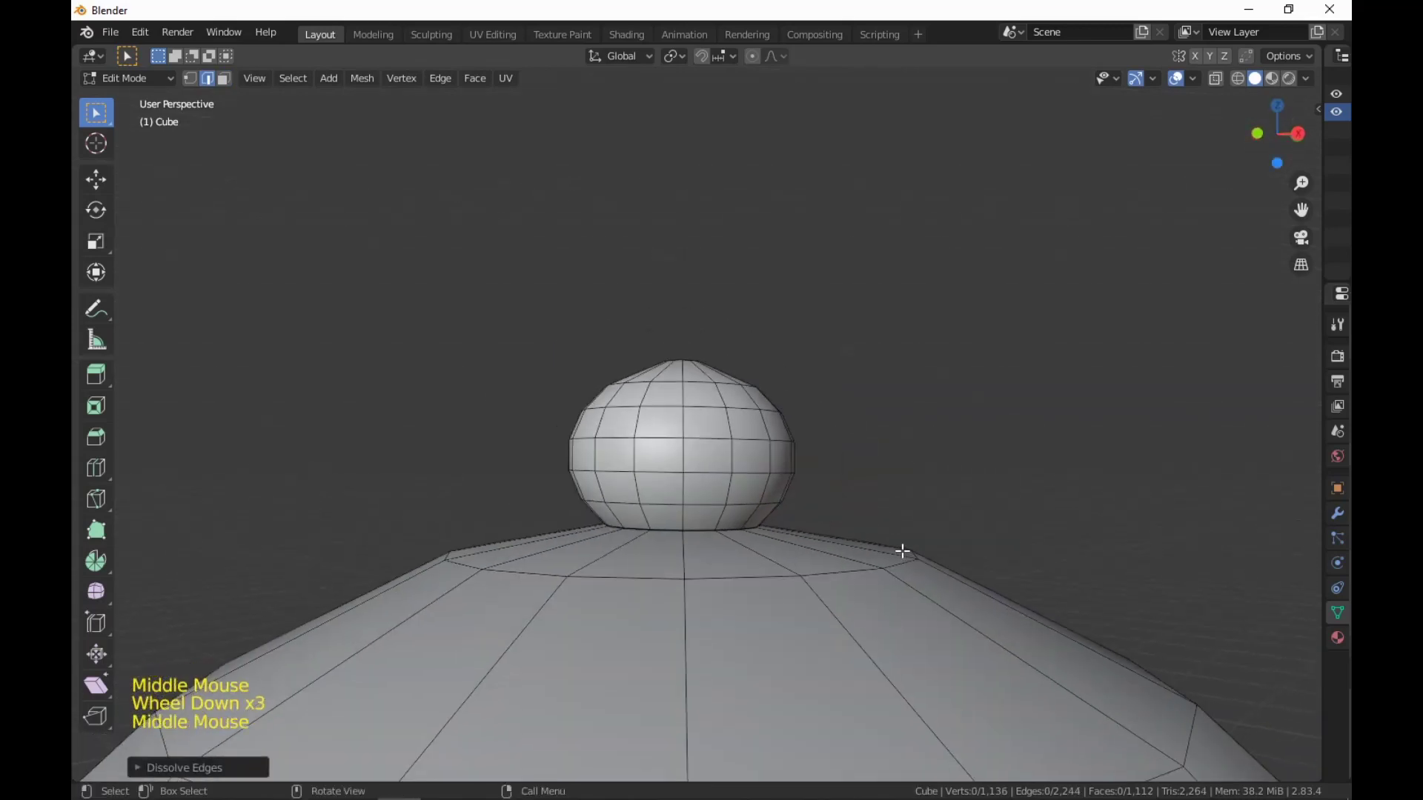
Lower the small disc face on top of the ball about 0.0025 m along Z.
{"action": "key", "text": "3"}
{"action": "middle_click_drag", "start_coordinate": [775, 460], "coordinate": [820, 492]}
{"action": "scroll", "coordinate": [727, 389], "scroll_direction": "up", "scroll_amount": 1}
{"action": "left_click", "coordinate": [682, 380]}
{"action": "key", "text": "g"}
{"action": "key", "text": "z"}
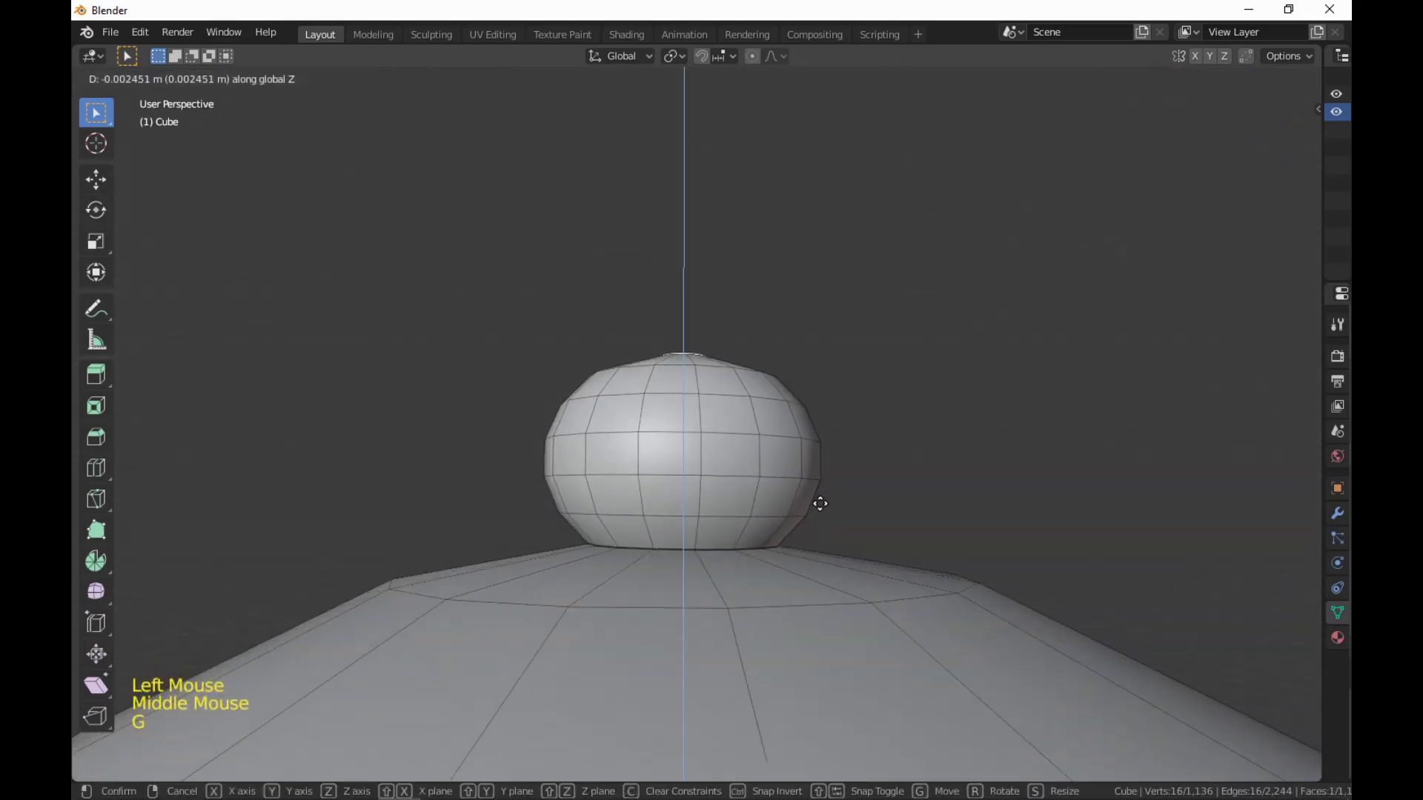
{"action": "left_click", "coordinate": [820, 503]}
Extrude the small disc face on the ball upward by about 0.0035 m.
{"action": "scroll", "coordinate": [1052, 586], "scroll_direction": "down", "scroll_amount": 11}
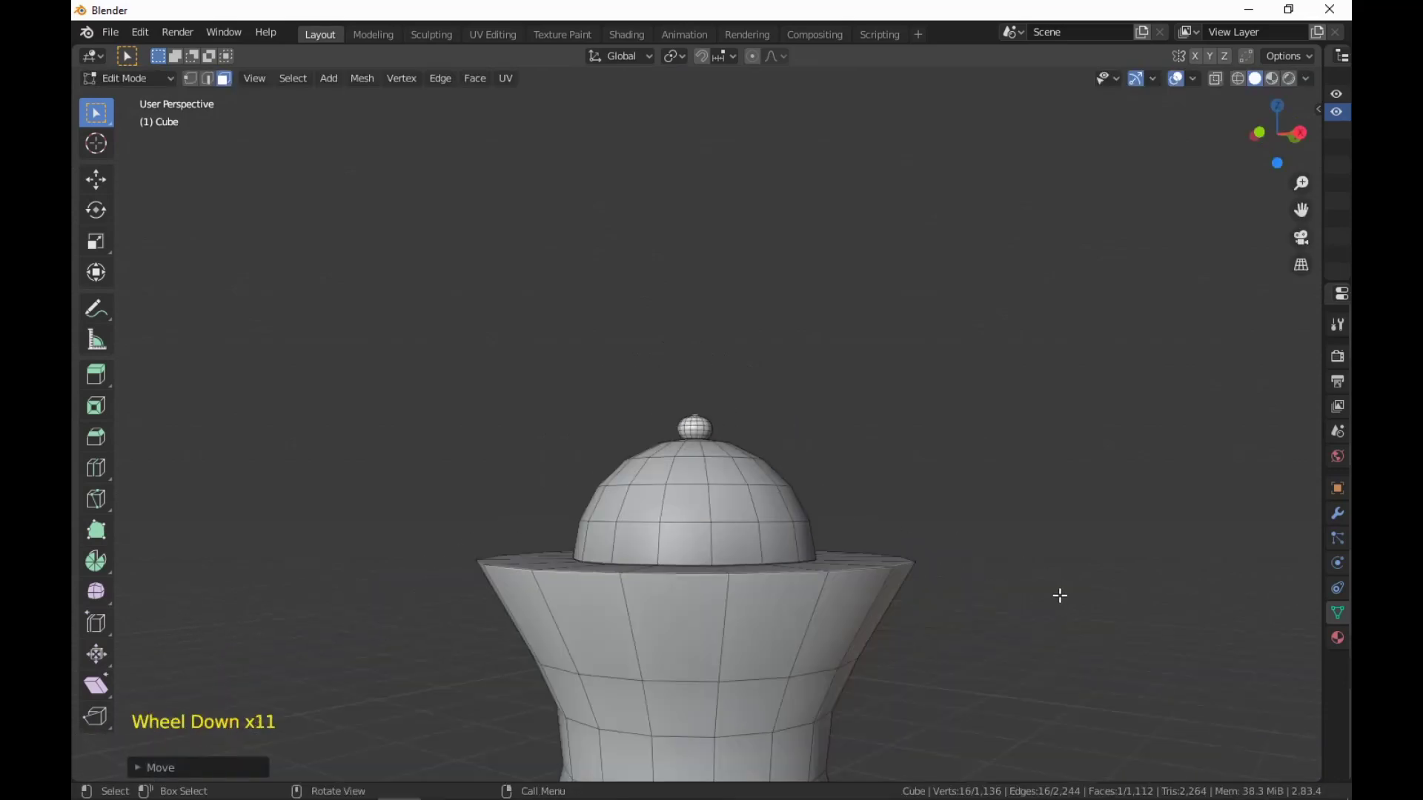
{"action": "middle_click_drag", "start_coordinate": [1058, 594], "coordinate": [960, 692]}
{"action": "scroll", "coordinate": [938, 645], "scroll_direction": "up", "scroll_amount": 2}
{"action": "scroll", "coordinate": [938, 645], "scroll_direction": "up", "scroll_amount": 1}
{"action": "scroll", "coordinate": [936, 646], "scroll_direction": "down", "scroll_amount": 2}
{"action": "scroll", "coordinate": [959, 691], "scroll_direction": "up", "scroll_amount": 1}
{"action": "scroll", "coordinate": [904, 645], "scroll_direction": "up", "scroll_amount": 6}
{"action": "middle_click_drag", "start_coordinate": [905, 644], "coordinate": [922, 612]}
{"action": "key", "text": "e"}
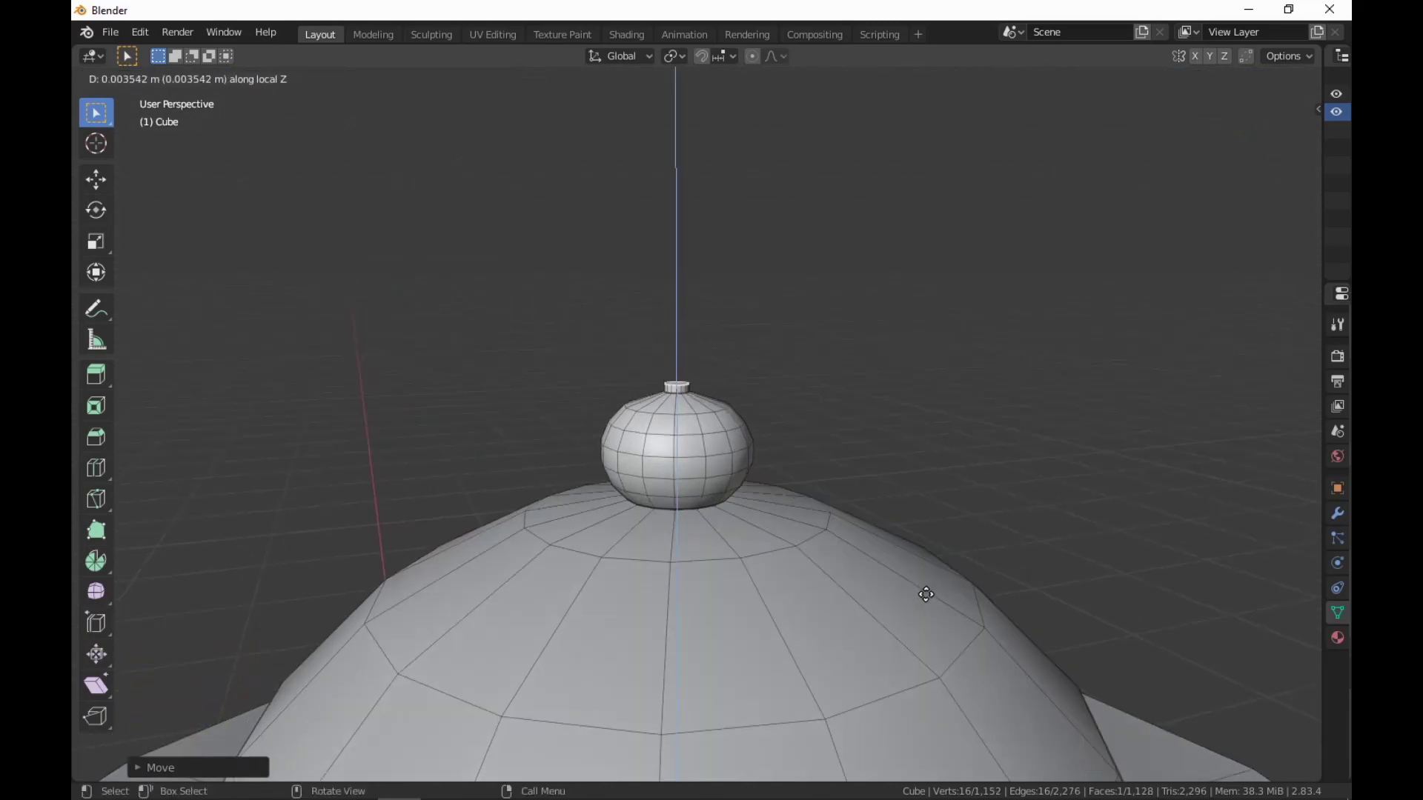
{"action": "left_click", "coordinate": [926, 595]}
Bevel the extruded disc on the ball with 3 segments and a width of about 0.0036 m to round it.
{"action": "middle_click_drag", "start_coordinate": [940, 591], "coordinate": [914, 549]}
{"action": "scroll", "coordinate": [943, 600], "scroll_direction": "up", "scroll_amount": 6}
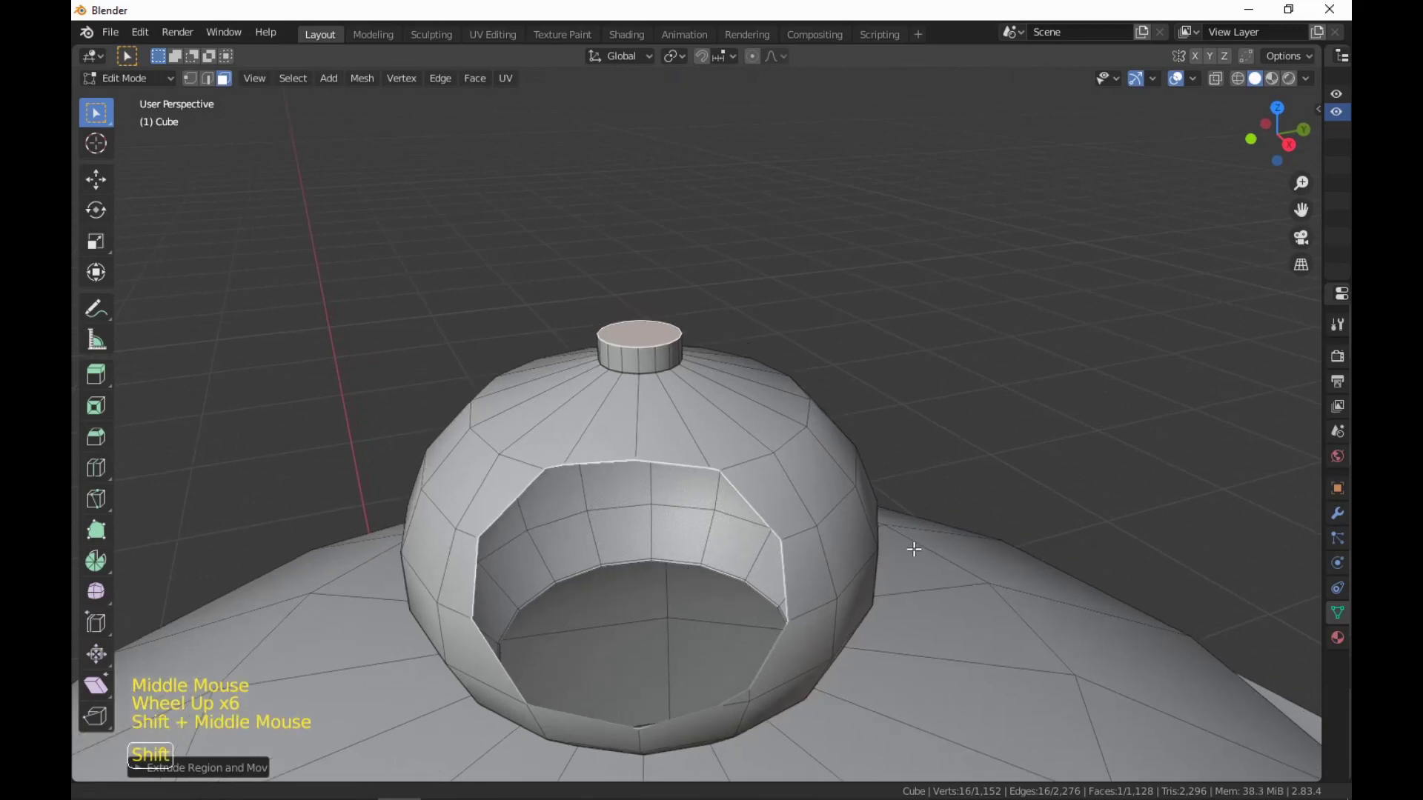
{"action": "scroll", "coordinate": [914, 549], "scroll_direction": "down", "scroll_amount": 2}
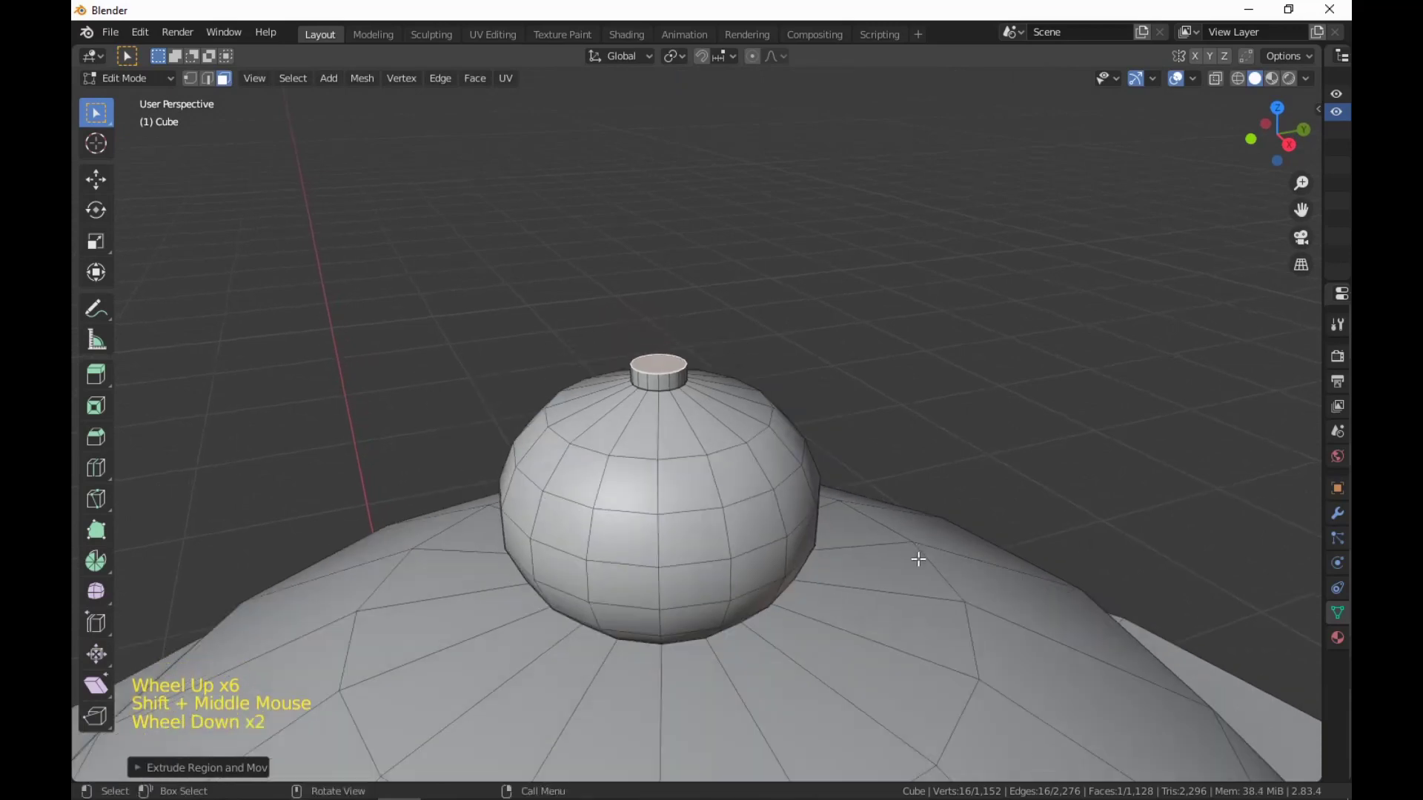
{"action": "key", "text": "ctrl+b"}
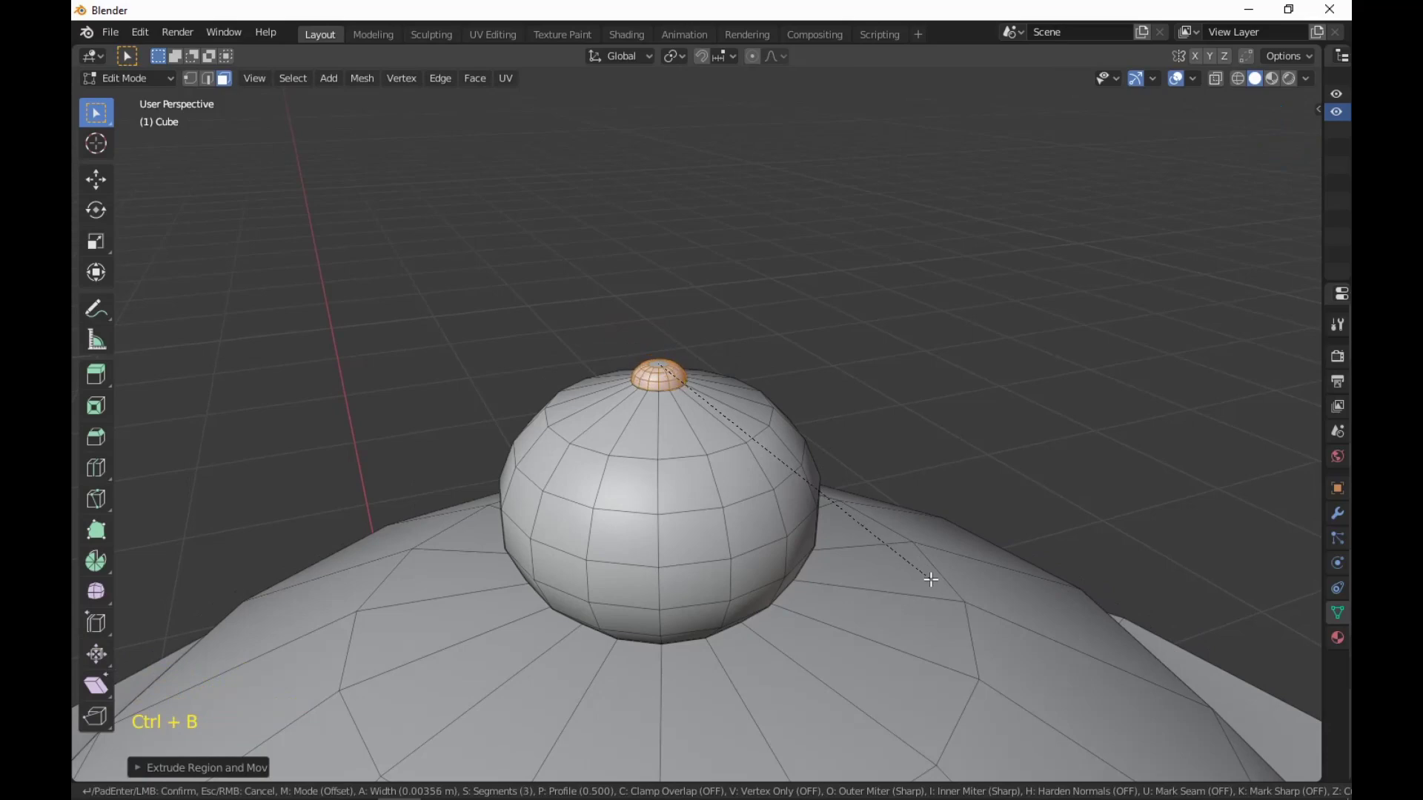
{"action": "left_click", "coordinate": [931, 580]}
{"action": "scroll", "coordinate": [931, 585], "scroll_direction": "down", "scroll_amount": 1}
{"action": "middle_click", "coordinate": [931, 590]}
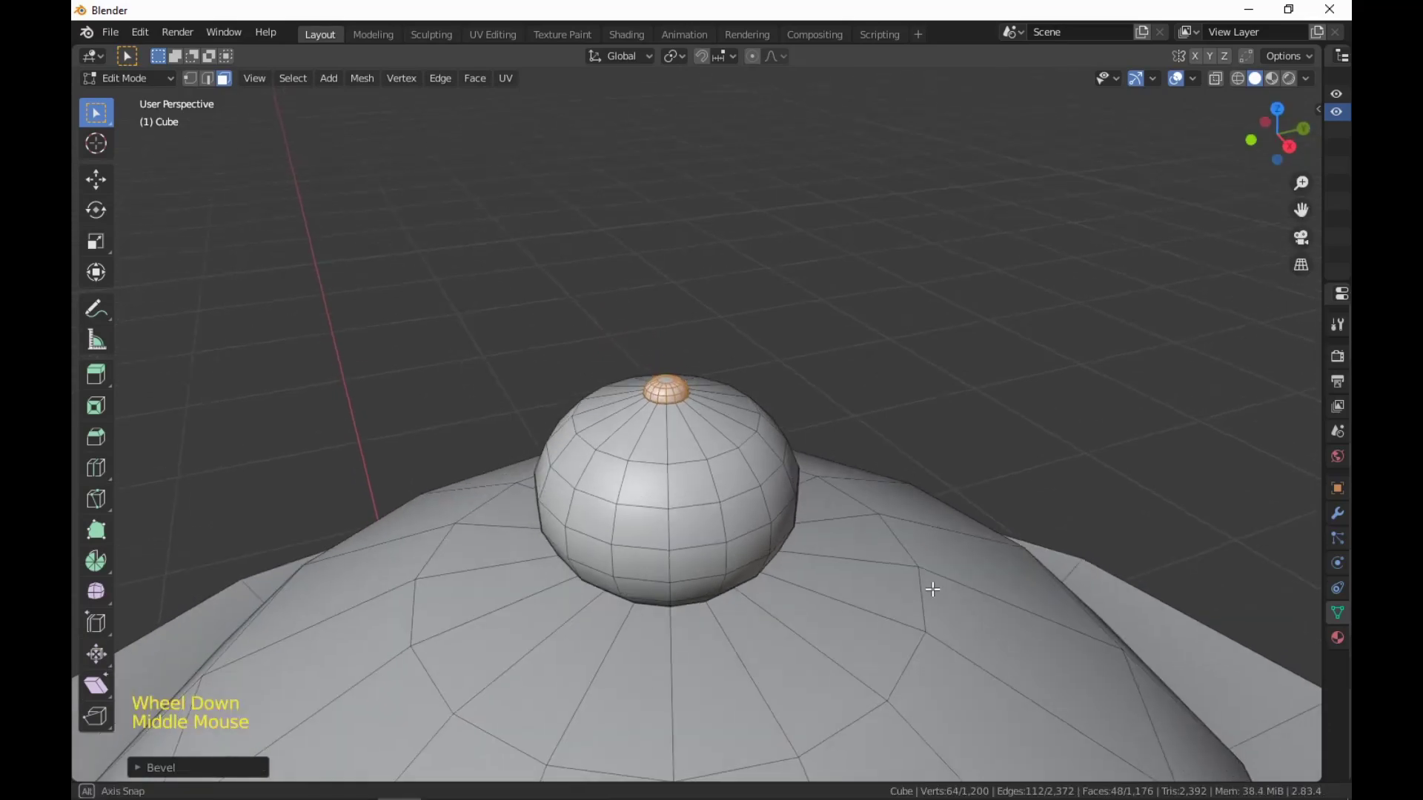
Select the outer rim loop of the flared head and apply Checker Deselect to keep every other vertex.
{"action": "scroll", "coordinate": [931, 582], "scroll_direction": "up", "scroll_amount": 2}
{"action": "scroll", "coordinate": [926, 570], "scroll_direction": "down", "scroll_amount": 7}
{"action": "scroll", "coordinate": [926, 570], "scroll_direction": "down", "scroll_amount": 9}
{"action": "middle_click_drag", "start_coordinate": [926, 571], "coordinate": [876, 476]}
{"action": "scroll", "coordinate": [874, 492], "scroll_direction": "down", "scroll_amount": 1}
{"action": "key", "text": "2"}
{"action": "scroll", "coordinate": [877, 477], "scroll_direction": "up", "scroll_amount": 3}
{"action": "left_click", "coordinate": [808, 406], "text": "alt"}
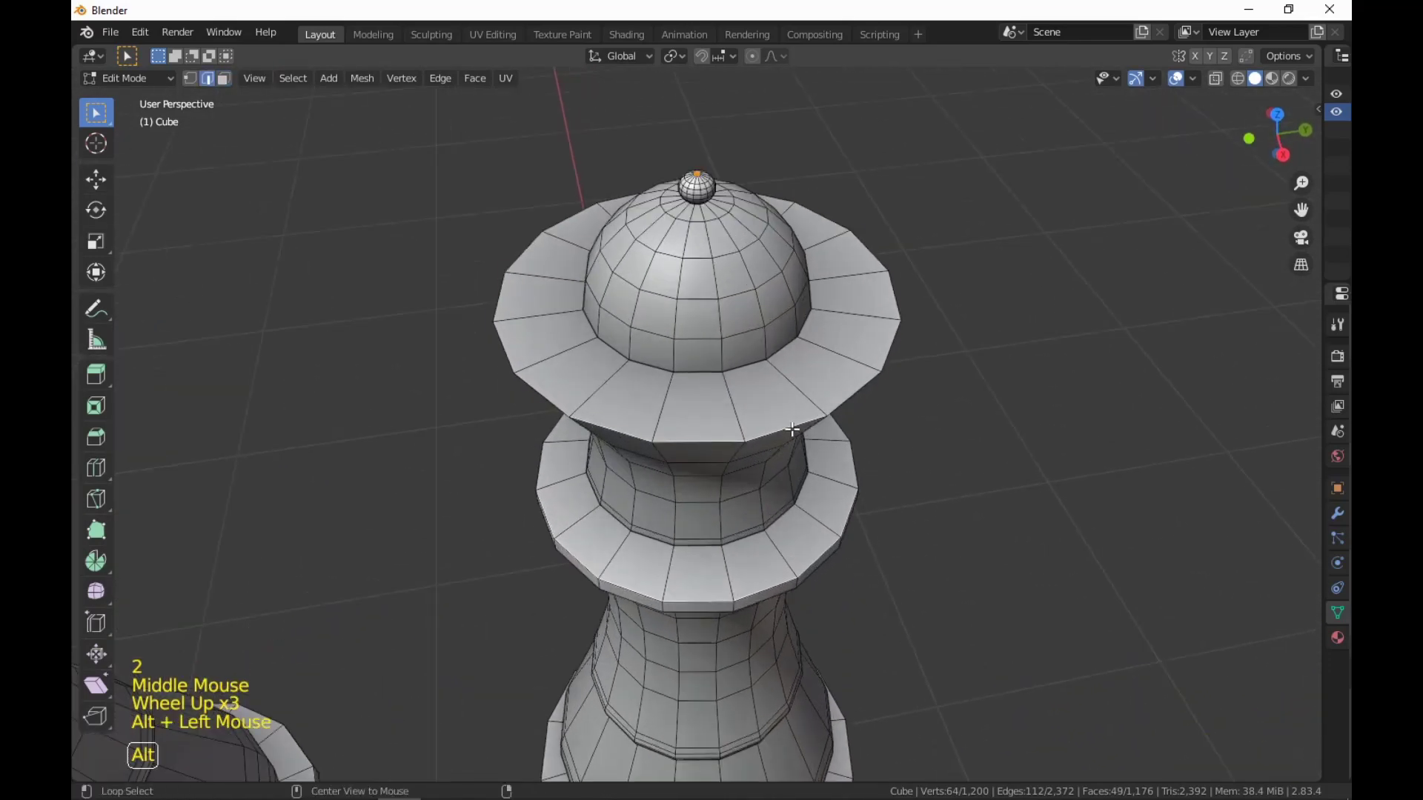
{"action": "middle_click_drag", "start_coordinate": [924, 549], "coordinate": [924, 546]}
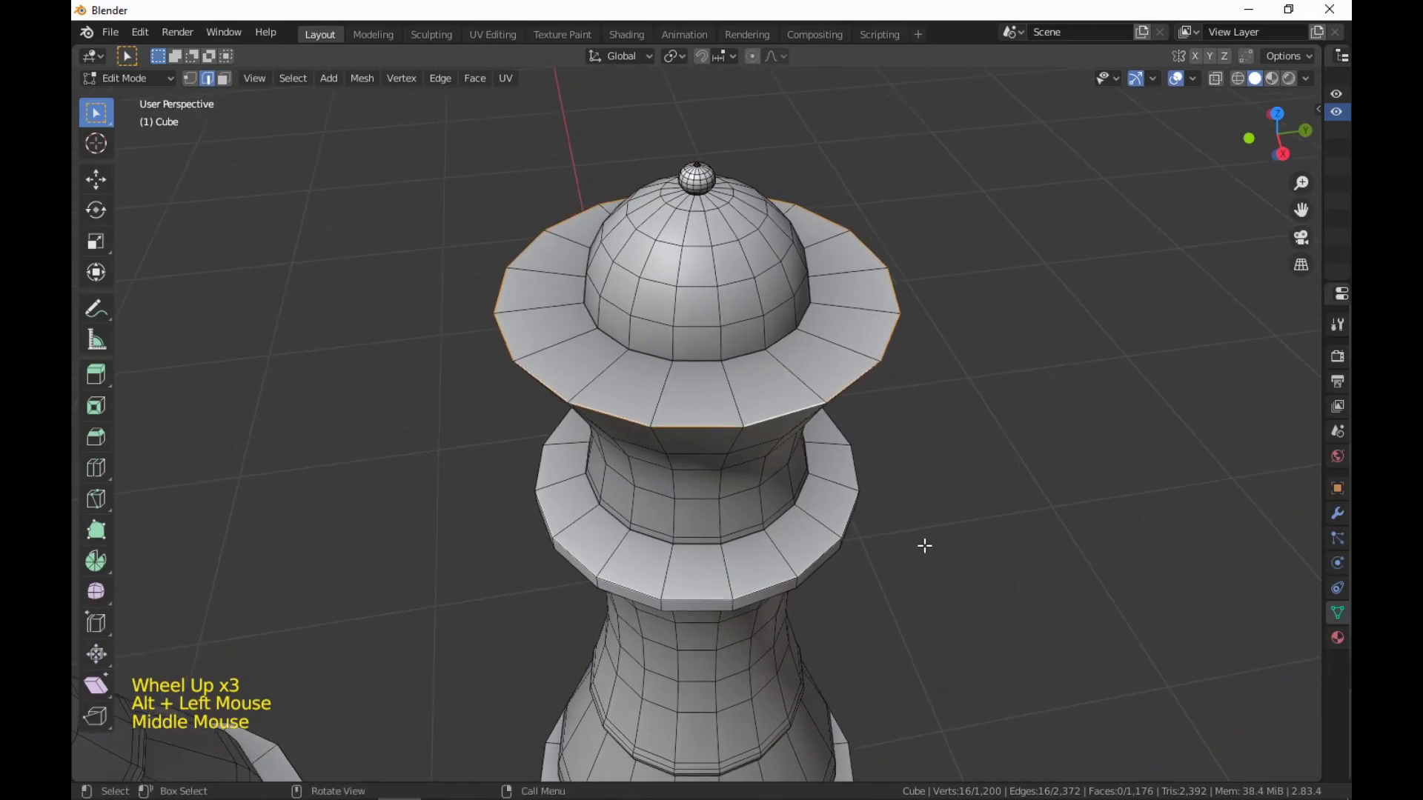
{"action": "key", "text": "1"}
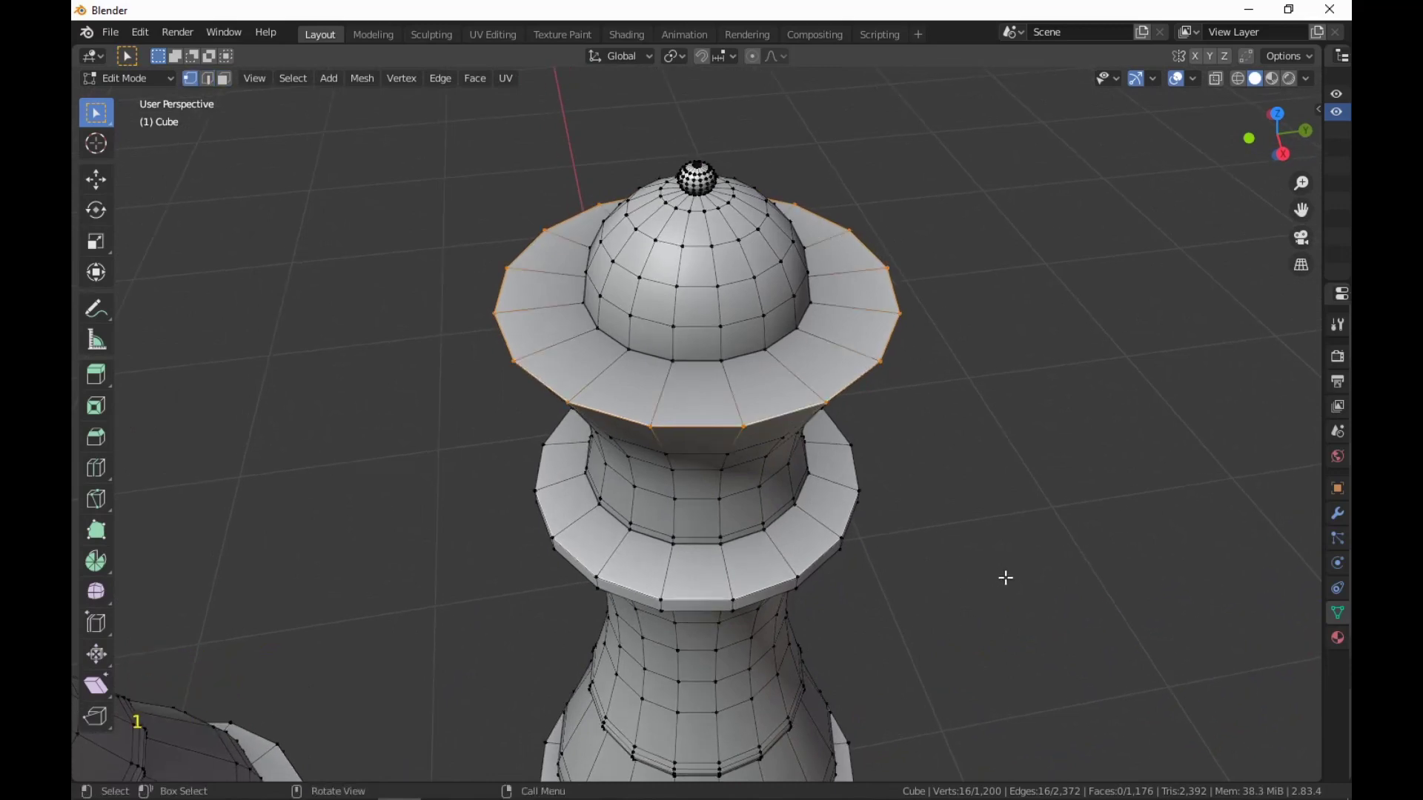
{"action": "key", "text": "F3"}
{"action": "type", "text": "che"}
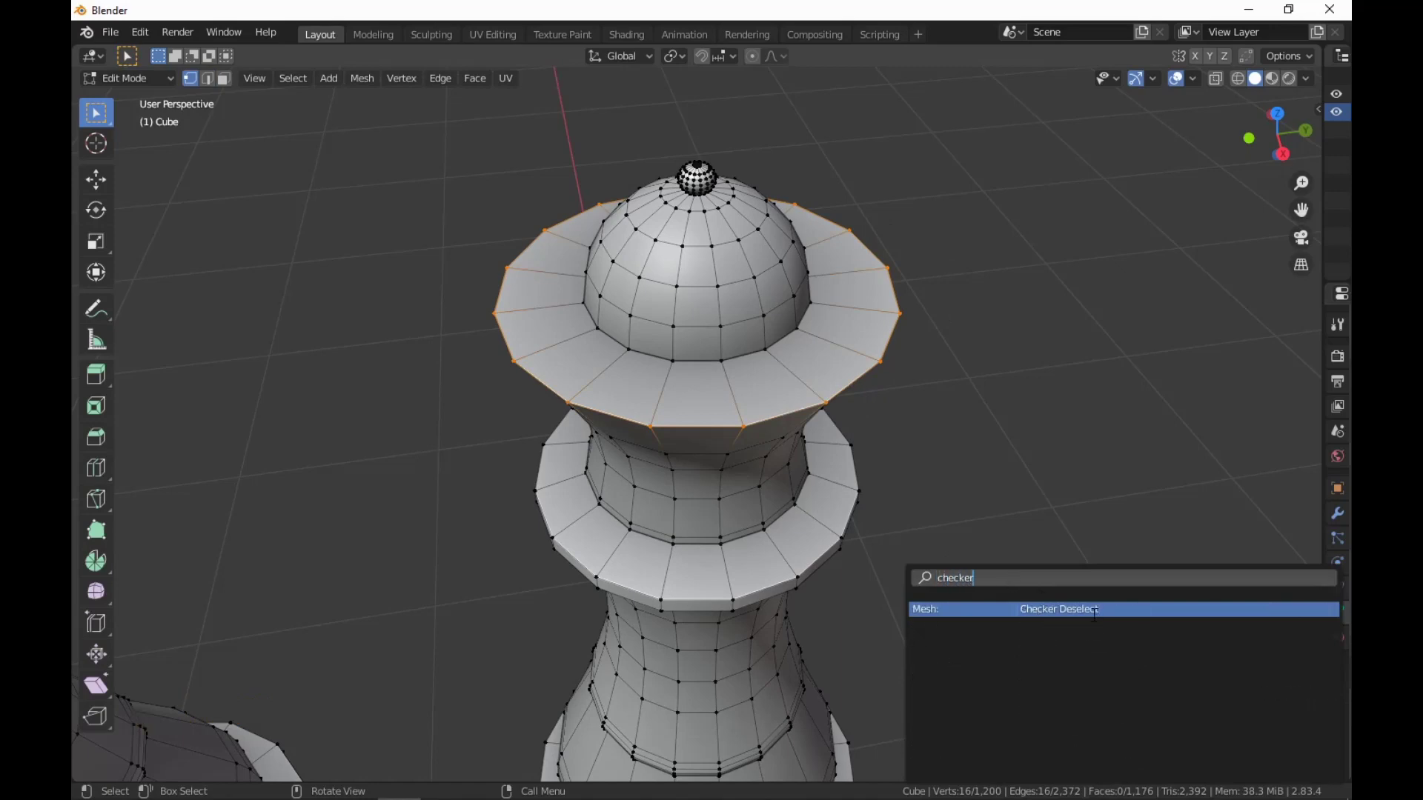
{"action": "type", "text": "cker"}
{"action": "left_click", "coordinate": [1094, 609]}
Scale the alternating rim vertices inward to the dome's base to form the queen's pointed crown.
{"action": "middle_click_drag", "start_coordinate": [778, 492], "coordinate": [908, 492]}
{"action": "scroll", "coordinate": [908, 492], "scroll_direction": "up", "scroll_amount": 2}
{"action": "scroll", "coordinate": [1001, 478], "scroll_direction": "down", "scroll_amount": 2, "text": "shift"}
{"action": "middle_click_drag", "start_coordinate": [1052, 474], "coordinate": [1104, 527], "text": "shift"}
{"action": "key", "text": "s"}
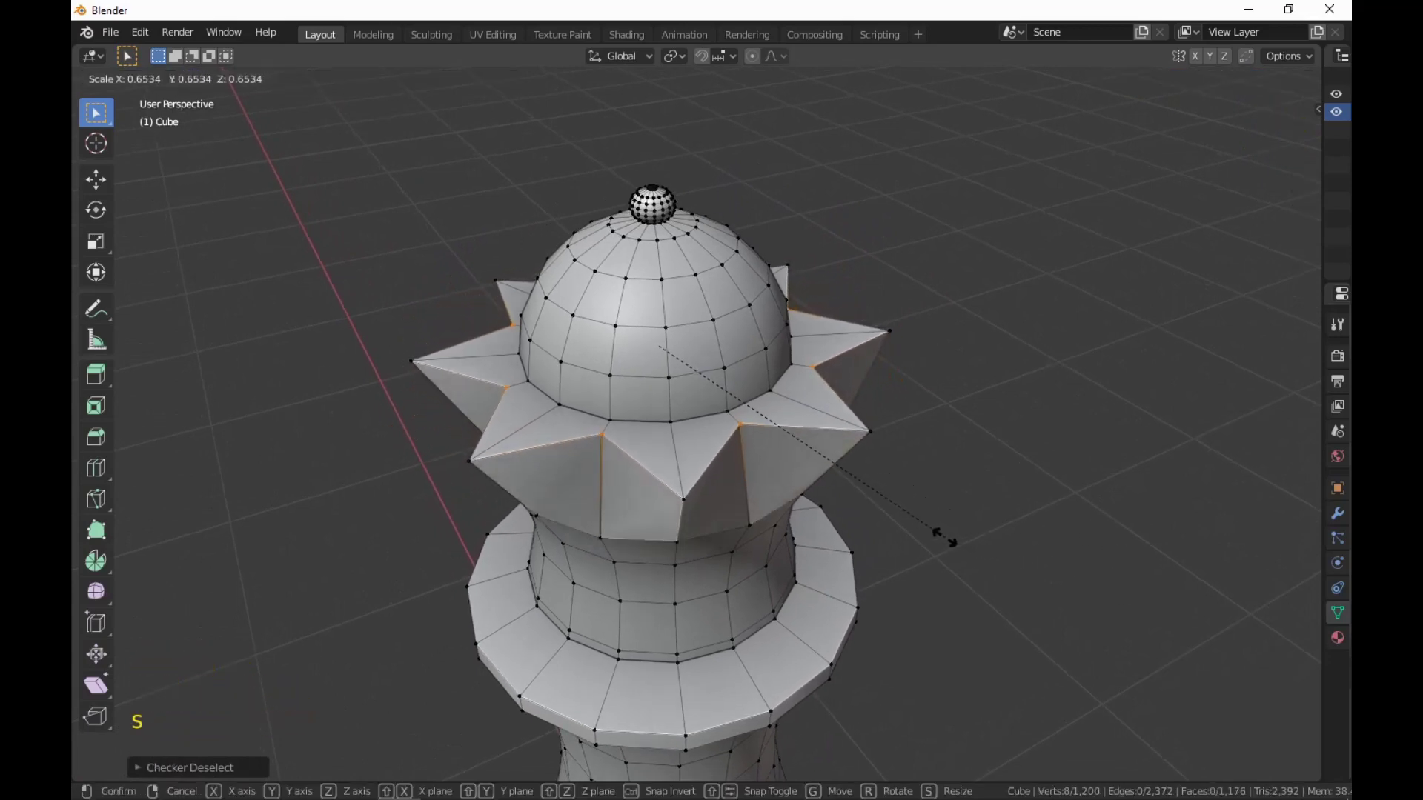
{"action": "left_click", "coordinate": [898, 523]}
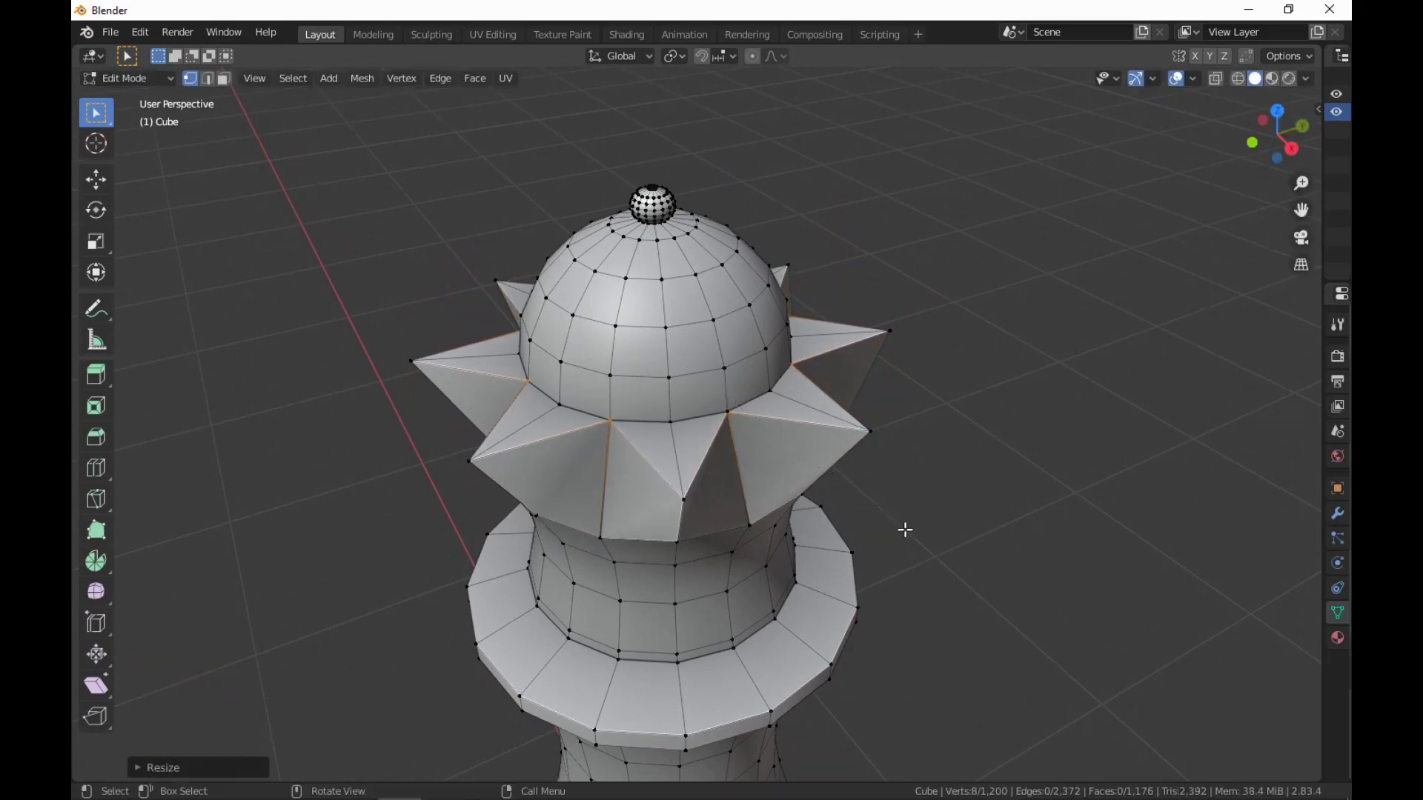
Select the queen's entire linked mesh and merge its overlapping vertices by distance.
{"action": "scroll", "coordinate": [905, 531], "scroll_direction": "down", "scroll_amount": 5}
{"action": "middle_click_drag", "start_coordinate": [905, 530], "coordinate": [975, 600]}
{"action": "scroll", "coordinate": [1034, 510], "scroll_direction": "up", "scroll_amount": 3}
{"action": "key", "text": "3"}
{"action": "scroll", "coordinate": [1029, 508], "scroll_direction": "down", "scroll_amount": 6}
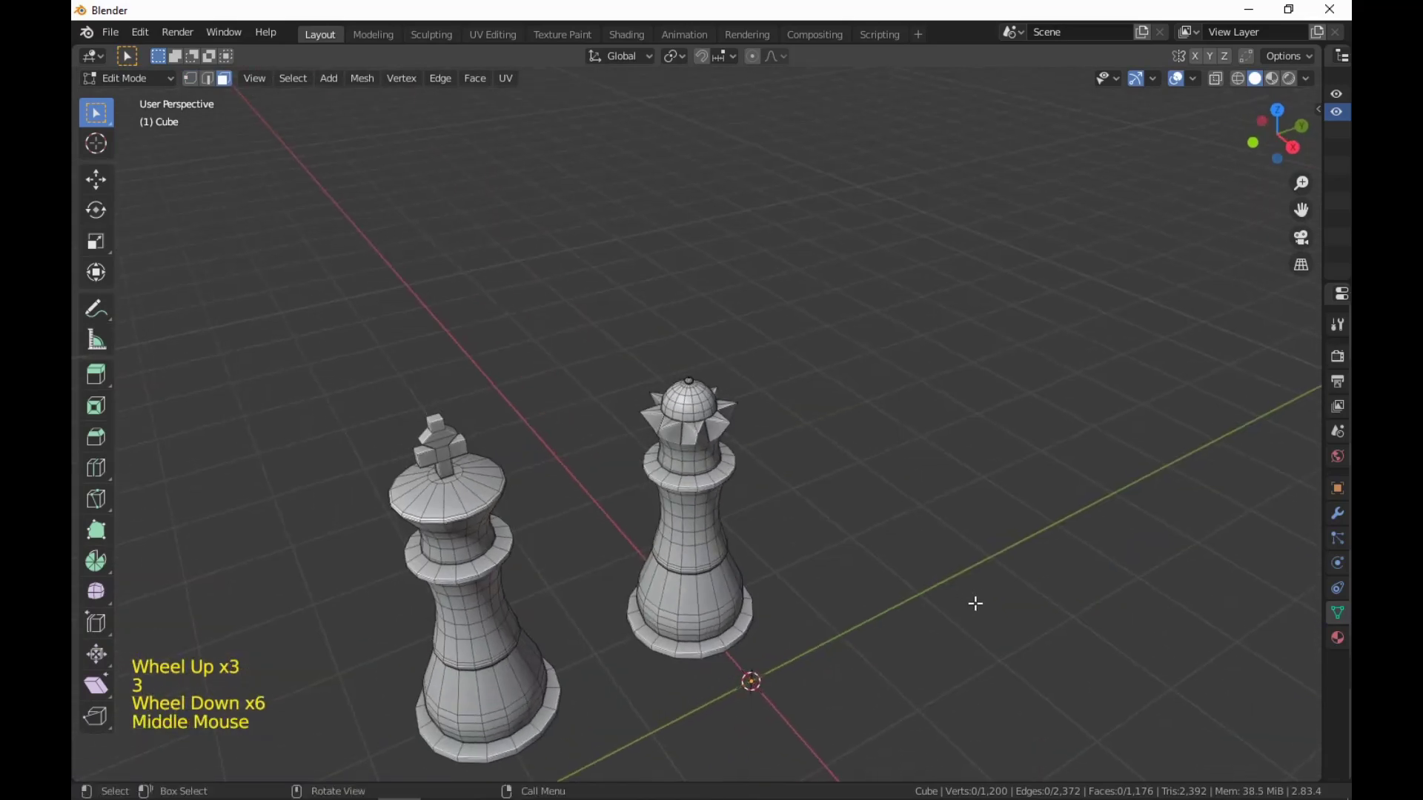
{"action": "scroll", "coordinate": [740, 575], "scroll_direction": "up", "scroll_amount": 3}
{"action": "key", "text": "l"}
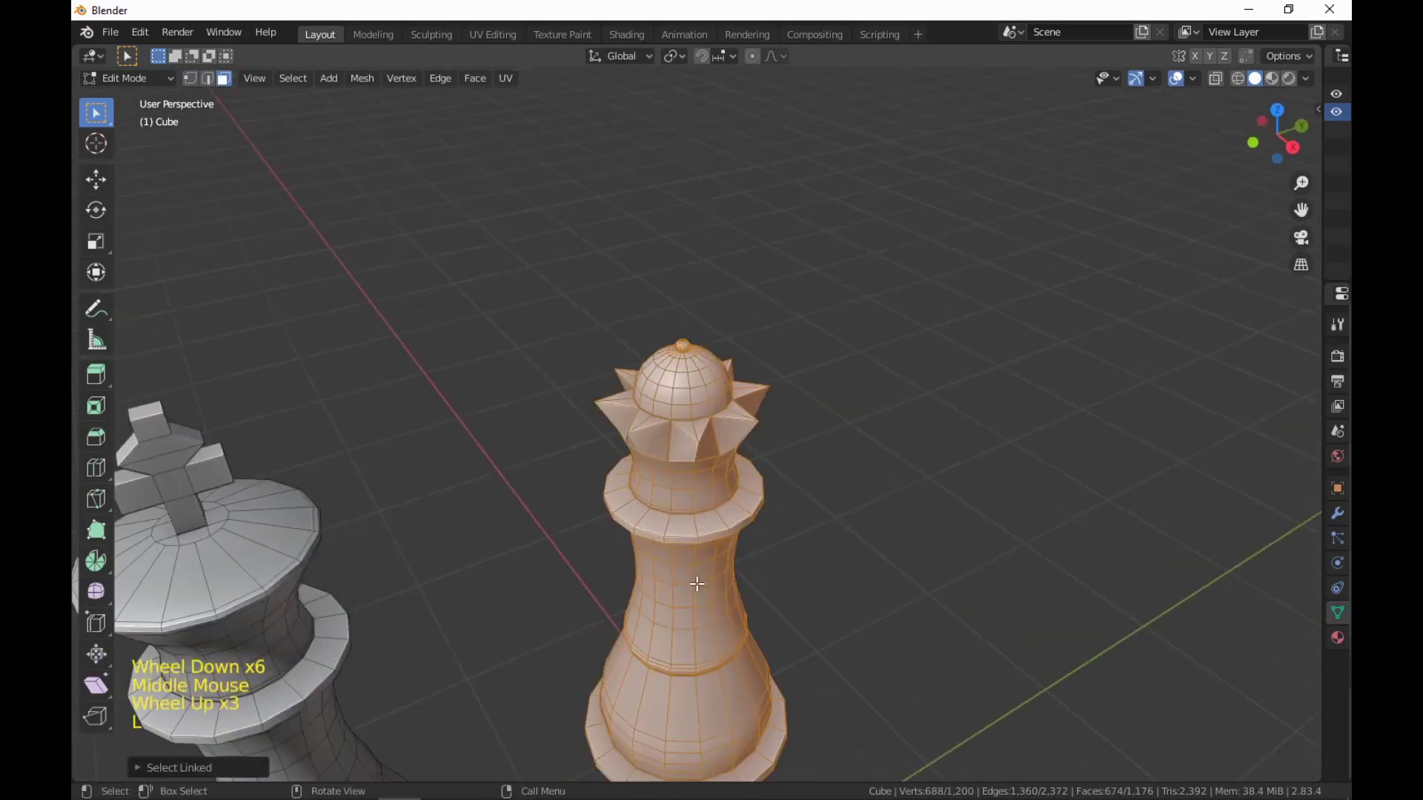
{"action": "key", "text": "m"}
{"action": "left_click", "coordinate": [697, 583]}
{"action": "scroll", "coordinate": [813, 698], "scroll_direction": "down", "scroll_amount": 3}
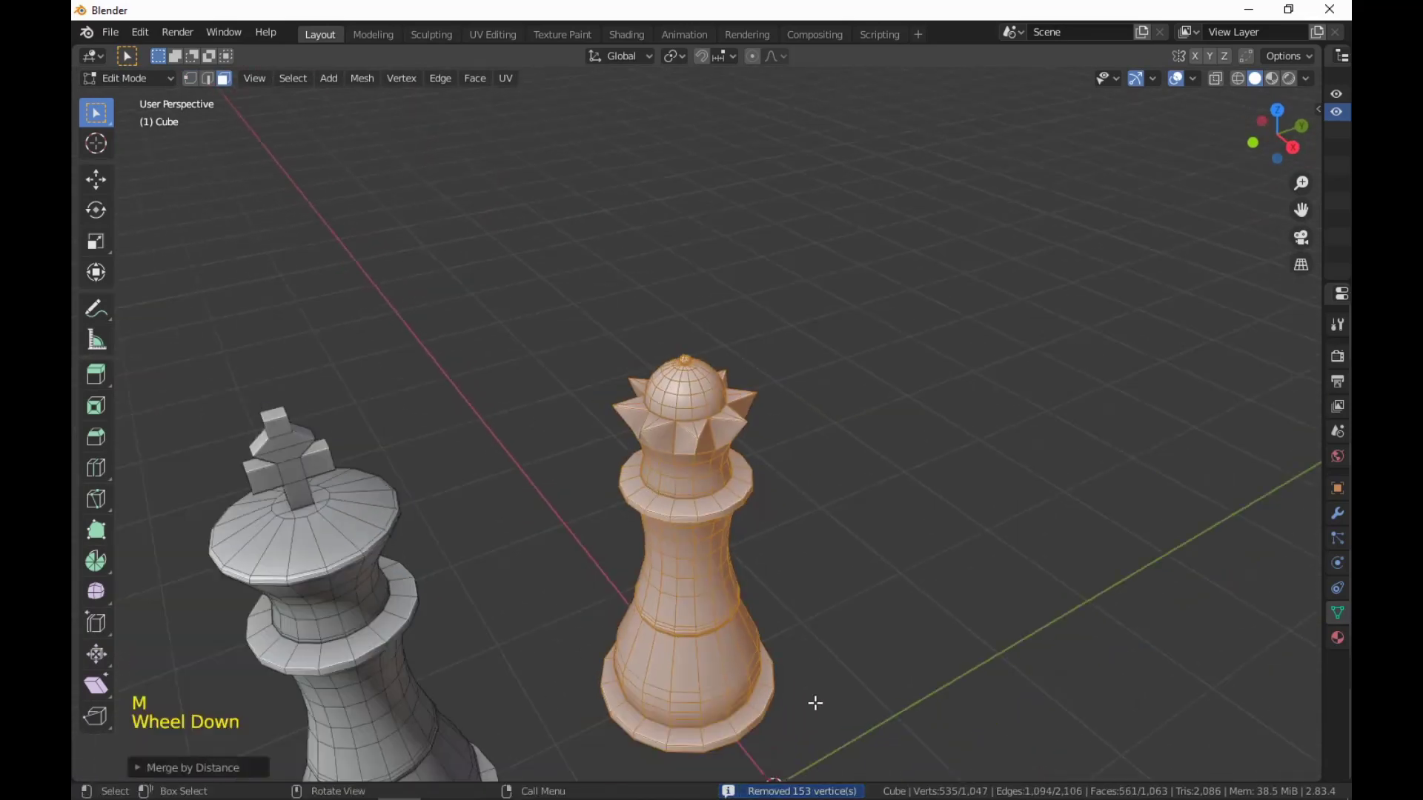
Scale the queen along Z to about 0.97 to make it slightly shorter.
{"action": "middle_click_drag", "start_coordinate": [812, 699], "coordinate": [852, 660]}
{"action": "scroll", "coordinate": [724, 592], "scroll_direction": "up", "scroll_amount": 2}
{"action": "key", "text": "s"}
{"action": "key", "text": "z"}
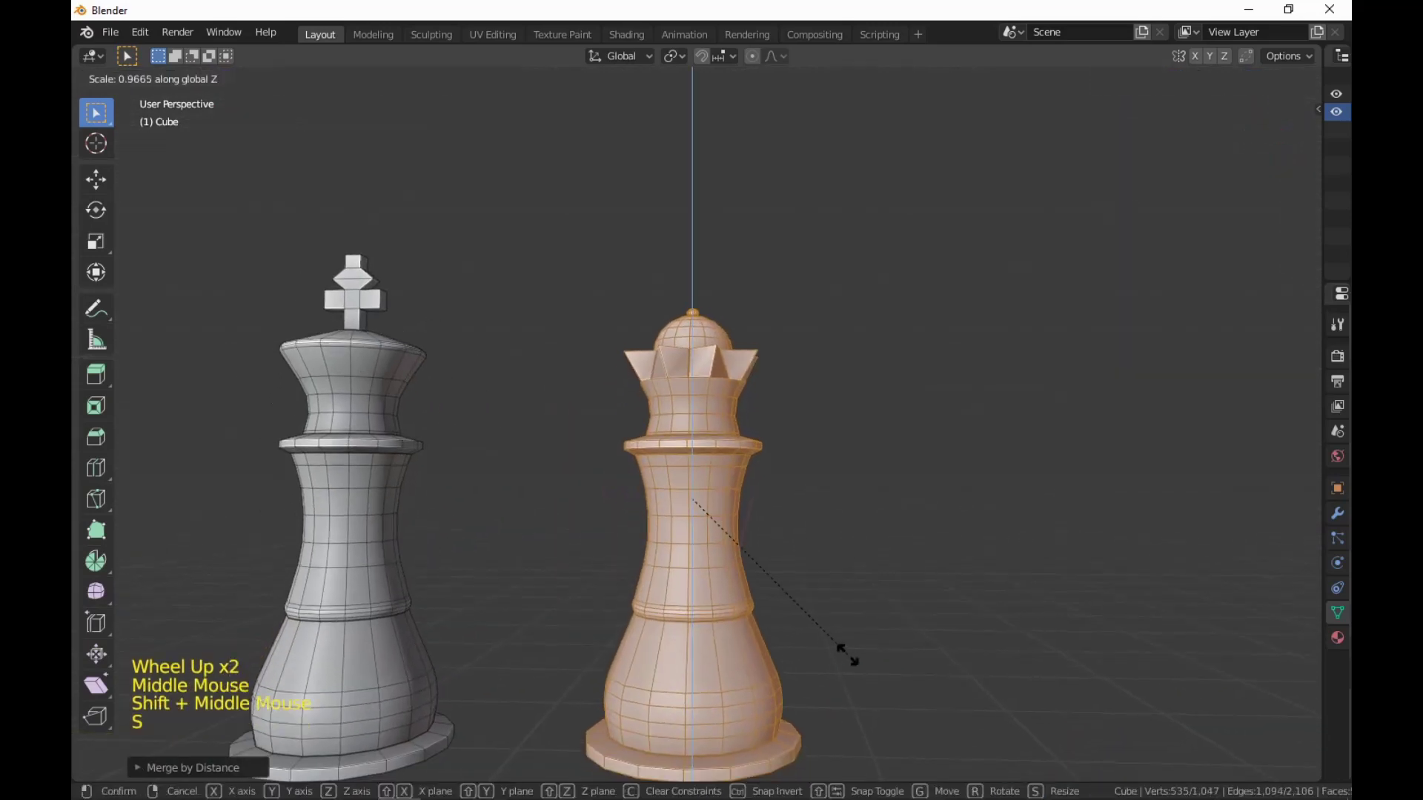
{"action": "left_click", "coordinate": [841, 653]}
Set snapping to Vertex and move the queen along Z to align its base with the king's, then clear the selection.
{"action": "middle_click_drag", "start_coordinate": [841, 653], "coordinate": [745, 69]}
{"action": "left_click", "coordinate": [723, 52]}
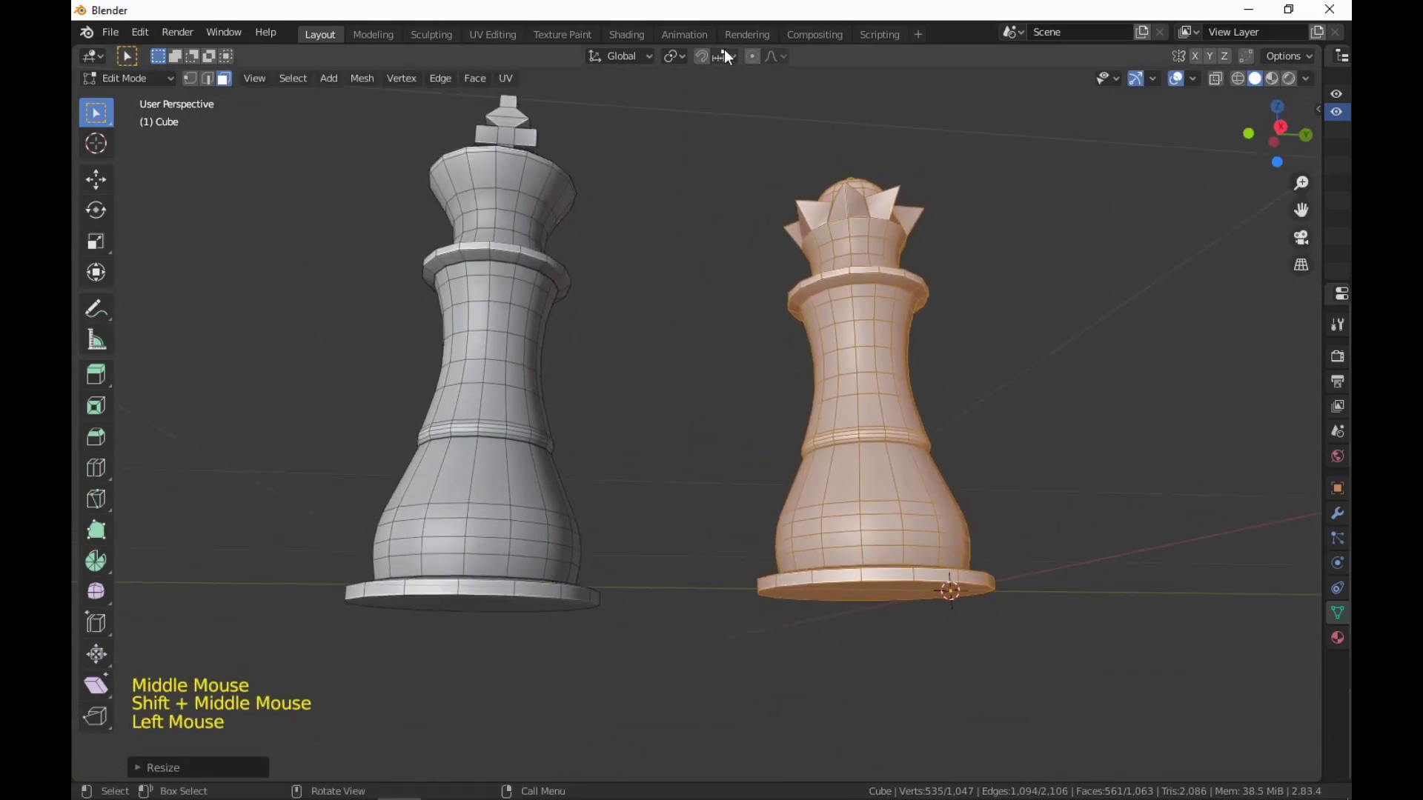
{"action": "left_click", "coordinate": [710, 130]}
{"action": "middle_click_drag", "start_coordinate": [577, 583], "coordinate": [590, 632]}
{"action": "key", "text": "g"}
{"action": "key", "text": "z"}
{"action": "left_click", "coordinate": [612, 638]}
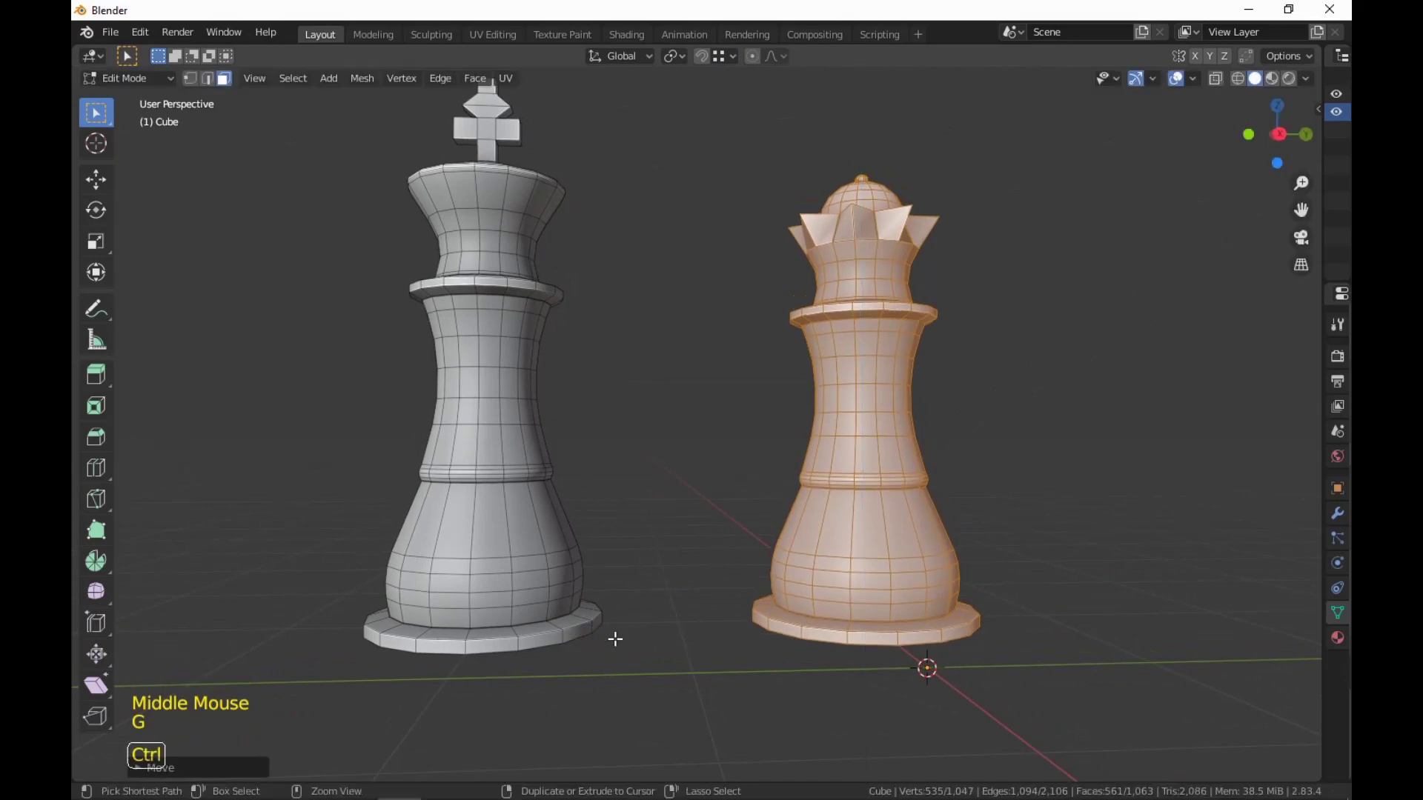
{"action": "scroll", "coordinate": [842, 610], "scroll_direction": "down", "scroll_amount": 4}
{"action": "middle_click_drag", "start_coordinate": [842, 610], "coordinate": [870, 651]}
{"action": "scroll", "coordinate": [835, 672], "scroll_direction": "up", "scroll_amount": 2}
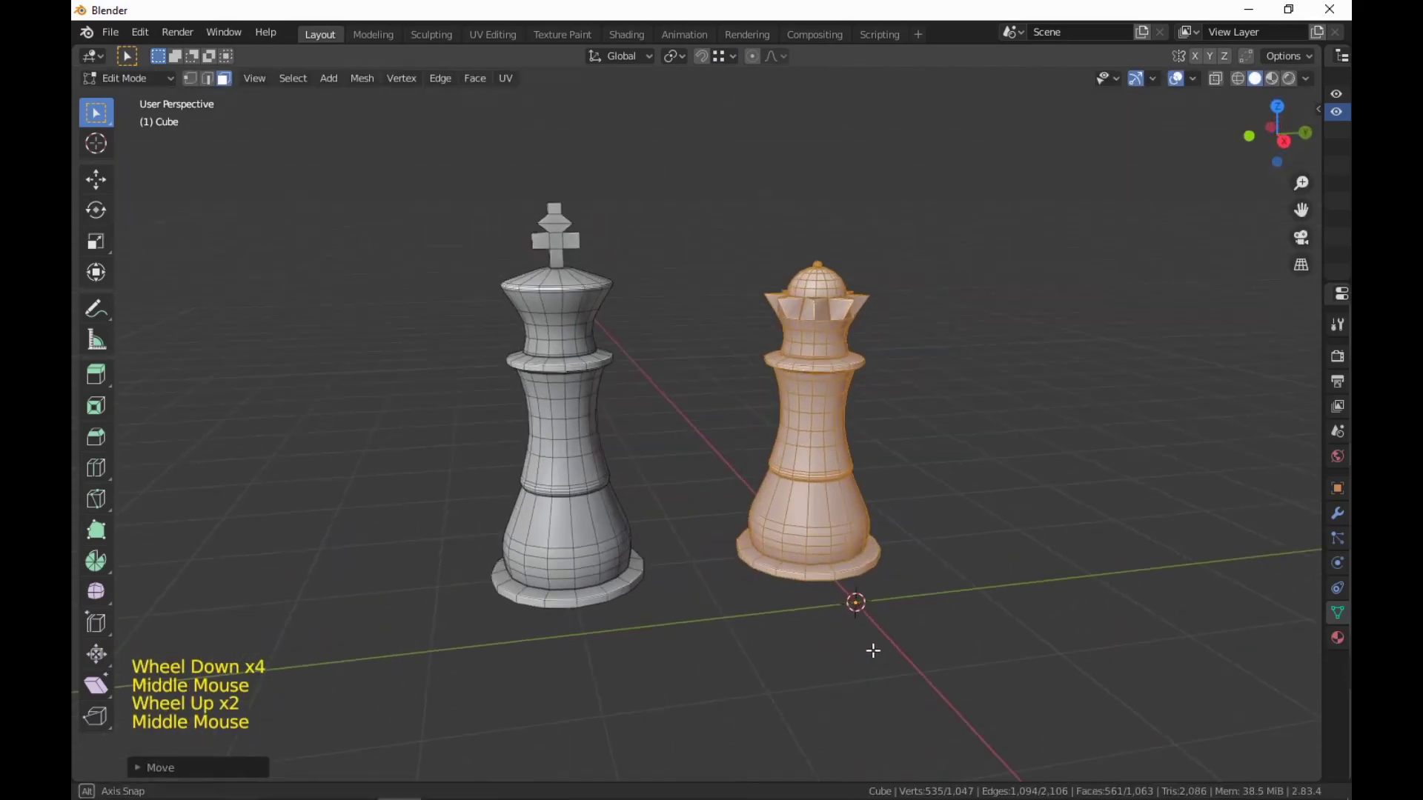
{"action": "scroll", "coordinate": [870, 651], "scroll_direction": "up", "scroll_amount": 1}
{"action": "left_click", "coordinate": [1051, 674]}
{"action": "middle_click_drag", "start_coordinate": [1052, 674], "coordinate": [1013, 640]}
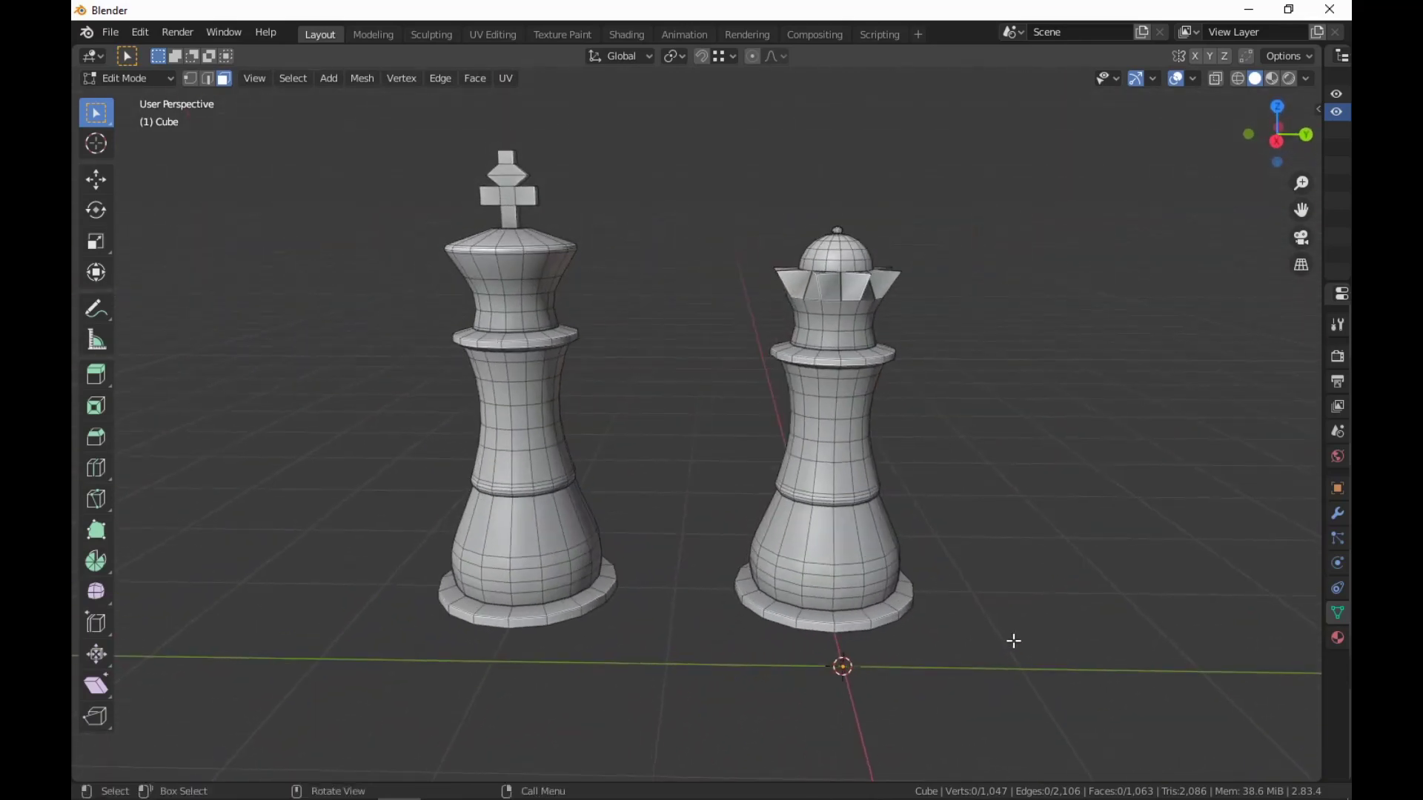
{"action": "type", "text": "agy"}
{"action": "type", "text": "-23"}
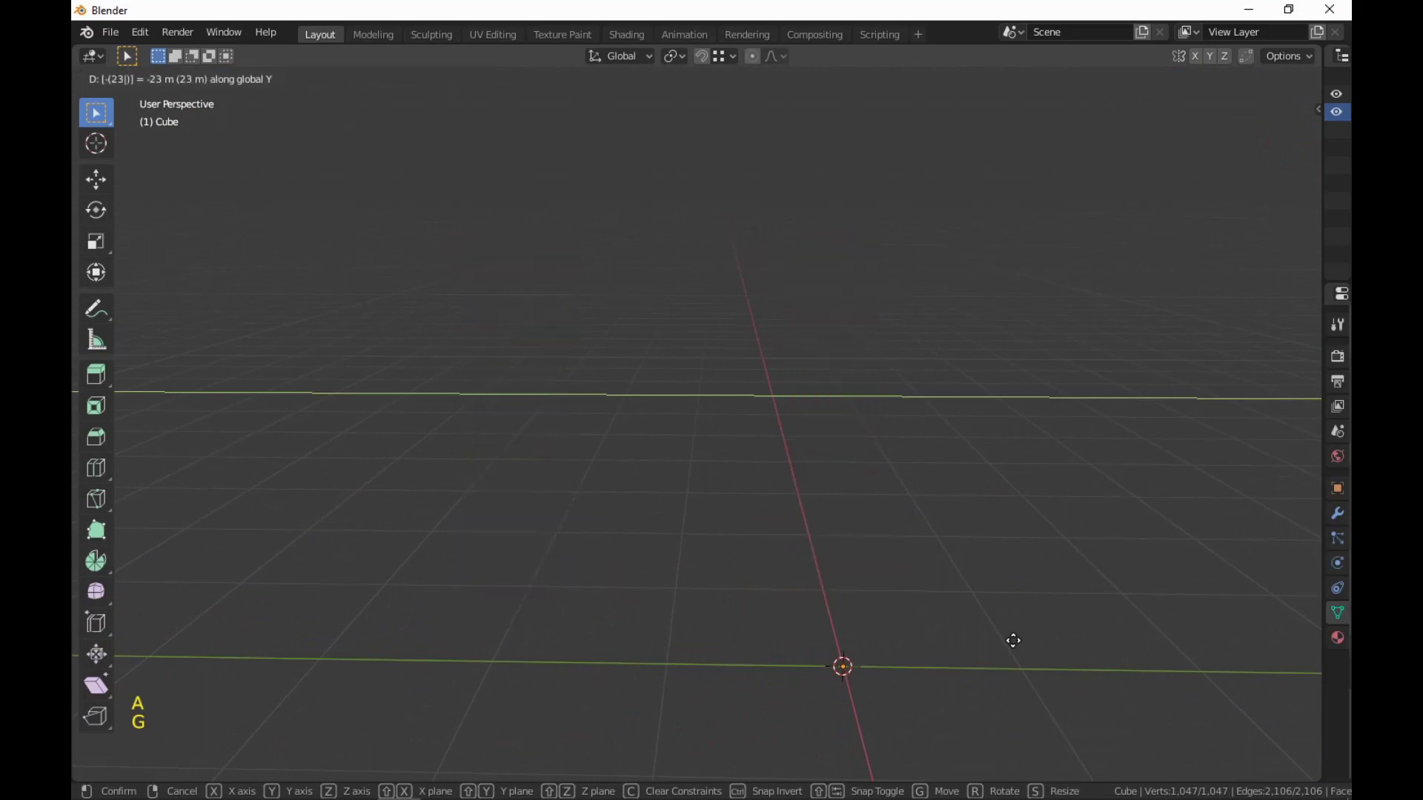
{"action": "key", "text": "Escape"}
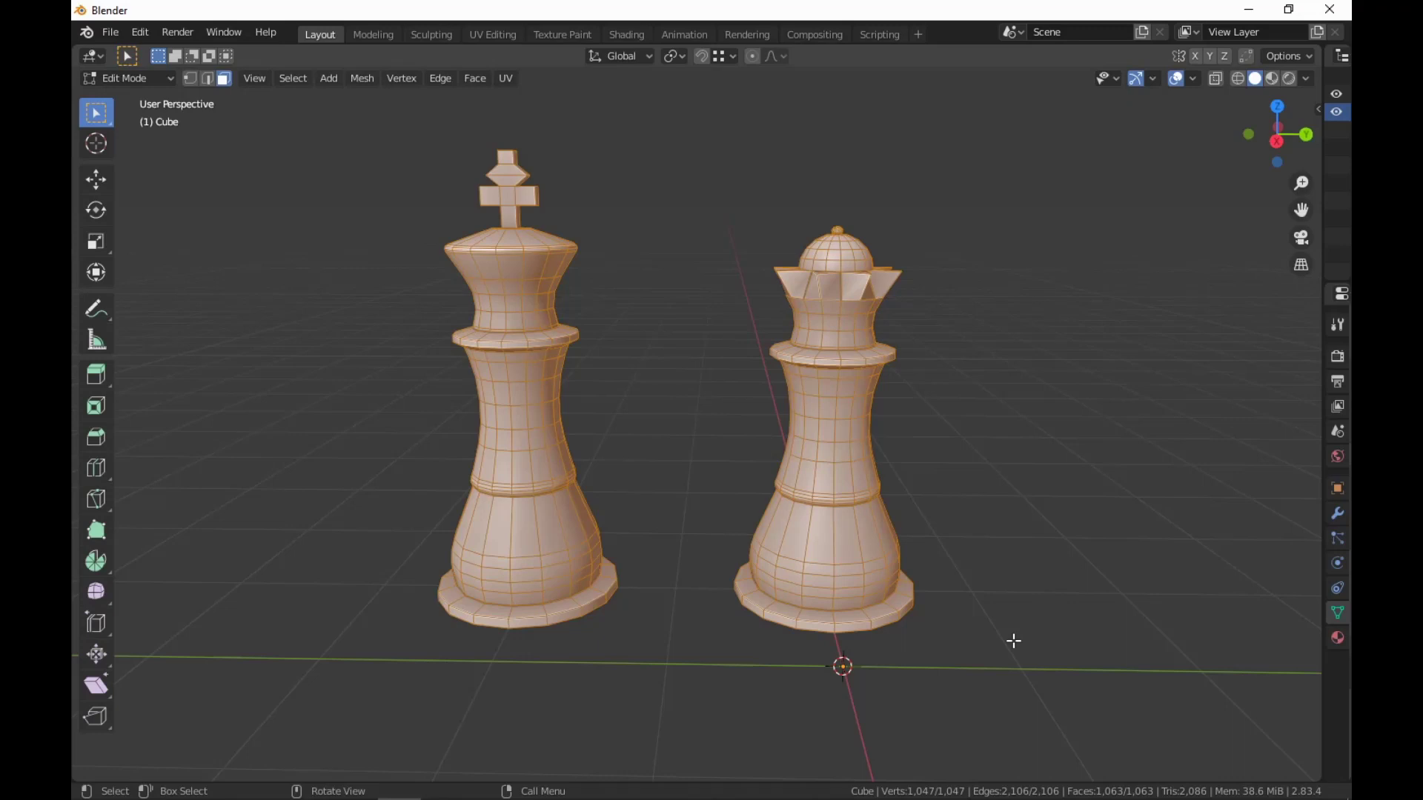
{"action": "key", "text": "g"}
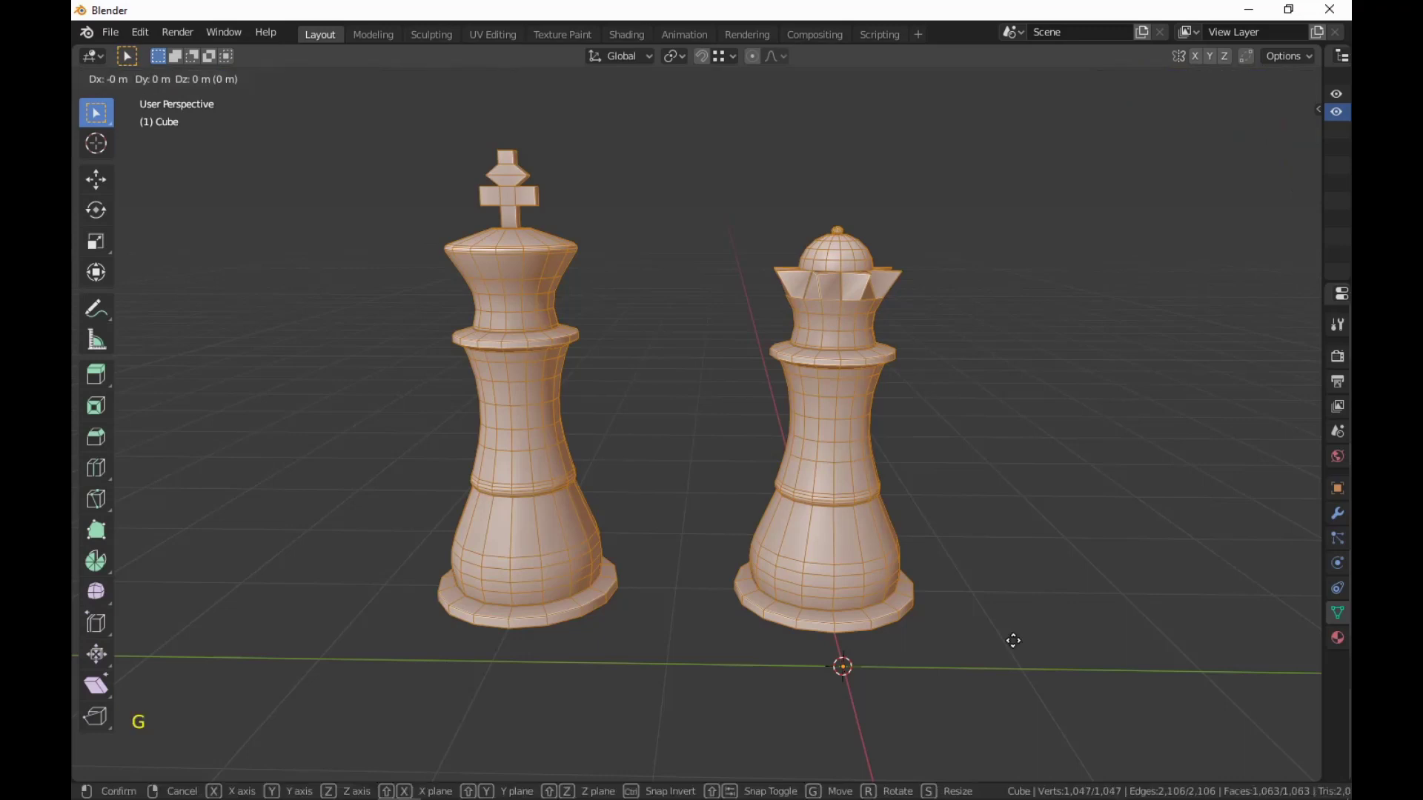
{"action": "right_click", "coordinate": [1013, 641]}
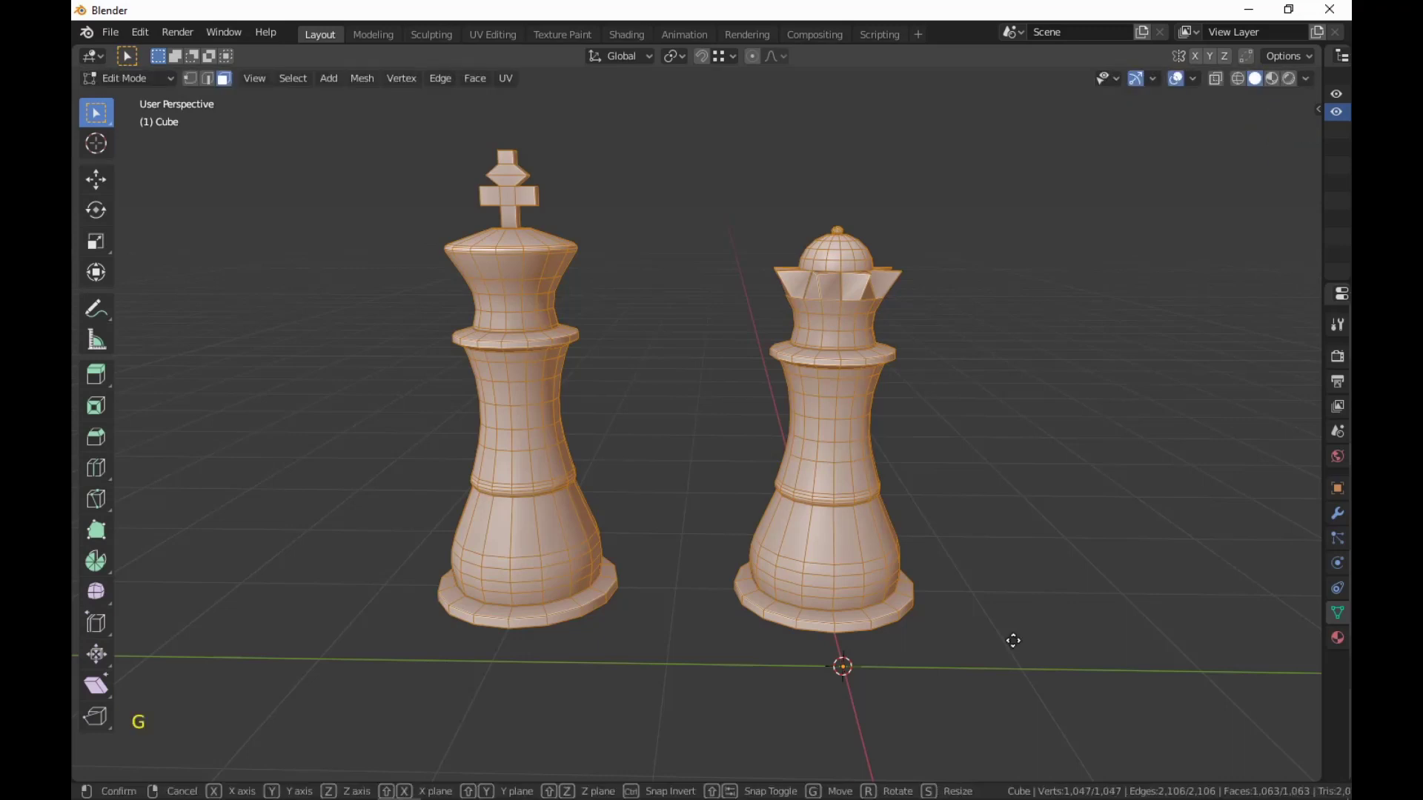
Move the king and queen together -2 m along Y and clear the selection.
{"action": "type", "text": "gy-2"}
{"action": "key", "text": "Return"}
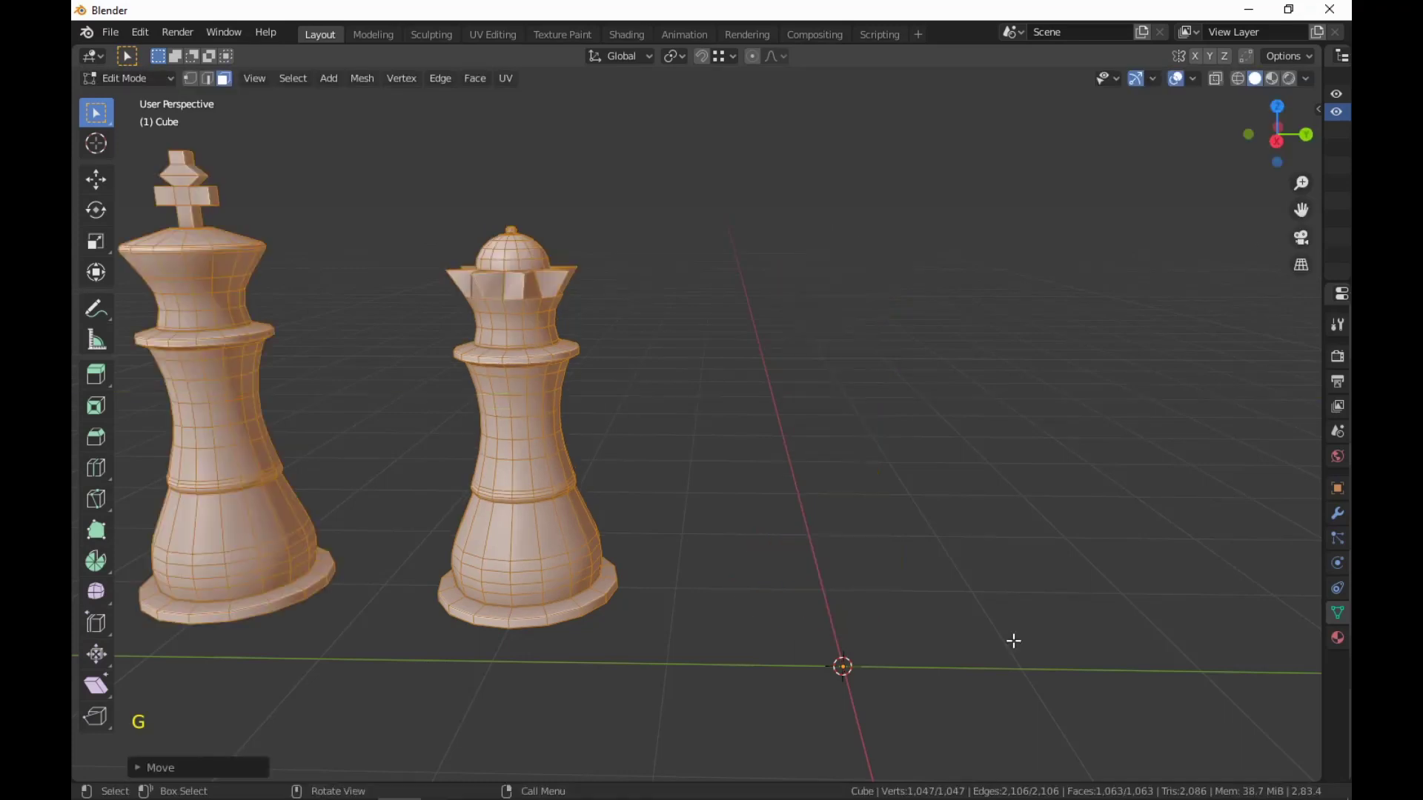
{"action": "left_click", "coordinate": [994, 558]}
Select the queen's linked mesh and duplicate it 2 m along Y.
{"action": "left_click", "coordinate": [518, 566]}
{"action": "key", "text": "l"}
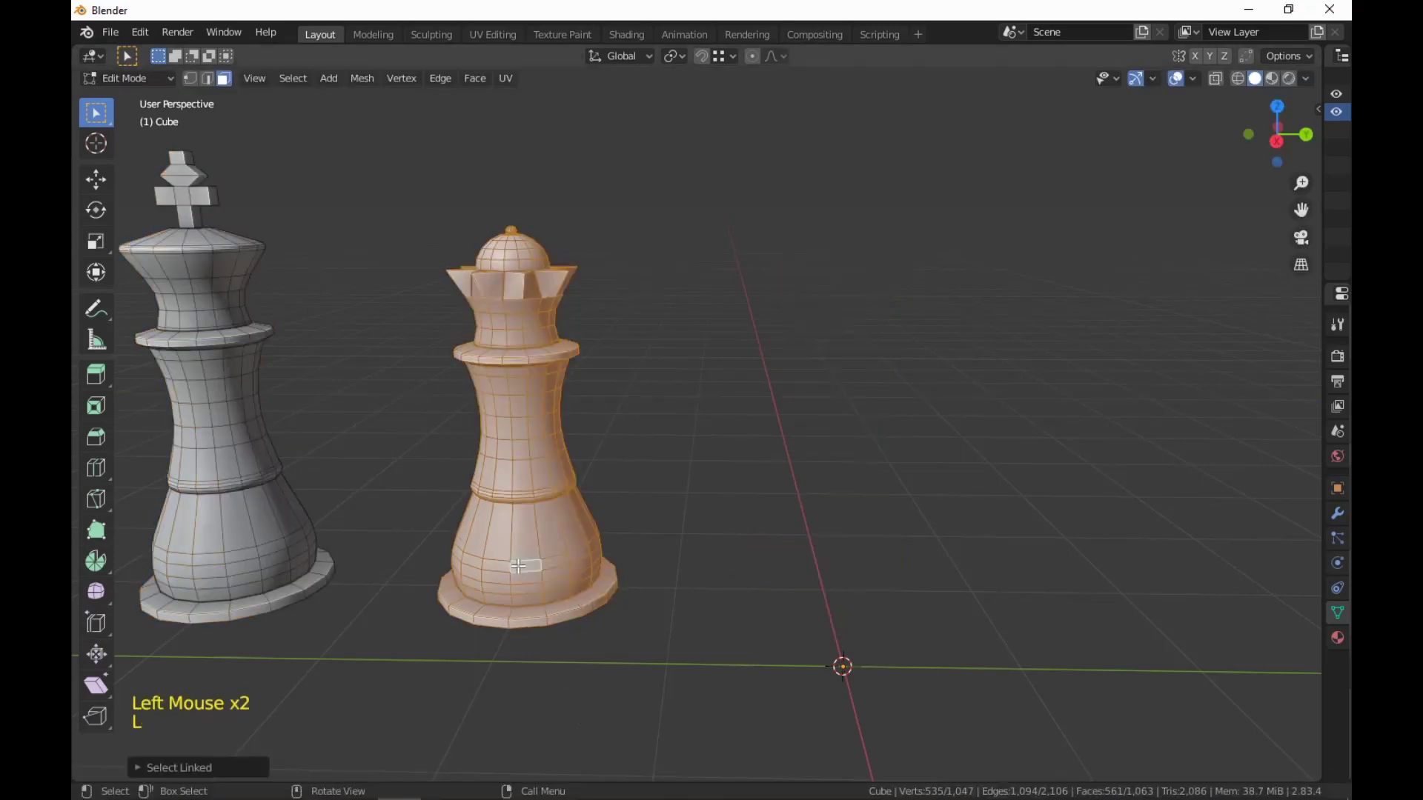
{"action": "key", "text": "shift+d"}
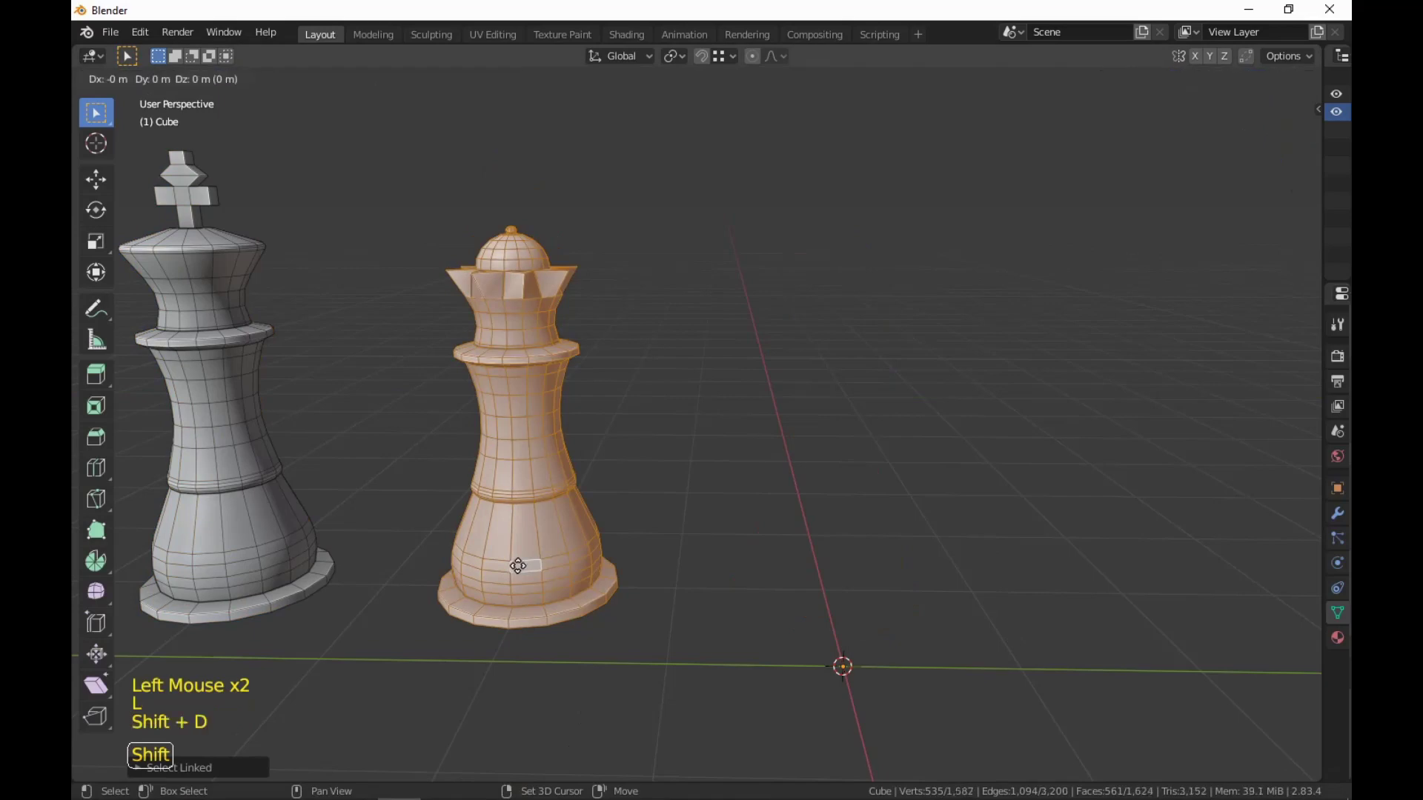
{"action": "type", "text": "y2"}
{"action": "key", "text": "Return"}
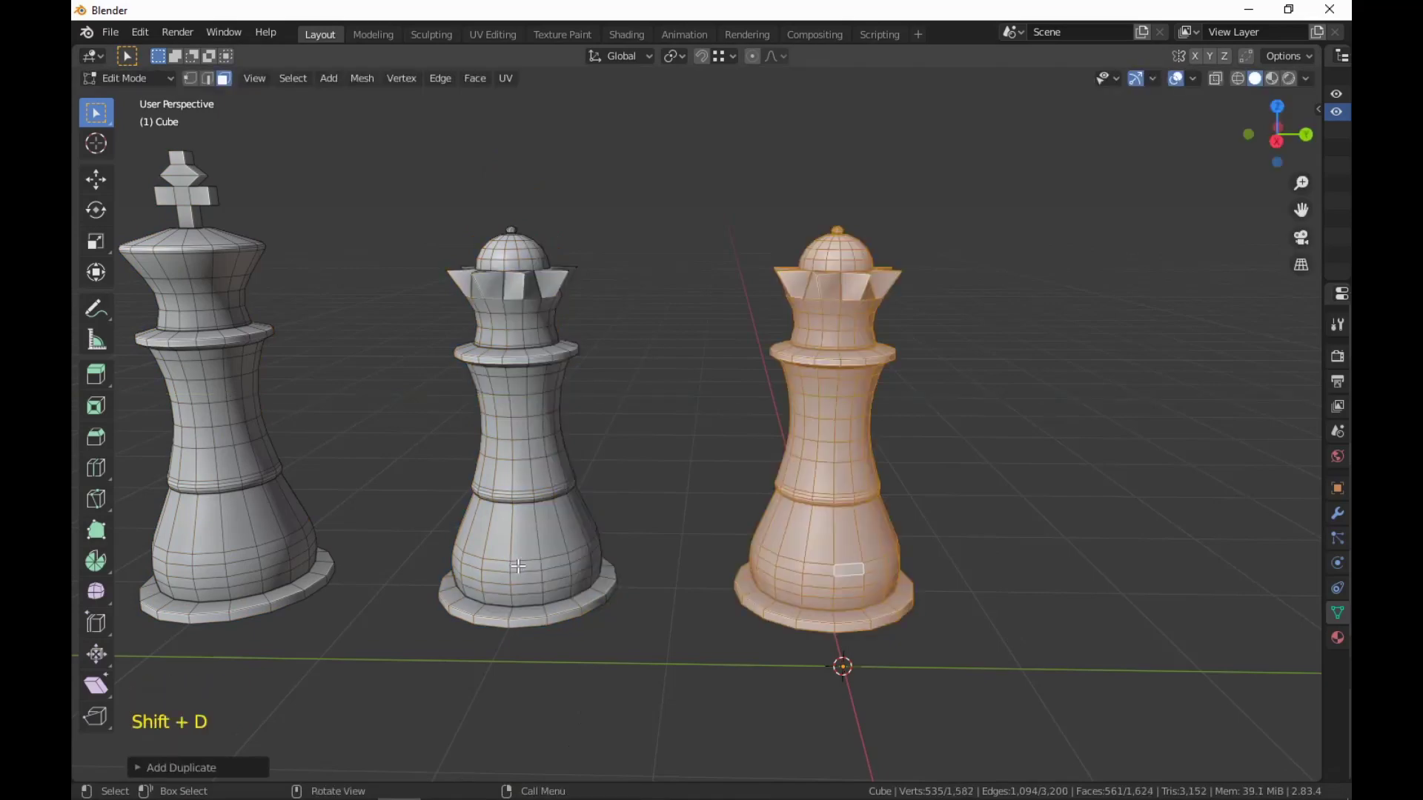
Delete the face loop just below the collar of the duplicated queen.
{"action": "middle_click_drag", "start_coordinate": [528, 521], "coordinate": [870, 530]}
{"action": "scroll", "coordinate": [875, 510], "scroll_direction": "up", "scroll_amount": 2}
{"action": "left_click", "coordinate": [781, 372], "text": "alt"}
{"action": "scroll", "coordinate": [868, 514], "scroll_direction": "up", "scroll_amount": 3}
{"action": "scroll", "coordinate": [921, 496], "scroll_direction": "down", "scroll_amount": 4}
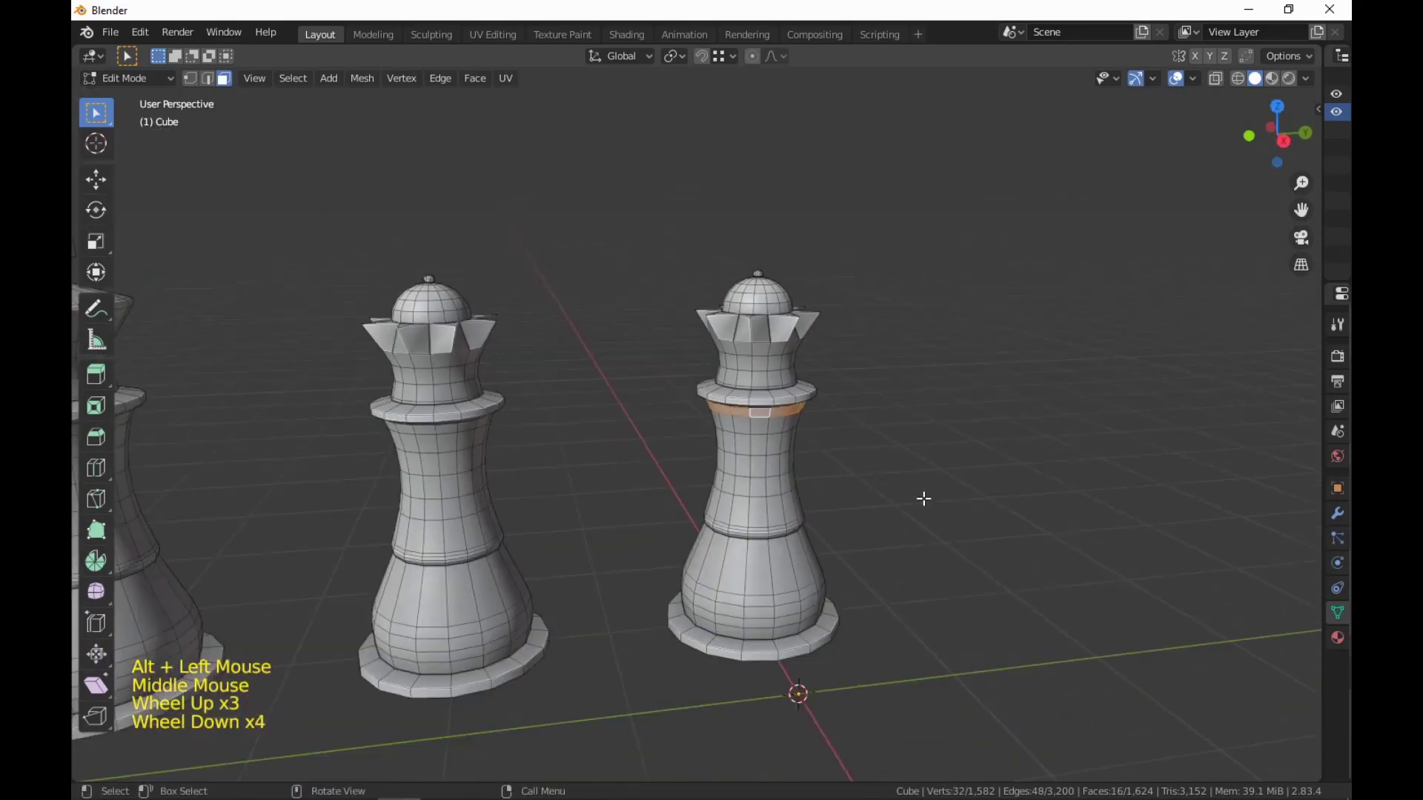
{"action": "right_click", "coordinate": [960, 582]}
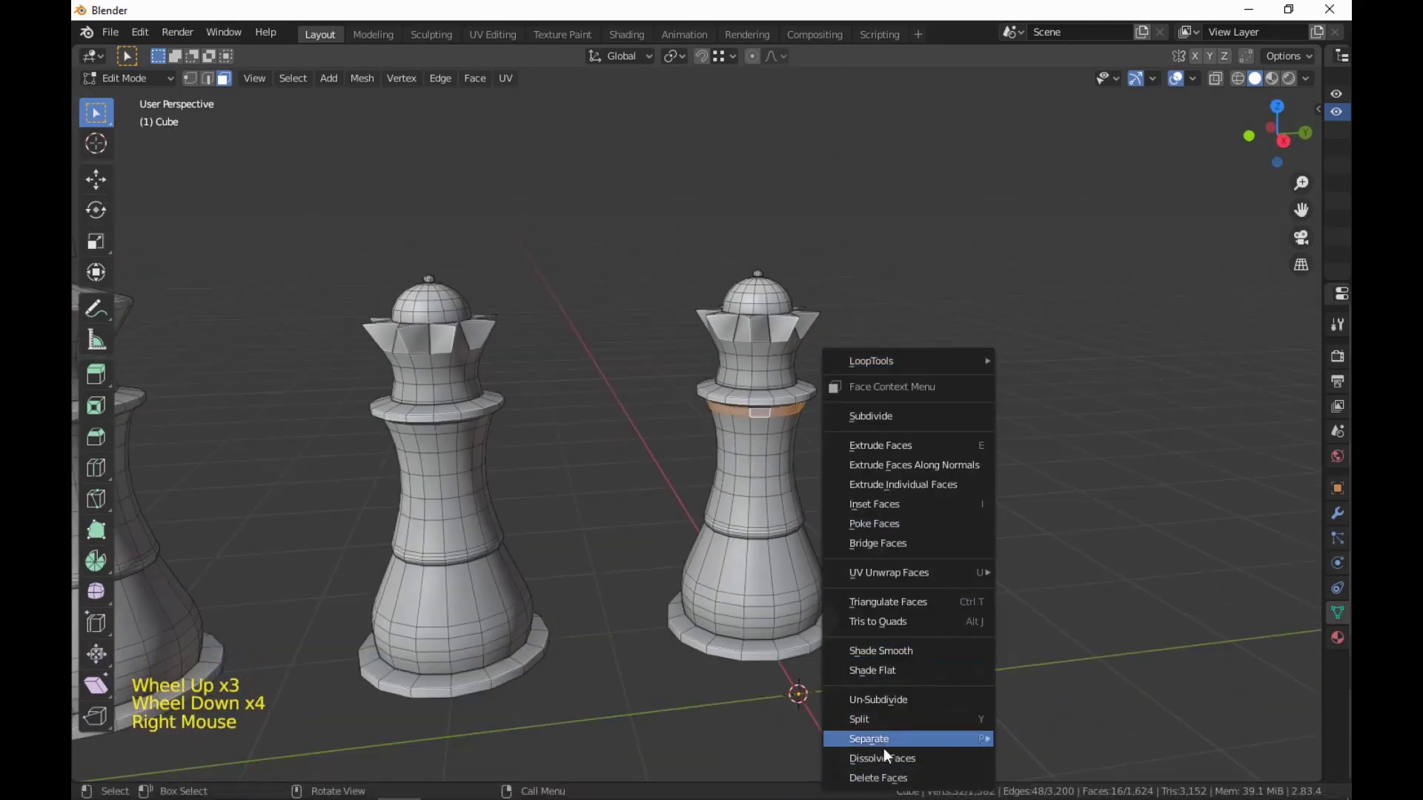
{"action": "left_click", "coordinate": [882, 758]}
Select the duplicate's detached upper part, including collar and crown, and delete its faces.
{"action": "key", "text": "l"}
{"action": "right_click", "coordinate": [741, 372]}
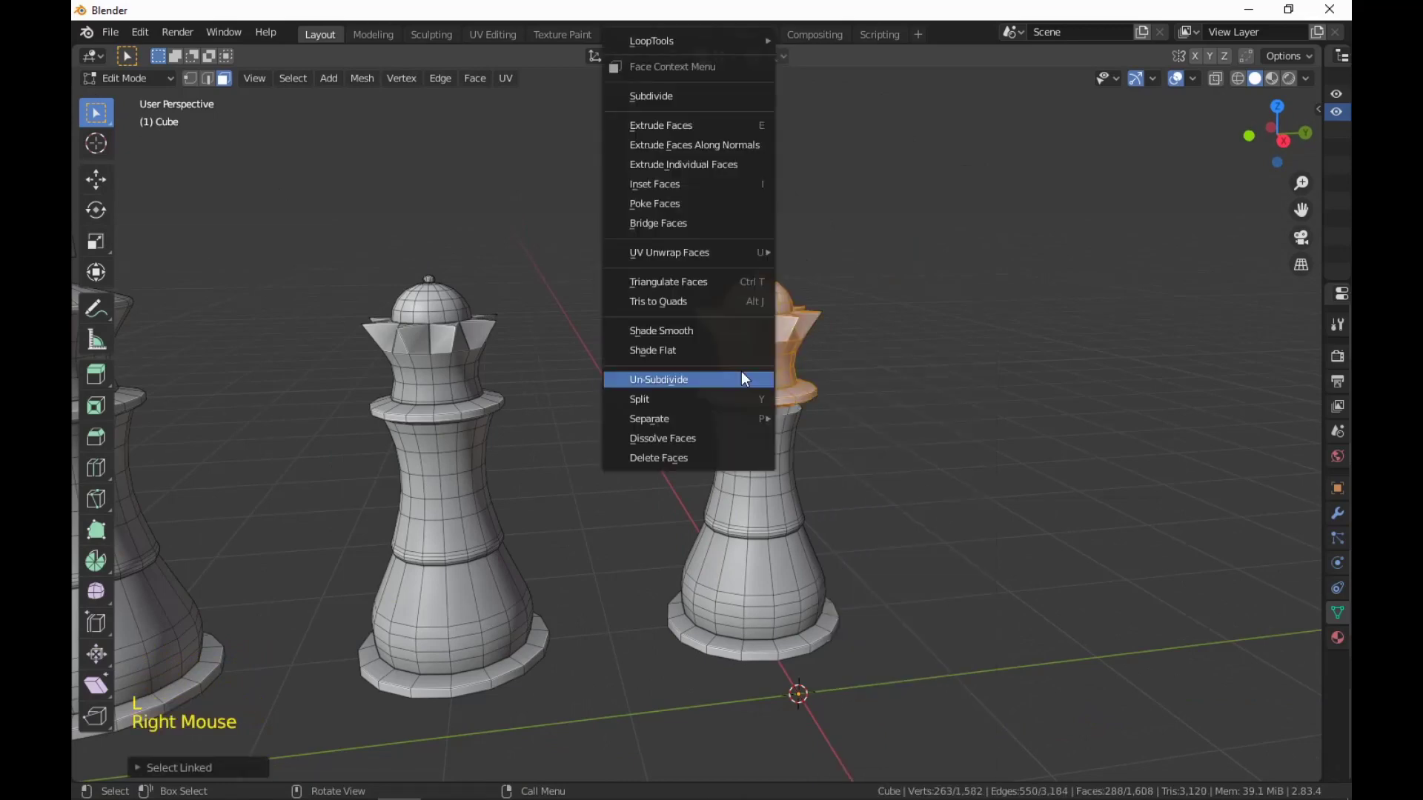
{"action": "left_click", "coordinate": [754, 453]}
{"action": "scroll", "coordinate": [1048, 619], "scroll_direction": "down", "scroll_amount": 3}
{"action": "mouse_move", "coordinate": [1047, 619]}
{"action": "middle_mouse_down"}
{"action": "mouse_move", "coordinate": [970, 571]}
{"action": "mouse_move", "coordinate": [1044, 600]}
{"action": "middle_mouse_up"}
{"action": "scroll", "coordinate": [993, 575], "scroll_direction": "up", "scroll_amount": 3}
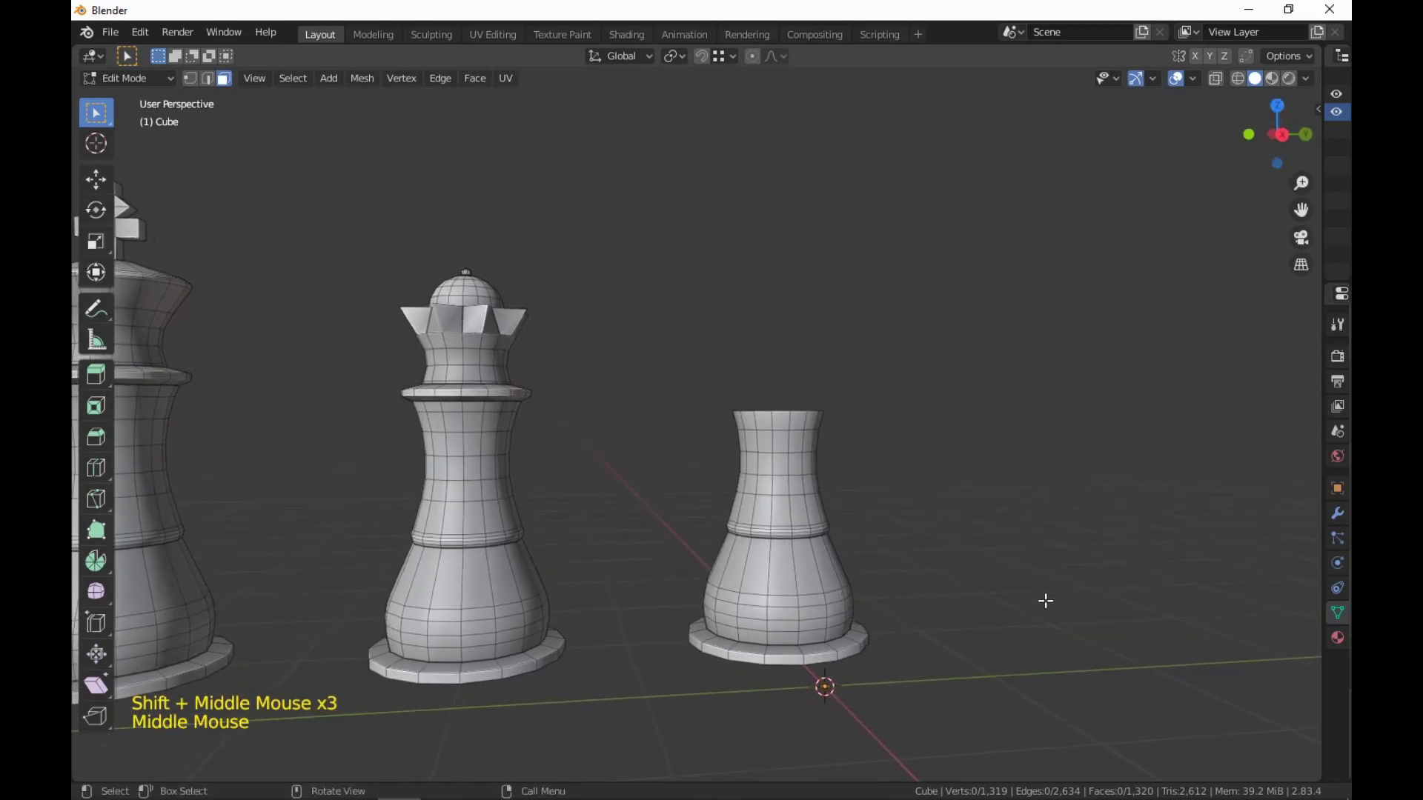
Select the four uppermost face rings of the trimmed duplicate and move them down about 0.08 m along Z.
{"action": "scroll", "coordinate": [1045, 600], "scroll_direction": "up", "scroll_amount": 1}
{"action": "left_click", "coordinate": [814, 465], "text": "alt+shift"}
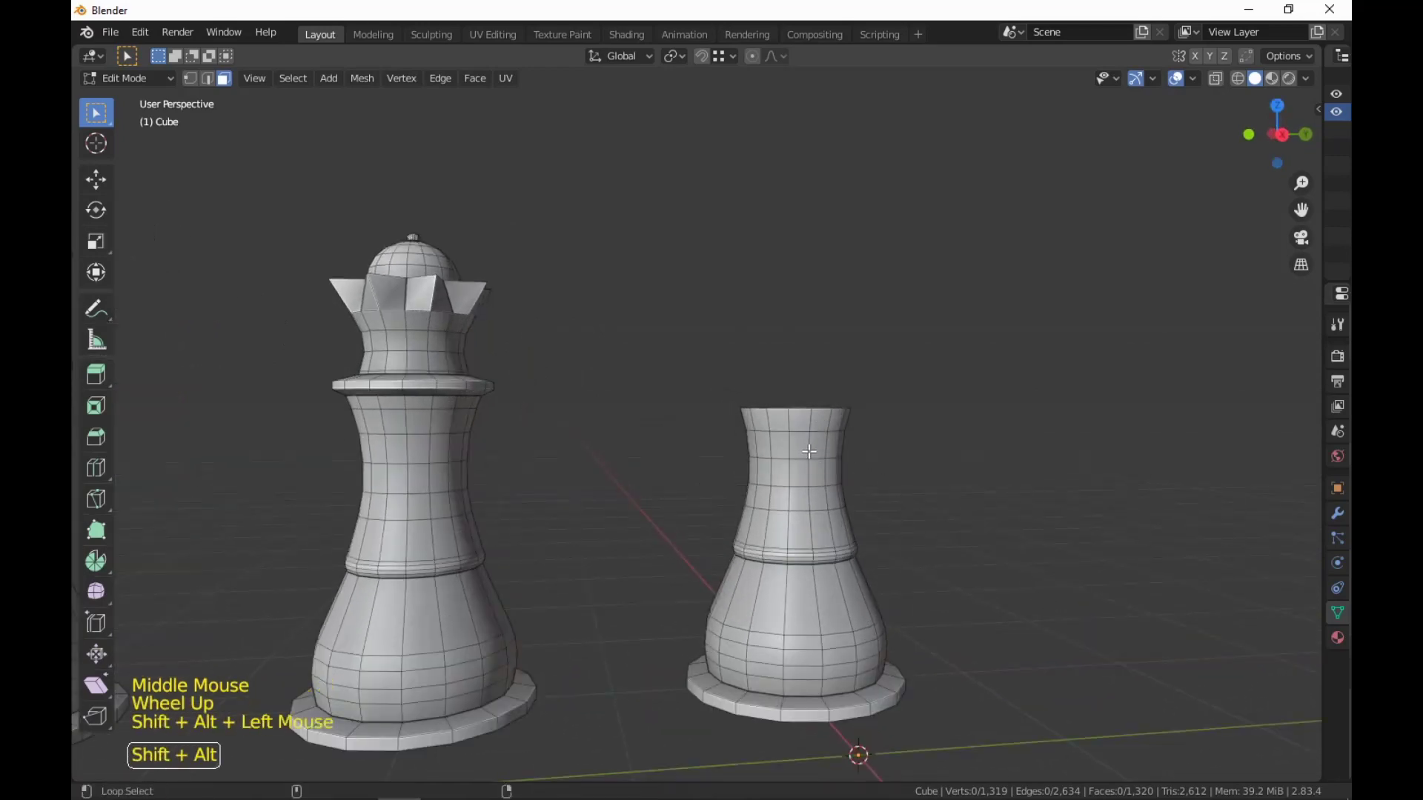
{"action": "left_click", "coordinate": [816, 474], "text": "alt+shift"}
{"action": "key", "text": "ctrl+KP_Add"}
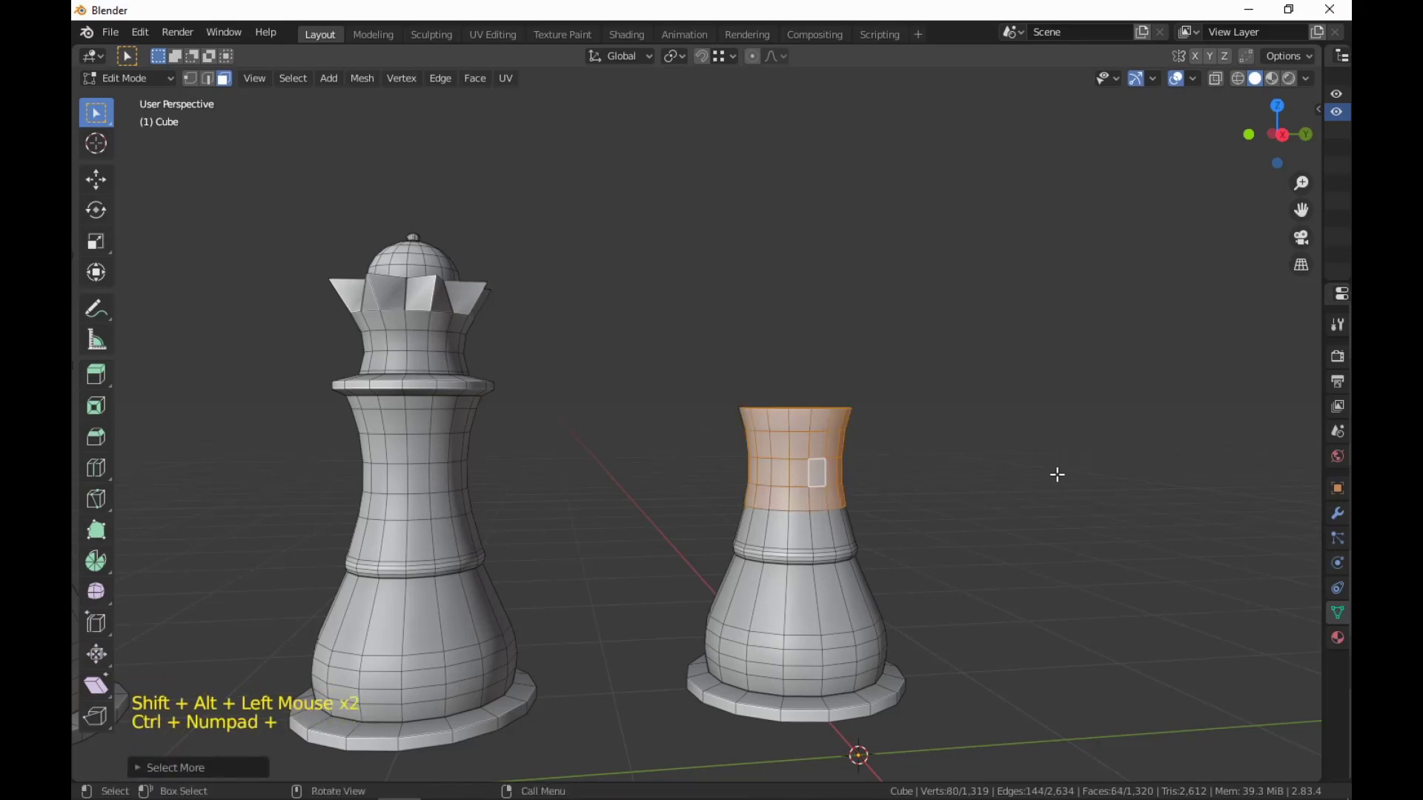
{"action": "key", "text": "g"}
{"action": "key", "text": "z"}
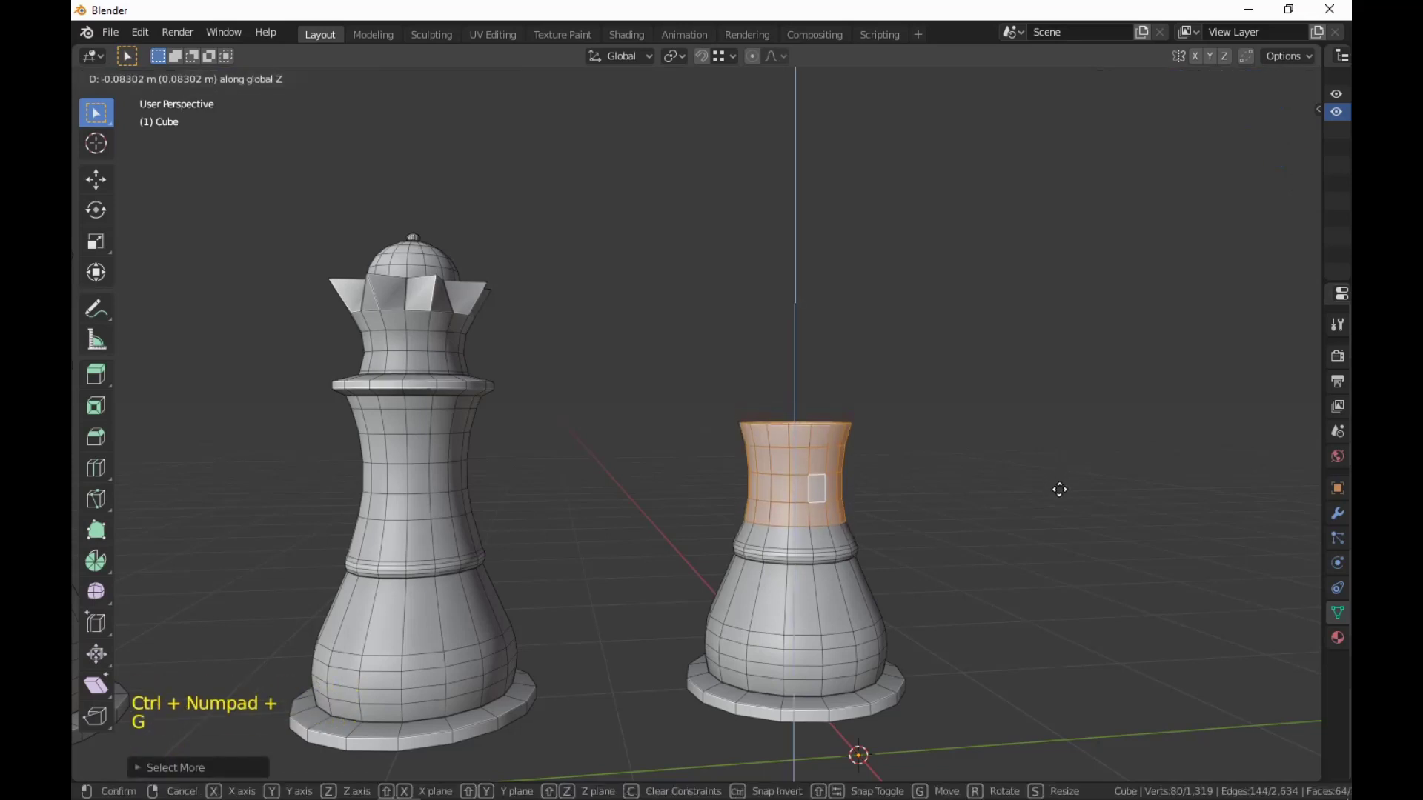
{"action": "left_click", "coordinate": [1140, 580]}
Scale the selected neck section to about 0.85 and lower it about 0.07 m along Z.
{"action": "key", "text": "s"}
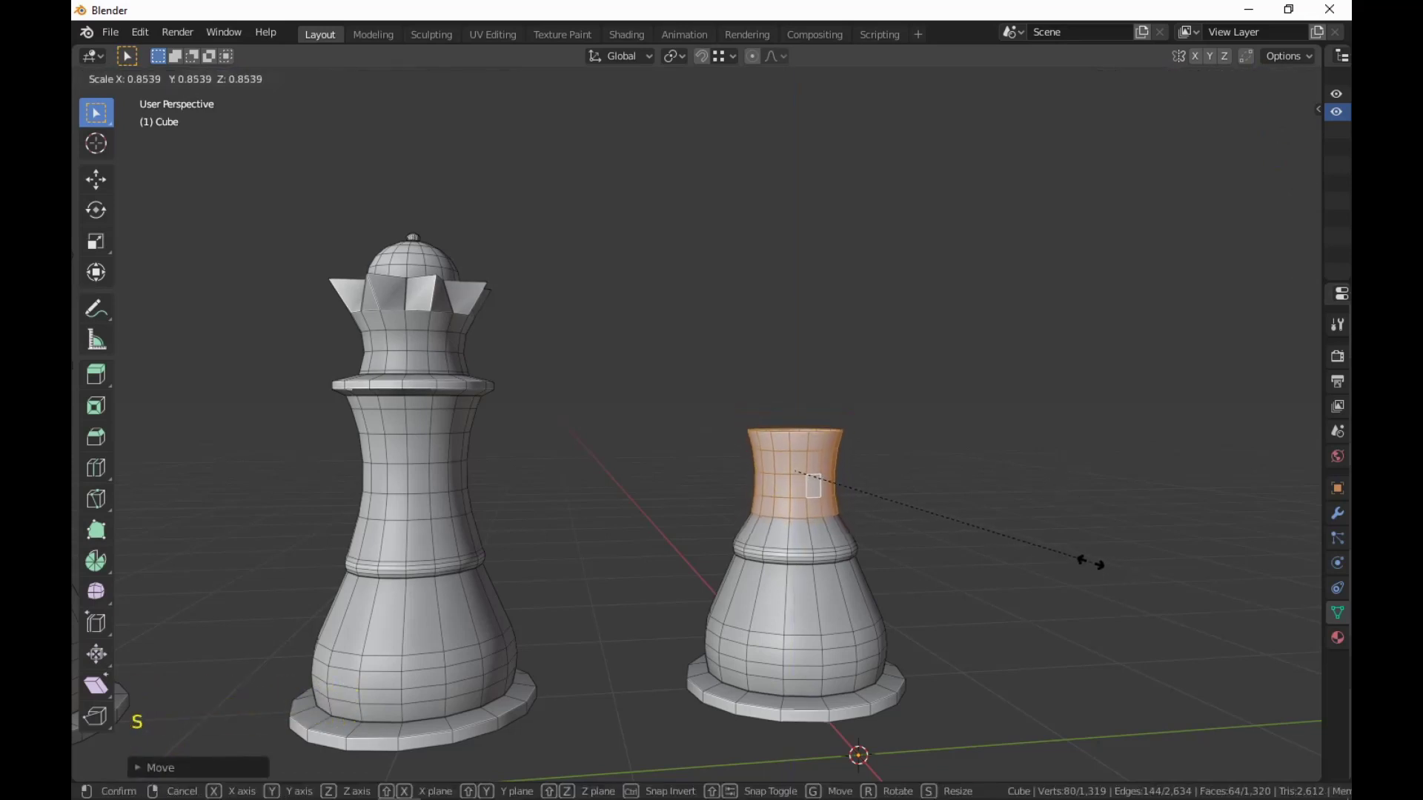
{"action": "left_click", "coordinate": [1085, 562]}
{"action": "key", "text": "g"}
{"action": "key", "text": "z"}
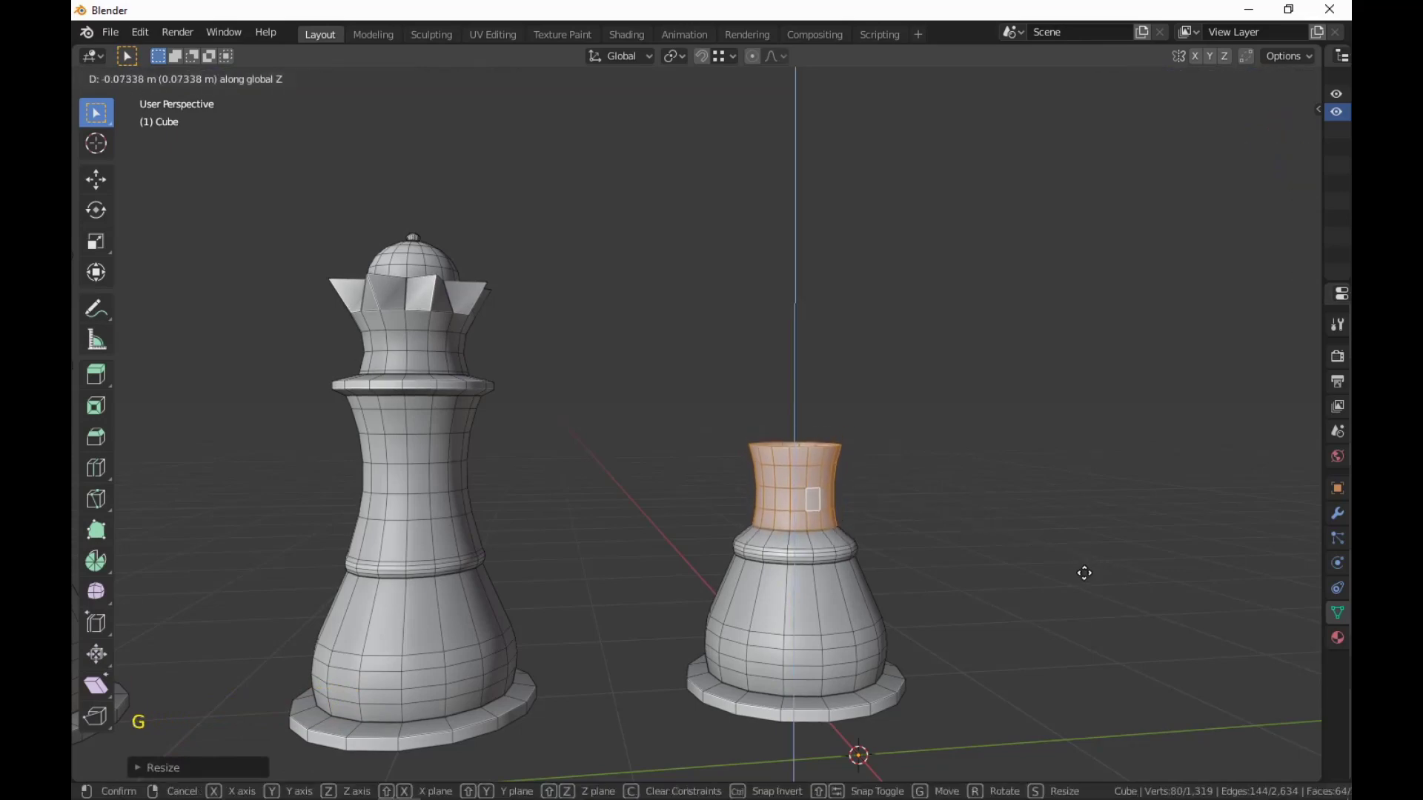
{"action": "left_click", "coordinate": [1084, 573]}
{"action": "middle_click_drag", "start_coordinate": [1114, 575], "coordinate": [1003, 566]}
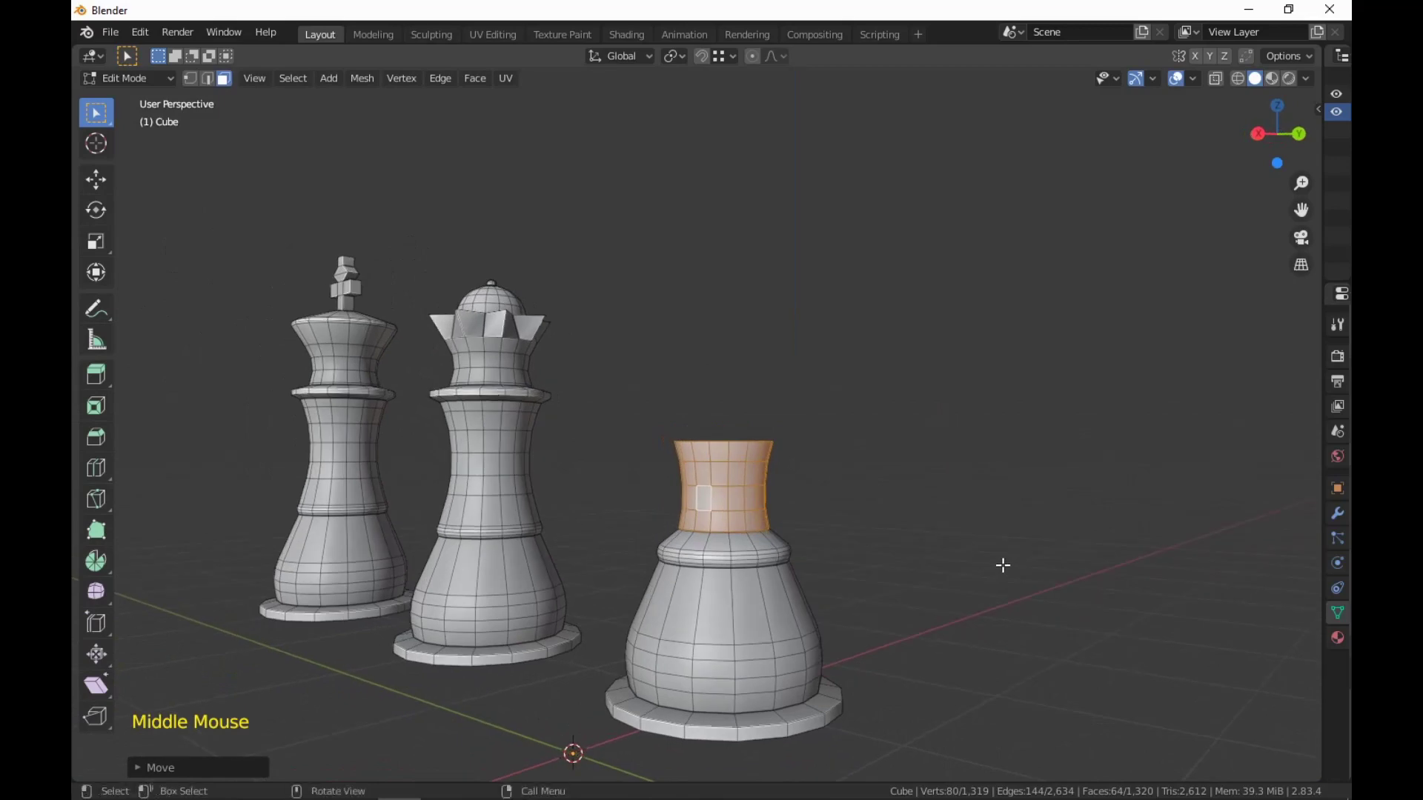
Stretch the neck section along Z by about 1.17 and raise it about 0.03 m.
{"action": "key", "text": "s"}
{"action": "key", "text": "z"}
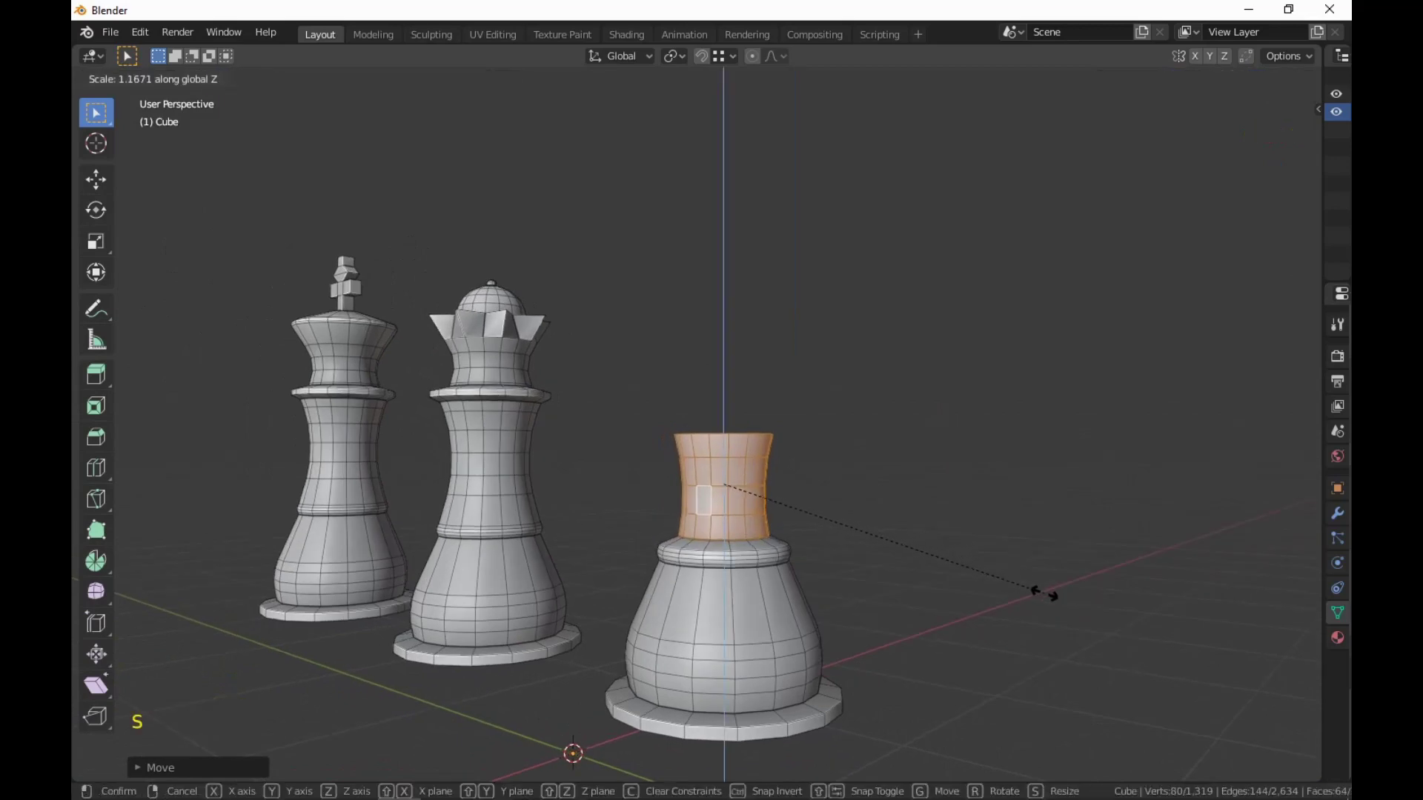
{"action": "left_click", "coordinate": [1043, 592]}
{"action": "key", "text": "g"}
{"action": "key", "text": "z"}
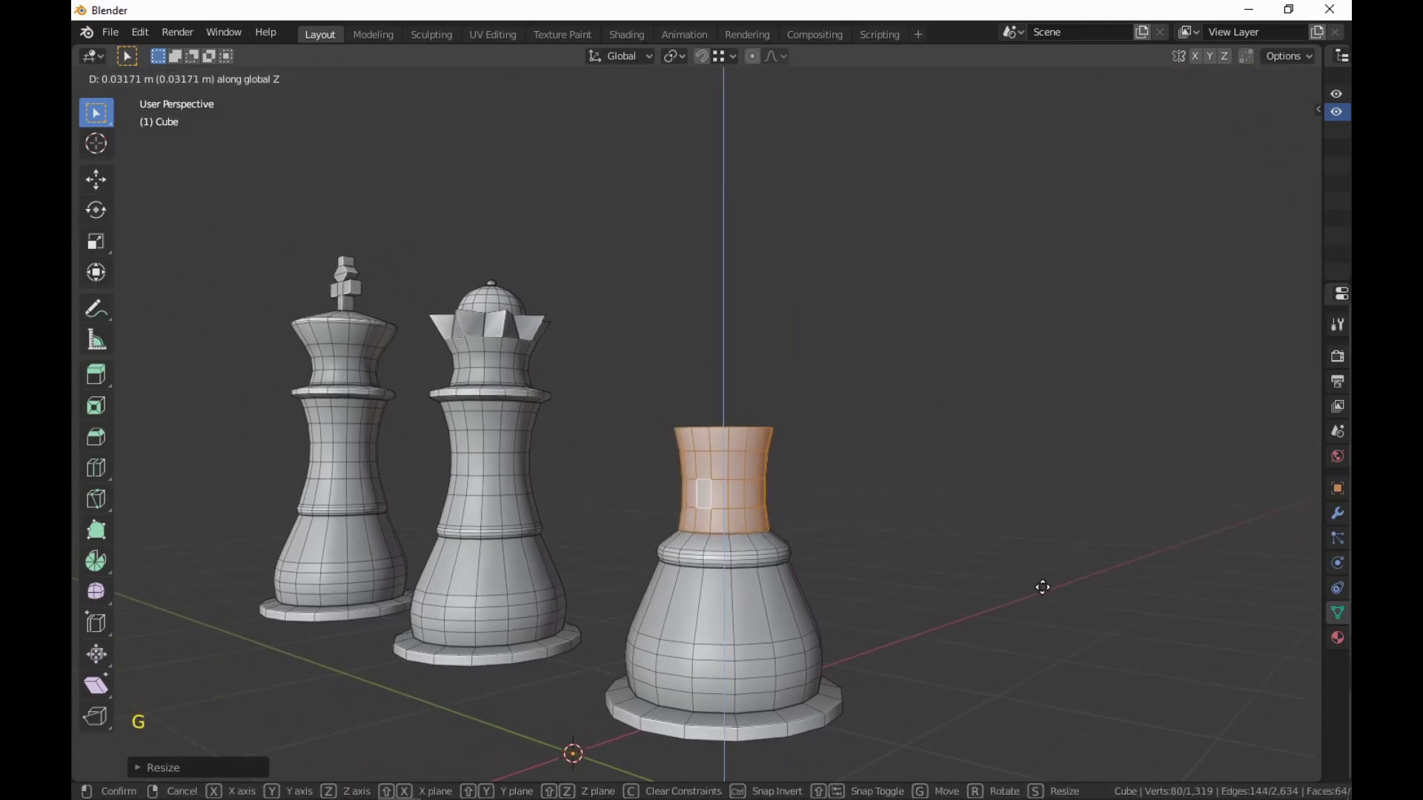
{"action": "left_click", "coordinate": [1042, 585]}
{"action": "middle_click_drag", "start_coordinate": [1041, 585], "coordinate": [1045, 539]}
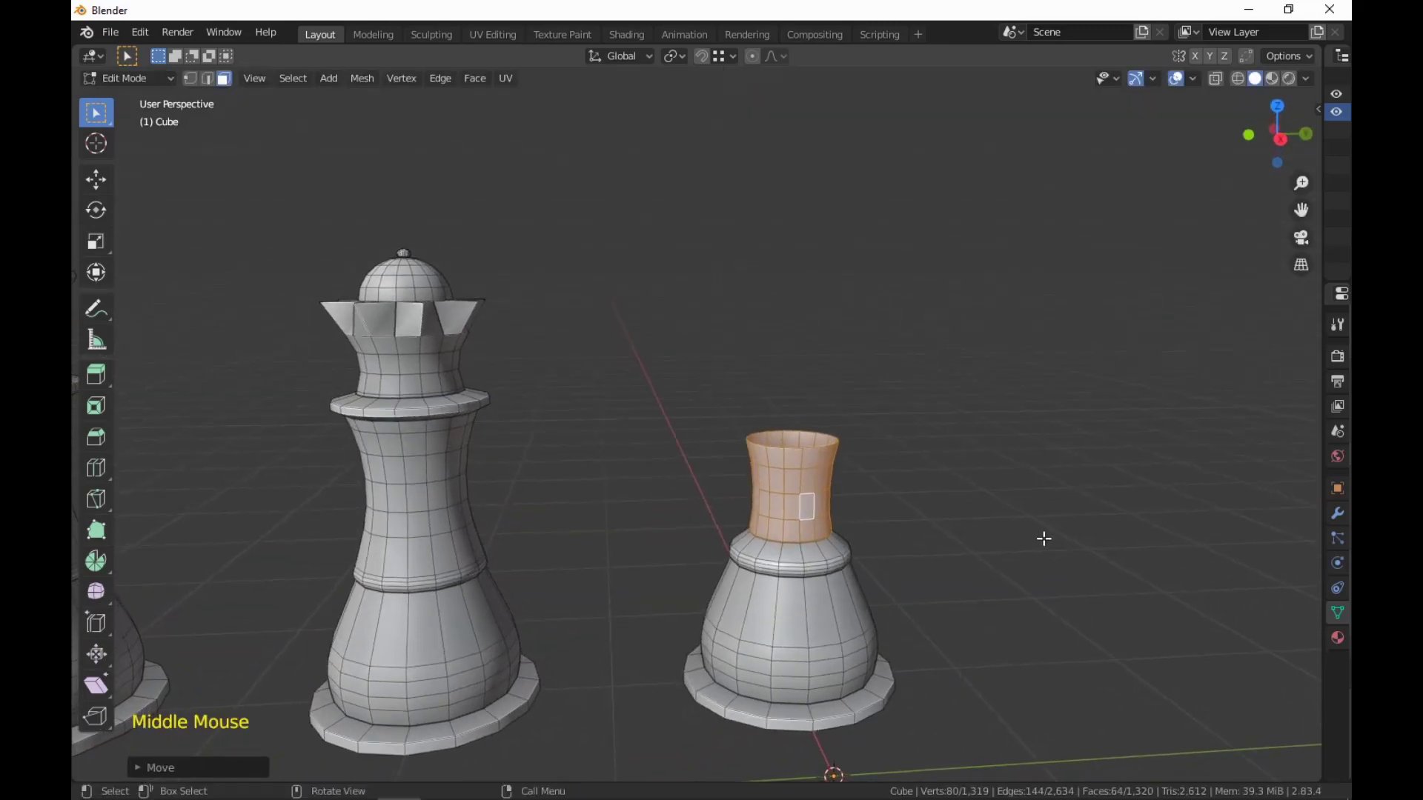
Select the open edge loop around the top of the neck and fill it with a face.
{"action": "key", "text": "2"}
{"action": "left_click", "coordinate": [795, 444], "text": "alt"}
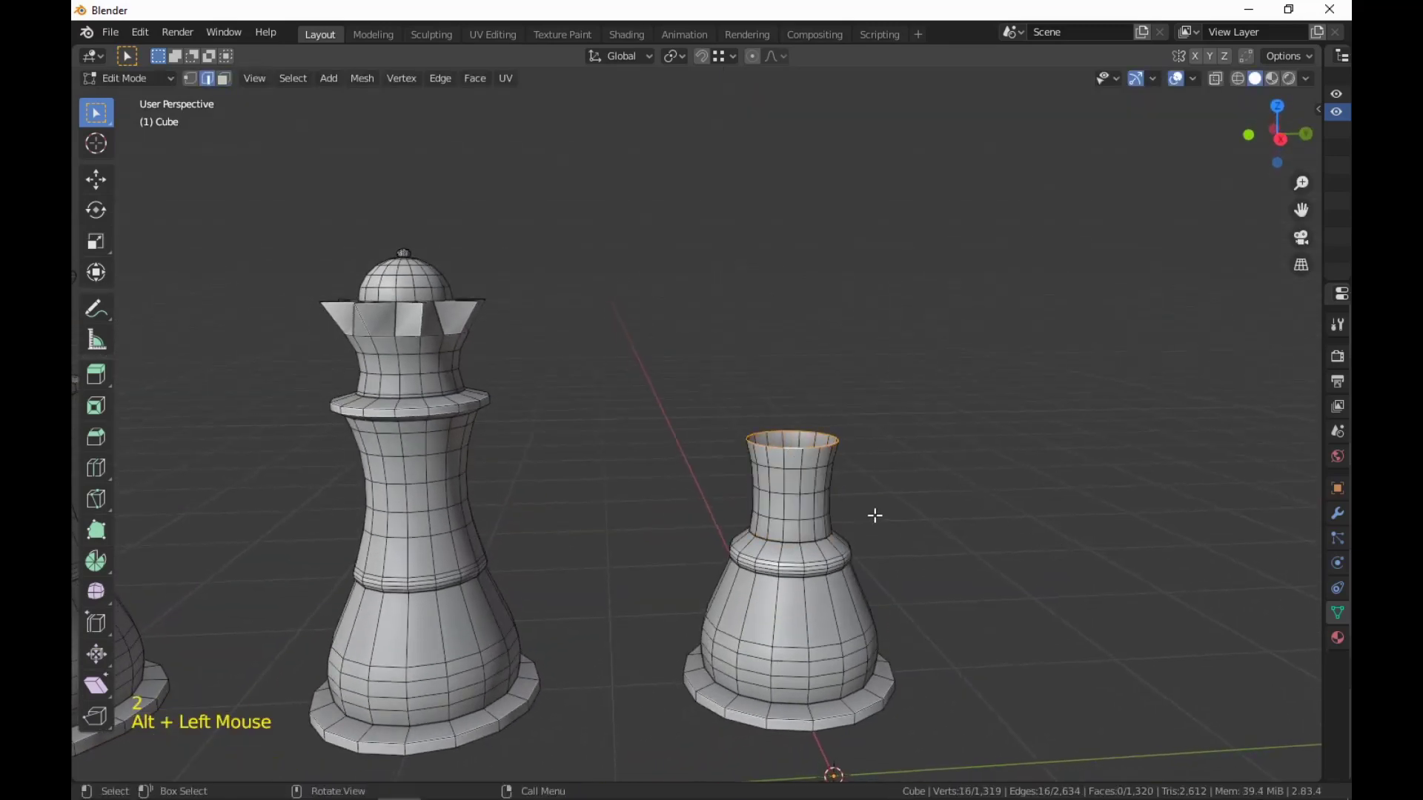
{"action": "middle_click_drag", "start_coordinate": [873, 515], "coordinate": [892, 524]}
{"action": "key", "text": "f"}
{"action": "middle_click_drag", "start_coordinate": [1026, 549], "coordinate": [927, 489]}
{"action": "scroll", "coordinate": [1045, 521], "scroll_direction": "up", "scroll_amount": 3}
Extrude the neck's cap face up about 0.06 m and scale it outward into a flared collar.
{"action": "key", "text": "e"}
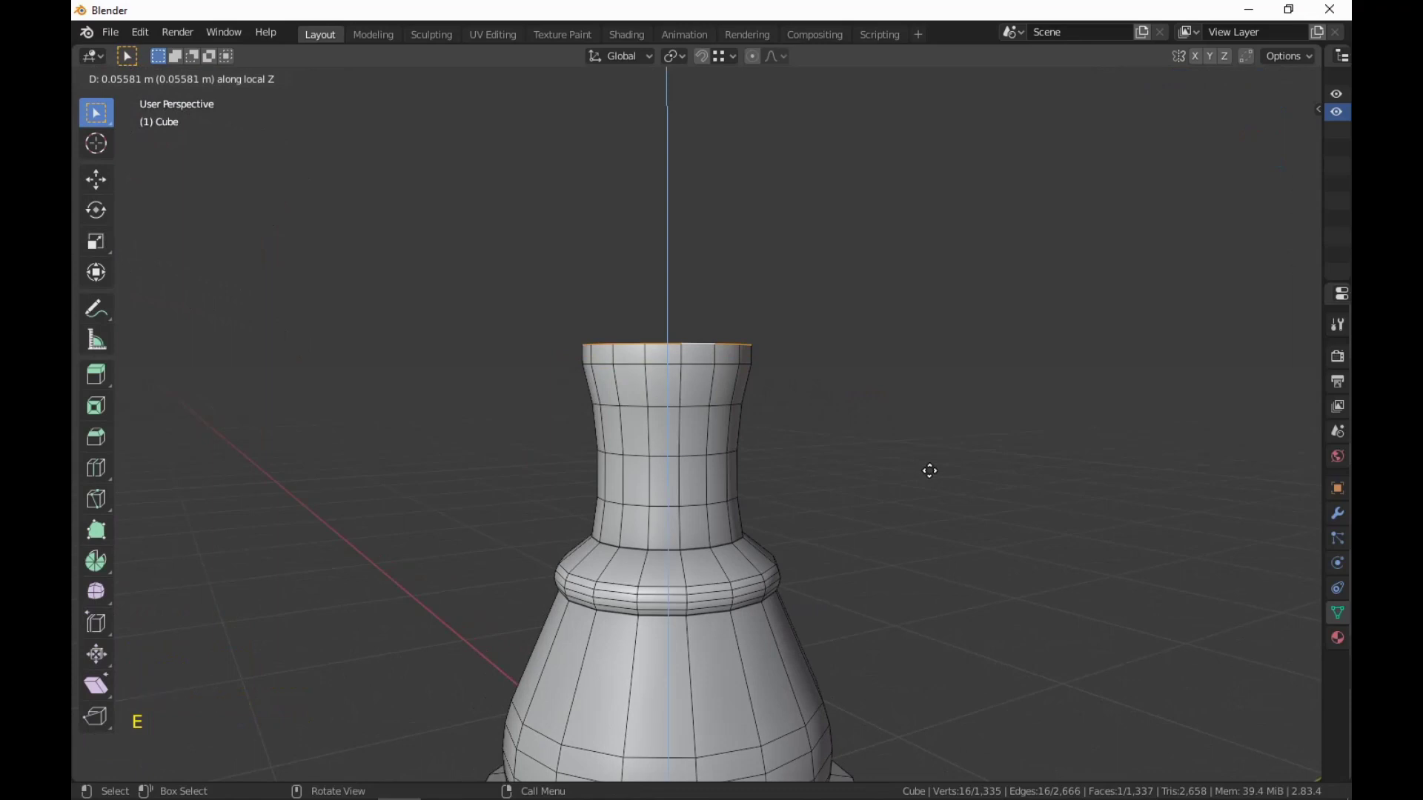
{"action": "left_click", "coordinate": [929, 470]}
{"action": "key", "text": "s"}
{"action": "left_click", "coordinate": [1071, 527]}
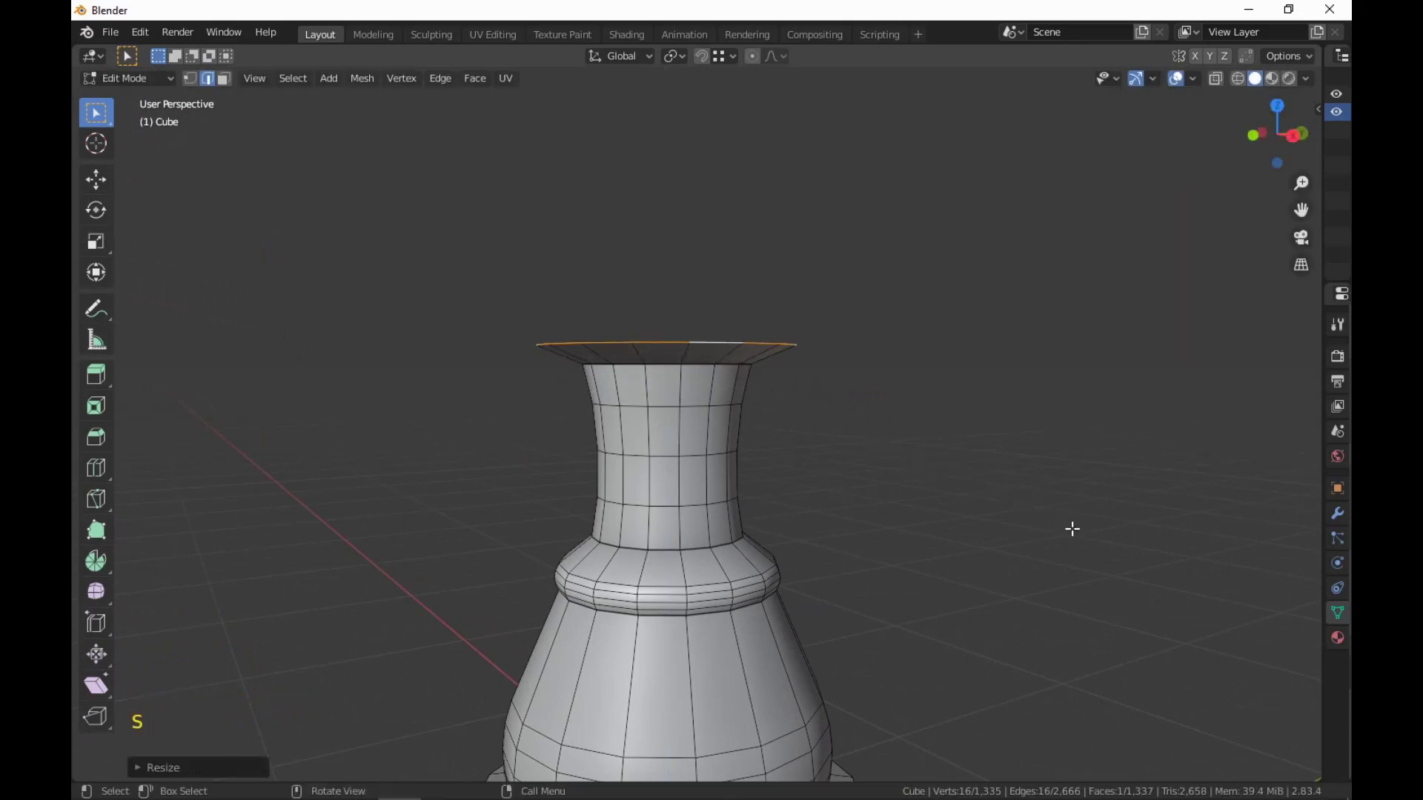
Extrude the collar's top face up twice by a small amount and scale the last one inward to slope the top.
{"action": "key", "text": "e"}
{"action": "left_click", "coordinate": [1072, 519]}
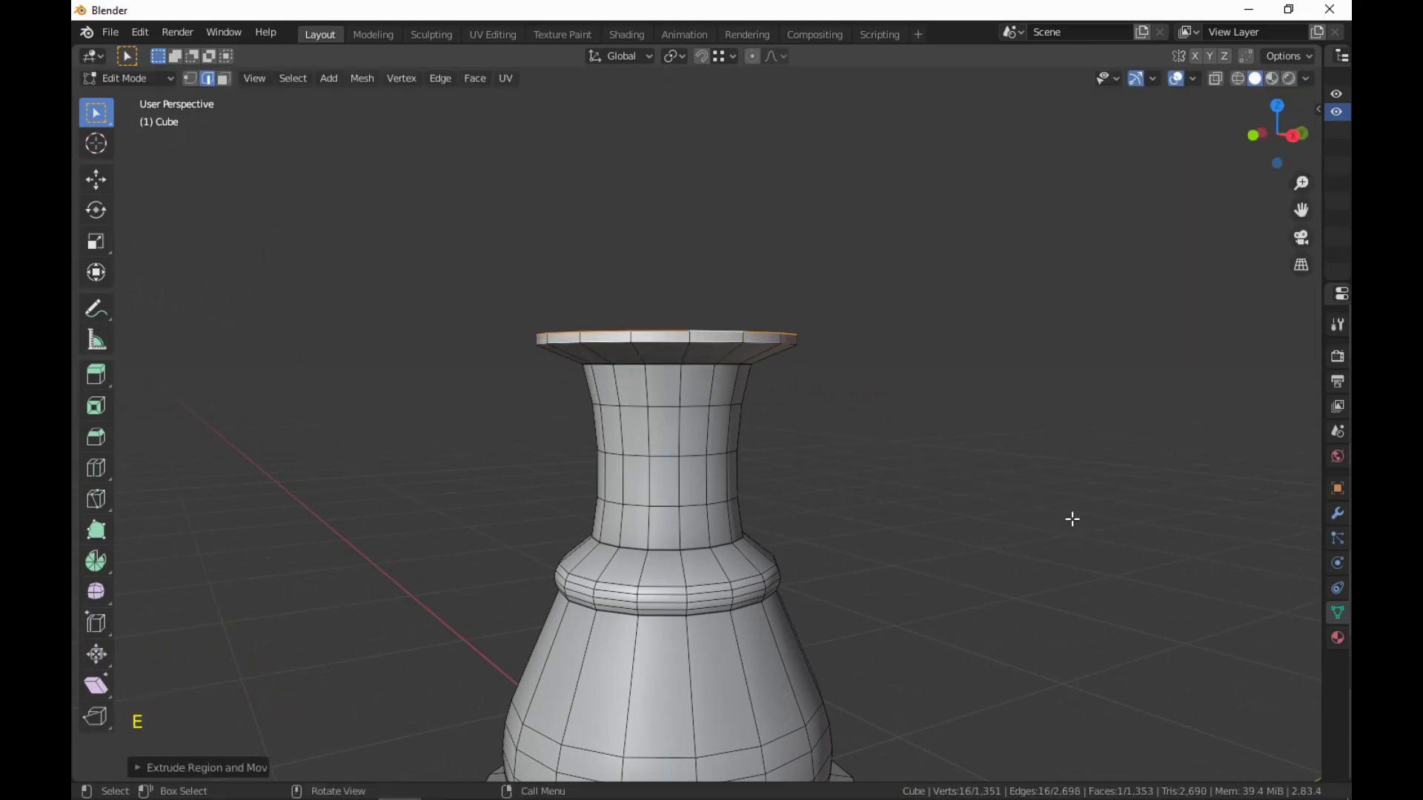
{"action": "key", "text": "e"}
{"action": "left_click", "coordinate": [1072, 510]}
{"action": "key", "text": "s"}
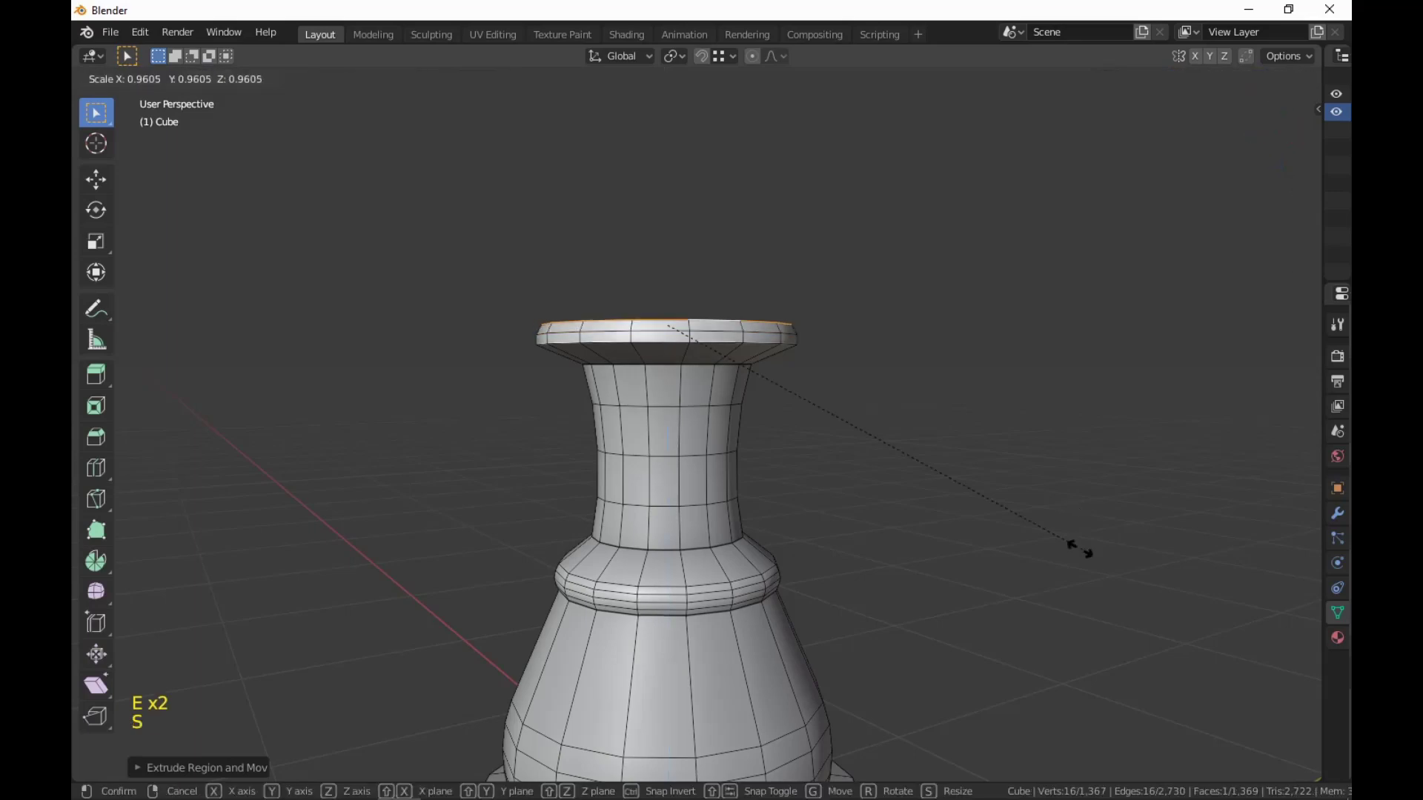
{"action": "left_click", "coordinate": [941, 485]}
Select the face loop around the collar's outer rim and scale it slightly inward.
{"action": "scroll", "coordinate": [952, 526], "scroll_direction": "down", "scroll_amount": 1}
{"action": "middle_click_drag", "start_coordinate": [952, 526], "coordinate": [962, 434]}
{"action": "scroll", "coordinate": [905, 568], "scroll_direction": "down", "scroll_amount": 3}
{"action": "scroll", "coordinate": [963, 433], "scroll_direction": "up", "scroll_amount": 5}
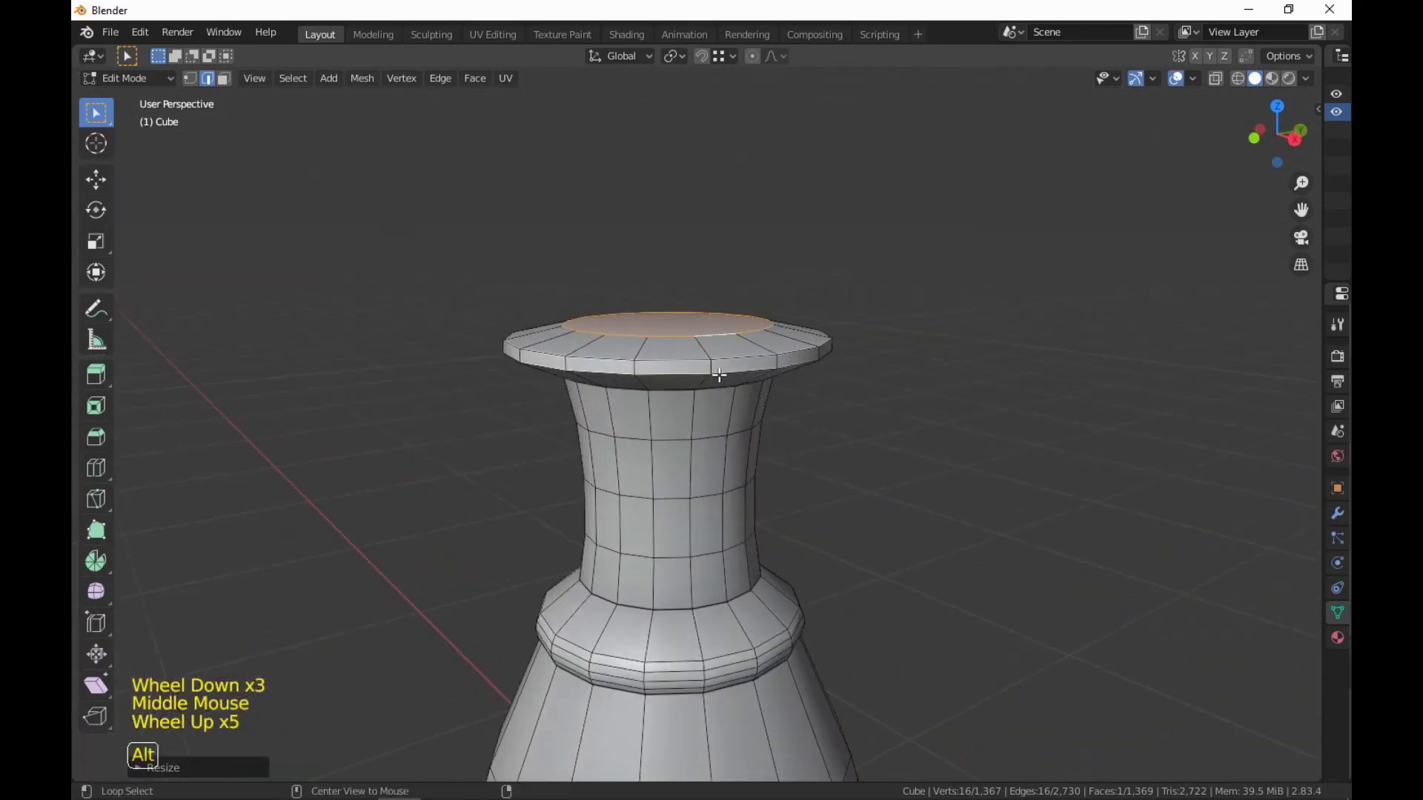
{"action": "left_click", "coordinate": [719, 376], "text": "alt"}
{"action": "key", "text": "3"}
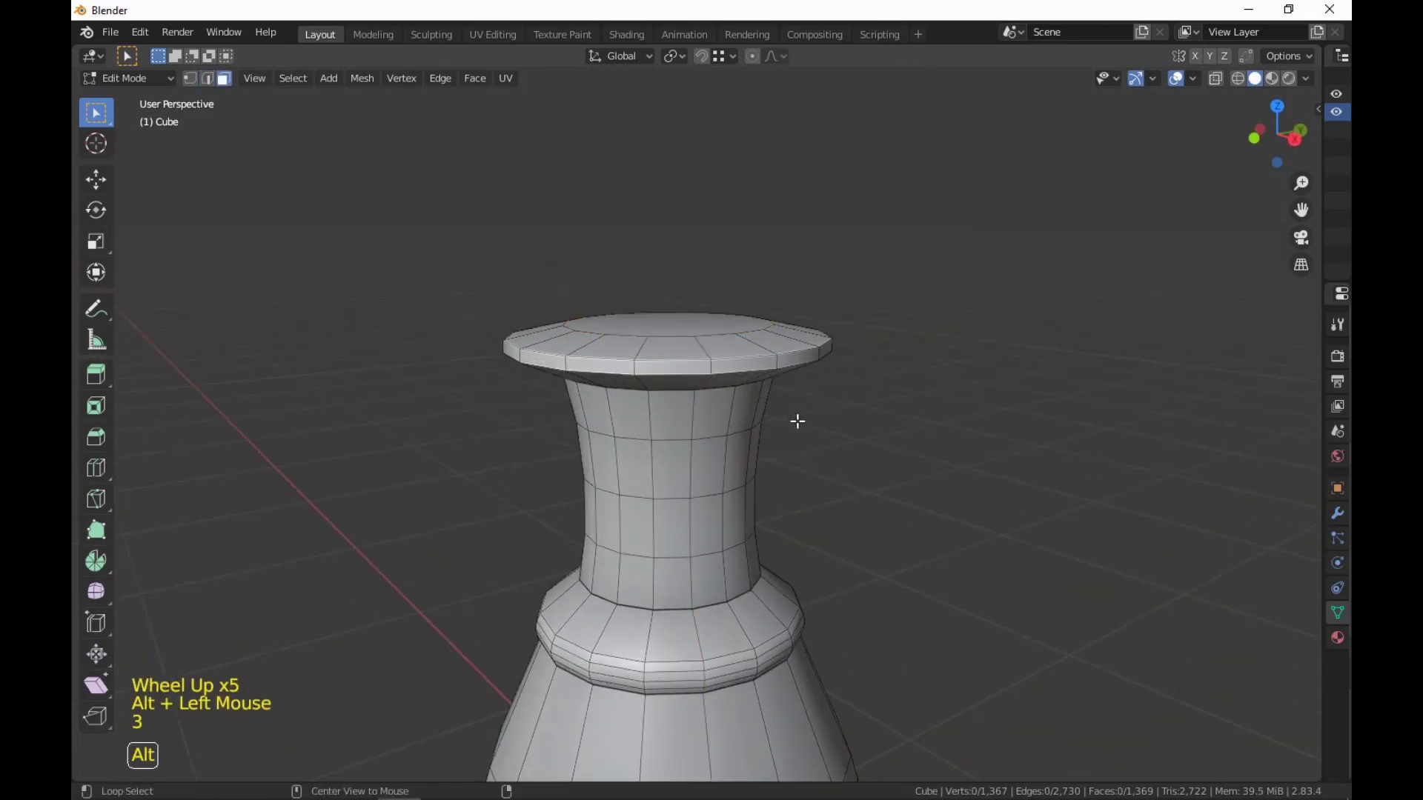
{"action": "left_click", "coordinate": [730, 379], "text": "alt"}
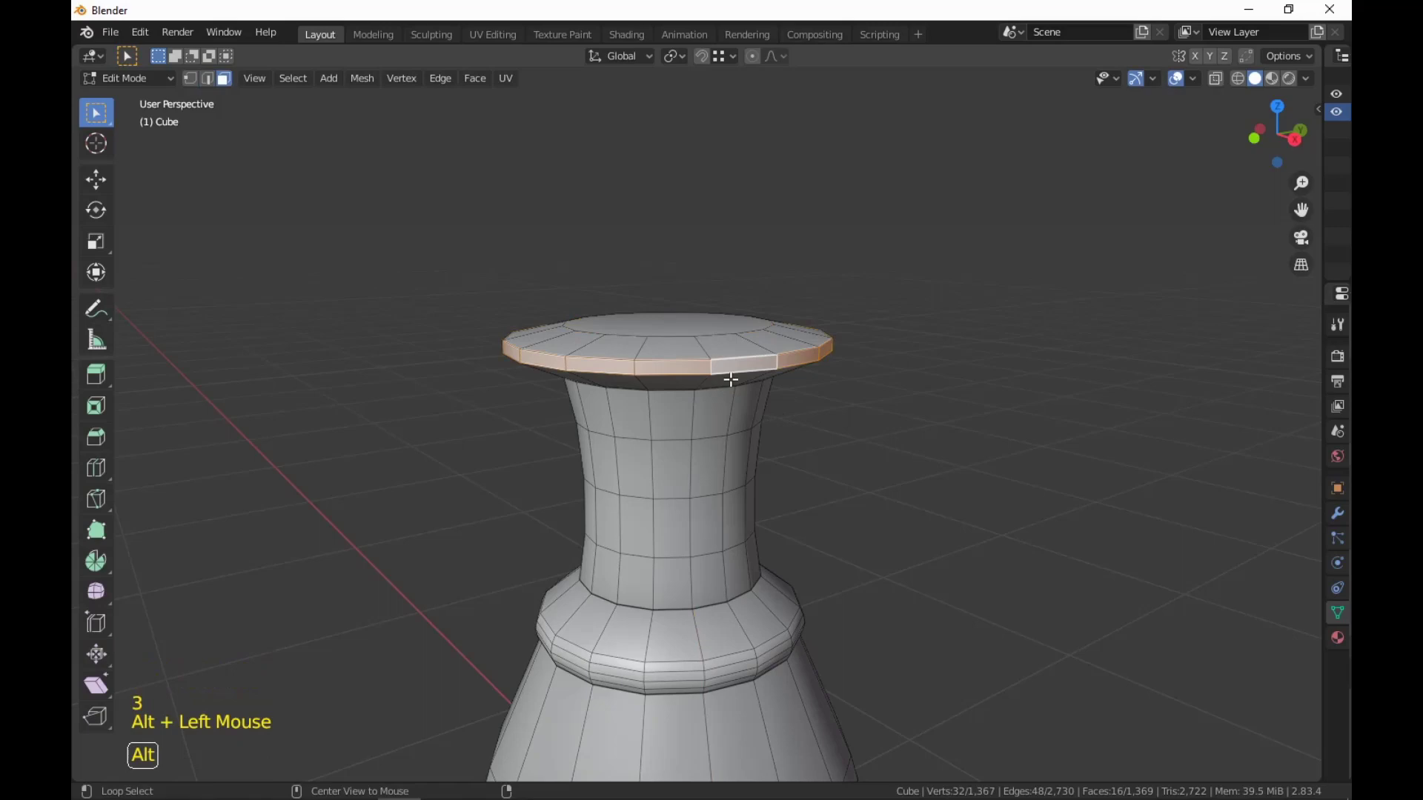
{"action": "key", "text": "s"}
{"action": "left_click", "coordinate": [1026, 546]}
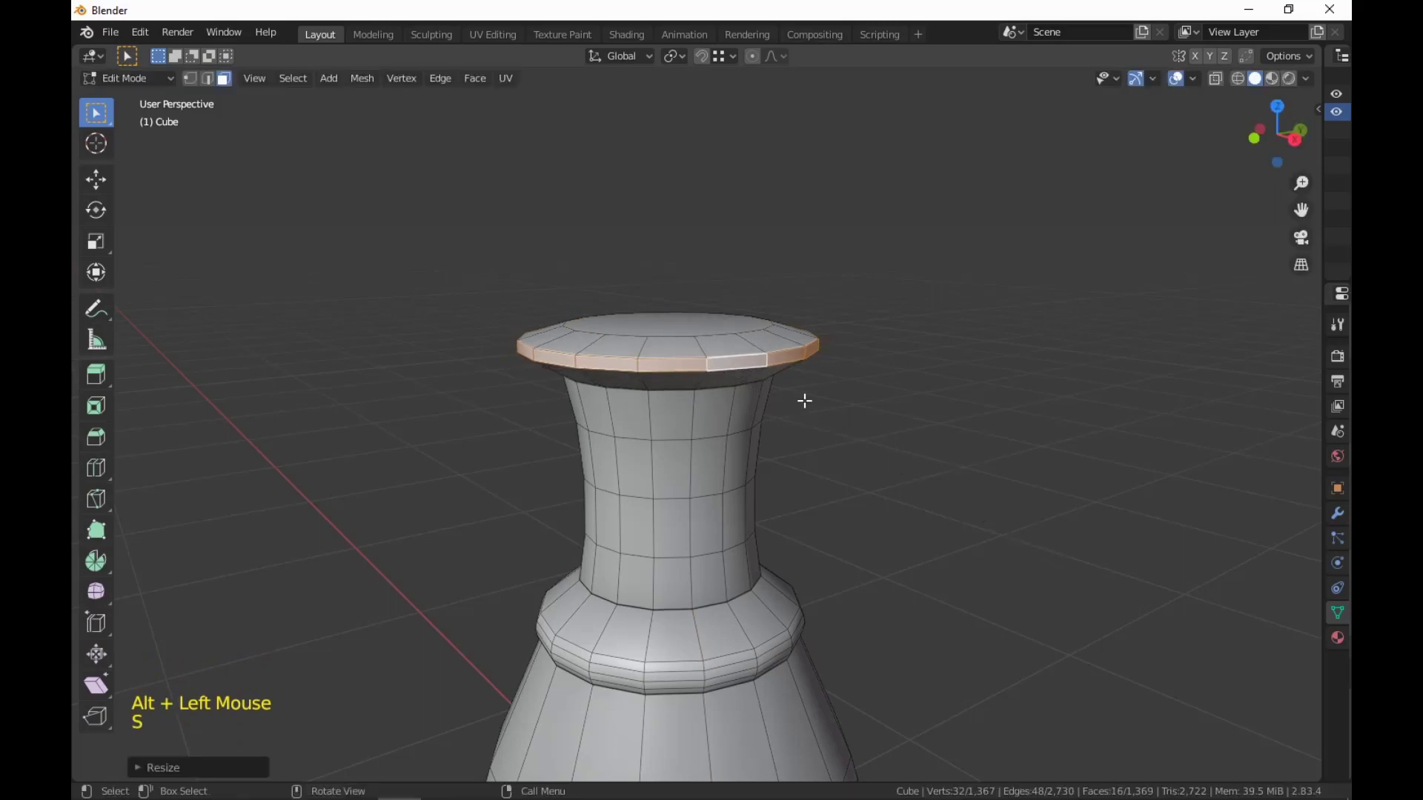
Select the round face on top of the collar and inset it to a smaller circle.
{"action": "scroll", "coordinate": [1136, 508], "scroll_direction": "down", "scroll_amount": 5}
{"action": "middle_click_drag", "start_coordinate": [1136, 508], "coordinate": [1044, 549]}
{"action": "scroll", "coordinate": [1051, 499], "scroll_direction": "up", "scroll_amount": 3}
{"action": "key", "text": "3"}
{"action": "left_click", "coordinate": [659, 397]}
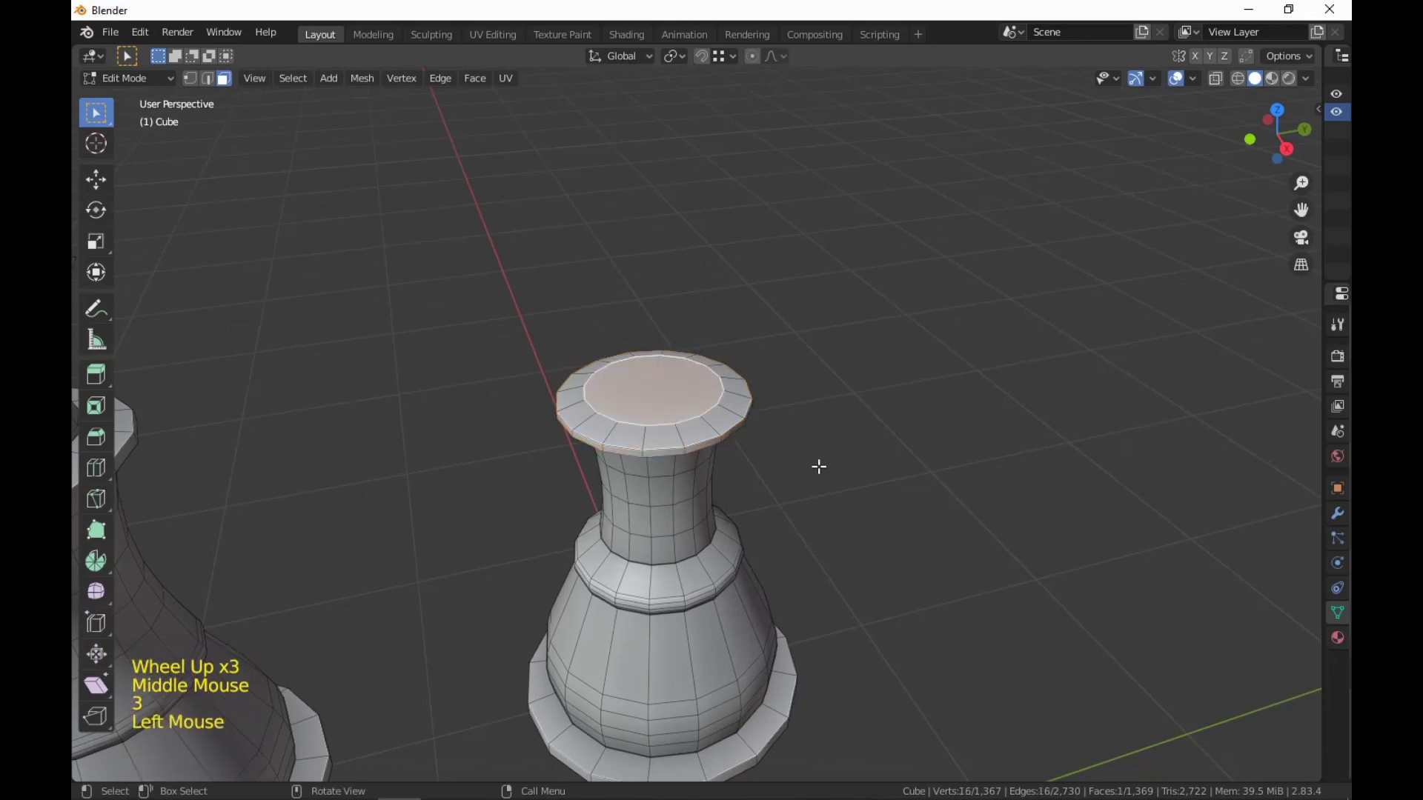
{"action": "scroll", "coordinate": [819, 467], "scroll_direction": "down", "scroll_amount": 4}
{"action": "middle_click_drag", "start_coordinate": [819, 467], "coordinate": [1077, 635]}
{"action": "scroll", "coordinate": [875, 464], "scroll_direction": "up", "scroll_amount": 2}
{"action": "scroll", "coordinate": [911, 523], "scroll_direction": "up", "scroll_amount": 2}
{"action": "key", "text": "i"}
{"action": "left_click", "coordinate": [1048, 640]}
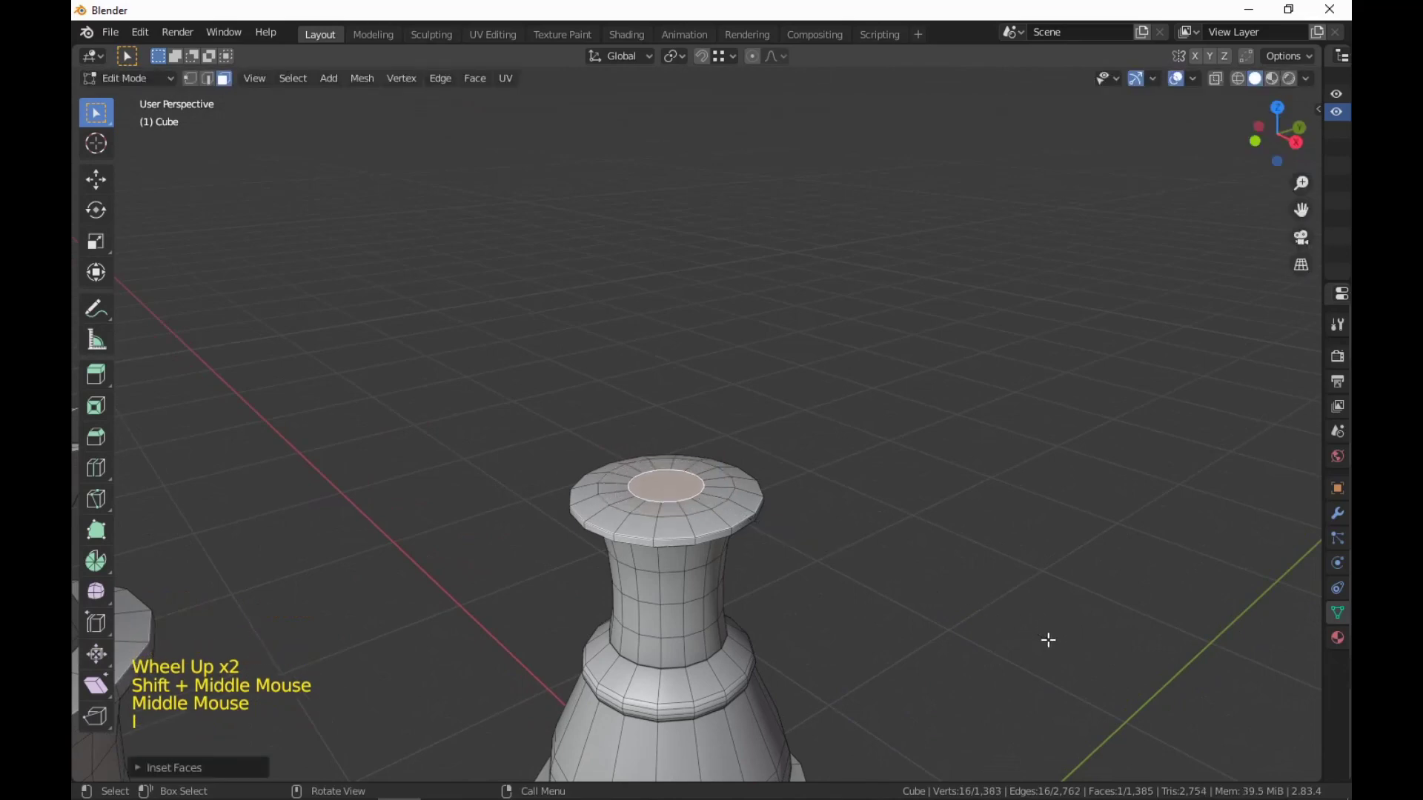
Extrude the inset face up about 0.2 m and scale it to about 1.54 to form the head's flared base.
{"action": "key", "text": "e"}
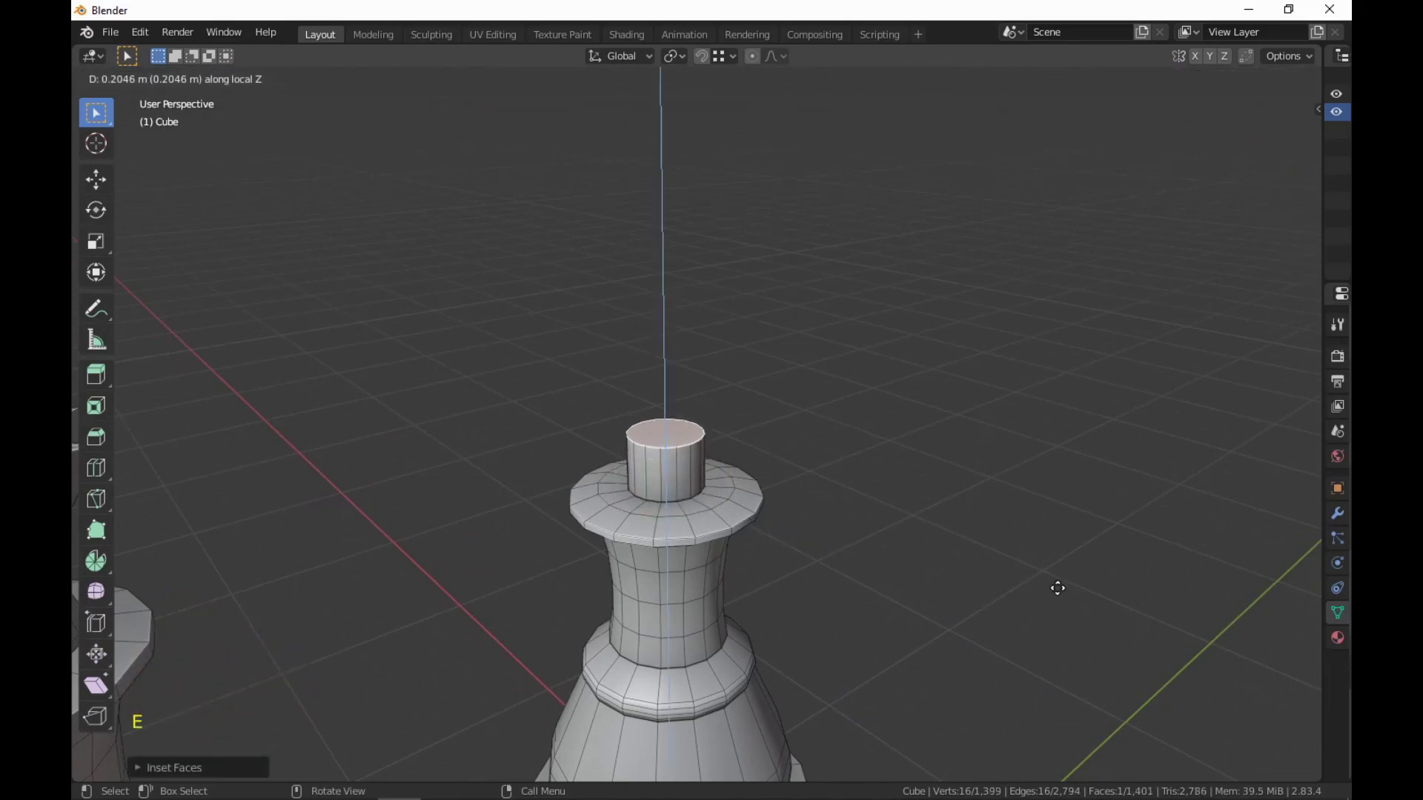
{"action": "left_click", "coordinate": [1057, 587]}
{"action": "key", "text": "s"}
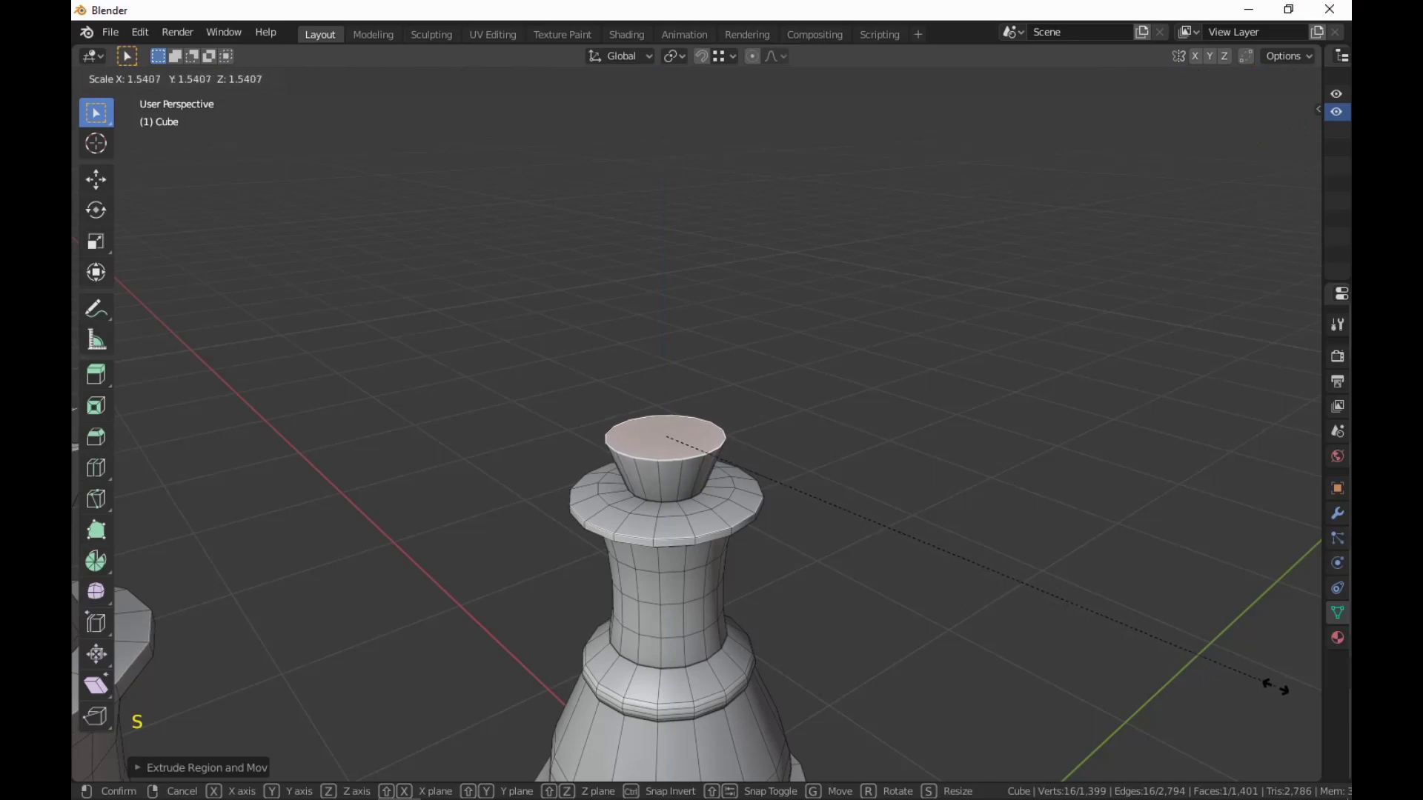
{"action": "left_click", "coordinate": [1282, 689]}
Extrude the head's top face up about 0.25 m and scale it down to a narrow tip.
{"action": "key", "text": "e"}
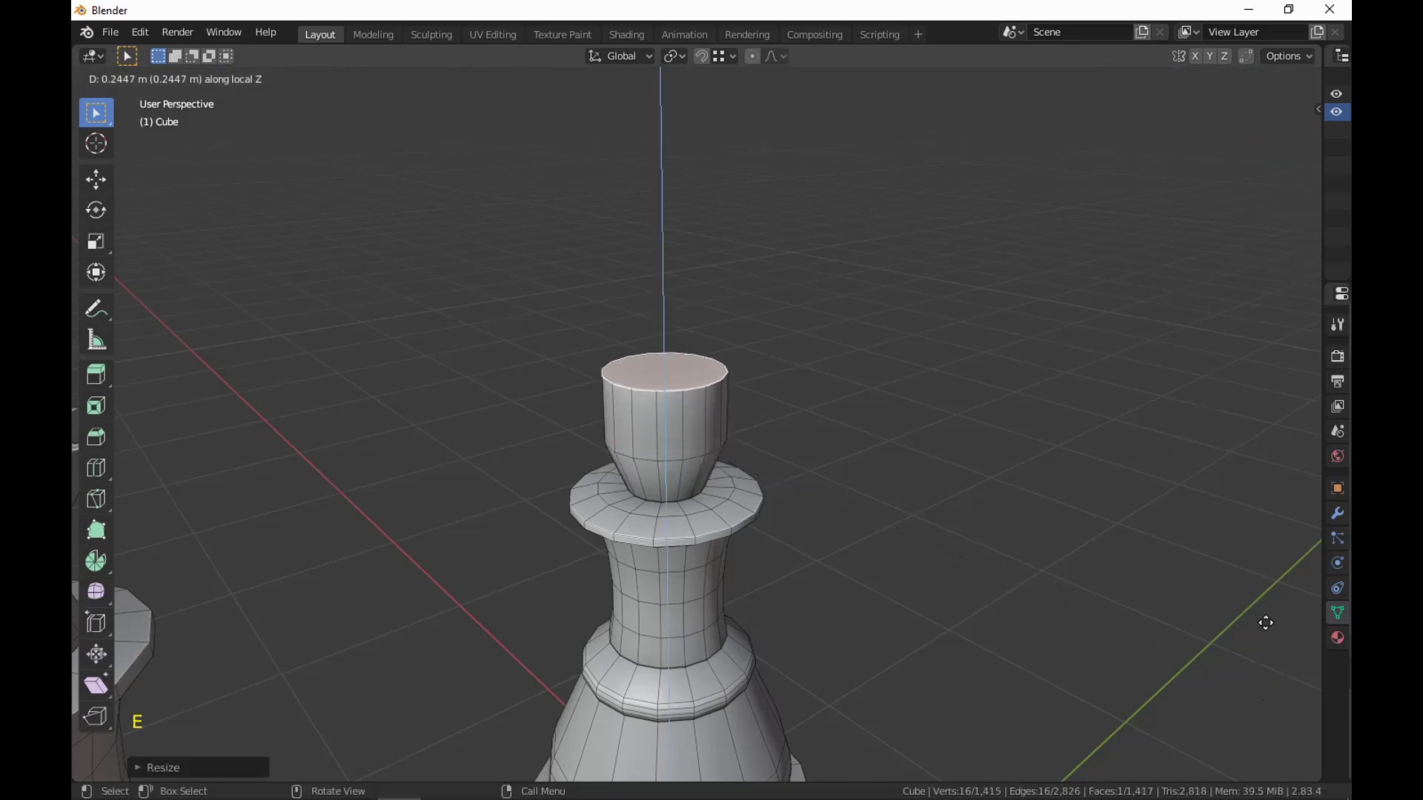
{"action": "left_click", "coordinate": [1268, 619]}
{"action": "key", "text": "s"}
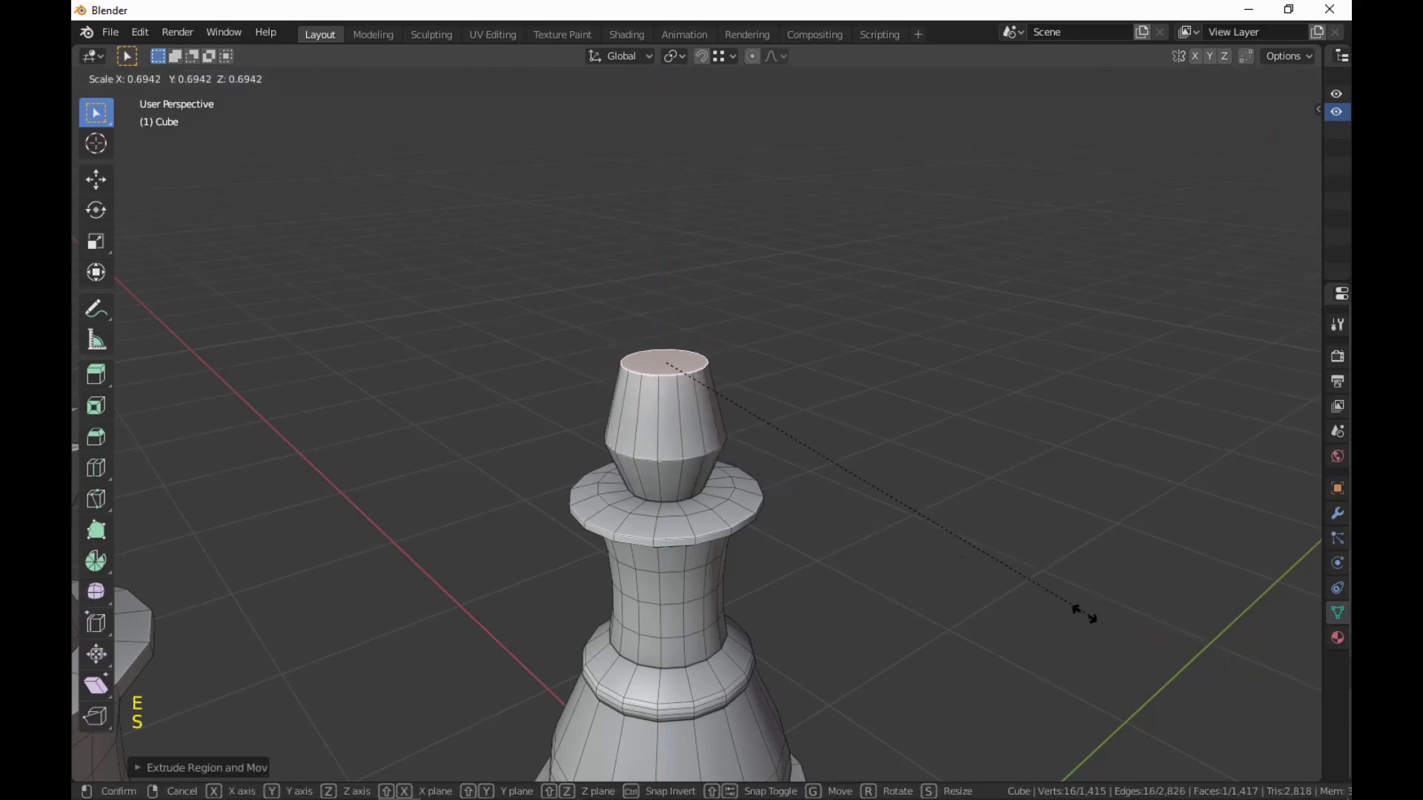
{"action": "left_click", "coordinate": [820, 470]}
{"action": "middle_click_drag", "start_coordinate": [819, 470], "coordinate": [1041, 662]}
{"action": "scroll", "coordinate": [971, 621], "scroll_direction": "up", "scroll_amount": 2}
Bevel the edge loop at the head's widest part with 3 segments and a width of about 0.17 m.
{"action": "key", "text": "2"}
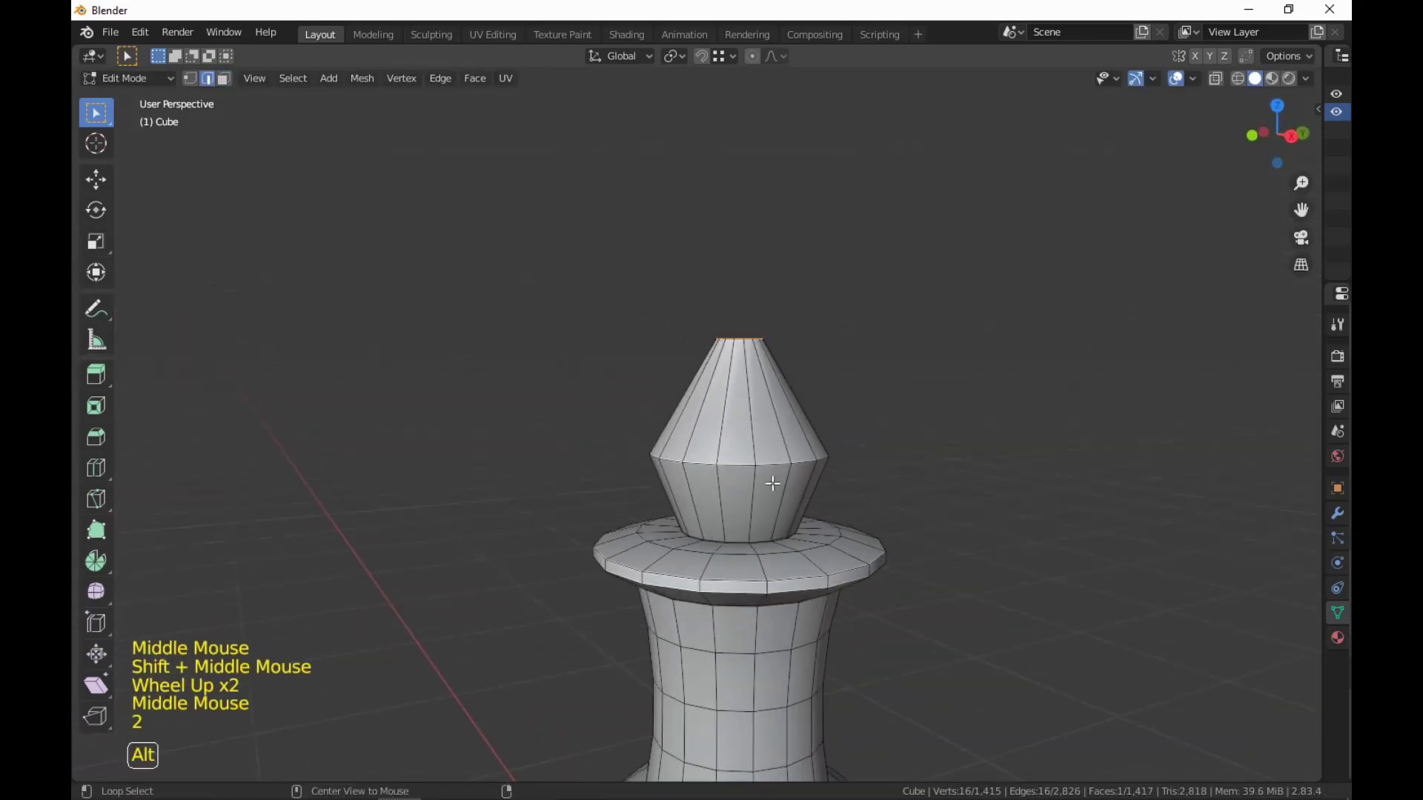
{"action": "left_click", "coordinate": [732, 466], "text": "alt"}
{"action": "key", "text": "ctrl+b"}
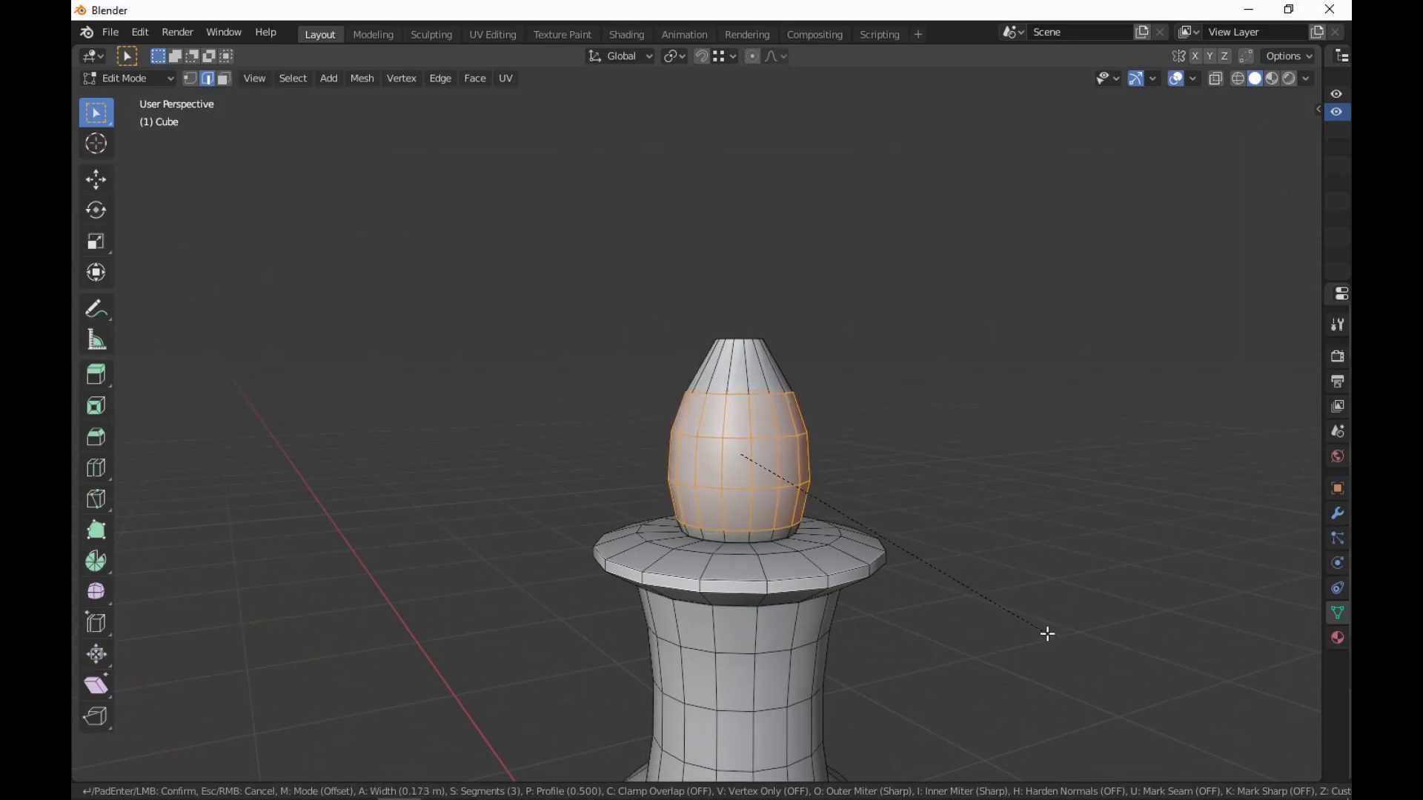
{"action": "left_click", "coordinate": [1046, 635]}
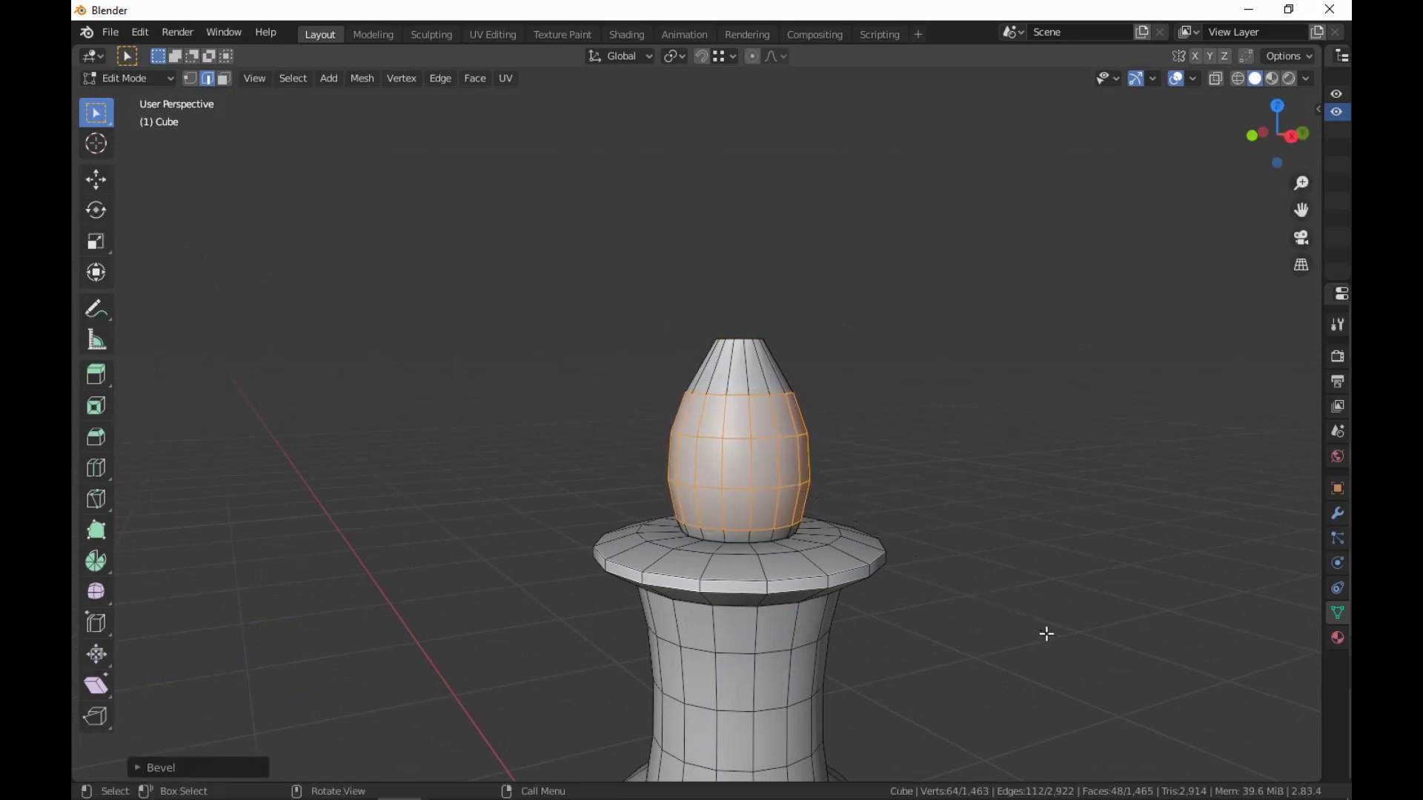
Select the head's middle face loop and enlarge it using smooth proportional editing with a size of 0.26.
{"action": "left_click", "coordinate": [785, 472], "text": "alt"}
{"action": "middle_click_drag", "start_coordinate": [1070, 575], "coordinate": [1089, 601]}
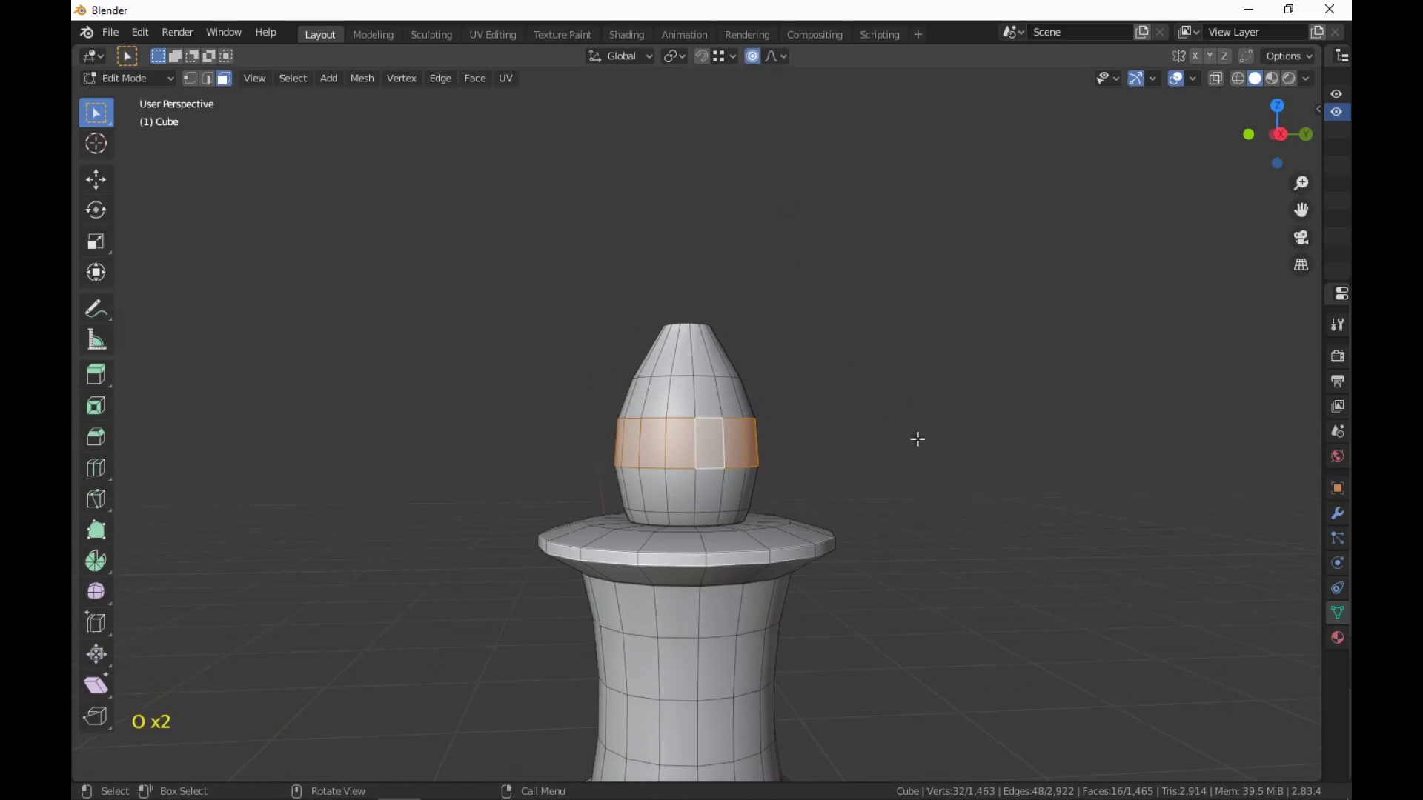
{"action": "key", "text": "s"}
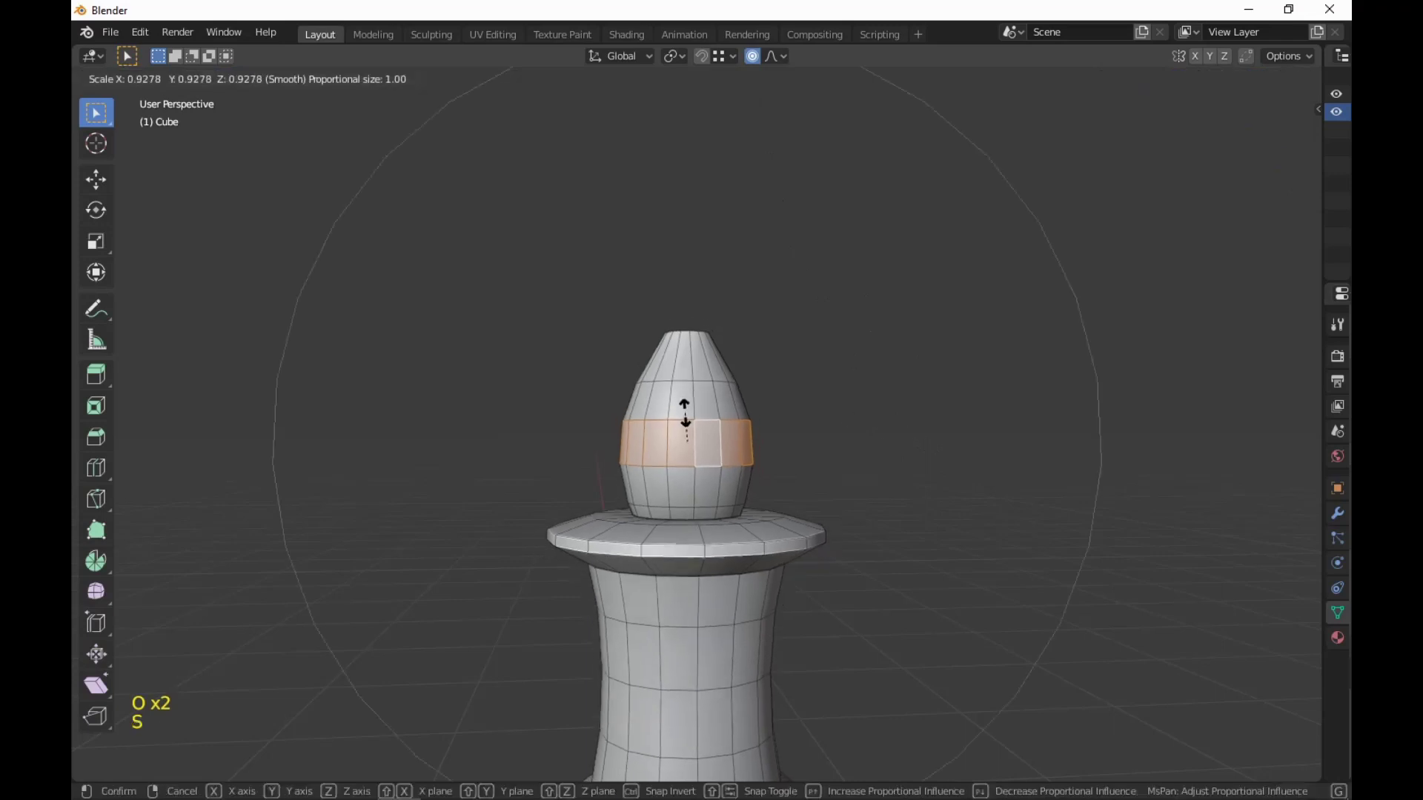
{"action": "scroll", "coordinate": [693, 435], "scroll_direction": "up", "scroll_amount": 10}
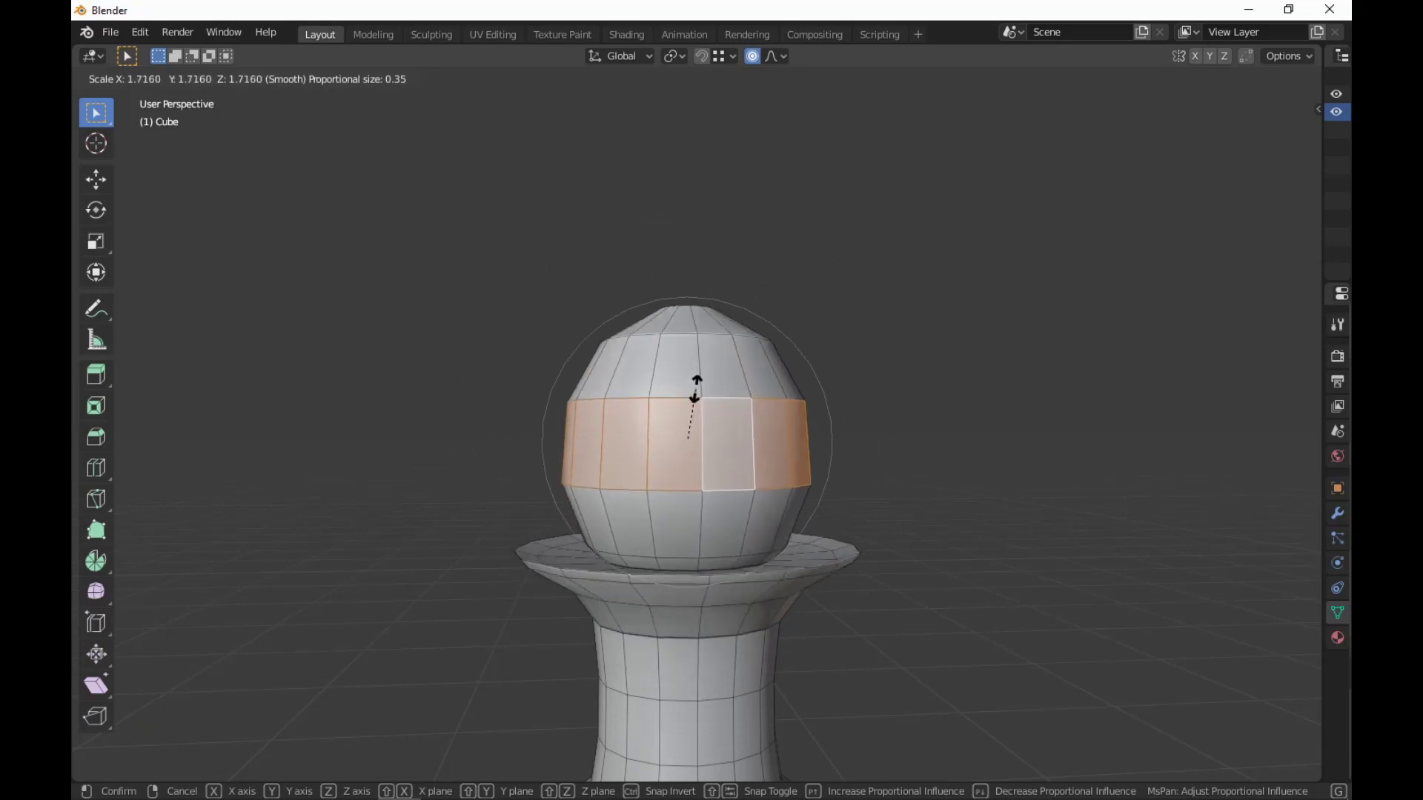
{"action": "scroll", "coordinate": [695, 403], "scroll_direction": "up", "scroll_amount": 3}
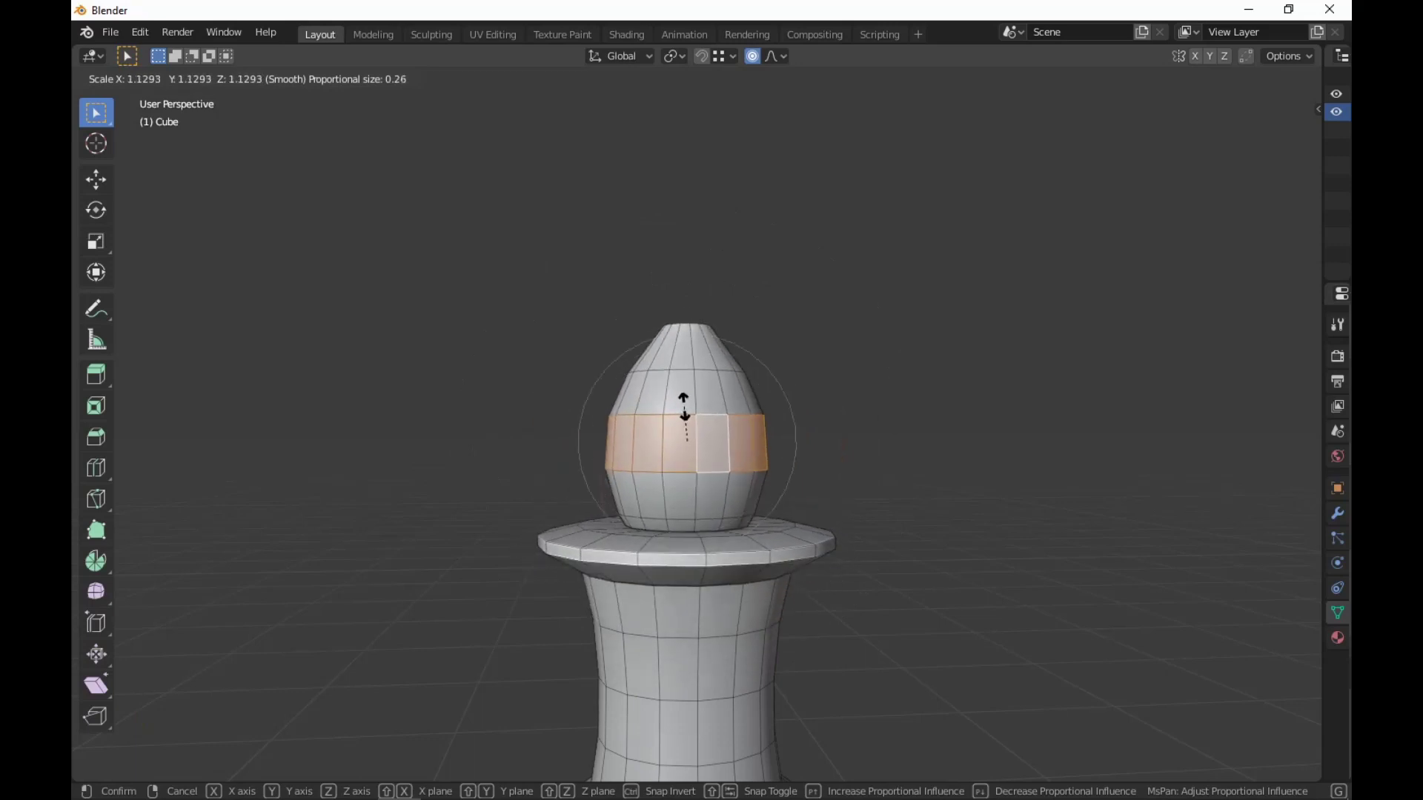
{"action": "key", "text": "shift"}
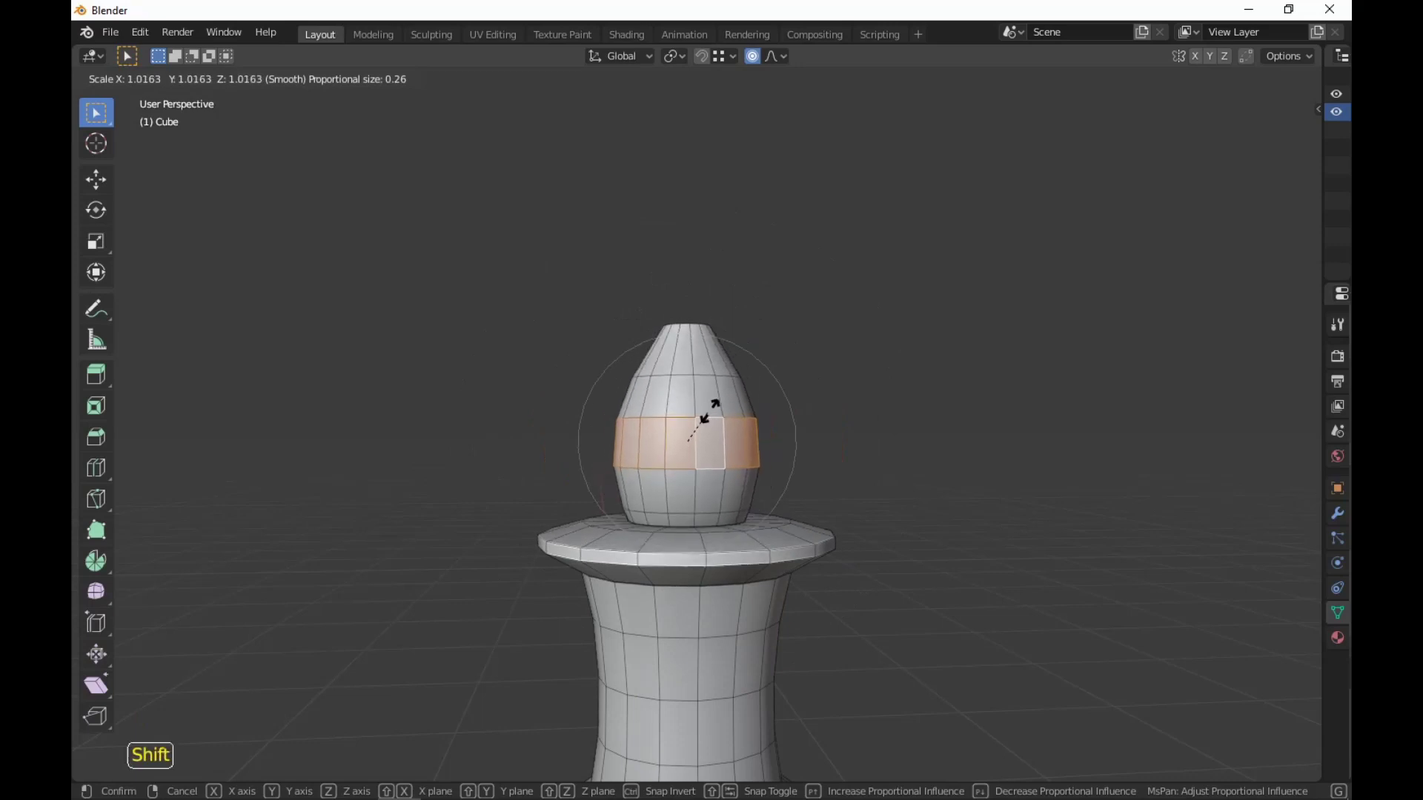
{"action": "left_click", "coordinate": [753, 393]}
Select the small face at the tip of the head and extrude it up into a short stub.
{"action": "mouse_move", "coordinate": [1009, 482]}
{"action": "middle_mouse_down"}
{"action": "mouse_move", "coordinate": [978, 499]}
{"action": "mouse_move", "coordinate": [965, 460]}
{"action": "mouse_move", "coordinate": [993, 492]}
{"action": "middle_mouse_up"}
{"action": "scroll", "coordinate": [978, 498], "scroll_direction": "down", "scroll_amount": 4}
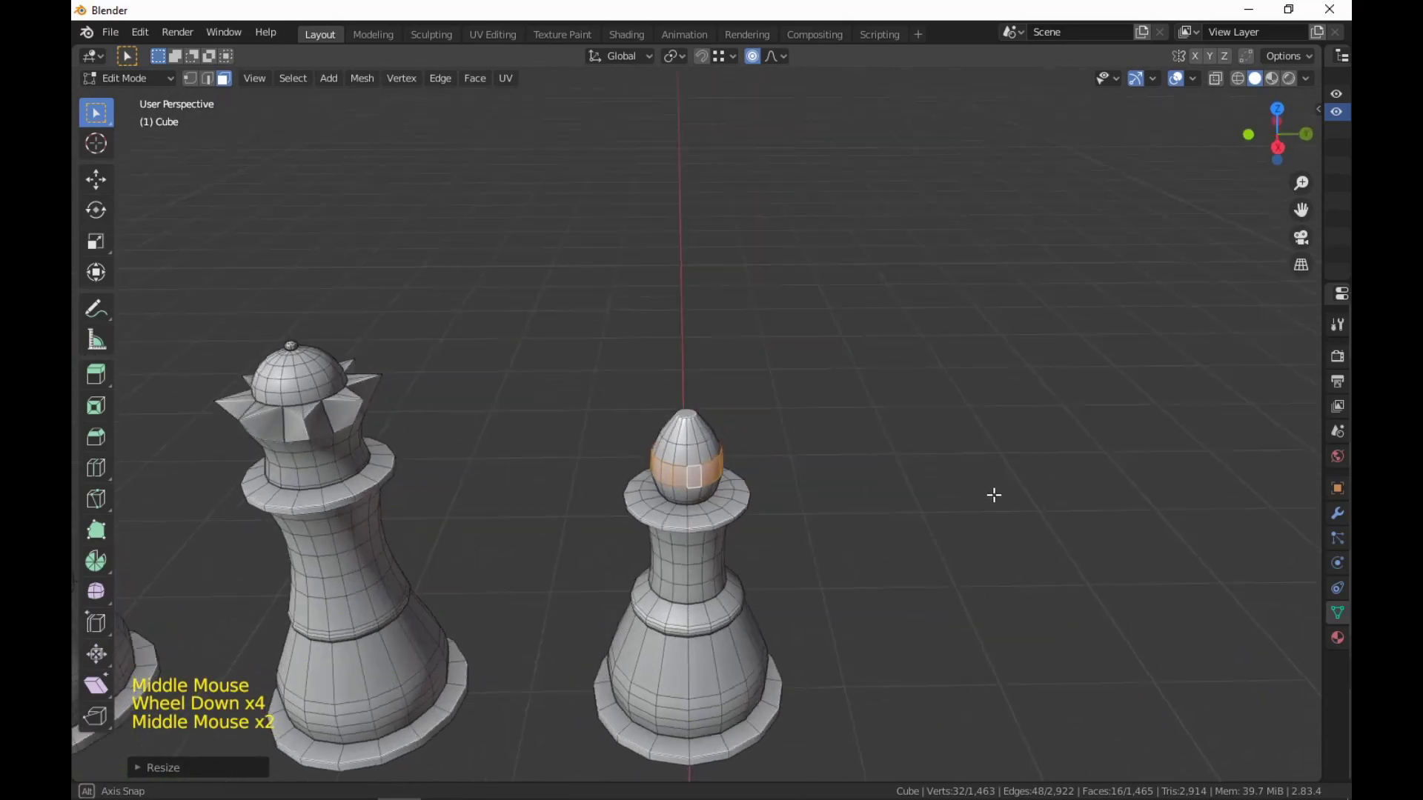
{"action": "scroll", "coordinate": [712, 464], "scroll_direction": "up", "scroll_amount": 5}
{"action": "left_click", "coordinate": [682, 394]}
{"action": "middle_click_drag", "start_coordinate": [737, 460], "coordinate": [739, 451]}
{"action": "key", "text": "3"}
{"action": "left_click", "coordinate": [682, 401]}
{"action": "mouse_move", "coordinate": [962, 509]}
{"action": "middle_mouse_down"}
{"action": "mouse_move", "coordinate": [1022, 469]}
{"action": "mouse_move", "coordinate": [959, 499]}
{"action": "middle_mouse_up"}
{"action": "key", "text": "e"}
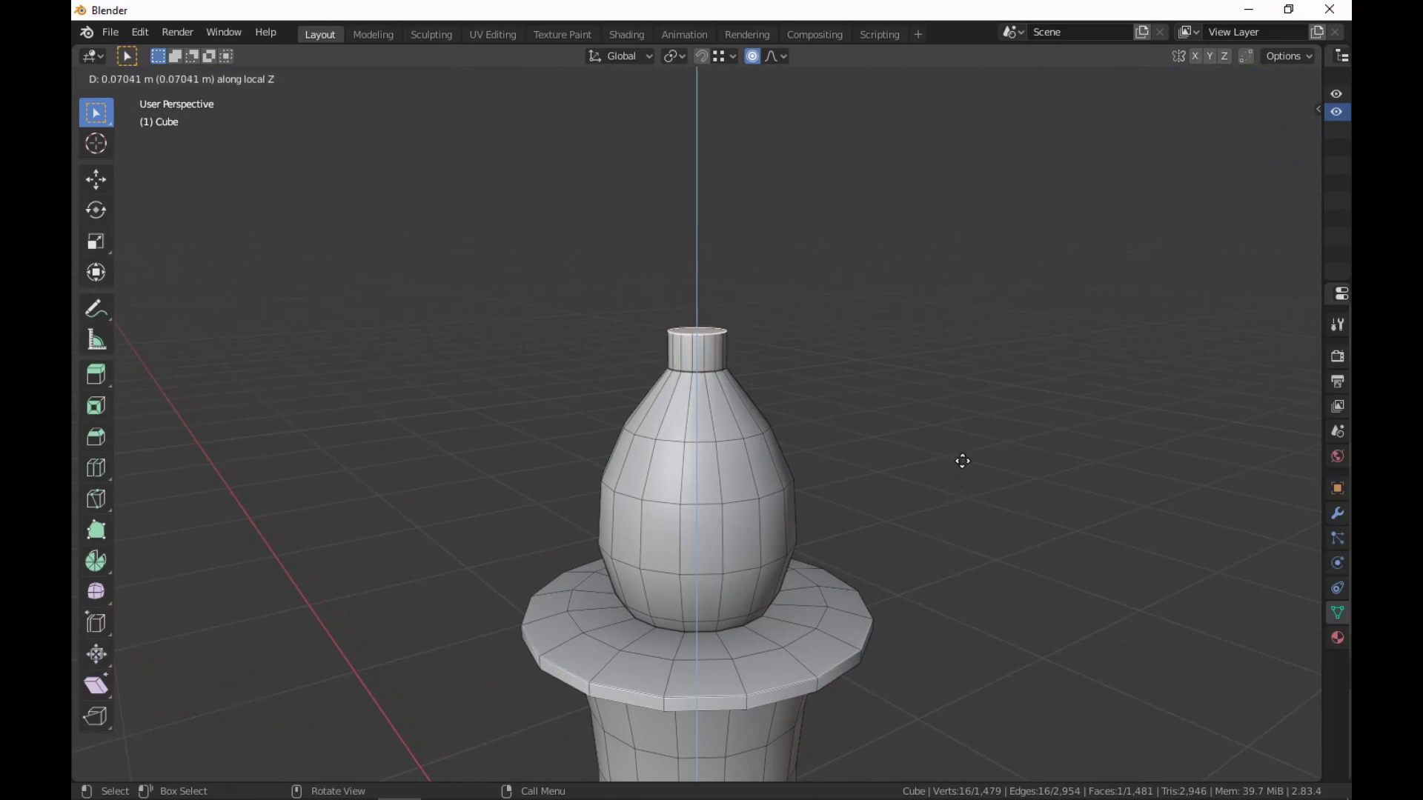
{"action": "left_click", "coordinate": [962, 471]}
Add an edge loop around the middle of the tip's stub and, without proportional editing, scale it up to about 1.4.
{"action": "key", "text": "ctrl+r"}
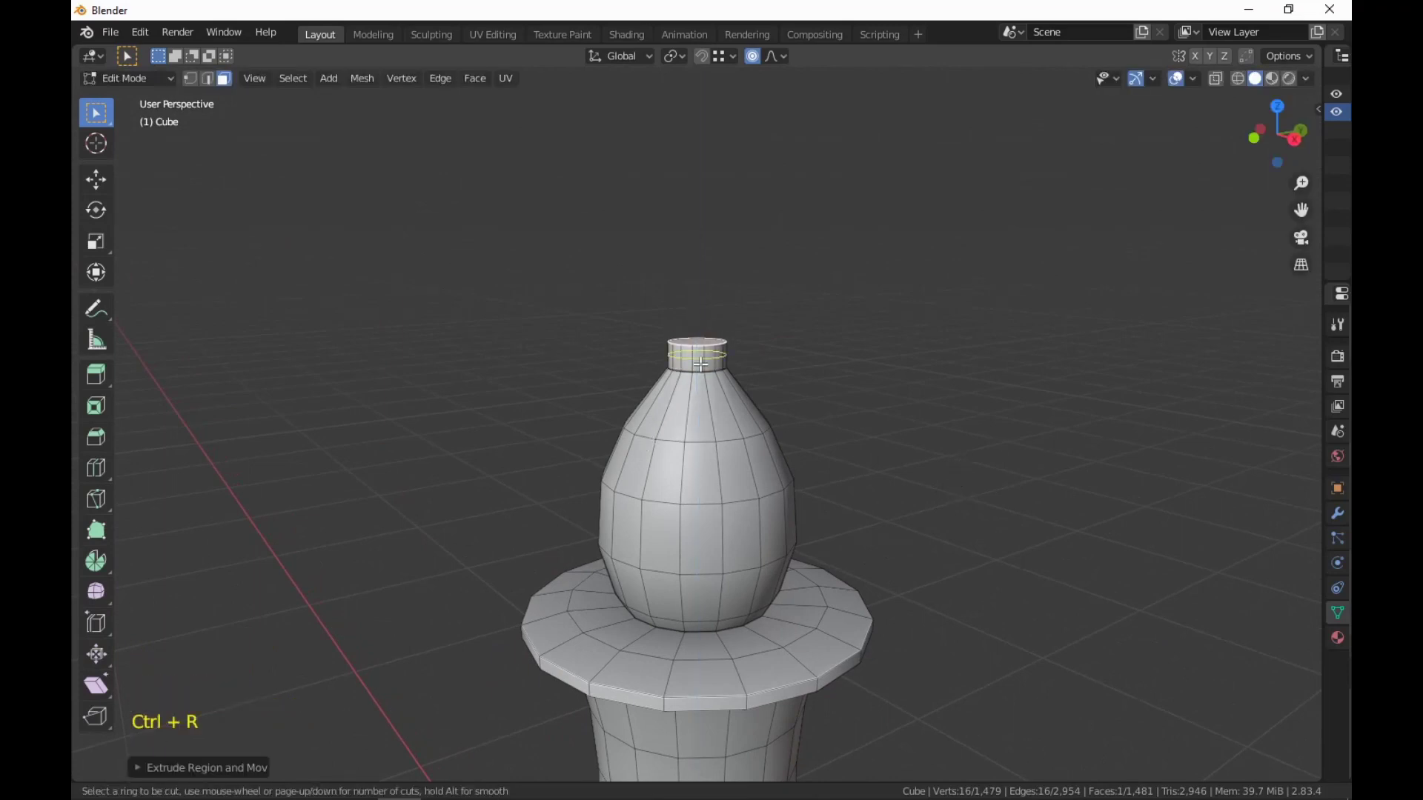
{"action": "left_click", "coordinate": [699, 363]}
{"action": "left_click", "coordinate": [699, 363]}
{"action": "key", "text": "s"}
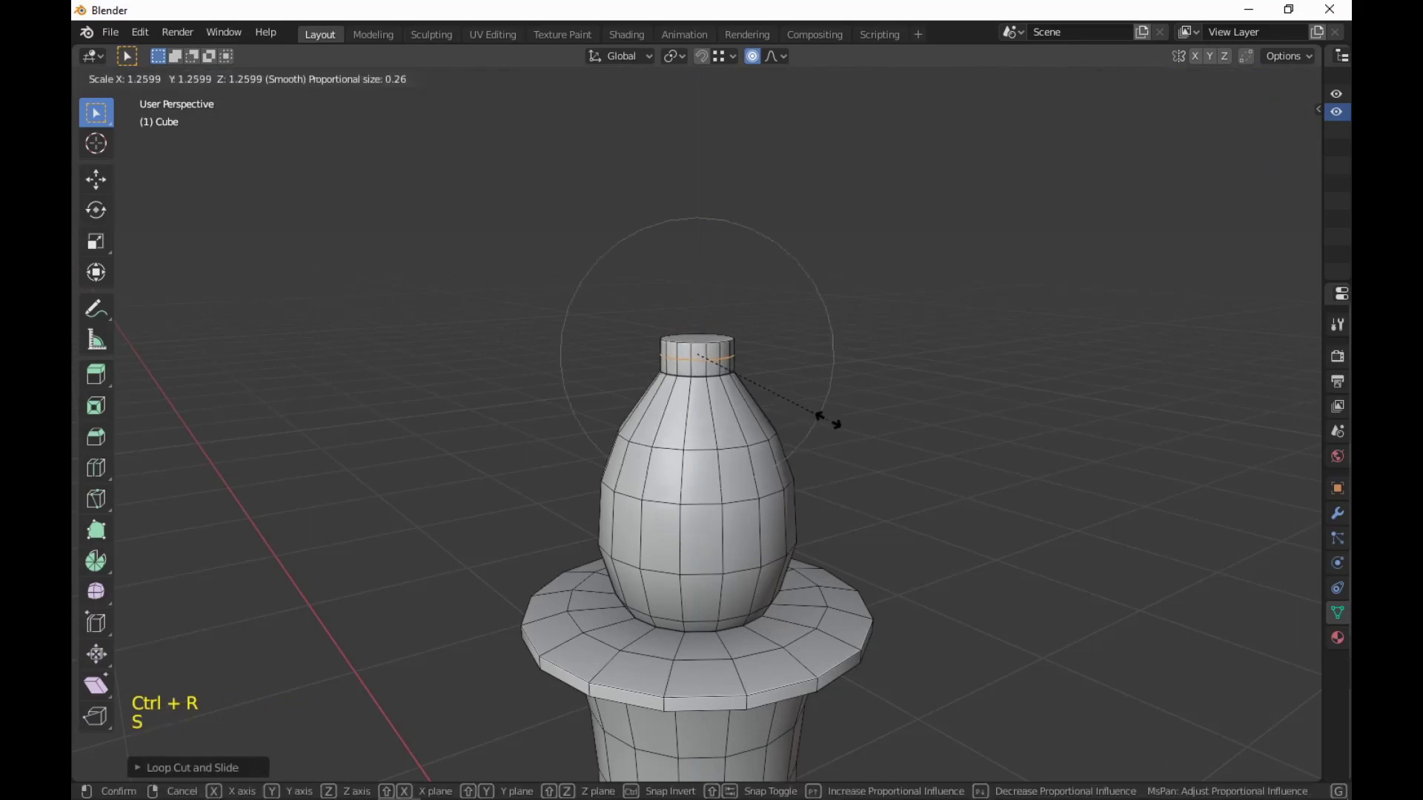
{"action": "left_click", "coordinate": [832, 422]}
{"action": "key", "text": "o"}
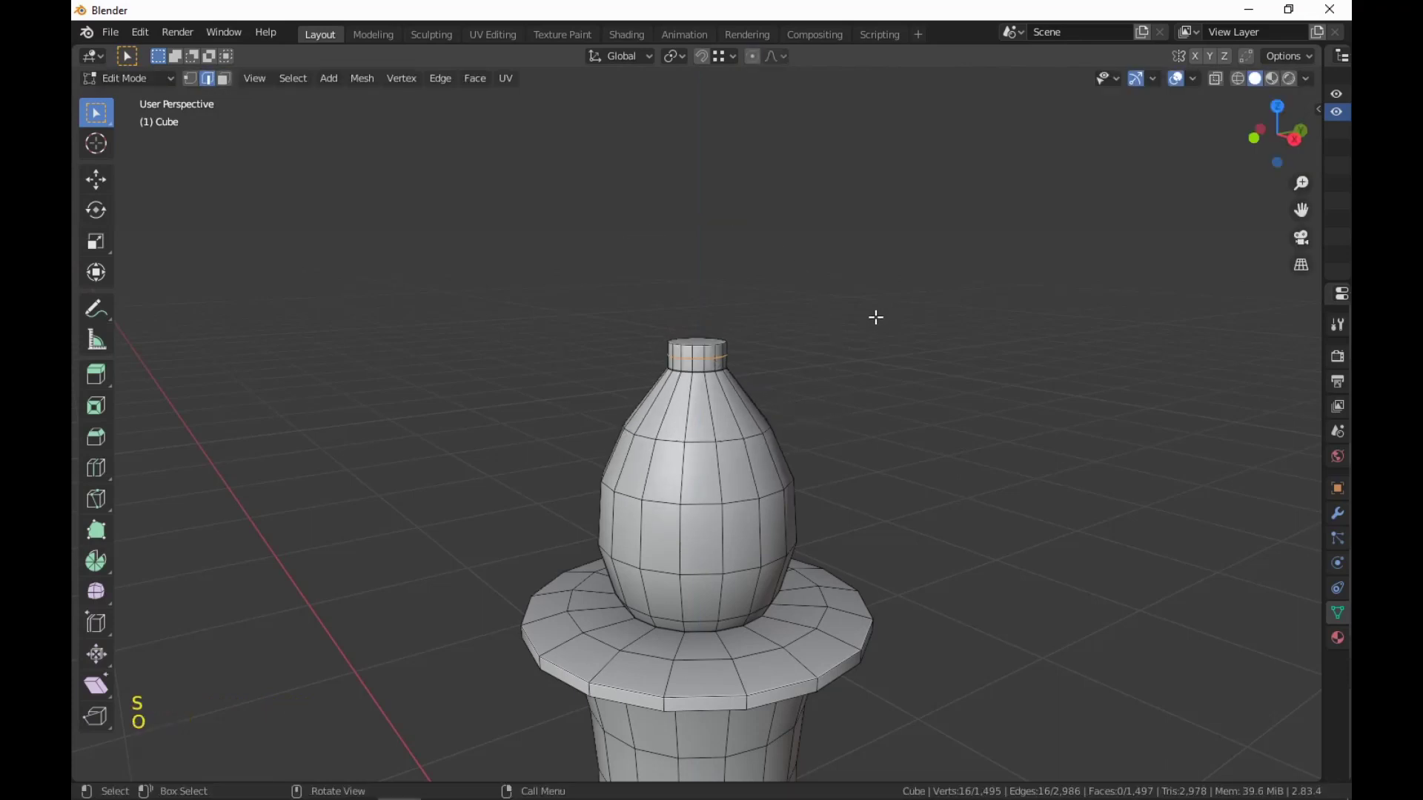
{"action": "key", "text": "s"}
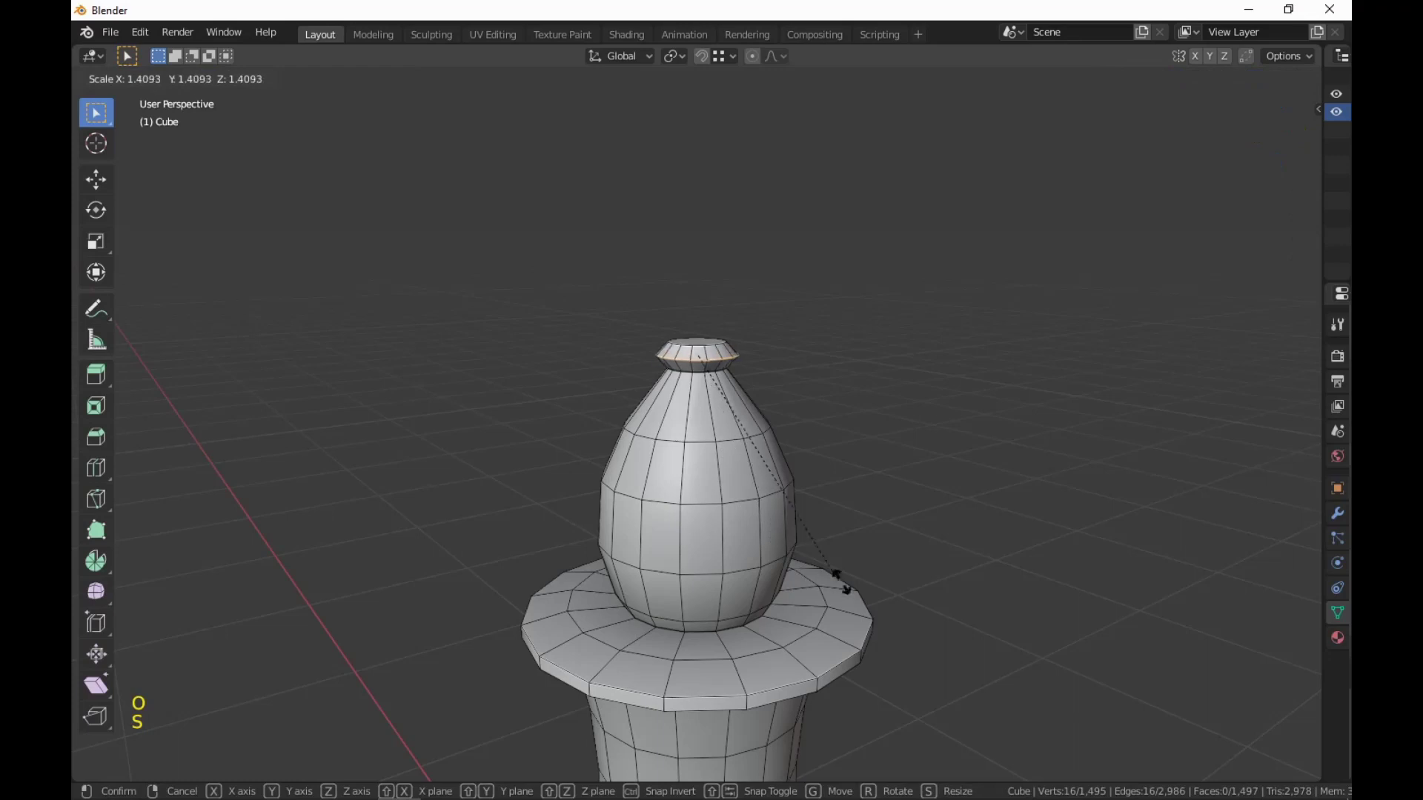
{"action": "left_click", "coordinate": [880, 592]}
Bevel the stub's enlarged loop with 3 segments and a width of about 0.024 m to form a rounded knob.
{"action": "key", "text": "ctrl+b"}
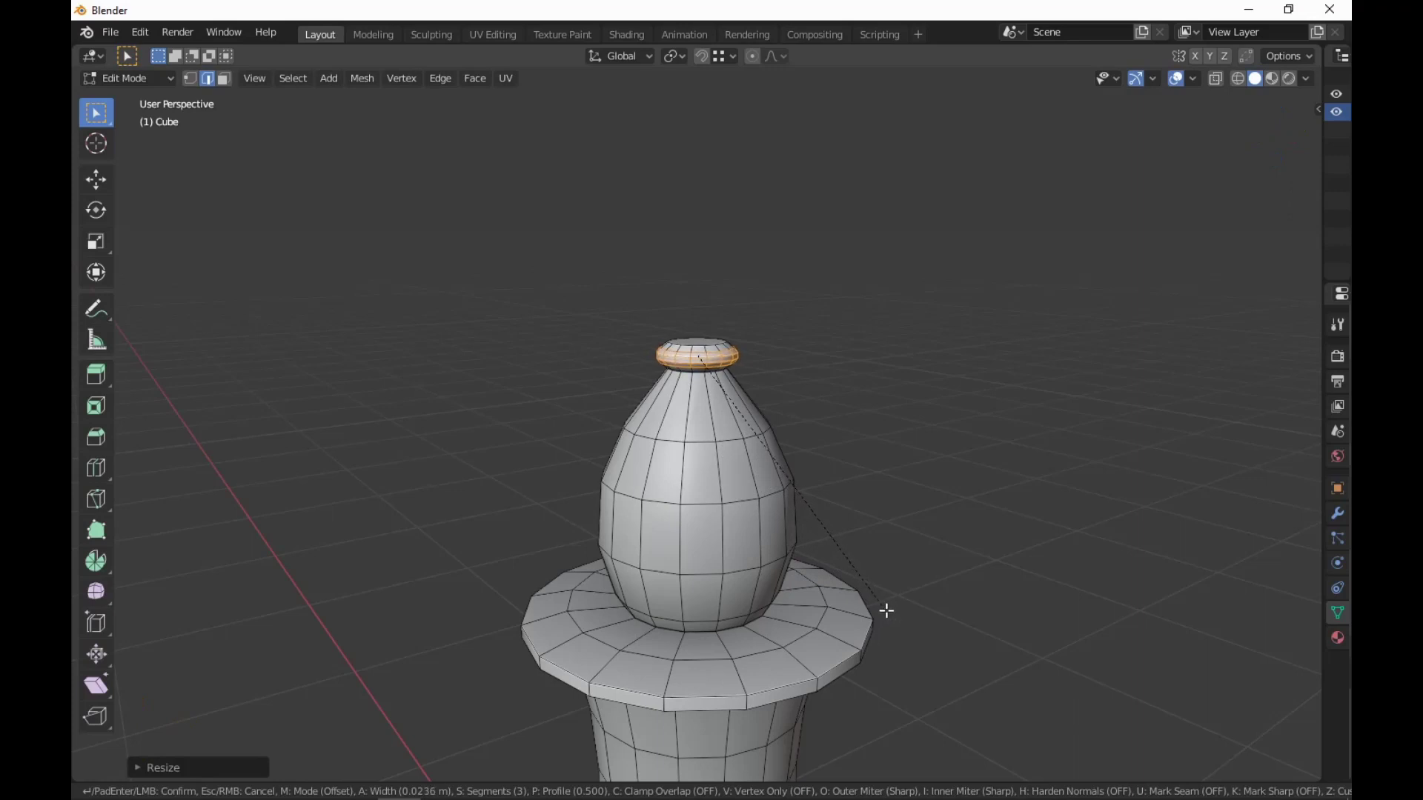
{"action": "left_click", "coordinate": [887, 610]}
{"action": "middle_click_drag", "start_coordinate": [959, 588], "coordinate": [913, 586]}
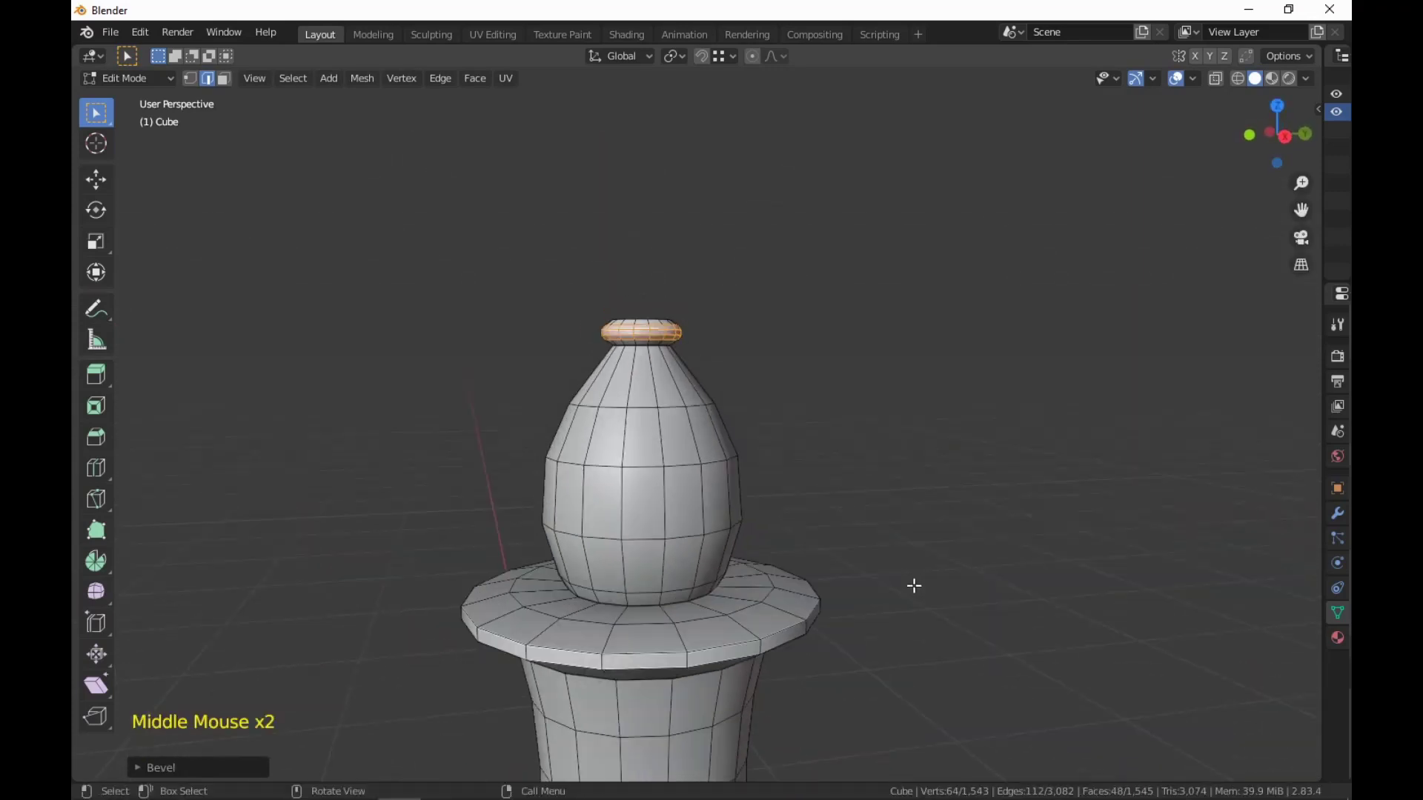
{"action": "key", "text": "3"}
{"action": "key", "text": "ctrl+KP_Add"}
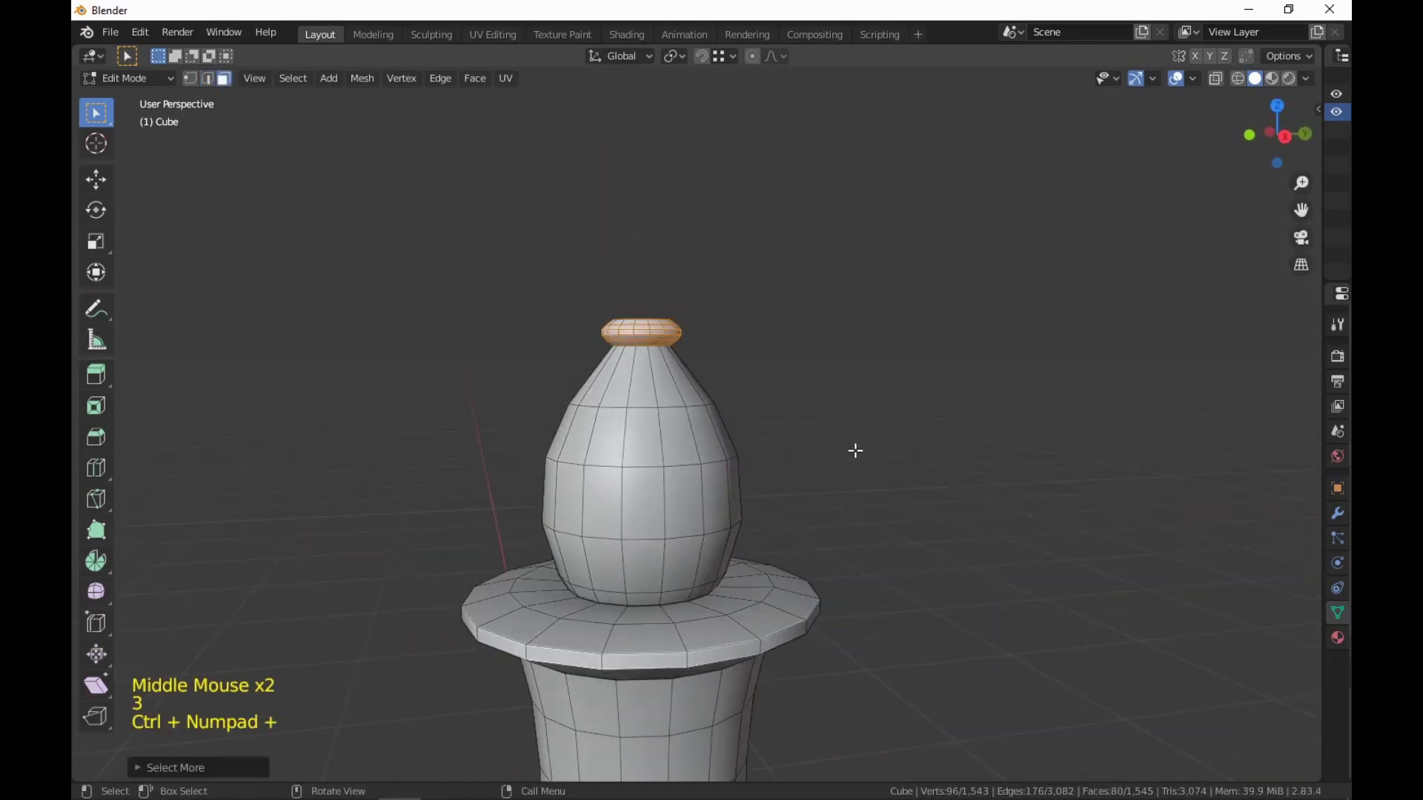
{"action": "middle_click_drag", "start_coordinate": [855, 451], "coordinate": [883, 543]}
{"action": "scroll", "coordinate": [813, 498], "scroll_direction": "up", "scroll_amount": 2}
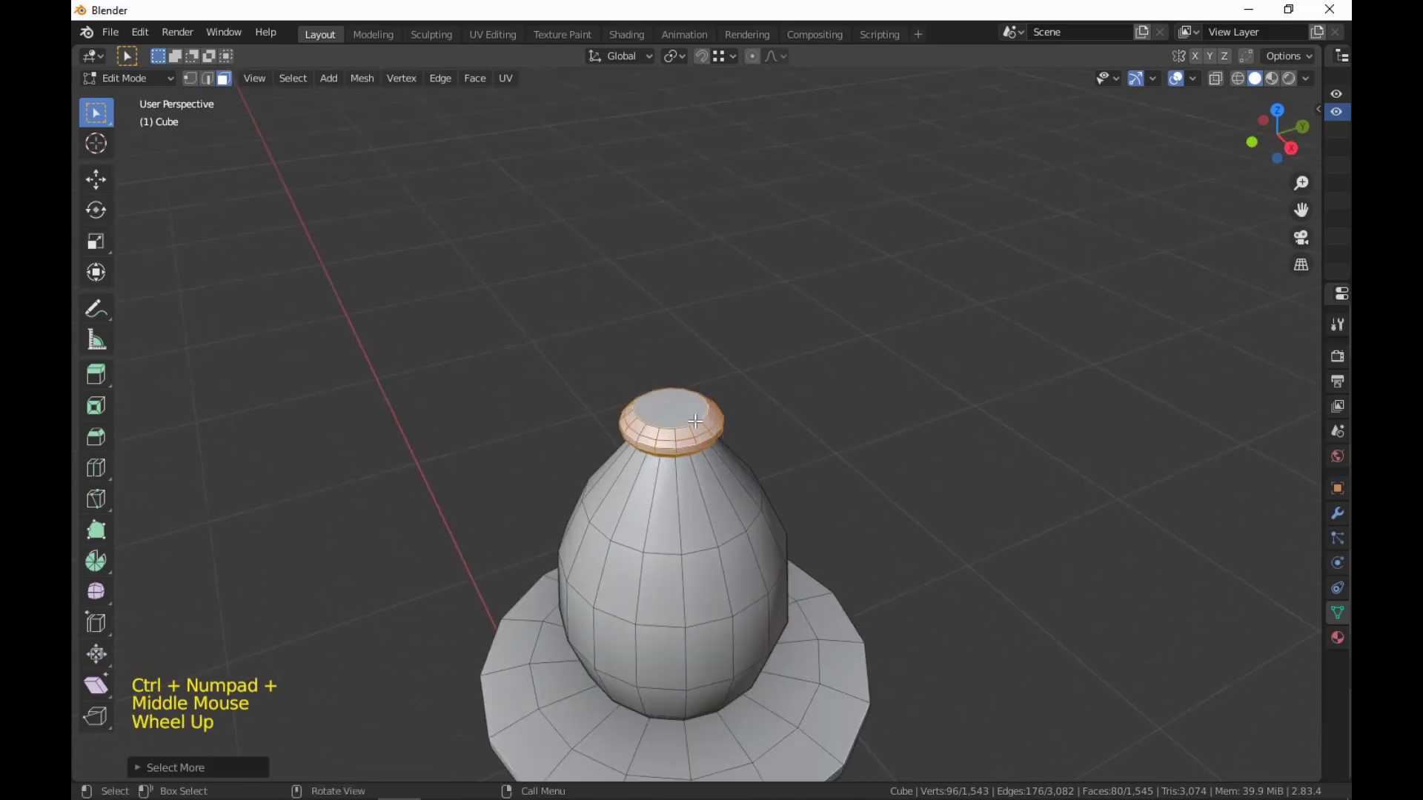
Select the knob's top face and scale it down to about 0.78.
{"action": "left_click", "coordinate": [667, 412]}
{"action": "key", "text": "s"}
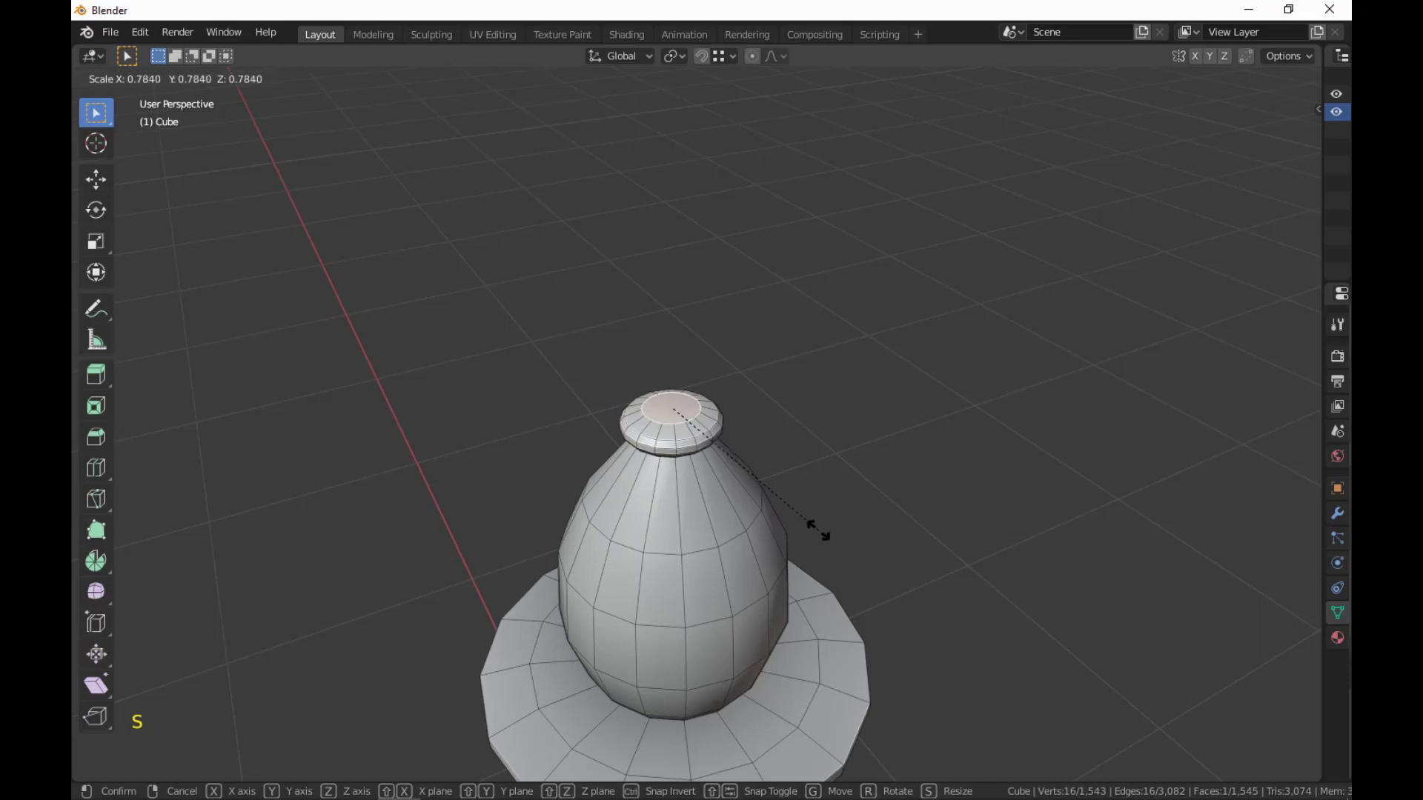
{"action": "left_click", "coordinate": [823, 532]}
Select the whole knob, flatten it vertically to about 0.89 and lower it about 0.009 m onto the head.
{"action": "scroll", "coordinate": [835, 537], "scroll_direction": "down", "scroll_amount": 1}
{"action": "middle_click_drag", "start_coordinate": [835, 536], "coordinate": [881, 547]}
{"action": "scroll", "coordinate": [794, 482], "scroll_direction": "up", "scroll_amount": 2}
{"action": "key", "text": "ctrl+KP_Add"}
{"action": "key", "text": "ctrl+KP_Add"}
{"action": "key", "text": "ctrl+KP_Add"}
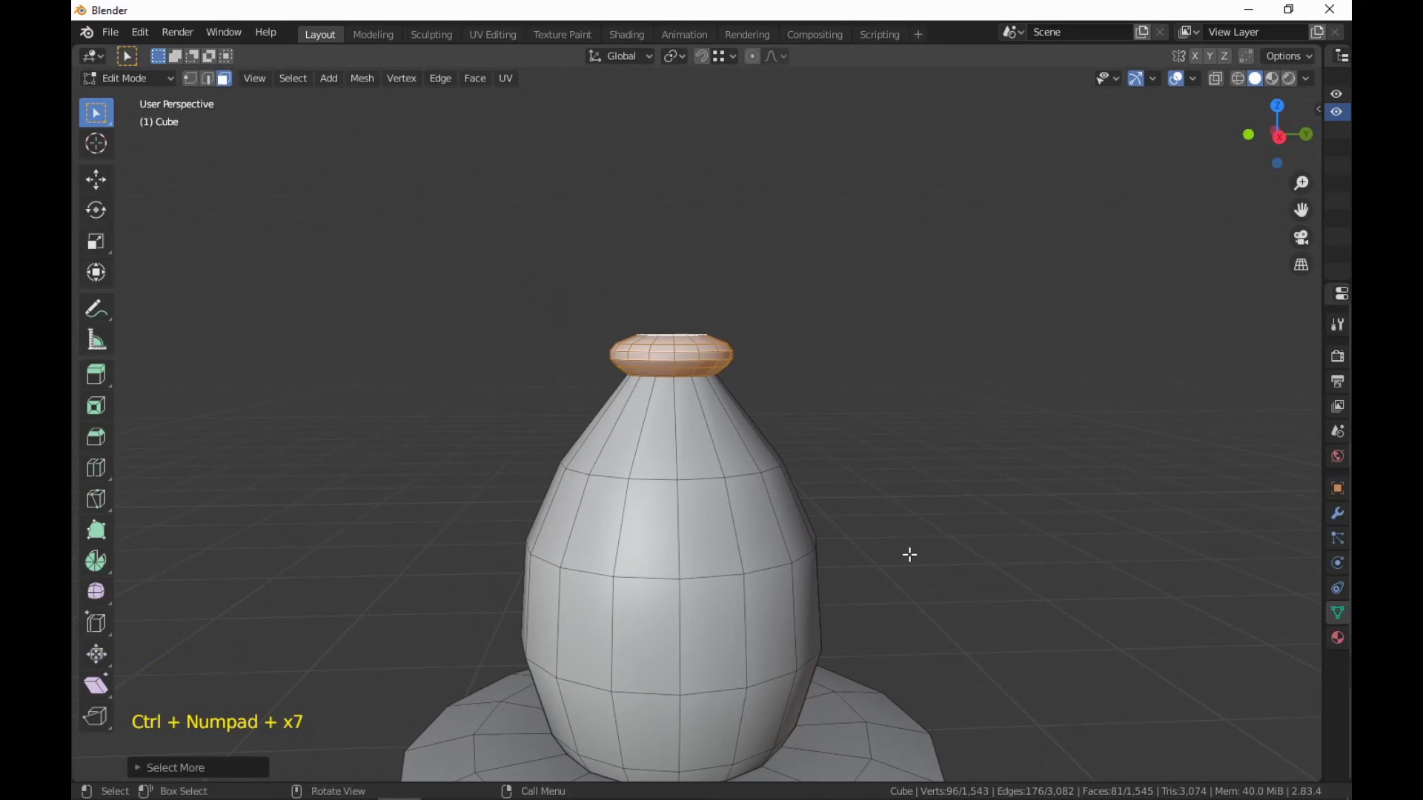
{"action": "key", "text": "s"}
{"action": "key", "text": "z"}
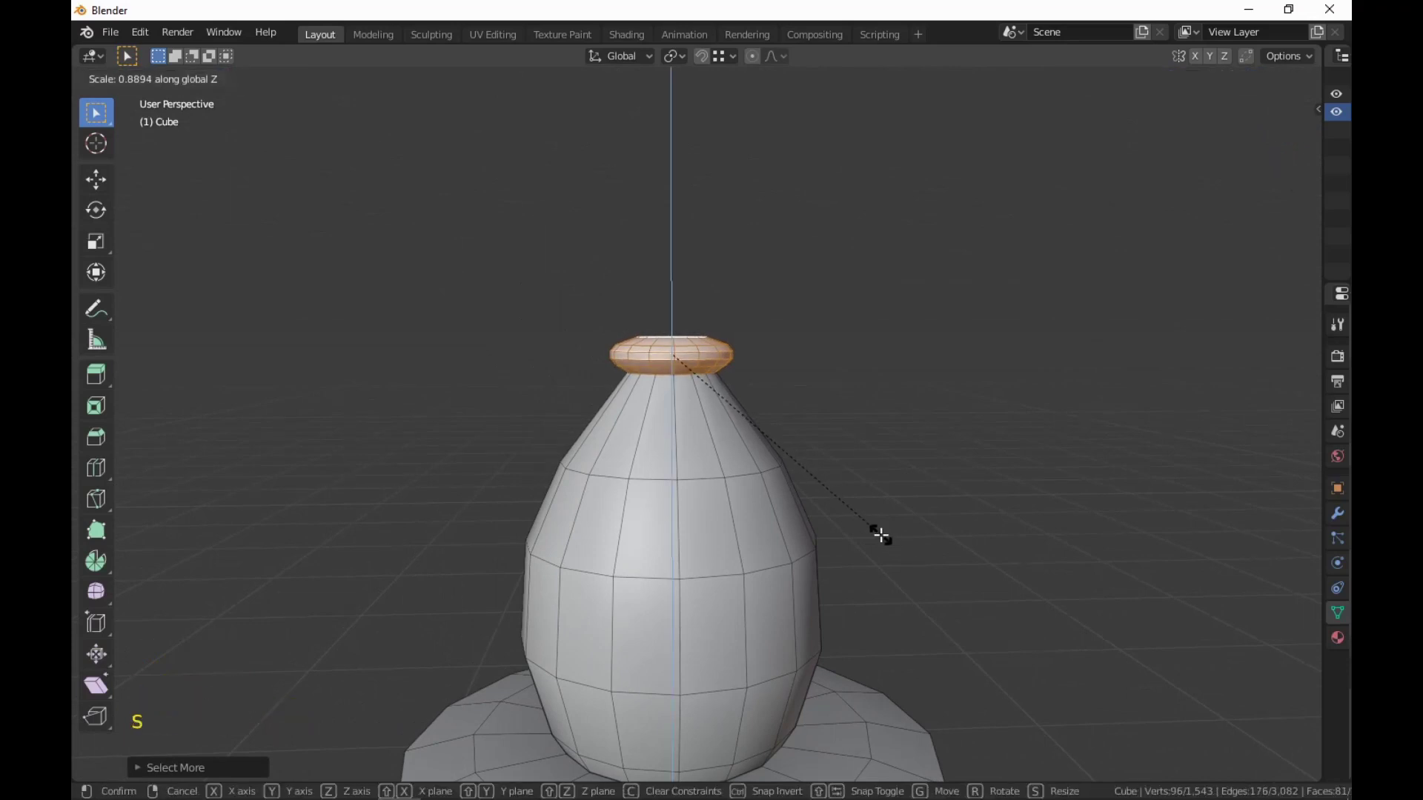
{"action": "left_click", "coordinate": [880, 535]}
{"action": "key", "text": "g"}
{"action": "key", "text": "z"}
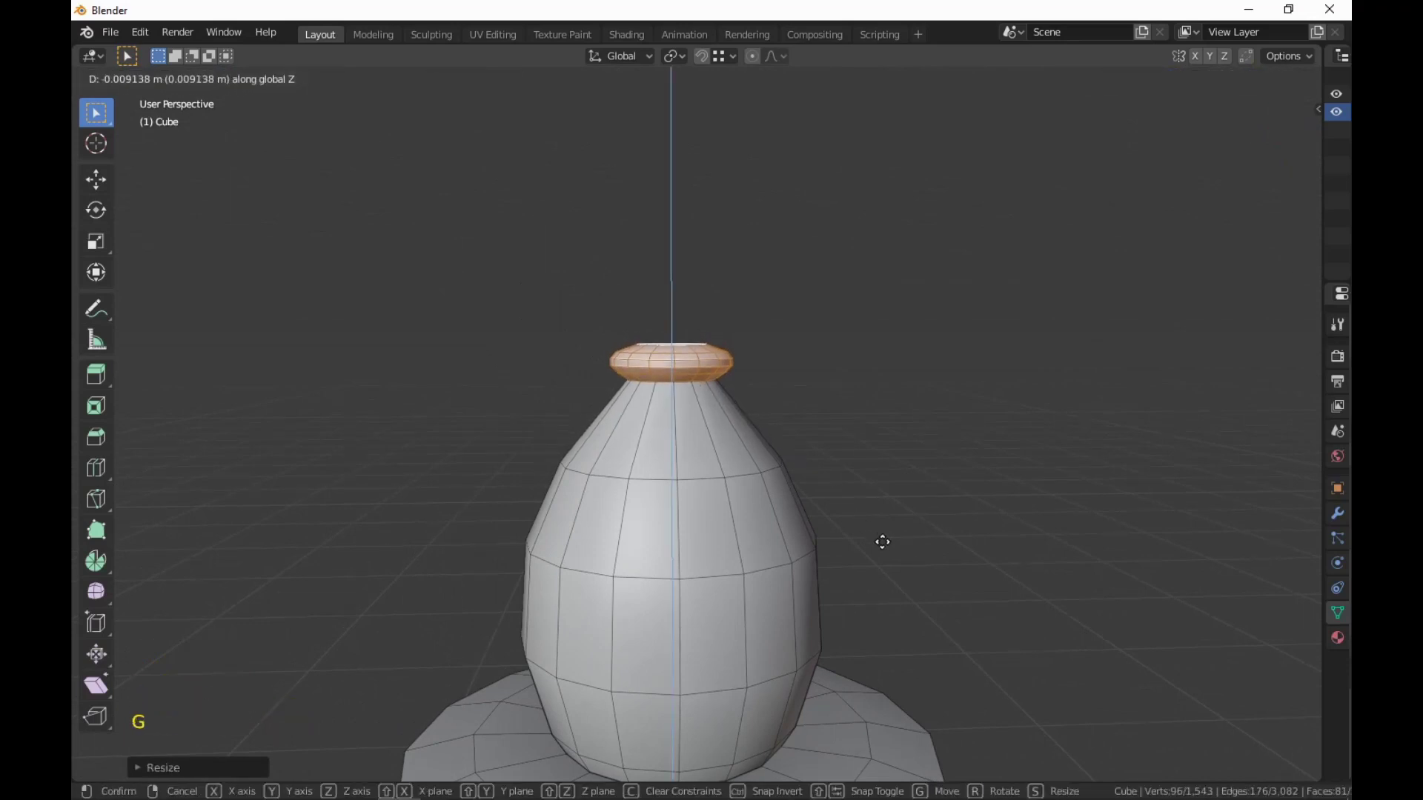
{"action": "left_click", "coordinate": [884, 545]}
Select a vertex high on the head and a lower one around one side, and connect them with a slanted edge path.
{"action": "scroll", "coordinate": [955, 578], "scroll_direction": "down", "scroll_amount": 5}
{"action": "mouse_move", "coordinate": [955, 578]}
{"action": "middle_mouse_down"}
{"action": "mouse_move", "coordinate": [1048, 556]}
{"action": "mouse_move", "coordinate": [1079, 566]}
{"action": "mouse_move", "coordinate": [1099, 464]}
{"action": "mouse_move", "coordinate": [1047, 492]}
{"action": "mouse_move", "coordinate": [905, 501]}
{"action": "mouse_move", "coordinate": [943, 507]}
{"action": "mouse_move", "coordinate": [915, 546]}
{"action": "mouse_move", "coordinate": [912, 622]}
{"action": "mouse_move", "coordinate": [971, 604]}
{"action": "mouse_move", "coordinate": [911, 644]}
{"action": "mouse_move", "coordinate": [940, 632]}
{"action": "mouse_move", "coordinate": [930, 650]}
{"action": "mouse_move", "coordinate": [931, 578]}
{"action": "middle_mouse_up"}
{"action": "scroll", "coordinate": [1048, 556], "scroll_direction": "up", "scroll_amount": 1}
{"action": "scroll", "coordinate": [1099, 464], "scroll_direction": "up", "scroll_amount": 1}
{"action": "key", "text": "1"}
{"action": "scroll", "coordinate": [914, 546], "scroll_direction": "down", "scroll_amount": 3}
{"action": "scroll", "coordinate": [971, 604], "scroll_direction": "up", "scroll_amount": 4}
{"action": "scroll", "coordinate": [912, 645], "scroll_direction": "down", "scroll_amount": 5}
{"action": "scroll", "coordinate": [918, 514], "scroll_direction": "up", "scroll_amount": 1, "text": "shift"}
{"action": "scroll", "coordinate": [918, 514], "scroll_direction": "up", "scroll_amount": 4}
{"action": "middle_click_drag", "start_coordinate": [918, 514], "coordinate": [941, 412], "text": "shift"}
{"action": "middle_click_drag", "start_coordinate": [744, 333], "coordinate": [778, 433], "text": "shift"}
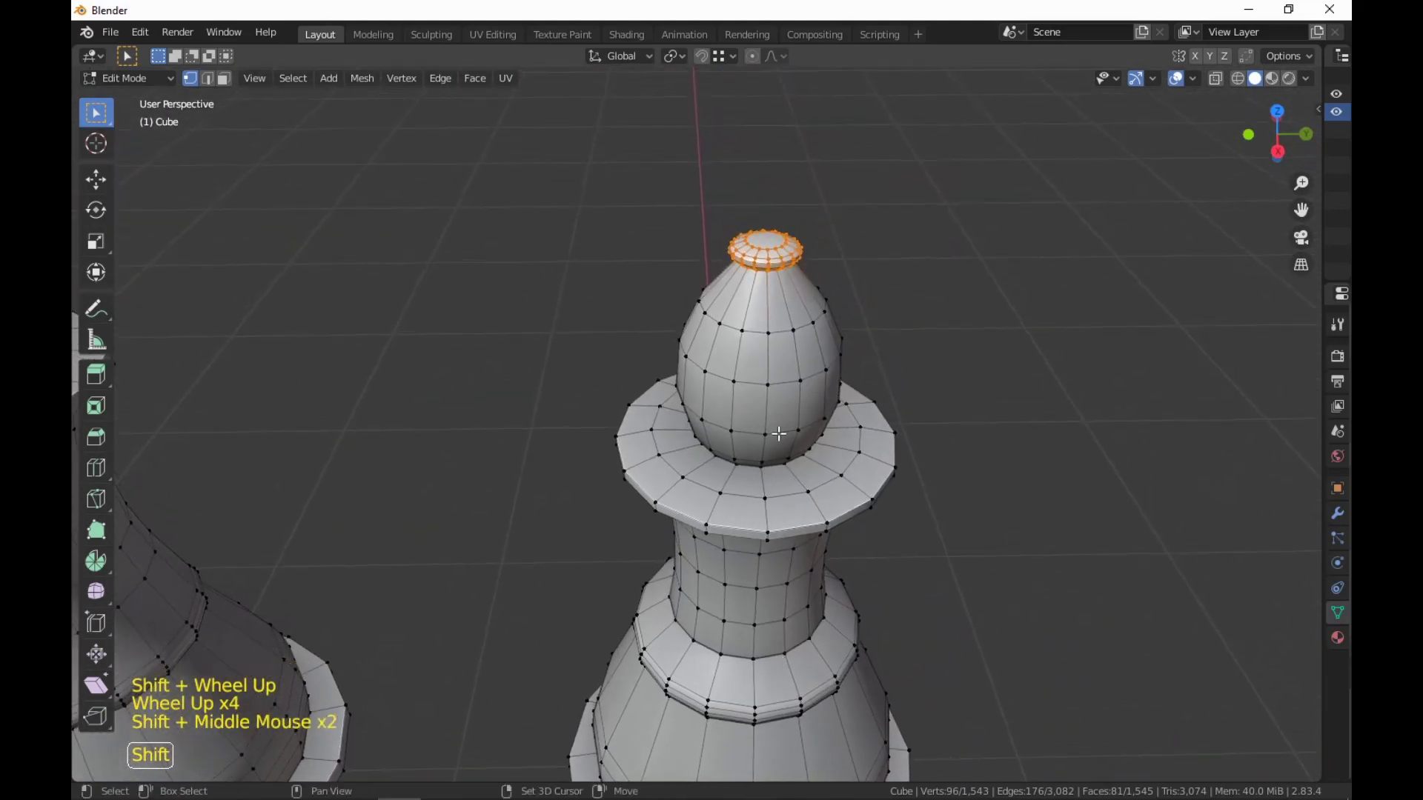
{"action": "left_click", "coordinate": [765, 334]}
{"action": "middle_click_drag", "start_coordinate": [765, 334], "coordinate": [890, 493]}
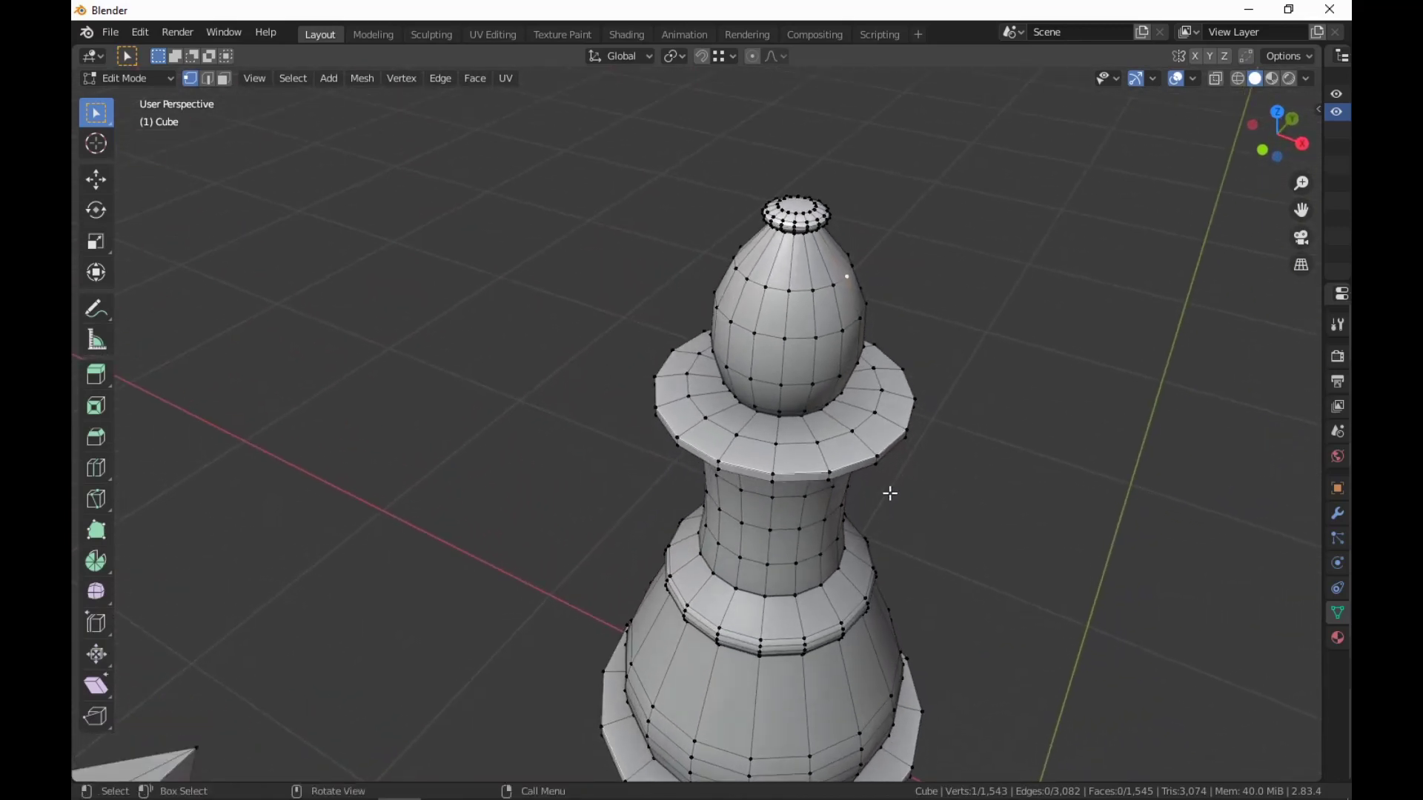
{"action": "middle_click_drag", "start_coordinate": [786, 391], "coordinate": [843, 422], "text": "shift"}
{"action": "left_click", "coordinate": [776, 345], "text": "shift"}
{"action": "middle_click_drag", "start_coordinate": [776, 345], "coordinate": [672, 493]}
{"action": "key", "text": "j"}
Connect the matching upper and lower vertices on the opposite side of the head with a slanted edge path.
{"action": "left_click", "coordinate": [738, 369]}
{"action": "left_click", "coordinate": [621, 385], "text": "shift"}
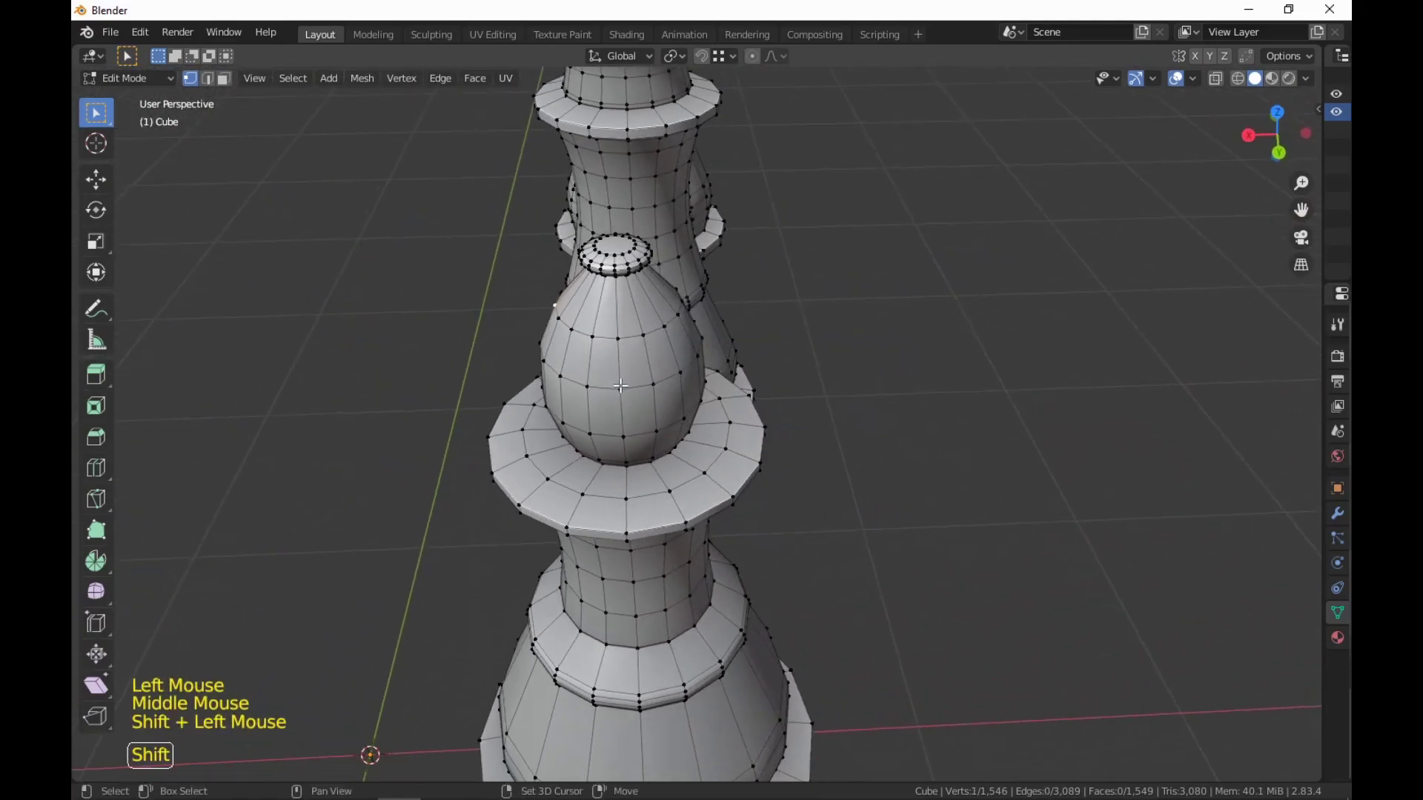
{"action": "key", "text": "j"}
{"action": "middle_click_drag", "start_coordinate": [621, 385], "coordinate": [774, 532]}
Select the slanted edge path across the head and bevel it into a narrow single-face band.
{"action": "key", "text": "2"}
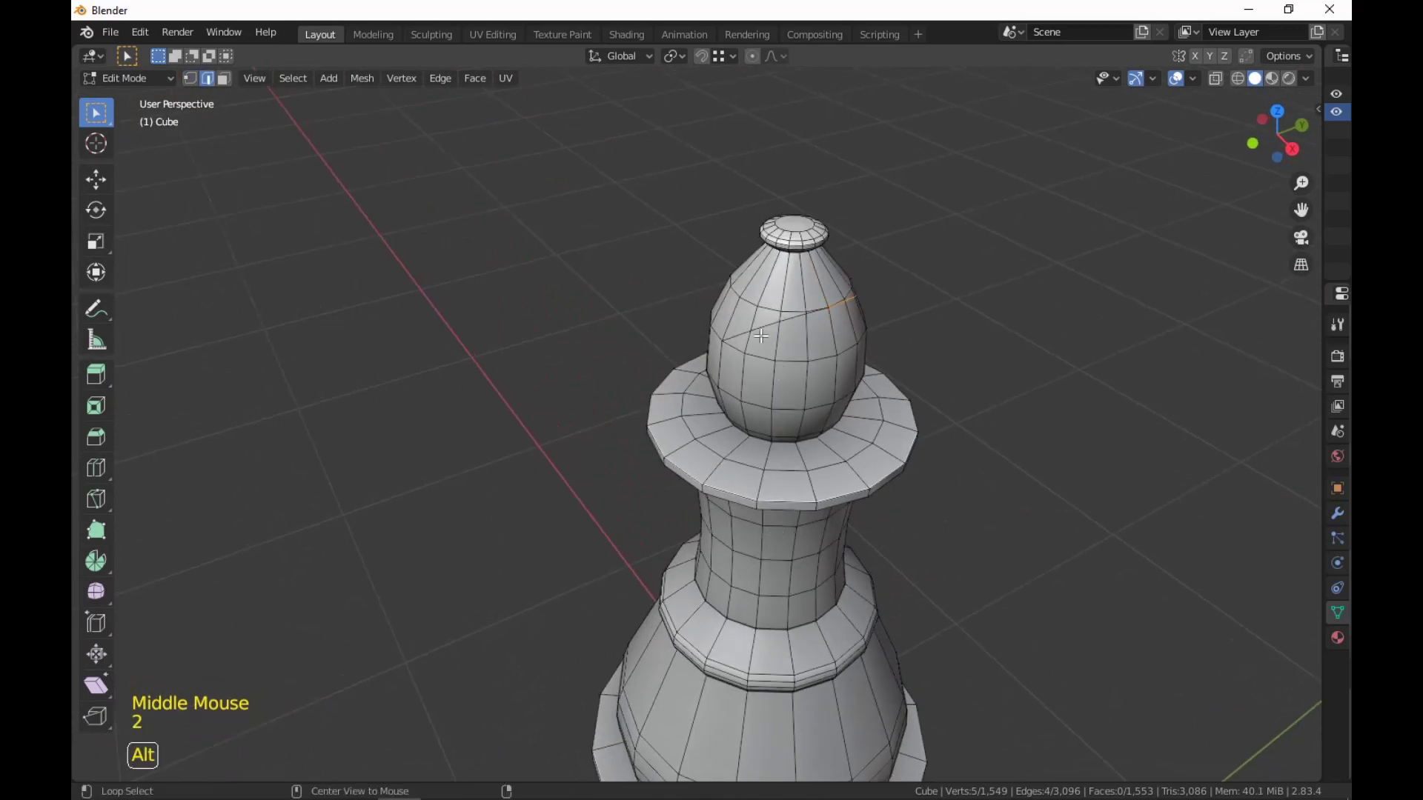
{"action": "middle_click_drag", "start_coordinate": [763, 326], "coordinate": [902, 479]}
{"action": "key", "text": "ctrl+b"}
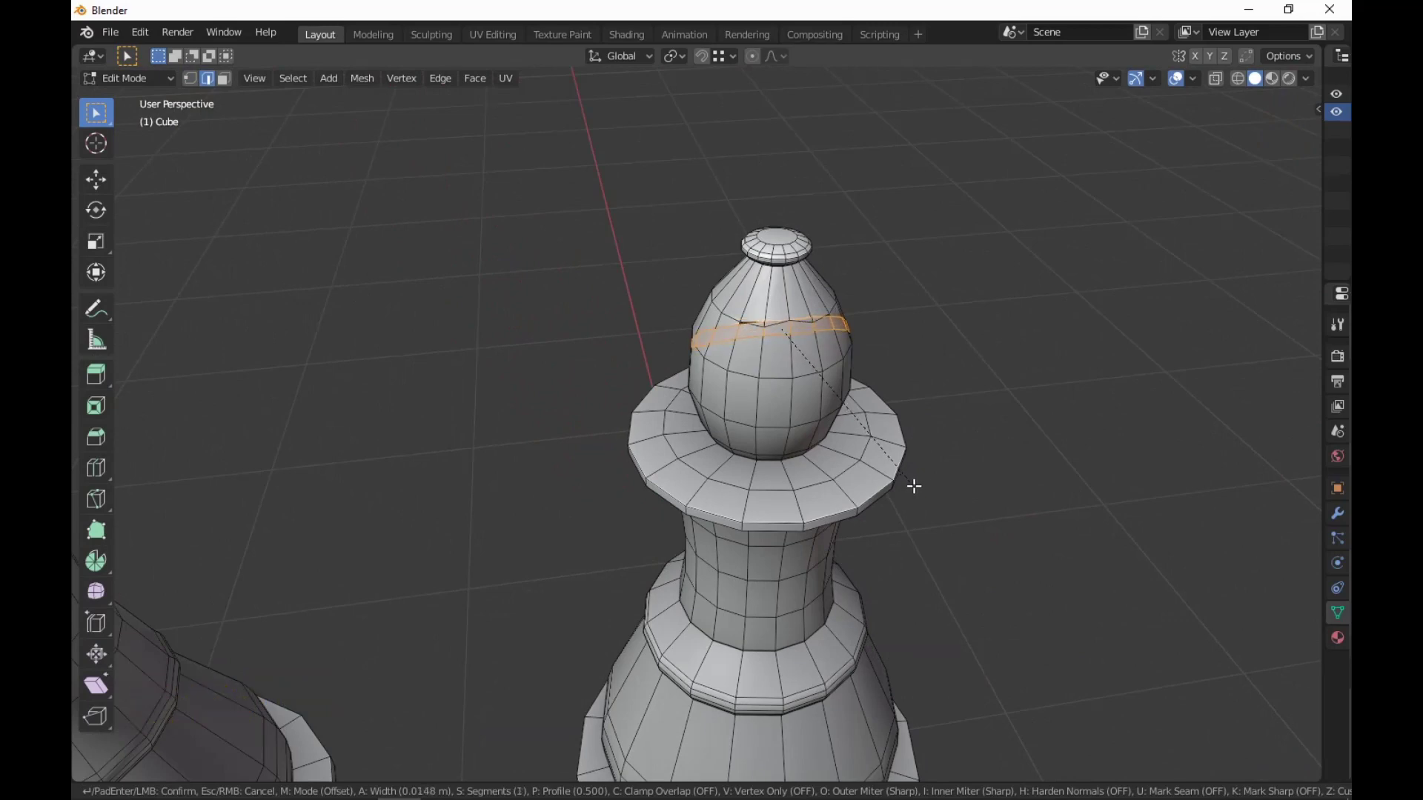
Move the two displaced vertices along the slanted band's upper edge onto their neighbouring vertices.
{"action": "middle_click_drag", "start_coordinate": [916, 486], "coordinate": [794, 583]}
{"action": "scroll", "coordinate": [994, 476], "scroll_direction": "up", "scroll_amount": 3}
{"action": "scroll", "coordinate": [867, 552], "scroll_direction": "up", "scroll_amount": 2}
{"action": "scroll", "coordinate": [868, 552], "scroll_direction": "down", "scroll_amount": 1}
{"action": "key", "text": "1"}
{"action": "scroll", "coordinate": [861, 527], "scroll_direction": "up", "scroll_amount": 2}
{"action": "left_click", "coordinate": [927, 433]}
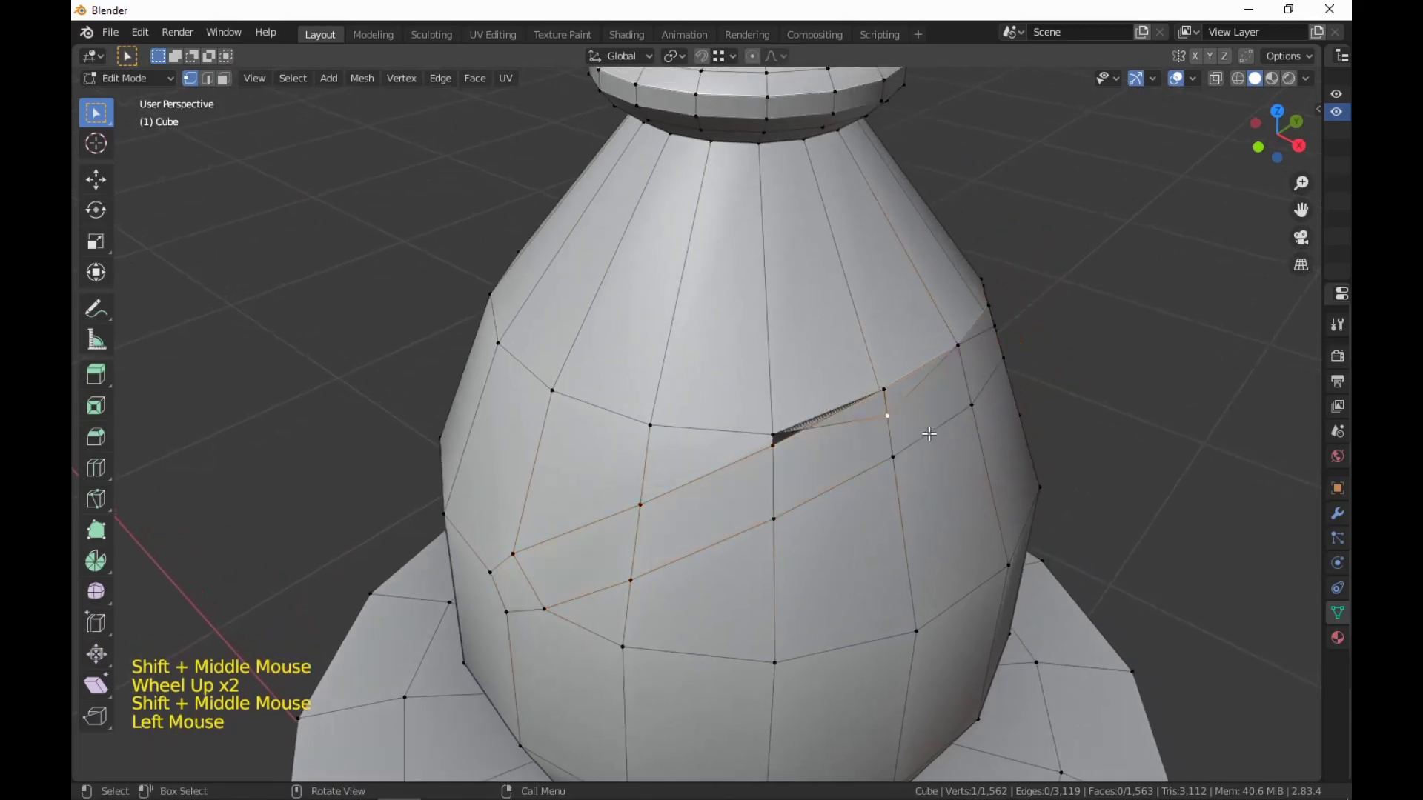
{"action": "key", "text": "g"}
{"action": "left_click", "coordinate": [882, 408]}
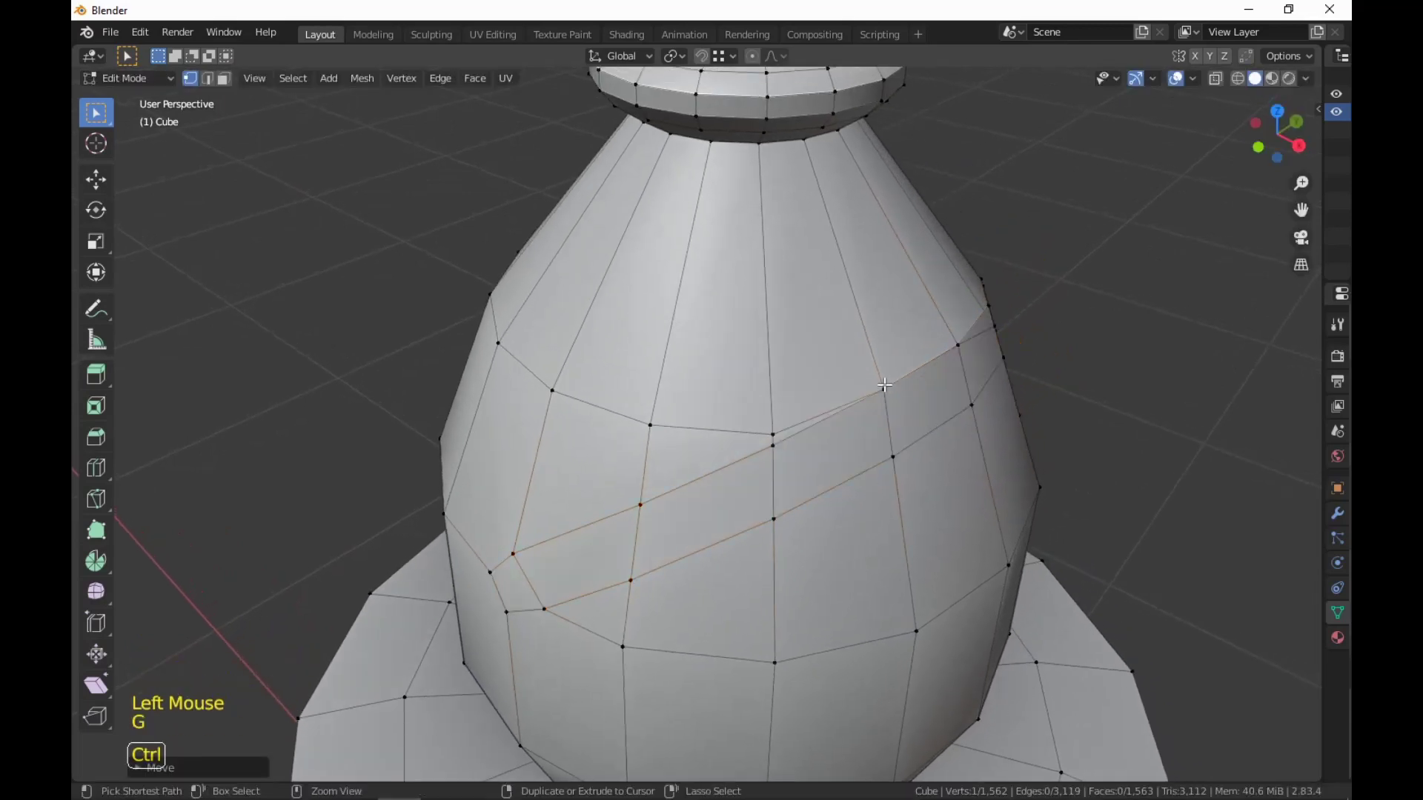
{"action": "middle_click_drag", "start_coordinate": [881, 407], "coordinate": [830, 458]}
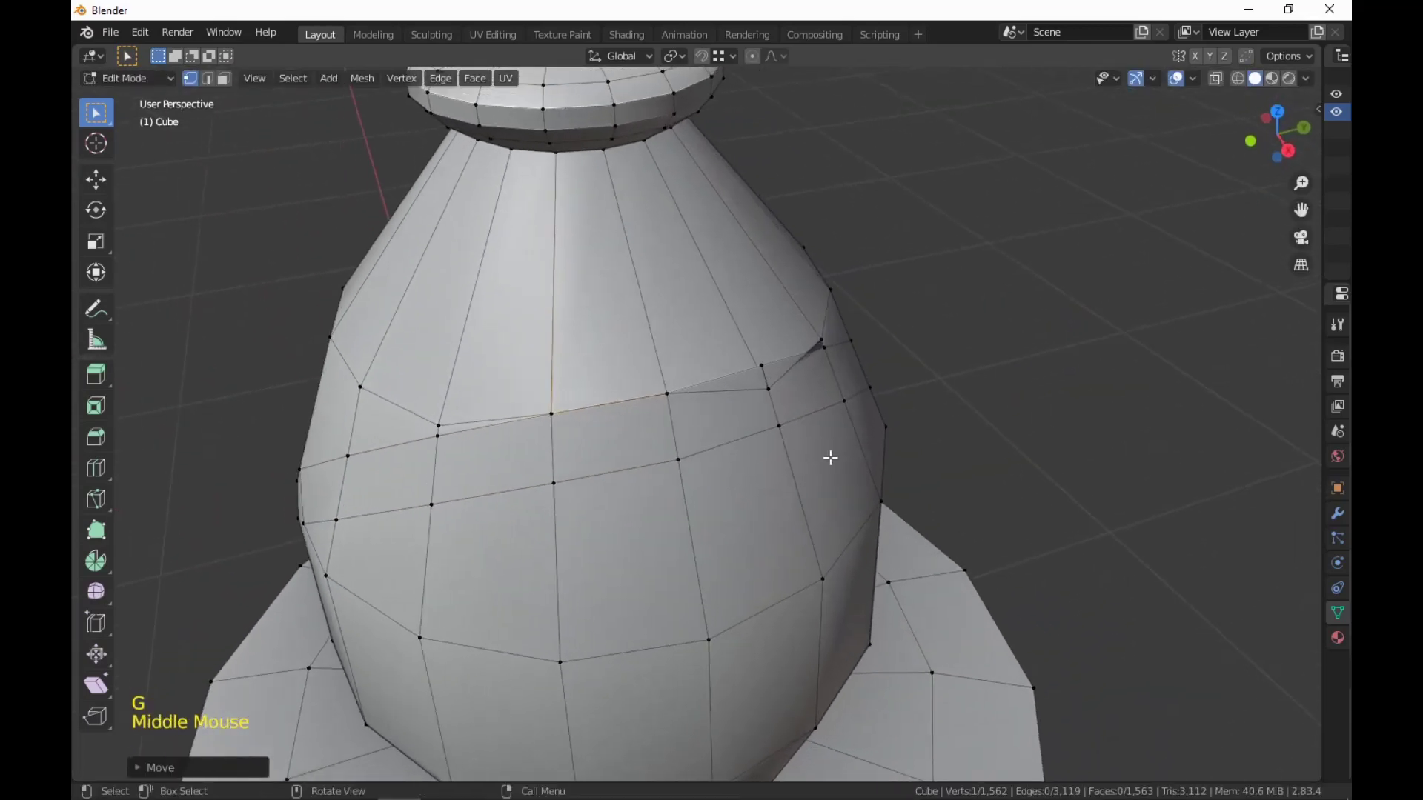
{"action": "key", "text": "g"}
{"action": "left_click", "coordinate": [767, 369]}
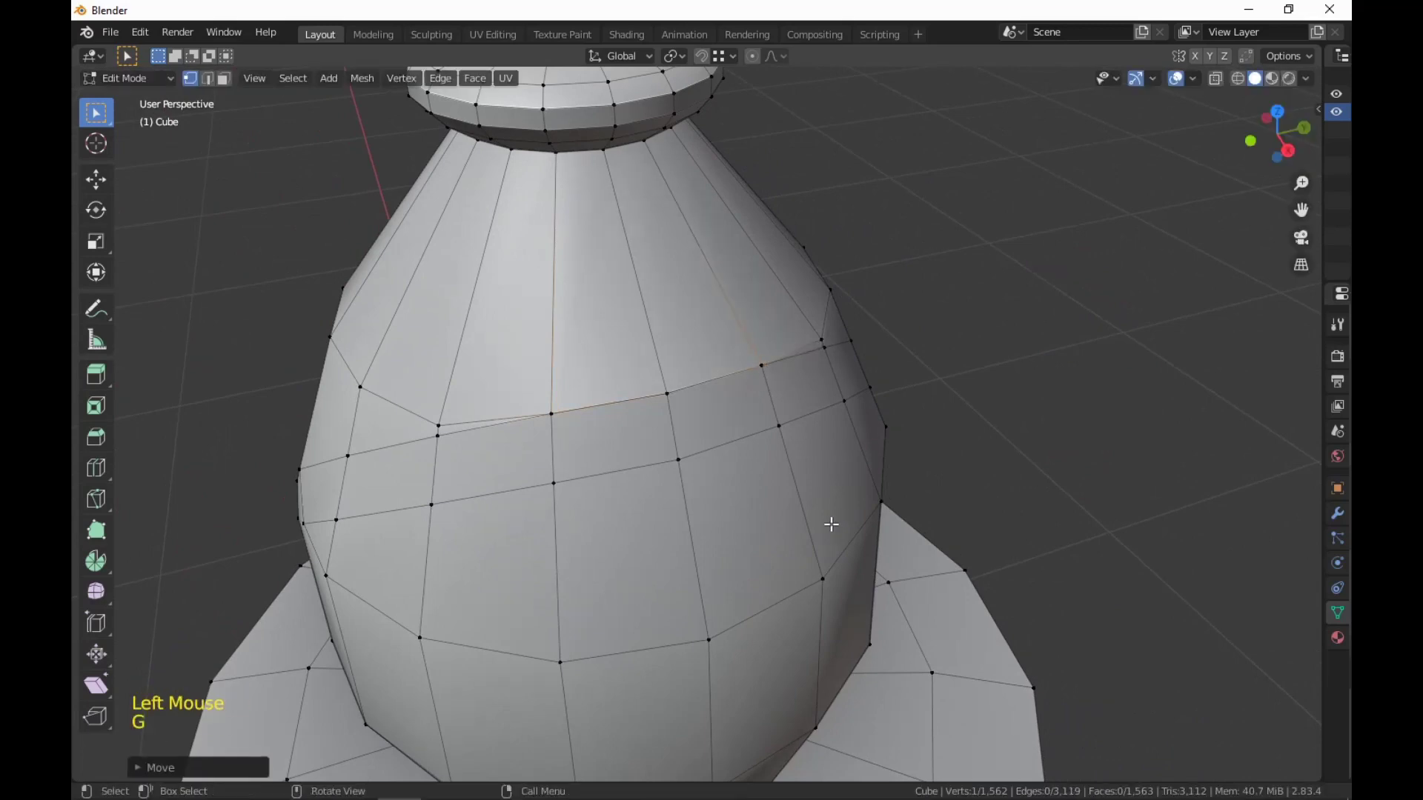
Snap the remaining stray vertices where the slanted band meets the horizontal loop onto the adjacent vertices.
{"action": "scroll", "coordinate": [829, 521], "scroll_direction": "down", "scroll_amount": 2}
{"action": "middle_click_drag", "start_coordinate": [829, 521], "coordinate": [800, 525]}
{"action": "scroll", "coordinate": [705, 527], "scroll_direction": "up", "scroll_amount": 1}
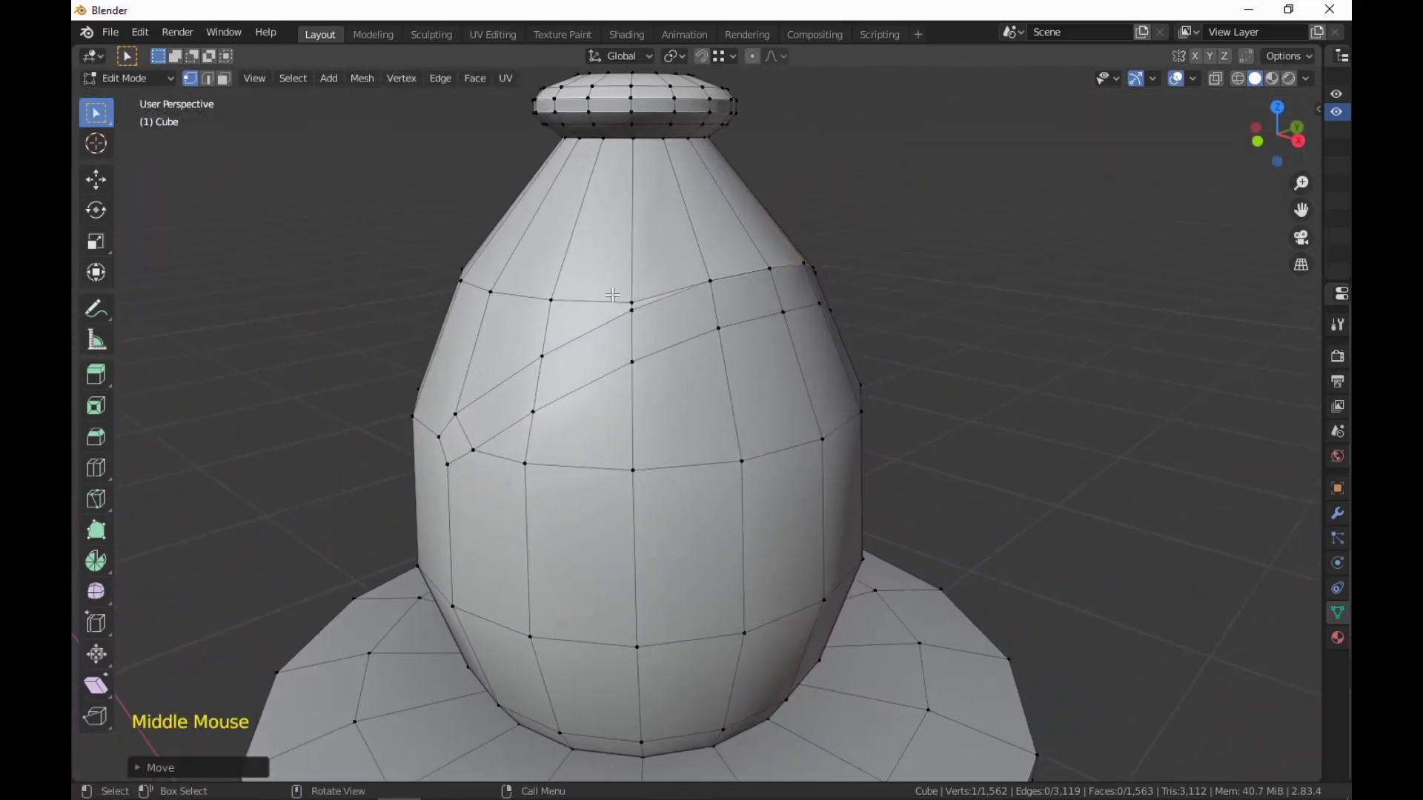
{"action": "left_click", "coordinate": [635, 301]}
{"action": "middle_click_drag", "start_coordinate": [635, 302], "coordinate": [698, 381], "text": "shift"}
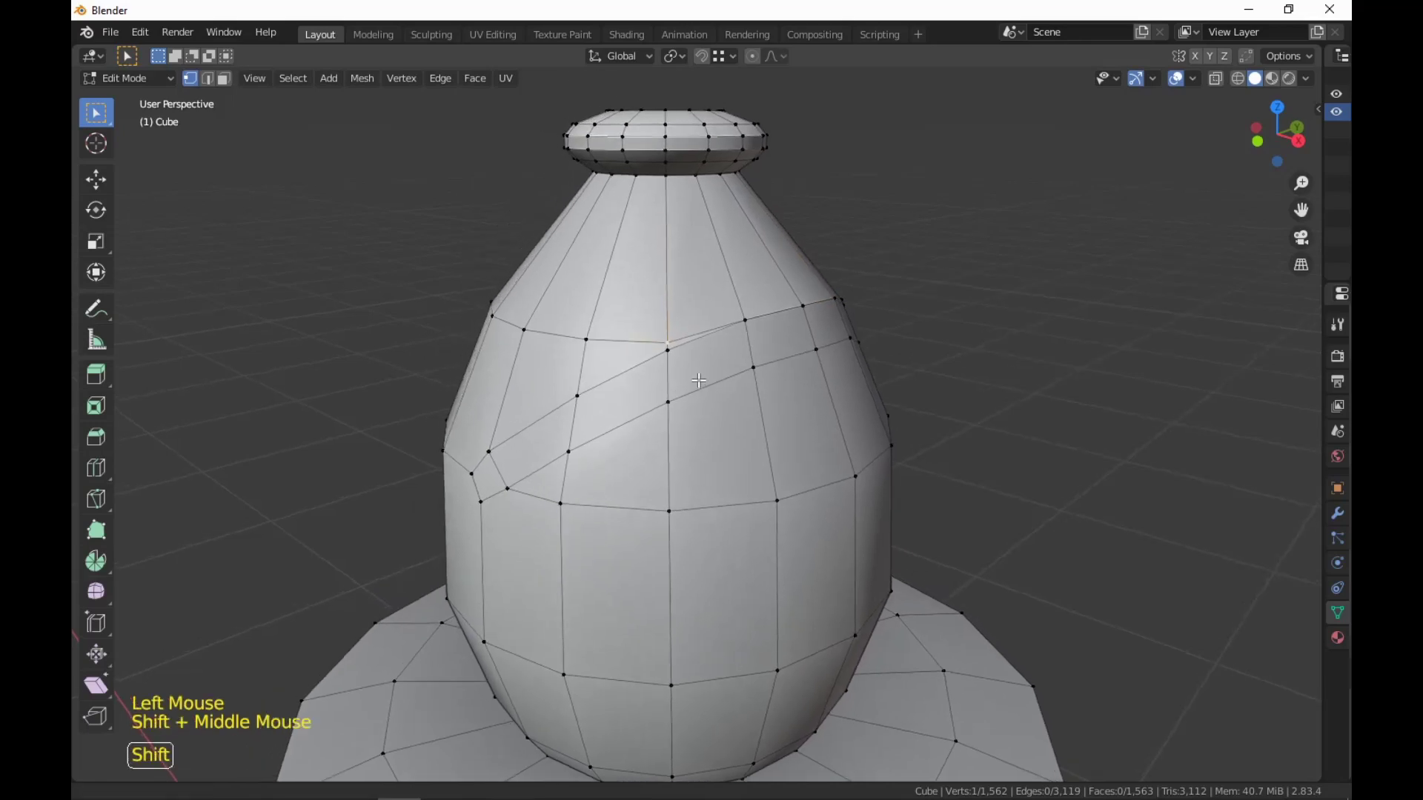
{"action": "key", "text": "g"}
{"action": "left_click", "coordinate": [667, 349]}
{"action": "middle_click_drag", "start_coordinate": [896, 422], "coordinate": [724, 367]}
{"action": "key", "text": "g"}
{"action": "scroll", "coordinate": [470, 308], "scroll_direction": "down", "scroll_amount": 4}
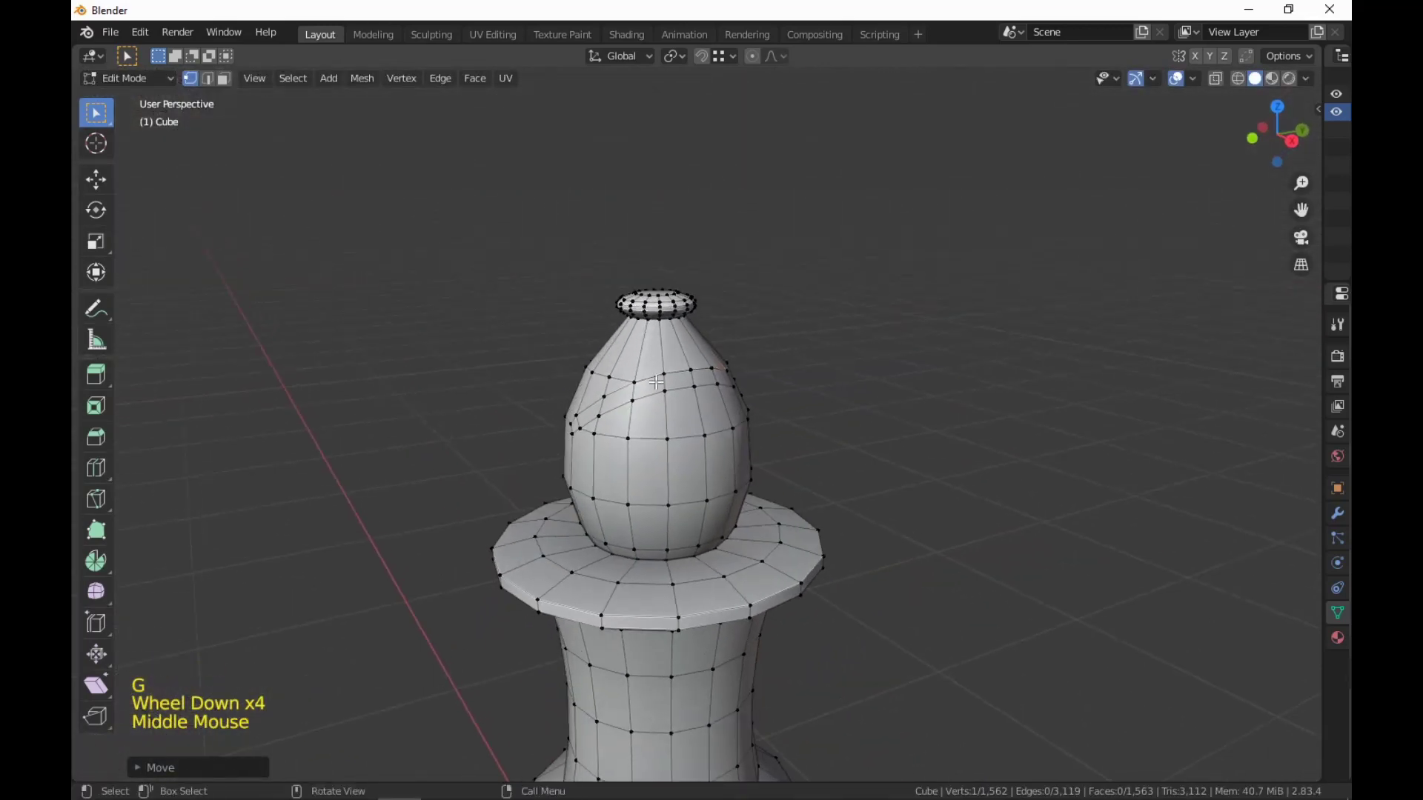
Select the bishop's entire linked mesh and merge its overlapping vertices by distance.
{"action": "key", "text": "3"}
{"action": "key", "text": "l"}
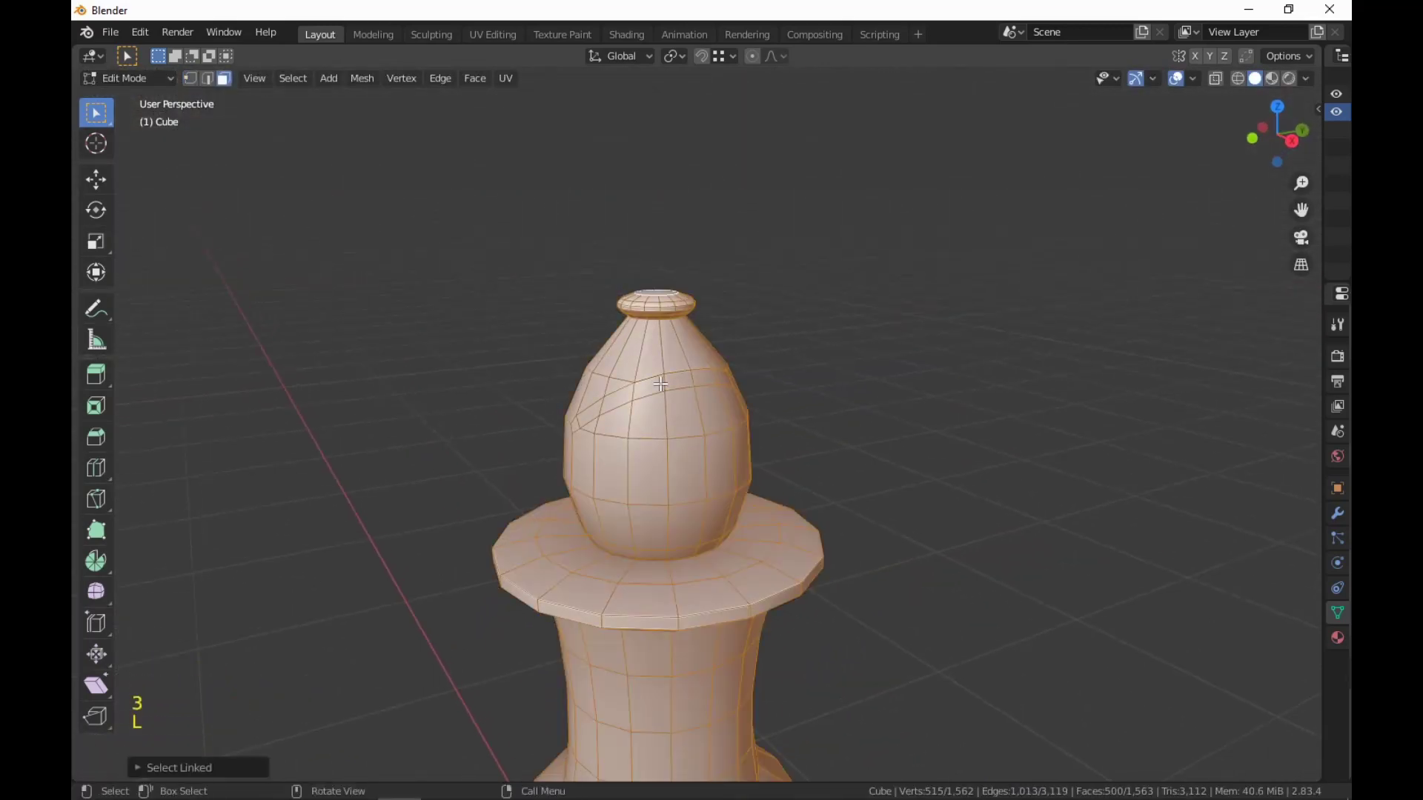
{"action": "key", "text": "m"}
{"action": "left_click", "coordinate": [659, 385]}
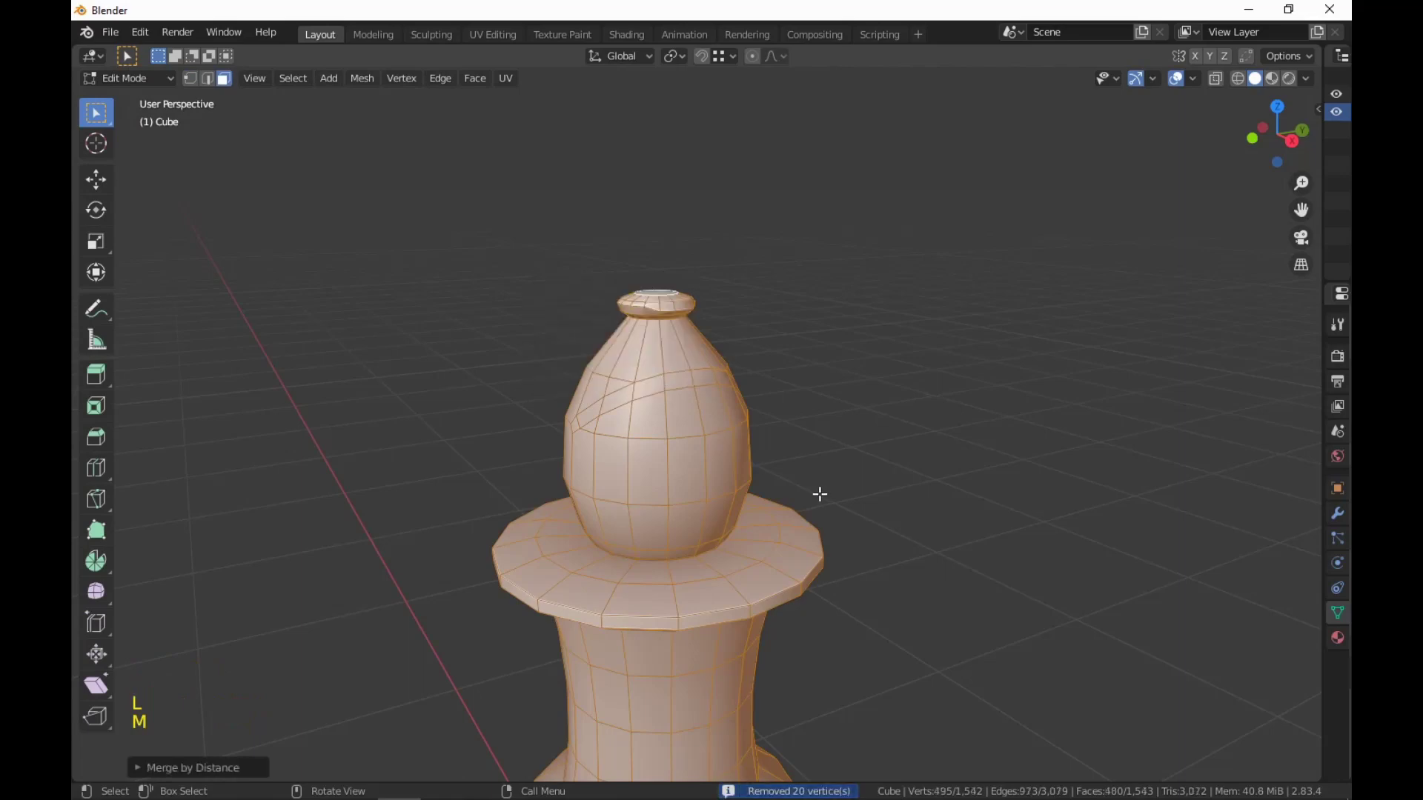
Select the faces of the slanted band and extrude them inward along their normals about 0.03 m to cut the mitre slot.
{"action": "scroll", "coordinate": [820, 492], "scroll_direction": "up", "scroll_amount": 2}
{"action": "middle_click_drag", "start_coordinate": [819, 492], "coordinate": [733, 474]}
{"action": "left_click", "coordinate": [611, 456]}
{"action": "left_click", "coordinate": [656, 412], "text": "ctrl"}
{"action": "left_click", "coordinate": [640, 402], "text": "ctrl"}
{"action": "key", "text": "alt+e"}
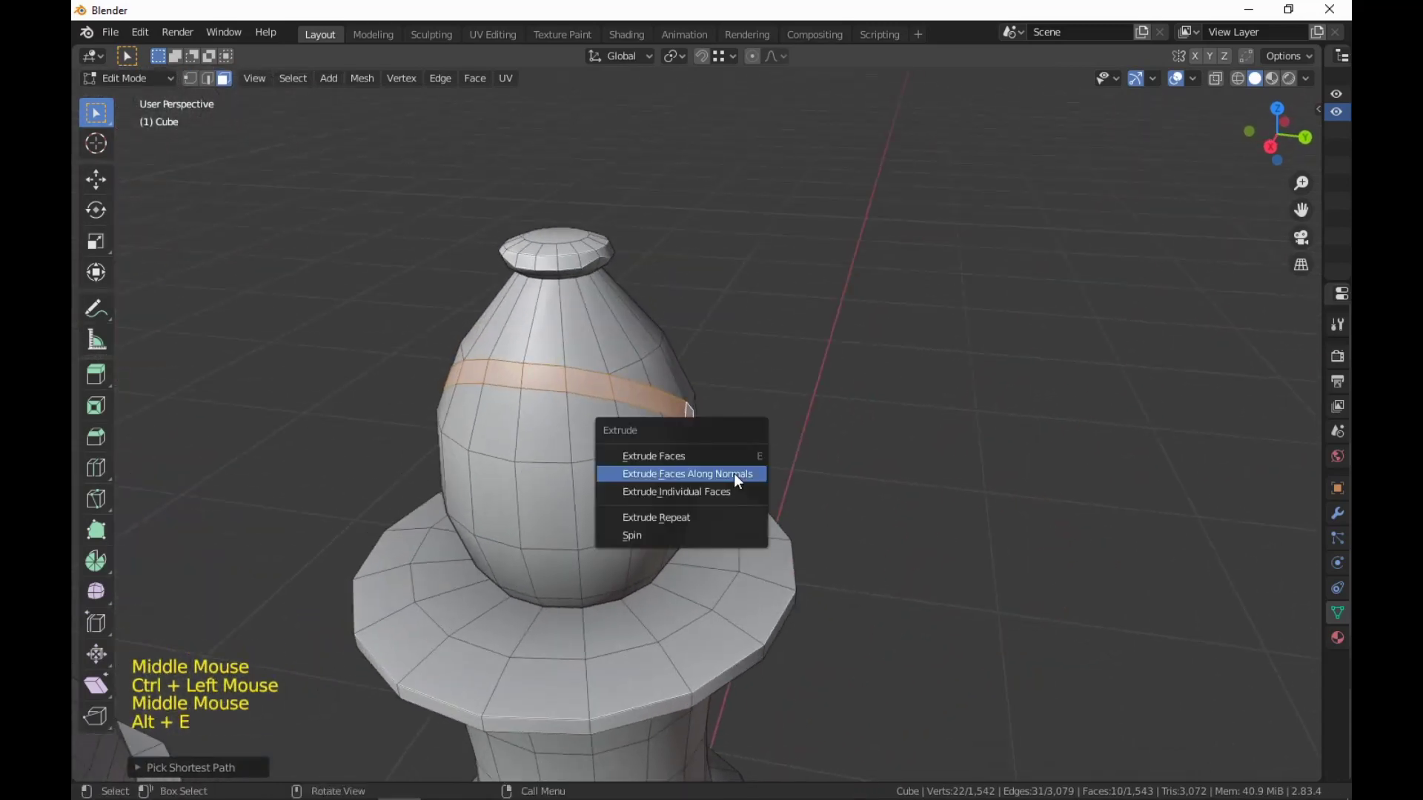
{"action": "left_click", "coordinate": [733, 473]}
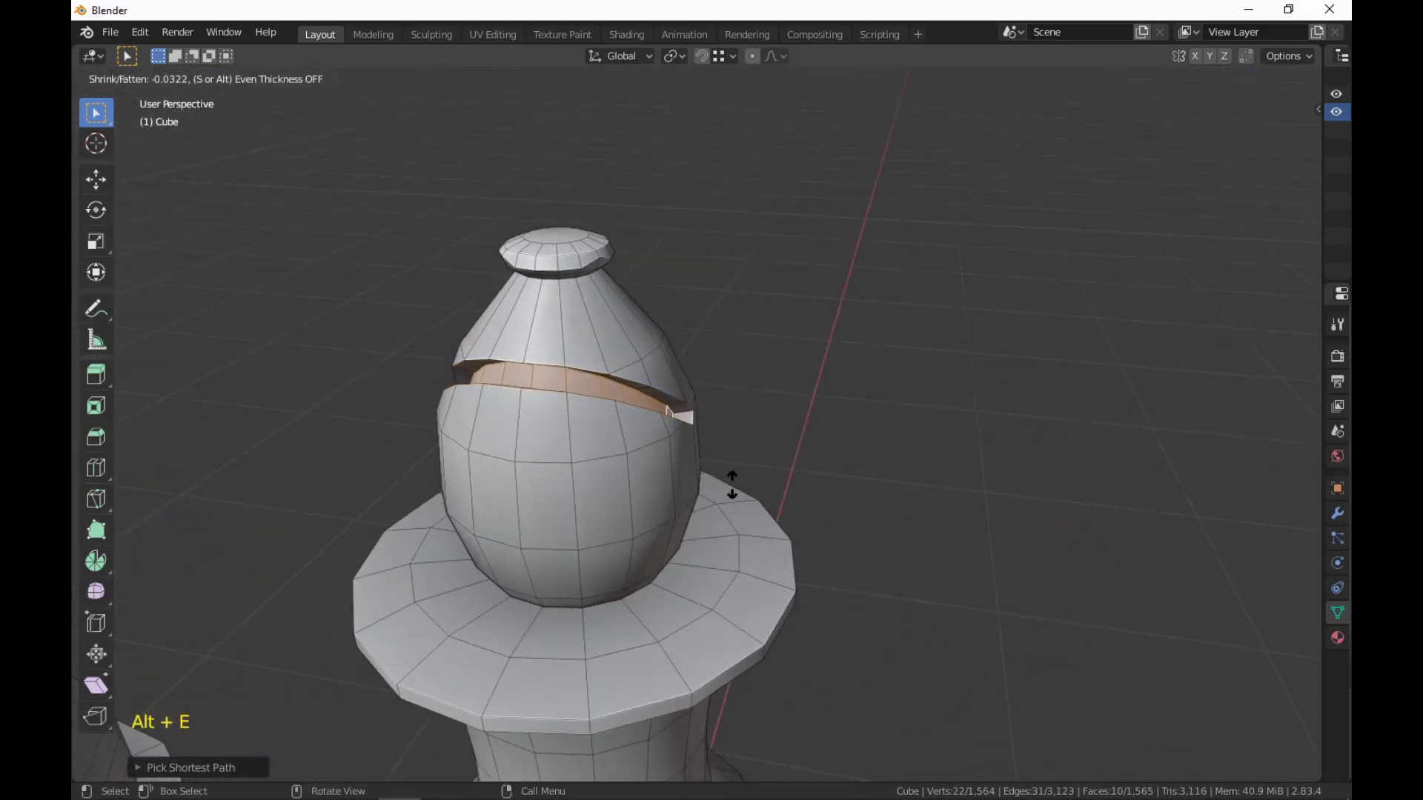
{"action": "left_click", "coordinate": [732, 485]}
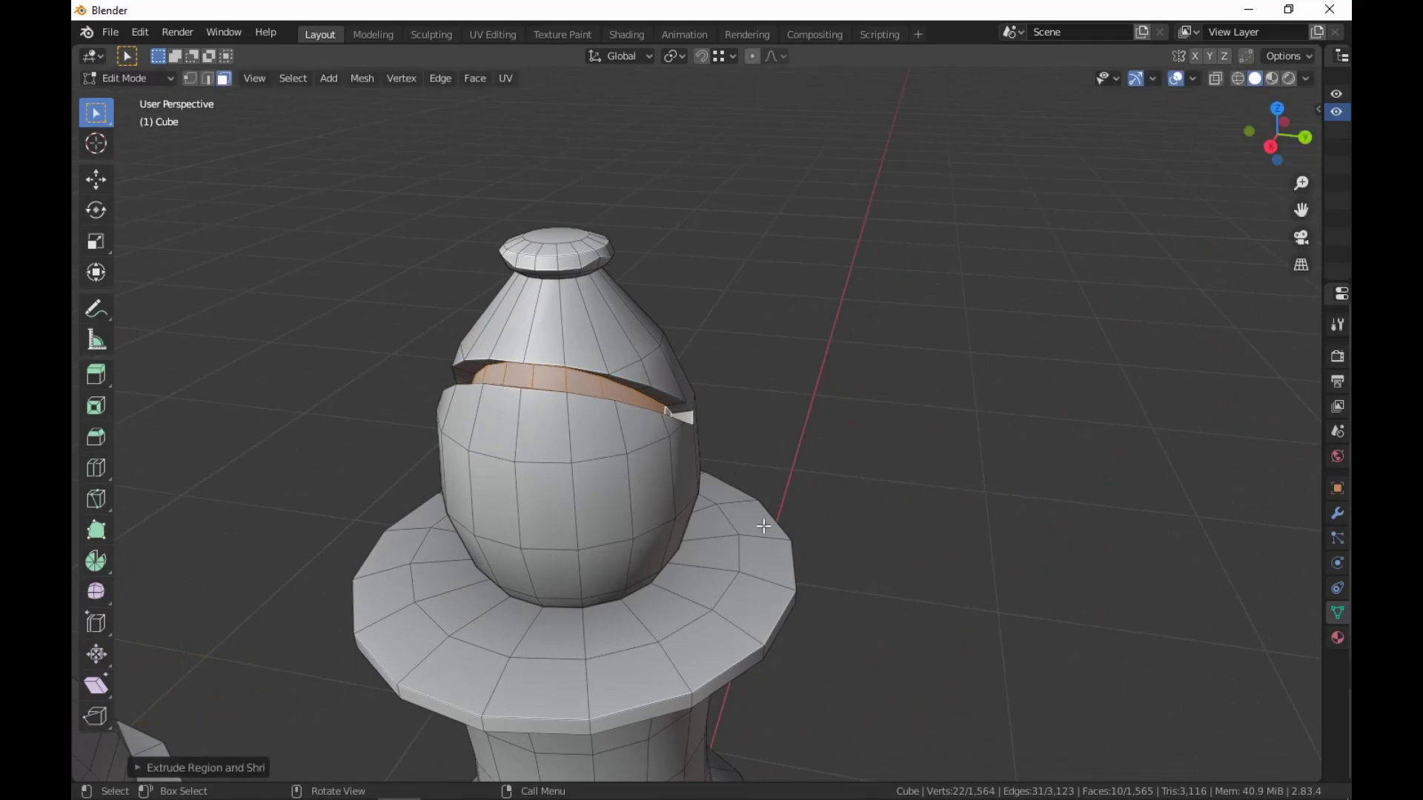
{"action": "middle_click_drag", "start_coordinate": [732, 486], "coordinate": [620, 457]}
{"action": "scroll", "coordinate": [860, 470], "scroll_direction": "down", "scroll_amount": 8}
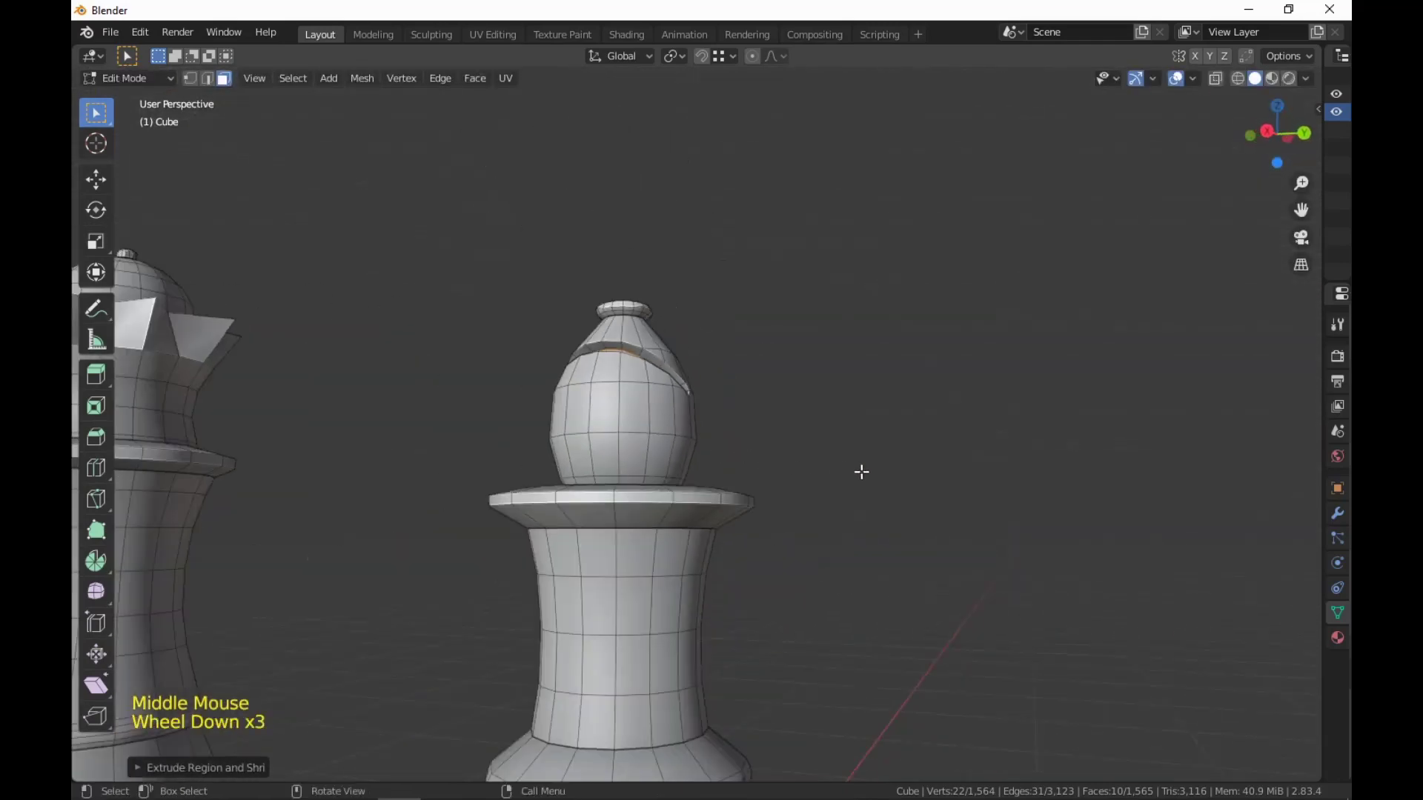
{"action": "middle_click_drag", "start_coordinate": [860, 469], "coordinate": [1032, 537]}
{"action": "scroll", "coordinate": [1011, 530], "scroll_direction": "up", "scroll_amount": 1}
{"action": "left_click", "coordinate": [830, 511]}
{"action": "middle_click_drag", "start_coordinate": [830, 511], "coordinate": [775, 536]}
{"action": "scroll", "coordinate": [775, 536], "scroll_direction": "up", "scroll_amount": 2}
{"action": "scroll", "coordinate": [880, 537], "scroll_direction": "up", "scroll_amount": 1}
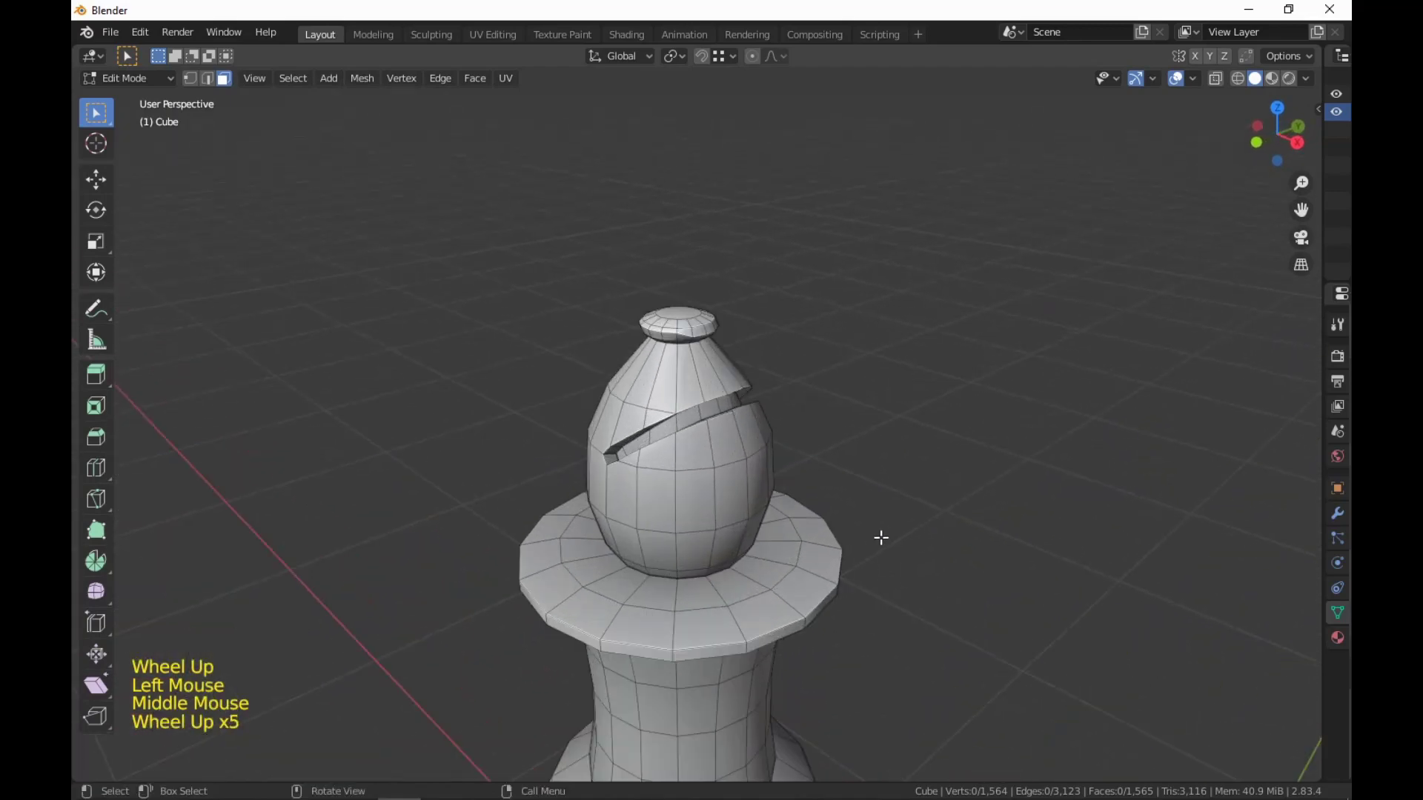
Select the displaced edges on both sides of the head's knob and move them vertically to even out its rim.
{"action": "scroll", "coordinate": [879, 536], "scroll_direction": "up", "scroll_amount": 2}
{"action": "middle_click_drag", "start_coordinate": [880, 536], "coordinate": [813, 533]}
{"action": "scroll", "coordinate": [792, 400], "scroll_direction": "up", "scroll_amount": 2}
{"action": "scroll", "coordinate": [832, 530], "scroll_direction": "up", "scroll_amount": 2}
{"action": "middle_click_drag", "start_coordinate": [792, 400], "coordinate": [754, 526], "text": "shift"}
{"action": "key", "text": "2"}
{"action": "key", "text": "2"}
{"action": "left_click", "coordinate": [803, 523]}
{"action": "scroll", "coordinate": [750, 535], "scroll_direction": "up", "scroll_amount": 2}
{"action": "left_click", "coordinate": [744, 495], "text": "ctrl"}
{"action": "left_click", "coordinate": [531, 443], "text": "shift"}
{"action": "left_click", "coordinate": [678, 443], "text": "ctrl"}
{"action": "scroll", "coordinate": [832, 489], "scroll_direction": "up", "scroll_amount": 3}
{"action": "key", "text": "g"}
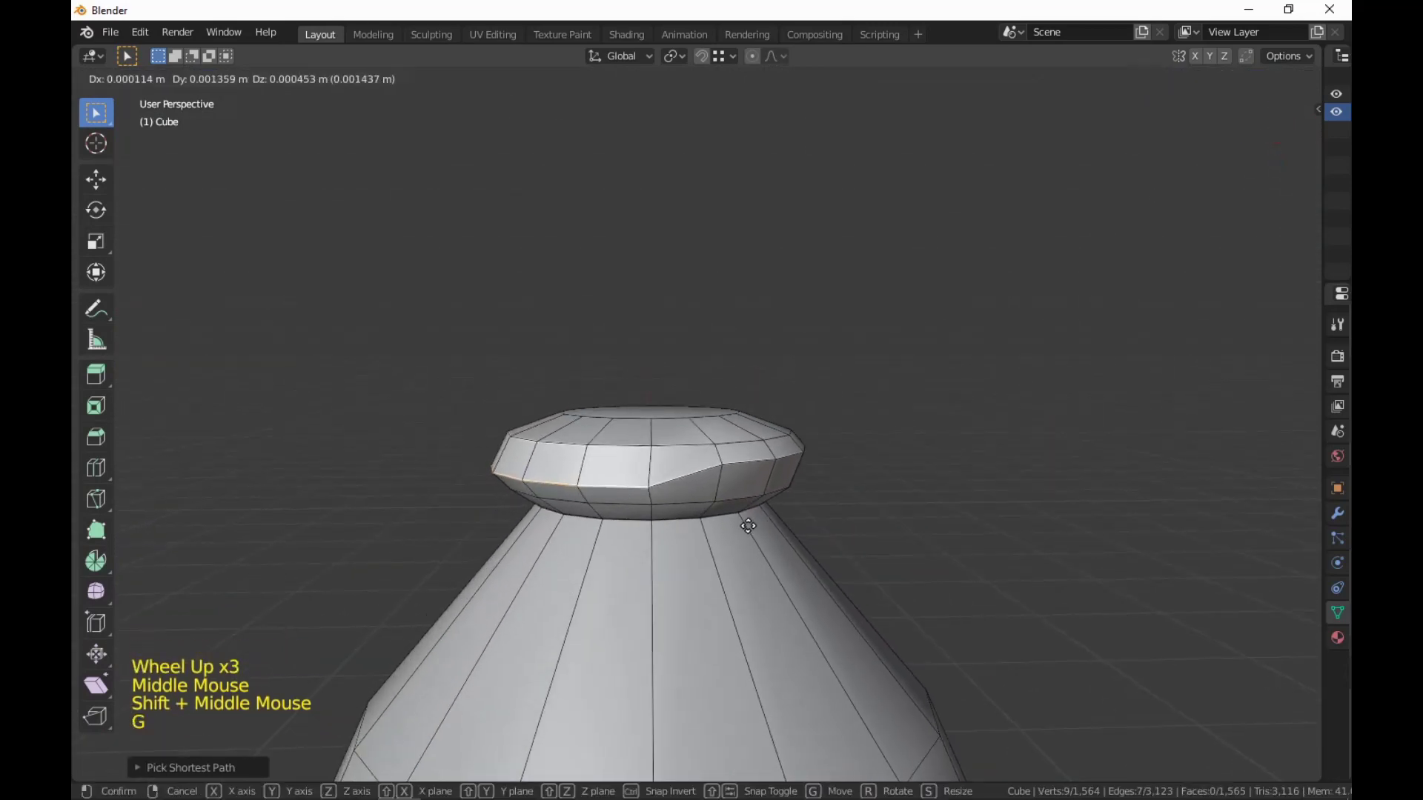
{"action": "key", "text": "z"}
{"action": "left_click", "coordinate": [727, 473]}
Examine the bishop's overall shape and proportions beside the queen and king.
{"action": "middle_click_drag", "start_coordinate": [756, 505], "coordinate": [1076, 526]}
{"action": "key", "text": "3"}
{"action": "scroll", "coordinate": [1070, 549], "scroll_direction": "down", "scroll_amount": 7}
{"action": "scroll", "coordinate": [1095, 579], "scroll_direction": "down", "scroll_amount": 7}
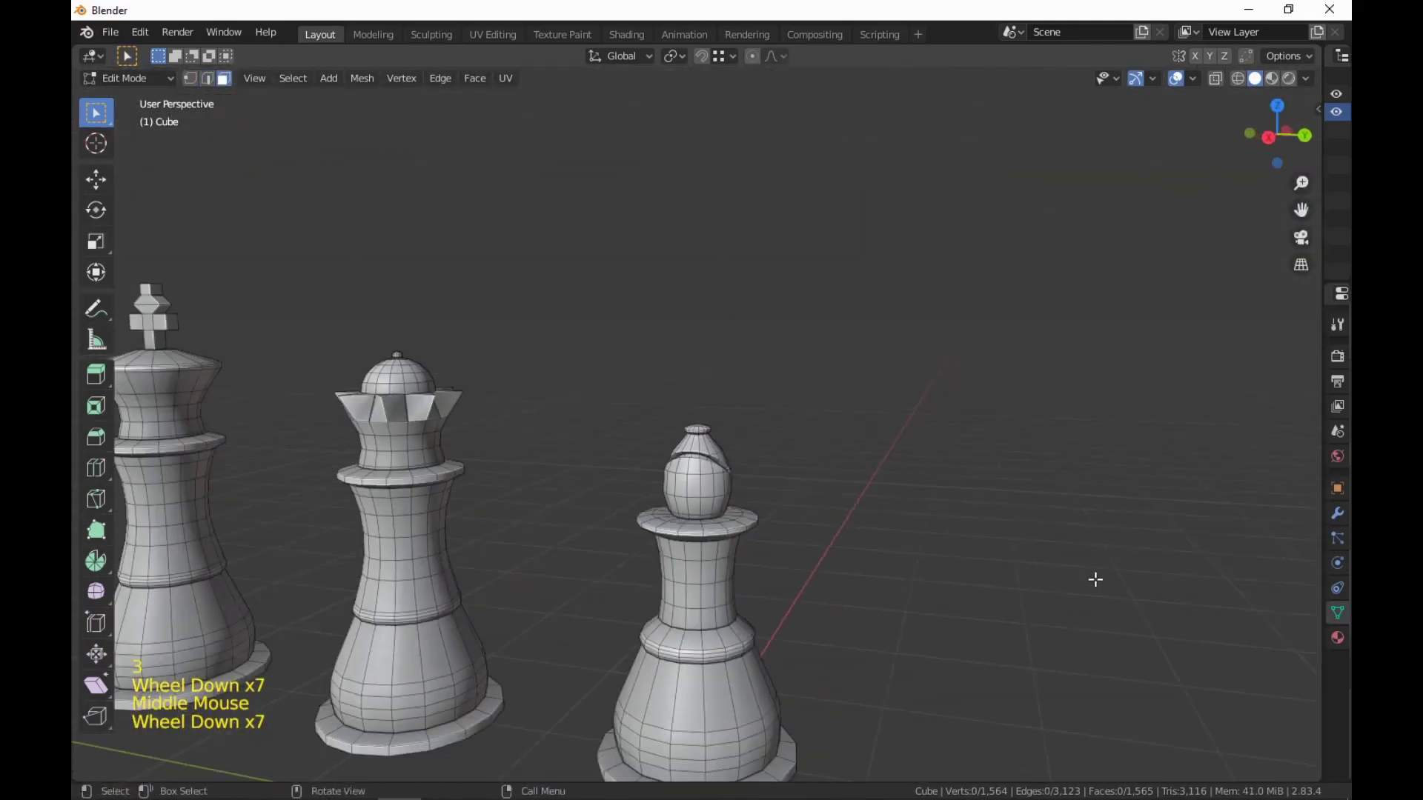
{"action": "middle_click_drag", "start_coordinate": [1095, 579], "coordinate": [1116, 558], "text": "shift"}
{"action": "scroll", "coordinate": [1042, 410], "scroll_direction": "down", "scroll_amount": 1, "text": "shift"}
{"action": "scroll", "coordinate": [1042, 410], "scroll_direction": "down", "scroll_amount": 2}
{"action": "middle_click_drag", "start_coordinate": [1117, 559], "coordinate": [1044, 578]}
Select the full ring of faces around the widest part of the bishop's head and scale it about 1.01 with proportional editing.
{"action": "scroll", "coordinate": [1065, 518], "scroll_direction": "up", "scroll_amount": 3}
{"action": "scroll", "coordinate": [1045, 578], "scroll_direction": "up", "scroll_amount": 1, "text": "shift"}
{"action": "scroll", "coordinate": [1018, 631], "scroll_direction": "up", "scroll_amount": 2}
{"action": "scroll", "coordinate": [965, 530], "scroll_direction": "up", "scroll_amount": 1, "text": "shift"}
{"action": "scroll", "coordinate": [965, 530], "scroll_direction": "up", "scroll_amount": 2}
{"action": "middle_click_drag", "start_coordinate": [1018, 631], "coordinate": [969, 543], "text": "shift"}
{"action": "left_click", "coordinate": [756, 520], "text": "alt"}
{"action": "middle_click_drag", "start_coordinate": [756, 521], "coordinate": [1010, 568]}
{"action": "key", "text": "alt"}
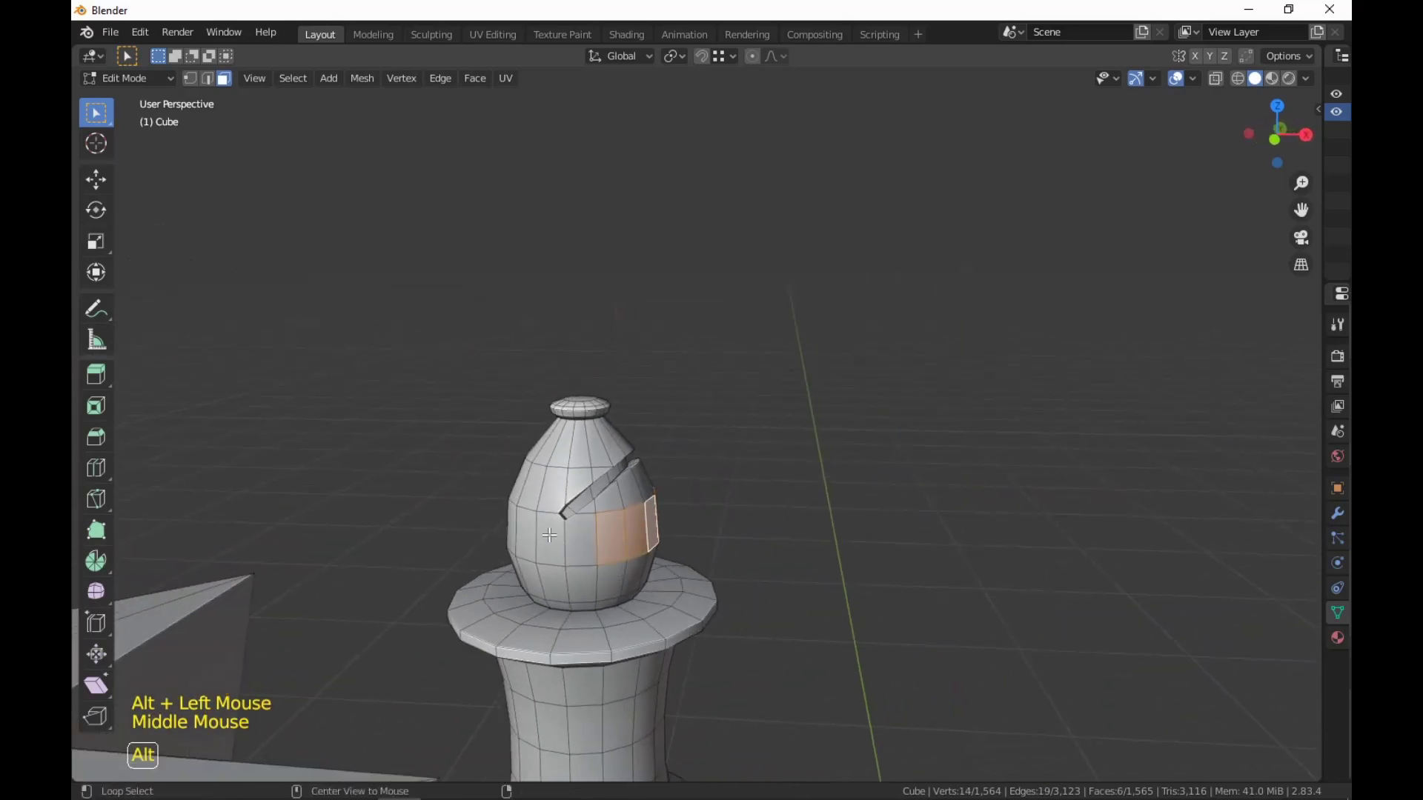
{"action": "left_click", "coordinate": [537, 536], "text": "alt+shift"}
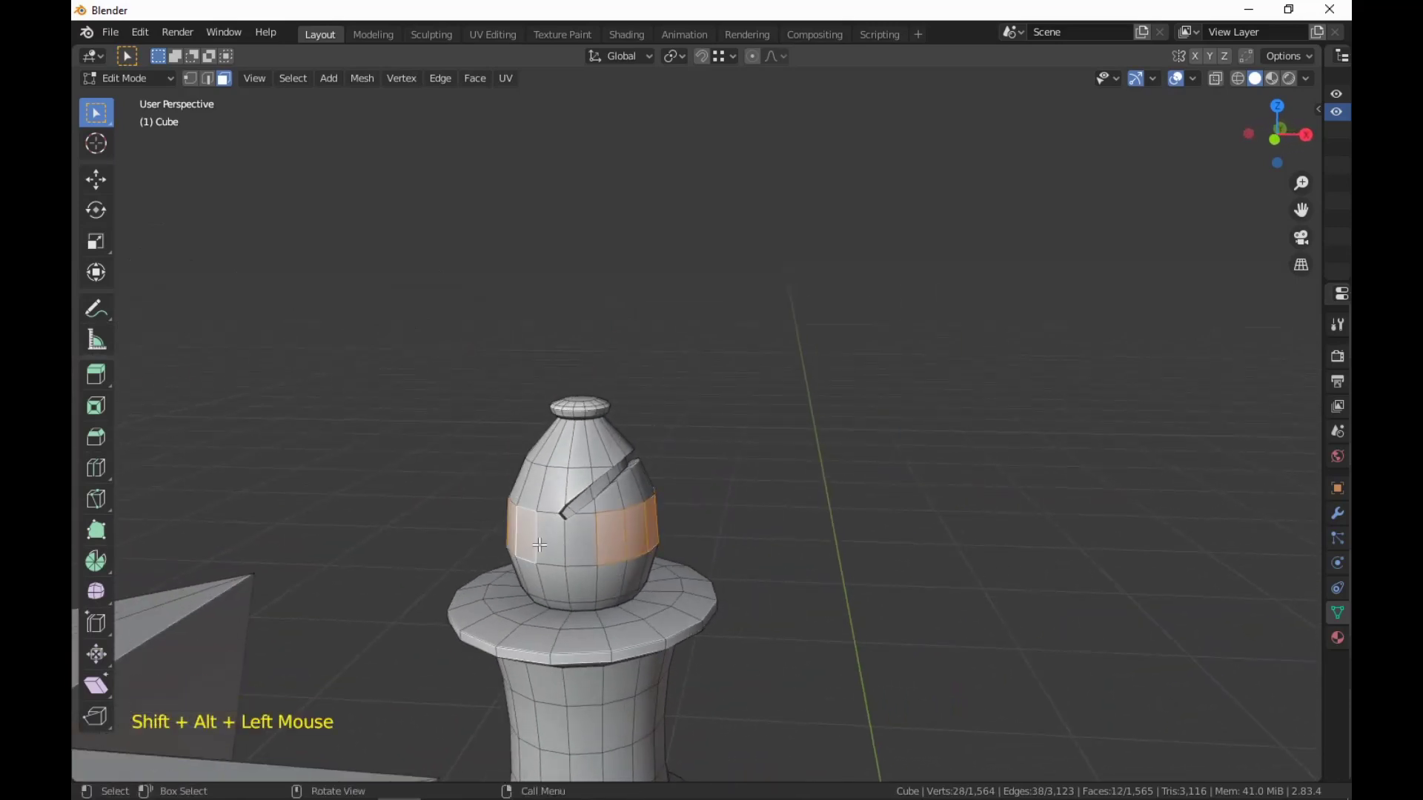
{"action": "middle_click_drag", "start_coordinate": [537, 536], "coordinate": [1029, 600]}
{"action": "left_click", "coordinate": [565, 557], "text": "shift"}
{"action": "left_click", "coordinate": [575, 554], "text": "shift"}
{"action": "left_click", "coordinate": [874, 593], "text": "shift"}
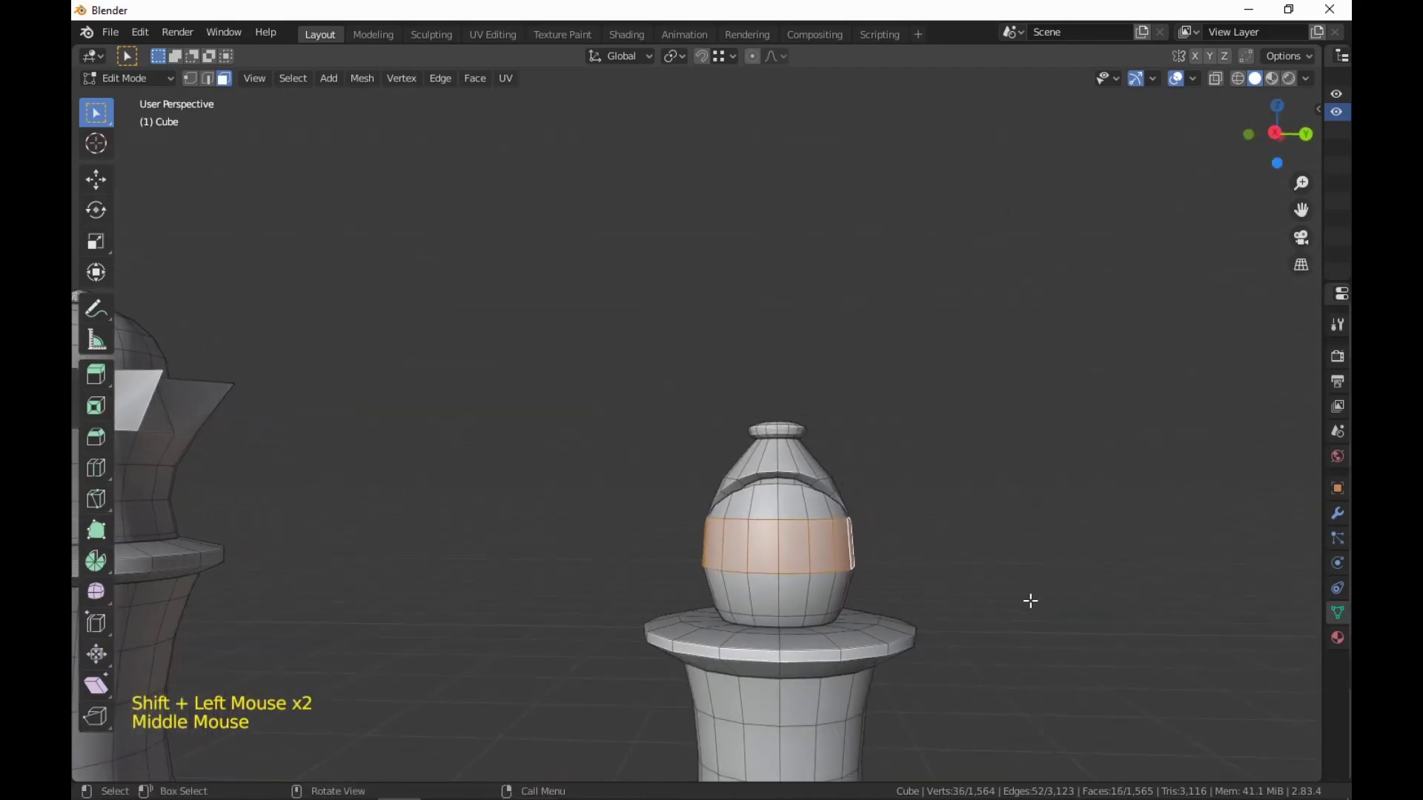
{"action": "key", "text": "o"}
{"action": "key", "text": "s"}
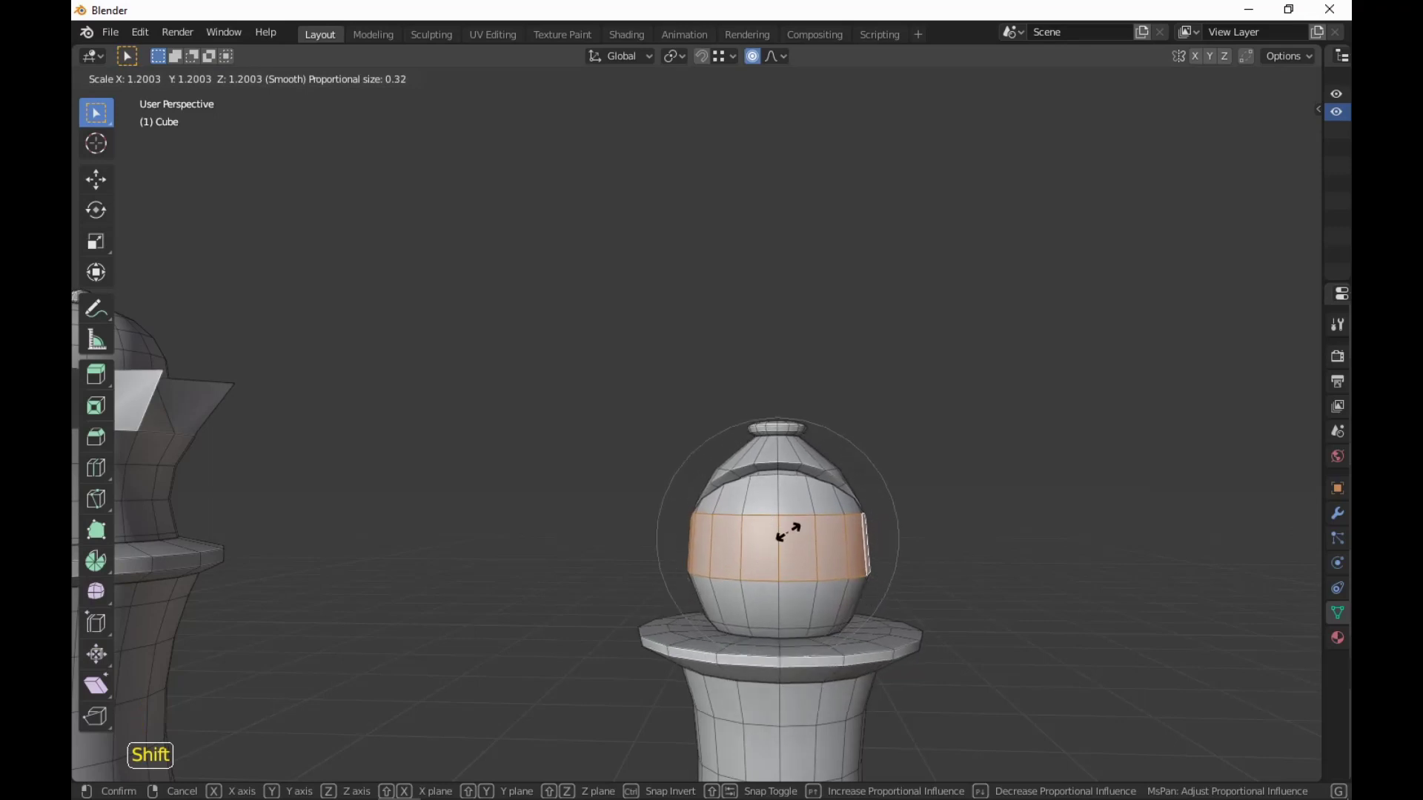
{"action": "scroll", "coordinate": [794, 521], "scroll_direction": "down", "scroll_amount": 3}
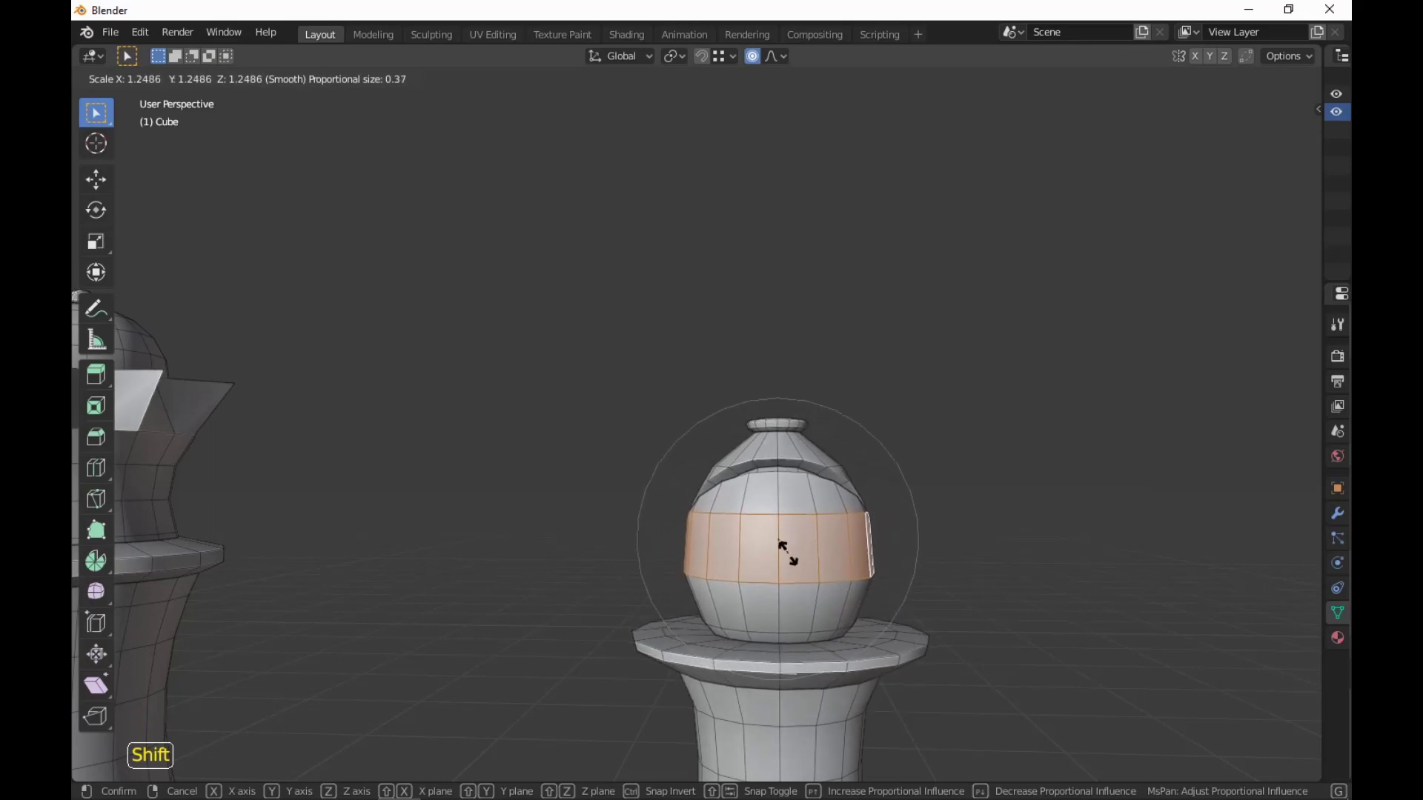
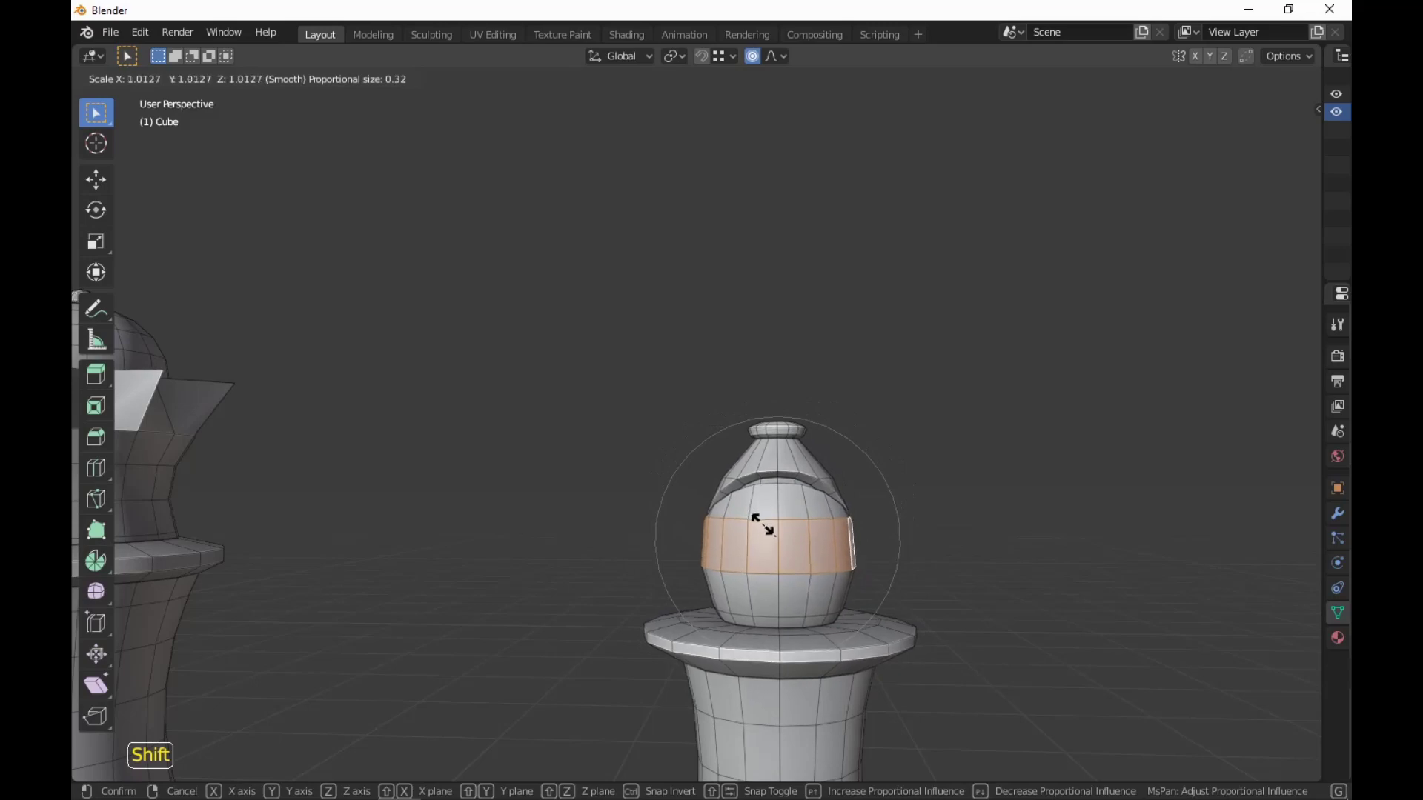
{"action": "left_click", "coordinate": [761, 525]}
Select all the chess pieces and move them -1 m along the Y axis.
{"action": "scroll", "coordinate": [1055, 597], "scroll_direction": "down", "scroll_amount": 1}
{"action": "scroll", "coordinate": [978, 610], "scroll_direction": "down", "scroll_amount": 3}
{"action": "middle_click_drag", "start_coordinate": [1054, 598], "coordinate": [970, 610]}
{"action": "scroll", "coordinate": [926, 612], "scroll_direction": "down", "scroll_amount": 4}
{"action": "left_click", "coordinate": [882, 612]}
{"action": "key", "text": "3"}
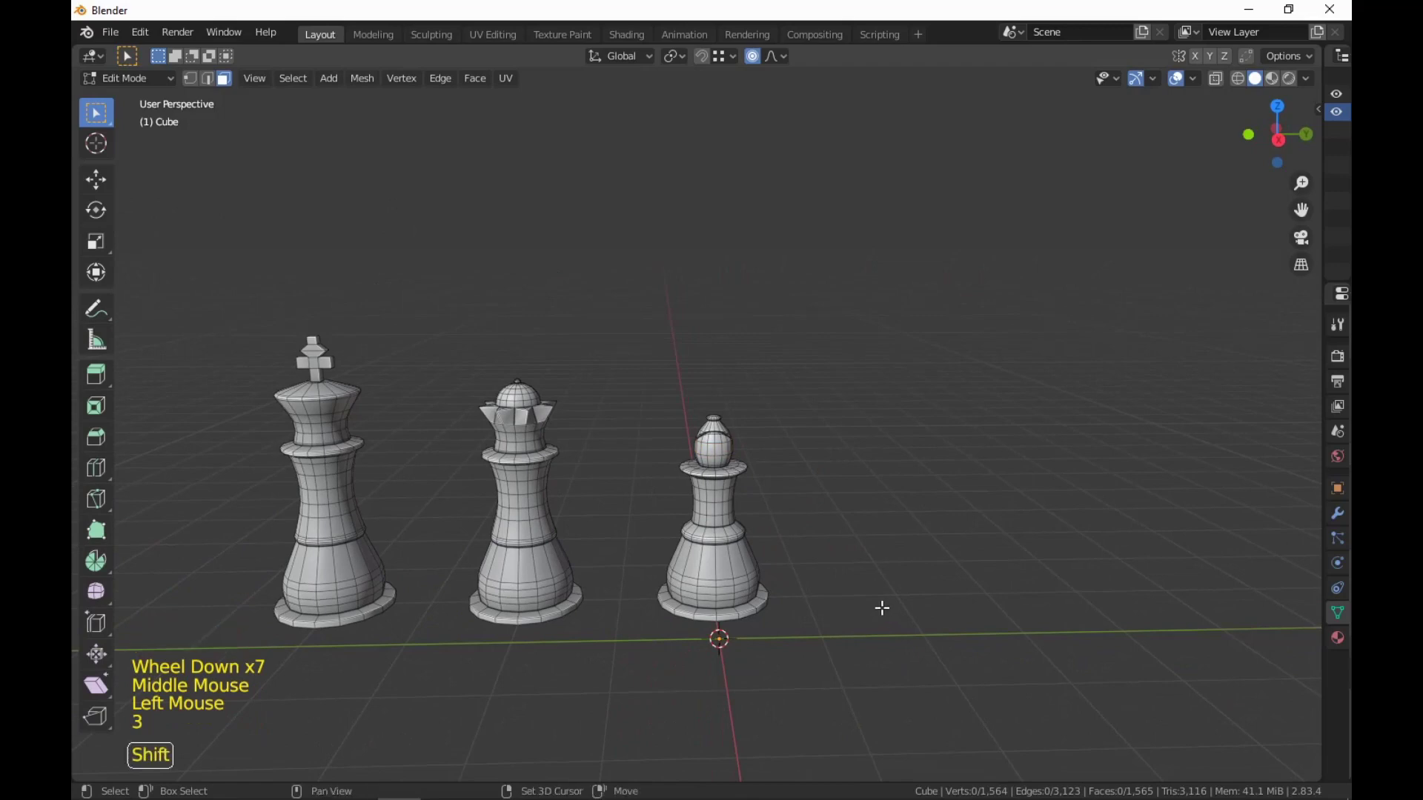
{"action": "middle_click_drag", "start_coordinate": [882, 609], "coordinate": [1122, 566], "text": "shift"}
{"action": "scroll", "coordinate": [1009, 557], "scroll_direction": "up", "scroll_amount": 2}
{"action": "scroll", "coordinate": [1194, 546], "scroll_direction": "down", "scroll_amount": 3}
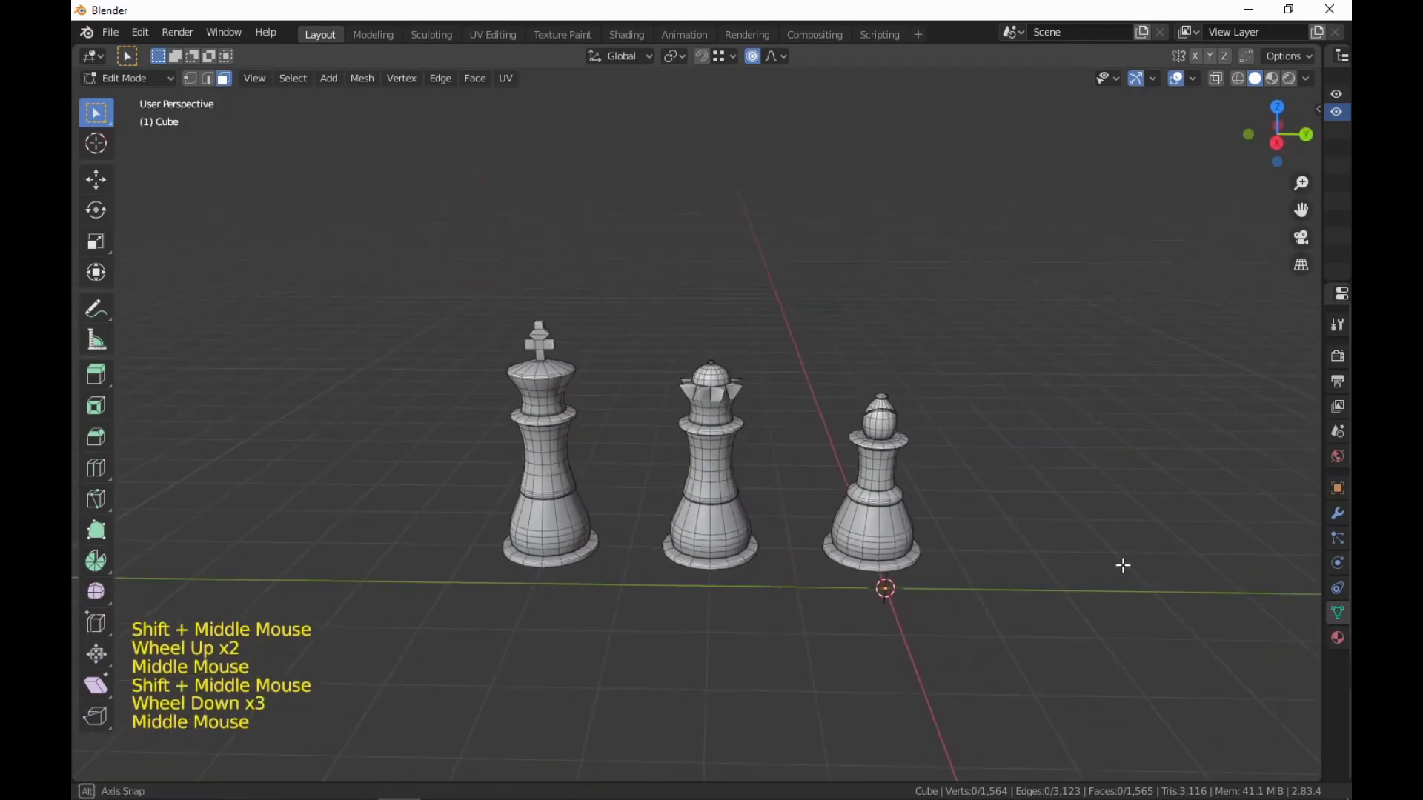
{"action": "scroll", "coordinate": [1123, 563], "scroll_direction": "up", "scroll_amount": 2}
{"action": "key", "text": "a"}
{"action": "type", "text": "g"}
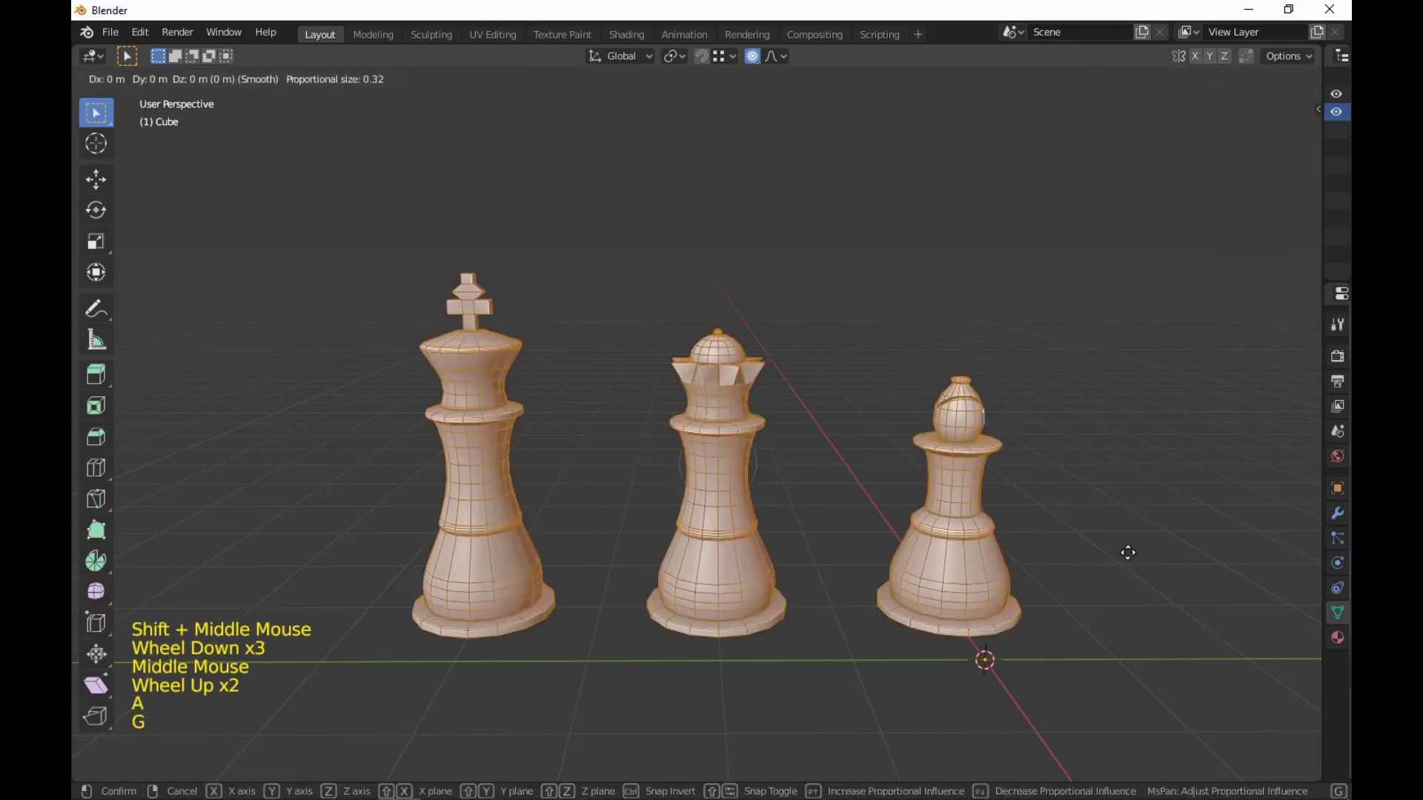
{"action": "type", "text": "y-1"}
{"action": "key", "text": "Return"}
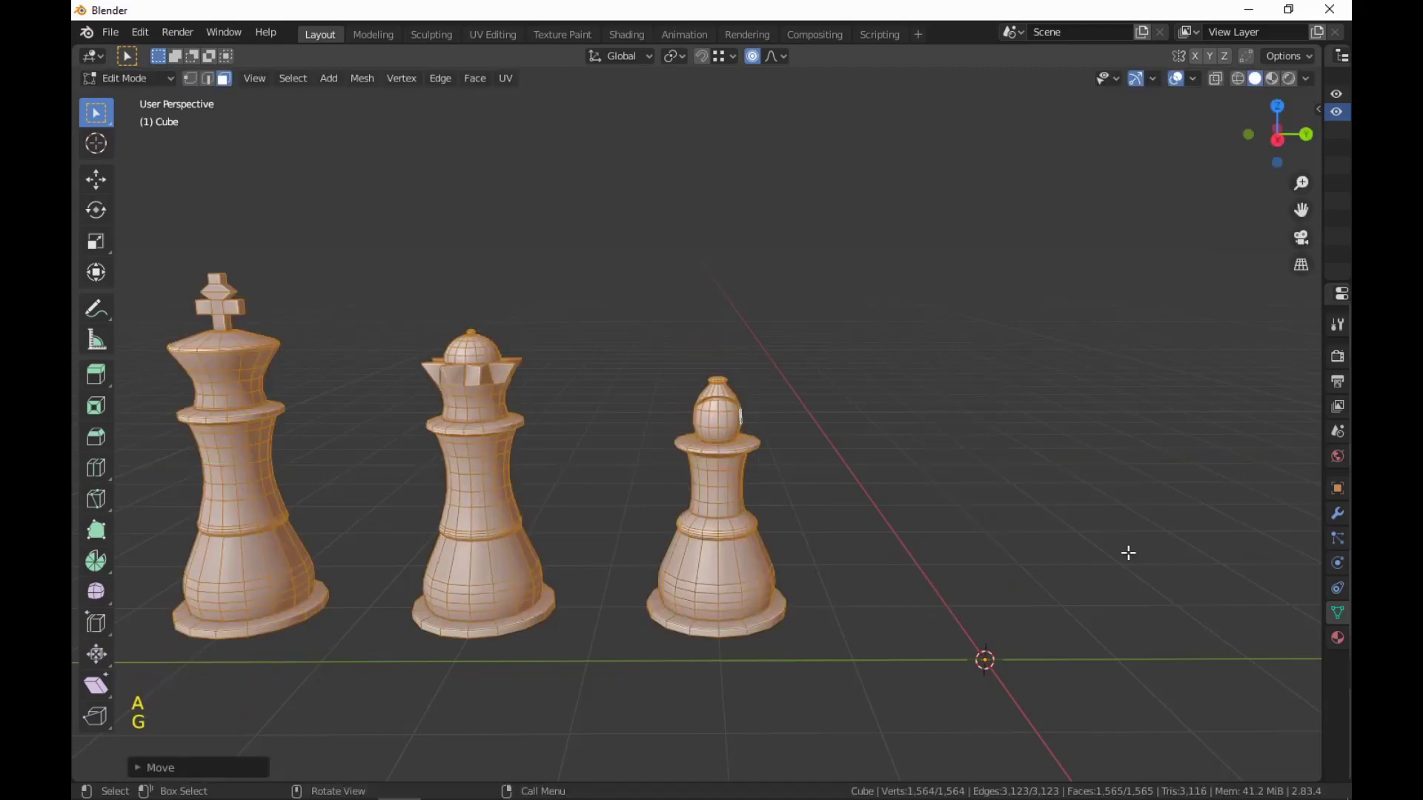
Duplicate the bishop's linked mesh and place the copy beside it along the Y axis, over the world origin.
{"action": "scroll", "coordinate": [875, 629], "scroll_direction": "down", "scroll_amount": 2}
{"action": "middle_click_drag", "start_coordinate": [886, 625], "coordinate": [882, 629]}
{"action": "scroll", "coordinate": [840, 639], "scroll_direction": "up", "scroll_amount": 1}
{"action": "left_click", "coordinate": [805, 657]}
{"action": "middle_click_drag", "start_coordinate": [803, 656], "coordinate": [788, 654], "text": "shift"}
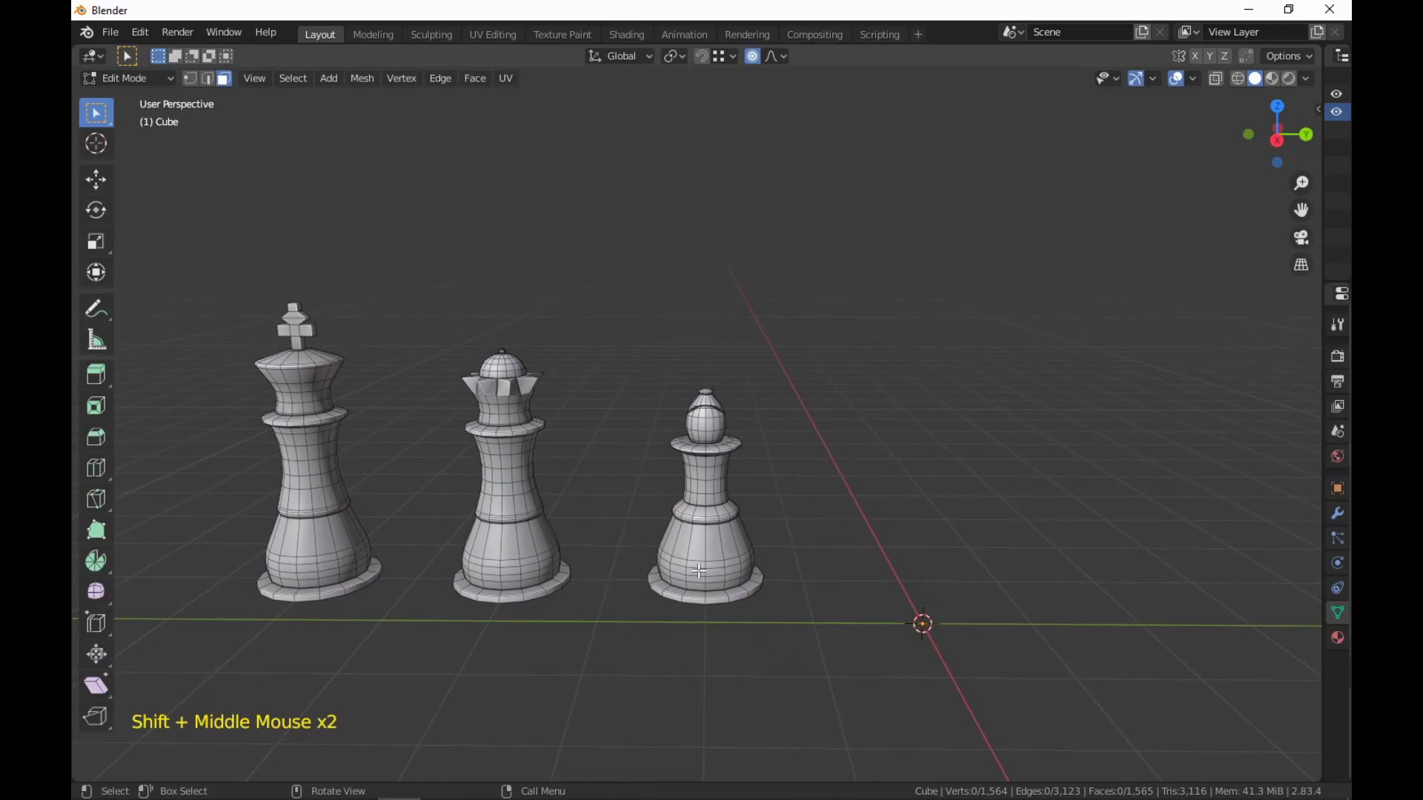
{"action": "key", "text": "l"}
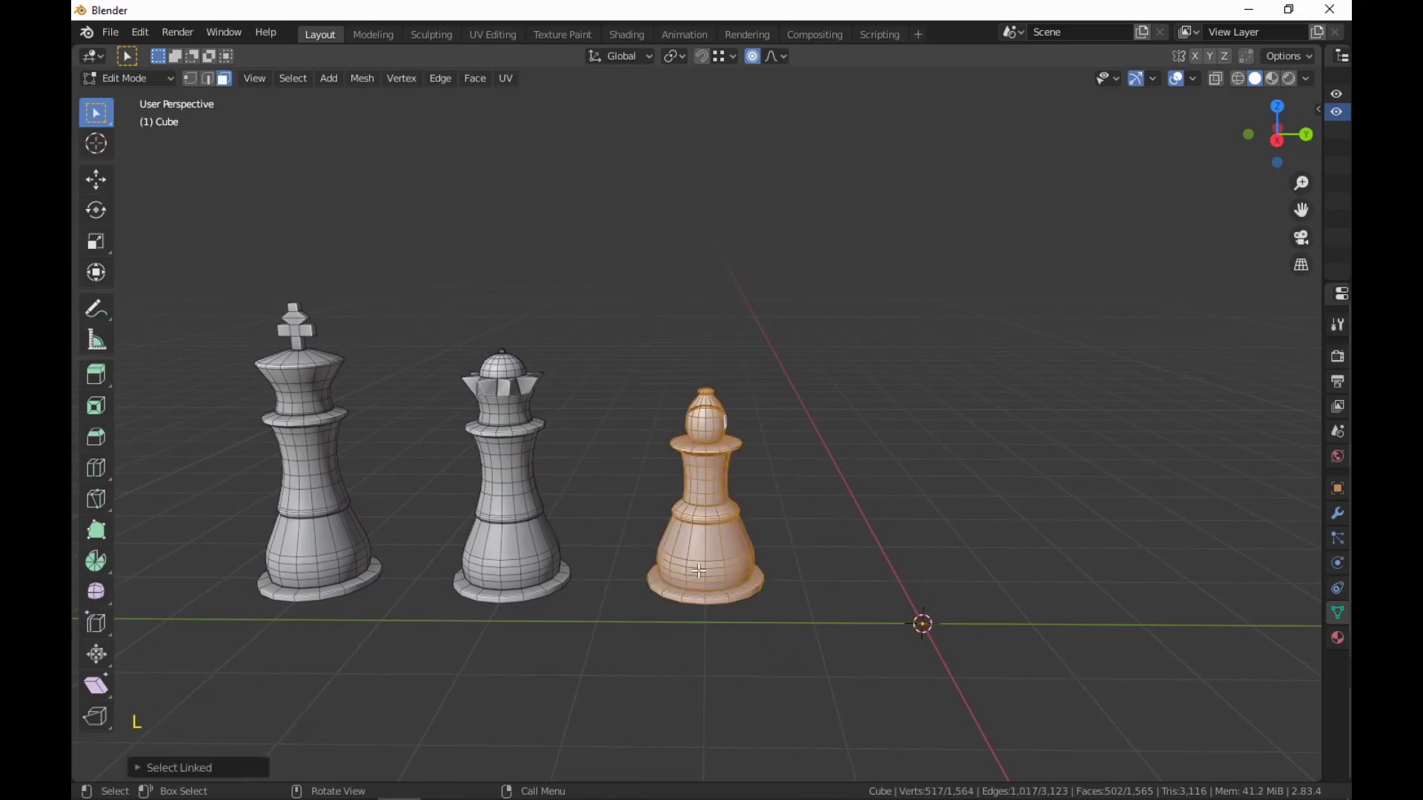
{"action": "key", "text": "shift+d"}
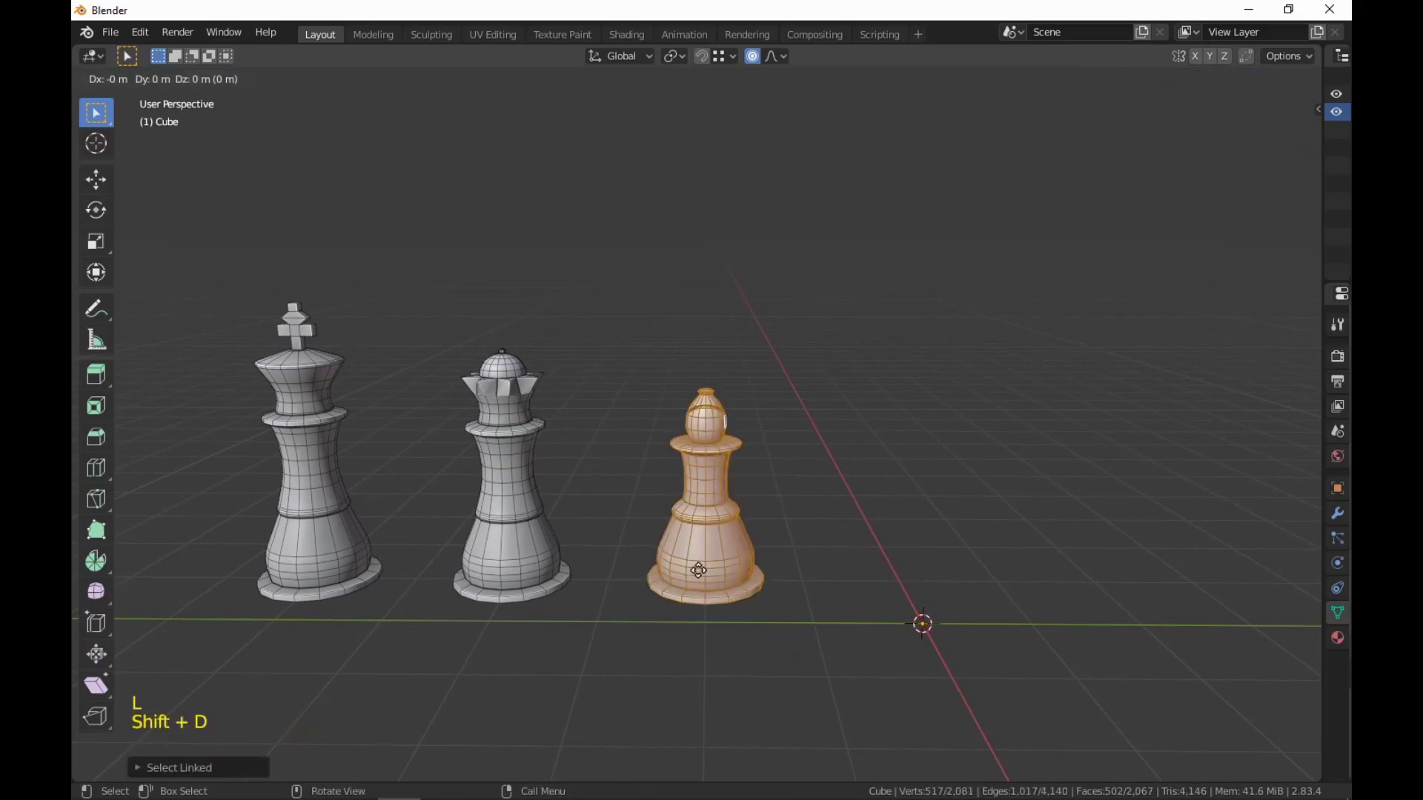
{"action": "left_click", "coordinate": [699, 571]}
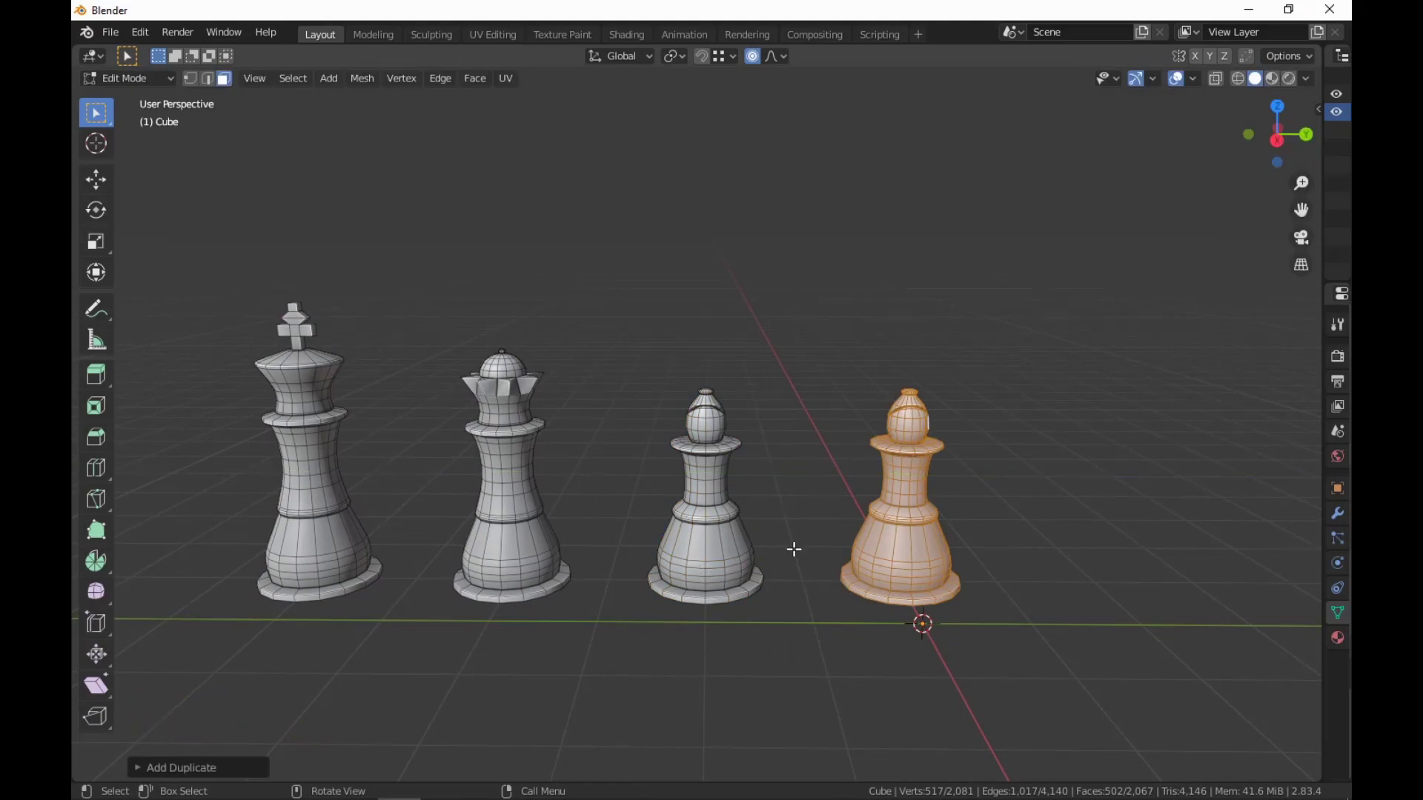
{"action": "middle_click_drag", "start_coordinate": [794, 549], "coordinate": [792, 586], "text": "shift"}
{"action": "scroll", "coordinate": [693, 508], "scroll_direction": "up", "scroll_amount": 3}
{"action": "left_click", "coordinate": [793, 586], "text": "alt+shift"}
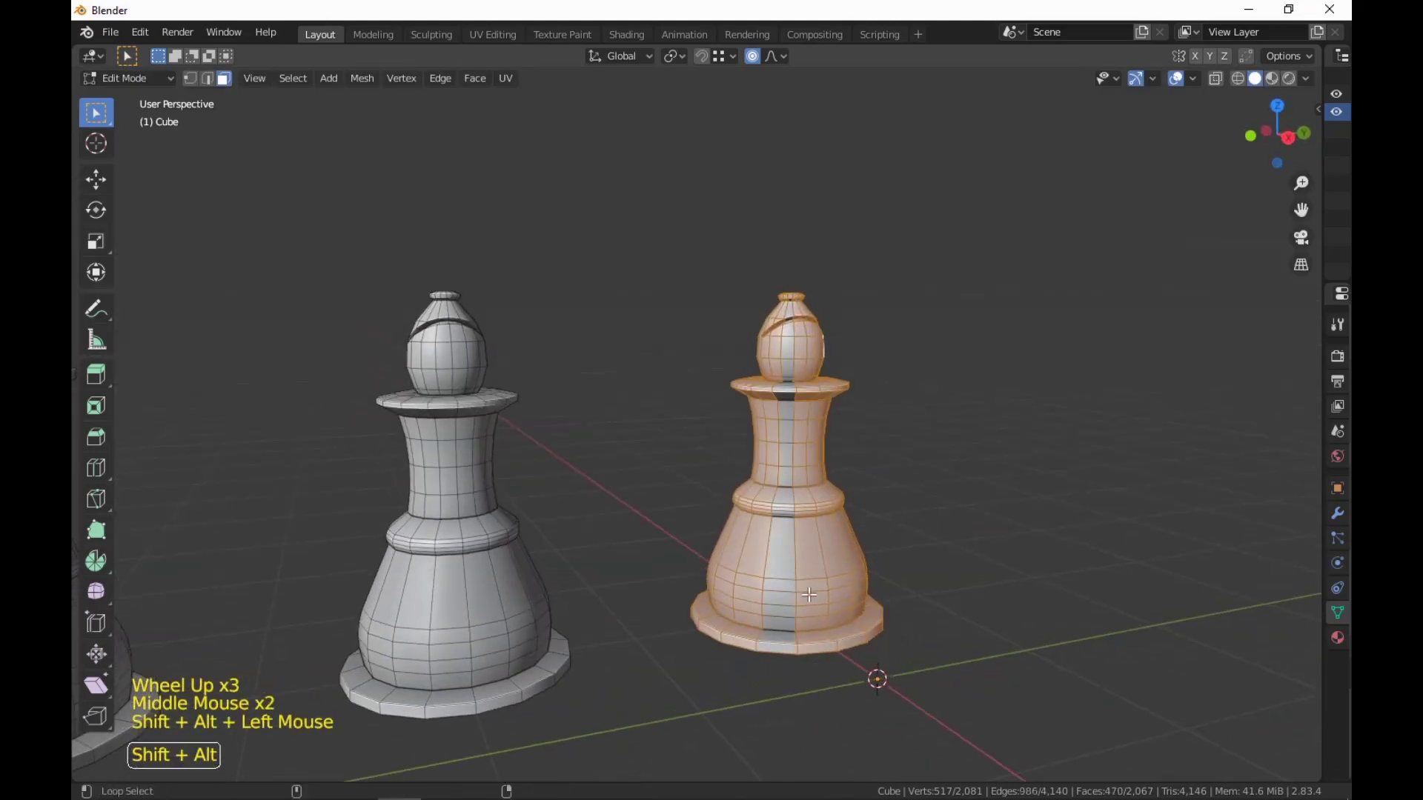
{"action": "left_click", "coordinate": [798, 585], "text": "alt"}
{"action": "left_click", "coordinate": [799, 585], "text": "alt"}
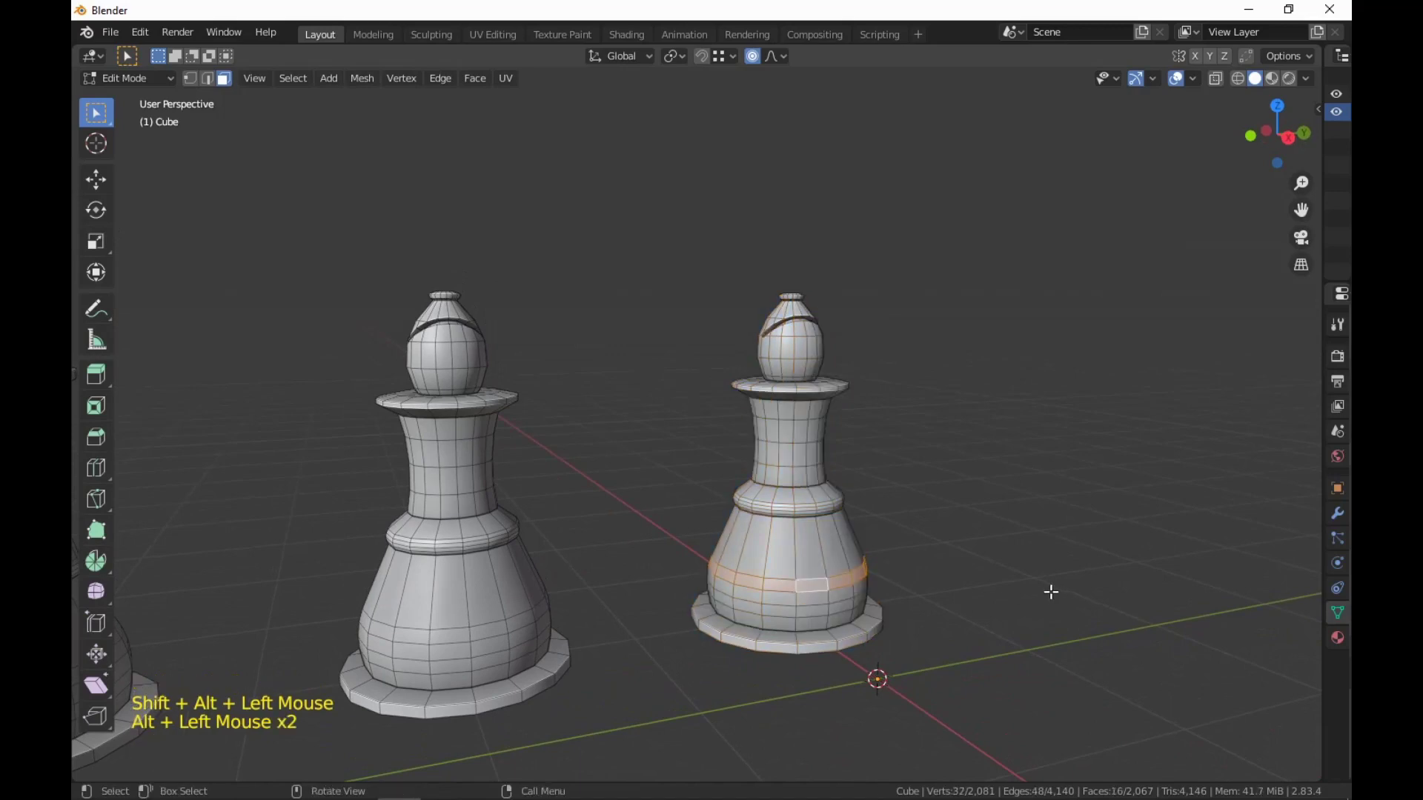
{"action": "middle_click_drag", "start_coordinate": [1051, 592], "coordinate": [864, 559]}
{"action": "scroll", "coordinate": [867, 560], "scroll_direction": "up", "scroll_amount": 2}
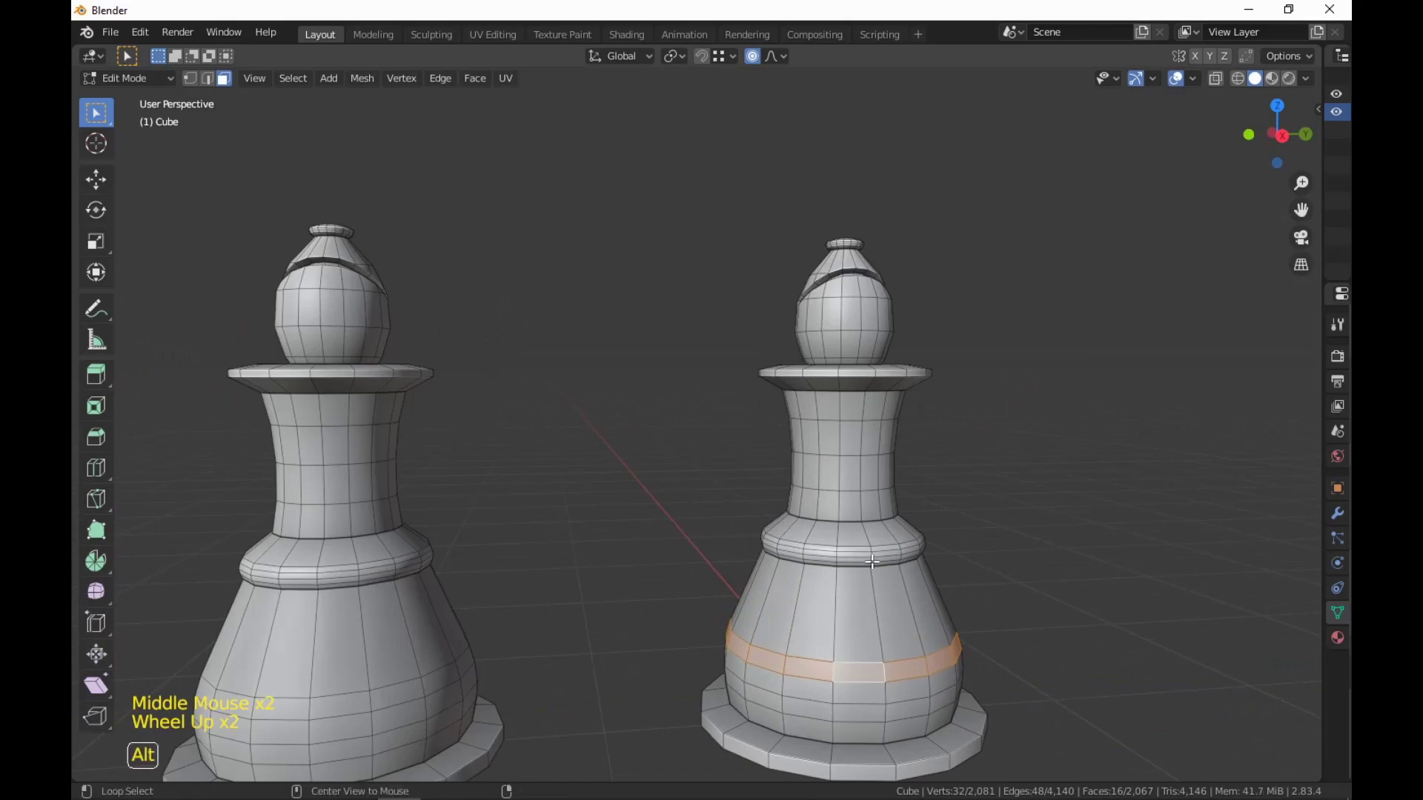
{"action": "left_click", "coordinate": [873, 557], "text": "alt"}
{"action": "scroll", "coordinate": [971, 603], "scroll_direction": "down", "scroll_amount": 5}
{"action": "middle_click_drag", "start_coordinate": [971, 603], "coordinate": [940, 611]}
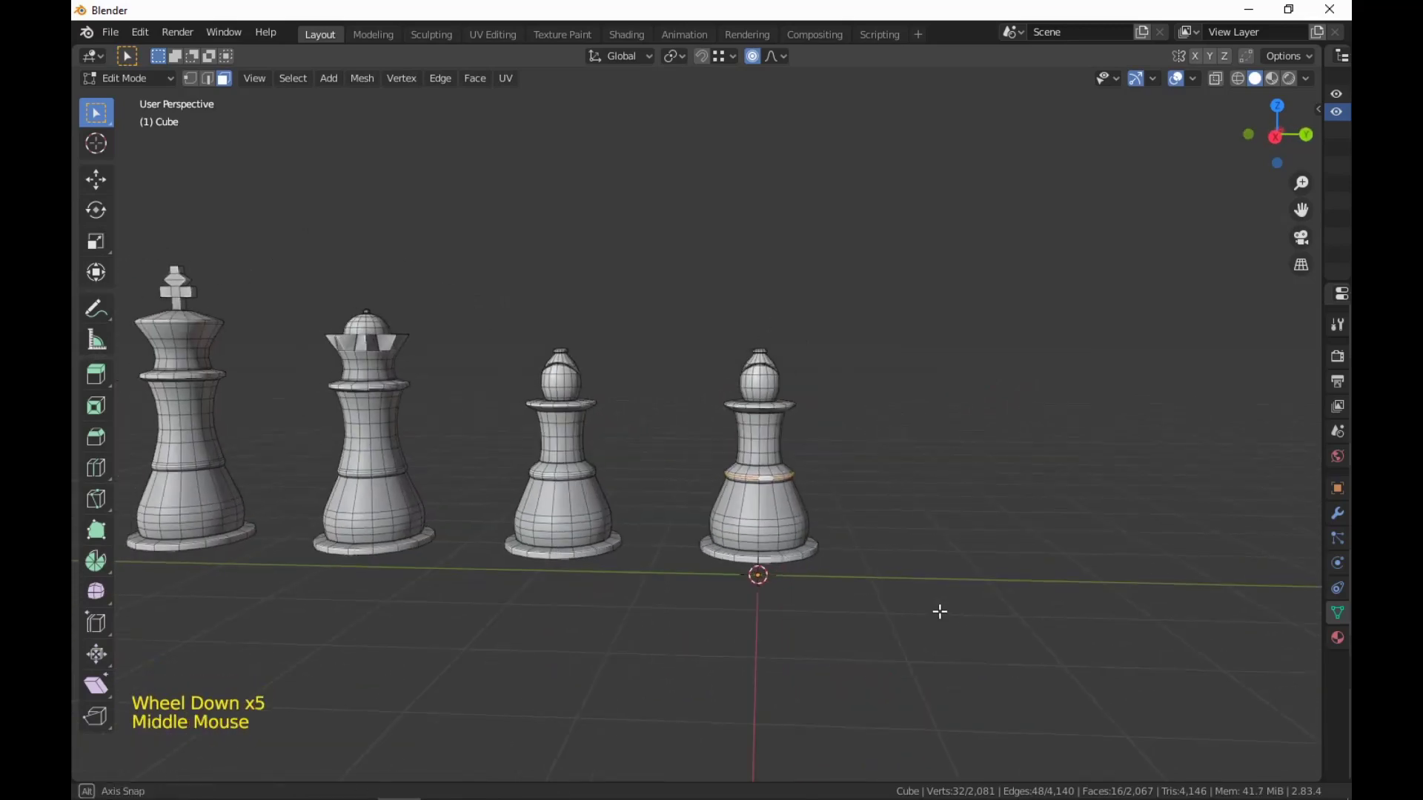
Delete the face ring at the base of the copied bishop's neck and remove the detached neck and head above it.
{"action": "scroll", "coordinate": [938, 611], "scroll_direction": "up", "scroll_amount": 5}
{"action": "left_click", "coordinate": [860, 511], "text": "alt"}
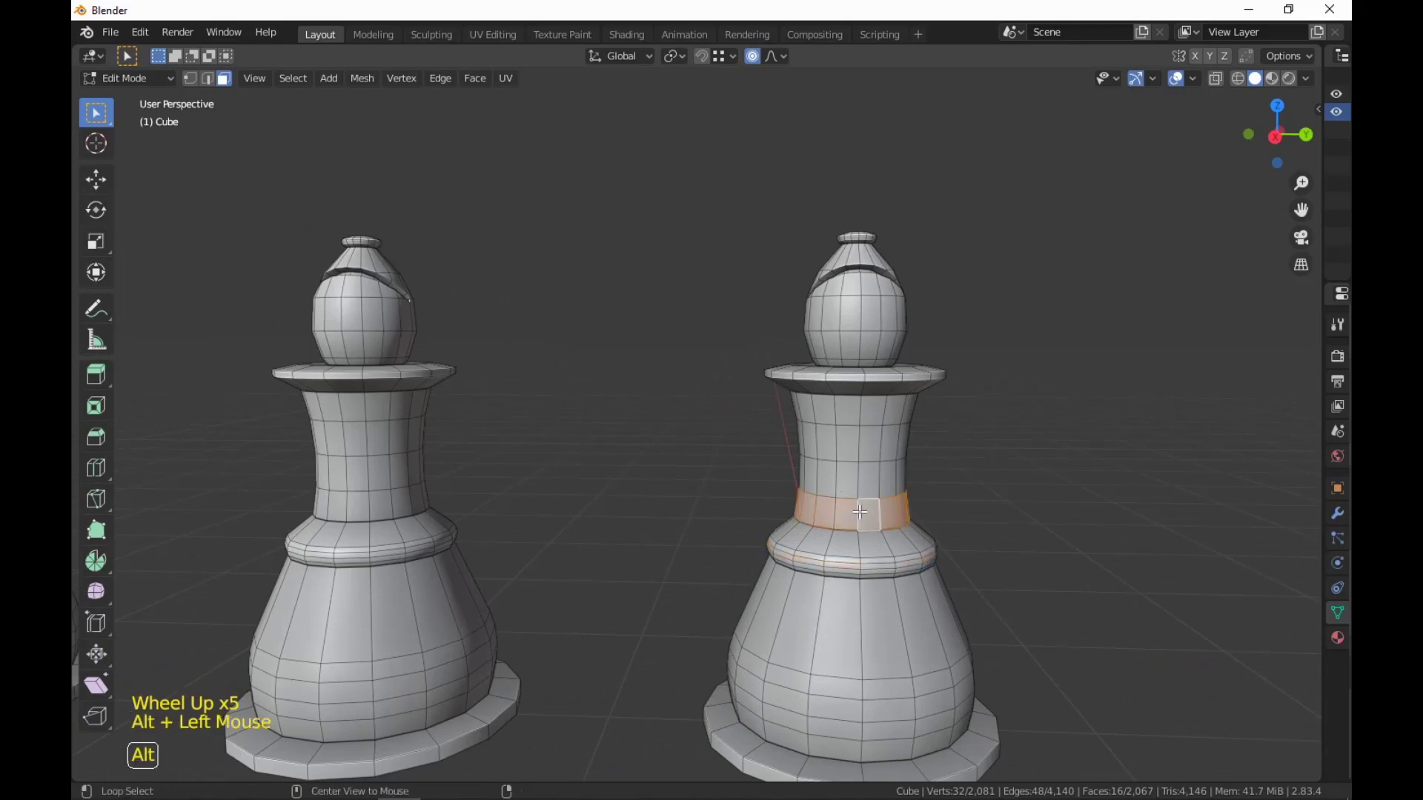
{"action": "right_click", "coordinate": [859, 511]}
{"action": "left_click", "coordinate": [856, 514]}
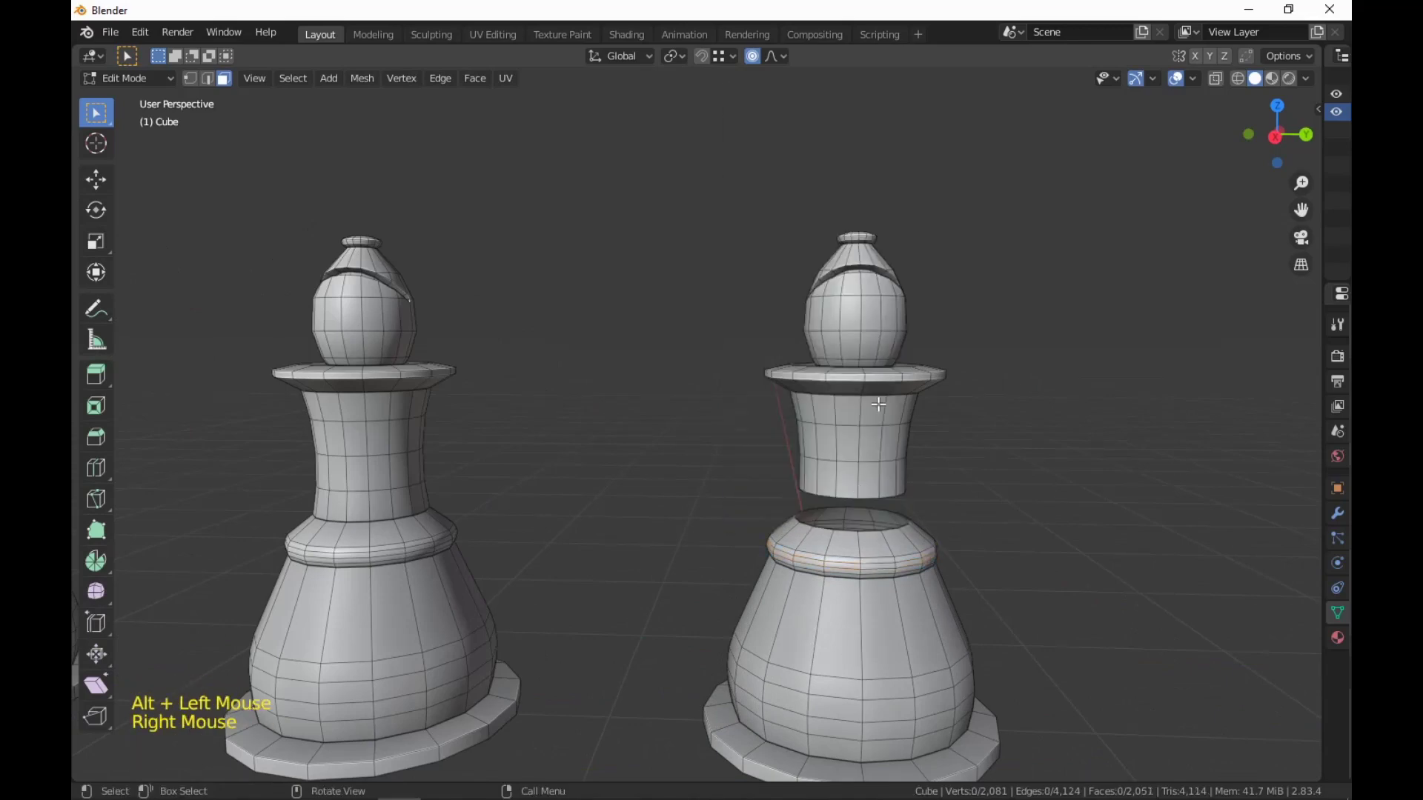
{"action": "key", "text": "l"}
{"action": "right_click", "coordinate": [878, 403]}
{"action": "left_click", "coordinate": [858, 470]}
Select the copy's remaining base and scale it to about 0.88 in X and Y, leaving Z locked.
{"action": "scroll", "coordinate": [1007, 555], "scroll_direction": "down", "scroll_amount": 5}
{"action": "middle_click_drag", "start_coordinate": [1008, 556], "coordinate": [956, 607]}
{"action": "scroll", "coordinate": [889, 556], "scroll_direction": "up", "scroll_amount": 2, "text": "shift"}
{"action": "scroll", "coordinate": [880, 539], "scroll_direction": "up", "scroll_amount": 2}
{"action": "key", "text": "l"}
{"action": "middle_click_drag", "start_coordinate": [955, 607], "coordinate": [921, 616]}
{"action": "key", "text": "s"}
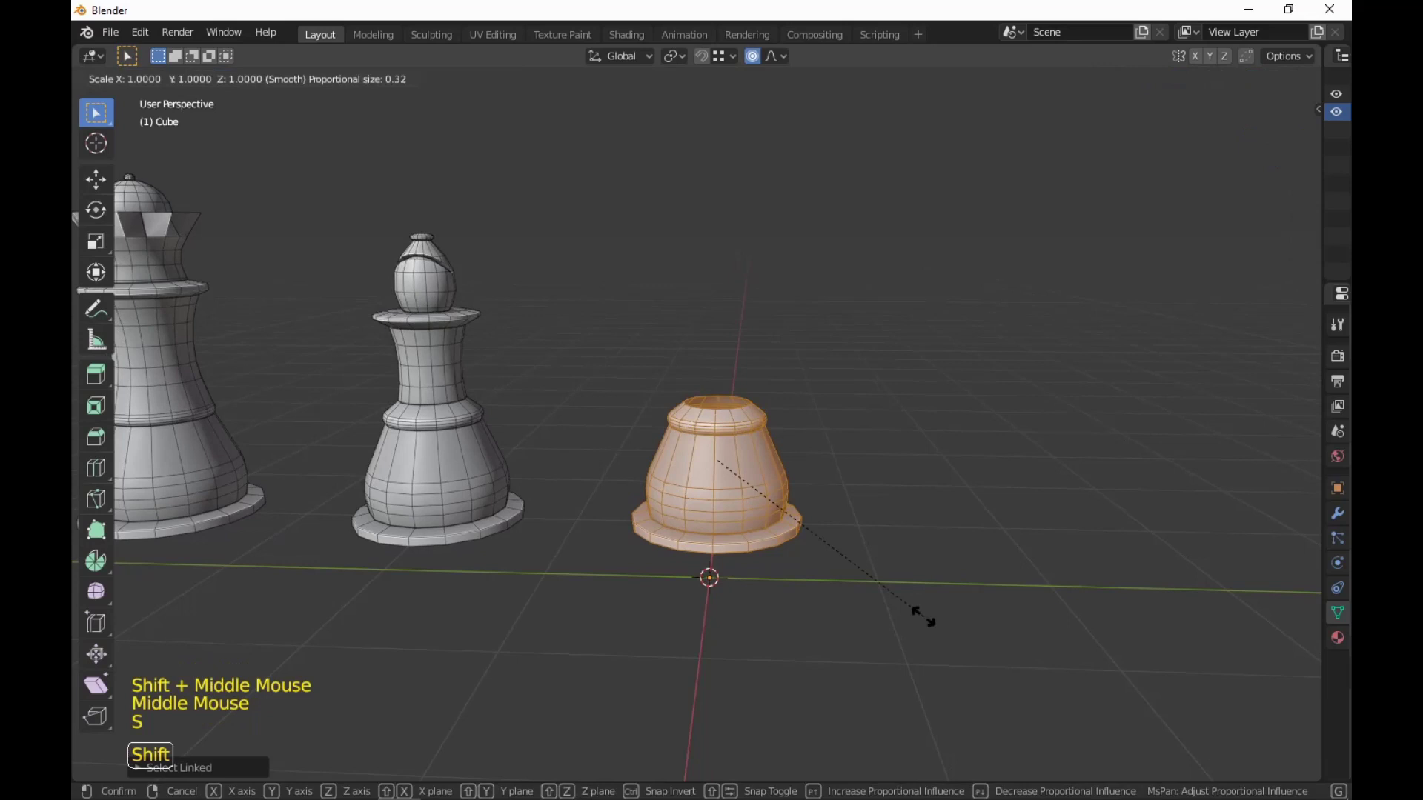
{"action": "key", "text": "shift+z"}
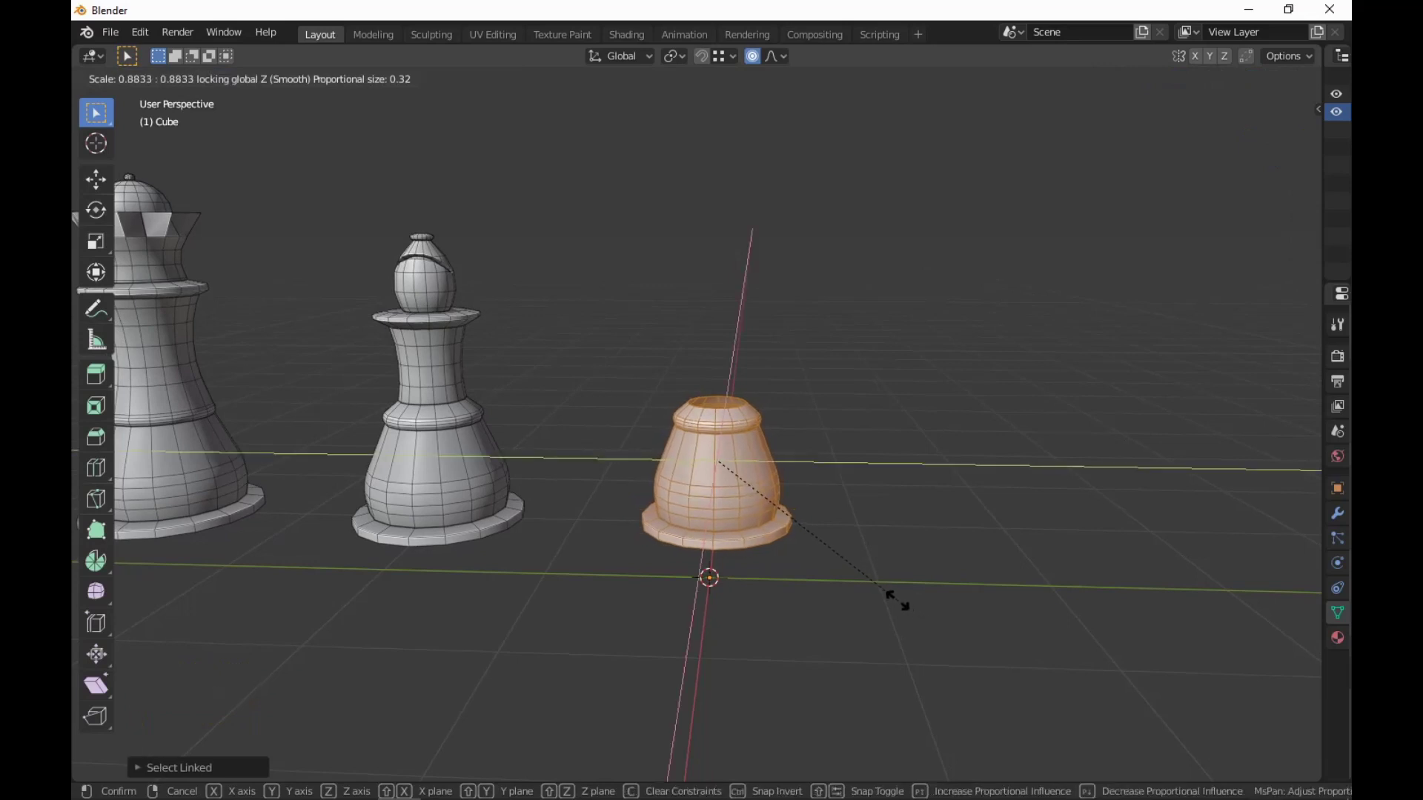
{"action": "left_click", "coordinate": [900, 602]}
Select the collar faces atop the copied base, lower them about 0.088 m along Z and enlarge them with proportional editing.
{"action": "scroll", "coordinate": [898, 589], "scroll_direction": "up", "scroll_amount": 2}
{"action": "mouse_move", "coordinate": [898, 584]}
{"action": "middle_mouse_down"}
{"action": "mouse_move", "coordinate": [917, 619]}
{"action": "mouse_move", "coordinate": [917, 584]}
{"action": "middle_mouse_up"}
{"action": "scroll", "coordinate": [917, 584], "scroll_direction": "up", "scroll_amount": 2}
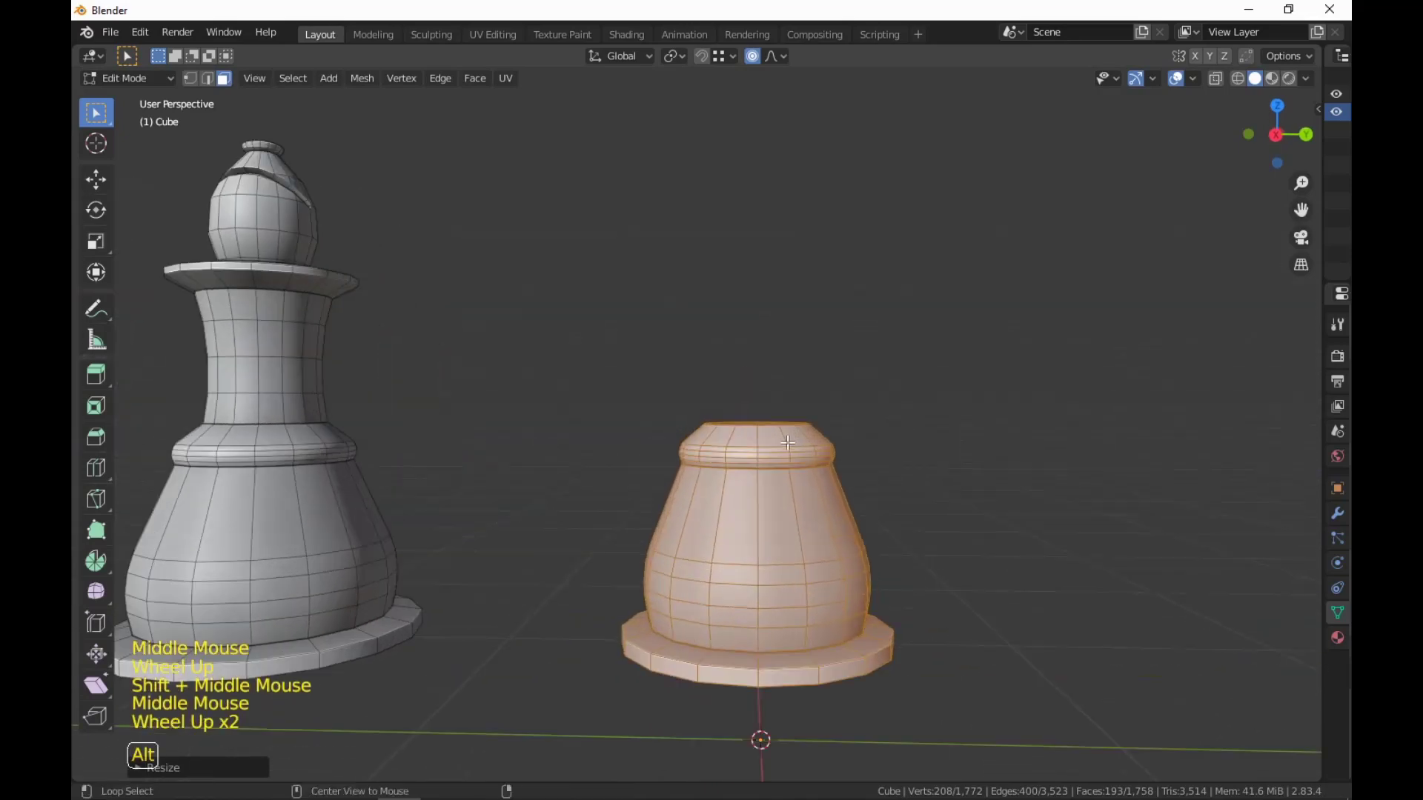
{"action": "left_click", "coordinate": [788, 443], "text": "shift"}
{"action": "left_click", "coordinate": [786, 442], "text": "alt"}
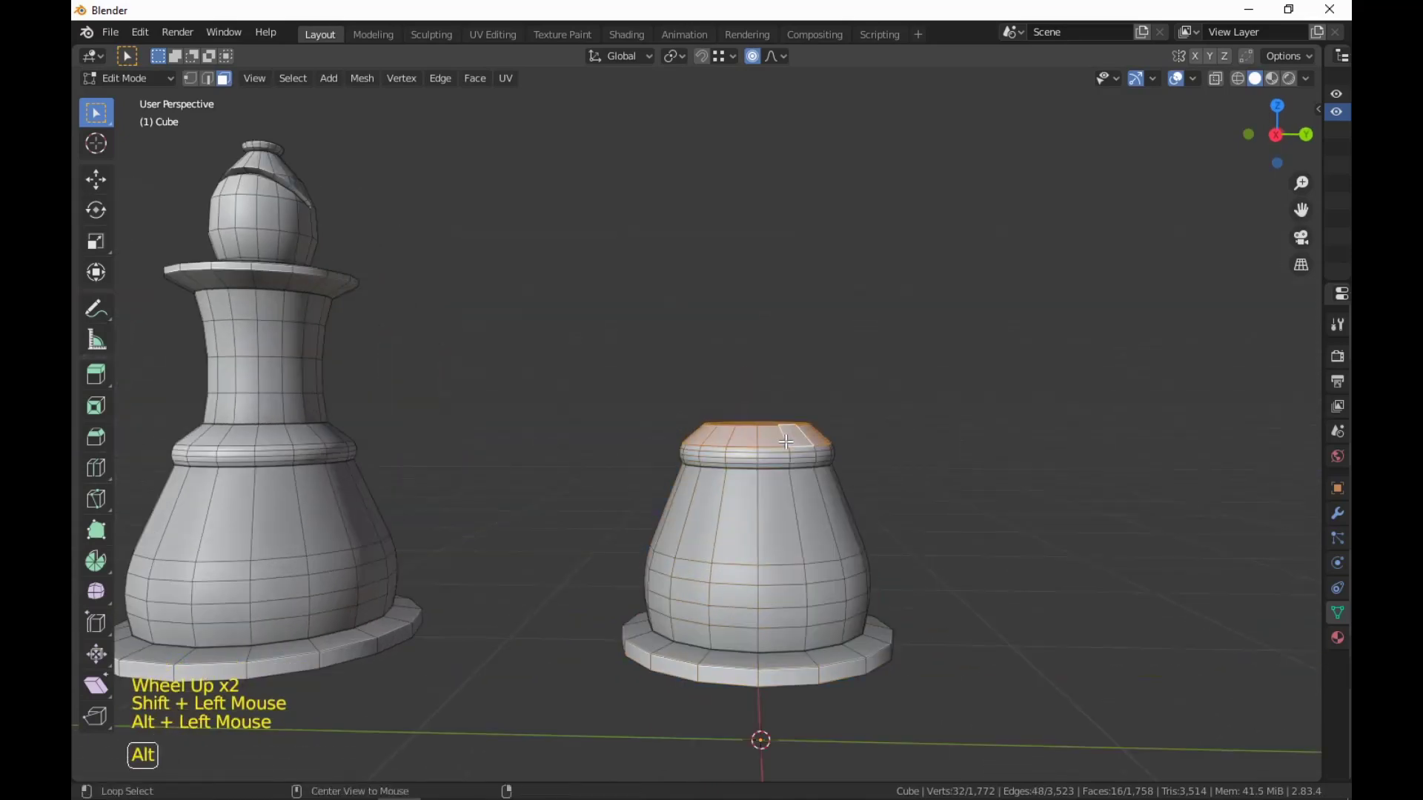
{"action": "key", "text": "ctrl+KP_Add"}
{"action": "key", "text": "ctrl+KP_Add"}
{"action": "key", "text": "ctrl+KP_Add"}
{"action": "key", "text": "ctrl+KP_Add"}
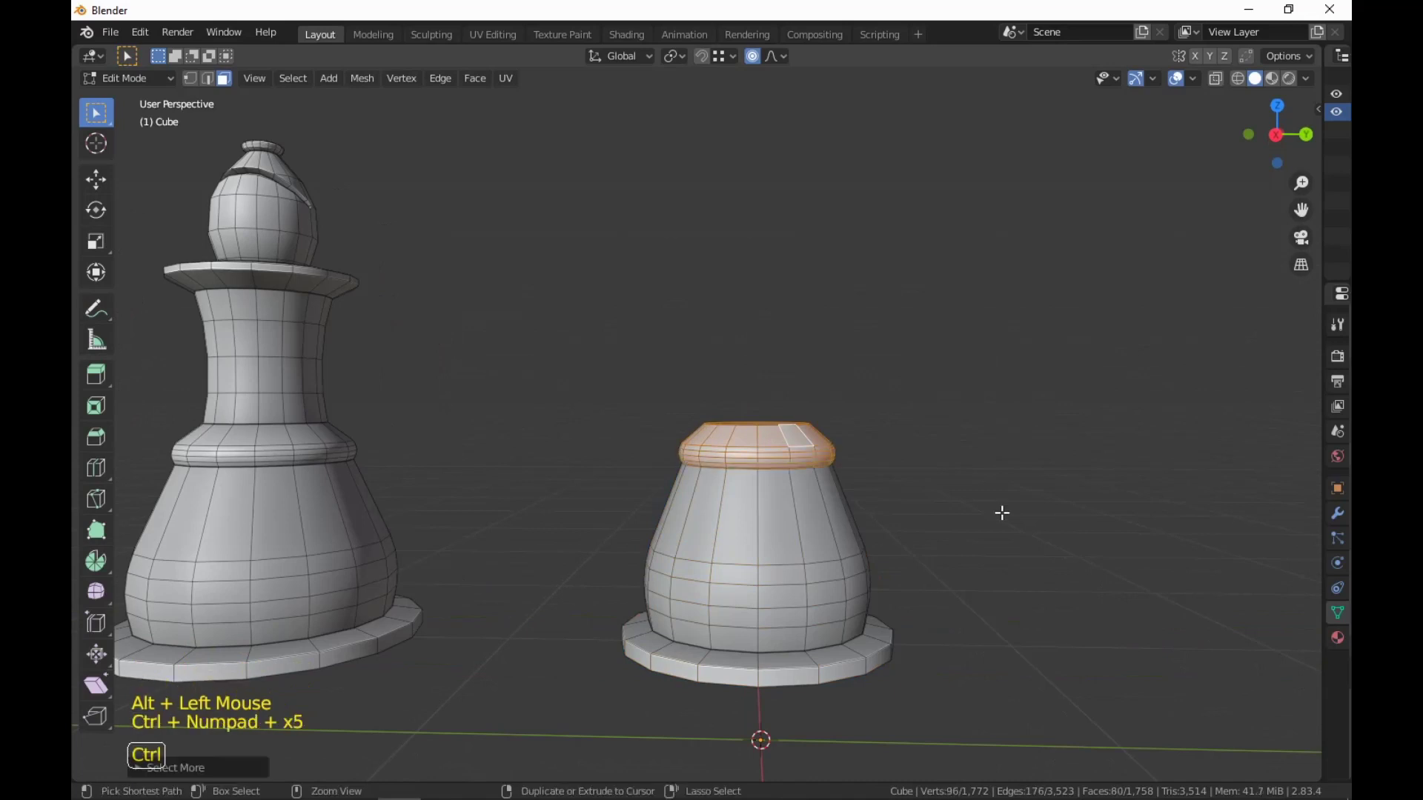
{"action": "key", "text": "ctrl+KP_Add"}
{"action": "key", "text": "ctrl+KP_Subtract"}
{"action": "key", "text": "g"}
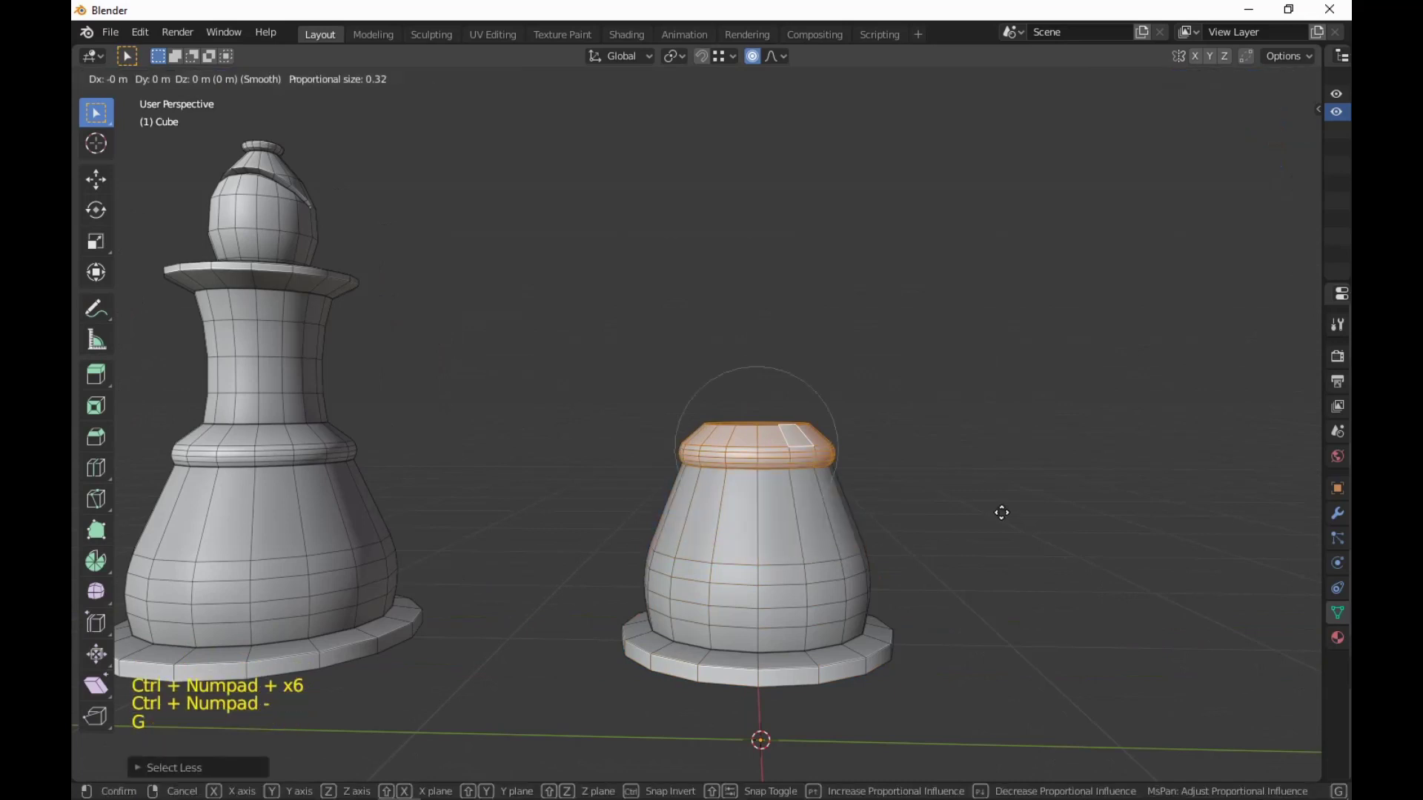
{"action": "key", "text": "z"}
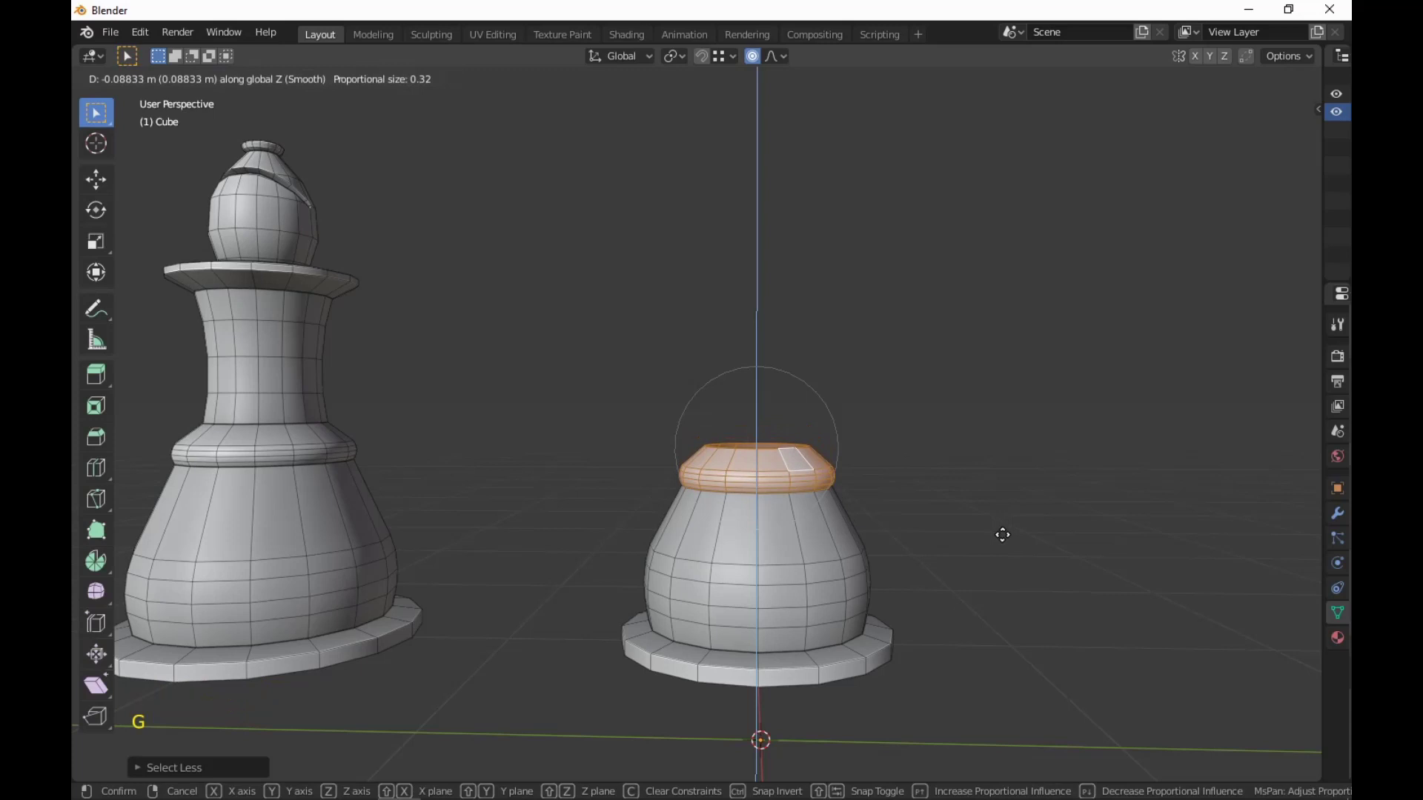
{"action": "left_click", "coordinate": [1002, 534]}
{"action": "key", "text": "s"}
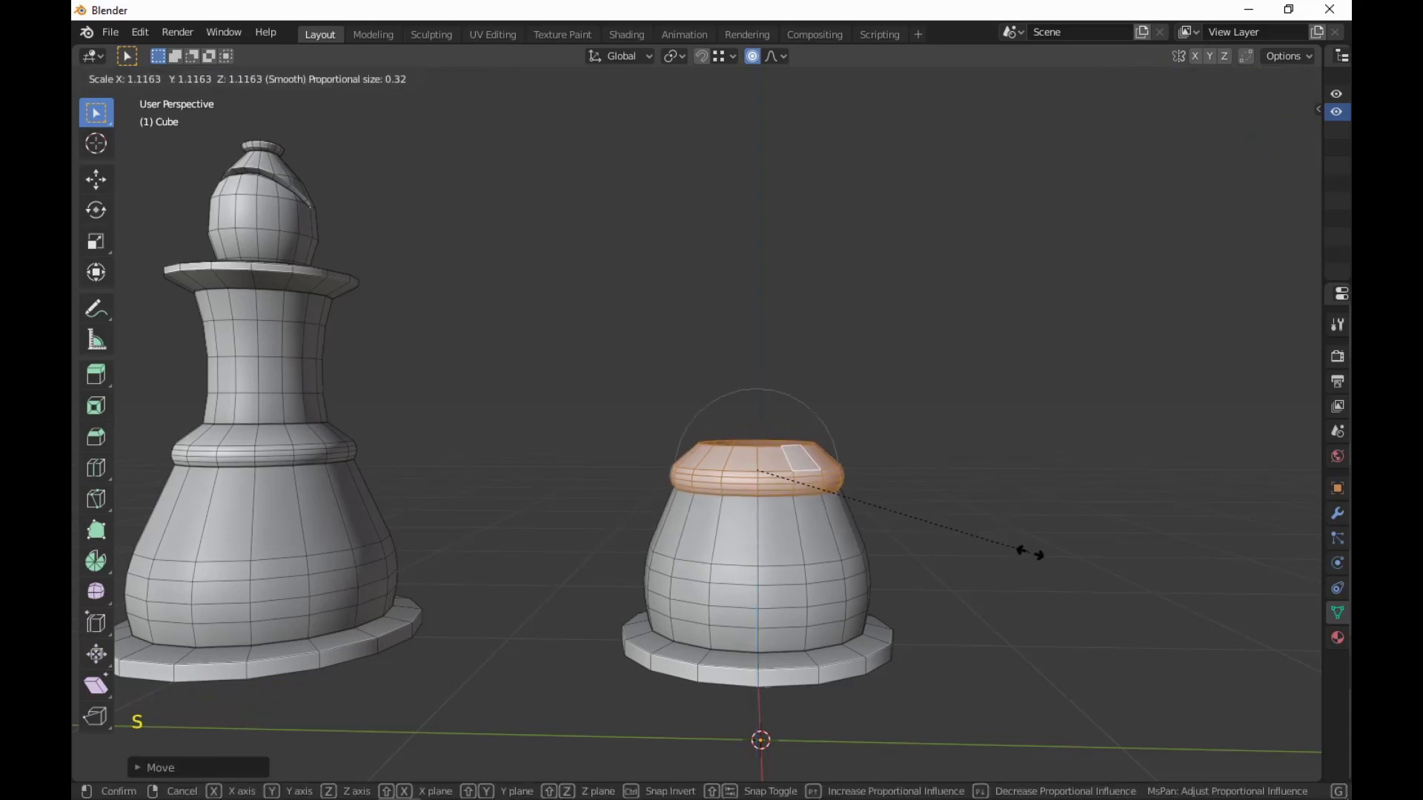
{"action": "left_click", "coordinate": [1067, 576]}
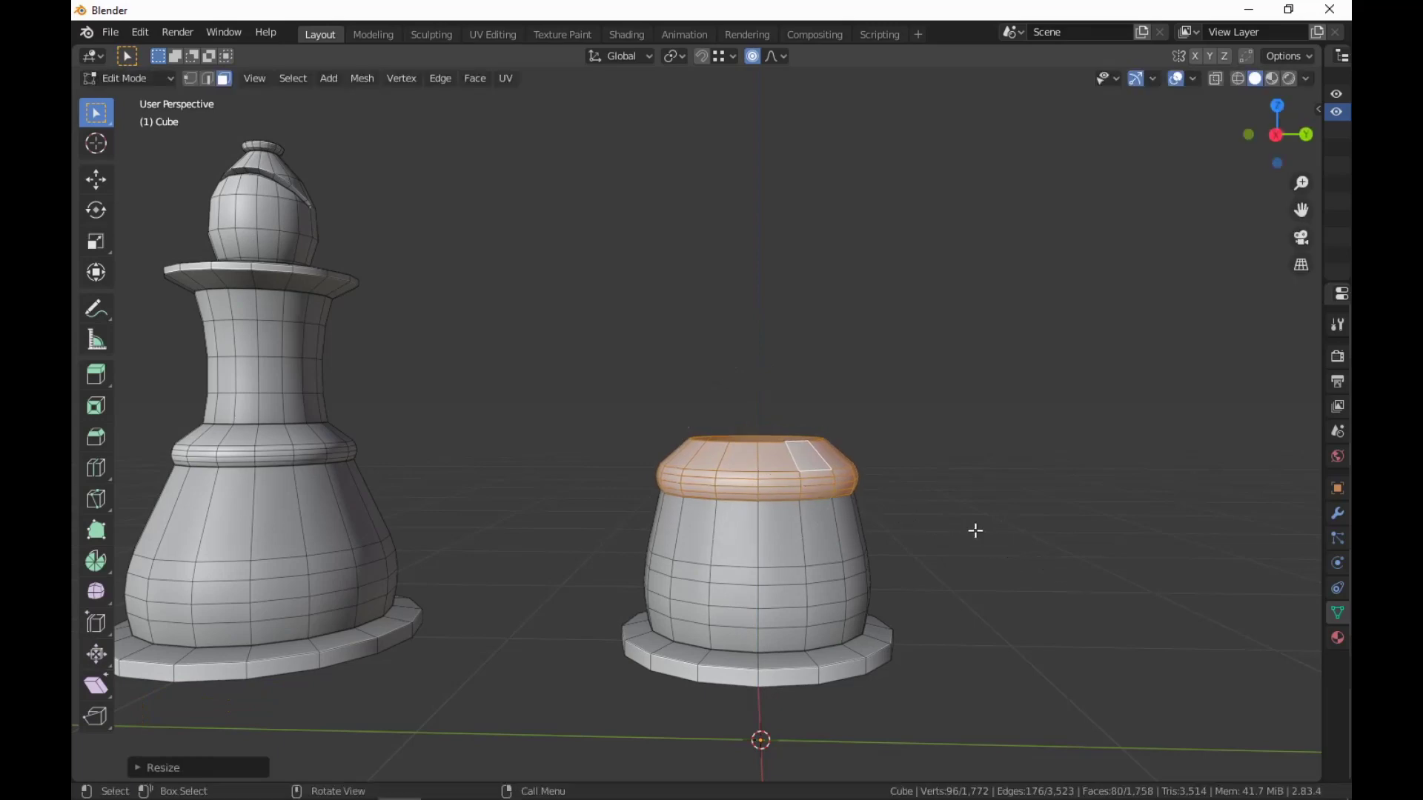
Select the edge loop around the base's upper opening and lower it about 0.12 m along Z with proportional editing.
{"action": "key", "text": "2"}
{"action": "left_click", "coordinate": [784, 458], "text": "alt"}
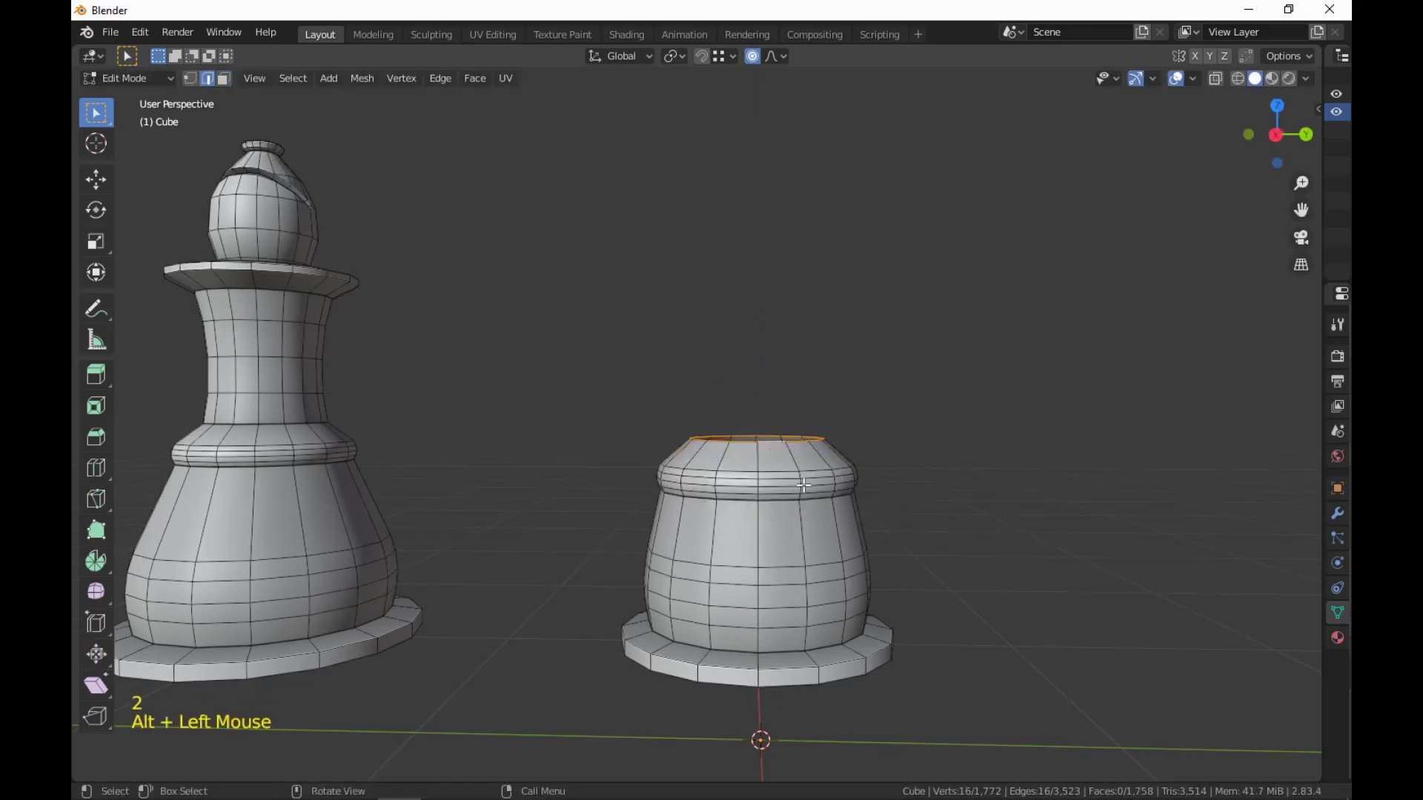
{"action": "middle_click_drag", "start_coordinate": [784, 459], "coordinate": [830, 489]}
{"action": "key", "text": "g"}
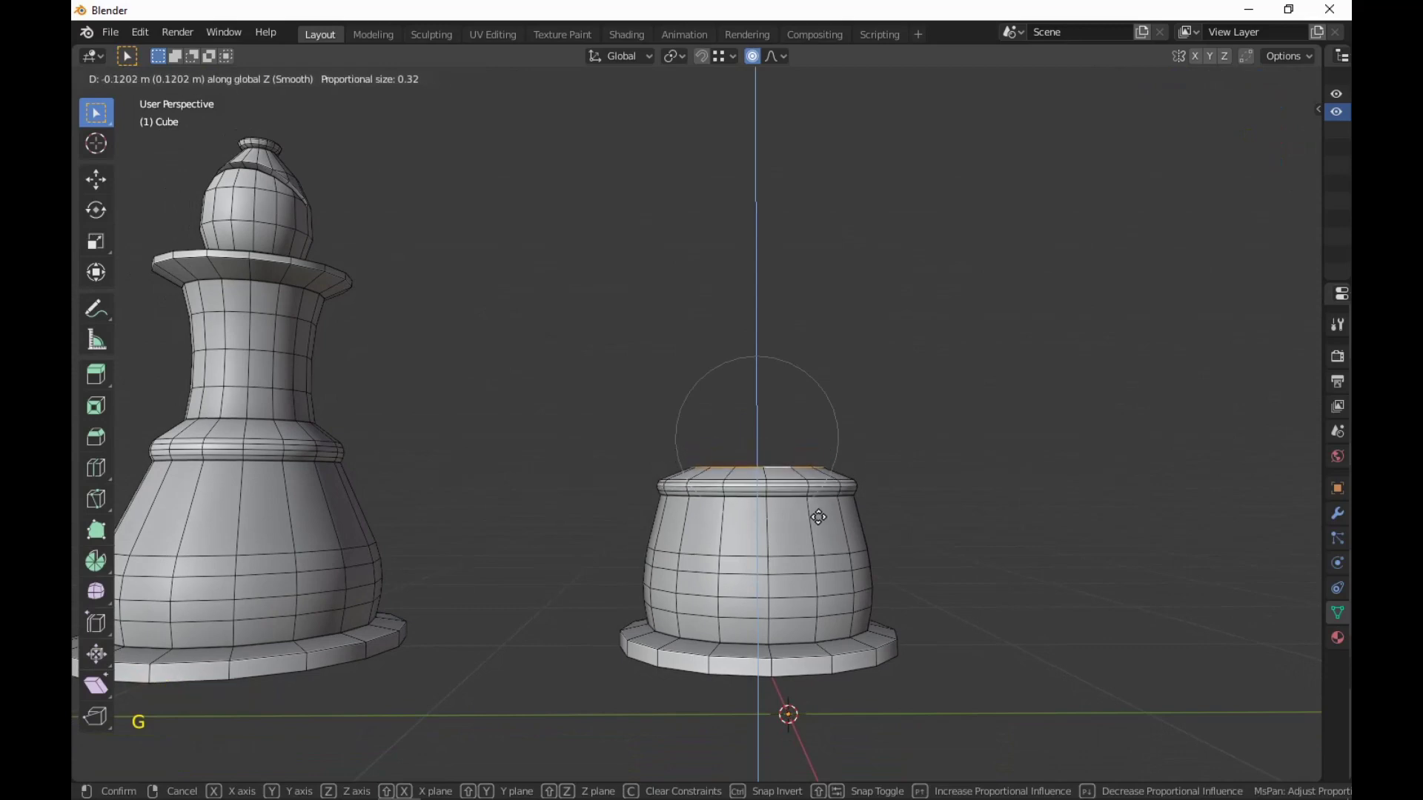
{"action": "left_click", "coordinate": [819, 521]}
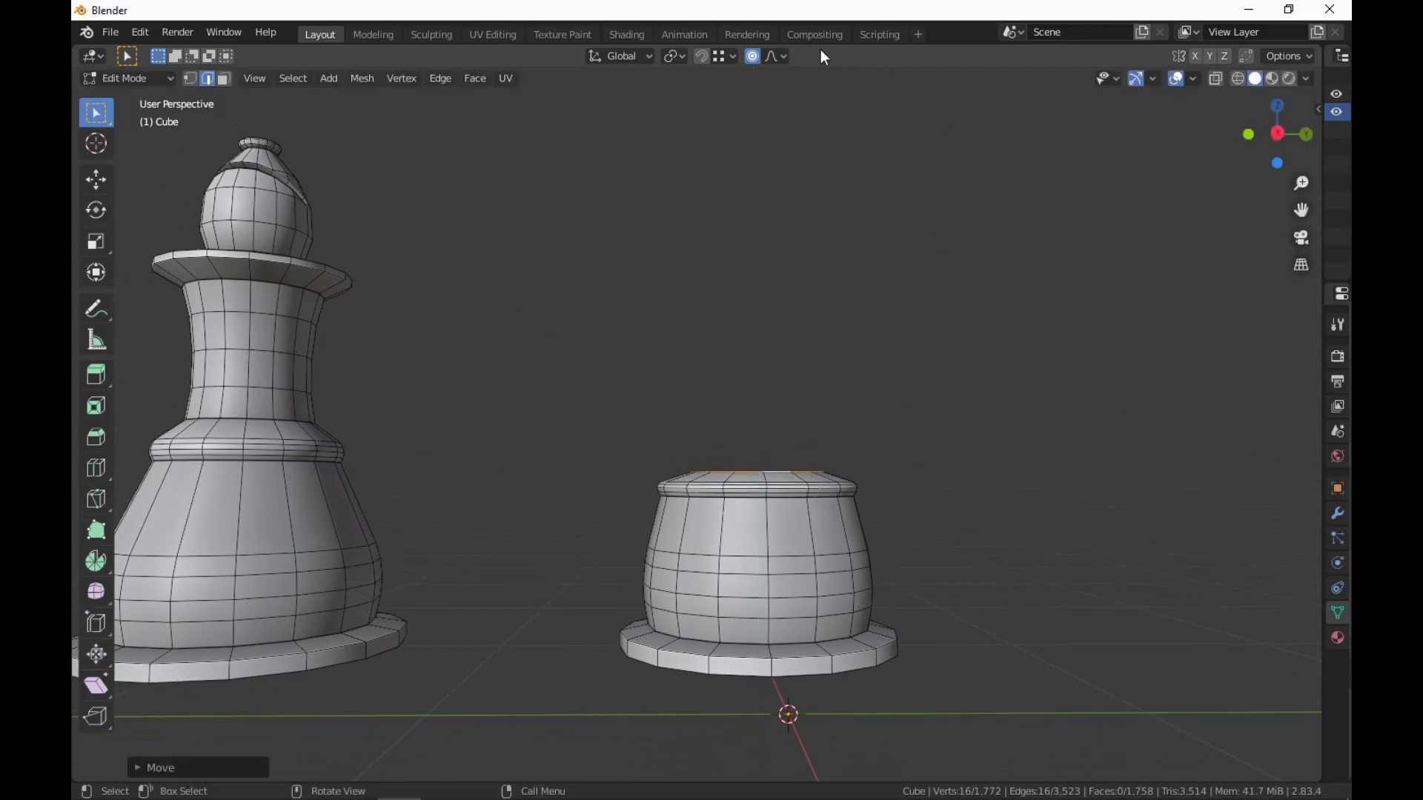
Turn off proportional editing, scale the opening's edge loop about 1.27 and adjust its height along Z.
{"action": "middle_click_drag", "start_coordinate": [1096, 548], "coordinate": [1041, 496]}
{"action": "scroll", "coordinate": [1103, 560], "scroll_direction": "up", "scroll_amount": 3}
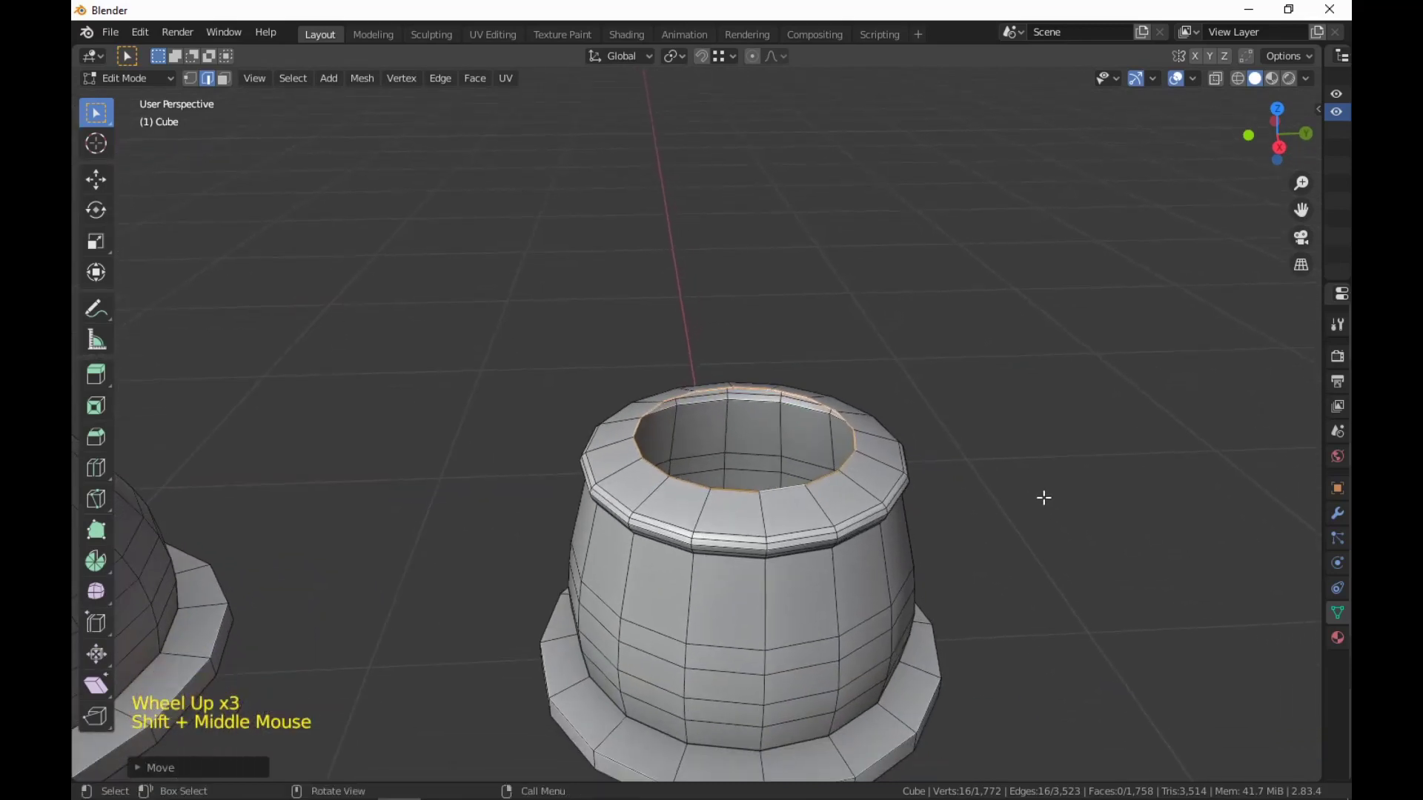
{"action": "key", "text": "s"}
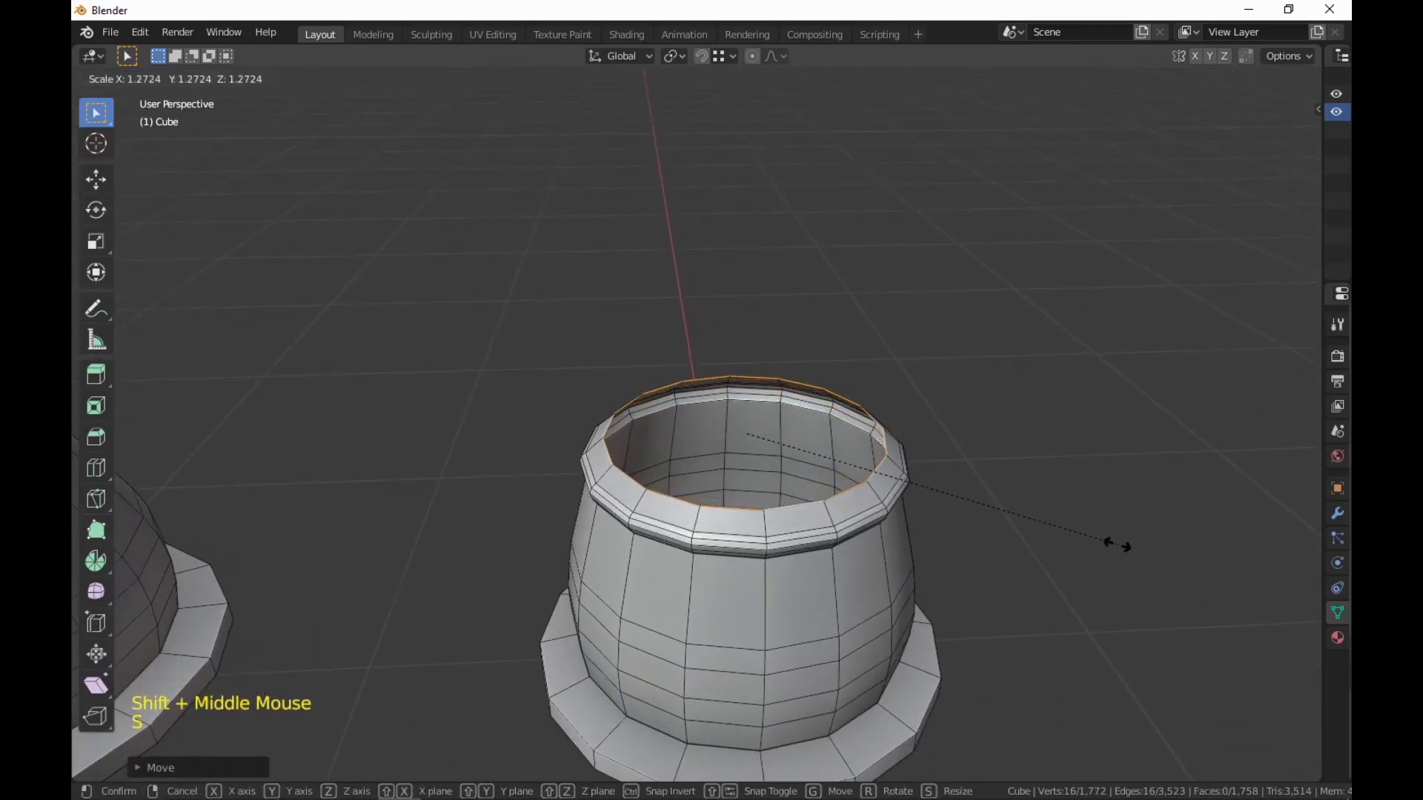
{"action": "left_click", "coordinate": [1110, 545]}
{"action": "middle_click_drag", "start_coordinate": [1110, 544], "coordinate": [1051, 523]}
{"action": "key", "text": "g"}
{"action": "key", "text": "z"}
{"action": "left_click", "coordinate": [1127, 442]}
Fill the upper opening of the copied base with a face and extrude it upward into a tall column.
{"action": "scroll", "coordinate": [1131, 538], "scroll_direction": "down", "scroll_amount": 3}
{"action": "scroll", "coordinate": [1130, 539], "scroll_direction": "down", "scroll_amount": 1, "text": "shift"}
{"action": "key", "text": "f"}
{"action": "key", "text": "e"}
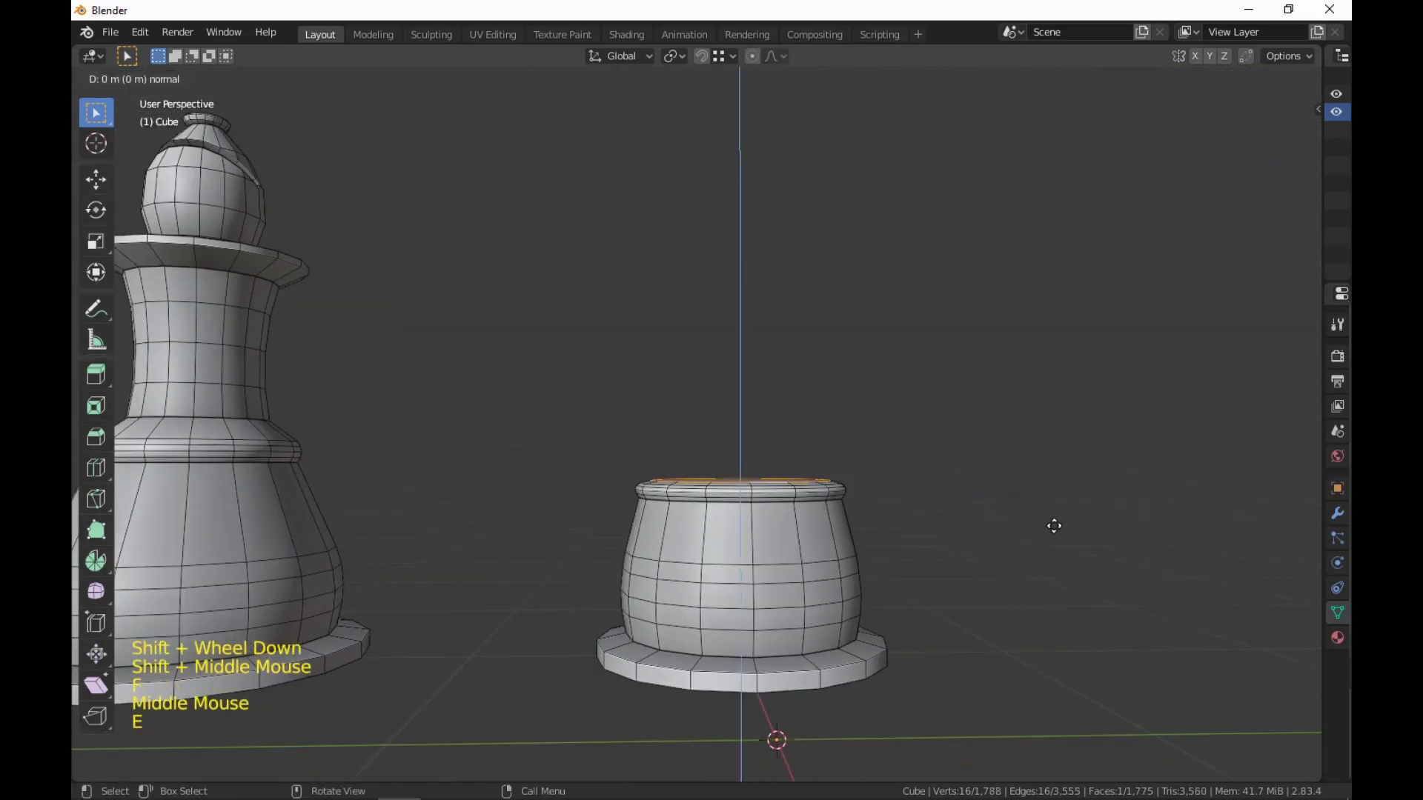
{"action": "left_click", "coordinate": [1078, 311]}
{"action": "scroll", "coordinate": [980, 543], "scroll_direction": "down", "scroll_amount": 4}
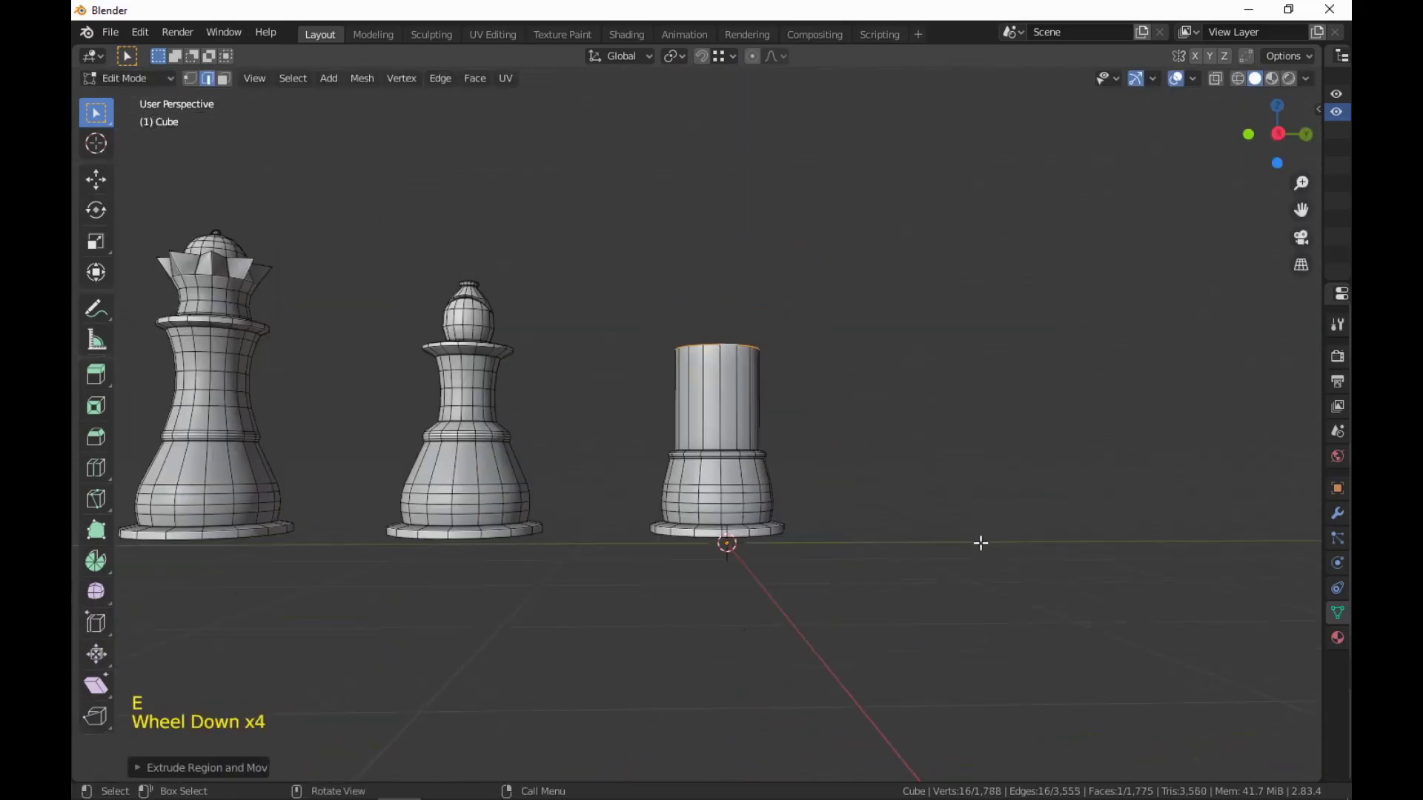
Scale down the column's top face so the column tapers toward the top.
{"action": "middle_click_drag", "start_coordinate": [980, 543], "coordinate": [988, 593]}
{"action": "key", "text": "s"}
{"action": "left_click", "coordinate": [1002, 594]}
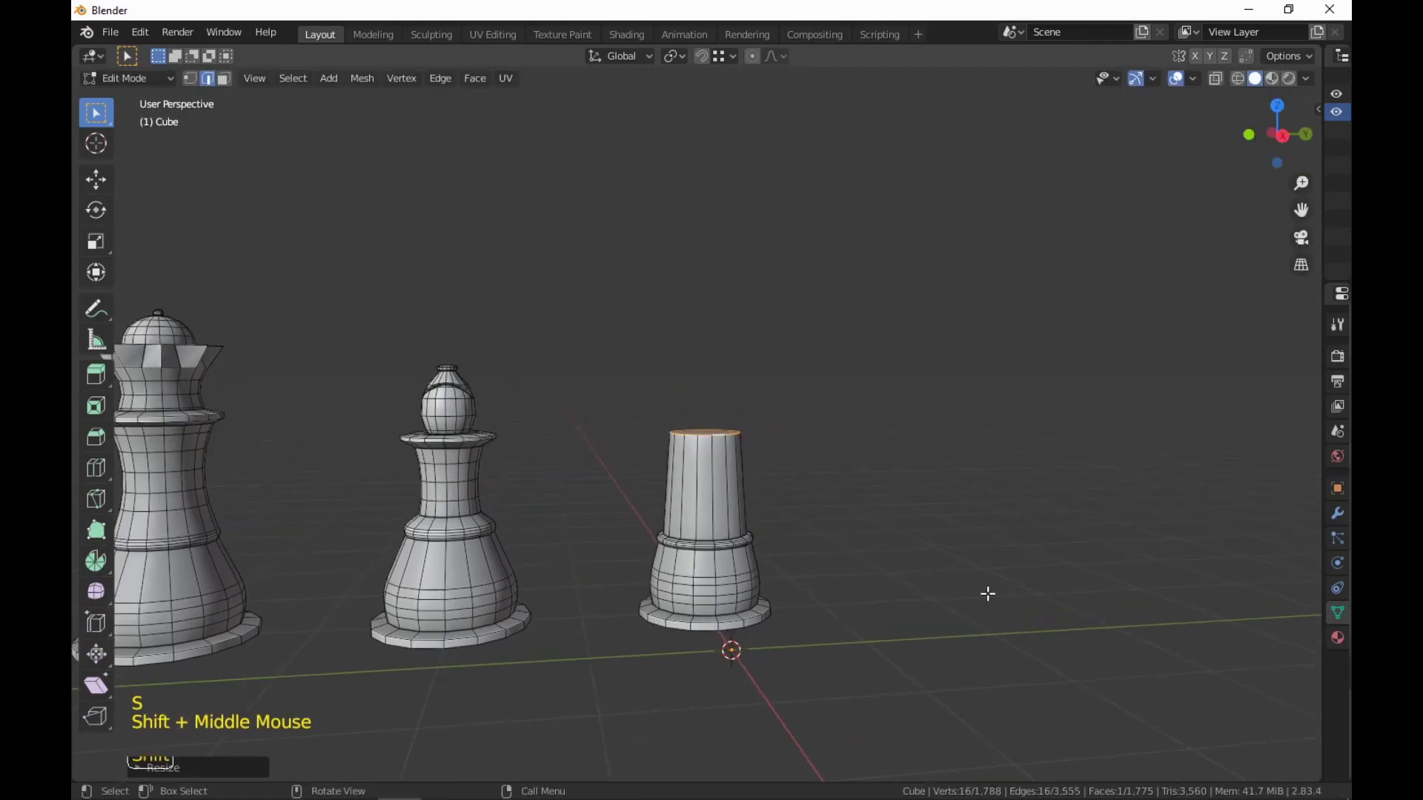
Extrude the column's top face about 0.035 m, scale it outward slightly, and extrude it up again to form a thin rim.
{"action": "scroll", "coordinate": [988, 593], "scroll_direction": "up", "scroll_amount": 2}
{"action": "key", "text": "e"}
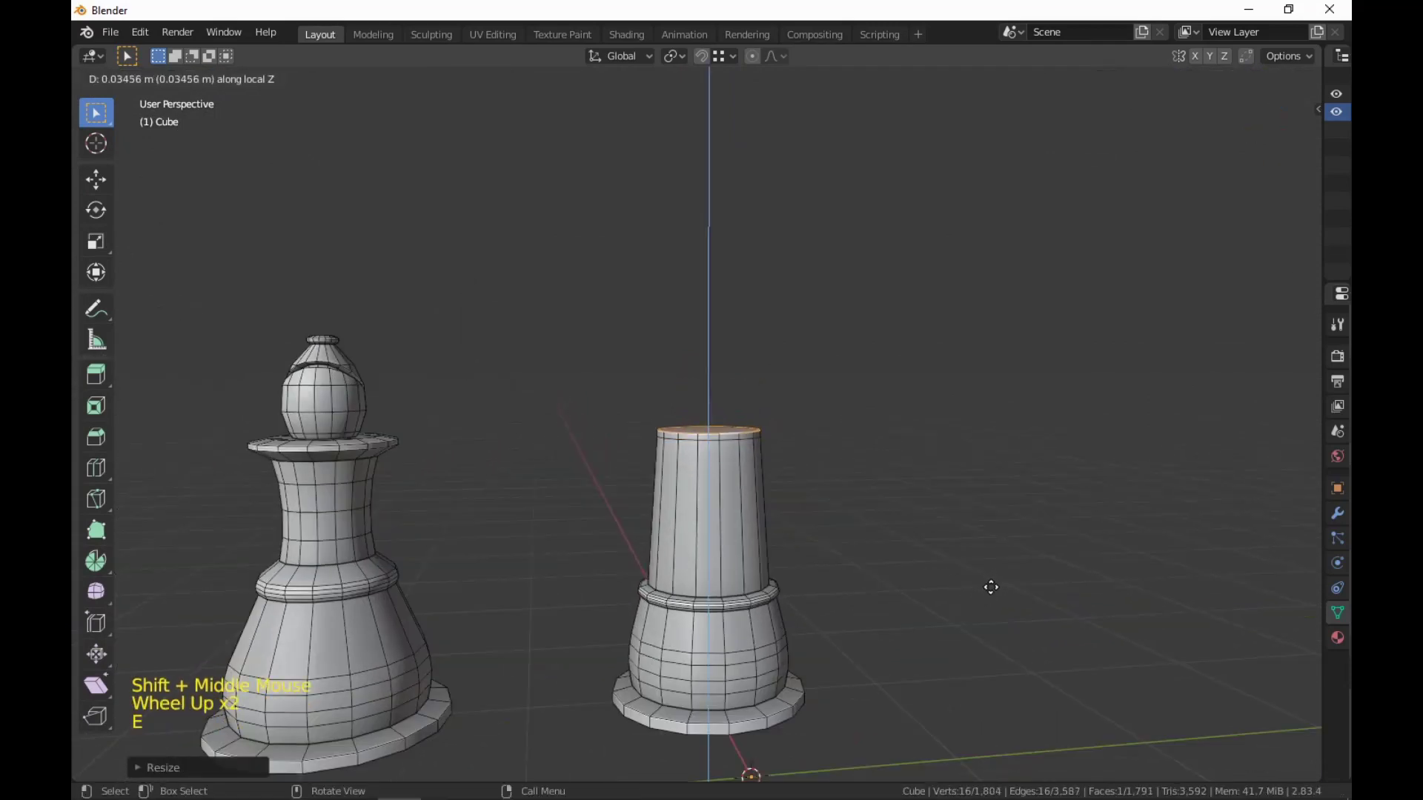
{"action": "left_click", "coordinate": [990, 587]}
{"action": "key", "text": "s"}
{"action": "left_click", "coordinate": [1029, 608]}
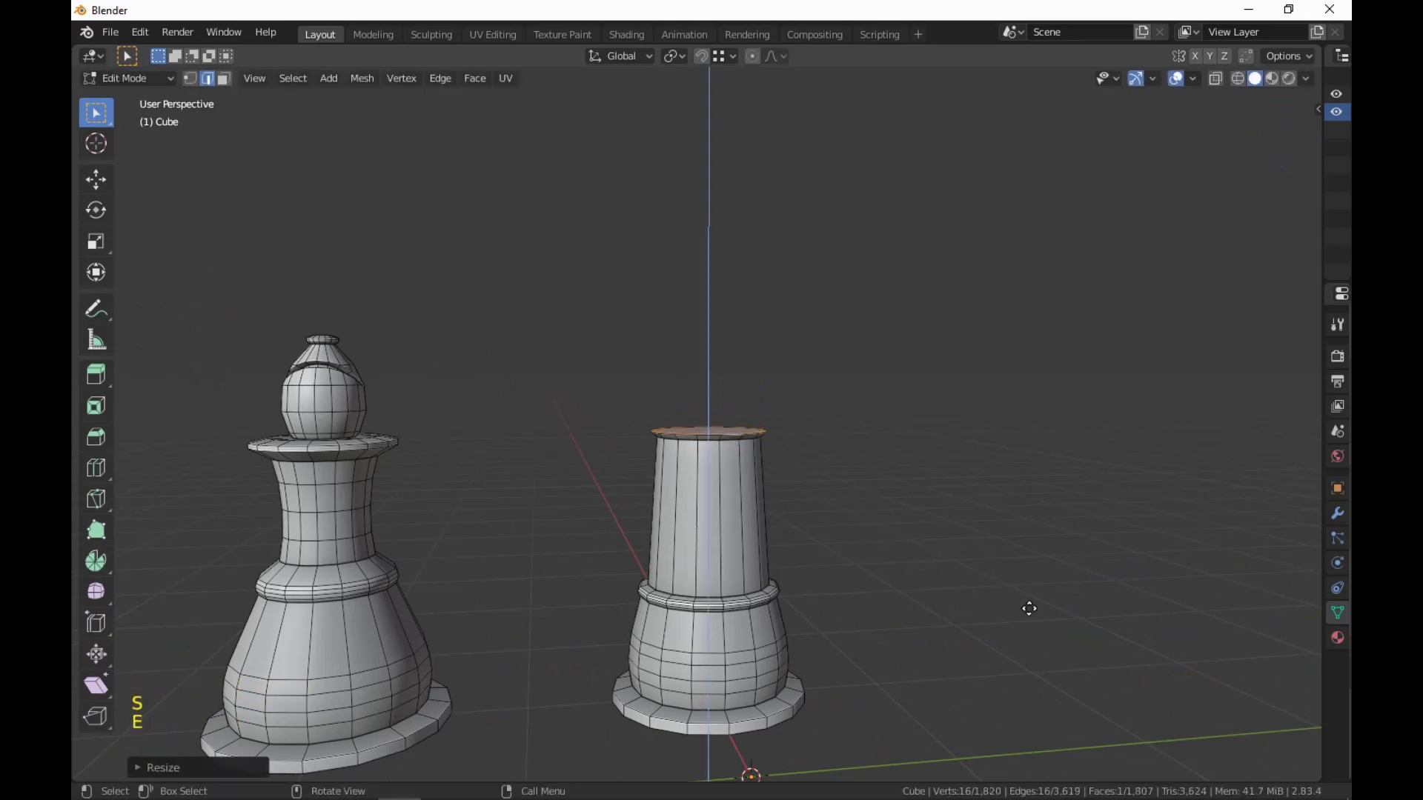
{"action": "key", "text": "e"}
{"action": "left_click", "coordinate": [1028, 601]}
Extrude the rim's top face slightly upward again and scale it to about 0.92 to chamfer the rim's upper edge.
{"action": "key", "text": "e"}
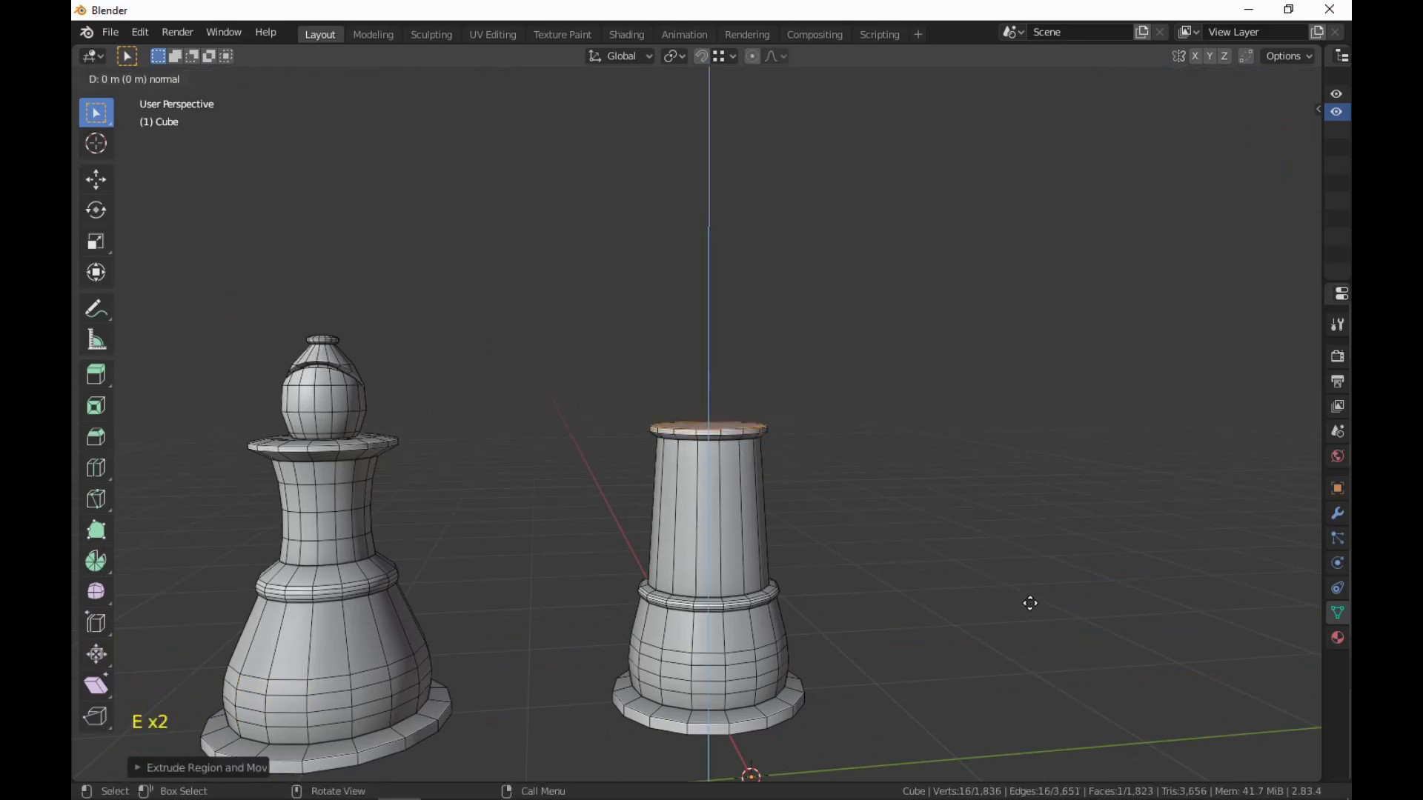
{"action": "left_click", "coordinate": [1029, 602]}
{"action": "key", "text": "s"}
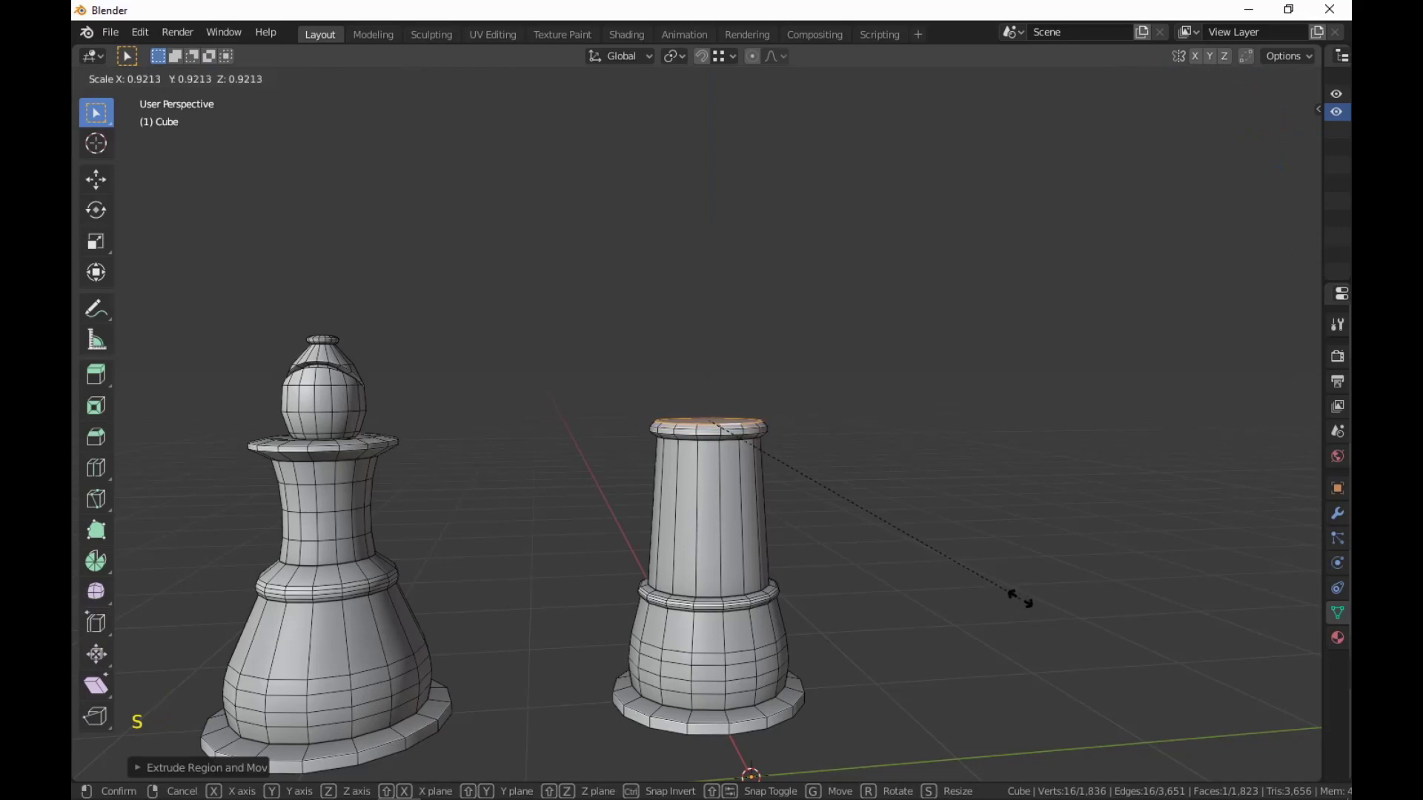
{"action": "left_click", "coordinate": [1016, 595]}
Extrude the top face above the rim upward to form a short cylindrical head.
{"action": "middle_click_drag", "start_coordinate": [984, 566], "coordinate": [991, 480]}
{"action": "scroll", "coordinate": [986, 574], "scroll_direction": "up", "scroll_amount": 3}
{"action": "scroll", "coordinate": [985, 574], "scroll_direction": "down", "scroll_amount": 1}
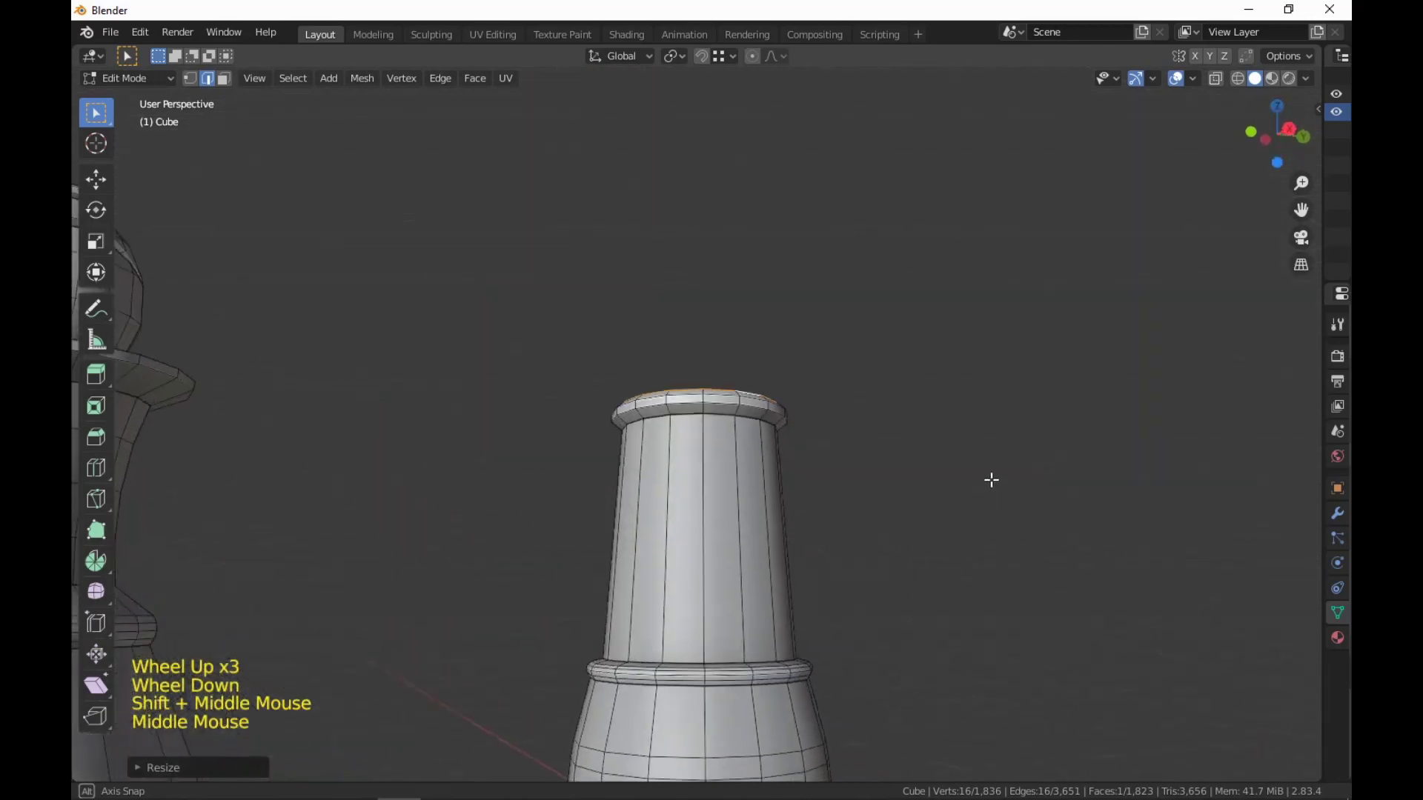
{"action": "scroll", "coordinate": [989, 553], "scroll_direction": "down", "scroll_amount": 6}
{"action": "middle_click_drag", "start_coordinate": [989, 553], "coordinate": [857, 598]}
{"action": "scroll", "coordinate": [857, 581], "scroll_direction": "up", "scroll_amount": 1, "text": "shift"}
{"action": "scroll", "coordinate": [857, 598], "scroll_direction": "up", "scroll_amount": 3}
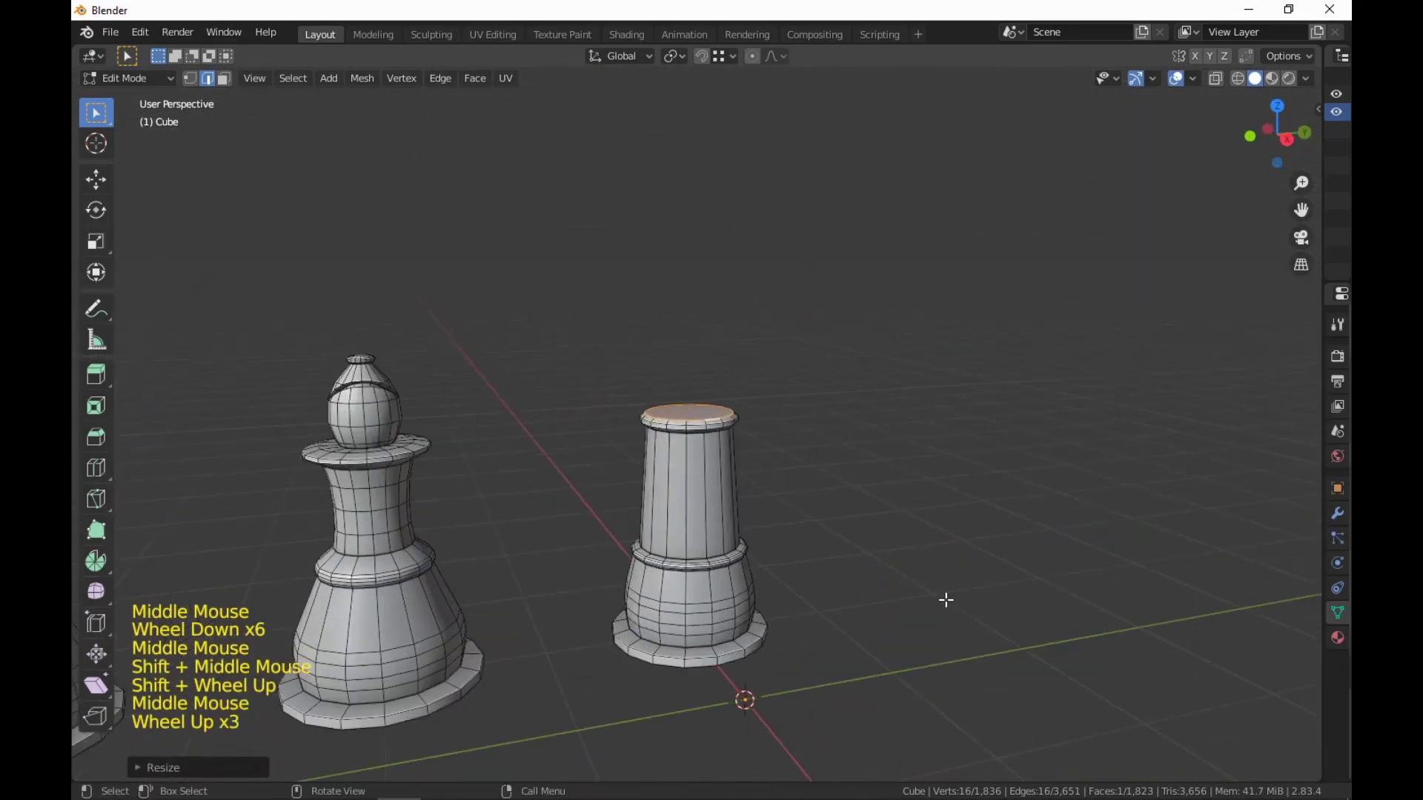
{"action": "key", "text": "e"}
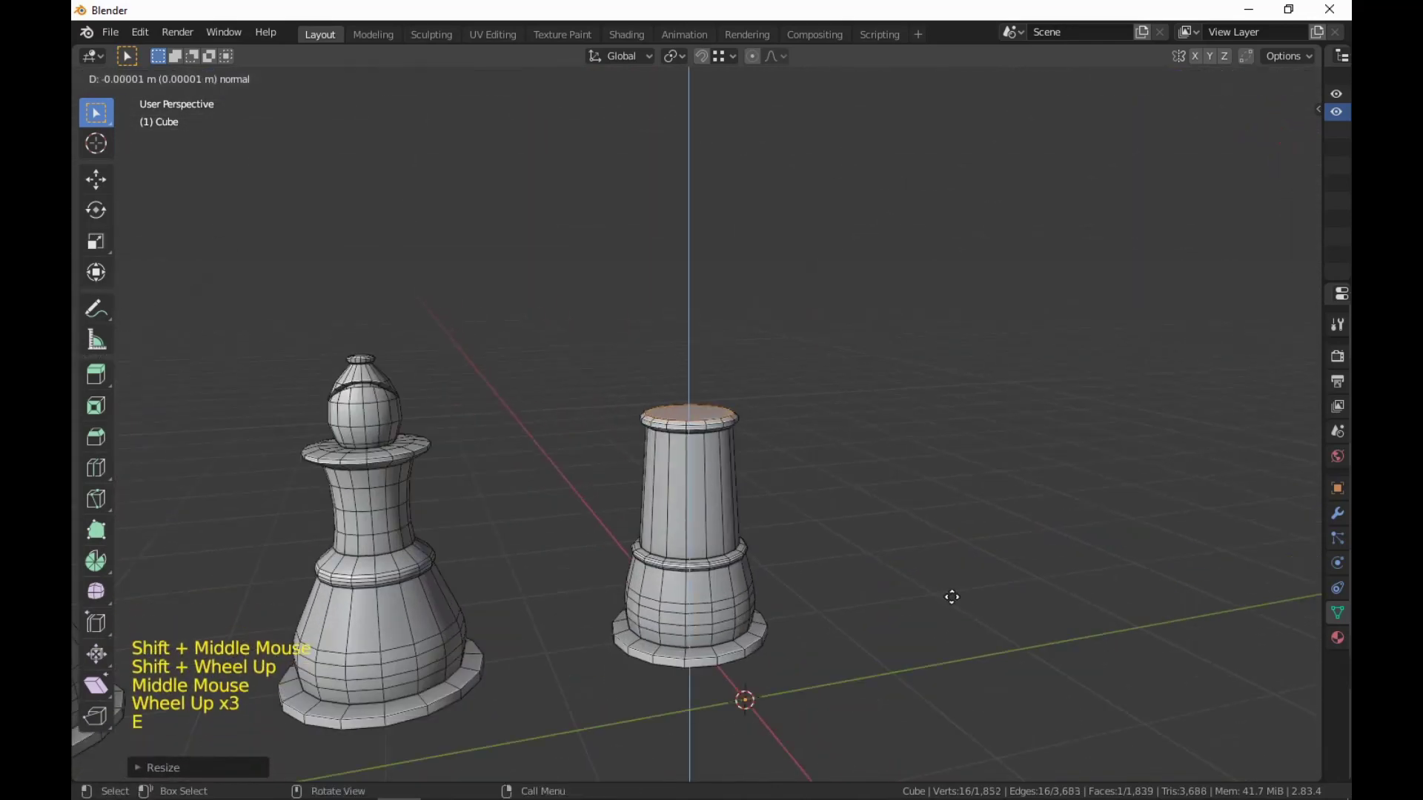
{"action": "left_click", "coordinate": [958, 578]}
Inset the head's top face by about 0.089 to leave a ring of faces around it.
{"action": "middle_click_drag", "start_coordinate": [958, 577], "coordinate": [974, 619]}
{"action": "scroll", "coordinate": [973, 619], "scroll_direction": "up", "scroll_amount": 4}
{"action": "key", "text": "i"}
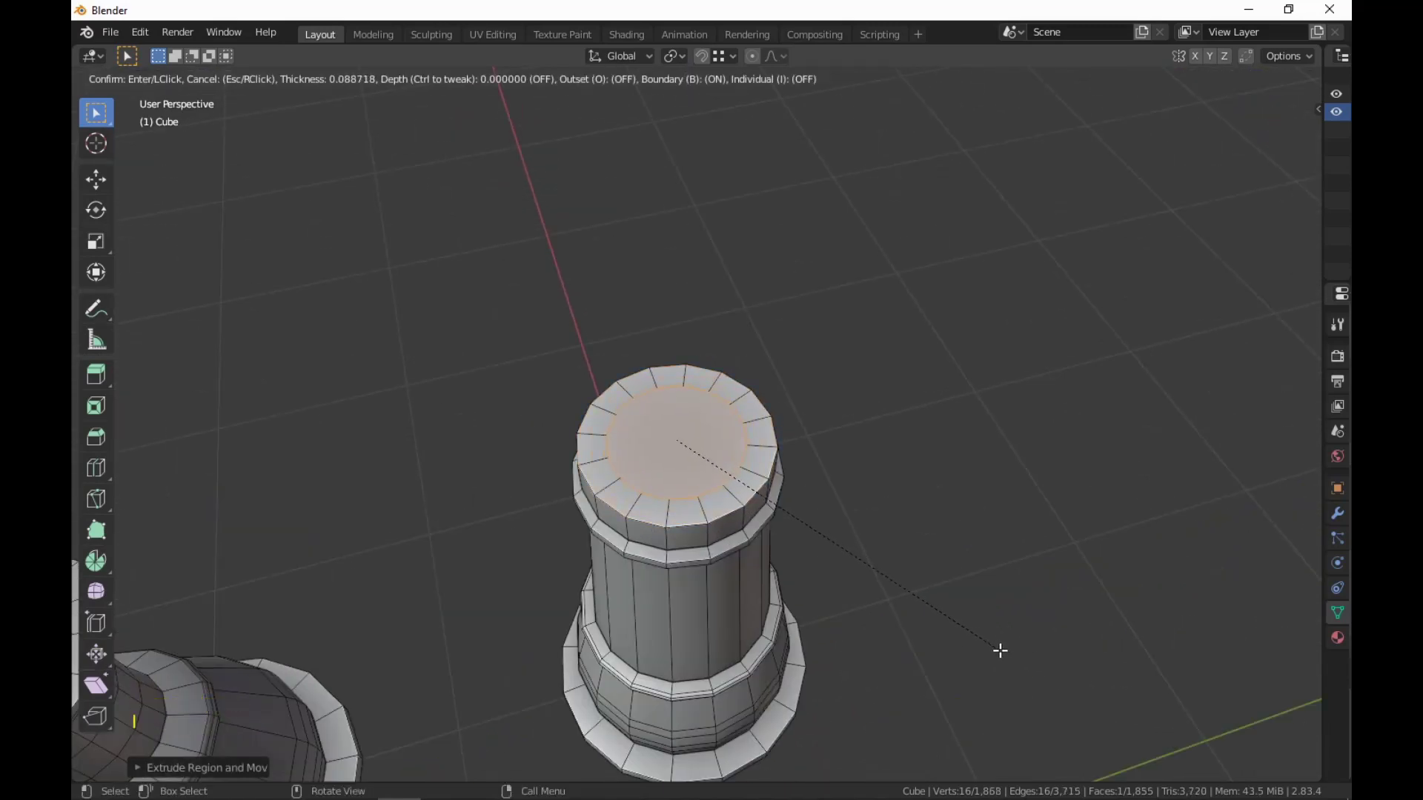
Inset the rook's flat top face by about 0.089 m to leave a narrow outer rim.
{"action": "left_click", "coordinate": [1000, 650]}
{"action": "middle_click_drag", "start_coordinate": [1000, 650], "coordinate": [995, 628]}
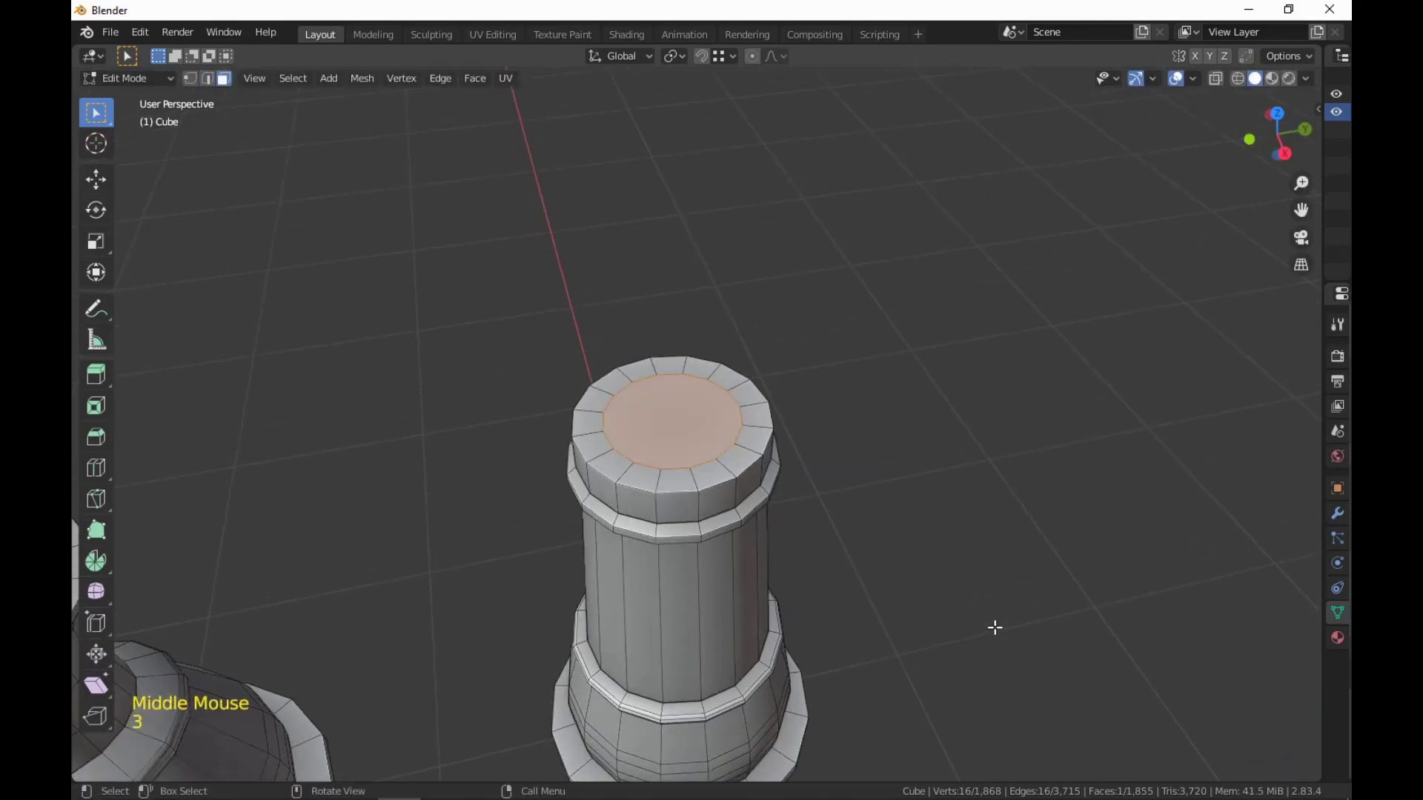
{"action": "key", "text": "alt"}
{"action": "middle_click_drag", "start_coordinate": [780, 509], "coordinate": [730, 546], "text": "shift"}
{"action": "scroll", "coordinate": [787, 502], "scroll_direction": "down", "scroll_amount": 1}
{"action": "scroll", "coordinate": [686, 527], "scroll_direction": "up", "scroll_amount": 2}
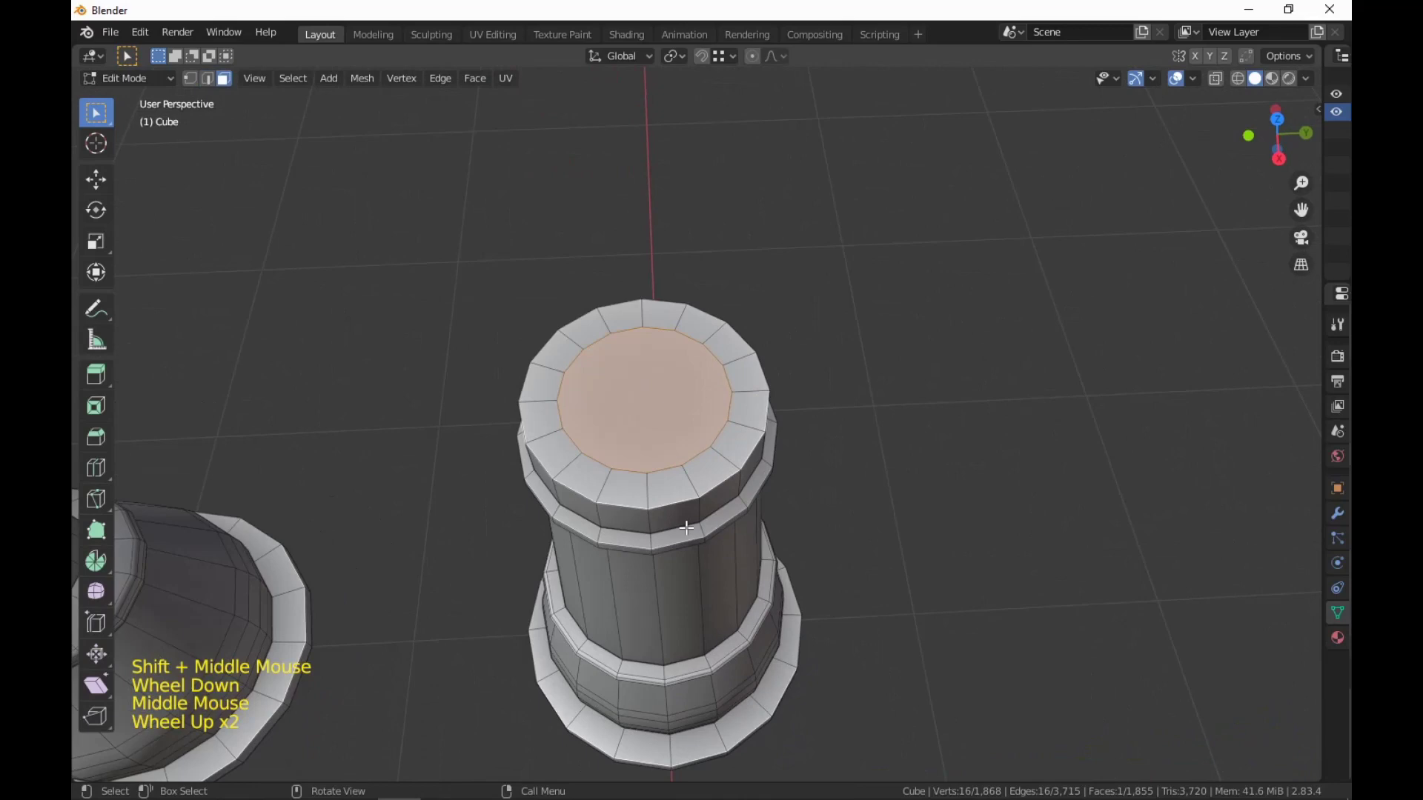
{"action": "left_click", "coordinate": [624, 490]}
{"action": "left_click", "coordinate": [671, 486], "text": "shift"}
{"action": "left_click", "coordinate": [739, 445], "text": "shift"}
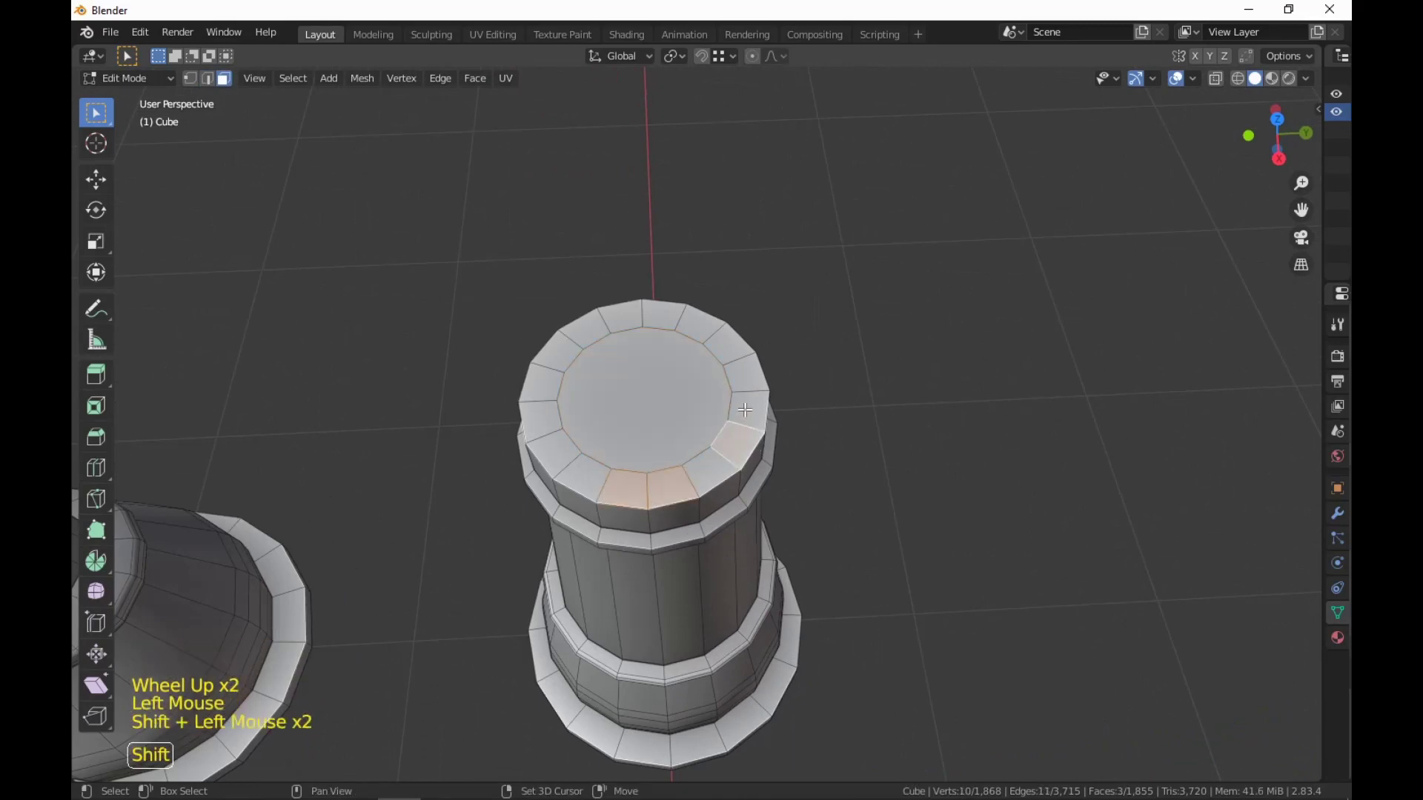
{"action": "left_click", "coordinate": [746, 410], "text": "shift"}
{"action": "left_click", "coordinate": [726, 340], "text": "shift"}
{"action": "left_click", "coordinate": [675, 317], "text": "shift"}
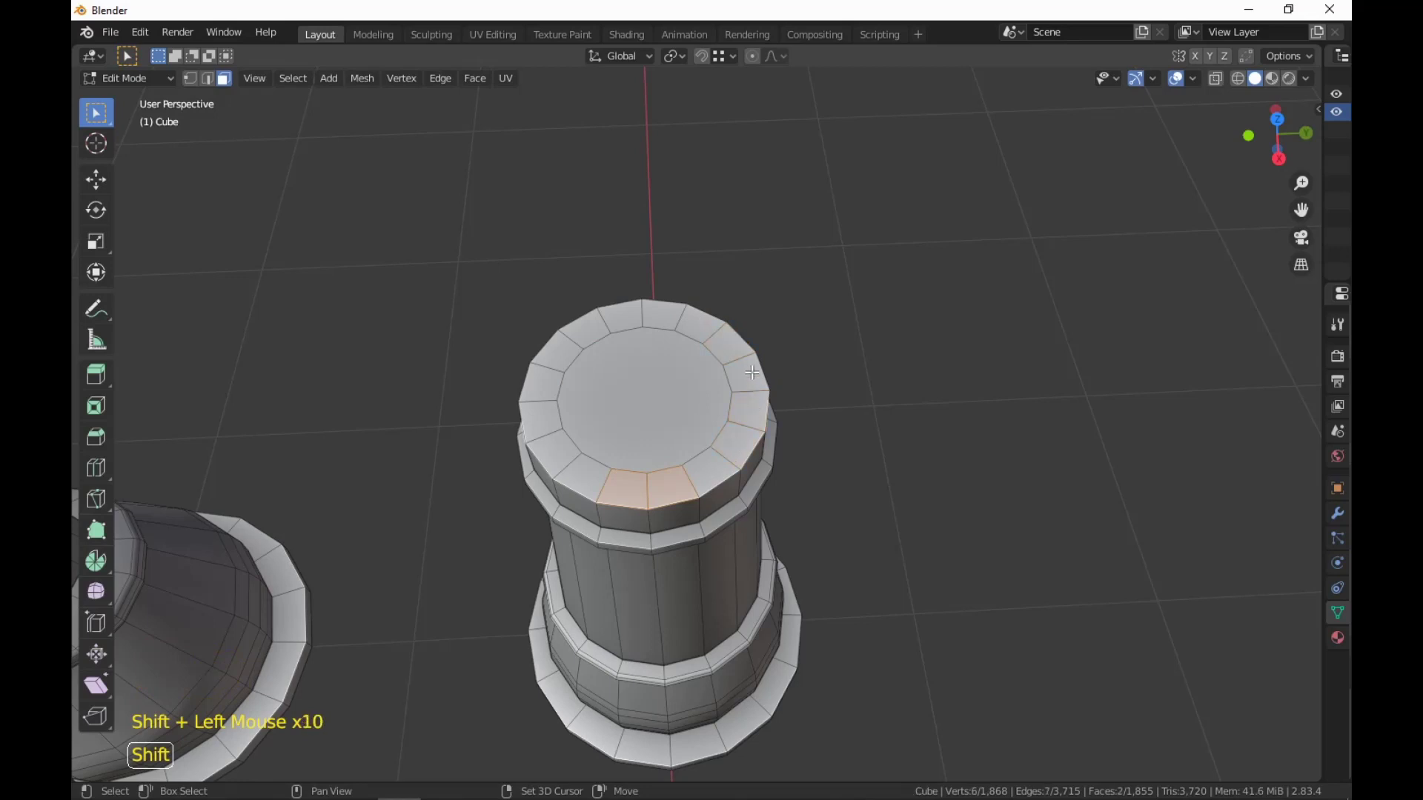
{"action": "middle_click_drag", "start_coordinate": [752, 372], "coordinate": [821, 505]}
{"action": "middle_click_drag", "start_coordinate": [821, 505], "coordinate": [770, 505], "text": "shift"}
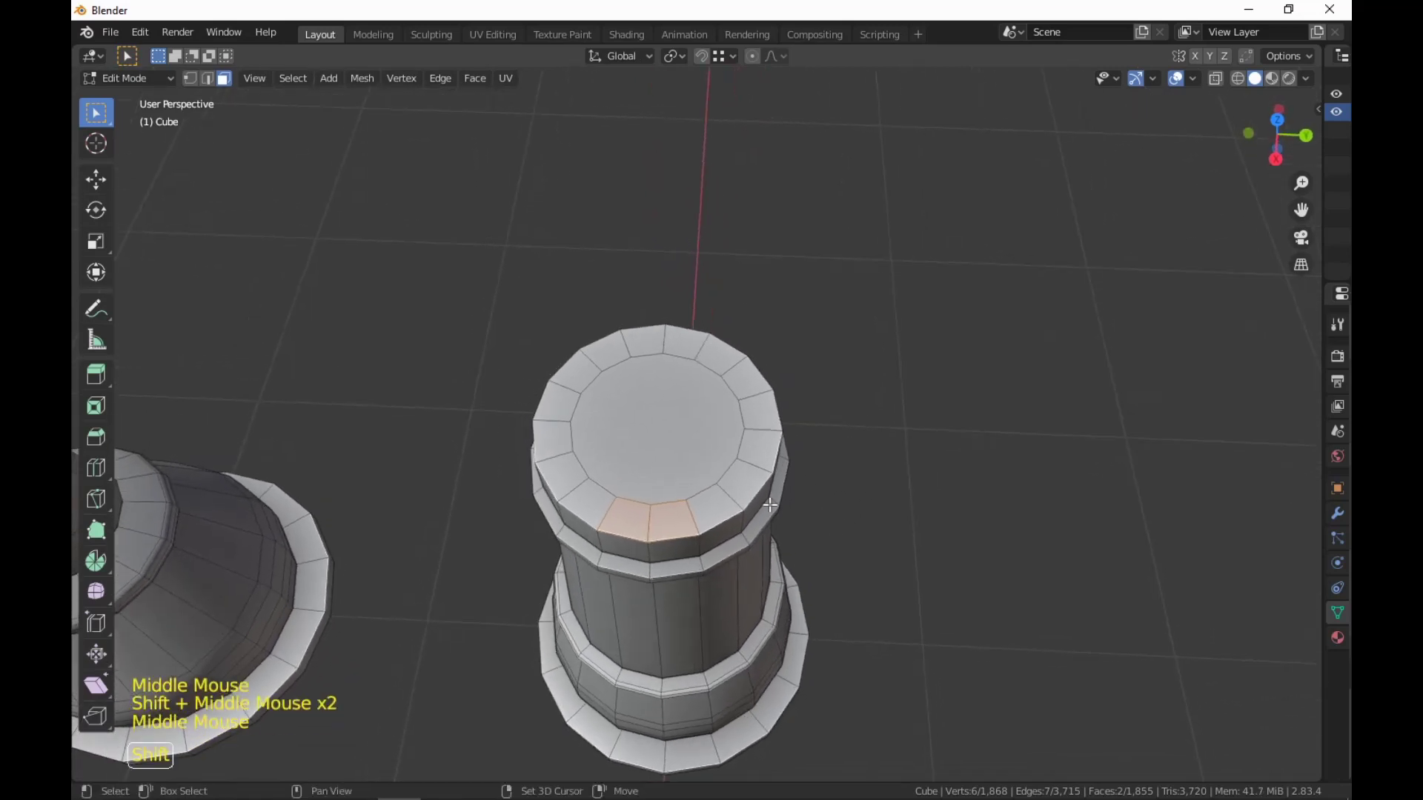
{"action": "left_click", "coordinate": [737, 487], "text": "shift"}
{"action": "left_click", "coordinate": [760, 452], "text": "shift"}
{"action": "left_click", "coordinate": [748, 381], "text": "shift"}
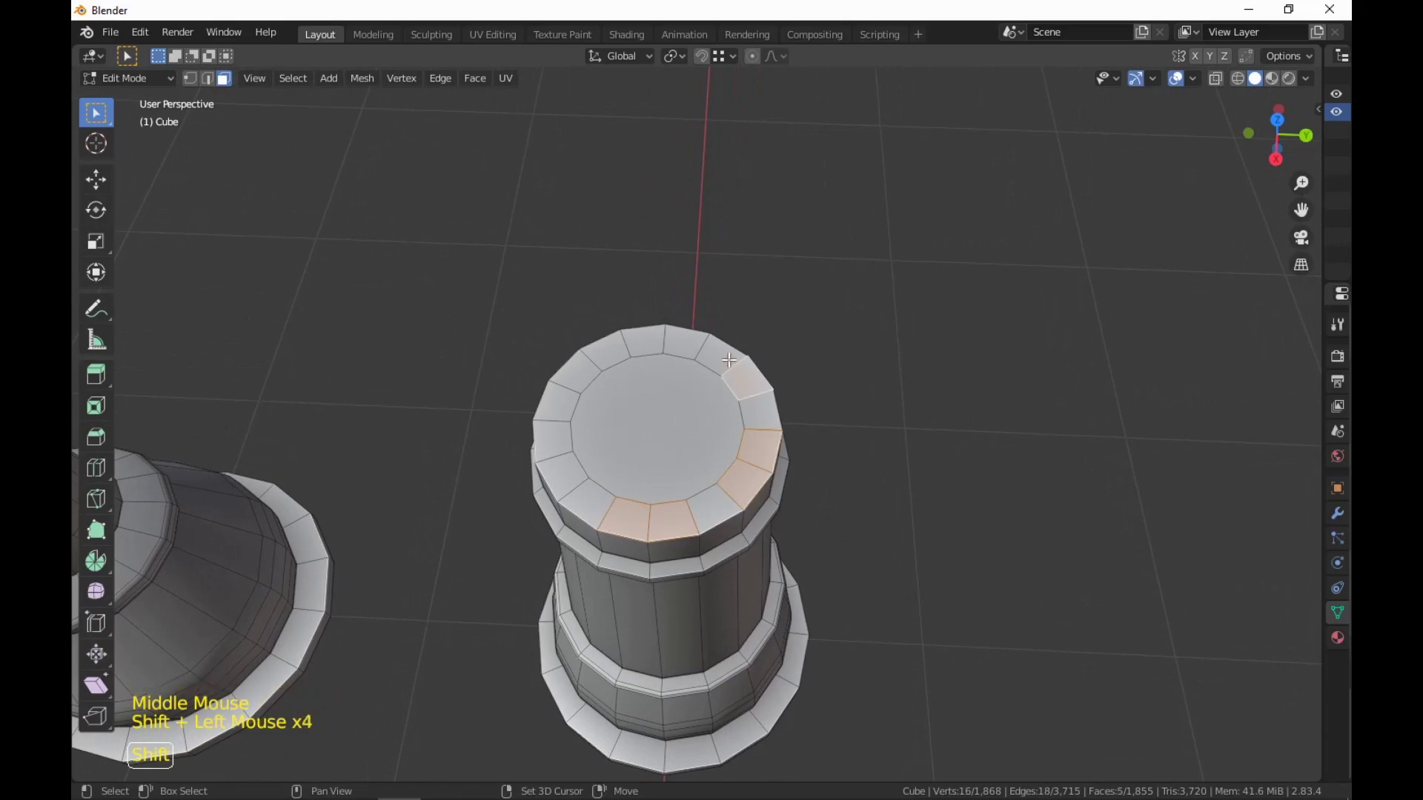
{"action": "left_click", "coordinate": [715, 354], "text": "shift"}
{"action": "left_click", "coordinate": [619, 342], "text": "shift"}
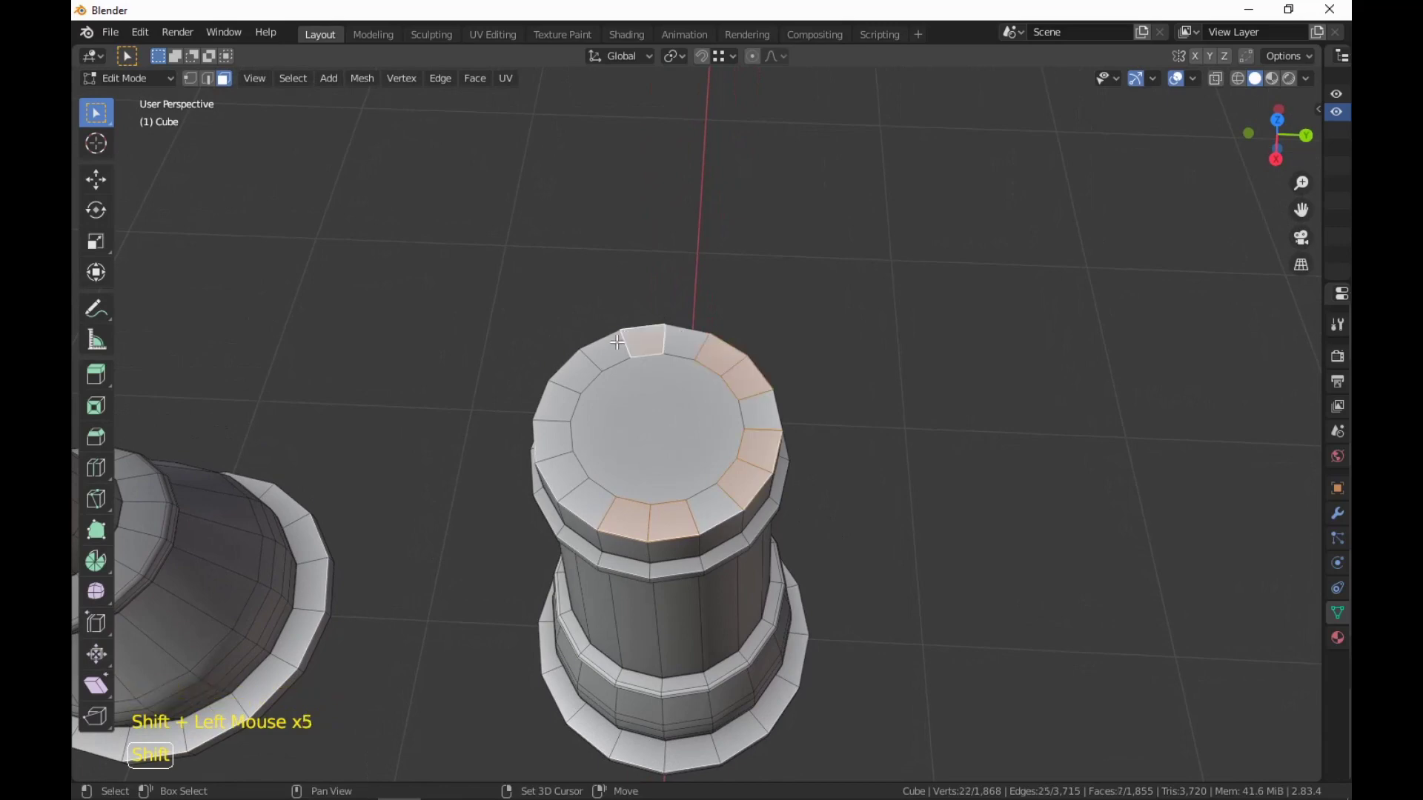
{"action": "left_click", "coordinate": [564, 403], "text": "shift"}
{"action": "left_click", "coordinate": [562, 442], "text": "shift"}
{"action": "key", "text": "ctrl+z"}
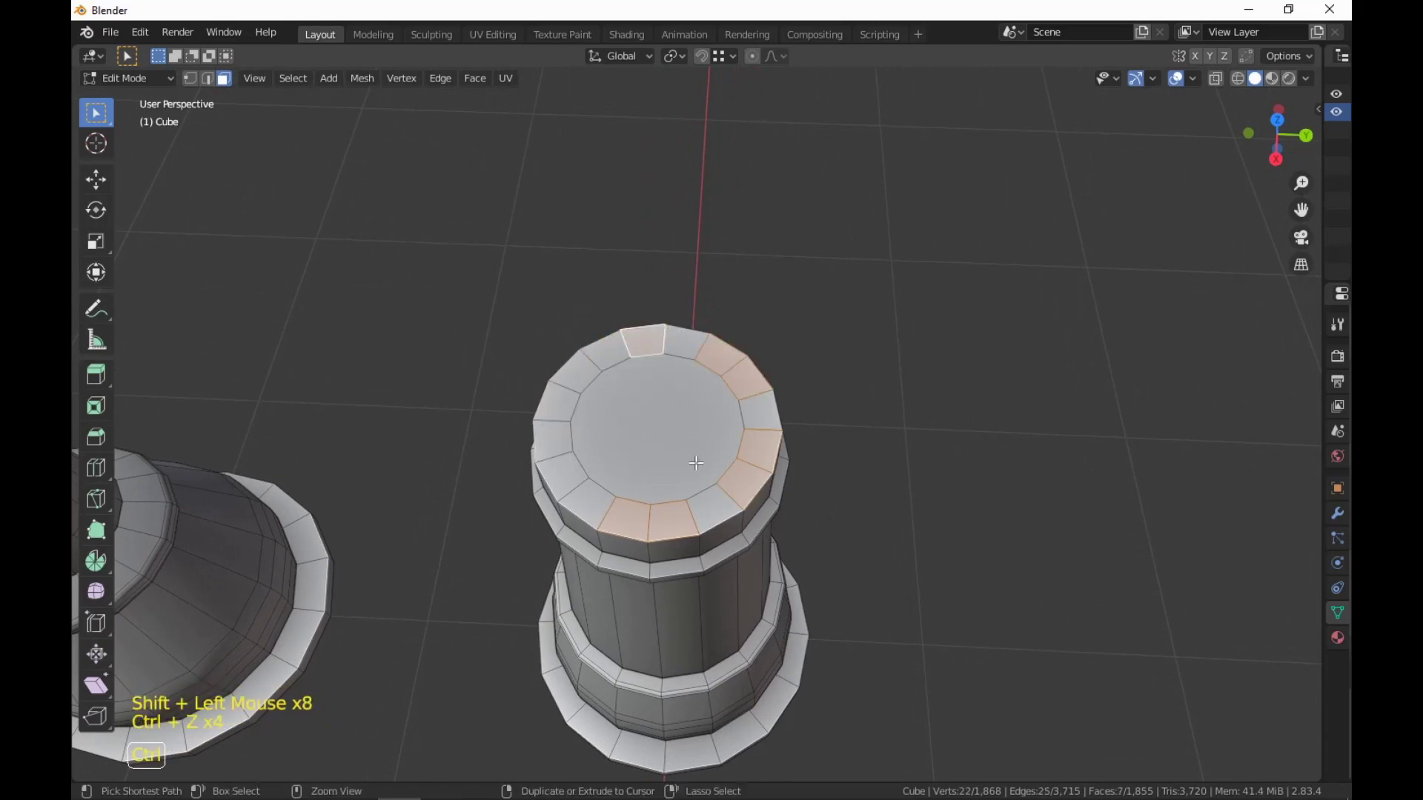
{"action": "key", "text": "ctrl+z"}
{"action": "key", "text": "ctrl+z"}
{"action": "key", "text": "ctrl+z"}
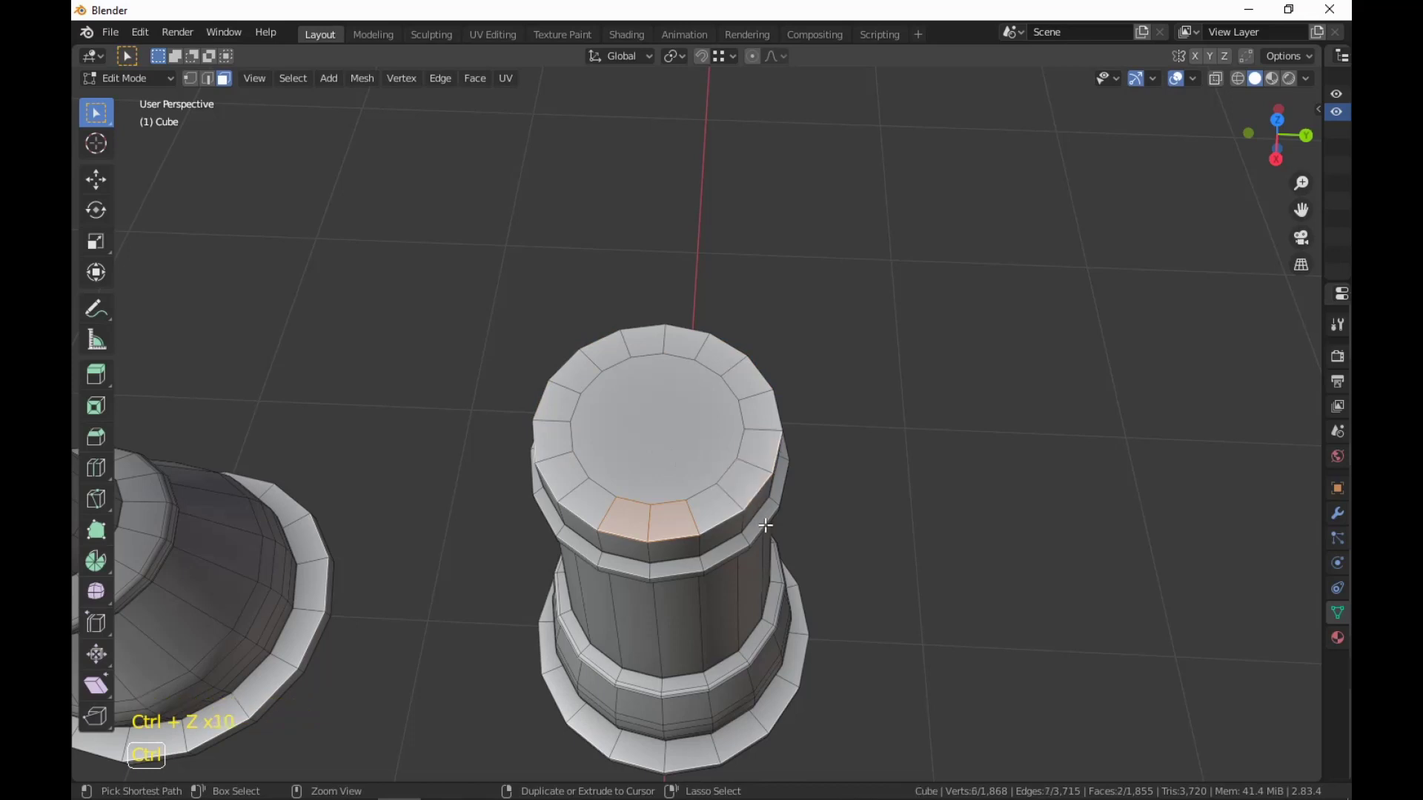
{"action": "key", "text": "super"}
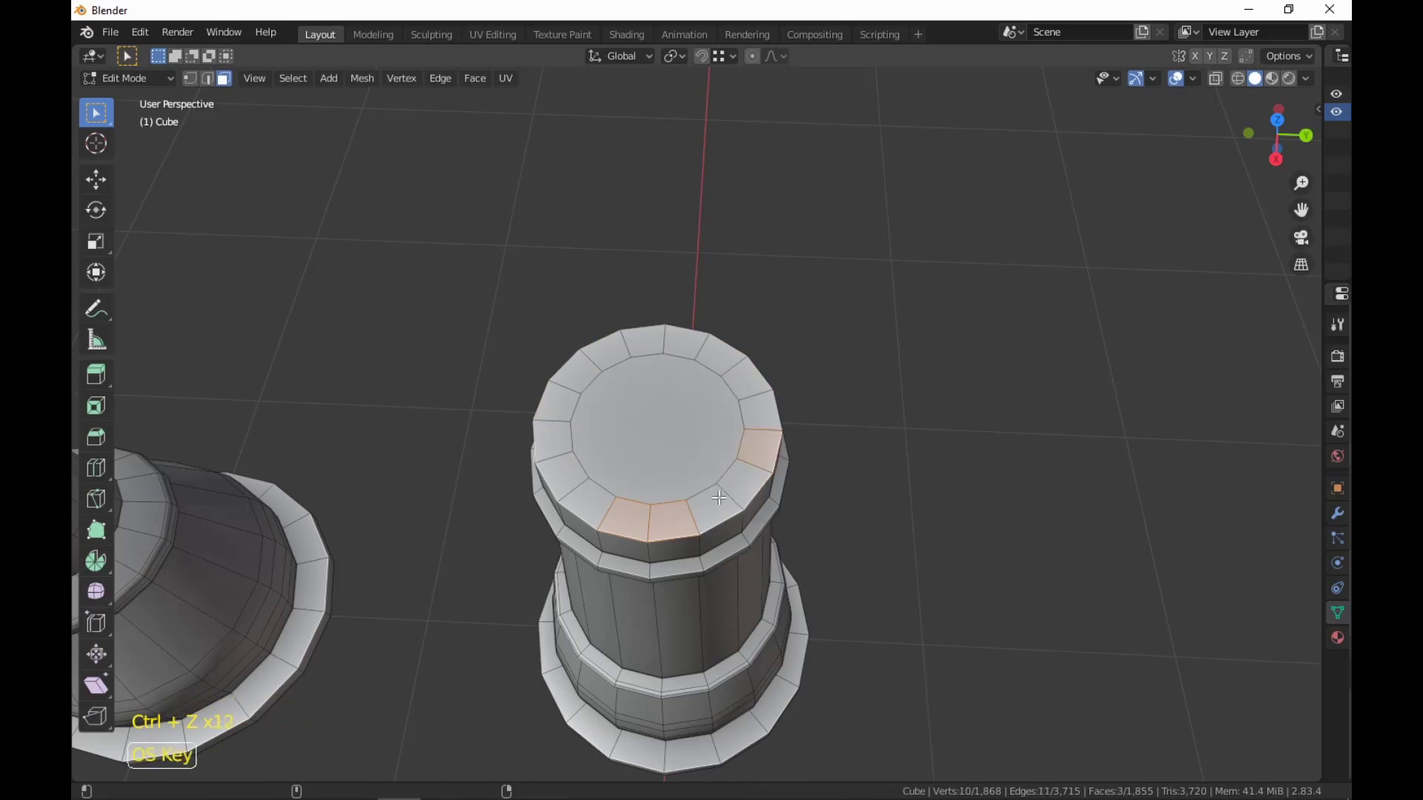
Select the full ring of rim faces on the rook's top and apply Checker Deselect to keep every other face.
{"action": "left_click", "coordinate": [736, 498]}
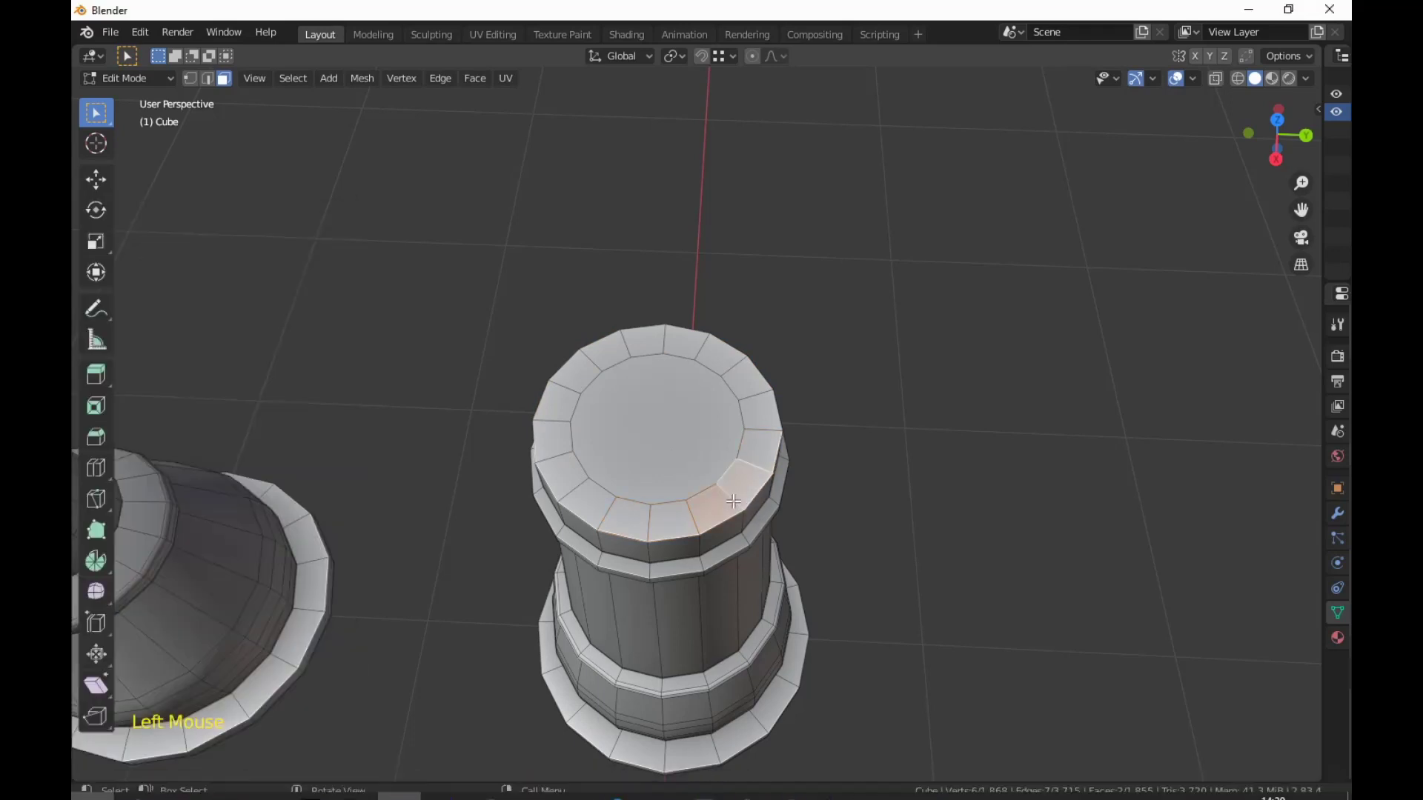
{"action": "left_click", "coordinate": [736, 498], "text": "alt"}
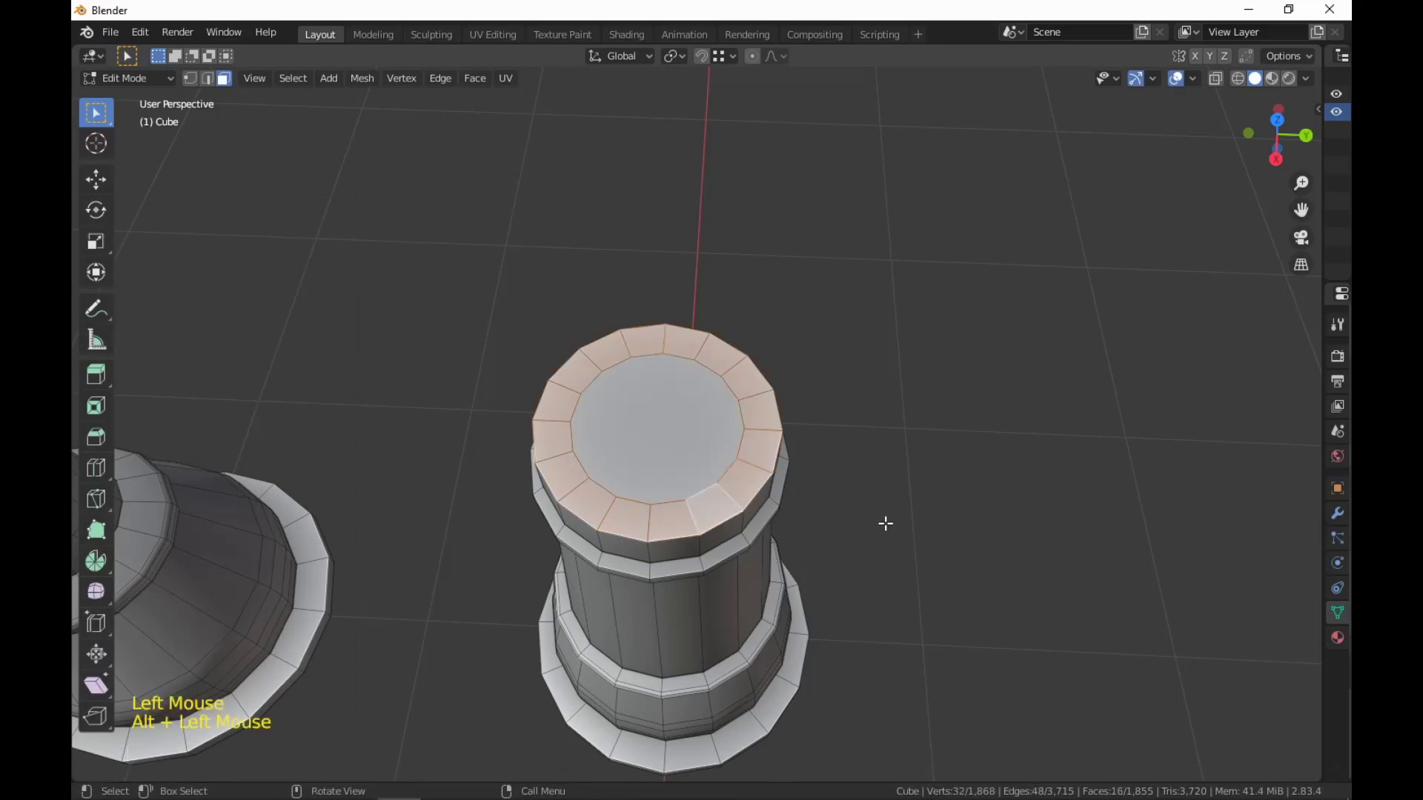
{"action": "key", "text": "space"}
{"action": "left_click", "coordinate": [1056, 554]}
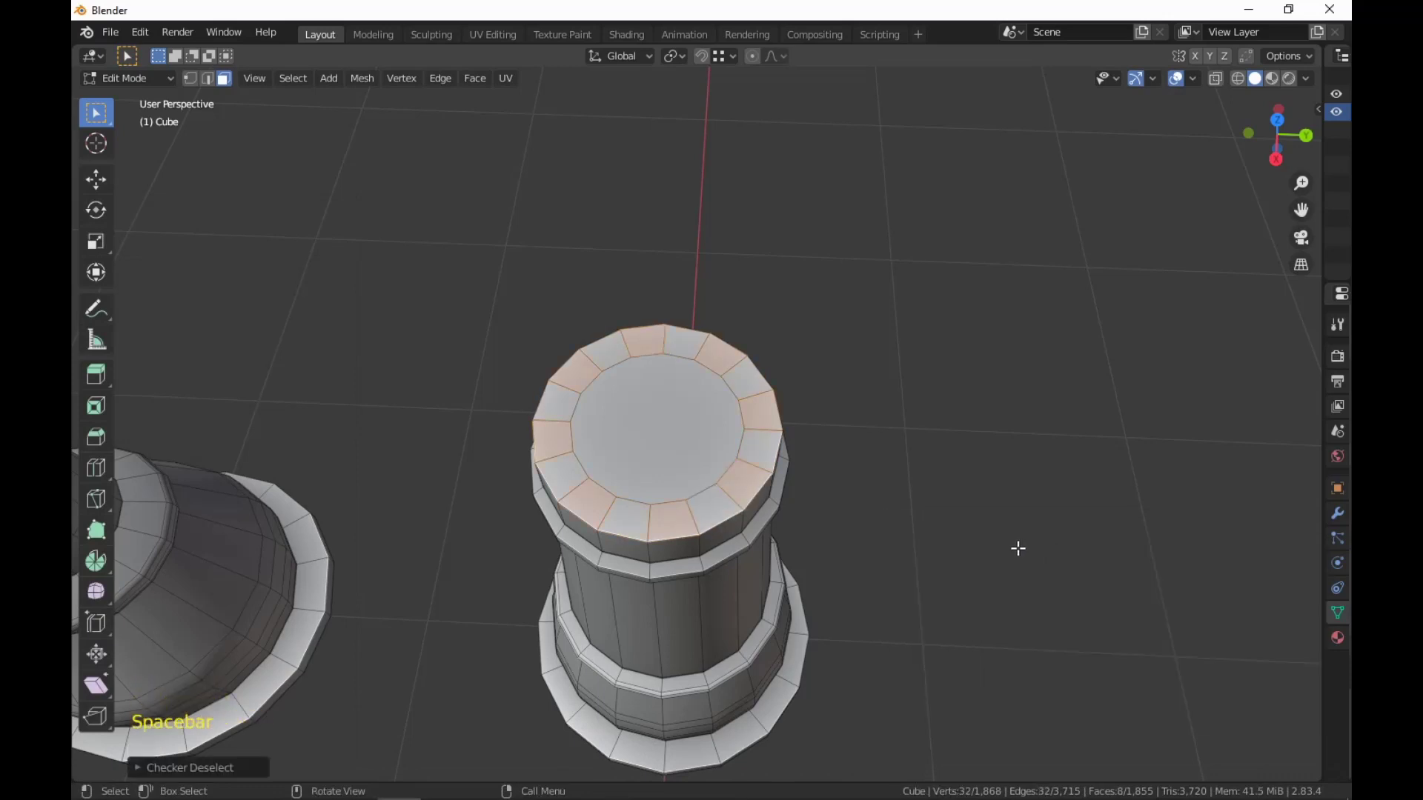
Extrude the alternating rim faces upward to form the rook's battlements, and clear the selection.
{"action": "middle_click_drag", "start_coordinate": [1018, 548], "coordinate": [1029, 466]}
{"action": "mouse_move", "coordinate": [1030, 510]}
{"action": "middle_mouse_down"}
{"action": "mouse_move", "coordinate": [1029, 556]}
{"action": "mouse_move", "coordinate": [997, 549]}
{"action": "mouse_move", "coordinate": [1016, 486]}
{"action": "middle_mouse_up"}
{"action": "scroll", "coordinate": [1029, 556], "scroll_direction": "down", "scroll_amount": 1}
{"action": "scroll", "coordinate": [1019, 486], "scroll_direction": "up", "scroll_amount": 1}
{"action": "key", "text": "e"}
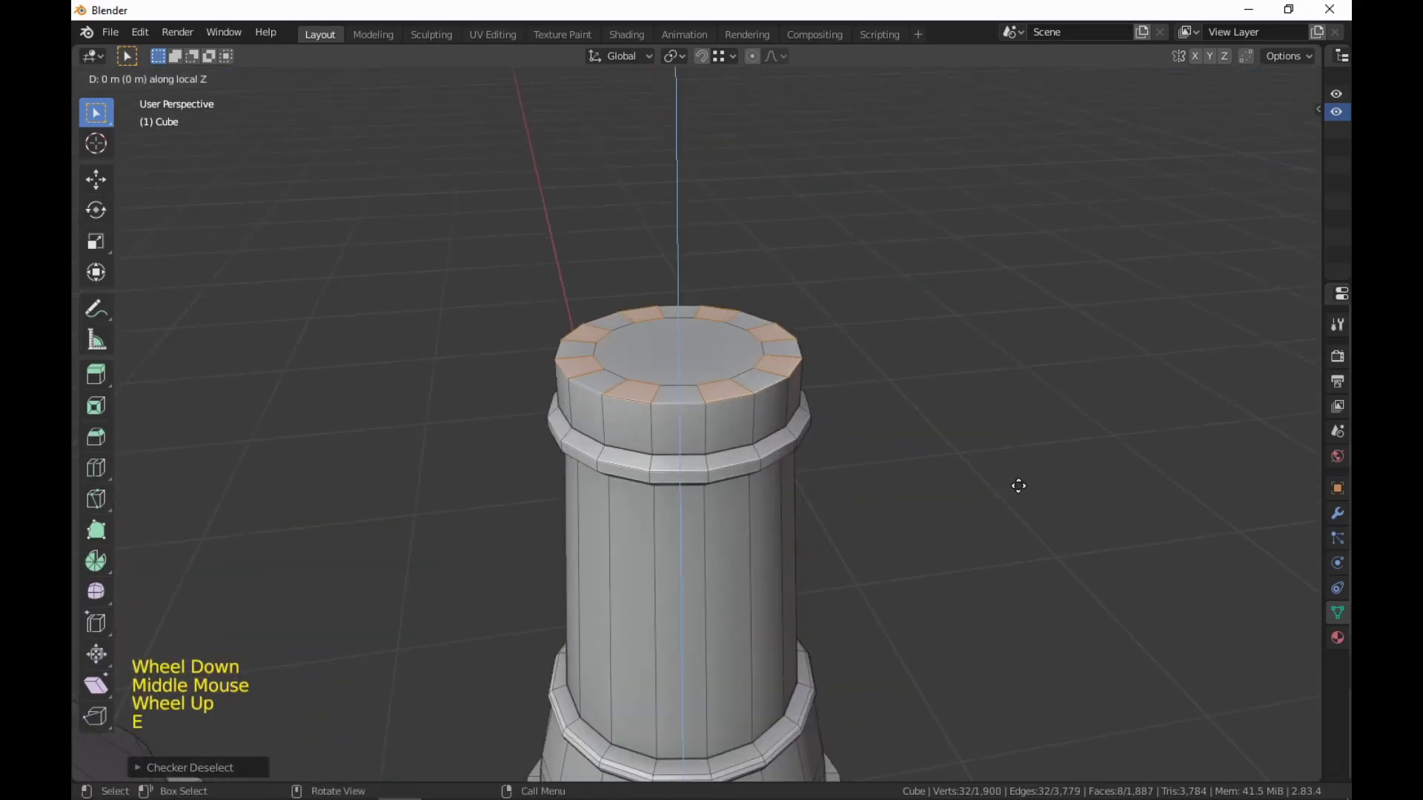
{"action": "left_click", "coordinate": [1027, 442]}
{"action": "scroll", "coordinate": [1044, 450], "scroll_direction": "down", "scroll_amount": 1}
{"action": "middle_click_drag", "start_coordinate": [1045, 451], "coordinate": [1000, 489]}
{"action": "scroll", "coordinate": [1000, 489], "scroll_direction": "down", "scroll_amount": 1}
{"action": "middle_click_drag", "start_coordinate": [1000, 489], "coordinate": [968, 562]}
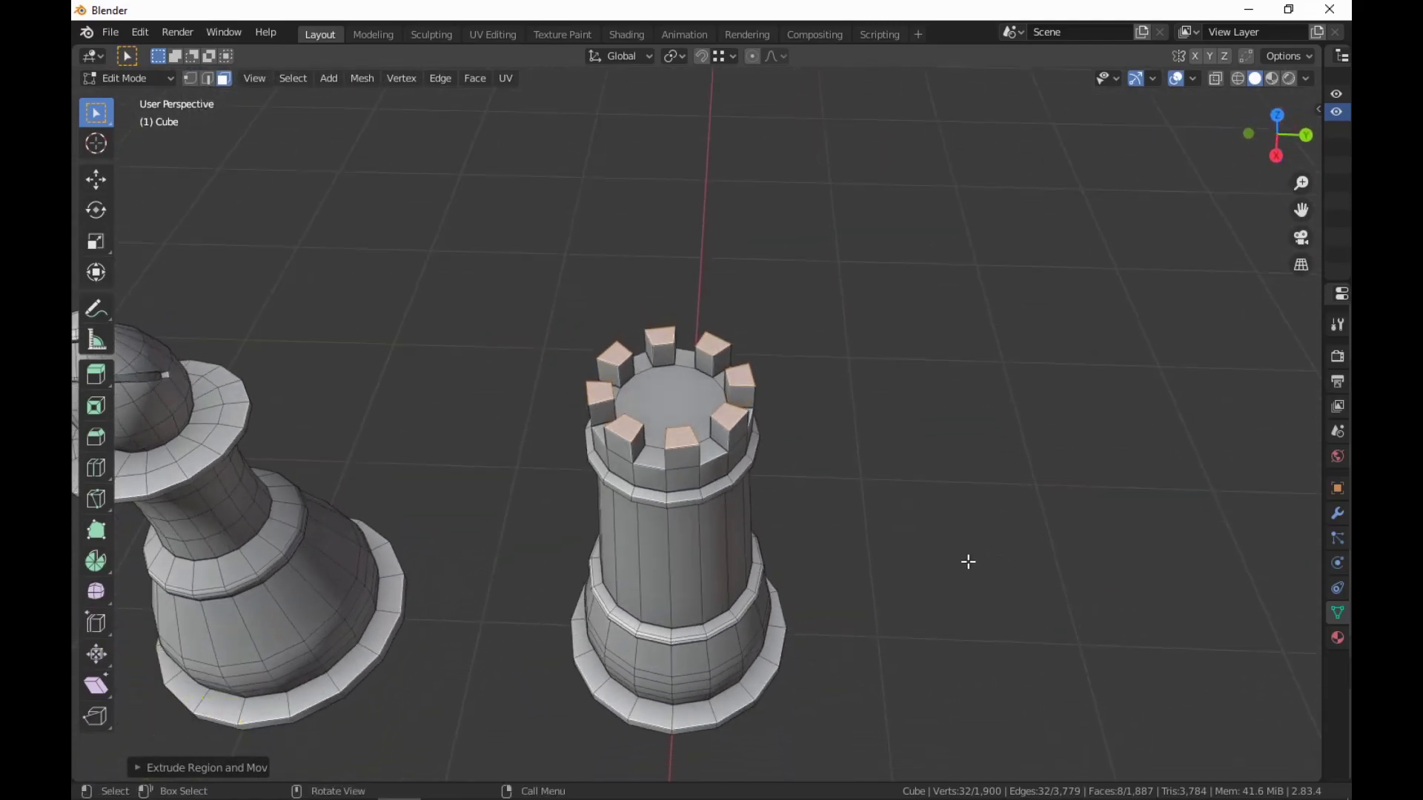
{"action": "scroll", "coordinate": [967, 561], "scroll_direction": "down", "scroll_amount": 4}
{"action": "scroll", "coordinate": [966, 562], "scroll_direction": "up", "scroll_amount": 3}
{"action": "left_click", "coordinate": [899, 657]}
Select the whole linked rook mesh, rotate it 11° about the Z axis, and deselect it.
{"action": "middle_click_drag", "start_coordinate": [899, 657], "coordinate": [1118, 496], "text": "shift"}
{"action": "scroll", "coordinate": [1156, 534], "scroll_direction": "down", "scroll_amount": 1, "text": "shift"}
{"action": "scroll", "coordinate": [1171, 541], "scroll_direction": "down", "scroll_amount": 2}
{"action": "scroll", "coordinate": [1026, 492], "scroll_direction": "up", "scroll_amount": 3}
{"action": "middle_click_drag", "start_coordinate": [1026, 492], "coordinate": [990, 577]}
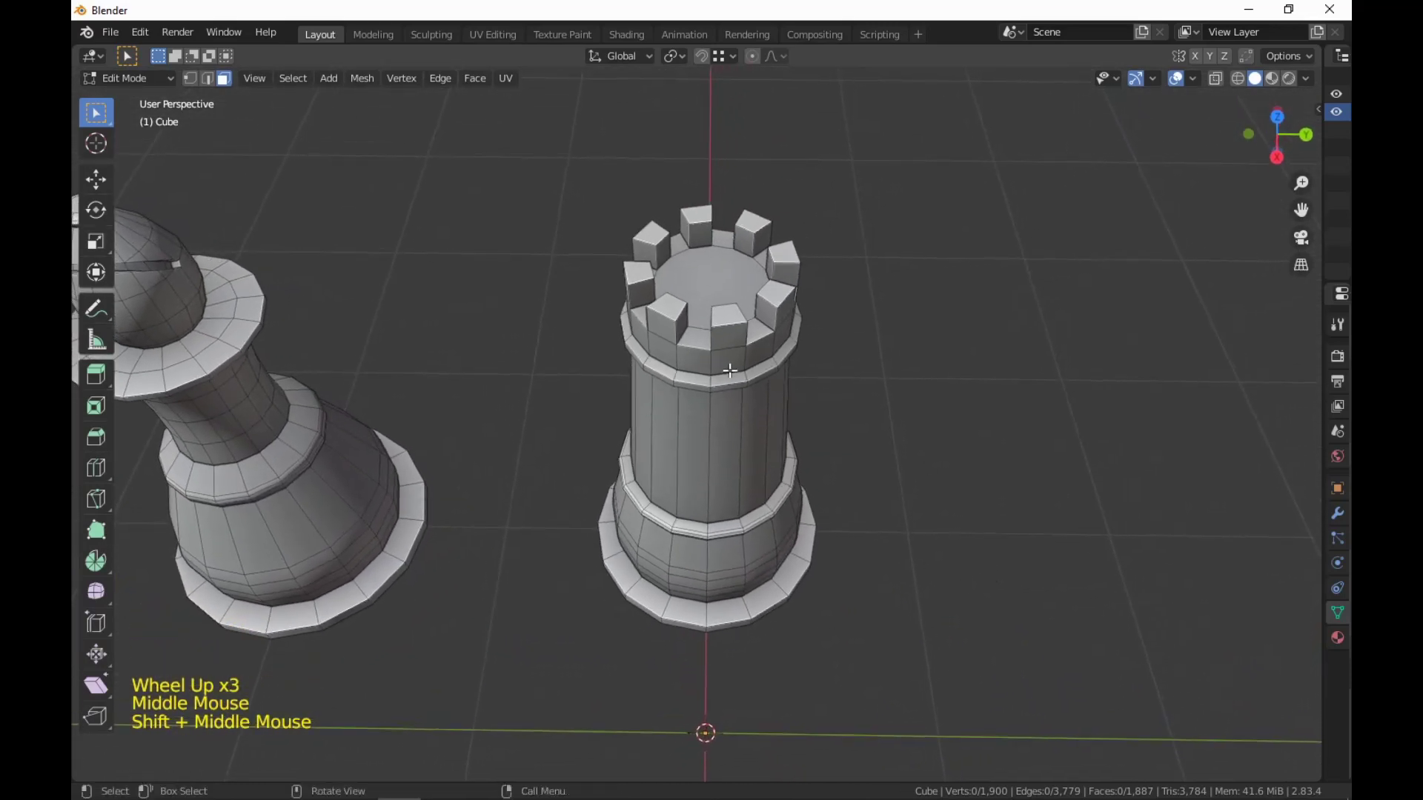
{"action": "key", "text": "l"}
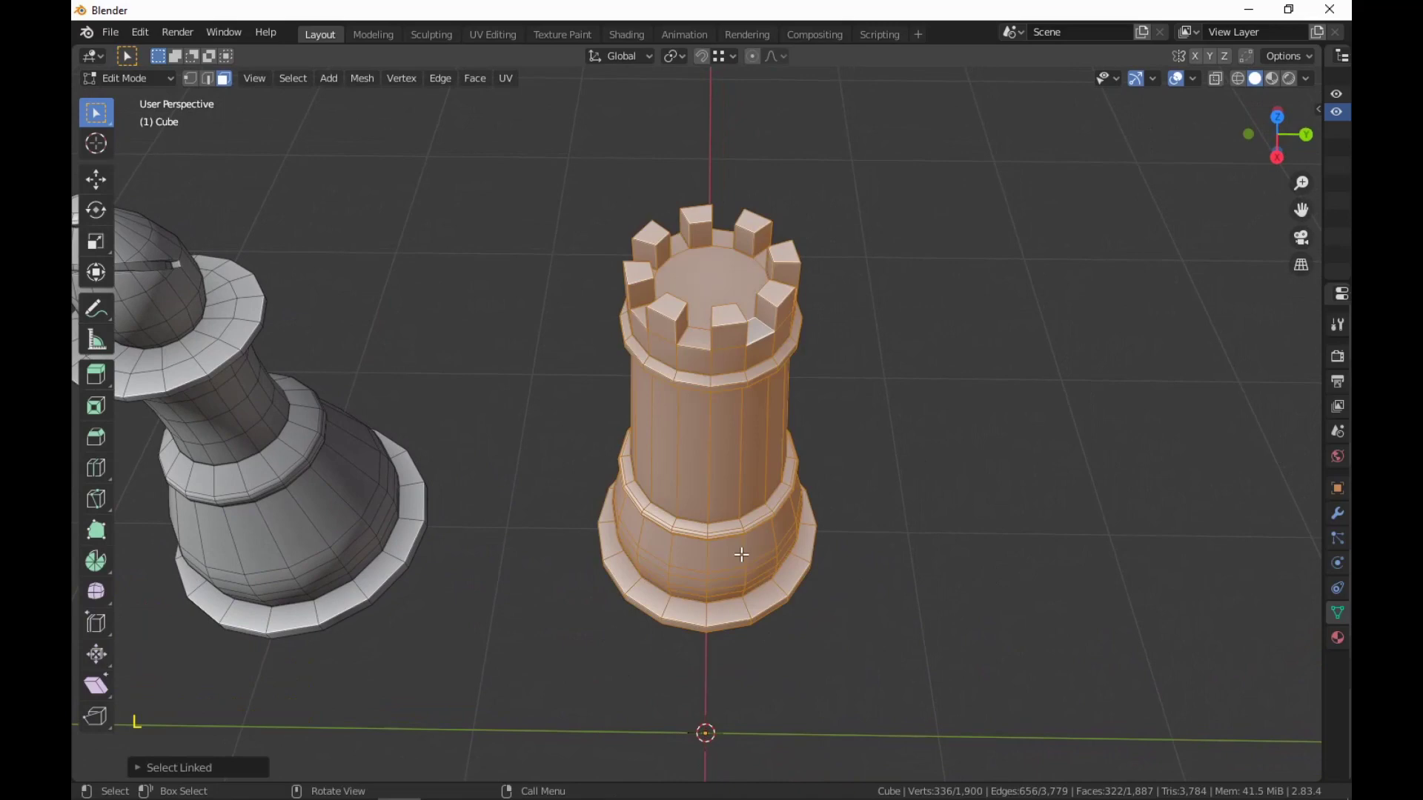
{"action": "type", "text": "rz11"}
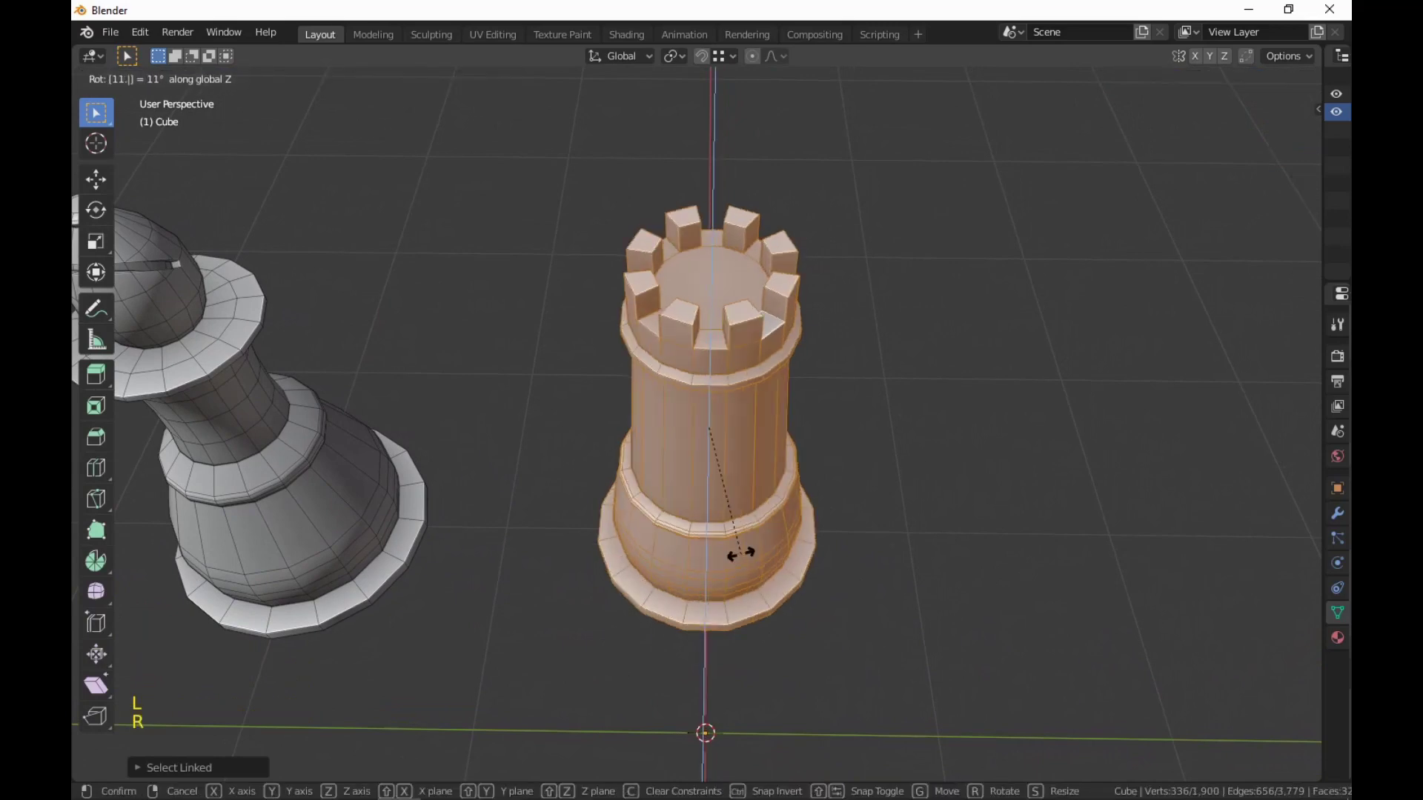
{"action": "key", "text": "Return"}
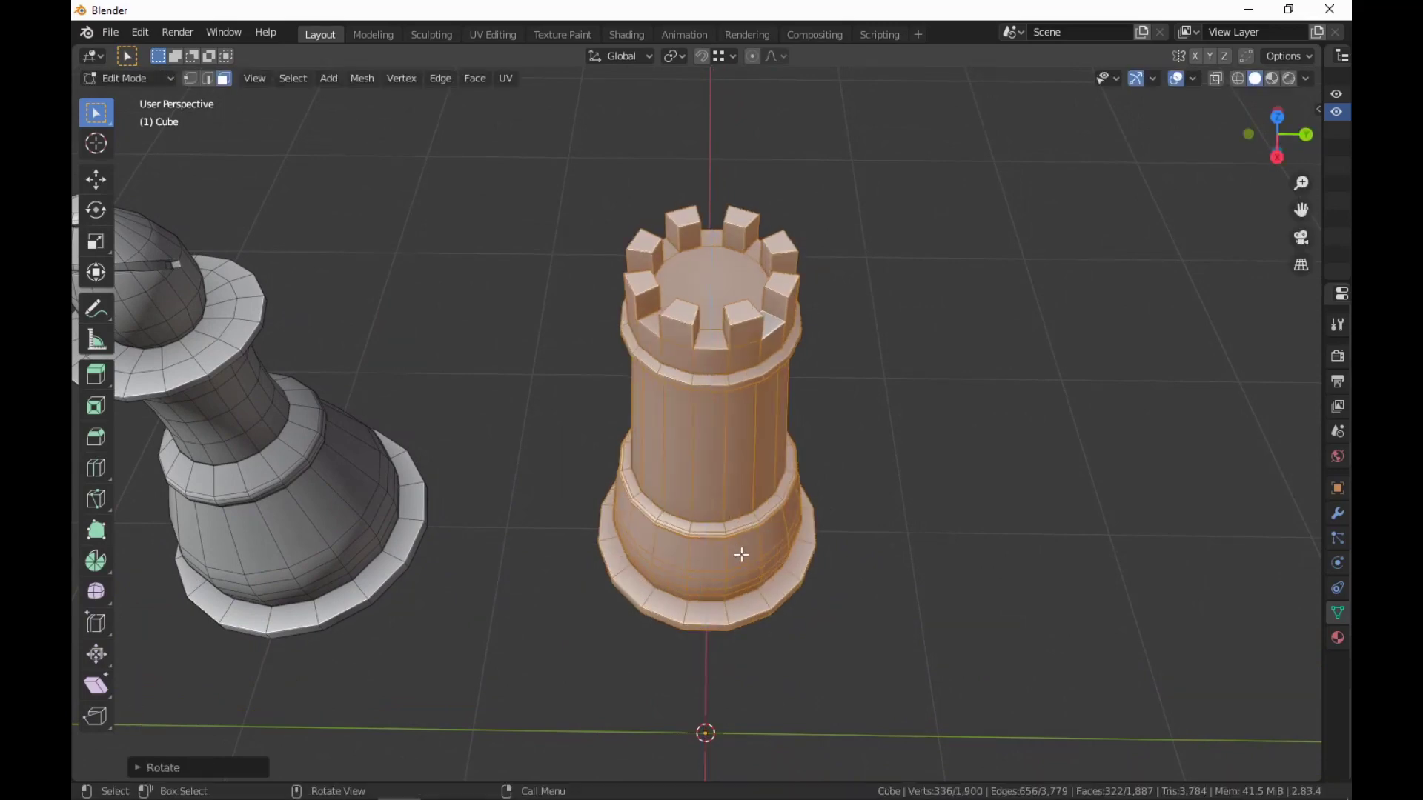
{"action": "scroll", "coordinate": [696, 639], "scroll_direction": "down", "scroll_amount": 4}
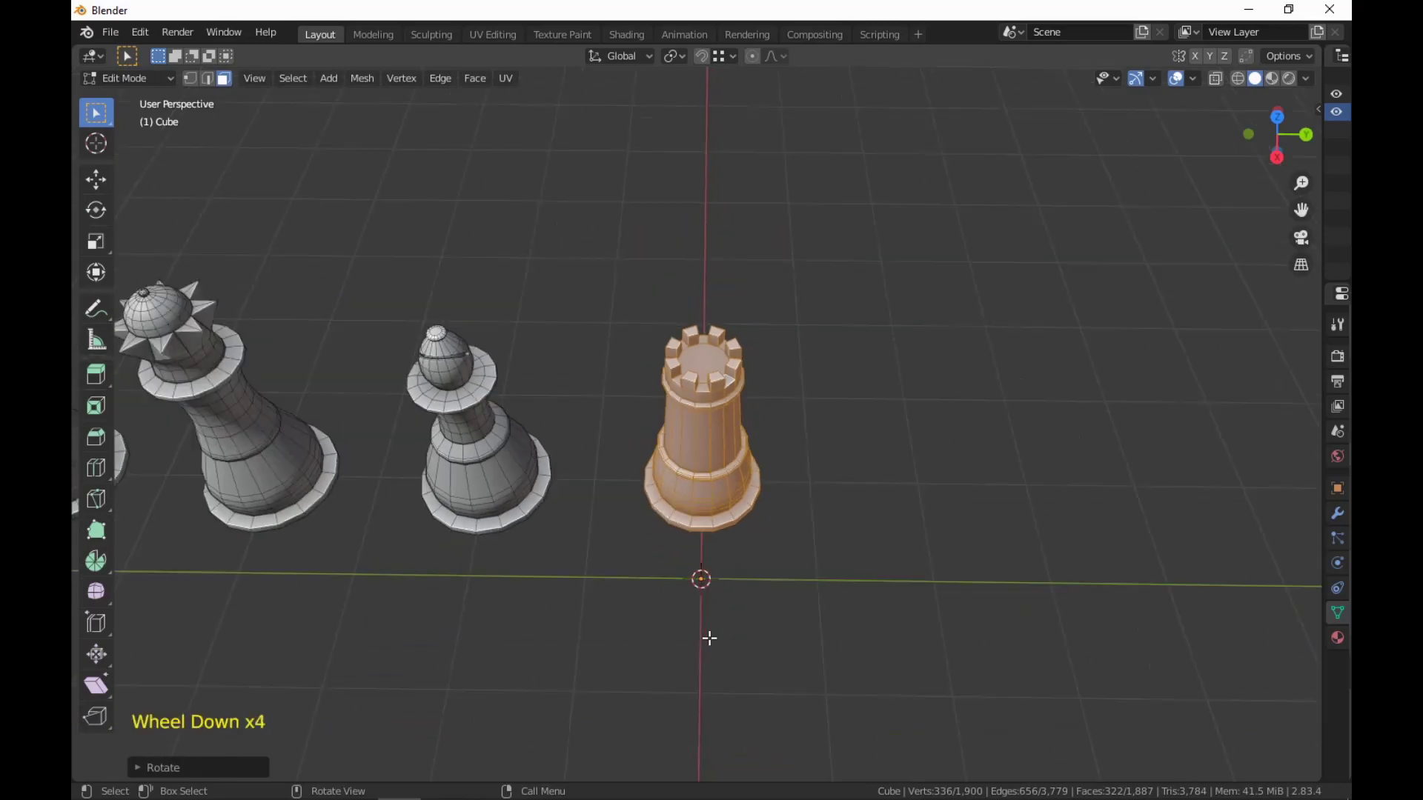
{"action": "middle_click_drag", "start_coordinate": [704, 635], "coordinate": [724, 607]}
{"action": "scroll", "coordinate": [727, 522], "scroll_direction": "up", "scroll_amount": 3}
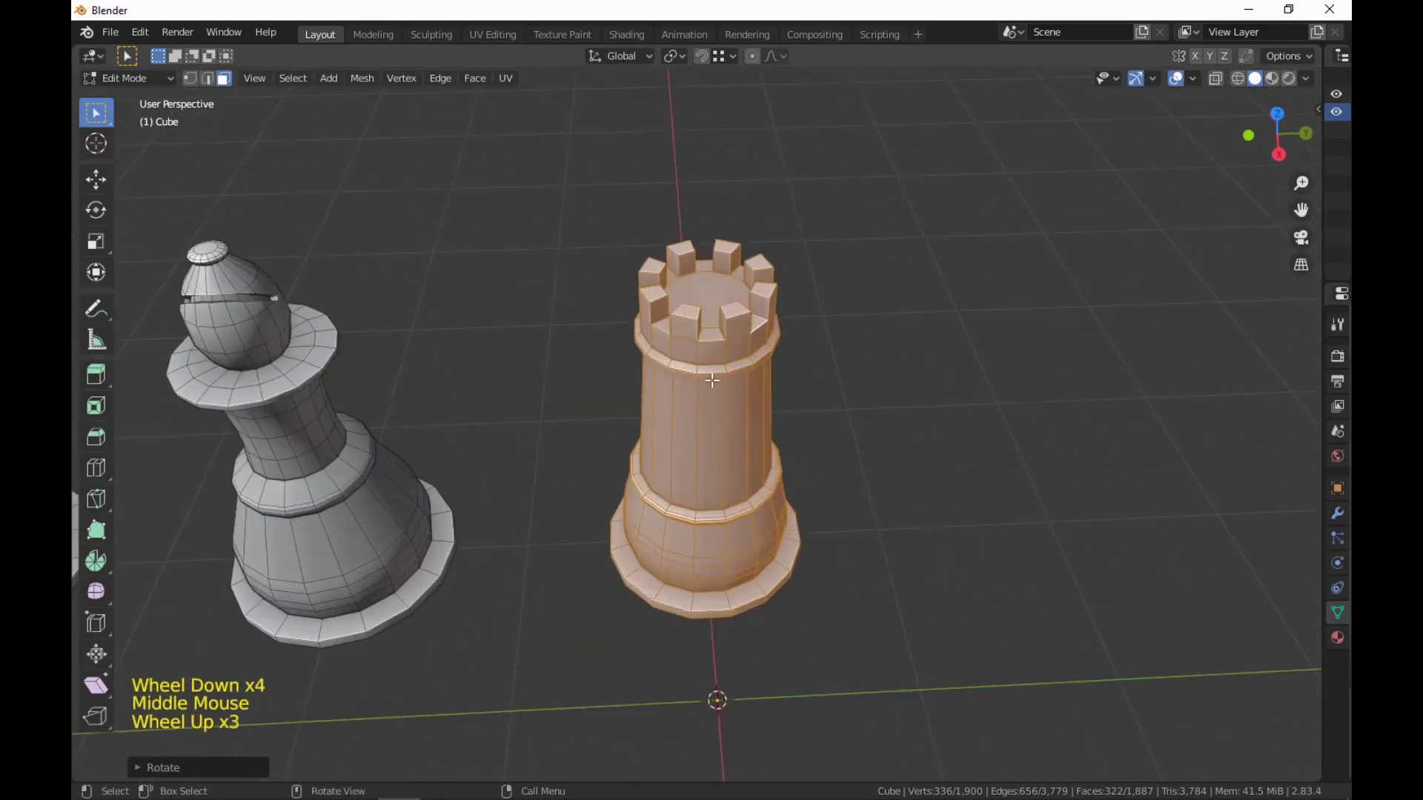
{"action": "scroll", "coordinate": [931, 698], "scroll_direction": "down", "scroll_amount": 1}
{"action": "left_click", "coordinate": [918, 677]}
Move all four chess pieces along negative Y by one piece spacing to free the origin, and deselect them.
{"action": "middle_click_drag", "start_coordinate": [918, 676], "coordinate": [880, 640]}
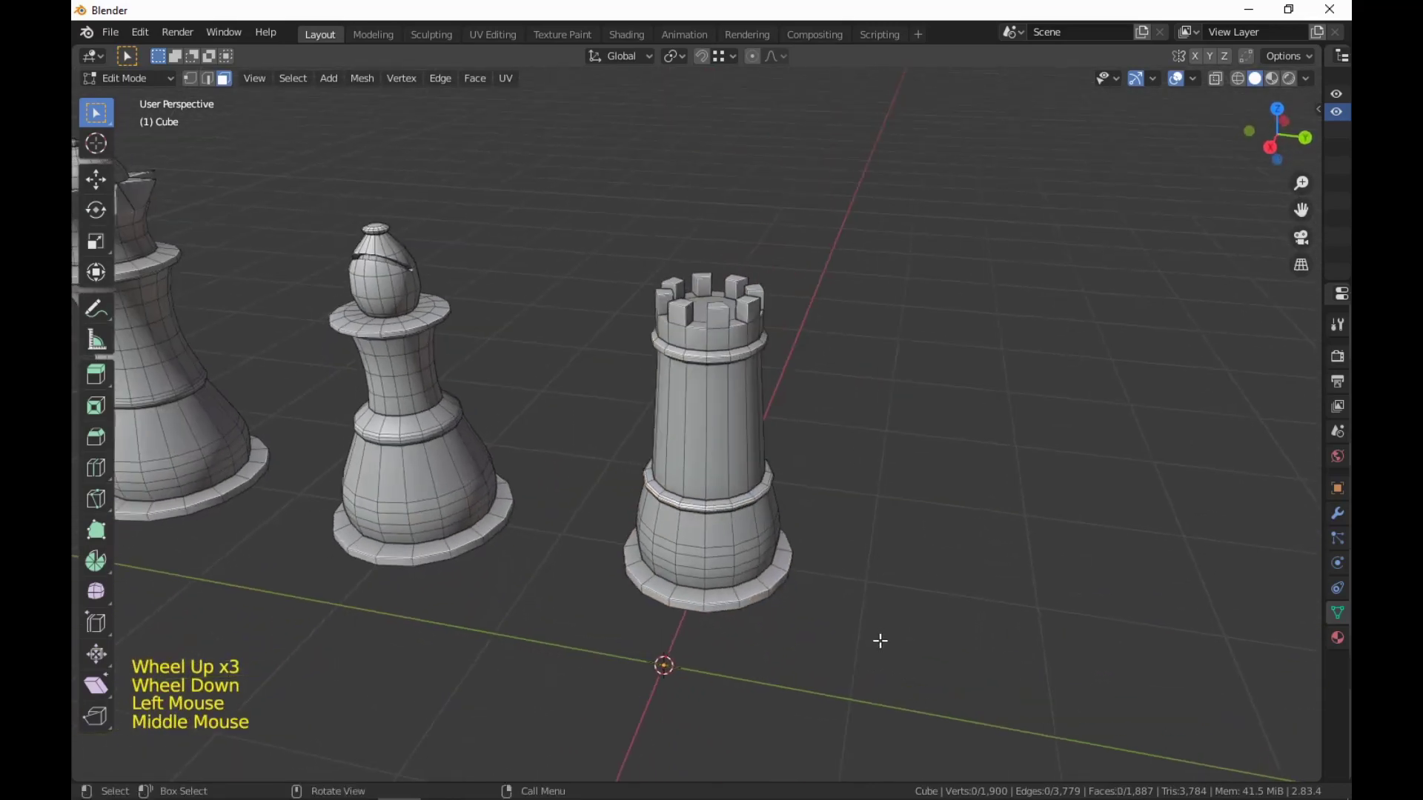
{"action": "scroll", "coordinate": [632, 375], "scroll_direction": "down", "scroll_amount": 3, "text": "shift"}
{"action": "middle_click_drag", "start_coordinate": [632, 376], "coordinate": [727, 610], "text": "shift"}
{"action": "scroll", "coordinate": [845, 677], "scroll_direction": "down", "scroll_amount": 1}
{"action": "scroll", "coordinate": [845, 677], "scroll_direction": "down", "scroll_amount": 1}
{"action": "middle_click_drag", "start_coordinate": [844, 676], "coordinate": [1042, 684]}
{"action": "scroll", "coordinate": [886, 676], "scroll_direction": "down", "scroll_amount": 1}
{"action": "key", "text": "a"}
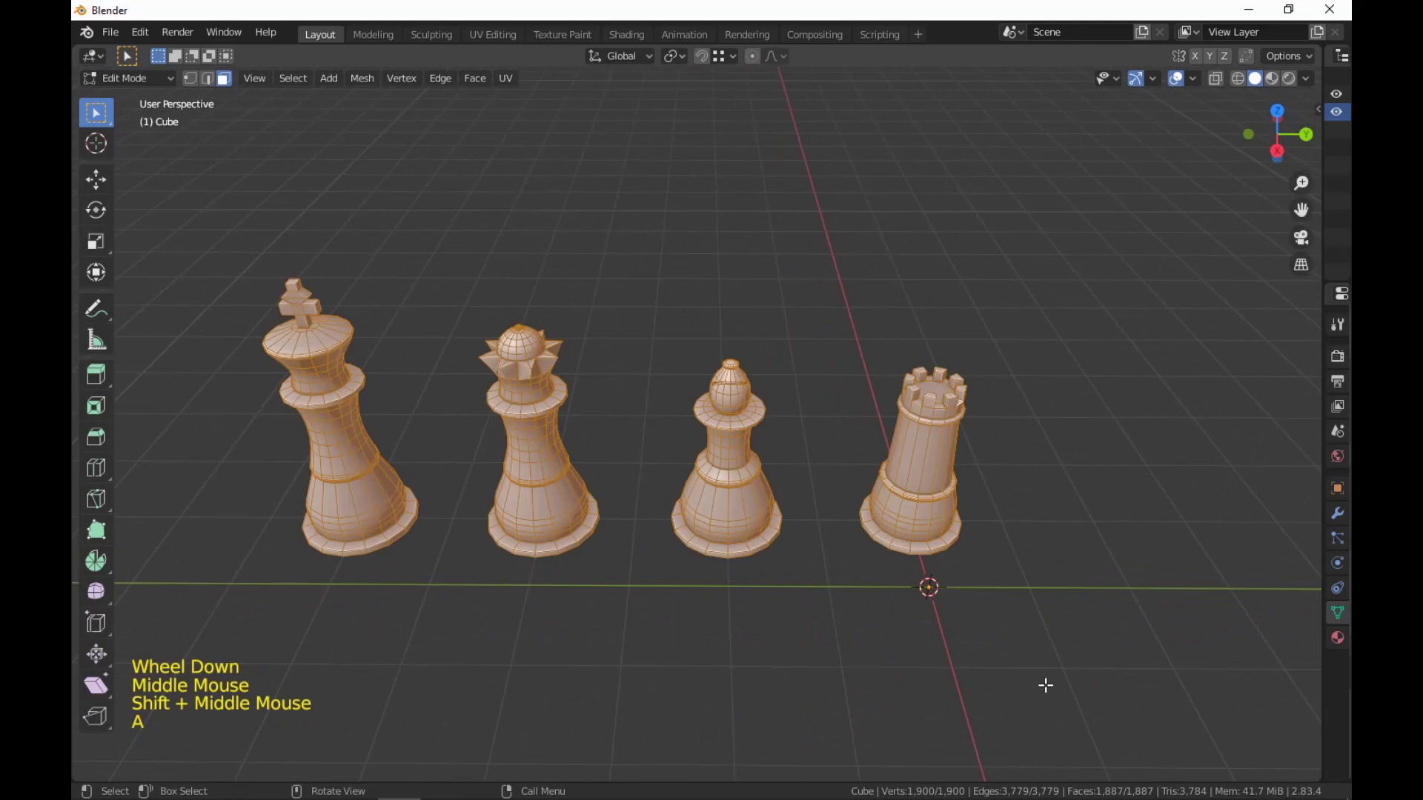
{"action": "type", "text": "gy-1"}
{"action": "key", "text": "Return"}
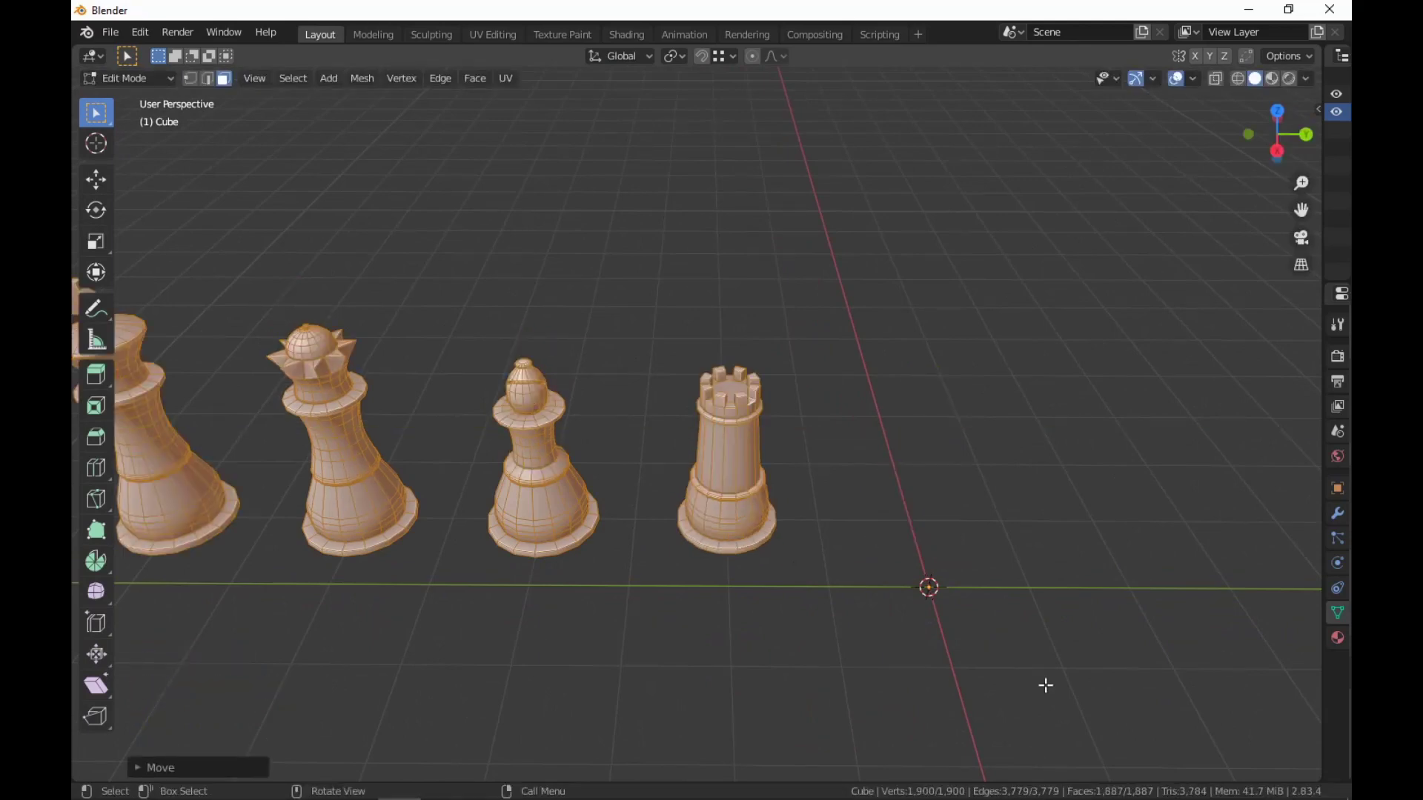
{"action": "scroll", "coordinate": [811, 680], "scroll_direction": "down", "scroll_amount": 3}
{"action": "mouse_move", "coordinate": [811, 679]}
{"action": "middle_mouse_down"}
{"action": "mouse_move", "coordinate": [740, 526]}
{"action": "mouse_move", "coordinate": [832, 574]}
{"action": "mouse_move", "coordinate": [818, 722]}
{"action": "mouse_move", "coordinate": [794, 692]}
{"action": "middle_mouse_up"}
{"action": "scroll", "coordinate": [785, 563], "scroll_direction": "up", "scroll_amount": 3}
{"action": "scroll", "coordinate": [834, 593], "scroll_direction": "up", "scroll_amount": 1}
{"action": "scroll", "coordinate": [834, 594], "scroll_direction": "down", "scroll_amount": 1}
{"action": "left_click", "coordinate": [741, 622]}
Duplicate the whole rook mesh and offset the copy 2 m along the Y axis.
{"action": "middle_click_drag", "start_coordinate": [664, 530], "coordinate": [662, 563], "text": "shift"}
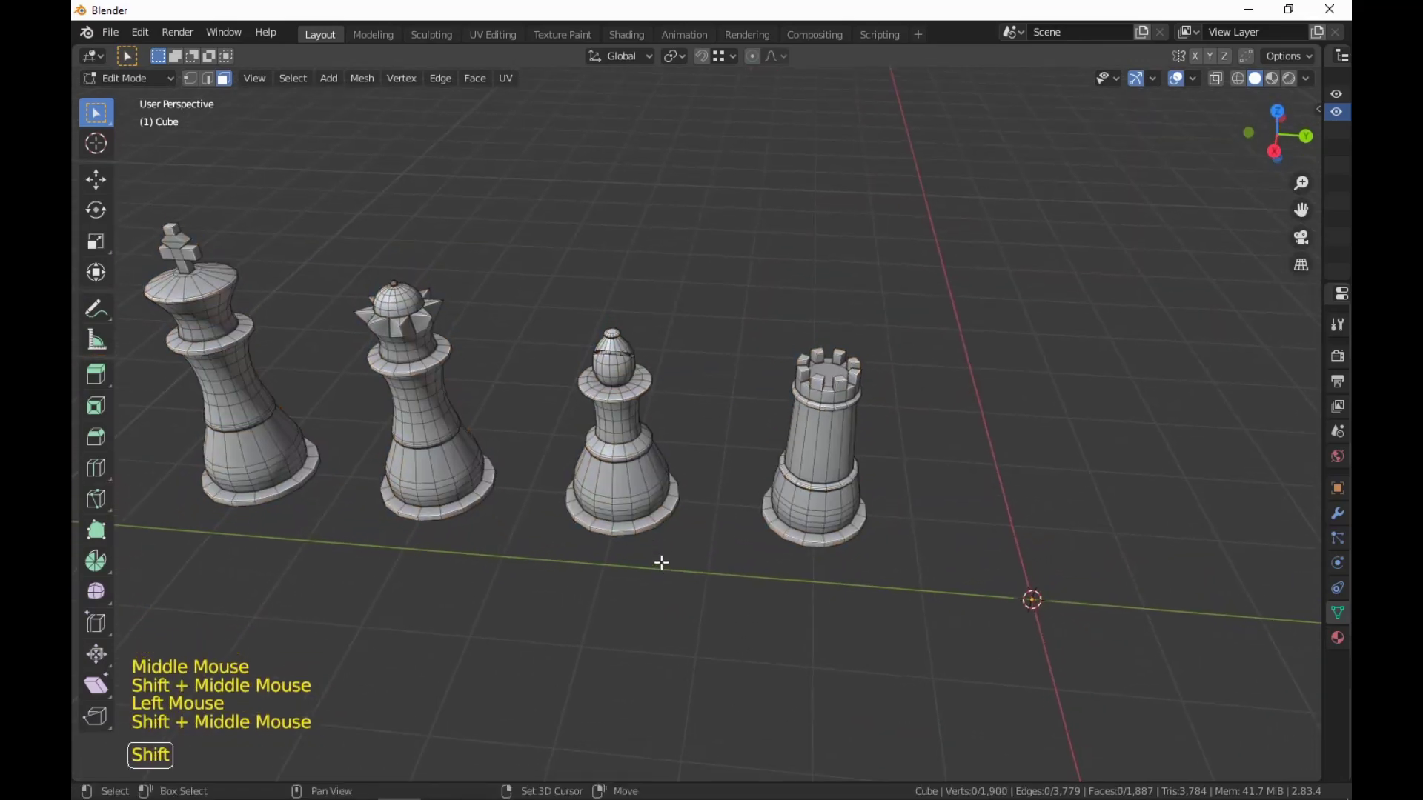
{"action": "middle_click_drag", "start_coordinate": [810, 678], "coordinate": [681, 662], "text": "shift"}
{"action": "key", "text": "l"}
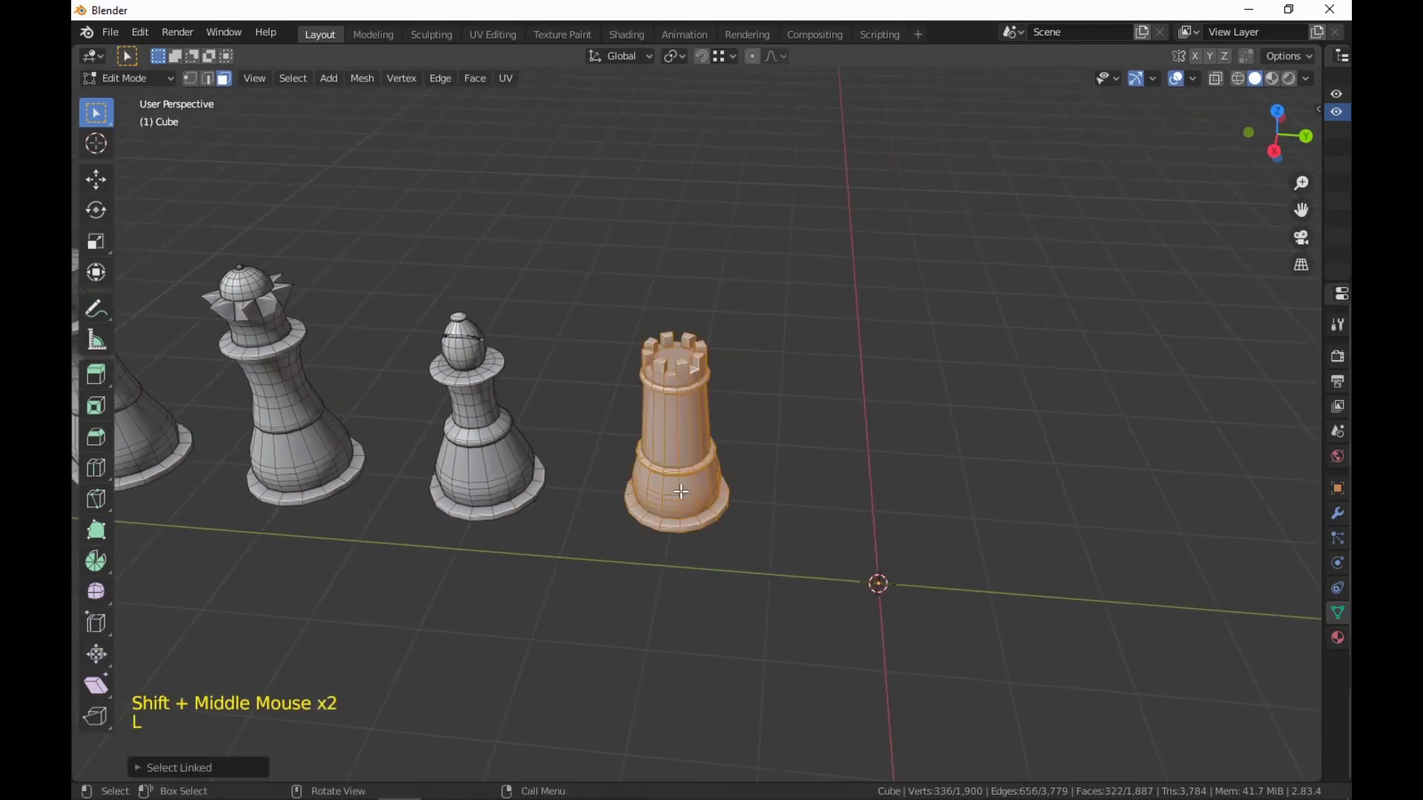
{"action": "key", "text": "shift+d"}
{"action": "type", "text": "y"}
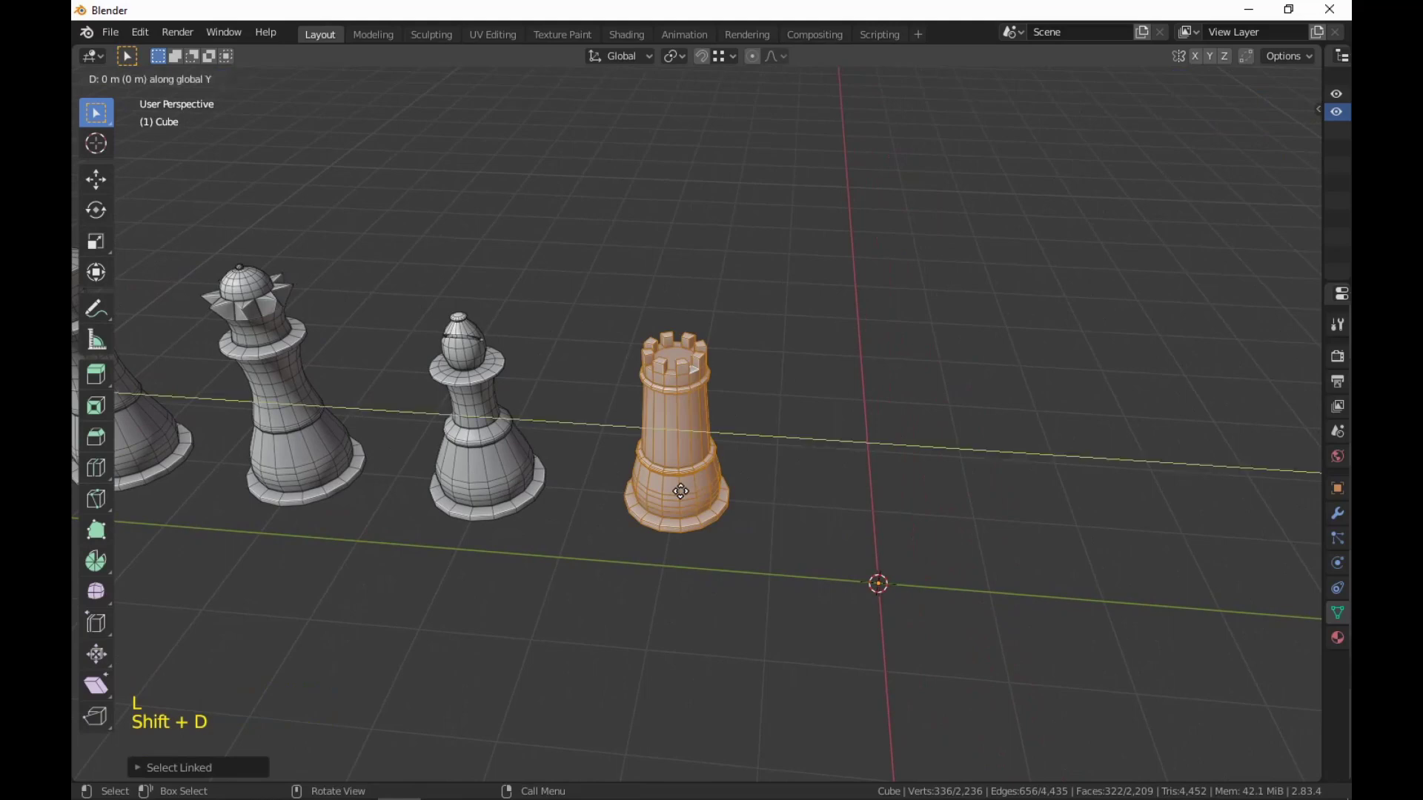
{"action": "type", "text": "2"}
{"action": "key", "text": "Return"}
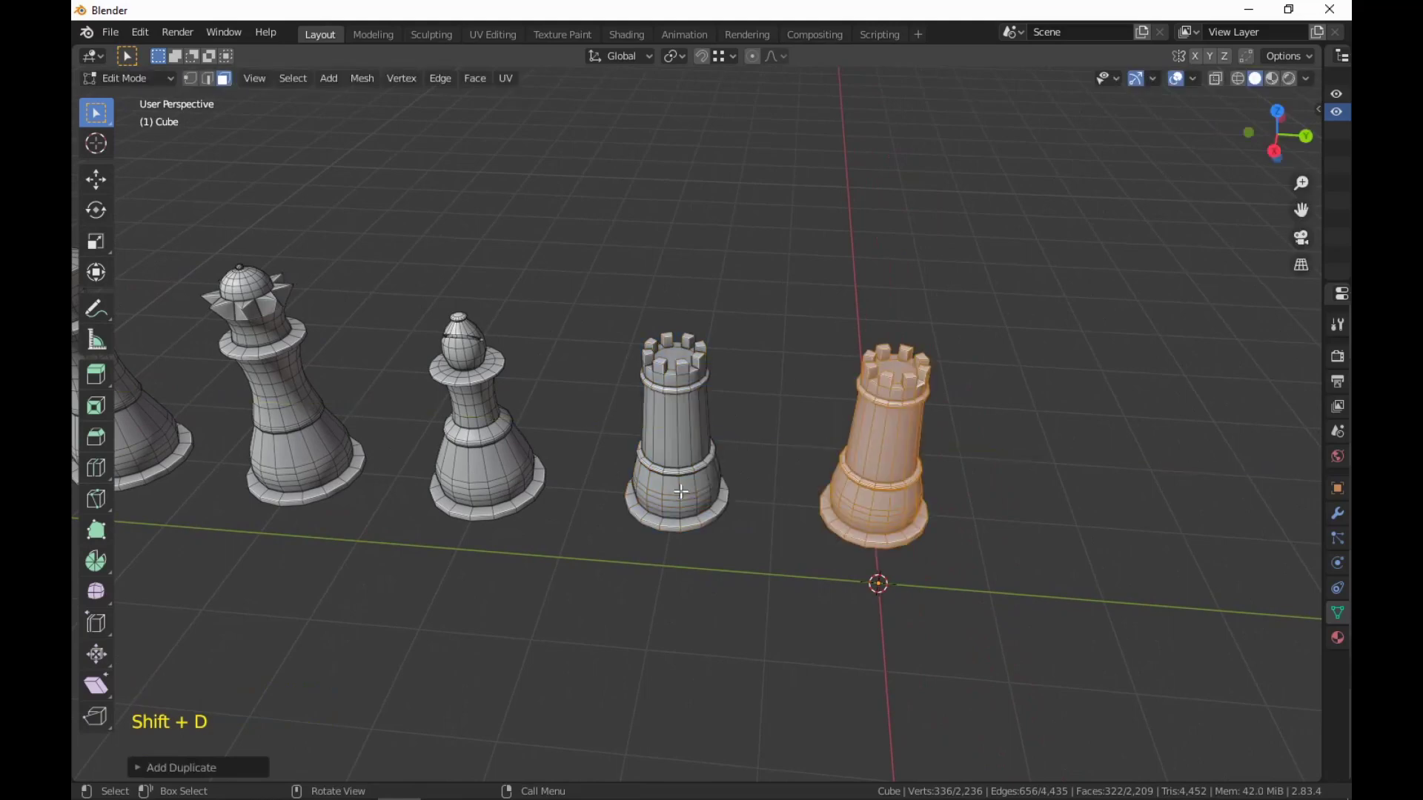
Delete the ring of tall shaft faces between the base and the battlements on the duplicated rook.
{"action": "left_click", "coordinate": [922, 453], "text": "alt"}
{"action": "middle_click_drag", "start_coordinate": [921, 453], "coordinate": [943, 422]}
{"action": "scroll", "coordinate": [944, 422], "scroll_direction": "up", "scroll_amount": 2}
{"action": "middle_click_drag", "start_coordinate": [1267, 652], "coordinate": [1042, 637], "text": "shift"}
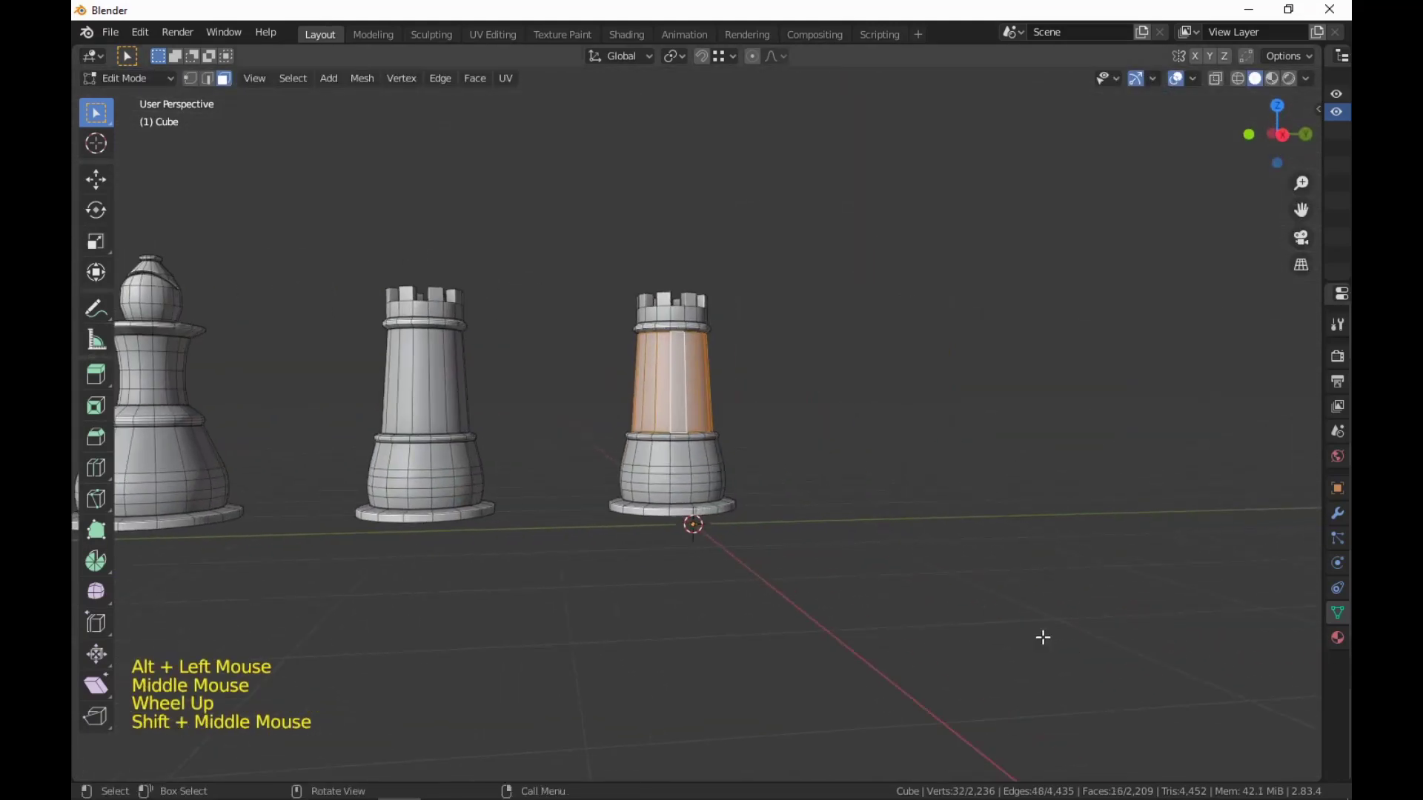
{"action": "right_click", "coordinate": [1042, 638]}
{"action": "left_click", "coordinate": [1043, 630]}
Delete the detached battlement section floating above the duplicated rook's base.
{"action": "key", "text": "l"}
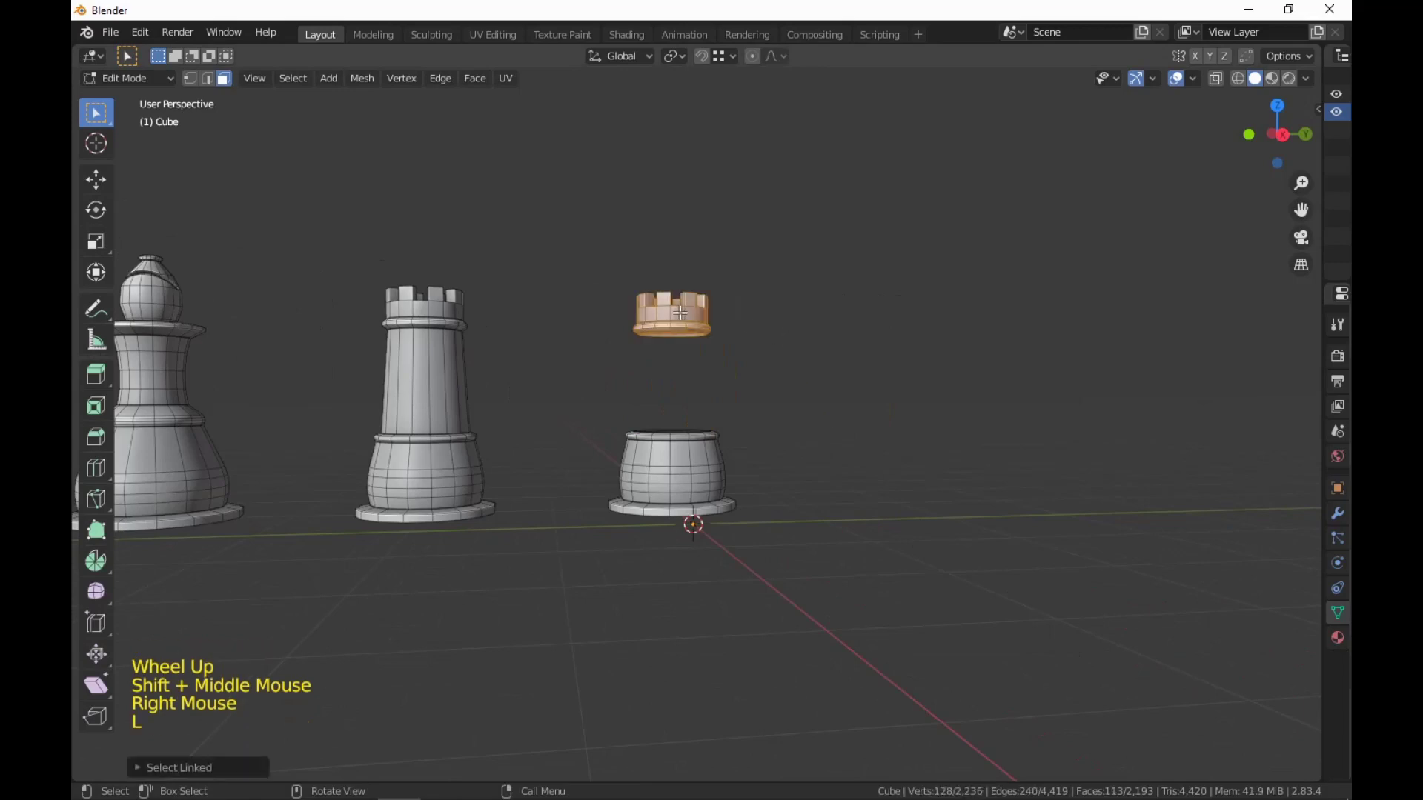
{"action": "right_click", "coordinate": [678, 312]}
{"action": "middle_click_drag", "start_coordinate": [713, 468], "coordinate": [1026, 428]}
{"action": "right_click", "coordinate": [956, 537]}
{"action": "left_click", "coordinate": [951, 532]}
Select all linked faces of the duplicated piece's remaining base.
{"action": "scroll", "coordinate": [952, 527], "scroll_direction": "up", "scroll_amount": 5}
{"action": "scroll", "coordinate": [1092, 359], "scroll_direction": "down", "scroll_amount": 1, "text": "shift"}
{"action": "scroll", "coordinate": [1059, 382], "scroll_direction": "down", "scroll_amount": 4}
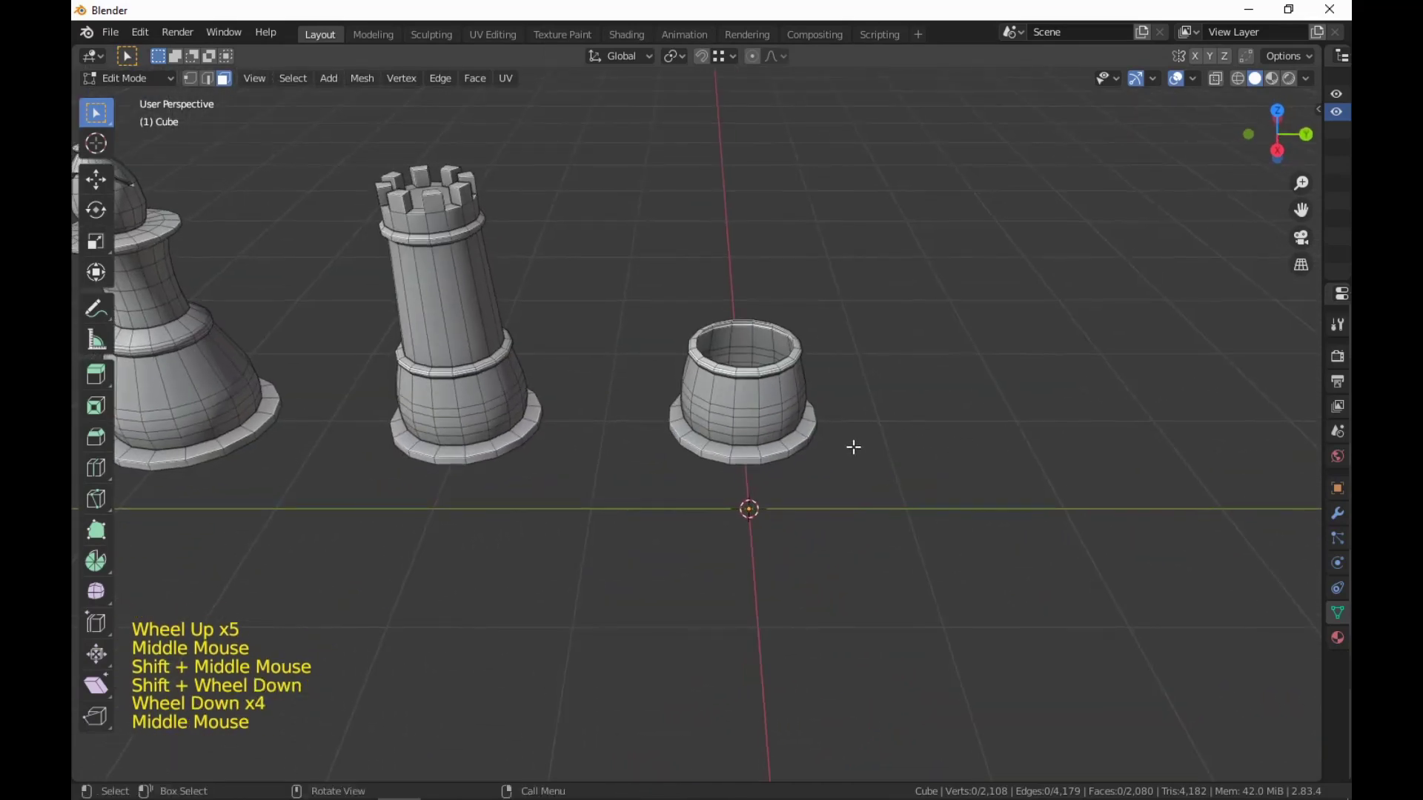
{"action": "key", "text": "l"}
{"action": "key", "text": "l"}
{"action": "middle_click_drag", "start_coordinate": [892, 474], "coordinate": [1044, 556]}
{"action": "scroll", "coordinate": [1042, 479], "scroll_direction": "up", "scroll_amount": 2}
{"action": "scroll", "coordinate": [997, 615], "scroll_direction": "up", "scroll_amount": 3}
{"action": "scroll", "coordinate": [798, 466], "scroll_direction": "up", "scroll_amount": 1}
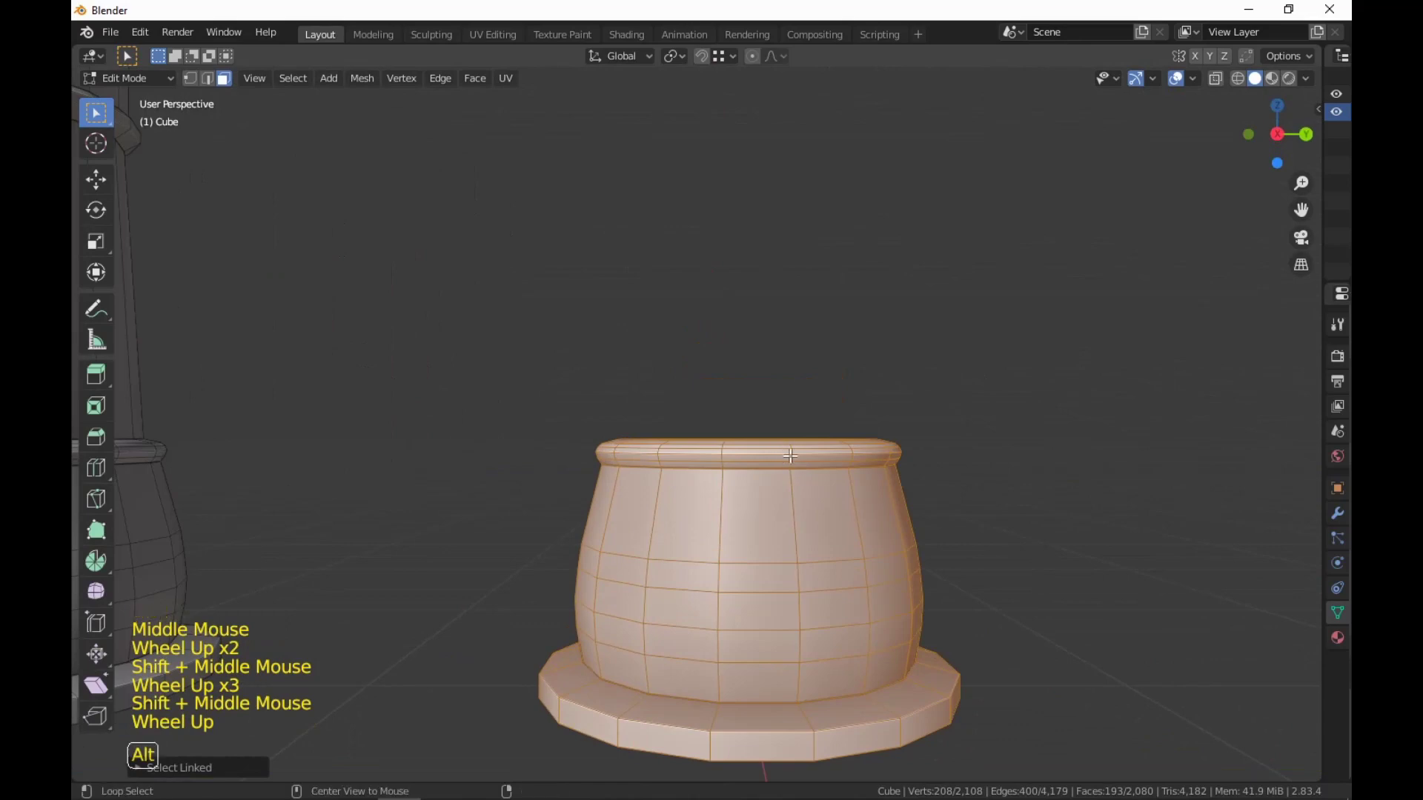
Select the collar faces around the base's open rim and move them down about 0.1 m along Z.
{"action": "left_click", "coordinate": [793, 456], "text": "alt"}
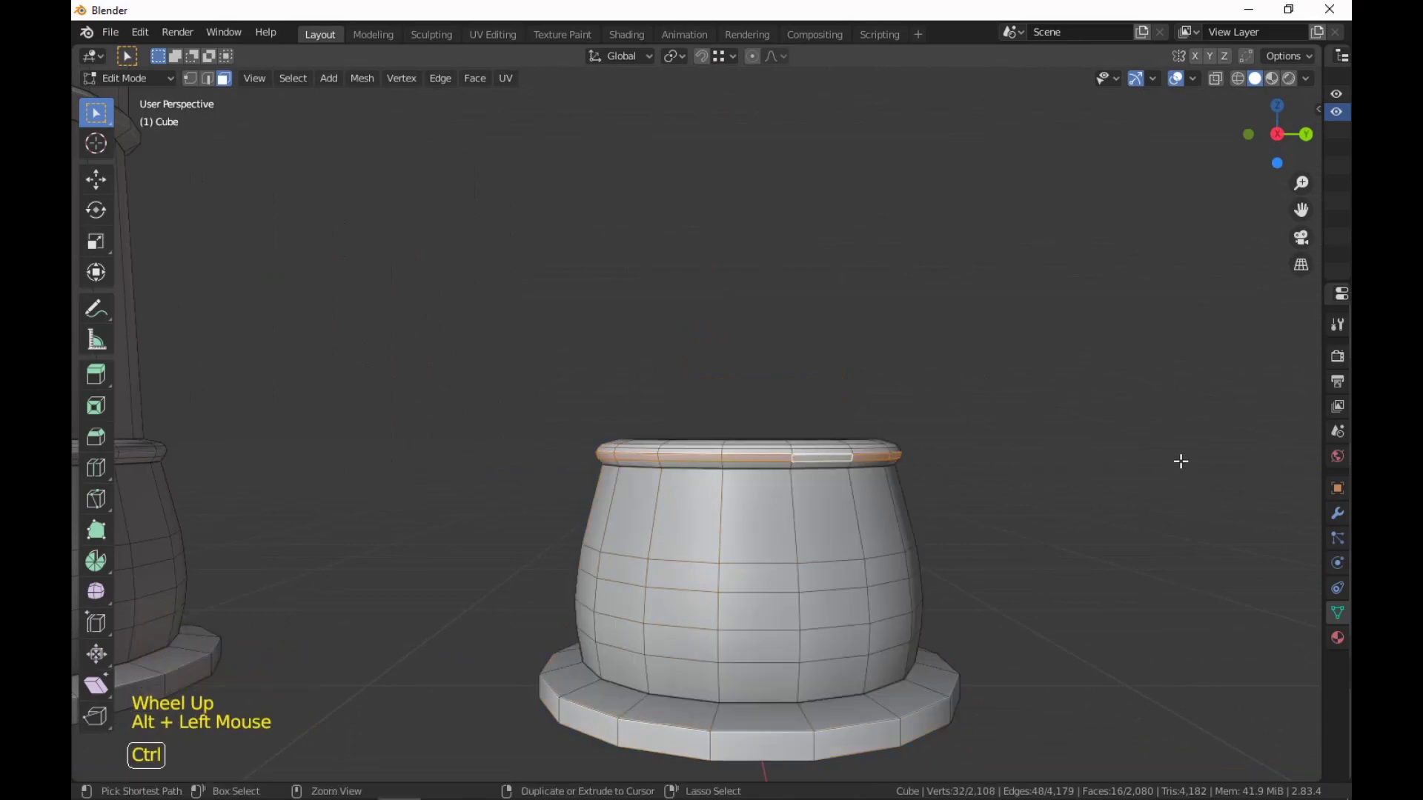
{"action": "key", "text": "ctrl+KP_Add"}
{"action": "key", "text": "ctrl+KP_Add"}
{"action": "key", "text": "ctrl+KP_Add"}
{"action": "key", "text": "ctrl+KP_Add"}
{"action": "key", "text": "ctrl+KP_Subtract"}
{"action": "key", "text": "ctrl+KP_Subtract"}
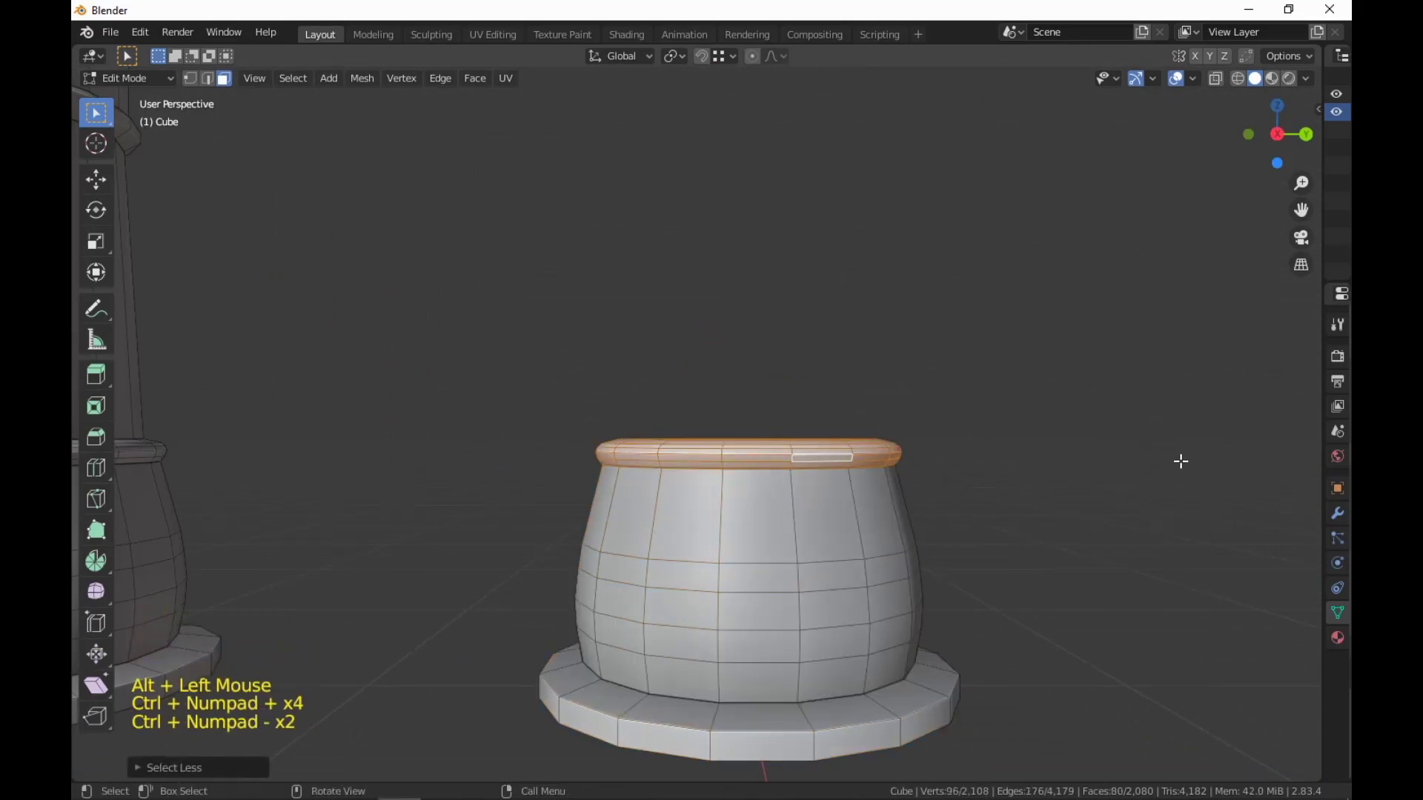
{"action": "scroll", "coordinate": [1181, 461], "scroll_direction": "down", "scroll_amount": 4}
{"action": "key", "text": "g"}
{"action": "key", "text": "z"}
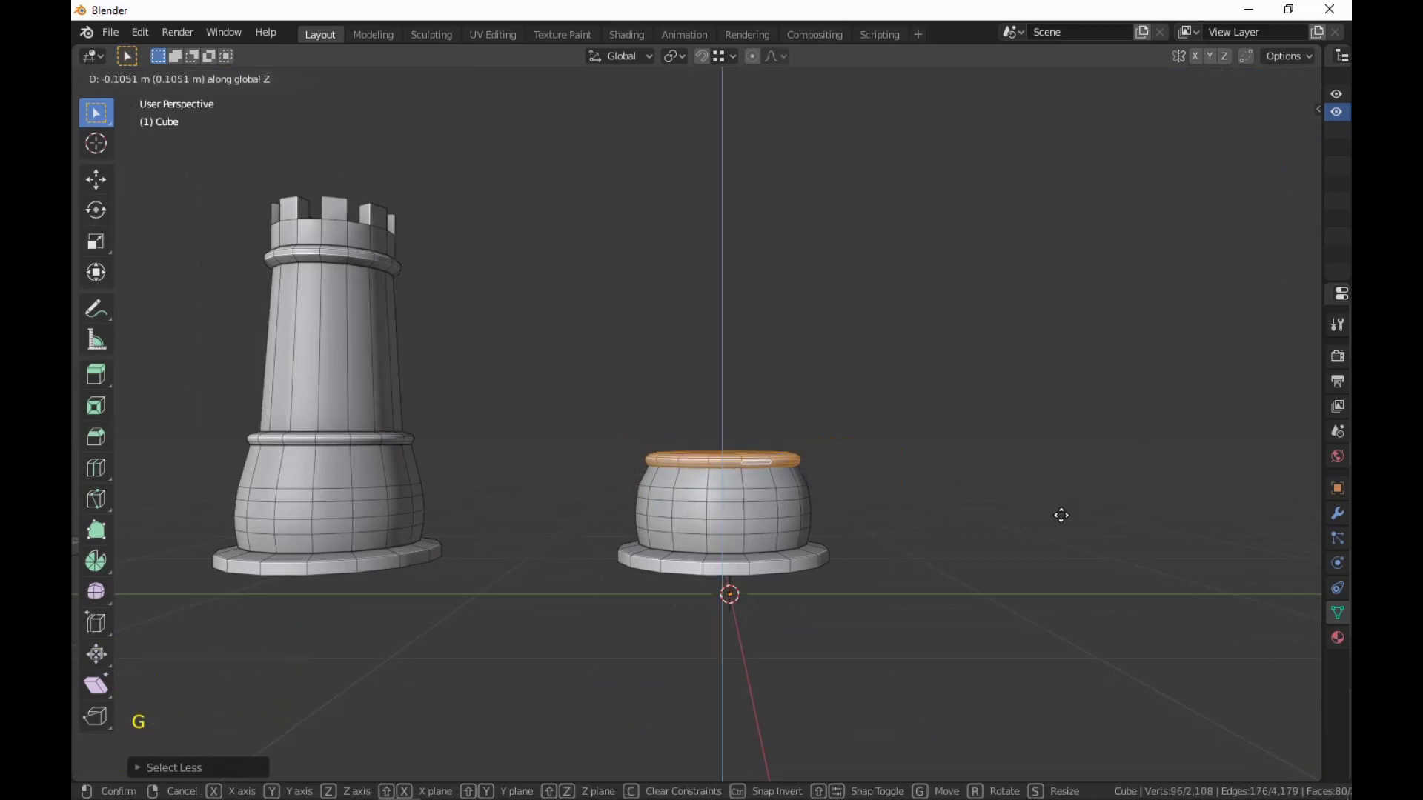
{"action": "left_click", "coordinate": [1063, 517]}
Select the inner edge loop of the shortened base's open collar and fill it with a face.
{"action": "scroll", "coordinate": [1064, 518], "scroll_direction": "down", "scroll_amount": 3}
{"action": "middle_click_drag", "start_coordinate": [1064, 518], "coordinate": [1020, 629]}
{"action": "scroll", "coordinate": [1024, 615], "scroll_direction": "up", "scroll_amount": 2}
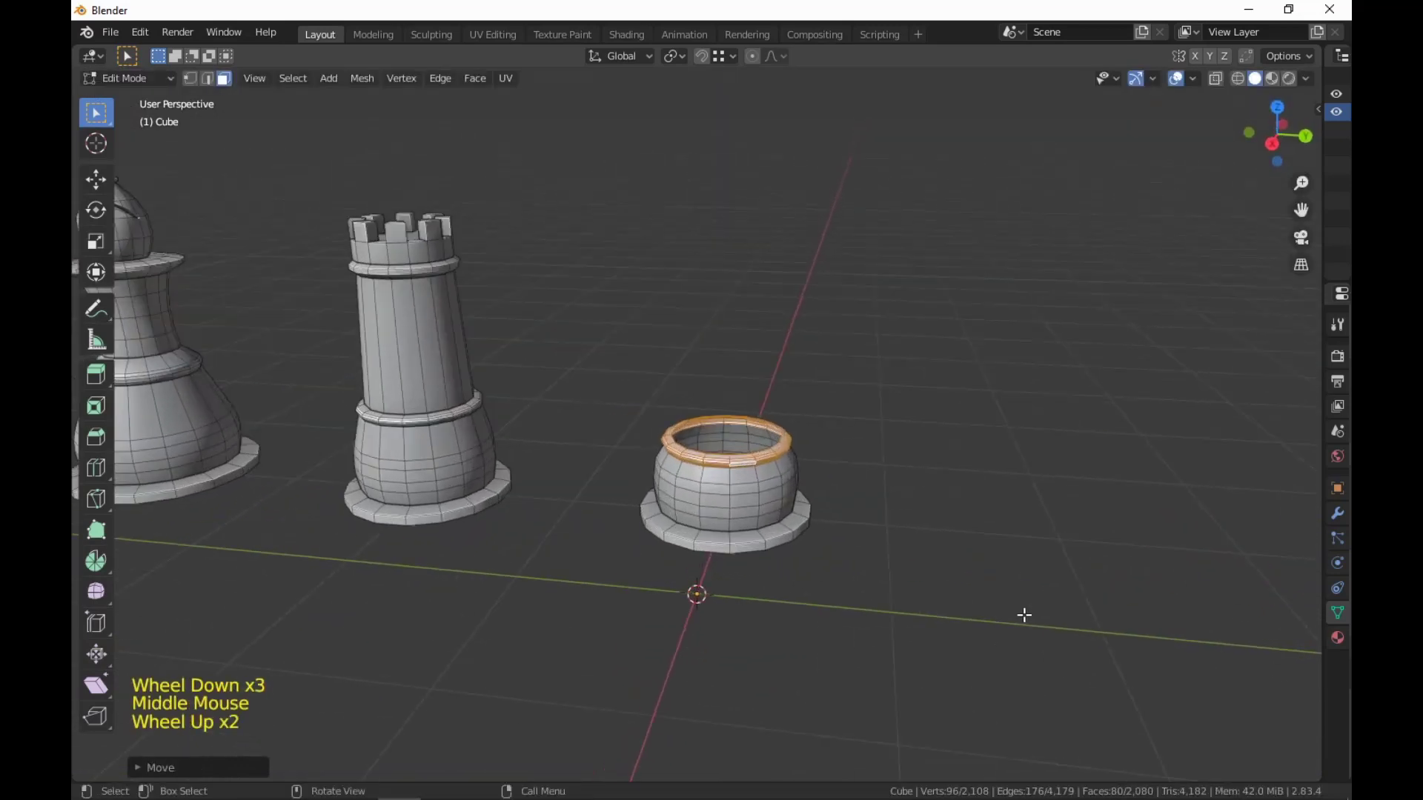
{"action": "scroll", "coordinate": [997, 562], "scroll_direction": "up", "scroll_amount": 6}
{"action": "key", "text": "2"}
{"action": "left_click", "coordinate": [856, 526], "text": "alt"}
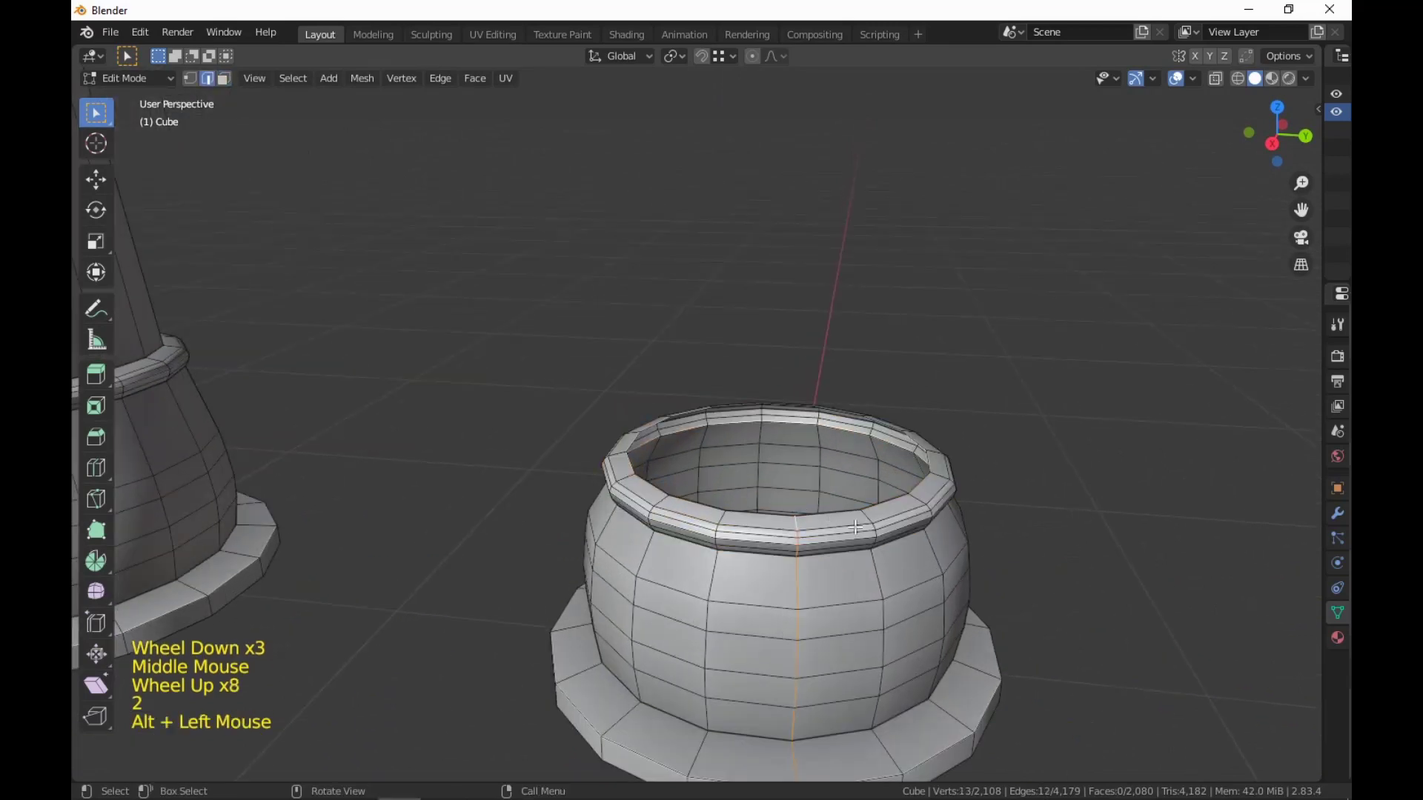
{"action": "left_click", "coordinate": [811, 519], "text": "alt"}
{"action": "scroll", "coordinate": [930, 569], "scroll_direction": "down", "scroll_amount": 3}
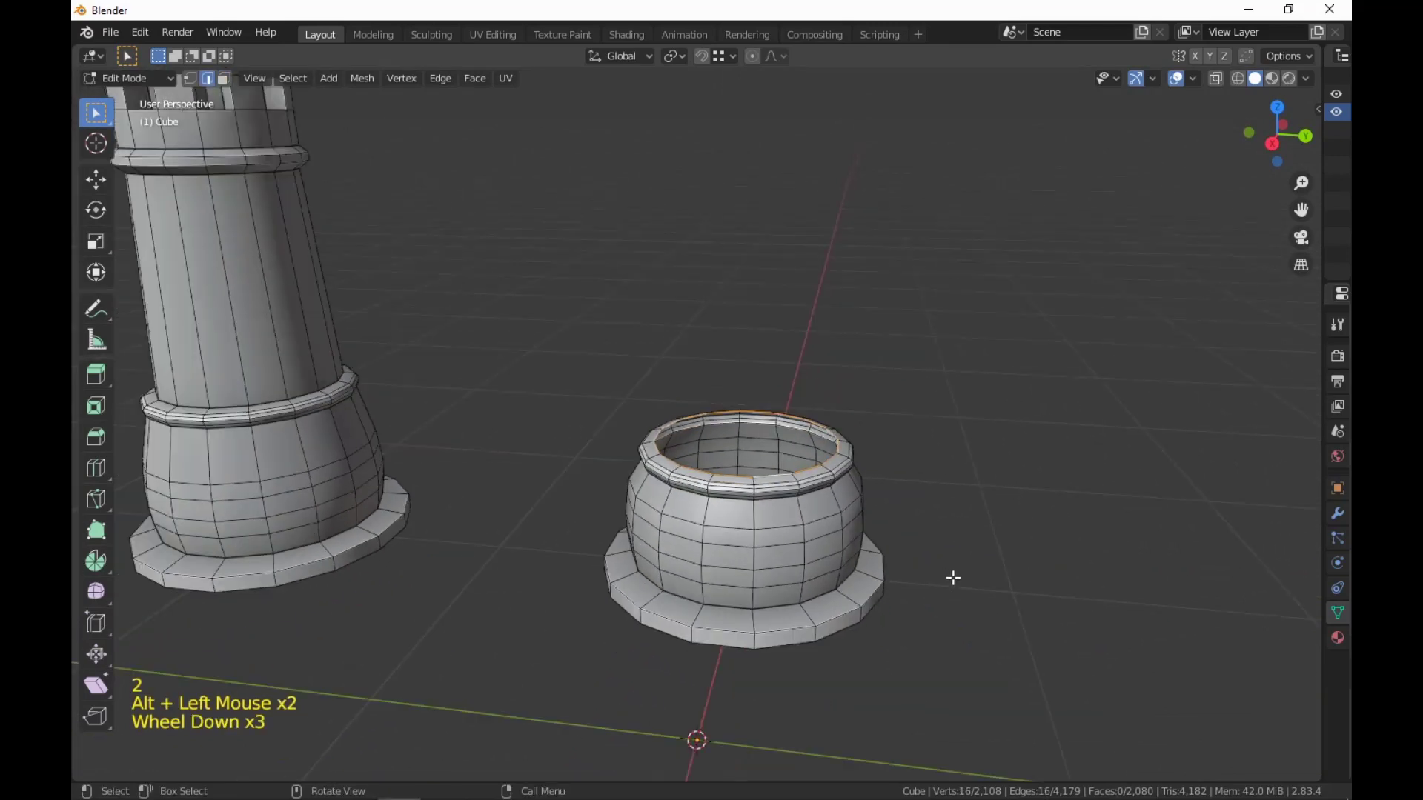
{"action": "middle_click_drag", "start_coordinate": [947, 575], "coordinate": [984, 543]}
{"action": "key", "text": "f"}
Extrude the collar's top face up about 0.67 m and scale it to about 0.7 to form a tapered shaft.
{"action": "scroll", "coordinate": [981, 541], "scroll_direction": "down", "scroll_amount": 2}
{"action": "scroll", "coordinate": [981, 569], "scroll_direction": "up", "scroll_amount": 2}
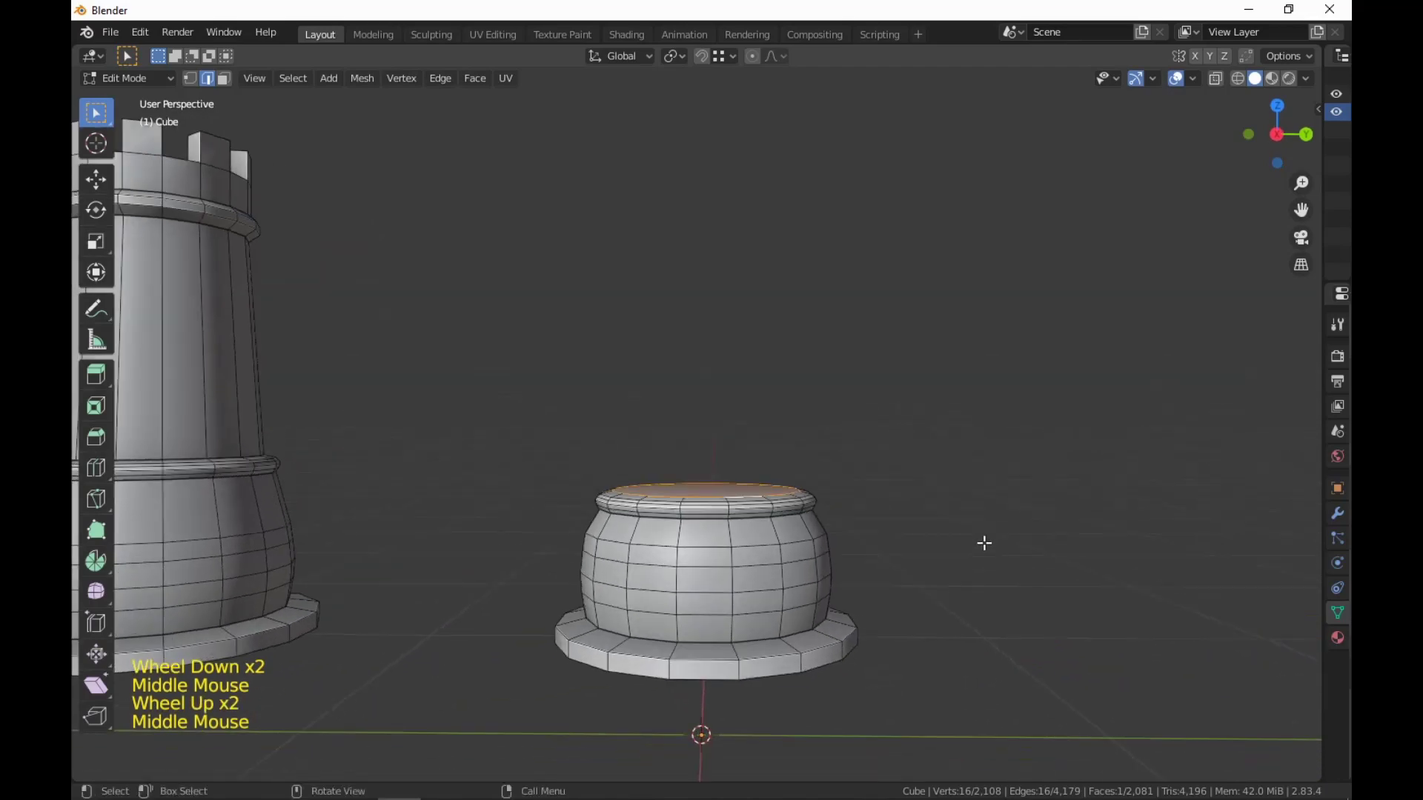
{"action": "key", "text": "e"}
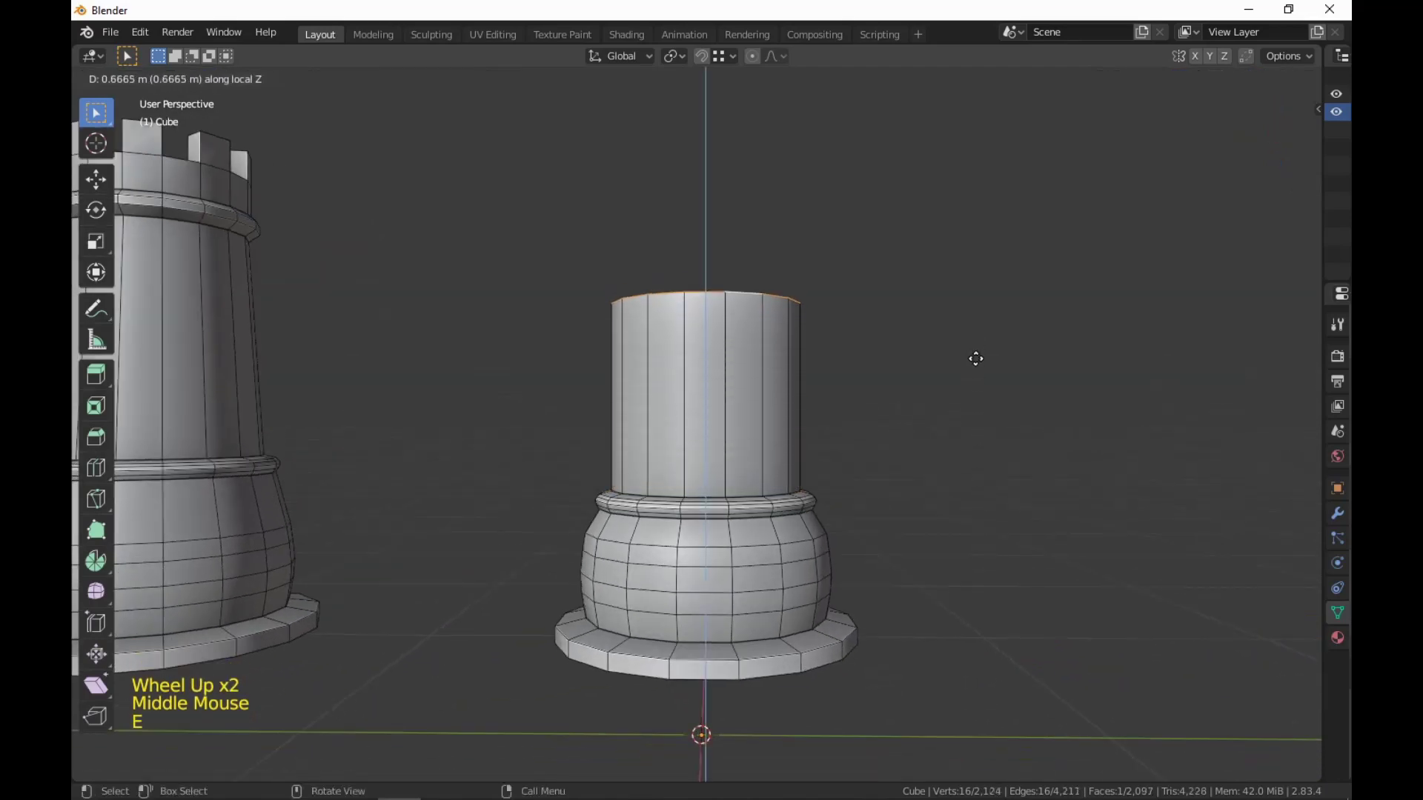
{"action": "left_click", "coordinate": [976, 358]}
{"action": "scroll", "coordinate": [962, 469], "scroll_direction": "down", "scroll_amount": 8}
{"action": "middle_click_drag", "start_coordinate": [962, 470], "coordinate": [966, 489]}
{"action": "scroll", "coordinate": [1009, 538], "scroll_direction": "up", "scroll_amount": 4}
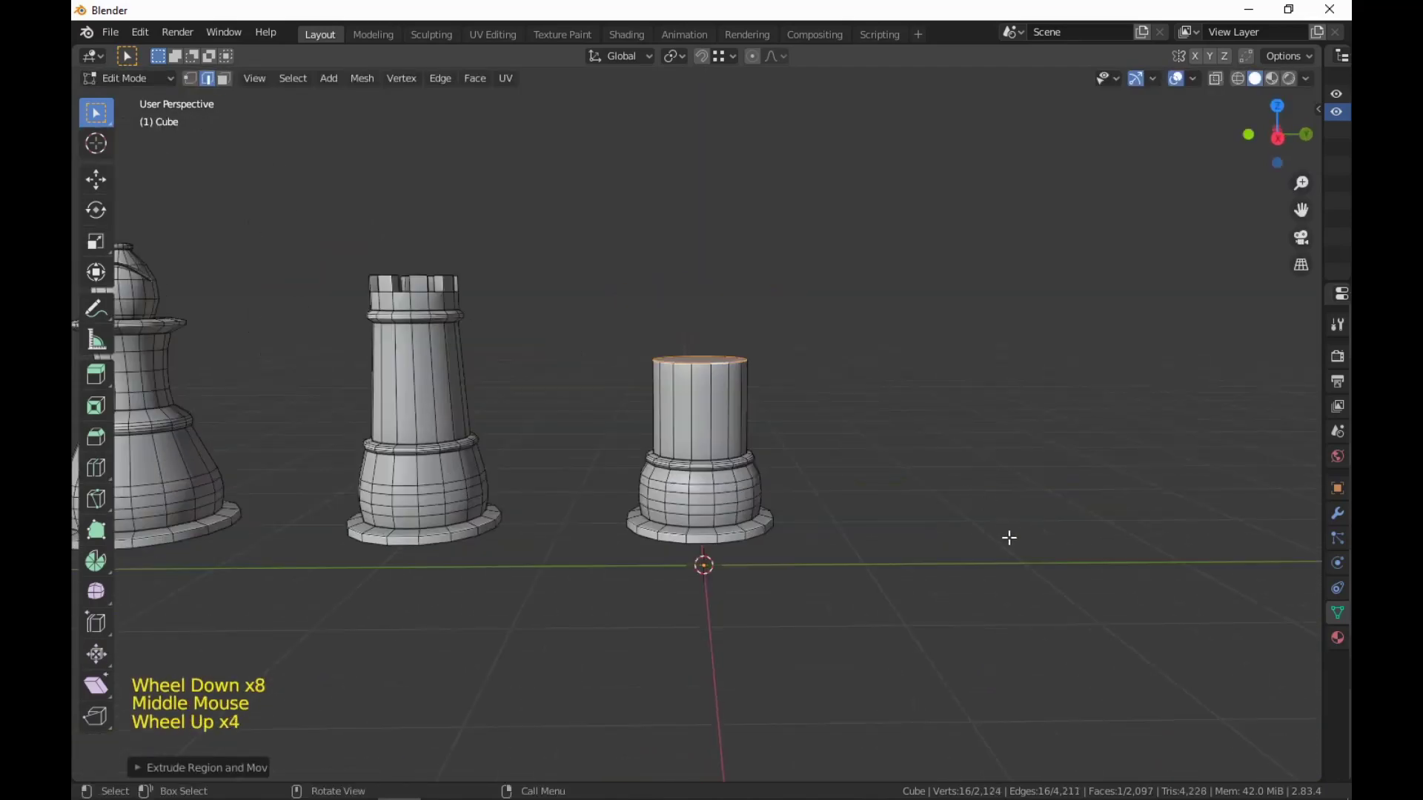
{"action": "key", "text": "s"}
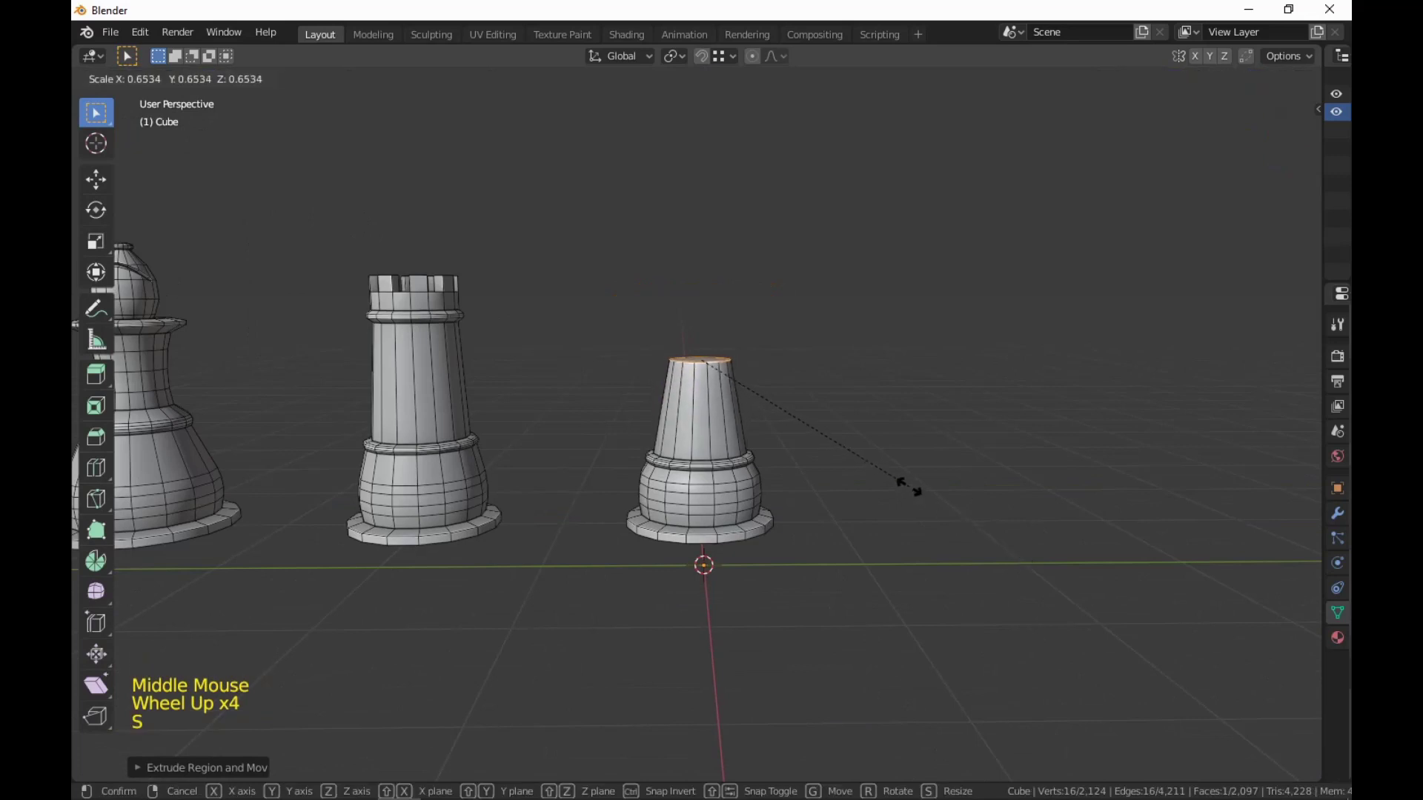
{"action": "left_click", "coordinate": [929, 489]}
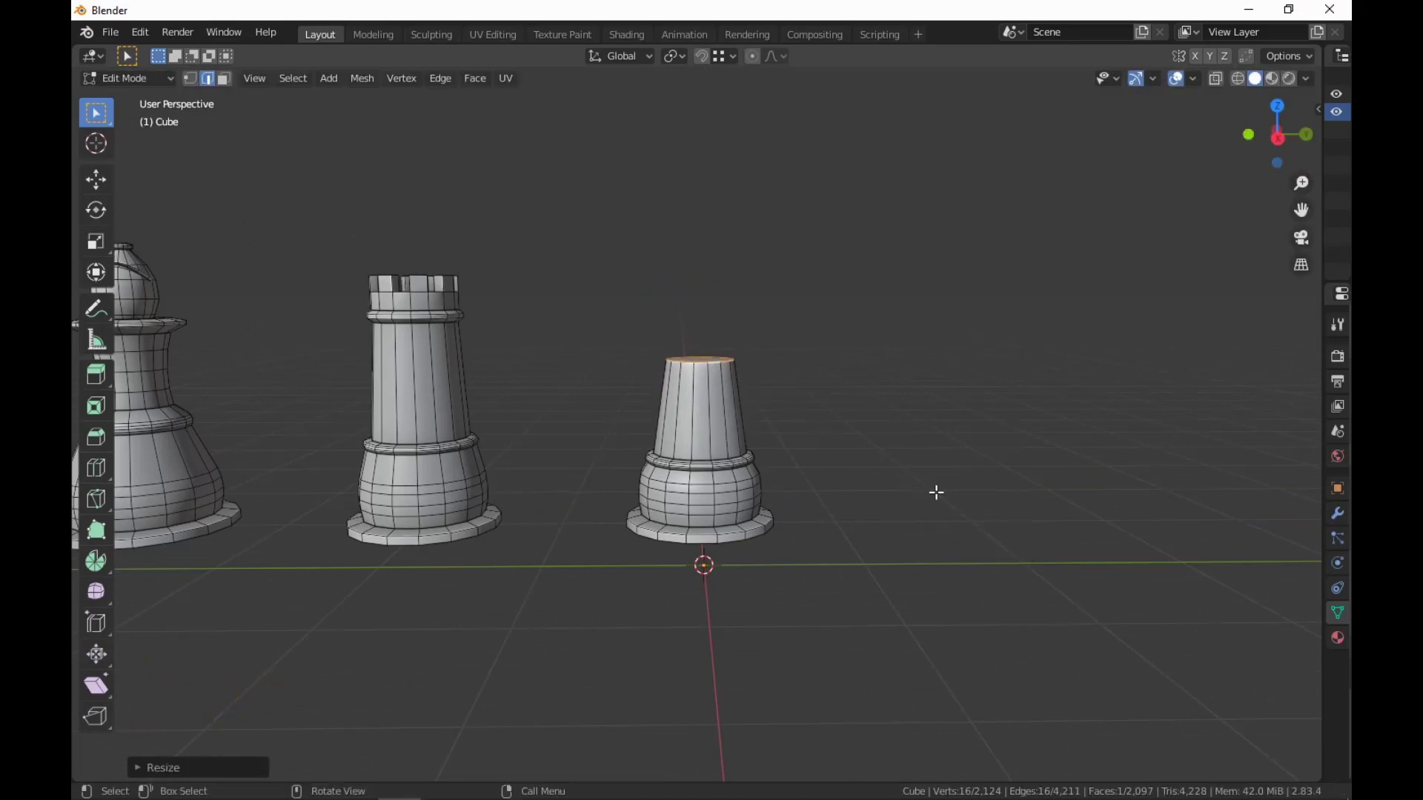
Curve the shaft inward with a centred loop cut scaled to about 0.88 and bevelled about 0.2 m with 4 segments.
{"action": "key", "text": "ctrl+r"}
{"action": "left_click", "coordinate": [725, 430]}
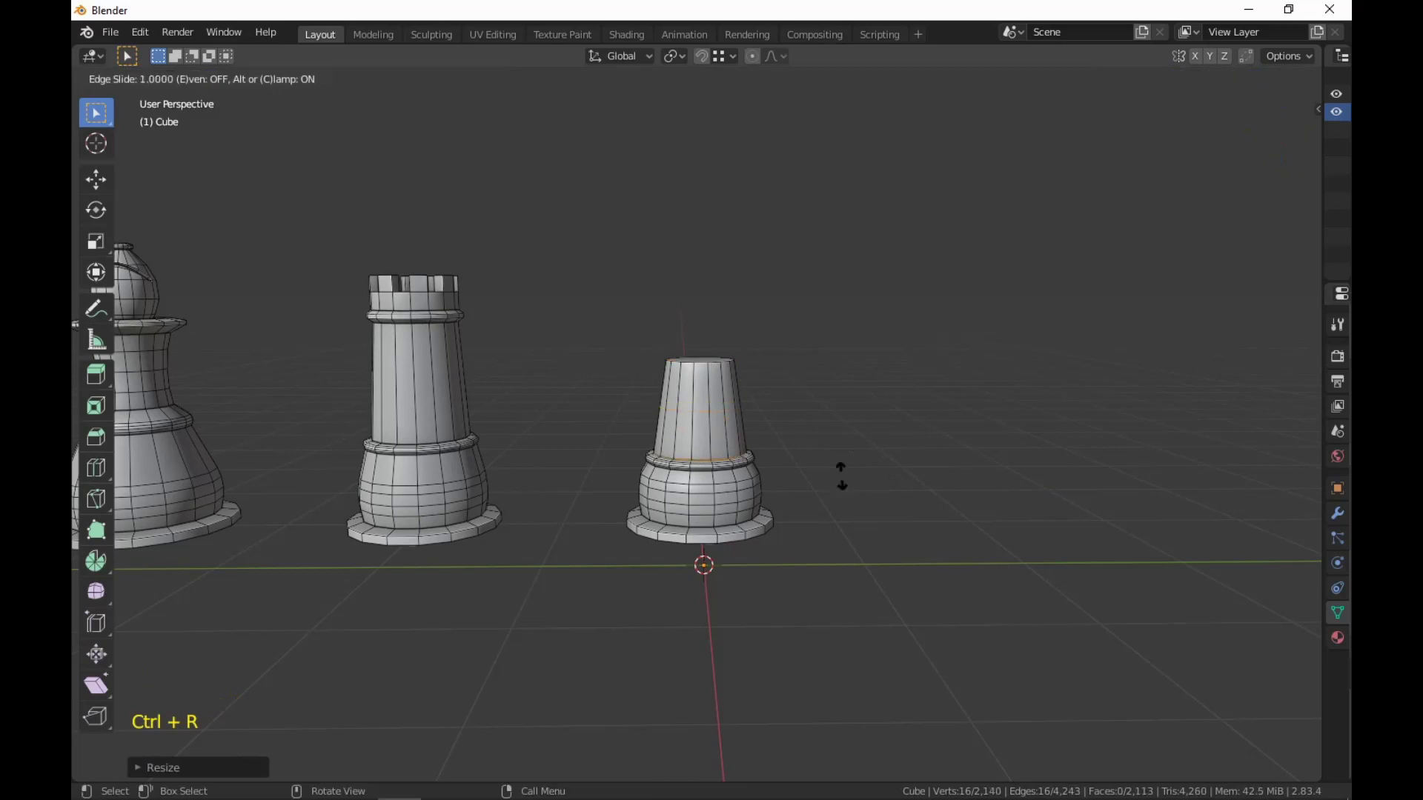
{"action": "right_click", "coordinate": [789, 437]}
{"action": "key", "text": "s"}
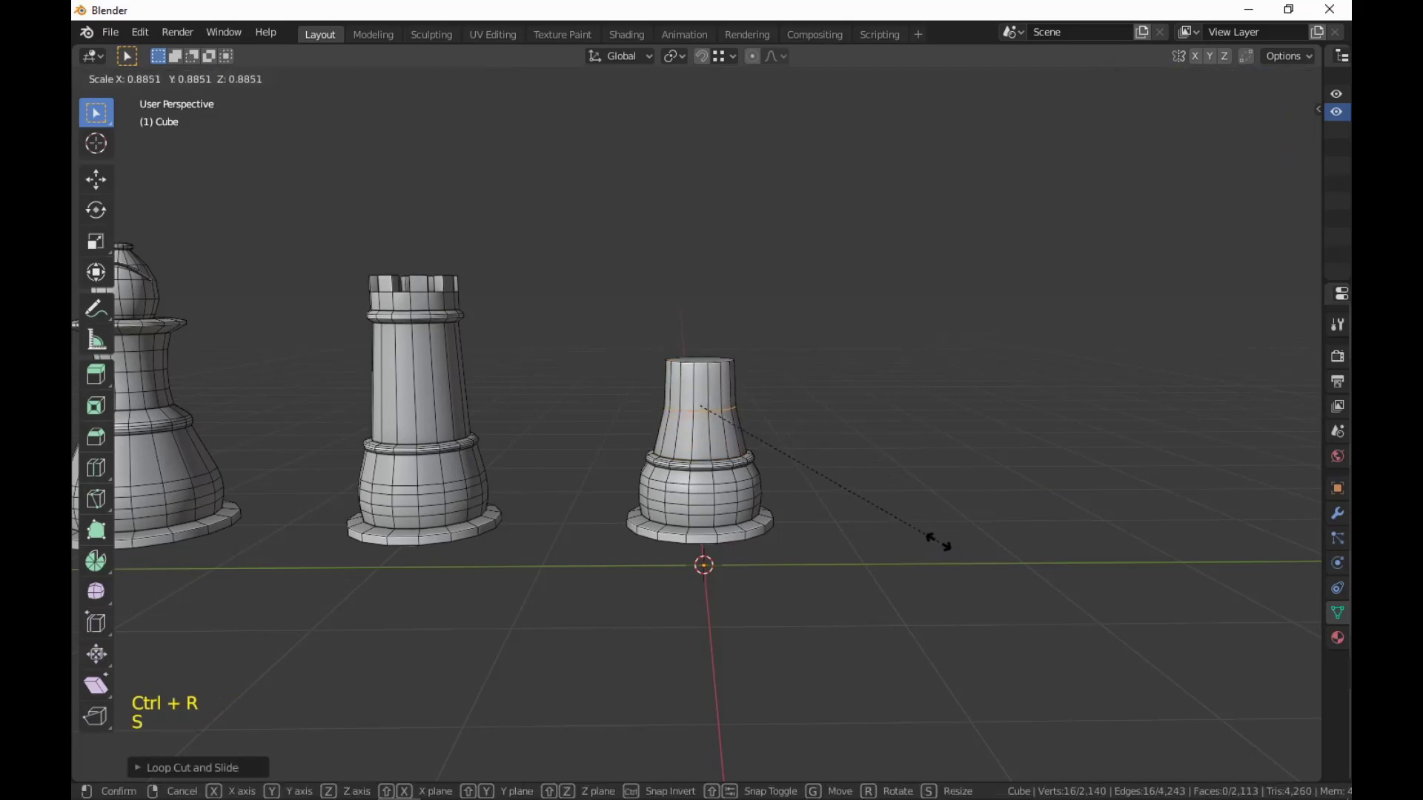
{"action": "left_click", "coordinate": [931, 535]}
{"action": "key", "text": "ctrl+b"}
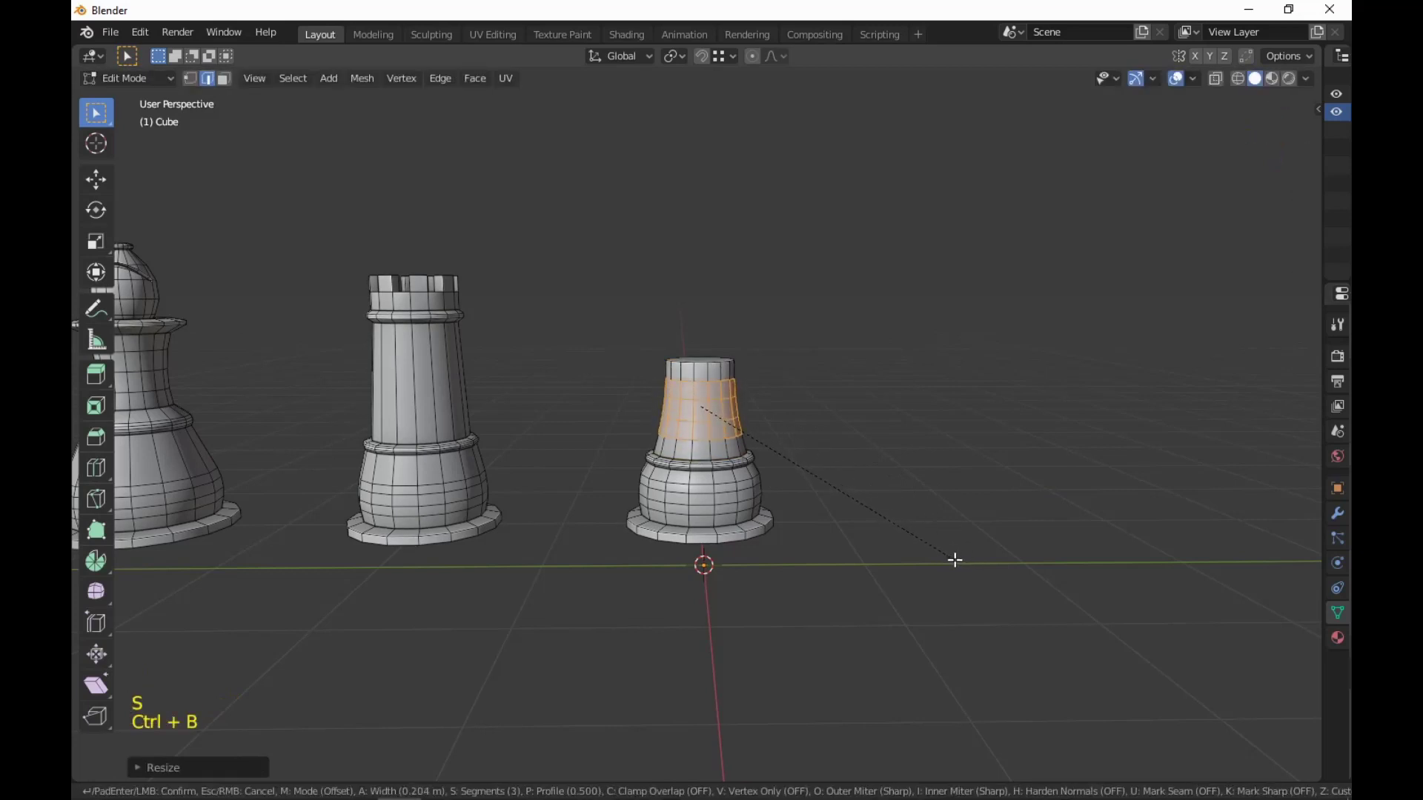
{"action": "middle_click_drag", "start_coordinate": [955, 560], "coordinate": [911, 524]}
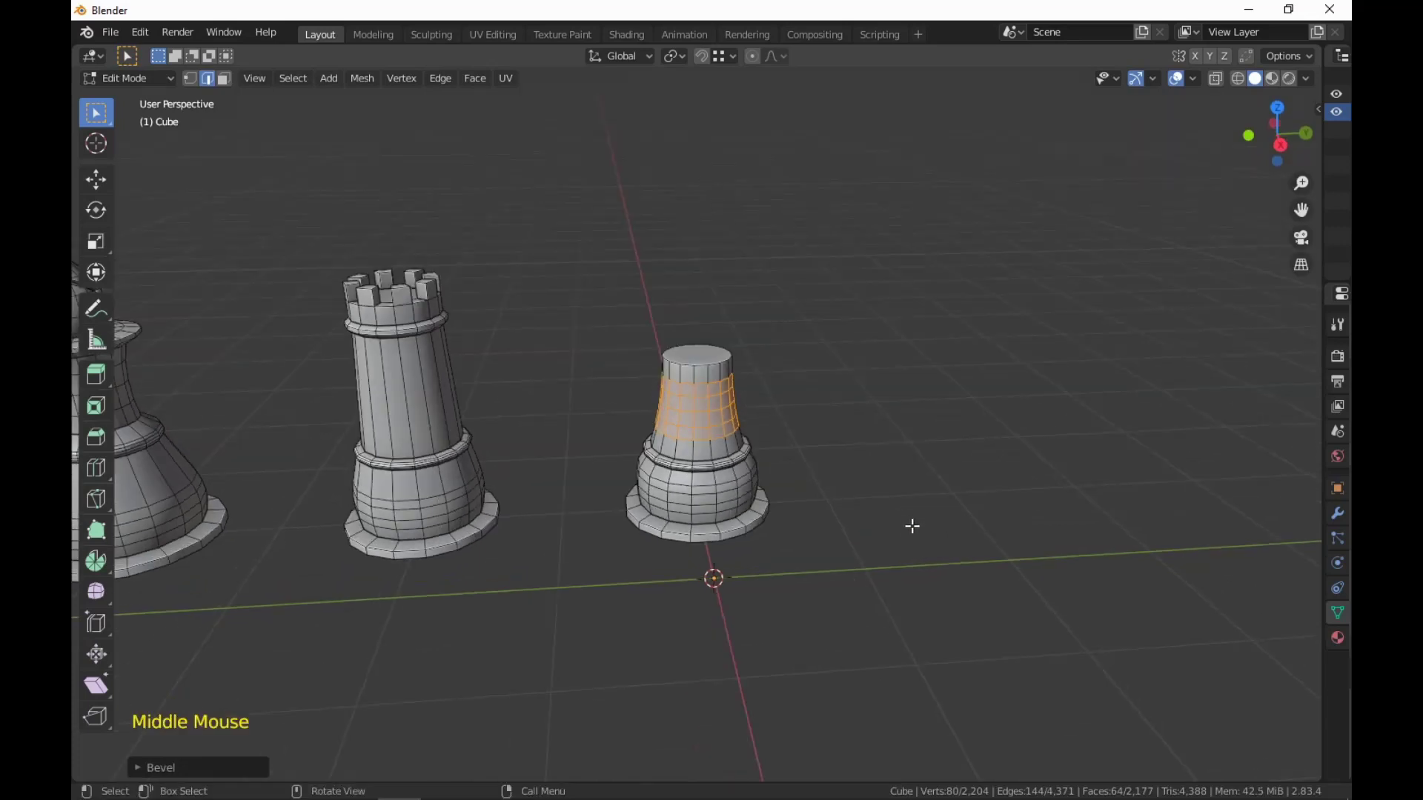
Extrude the shaft's top face up about 0.03 m and scale it to about 1.1 to start a flared collar.
{"action": "scroll", "coordinate": [912, 524], "scroll_direction": "up", "scroll_amount": 2}
{"action": "key", "text": "3"}
{"action": "left_click", "coordinate": [709, 328]}
{"action": "key", "text": "e"}
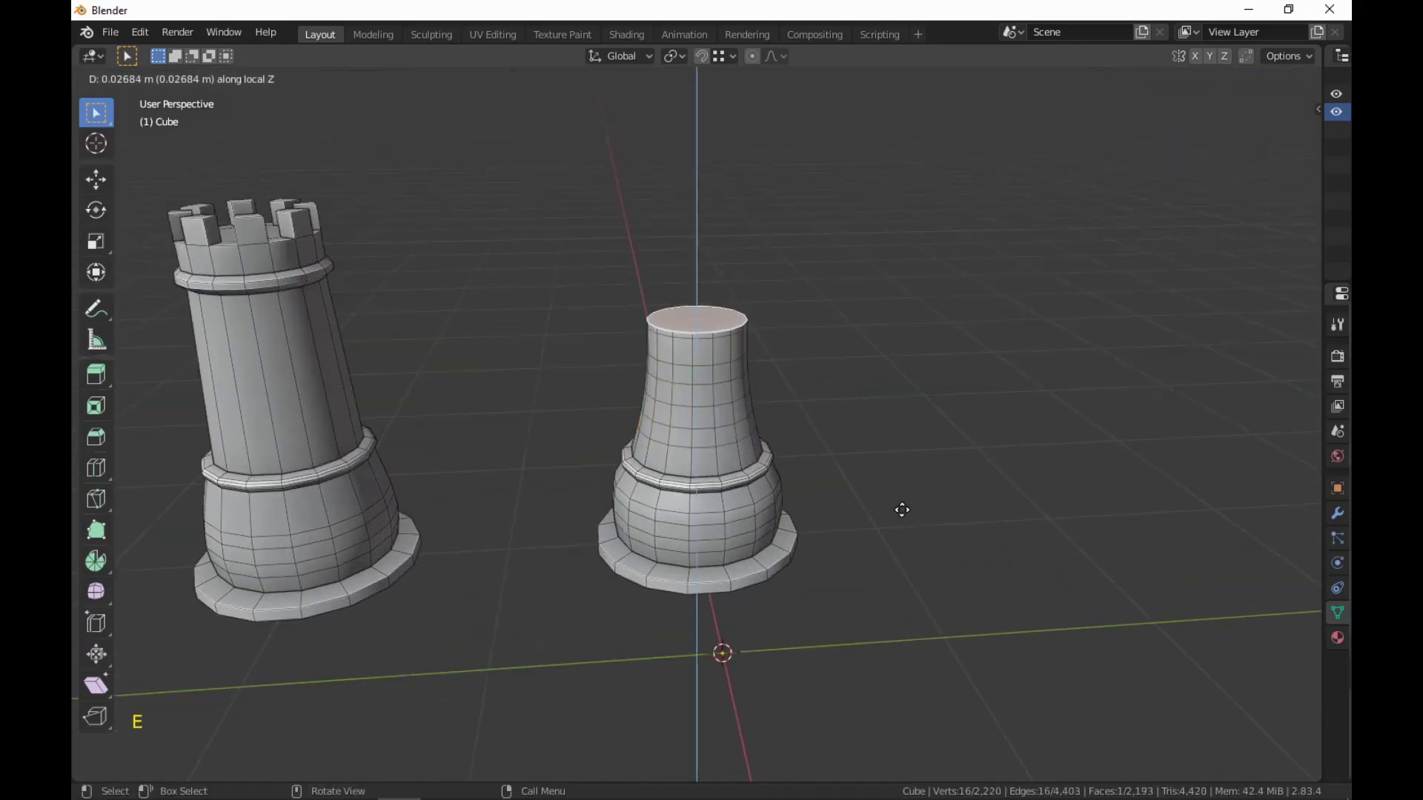
{"action": "left_click", "coordinate": [902, 508]}
{"action": "key", "text": "s"}
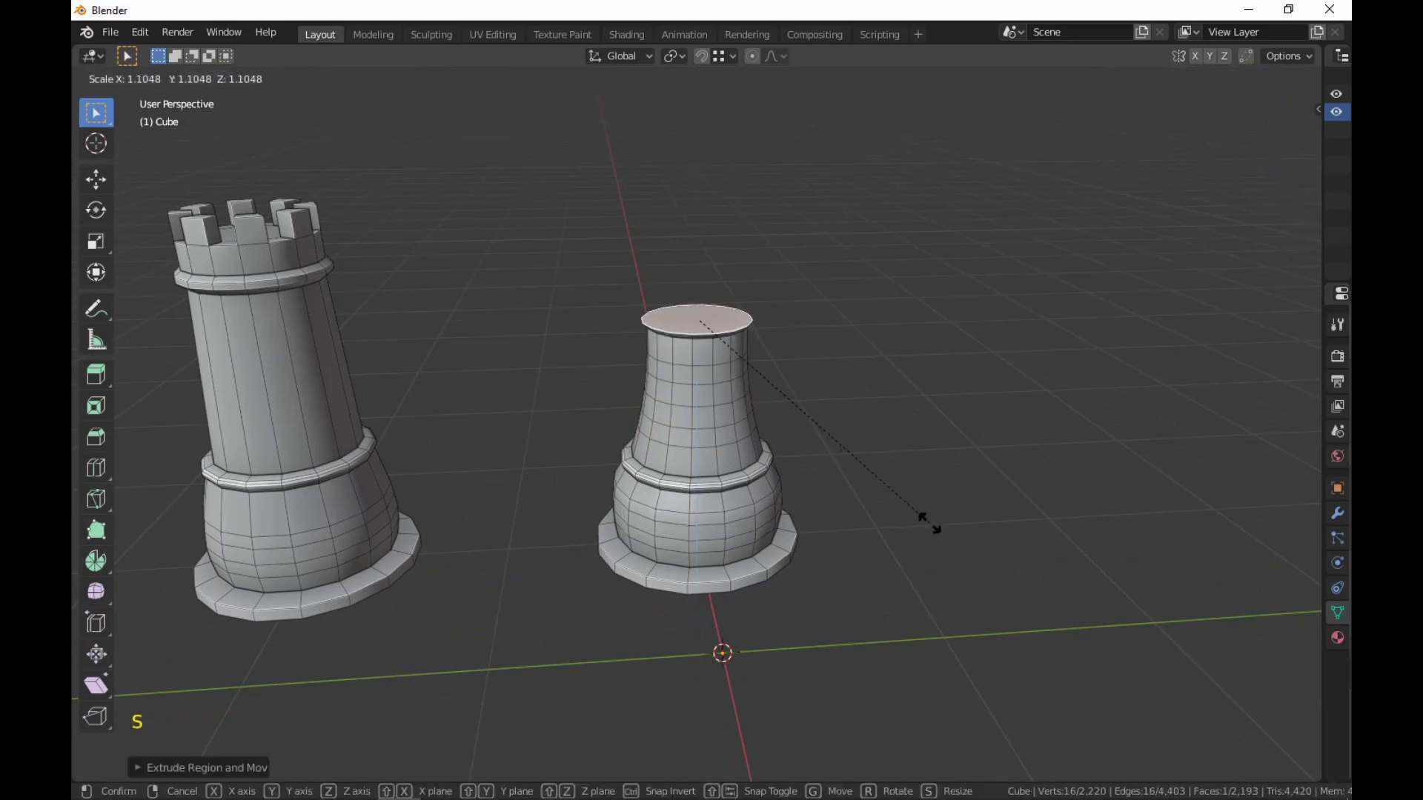
{"action": "left_click", "coordinate": [927, 521]}
Extrude the collar's top face up about 0.03 m and again about 0.02 m, scaling the last one to about 0.84.
{"action": "key", "text": "e"}
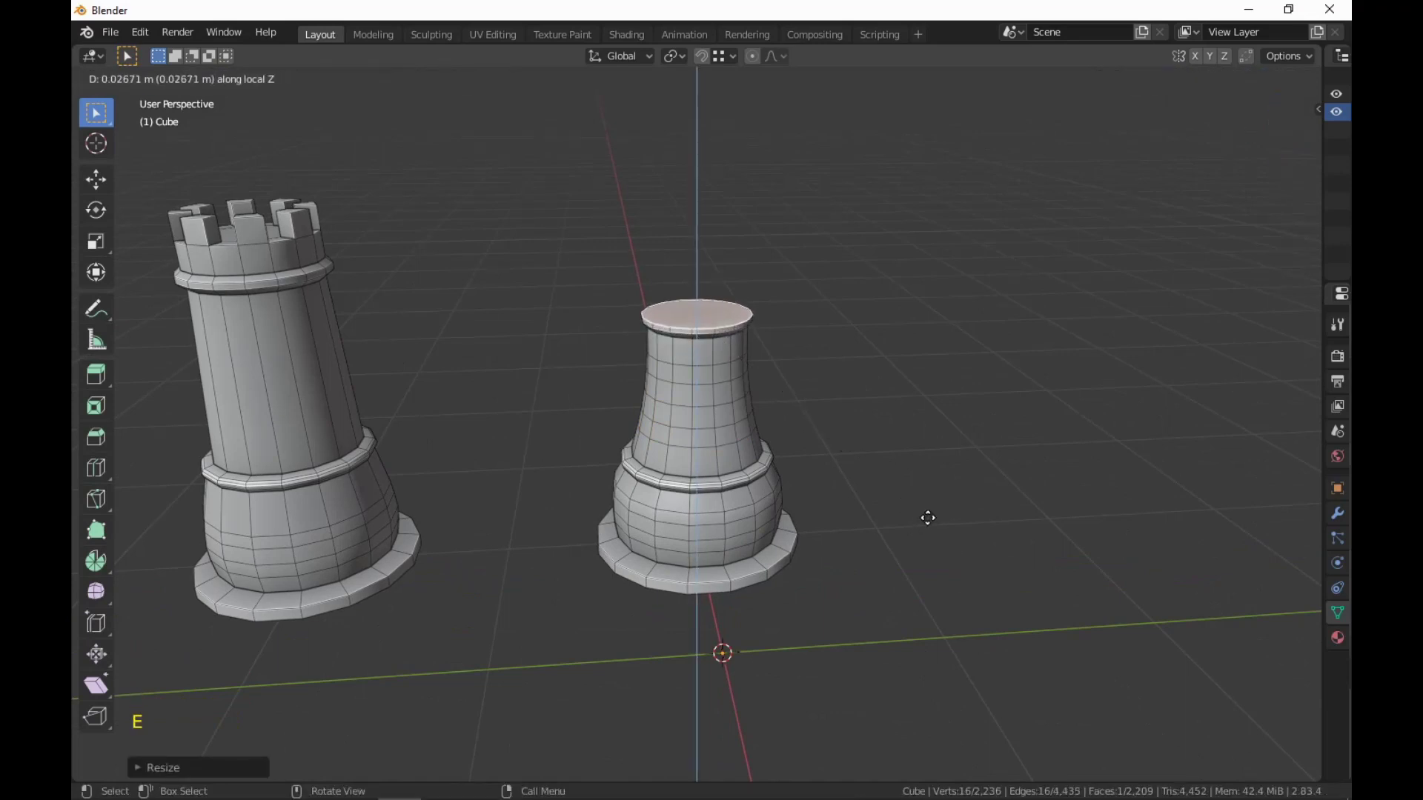
{"action": "left_click", "coordinate": [928, 517]}
{"action": "key", "text": "e"}
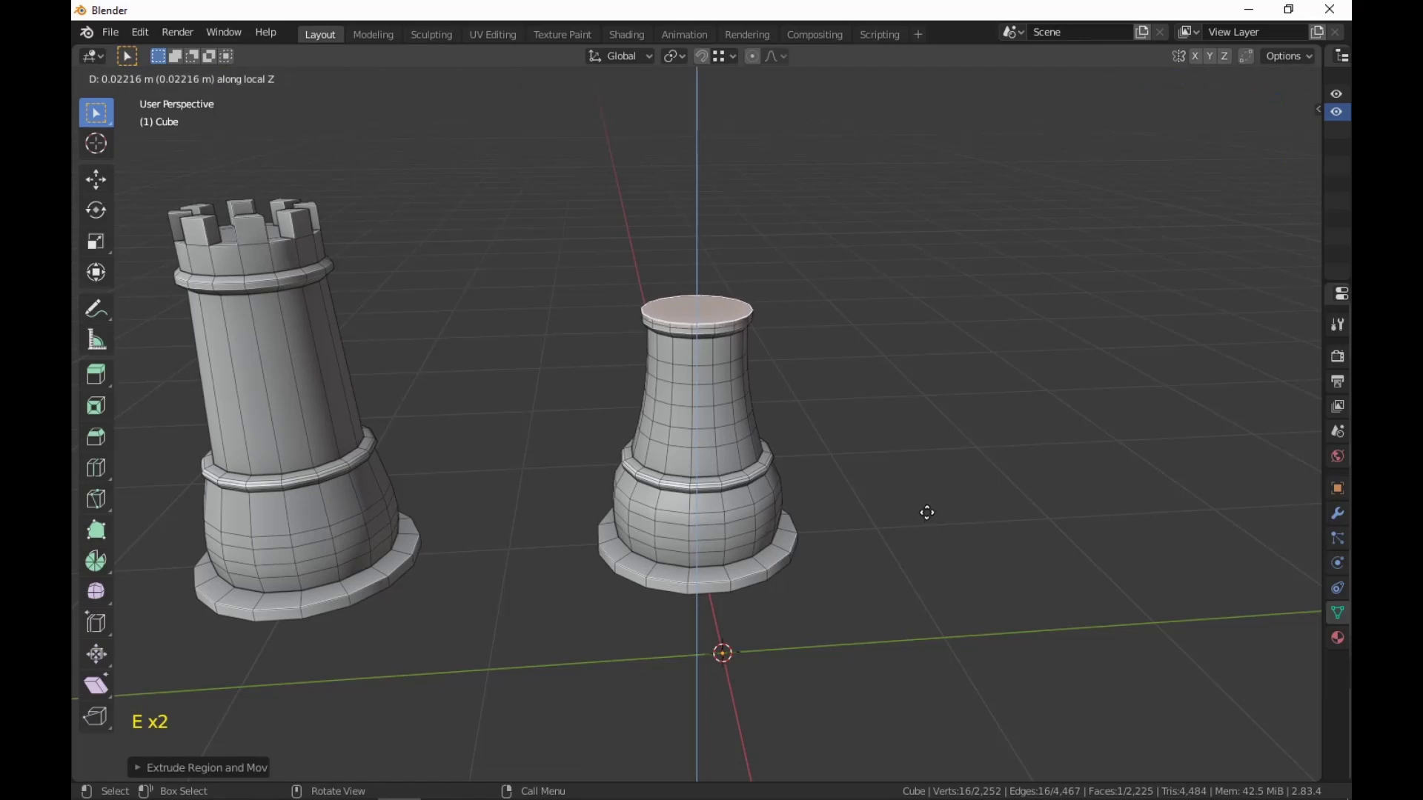
{"action": "left_click", "coordinate": [927, 513]}
{"action": "key", "text": "s"}
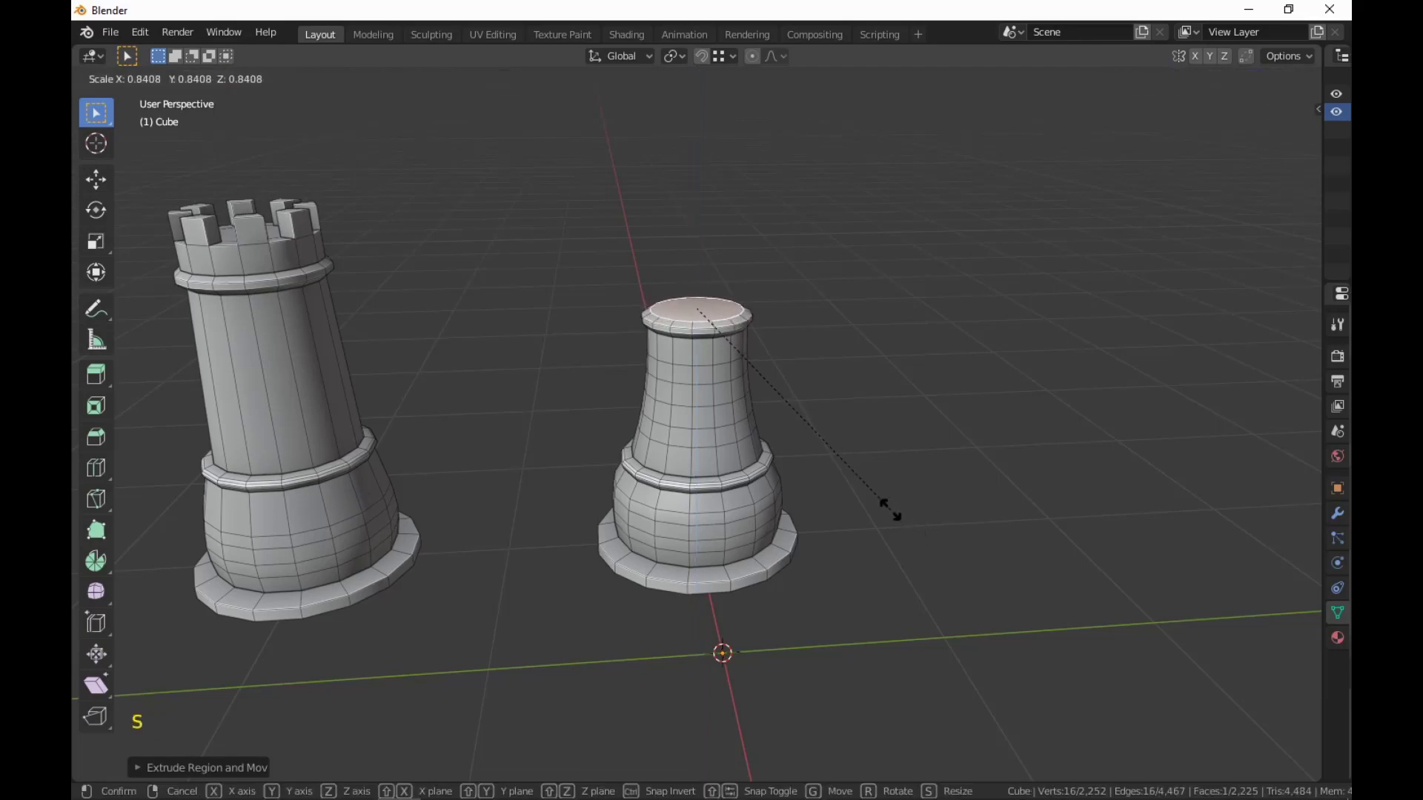
{"action": "left_click", "coordinate": [890, 510]}
Extrude the upper collar's top face upward into a short cylinder for the piece's head.
{"action": "middle_click_drag", "start_coordinate": [921, 474], "coordinate": [909, 580], "text": "shift"}
{"action": "scroll", "coordinate": [926, 552], "scroll_direction": "up", "scroll_amount": 2}
{"action": "scroll", "coordinate": [896, 499], "scroll_direction": "down", "scroll_amount": 5}
{"action": "scroll", "coordinate": [912, 562], "scroll_direction": "up", "scroll_amount": 3}
{"action": "key", "text": "e"}
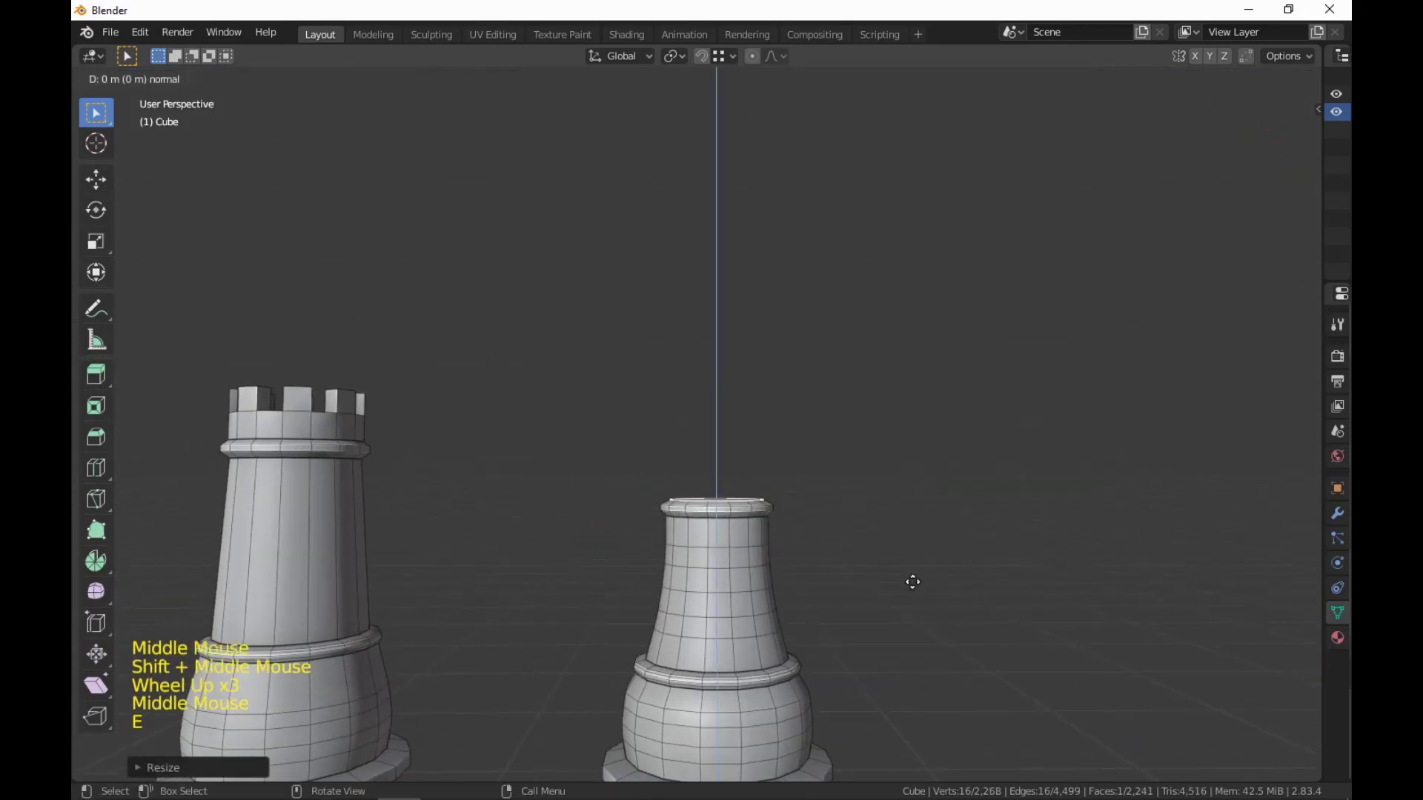
{"action": "left_click", "coordinate": [929, 501]}
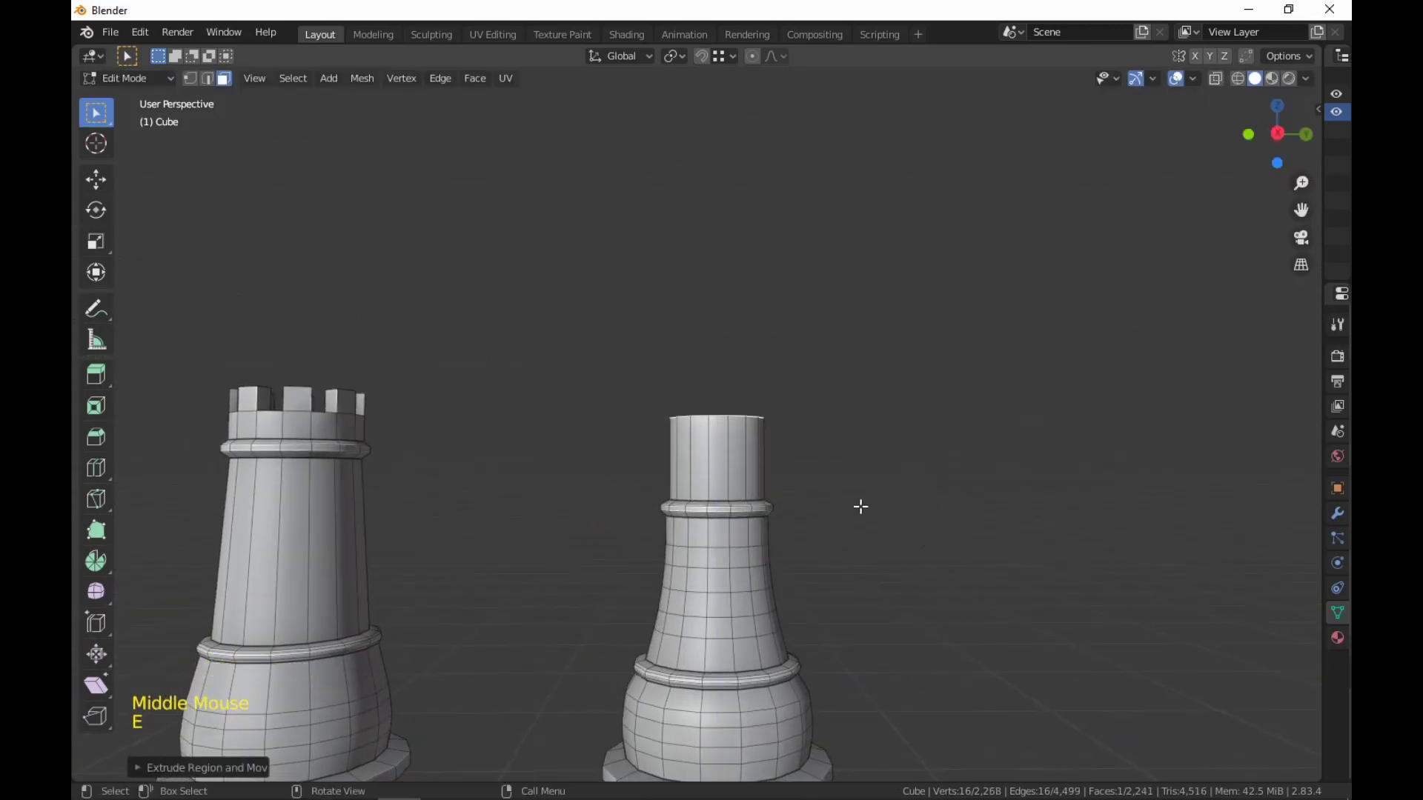
Try rounding the head cylinder with a centred loop cut scaled to about 1.5 and bevelled with 4 segments.
{"action": "key", "text": "ctrl+r"}
{"action": "left_click", "coordinate": [768, 468]}
{"action": "key", "text": "s"}
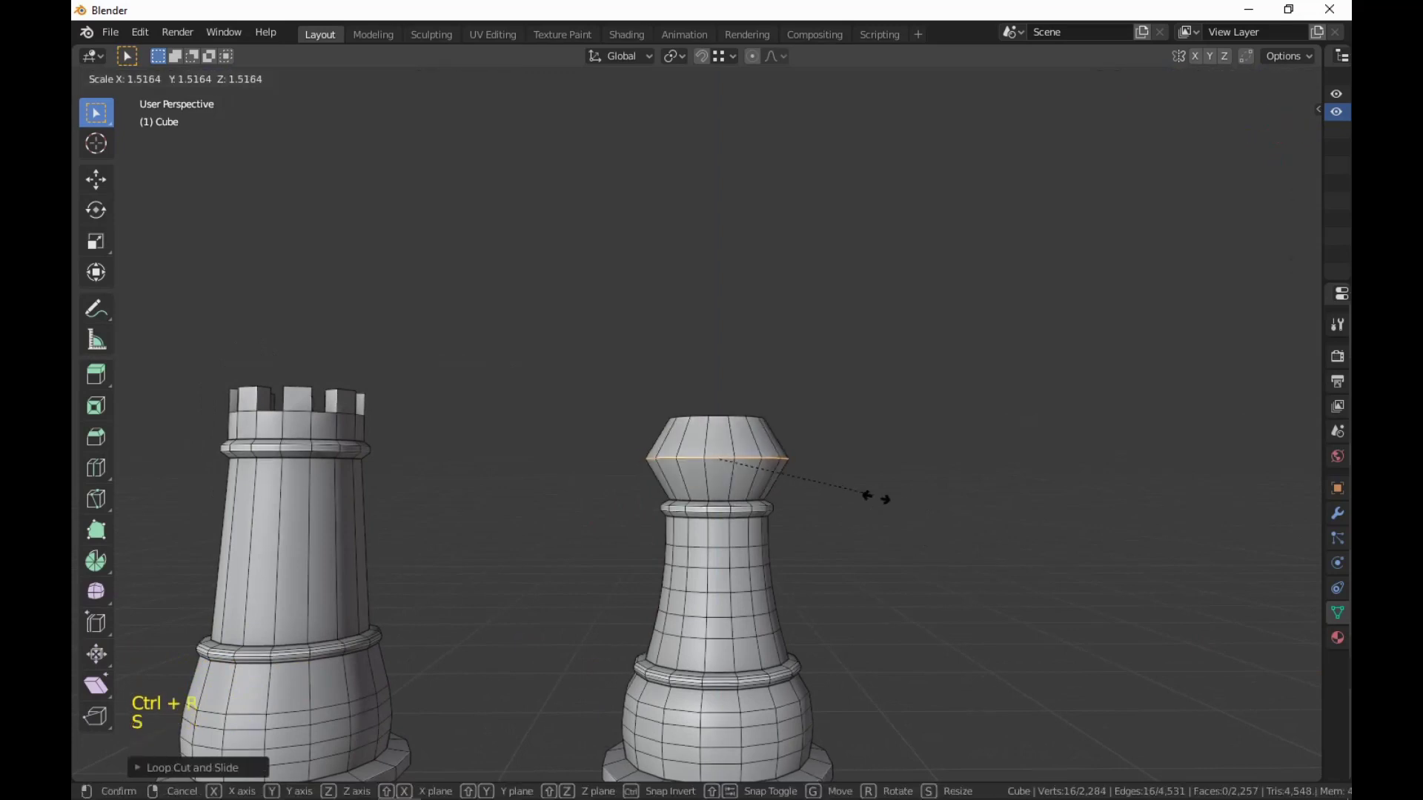
{"action": "left_click", "coordinate": [892, 508]}
{"action": "key", "text": "ctrl+b"}
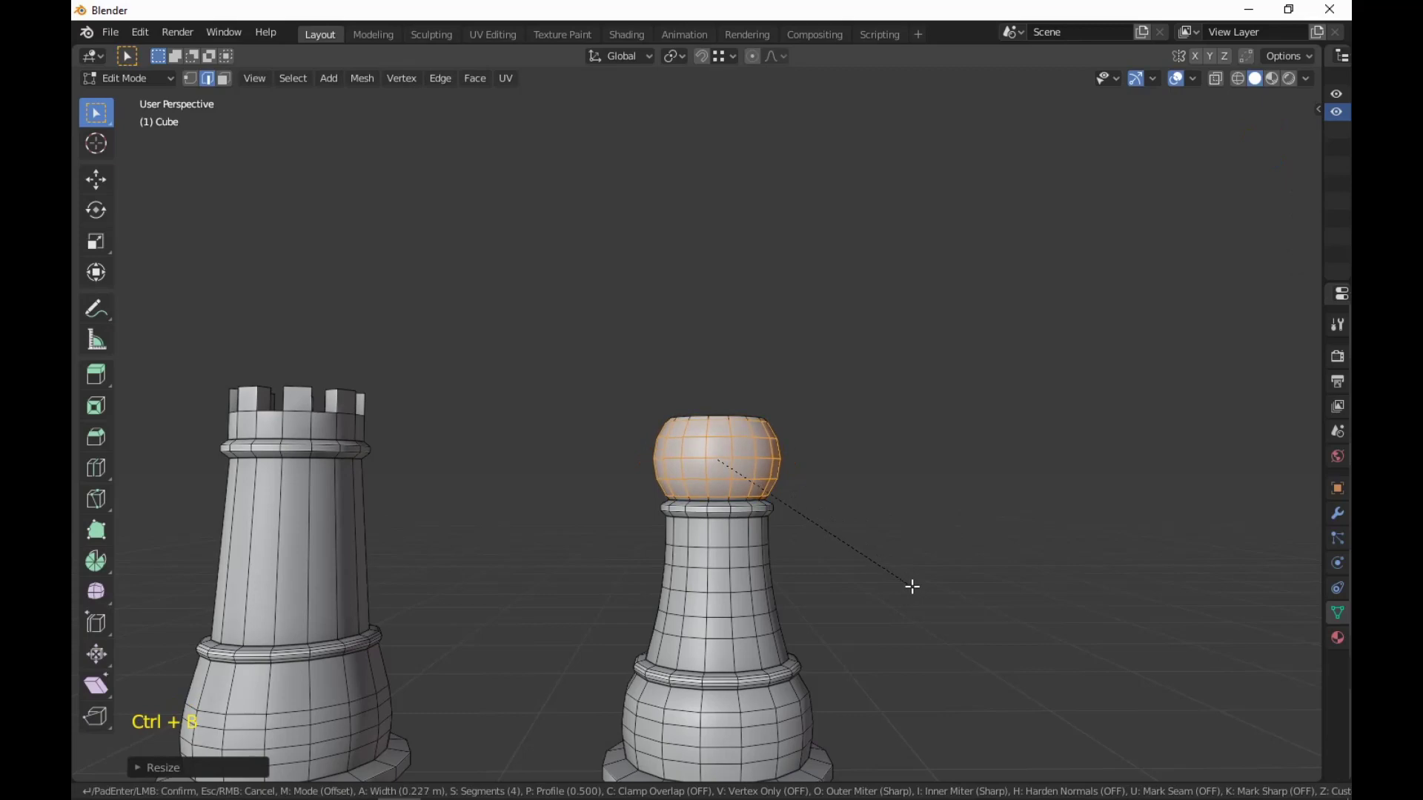
{"action": "middle_click_drag", "start_coordinate": [912, 587], "coordinate": [907, 514]}
{"action": "scroll", "coordinate": [912, 603], "scroll_direction": "up", "scroll_amount": 2}
Undo the head's bevel, loop scaling and loop cut.
{"action": "key", "text": "ctrl+z"}
{"action": "key", "text": "ctrl+z"}
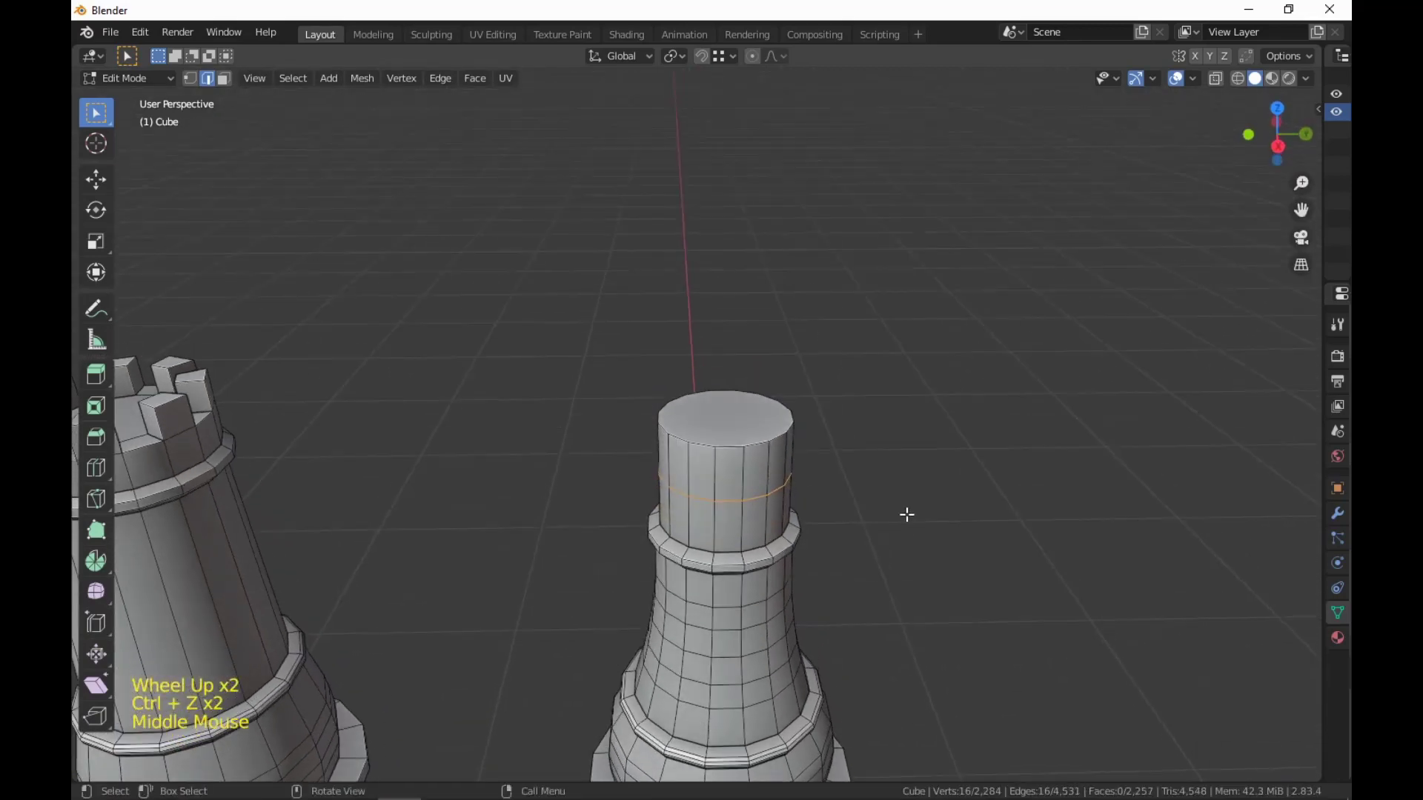
{"action": "key", "text": "ctrl+z"}
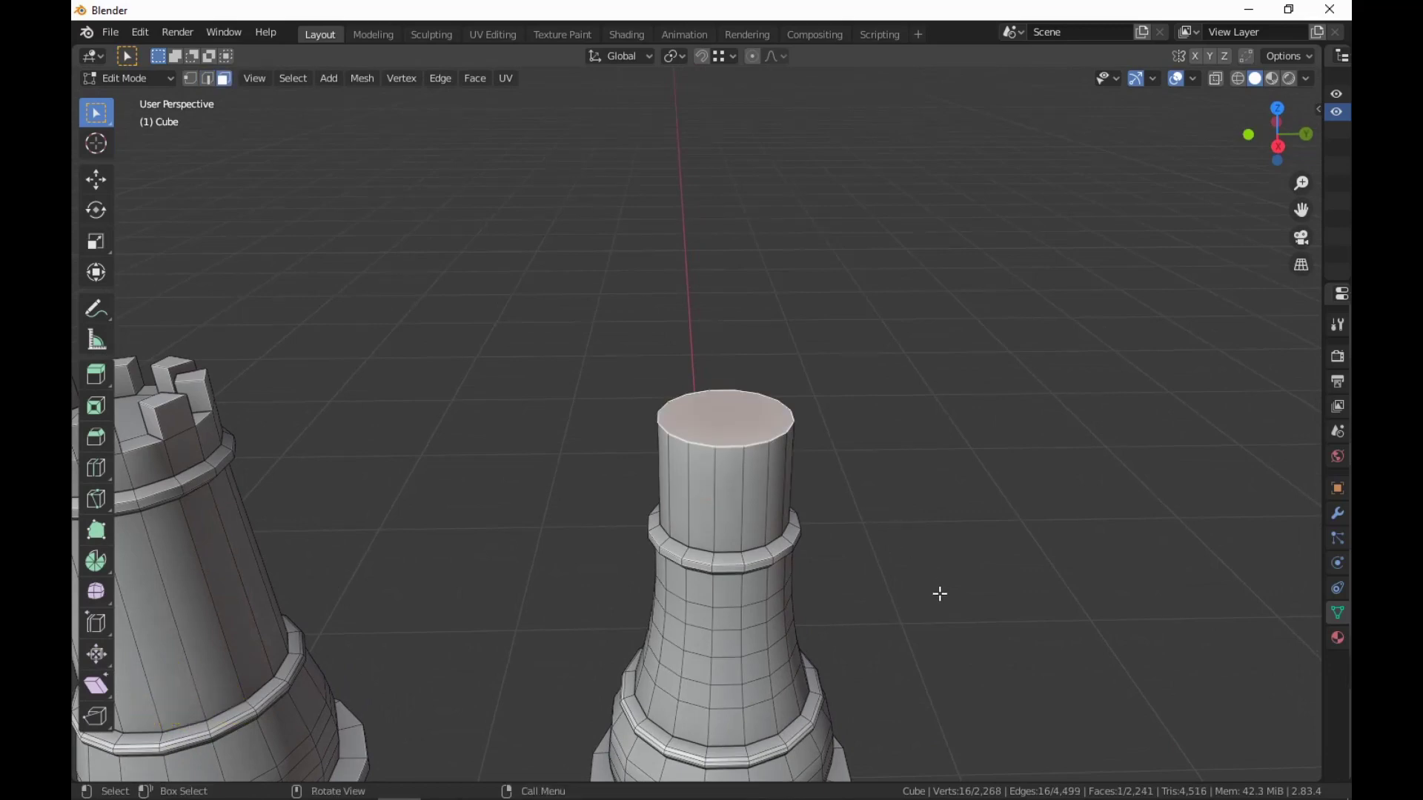
{"action": "key", "text": "s"}
{"action": "key", "text": "Escape"}
Extrude the head cylinder's top face up slightly and scale it to less than half size for a domed cap.
{"action": "middle_click_drag", "start_coordinate": [954, 592], "coordinate": [950, 554]}
{"action": "key", "text": "e"}
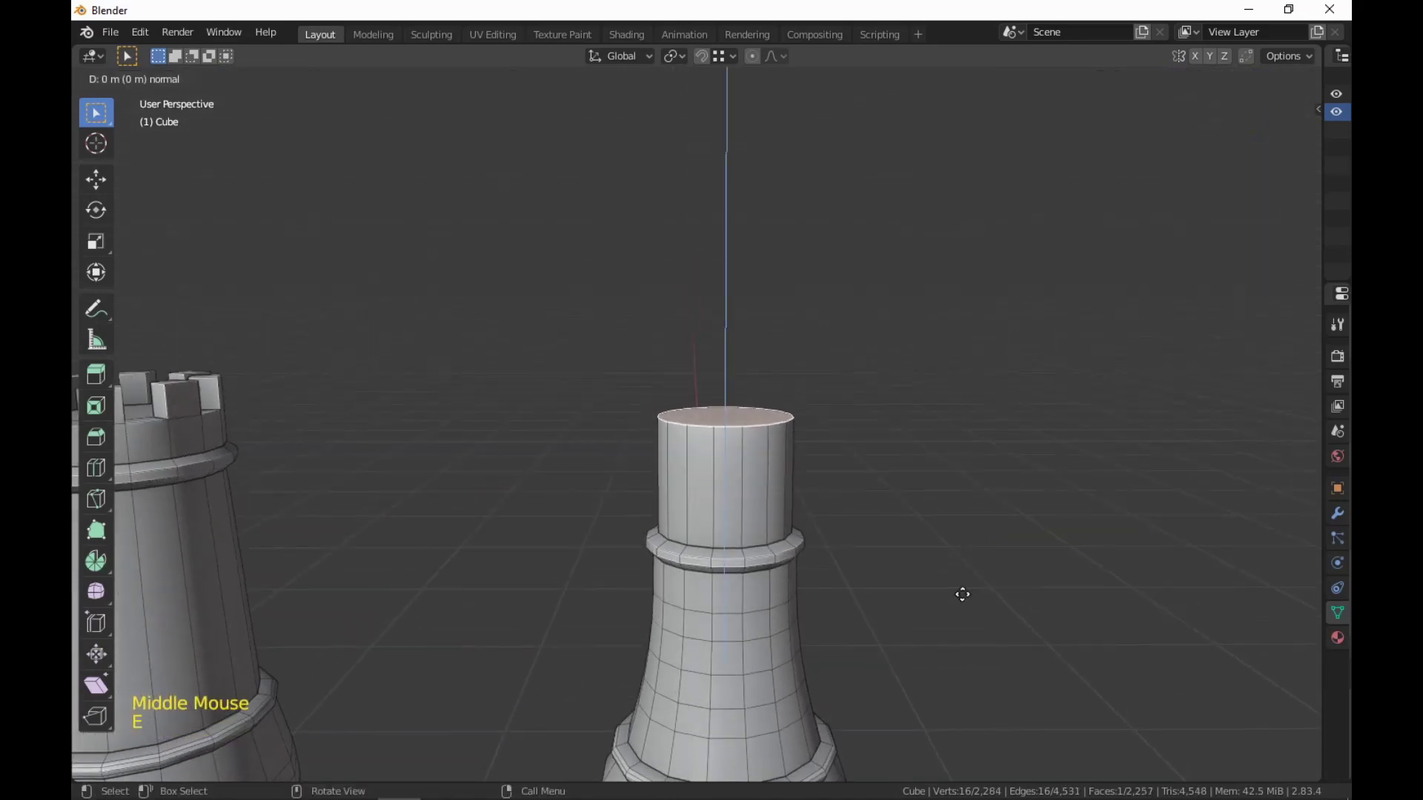
{"action": "left_click", "coordinate": [963, 585]}
{"action": "key", "text": "s"}
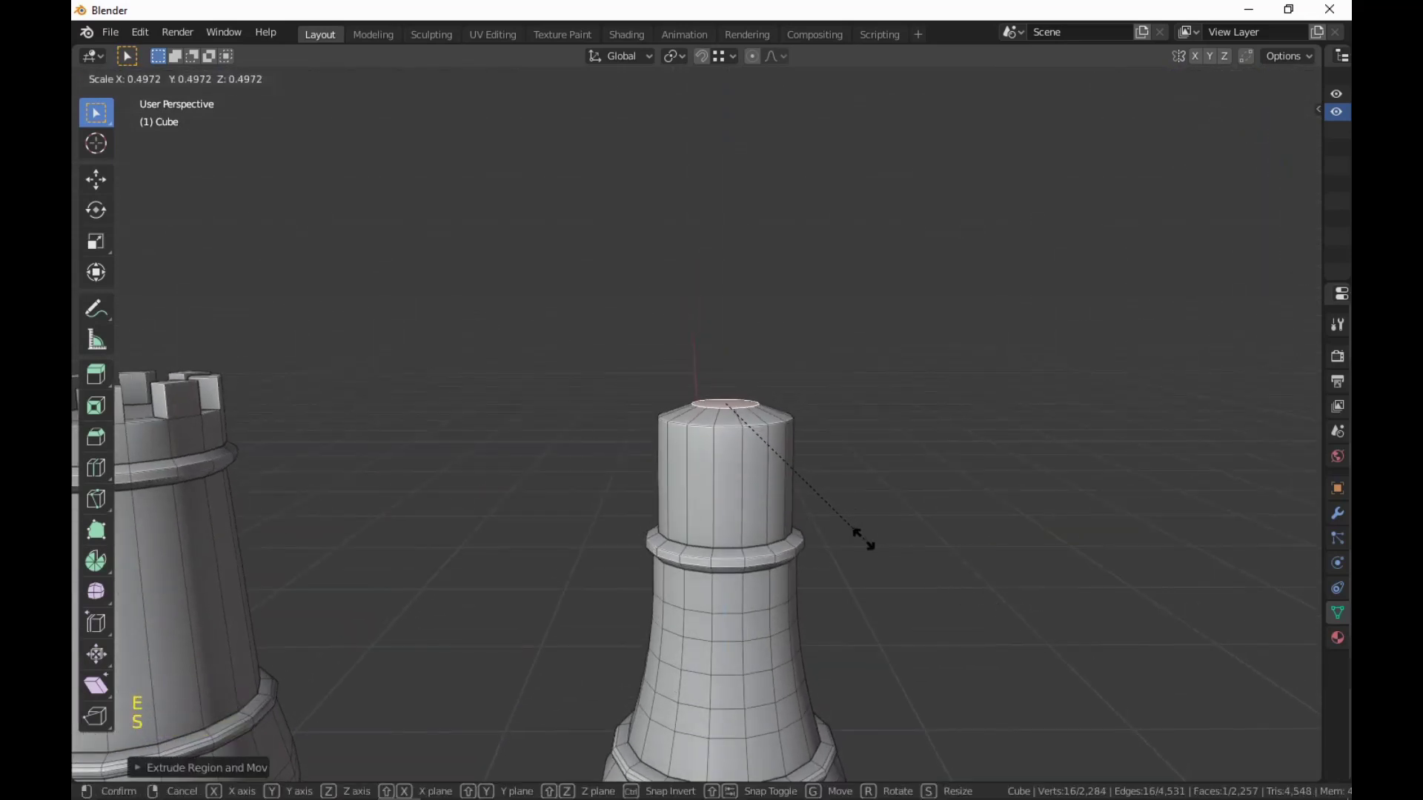
{"action": "left_click", "coordinate": [833, 524]}
Round the head with a centred loop cut scaled to about 2 and bevelled about 0.28 m with 4 segments.
{"action": "key", "text": "ctrl+r"}
{"action": "left_click", "coordinate": [766, 500]}
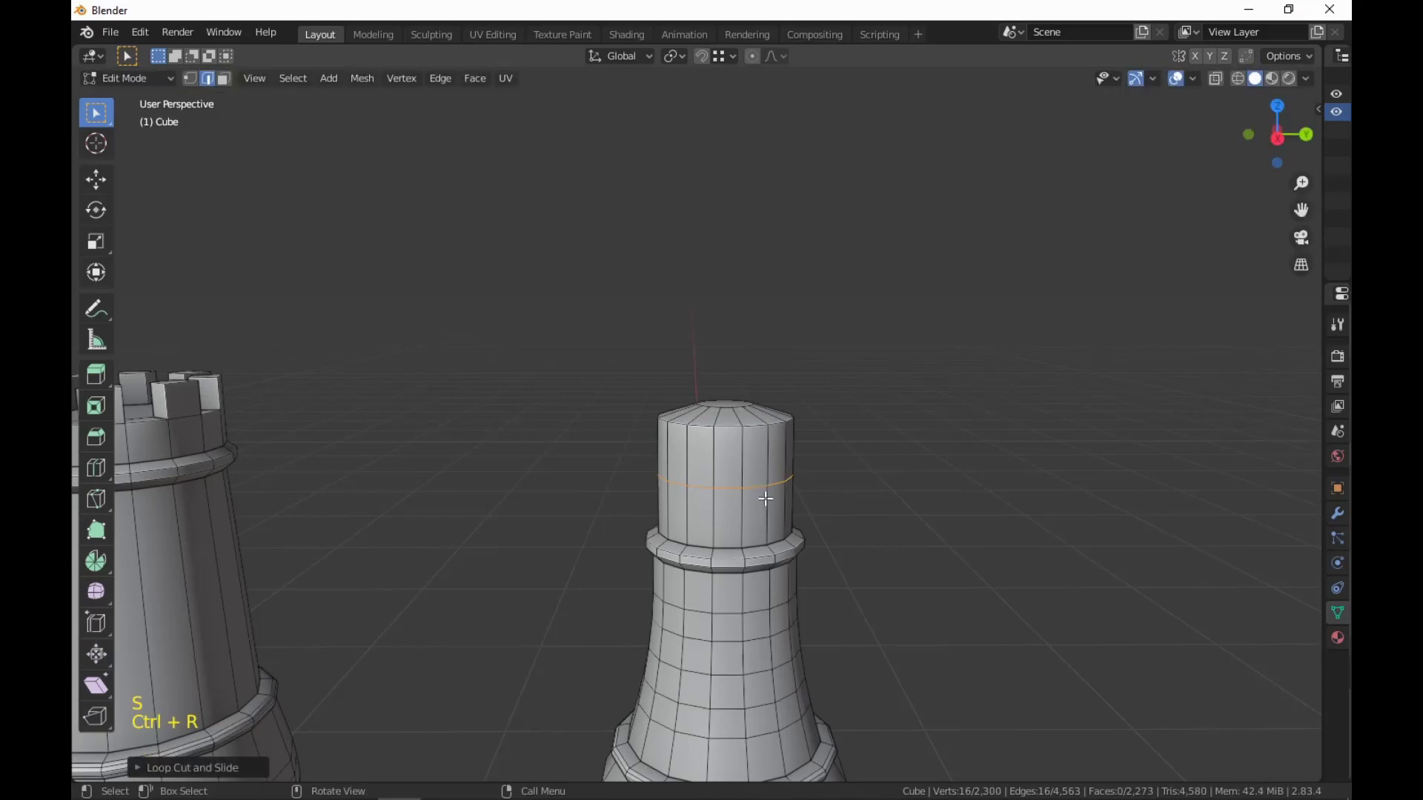
{"action": "key", "text": "s"}
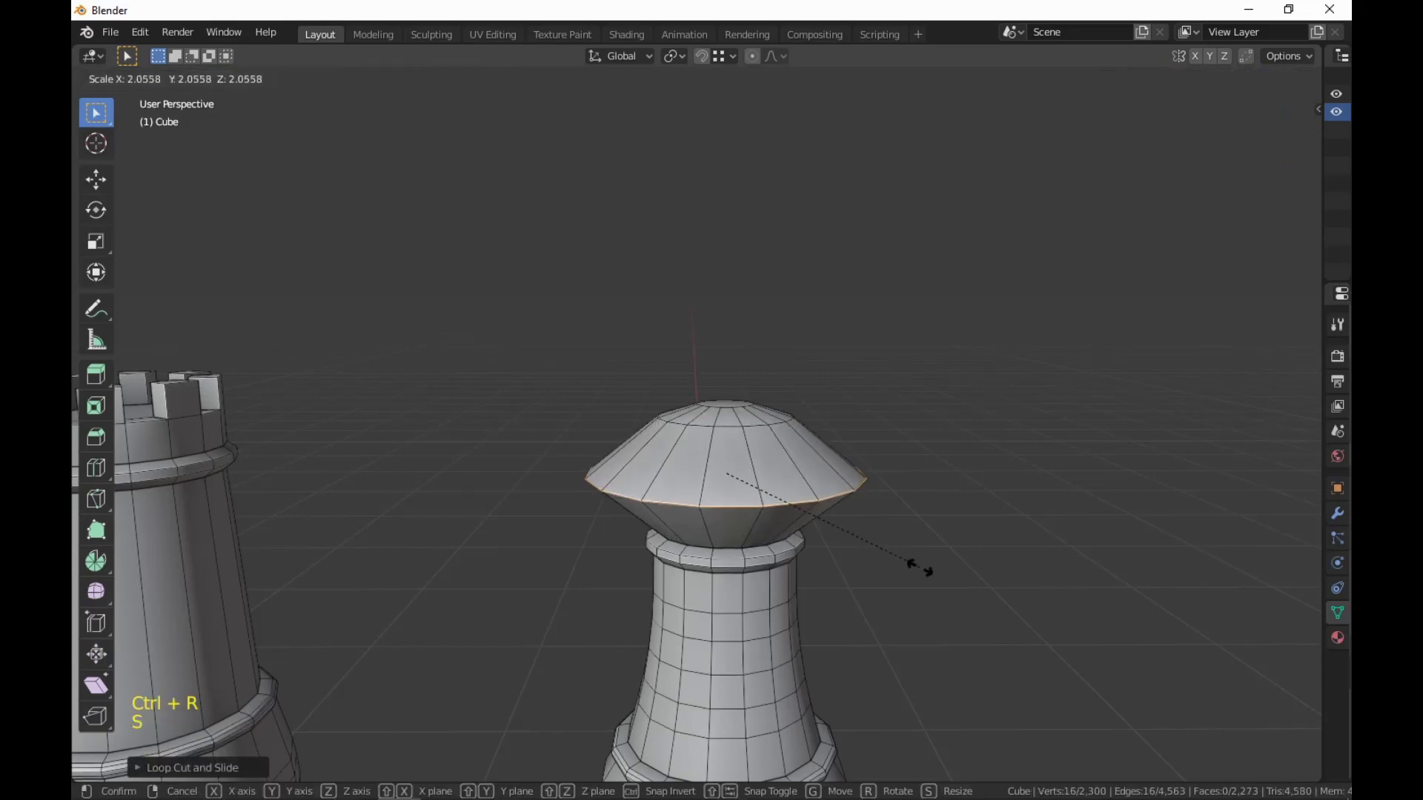
{"action": "left_click", "coordinate": [912, 563]}
{"action": "key", "text": "ctrl+b"}
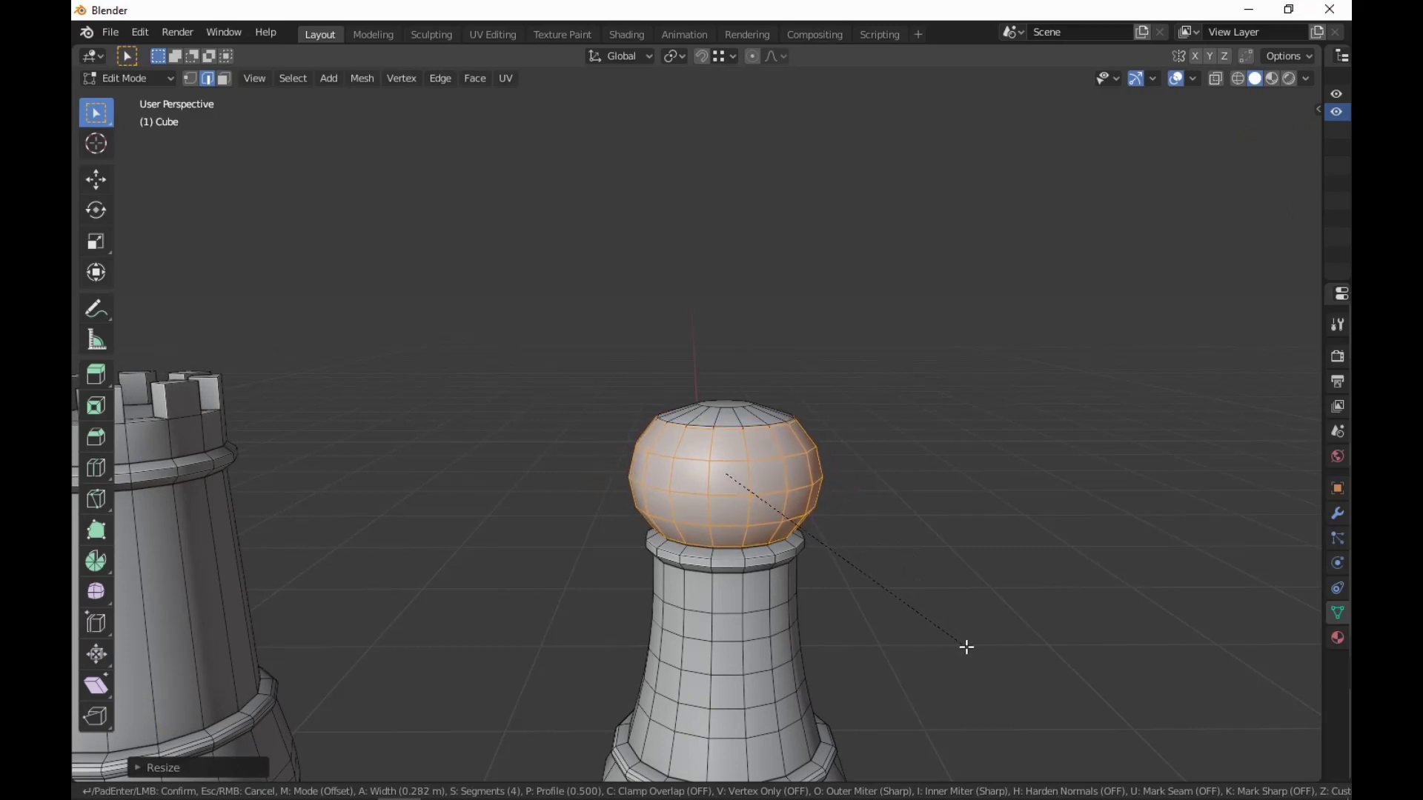
{"action": "left_click", "coordinate": [984, 655]}
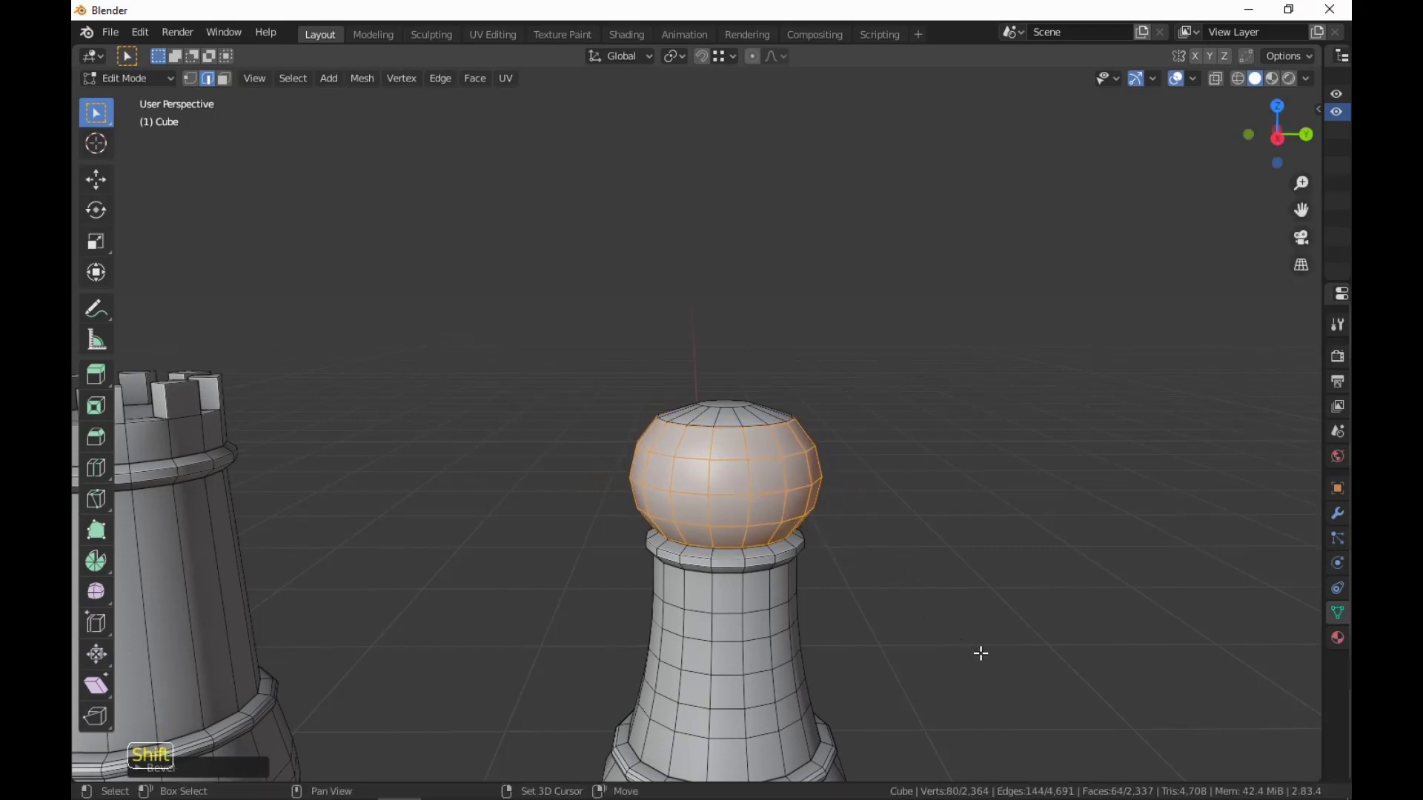
Select all linked geometry of the pawn.
{"action": "scroll", "coordinate": [978, 651], "scroll_direction": "down", "scroll_amount": 3}
{"action": "middle_click_drag", "start_coordinate": [984, 559], "coordinate": [953, 645]}
{"action": "scroll", "coordinate": [1001, 564], "scroll_direction": "up", "scroll_amount": 2}
{"action": "scroll", "coordinate": [994, 575], "scroll_direction": "down", "scroll_amount": 8}
{"action": "scroll", "coordinate": [989, 585], "scroll_direction": "up", "scroll_amount": 7}
{"action": "scroll", "coordinate": [963, 572], "scroll_direction": "down", "scroll_amount": 3}
{"action": "scroll", "coordinate": [954, 575], "scroll_direction": "up", "scroll_amount": 1}
{"action": "scroll", "coordinate": [943, 607], "scroll_direction": "up", "scroll_amount": 2}
{"action": "scroll", "coordinate": [953, 645], "scroll_direction": "up", "scroll_amount": 2}
{"action": "key", "text": "l"}
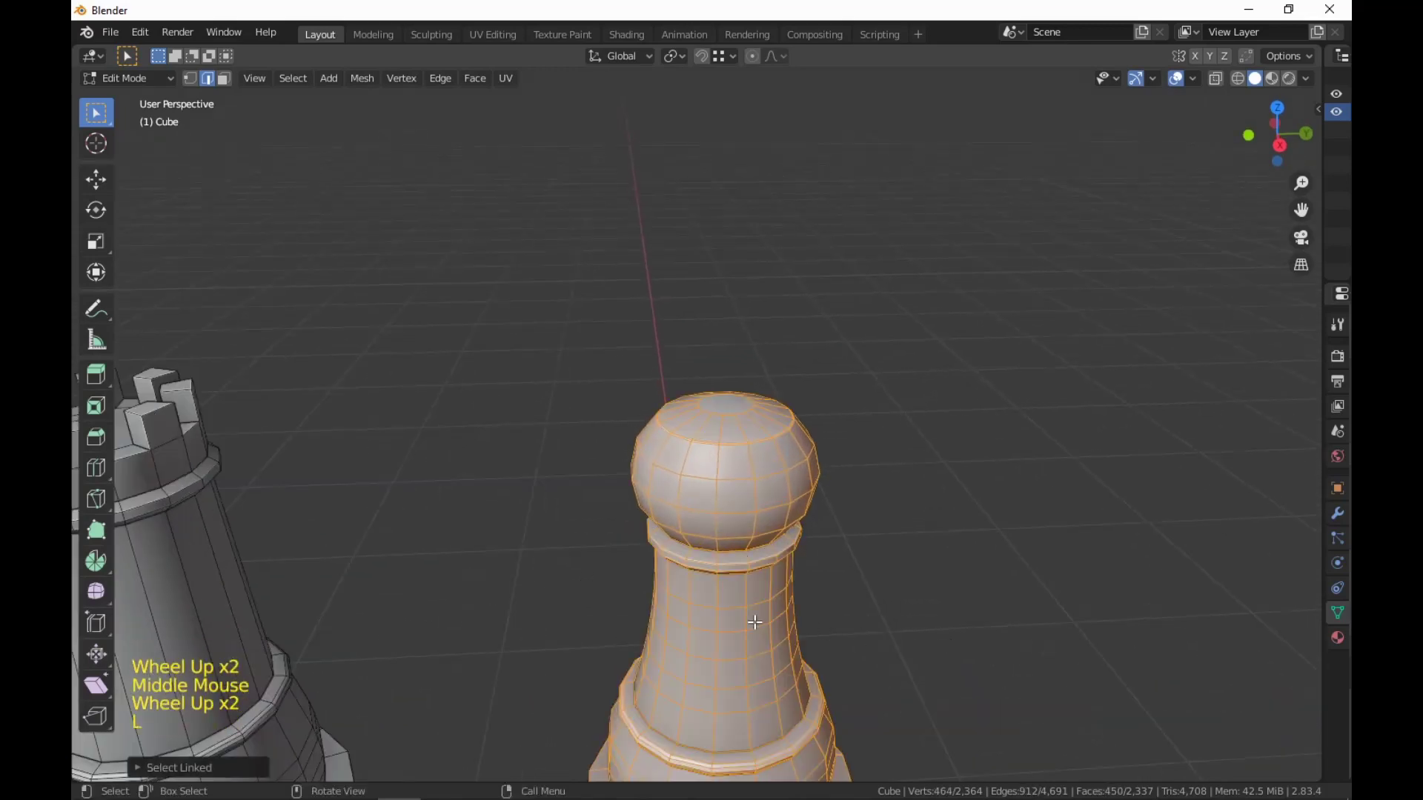
Try merging the pawn's vertices by distance at 0.0301 m and at 0.0201 m.
{"action": "scroll", "coordinate": [755, 621], "scroll_direction": "down", "scroll_amount": 3}
{"action": "key", "text": "m"}
{"action": "left_click", "coordinate": [754, 621]}
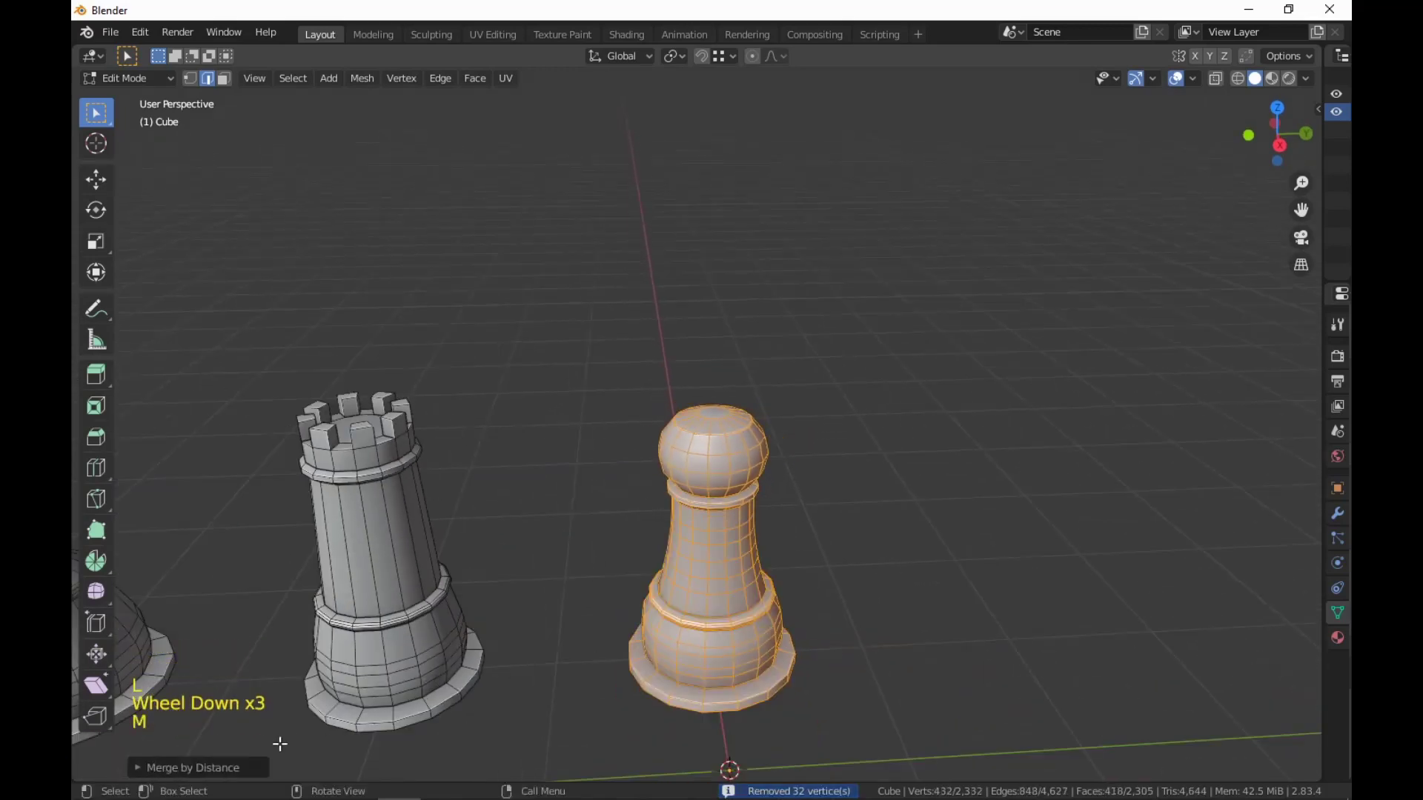
{"action": "left_click", "coordinate": [215, 771]}
{"action": "left_click", "coordinate": [362, 740]}
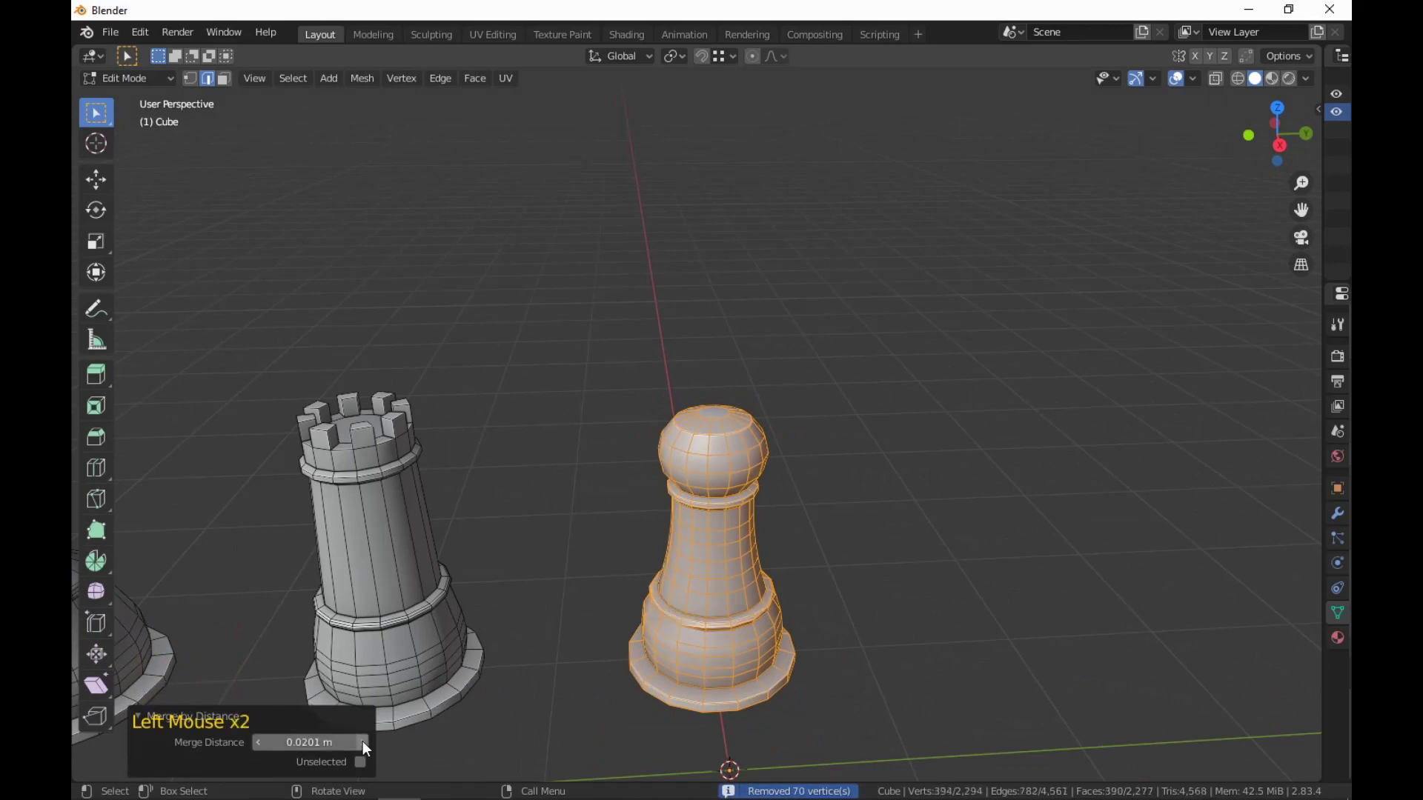
{"action": "left_click", "coordinate": [363, 741]}
{"action": "scroll", "coordinate": [771, 638], "scroll_direction": "up", "scroll_amount": 4}
{"action": "middle_click_drag", "start_coordinate": [771, 638], "coordinate": [690, 603]}
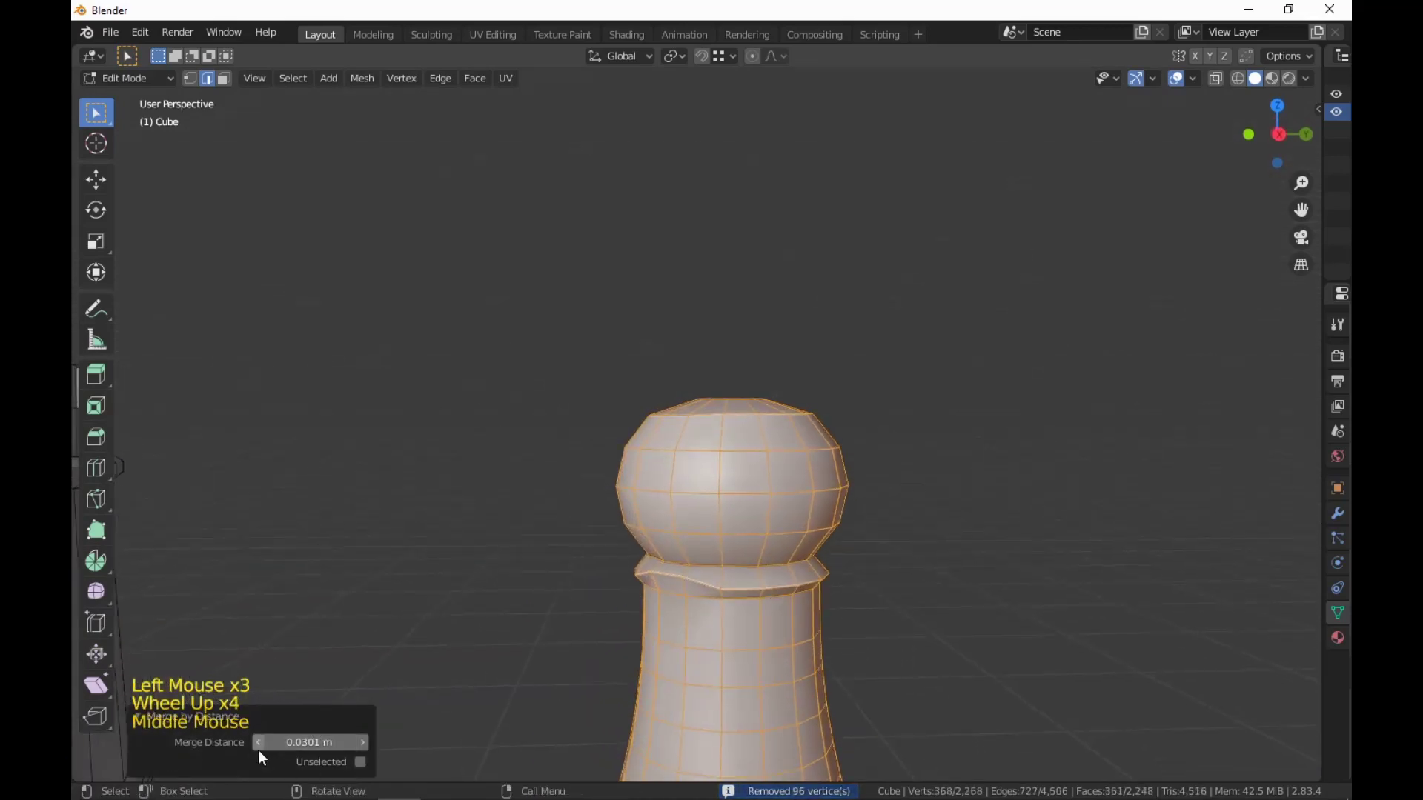
{"action": "left_click", "coordinate": [258, 744]}
{"action": "scroll", "coordinate": [258, 748], "scroll_direction": "down", "scroll_amount": 5, "text": "shift"}
{"action": "scroll", "coordinate": [653, 543], "scroll_direction": "down", "scroll_amount": 6}
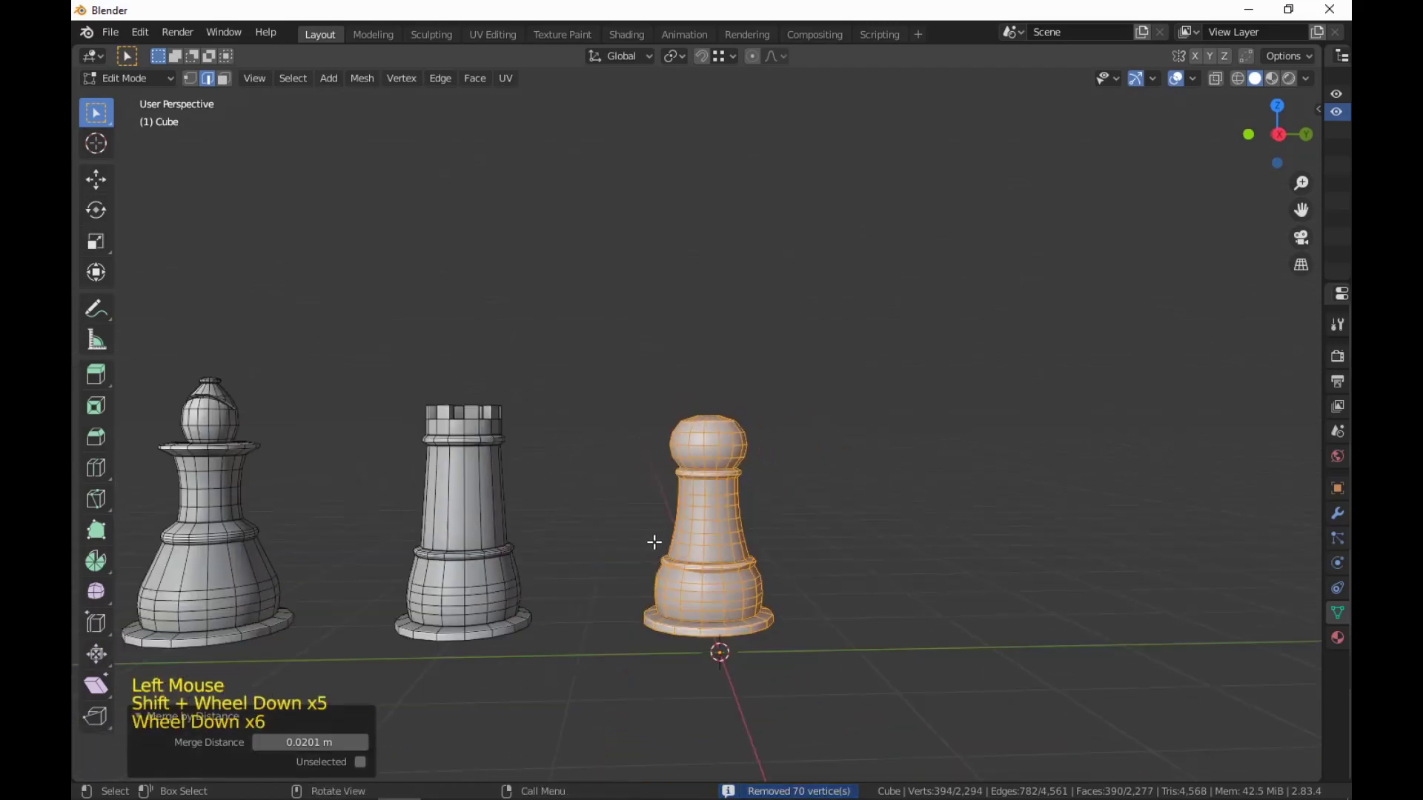
Undo the pawn's merge by distance.
{"action": "key", "text": "3"}
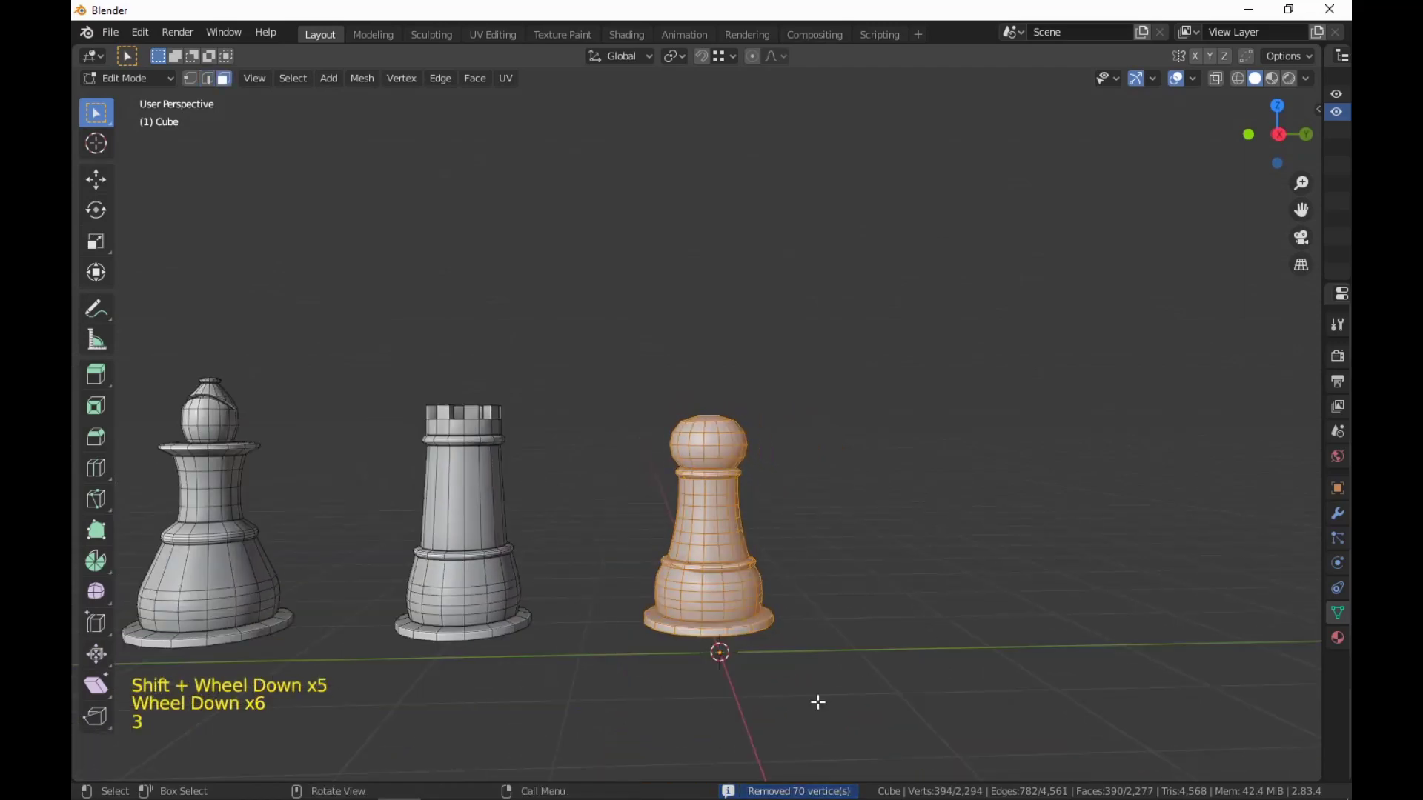
{"action": "scroll", "coordinate": [822, 718], "scroll_direction": "up", "scroll_amount": 4}
{"action": "middle_click_drag", "start_coordinate": [818, 702], "coordinate": [888, 542]}
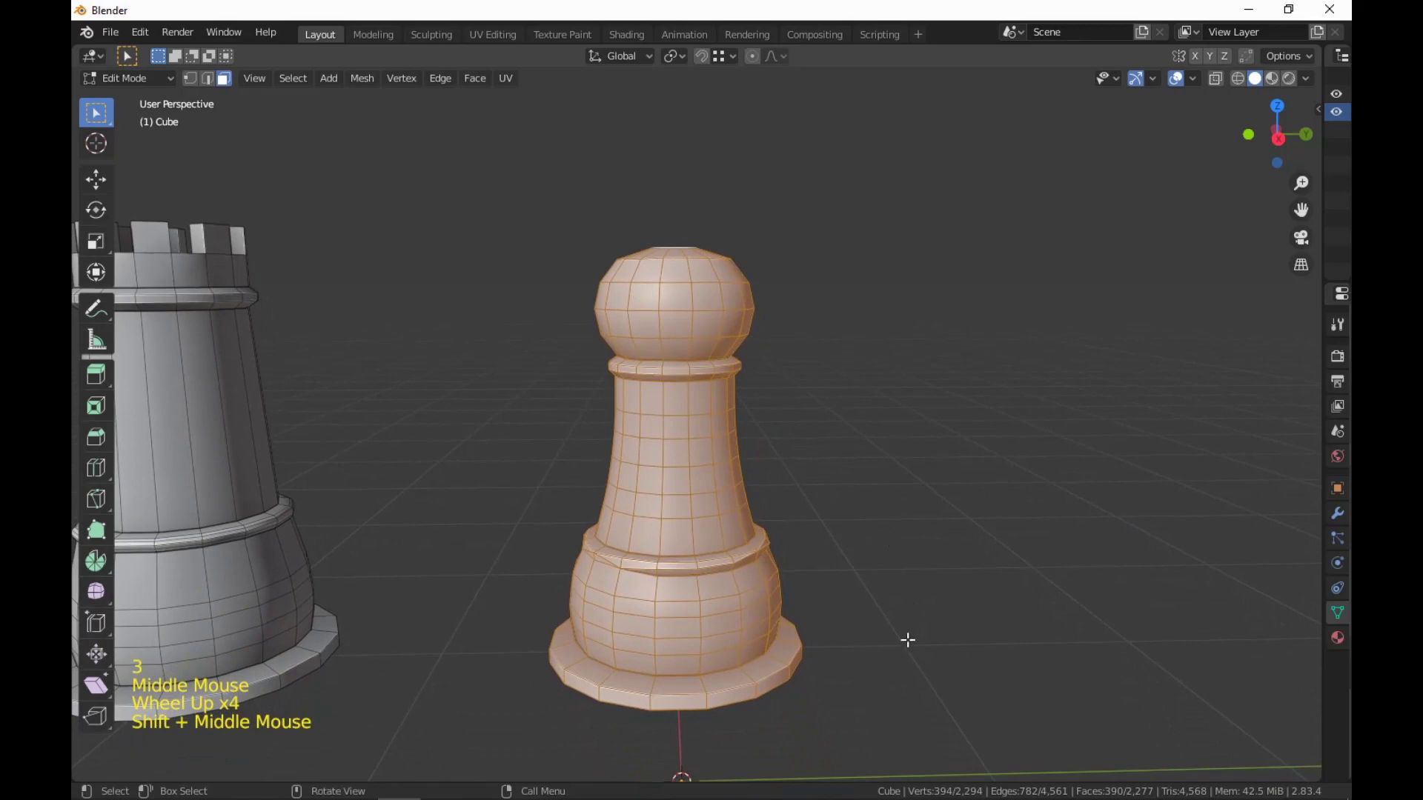
{"action": "scroll", "coordinate": [904, 643], "scroll_direction": "up", "scroll_amount": 2}
{"action": "middle_click_drag", "start_coordinate": [899, 648], "coordinate": [943, 610]}
{"action": "key", "text": "ctrl+z"}
{"action": "key", "text": "ctrl+z"}
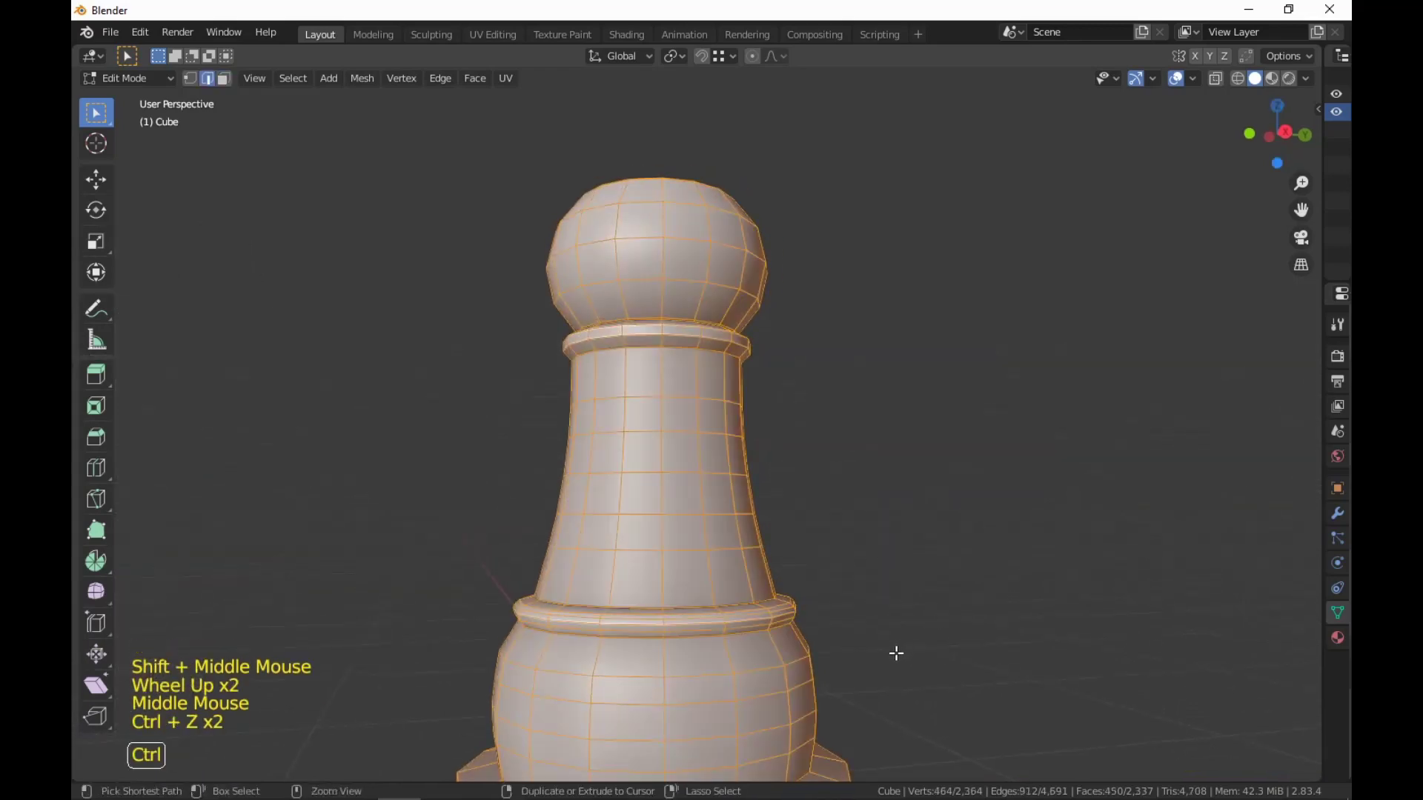
Merge the pawn's vertices by distance with a merge distance of 0.0101 m.
{"action": "scroll", "coordinate": [896, 653], "scroll_direction": "down", "scroll_amount": 1}
{"action": "middle_click_drag", "start_coordinate": [896, 653], "coordinate": [662, 573]}
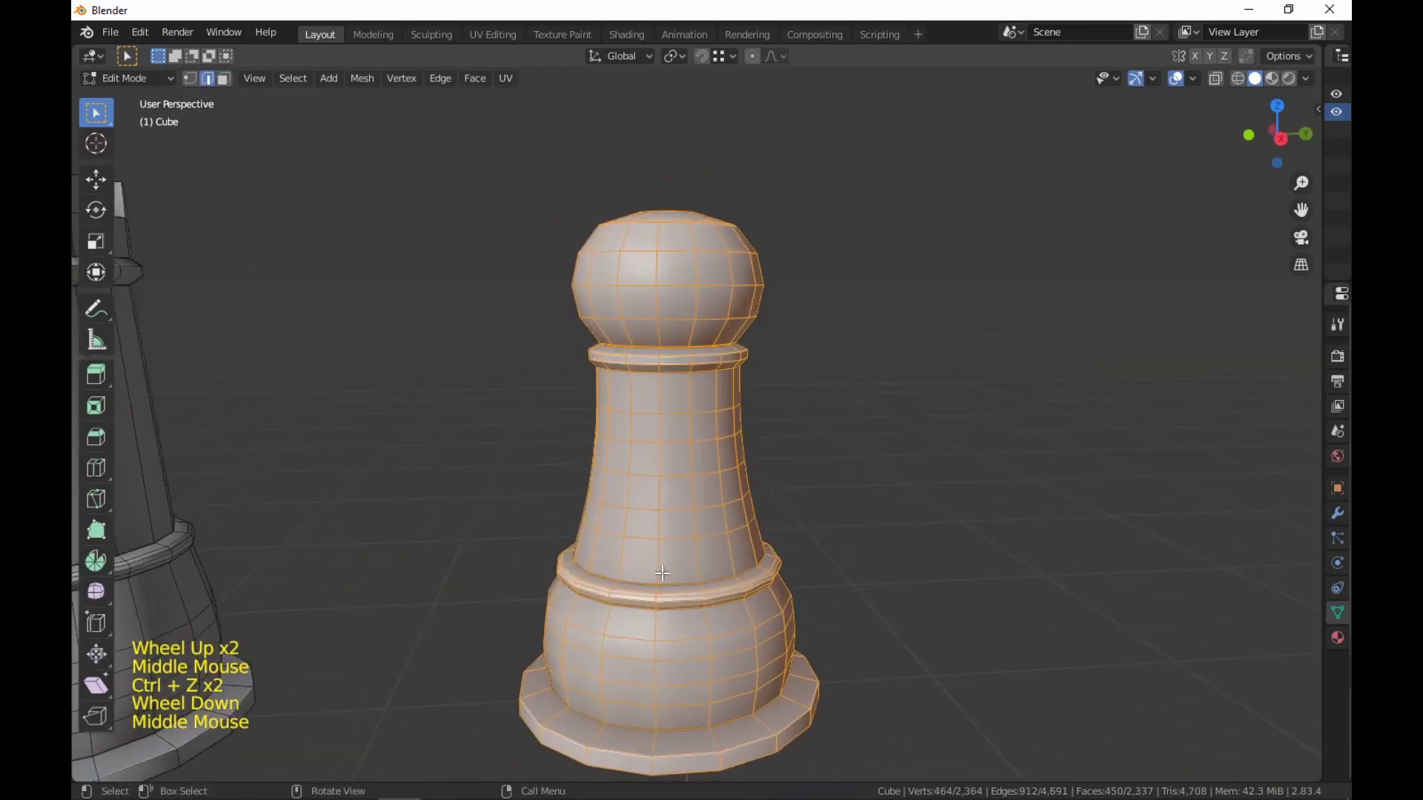
{"action": "key", "text": "m"}
{"action": "left_click", "coordinate": [461, 697]}
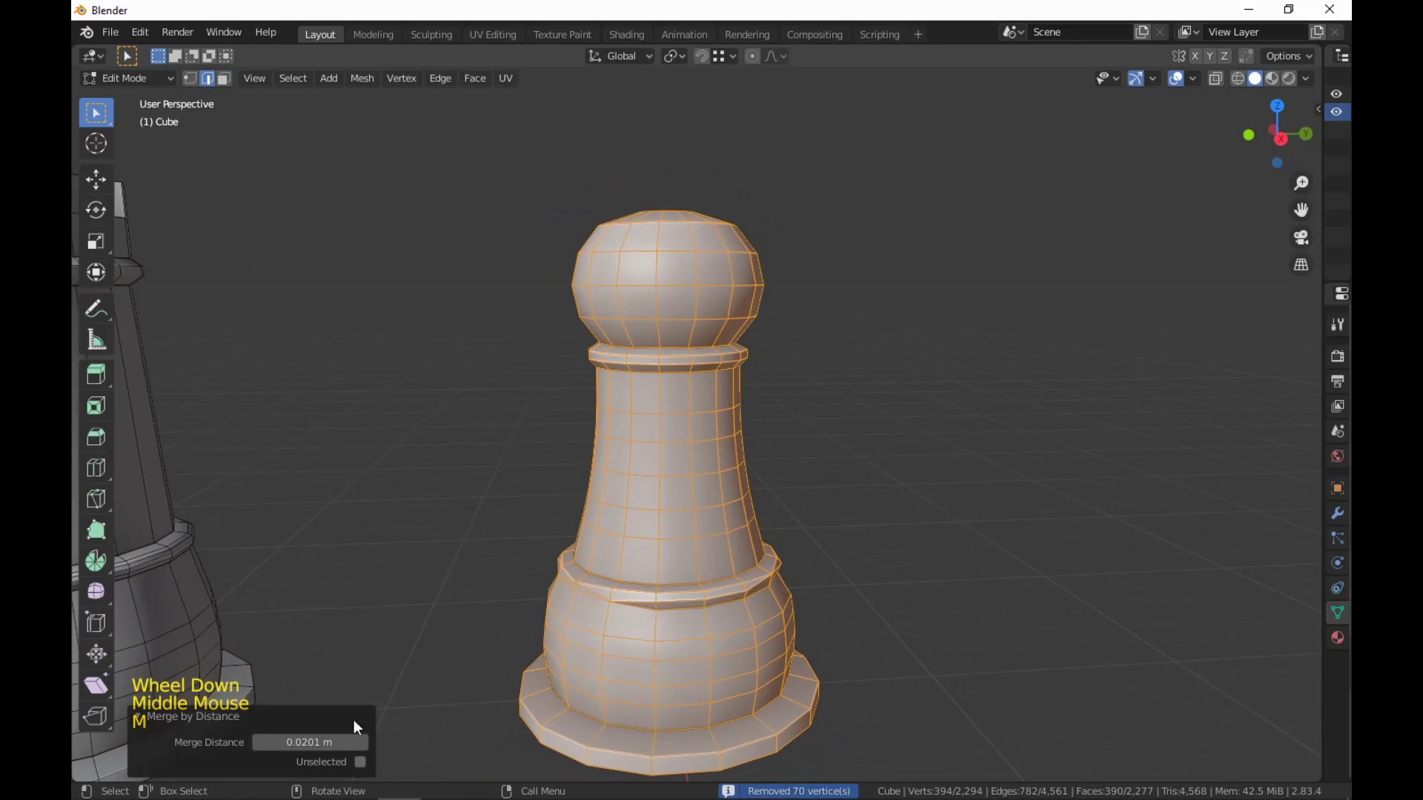
{"action": "left_click", "coordinate": [259, 744]}
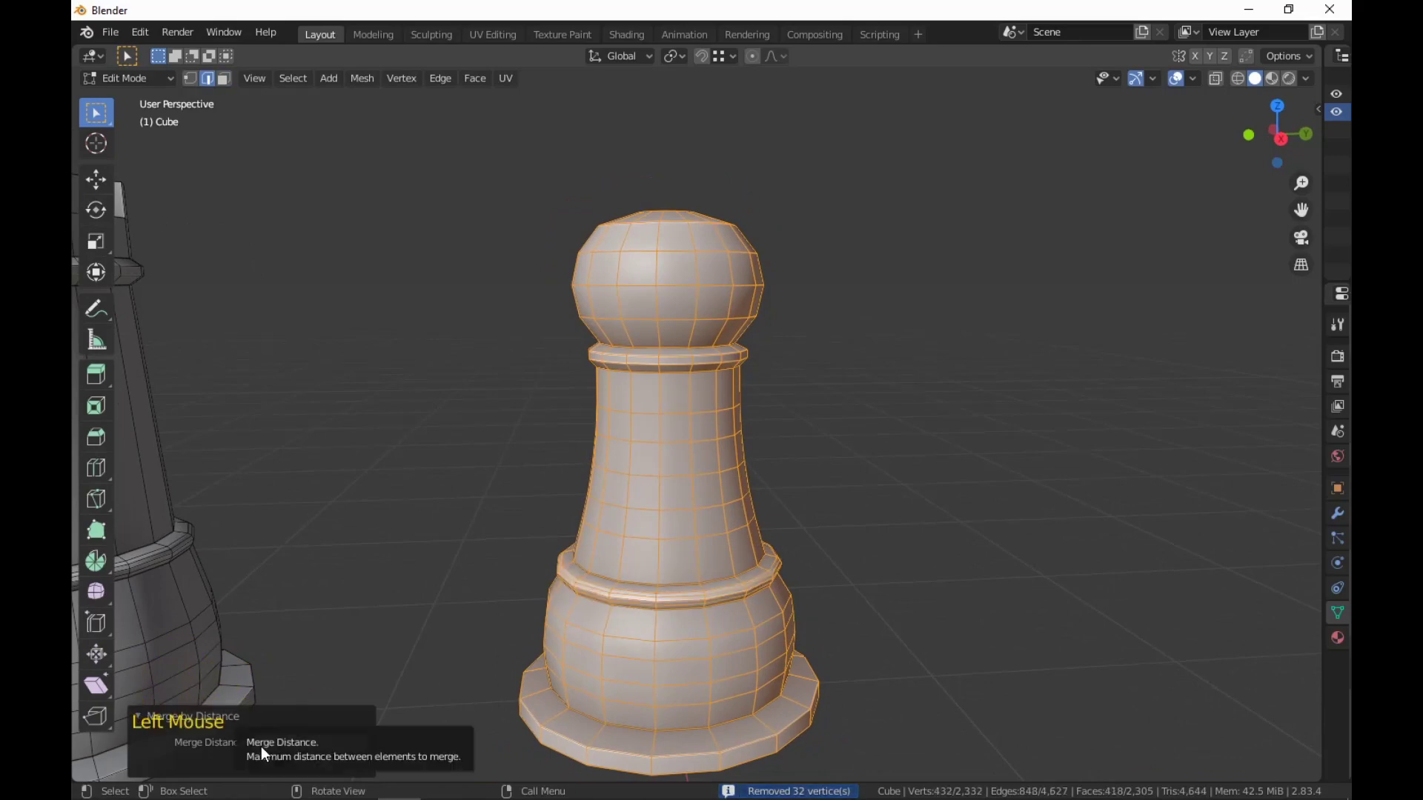
{"action": "middle_click_drag", "start_coordinate": [459, 703], "coordinate": [700, 647]}
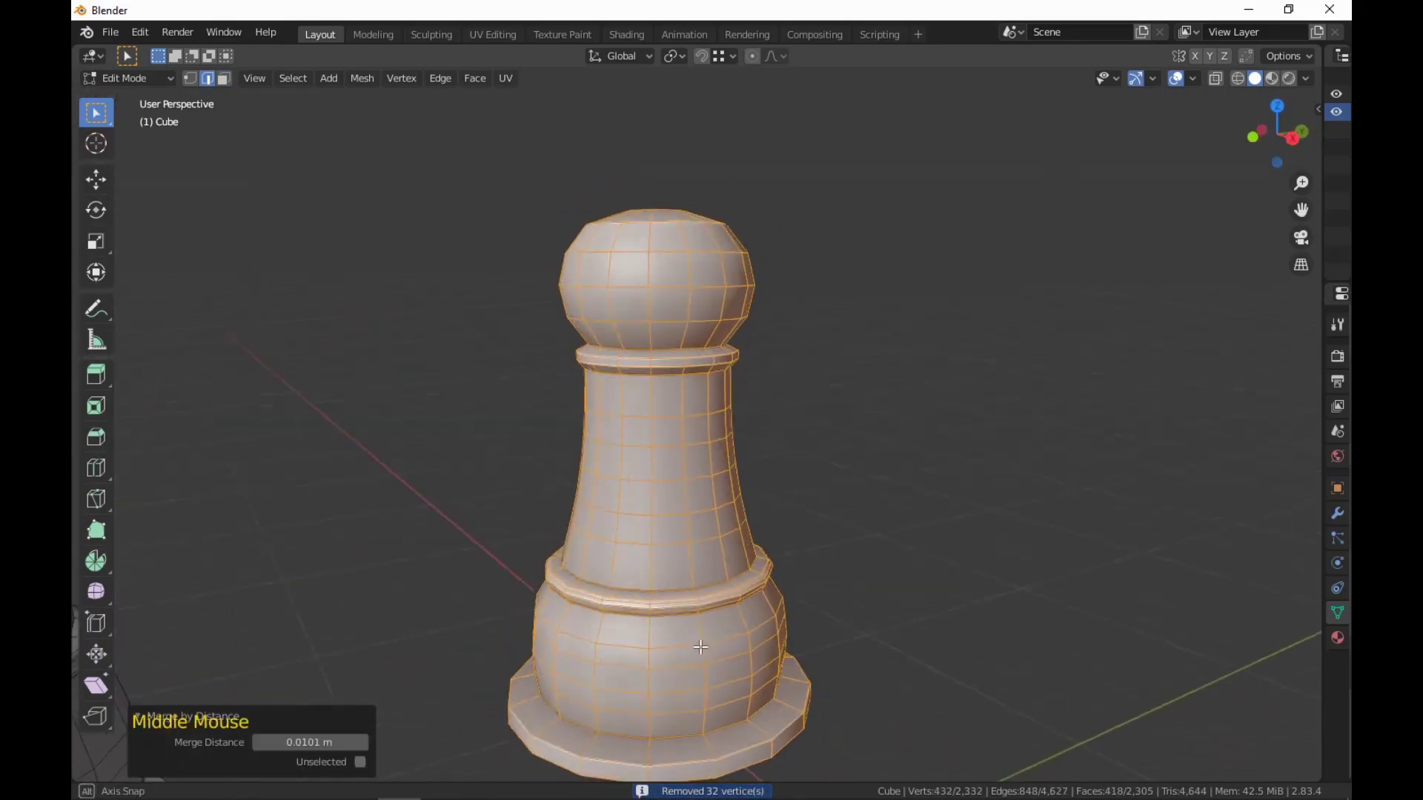
Scale the uppermost edge loop of the pawn's rounded head, just below the cap, to 0.861.
{"action": "scroll", "coordinate": [772, 572], "scroll_direction": "up", "scroll_amount": 3}
{"action": "middle_click_drag", "start_coordinate": [771, 571], "coordinate": [867, 600], "text": "shift"}
{"action": "scroll", "coordinate": [908, 575], "scroll_direction": "up", "scroll_amount": 1}
{"action": "left_click", "coordinate": [912, 517]}
{"action": "scroll", "coordinate": [912, 517], "scroll_direction": "down", "scroll_amount": 1}
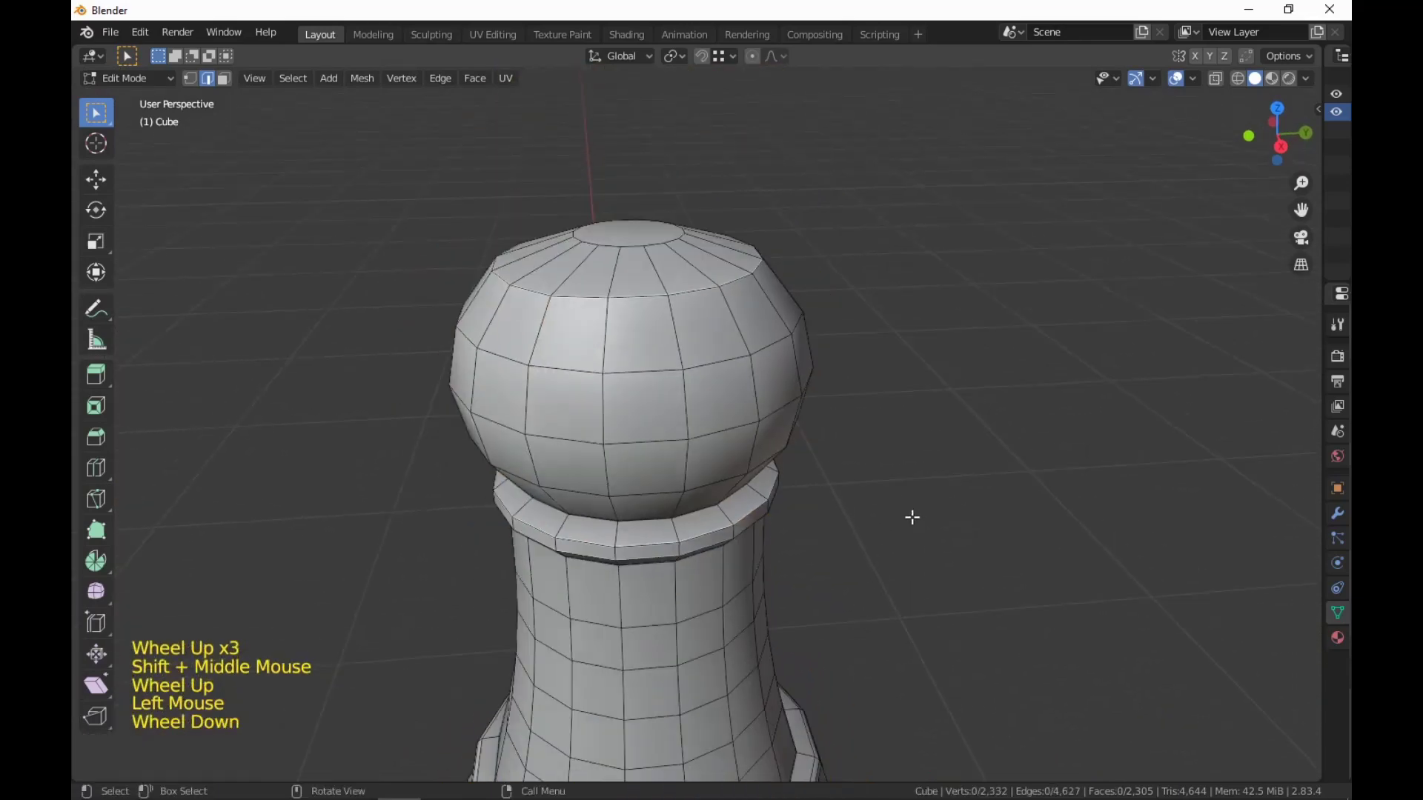
{"action": "middle_click_drag", "start_coordinate": [912, 517], "coordinate": [937, 594]}
{"action": "scroll", "coordinate": [927, 524], "scroll_direction": "down", "scroll_amount": 1}
{"action": "scroll", "coordinate": [927, 524], "scroll_direction": "up", "scroll_amount": 2}
{"action": "key", "text": "2"}
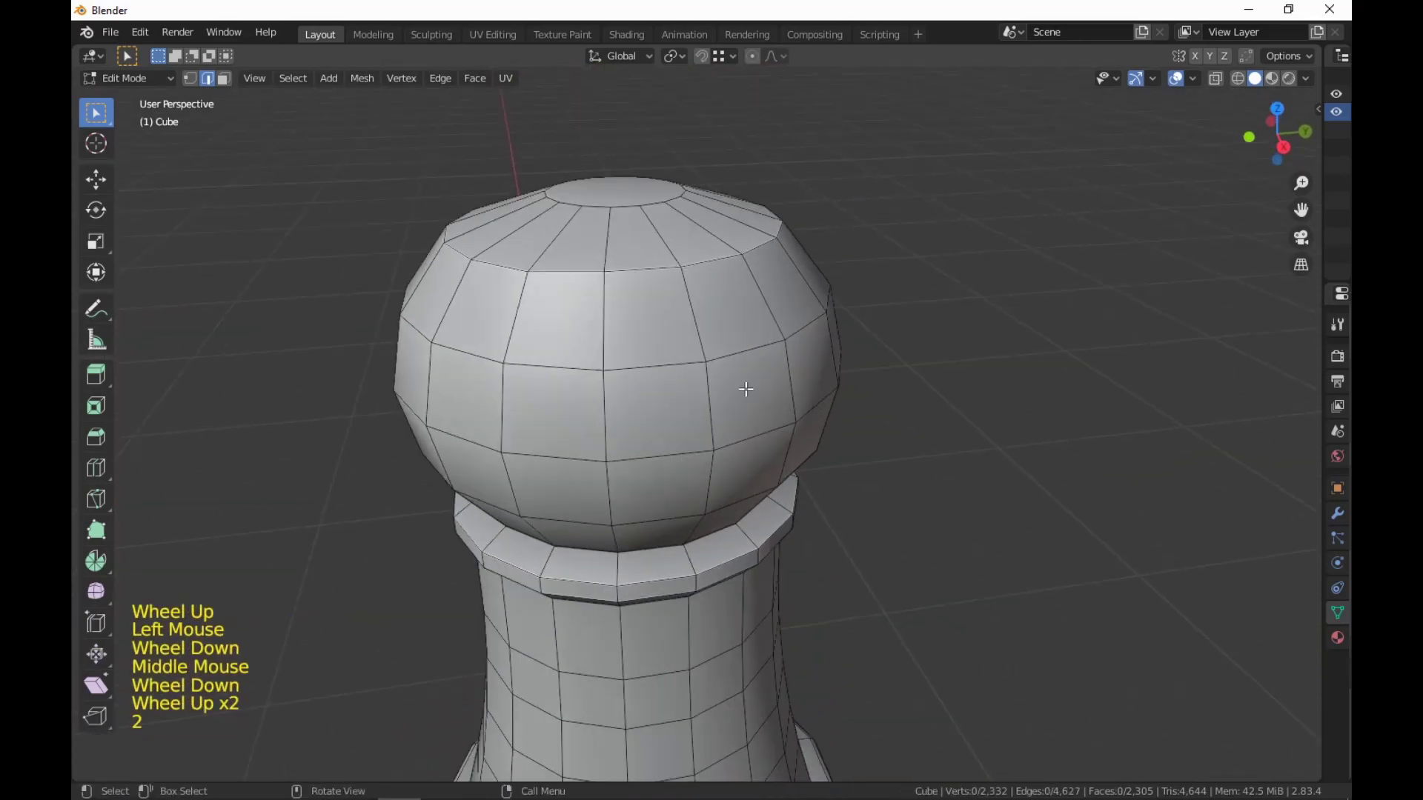
{"action": "left_click", "coordinate": [707, 305], "text": "alt"}
{"action": "key", "text": "s"}
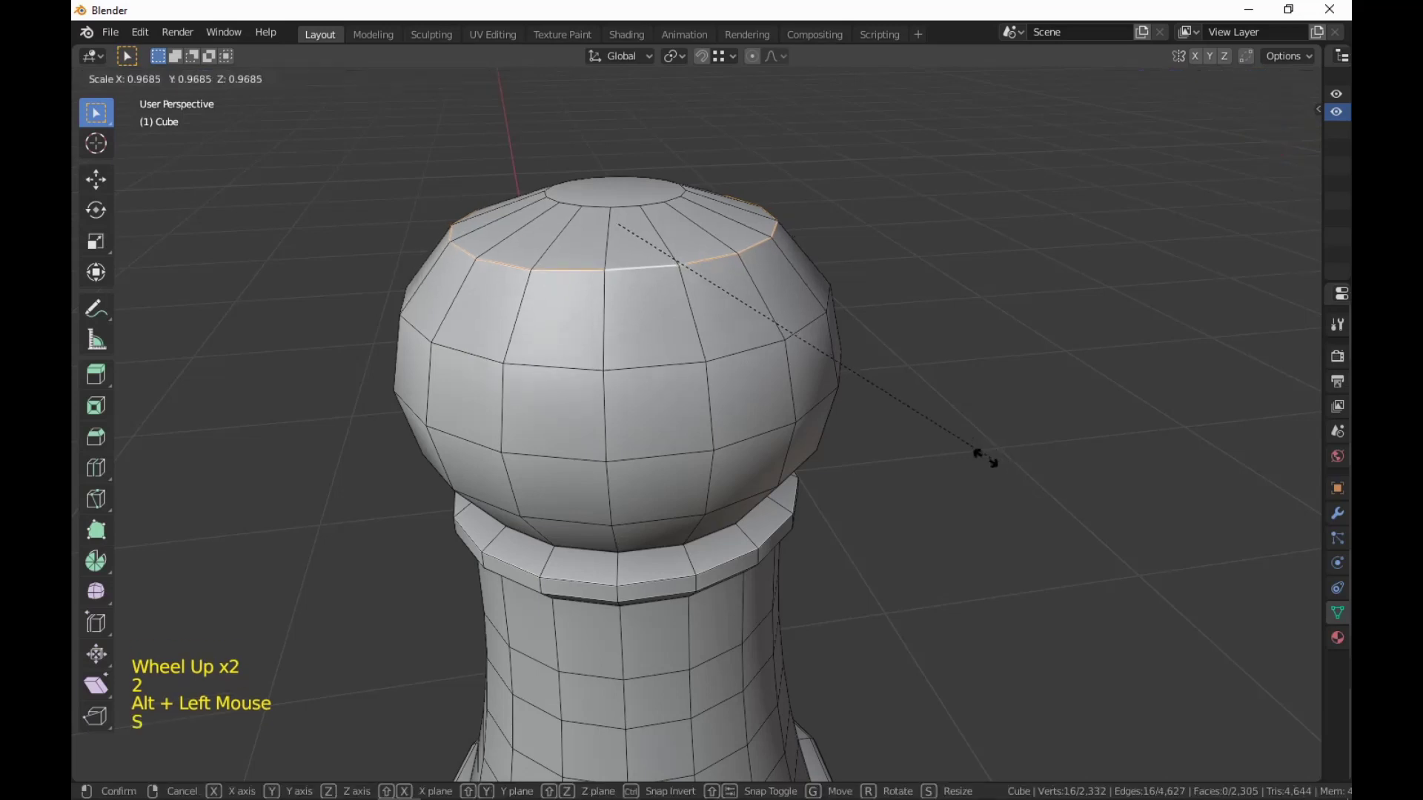
{"action": "left_click", "coordinate": [941, 444]}
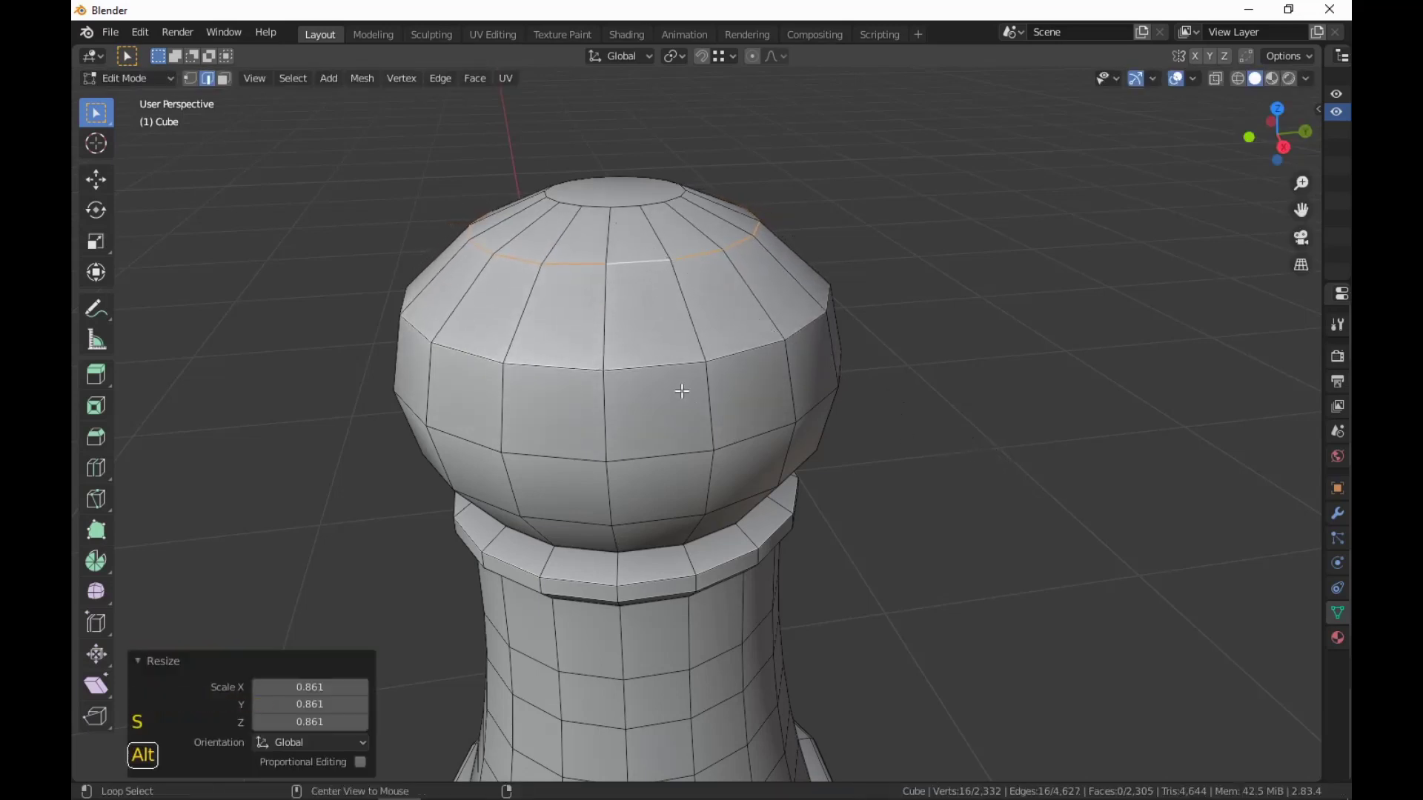
Scale the head's second edge loop from the top to about 0.92 and the loop below it to 0.965.
{"action": "left_click", "coordinate": [664, 378], "text": "alt"}
{"action": "key", "text": "s"}
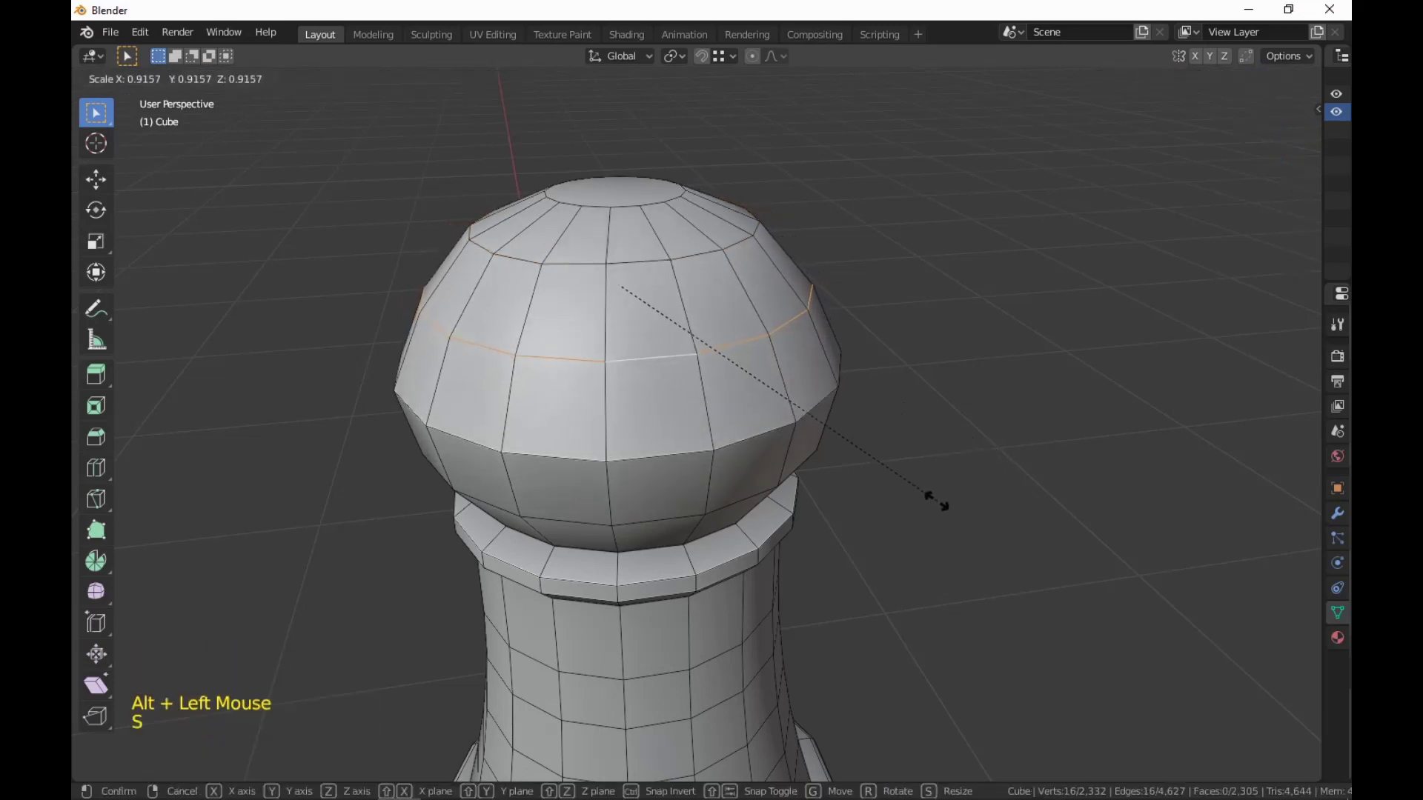
{"action": "left_click", "coordinate": [815, 486]}
{"action": "left_click", "coordinate": [675, 461]}
{"action": "left_click", "coordinate": [674, 461], "text": "alt"}
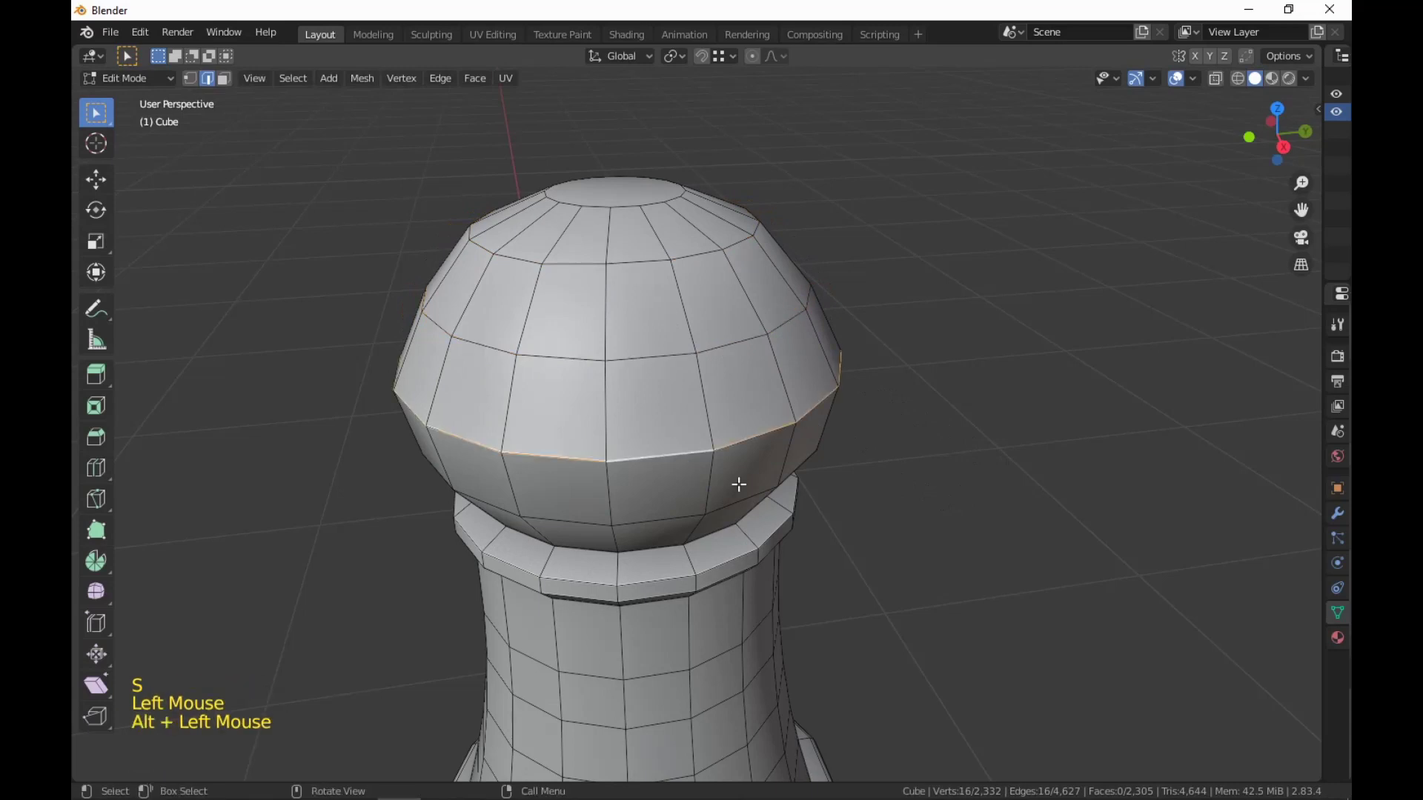
{"action": "key", "text": "s"}
{"action": "left_click", "coordinate": [957, 537]}
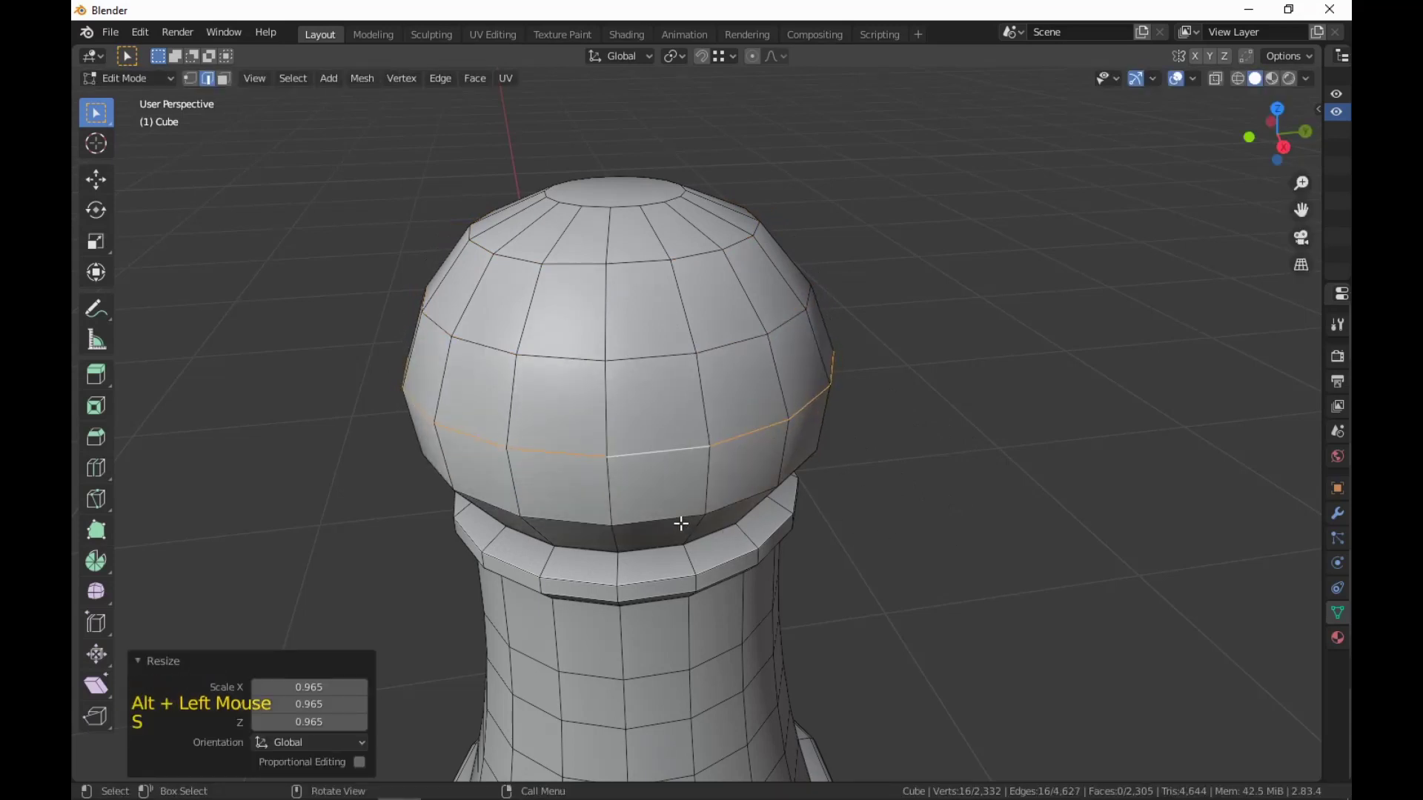
Scale the pawn head's lower edge loop, just above the collar, to 0.994.
{"action": "left_click", "coordinate": [767, 545], "text": "alt"}
{"action": "key", "text": "s"}
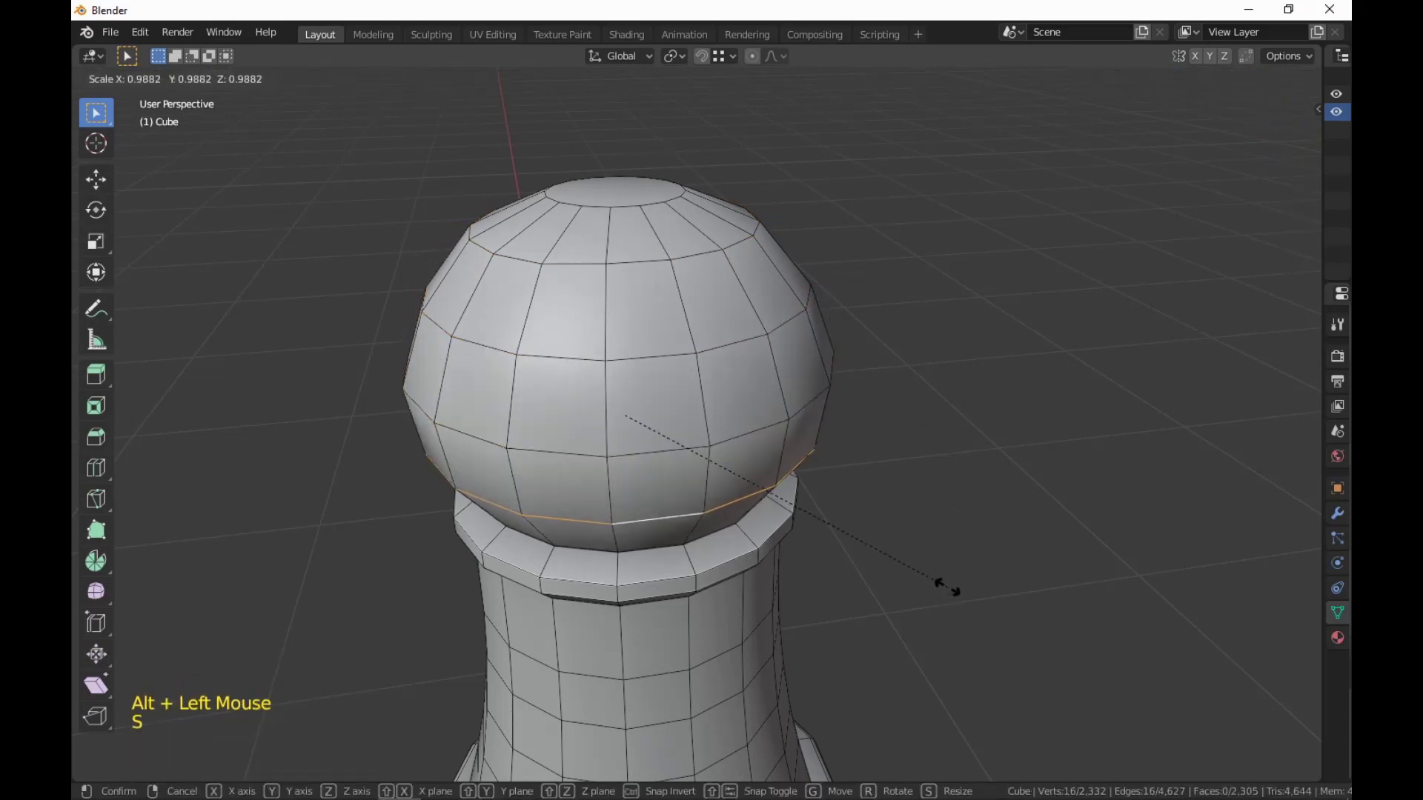
{"action": "left_click", "coordinate": [950, 587]}
Select the whole pawn in face mode and scale it uniformly to 0.846.
{"action": "scroll", "coordinate": [975, 518], "scroll_direction": "down", "scroll_amount": 5}
{"action": "middle_click_drag", "start_coordinate": [975, 518], "coordinate": [971, 470]}
{"action": "scroll", "coordinate": [905, 508], "scroll_direction": "down", "scroll_amount": 4}
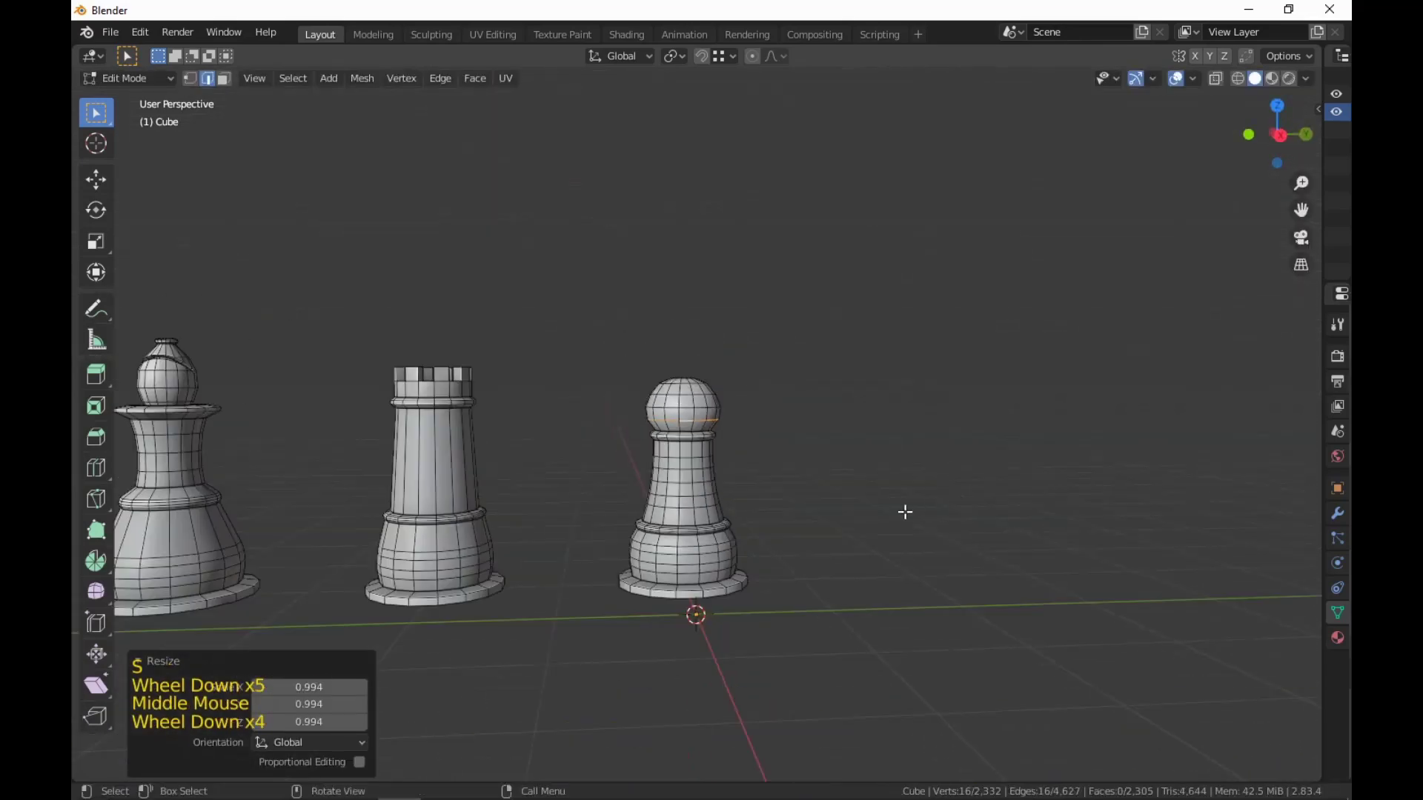
{"action": "middle_click_drag", "start_coordinate": [905, 508], "coordinate": [983, 504], "text": "shift"}
{"action": "scroll", "coordinate": [994, 505], "scroll_direction": "down", "scroll_amount": 1}
{"action": "key", "text": "3"}
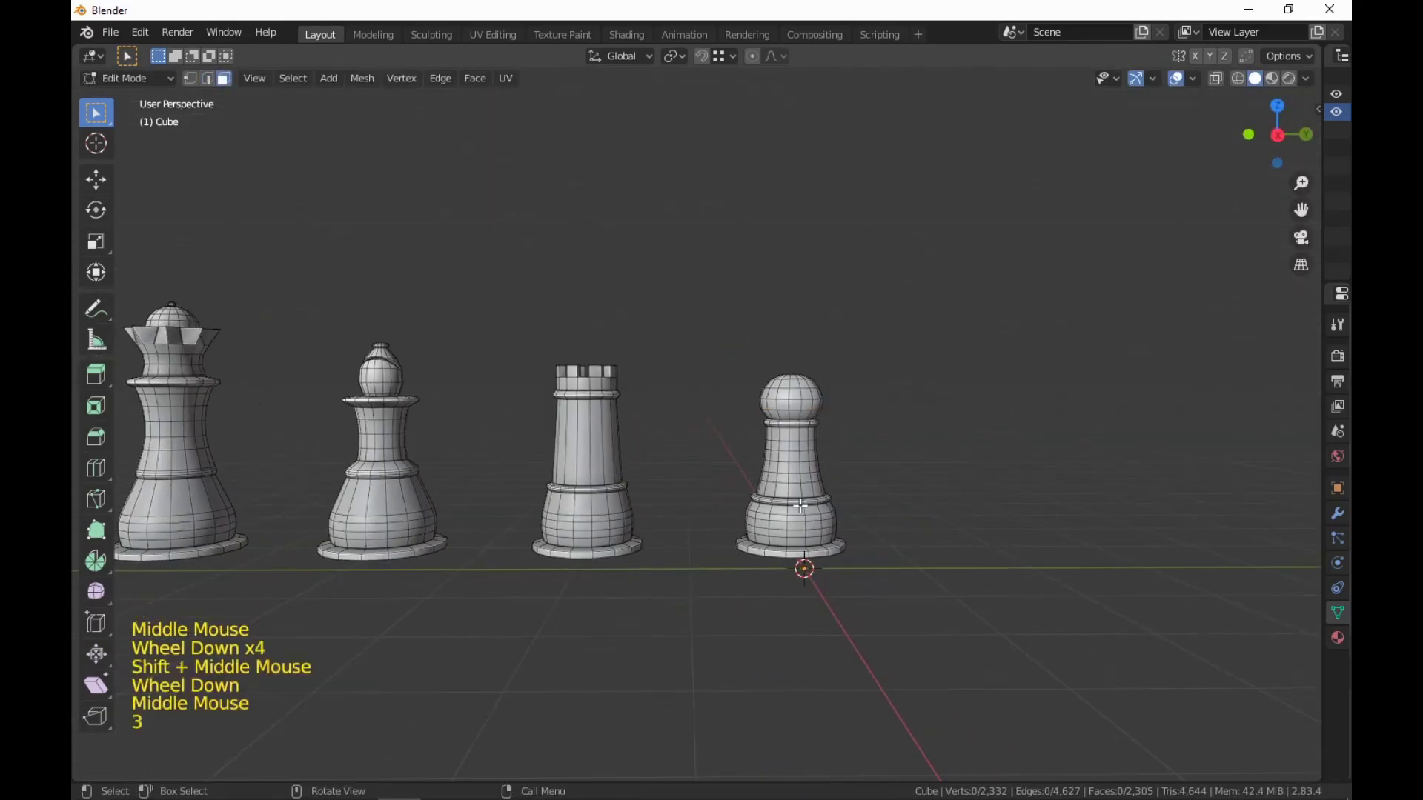
{"action": "key", "text": "l"}
{"action": "key", "text": "s"}
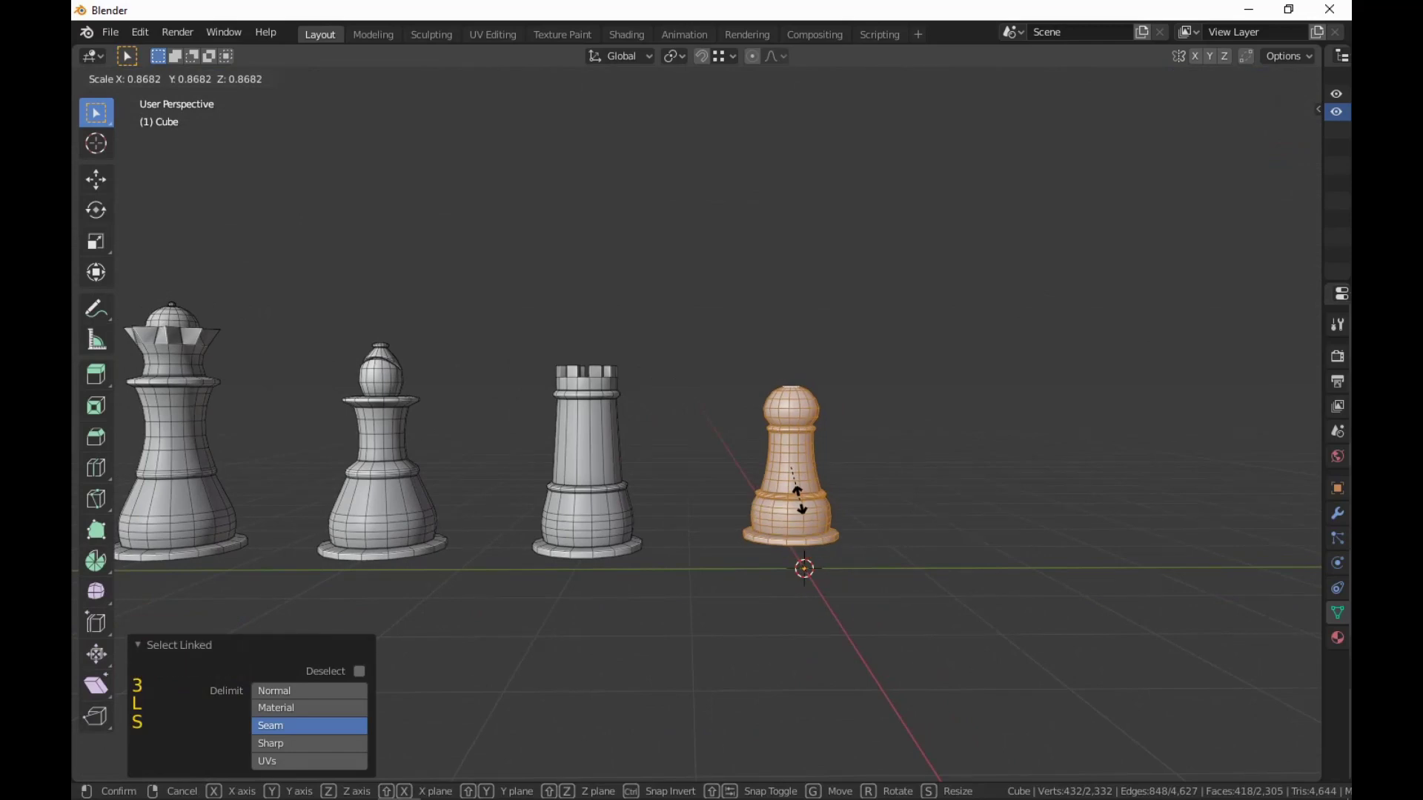
{"action": "left_click", "coordinate": [800, 502]}
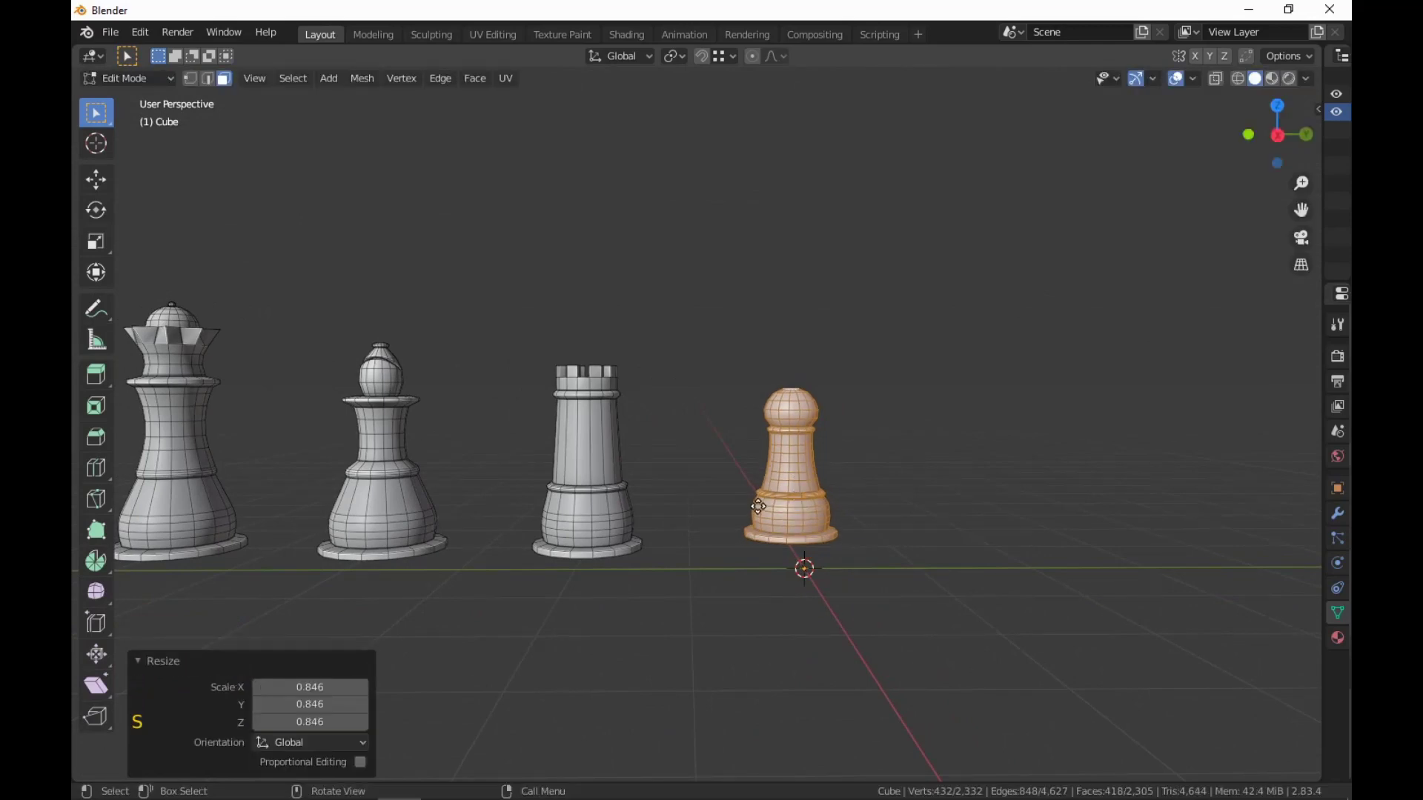
Lower the pawn about 0.12 m along Z to align its base with the other pieces, and deselect it.
{"action": "key", "text": "g"}
{"action": "key", "text": "z"}
{"action": "left_click", "coordinate": [649, 548]}
{"action": "scroll", "coordinate": [903, 566], "scroll_direction": "down", "scroll_amount": 5}
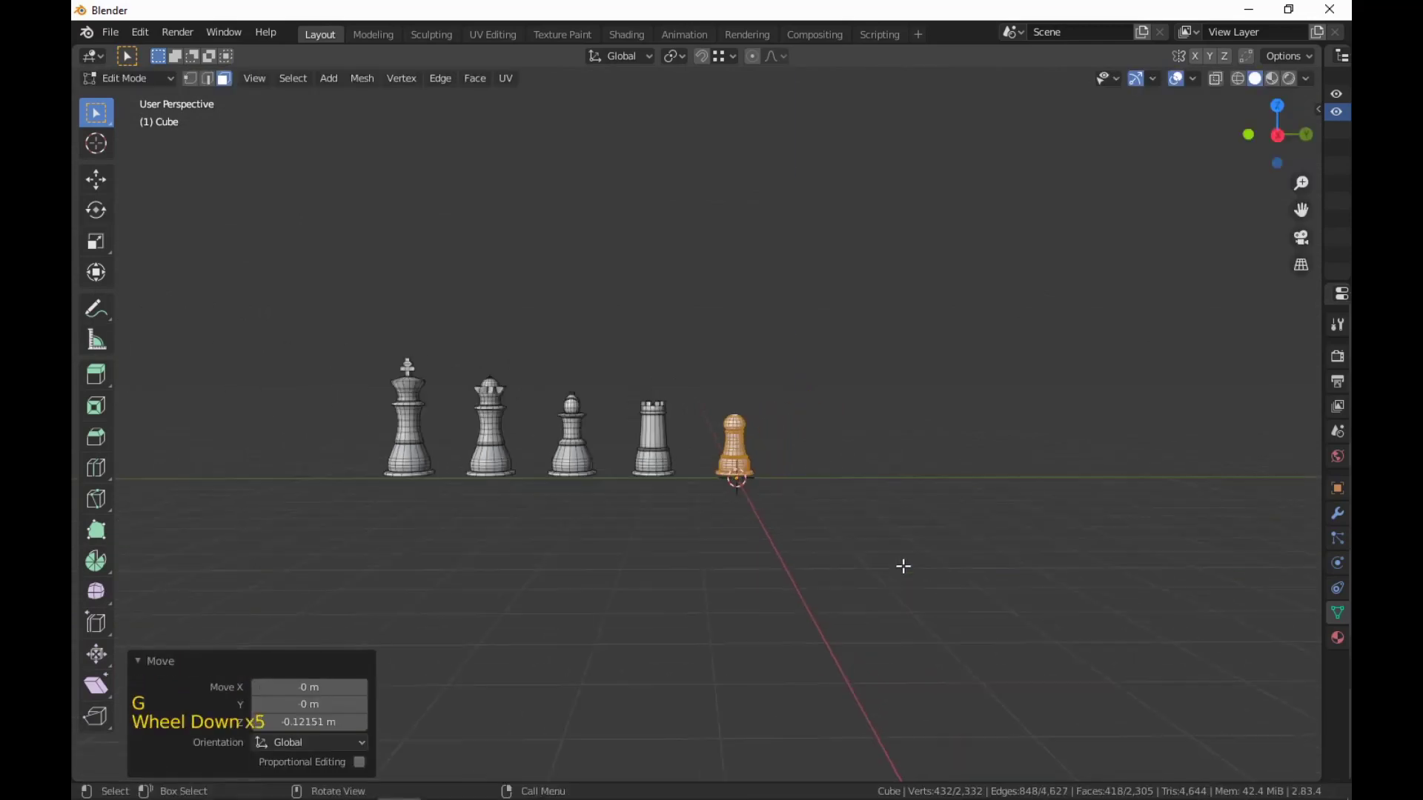
{"action": "middle_click_drag", "start_coordinate": [904, 566], "coordinate": [832, 571]}
{"action": "scroll", "coordinate": [866, 582], "scroll_direction": "up", "scroll_amount": 5}
{"action": "left_click", "coordinate": [686, 639]}
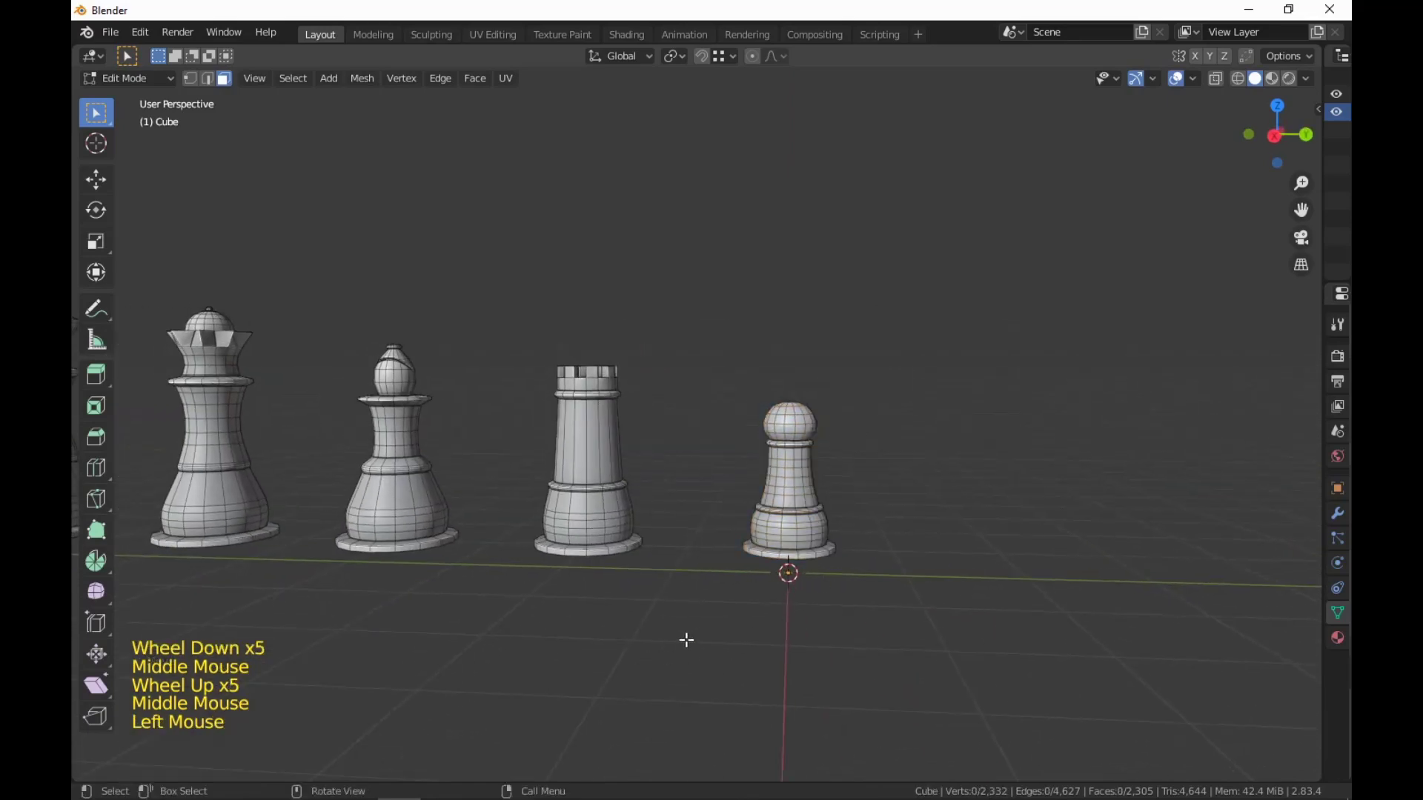
Select the rook's top down to the band above the collar by growing the selection from its top face.
{"action": "middle_click_drag", "start_coordinate": [686, 639], "coordinate": [794, 611], "text": "shift"}
{"action": "scroll", "coordinate": [822, 594], "scroll_direction": "down", "scroll_amount": 1}
{"action": "scroll", "coordinate": [819, 588], "scroll_direction": "up", "scroll_amount": 4}
{"action": "scroll", "coordinate": [820, 588], "scroll_direction": "down", "scroll_amount": 2}
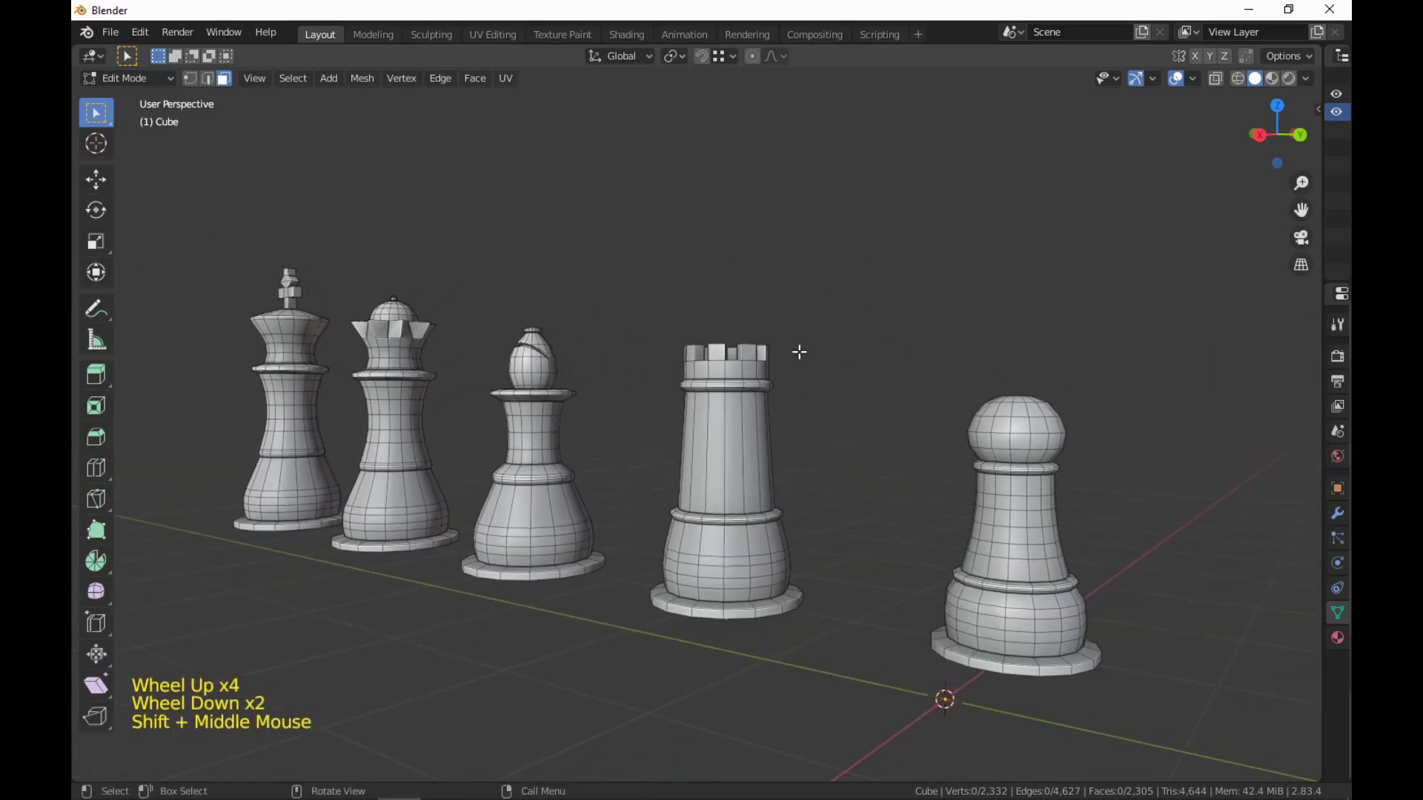
{"action": "scroll", "coordinate": [681, 494], "scroll_direction": "down", "scroll_amount": 1}
{"action": "scroll", "coordinate": [787, 518], "scroll_direction": "up", "scroll_amount": 2}
{"action": "middle_click_drag", "start_coordinate": [788, 518], "coordinate": [855, 502], "text": "shift"}
{"action": "scroll", "coordinate": [752, 571], "scroll_direction": "up", "scroll_amount": 1, "text": "shift"}
{"action": "scroll", "coordinate": [756, 578], "scroll_direction": "up", "scroll_amount": 1}
{"action": "left_click", "coordinate": [882, 610]}
{"action": "key", "text": "ctrl+KP_Add"}
{"action": "key", "text": "ctrl+KP_Add"}
{"action": "key", "text": "ctrl+KP_Add"}
{"action": "key", "text": "ctrl+KP_Add"}
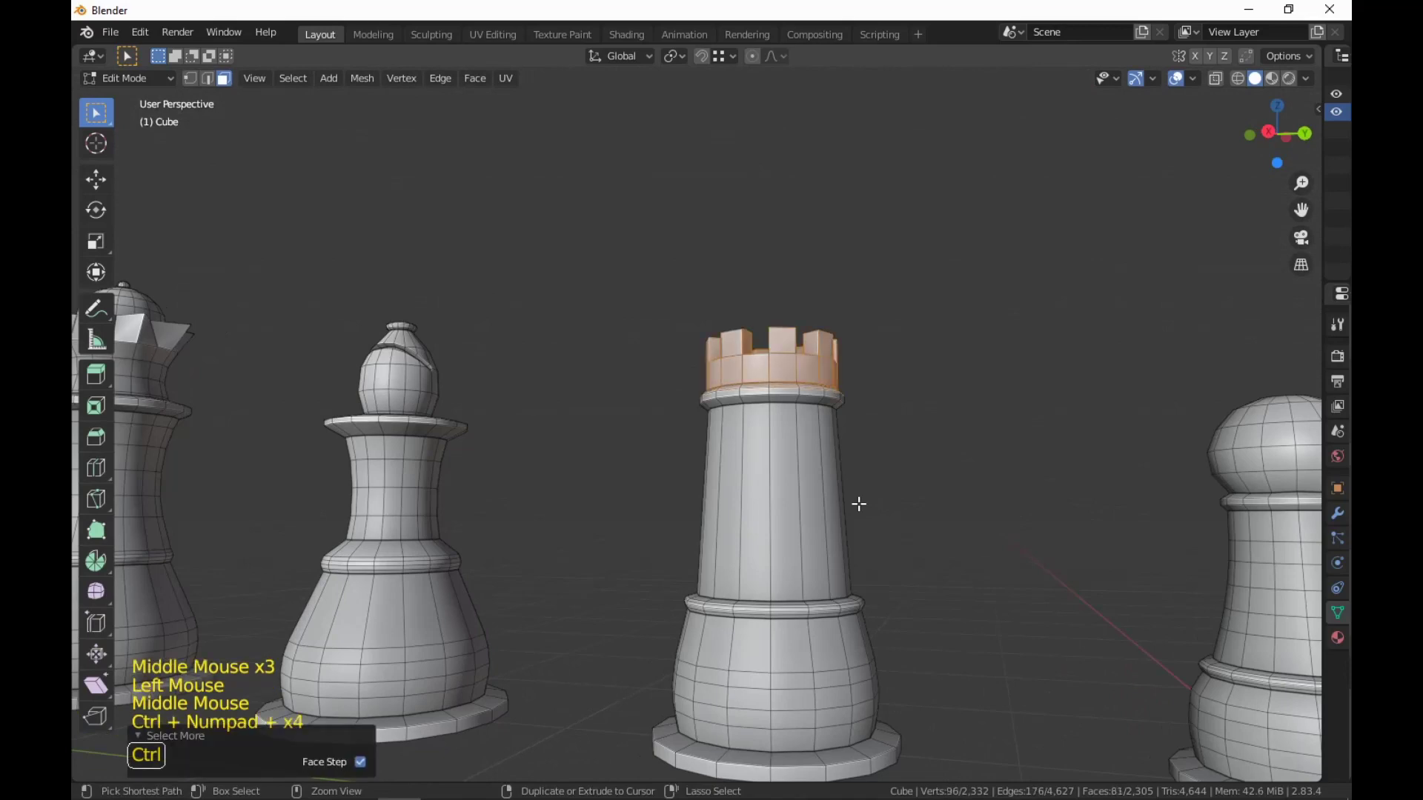
{"action": "key", "text": "ctrl+KP_Subtract"}
Extrude the rook's battlement section up about 0.011 m and widen it to about 1.1 without scaling Z.
{"action": "scroll", "coordinate": [978, 604], "scroll_direction": "down", "scroll_amount": 1}
{"action": "scroll", "coordinate": [981, 664], "scroll_direction": "up", "scroll_amount": 3}
{"action": "middle_click_drag", "start_coordinate": [981, 613], "coordinate": [875, 635]}
{"action": "scroll", "coordinate": [1005, 637], "scroll_direction": "up", "scroll_amount": 1}
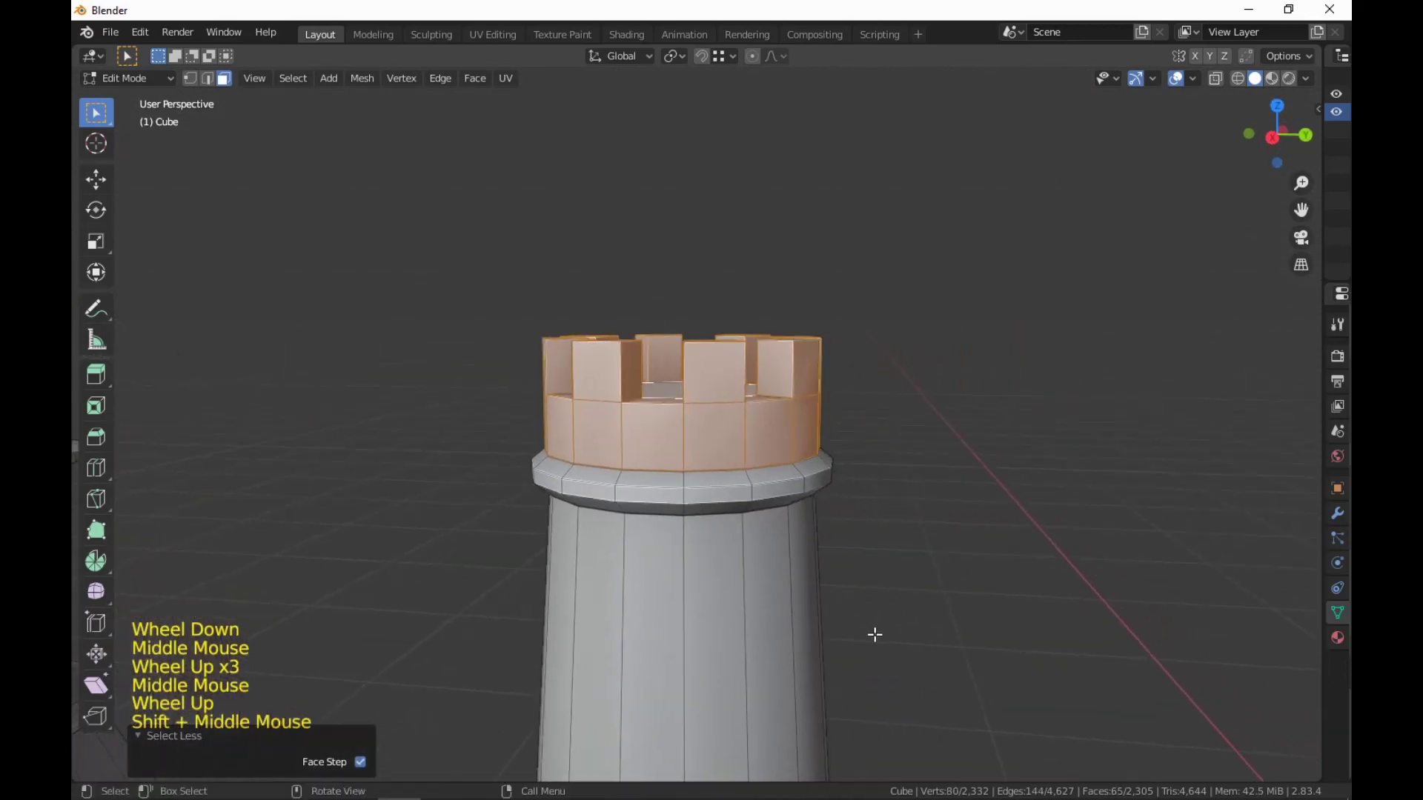
{"action": "key", "text": "e"}
{"action": "left_click", "coordinate": [879, 629]}
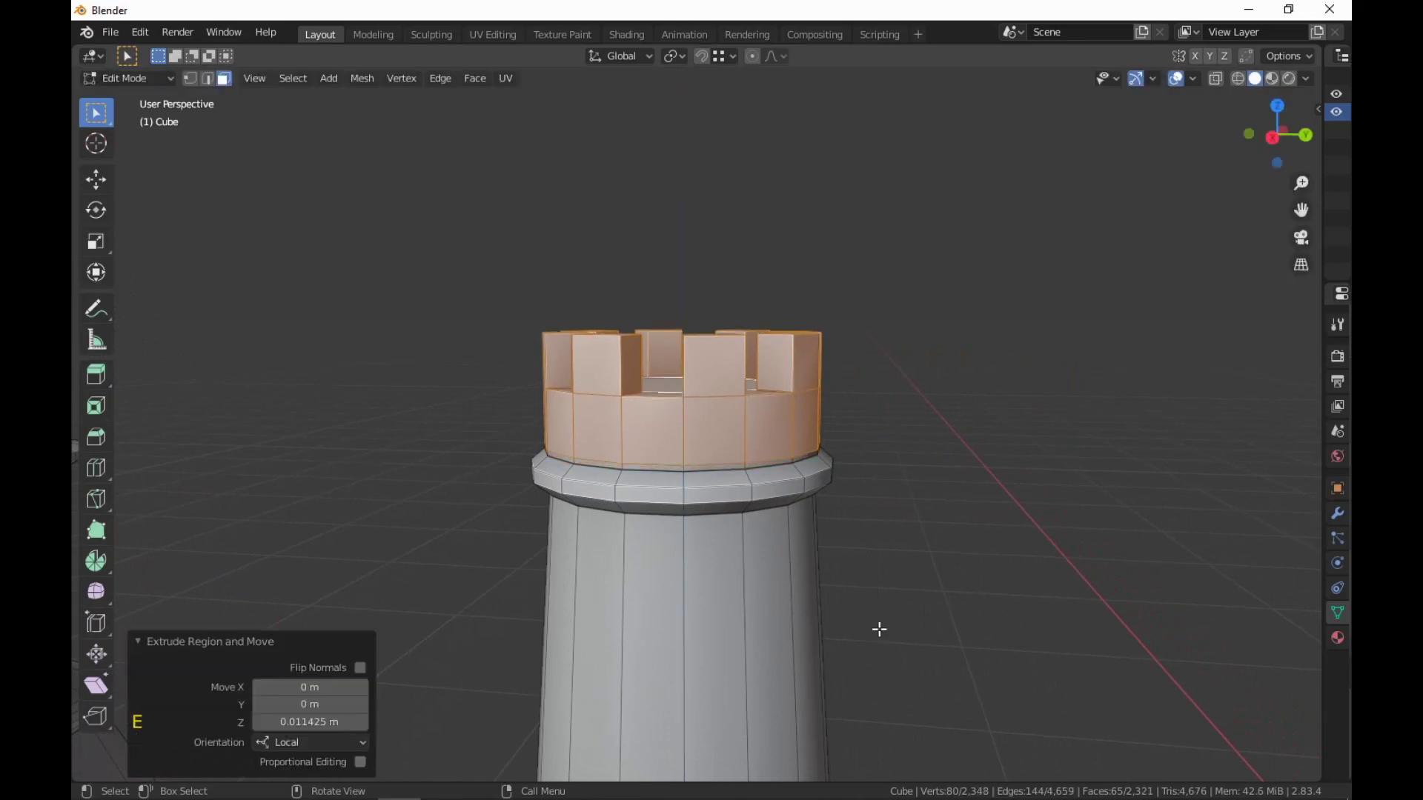
{"action": "key", "text": "s"}
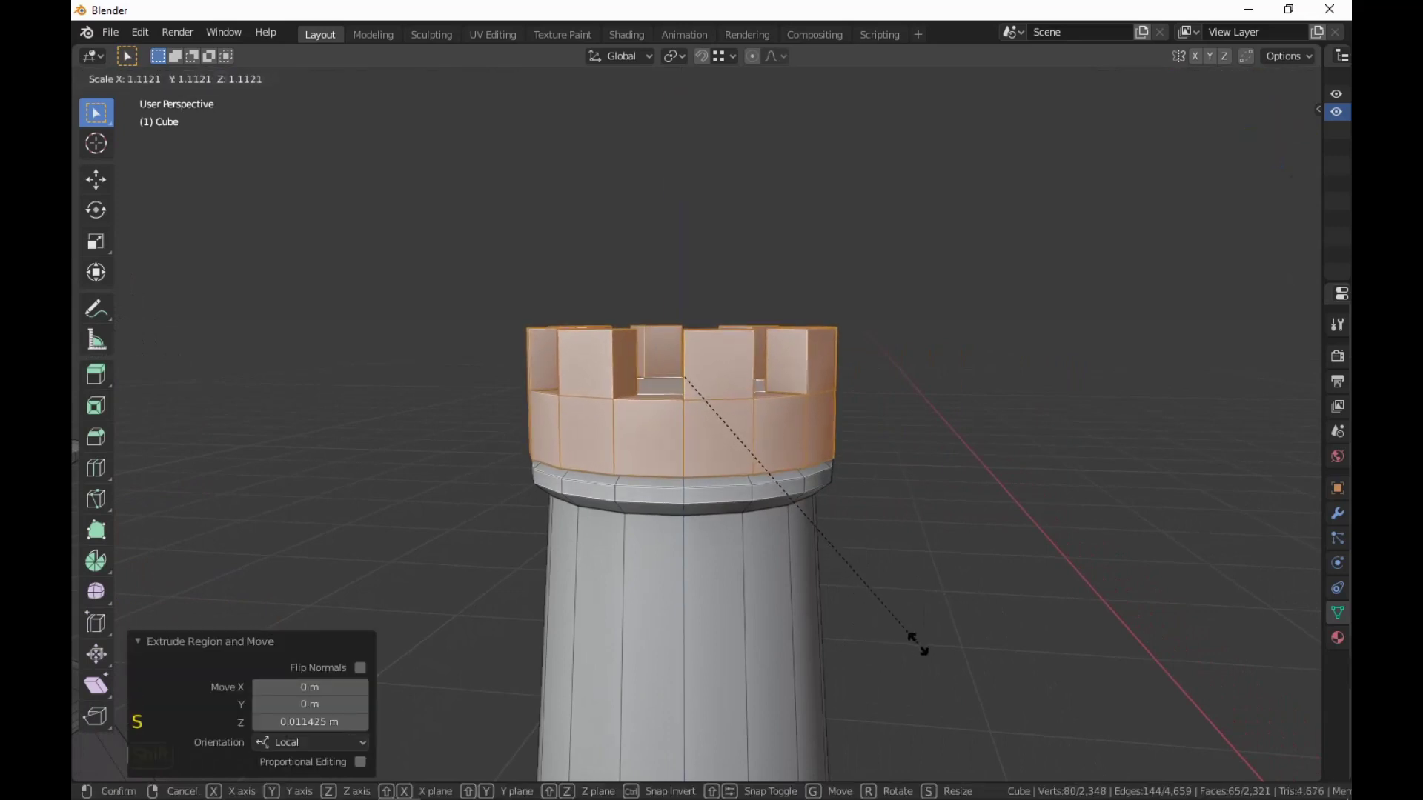
{"action": "key", "text": "shift+z"}
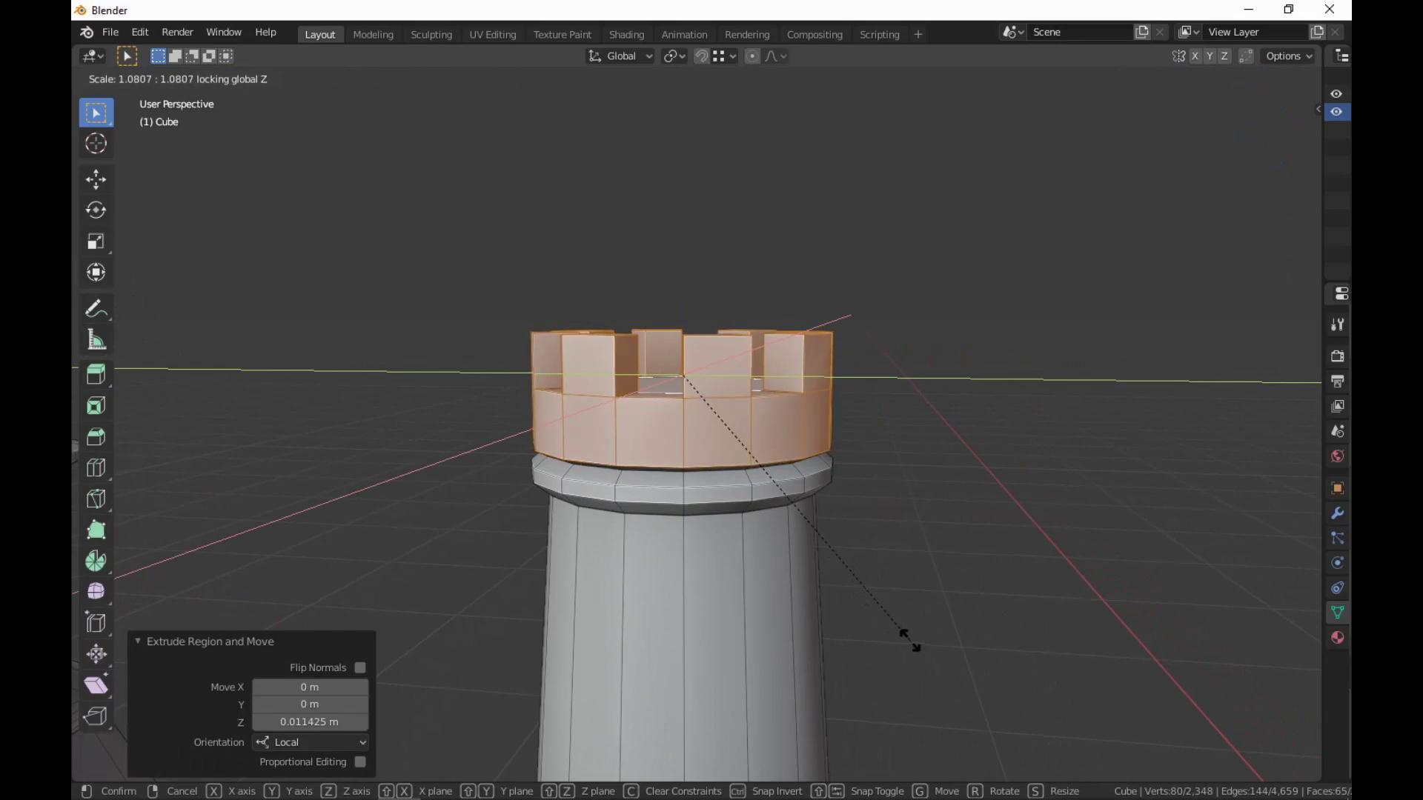
{"action": "left_click", "coordinate": [924, 647]}
{"action": "scroll", "coordinate": [924, 647], "scroll_direction": "down", "scroll_amount": 7}
{"action": "mouse_move", "coordinate": [924, 635]}
{"action": "middle_mouse_down"}
{"action": "mouse_move", "coordinate": [911, 609]}
{"action": "mouse_move", "coordinate": [880, 622]}
{"action": "mouse_move", "coordinate": [926, 627]}
{"action": "middle_mouse_up"}
{"action": "scroll", "coordinate": [860, 597], "scroll_direction": "up", "scroll_amount": 3}
{"action": "left_click", "coordinate": [861, 599]}
Select the rook's battlements together with the collar beneath them, widen them to about 1.08 without scaling Z, and deselect.
{"action": "middle_click_drag", "start_coordinate": [926, 626], "coordinate": [836, 607], "text": "shift"}
{"action": "scroll", "coordinate": [986, 630], "scroll_direction": "down", "scroll_amount": 2}
{"action": "scroll", "coordinate": [965, 640], "scroll_direction": "up", "scroll_amount": 1}
{"action": "scroll", "coordinate": [965, 640], "scroll_direction": "up", "scroll_amount": 1}
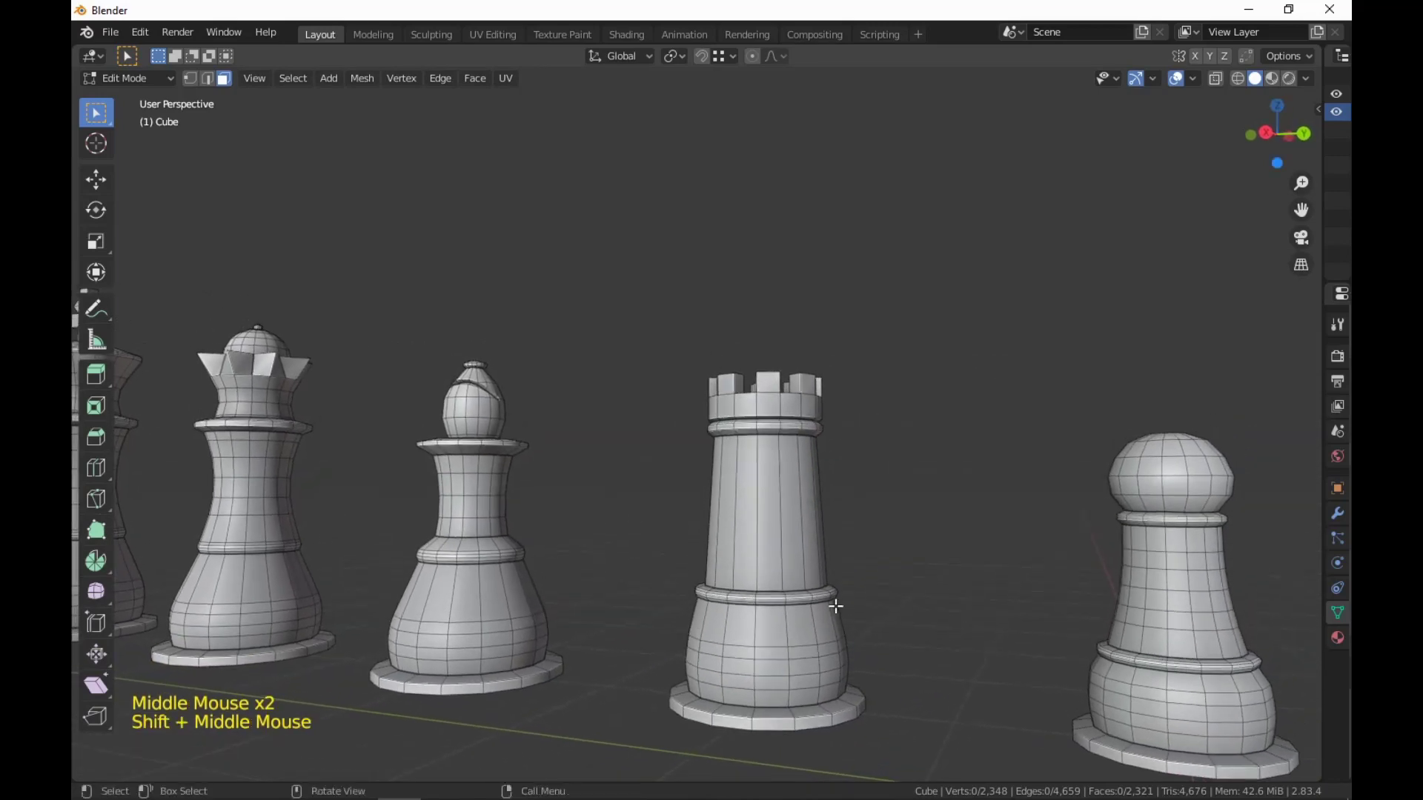
{"action": "middle_click_drag", "start_coordinate": [819, 502], "coordinate": [879, 620]}
{"action": "left_click", "coordinate": [798, 500]}
{"action": "middle_click_drag", "start_coordinate": [799, 500], "coordinate": [918, 498]}
{"action": "key", "text": "ctrl+KP_Add"}
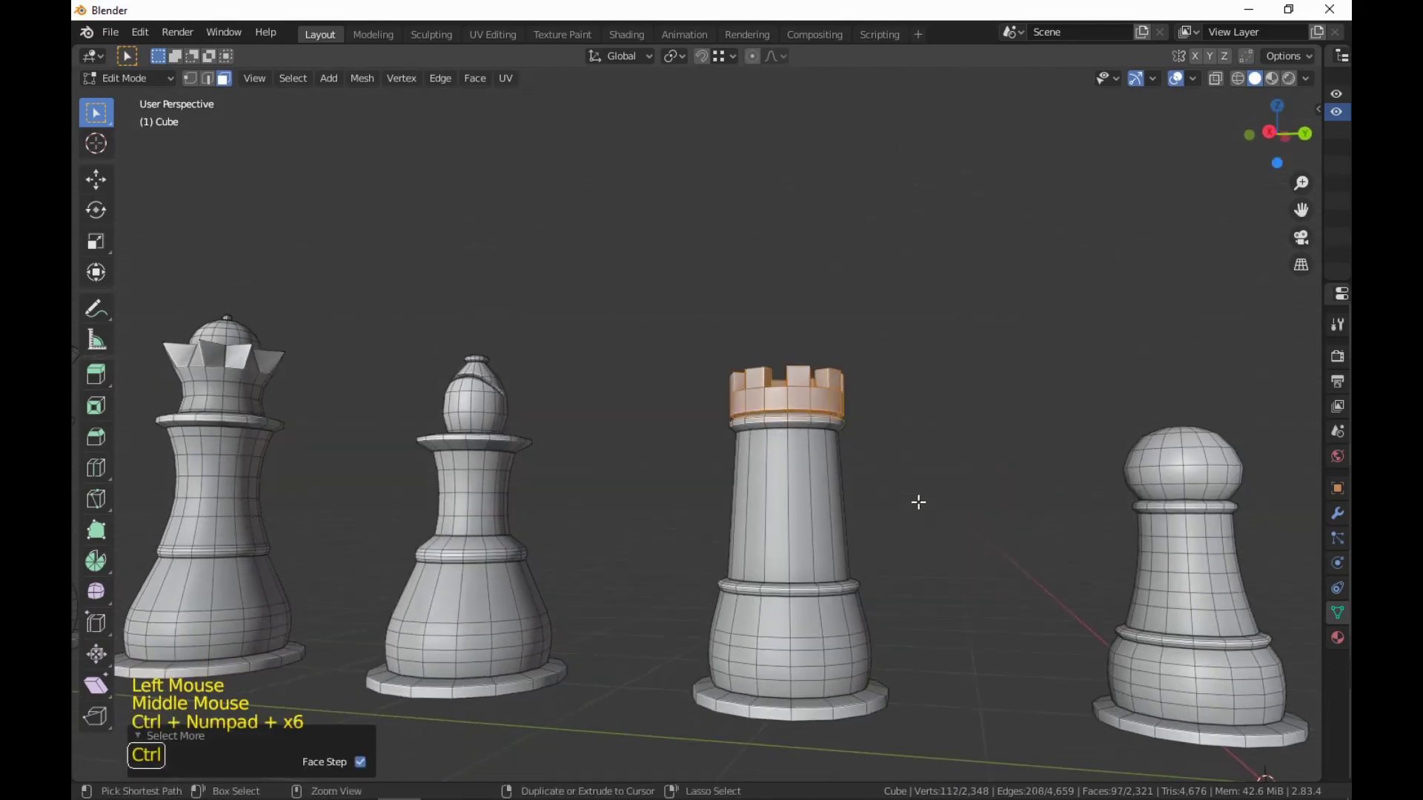
{"action": "key", "text": "ctrl+KP_Add"}
{"action": "key", "text": "ctrl+KP_Add"}
{"action": "key", "text": "ctrl+KP_Add"}
{"action": "key", "text": "ctrl+KP_Add"}
{"action": "key", "text": "ctrl+KP_Add"}
{"action": "key", "text": "ctrl+KP_Subtract"}
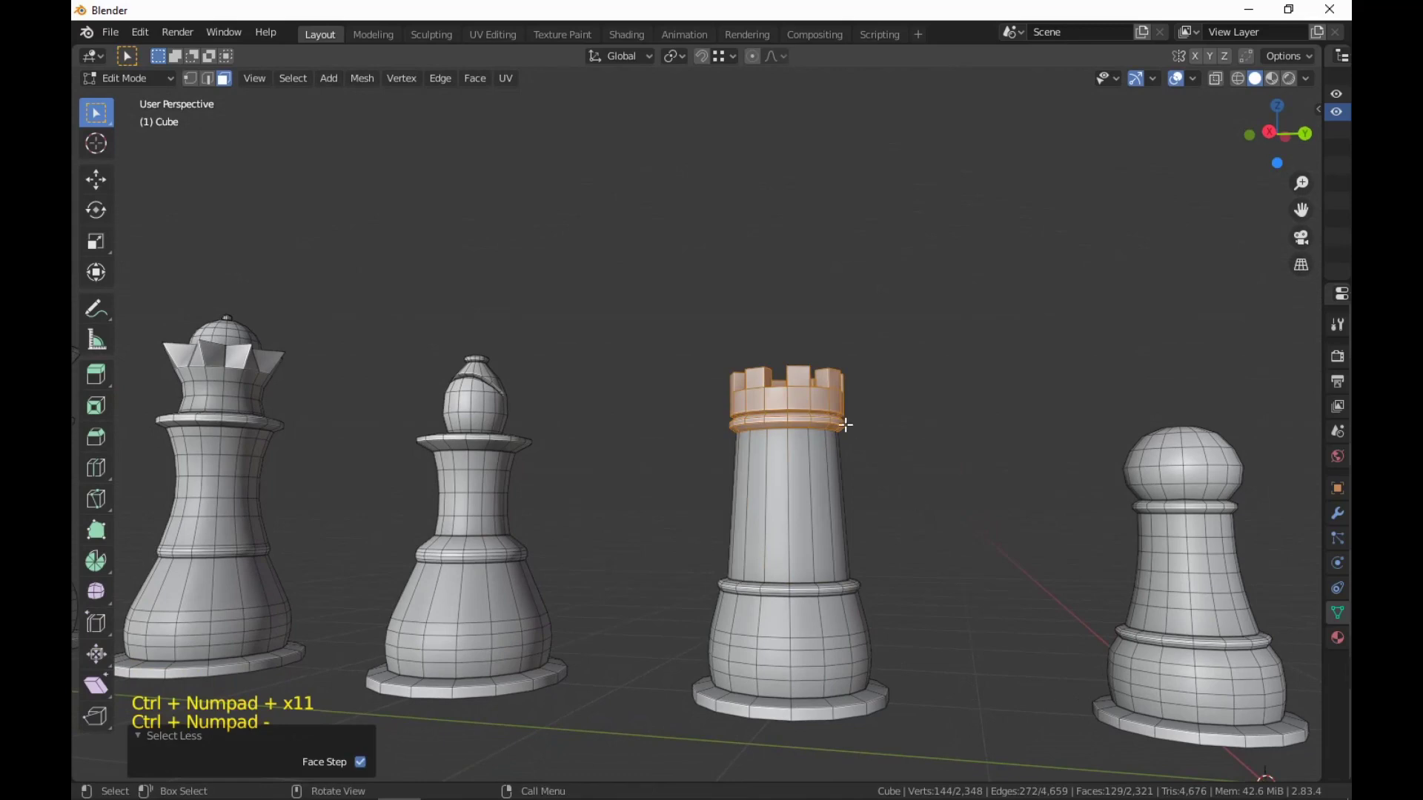
{"action": "mouse_move", "coordinate": [1020, 570]}
{"action": "middle_mouse_down"}
{"action": "mouse_move", "coordinate": [1038, 584]}
{"action": "mouse_move", "coordinate": [1025, 581]}
{"action": "middle_mouse_up"}
{"action": "key", "text": "s"}
{"action": "key", "text": "shift+z"}
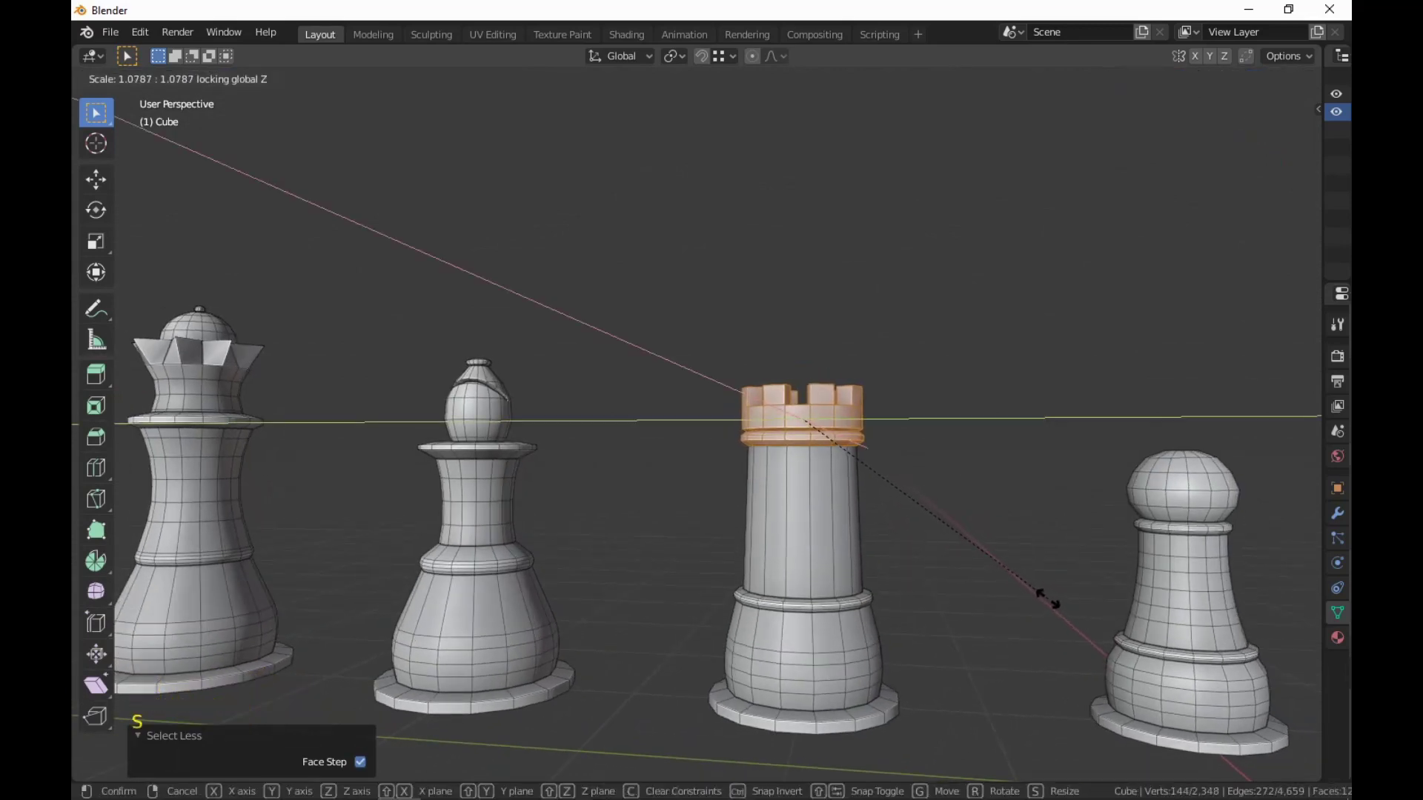
{"action": "left_click", "coordinate": [1048, 603]}
{"action": "left_click", "coordinate": [998, 585]}
{"action": "scroll", "coordinate": [997, 581], "scroll_direction": "down", "scroll_amount": 6}
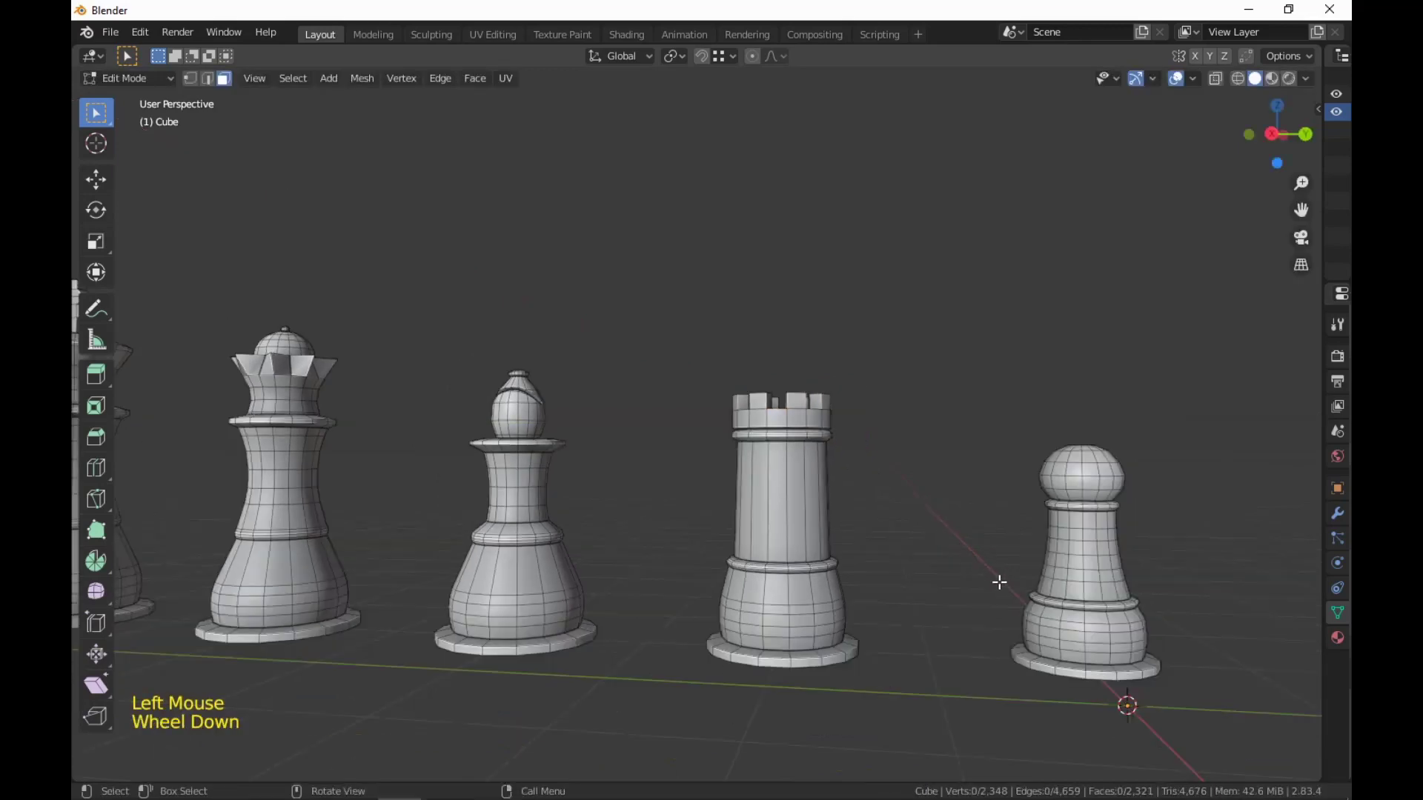
Select the rook's battlements and upper collar, lower them about 0.105 m along Z to shorten the tower, and deselect.
{"action": "middle_click_drag", "start_coordinate": [997, 581], "coordinate": [948, 619], "text": "shift"}
{"action": "scroll", "coordinate": [1025, 619], "scroll_direction": "up", "scroll_amount": 2}
{"action": "scroll", "coordinate": [1003, 593], "scroll_direction": "up", "scroll_amount": 2}
{"action": "scroll", "coordinate": [965, 609], "scroll_direction": "up", "scroll_amount": 2}
{"action": "scroll", "coordinate": [948, 619], "scroll_direction": "down", "scroll_amount": 1}
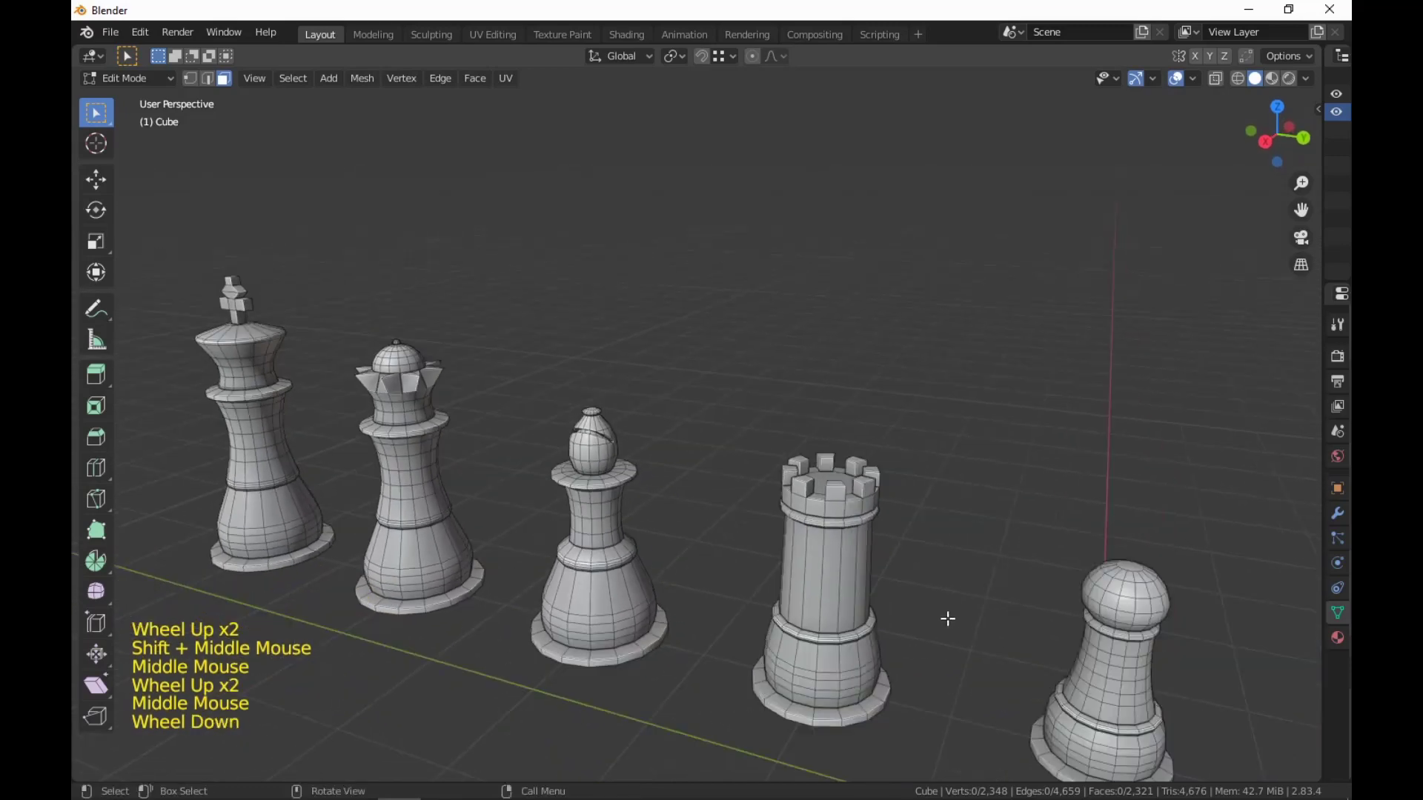
{"action": "left_click", "coordinate": [833, 487]}
{"action": "key", "text": "ctrl+KP_Add"}
{"action": "key", "text": "ctrl+KP_Add"}
{"action": "key", "text": "ctrl+KP_Add"}
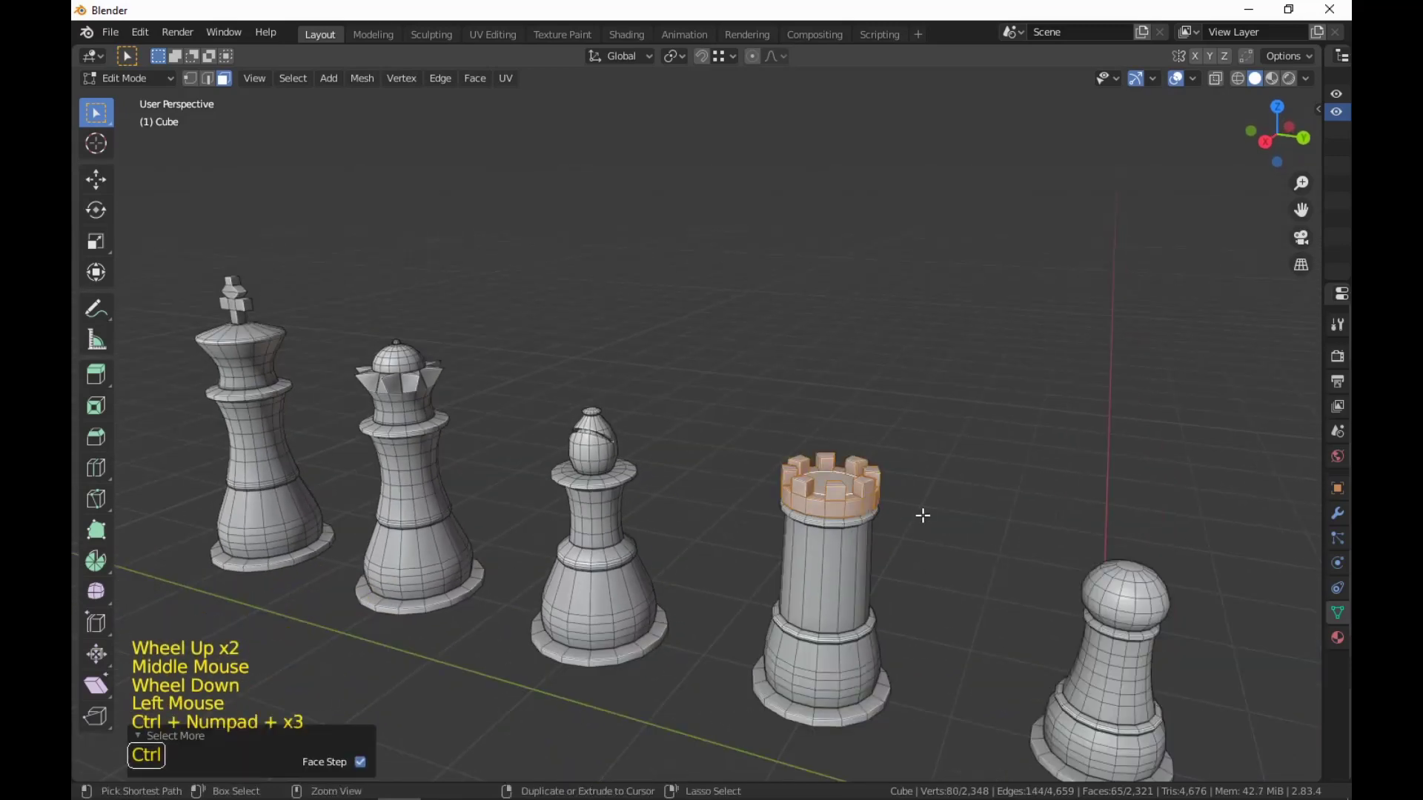
{"action": "key", "text": "ctrl+KP_Add"}
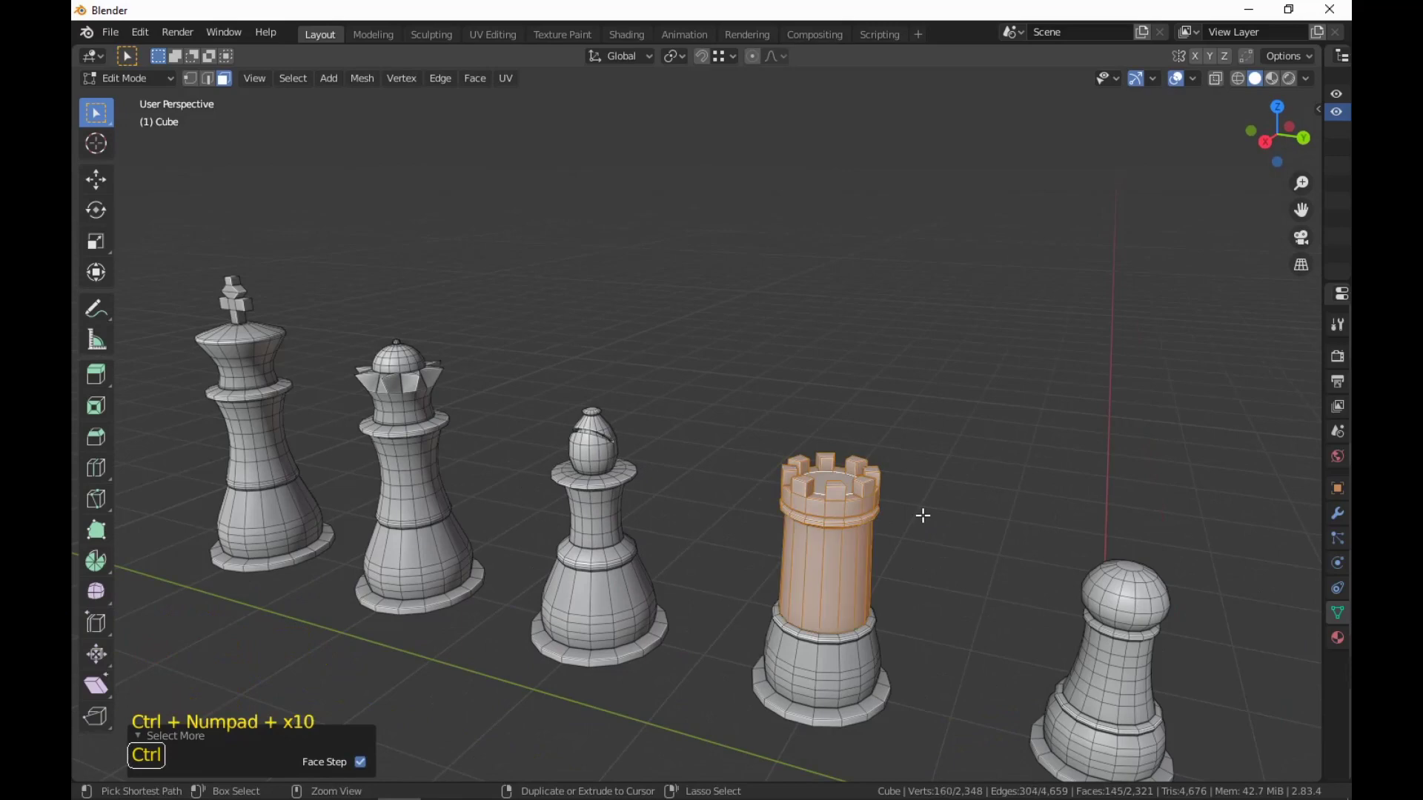
{"action": "key", "text": "ctrl+KP_Subtract"}
{"action": "middle_click_drag", "start_coordinate": [975, 625], "coordinate": [968, 540]}
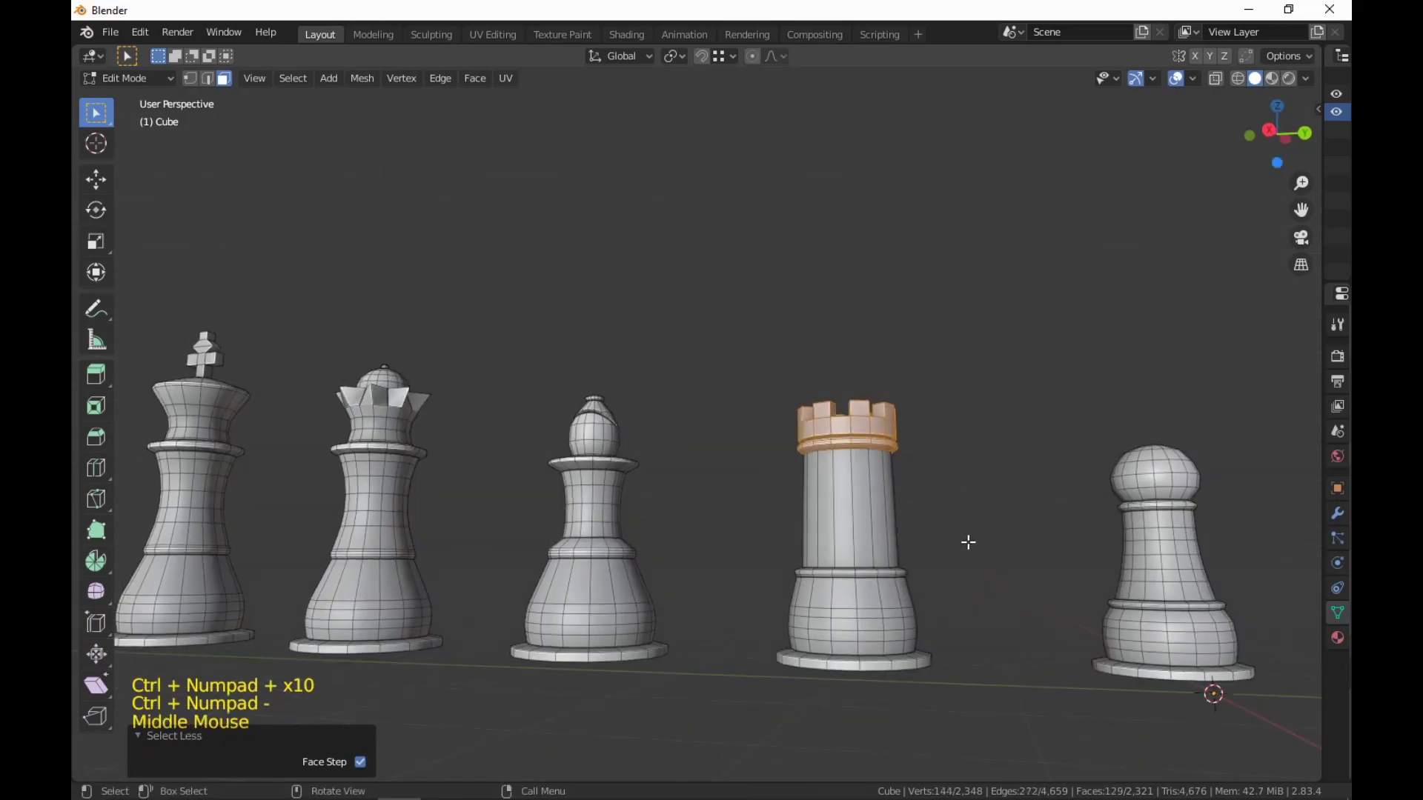
{"action": "key", "text": "g"}
{"action": "key", "text": "z"}
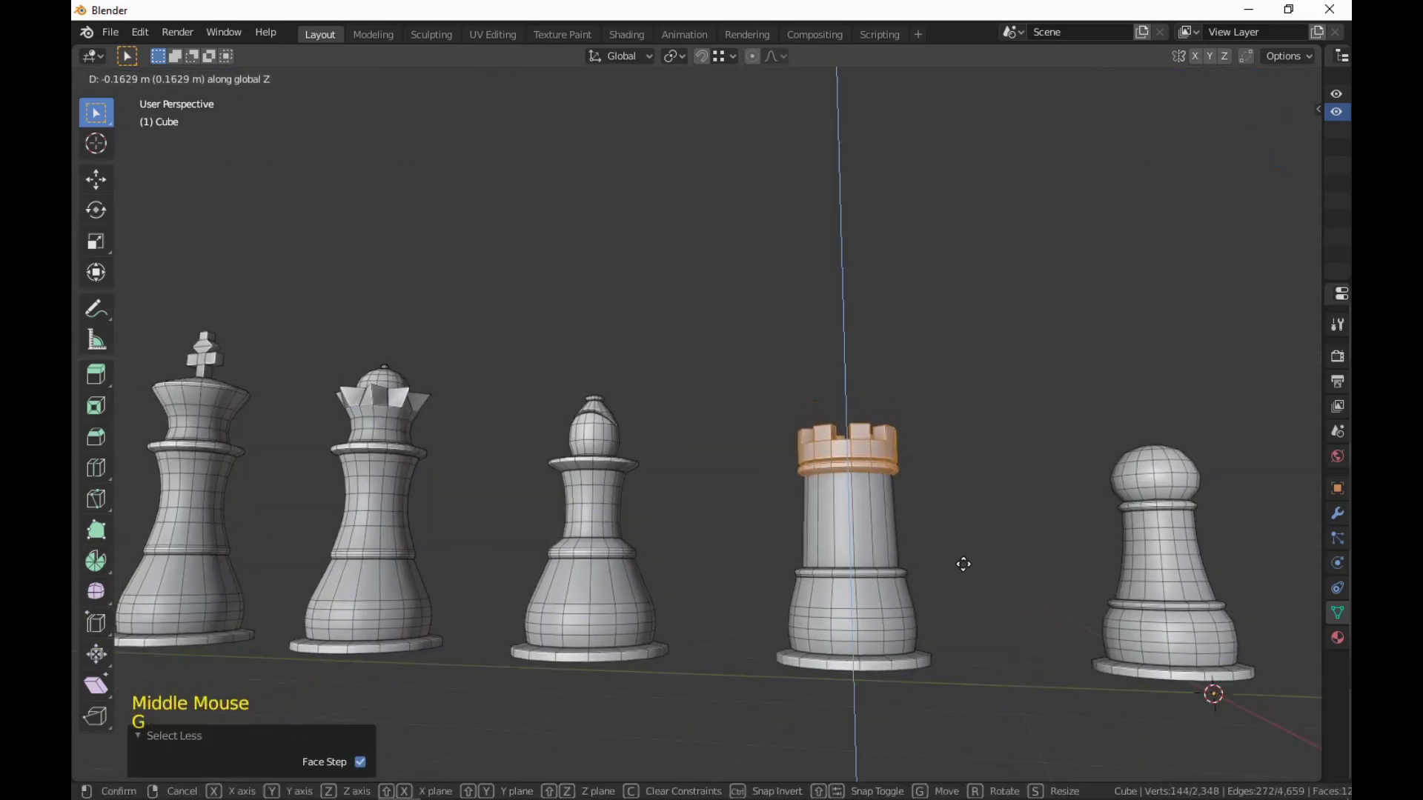
{"action": "left_click", "coordinate": [963, 557]}
{"action": "scroll", "coordinate": [1002, 627], "scroll_direction": "down", "scroll_amount": 4}
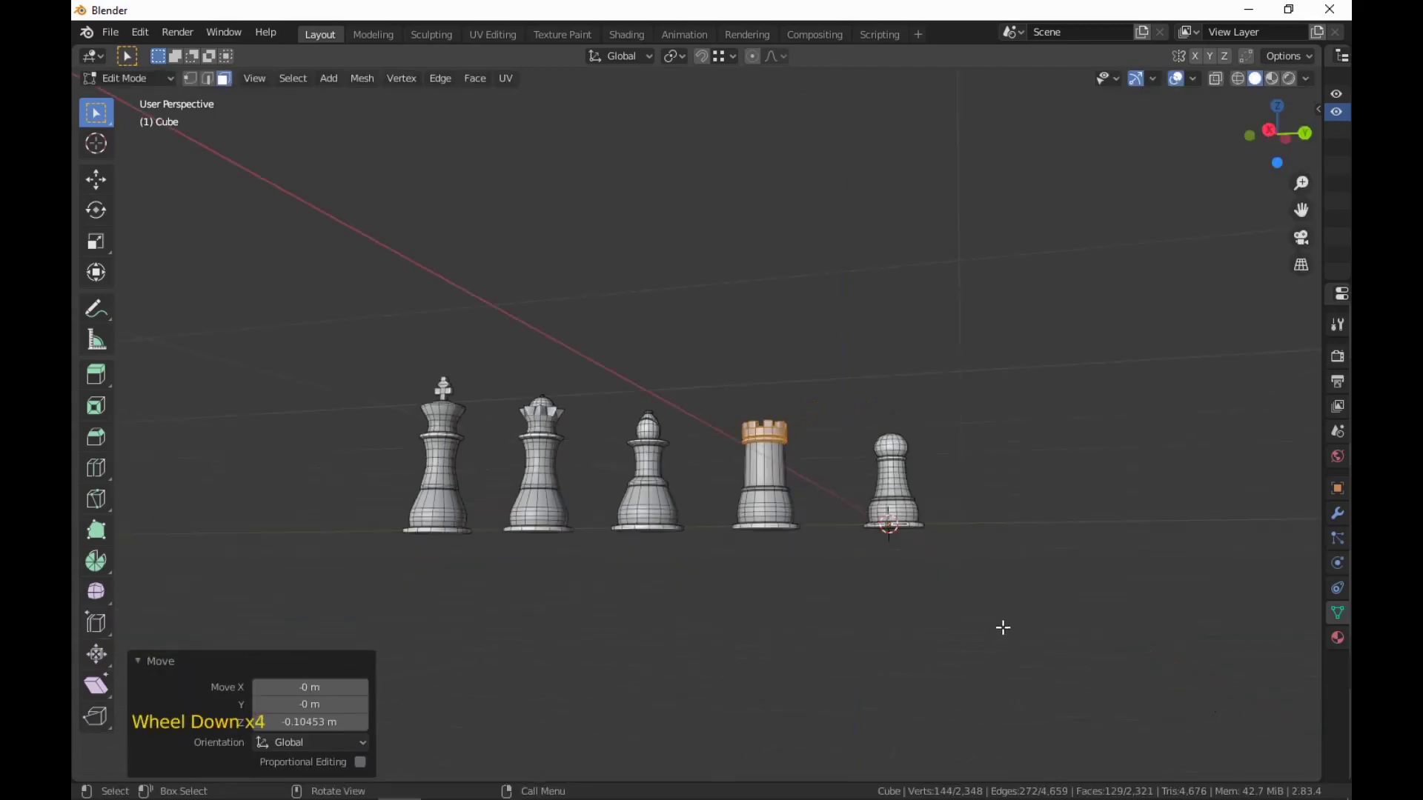
{"action": "middle_click_drag", "start_coordinate": [1003, 627], "coordinate": [981, 670]}
{"action": "scroll", "coordinate": [978, 672], "scroll_direction": "up", "scroll_amount": 4}
{"action": "left_click", "coordinate": [676, 711]}
Select the pawn's round head with the collar beneath it and lower them about 0.074 m along Z.
{"action": "scroll", "coordinate": [676, 711], "scroll_direction": "down", "scroll_amount": 4}
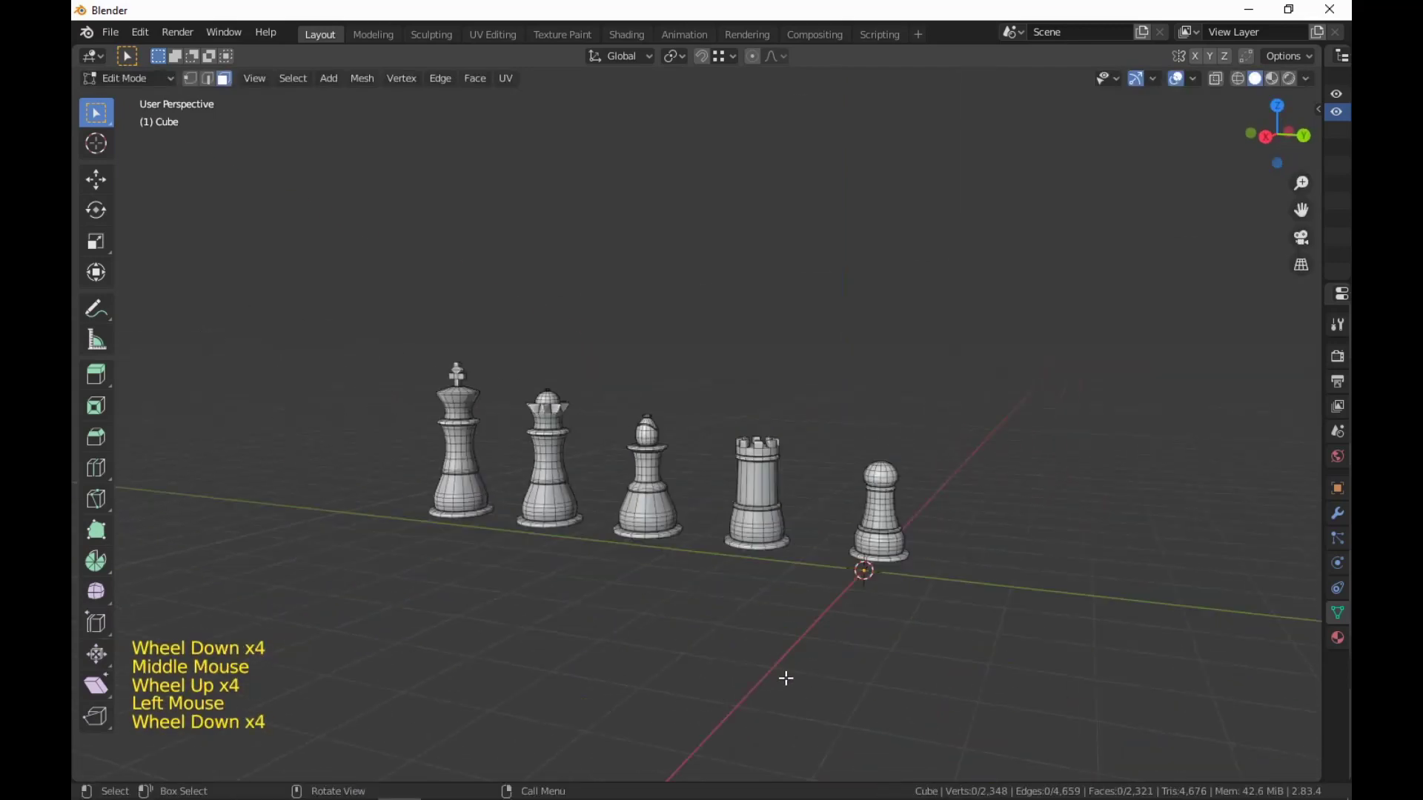
{"action": "scroll", "coordinate": [790, 704], "scroll_direction": "up", "scroll_amount": 2}
{"action": "middle_click_drag", "start_coordinate": [787, 679], "coordinate": [921, 625]}
{"action": "scroll", "coordinate": [816, 676], "scroll_direction": "up", "scroll_amount": 3}
{"action": "left_click", "coordinate": [874, 538]}
{"action": "key", "text": "ctrl+KP_Add"}
{"action": "key", "text": "ctrl+KP_Add"}
{"action": "key", "text": "ctrl+KP_Add"}
{"action": "key", "text": "ctrl+KP_Add"}
{"action": "key", "text": "ctrl+KP_Add"}
{"action": "key", "text": "ctrl+KP_Add"}
{"action": "key", "text": "ctrl+KP_Add"}
{"action": "key", "text": "ctrl+KP_Add"}
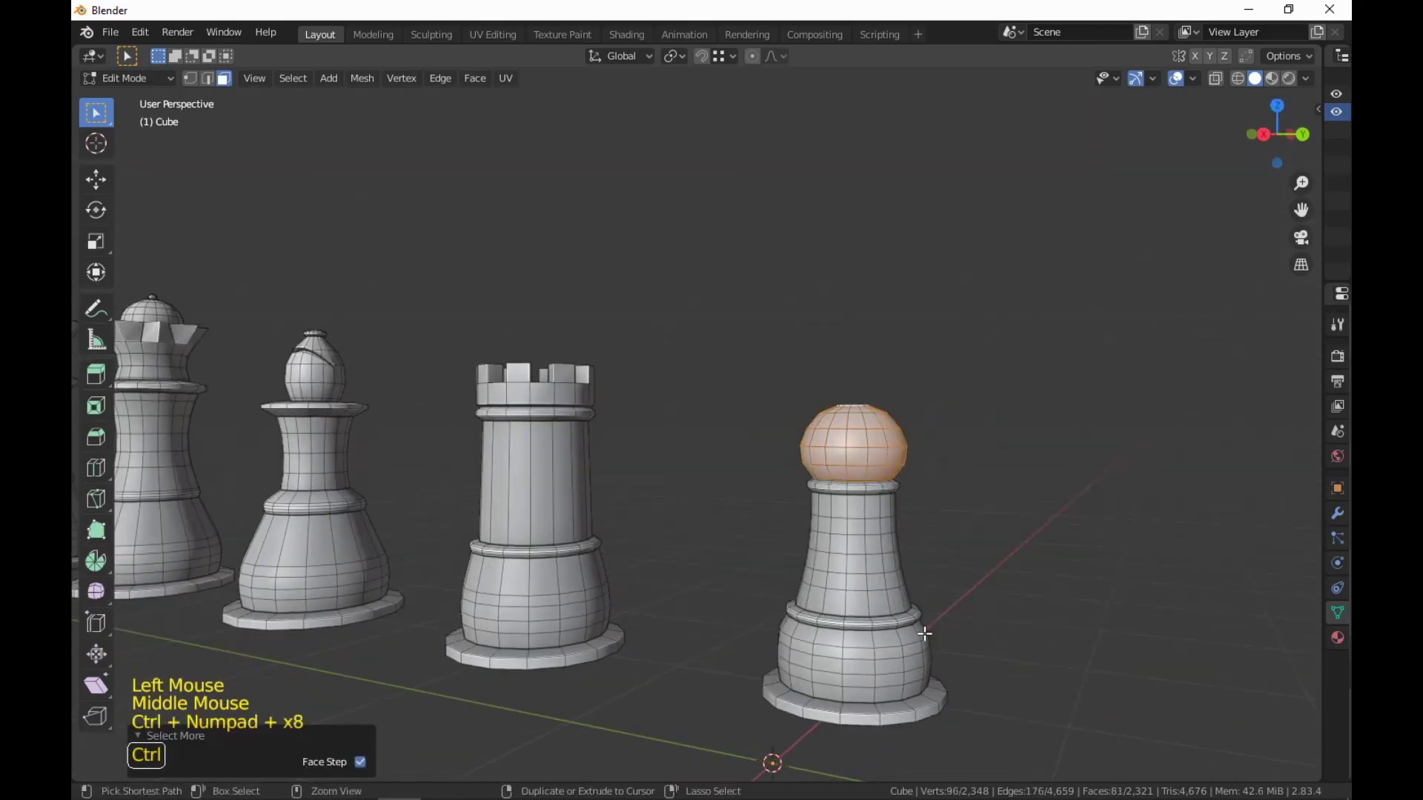
{"action": "key", "text": "ctrl+KP_Add"}
{"action": "key", "text": "ctrl+KP_Add"}
{"action": "scroll", "coordinate": [923, 625], "scroll_direction": "down", "scroll_amount": 1}
{"action": "mouse_move", "coordinate": [924, 625]}
{"action": "middle_mouse_down"}
{"action": "mouse_move", "coordinate": [971, 647]}
{"action": "mouse_move", "coordinate": [909, 622]}
{"action": "middle_mouse_up"}
{"action": "scroll", "coordinate": [924, 629], "scroll_direction": "up", "scroll_amount": 1}
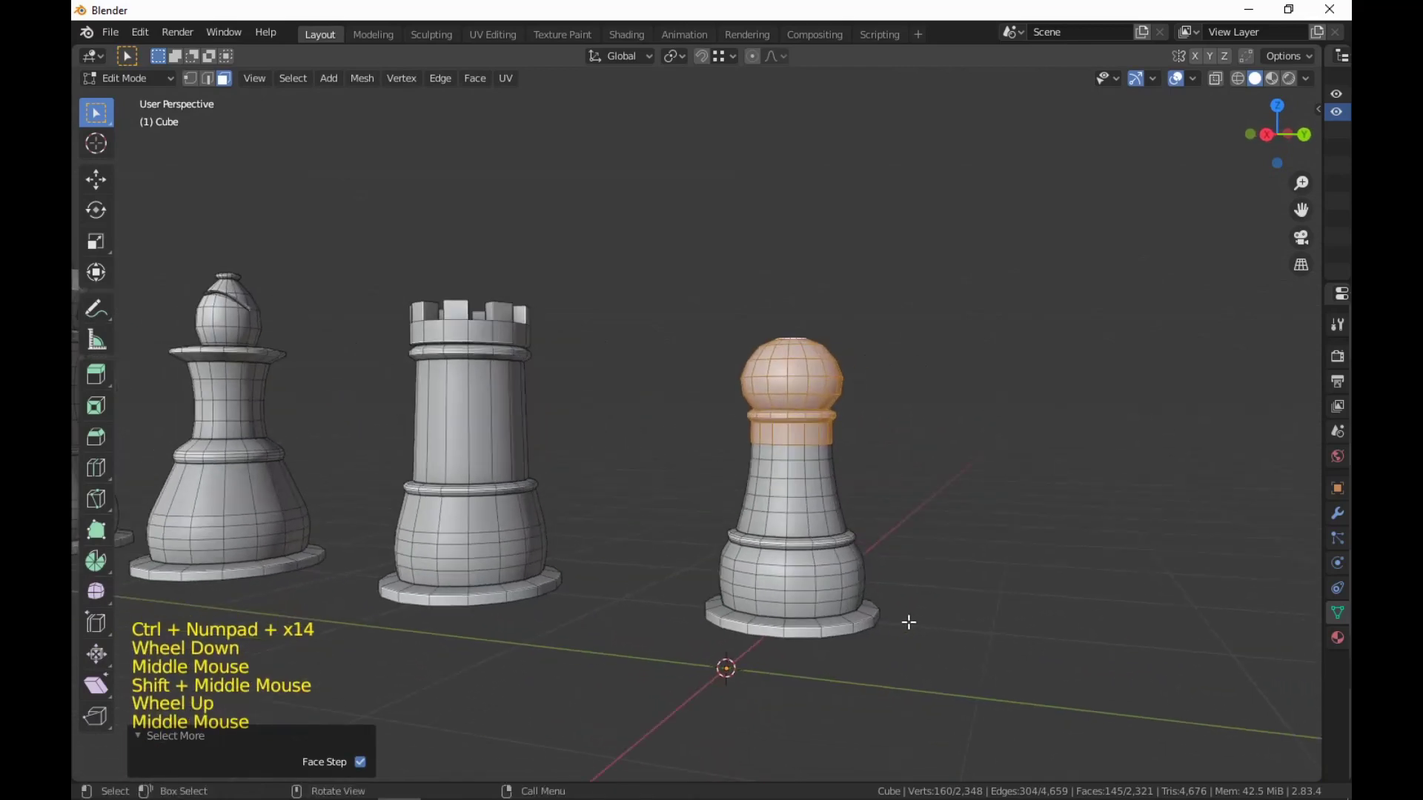
{"action": "key", "text": "ctrl"}
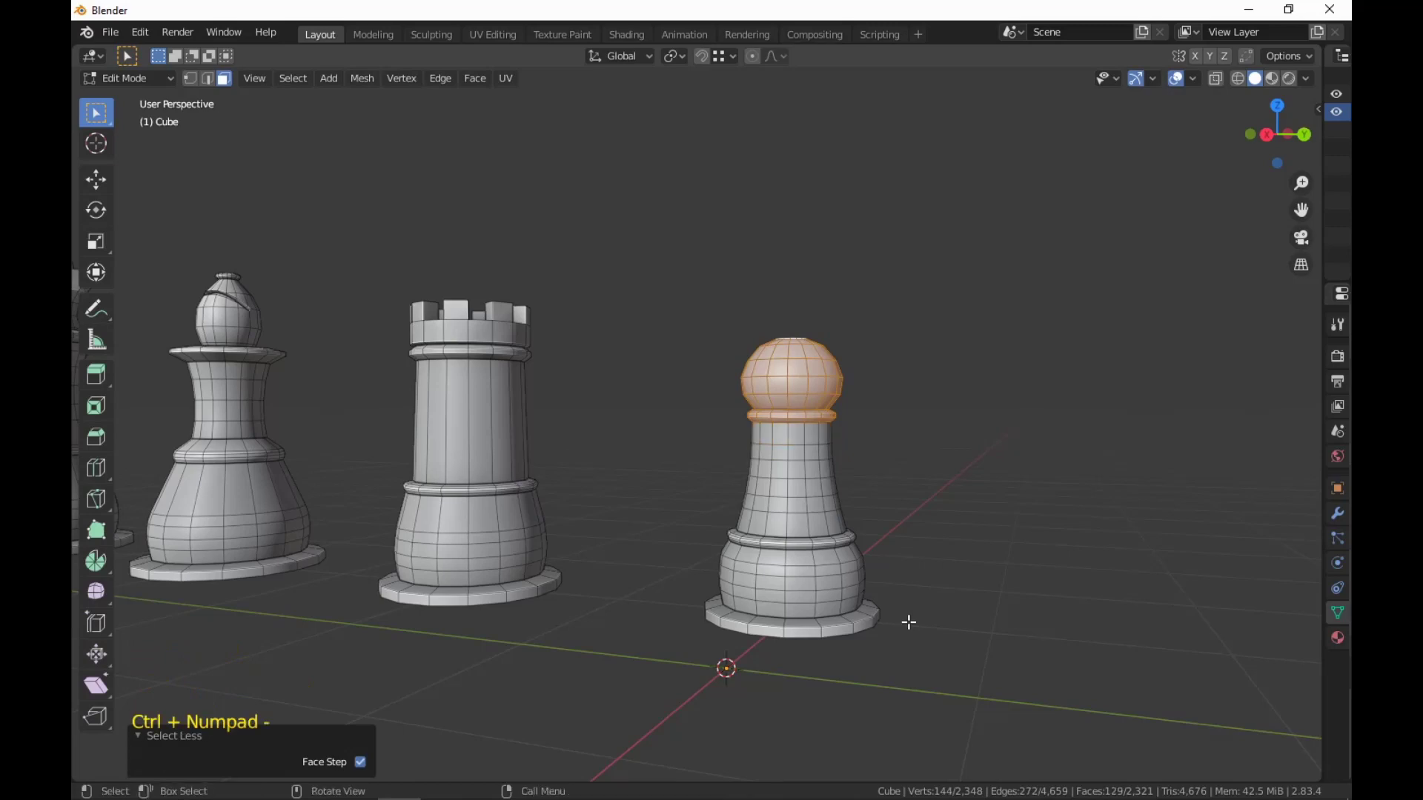
{"action": "key", "text": "g"}
{"action": "key", "text": "z"}
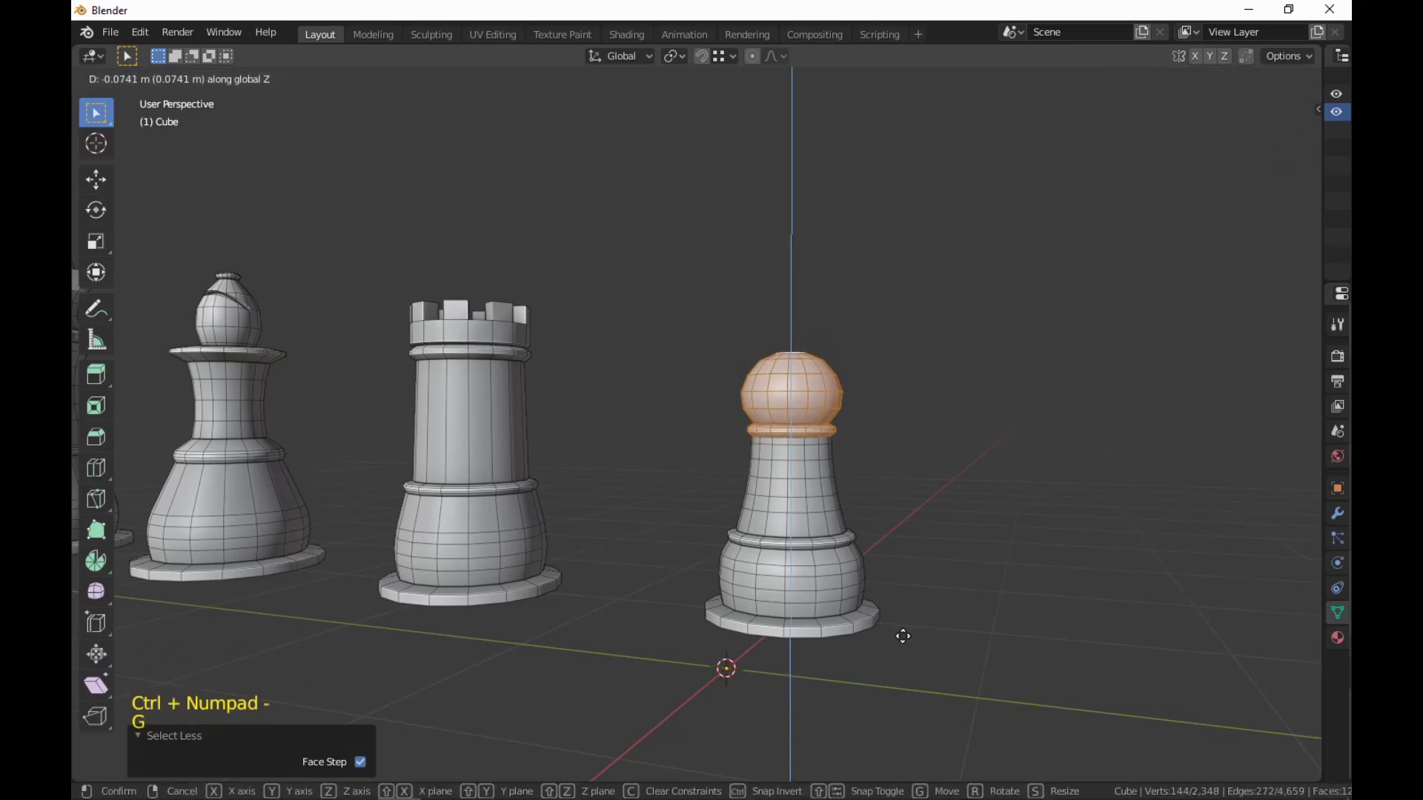
{"action": "left_click", "coordinate": [903, 635]}
{"action": "middle_click_drag", "start_coordinate": [903, 635], "coordinate": [858, 528]}
{"action": "scroll", "coordinate": [931, 666], "scroll_direction": "up", "scroll_amount": 3}
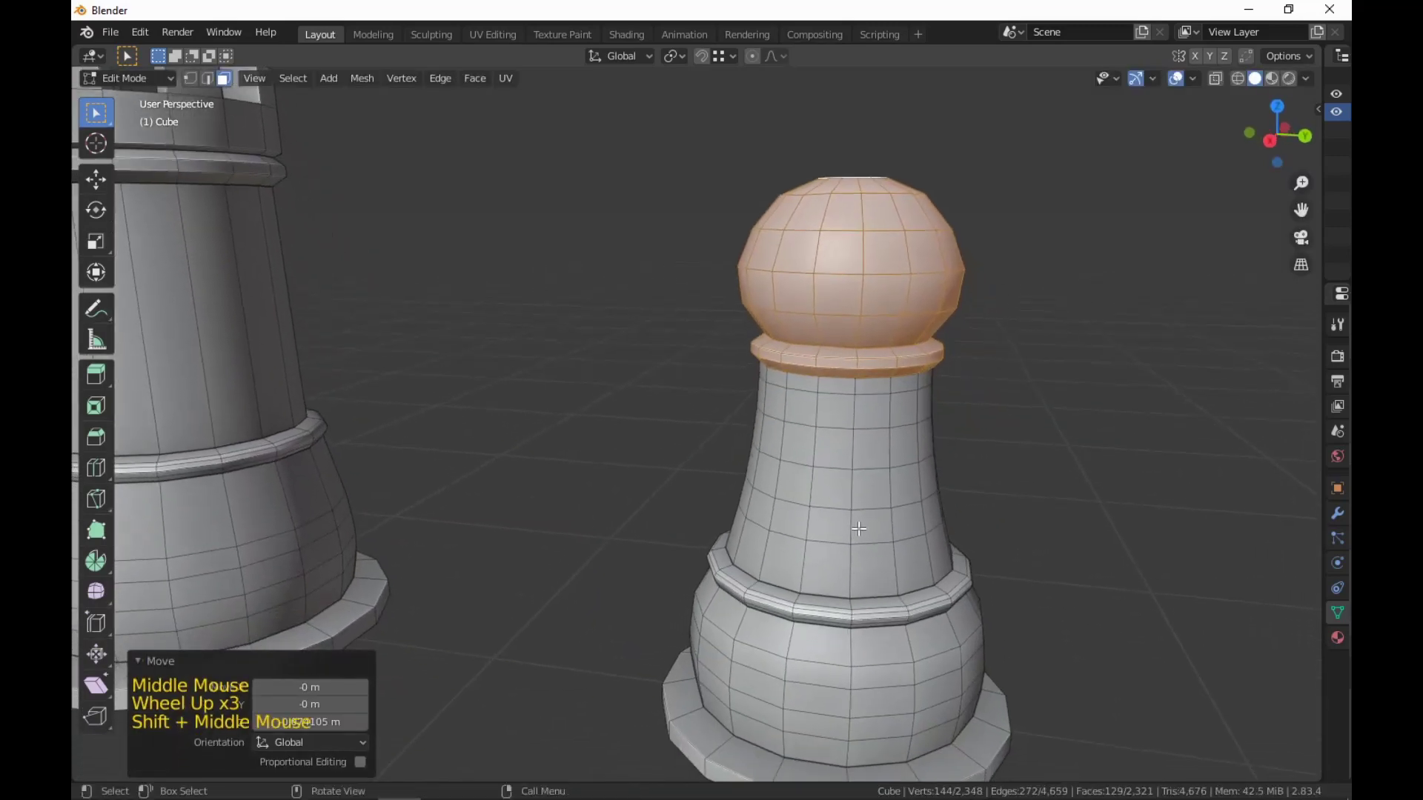
Shrink two adjacent face loops on the pawn's neck to 0.776 using smooth proportional editing with size 0.244, and deselect them.
{"action": "middle_click_drag", "start_coordinate": [980, 458], "coordinate": [1056, 636]}
{"action": "left_click", "coordinate": [908, 409], "text": "alt"}
{"action": "left_click", "coordinate": [914, 449], "text": "alt"}
{"action": "left_click", "coordinate": [905, 419], "text": "alt+shift"}
{"action": "middle_click_drag", "start_coordinate": [1055, 635], "coordinate": [1057, 650], "text": "shift"}
{"action": "key", "text": "o"}
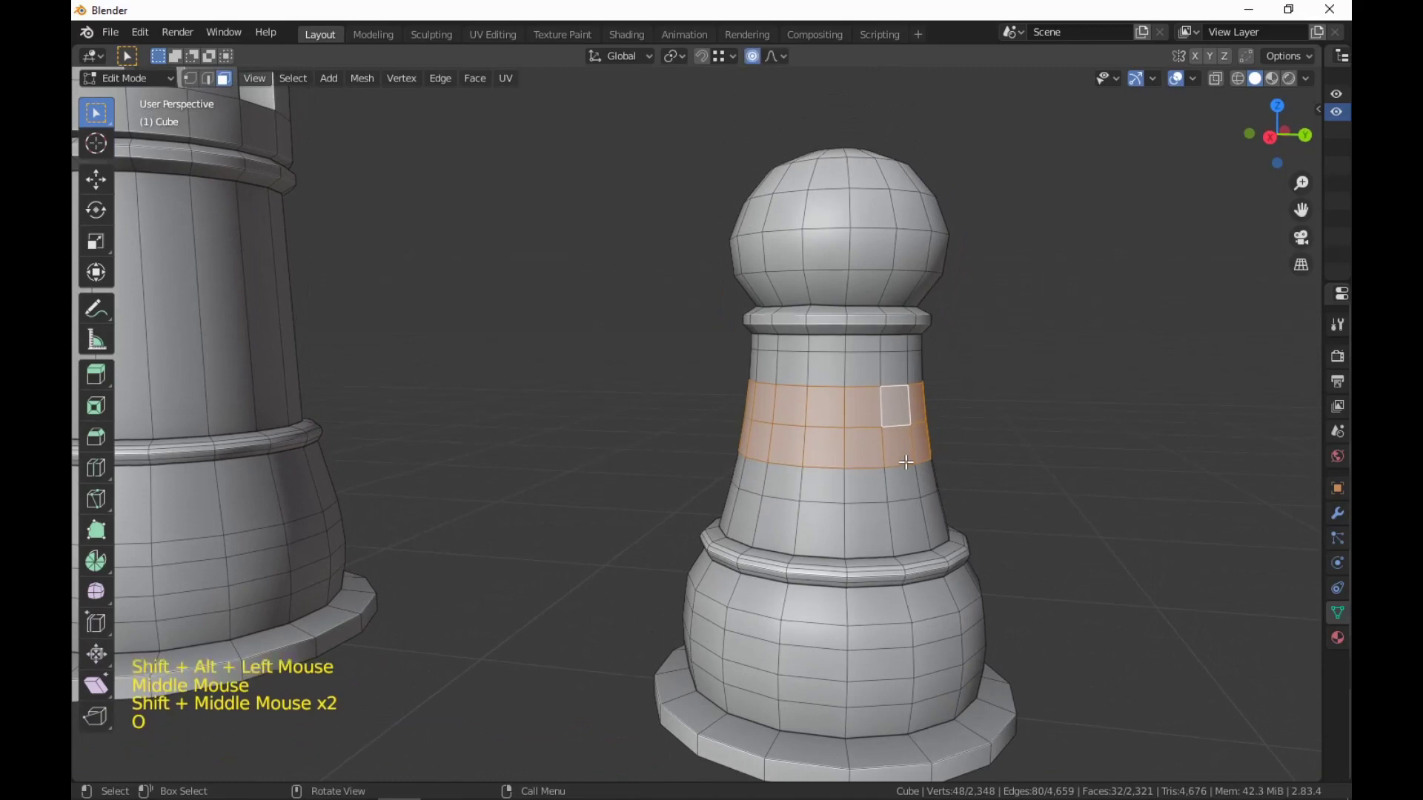
{"action": "key", "text": "s"}
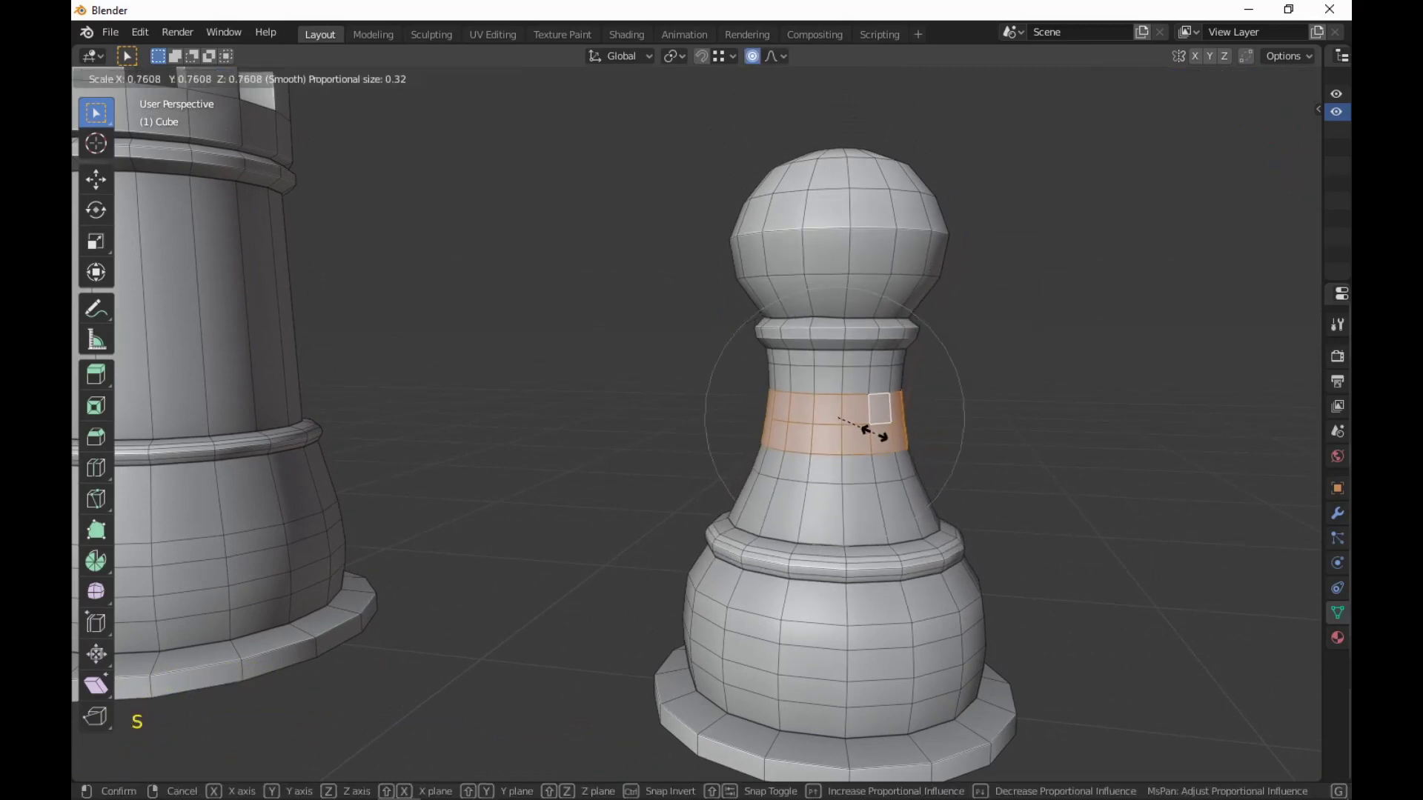
{"action": "scroll", "coordinate": [863, 430], "scroll_direction": "up", "scroll_amount": 2}
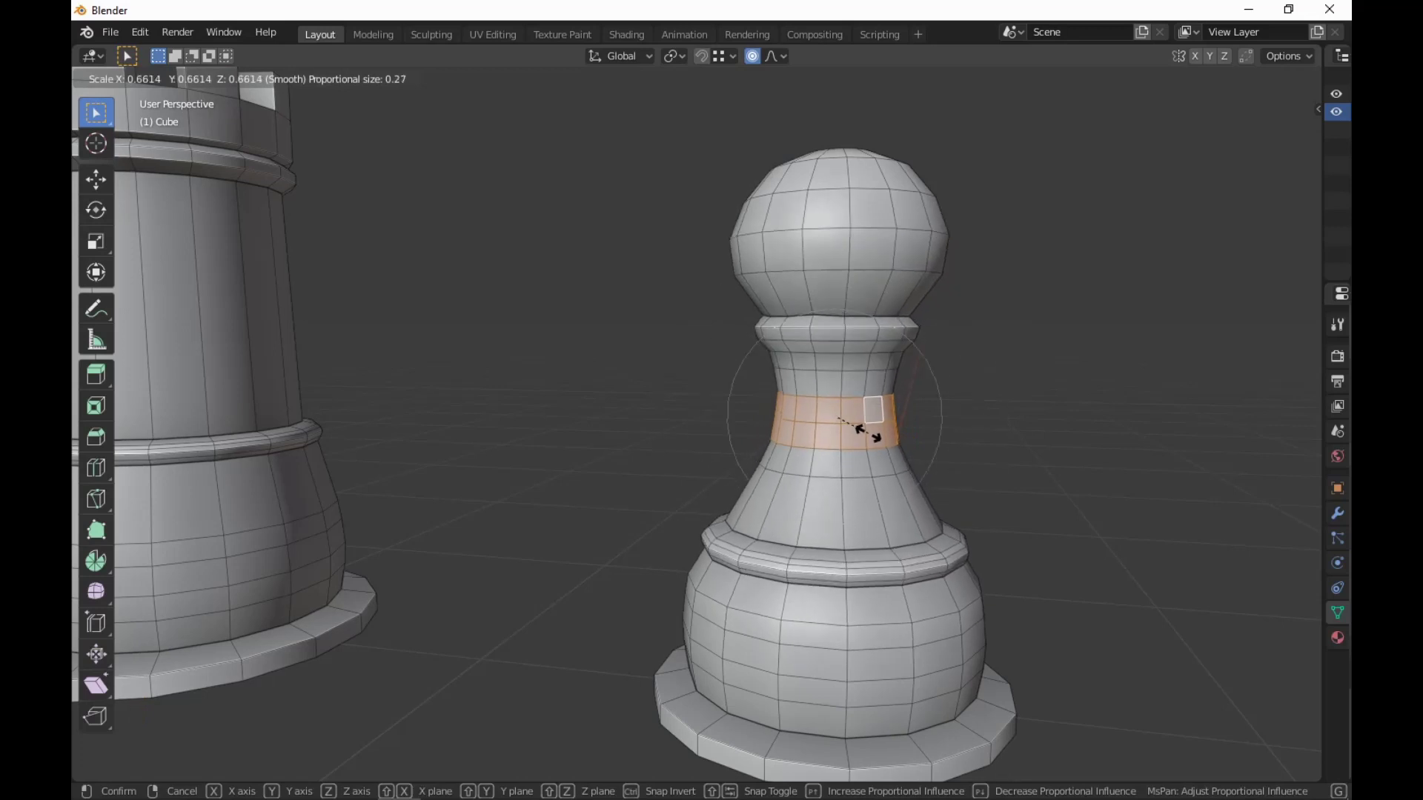
{"action": "scroll", "coordinate": [863, 431], "scroll_direction": "up", "scroll_amount": 1}
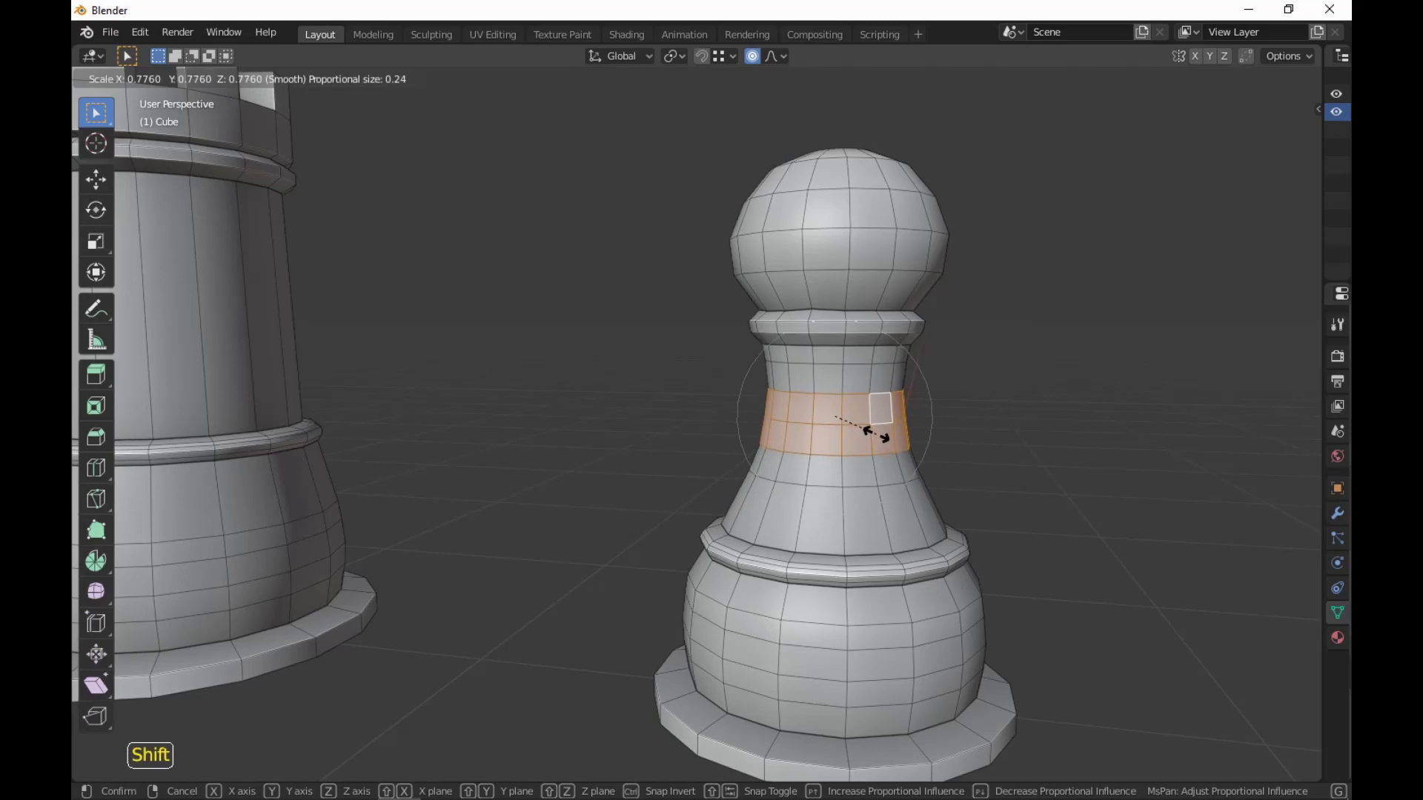
{"action": "left_click", "coordinate": [867, 415]}
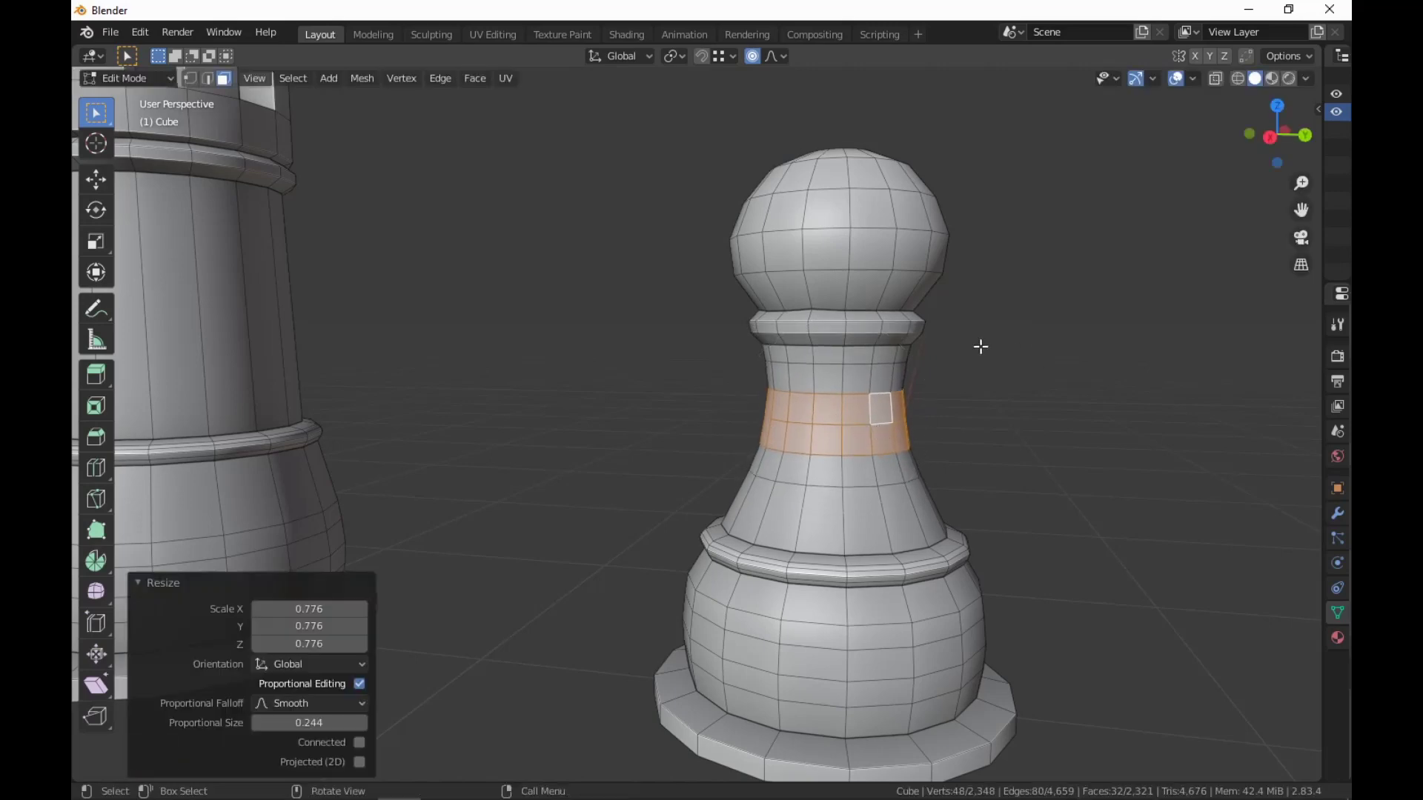
{"action": "middle_click_drag", "start_coordinate": [978, 343], "coordinate": [1089, 683]}
{"action": "scroll", "coordinate": [1166, 552], "scroll_direction": "up", "scroll_amount": 2}
{"action": "scroll", "coordinate": [911, 558], "scroll_direction": "down", "scroll_amount": 5}
{"action": "key", "text": "3"}
{"action": "left_click", "coordinate": [943, 651]}
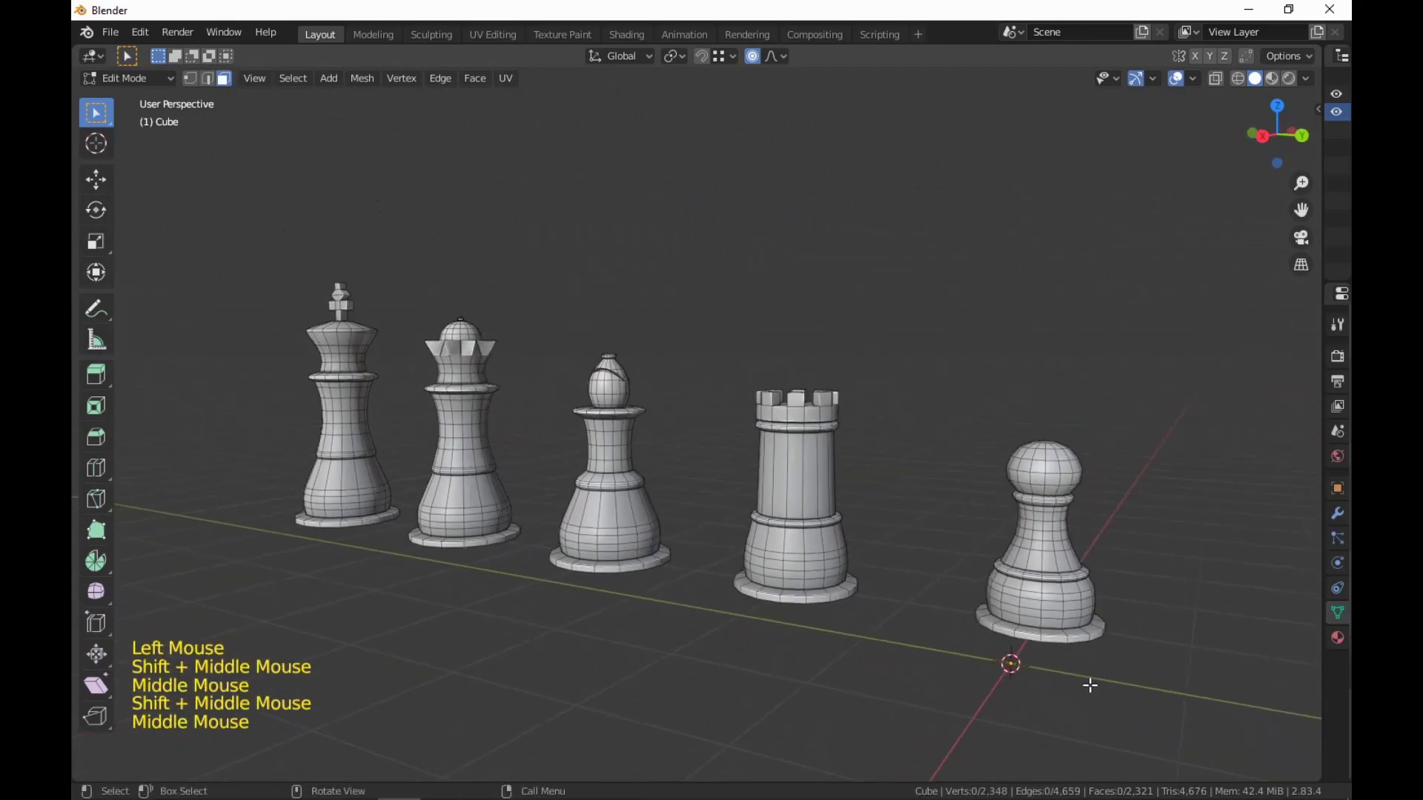
Move all the chess pieces -2 m along Y to free the spot at the origin, and deselect them.
{"action": "key", "text": "a"}
{"action": "type", "text": "g"}
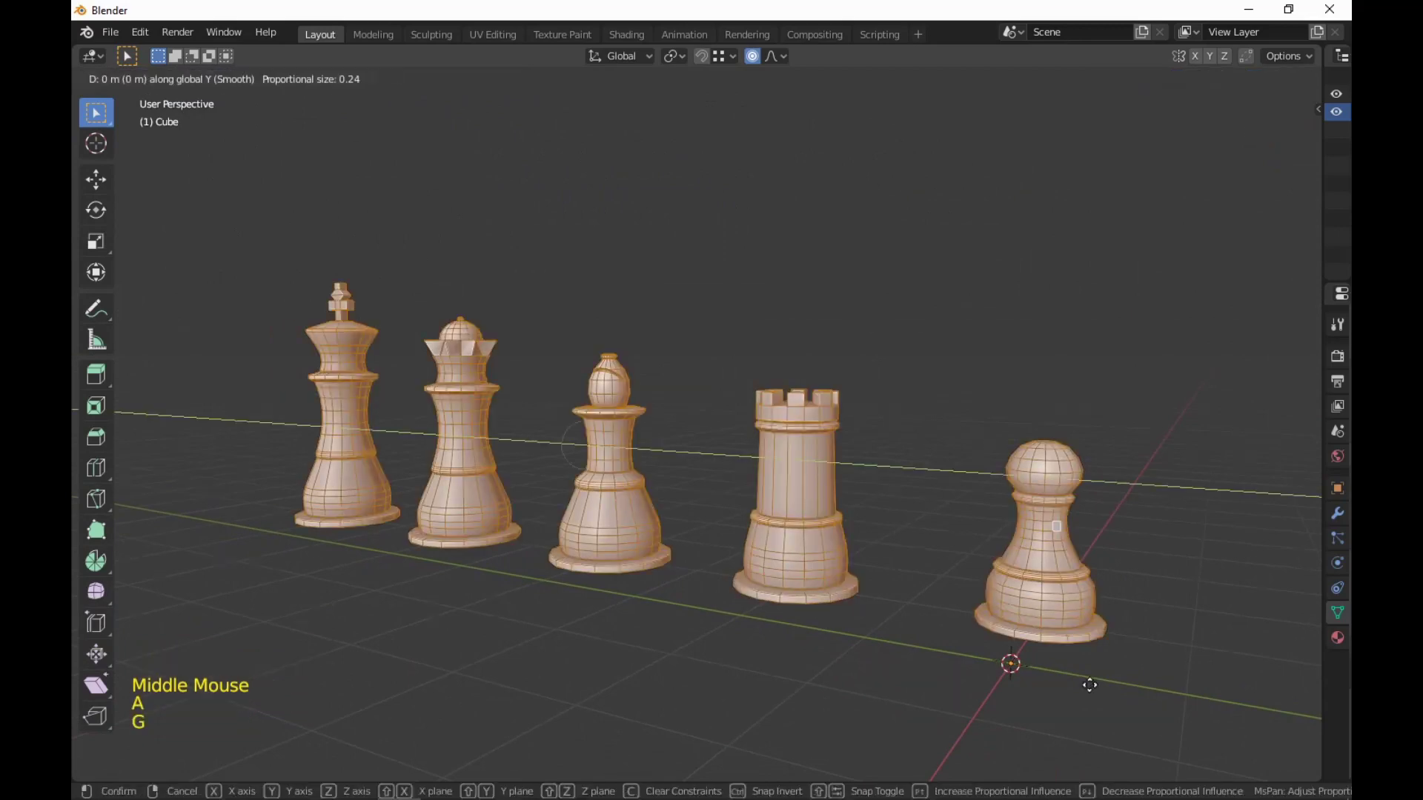
{"action": "type", "text": "-2"}
{"action": "key", "text": "Return"}
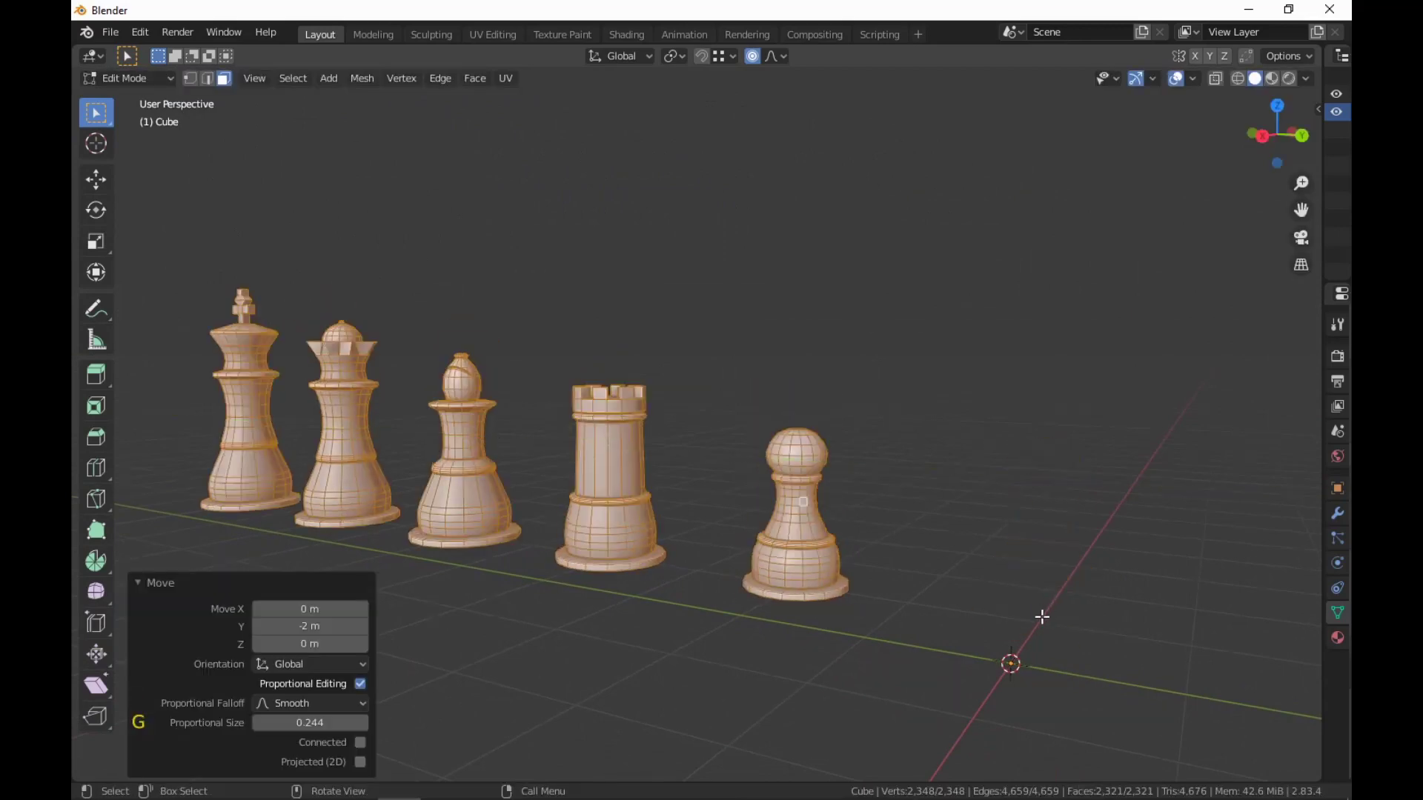
{"action": "middle_click_drag", "start_coordinate": [1041, 616], "coordinate": [1108, 610]}
{"action": "left_click", "coordinate": [998, 664]}
{"action": "middle_click_drag", "start_coordinate": [997, 664], "coordinate": [998, 667], "text": "shift"}
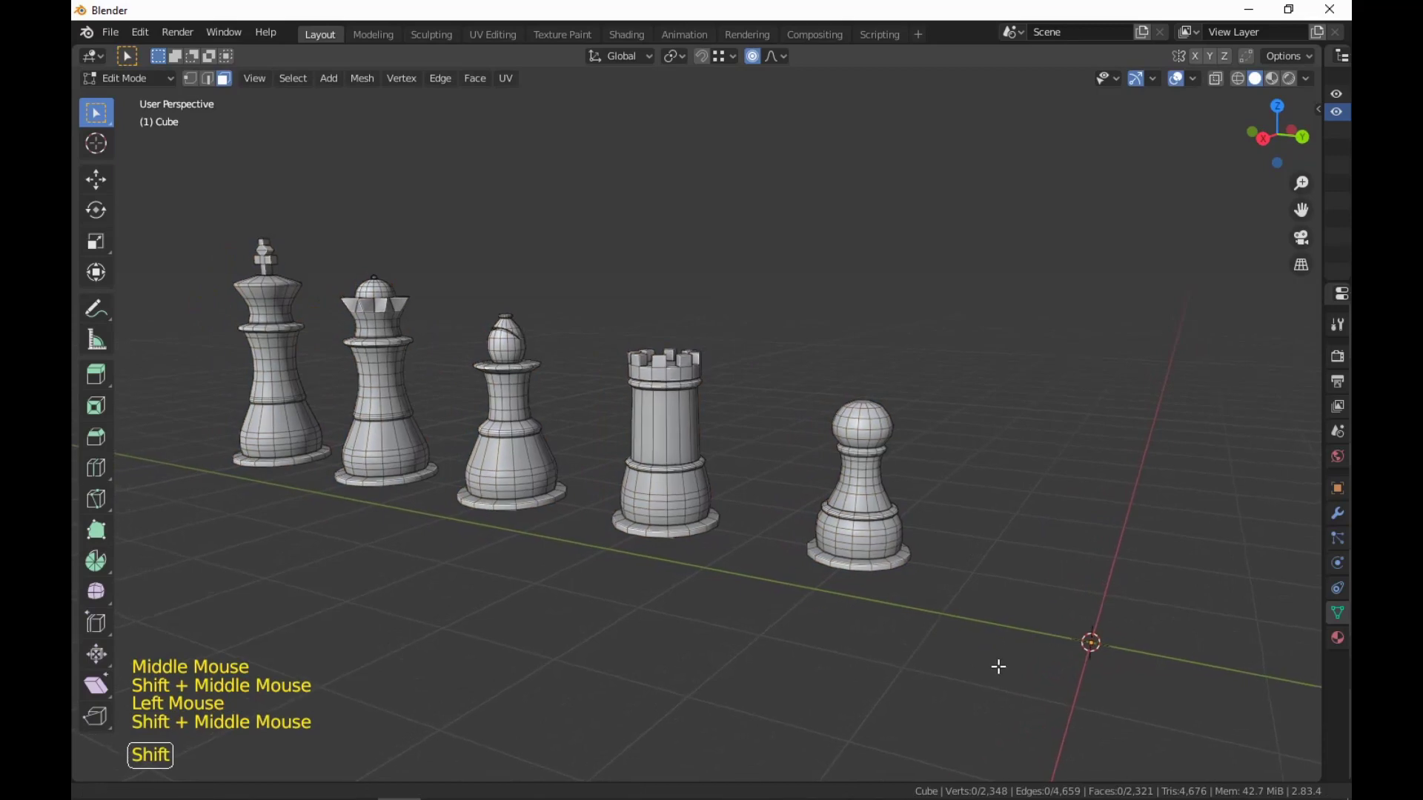
Select the whole rook and duplicate it 4 m along Y.
{"action": "key", "text": "l"}
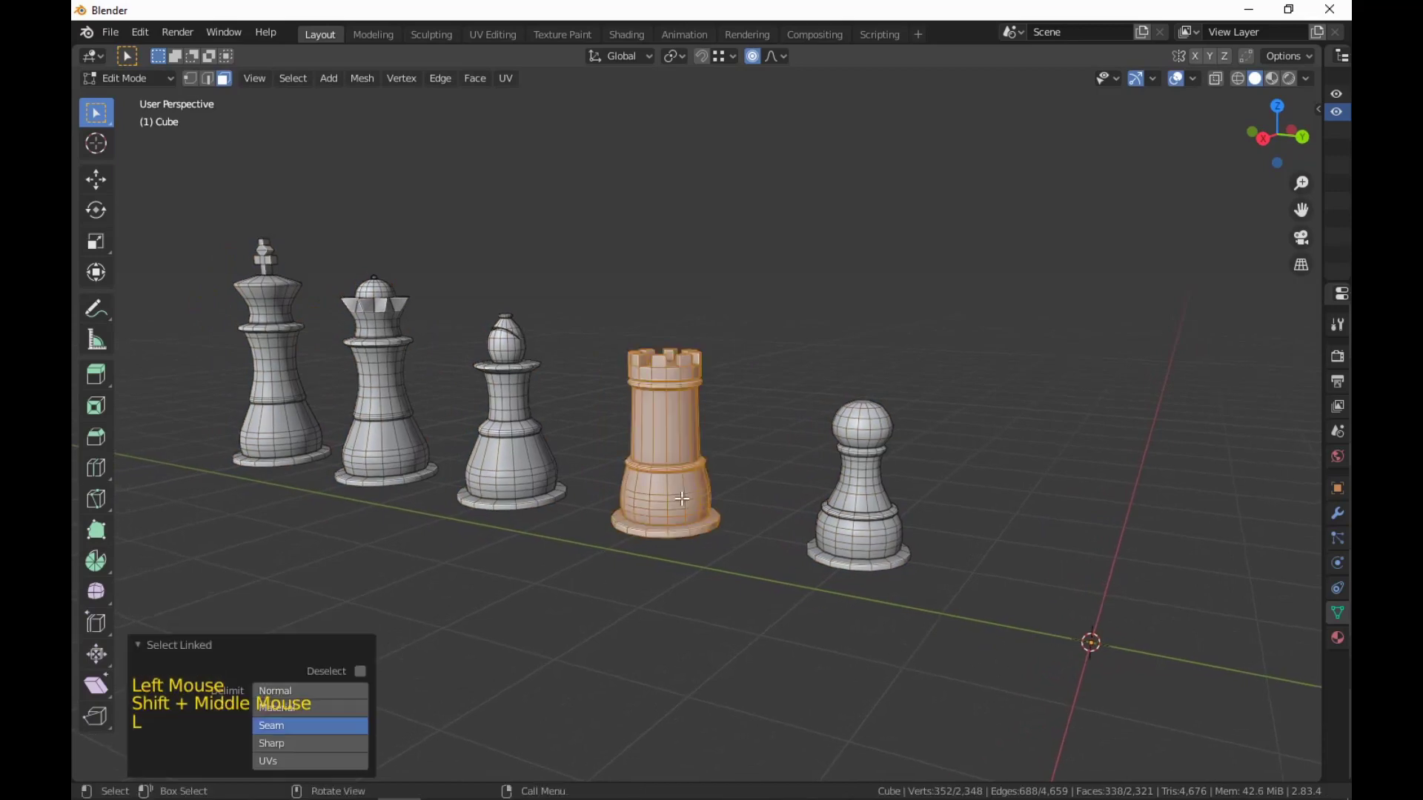
{"action": "middle_click_drag", "start_coordinate": [700, 541], "coordinate": [686, 572], "text": "shift"}
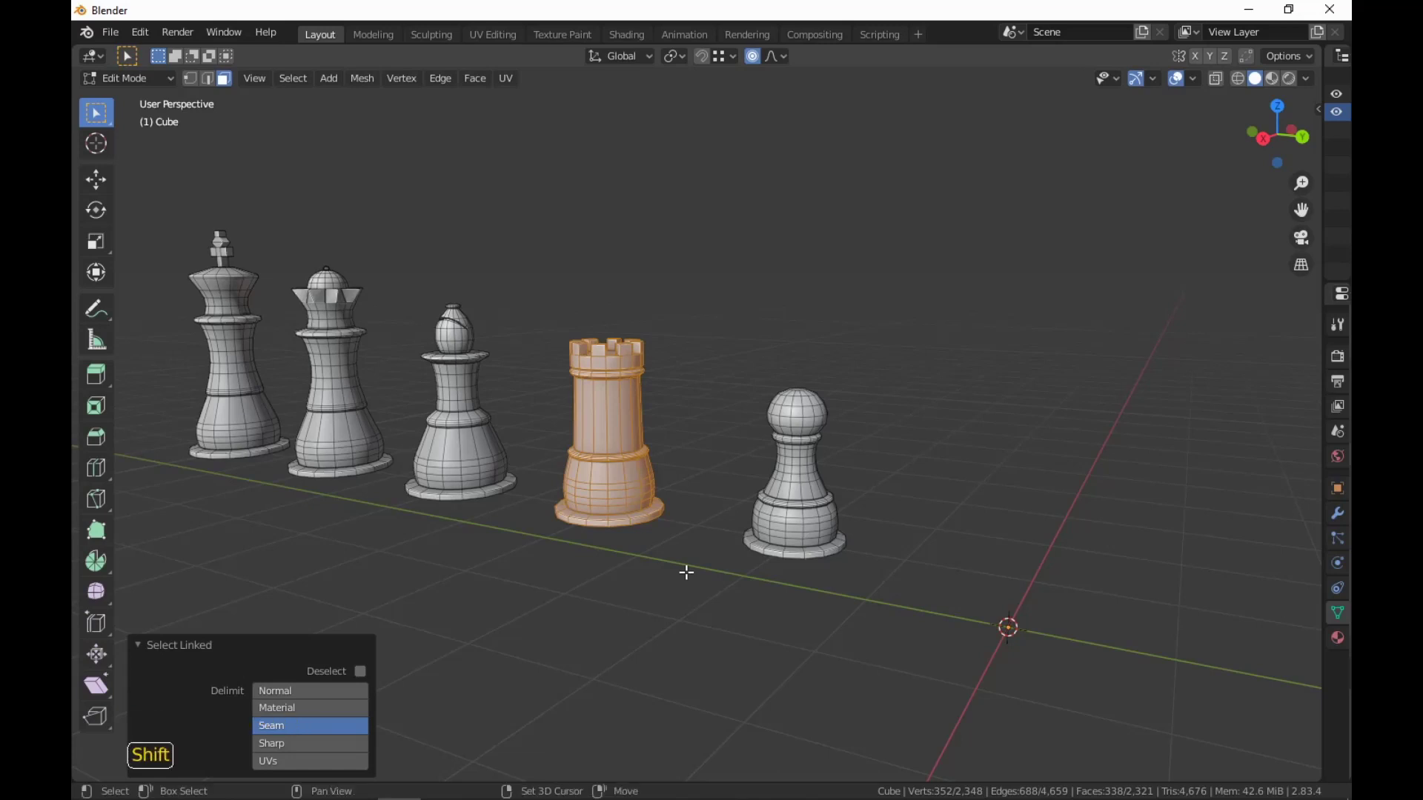
{"action": "key", "text": "shift+d"}
{"action": "key", "text": "y"}
{"action": "key", "text": "4"}
{"action": "key", "text": "Return"}
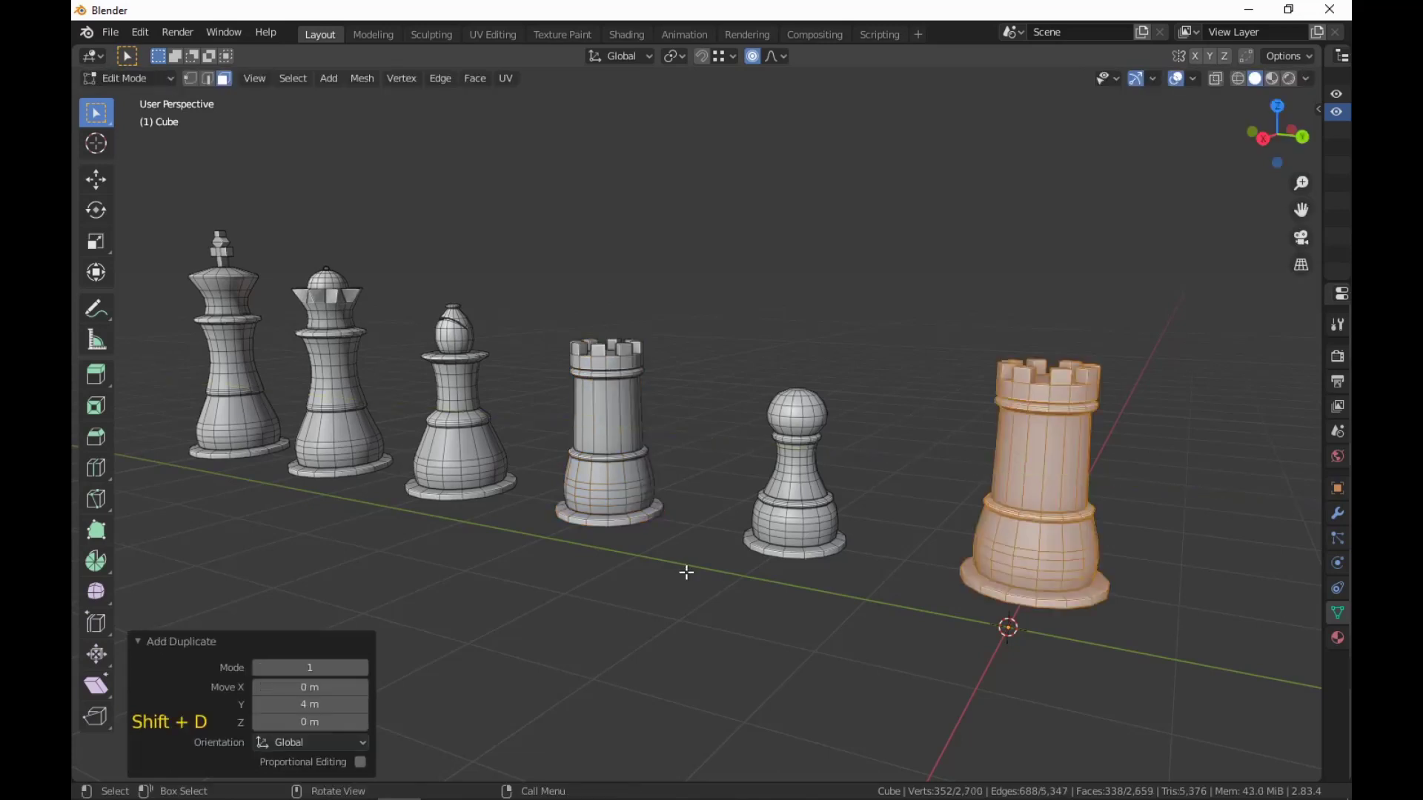
Delete the duplicated rook's battlements, upper collar and shaft faces, keeping only the base with its ring.
{"action": "left_click", "coordinate": [1054, 468], "text": "alt"}
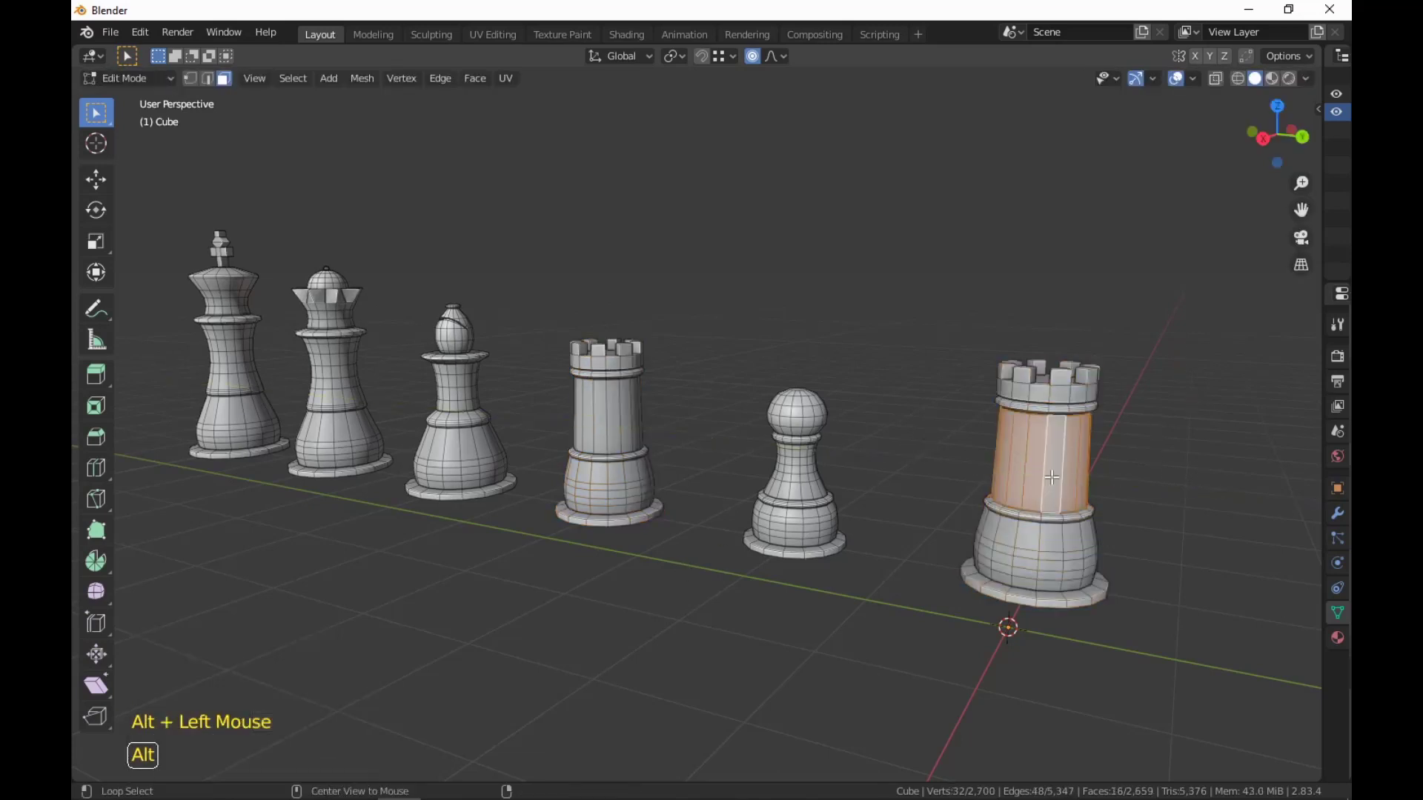
{"action": "middle_click_drag", "start_coordinate": [1222, 575], "coordinate": [939, 546], "text": "shift"}
{"action": "scroll", "coordinate": [929, 537], "scroll_direction": "up", "scroll_amount": 3}
{"action": "scroll", "coordinate": [930, 537], "scroll_direction": "down", "scroll_amount": 1}
{"action": "left_click", "coordinate": [833, 349]}
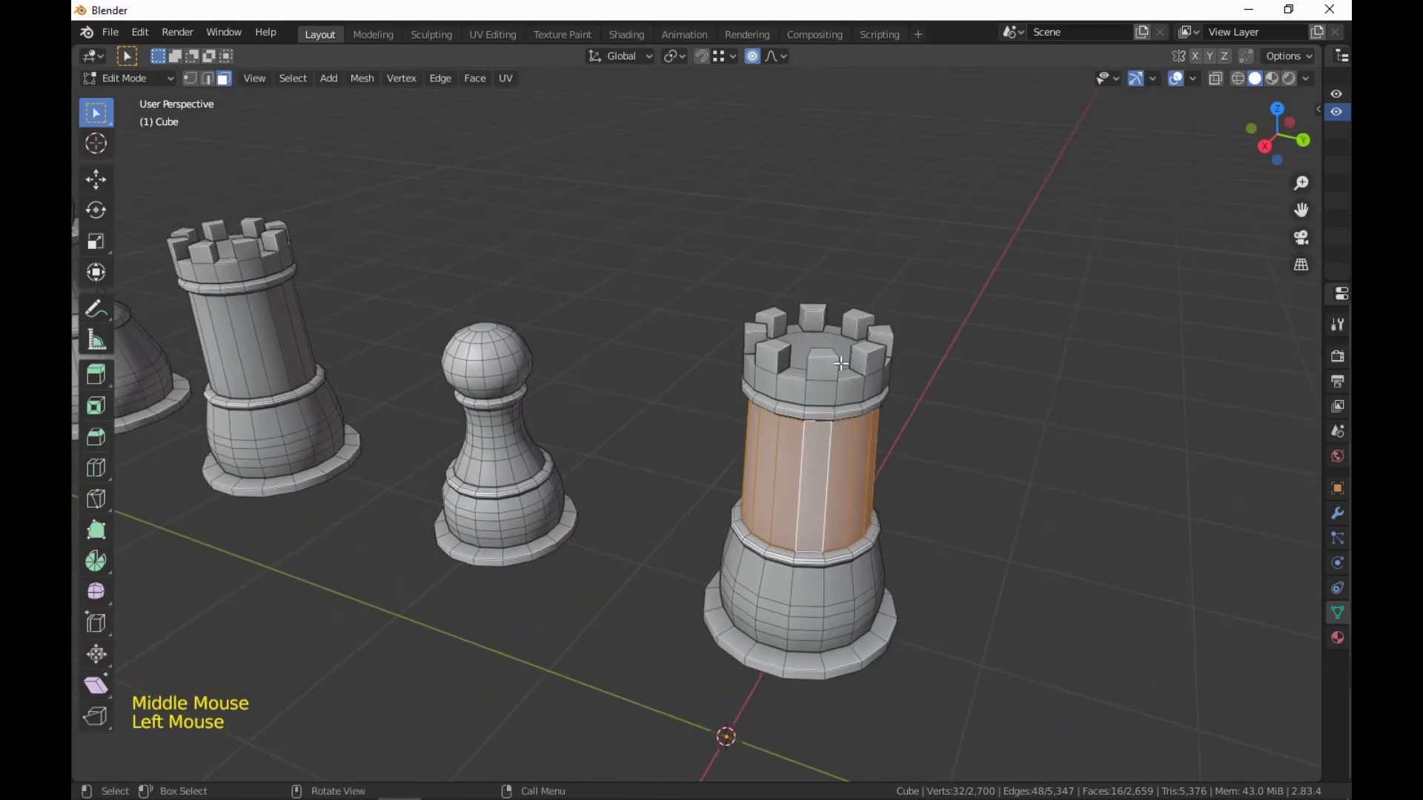
{"action": "left_click", "coordinate": [834, 349]}
{"action": "key", "text": "ctrl+KP_Add"}
{"action": "key", "text": "ctrl+KP_Add"}
{"action": "key", "text": "ctrl+KP_Add"}
{"action": "key", "text": "ctrl+KP_Add"}
{"action": "key", "text": "ctrl+KP_Add"}
{"action": "key", "text": "ctrl+KP_Add"}
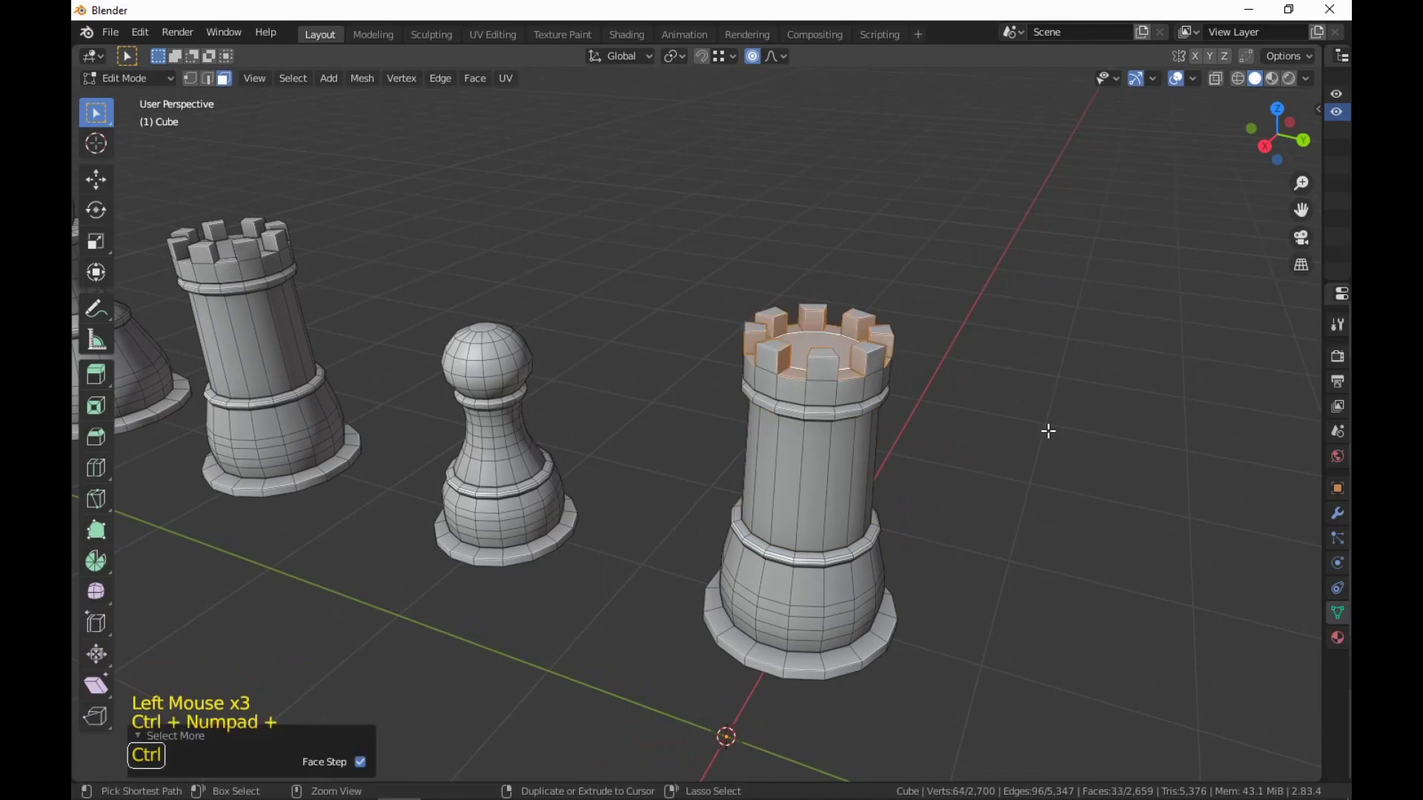
{"action": "key", "text": "ctrl+KP_Add"}
{"action": "key", "text": "ctrl+KP_Add"}
{"action": "key", "text": "ctrl+KP_Add"}
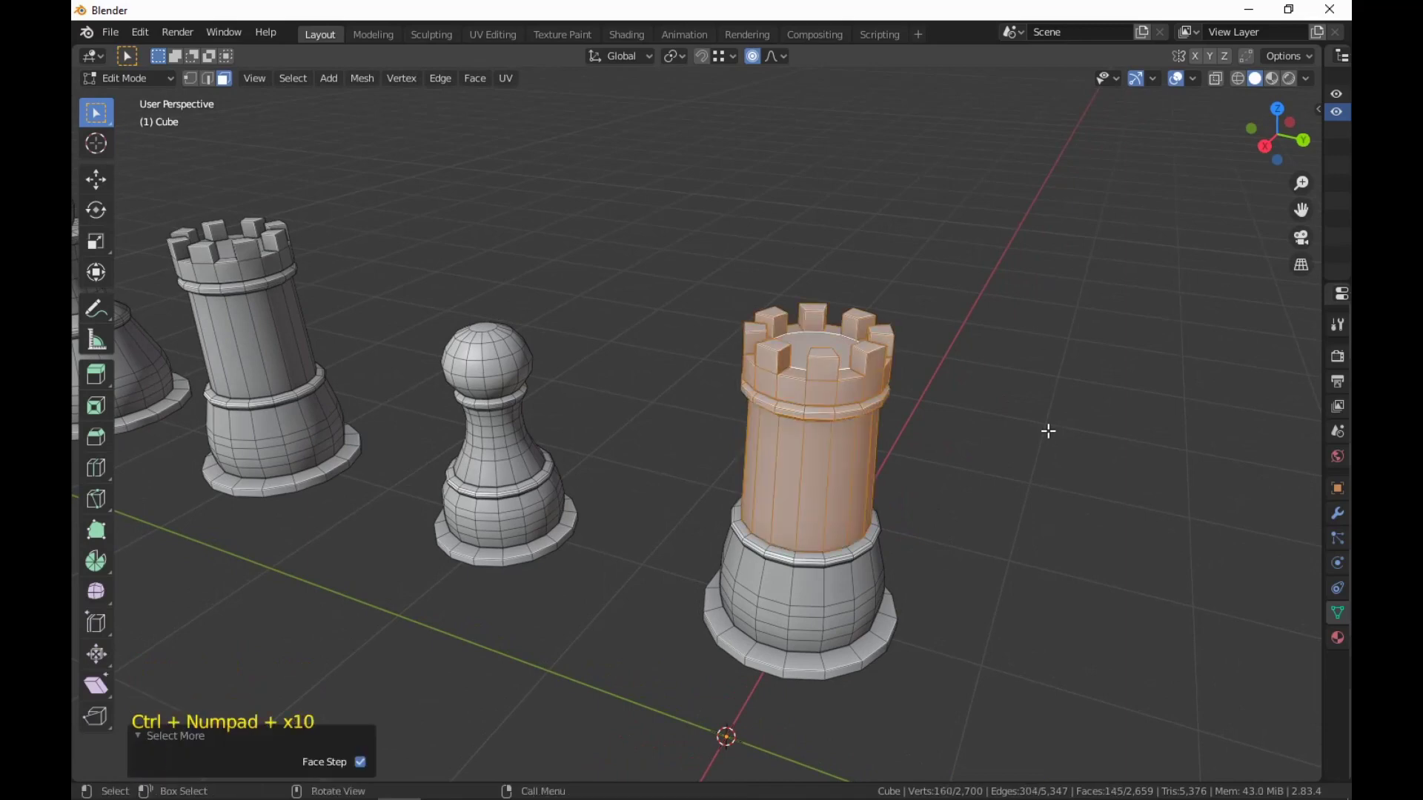
{"action": "middle_click_drag", "start_coordinate": [1048, 431], "coordinate": [1057, 556]}
{"action": "right_click", "coordinate": [1068, 491]}
{"action": "left_click", "coordinate": [1068, 497]}
{"action": "scroll", "coordinate": [1076, 584], "scroll_direction": "up", "scroll_amount": 2}
Select the inner edge loop around the opening of the duplicated base and fill it with a face.
{"action": "key", "text": "2"}
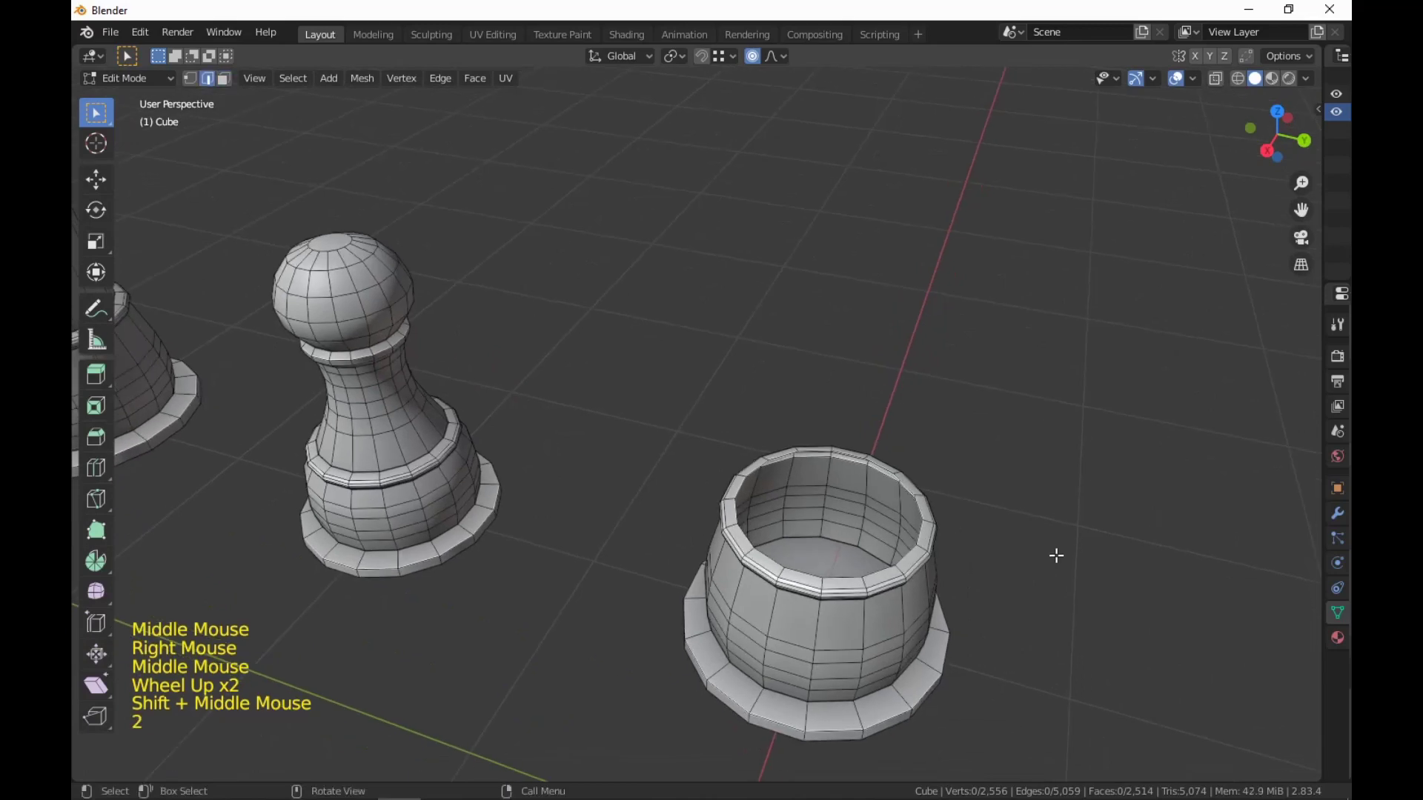
{"action": "left_click", "coordinate": [877, 596], "text": "alt"}
{"action": "middle_click_drag", "start_coordinate": [962, 648], "coordinate": [1032, 625]}
{"action": "scroll", "coordinate": [1015, 585], "scroll_direction": "down", "scroll_amount": 5}
{"action": "scroll", "coordinate": [1033, 631], "scroll_direction": "up", "scroll_amount": 3}
{"action": "key", "text": "f"}
{"action": "scroll", "coordinate": [1032, 629], "scroll_direction": "down", "scroll_amount": 3}
{"action": "scroll", "coordinate": [1035, 603], "scroll_direction": "up", "scroll_amount": 6}
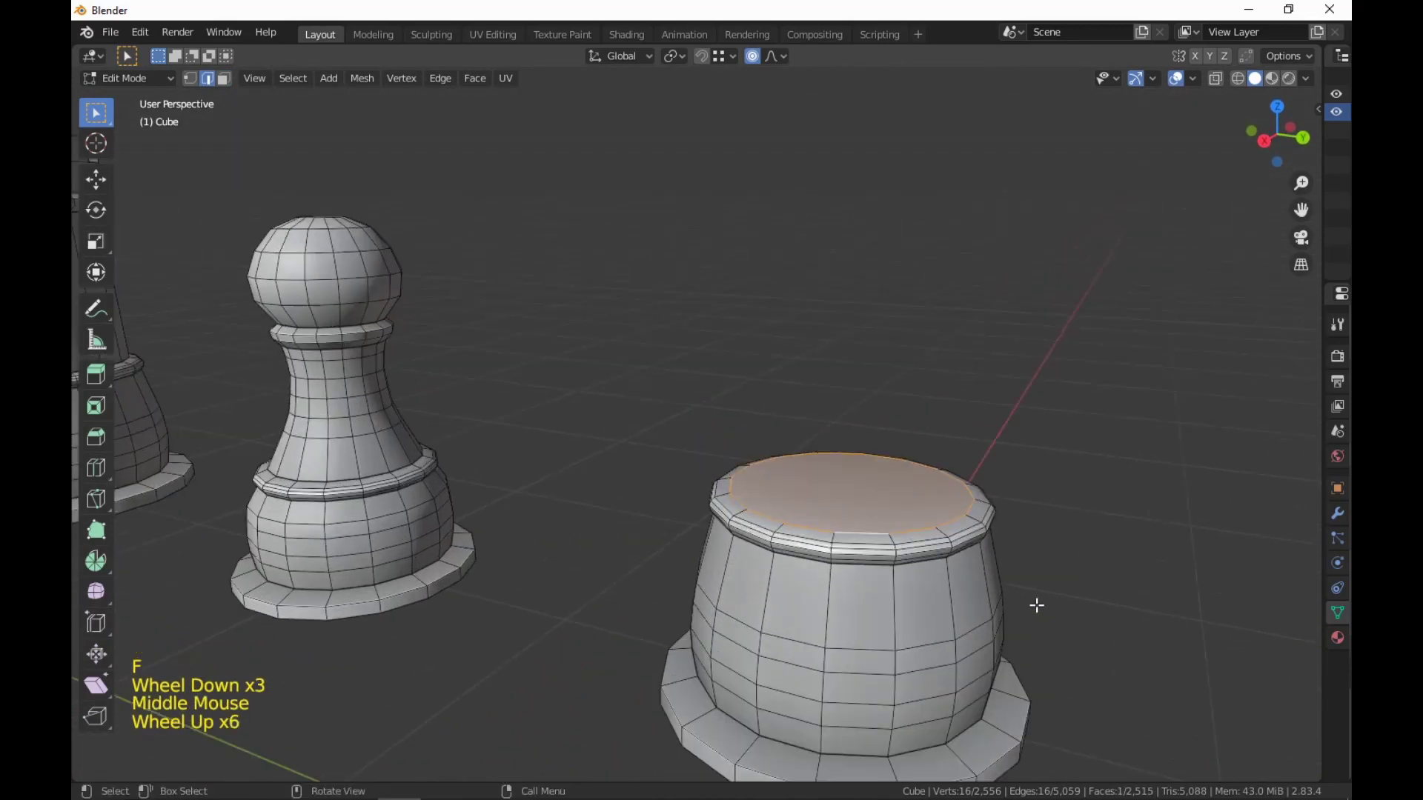
Grow the selection over the whole top ring, turn off proportional editing, and scale the ring uniformly to about 0.724.
{"action": "key", "text": "3"}
{"action": "key", "text": "ctrl+KP_Add"}
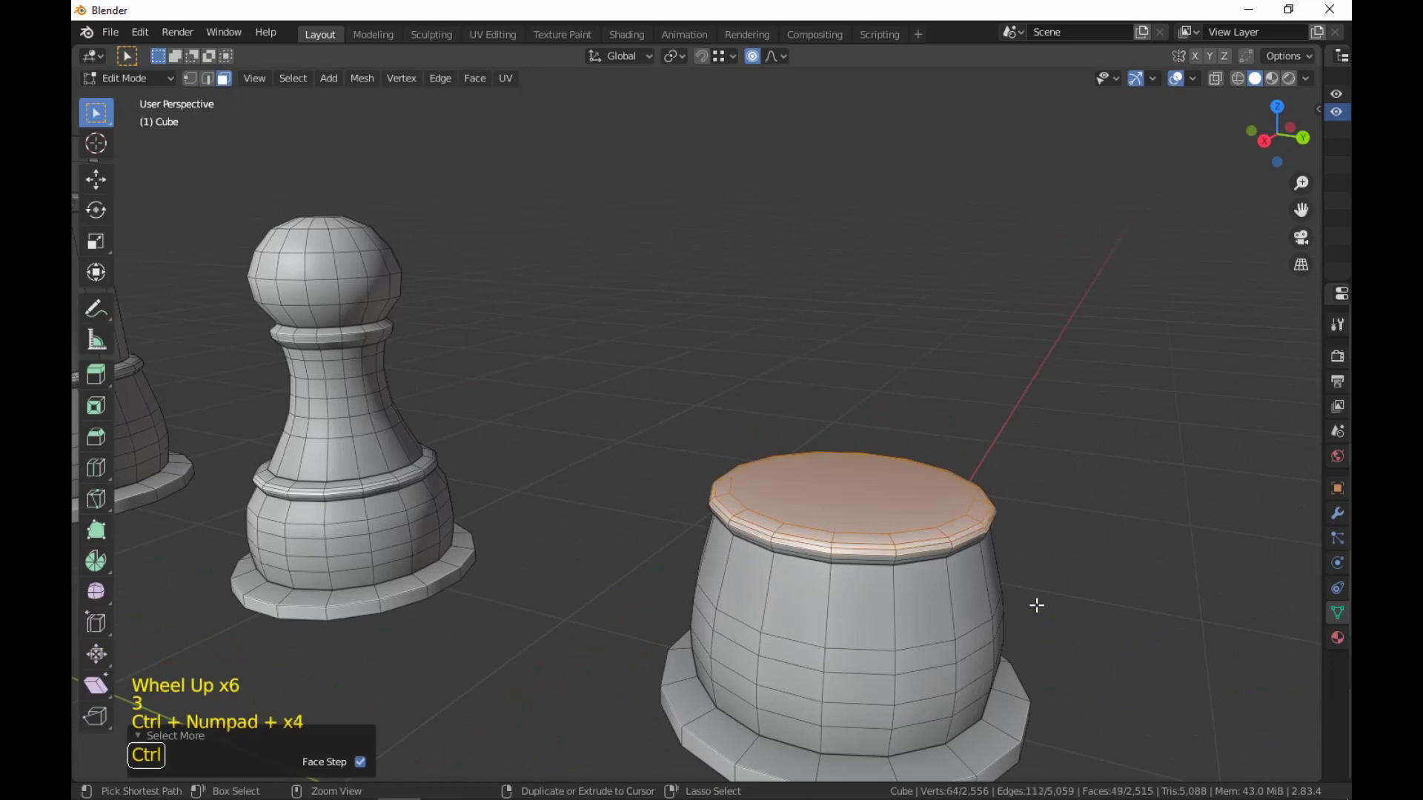
{"action": "middle_click_drag", "start_coordinate": [1036, 605], "coordinate": [1102, 613]}
{"action": "key", "text": "s"}
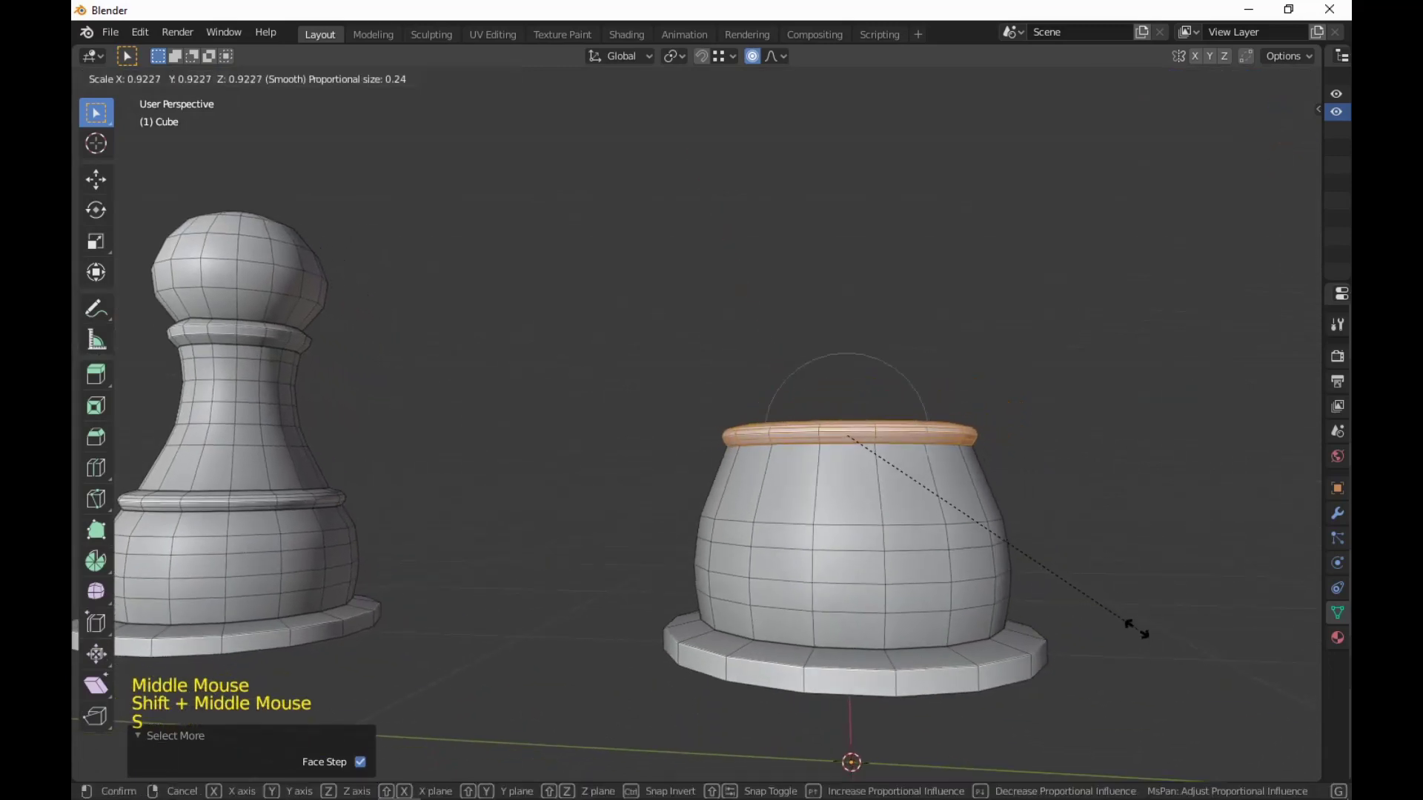
{"action": "left_click", "coordinate": [1125, 622]}
{"action": "key", "text": "o"}
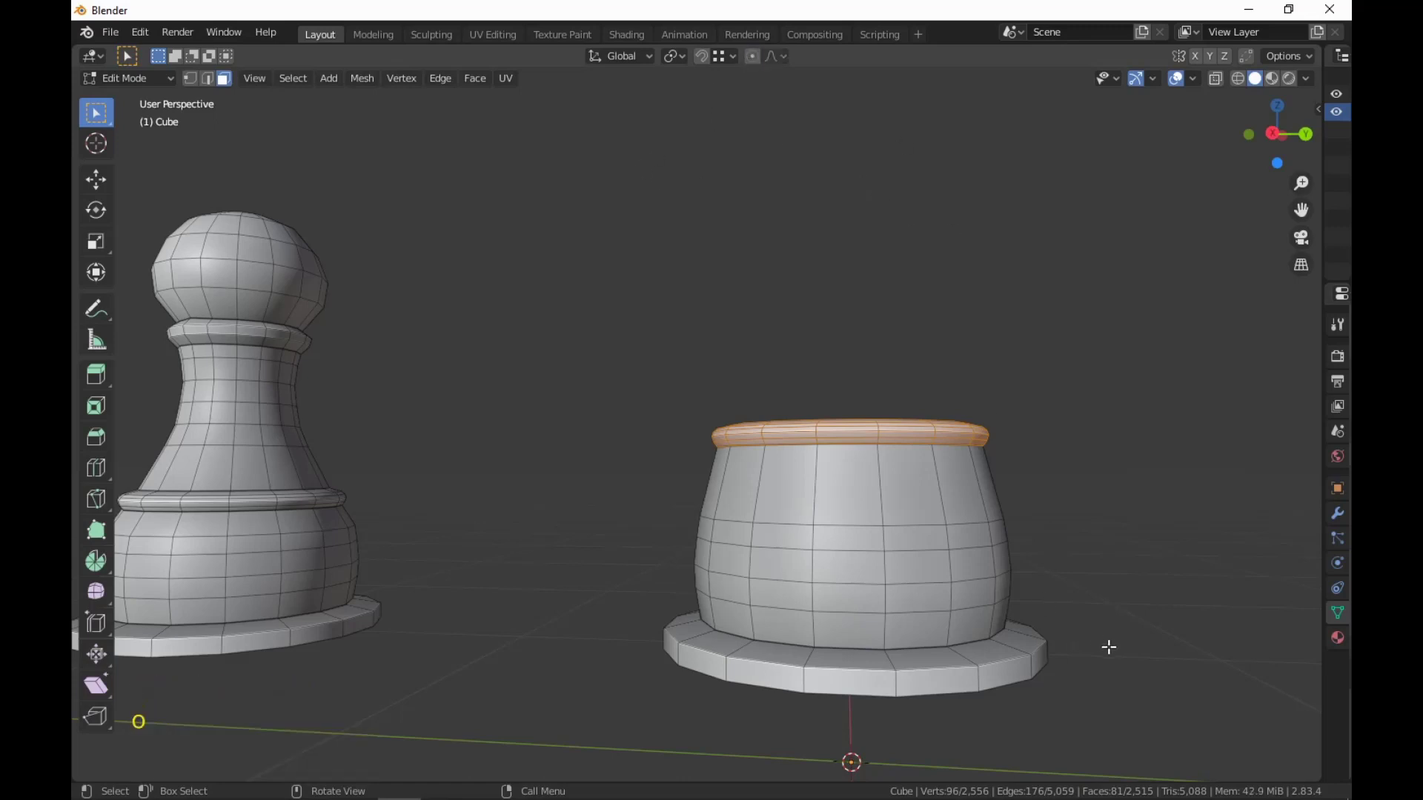
{"action": "key", "text": "s"}
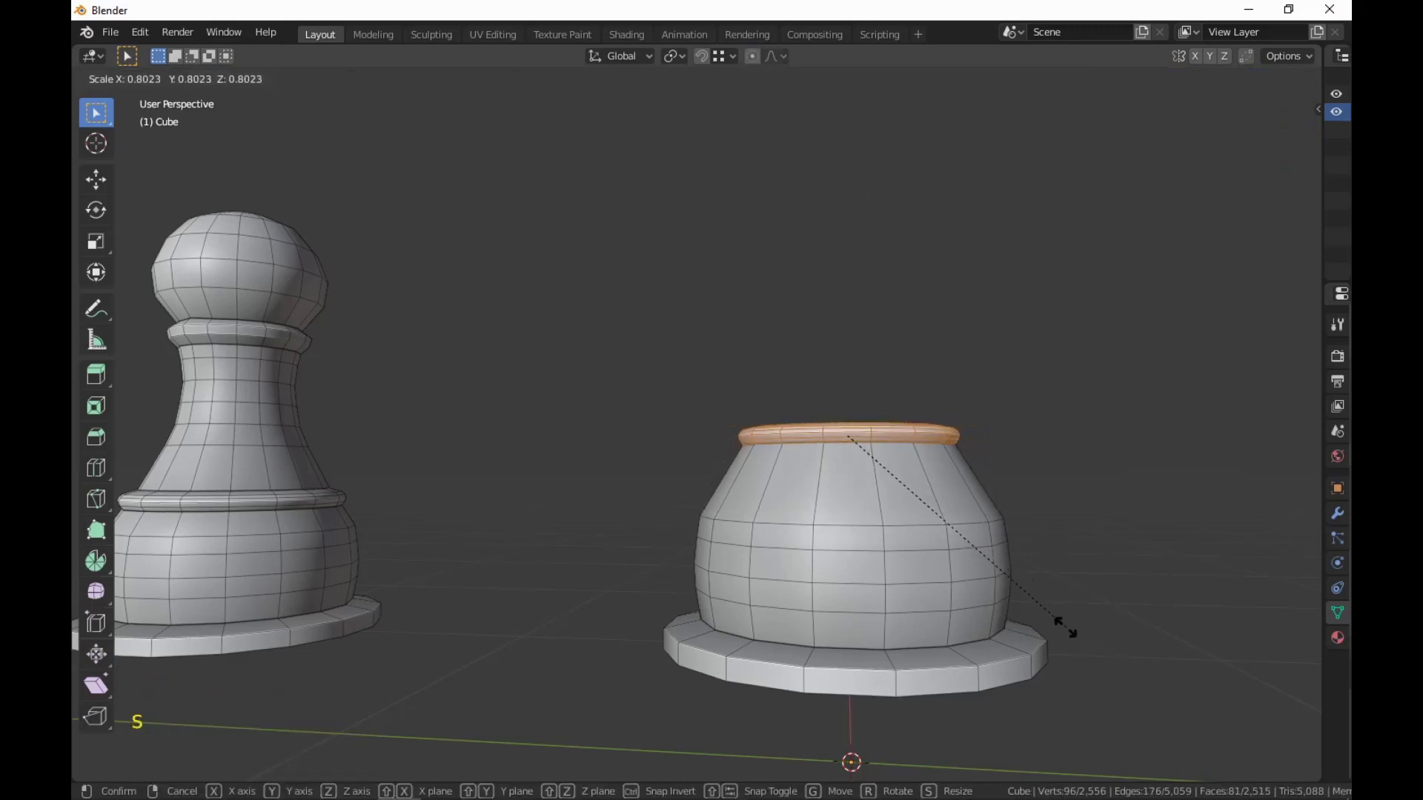
{"action": "left_click", "coordinate": [1038, 609]}
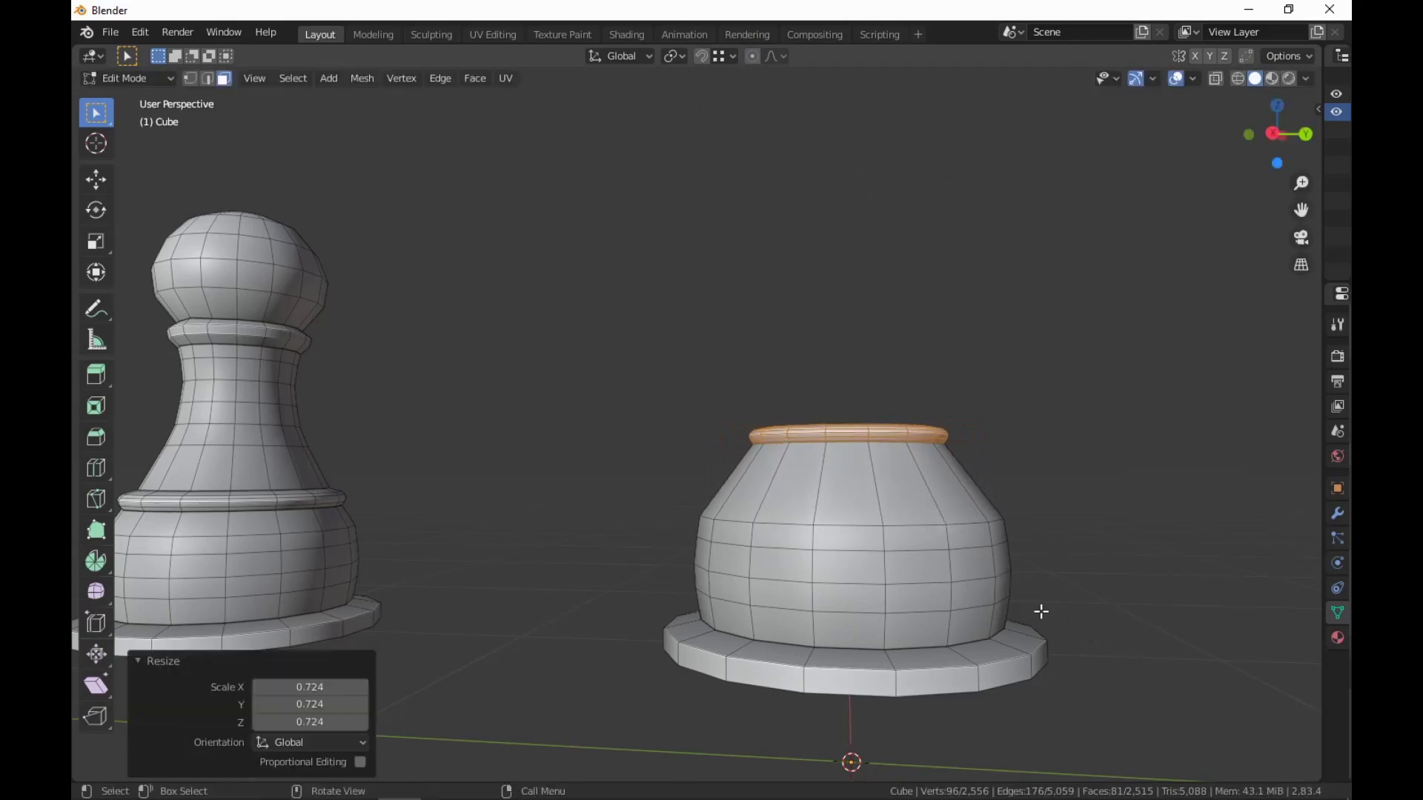
Connect two pairs of opposite rim vertices with parallel edges along X across the new piece's top face.
{"action": "scroll", "coordinate": [1038, 637], "scroll_direction": "down", "scroll_amount": 5}
{"action": "middle_click_drag", "start_coordinate": [1038, 658], "coordinate": [829, 638]}
{"action": "scroll", "coordinate": [990, 719], "scroll_direction": "up", "scroll_amount": 4}
{"action": "key", "text": "1"}
{"action": "scroll", "coordinate": [963, 666], "scroll_direction": "up", "scroll_amount": 3}
{"action": "middle_click_drag", "start_coordinate": [1092, 642], "coordinate": [1100, 596]}
{"action": "scroll", "coordinate": [1065, 650], "scroll_direction": "up", "scroll_amount": 1}
{"action": "left_click", "coordinate": [639, 385]}
{"action": "middle_click_drag", "start_coordinate": [657, 423], "coordinate": [990, 559]}
{"action": "key", "text": "KP_7"}
{"action": "scroll", "coordinate": [968, 572], "scroll_direction": "up", "scroll_amount": 2}
{"action": "scroll", "coordinate": [889, 563], "scroll_direction": "down", "scroll_amount": 1, "text": "shift"}
{"action": "scroll", "coordinate": [918, 556], "scroll_direction": "down", "scroll_amount": 2}
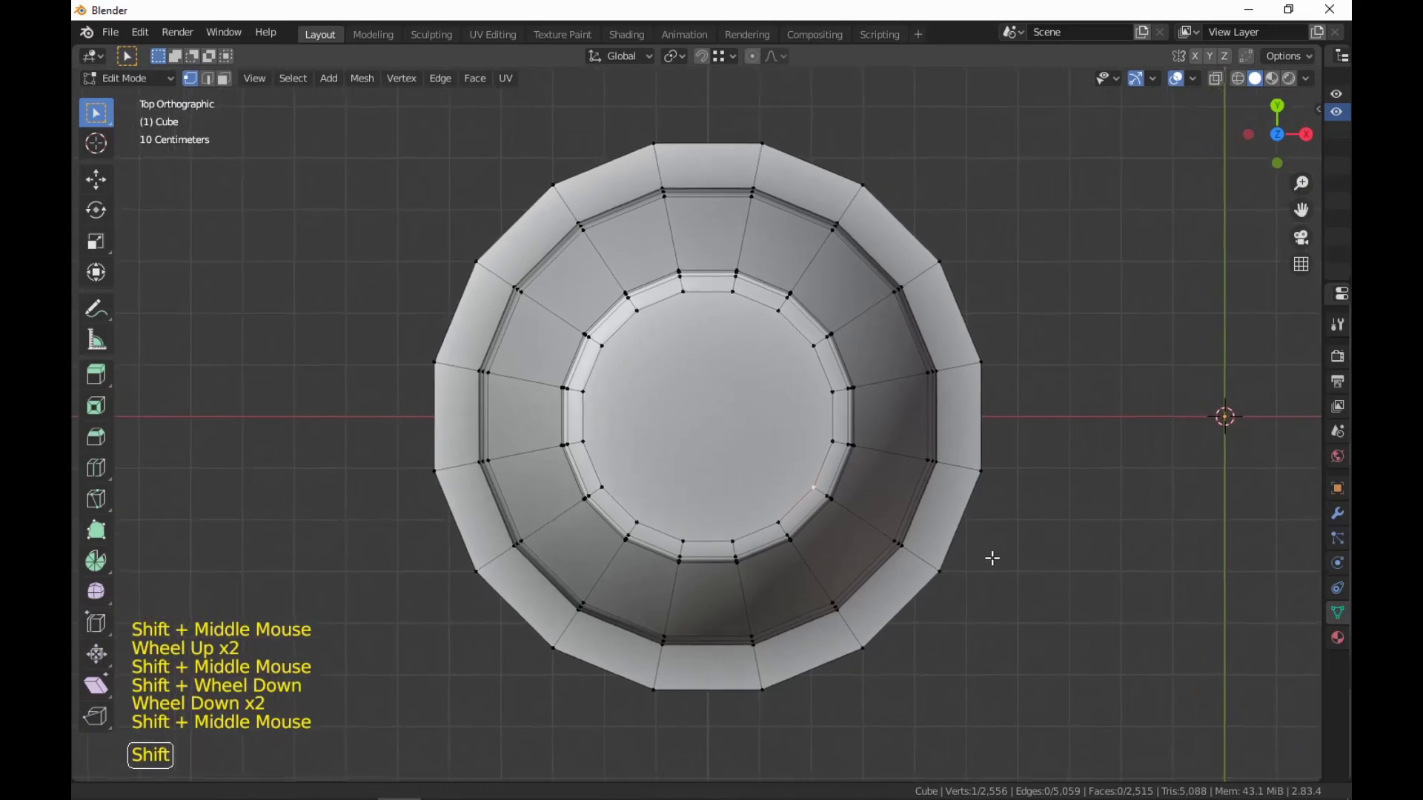
{"action": "left_click", "coordinate": [609, 486], "text": "shift"}
{"action": "key", "text": "j"}
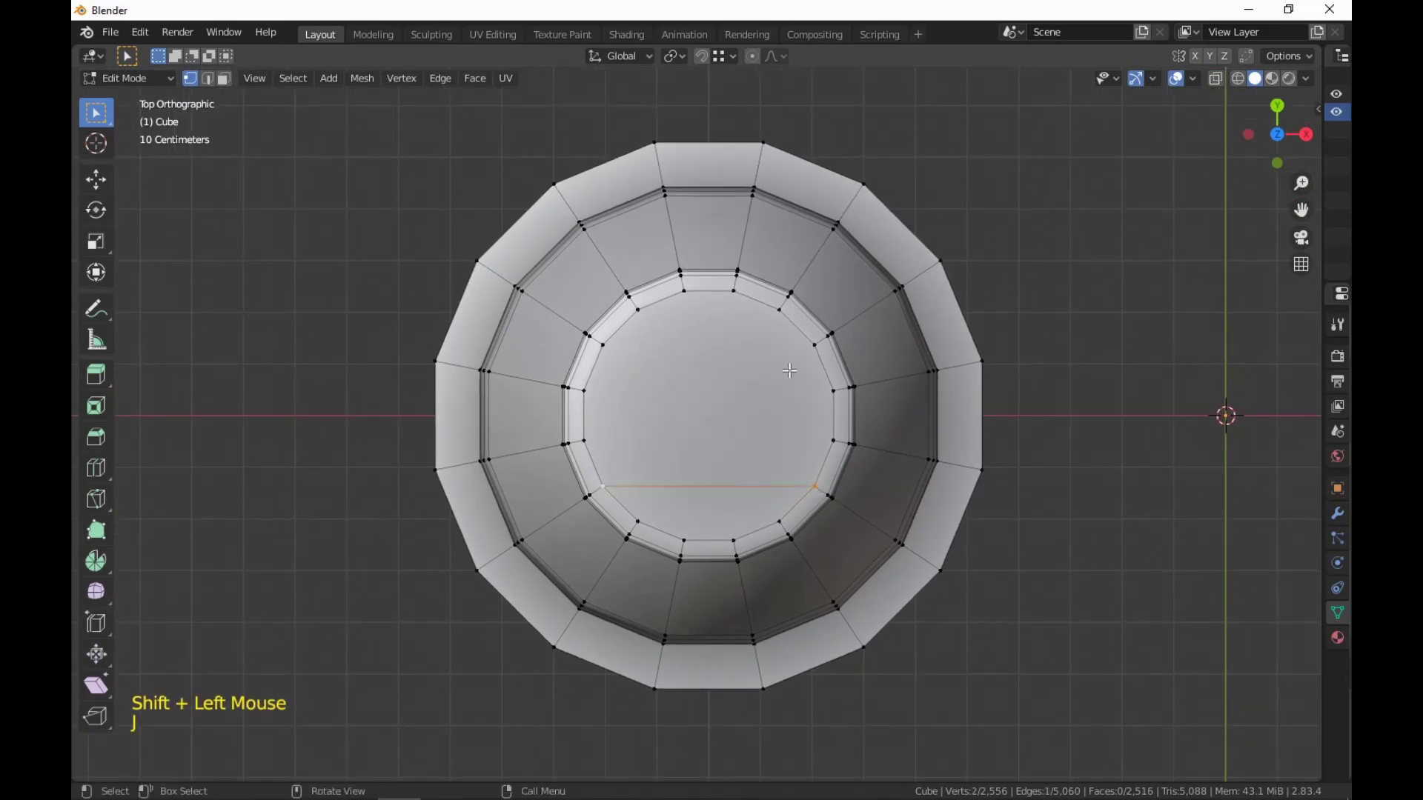
{"action": "left_click", "coordinate": [815, 345]}
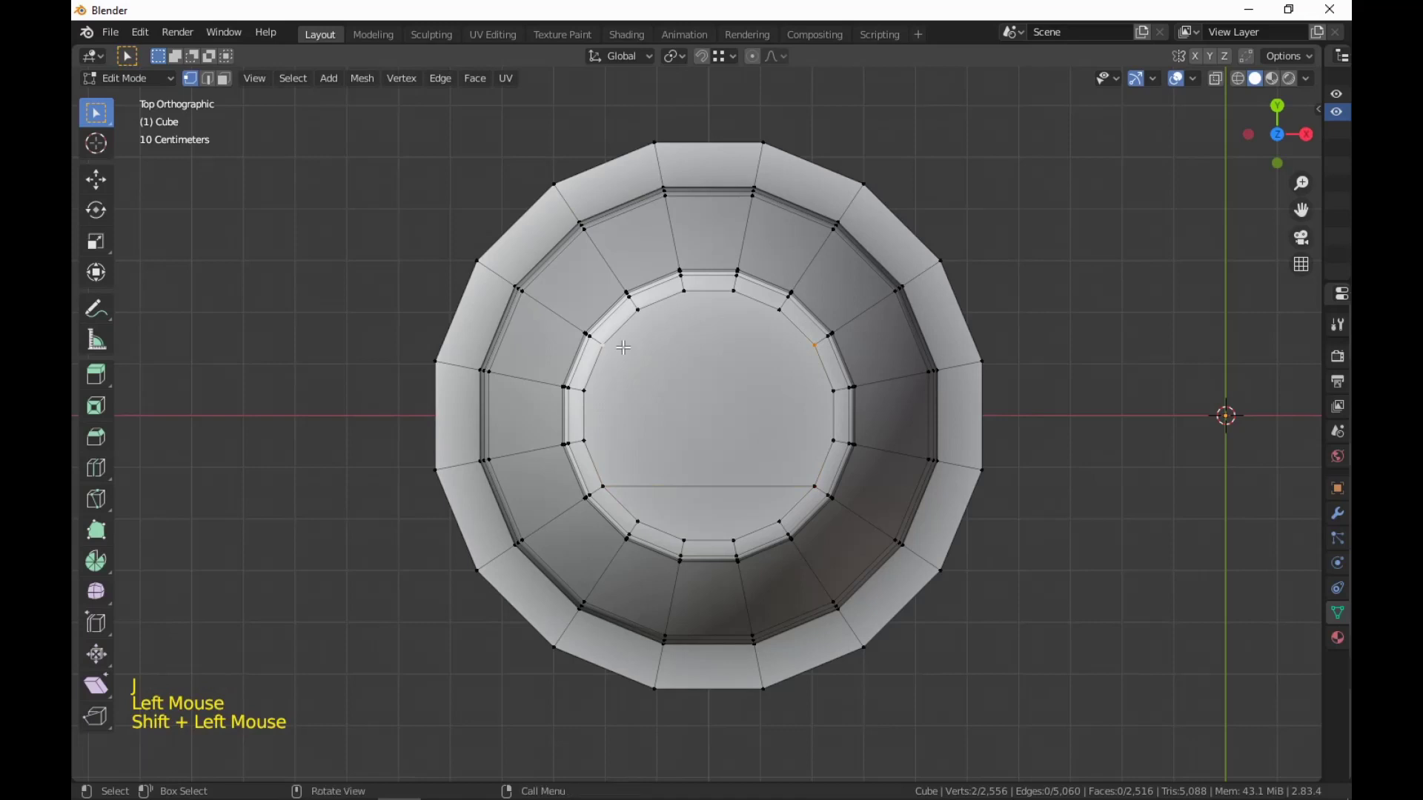
Connect the ends of the two parallel edges on both sides to outline a rectangle in the top face.
{"action": "left_click", "coordinate": [605, 469], "text": "shift"}
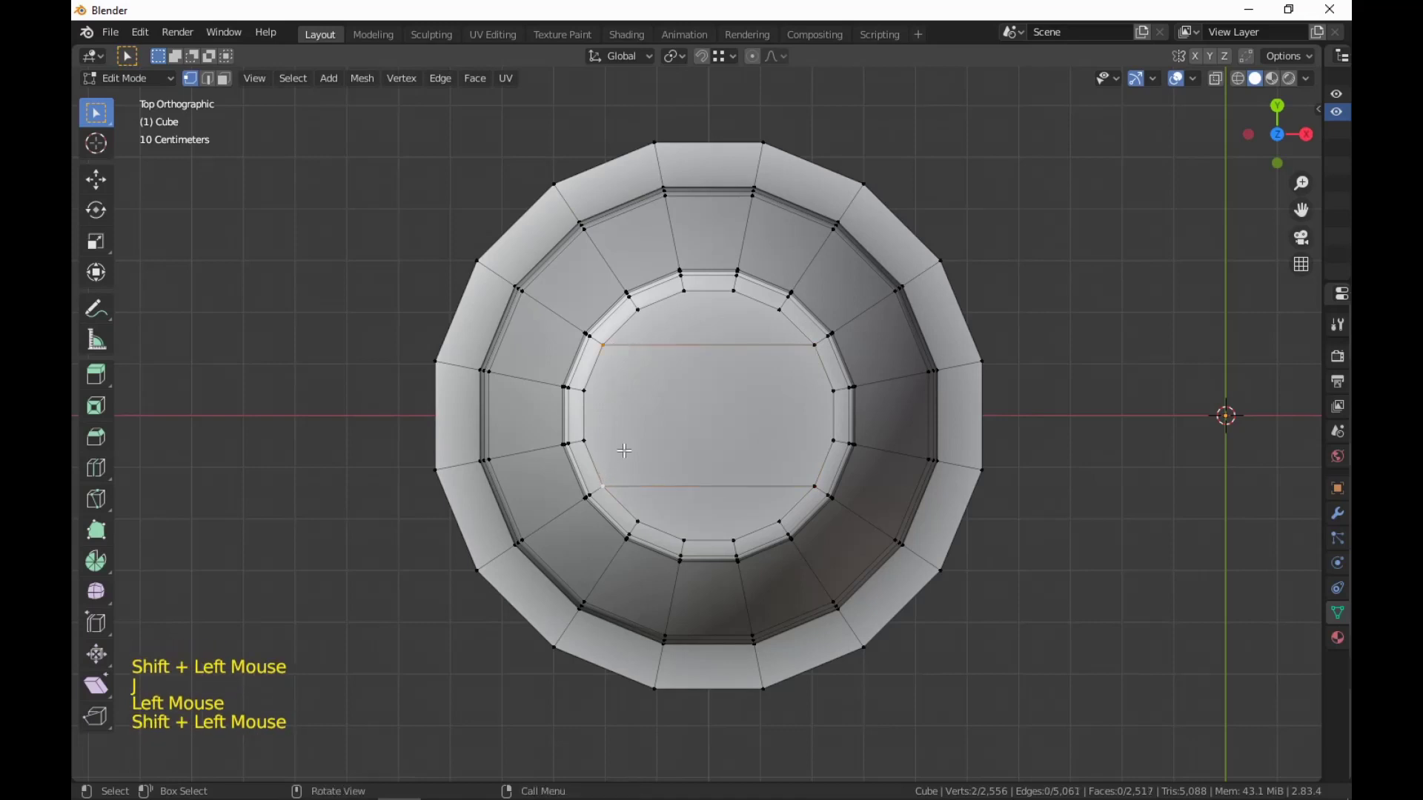
{"action": "key", "text": "j"}
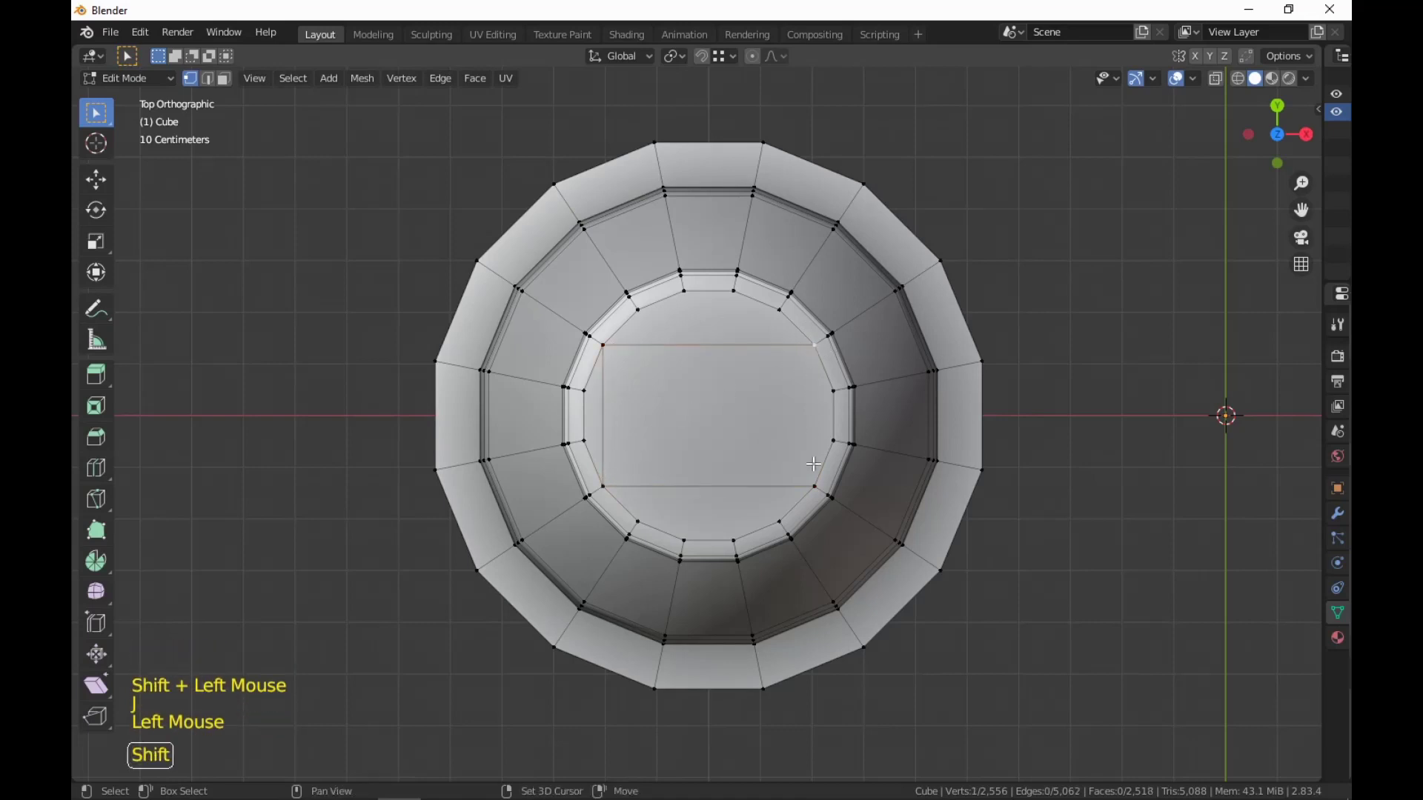
{"action": "left_click", "coordinate": [814, 467], "text": "shift"}
{"action": "key", "text": "j"}
{"action": "scroll", "coordinate": [815, 465], "scroll_direction": "down", "scroll_amount": 6}
{"action": "middle_click_drag", "start_coordinate": [815, 466], "coordinate": [729, 385]}
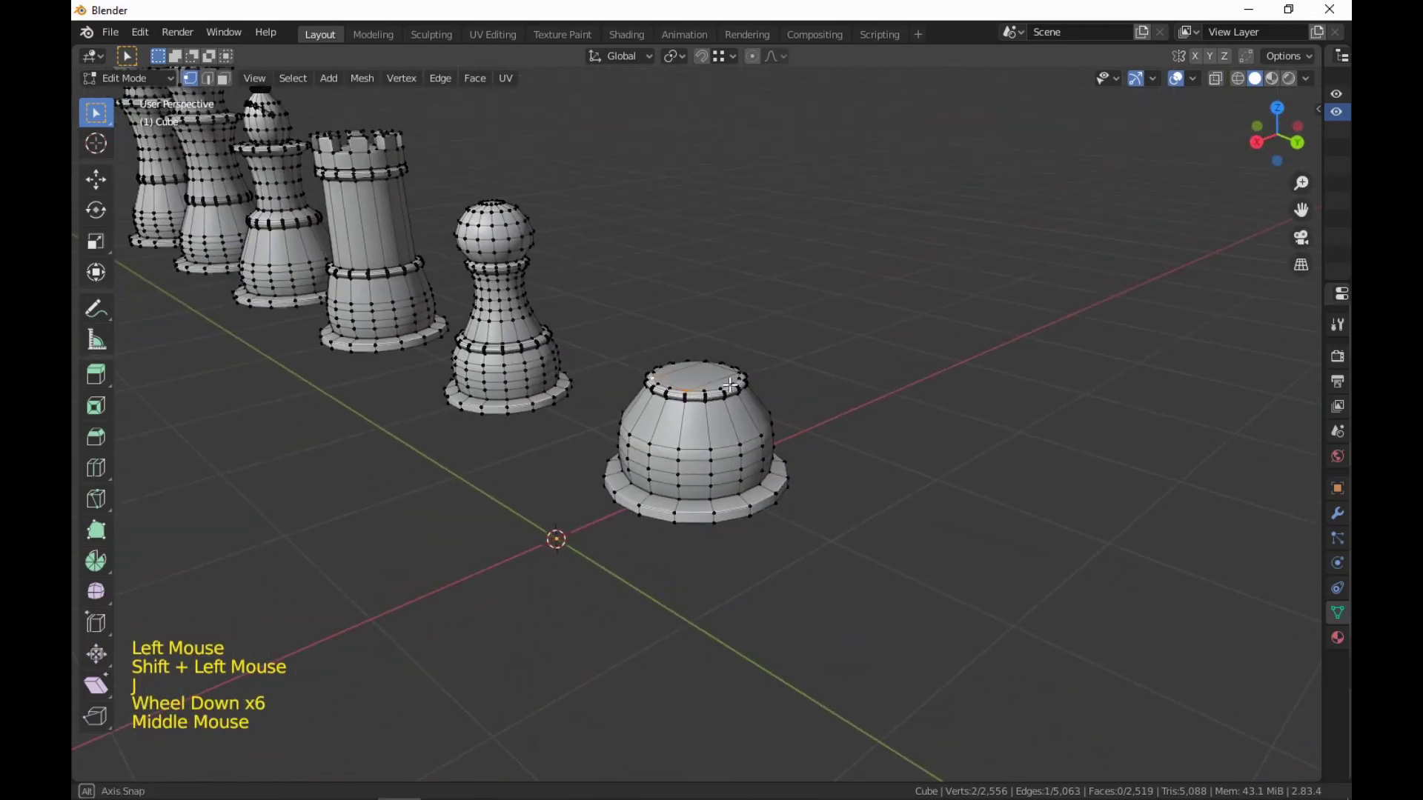
Select the rectangular top face, extrude it upward about 0.067 m and enlarge the extruded face.
{"action": "scroll", "coordinate": [730, 385], "scroll_direction": "up", "scroll_amount": 4}
{"action": "key", "text": "3"}
{"action": "left_click", "coordinate": [697, 320]}
{"action": "middle_click_drag", "start_coordinate": [697, 321], "coordinate": [856, 493], "text": "shift"}
{"action": "scroll", "coordinate": [940, 559], "scroll_direction": "down", "scroll_amount": 3}
{"action": "middle_click_drag", "start_coordinate": [940, 559], "coordinate": [905, 530]}
{"action": "middle_click_drag", "start_coordinate": [905, 530], "coordinate": [930, 518]}
{"action": "key", "text": "e"}
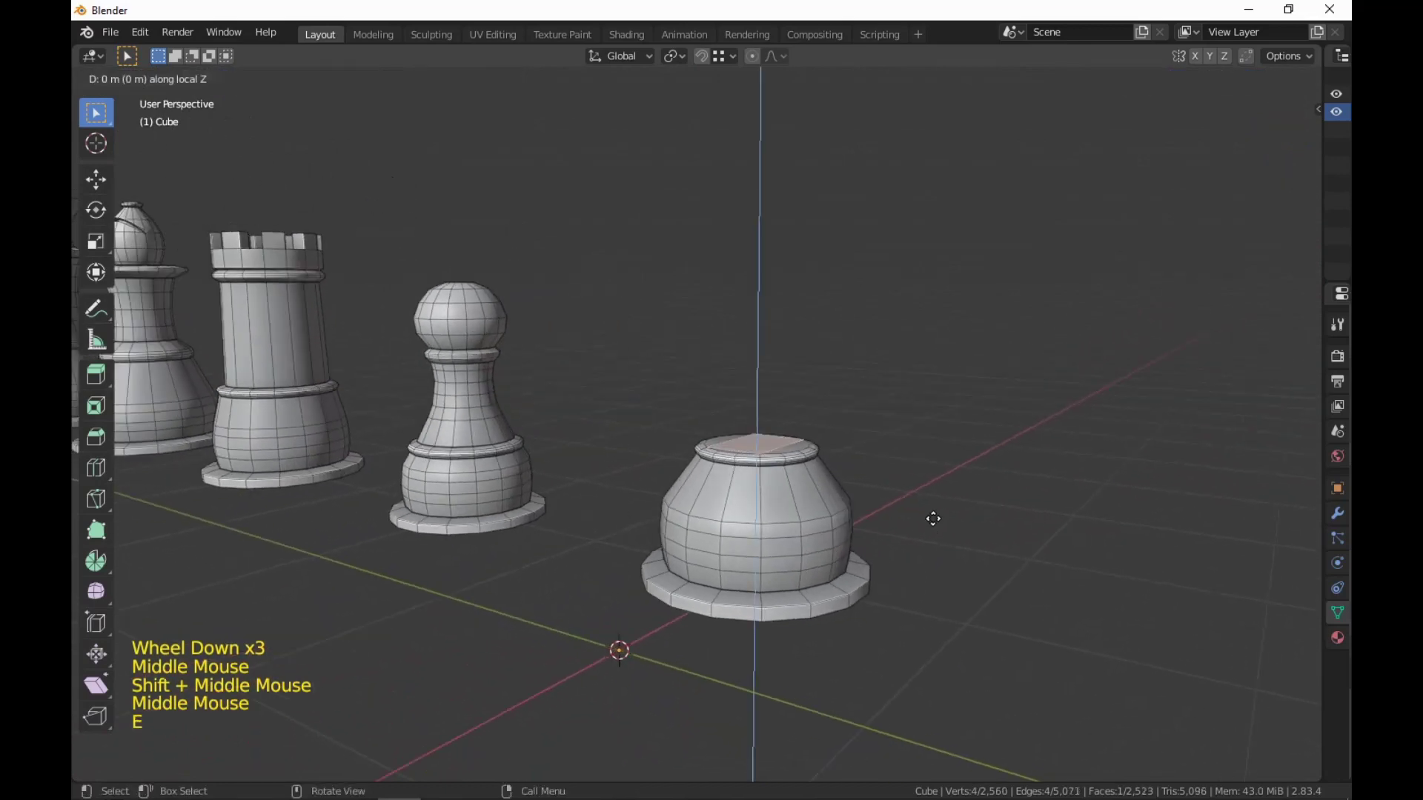
{"action": "left_click", "coordinate": [935, 506]}
{"action": "key", "text": "s"}
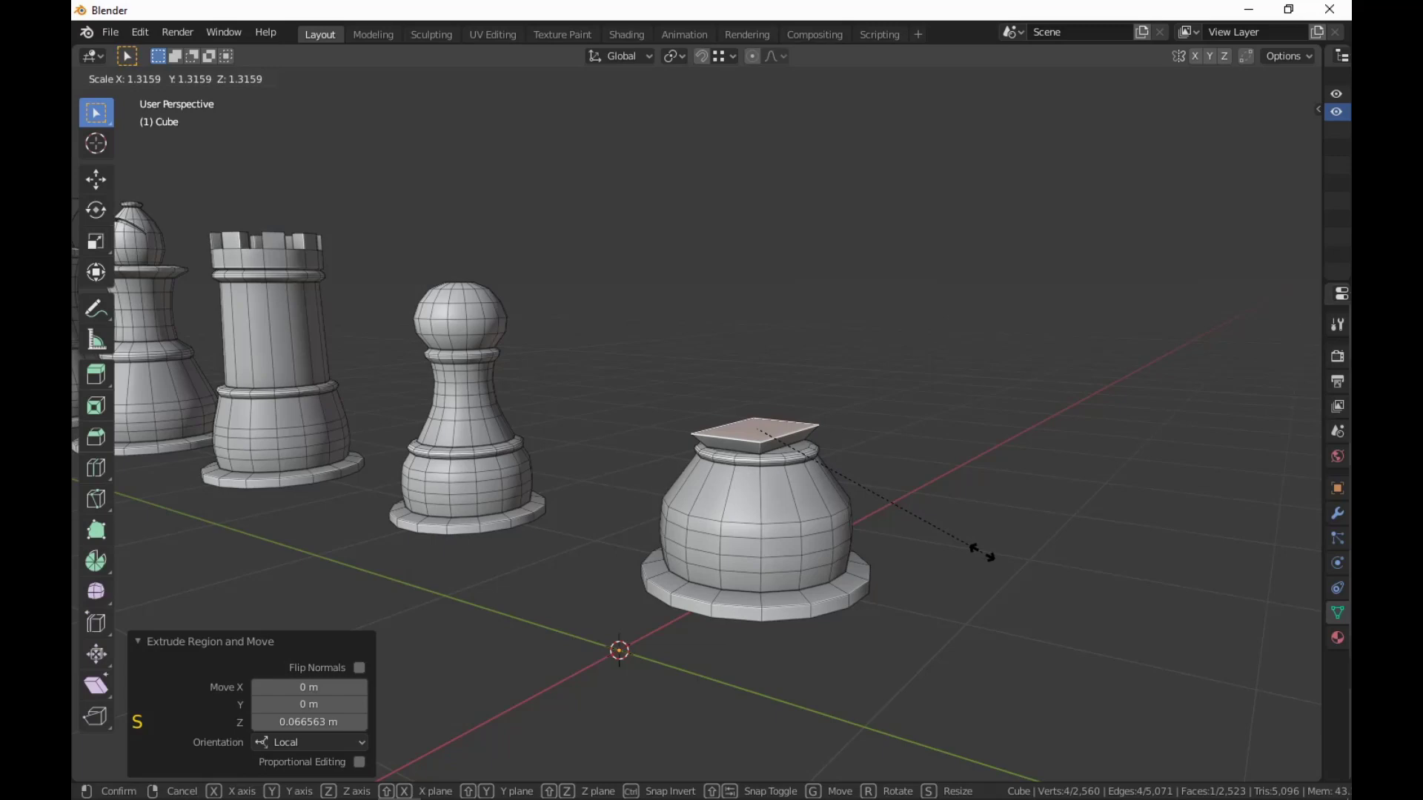
{"action": "left_click", "coordinate": [982, 552]}
Undo the rectangle's scaling and extrusion and its two side edges, keeping only the two parallel edges.
{"action": "middle_click_drag", "start_coordinate": [981, 553], "coordinate": [952, 617]}
{"action": "scroll", "coordinate": [690, 547], "scroll_direction": "up", "scroll_amount": 3}
{"action": "scroll", "coordinate": [689, 546], "scroll_direction": "up", "scroll_amount": 1}
{"action": "scroll", "coordinate": [741, 575], "scroll_direction": "up", "scroll_amount": 1}
{"action": "key", "text": "ctrl+z"}
{"action": "key", "text": "ctrl+z"}
{"action": "key", "text": "ctrl+z"}
{"action": "key", "text": "ctrl+z"}
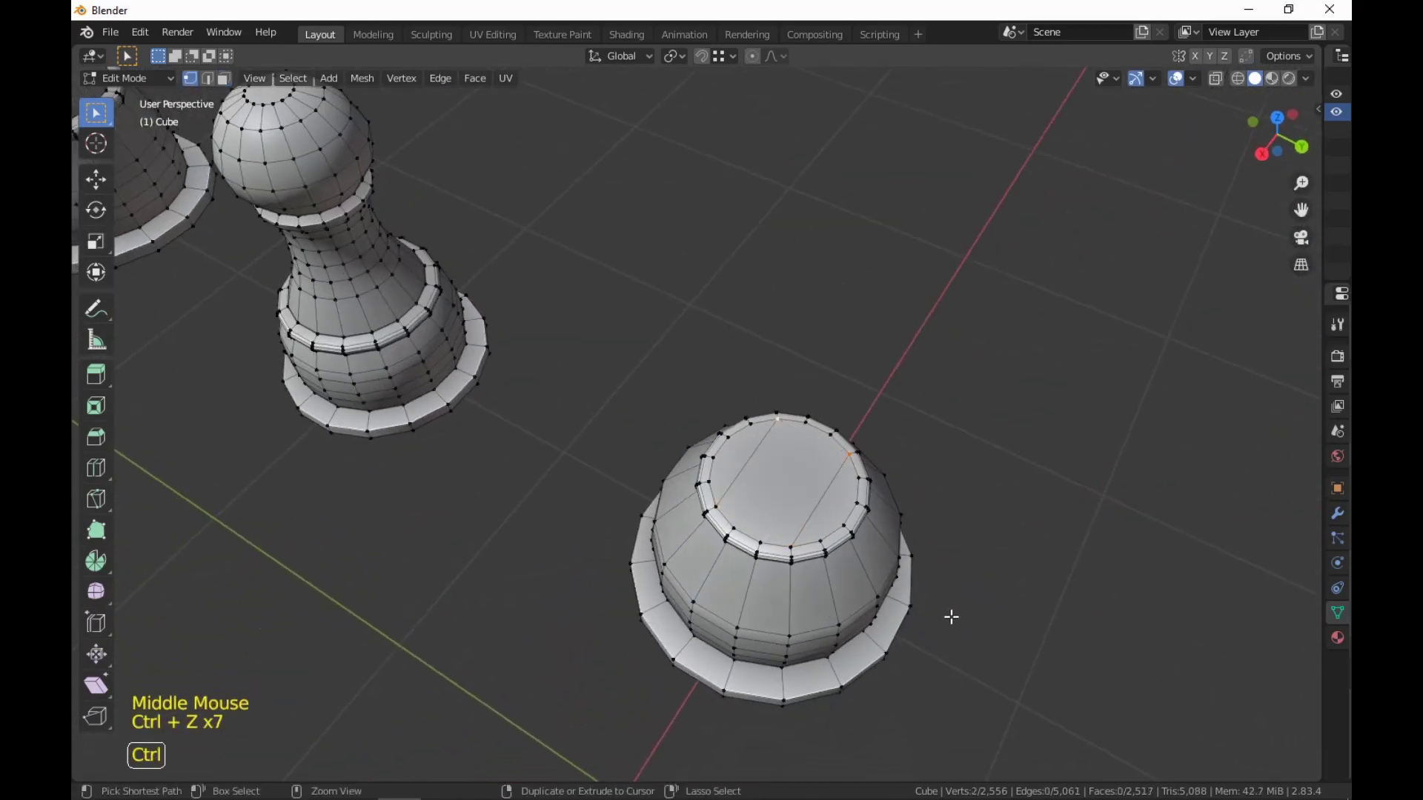
Select the middle strip of the top face, extrude it upward about 0.076 m and scale it to about 1.335.
{"action": "scroll", "coordinate": [943, 626], "scroll_direction": "up", "scroll_amount": 3}
{"action": "middle_click_drag", "start_coordinate": [952, 616], "coordinate": [699, 498]}
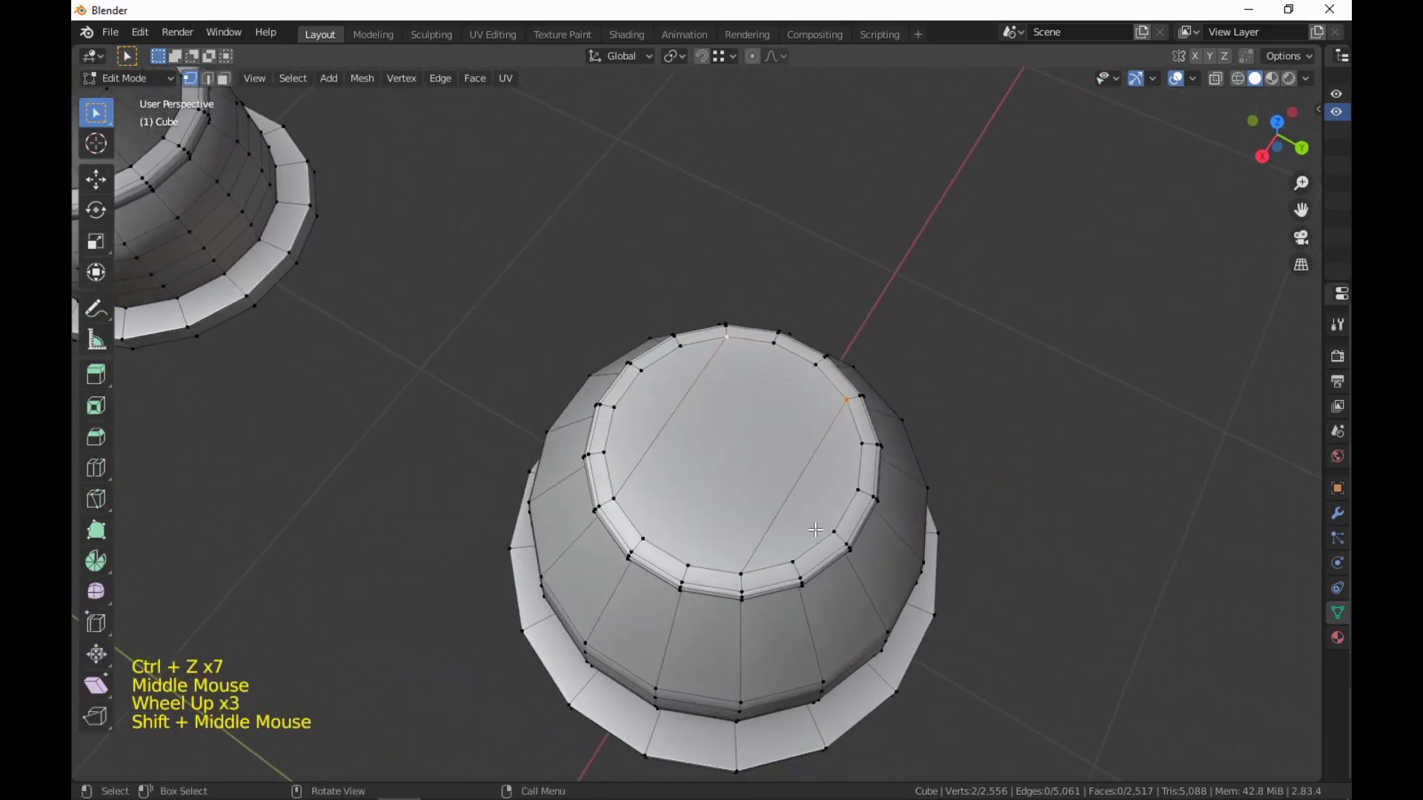
{"action": "key", "text": "3"}
{"action": "middle_click_drag", "start_coordinate": [900, 408], "coordinate": [889, 563]}
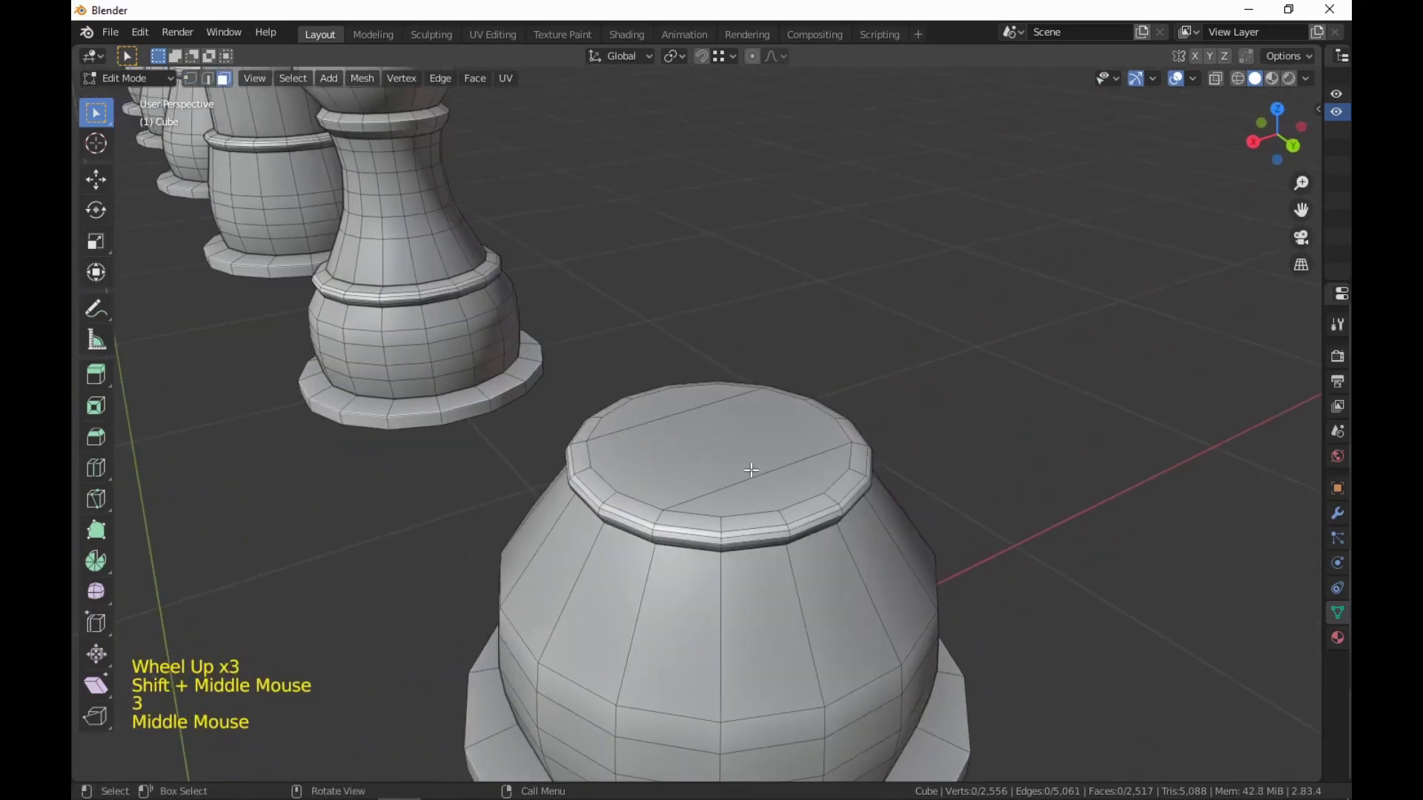
{"action": "left_click", "coordinate": [741, 437]}
{"action": "middle_click_drag", "start_coordinate": [741, 437], "coordinate": [864, 571], "text": "shift"}
{"action": "scroll", "coordinate": [845, 609], "scroll_direction": "down", "scroll_amount": 1}
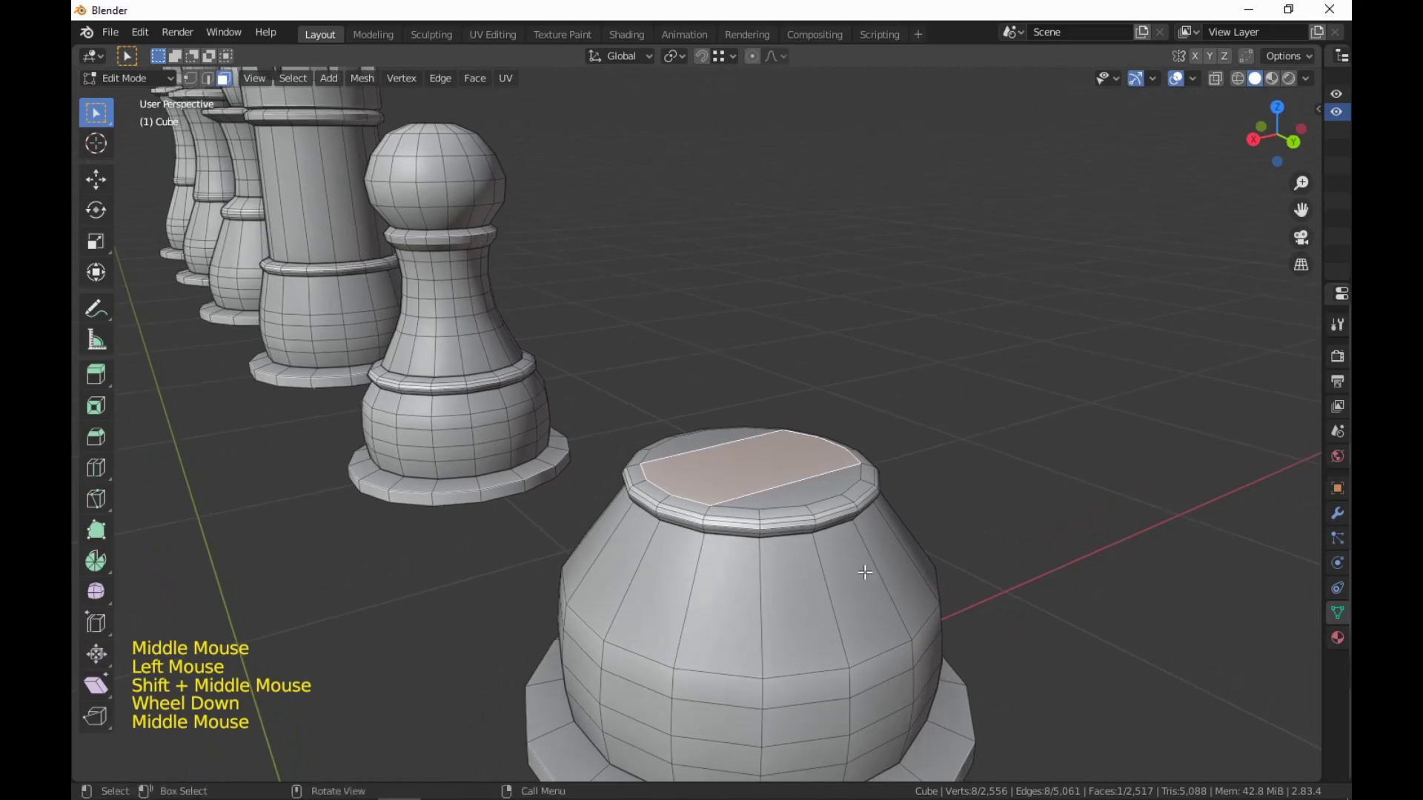
{"action": "key", "text": "e"}
{"action": "left_click", "coordinate": [871, 540]}
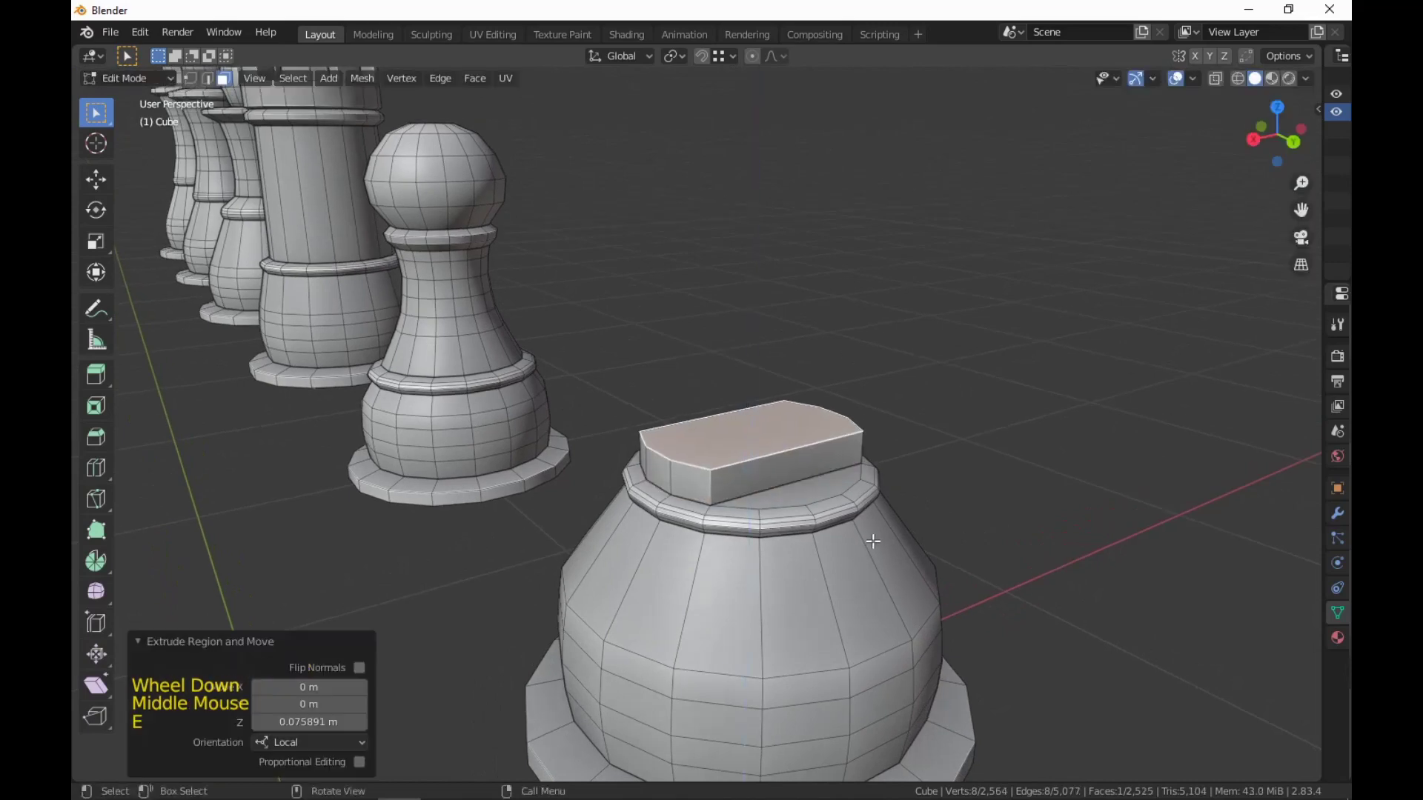
{"action": "key", "text": "s"}
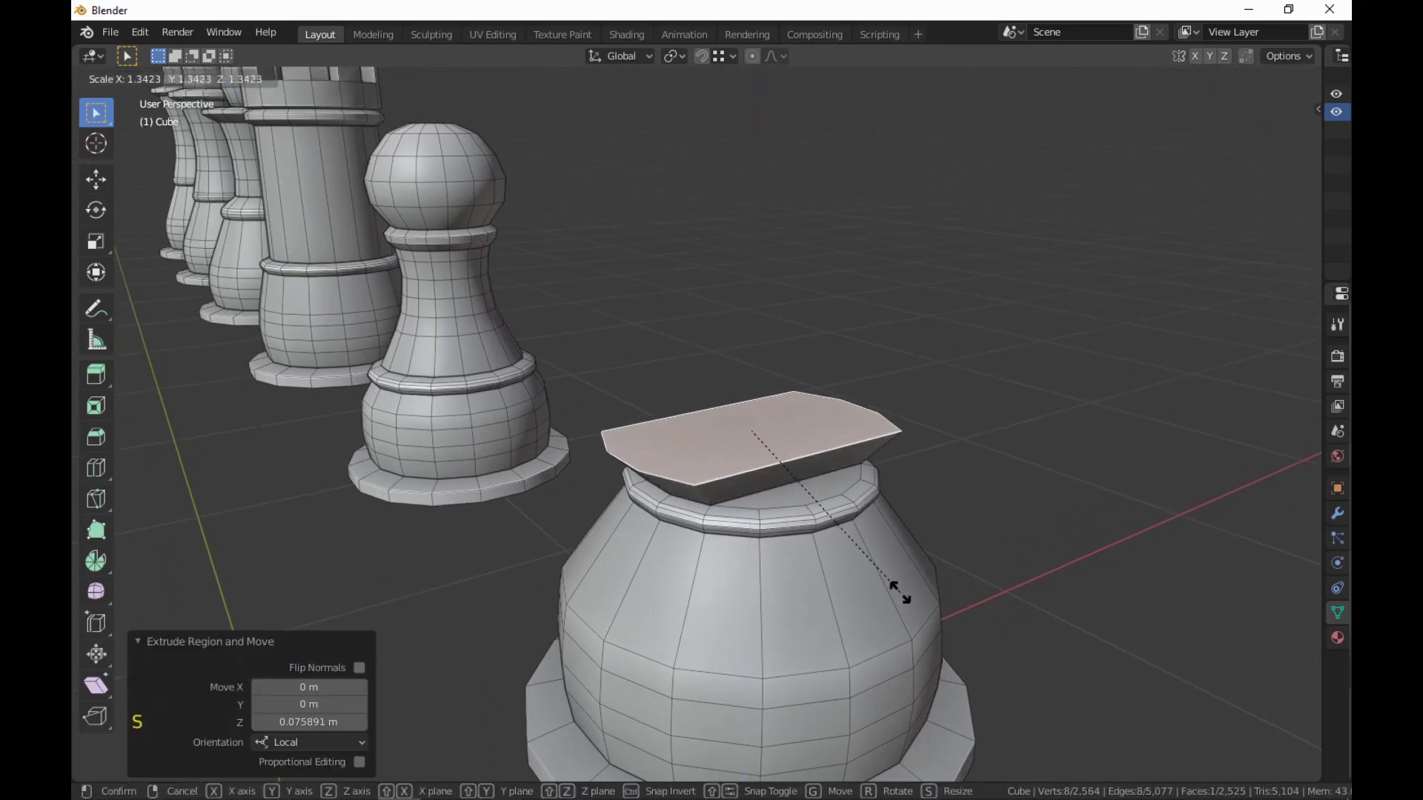
{"action": "left_click", "coordinate": [899, 593]}
Extrude the widened strip face upward about 0.314 m and scale its top to about 0.457.
{"action": "middle_click_drag", "start_coordinate": [899, 592], "coordinate": [993, 605]}
{"action": "key", "text": "e"}
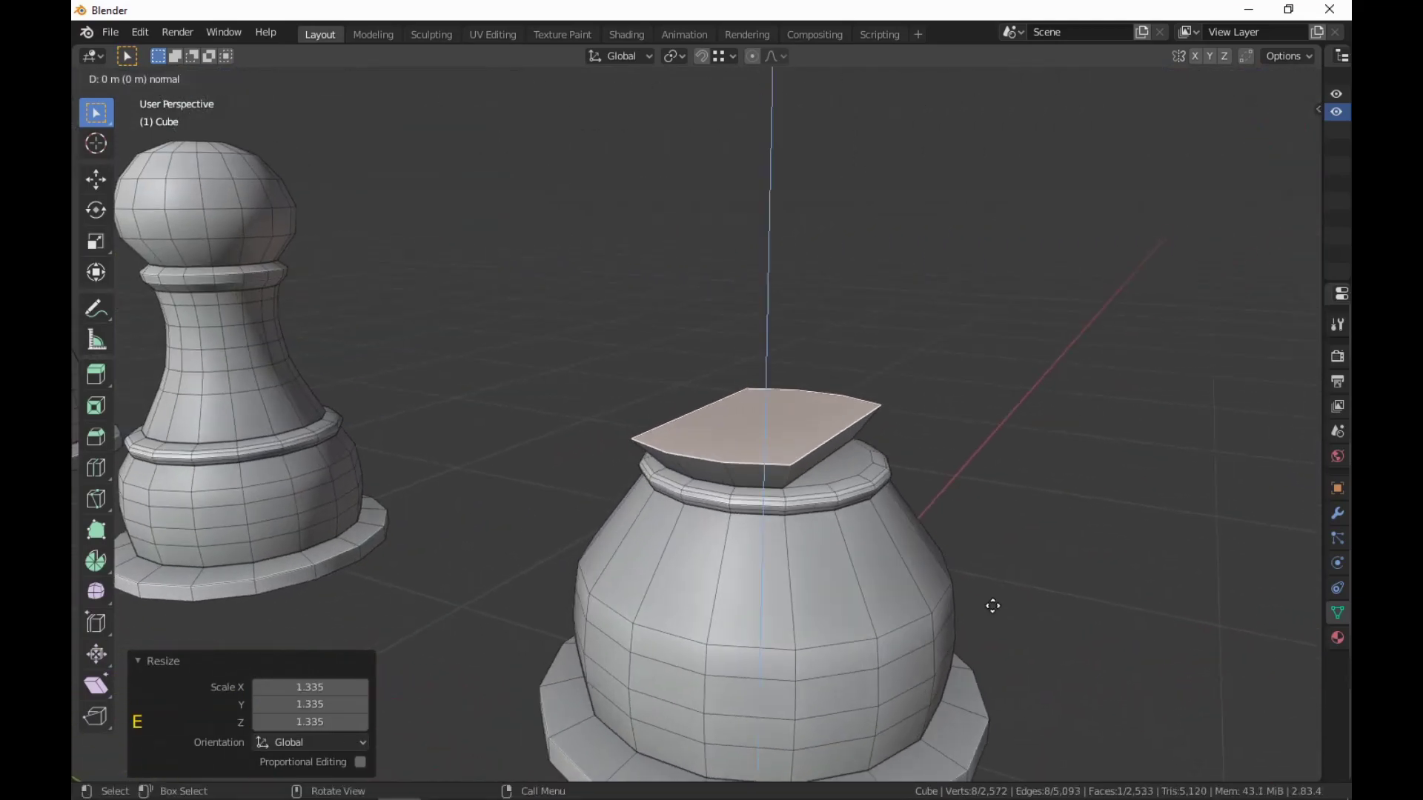
{"action": "left_click", "coordinate": [1006, 507]}
{"action": "middle_click_drag", "start_coordinate": [1006, 508], "coordinate": [929, 603]}
{"action": "key", "text": "s"}
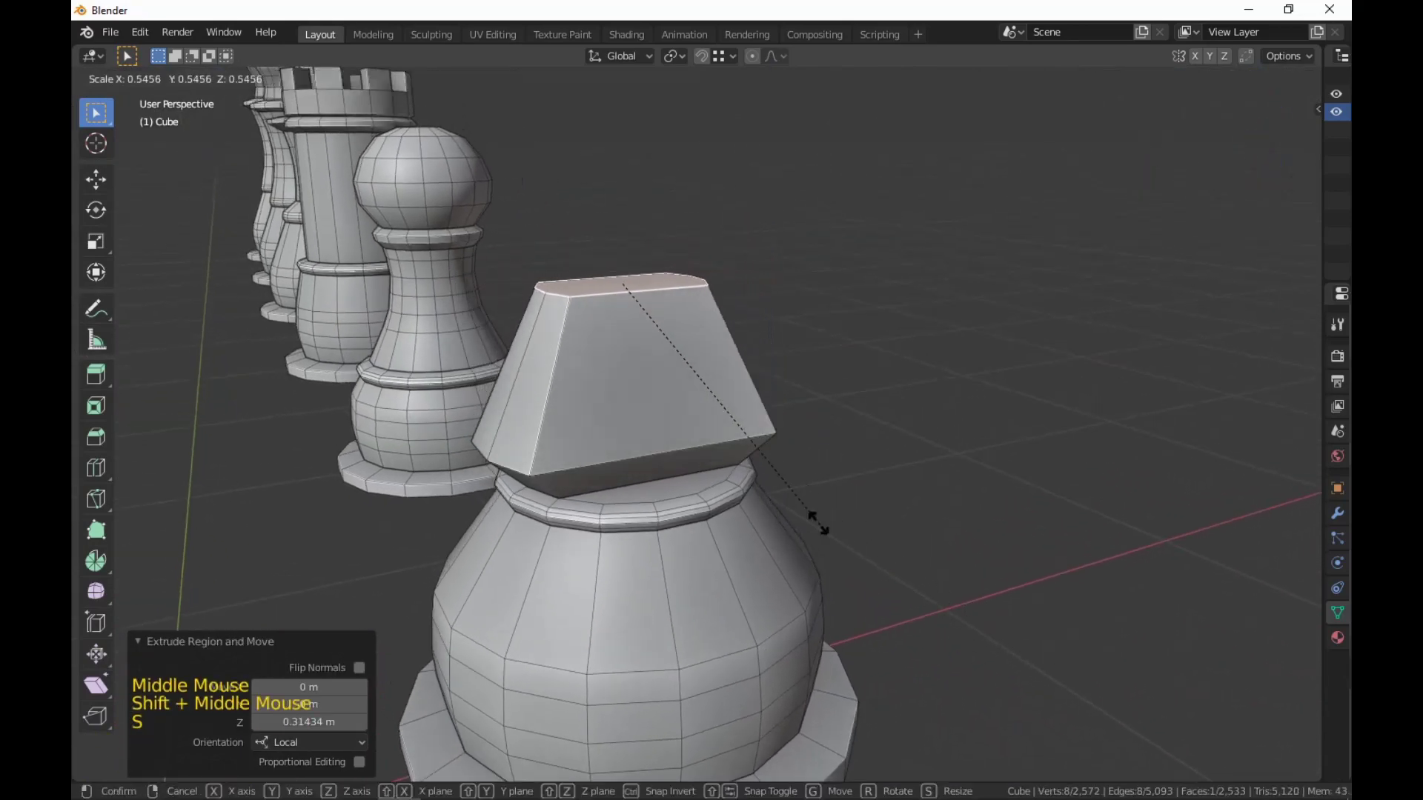
{"action": "left_click", "coordinate": [780, 495]}
Move the narrowed top face about -0.137 m along X to slant the body.
{"action": "middle_click_drag", "start_coordinate": [784, 498], "coordinate": [749, 498]}
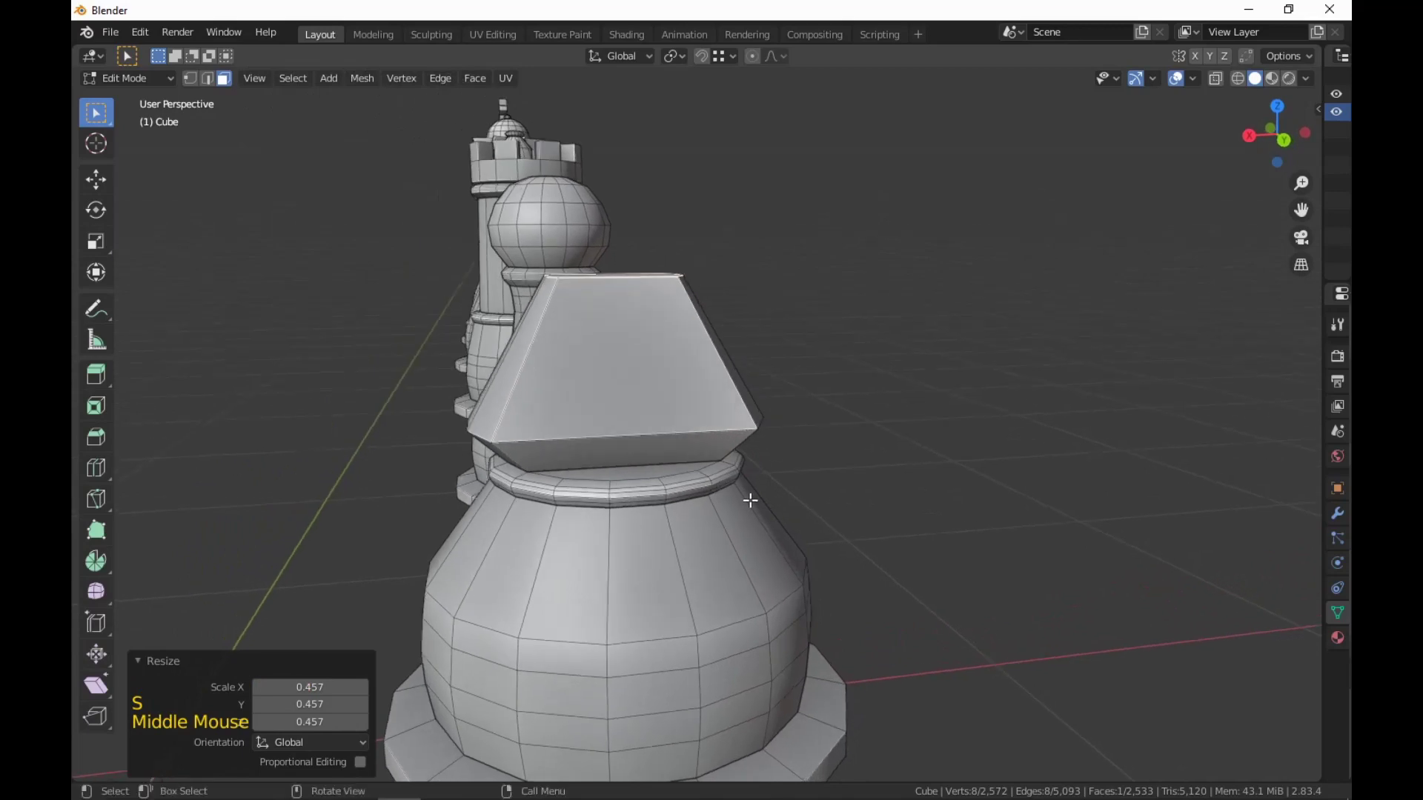
{"action": "key", "text": "g"}
{"action": "key", "text": "x"}
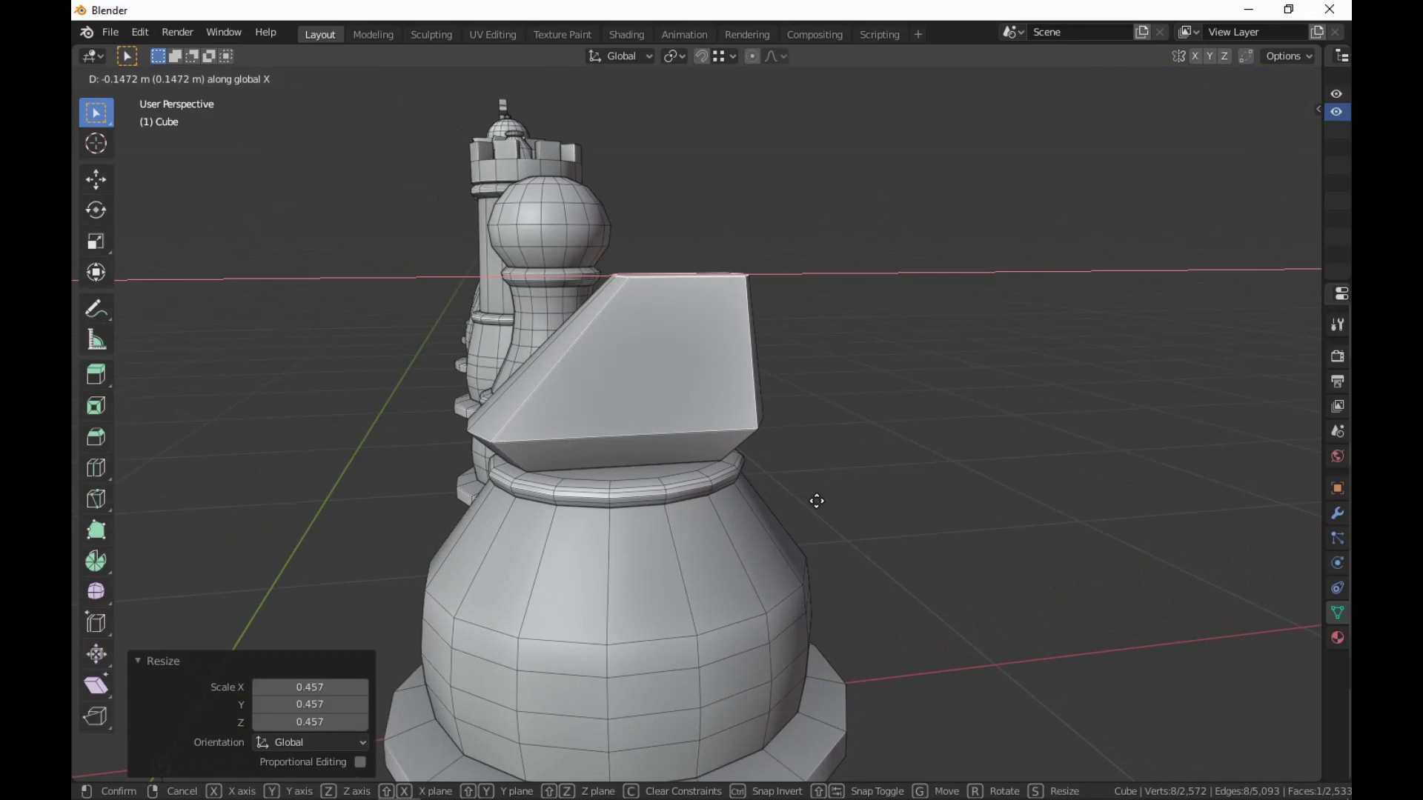
{"action": "left_click", "coordinate": [812, 501]}
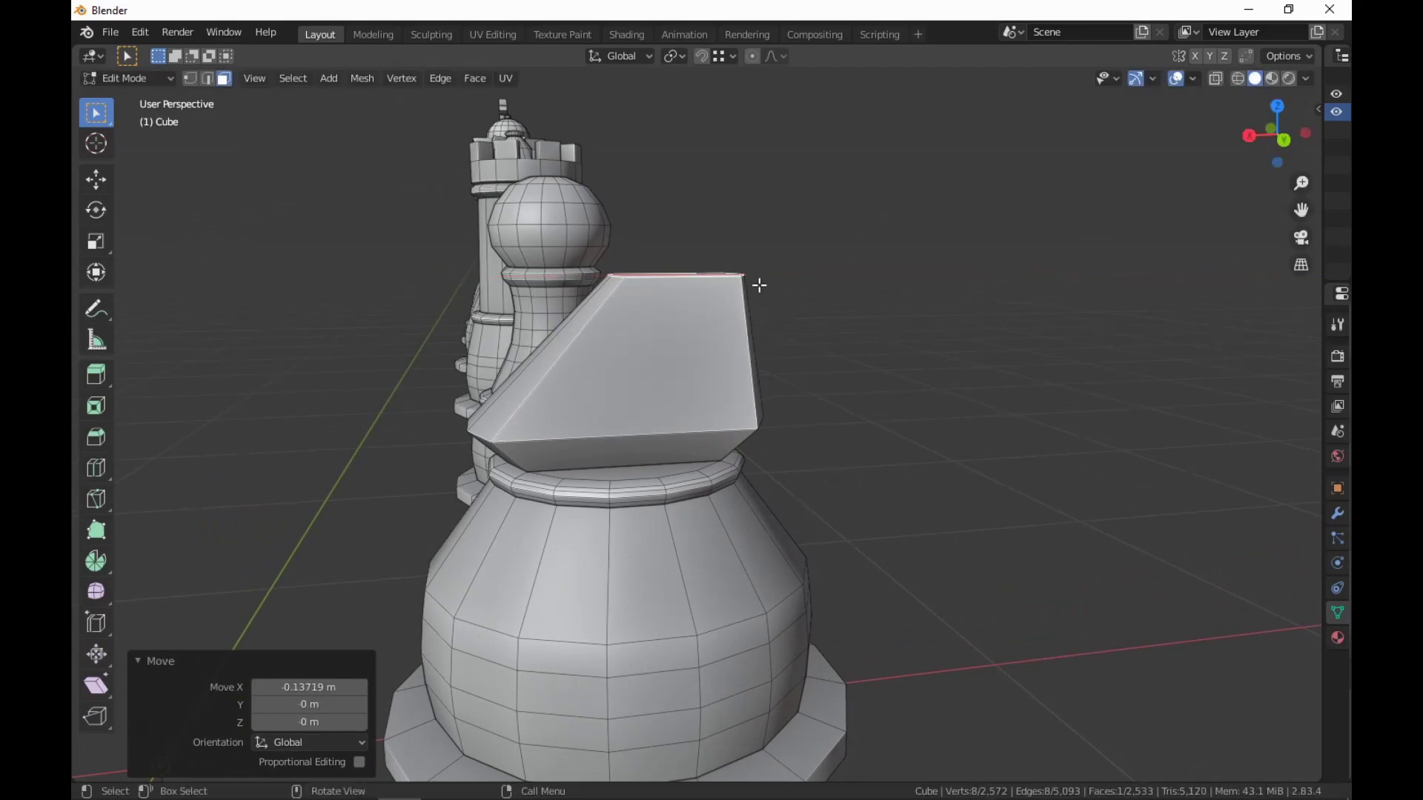
Extrude the top face upward twice, by about 0.029 m and about 0.128 m, to start the head.
{"action": "scroll", "coordinate": [784, 443], "scroll_direction": "down", "scroll_amount": 5}
{"action": "middle_click_drag", "start_coordinate": [784, 443], "coordinate": [905, 559]}
{"action": "scroll", "coordinate": [964, 526], "scroll_direction": "up", "scroll_amount": 2}
{"action": "scroll", "coordinate": [1004, 575], "scroll_direction": "up", "scroll_amount": 2}
{"action": "key", "text": "e"}
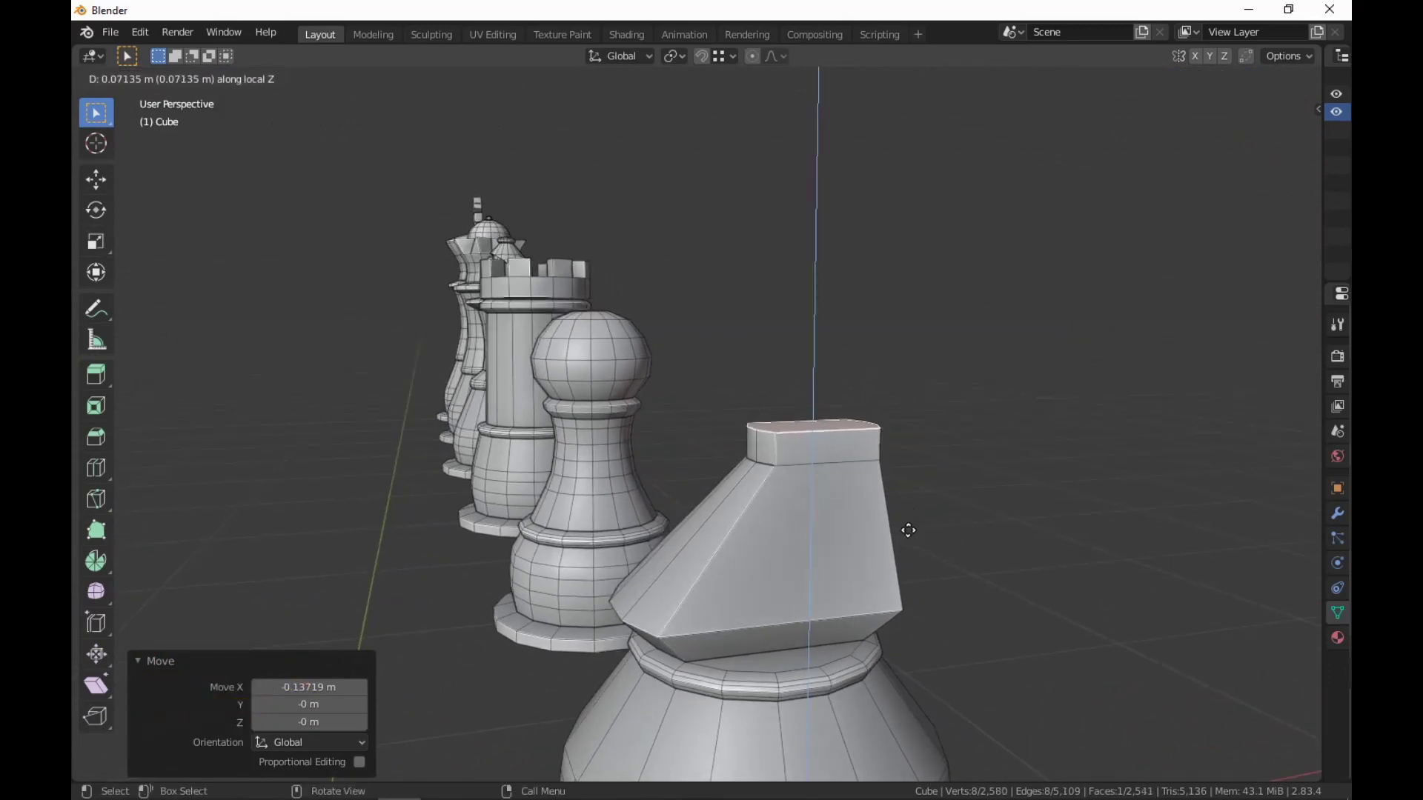
{"action": "left_click", "coordinate": [910, 546]}
{"action": "middle_click_drag", "start_coordinate": [912, 546], "coordinate": [946, 555]}
{"action": "key", "text": "e"}
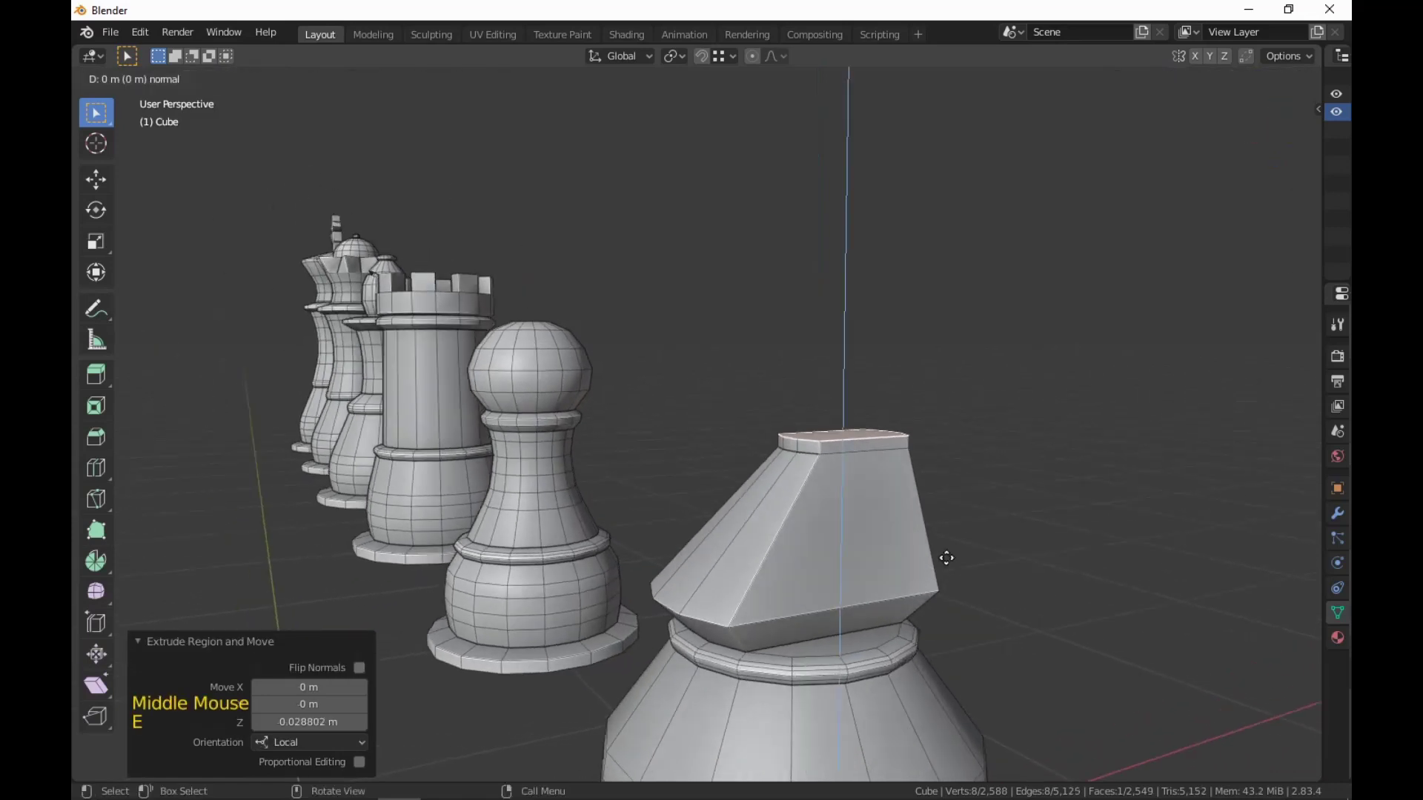
{"action": "left_click", "coordinate": [942, 503]}
Extrude the head's top face upward about 0.108 m and scale it to about 0.513.
{"action": "middle_click_drag", "start_coordinate": [943, 502], "coordinate": [934, 548]}
{"action": "scroll", "coordinate": [971, 585], "scroll_direction": "up", "scroll_amount": 1}
{"action": "scroll", "coordinate": [981, 509], "scroll_direction": "down", "scroll_amount": 4}
{"action": "scroll", "coordinate": [755, 518], "scroll_direction": "up", "scroll_amount": 1}
{"action": "scroll", "coordinate": [756, 518], "scroll_direction": "up", "scroll_amount": 1}
{"action": "key", "text": "e"}
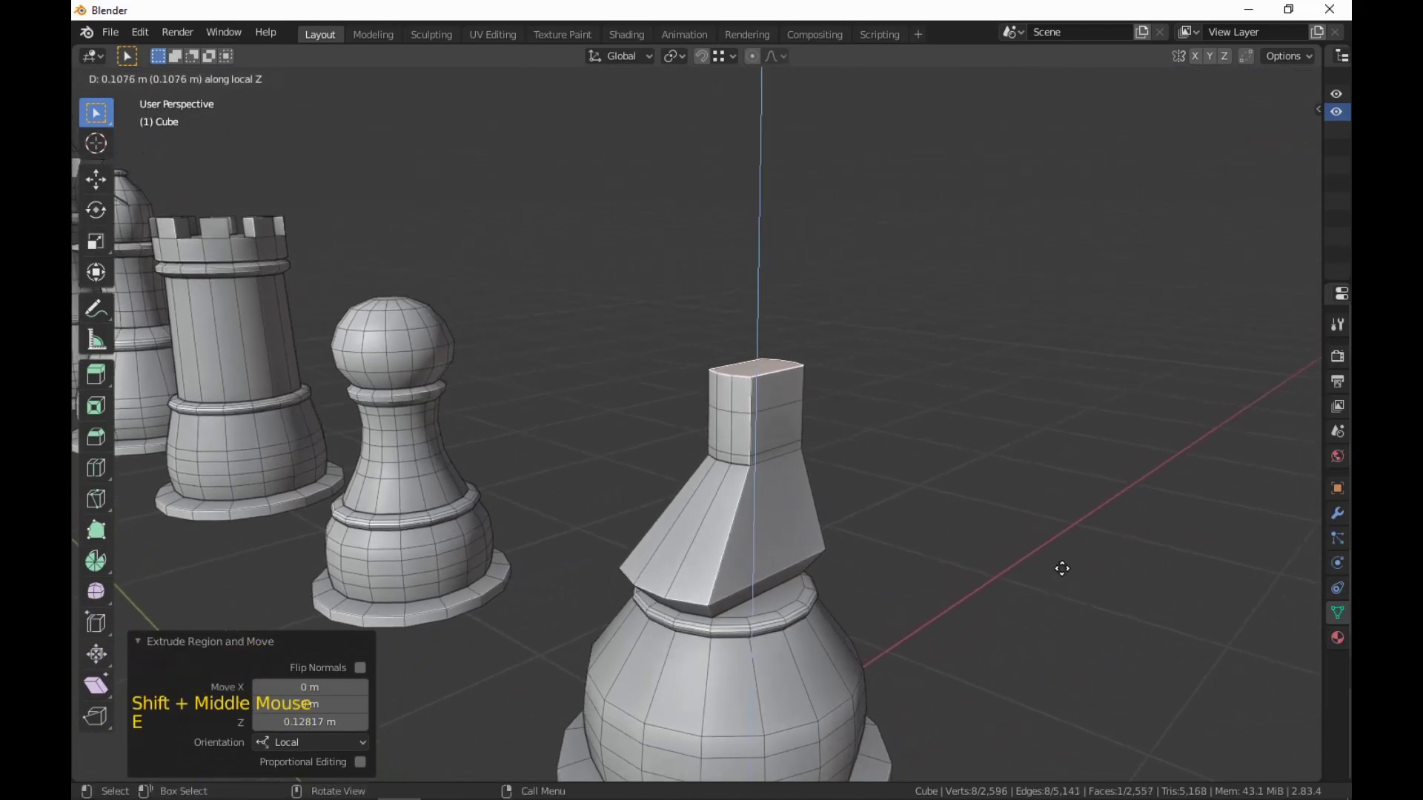
{"action": "left_click", "coordinate": [1062, 568]}
{"action": "key", "text": "s"}
{"action": "left_click", "coordinate": [954, 524]}
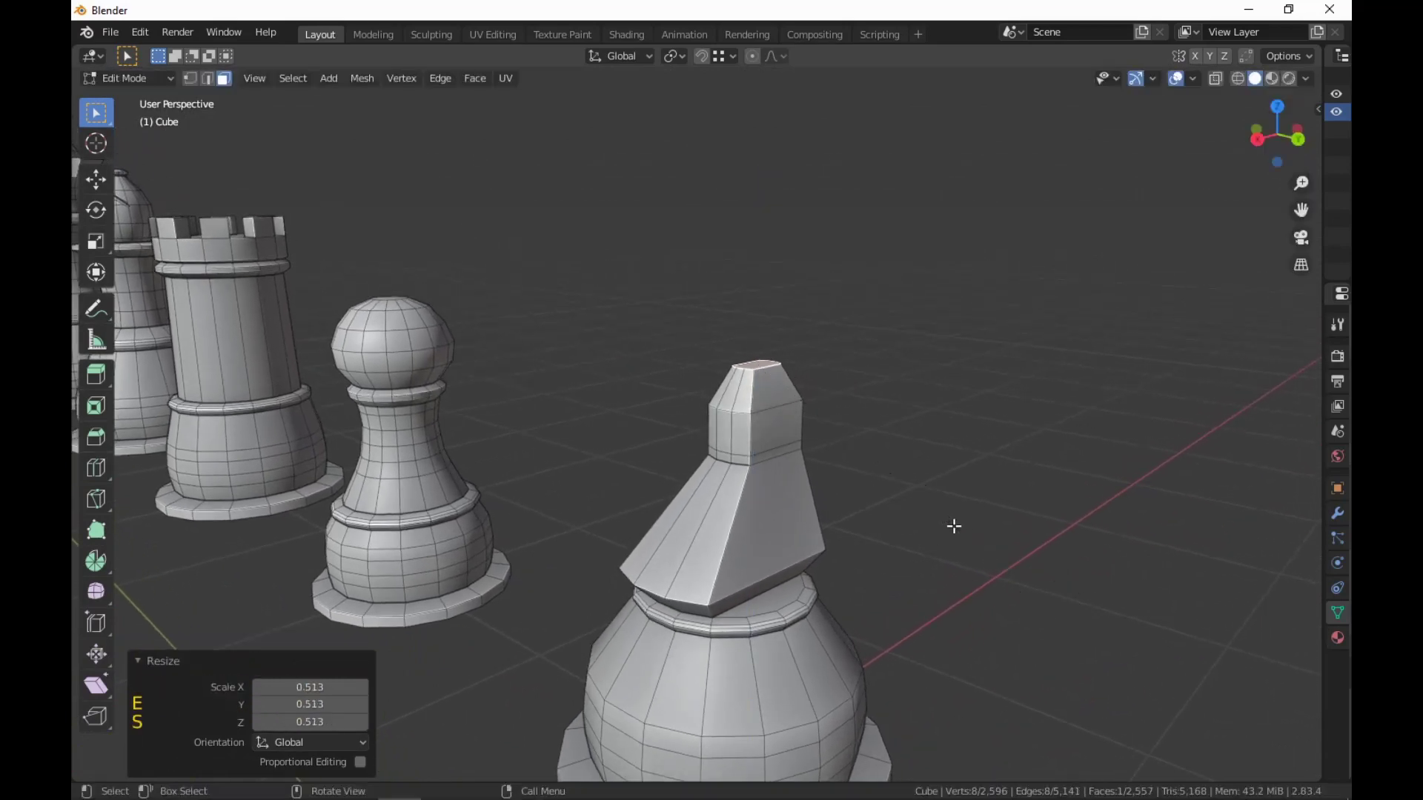
Move the head's top face about -0.05 m along Z and about -0.045 m along X.
{"action": "middle_click_drag", "start_coordinate": [954, 523], "coordinate": [999, 592]}
{"action": "key", "text": "g"}
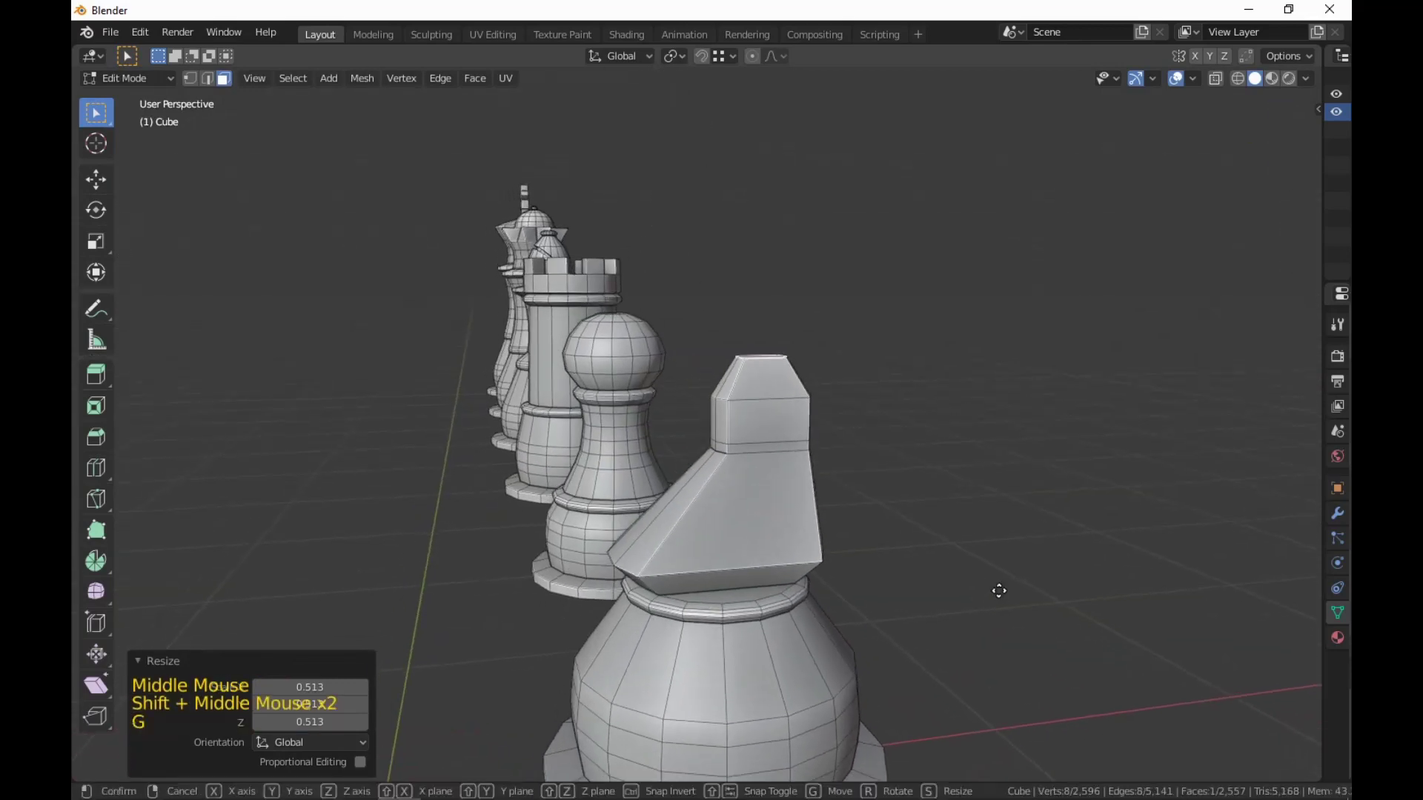
{"action": "key", "text": "z"}
{"action": "left_click", "coordinate": [996, 608]}
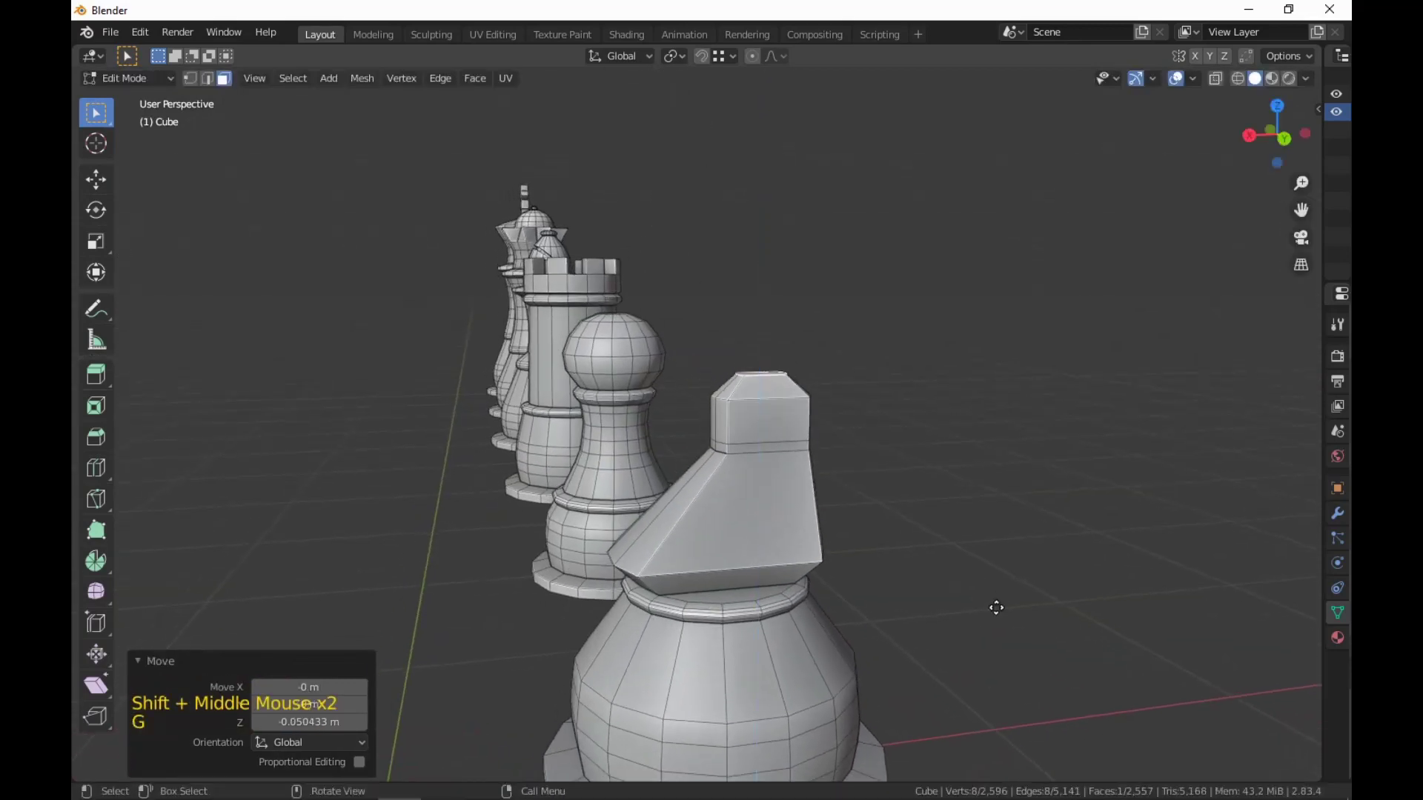
{"action": "key", "text": "g"}
{"action": "key", "text": "x"}
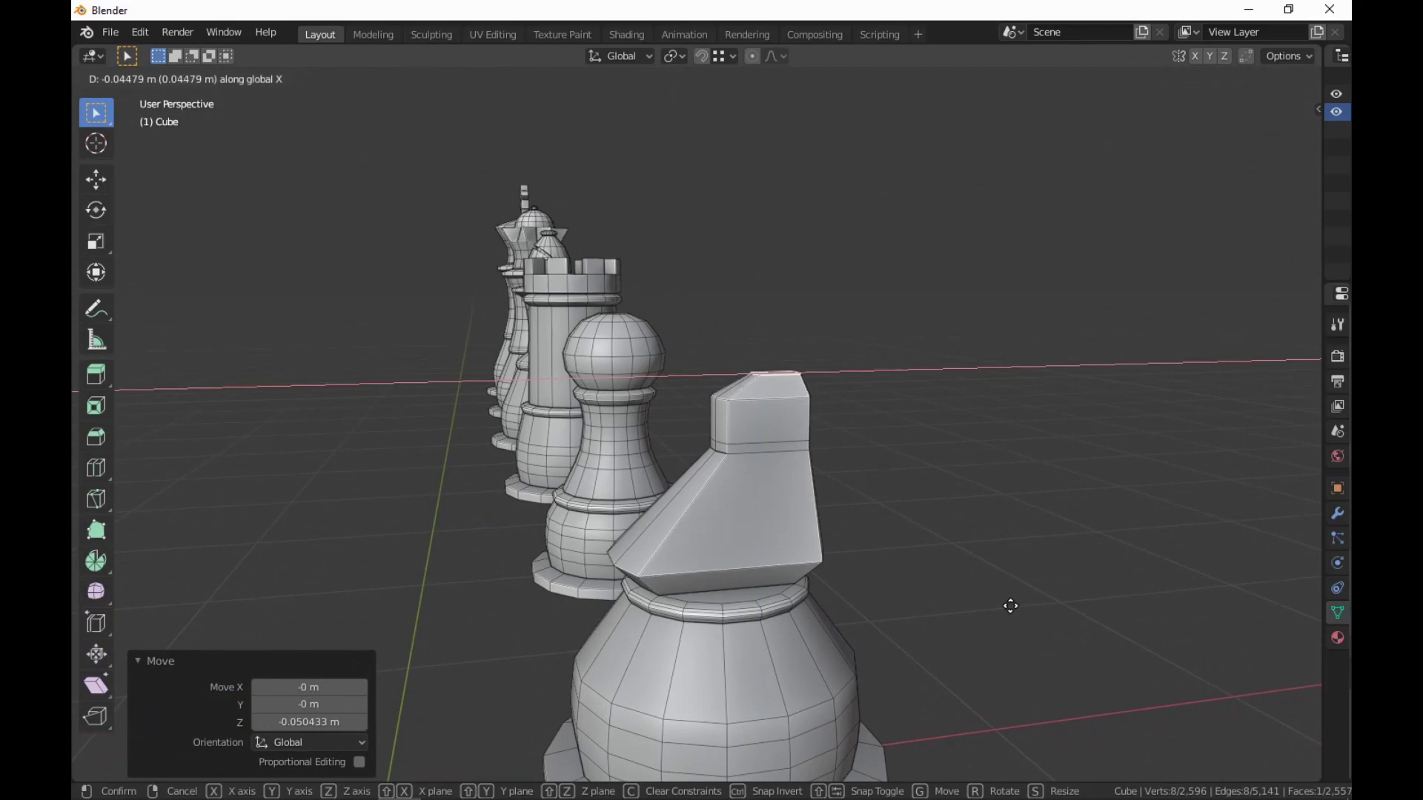
{"action": "left_click", "coordinate": [1010, 604]}
Select the two outer corner vertices at the bottom of the sloping front and scale them to about 0.657 along Y.
{"action": "middle_click_drag", "start_coordinate": [1010, 604], "coordinate": [1140, 612]}
{"action": "key", "text": "1"}
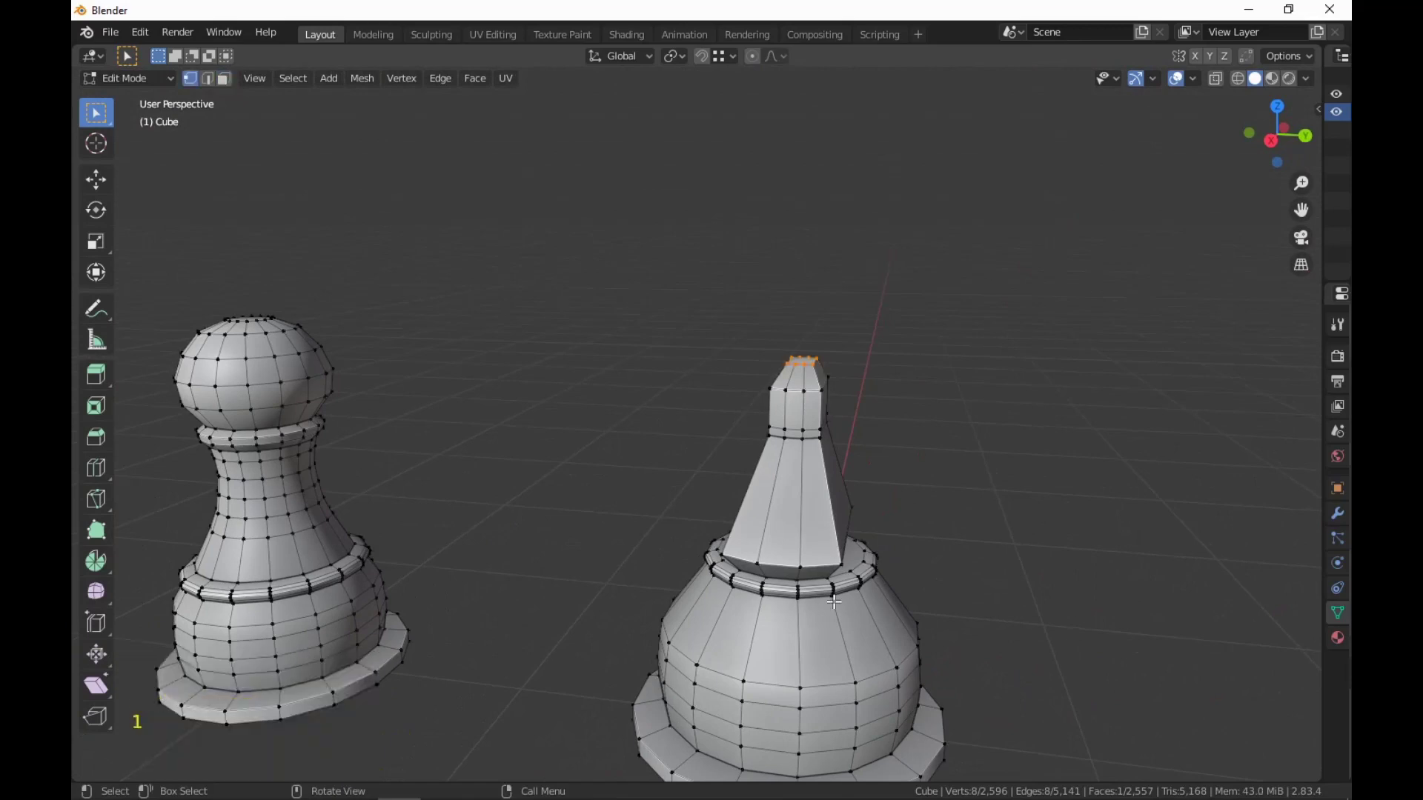
{"action": "left_click", "coordinate": [835, 564]}
{"action": "middle_click_drag", "start_coordinate": [835, 564], "coordinate": [857, 626]}
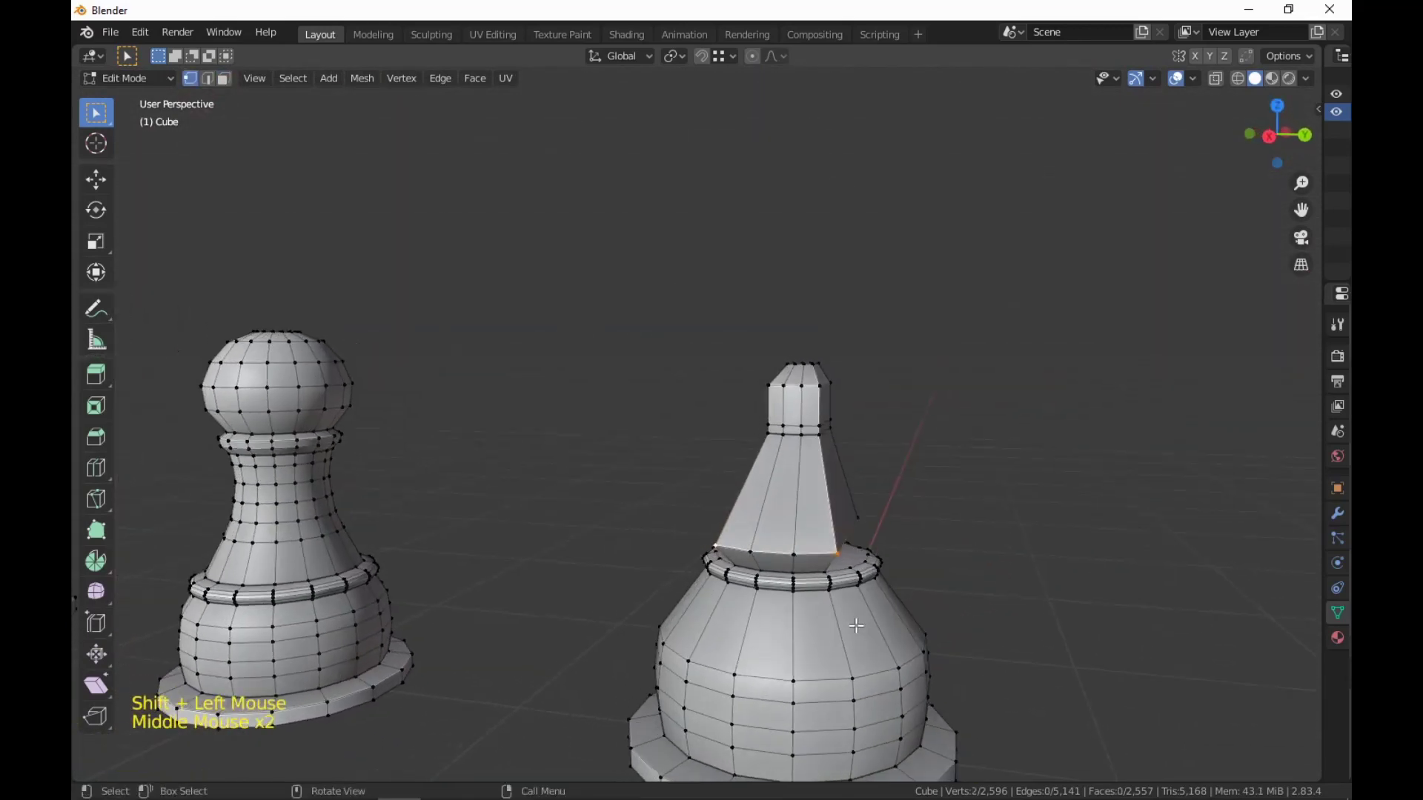
{"action": "key", "text": "s"}
{"action": "key", "text": "y"}
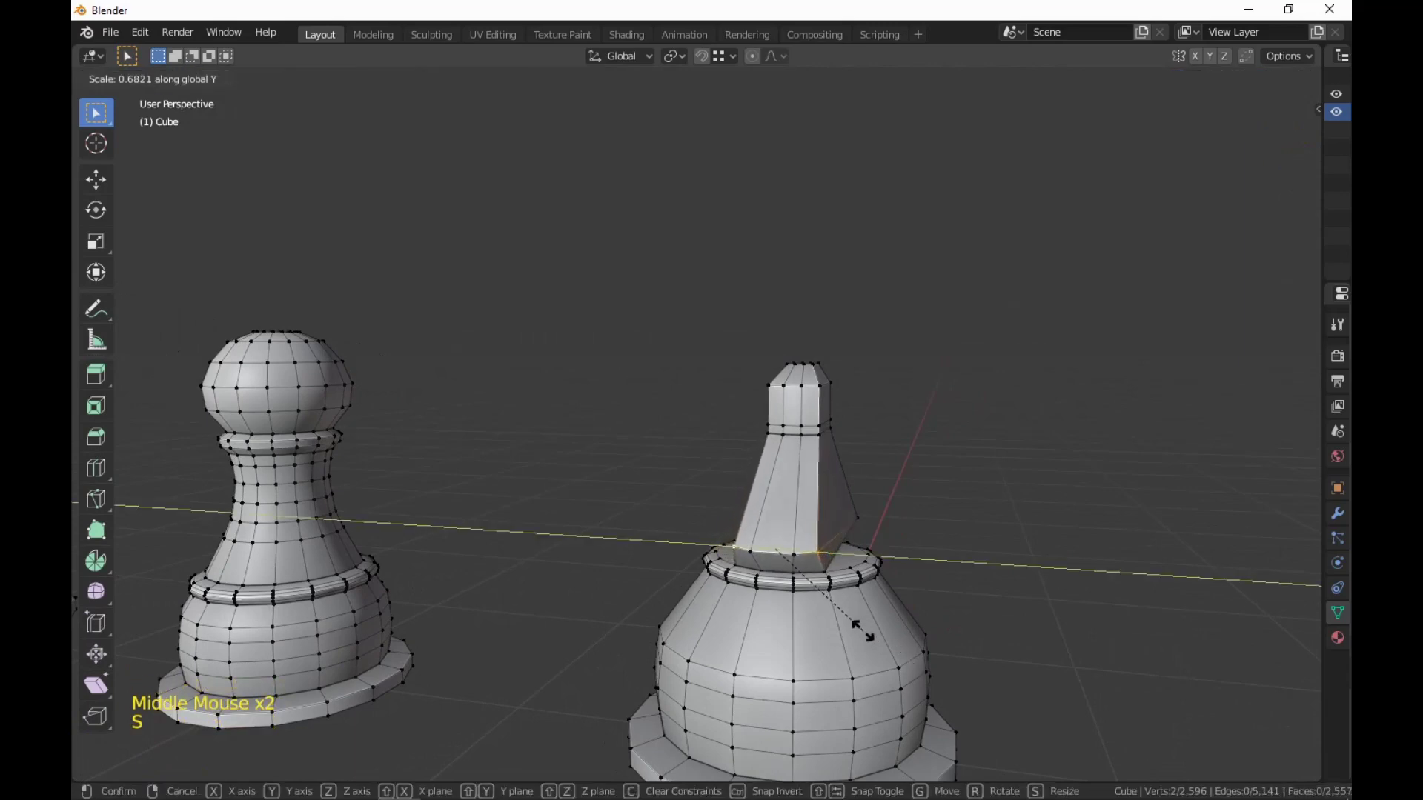
{"action": "left_click", "coordinate": [860, 628]}
{"action": "middle_click_drag", "start_coordinate": [859, 629], "coordinate": [663, 653]}
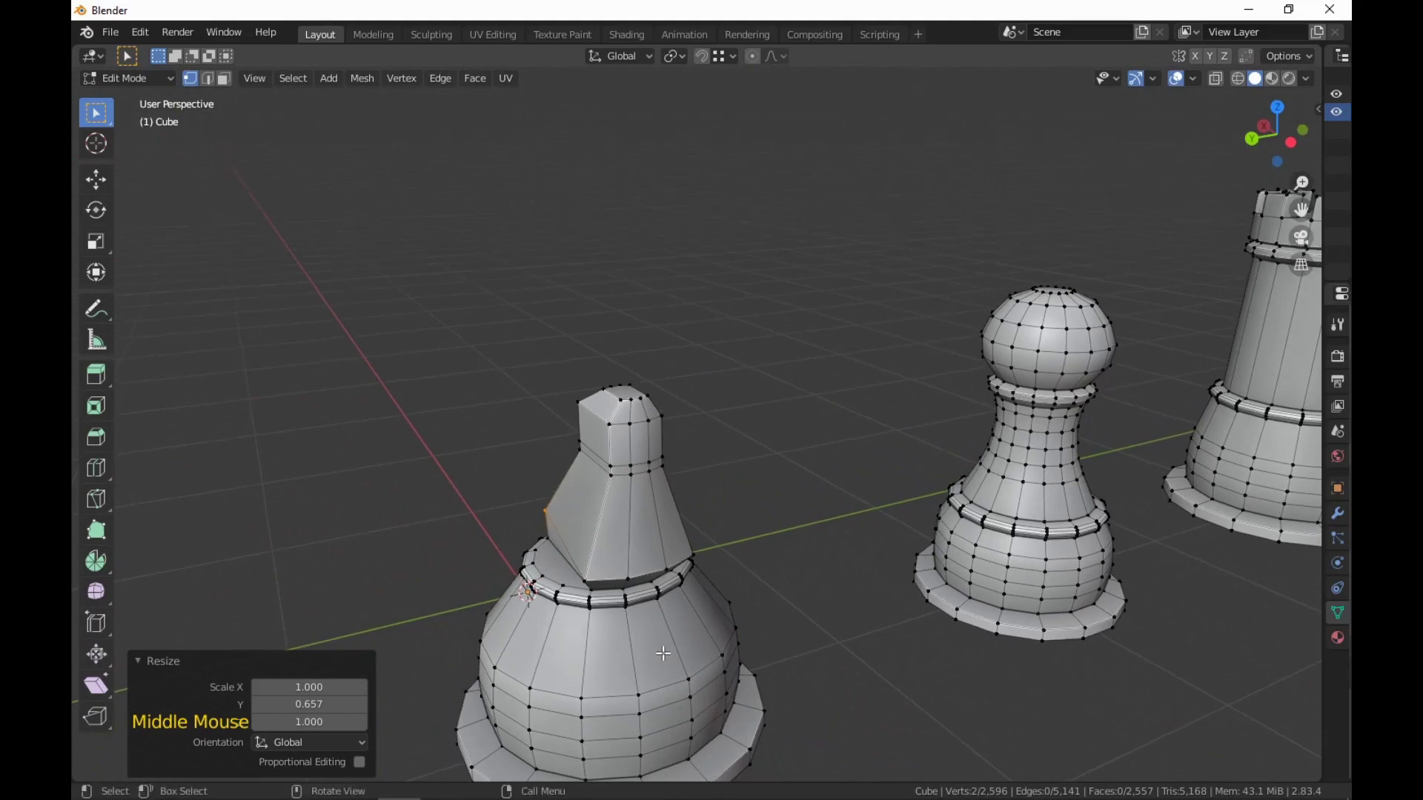
Select the two bottom corner vertices at the rear of the knight's body and scale them to about 0.88 along Y.
{"action": "left_click", "coordinate": [583, 587]}
{"action": "middle_click_drag", "start_coordinate": [772, 654], "coordinate": [648, 546]}
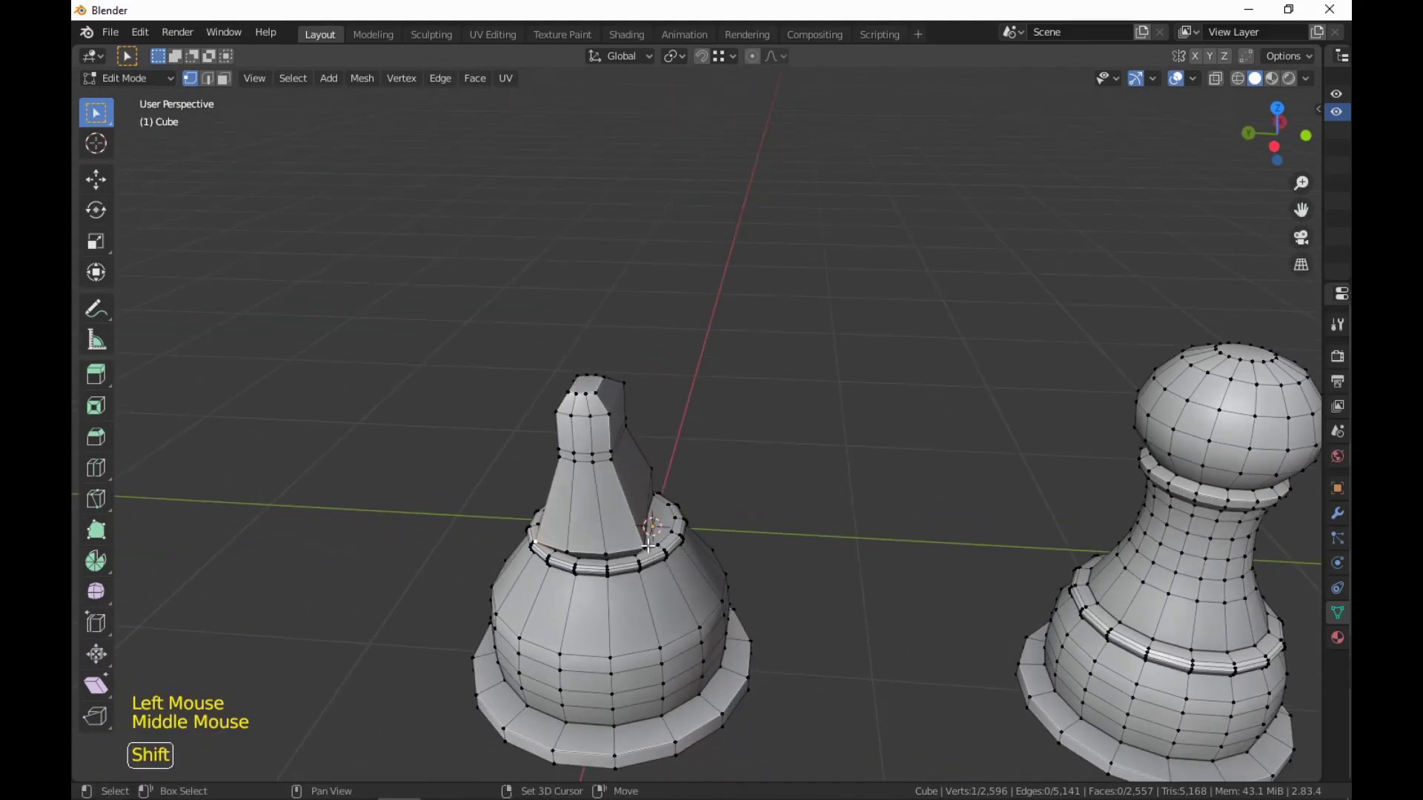
{"action": "key", "text": "s"}
{"action": "key", "text": "y"}
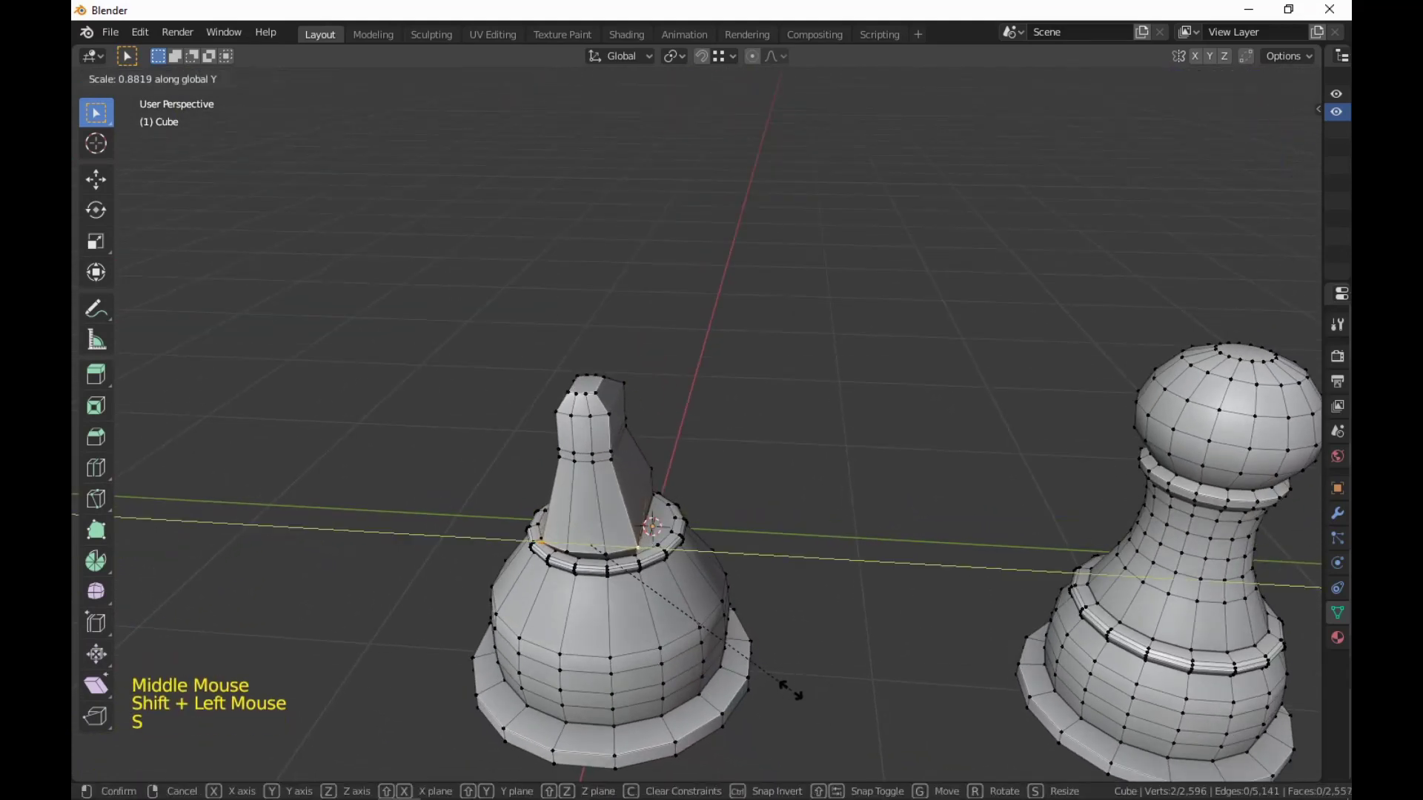
{"action": "left_click", "coordinate": [782, 685]}
Select the two short outer edges on the front of the neck band and scale them to about 0.735 along Y.
{"action": "middle_click_drag", "start_coordinate": [778, 683], "coordinate": [948, 629]}
{"action": "scroll", "coordinate": [926, 641], "scroll_direction": "up", "scroll_amount": 2}
{"action": "key", "text": "2"}
{"action": "left_click", "coordinate": [845, 489]}
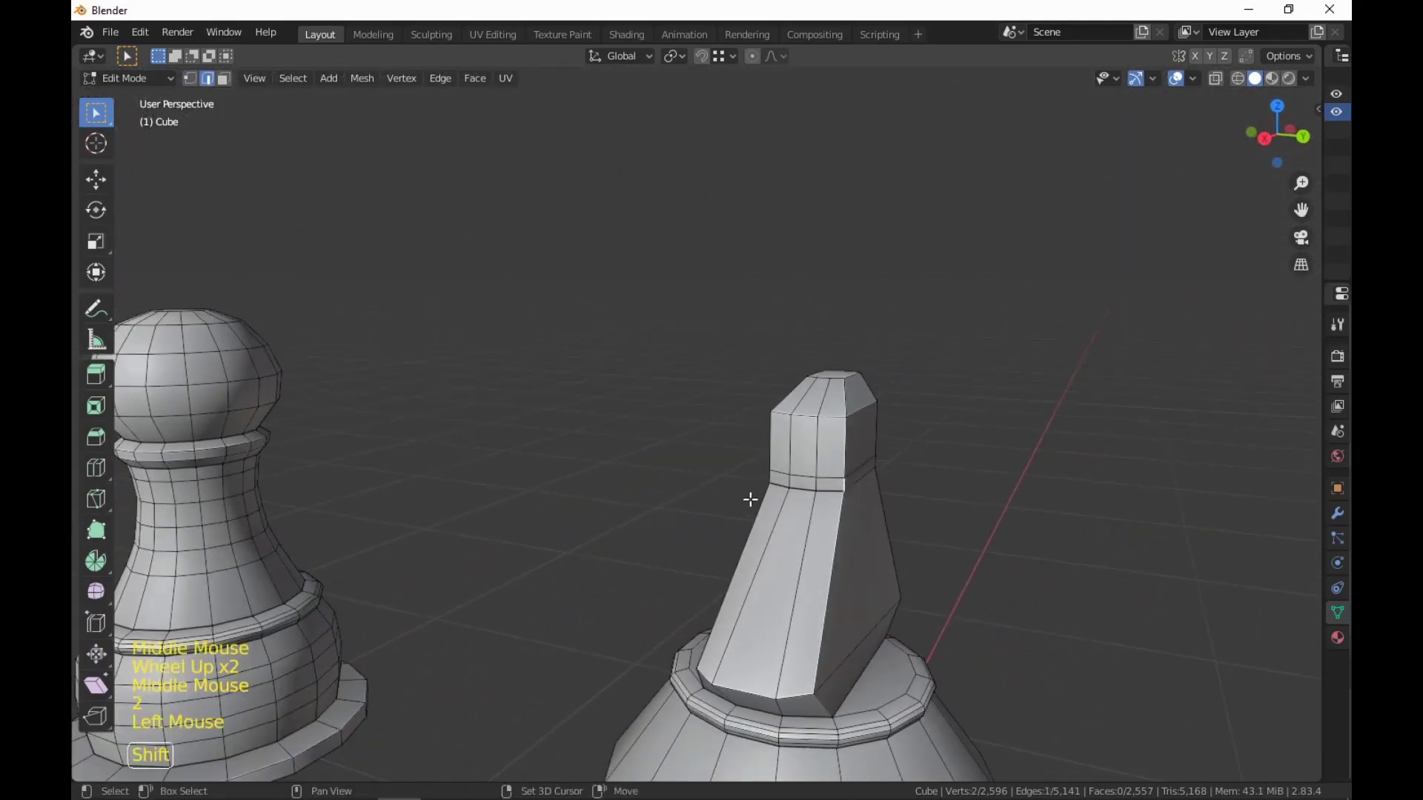
{"action": "key", "text": "s"}
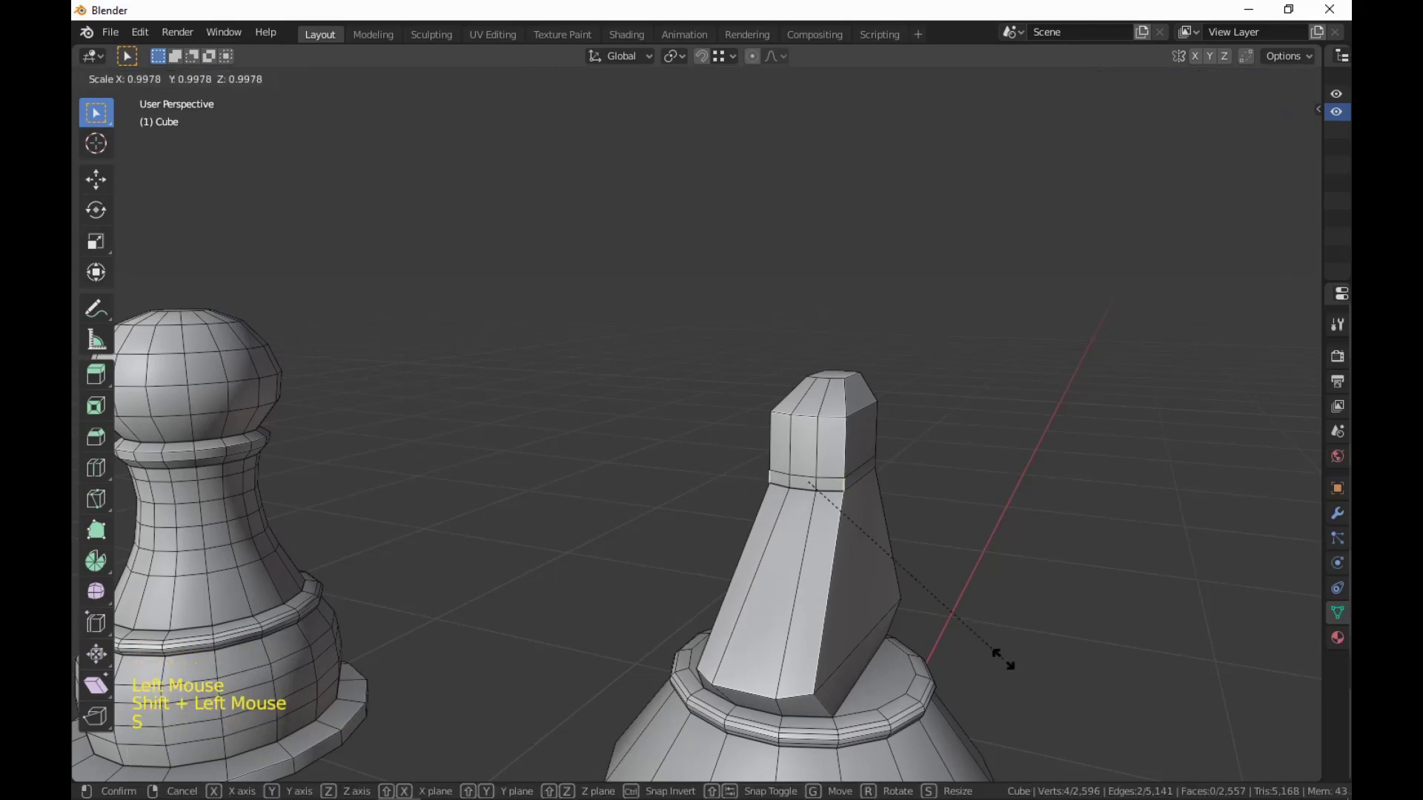
{"action": "key", "text": "y"}
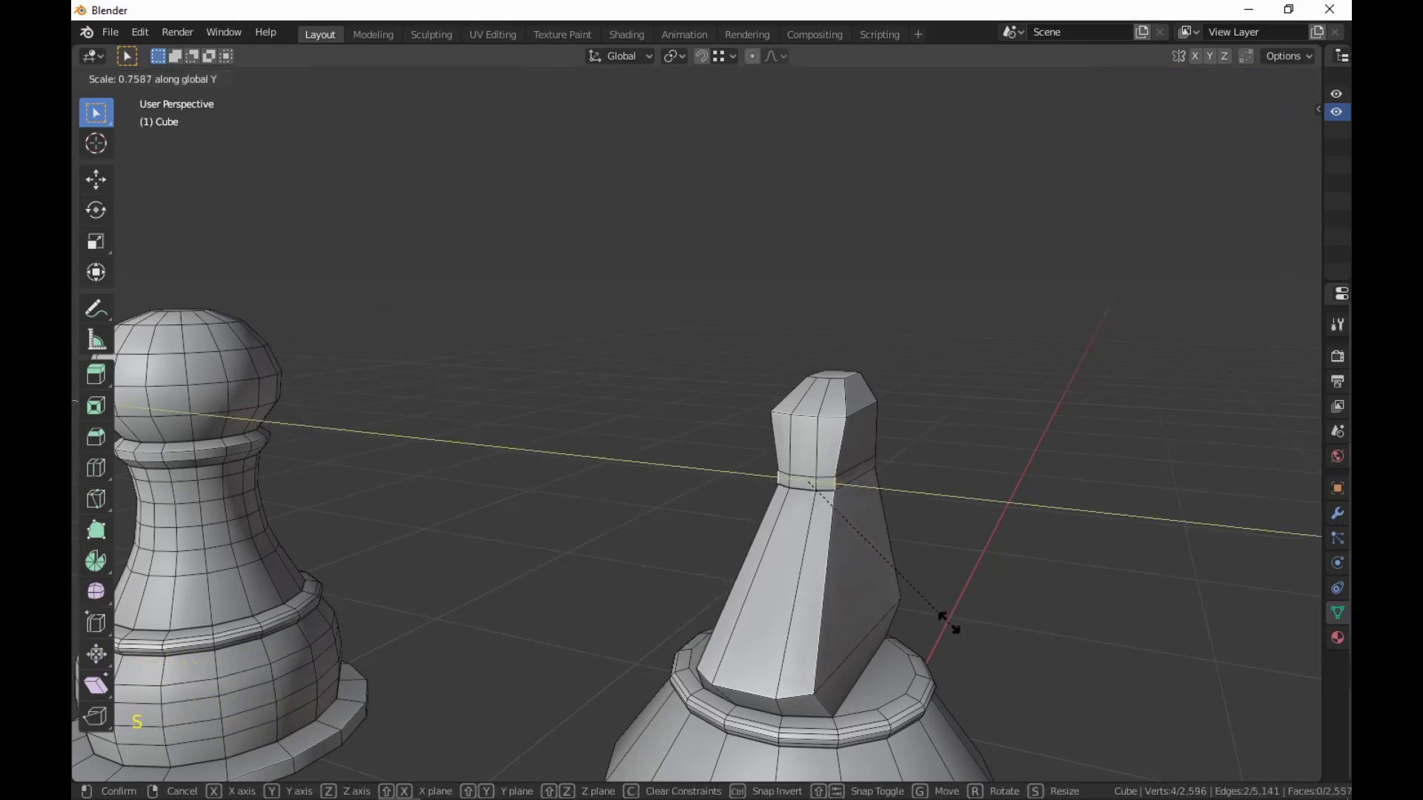
{"action": "left_click", "coordinate": [946, 622]}
Scale the two short outer edges on the rear of the neck band to about 0.737 along Y.
{"action": "middle_click_drag", "start_coordinate": [943, 619], "coordinate": [704, 626]}
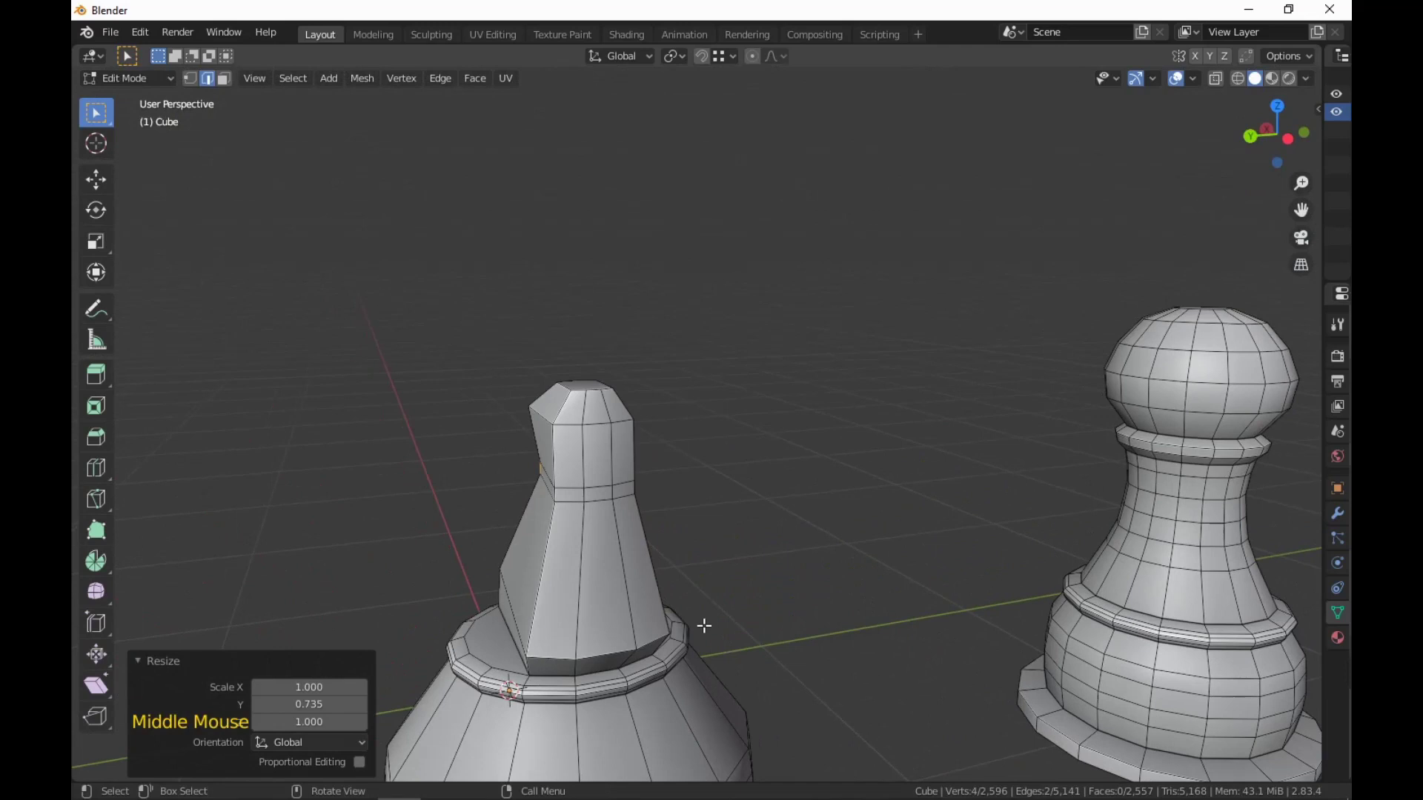
{"action": "left_click", "coordinate": [556, 495]}
{"action": "left_click", "coordinate": [632, 492], "text": "shift"}
{"action": "key", "text": "s"}
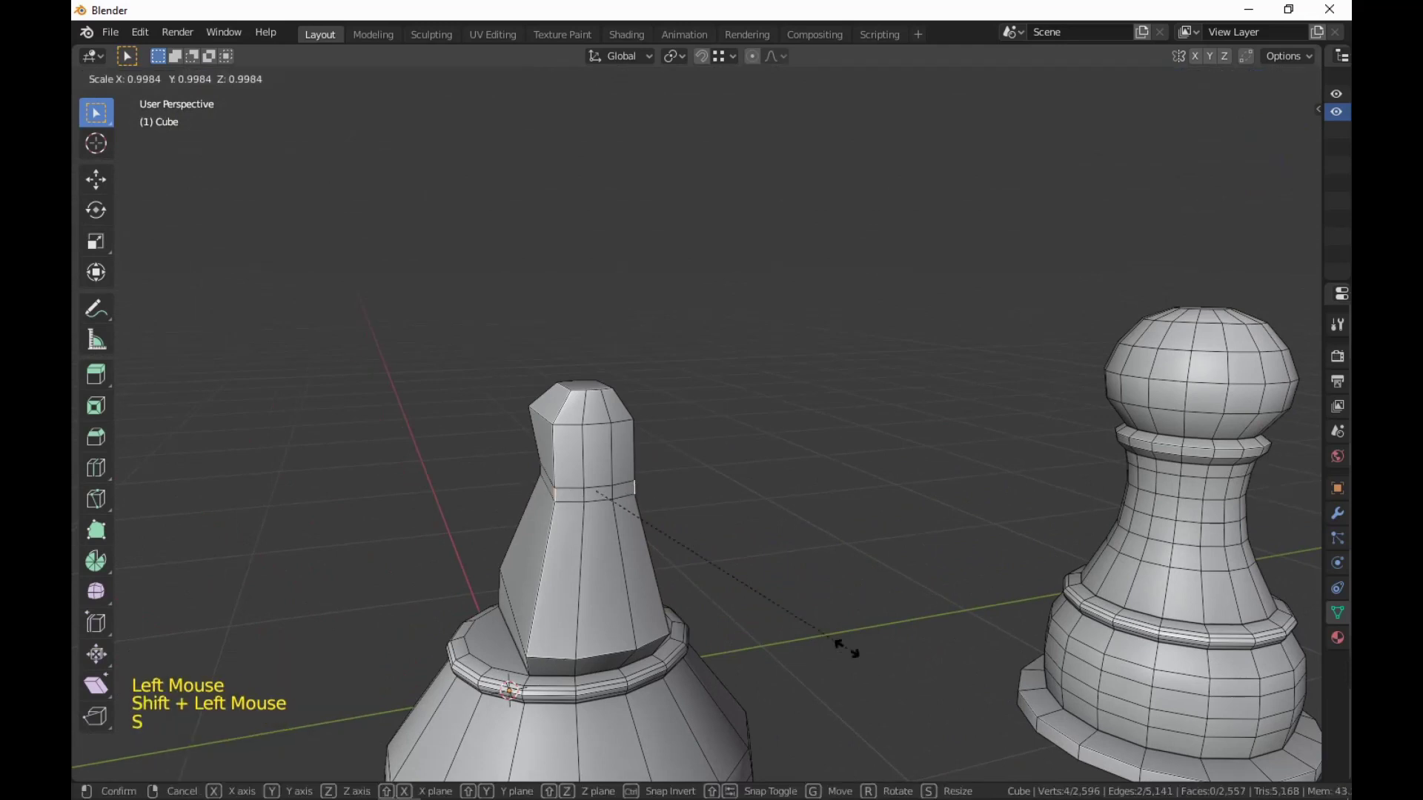
{"action": "key", "text": "y"}
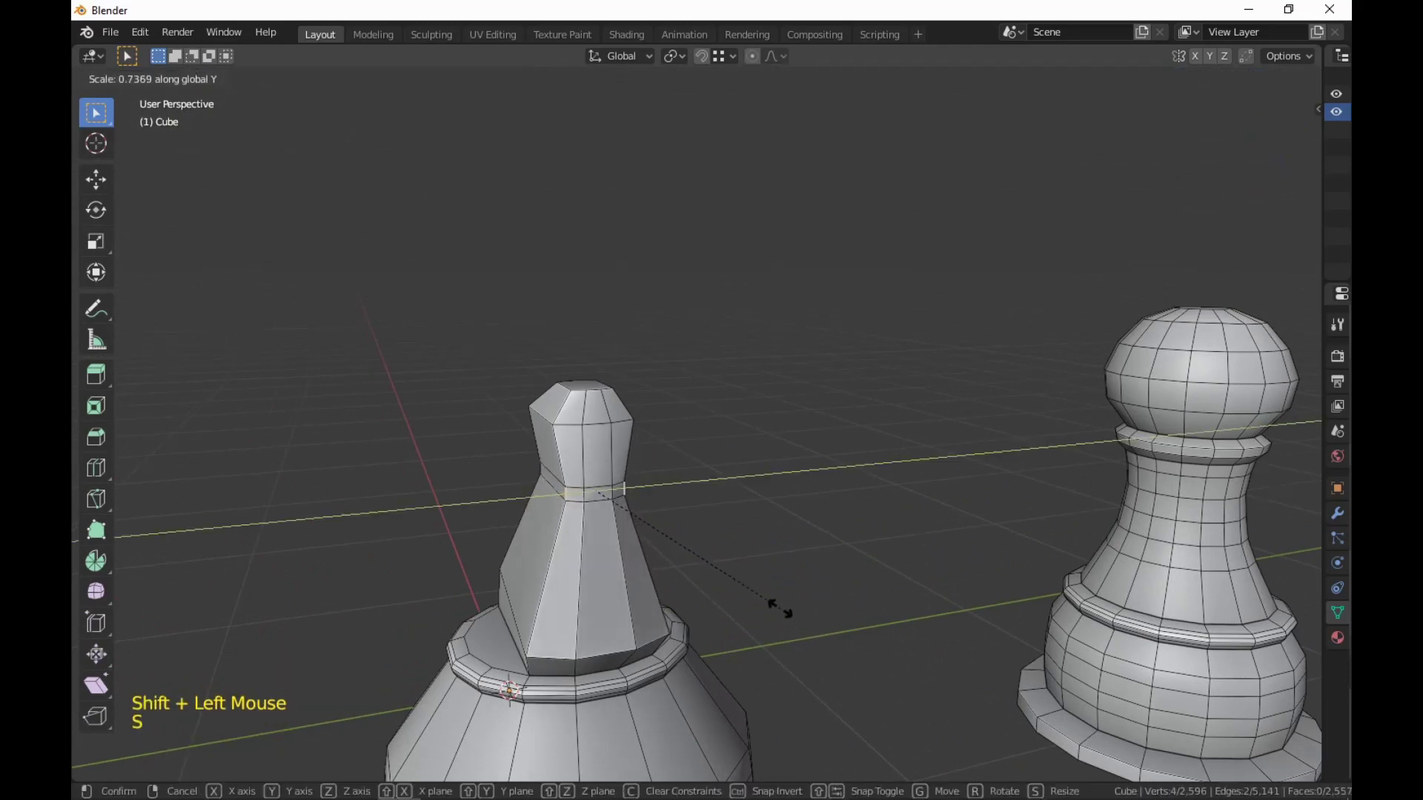
{"action": "left_click", "coordinate": [786, 615]}
Select the six front and front-slope faces of the head and extrude them about 0.301 m along X as the muzzle.
{"action": "scroll", "coordinate": [787, 615], "scroll_direction": "down", "scroll_amount": 2}
{"action": "middle_click_drag", "start_coordinate": [787, 615], "coordinate": [918, 600]}
{"action": "key", "text": "3"}
{"action": "middle_click_drag", "start_coordinate": [1055, 658], "coordinate": [827, 497]}
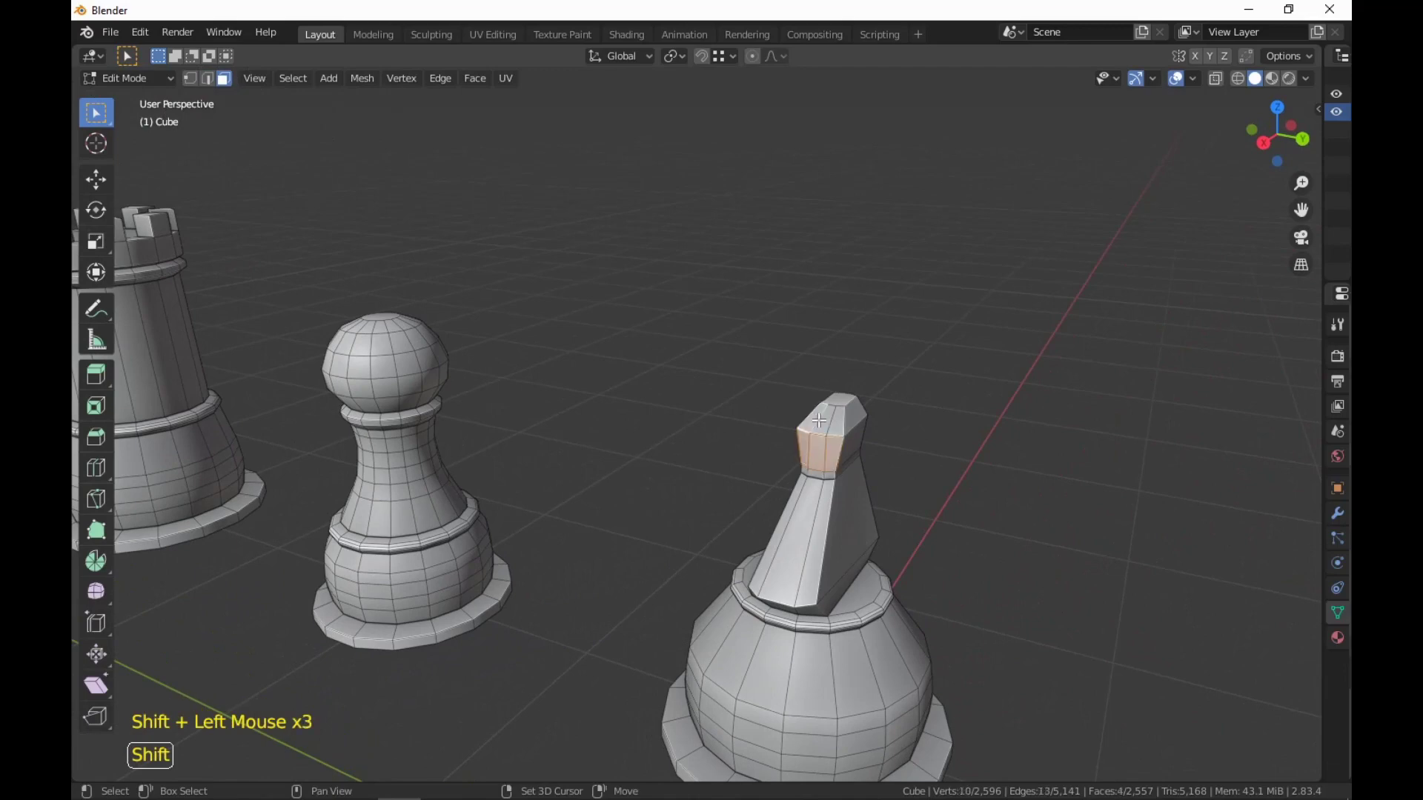
{"action": "middle_click_drag", "start_coordinate": [1026, 677], "coordinate": [985, 721]}
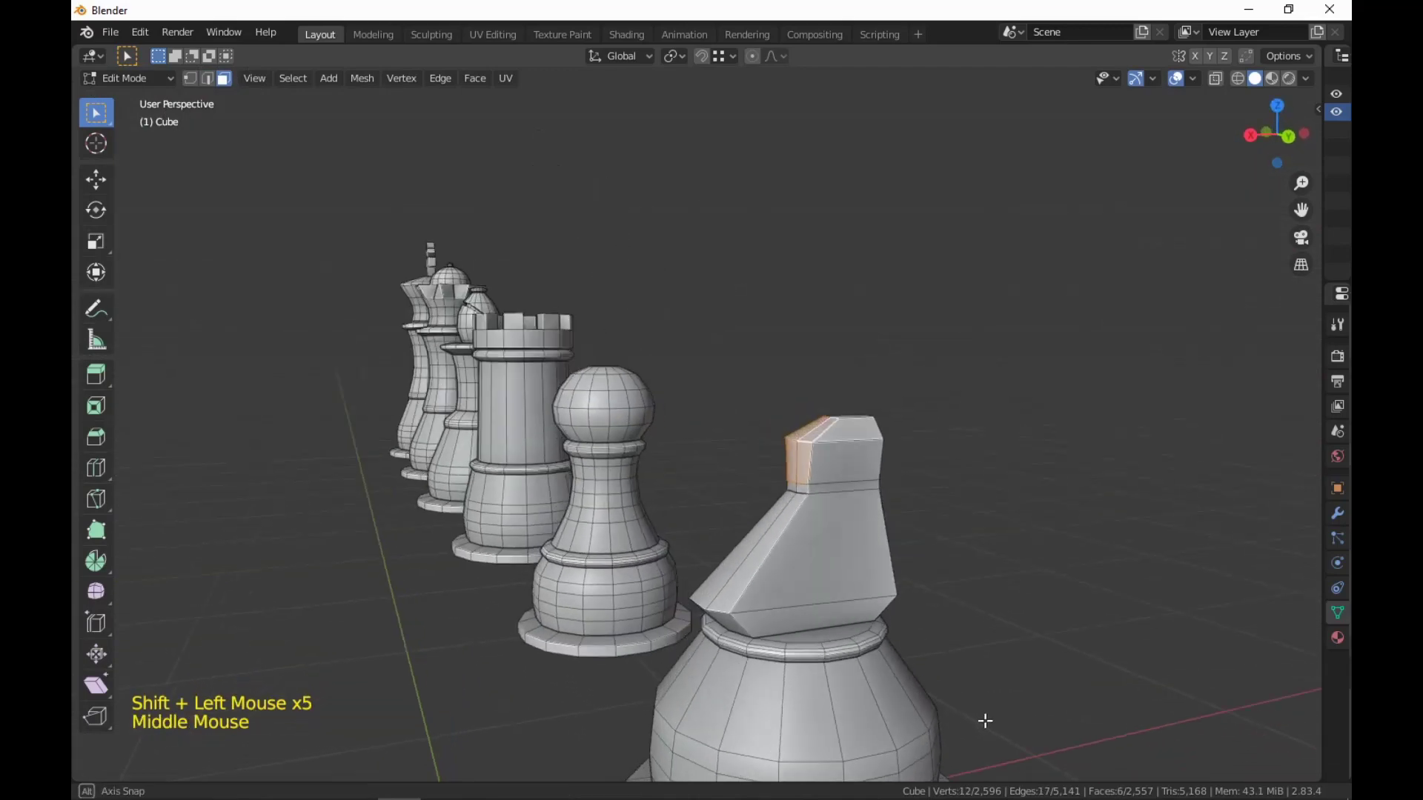
{"action": "key", "text": "e"}
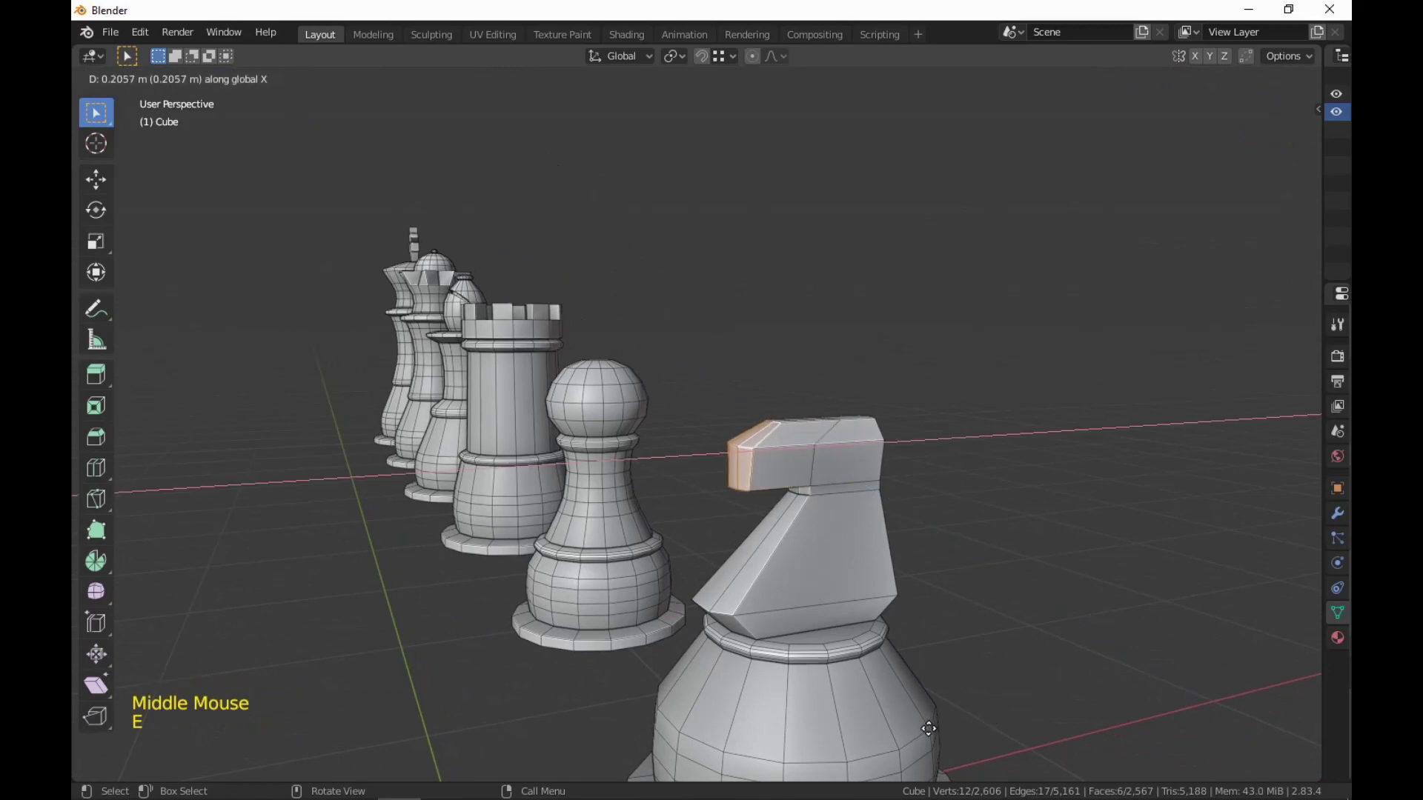
{"action": "left_click", "coordinate": [900, 740]}
Raise the flat top face of the knight's head about 0.099 m along Z.
{"action": "scroll", "coordinate": [1042, 657], "scroll_direction": "down", "scroll_amount": 5}
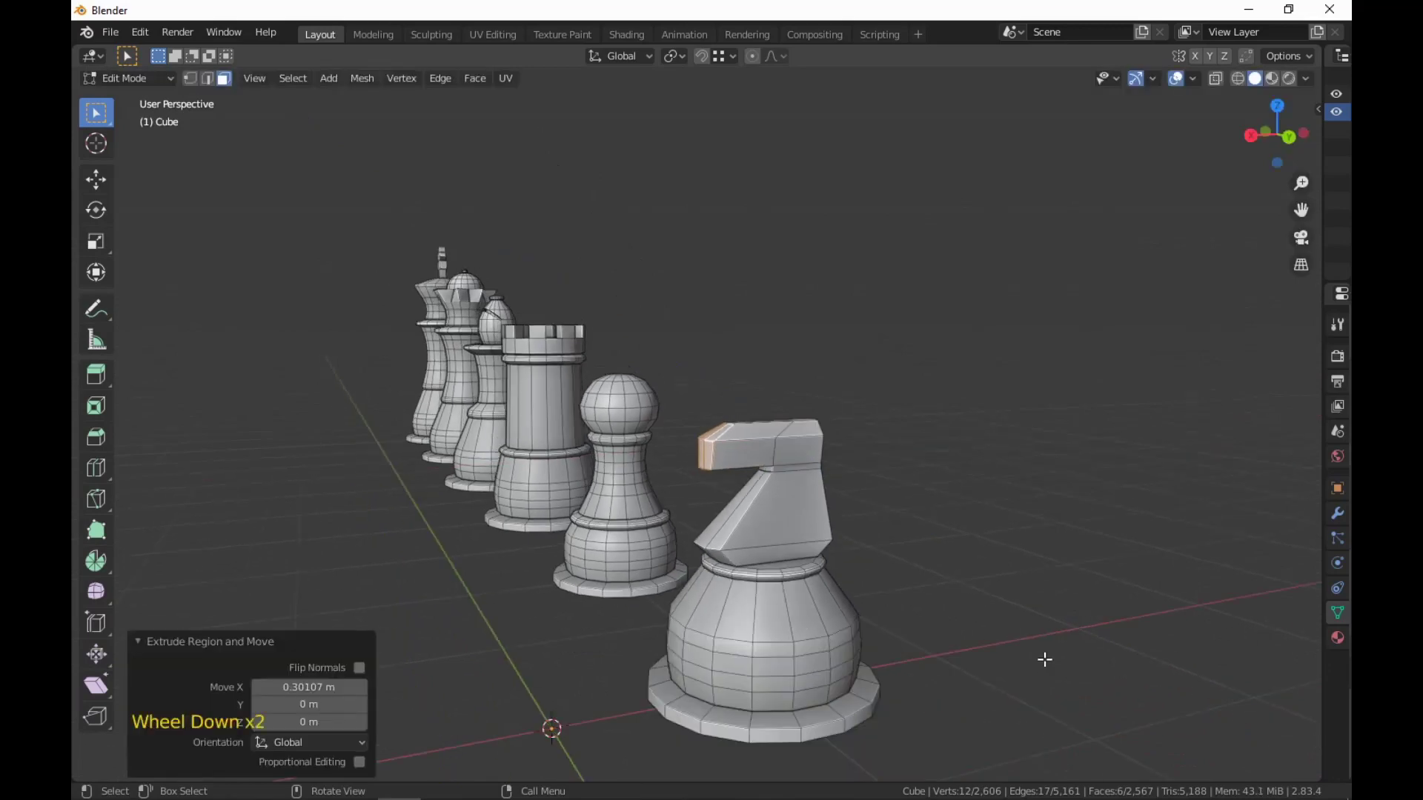
{"action": "middle_click_drag", "start_coordinate": [1042, 657], "coordinate": [997, 724]}
{"action": "scroll", "coordinate": [930, 708], "scroll_direction": "up", "scroll_amount": 5}
{"action": "scroll", "coordinate": [958, 527], "scroll_direction": "up", "scroll_amount": 2}
{"action": "left_click", "coordinate": [923, 433]}
{"action": "middle_click_drag", "start_coordinate": [922, 433], "coordinate": [1034, 638]}
{"action": "key", "text": "g"}
{"action": "key", "text": "z"}
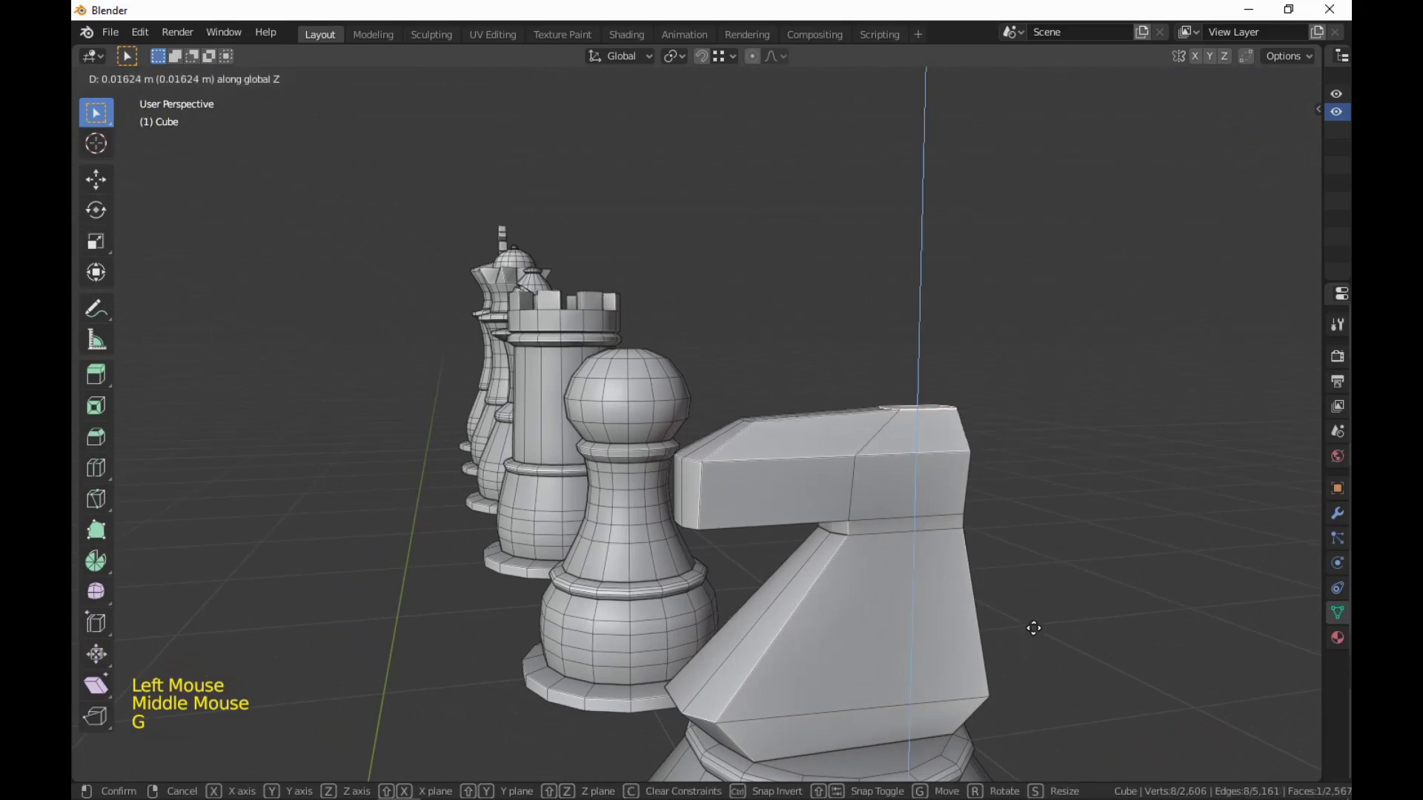
{"action": "left_click", "coordinate": [1034, 589]}
Select the six faces at the muzzle's end and move them about -0.126 m along X to shorten it.
{"action": "scroll", "coordinate": [1087, 666], "scroll_direction": "down", "scroll_amount": 1}
{"action": "middle_click_drag", "start_coordinate": [1086, 667], "coordinate": [1193, 692]}
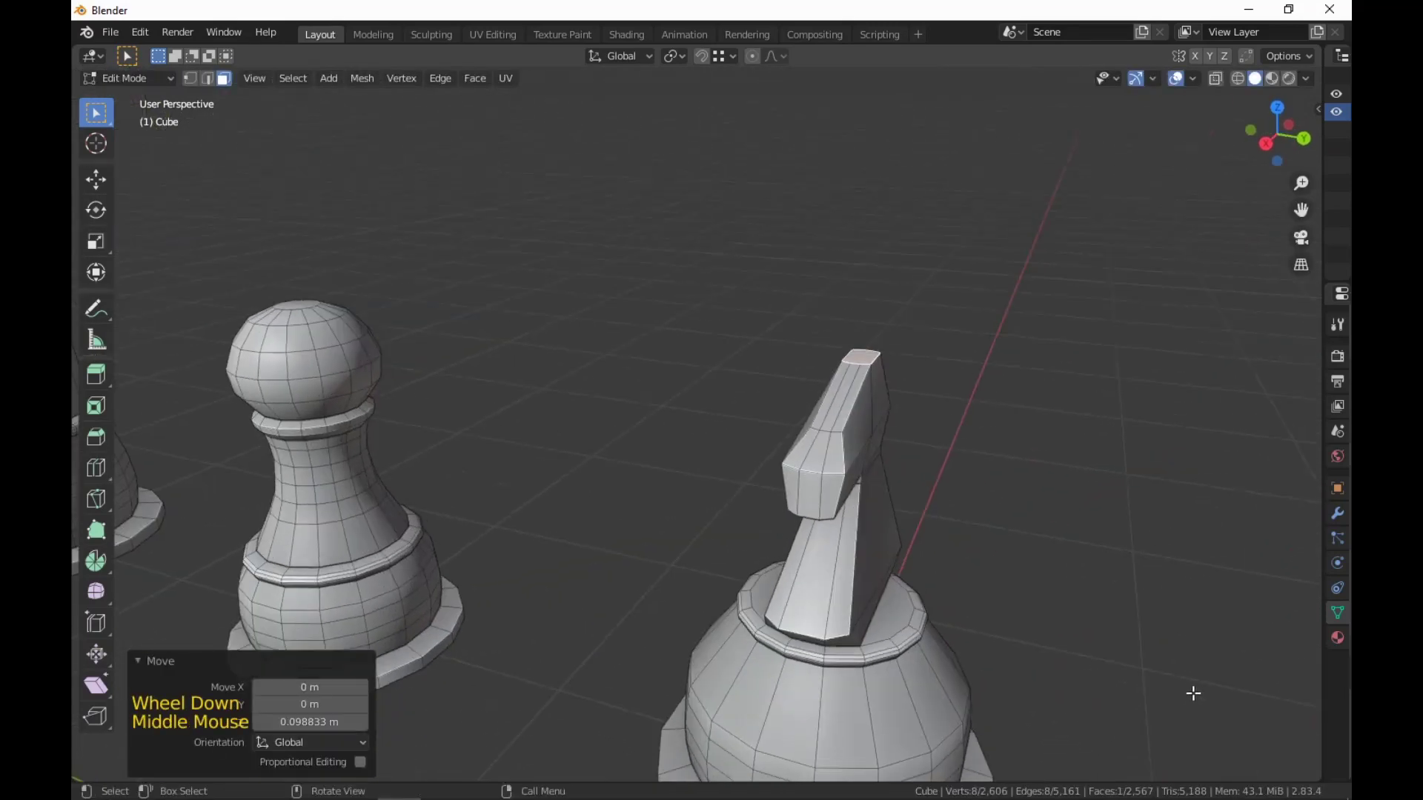
{"action": "scroll", "coordinate": [915, 597], "scroll_direction": "up", "scroll_amount": 2}
{"action": "left_click", "coordinate": [859, 518], "text": "shift"}
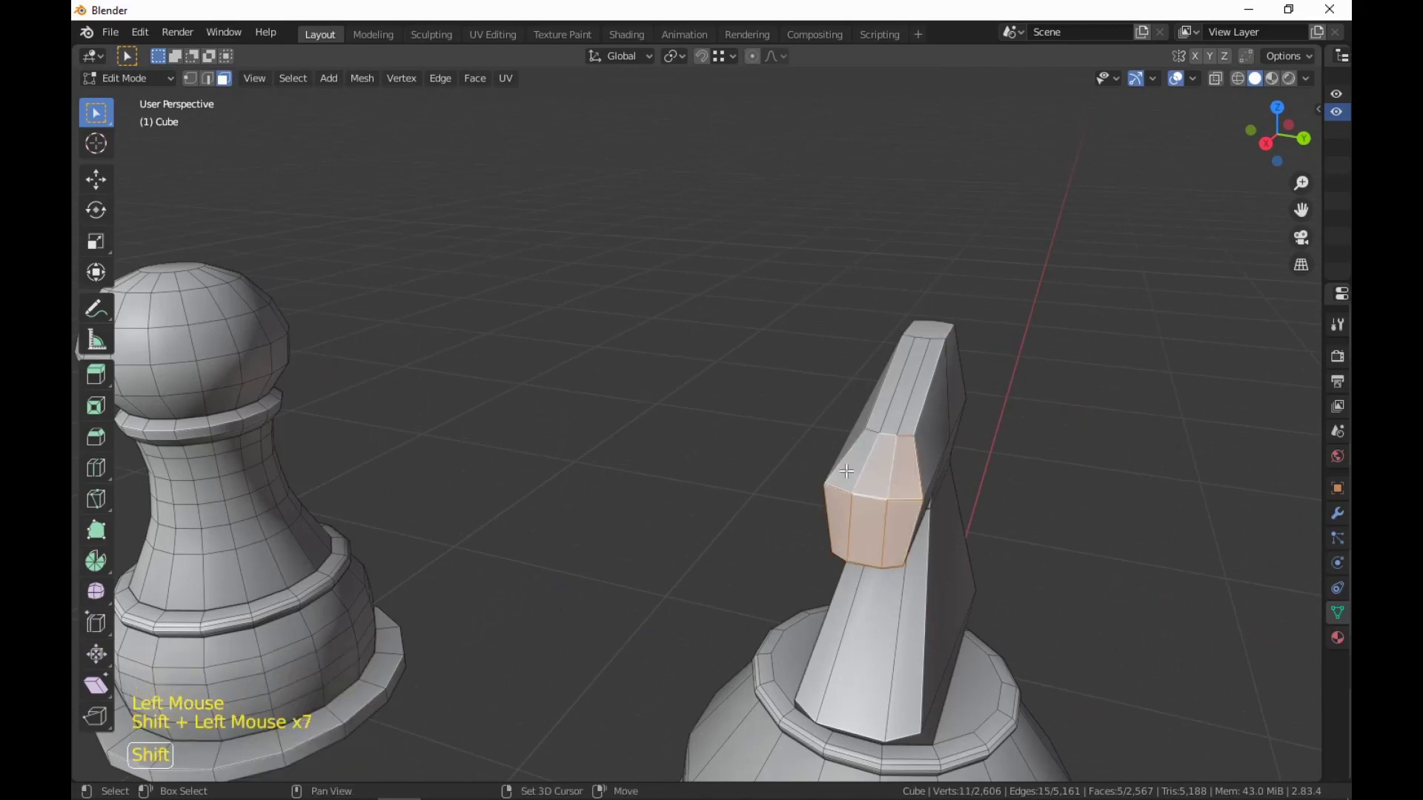
{"action": "middle_click_drag", "start_coordinate": [846, 471], "coordinate": [938, 668]}
{"action": "key", "text": "g"}
{"action": "key", "text": "x"}
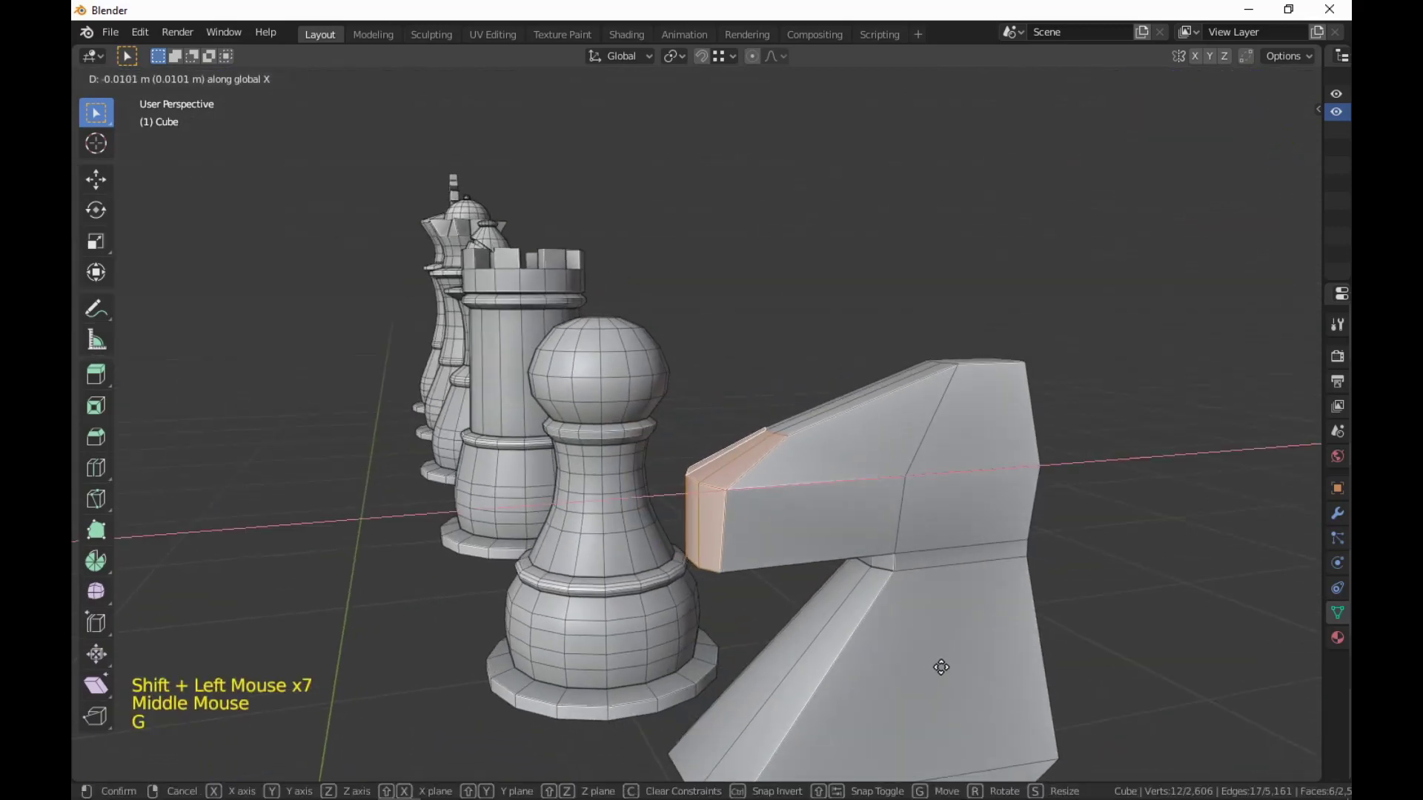
{"action": "left_click", "coordinate": [1009, 651]}
Select the two outer upper corner vertices at the muzzle's end and scale them to about 0.62 along Y.
{"action": "scroll", "coordinate": [1146, 676], "scroll_direction": "down", "scroll_amount": 4}
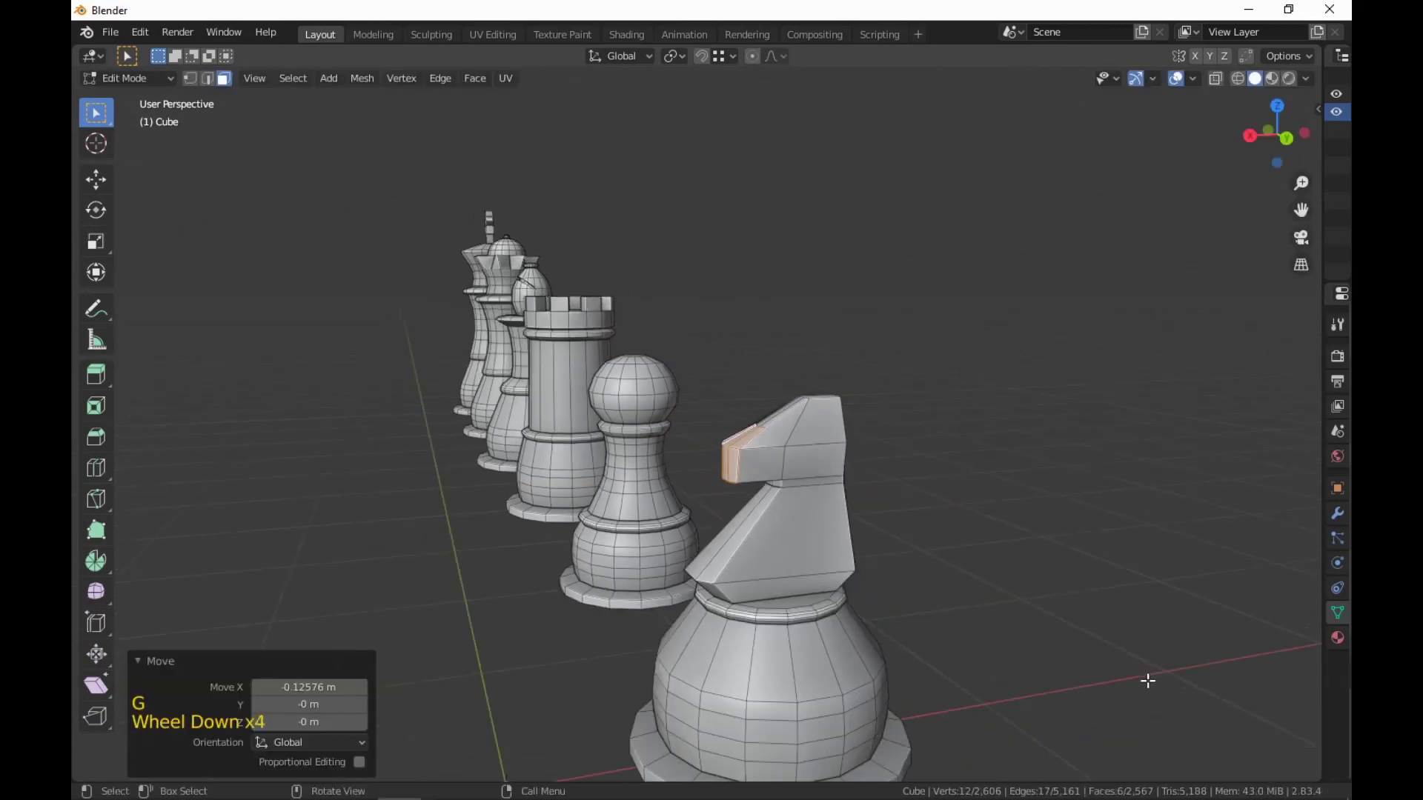
{"action": "middle_click_drag", "start_coordinate": [1146, 677], "coordinate": [1215, 701]}
{"action": "scroll", "coordinate": [1172, 672], "scroll_direction": "up", "scroll_amount": 4}
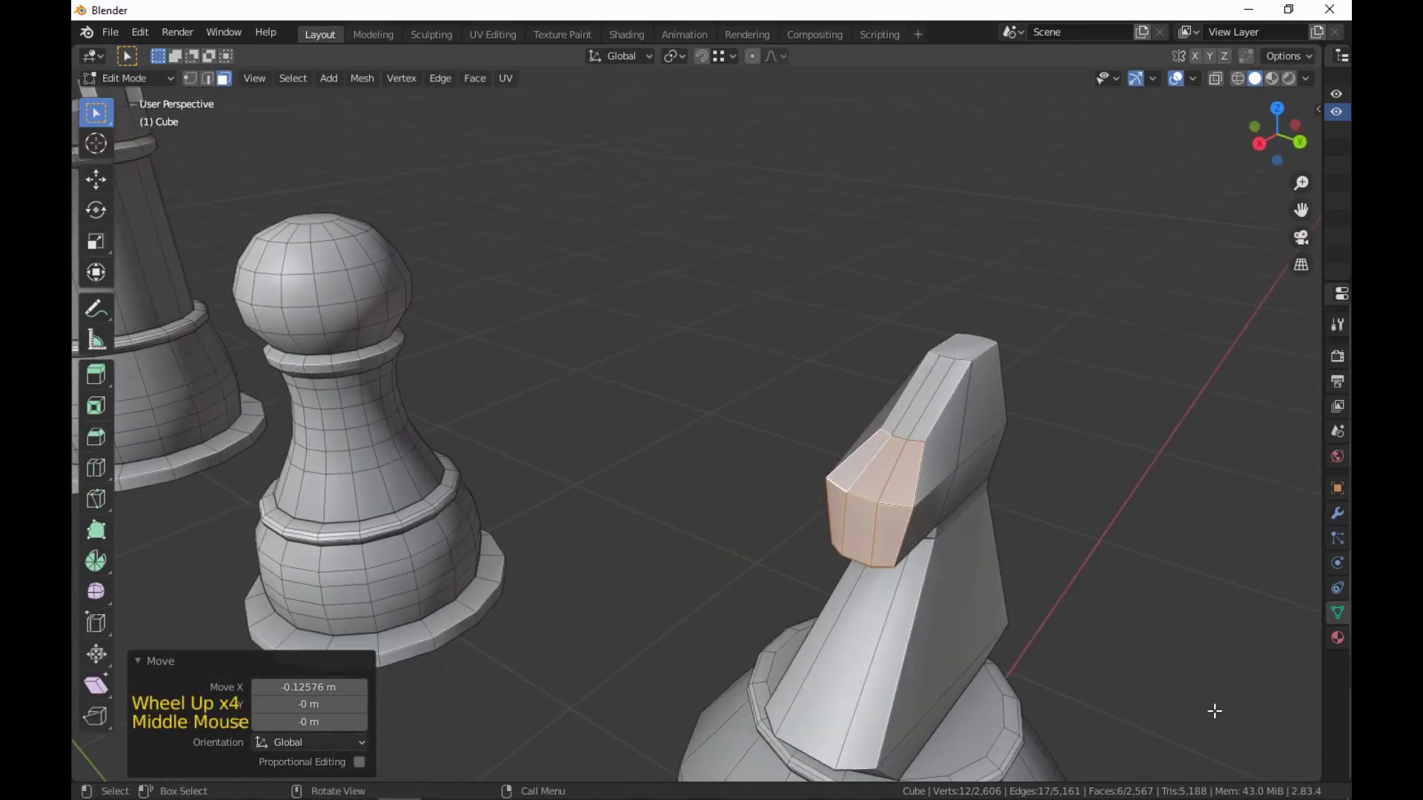
{"action": "key", "text": "1"}
{"action": "scroll", "coordinate": [1165, 711], "scroll_direction": "up", "scroll_amount": 2}
{"action": "middle_click_drag", "start_coordinate": [1121, 687], "coordinate": [978, 518]}
{"action": "left_click", "coordinate": [1022, 640]}
{"action": "left_click", "coordinate": [900, 444], "text": "shift"}
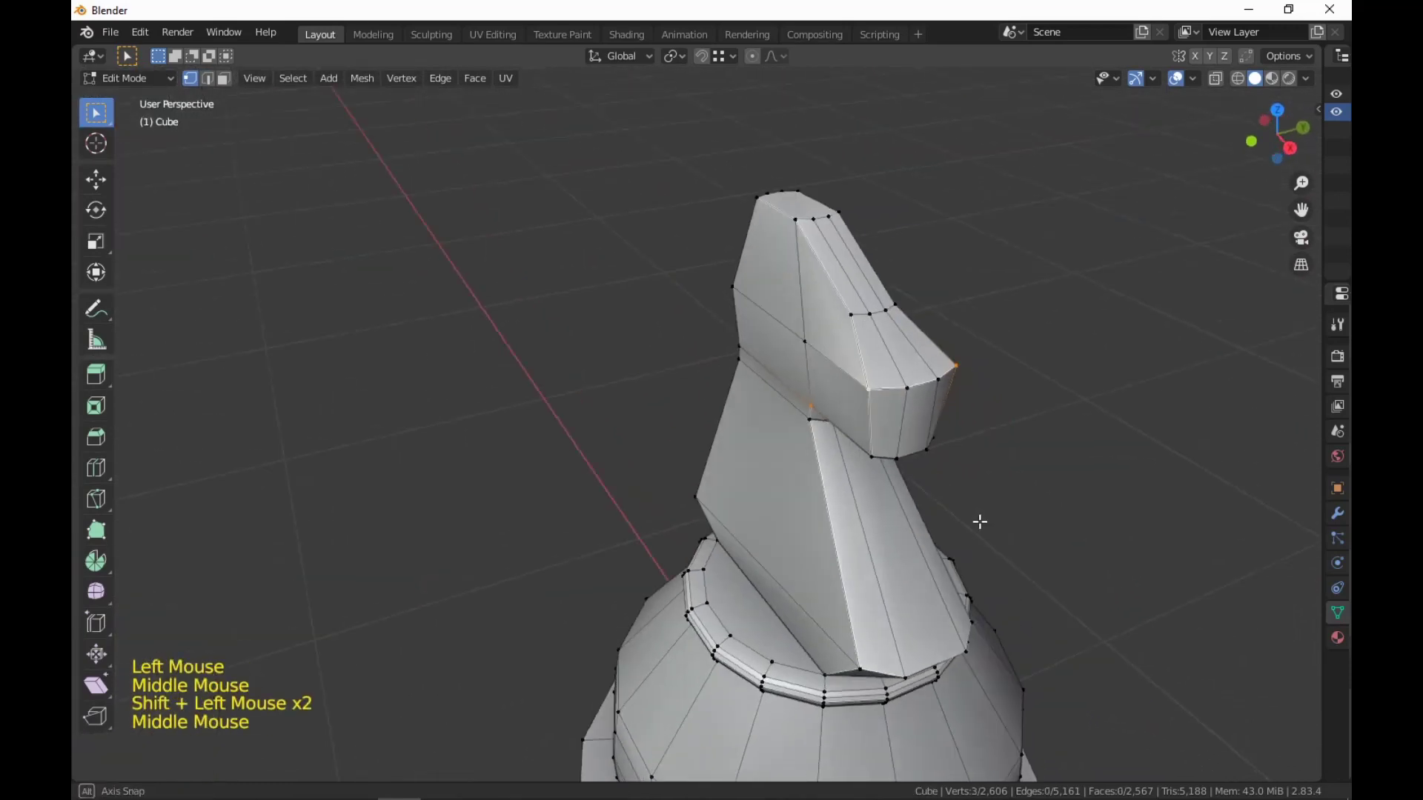
{"action": "left_click", "coordinate": [1163, 667], "text": "shift"}
{"action": "middle_click_drag", "start_coordinate": [1163, 667], "coordinate": [1124, 697]}
{"action": "key", "text": "s"}
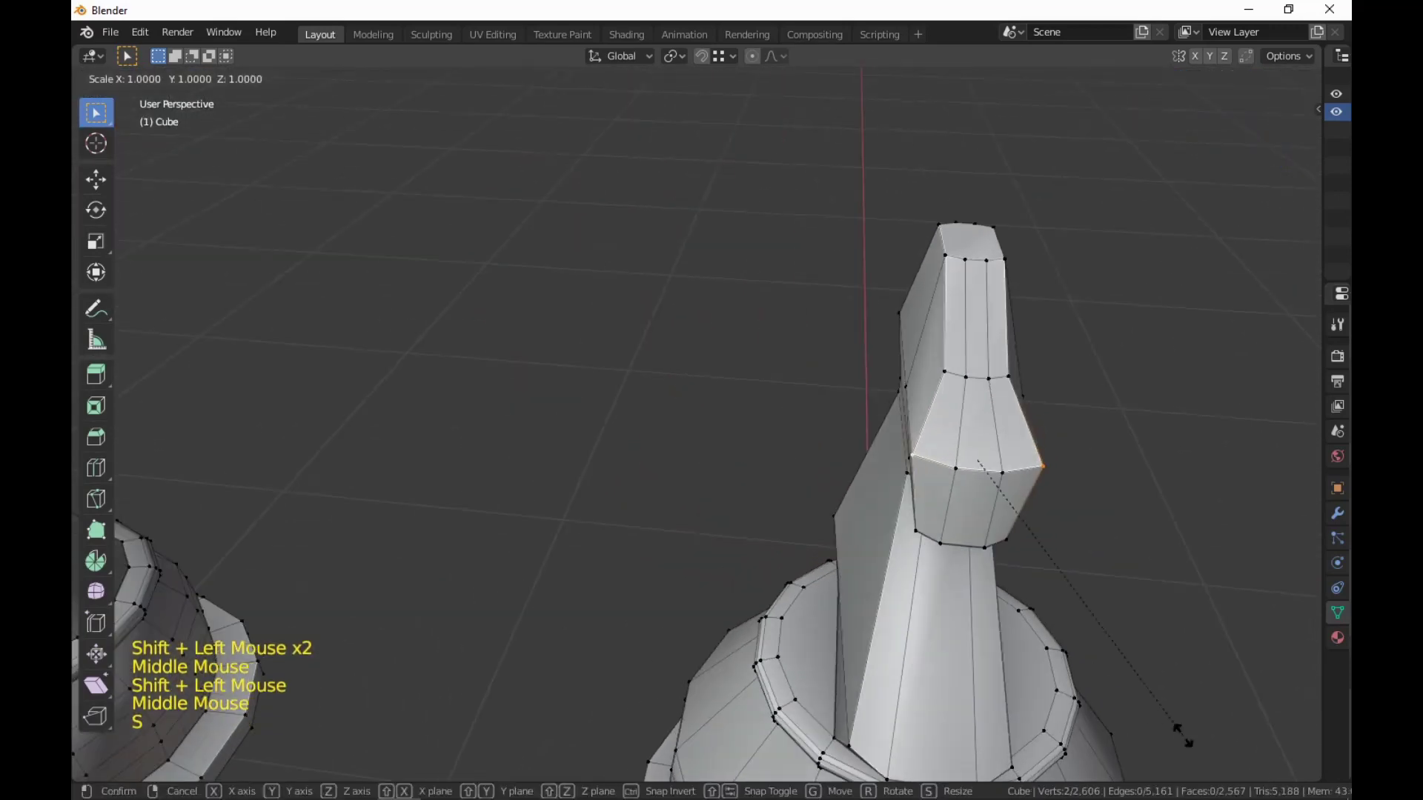
{"action": "key", "text": "y"}
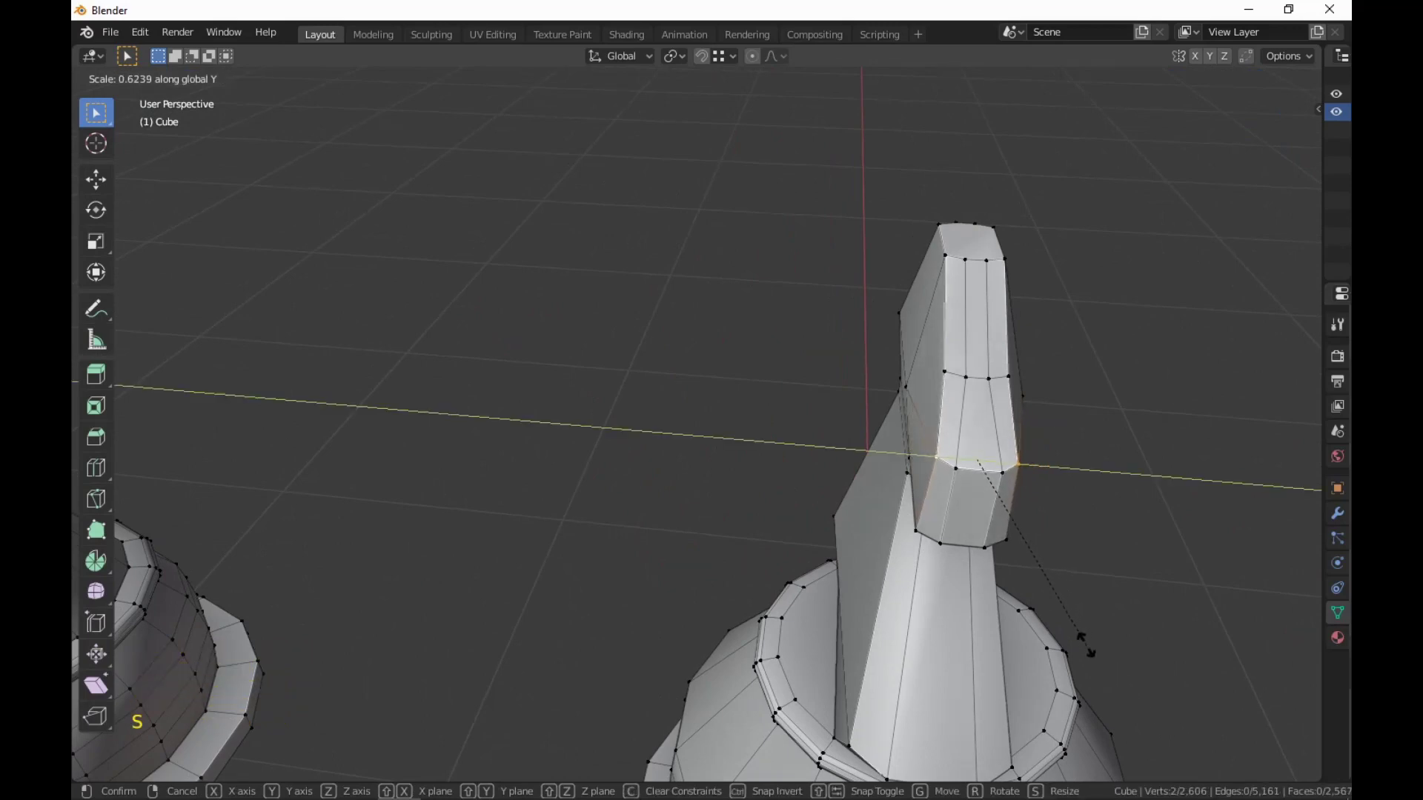
{"action": "left_click", "coordinate": [1080, 639]}
Select the three edges along the bottom front of the muzzle.
{"action": "middle_click_drag", "start_coordinate": [1080, 639], "coordinate": [1037, 672]}
{"action": "scroll", "coordinate": [1070, 674], "scroll_direction": "down", "scroll_amount": 2}
{"action": "scroll", "coordinate": [1038, 672], "scroll_direction": "up", "scroll_amount": 2}
{"action": "key", "text": "2"}
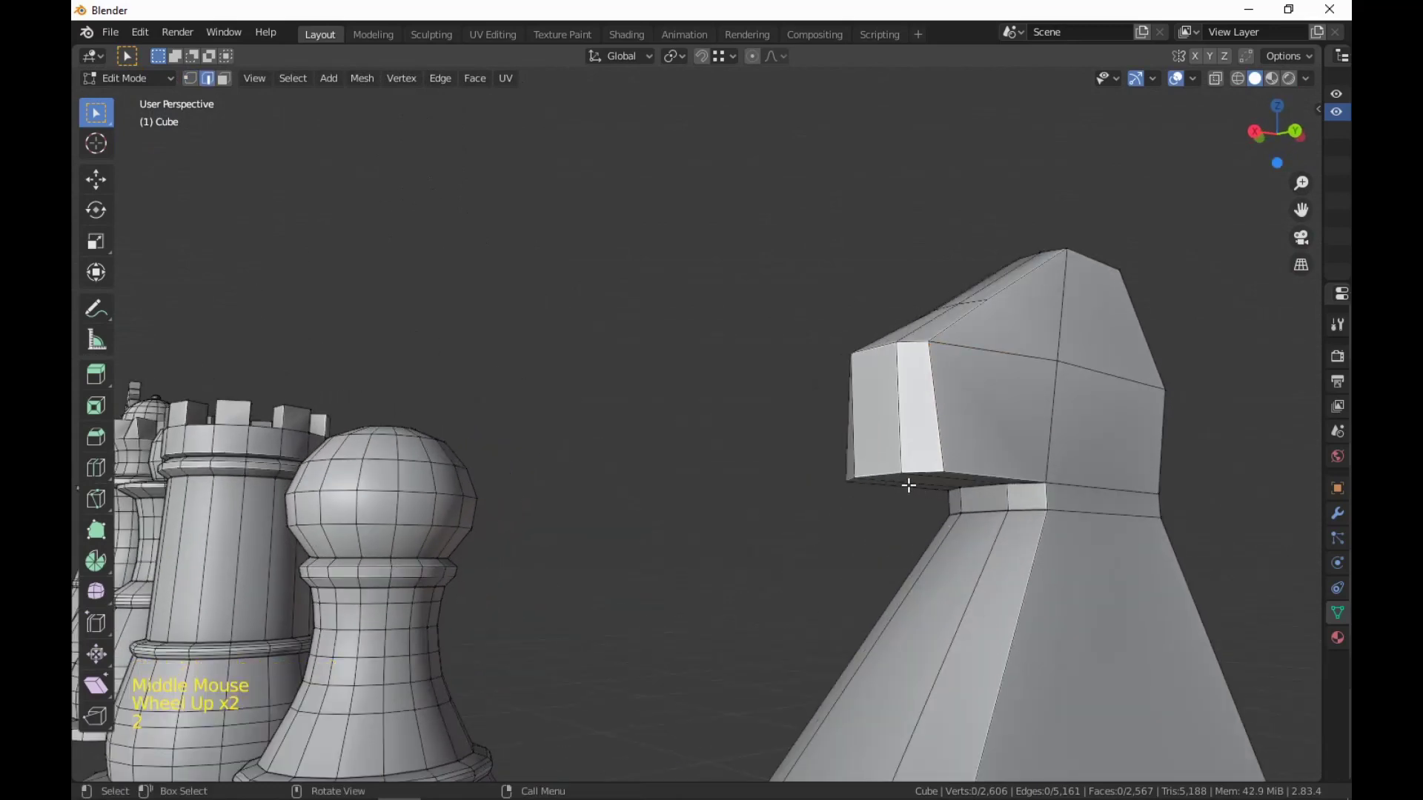
{"action": "middle_click_drag", "start_coordinate": [884, 474], "coordinate": [986, 599]}
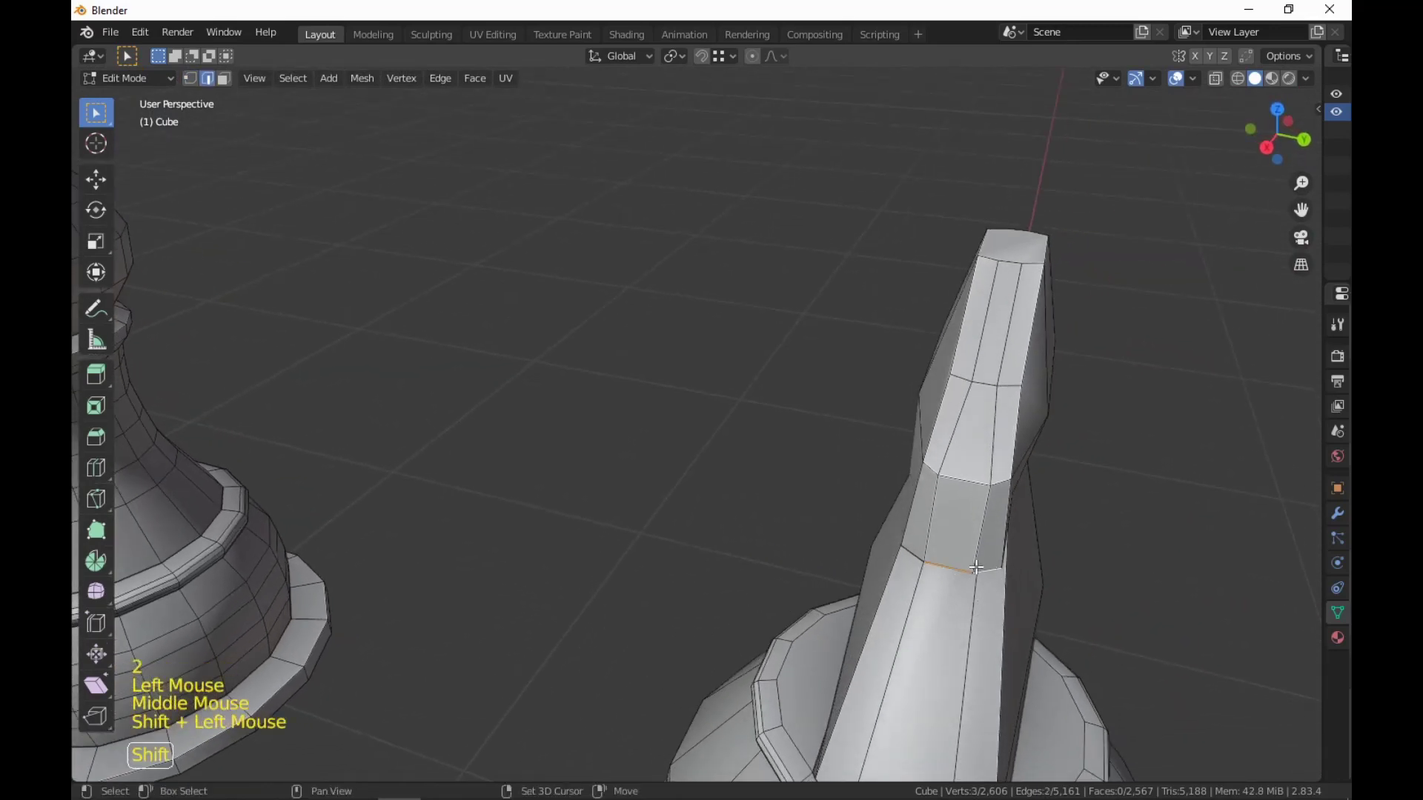
{"action": "middle_click_drag", "start_coordinate": [917, 556], "coordinate": [1092, 691]}
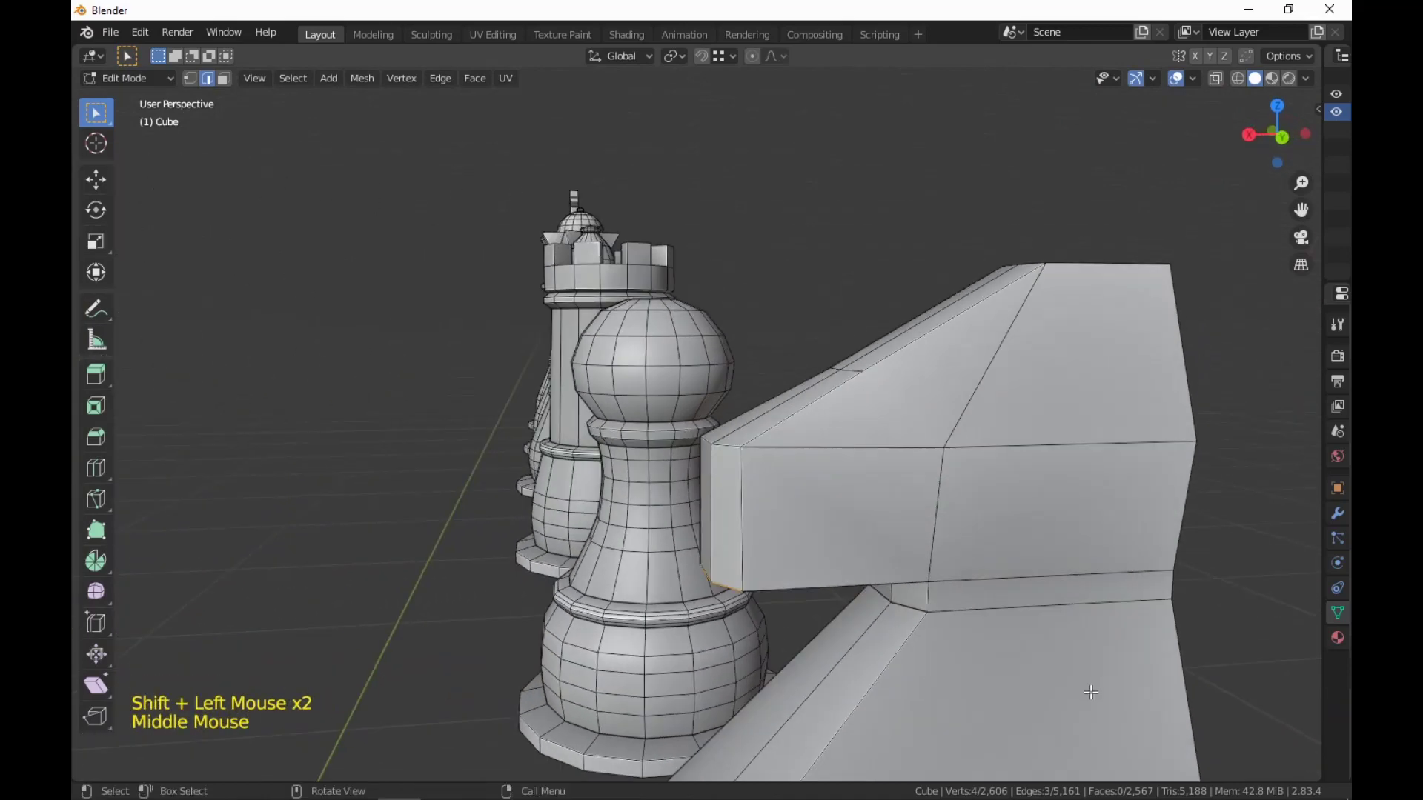
Try moving the muzzle's lower front edges about -0.058 m along X, and undo the move.
{"action": "key", "text": "g"}
{"action": "key", "text": "x"}
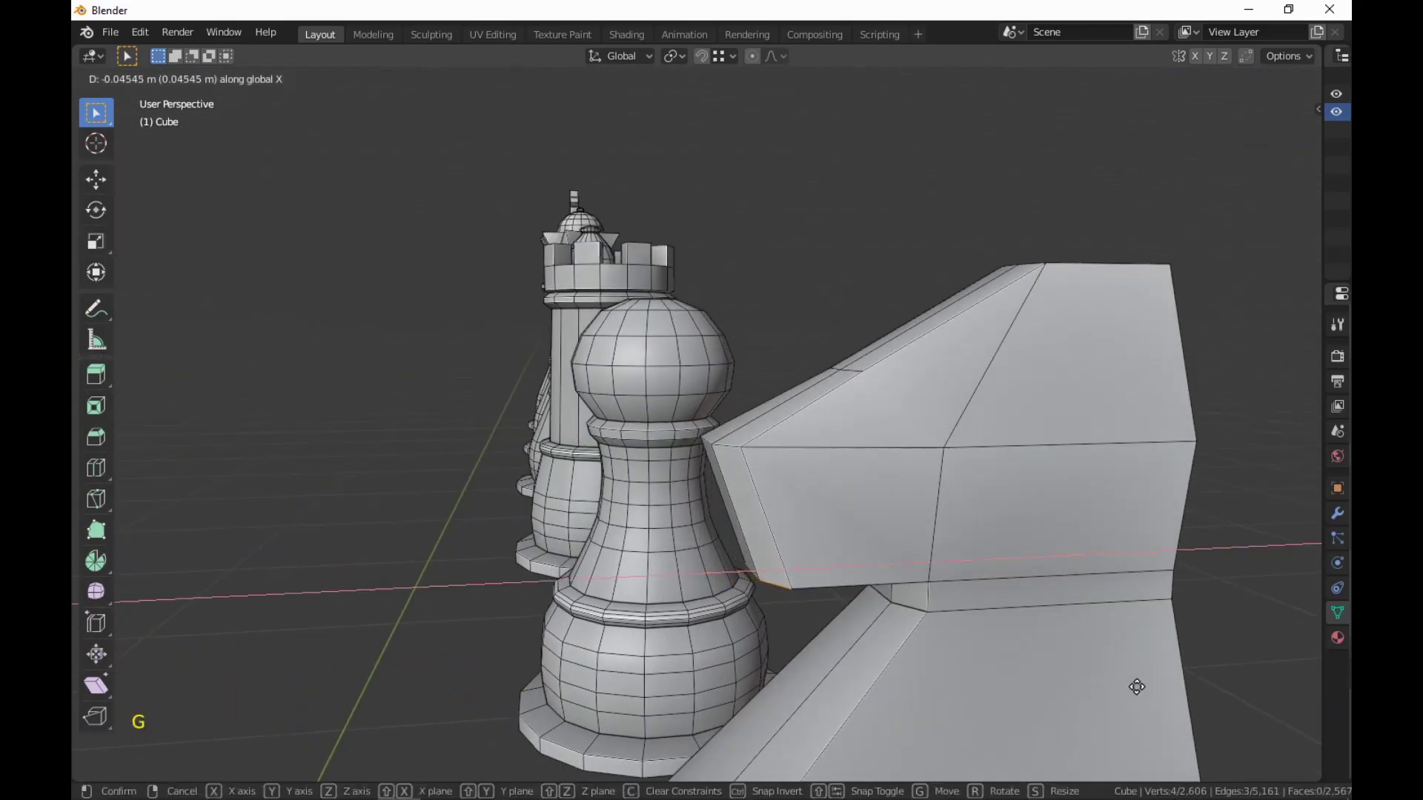
{"action": "left_click", "coordinate": [1149, 681]}
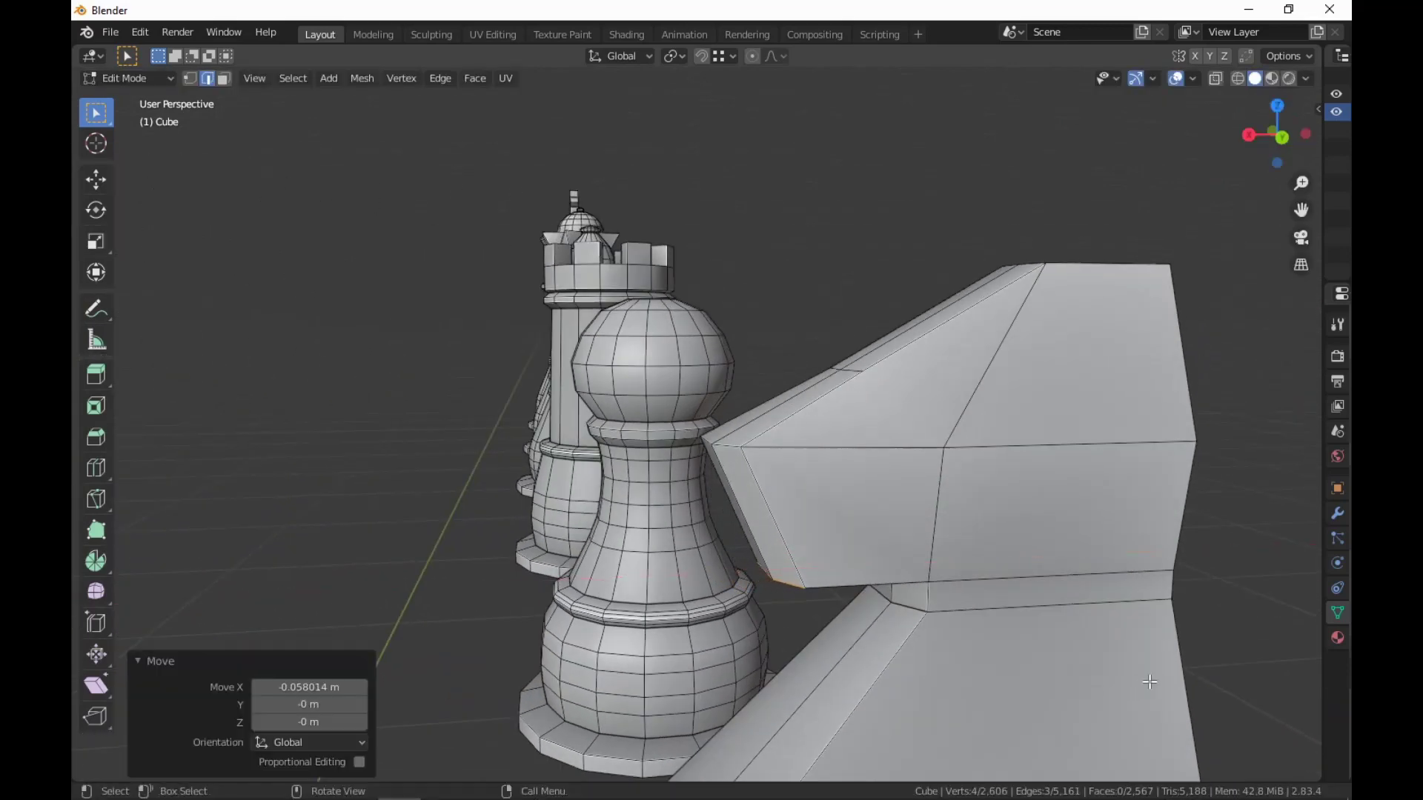
{"action": "scroll", "coordinate": [1149, 681], "scroll_direction": "down", "scroll_amount": 4}
{"action": "mouse_move", "coordinate": [1149, 682]}
{"action": "middle_mouse_down"}
{"action": "mouse_move", "coordinate": [1181, 737]}
{"action": "mouse_move", "coordinate": [1252, 715]}
{"action": "mouse_move", "coordinate": [1141, 691]}
{"action": "middle_mouse_up"}
{"action": "scroll", "coordinate": [1223, 702], "scroll_direction": "up", "scroll_amount": 3}
{"action": "key", "text": "ctrl+z"}
Move the muzzle's lower front edges up about 0.055 m along Z.
{"action": "key", "text": "g"}
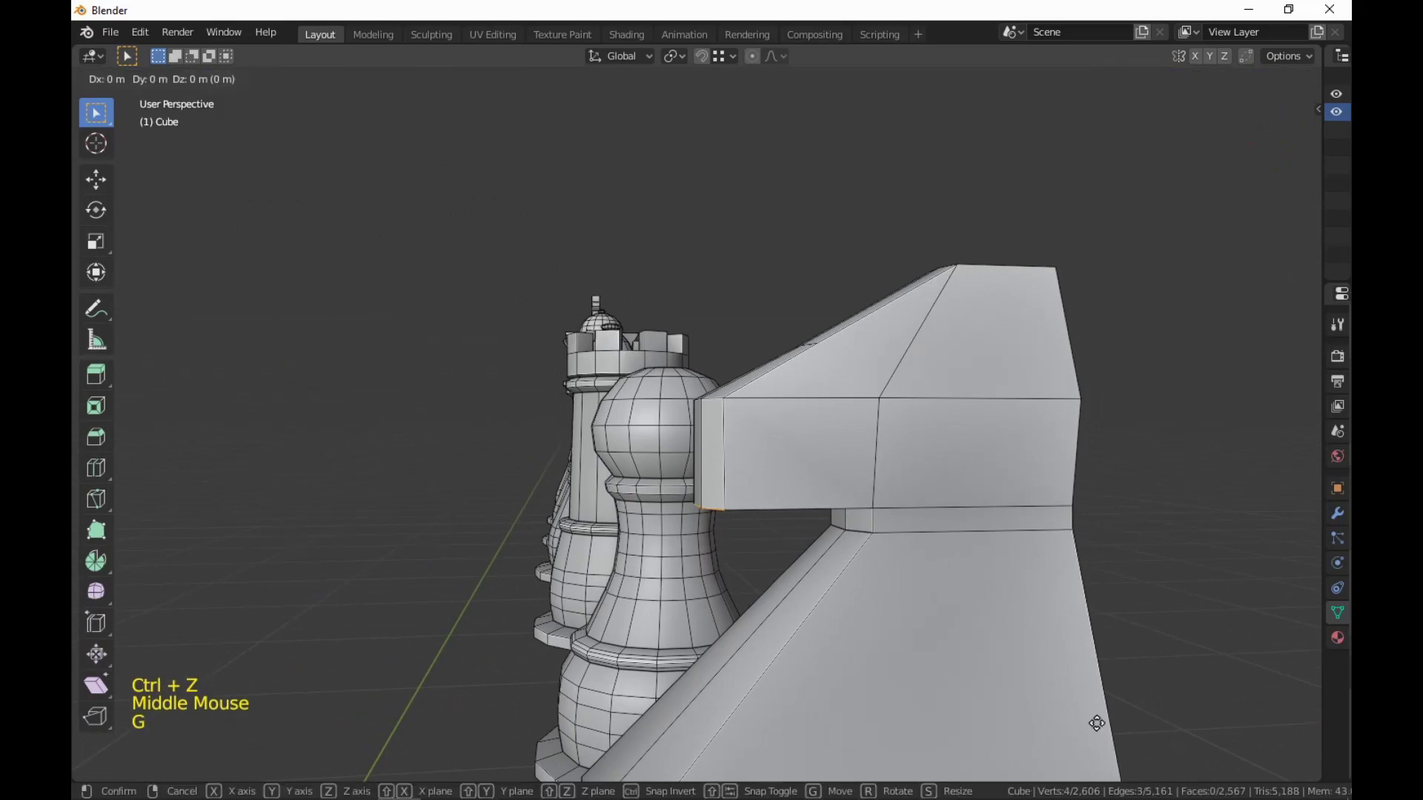
{"action": "left_click", "coordinate": [1102, 678]}
{"action": "scroll", "coordinate": [1086, 667], "scroll_direction": "down", "scroll_amount": 1}
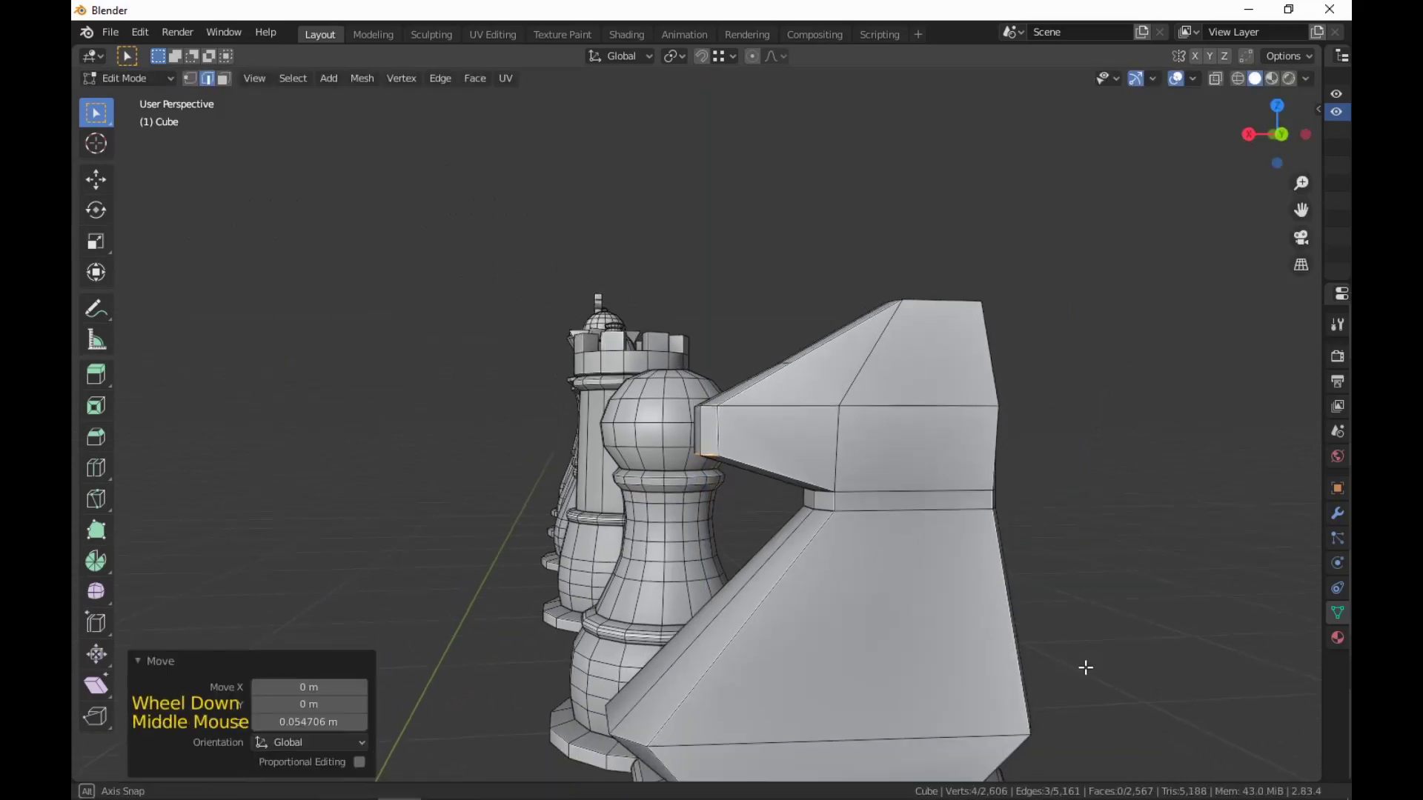
Connect the two pairs of opposite inner vertices across the head's top face with lengthwise edges.
{"action": "middle_click_drag", "start_coordinate": [1086, 667], "coordinate": [761, 354]}
{"action": "scroll", "coordinate": [1127, 715], "scroll_direction": "down", "scroll_amount": 4}
{"action": "key", "text": "3"}
{"action": "scroll", "coordinate": [881, 752], "scroll_direction": "up", "scroll_amount": 1, "text": "shift"}
{"action": "scroll", "coordinate": [875, 752], "scroll_direction": "up", "scroll_amount": 6}
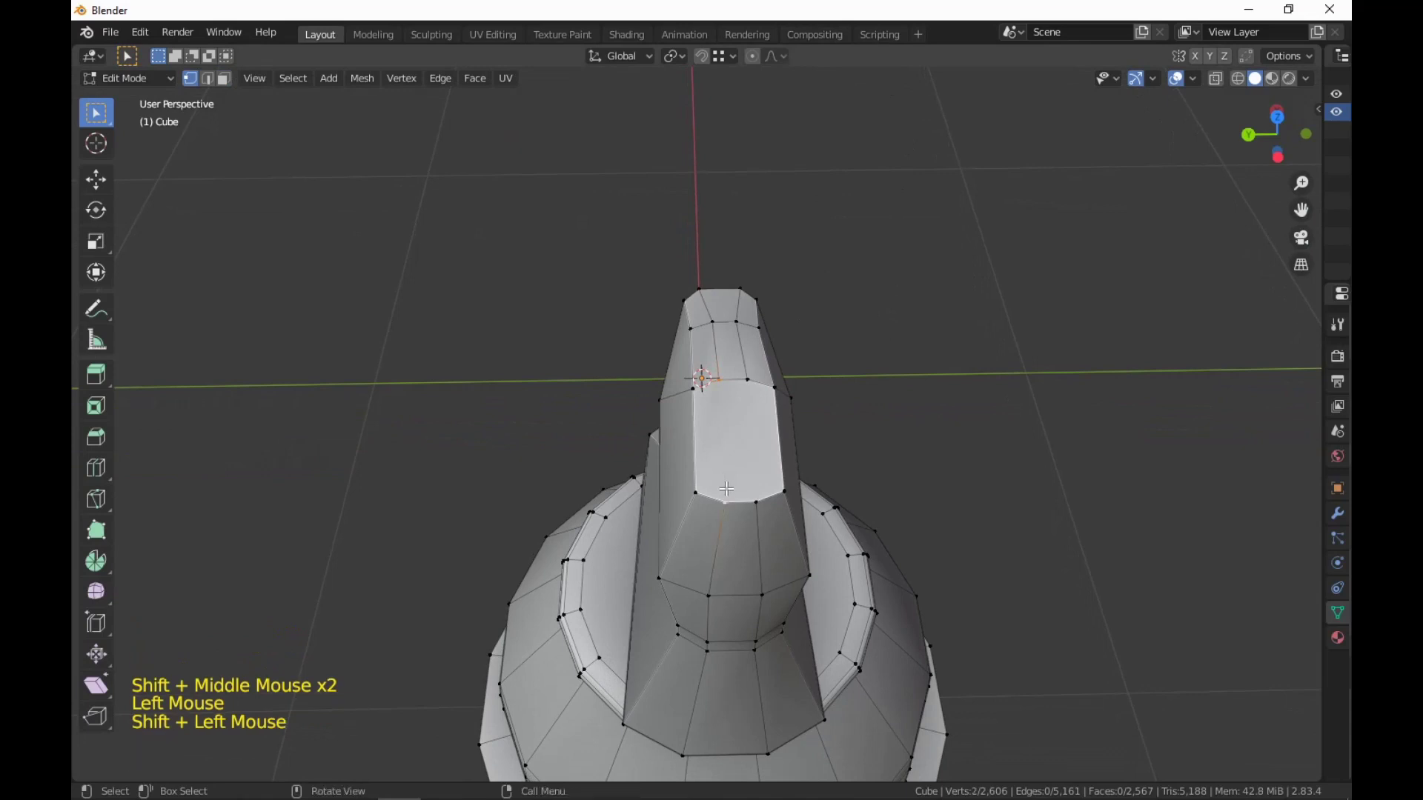
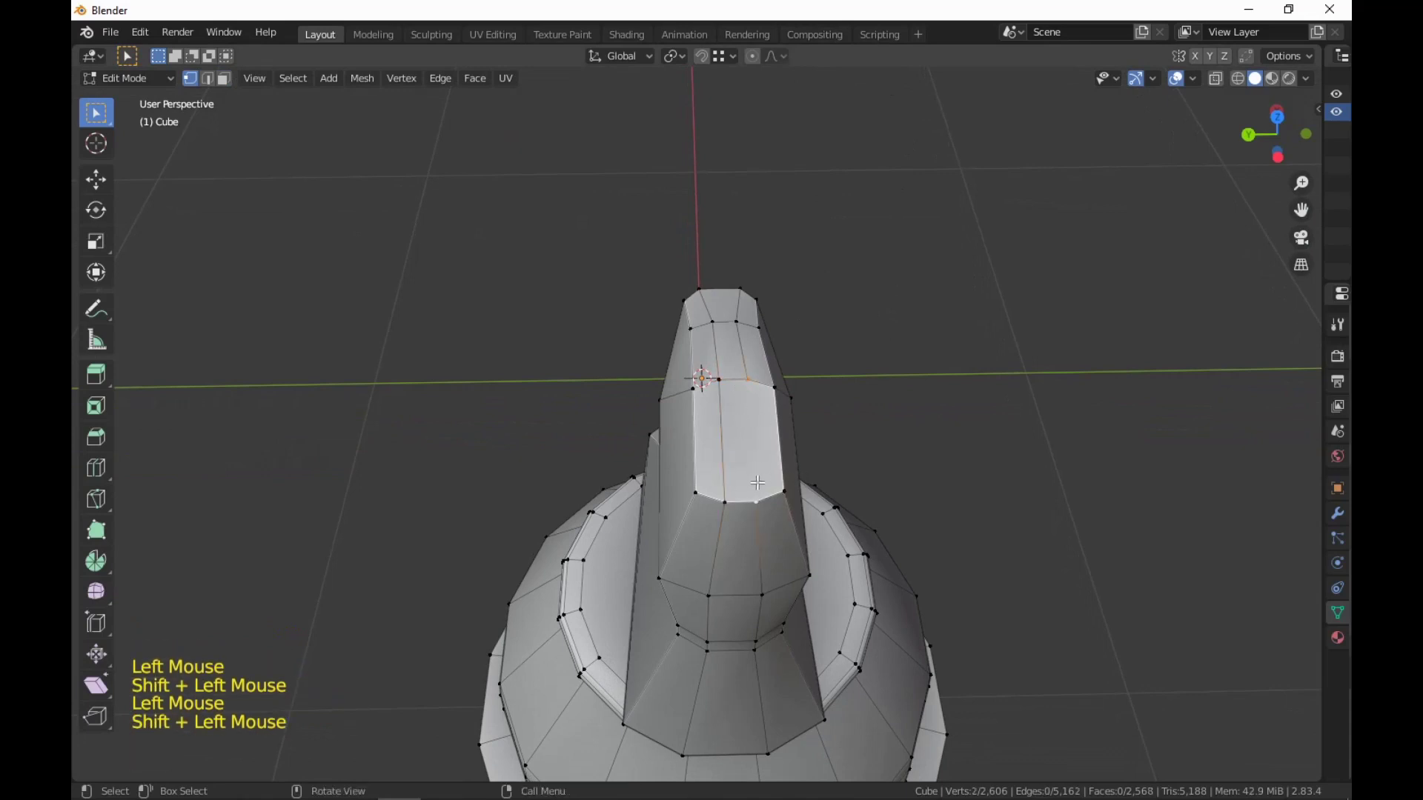
{"action": "key", "text": "j"}
Select the three narrow faces on top of the knight's head.
{"action": "scroll", "coordinate": [758, 477], "scroll_direction": "down", "scroll_amount": 5}
{"action": "middle_click_drag", "start_coordinate": [758, 478], "coordinate": [1016, 449]}
{"action": "scroll", "coordinate": [1013, 419], "scroll_direction": "up", "scroll_amount": 1}
{"action": "key", "text": "3"}
{"action": "scroll", "coordinate": [1013, 420], "scroll_direction": "down", "scroll_amount": 1}
{"action": "scroll", "coordinate": [1035, 343], "scroll_direction": "up", "scroll_amount": 2}
{"action": "scroll", "coordinate": [1104, 302], "scroll_direction": "down", "scroll_amount": 2}
{"action": "scroll", "coordinate": [1067, 292], "scroll_direction": "down", "scroll_amount": 2}
{"action": "middle_click_drag", "start_coordinate": [1017, 449], "coordinate": [894, 199], "text": "shift"}
{"action": "scroll", "coordinate": [910, 447], "scroll_direction": "up", "scroll_amount": 3}
{"action": "scroll", "coordinate": [955, 466], "scroll_direction": "up", "scroll_amount": 1}
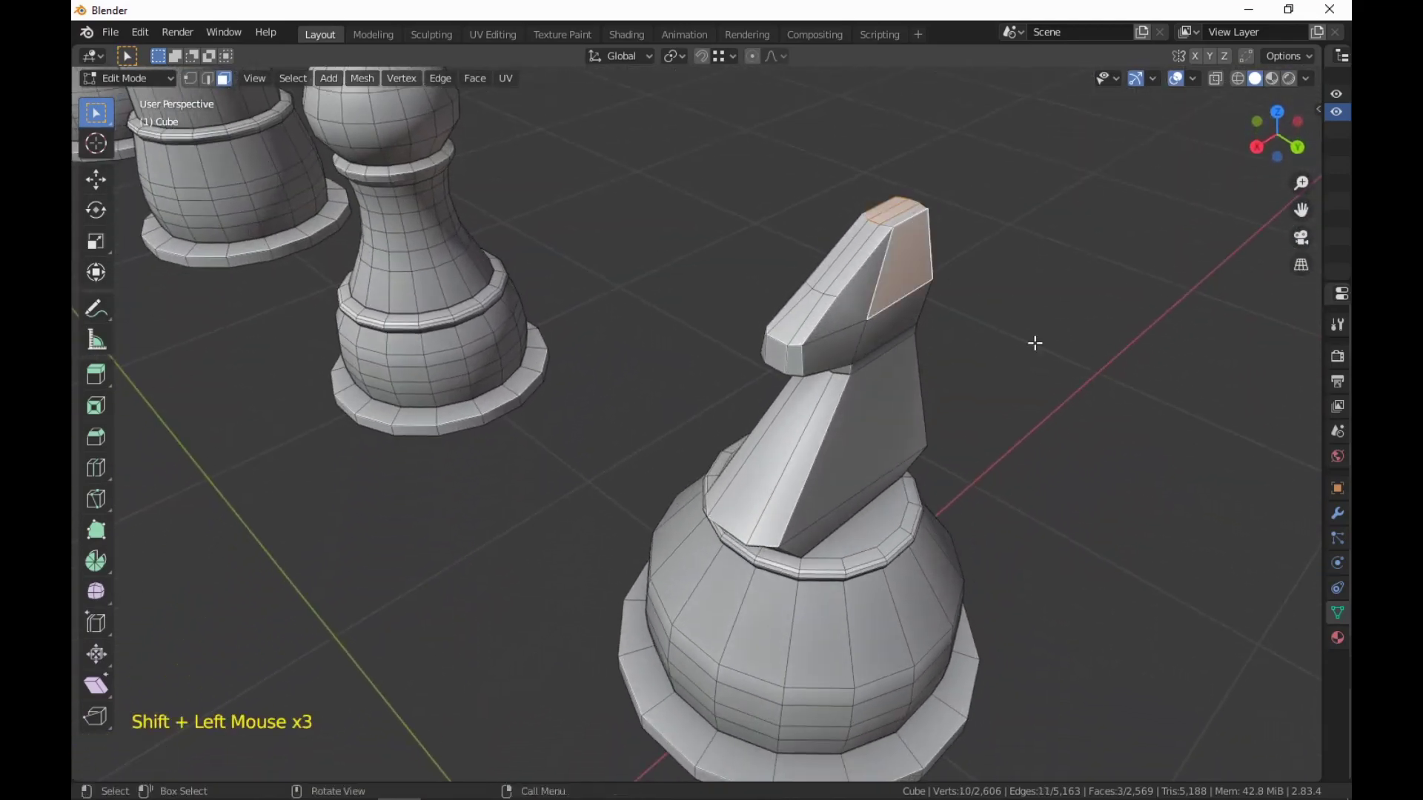
{"action": "middle_click_drag", "start_coordinate": [1034, 343], "coordinate": [1064, 276]}
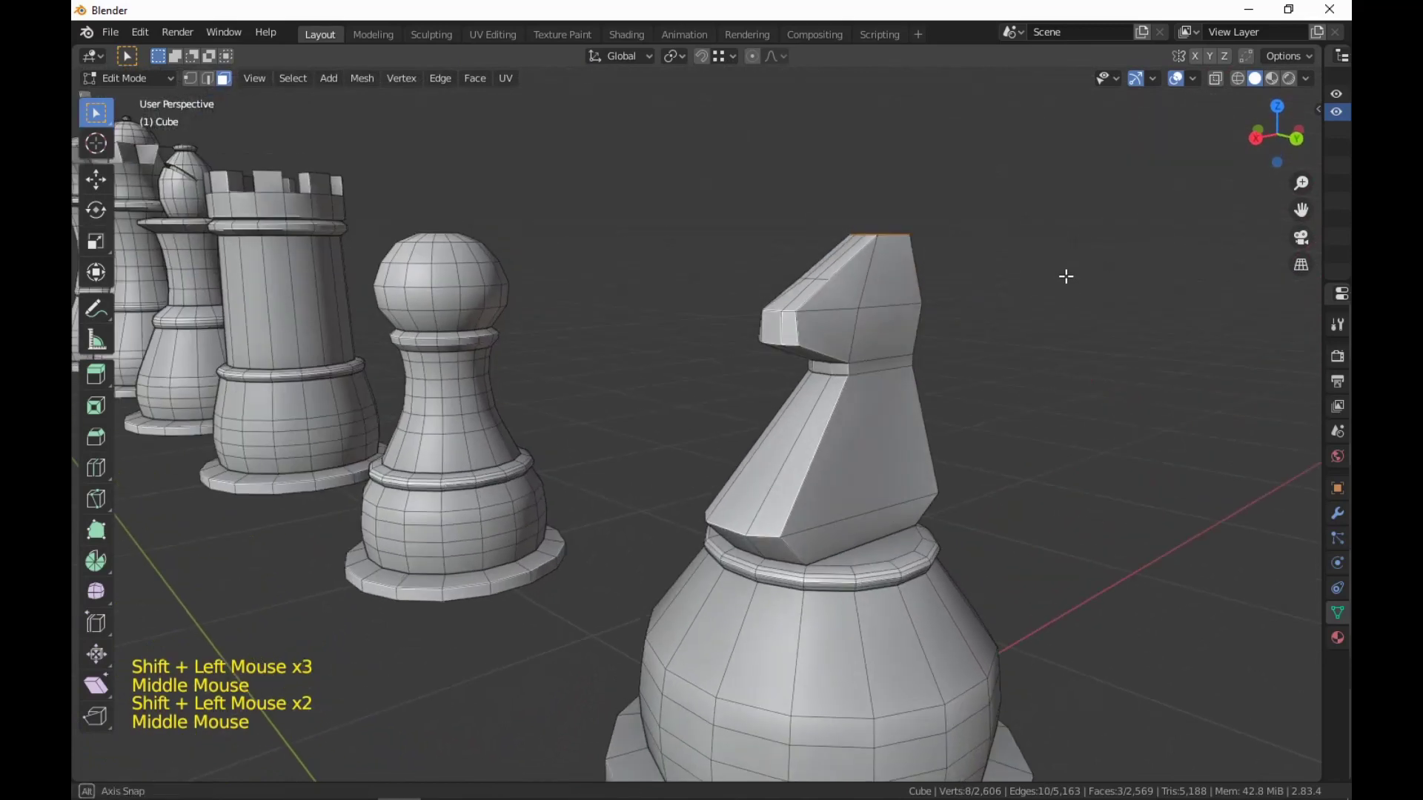
Grow the selection by five steps from the top faces to cover the knight's head and upper body.
{"action": "key", "text": "ctrl+KP_Add"}
{"action": "key", "text": "ctrl+KP_Add"}
{"action": "key", "text": "ctrl+KP_Add"}
{"action": "key", "text": "ctrl+KP_Add"}
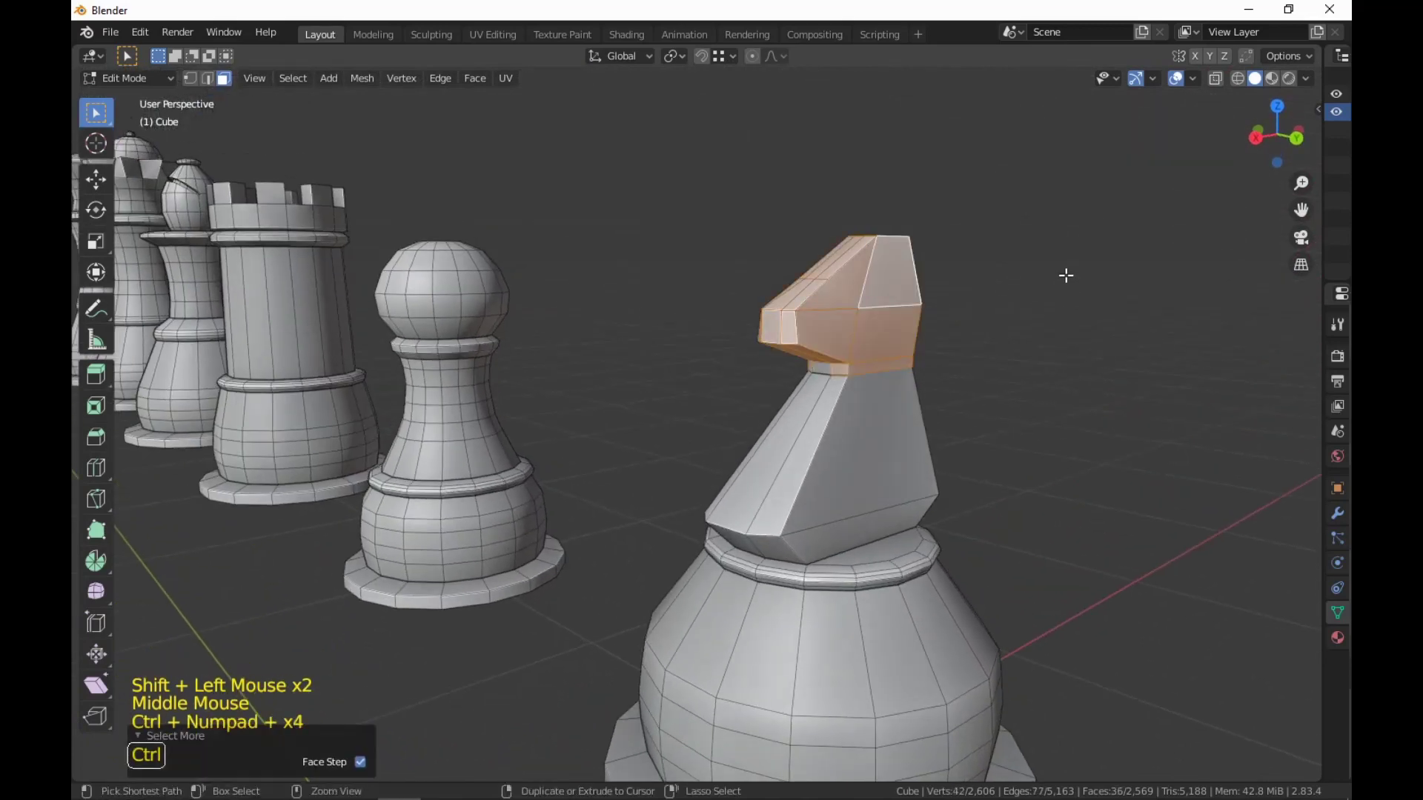
{"action": "key", "text": "ctrl+KP_Add"}
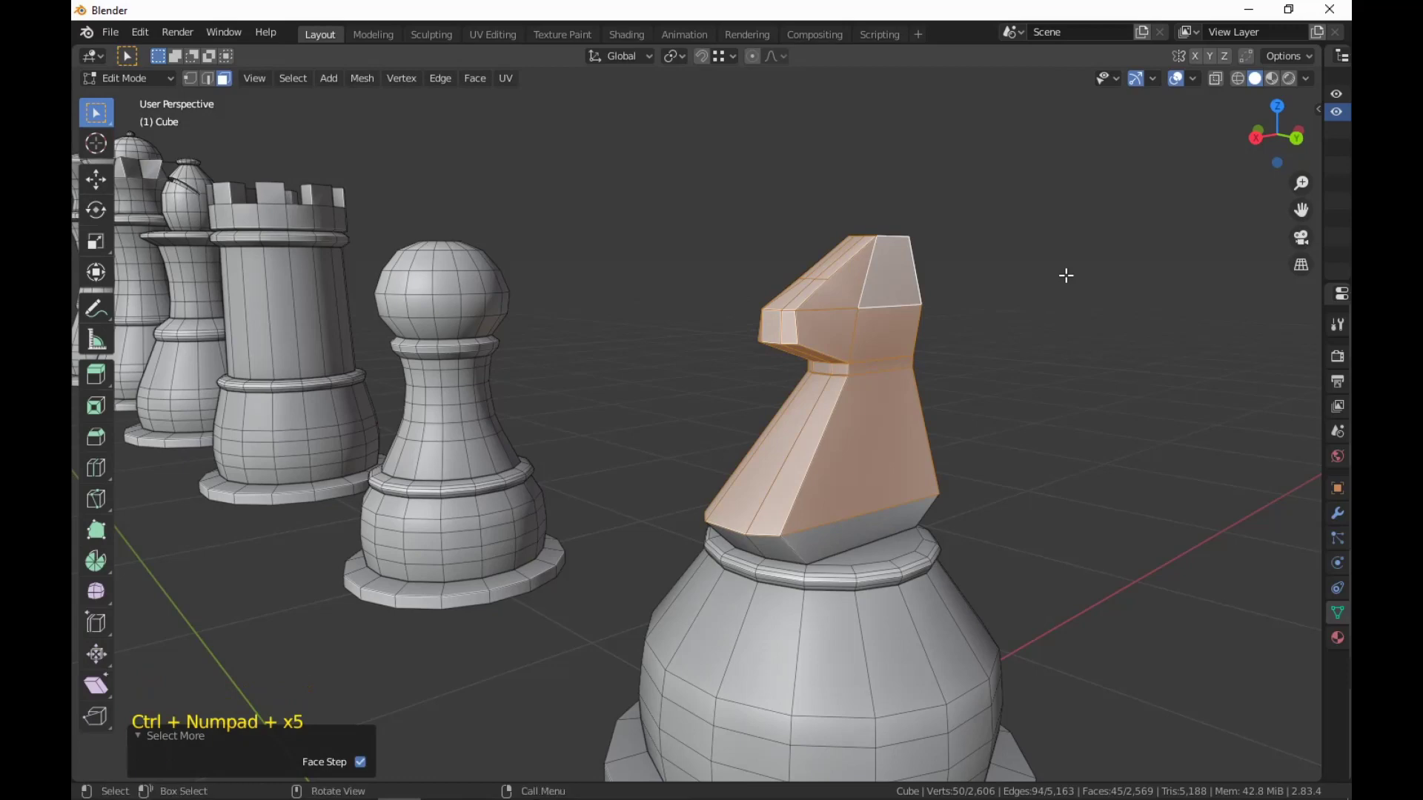
{"action": "scroll", "coordinate": [1065, 274], "scroll_direction": "down", "scroll_amount": 4}
{"action": "middle_click_drag", "start_coordinate": [1064, 274], "coordinate": [1114, 313]}
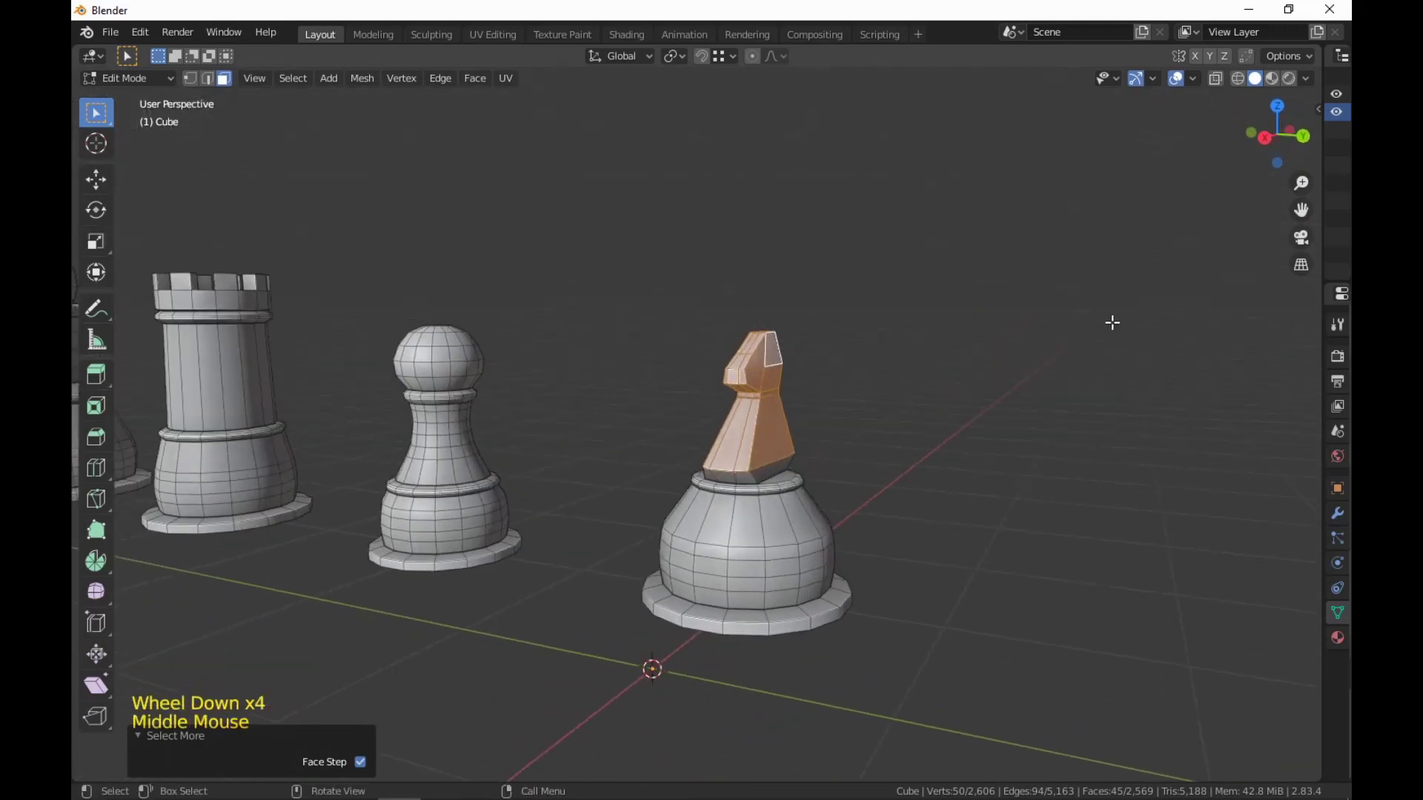
Scale the knight's head and upper body by about 1.096 in X and Y, and widen them by about 1.23 along Y.
{"action": "key", "text": "s"}
{"action": "key", "text": "shift+z"}
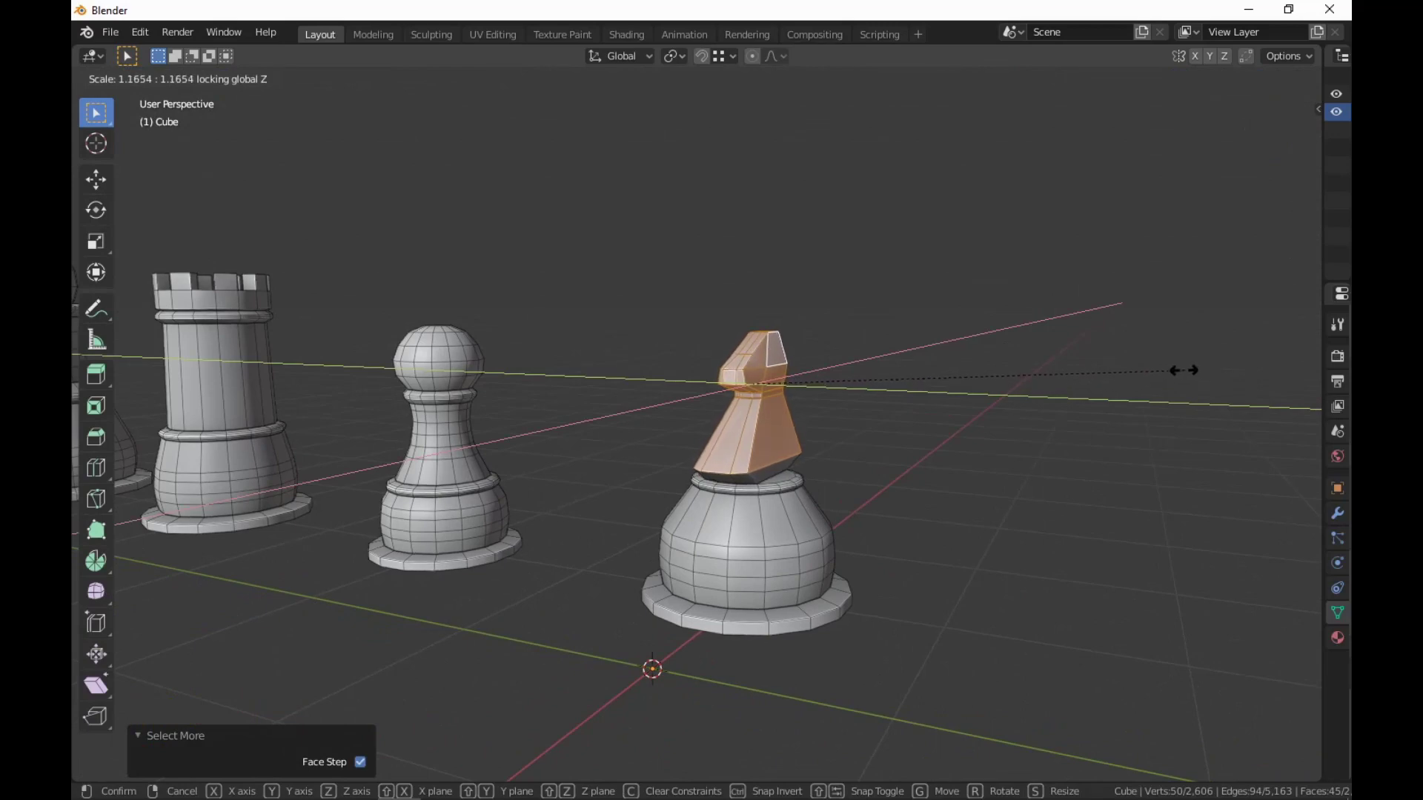
{"action": "left_click", "coordinate": [1158, 363]}
{"action": "middle_click_drag", "start_coordinate": [1158, 363], "coordinate": [880, 458]}
{"action": "key", "text": "s"}
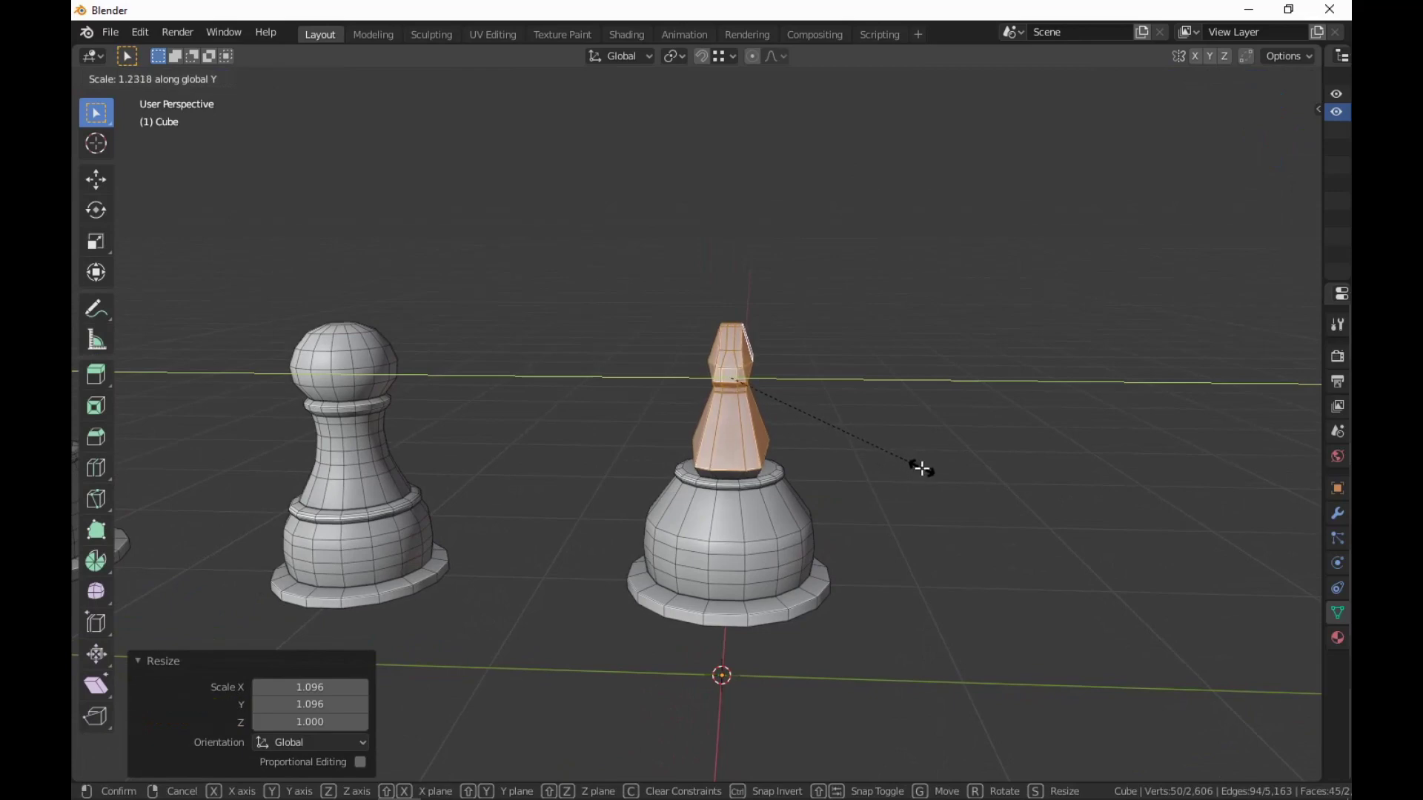
{"action": "left_click", "coordinate": [923, 468]}
{"action": "middle_click_drag", "start_coordinate": [922, 468], "coordinate": [825, 470]}
Raise the knight's head and upper body about 0.165 m along Z.
{"action": "scroll", "coordinate": [764, 497], "scroll_direction": "up", "scroll_amount": 2}
{"action": "scroll", "coordinate": [810, 499], "scroll_direction": "down", "scroll_amount": 3}
{"action": "key", "text": "g"}
{"action": "key", "text": "z"}
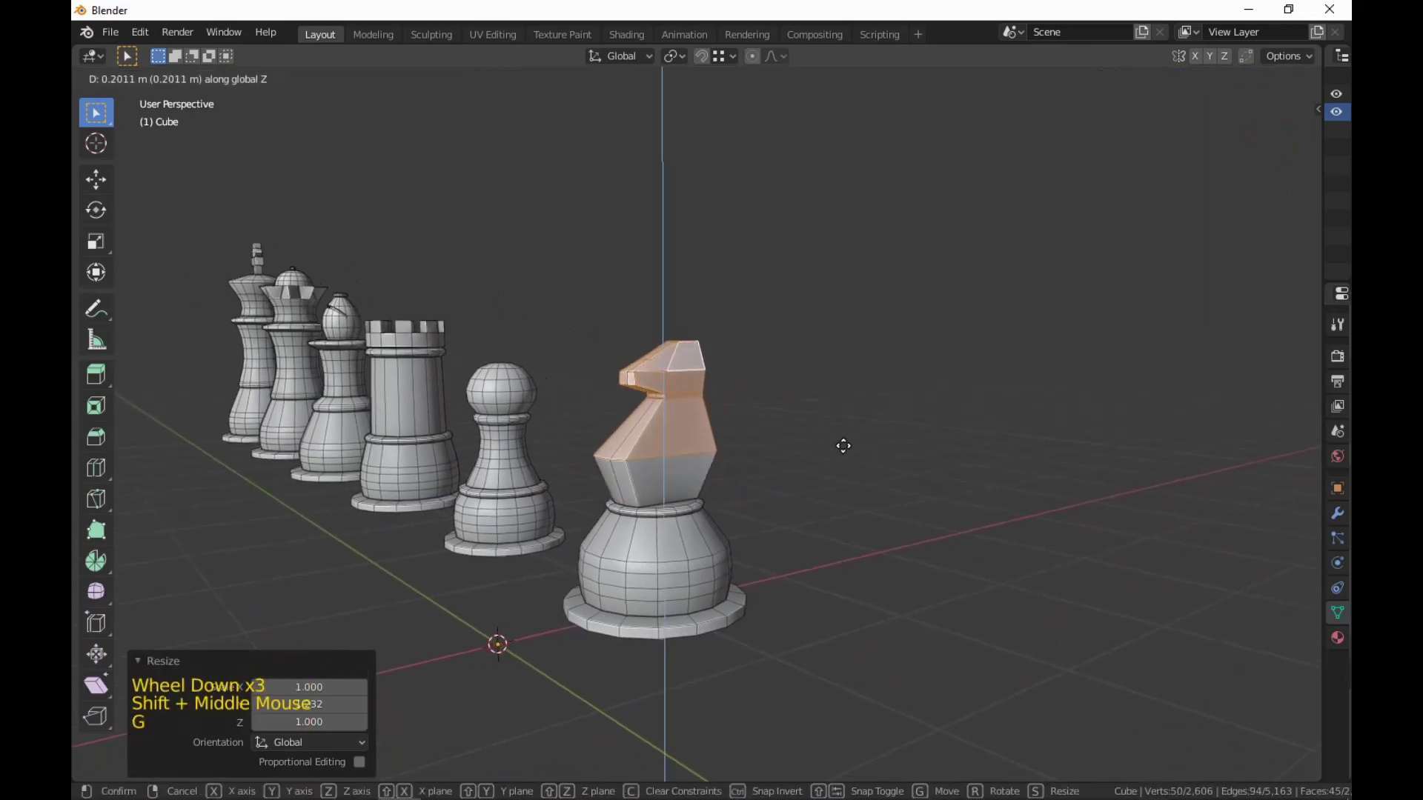
{"action": "left_click", "coordinate": [843, 446]}
Stretch the knight's head and upper body by about 1.362 along Z and lower them about 0.026 m.
{"action": "key", "text": "s"}
{"action": "key", "text": "z"}
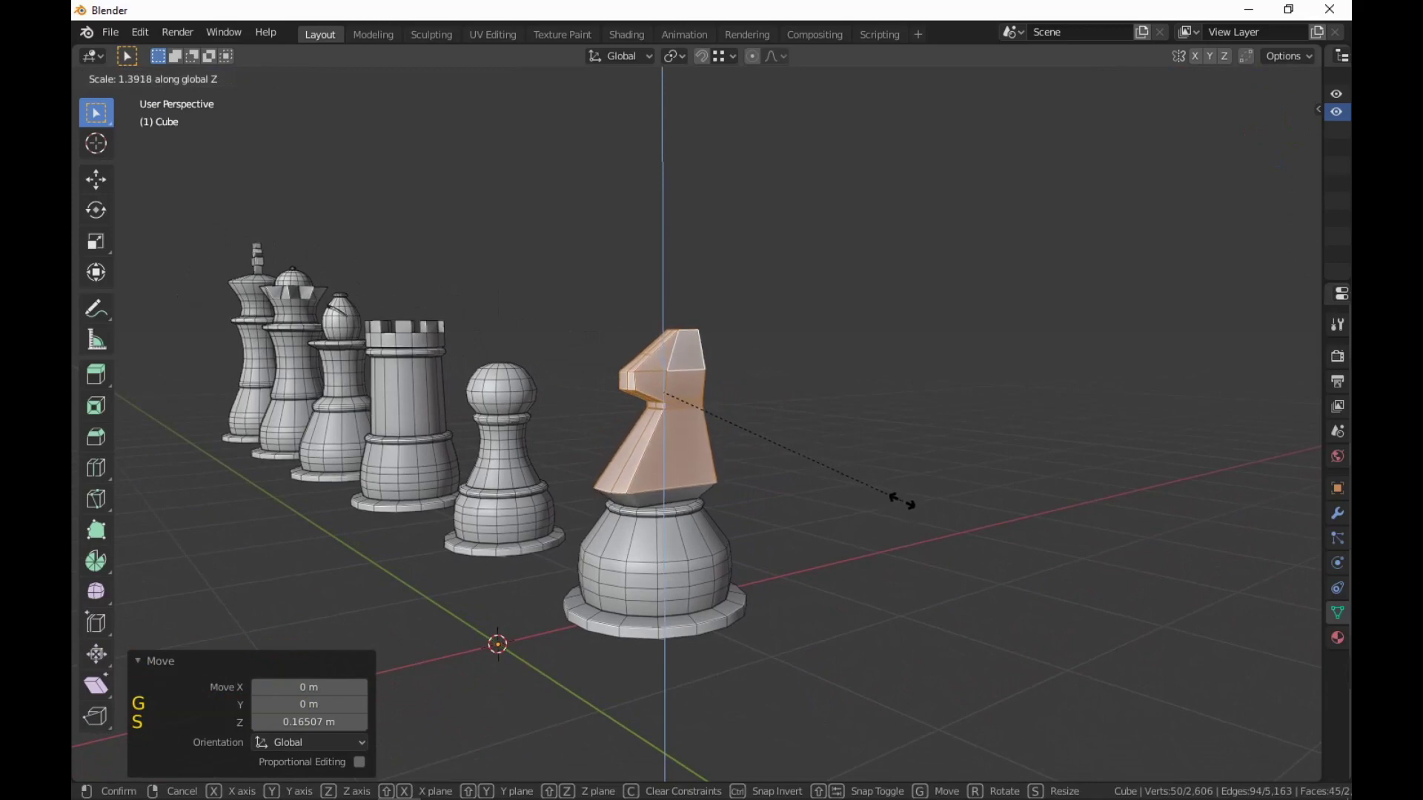
{"action": "left_click", "coordinate": [896, 499]}
{"action": "key", "text": "g"}
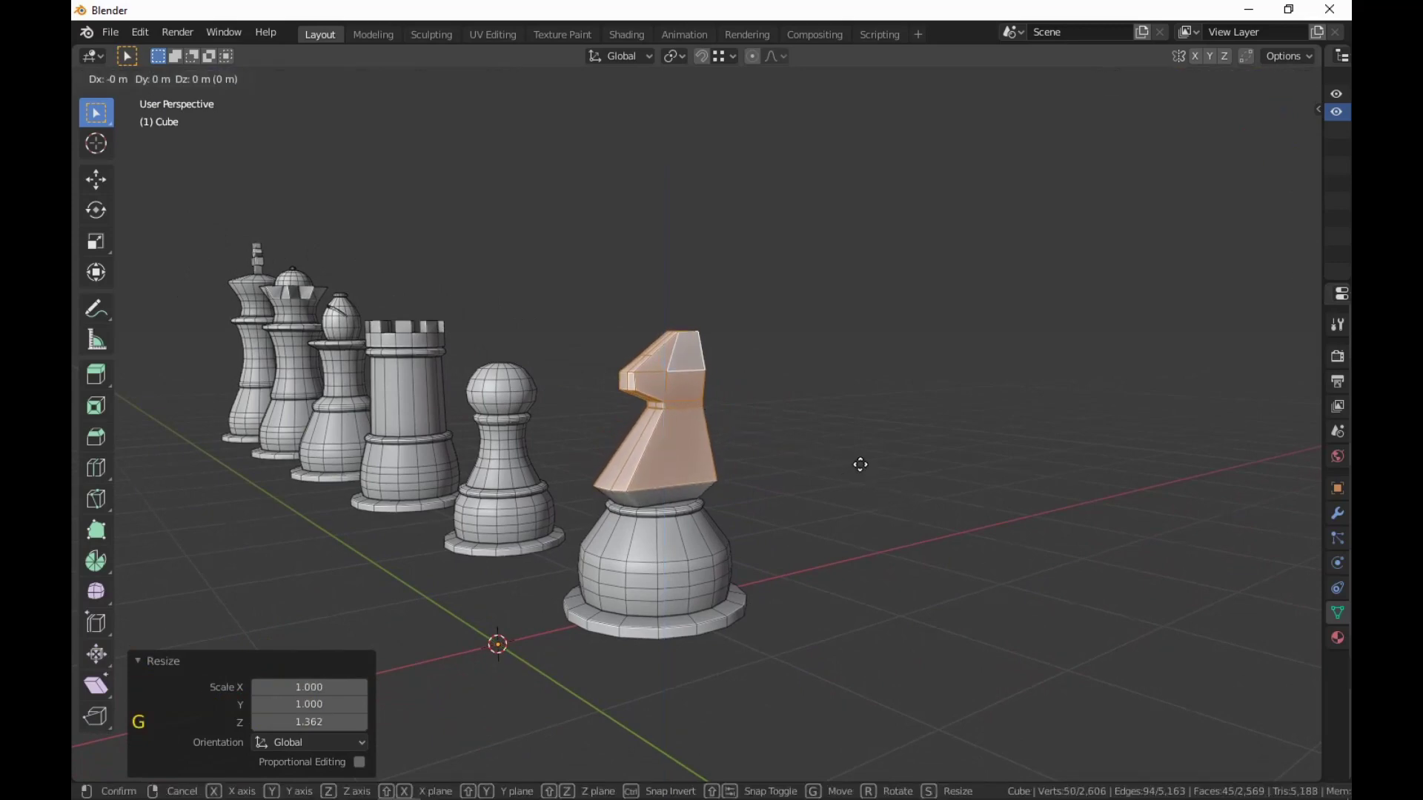
{"action": "key", "text": "z"}
{"action": "left_click", "coordinate": [860, 469]}
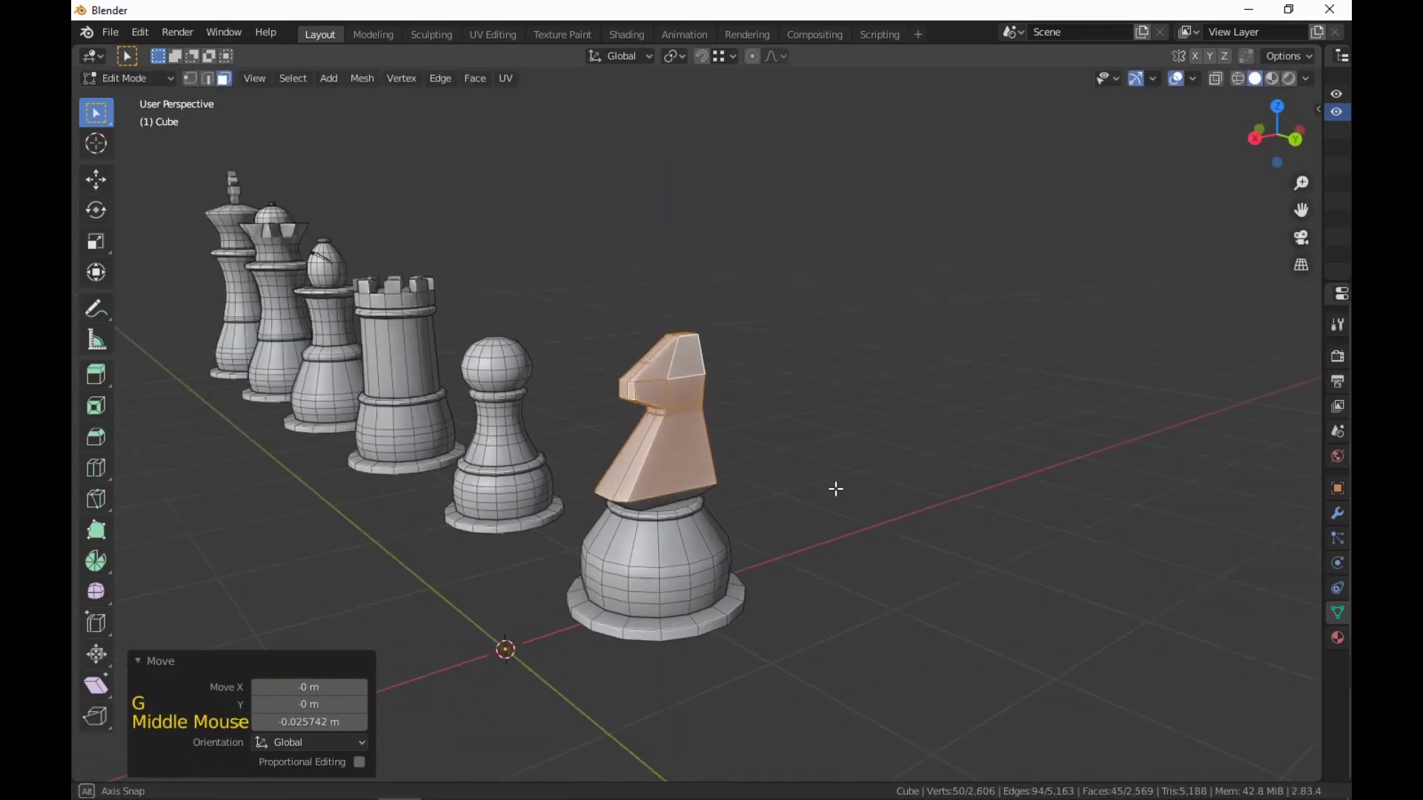
{"action": "middle_click_drag", "start_coordinate": [832, 489], "coordinate": [864, 485]}
Scale the muzzle's two lower outer corner vertices by about 0.619 along Y to narrow its underside.
{"action": "scroll", "coordinate": [950, 476], "scroll_direction": "up", "scroll_amount": 3}
{"action": "scroll", "coordinate": [951, 477], "scroll_direction": "up", "scroll_amount": 3}
{"action": "key", "text": "1"}
{"action": "scroll", "coordinate": [833, 457], "scroll_direction": "up", "scroll_amount": 3}
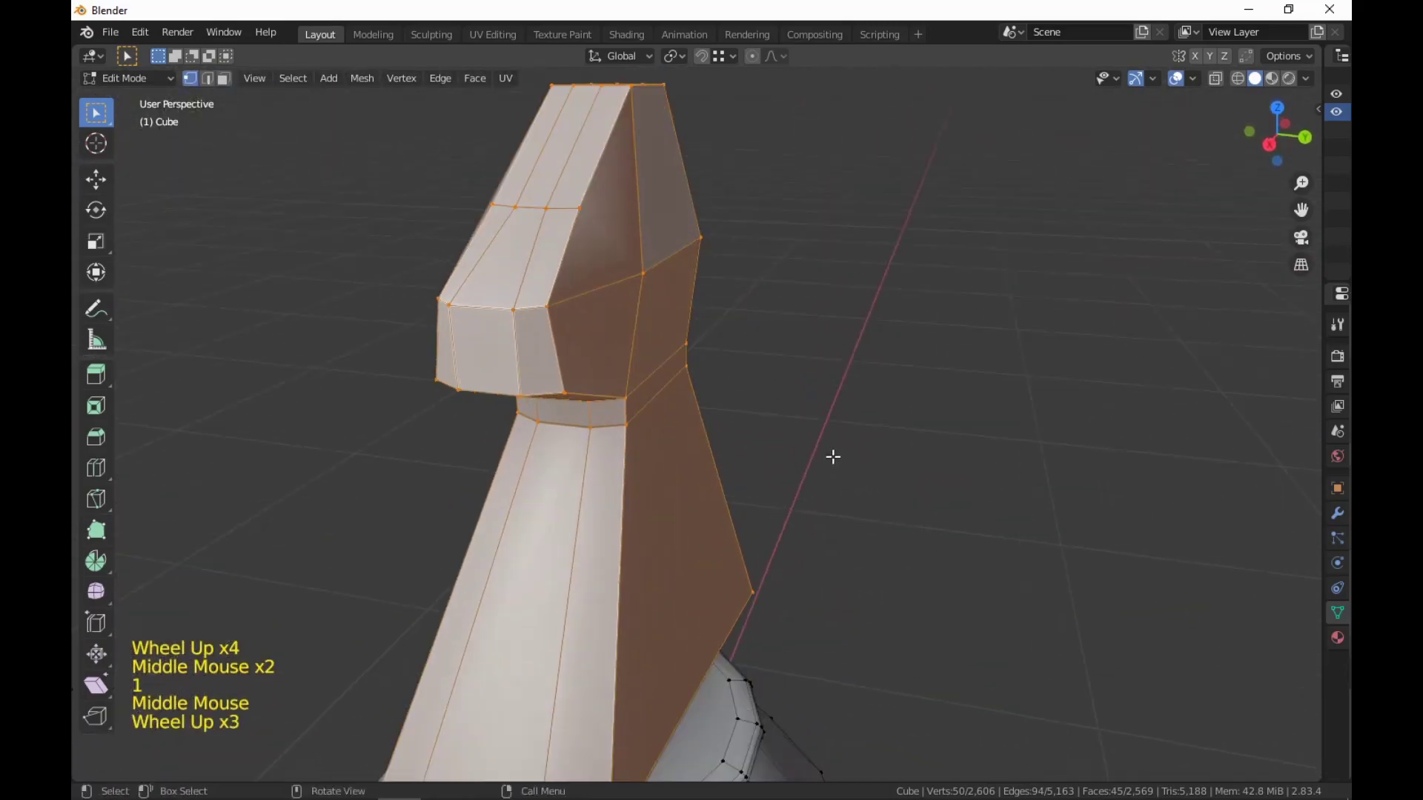
{"action": "left_click", "coordinate": [576, 387]}
{"action": "middle_click_drag", "start_coordinate": [576, 387], "coordinate": [905, 517]}
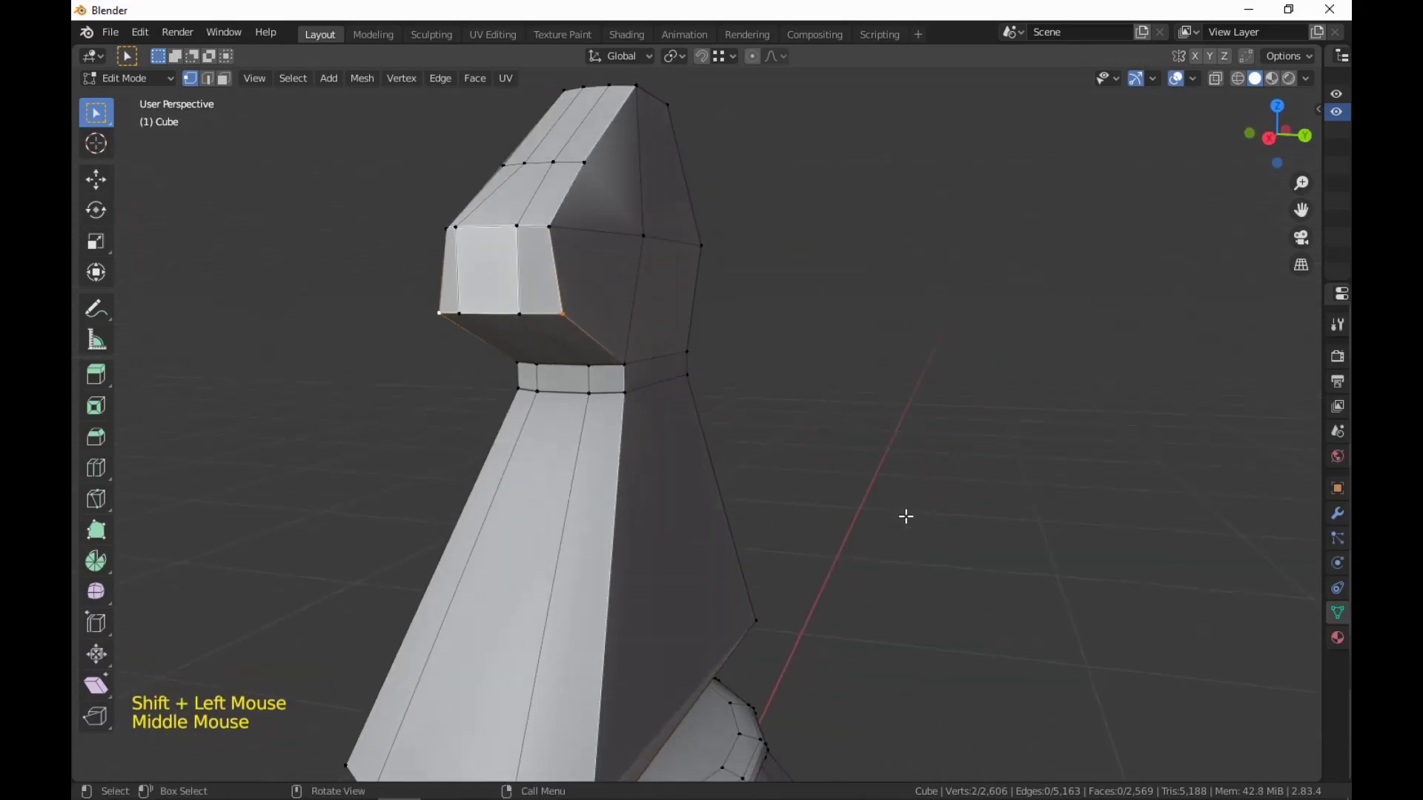
{"action": "key", "text": "s"}
{"action": "key", "text": "y"}
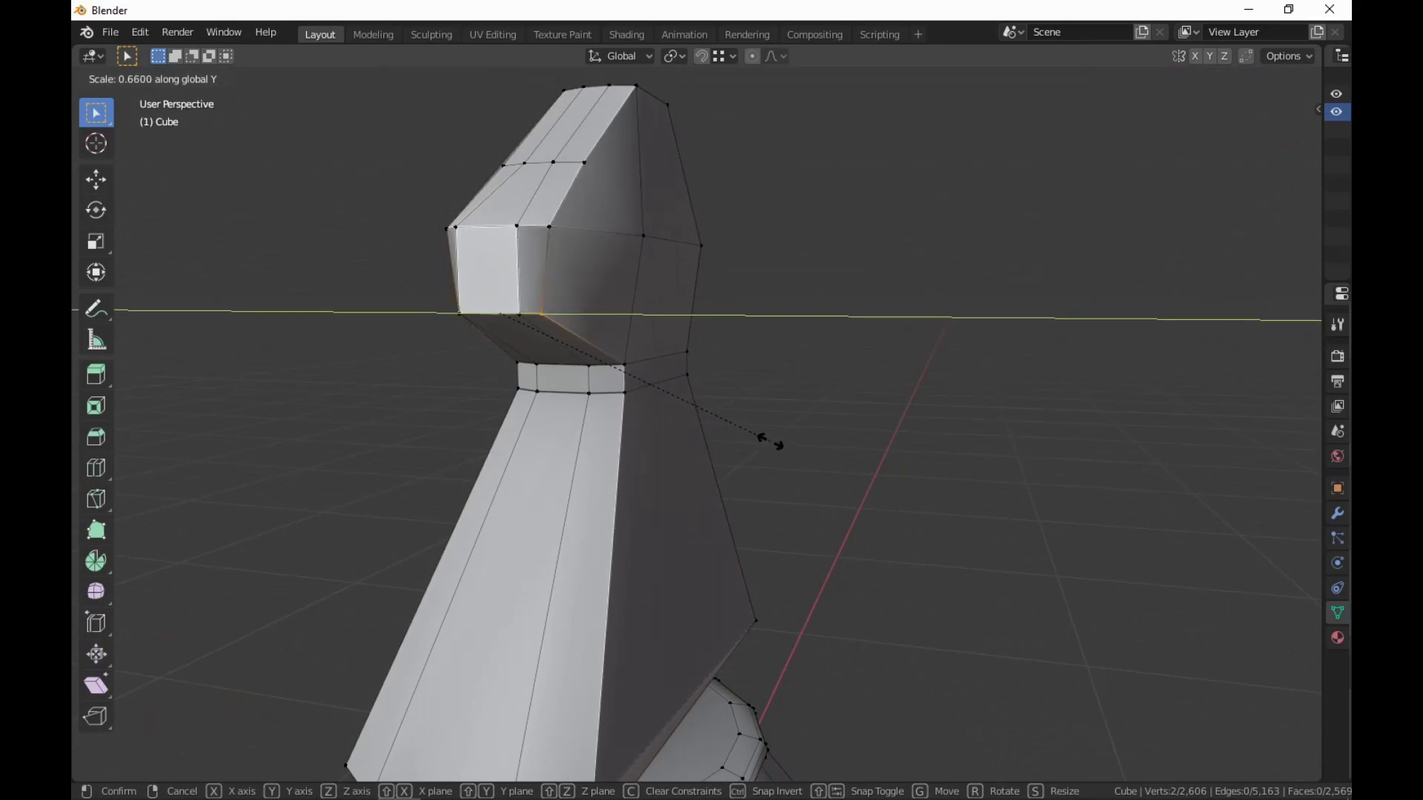
{"action": "left_click", "coordinate": [741, 424]}
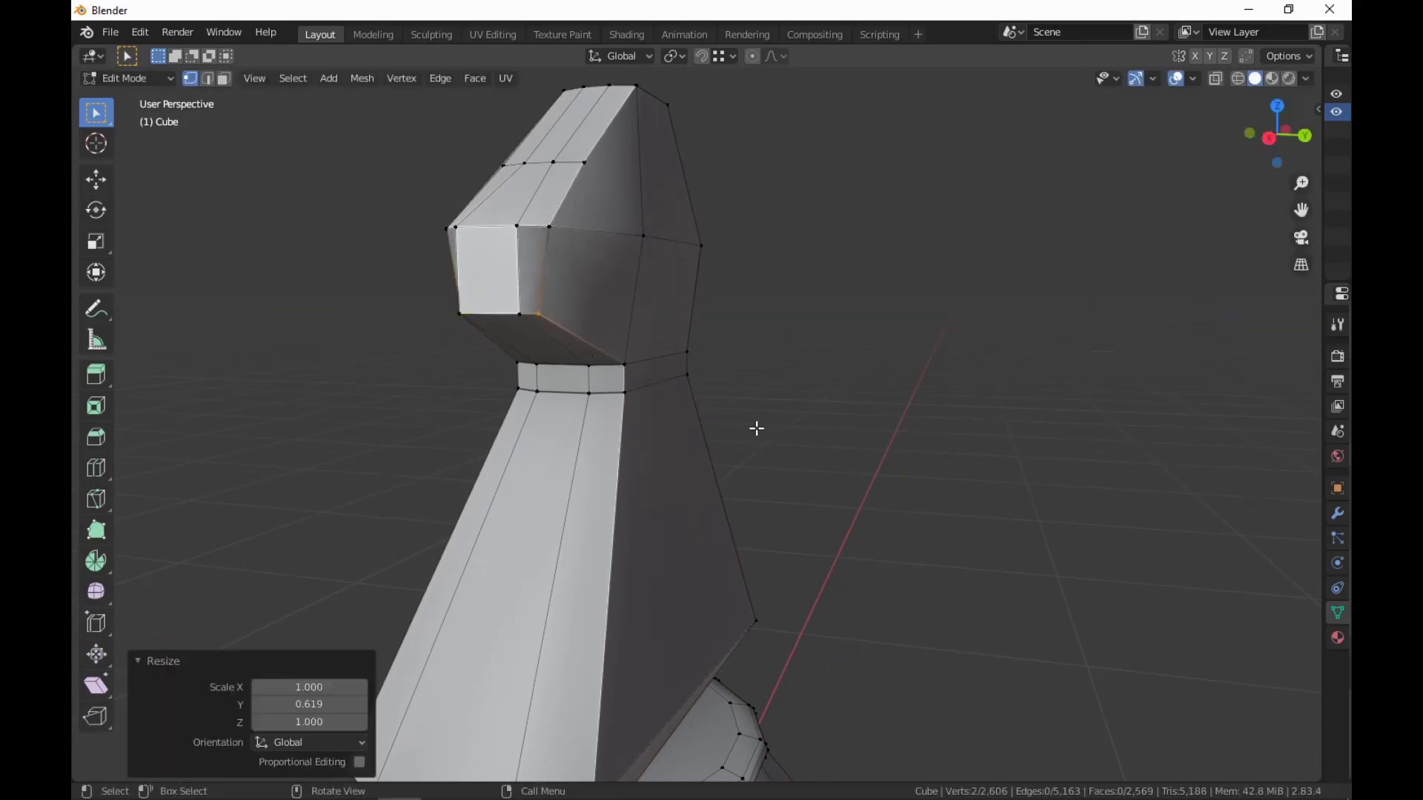
Extrude the three front faces of the muzzle outward by about 0.035 m.
{"action": "scroll", "coordinate": [756, 428], "scroll_direction": "down", "scroll_amount": 2}
{"action": "middle_click_drag", "start_coordinate": [755, 428], "coordinate": [726, 448]}
{"action": "key", "text": "3"}
{"action": "scroll", "coordinate": [730, 448], "scroll_direction": "down", "scroll_amount": 3}
{"action": "middle_click_drag", "start_coordinate": [726, 449], "coordinate": [725, 448], "text": "shift"}
{"action": "middle_click_drag", "start_coordinate": [724, 447], "coordinate": [845, 442], "text": "shift"}
{"action": "scroll", "coordinate": [844, 441], "scroll_direction": "up", "scroll_amount": 4}
{"action": "middle_click_drag", "start_coordinate": [663, 368], "coordinate": [649, 340]}
{"action": "key", "text": "3"}
{"action": "middle_click_drag", "start_coordinate": [682, 386], "coordinate": [768, 466]}
{"action": "left_click", "coordinate": [722, 355], "text": "shift"}
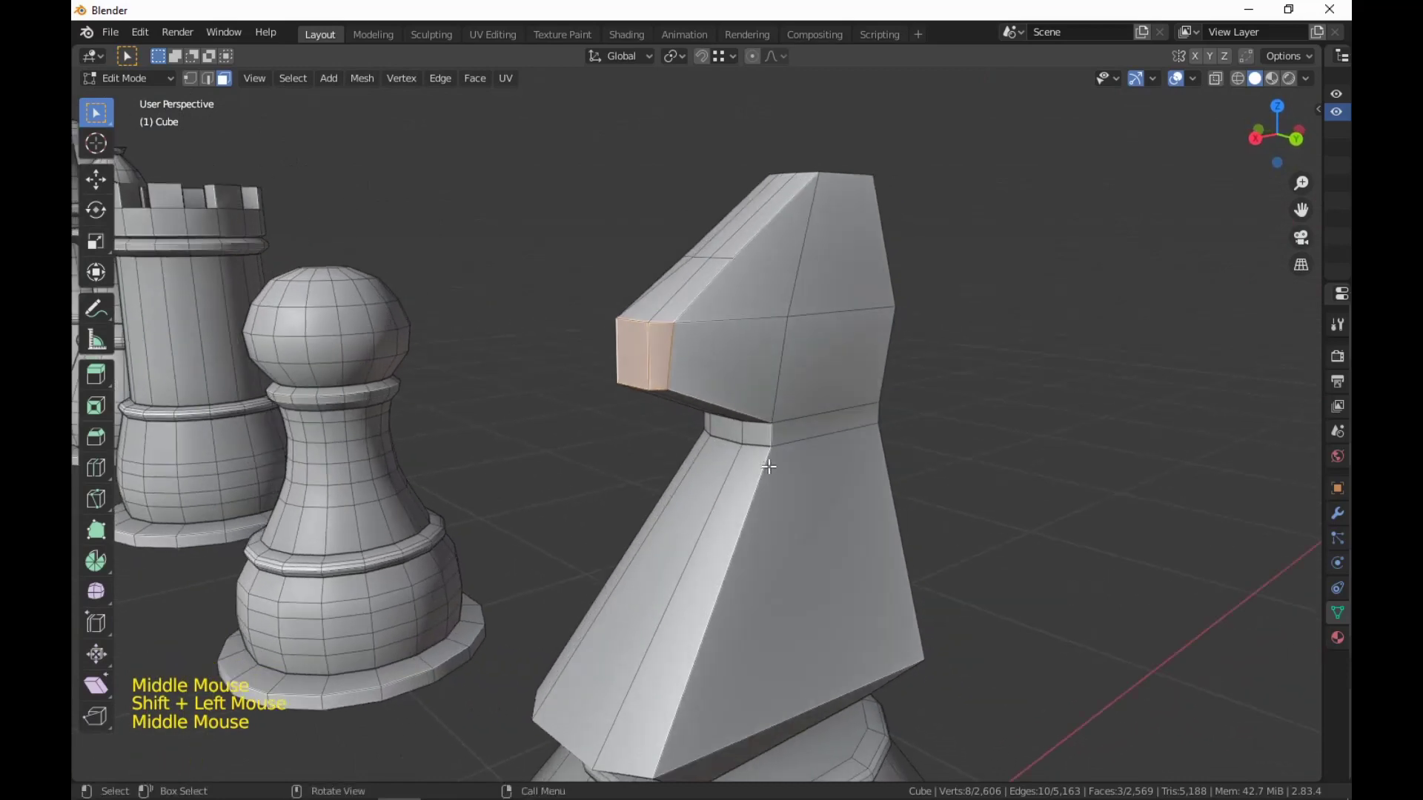
{"action": "key", "text": "e"}
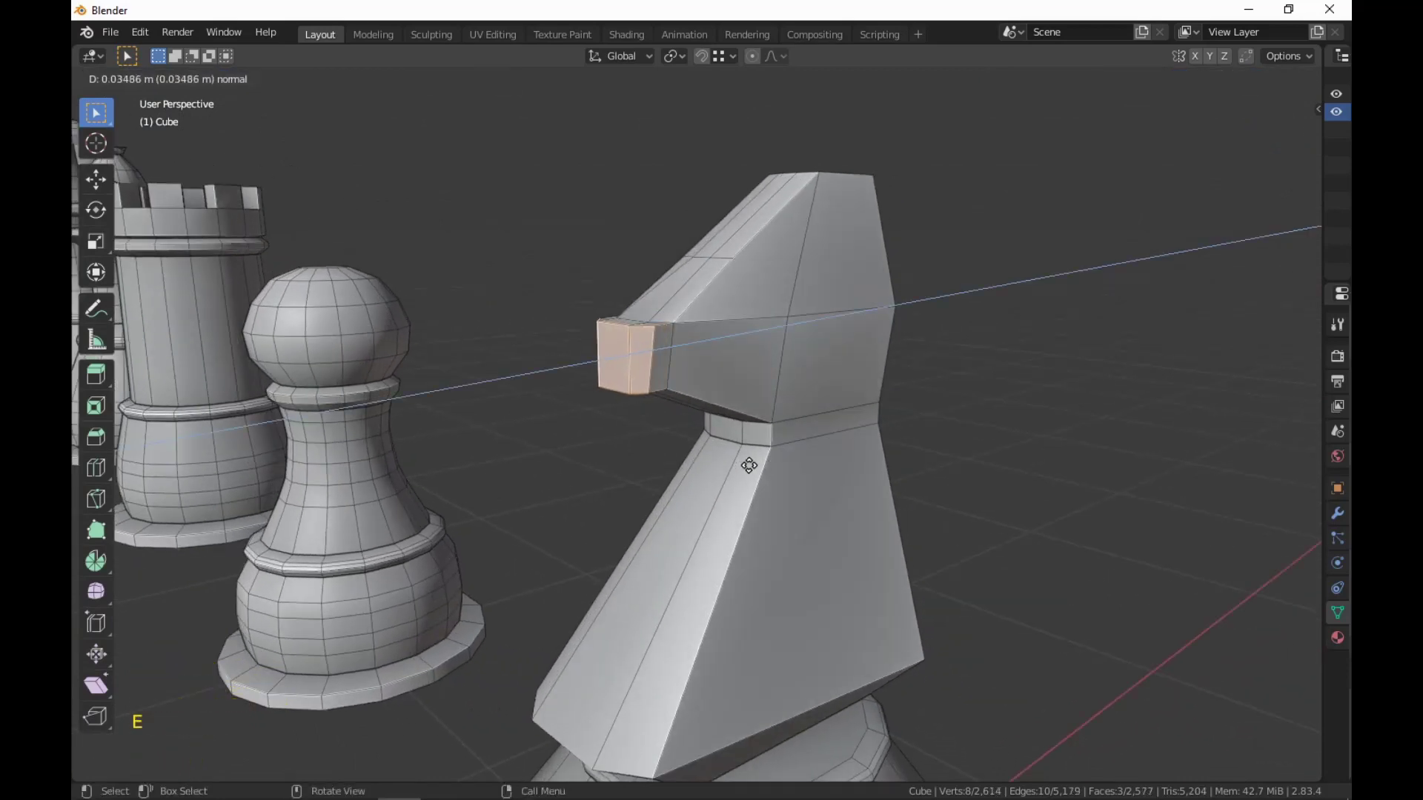
{"action": "left_click", "coordinate": [747, 466]}
{"action": "middle_click_drag", "start_coordinate": [748, 465], "coordinate": [763, 540]}
Move the extruded muzzle tip's two outer vertical edges back about 0.036 m along X onto the original side edges.
{"action": "key", "text": "2"}
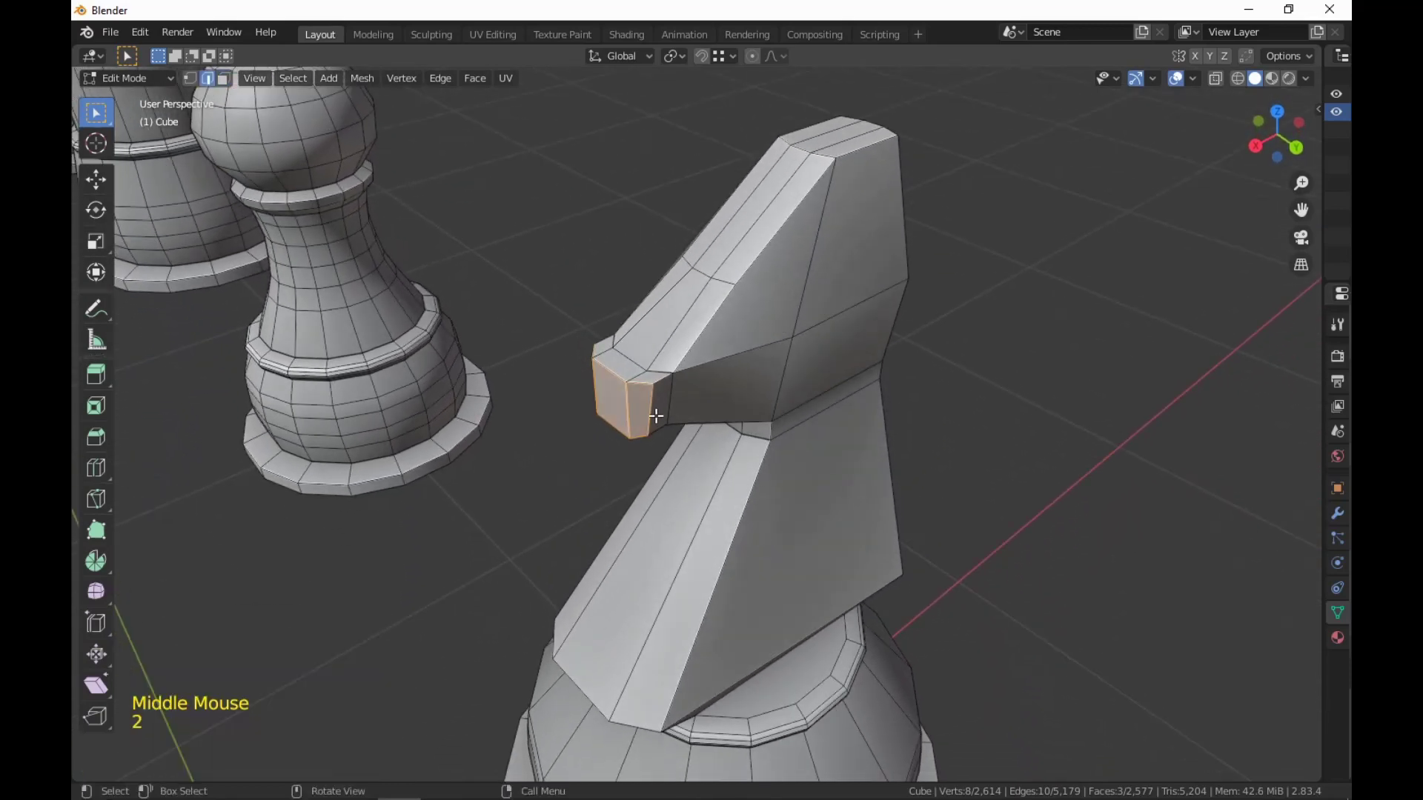
{"action": "middle_click_drag", "start_coordinate": [669, 453], "coordinate": [902, 448]}
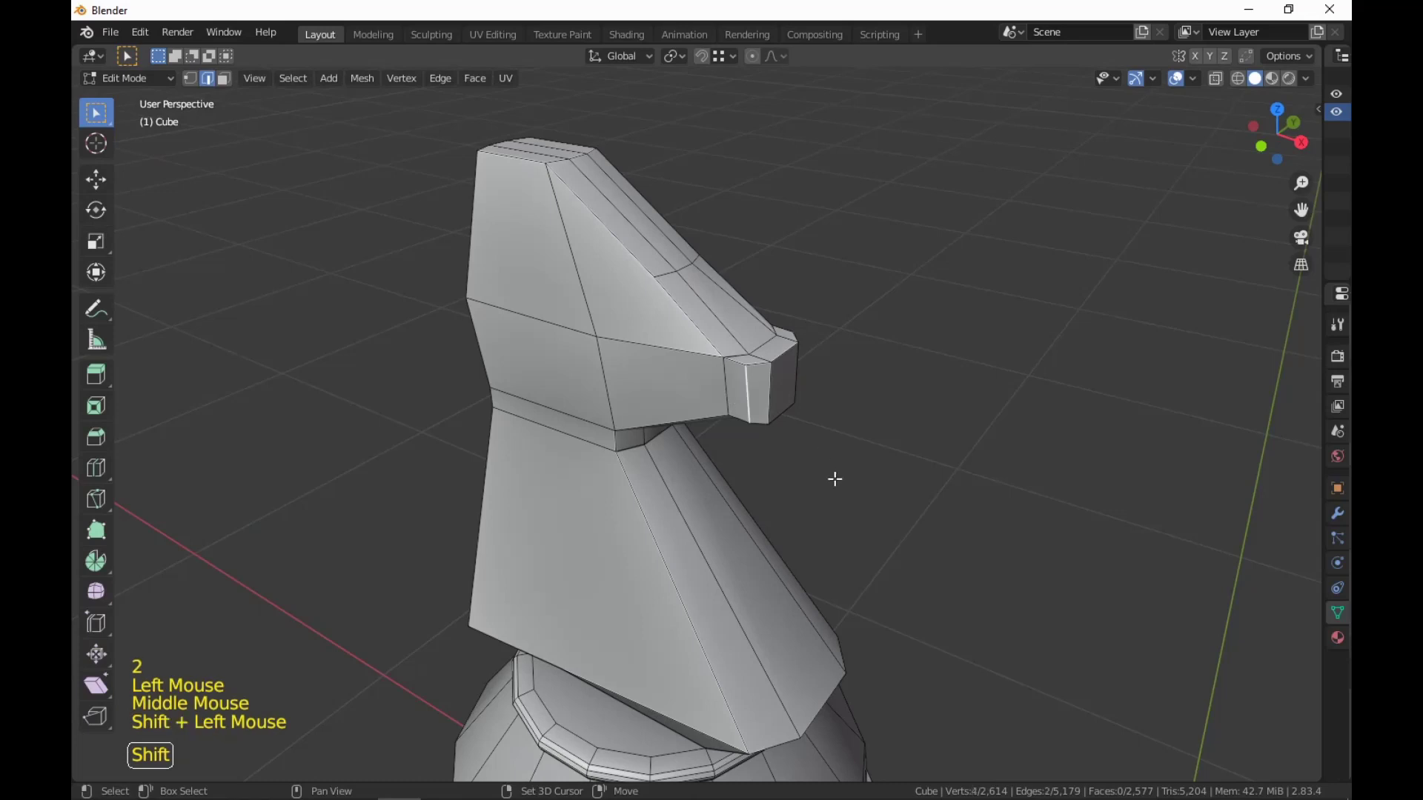
{"action": "middle_click_drag", "start_coordinate": [835, 480], "coordinate": [816, 492], "text": "shift"}
{"action": "key", "text": "g"}
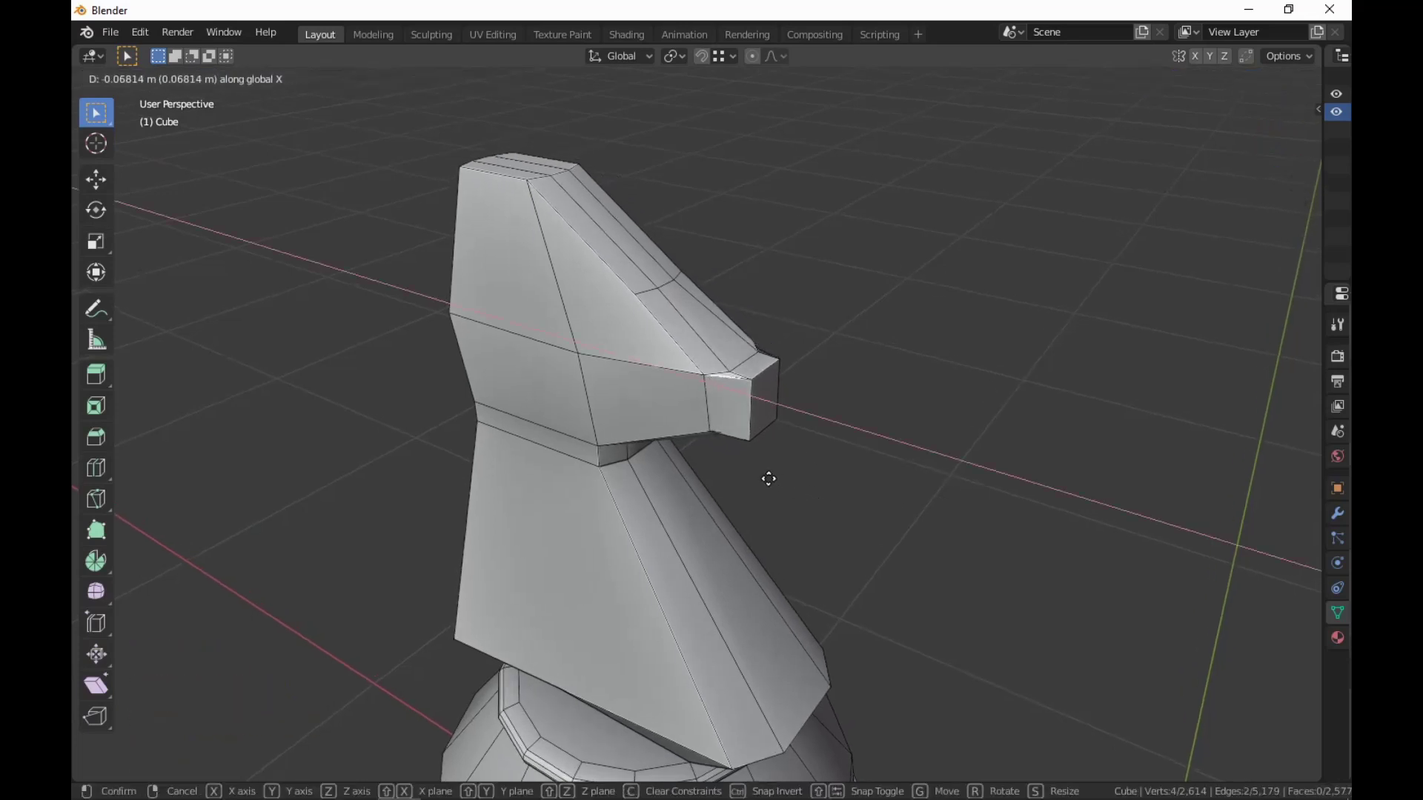
{"action": "left_click", "coordinate": [710, 432]}
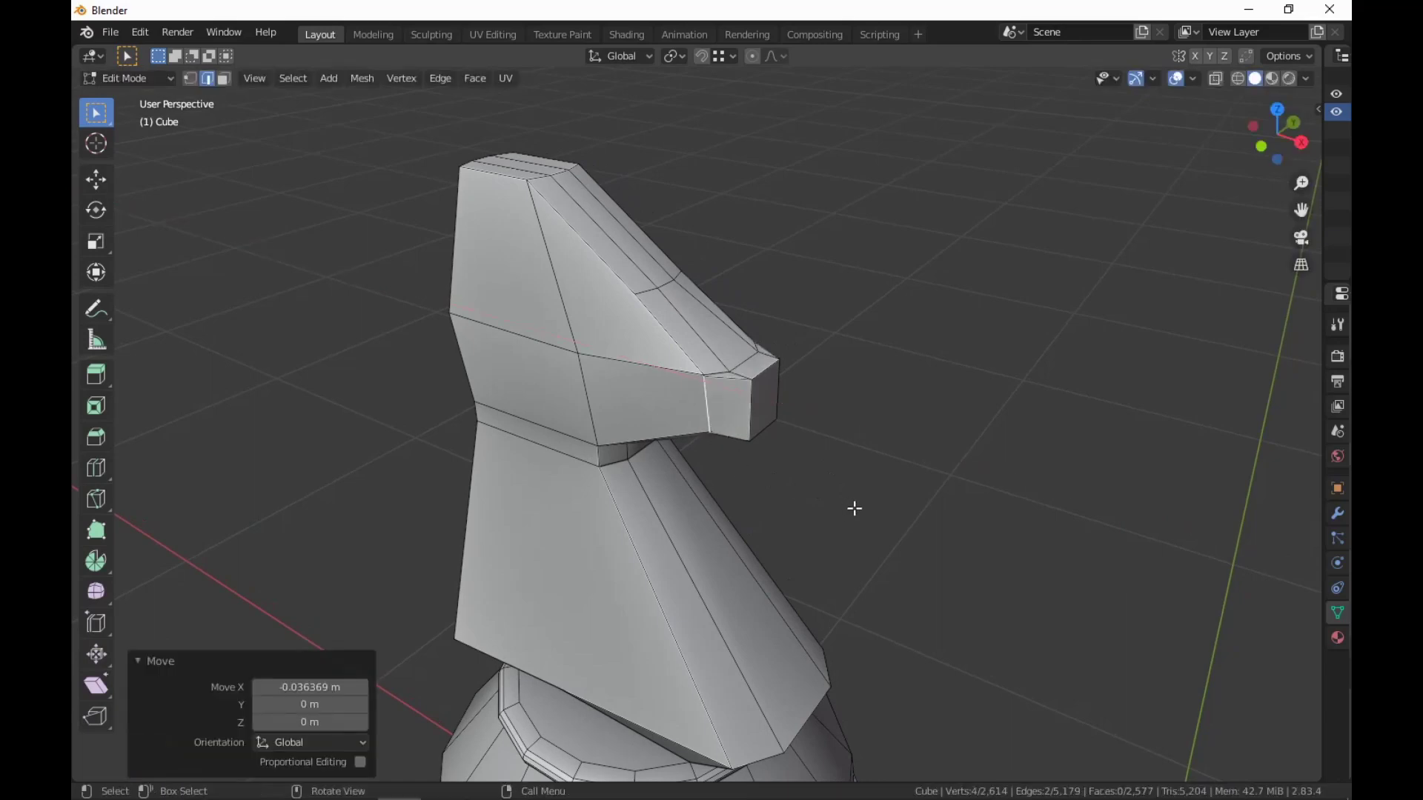
{"action": "middle_click_drag", "start_coordinate": [851, 508], "coordinate": [809, 485]}
Rotate the front face of the knight's muzzle about 4° around the Y axis.
{"action": "key", "text": "3"}
{"action": "left_click", "coordinate": [625, 376]}
{"action": "scroll", "coordinate": [741, 489], "scroll_direction": "down", "scroll_amount": 5}
{"action": "scroll", "coordinate": [677, 474], "scroll_direction": "up", "scroll_amount": 2}
{"action": "key", "text": "r"}
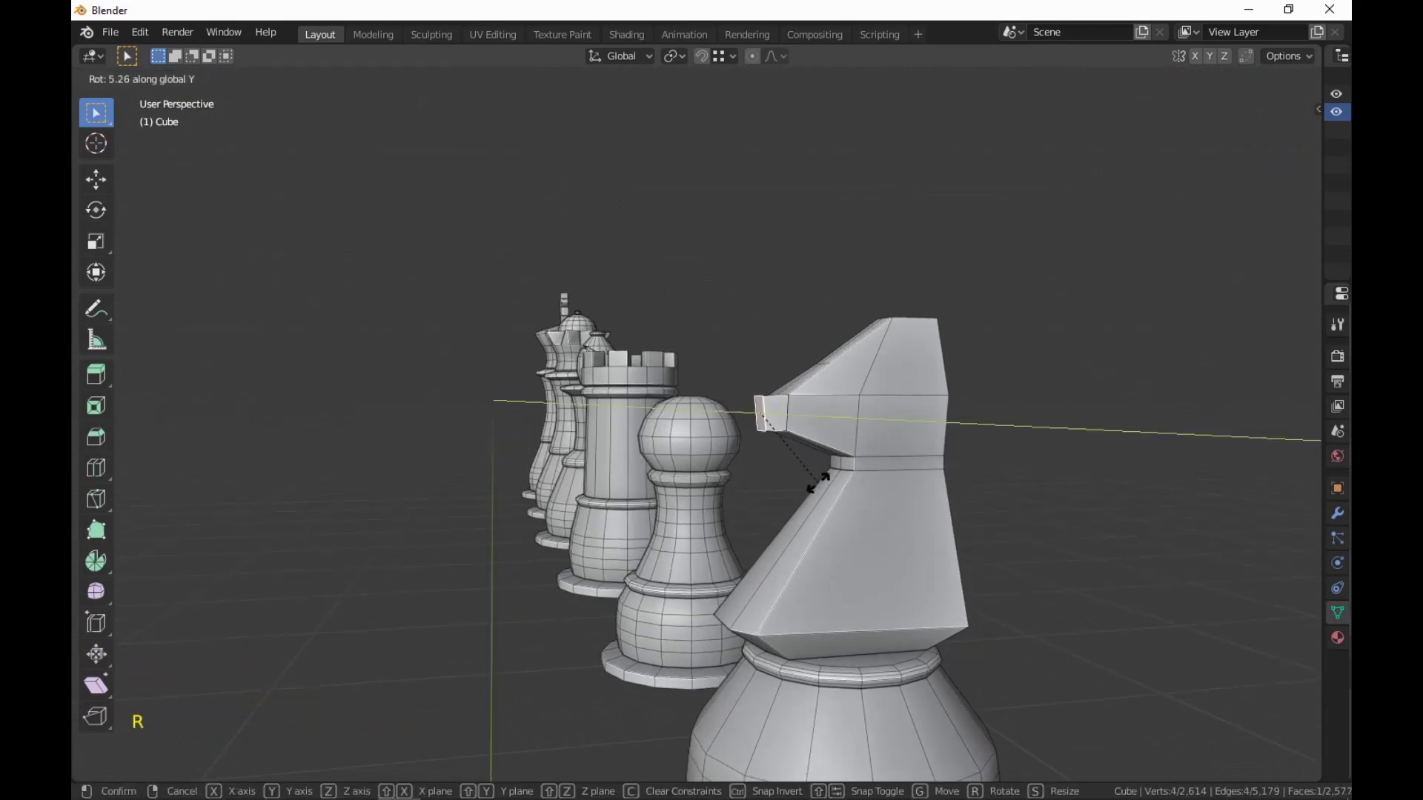
{"action": "left_click", "coordinate": [817, 482]}
{"action": "scroll", "coordinate": [816, 482], "scroll_direction": "down", "scroll_amount": 4}
{"action": "middle_click_drag", "start_coordinate": [816, 482], "coordinate": [1078, 552]}
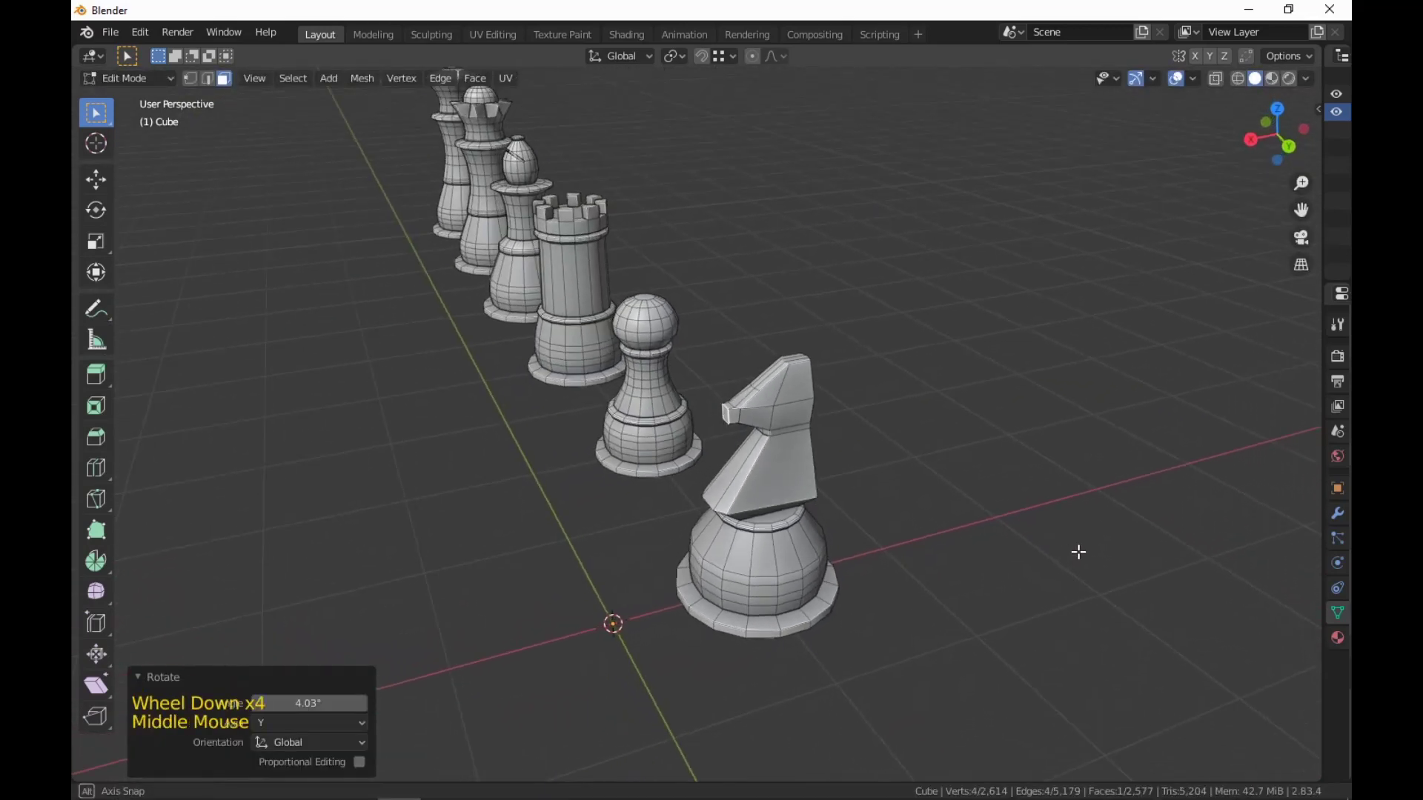
Select the whole linked knight mesh and merge its overlapping vertices by distance.
{"action": "scroll", "coordinate": [1048, 531], "scroll_direction": "up", "scroll_amount": 4}
{"action": "middle_click_drag", "start_coordinate": [919, 521], "coordinate": [846, 465]}
{"action": "scroll", "coordinate": [932, 583], "scroll_direction": "up", "scroll_amount": 3}
{"action": "key", "text": "l"}
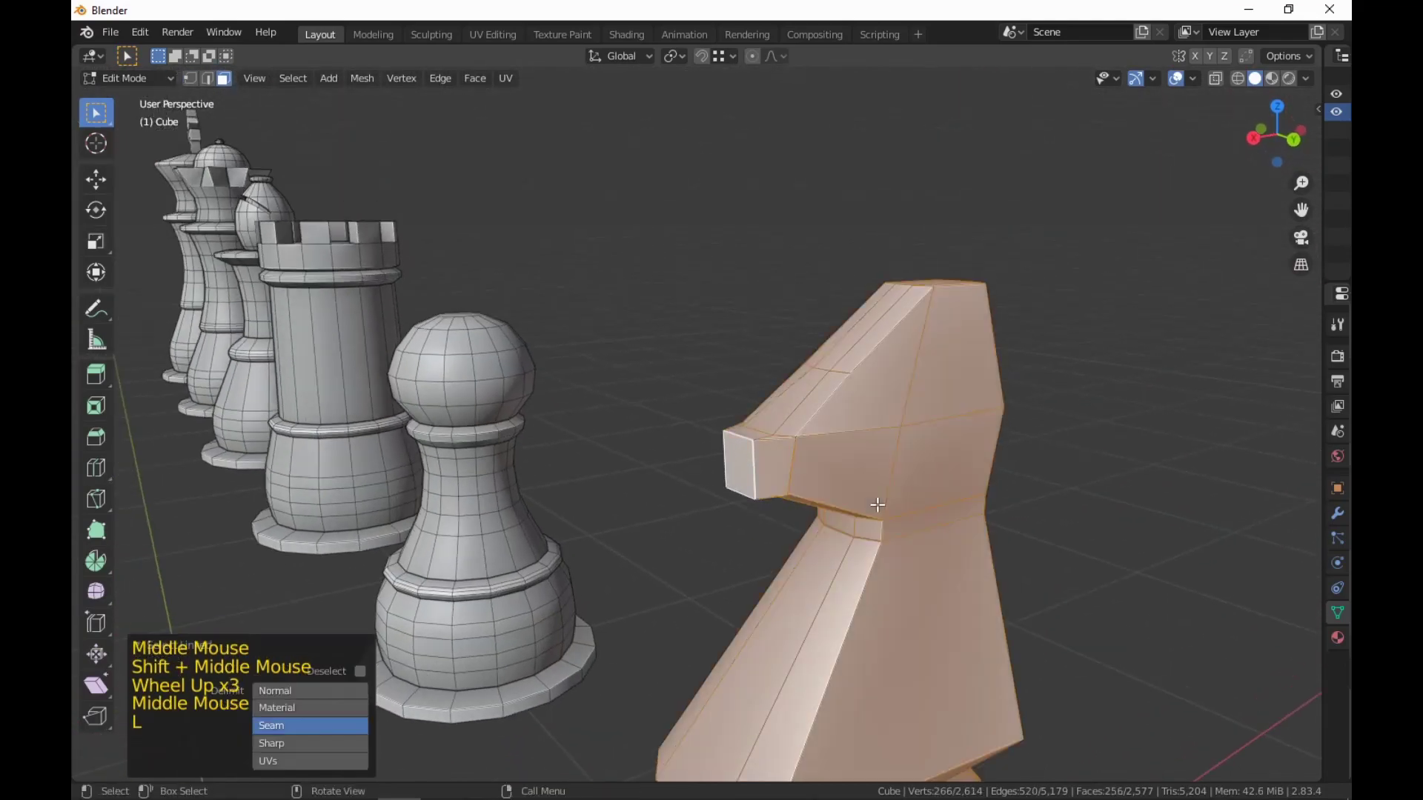
{"action": "key", "text": "m"}
{"action": "left_click", "coordinate": [877, 504]}
{"action": "scroll", "coordinate": [1181, 517], "scroll_direction": "down", "scroll_amount": 4}
Select the central face strip over the head and down the back, and extrude it along normals about 0.077 m as a mane.
{"action": "middle_click_drag", "start_coordinate": [1181, 518], "coordinate": [984, 630]}
{"action": "scroll", "coordinate": [984, 631], "scroll_direction": "up", "scroll_amount": 1}
{"action": "left_click", "coordinate": [870, 581]}
{"action": "middle_click_drag", "start_coordinate": [870, 581], "coordinate": [899, 520]}
{"action": "scroll", "coordinate": [899, 520], "scroll_direction": "down", "scroll_amount": 2}
{"action": "left_click", "coordinate": [758, 590], "text": "ctrl"}
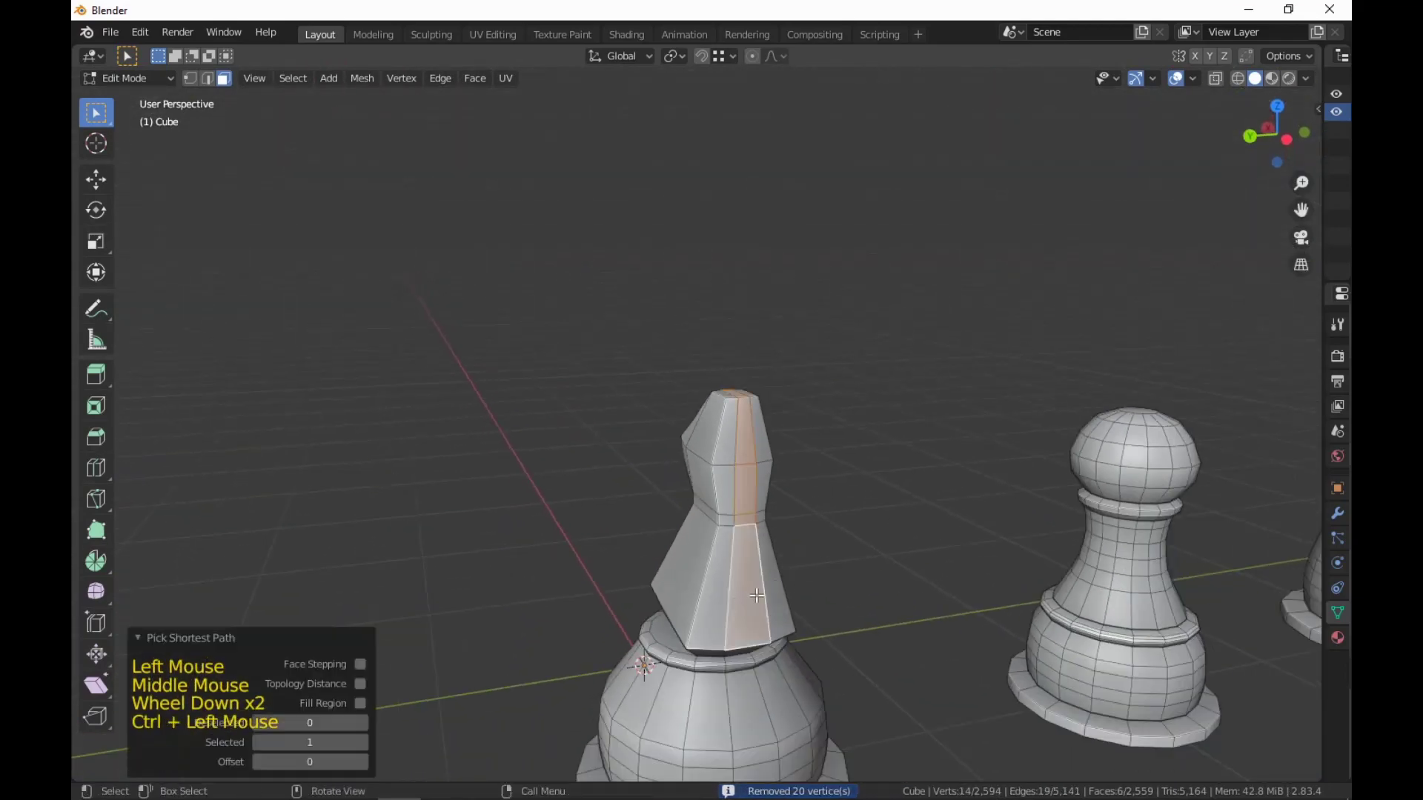
{"action": "middle_click_drag", "start_coordinate": [758, 590], "coordinate": [993, 629]}
{"action": "key", "text": "alt+e"}
{"action": "left_click", "coordinate": [995, 629]}
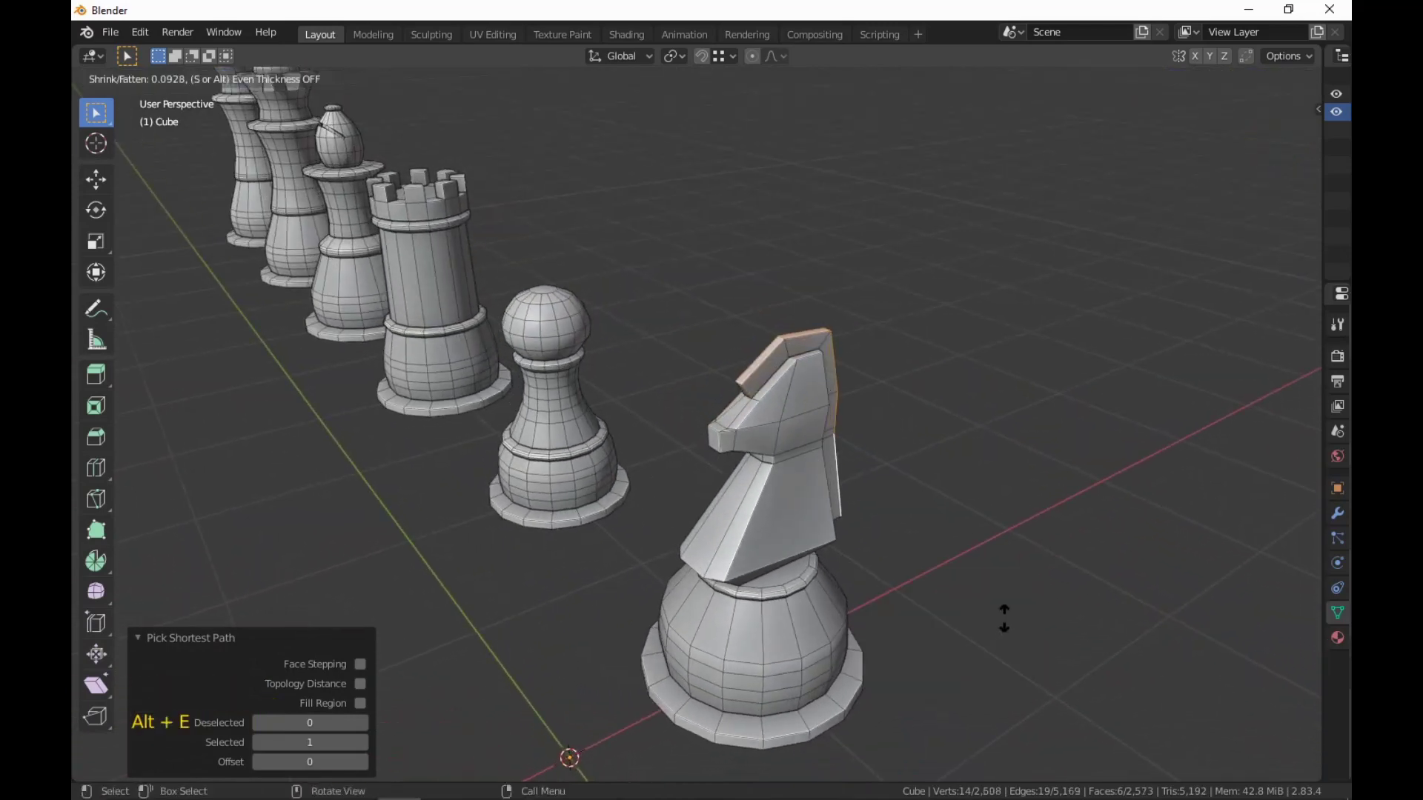
{"action": "left_click", "coordinate": [1003, 620]}
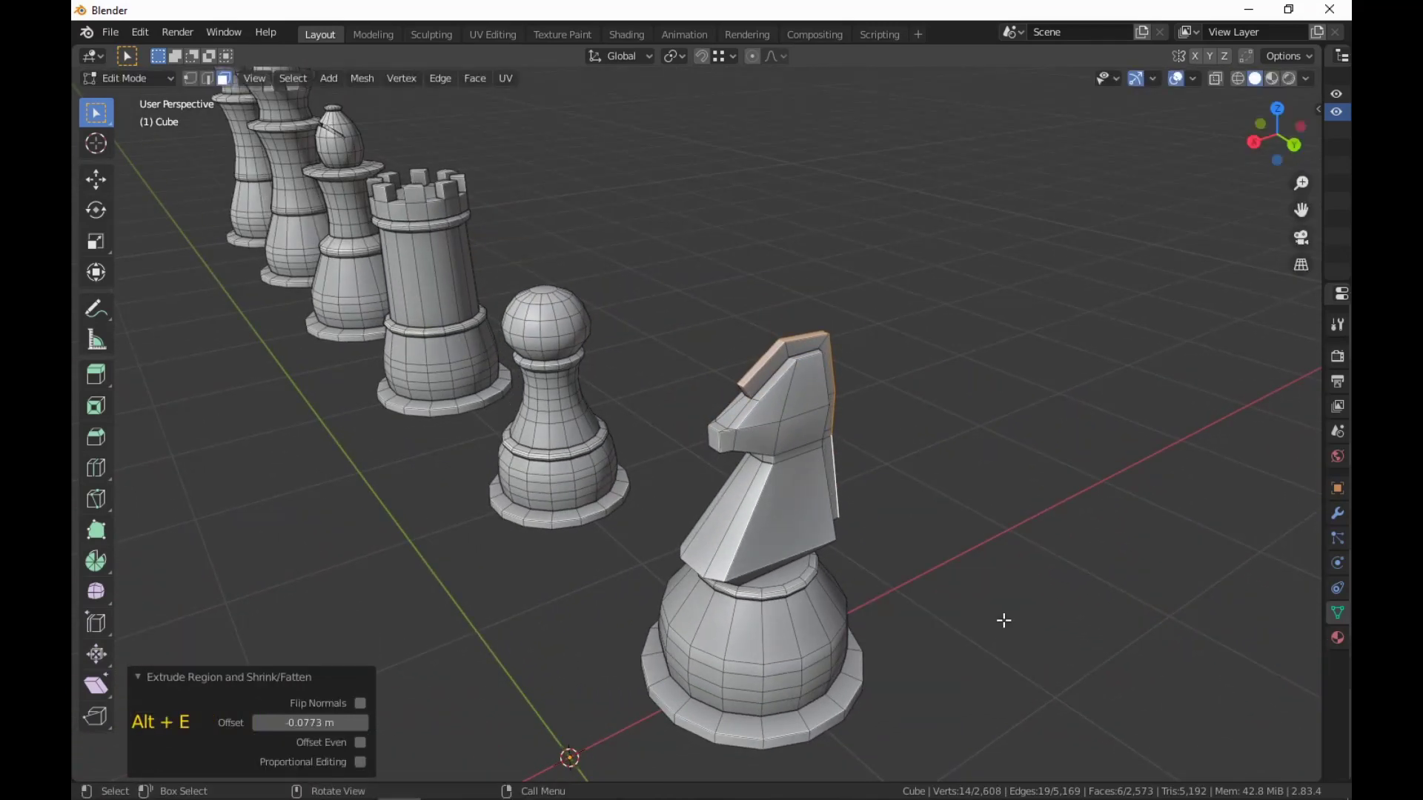
{"action": "middle_click_drag", "start_coordinate": [1003, 619], "coordinate": [895, 548]}
Move the bottom edge of the mane at the knight's back about 0.077 m along X and 0.007 m down.
{"action": "scroll", "coordinate": [895, 549], "scroll_direction": "up", "scroll_amount": 2}
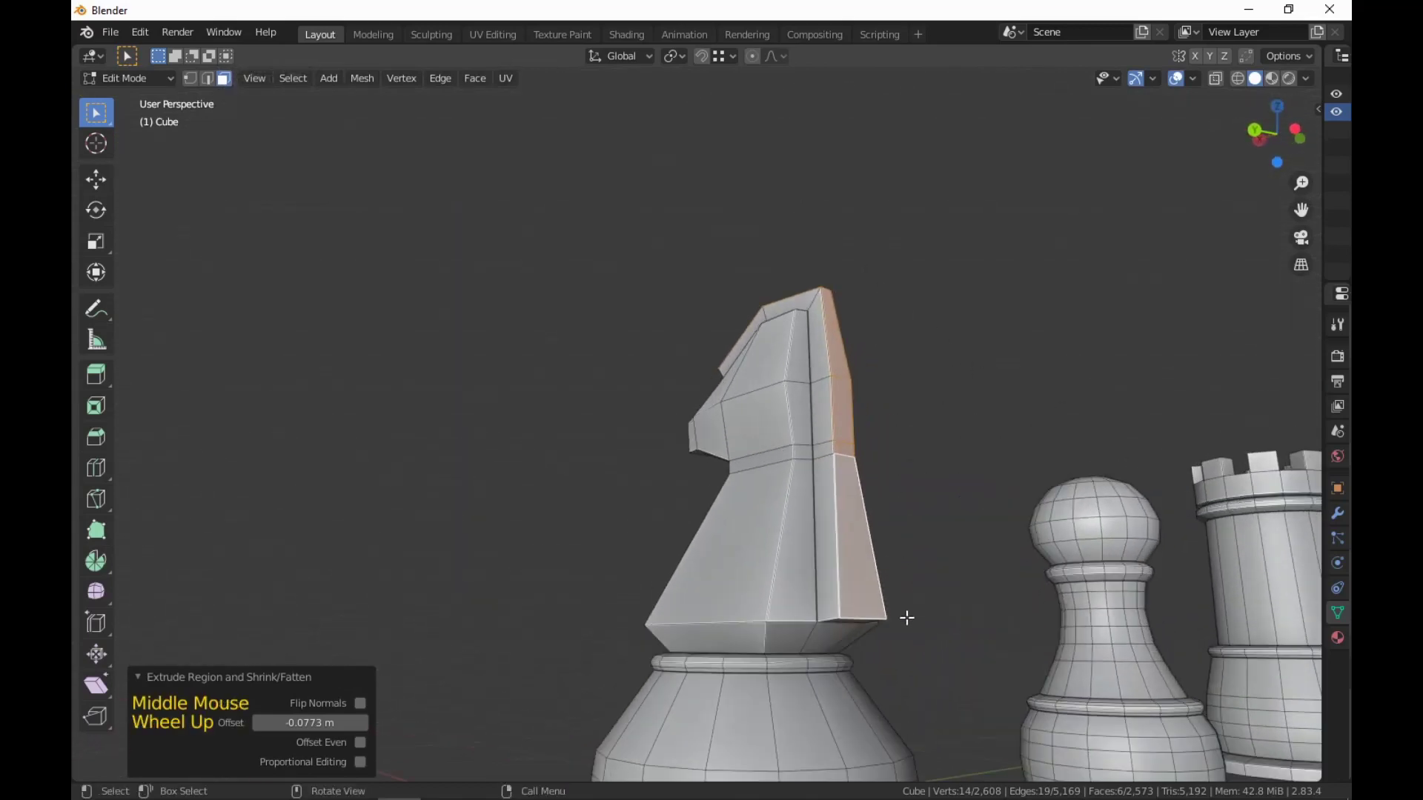
{"action": "key", "text": "2"}
{"action": "left_click", "coordinate": [963, 621]}
{"action": "middle_click_drag", "start_coordinate": [993, 630], "coordinate": [984, 577], "text": "shift"}
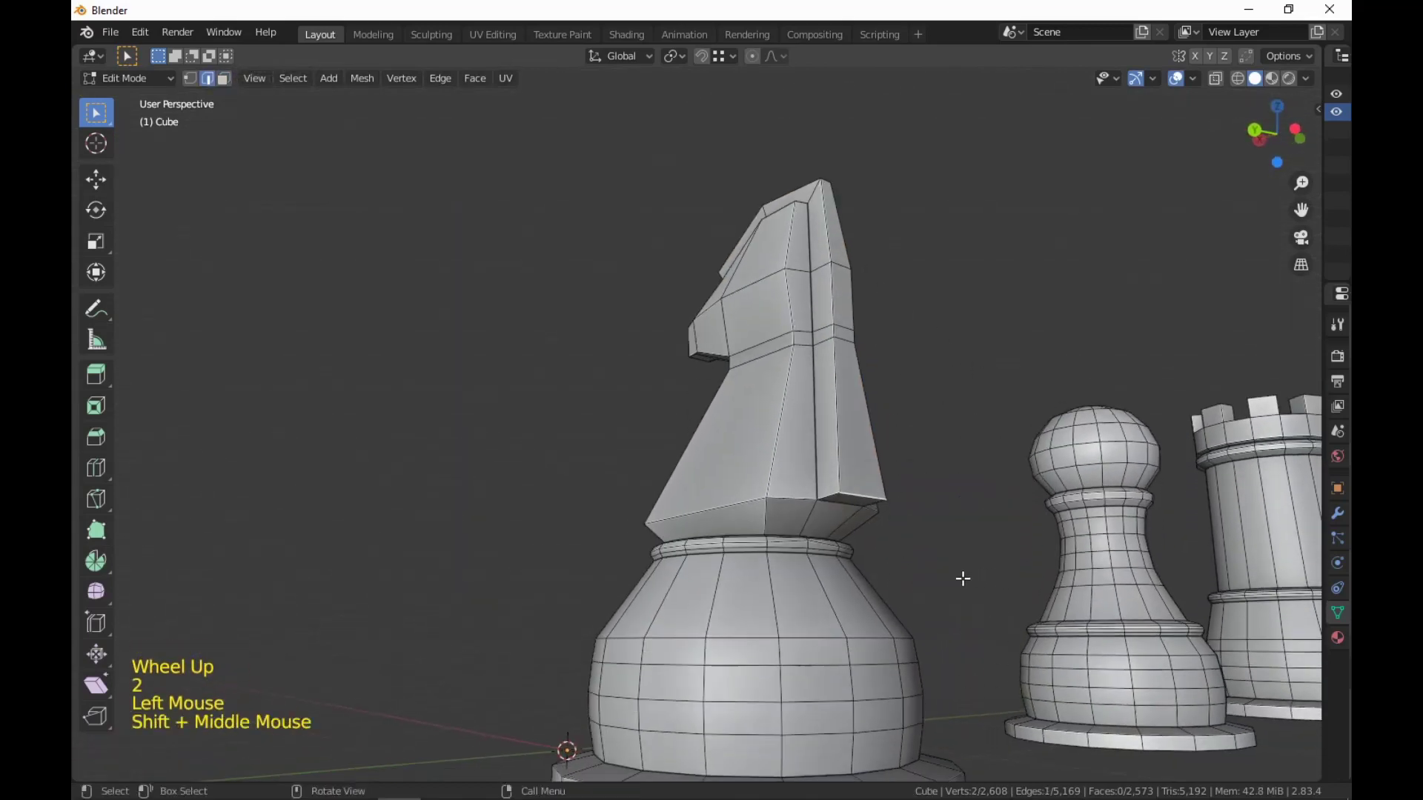
{"action": "key", "text": "g"}
{"action": "left_click", "coordinate": [864, 482]}
{"action": "scroll", "coordinate": [863, 483], "scroll_direction": "down", "scroll_amount": 1}
{"action": "middle_click_drag", "start_coordinate": [864, 483], "coordinate": [892, 542]}
{"action": "scroll", "coordinate": [740, 562], "scroll_direction": "up", "scroll_amount": 1}
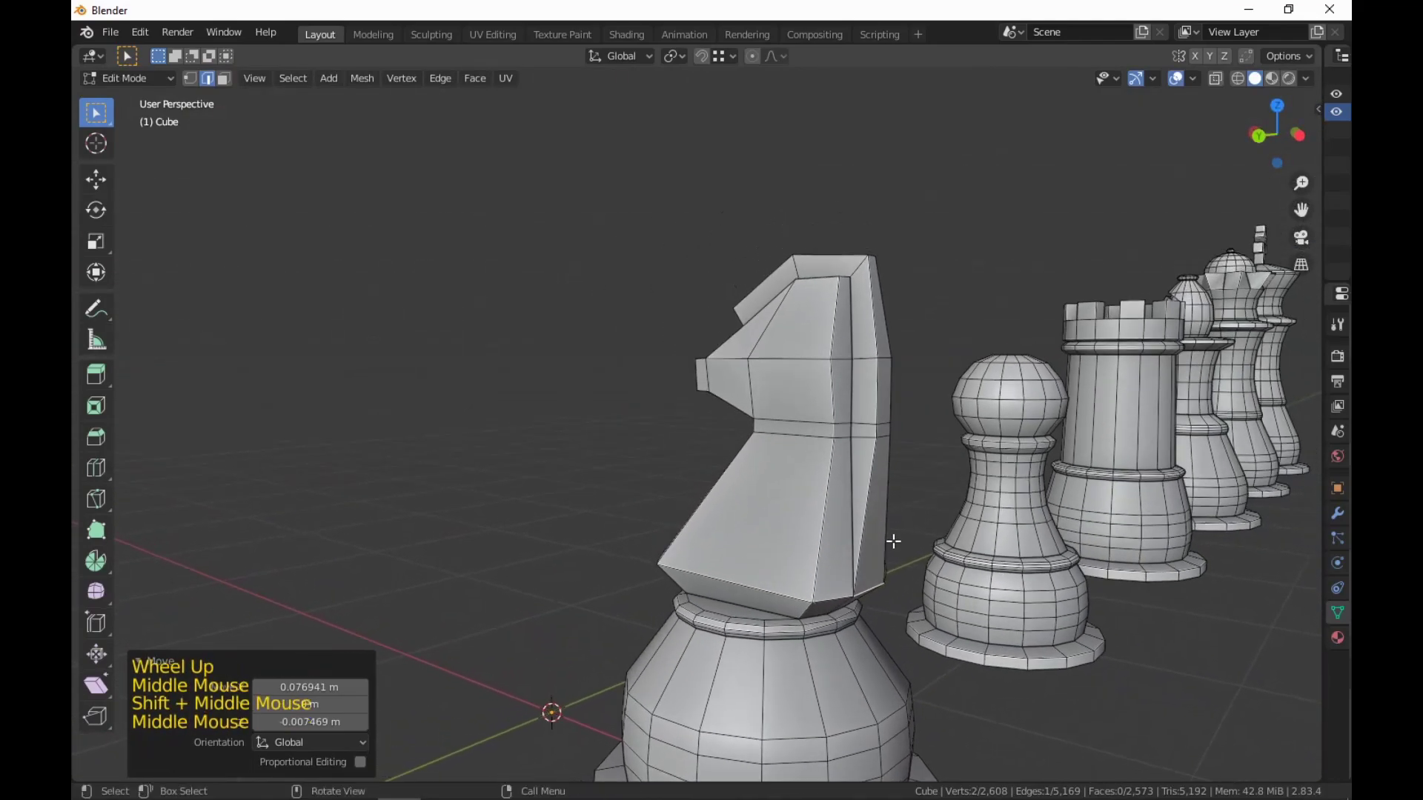
Examine the knight's muzzle, mane and back from several sides.
{"action": "key", "text": "3"}
{"action": "middle_click_drag", "start_coordinate": [889, 467], "coordinate": [915, 559]}
{"action": "scroll", "coordinate": [950, 486], "scroll_direction": "down", "scroll_amount": 1, "text": "shift"}
{"action": "scroll", "coordinate": [971, 464], "scroll_direction": "up", "scroll_amount": 2}
{"action": "middle_click_drag", "start_coordinate": [891, 503], "coordinate": [902, 462]}
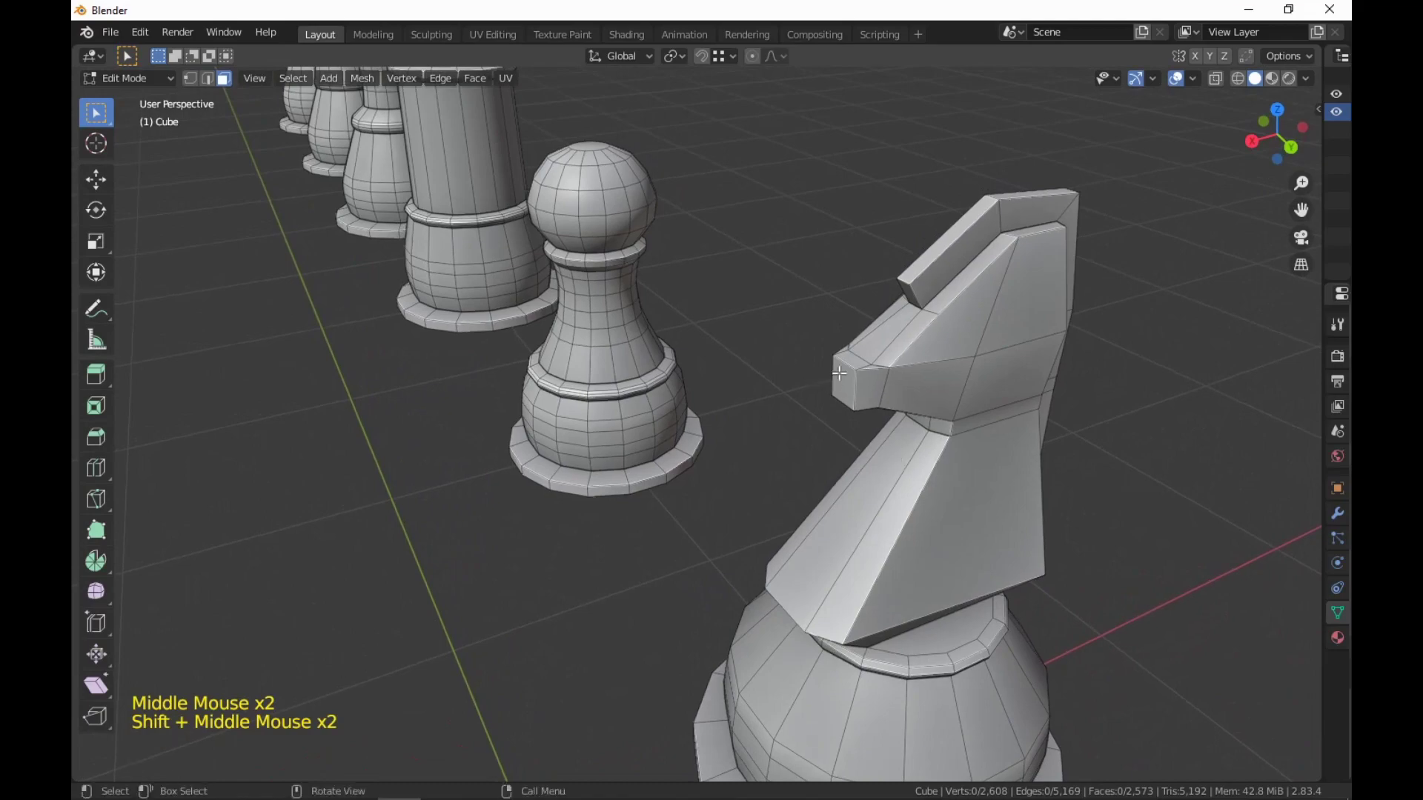
{"action": "left_click", "coordinate": [839, 373]}
{"action": "middle_click_drag", "start_coordinate": [840, 372], "coordinate": [877, 534]}
{"action": "middle_click_drag", "start_coordinate": [878, 534], "coordinate": [757, 348]}
{"action": "scroll", "coordinate": [718, 422], "scroll_direction": "down", "scroll_amount": 3}
{"action": "scroll", "coordinate": [757, 348], "scroll_direction": "up", "scroll_amount": 1}
{"action": "mouse_move", "coordinate": [1054, 666]}
{"action": "middle_mouse_down"}
{"action": "mouse_move", "coordinate": [952, 629]}
{"action": "mouse_move", "coordinate": [1101, 673]}
{"action": "mouse_move", "coordinate": [1033, 667]}
{"action": "middle_mouse_up"}
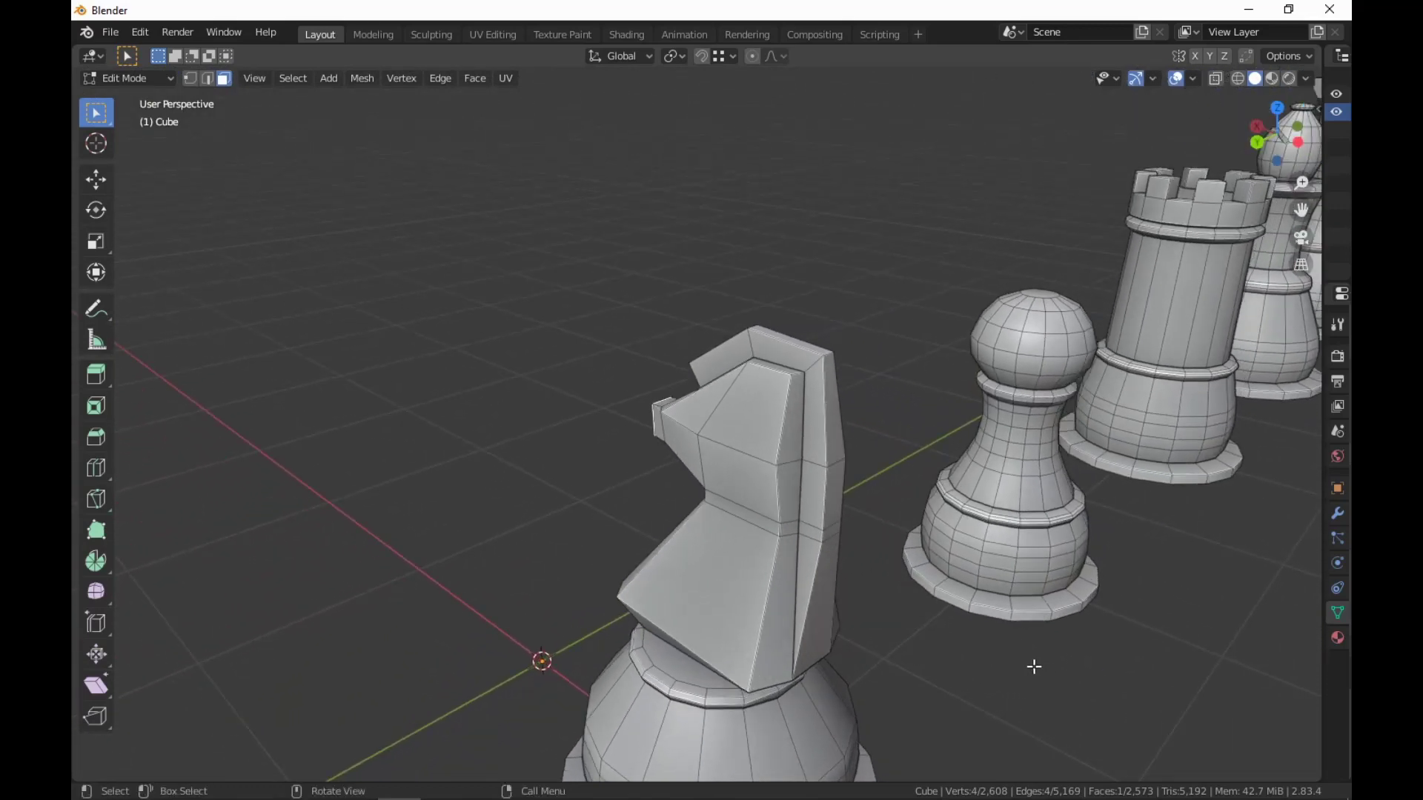
Bevel the mane's upper rear edge with an offset of about 0.08 m and 4 segments.
{"action": "key", "text": "2"}
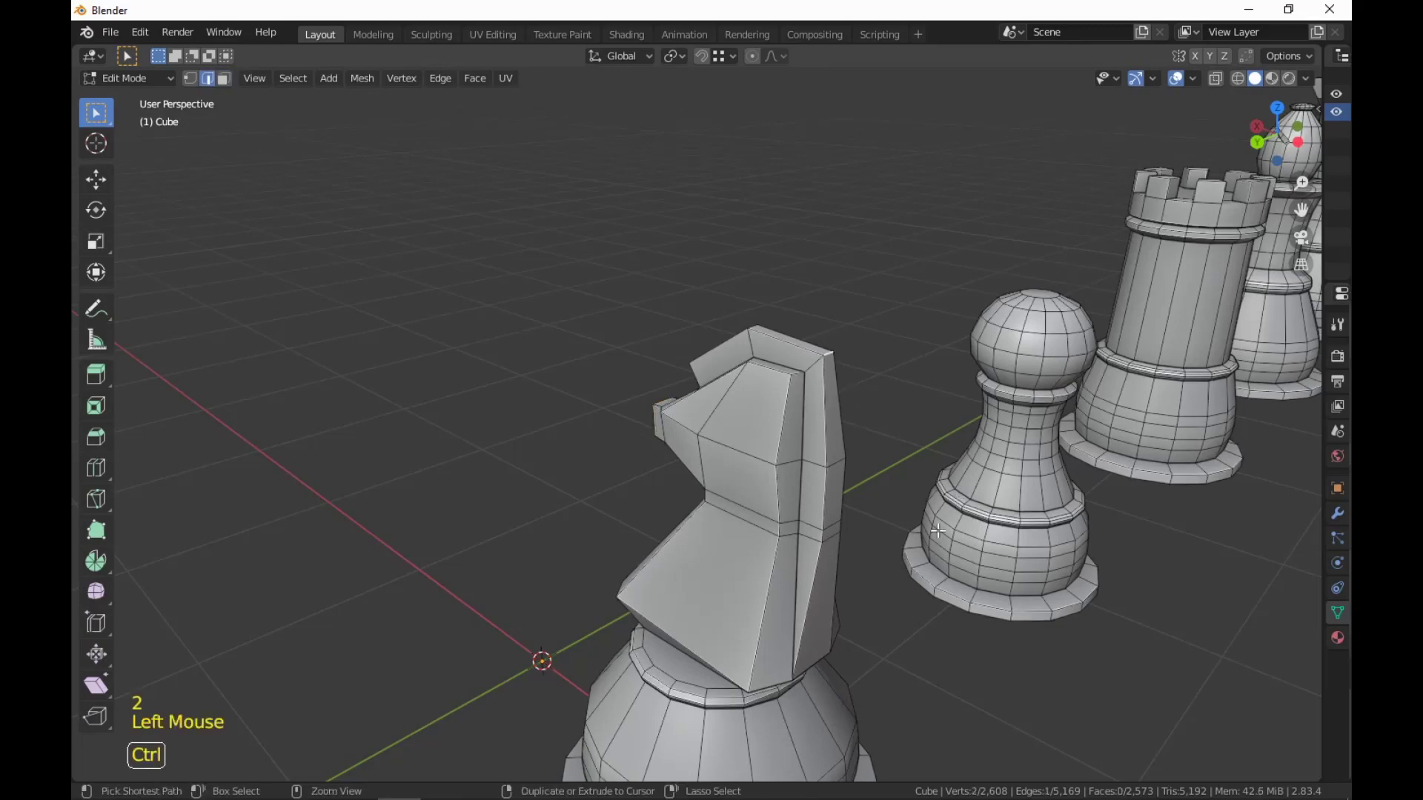
{"action": "key", "text": "ctrl+b"}
{"action": "left_click", "coordinate": [953, 567]}
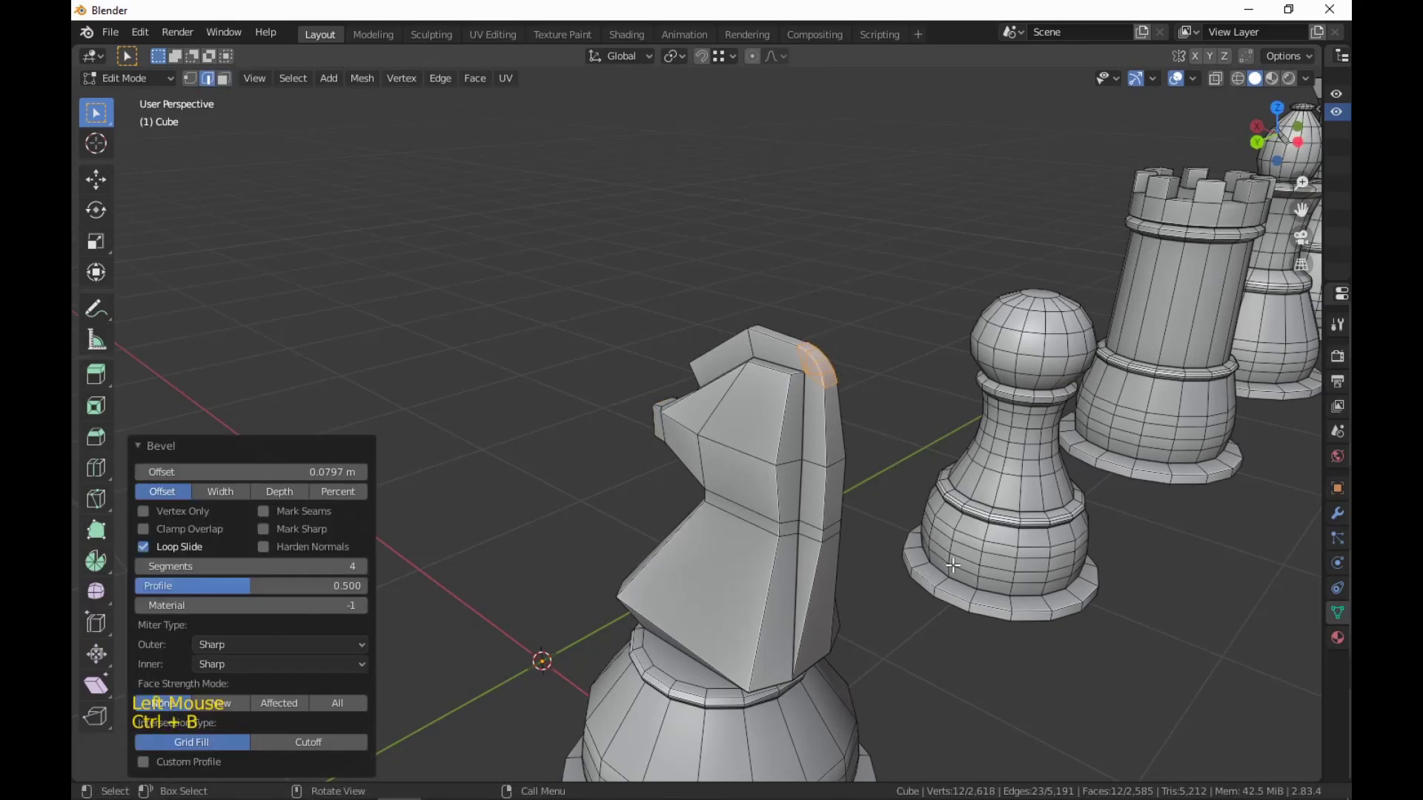
Bevel the mane's upper front edge above the forehead with an offset of about 0.0855 m and 4 segments.
{"action": "middle_click_drag", "start_coordinate": [776, 317], "coordinate": [827, 393]}
{"action": "left_click", "coordinate": [819, 406]}
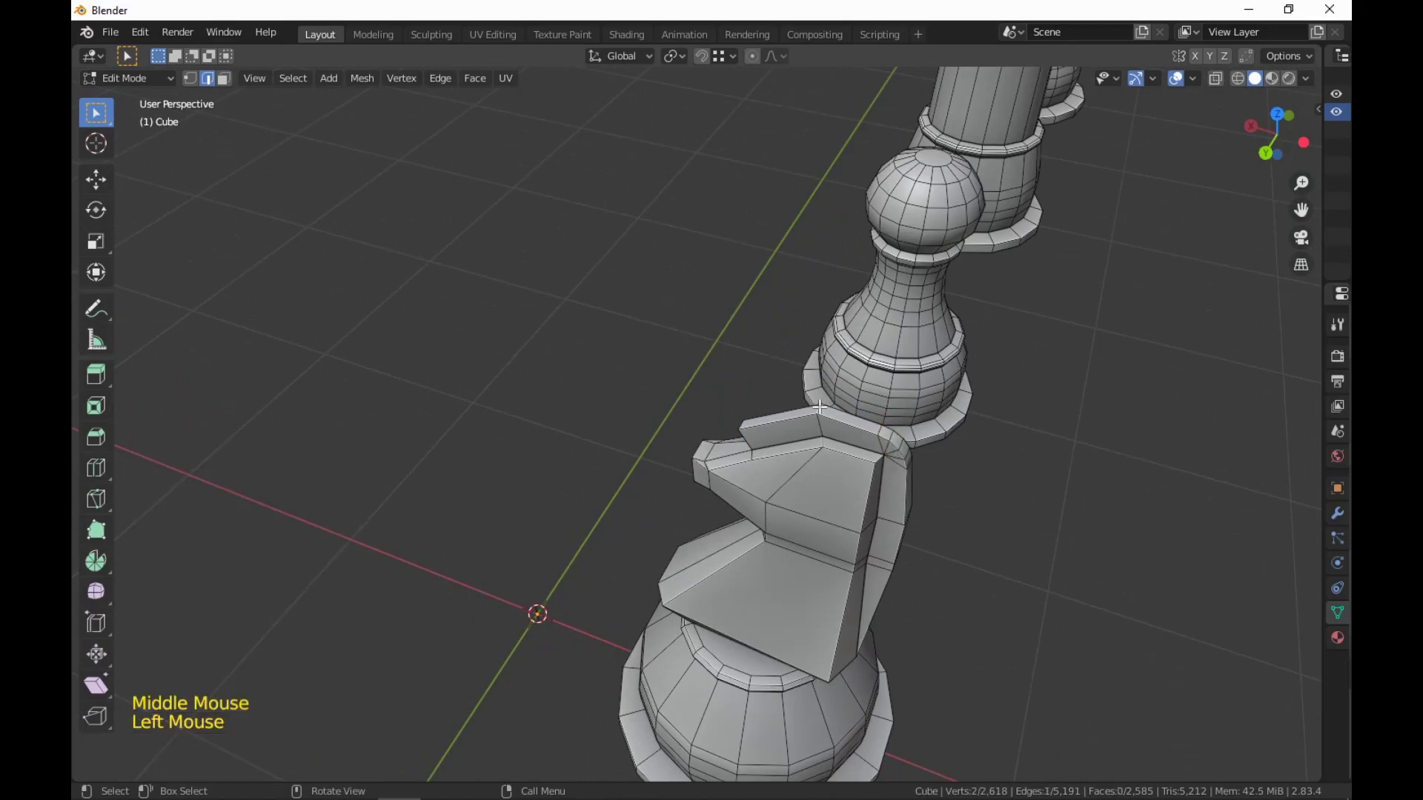
{"action": "key", "text": "ctrl+b"}
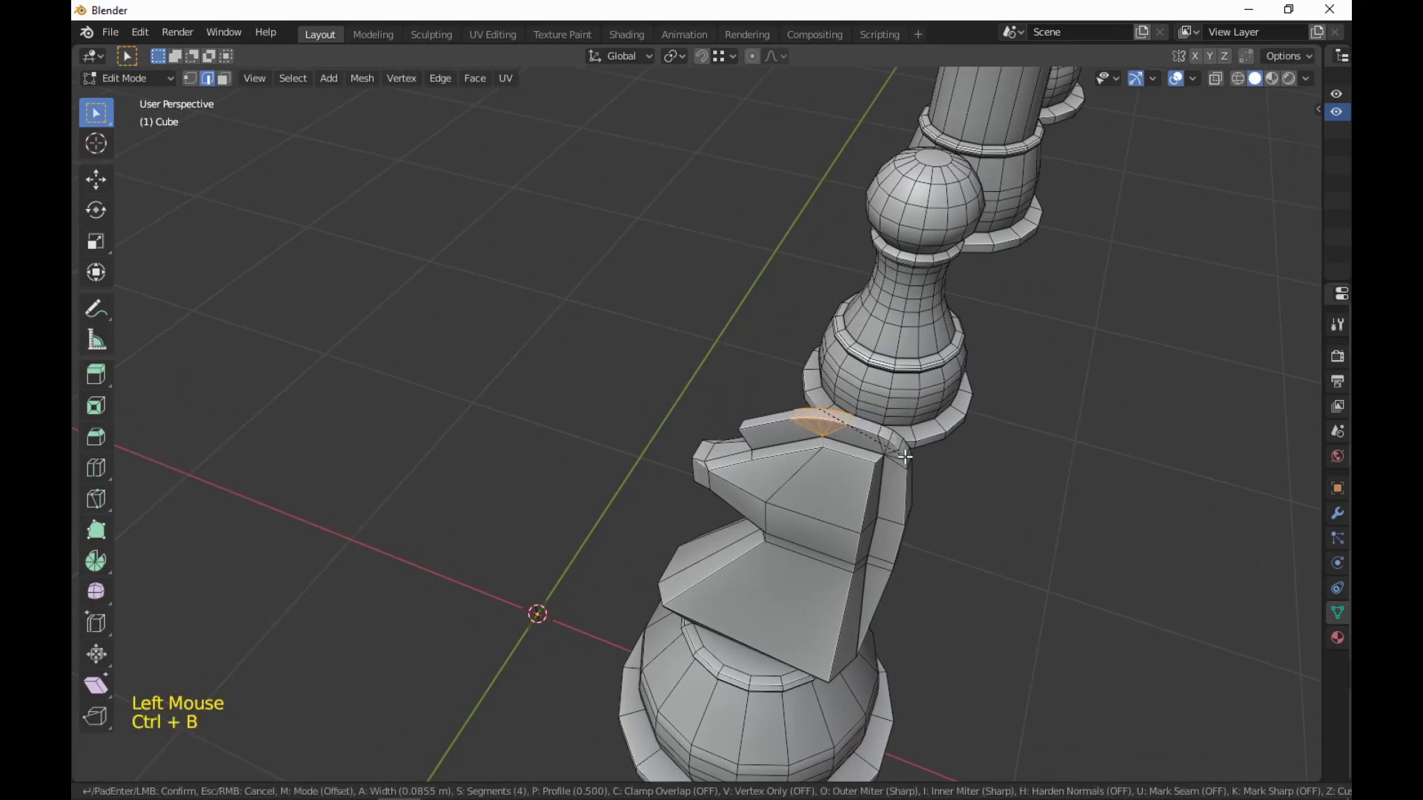
{"action": "left_click", "coordinate": [905, 457]}
{"action": "middle_click_drag", "start_coordinate": [906, 456], "coordinate": [1003, 442]}
Round the mane's front tip edge with a 4-segment bevel of about 0.074 m.
{"action": "scroll", "coordinate": [902, 315], "scroll_direction": "up", "scroll_amount": 2}
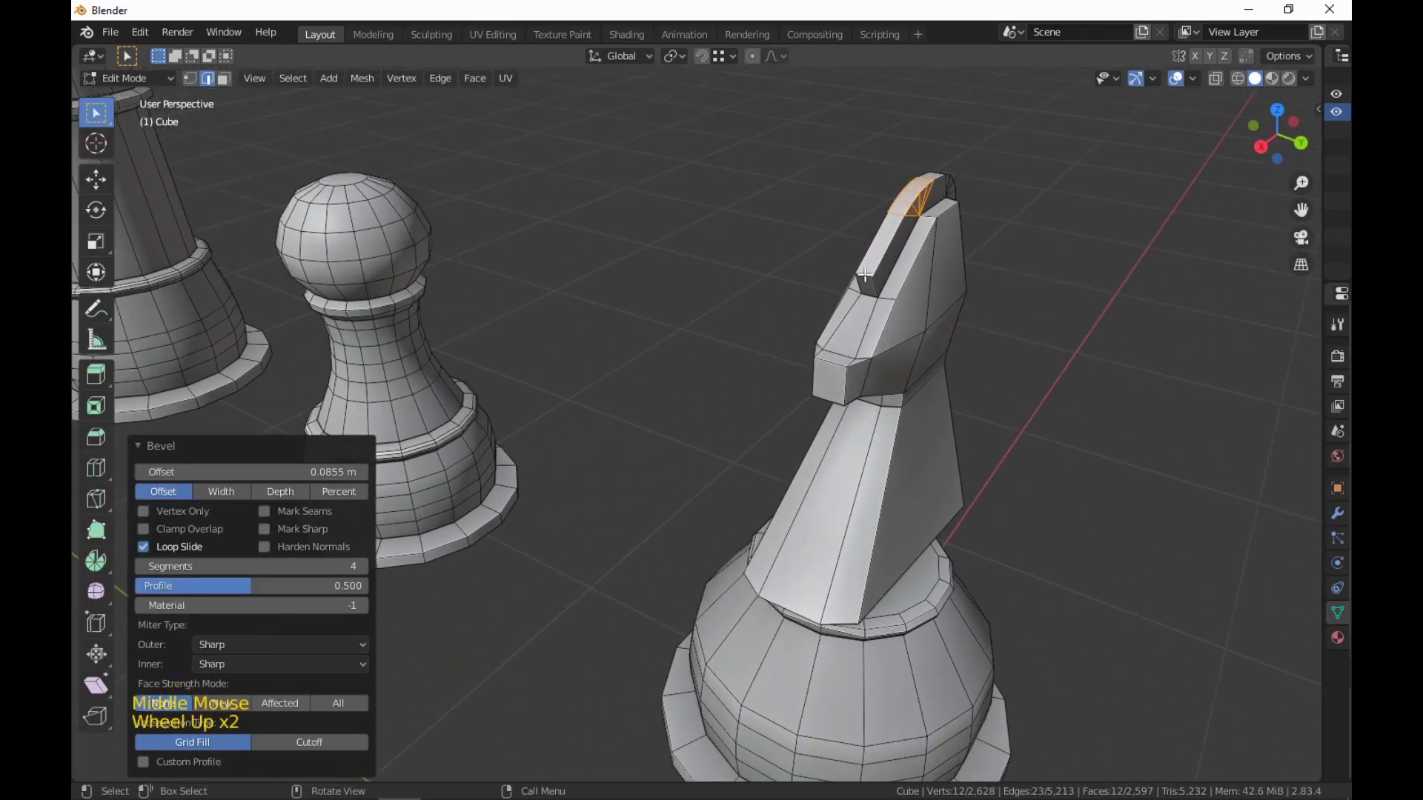
{"action": "left_click", "coordinate": [864, 274]}
{"action": "key", "text": "ctrl+b"}
{"action": "left_click", "coordinate": [933, 319]}
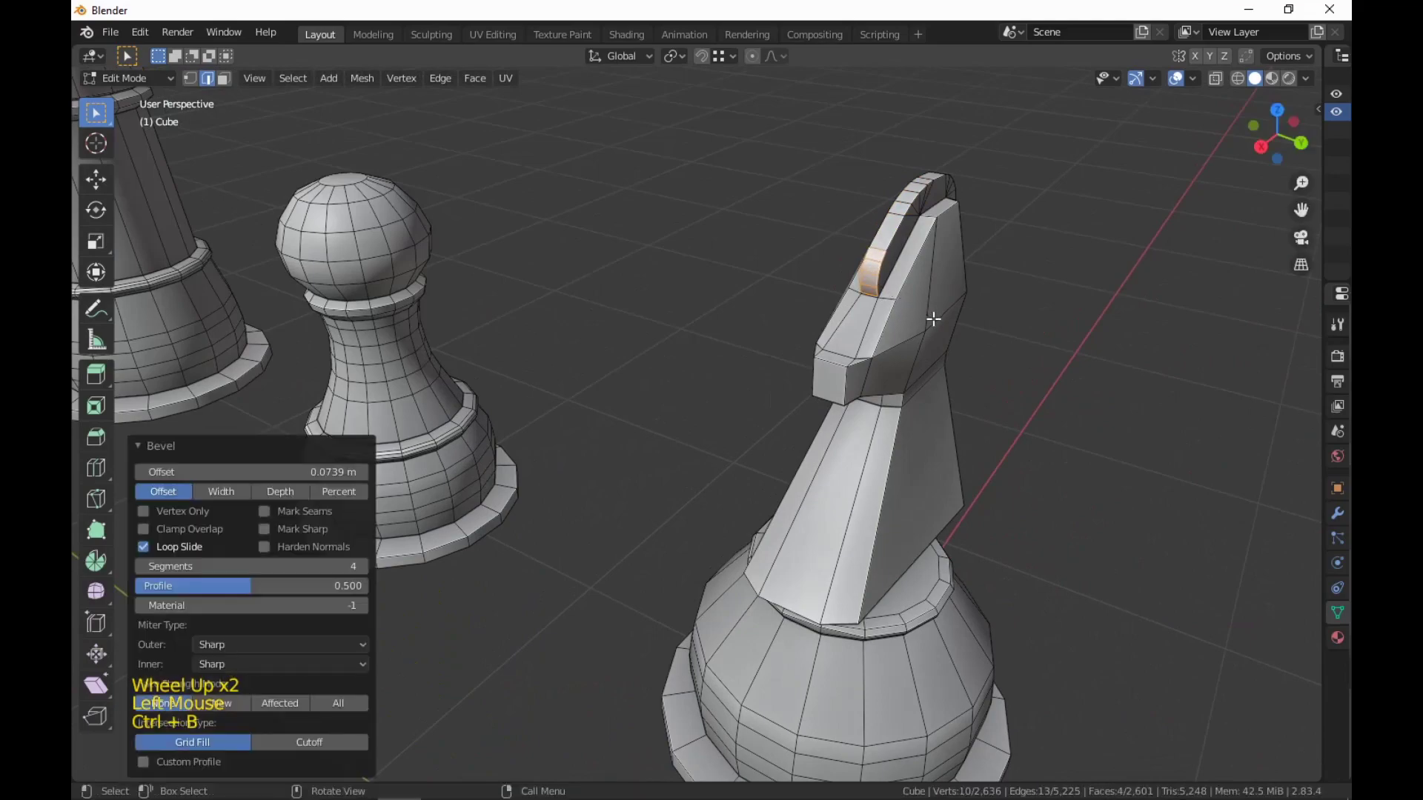
{"action": "middle_click_drag", "start_coordinate": [933, 319], "coordinate": [914, 450]}
{"action": "scroll", "coordinate": [986, 430], "scroll_direction": "down", "scroll_amount": 1}
{"action": "scroll", "coordinate": [918, 467], "scroll_direction": "up", "scroll_amount": 3}
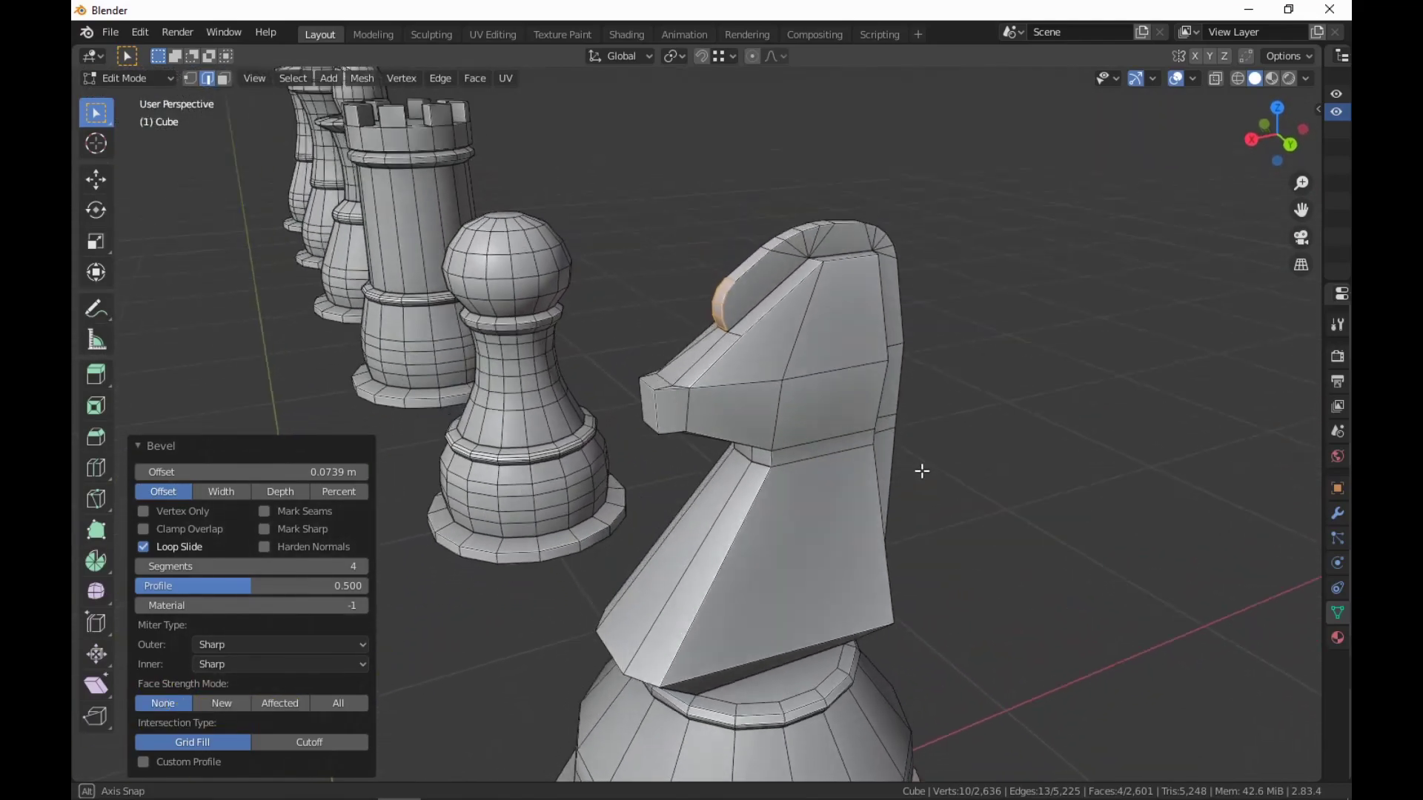
Inset the triangular eye faces on both sides of the knight's head with a thickness of about 0.042 m.
{"action": "key", "text": "3"}
{"action": "left_click", "coordinate": [815, 337]}
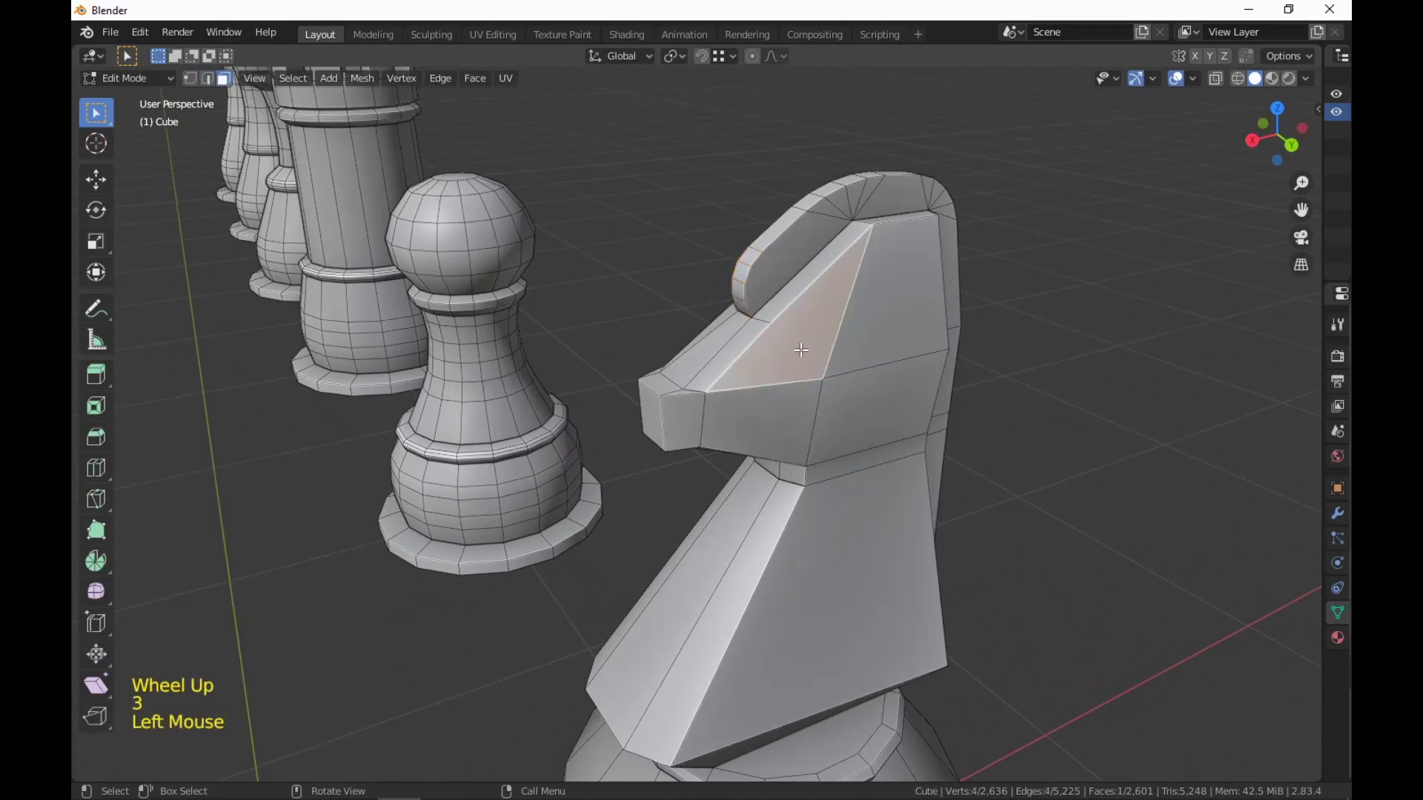
{"action": "middle_click_drag", "start_coordinate": [816, 338], "coordinate": [1004, 400]}
{"action": "left_click", "coordinate": [885, 245], "text": "shift"}
{"action": "middle_click_drag", "start_coordinate": [885, 244], "coordinate": [933, 537], "text": "shift"}
{"action": "key", "text": "i"}
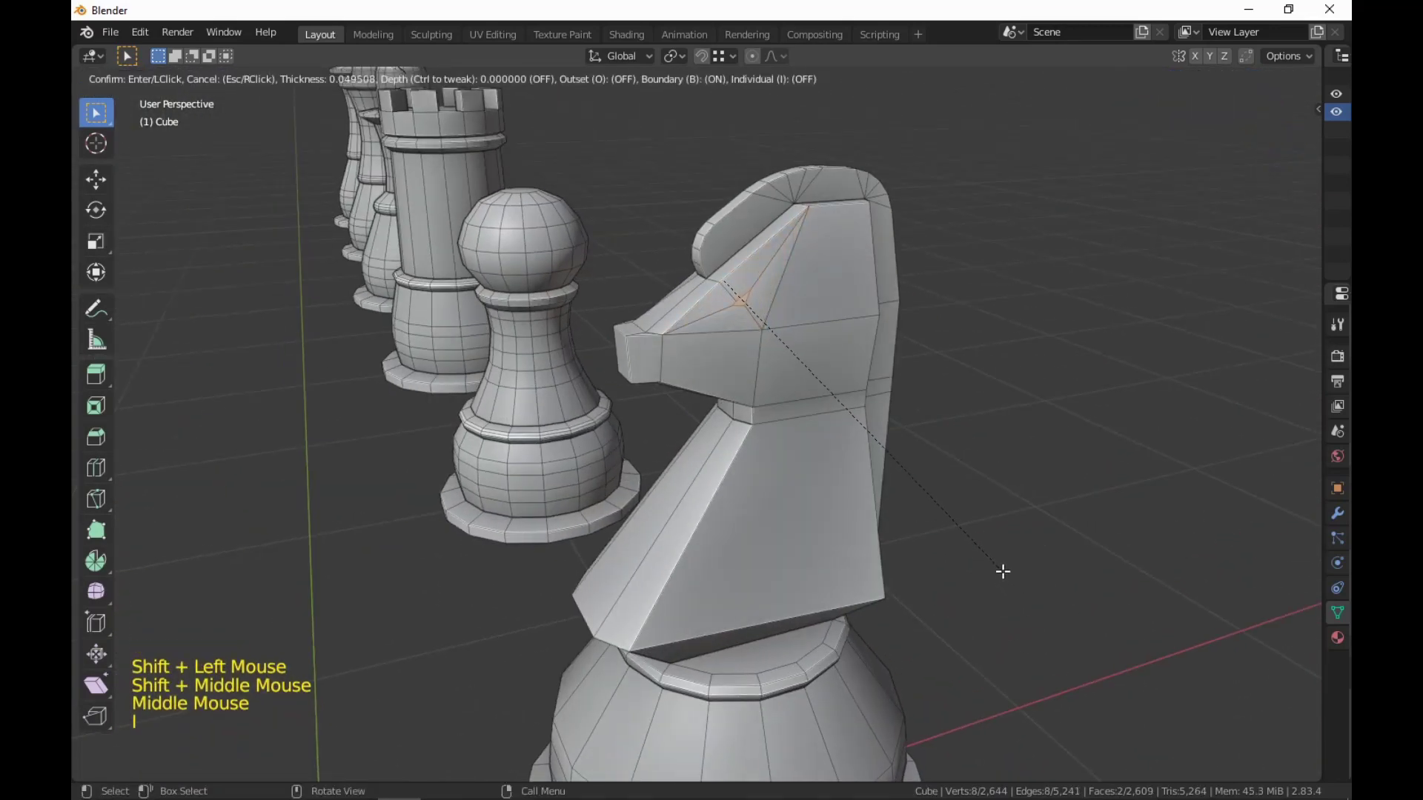
{"action": "left_click", "coordinate": [1008, 569]}
Extrude both inset eye faces inward along their normals by about 0.032 m to form eye sockets.
{"action": "middle_click_drag", "start_coordinate": [1010, 565], "coordinate": [1055, 578]}
{"action": "key", "text": "alt+e"}
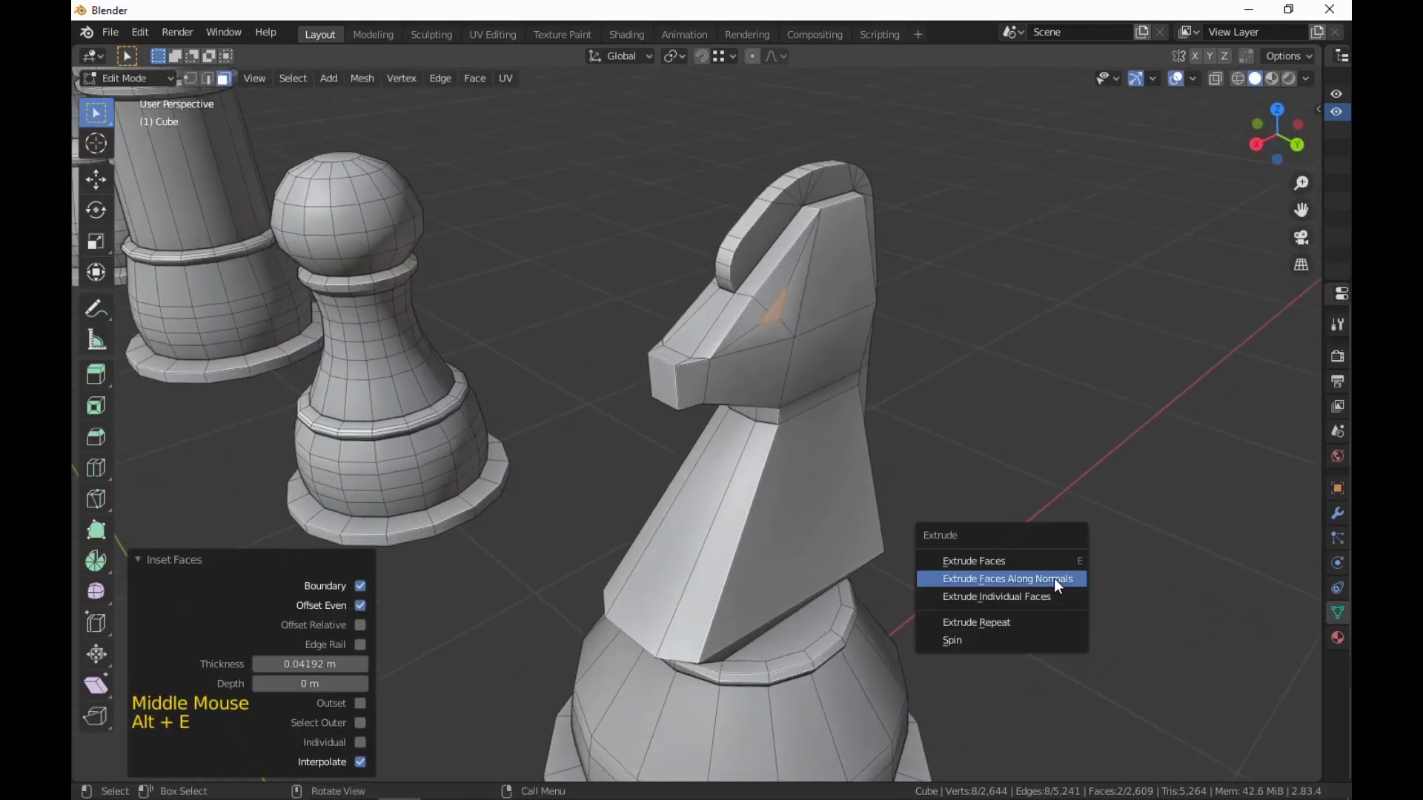
{"action": "left_click", "coordinate": [1053, 578]}
{"action": "left_click", "coordinate": [1080, 593]}
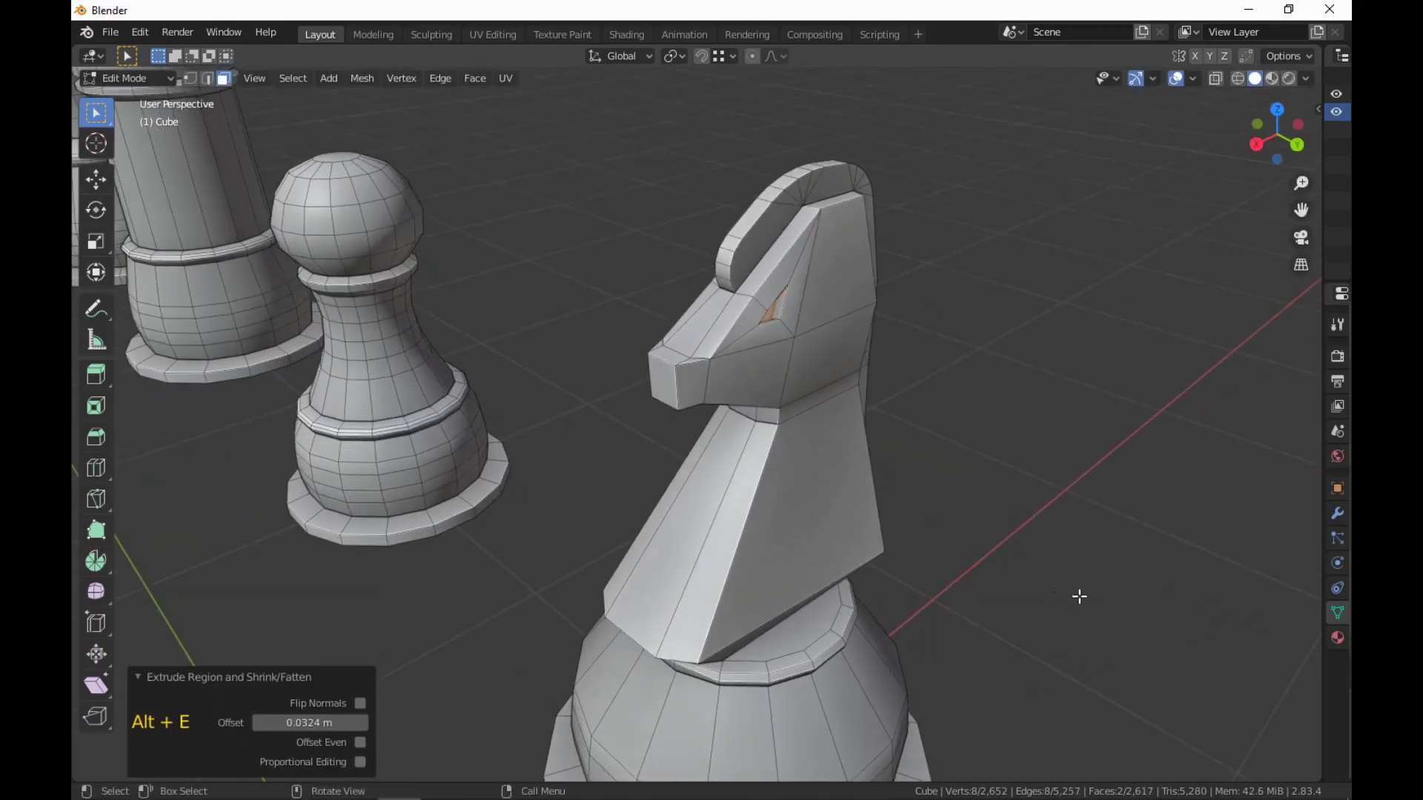
Move the recessed eye faces about -0.02 m along X and clear the selection.
{"action": "middle_click_drag", "start_coordinate": [1080, 593], "coordinate": [1057, 518]}
{"action": "key", "text": "g"}
{"action": "key", "text": "x"}
{"action": "left_click", "coordinate": [921, 560]}
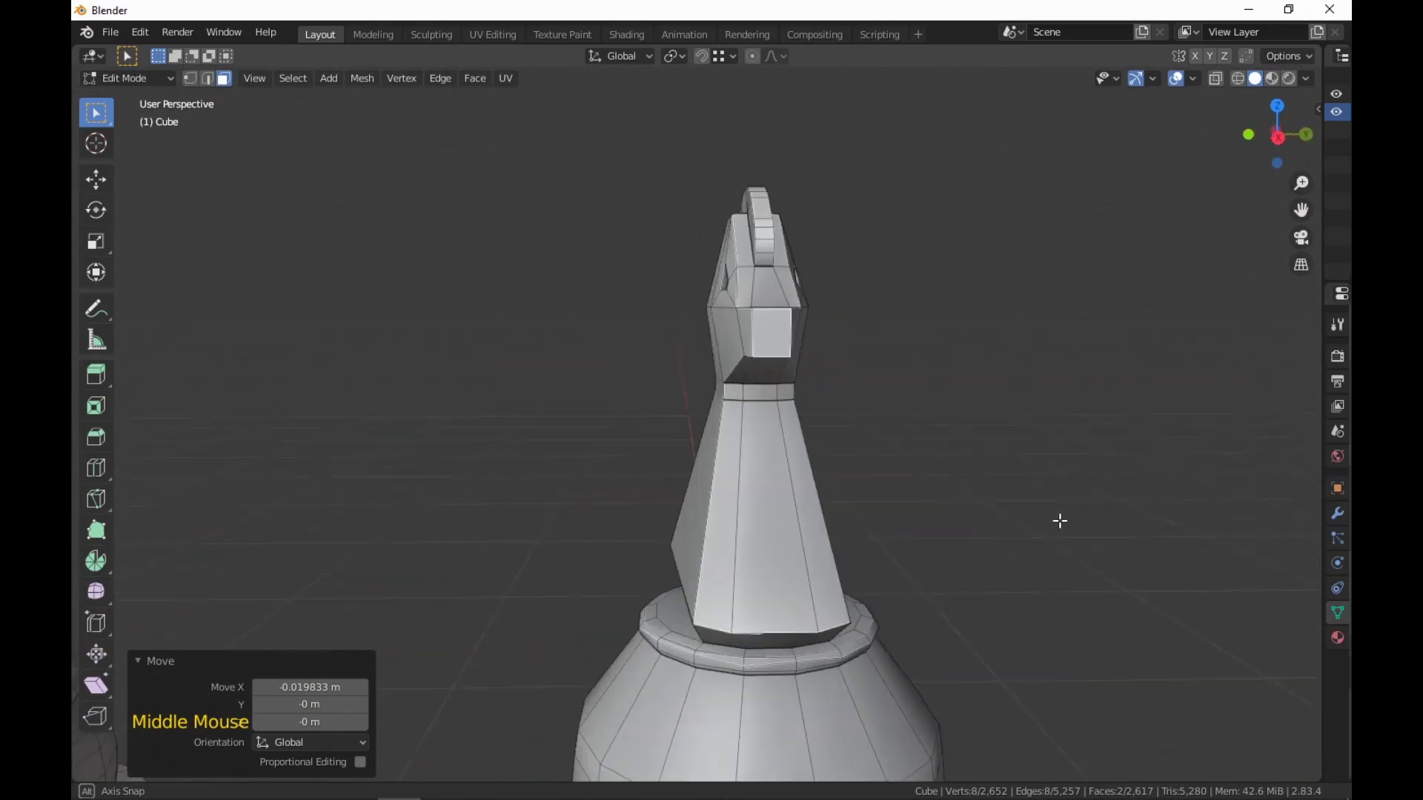
{"action": "scroll", "coordinate": [803, 540], "scroll_direction": "down", "scroll_amount": 5}
{"action": "middle_click_drag", "start_coordinate": [803, 540], "coordinate": [799, 504]}
{"action": "middle_click_drag", "start_coordinate": [798, 503], "coordinate": [892, 606], "text": "shift"}
{"action": "scroll", "coordinate": [797, 445], "scroll_direction": "up", "scroll_amount": 3}
{"action": "scroll", "coordinate": [778, 600], "scroll_direction": "up", "scroll_amount": 1}
{"action": "left_click", "coordinate": [891, 606]}
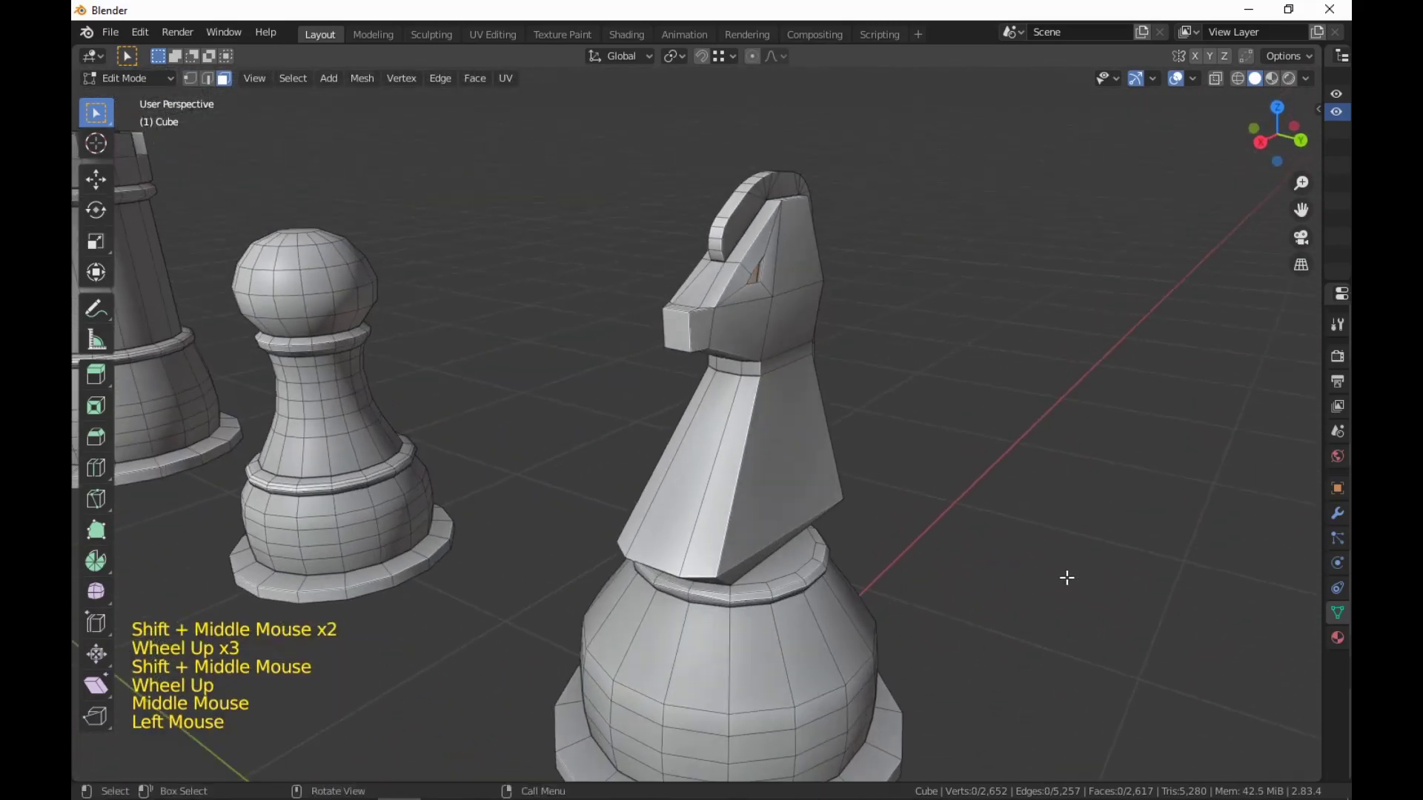
Try to add two centred vertical loop cuts through the knight's muzzle.
{"action": "middle_click_drag", "start_coordinate": [1065, 582], "coordinate": [1025, 575], "text": "shift"}
{"action": "scroll", "coordinate": [692, 359], "scroll_direction": "up", "scroll_amount": 2}
{"action": "left_click", "coordinate": [667, 344]}
{"action": "middle_click_drag", "start_coordinate": [878, 507], "coordinate": [810, 417]}
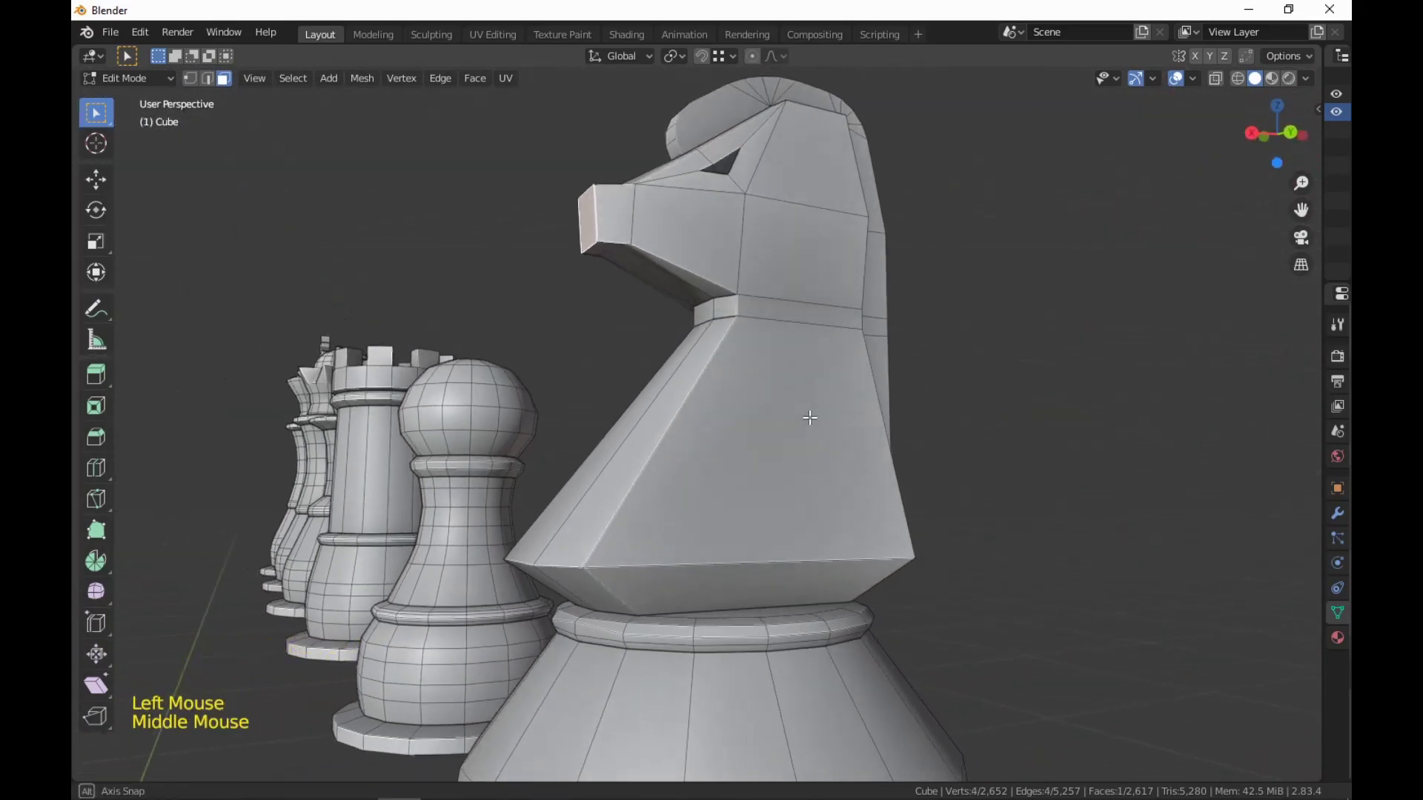
{"action": "middle_click_drag", "start_coordinate": [810, 417], "coordinate": [882, 518]}
{"action": "key", "text": "ctrl+r"}
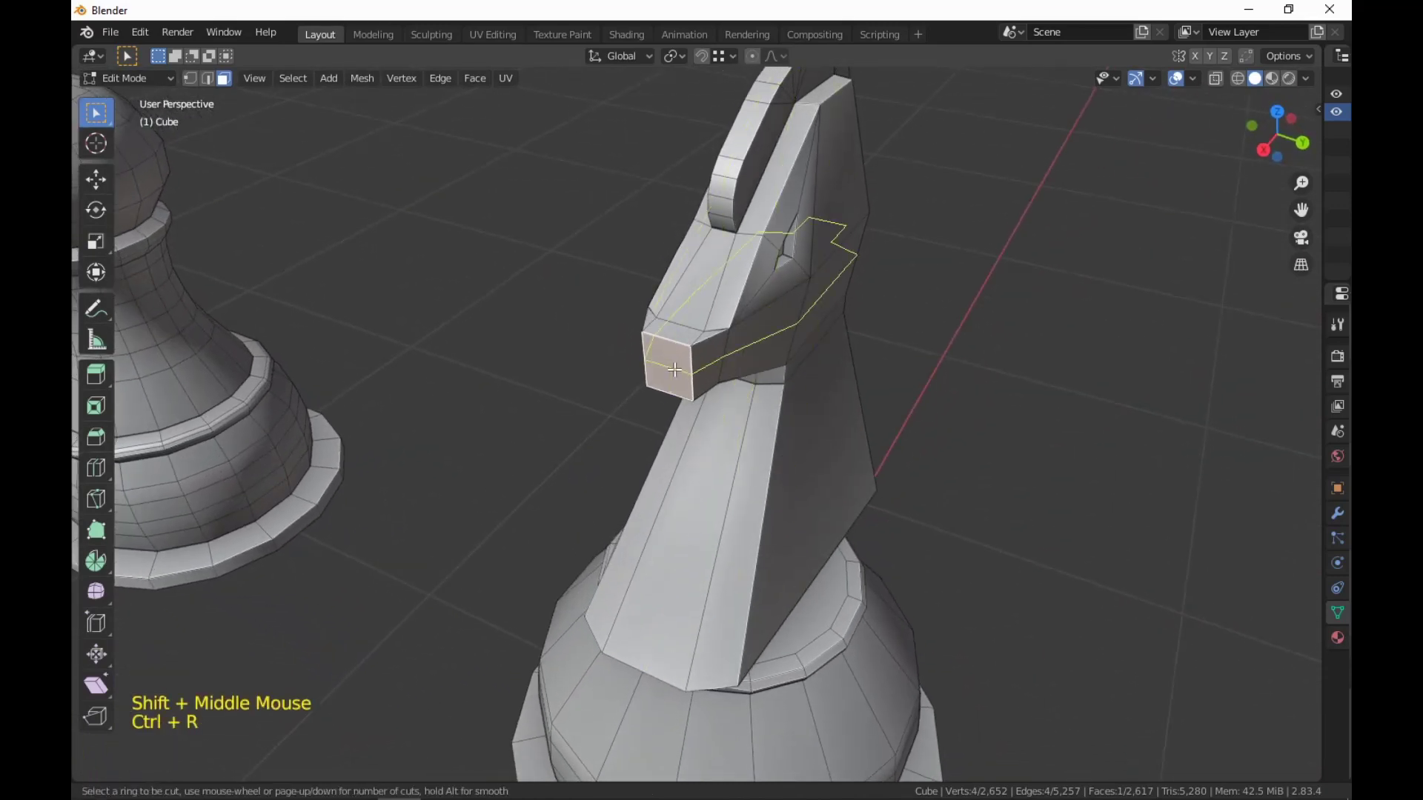
{"action": "scroll", "coordinate": [667, 348], "scroll_direction": "up", "scroll_amount": 1}
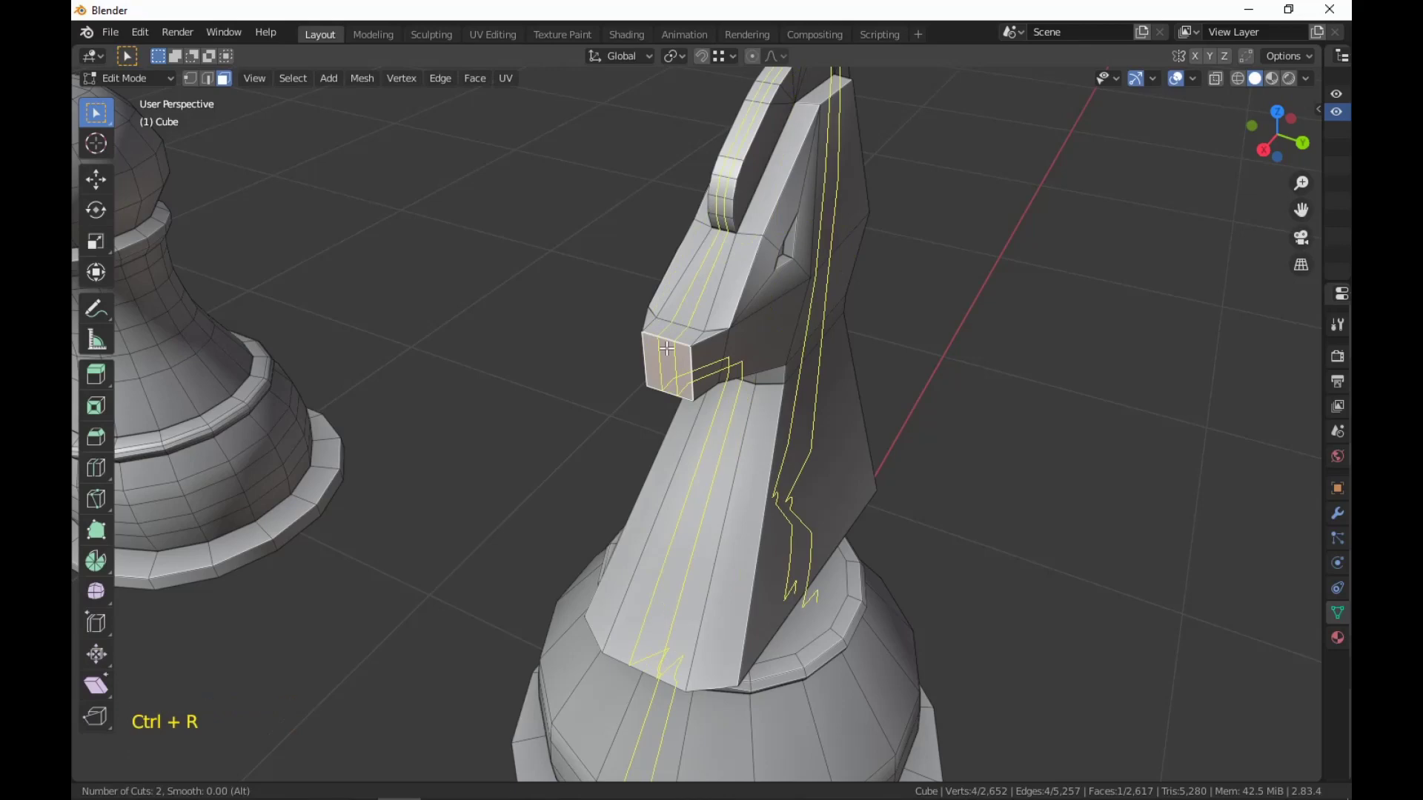
{"action": "left_click", "coordinate": [667, 349]}
{"action": "right_click", "coordinate": [728, 381]}
Subdivide the upper and lower edges of the muzzle's front face to split it into three vertical strips.
{"action": "middle_click_drag", "start_coordinate": [728, 381], "coordinate": [693, 348]}
{"action": "left_click", "coordinate": [694, 348], "text": "shift"}
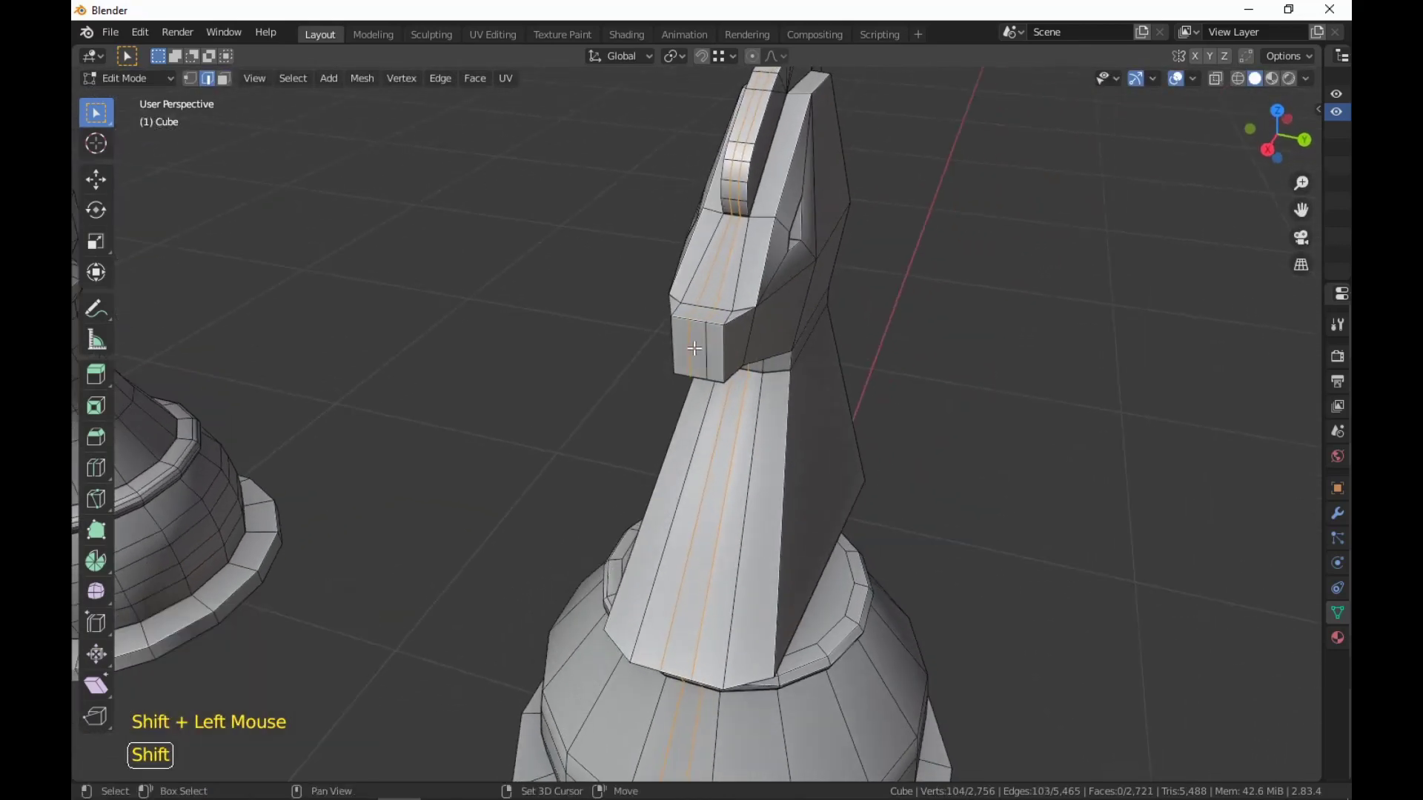
{"action": "right_click", "coordinate": [828, 418]}
{"action": "left_click", "coordinate": [789, 757]}
Move the middle strip of the muzzle's front forward about 0.022 m along X.
{"action": "middle_click_drag", "start_coordinate": [789, 757], "coordinate": [843, 588]}
{"action": "key", "text": "3"}
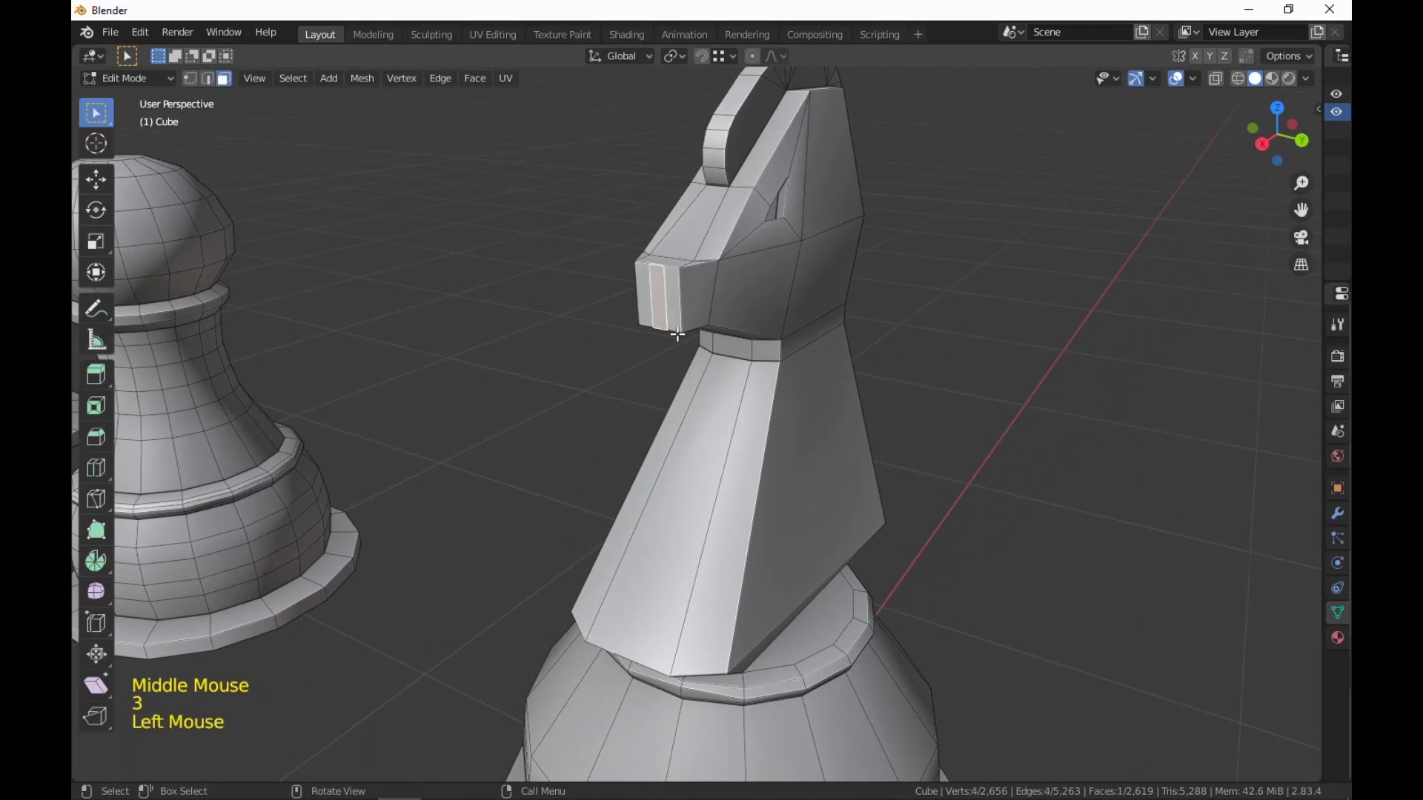
{"action": "middle_click_drag", "start_coordinate": [677, 335], "coordinate": [677, 459], "text": "shift"}
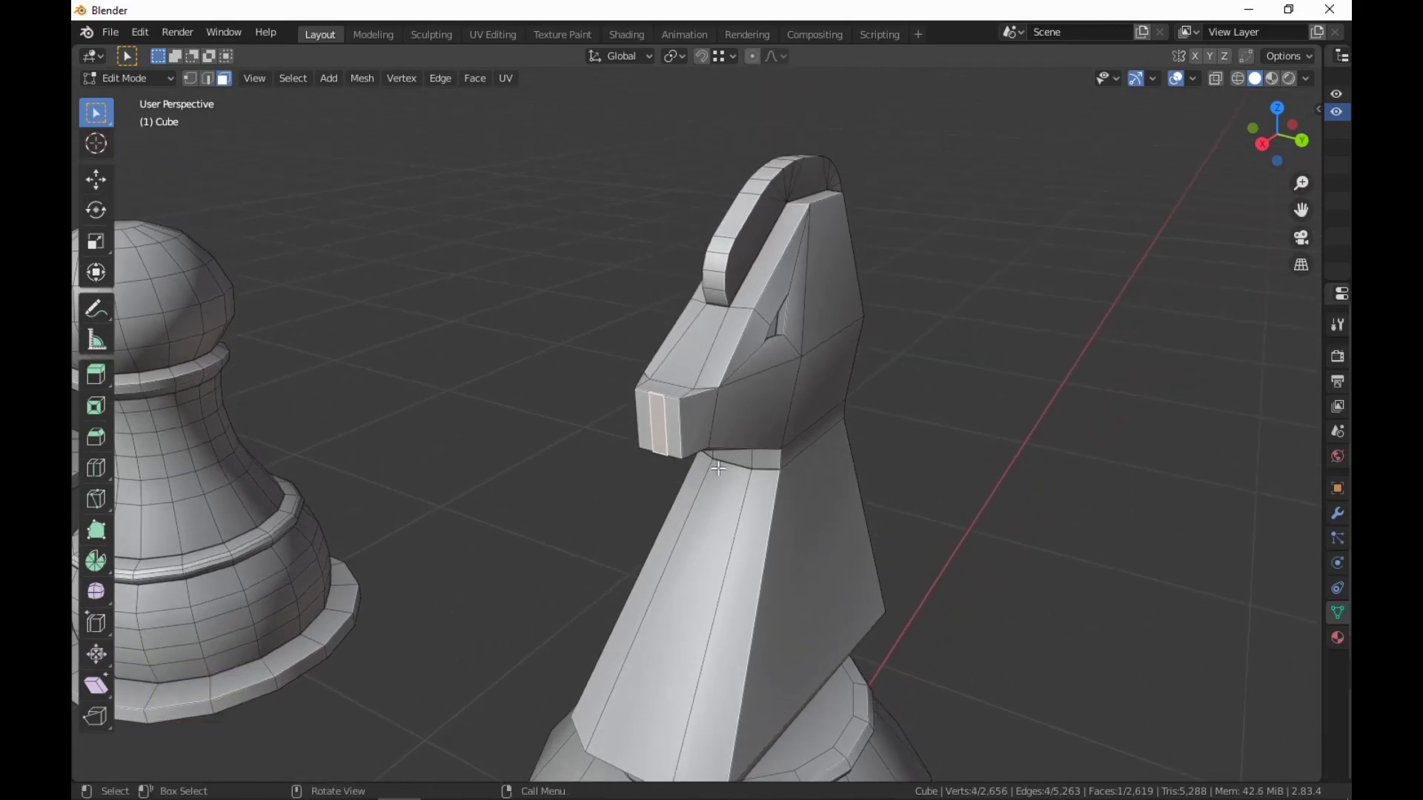
{"action": "key", "text": "g"}
{"action": "key", "text": "x"}
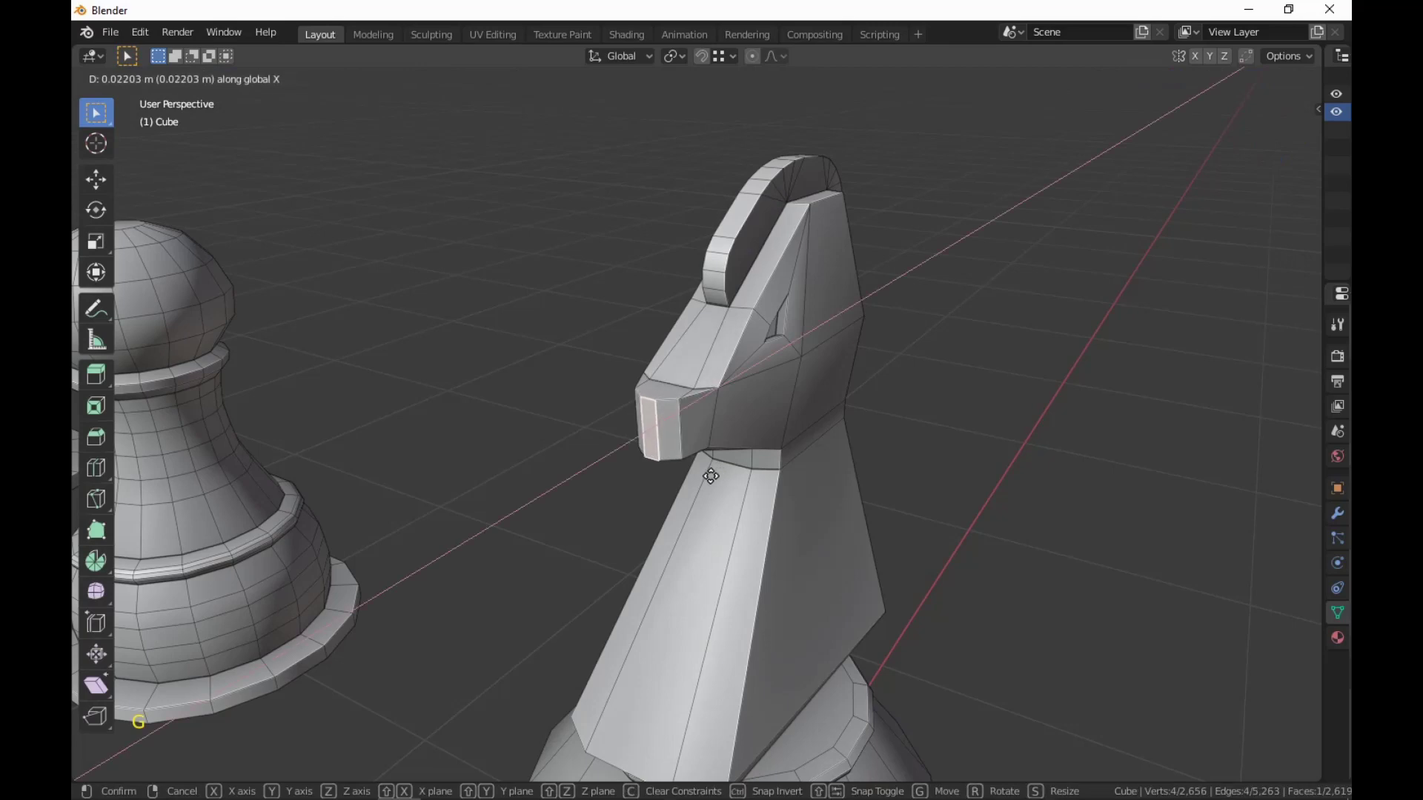
{"action": "left_click", "coordinate": [711, 476]}
Add one centred horizontal loop cut around the knight's muzzle and head.
{"action": "middle_click_drag", "start_coordinate": [711, 476], "coordinate": [637, 441]}
{"action": "left_click", "coordinate": [658, 437]}
{"action": "key", "text": "ctrl+r"}
{"action": "left_click", "coordinate": [699, 403]}
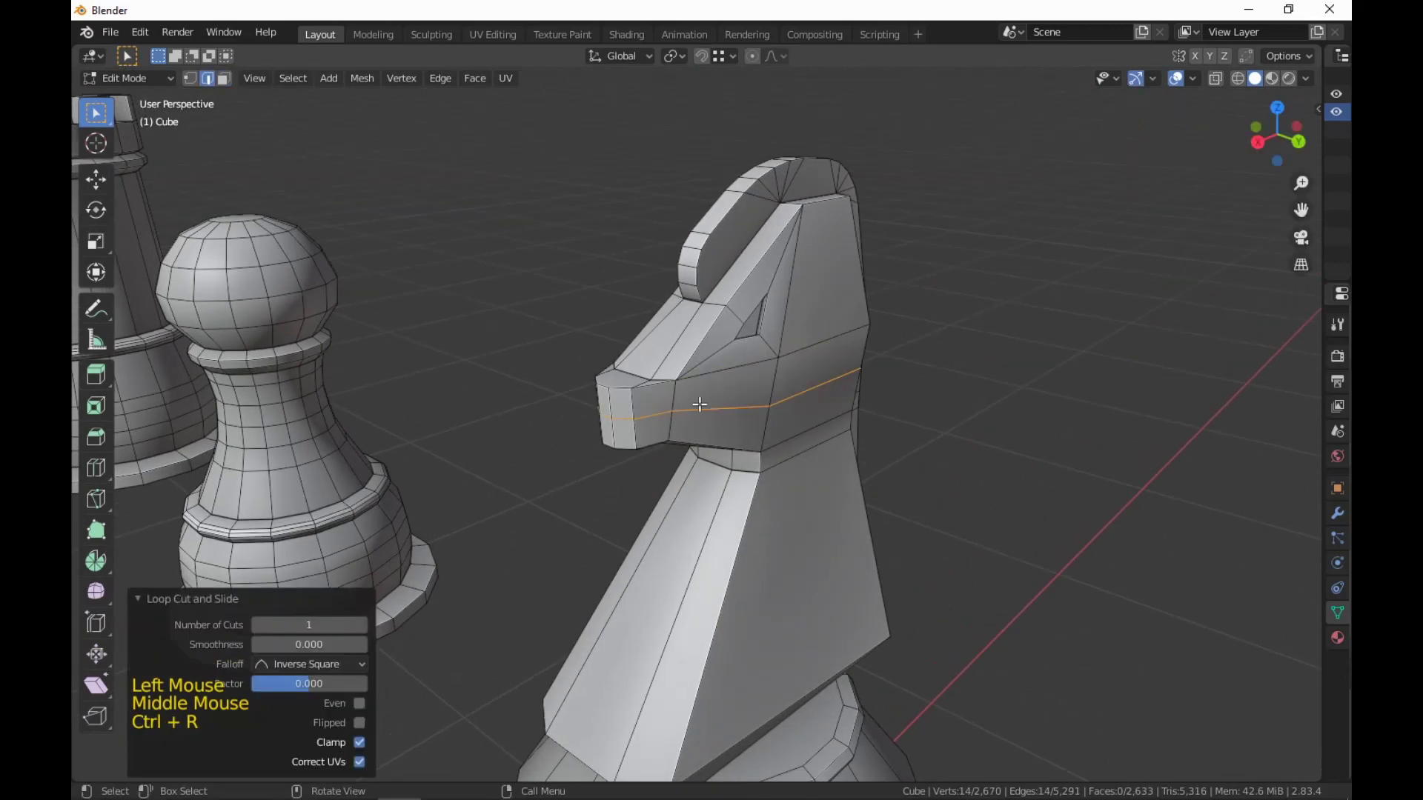
Inset the upper side faces of the muzzle on both sides with a thickness of about 0.019 m.
{"action": "key", "text": "3"}
{"action": "left_click", "coordinate": [655, 400]}
{"action": "middle_click_drag", "start_coordinate": [656, 400], "coordinate": [848, 381]}
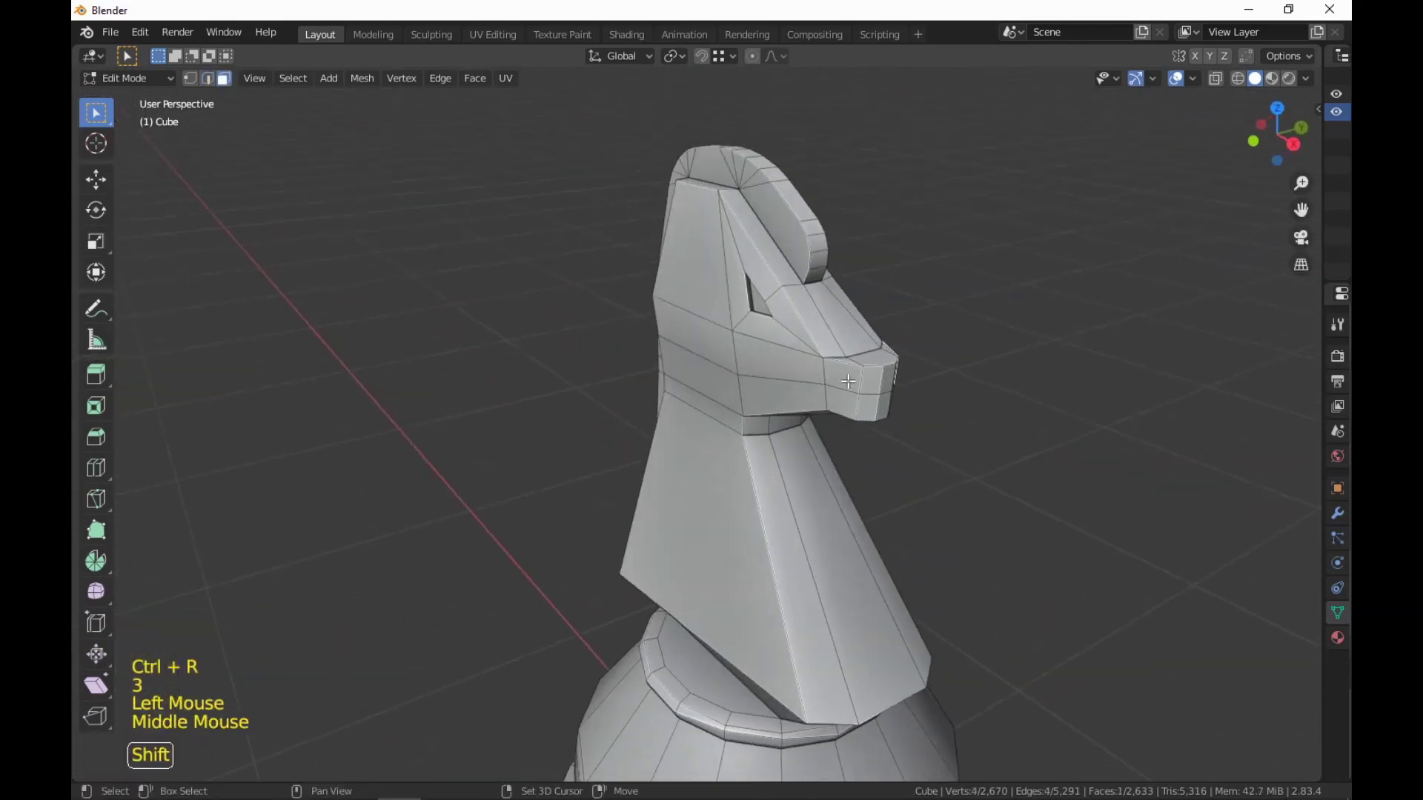
{"action": "middle_click_drag", "start_coordinate": [882, 519], "coordinate": [966, 610], "text": "shift"}
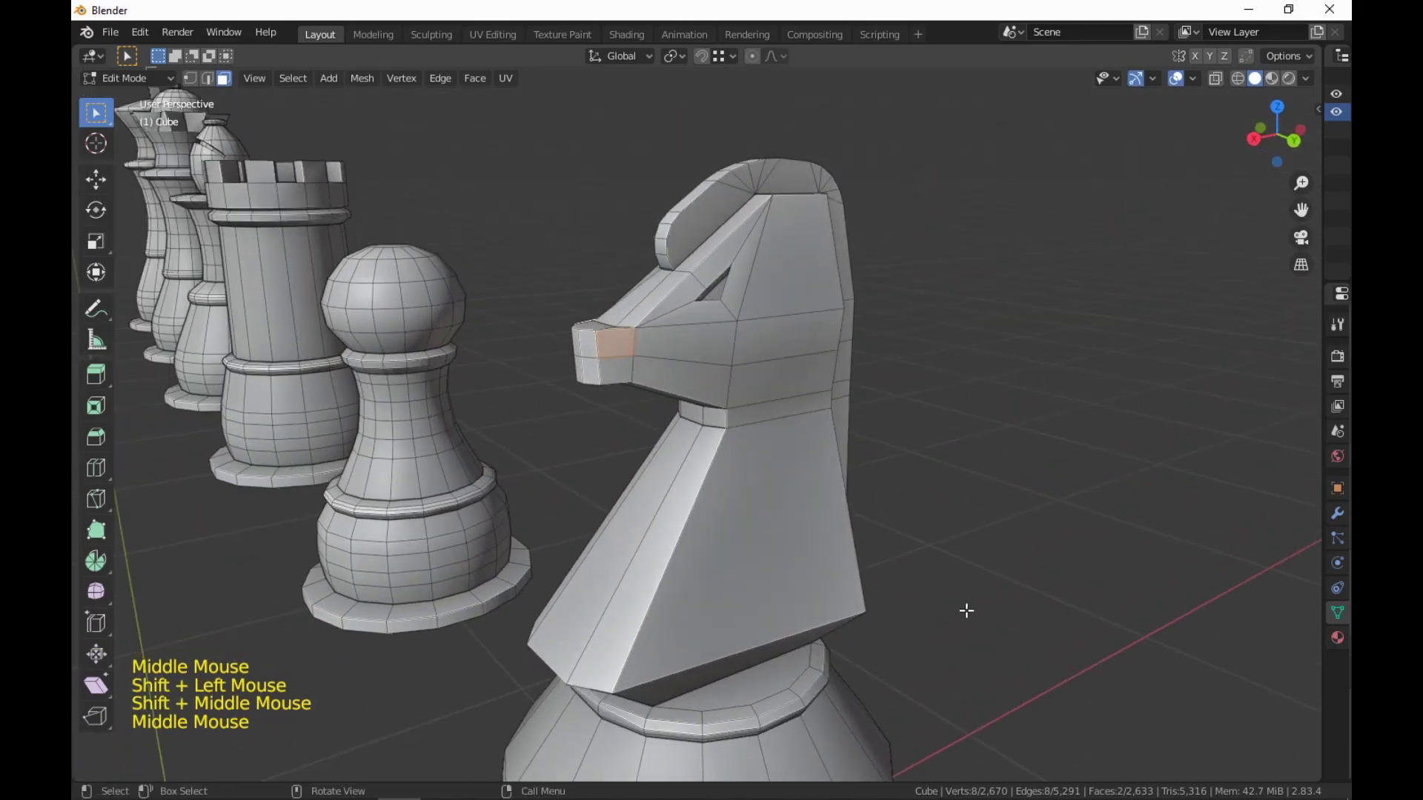
{"action": "key", "text": "i"}
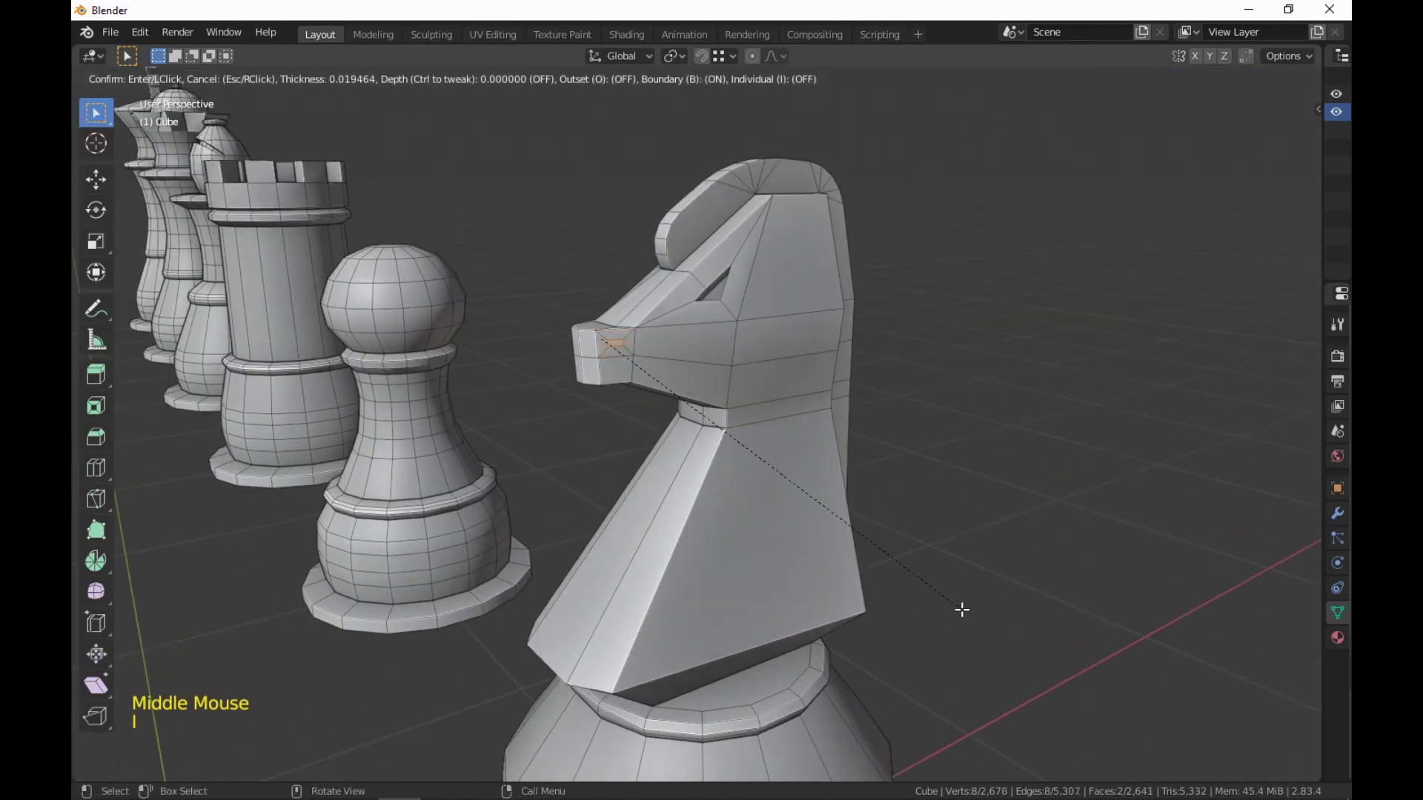
{"action": "left_click", "coordinate": [962, 609]}
Extrude both inset muzzle faces inward along their normals by about 0.023 m to form nostrils.
{"action": "scroll", "coordinate": [962, 609], "scroll_direction": "up", "scroll_amount": 3}
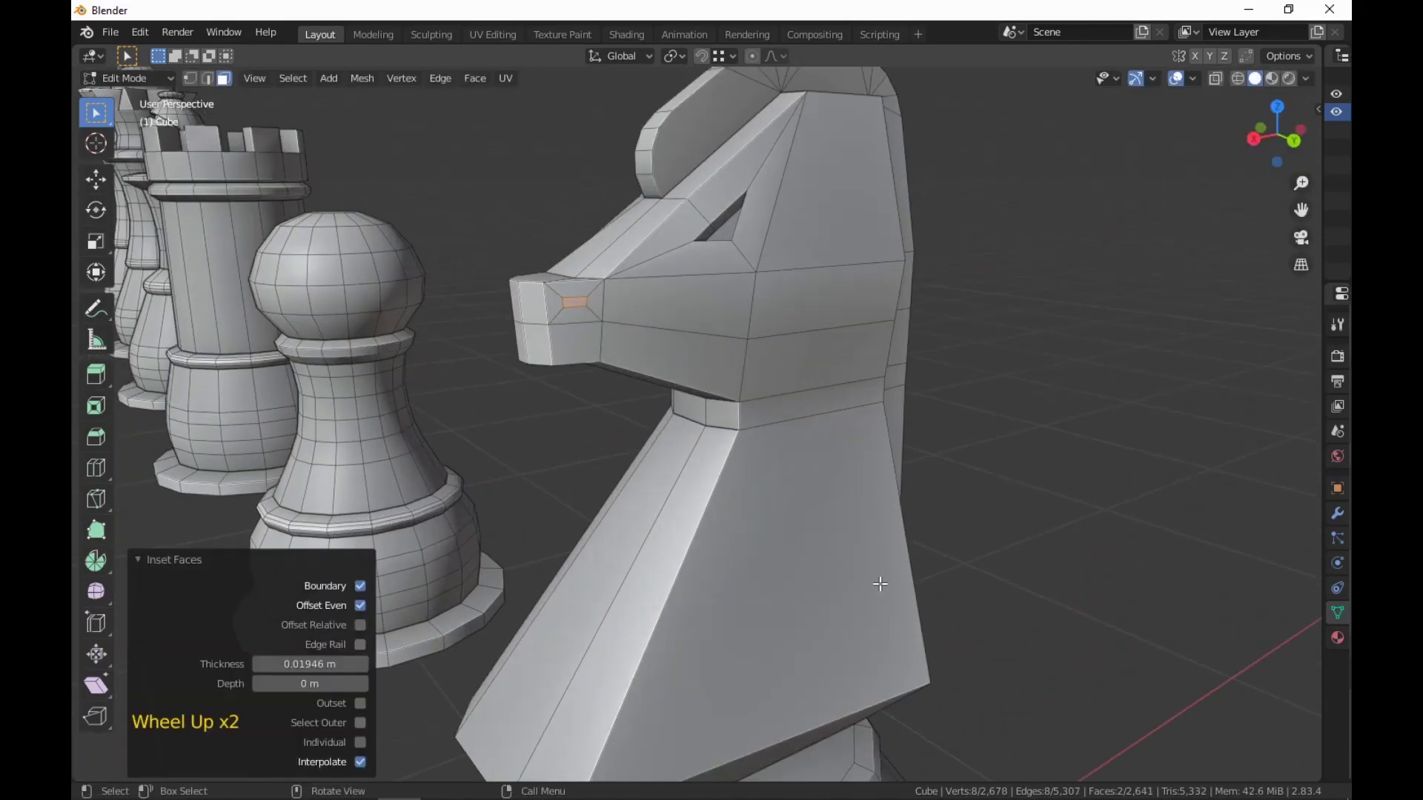
{"action": "middle_click_drag", "start_coordinate": [667, 519], "coordinate": [720, 547], "text": "shift"}
{"action": "key", "text": "alt+e"}
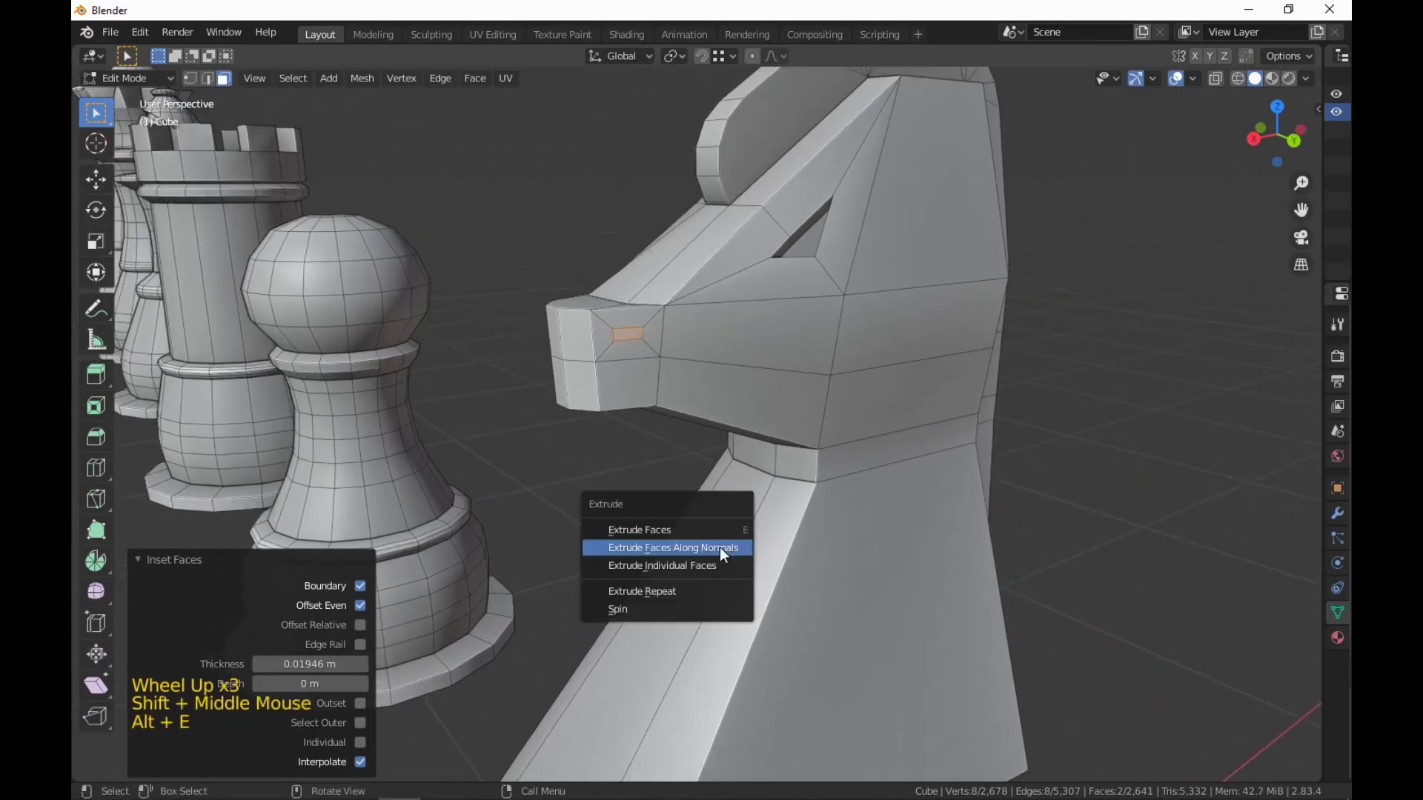
{"action": "left_click", "coordinate": [718, 547]}
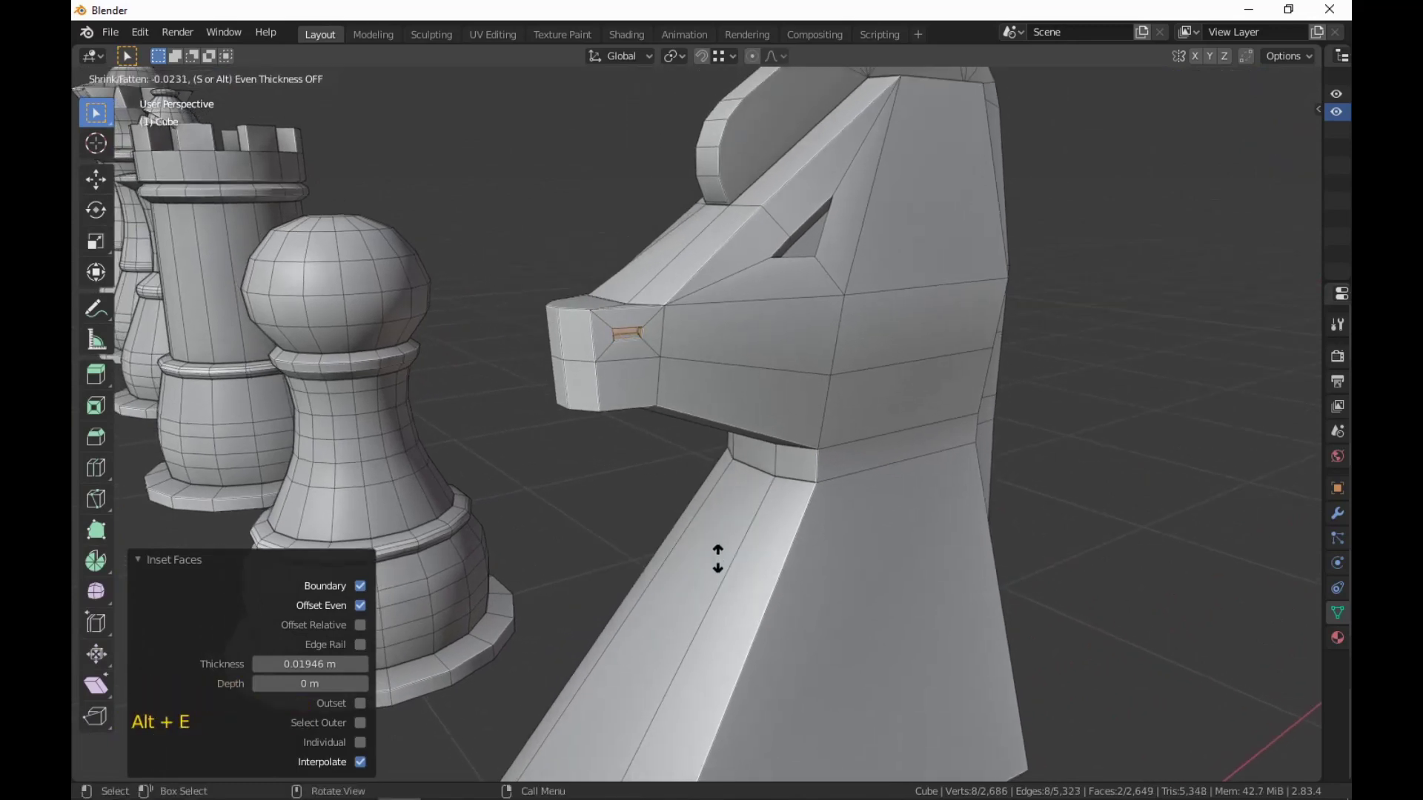
{"action": "left_click", "coordinate": [717, 558]}
Add a horizontal loop cut through the lower muzzle and head, slid up with a factor of about -0.421.
{"action": "middle_click_drag", "start_coordinate": [717, 559], "coordinate": [706, 487]}
{"action": "scroll", "coordinate": [859, 540], "scroll_direction": "down", "scroll_amount": 4}
{"action": "key", "text": "3"}
{"action": "scroll", "coordinate": [814, 534], "scroll_direction": "up", "scroll_amount": 5}
{"action": "scroll", "coordinate": [654, 502], "scroll_direction": "down", "scroll_amount": 5}
{"action": "scroll", "coordinate": [680, 504], "scroll_direction": "up", "scroll_amount": 3}
{"action": "scroll", "coordinate": [670, 499], "scroll_direction": "up", "scroll_amount": 1}
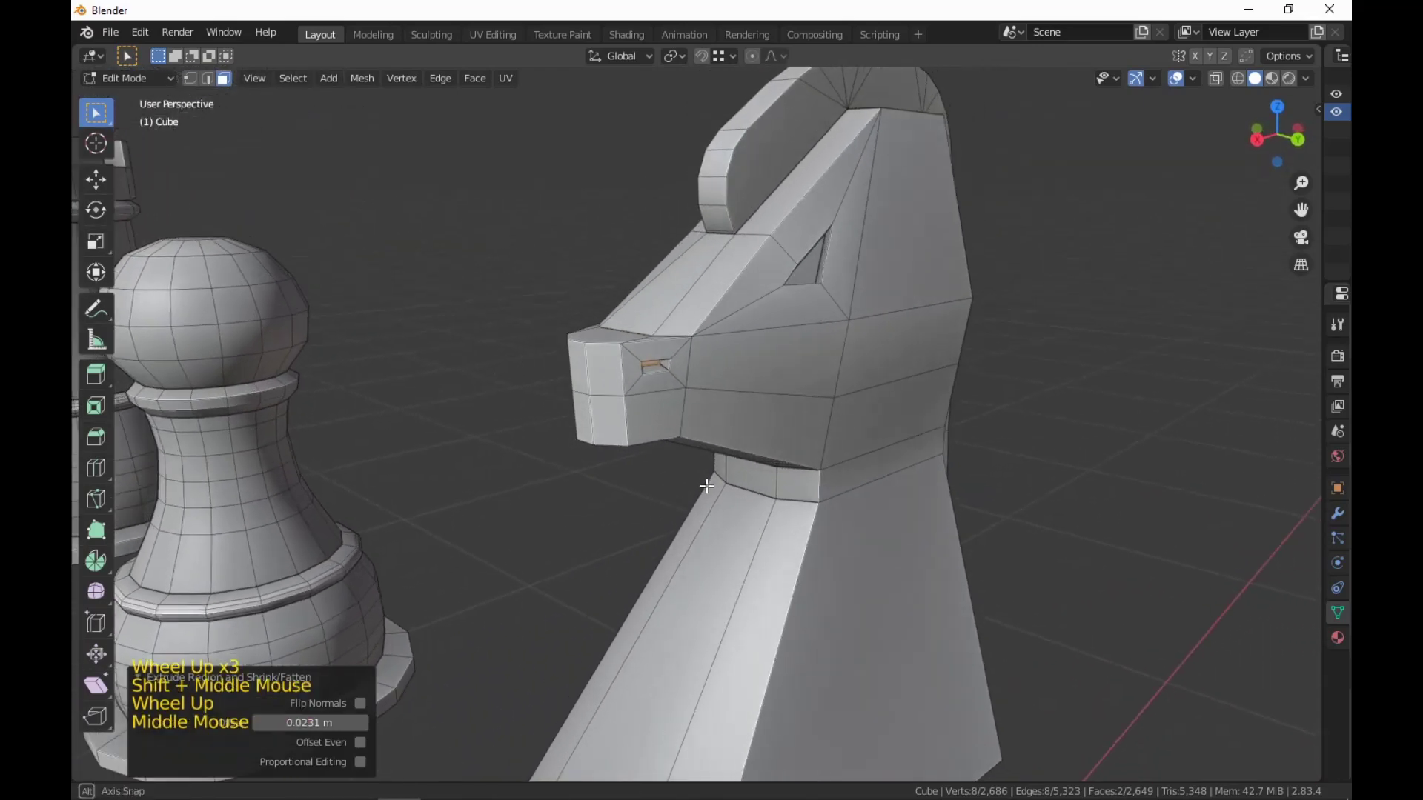
{"action": "key", "text": "ctrl+r"}
{"action": "left_click", "coordinate": [600, 412]}
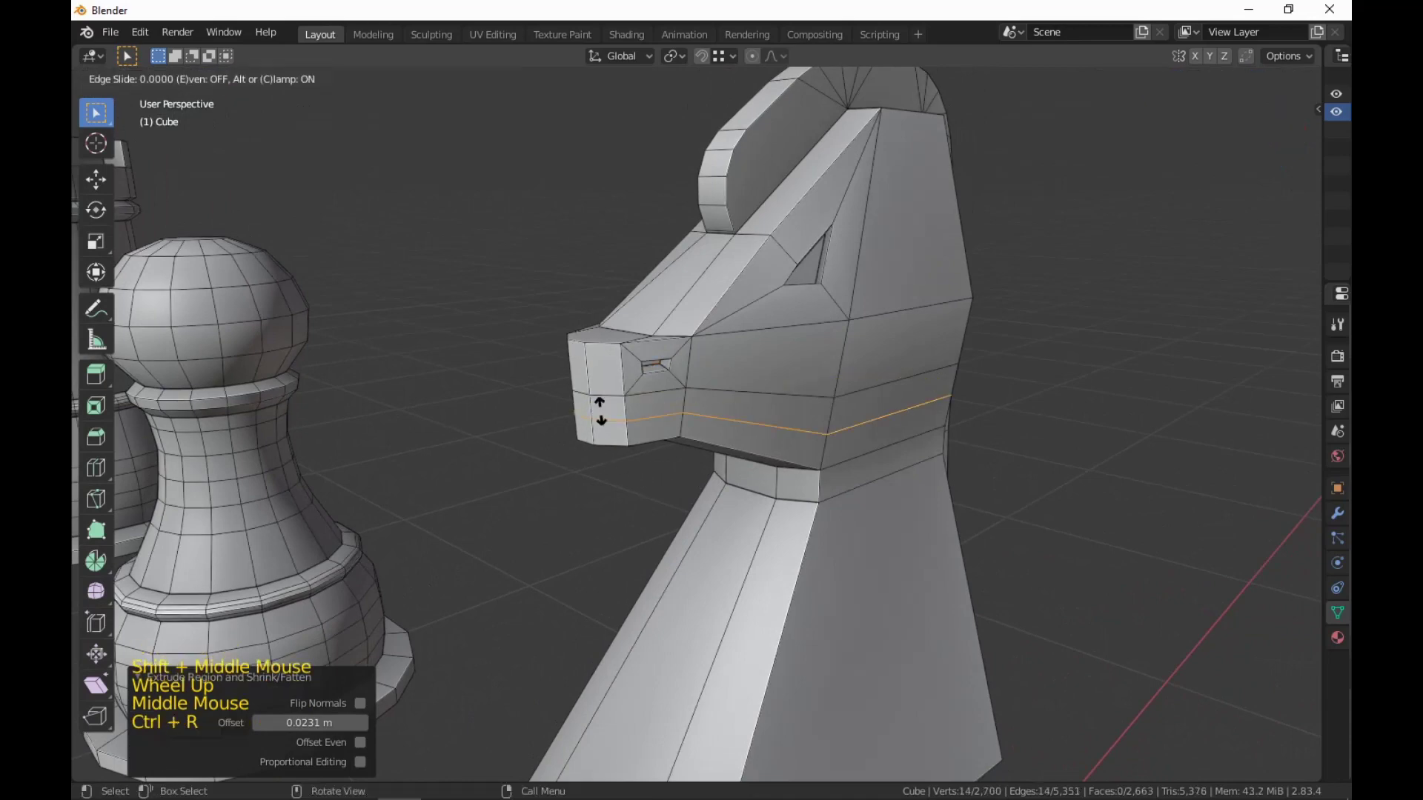
{"action": "left_click", "coordinate": [609, 400]}
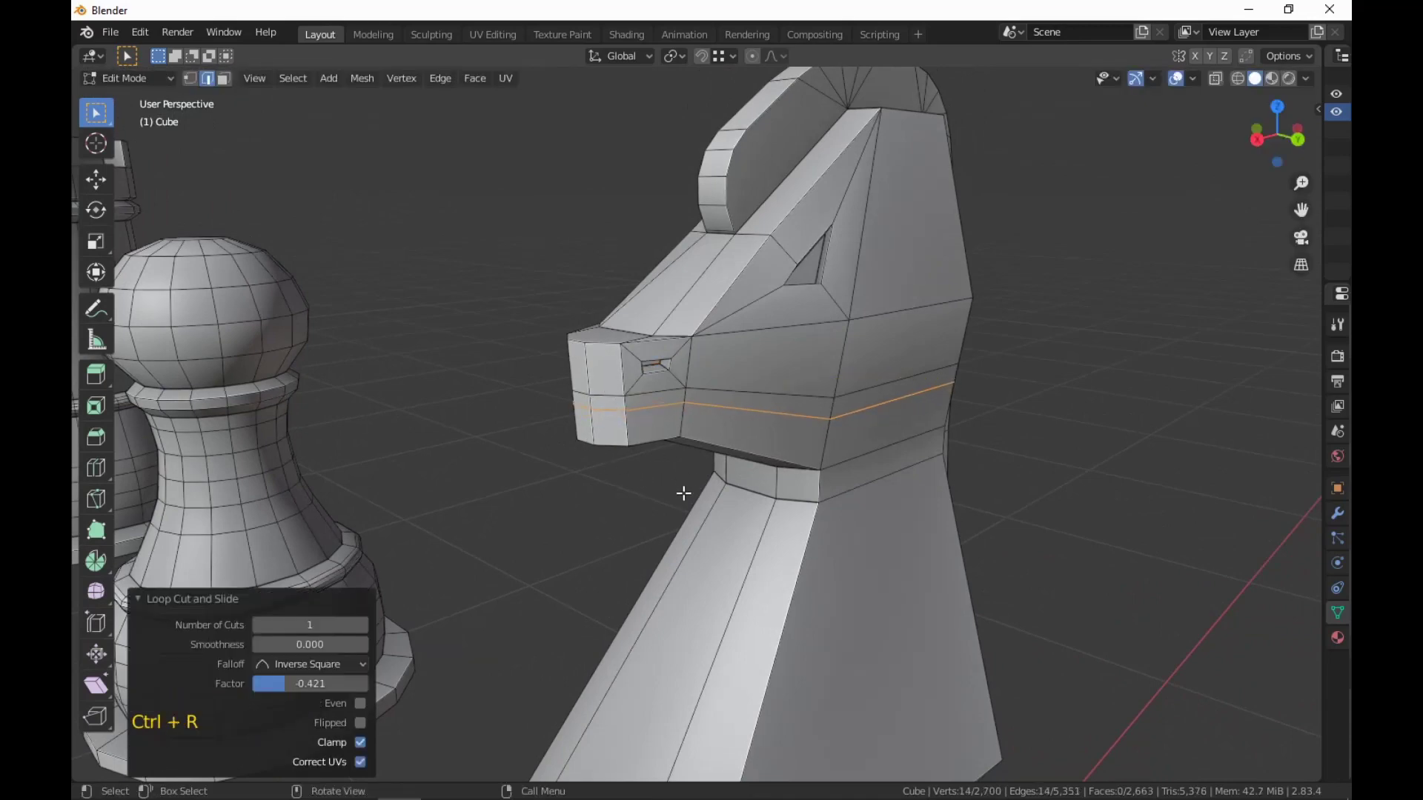
Extrude the narrow band of faces around the muzzle's front and sides inward along their normals to form the mouth.
{"action": "key", "text": "3"}
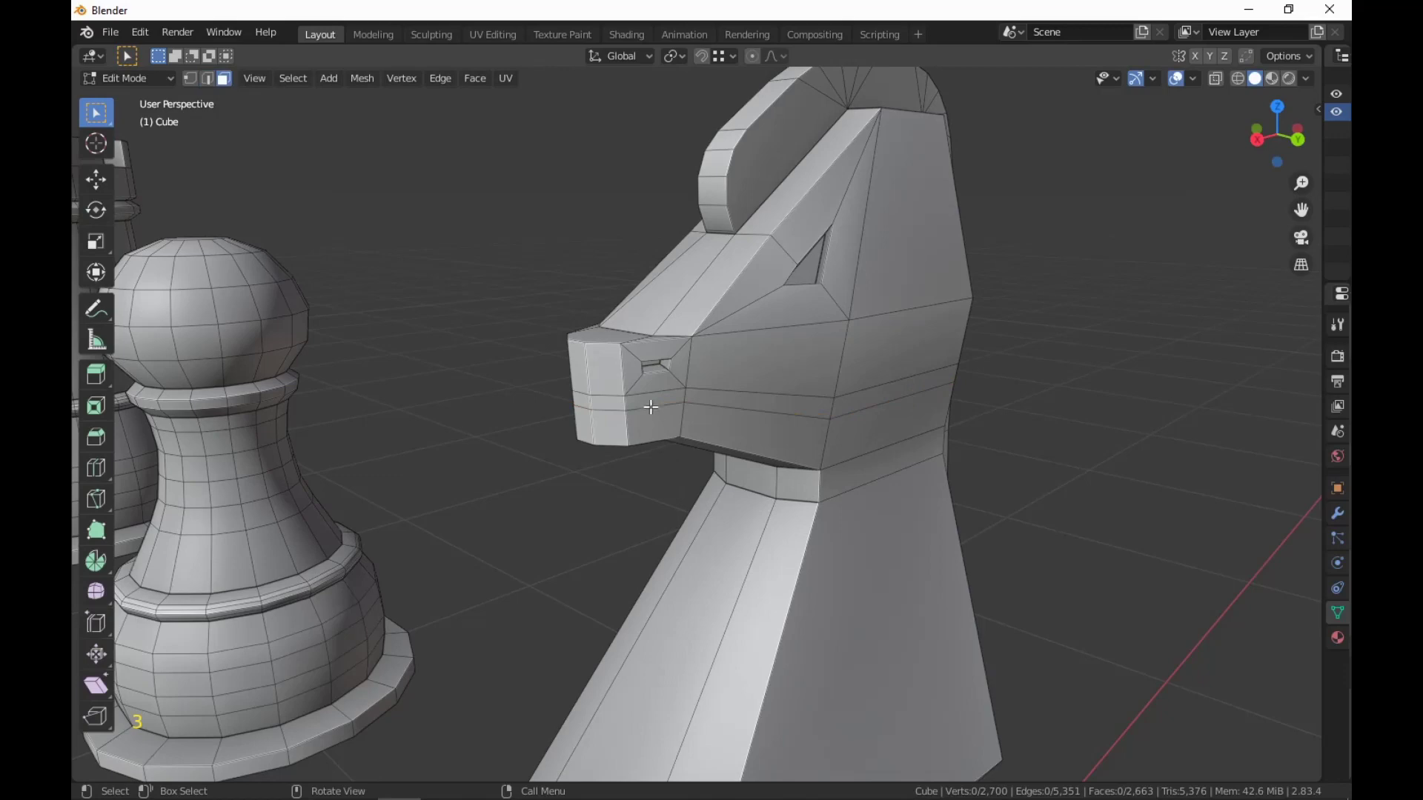
{"action": "middle_click_drag", "start_coordinate": [640, 449], "coordinate": [830, 459]}
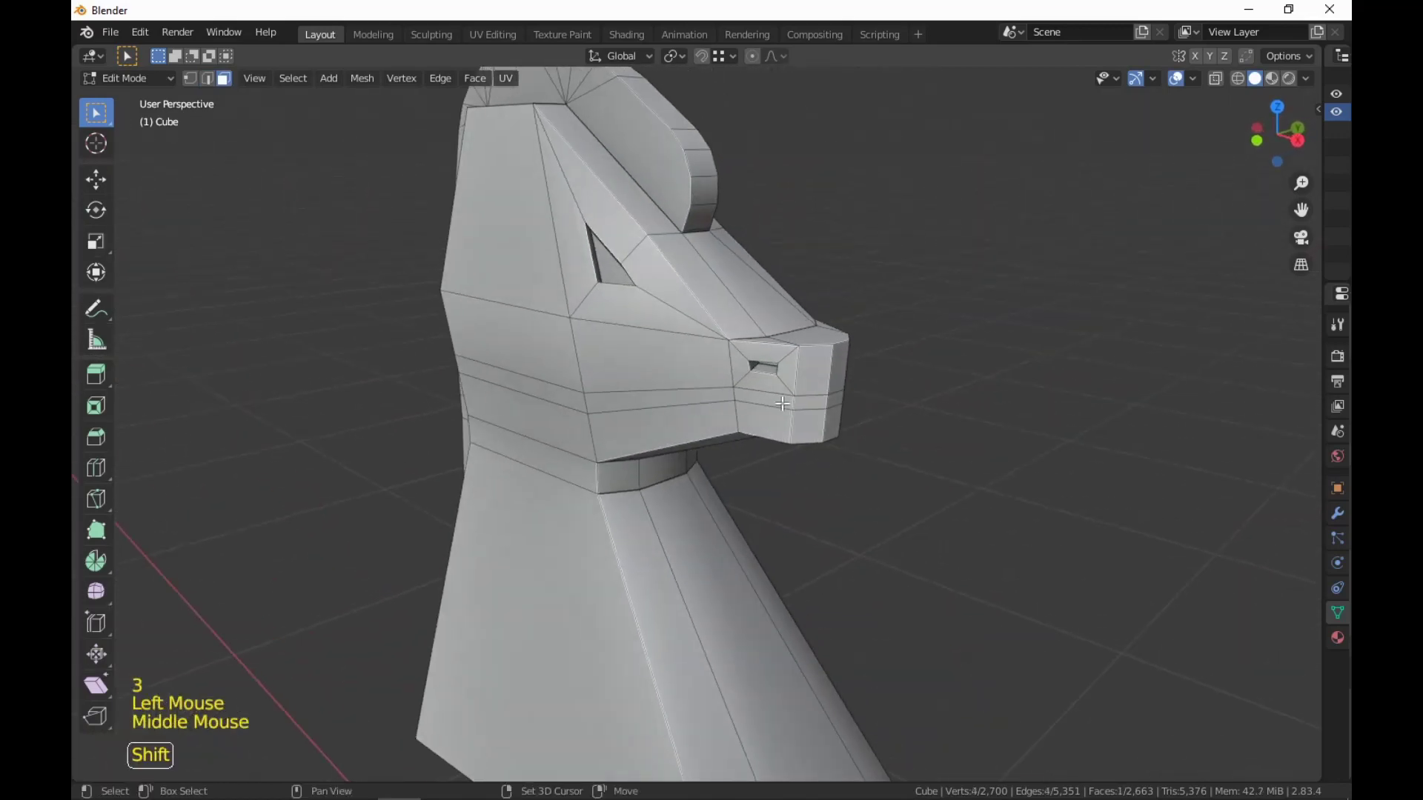
{"action": "middle_click_drag", "start_coordinate": [1123, 566], "coordinate": [718, 444]}
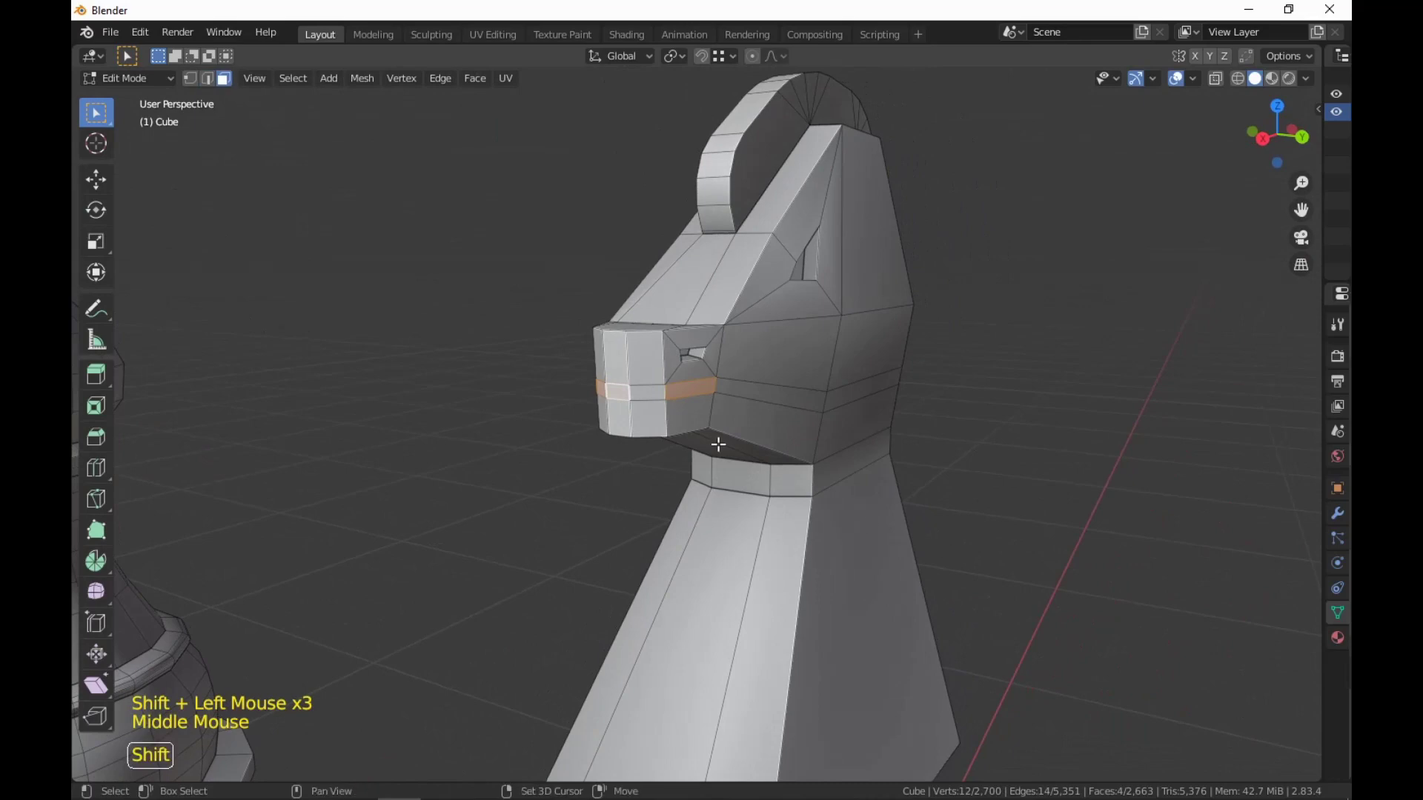
{"action": "key", "text": "alt+e"}
{"action": "left_click", "coordinate": [799, 523]}
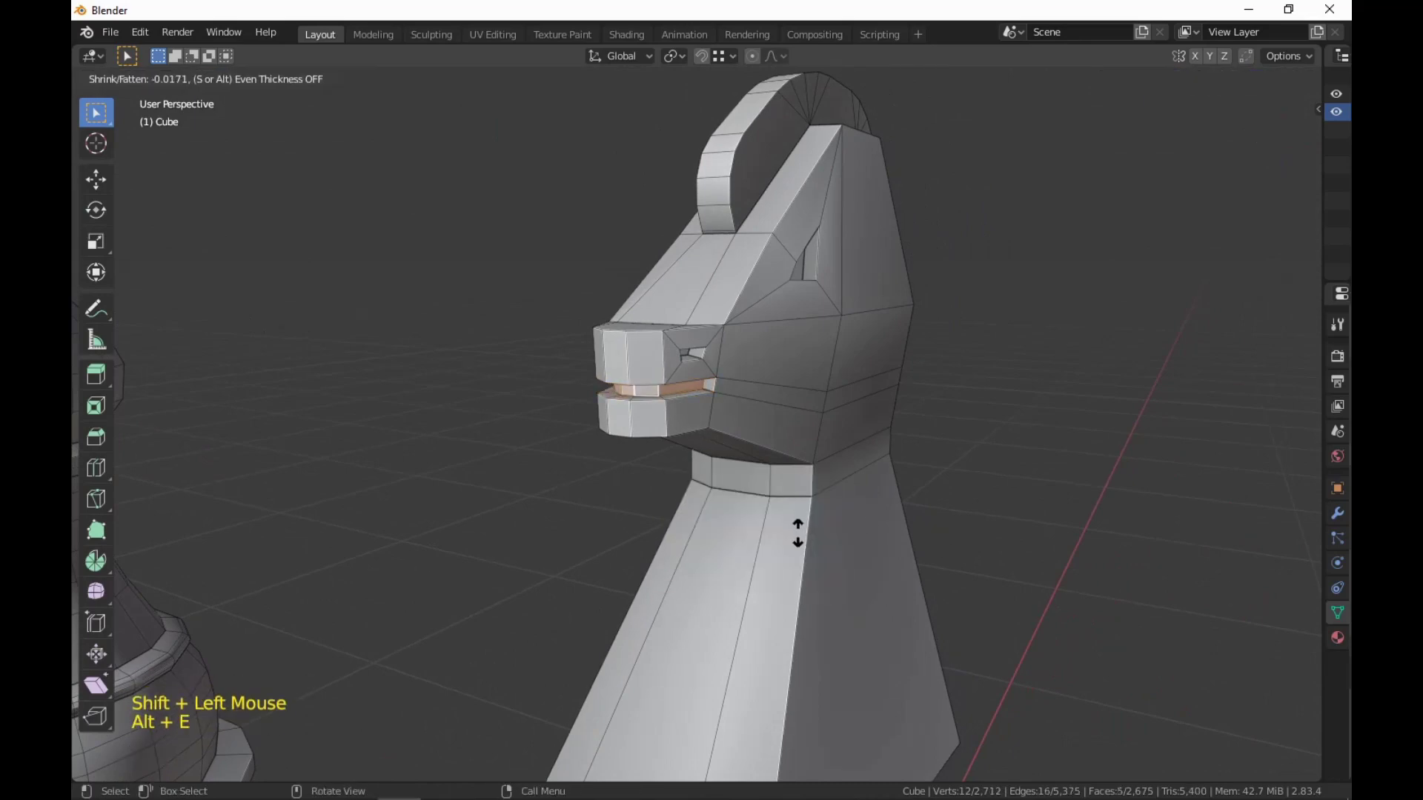
{"action": "left_click", "coordinate": [795, 542]}
Examine the knight's eyes, nostrils, mouth and overall proportions from several sides.
{"action": "middle_click_drag", "start_coordinate": [795, 542], "coordinate": [1013, 676]}
{"action": "scroll", "coordinate": [916, 546], "scroll_direction": "down", "scroll_amount": 5}
{"action": "key", "text": "3"}
{"action": "left_click", "coordinate": [1004, 460]}
{"action": "scroll", "coordinate": [919, 460], "scroll_direction": "up", "scroll_amount": 3}
{"action": "scroll", "coordinate": [1089, 517], "scroll_direction": "down", "scroll_amount": 10}
{"action": "scroll", "coordinate": [1089, 517], "scroll_direction": "up", "scroll_amount": 1}
{"action": "scroll", "coordinate": [926, 663], "scroll_direction": "down", "scroll_amount": 1, "text": "shift"}
{"action": "middle_click_drag", "start_coordinate": [844, 652], "coordinate": [961, 520], "text": "shift"}
{"action": "scroll", "coordinate": [867, 499], "scroll_direction": "up", "scroll_amount": 4}
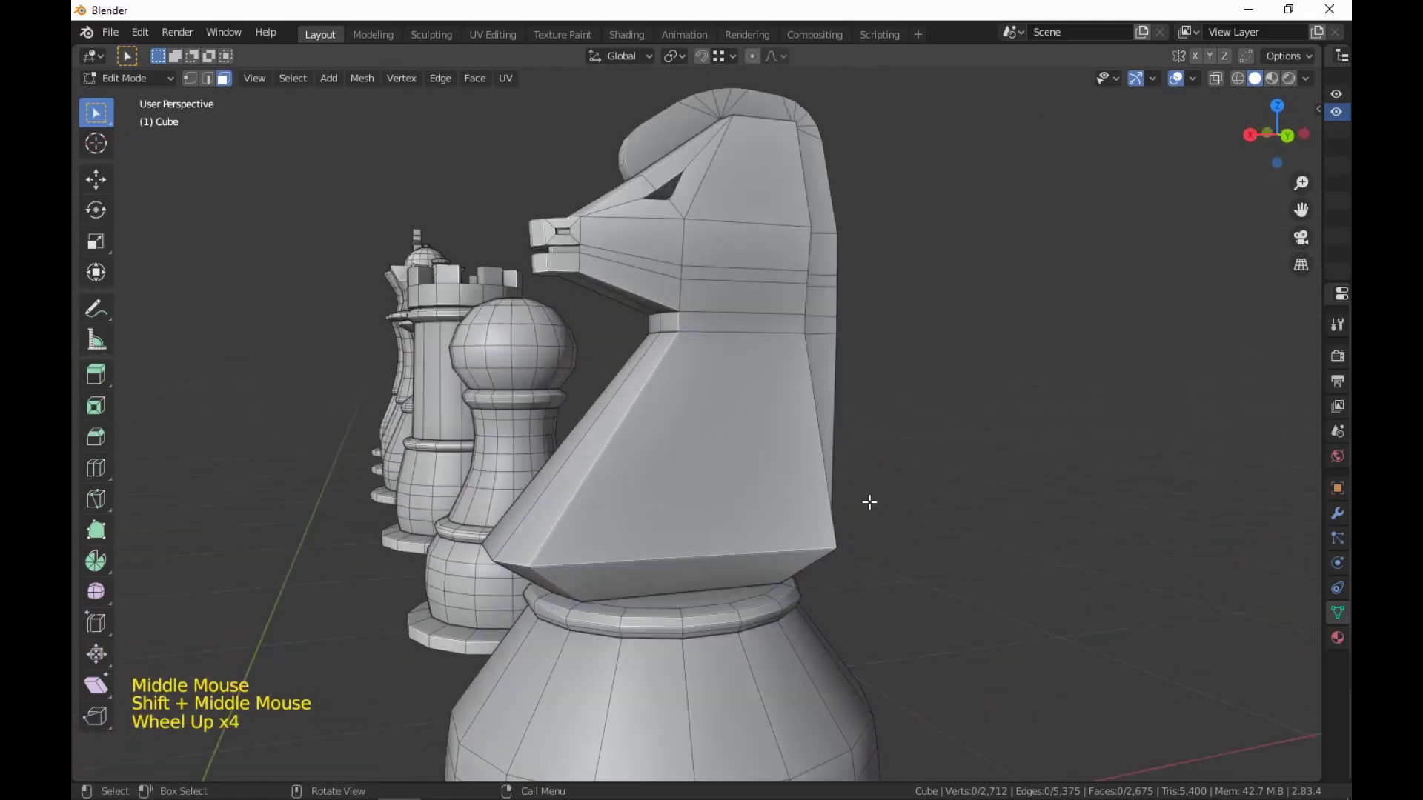
{"action": "middle_click_drag", "start_coordinate": [867, 498], "coordinate": [848, 561]}
{"action": "scroll", "coordinate": [849, 561], "scroll_direction": "up", "scroll_amount": 1}
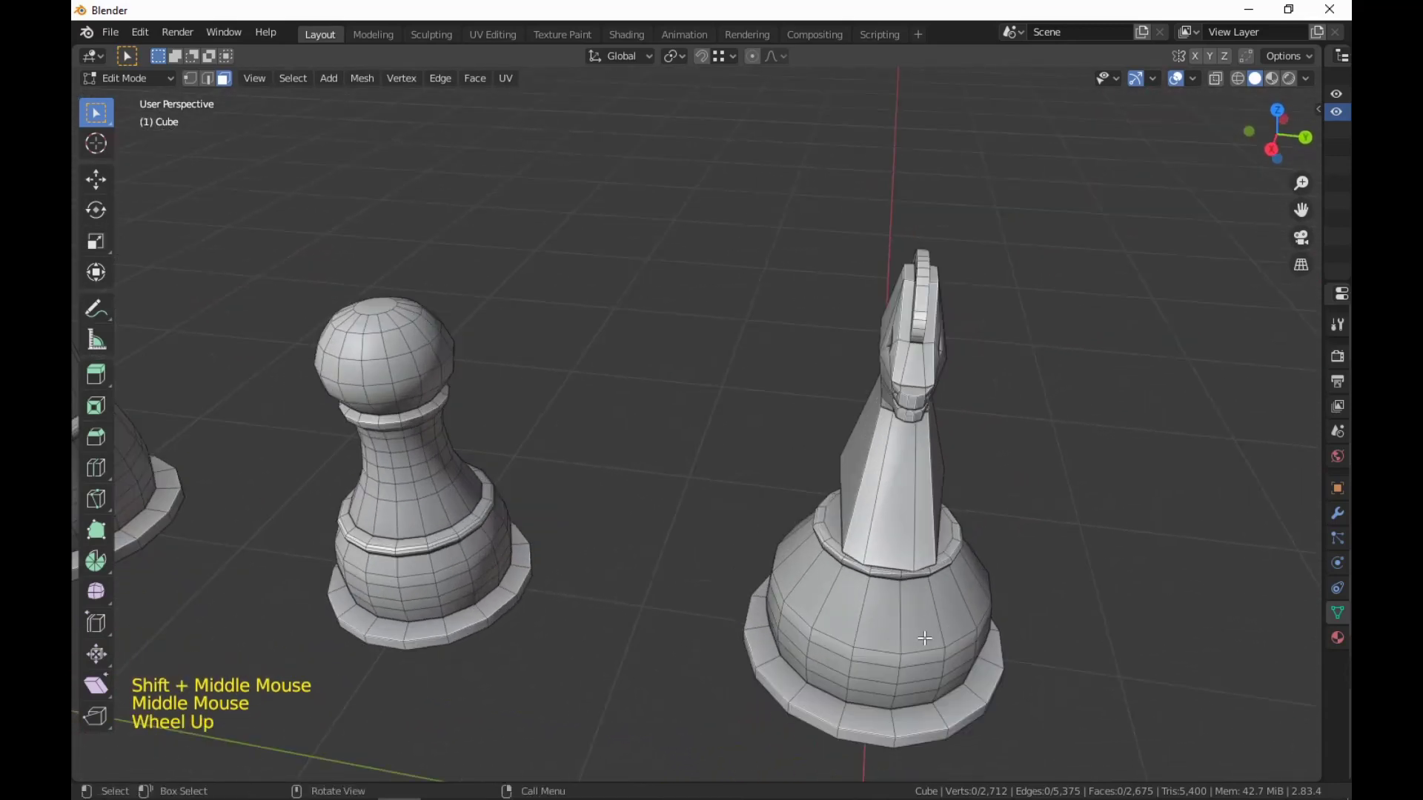
Select the four lower front vertices of the knight's neck and scale them narrower along Y.
{"action": "key", "text": "1"}
{"action": "middle_click_drag", "start_coordinate": [1029, 673], "coordinate": [994, 622]}
{"action": "scroll", "coordinate": [942, 487], "scroll_direction": "up", "scroll_amount": 1}
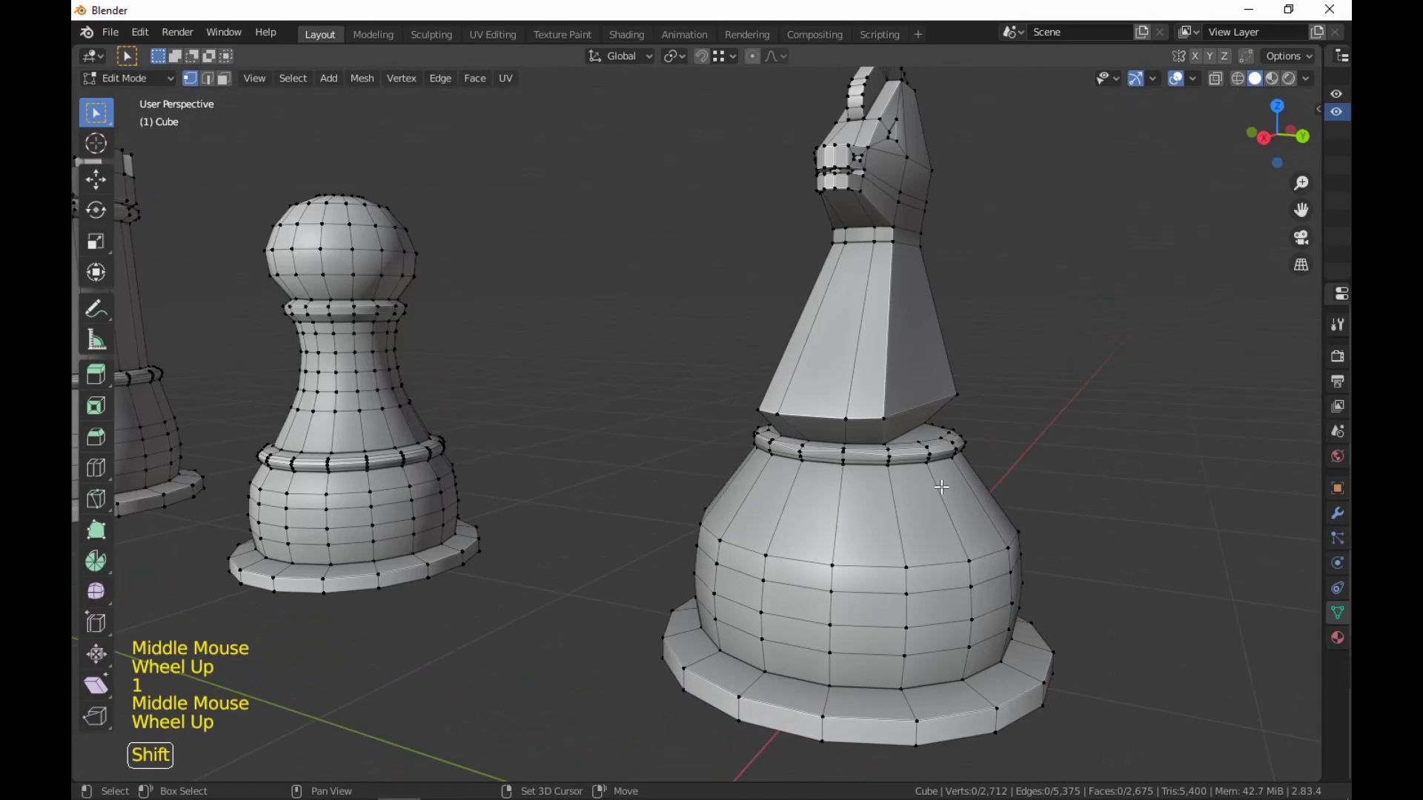
{"action": "left_click", "coordinate": [885, 420]}
{"action": "middle_click_drag", "start_coordinate": [885, 419], "coordinate": [954, 533]}
{"action": "left_click", "coordinate": [897, 554], "text": "shift"}
{"action": "middle_click_drag", "start_coordinate": [1102, 638], "coordinate": [796, 530], "text": "shift"}
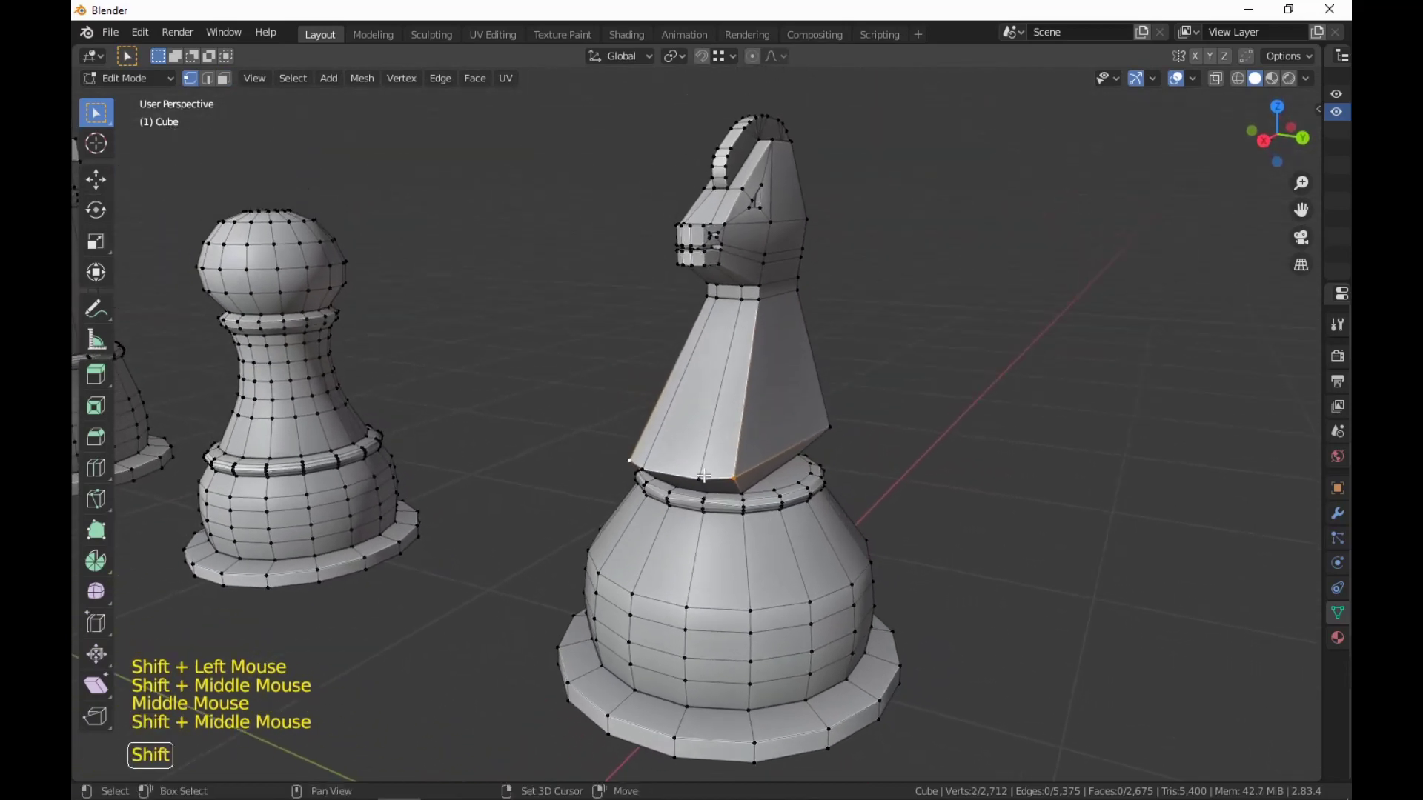
{"action": "left_click", "coordinate": [659, 469], "text": "shift"}
{"action": "key", "text": "s"}
{"action": "key", "text": "y"}
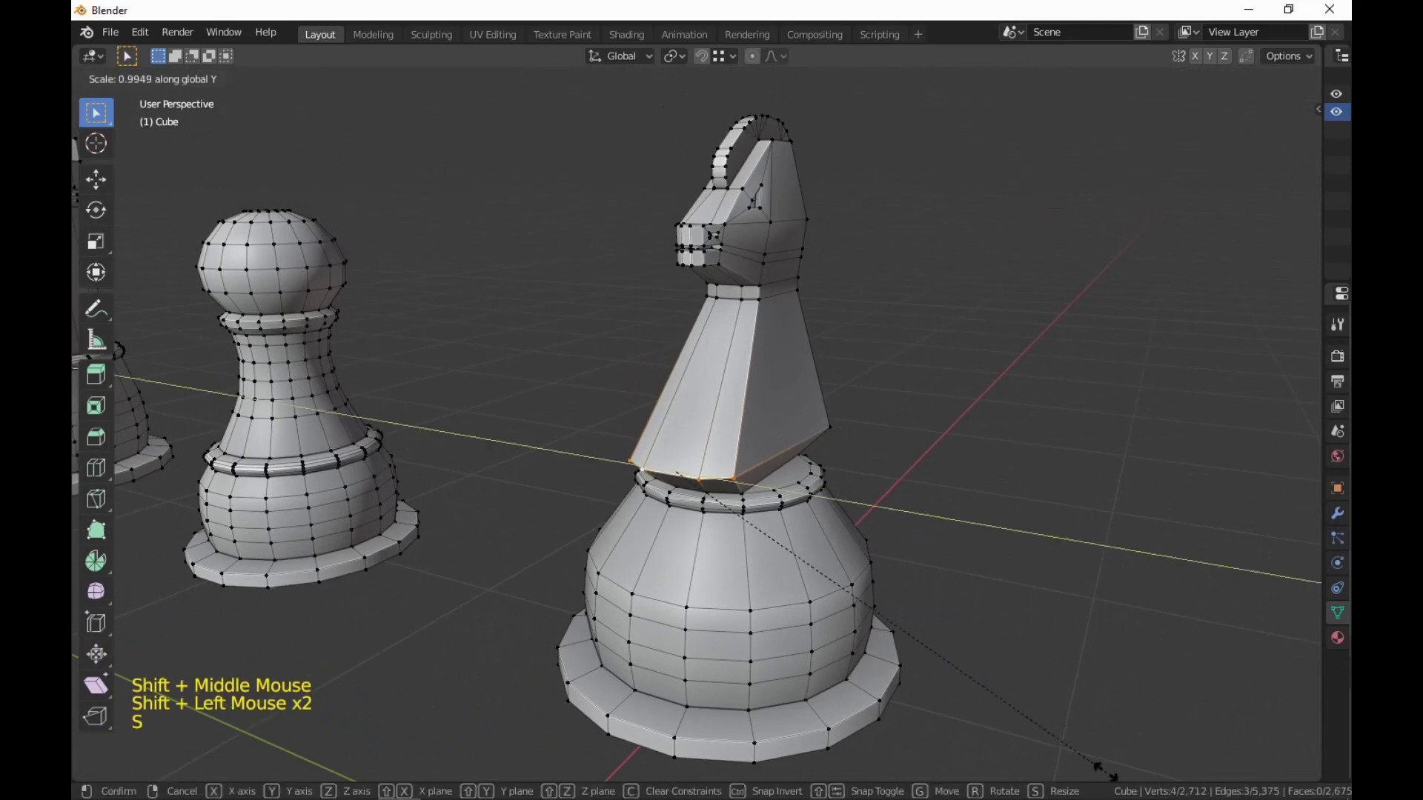
{"action": "left_click", "coordinate": [1015, 695]}
Try to select the four lower back vertices of the knight's neck and scale them narrower along Y.
{"action": "middle_click_drag", "start_coordinate": [1017, 689], "coordinate": [790, 765]}
{"action": "scroll", "coordinate": [1097, 603], "scroll_direction": "down", "scroll_amount": 2}
{"action": "scroll", "coordinate": [918, 727], "scroll_direction": "up", "scroll_amount": 2}
{"action": "scroll", "coordinate": [760, 586], "scroll_direction": "up", "scroll_amount": 5}
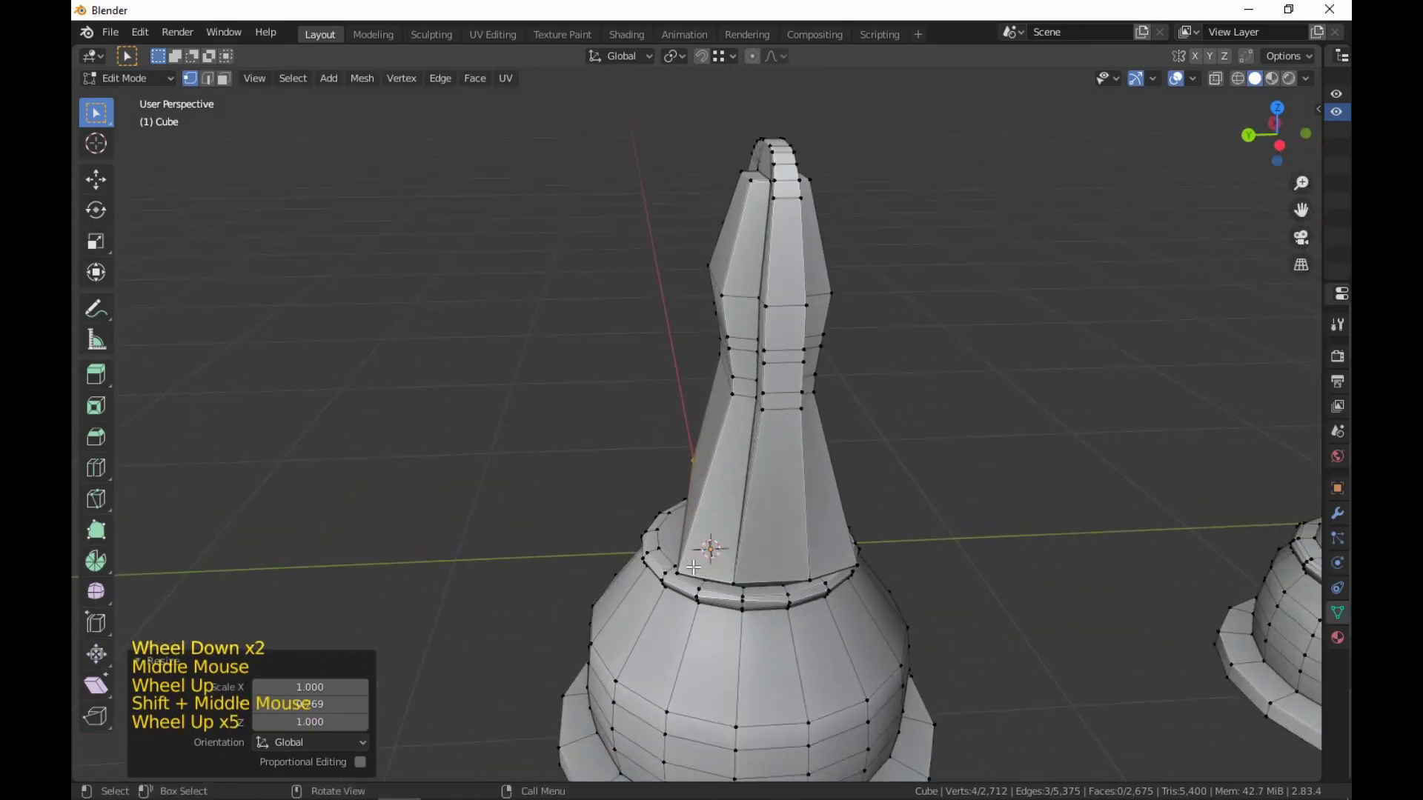
{"action": "left_click", "coordinate": [693, 567]}
{"action": "left_click", "coordinate": [776, 572], "text": "shift"}
{"action": "middle_click_drag", "start_coordinate": [795, 572], "coordinate": [969, 677]}
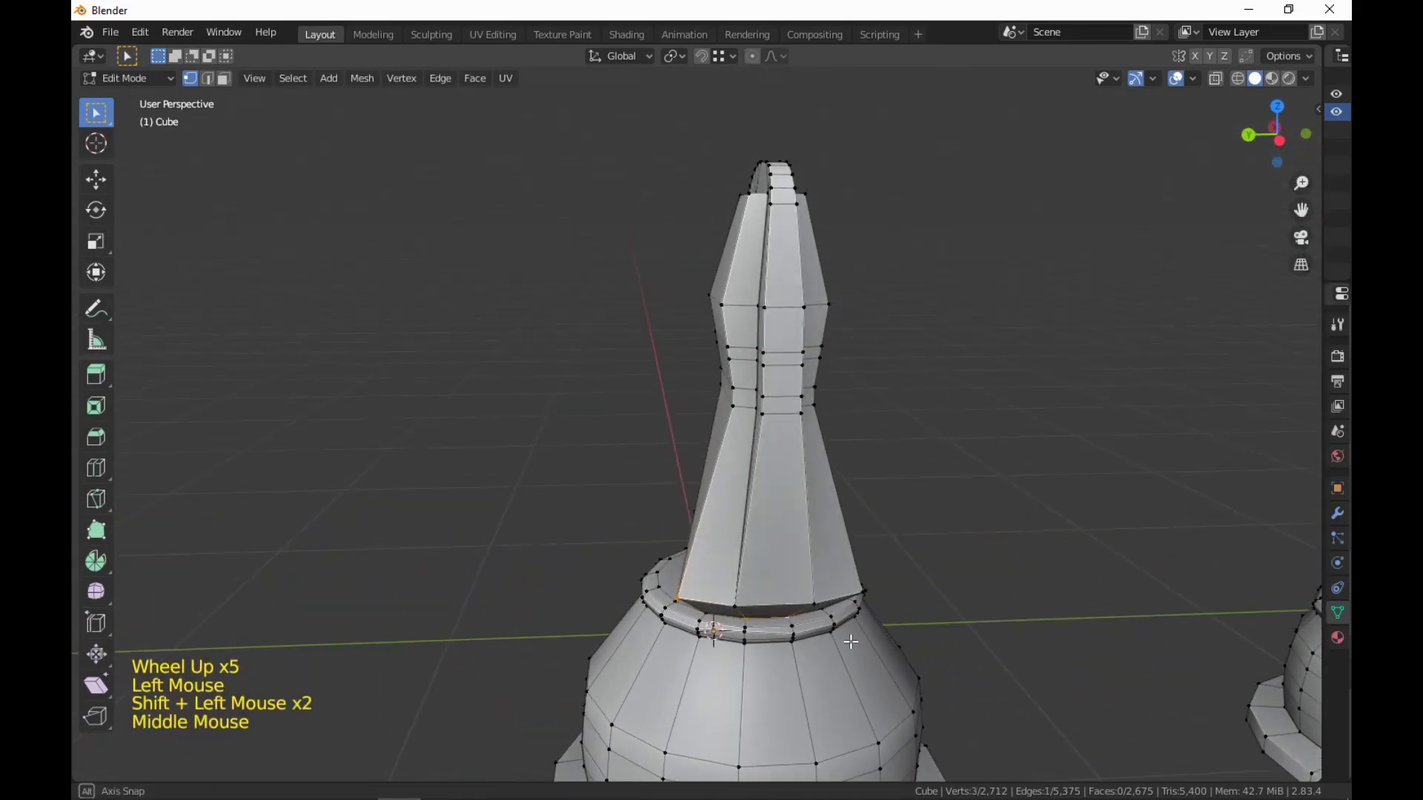
{"action": "scroll", "coordinate": [968, 676], "scroll_direction": "up", "scroll_amount": 1}
{"action": "key", "text": "ctrl+z"}
{"action": "left_click", "coordinate": [737, 636], "text": "shift"}
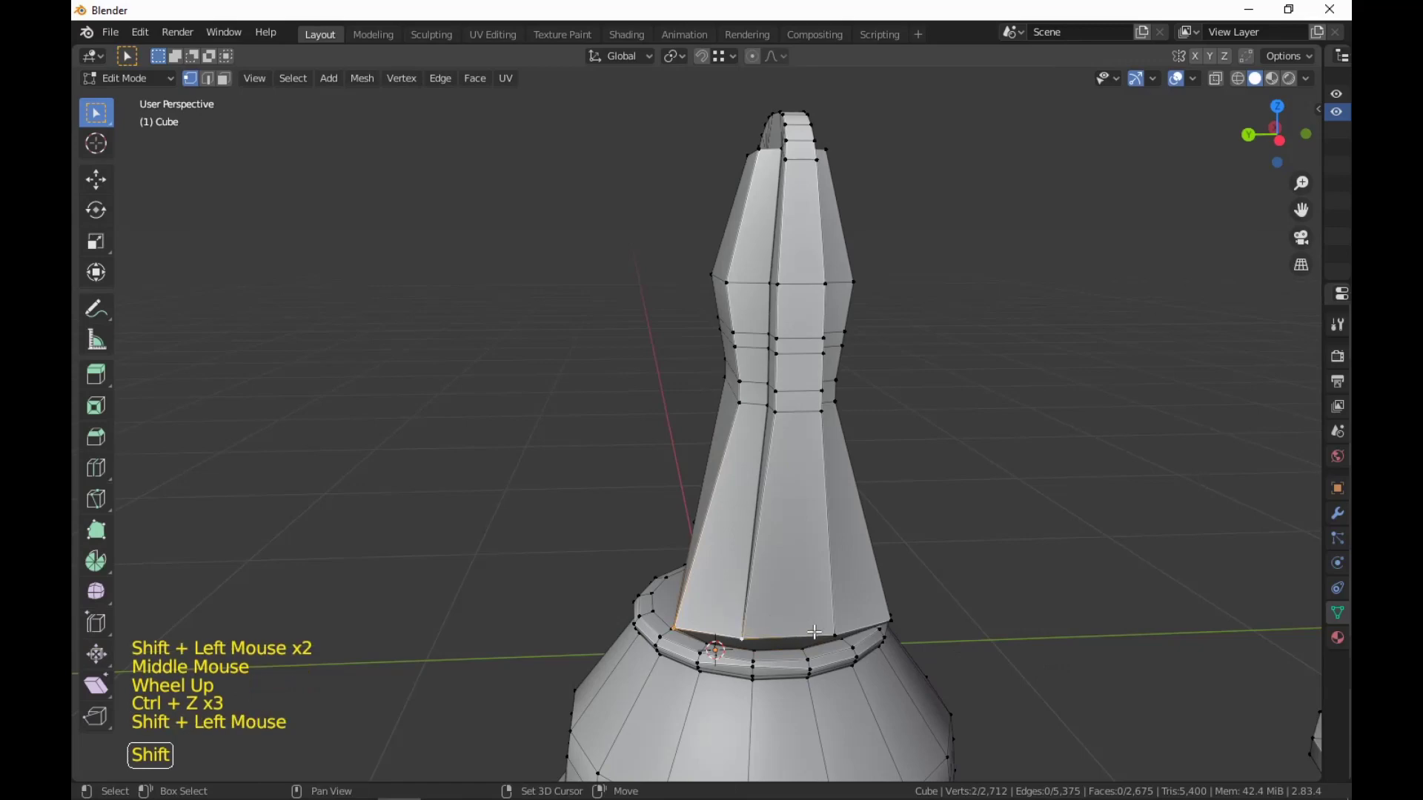
{"action": "middle_click_drag", "start_coordinate": [928, 652], "coordinate": [933, 674]}
{"action": "key", "text": "ctrl+z"}
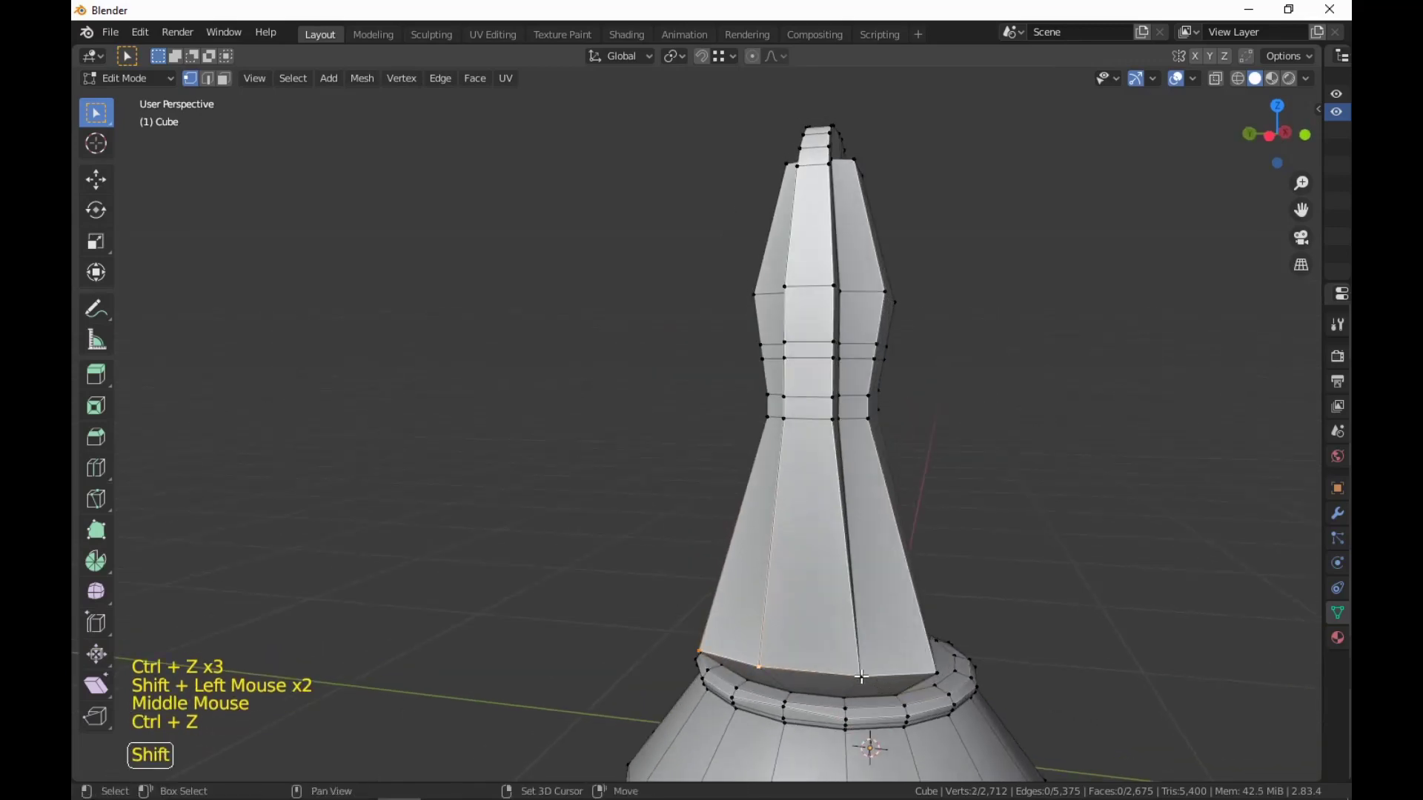
{"action": "left_click", "coordinate": [933, 675], "text": "shift"}
{"action": "middle_click_drag", "start_coordinate": [961, 776], "coordinate": [1109, 63]}
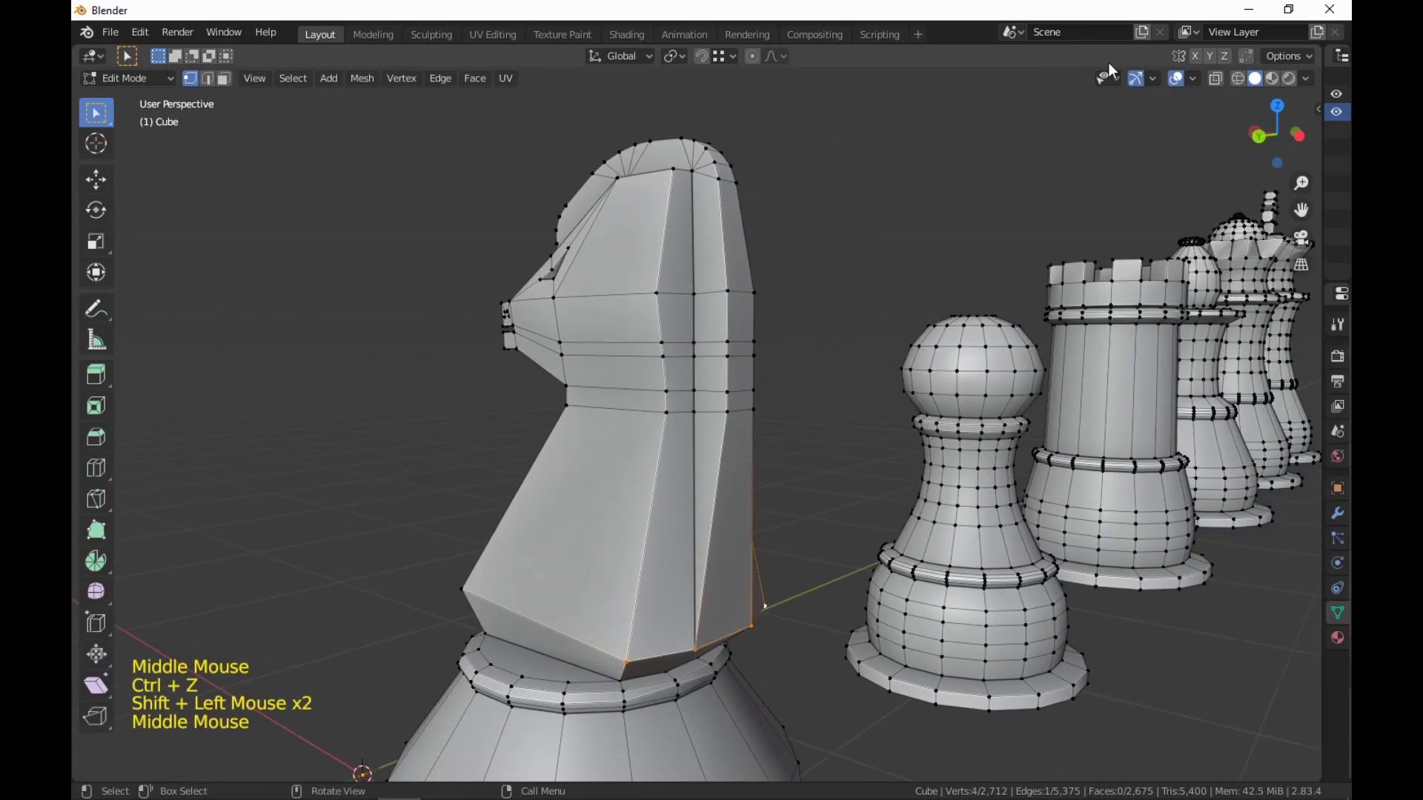
{"action": "key", "text": "s"}
{"action": "key", "text": "y"}
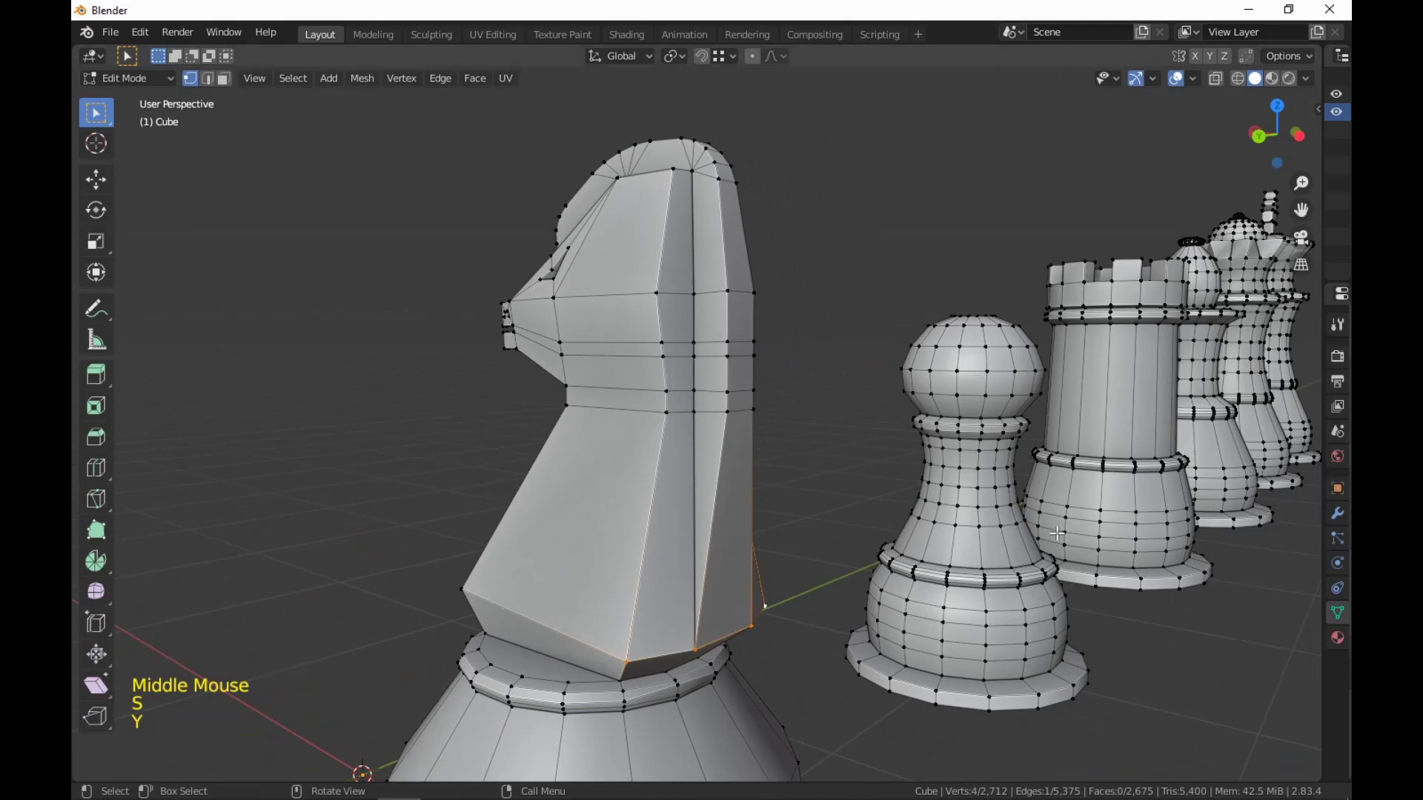
{"action": "key", "text": "s"}
Select the knight's entire linked geometry and merge its overlapping vertices by distance at 0.0101 m.
{"action": "middle_click_drag", "start_coordinate": [858, 524], "coordinate": [760, 445], "text": "shift"}
{"action": "key", "text": "l"}
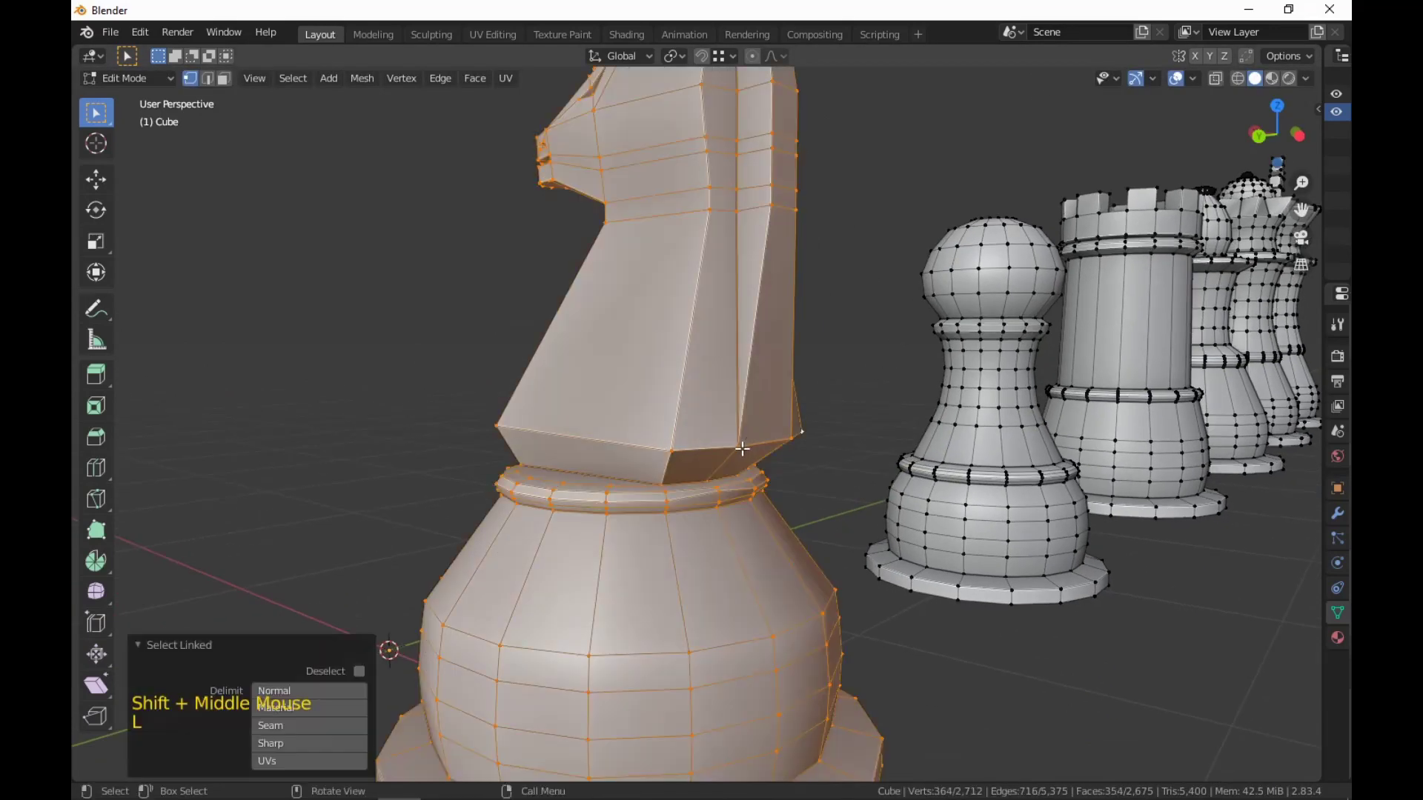
{"action": "key", "text": "m"}
{"action": "left_click", "coordinate": [787, 501]}
{"action": "key", "text": "s"}
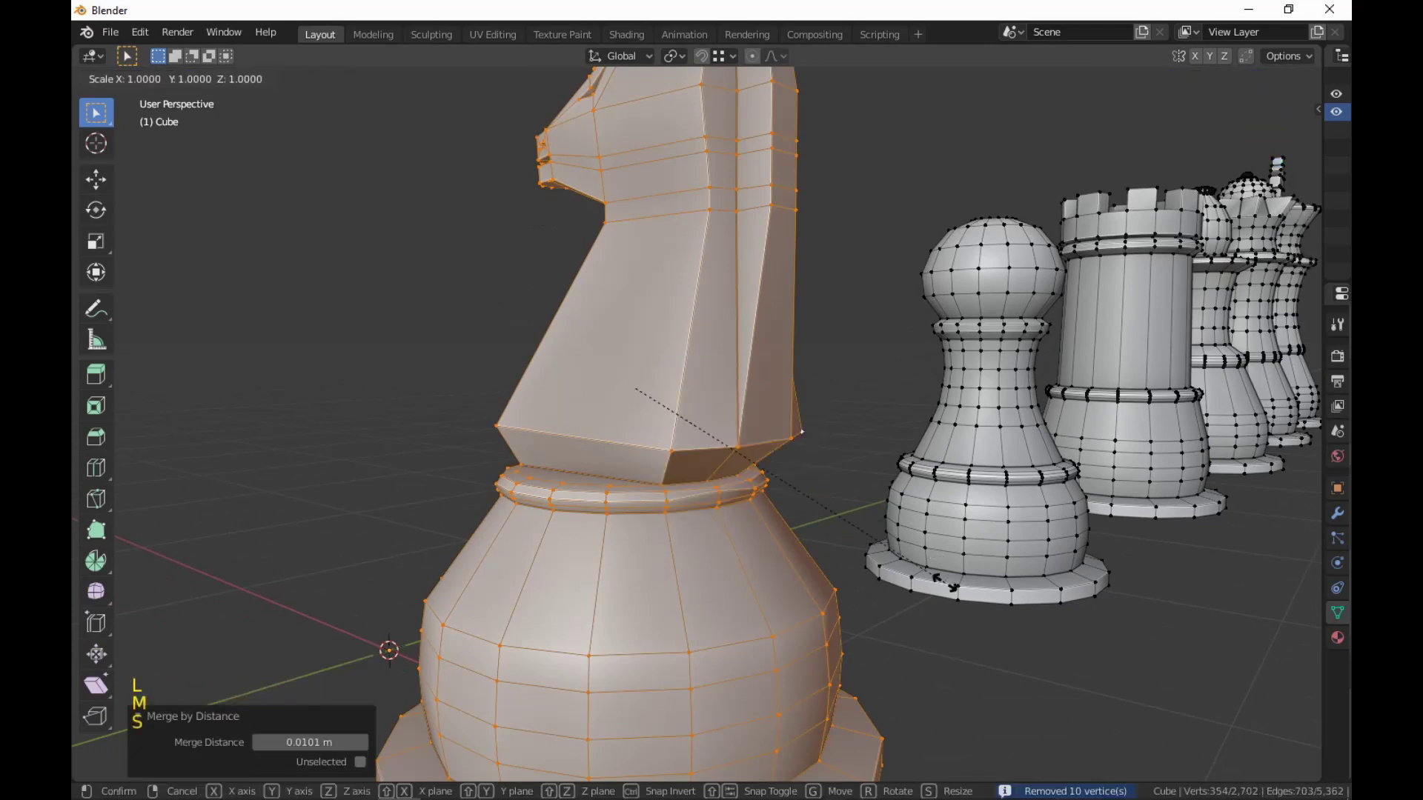
{"action": "key", "text": "Escape"}
Select the four lower back vertices of the knight's neck and scale them to about 0.944 along Y.
{"action": "left_click", "coordinate": [666, 448]}
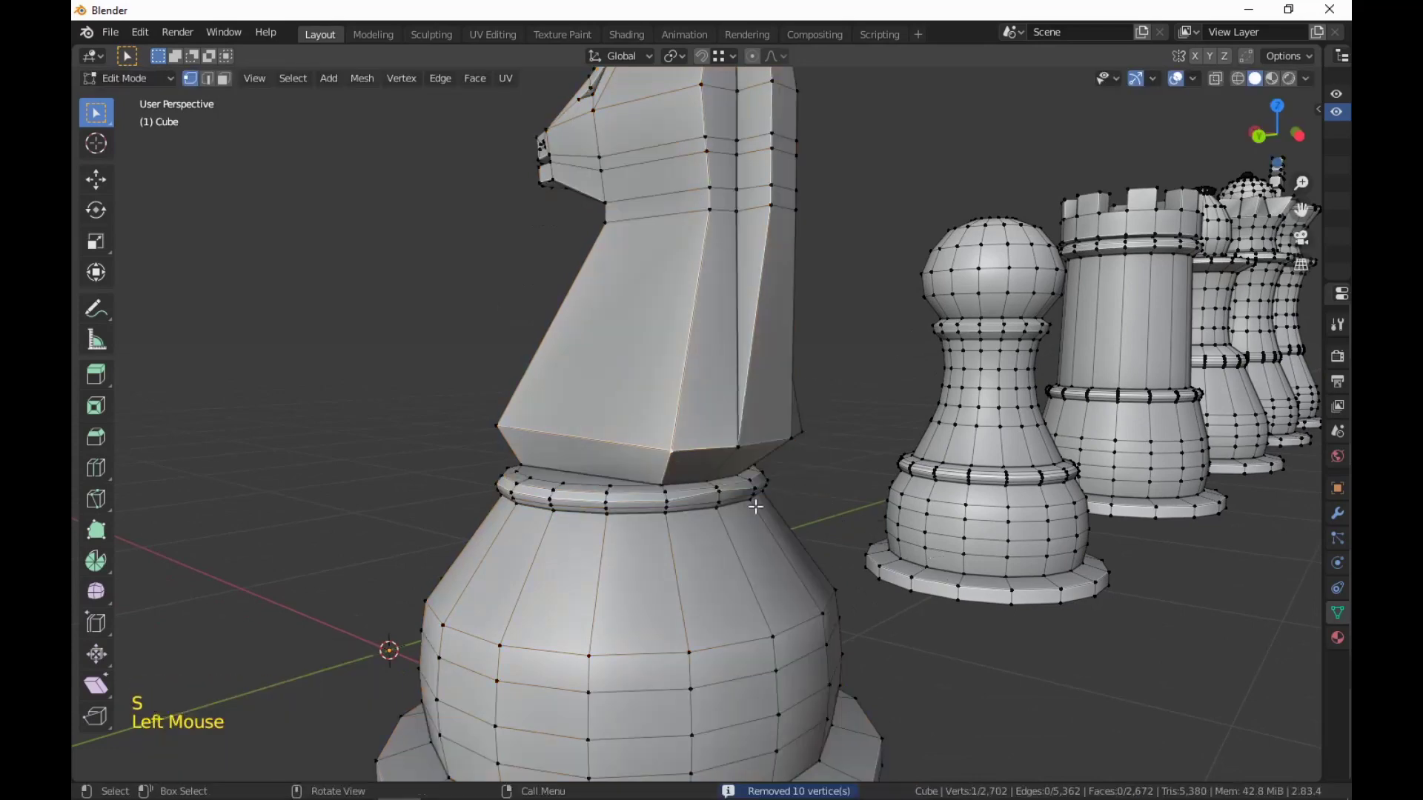
{"action": "middle_click_drag", "start_coordinate": [667, 448], "coordinate": [647, 502]}
{"action": "left_click", "coordinate": [957, 452], "text": "ctrl"}
{"action": "middle_click_drag", "start_coordinate": [937, 496], "coordinate": [1096, 615]}
{"action": "key", "text": "s"}
{"action": "key", "text": "y"}
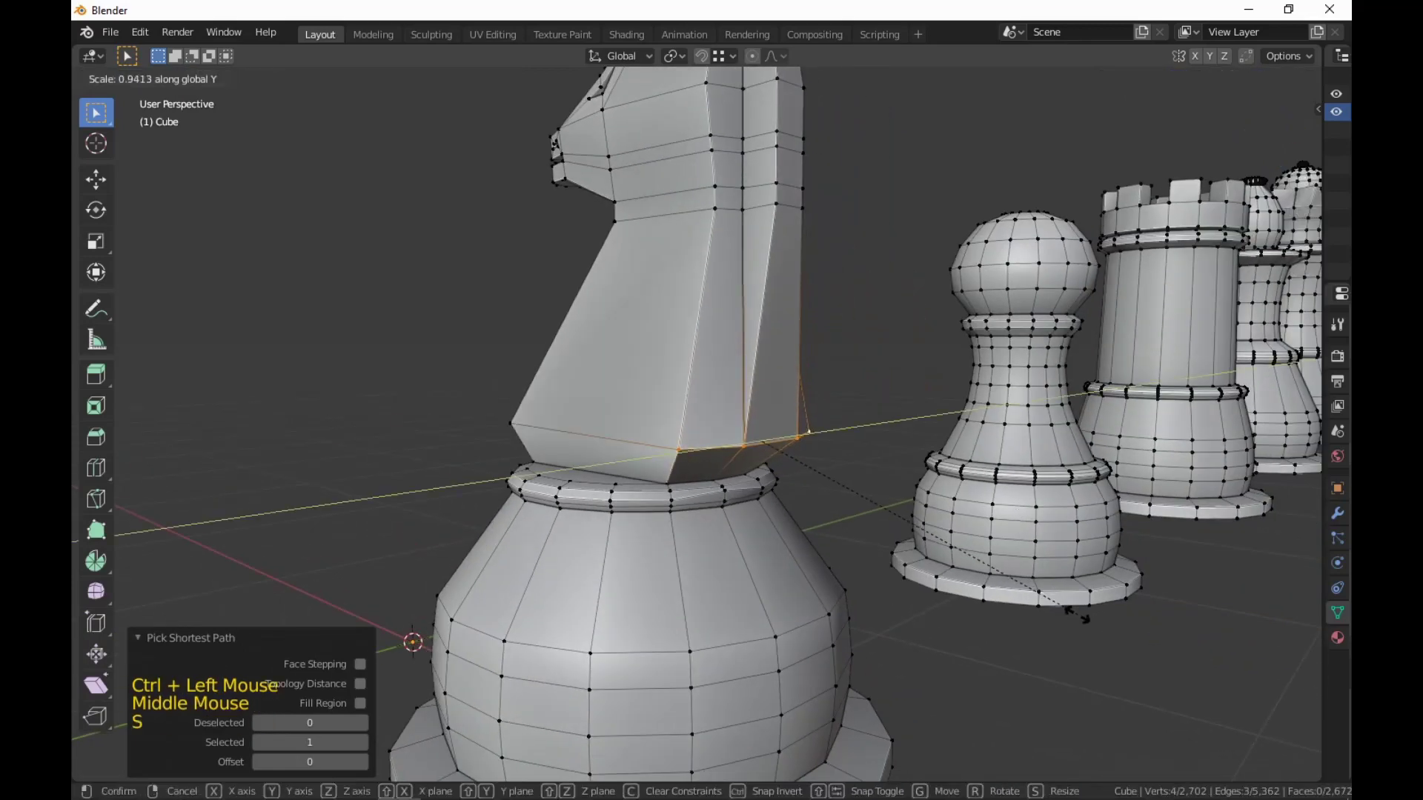
{"action": "left_click", "coordinate": [1080, 612]}
Select the connected bottom edges at the front of the knight's lower jaw and move them slightly down along Z.
{"action": "scroll", "coordinate": [1037, 612], "scroll_direction": "down", "scroll_amount": 2}
{"action": "middle_click_drag", "start_coordinate": [1037, 611], "coordinate": [1089, 556]}
{"action": "scroll", "coordinate": [899, 527], "scroll_direction": "down", "scroll_amount": 4}
{"action": "middle_click_drag", "start_coordinate": [898, 527], "coordinate": [1016, 547]}
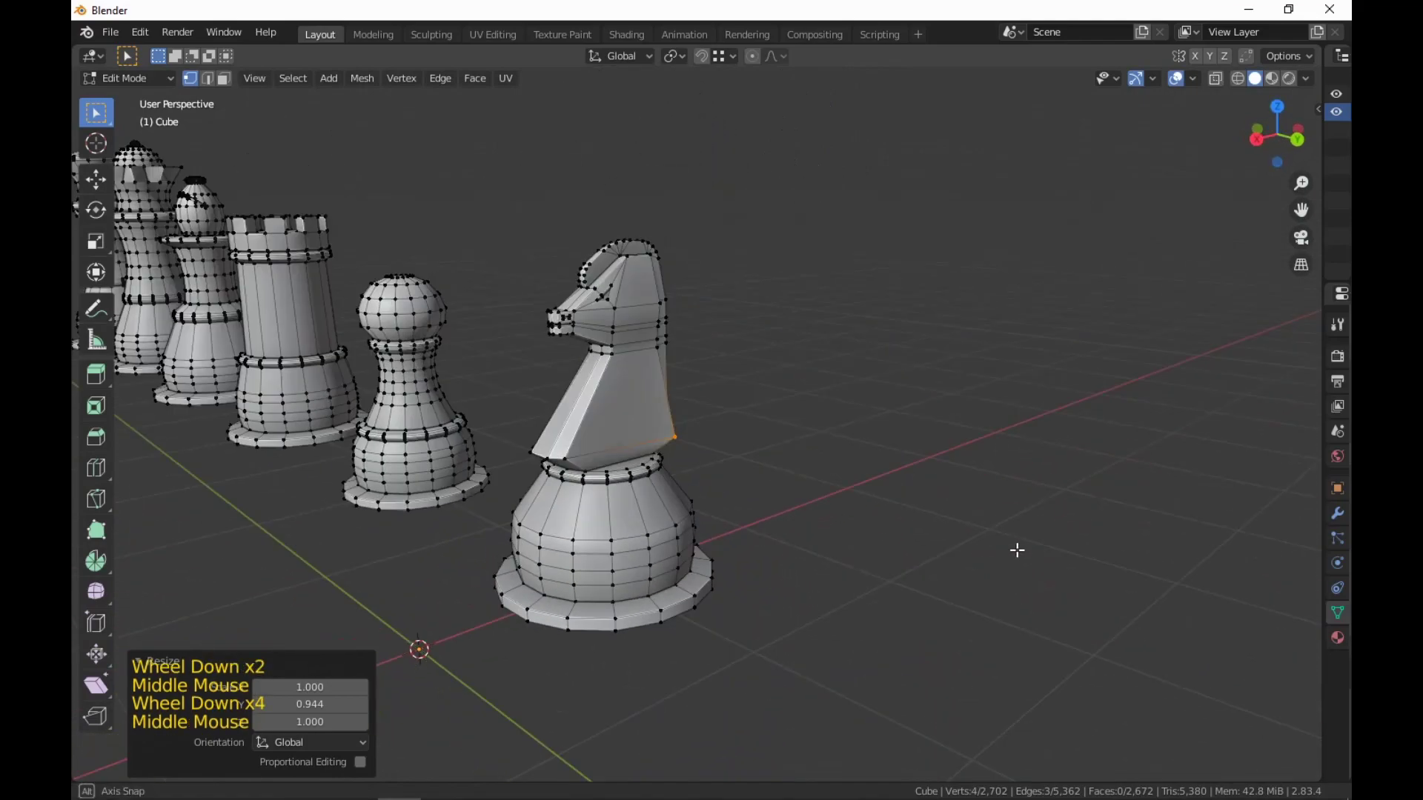
{"action": "scroll", "coordinate": [941, 540], "scroll_direction": "up", "scroll_amount": 3}
{"action": "key", "text": "3"}
{"action": "middle_click_drag", "start_coordinate": [740, 437], "coordinate": [978, 489], "text": "shift"}
{"action": "scroll", "coordinate": [978, 489], "scroll_direction": "up", "scroll_amount": 1}
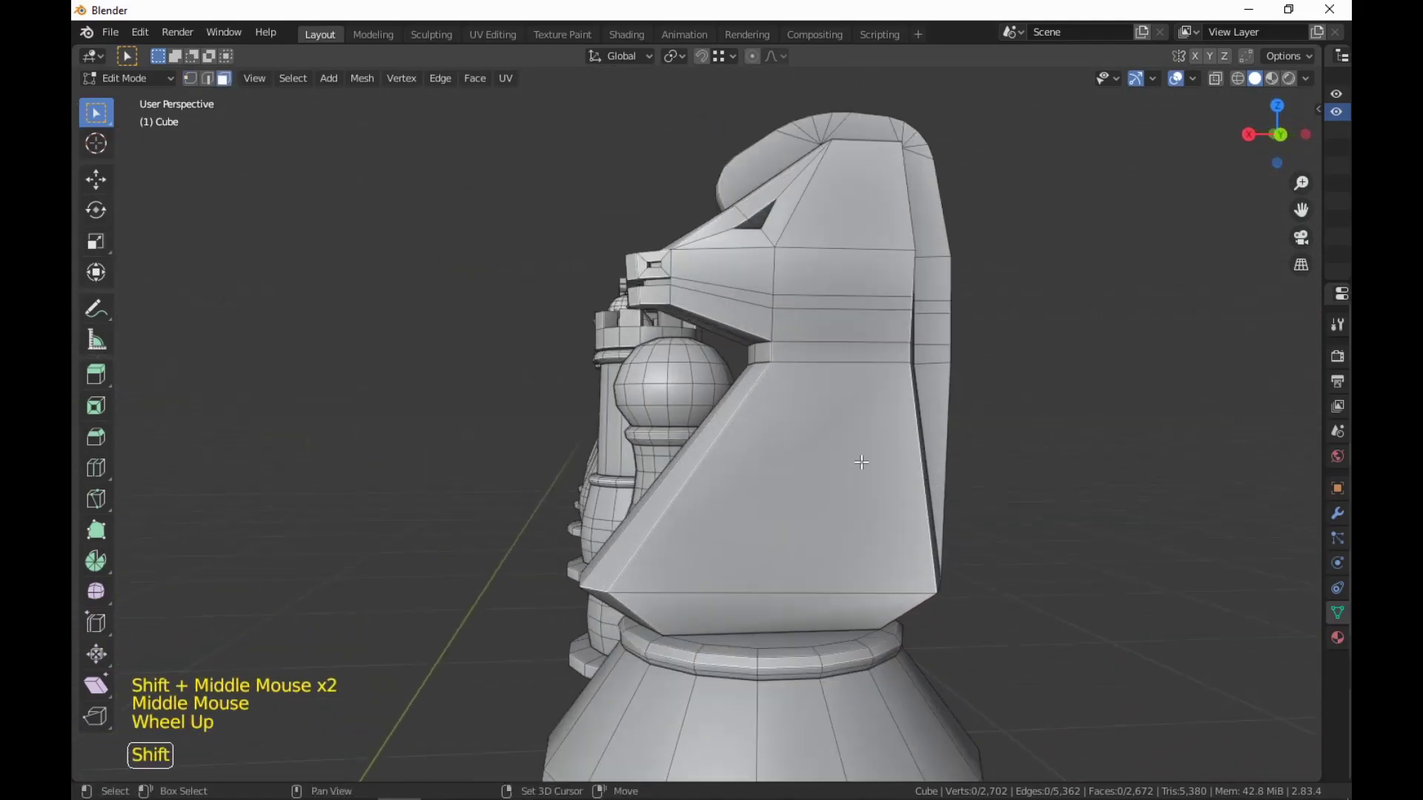
{"action": "middle_click_drag", "start_coordinate": [670, 485], "coordinate": [737, 483], "text": "shift"}
{"action": "scroll", "coordinate": [738, 483], "scroll_direction": "up", "scroll_amount": 1, "text": "shift"}
{"action": "scroll", "coordinate": [738, 483], "scroll_direction": "up", "scroll_amount": 1}
{"action": "middle_click_drag", "start_coordinate": [737, 483], "coordinate": [666, 493]}
{"action": "scroll", "coordinate": [803, 458], "scroll_direction": "up", "scroll_amount": 1}
{"action": "scroll", "coordinate": [746, 444], "scroll_direction": "up", "scroll_amount": 1}
{"action": "key", "text": "2"}
{"action": "left_click", "coordinate": [864, 508], "text": "ctrl"}
{"action": "key", "text": "g"}
{"action": "key", "text": "z"}
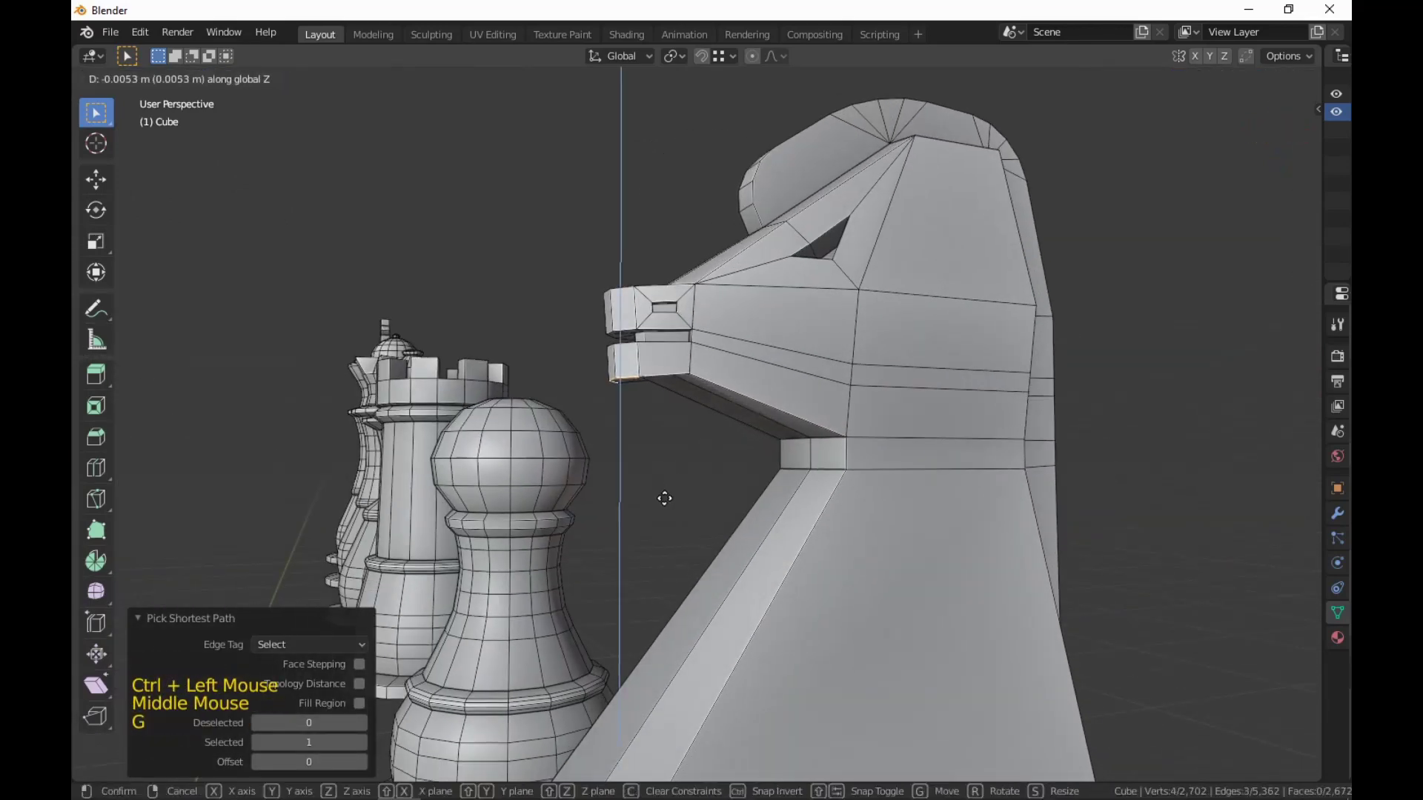
{"action": "left_click", "coordinate": [665, 501]}
Examine the knight's head, muzzle, neck and base closely from several sides.
{"action": "scroll", "coordinate": [666, 499], "scroll_direction": "down", "scroll_amount": 4}
{"action": "middle_click_drag", "start_coordinate": [667, 498], "coordinate": [1027, 557]}
{"action": "key", "text": "3"}
{"action": "scroll", "coordinate": [835, 496], "scroll_direction": "down", "scroll_amount": 6}
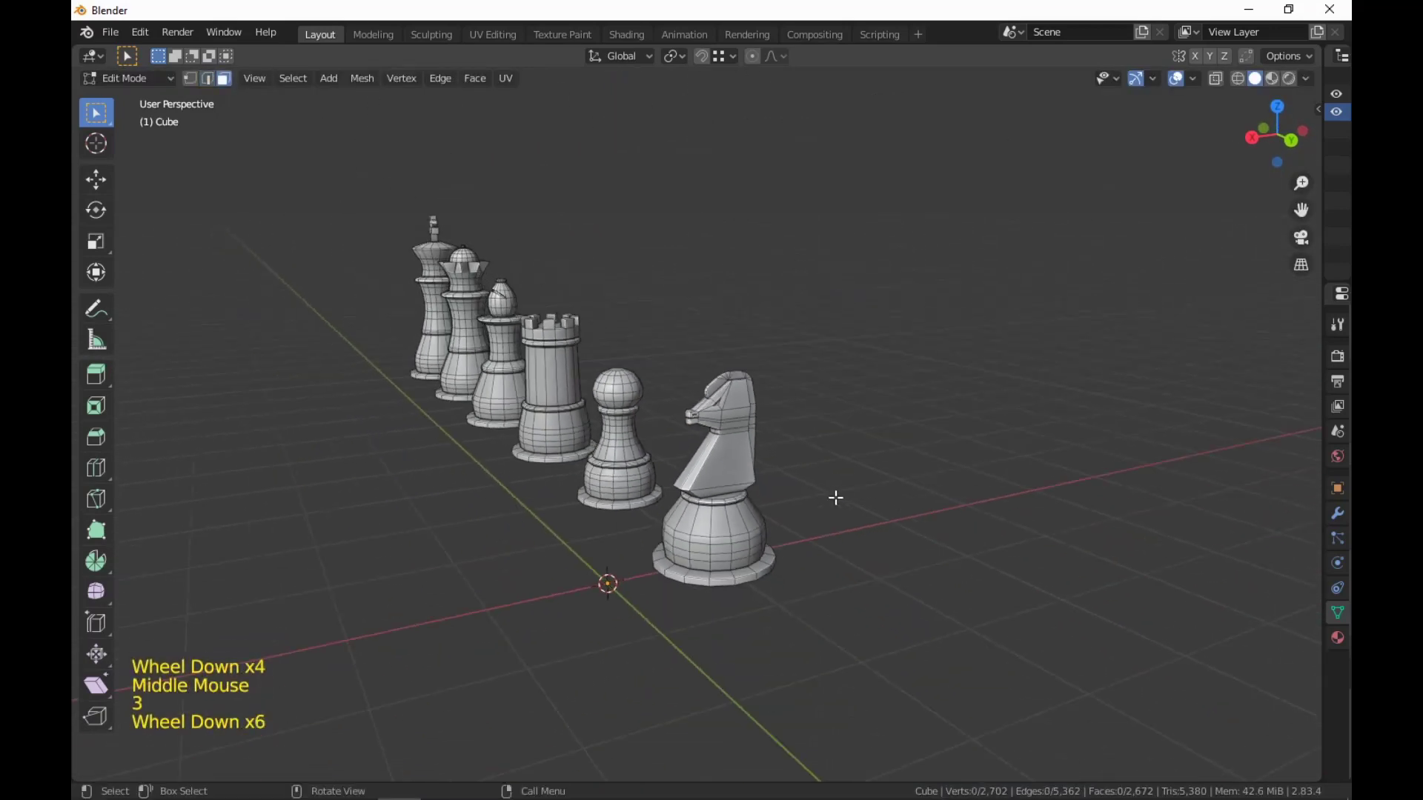
{"action": "middle_click_drag", "start_coordinate": [835, 496], "coordinate": [763, 432], "text": "shift"}
{"action": "scroll", "coordinate": [1057, 582], "scroll_direction": "up", "scroll_amount": 4}
{"action": "scroll", "coordinate": [1057, 582], "scroll_direction": "down", "scroll_amount": 1, "text": "shift"}
{"action": "scroll", "coordinate": [763, 432], "scroll_direction": "up", "scroll_amount": 4}
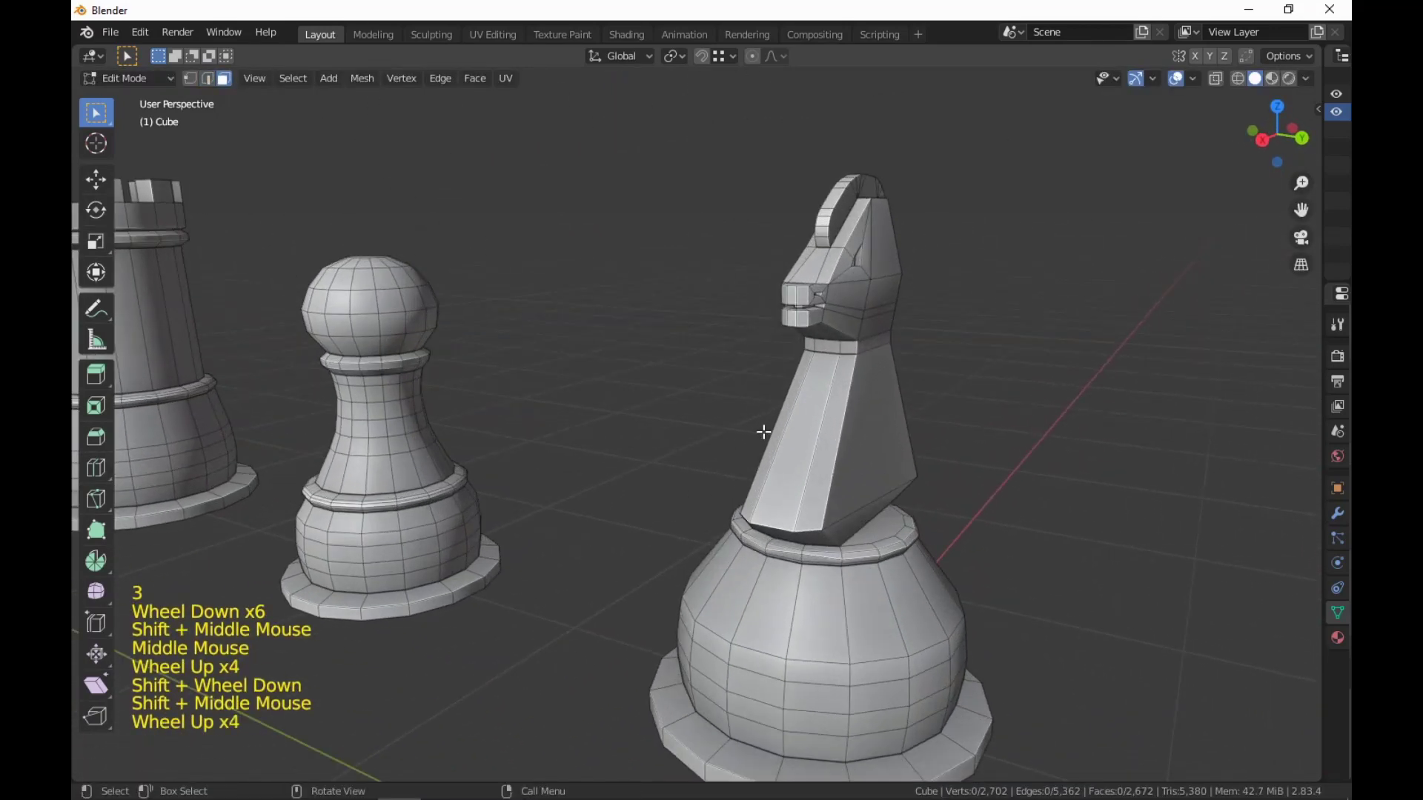
{"action": "scroll", "coordinate": [712, 607], "scroll_direction": "down", "scroll_amount": 4}
{"action": "middle_click_drag", "start_coordinate": [901, 501], "coordinate": [948, 516]}
{"action": "scroll", "coordinate": [911, 496], "scroll_direction": "up", "scroll_amount": 1}
{"action": "middle_click_drag", "start_coordinate": [948, 517], "coordinate": [698, 585], "text": "shift"}
{"action": "scroll", "coordinate": [1000, 586], "scroll_direction": "up", "scroll_amount": 5}
{"action": "scroll", "coordinate": [709, 654], "scroll_direction": "up", "scroll_amount": 1, "text": "shift"}
{"action": "scroll", "coordinate": [709, 654], "scroll_direction": "up", "scroll_amount": 2}
{"action": "scroll", "coordinate": [709, 654], "scroll_direction": "up", "scroll_amount": 2}
{"action": "key", "text": "1"}
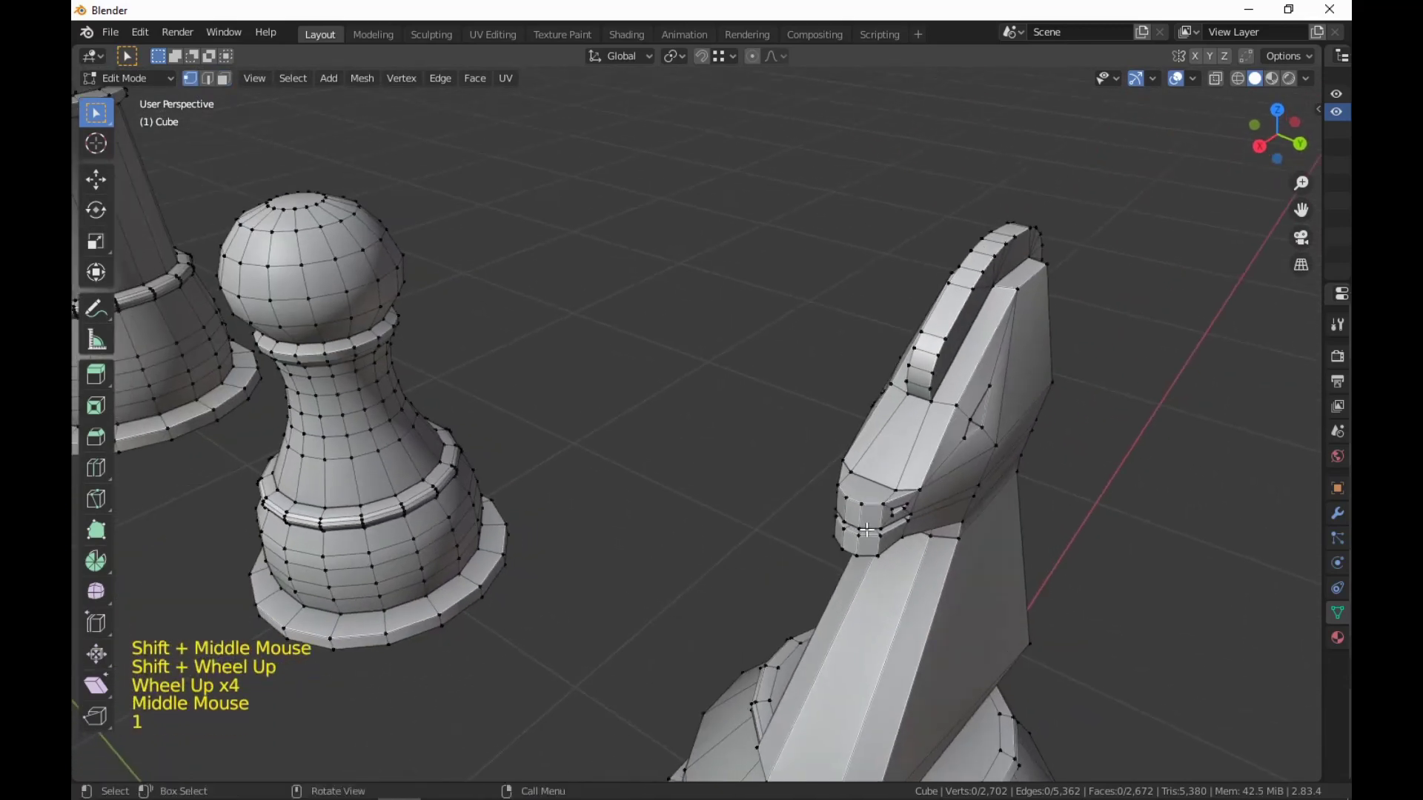
{"action": "left_click", "coordinate": [920, 489]}
{"action": "middle_click_drag", "start_coordinate": [920, 489], "coordinate": [587, 500]}
{"action": "scroll", "coordinate": [717, 545], "scroll_direction": "down", "scroll_amount": 4}
{"action": "middle_click_drag", "start_coordinate": [717, 545], "coordinate": [889, 585]}
Compare the knight's size and proportions with the other chess pieces in the row.
{"action": "key", "text": "3"}
{"action": "scroll", "coordinate": [753, 566], "scroll_direction": "down", "scroll_amount": 6}
{"action": "scroll", "coordinate": [918, 598], "scroll_direction": "down", "scroll_amount": 2}
{"action": "scroll", "coordinate": [919, 598], "scroll_direction": "down", "scroll_amount": 1}
{"action": "scroll", "coordinate": [816, 508], "scroll_direction": "up", "scroll_amount": 1}
{"action": "scroll", "coordinate": [815, 508], "scroll_direction": "down", "scroll_amount": 1}
{"action": "middle_click_drag", "start_coordinate": [889, 585], "coordinate": [928, 562], "text": "shift"}
{"action": "scroll", "coordinate": [924, 588], "scroll_direction": "down", "scroll_amount": 3}
{"action": "scroll", "coordinate": [997, 603], "scroll_direction": "up", "scroll_amount": 1}
{"action": "scroll", "coordinate": [997, 603], "scroll_direction": "up", "scroll_amount": 1}
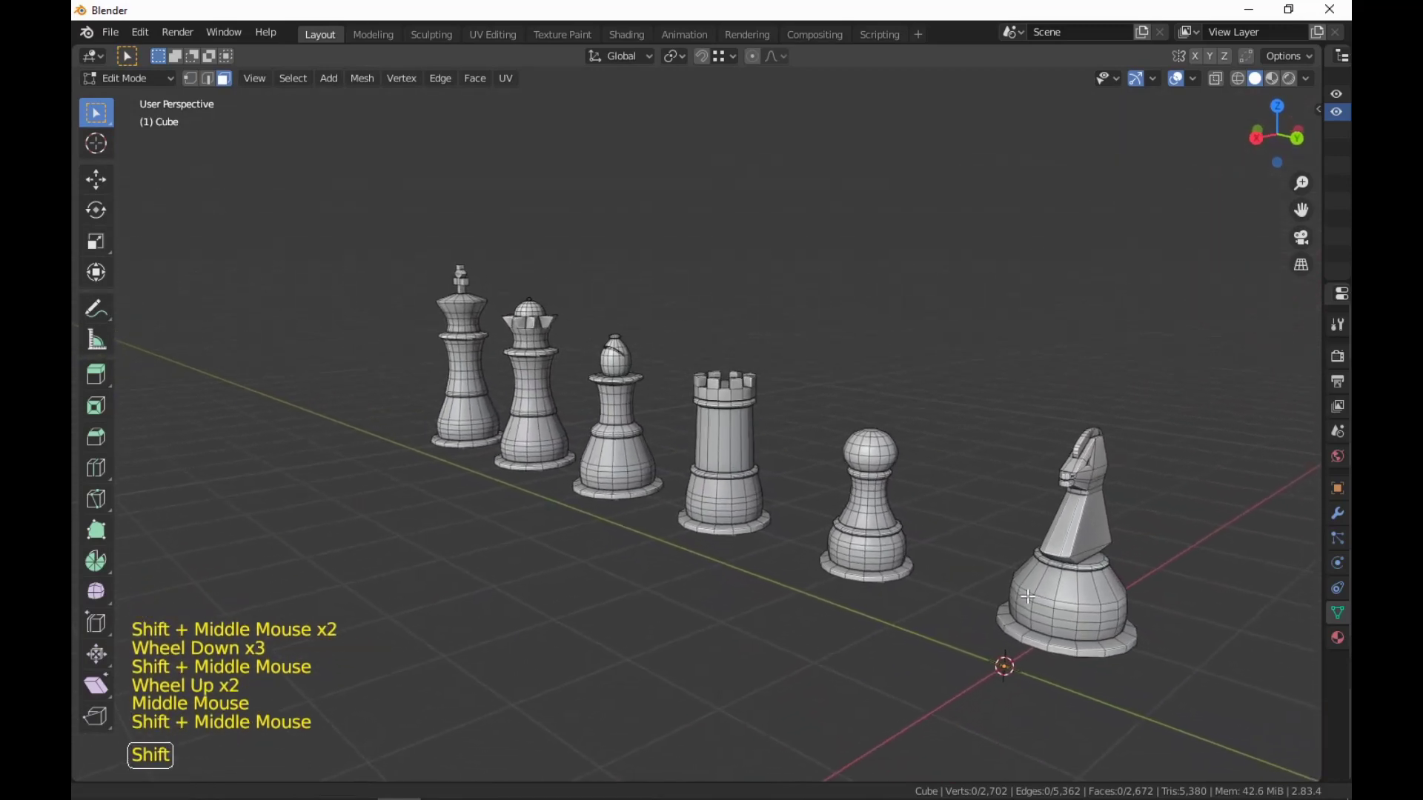
Select the knight's base disc and rounded body up to just below the collar by growing the face selection from the rim.
{"action": "middle_click_drag", "start_coordinate": [1065, 626], "coordinate": [801, 541], "text": "shift"}
{"action": "scroll", "coordinate": [1138, 698], "scroll_direction": "up", "scroll_amount": 4}
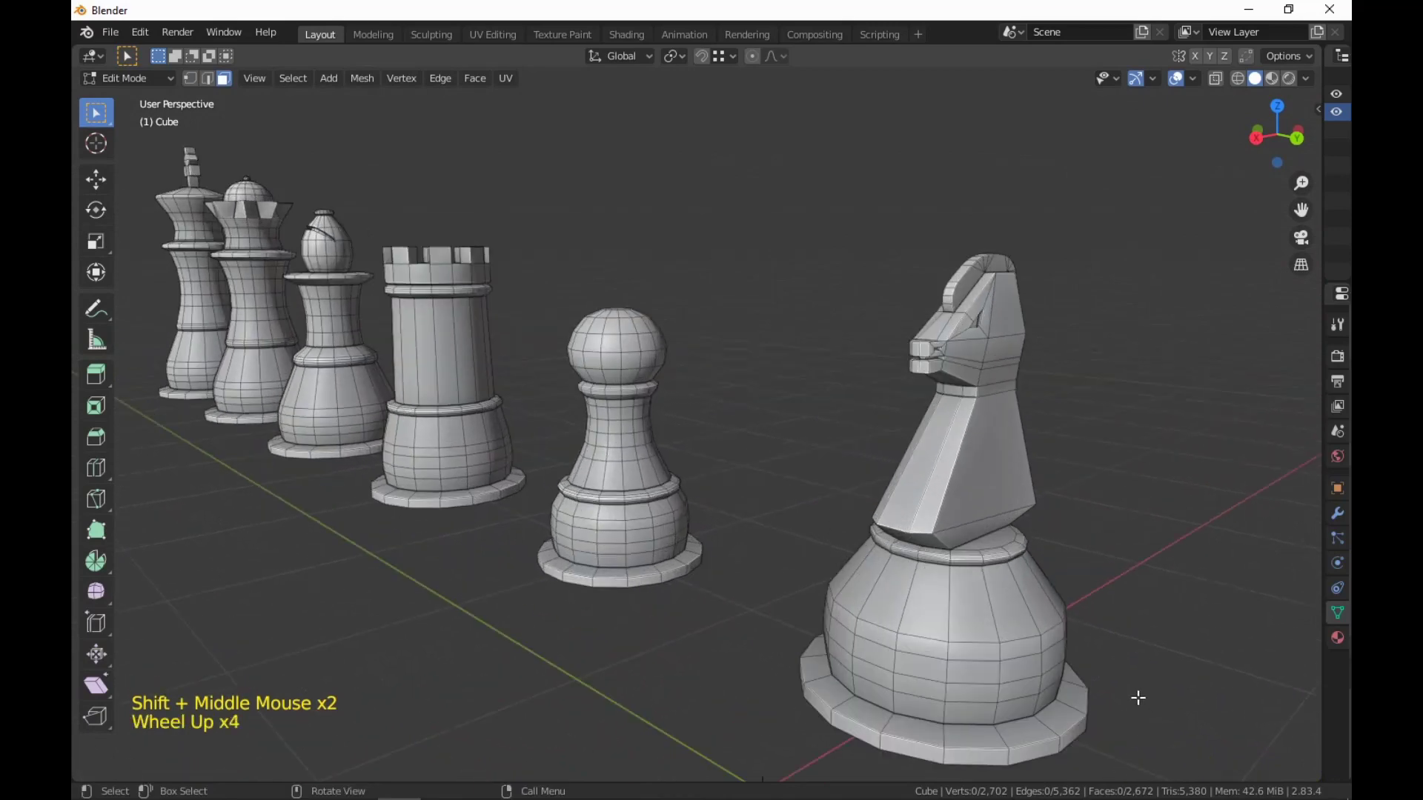
{"action": "middle_click_drag", "start_coordinate": [1138, 698], "coordinate": [990, 699], "text": "shift"}
{"action": "left_click", "coordinate": [917, 627], "text": "alt"}
{"action": "key", "text": "ctrl+KP_Add"}
{"action": "key", "text": "ctrl+KP_Add"}
{"action": "key", "text": "ctrl+KP_Add"}
{"action": "key", "text": "ctrl+KP_Add"}
{"action": "key", "text": "ctrl+KP_Add"}
{"action": "key", "text": "ctrl+KP_Add"}
{"action": "key", "text": "ctrl+KP_Add"}
{"action": "key", "text": "ctrl+KP_Add"}
{"action": "key", "text": "ctrl+KP_Add"}
{"action": "key", "text": "ctrl+KP_Add"}
{"action": "key", "text": "ctrl+KP_Add"}
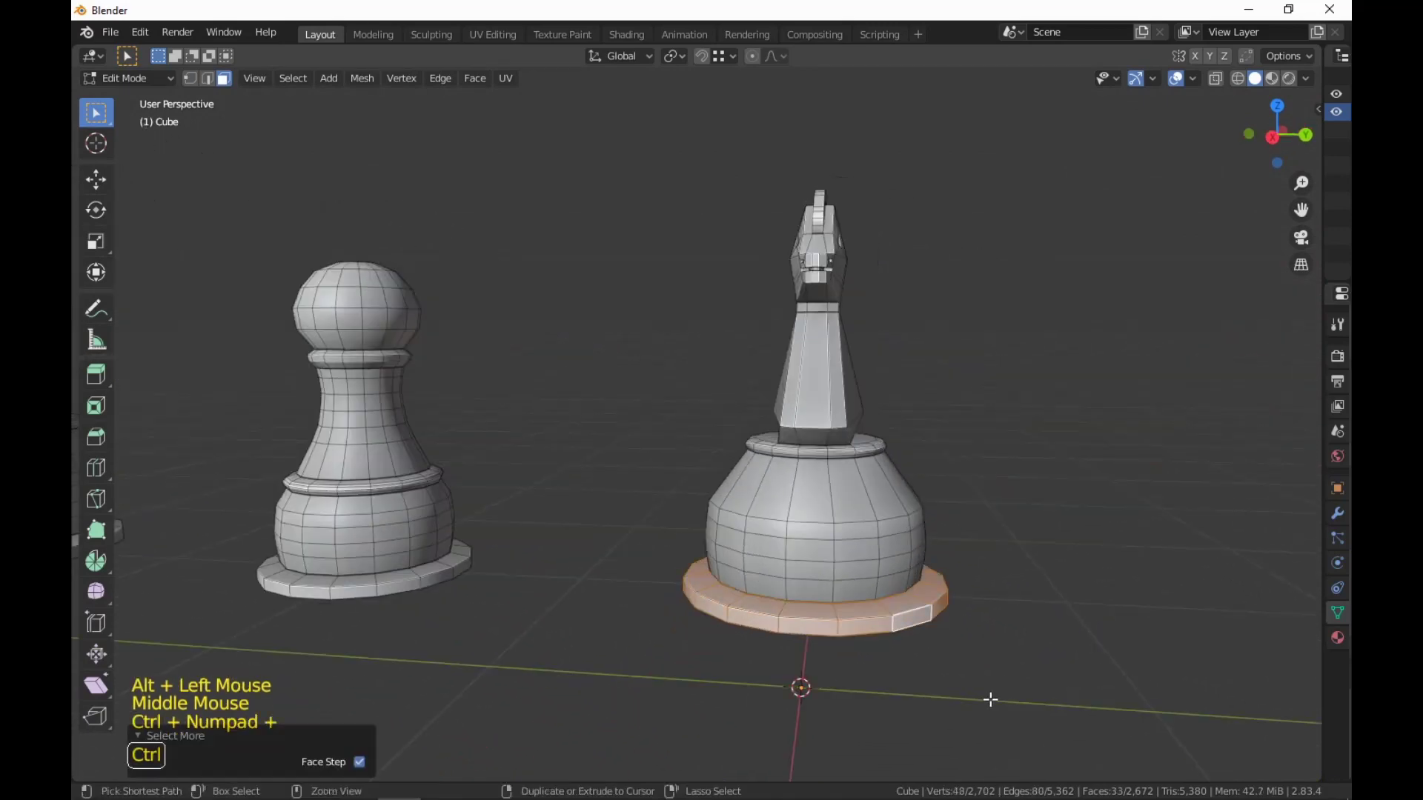
{"action": "key", "text": "ctrl+KP_Add"}
{"action": "key", "text": "ctrl+KP_Add"}
{"action": "key", "text": "ctrl+KP_Add"}
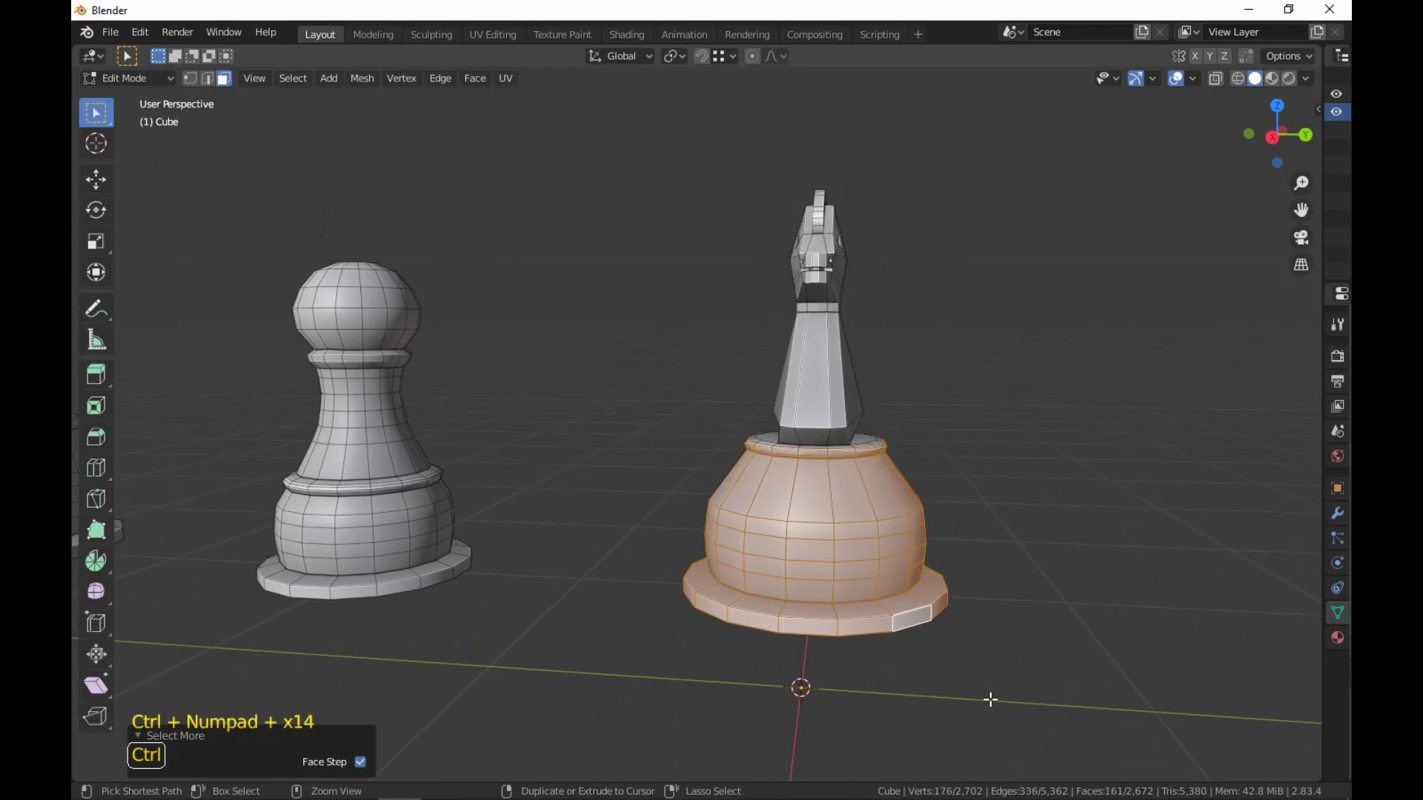
{"action": "key", "text": "ctrl+KP_Add"}
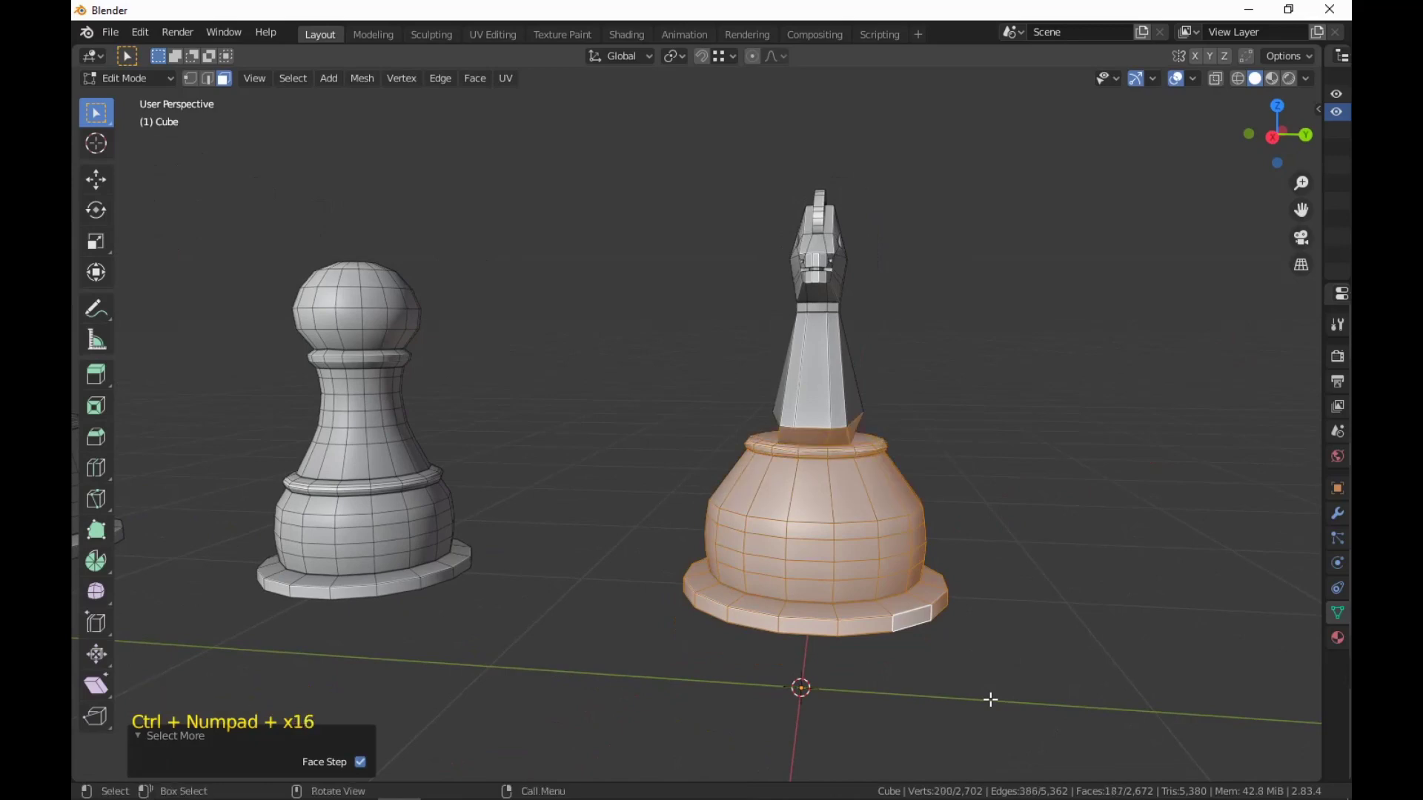
{"action": "middle_click_drag", "start_coordinate": [987, 696], "coordinate": [991, 425]}
{"action": "key", "text": "ctrl+KP_Subtract"}
{"action": "key", "text": "ctrl+KP_Subtract"}
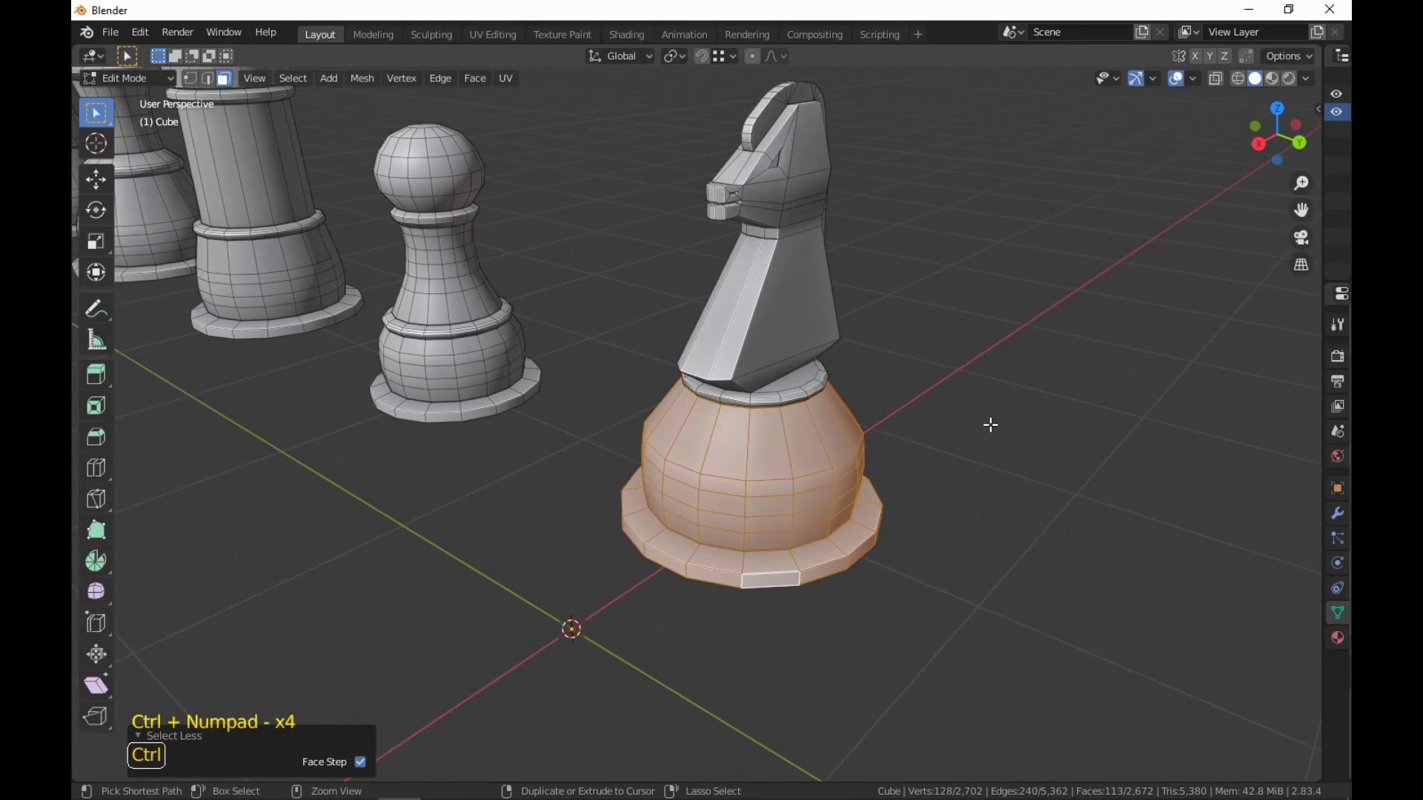
{"action": "key", "text": "ctrl+KP_Subtract"}
{"action": "key", "text": "ctrl+KP_Add"}
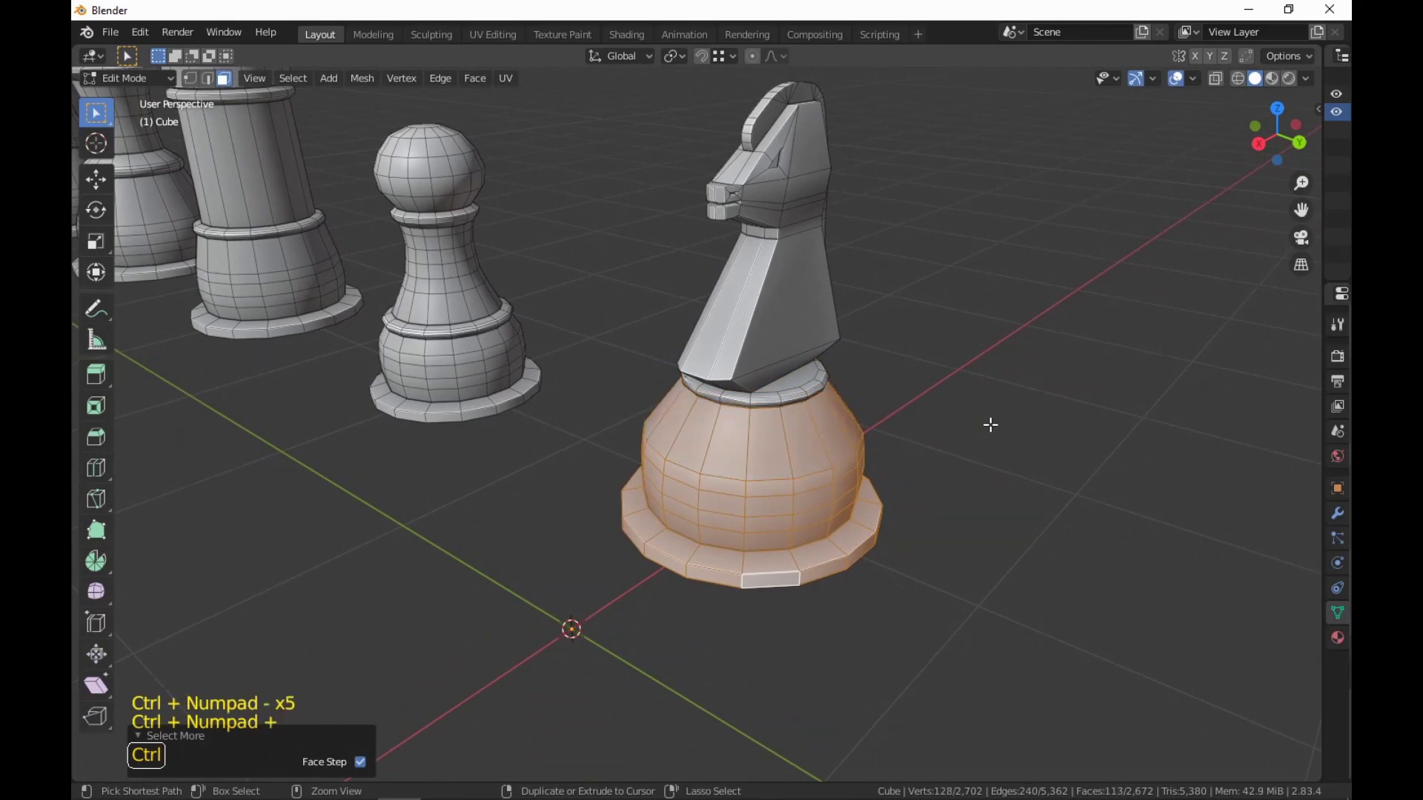
Try scaling the selected knight base to 0.696 in X and Y with Z locked.
{"action": "scroll", "coordinate": [990, 425], "scroll_direction": "down", "scroll_amount": 4}
{"action": "middle_click_drag", "start_coordinate": [991, 425], "coordinate": [1016, 458]}
{"action": "key", "text": "s"}
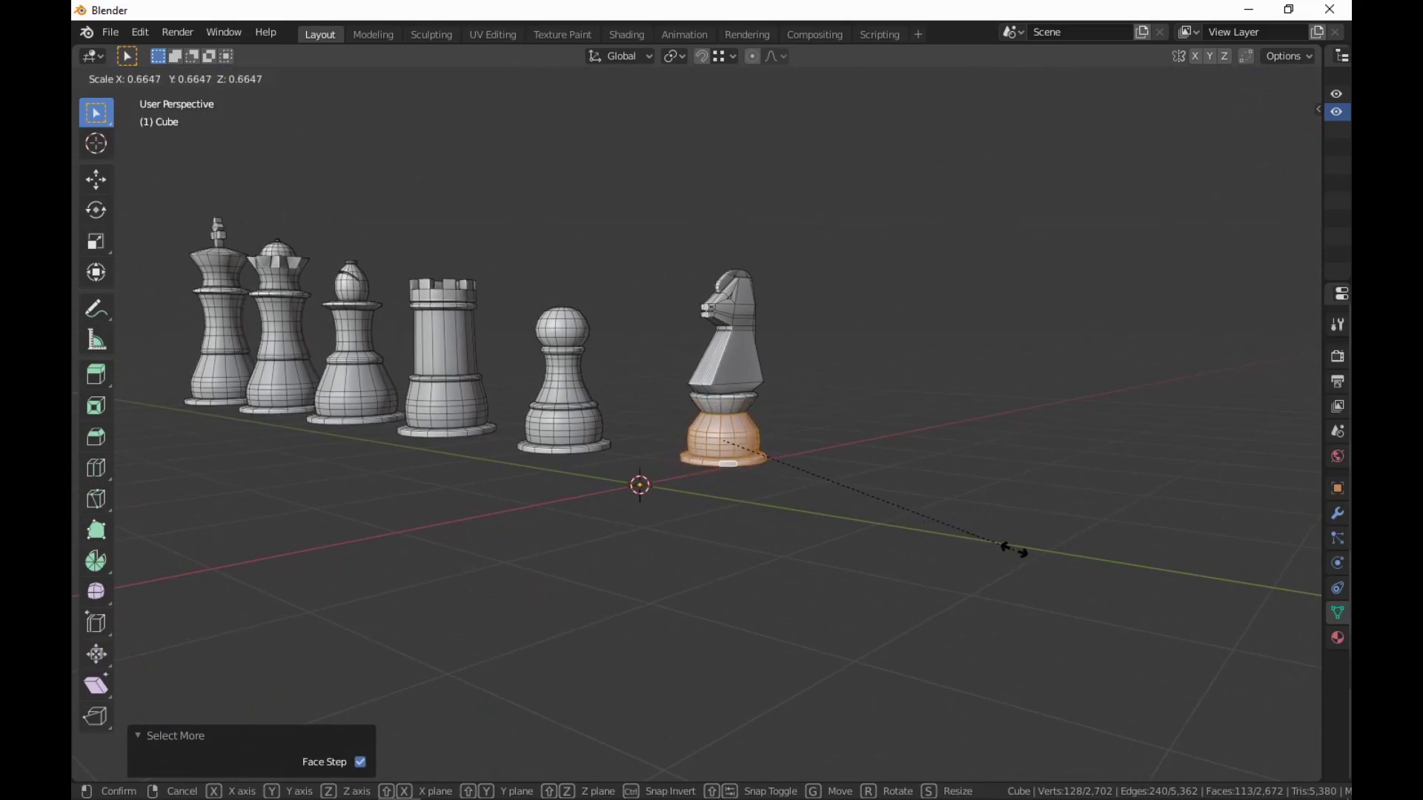
{"action": "key", "text": "shift+z"}
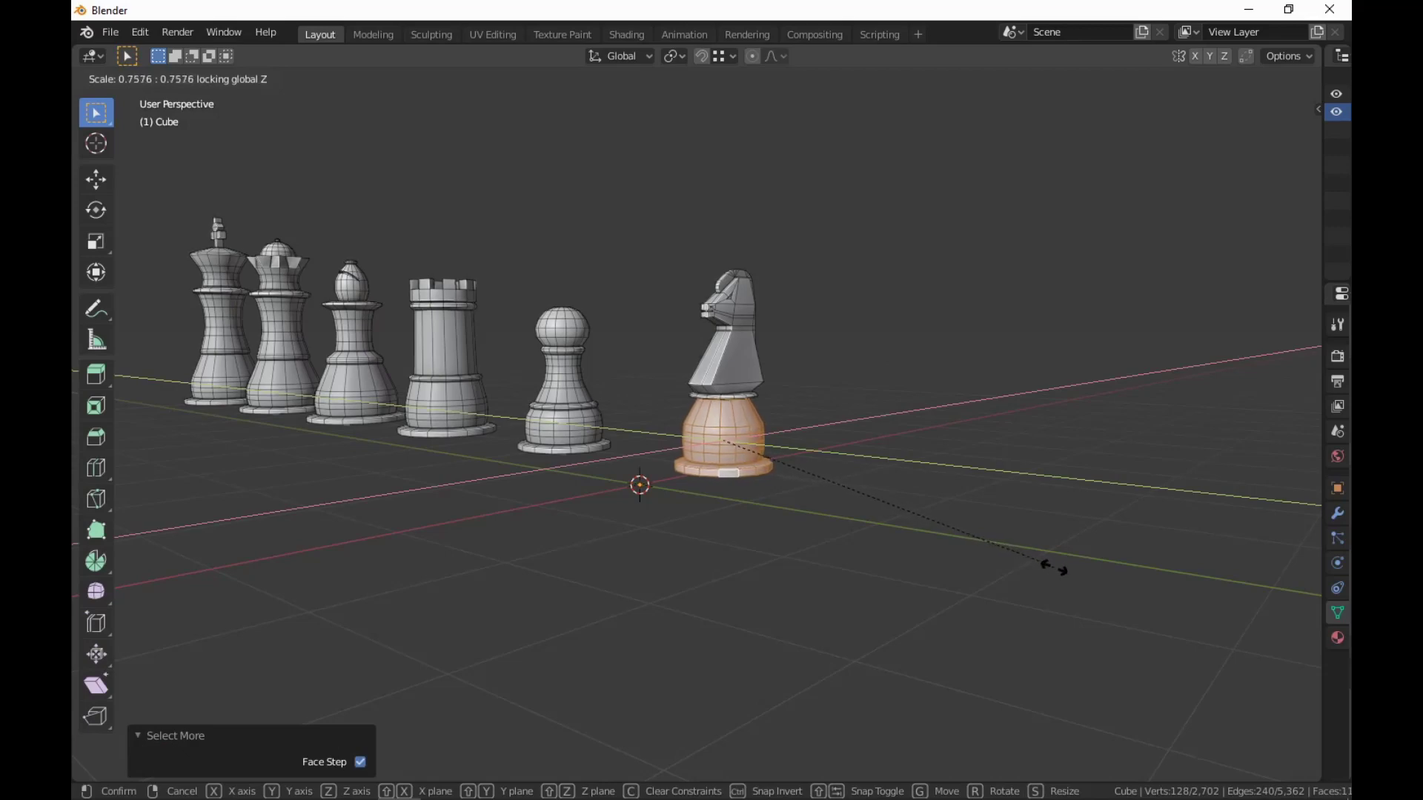
{"action": "left_click", "coordinate": [1026, 559]}
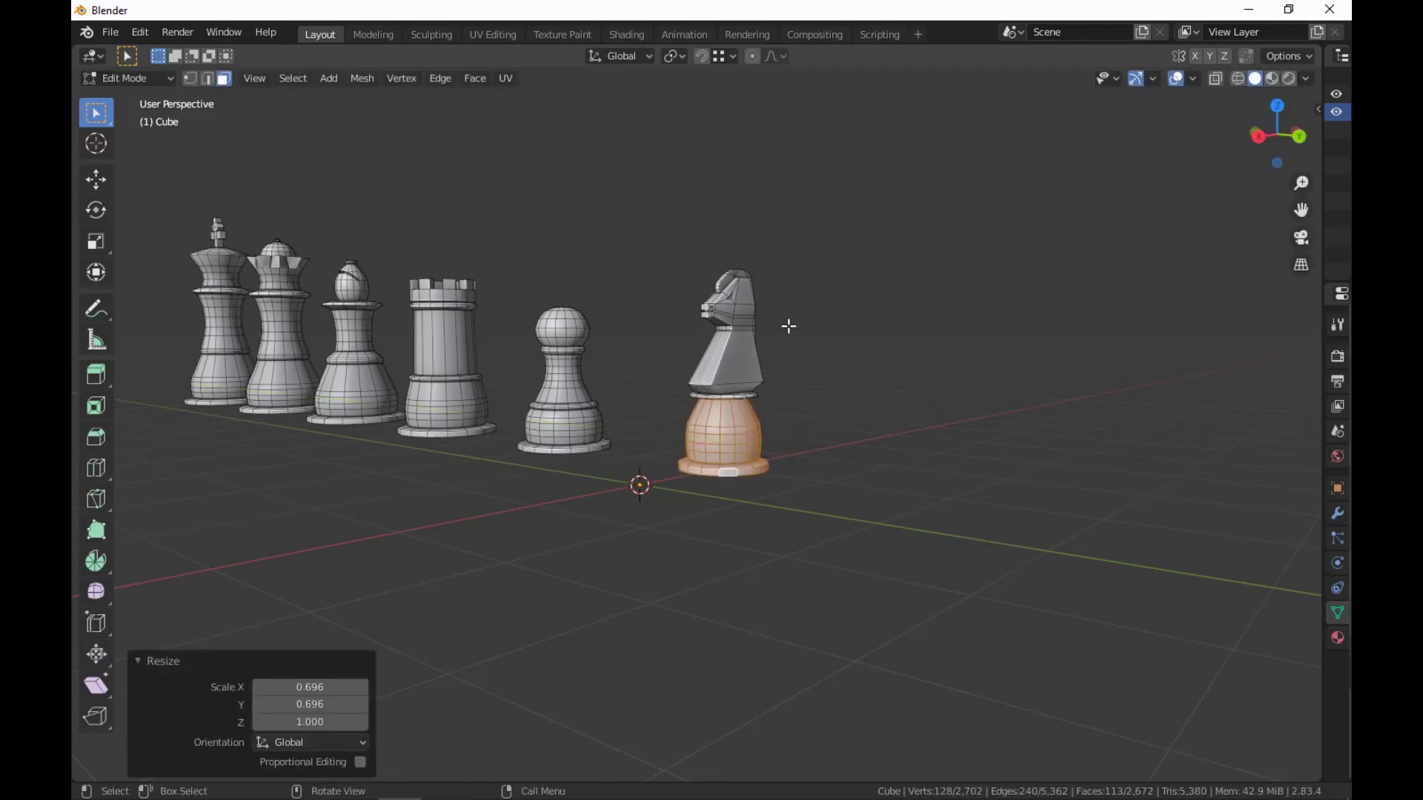
{"action": "middle_click_drag", "start_coordinate": [787, 321], "coordinate": [835, 406]}
{"action": "scroll", "coordinate": [842, 415], "scroll_direction": "up", "scroll_amount": 7}
{"action": "middle_click_drag", "start_coordinate": [953, 481], "coordinate": [912, 491]}
{"action": "scroll", "coordinate": [863, 431], "scroll_direction": "up", "scroll_amount": 1}
{"action": "scroll", "coordinate": [863, 430], "scroll_direction": "up", "scroll_amount": 1}
{"action": "scroll", "coordinate": [866, 443], "scroll_direction": "down", "scroll_amount": 7}
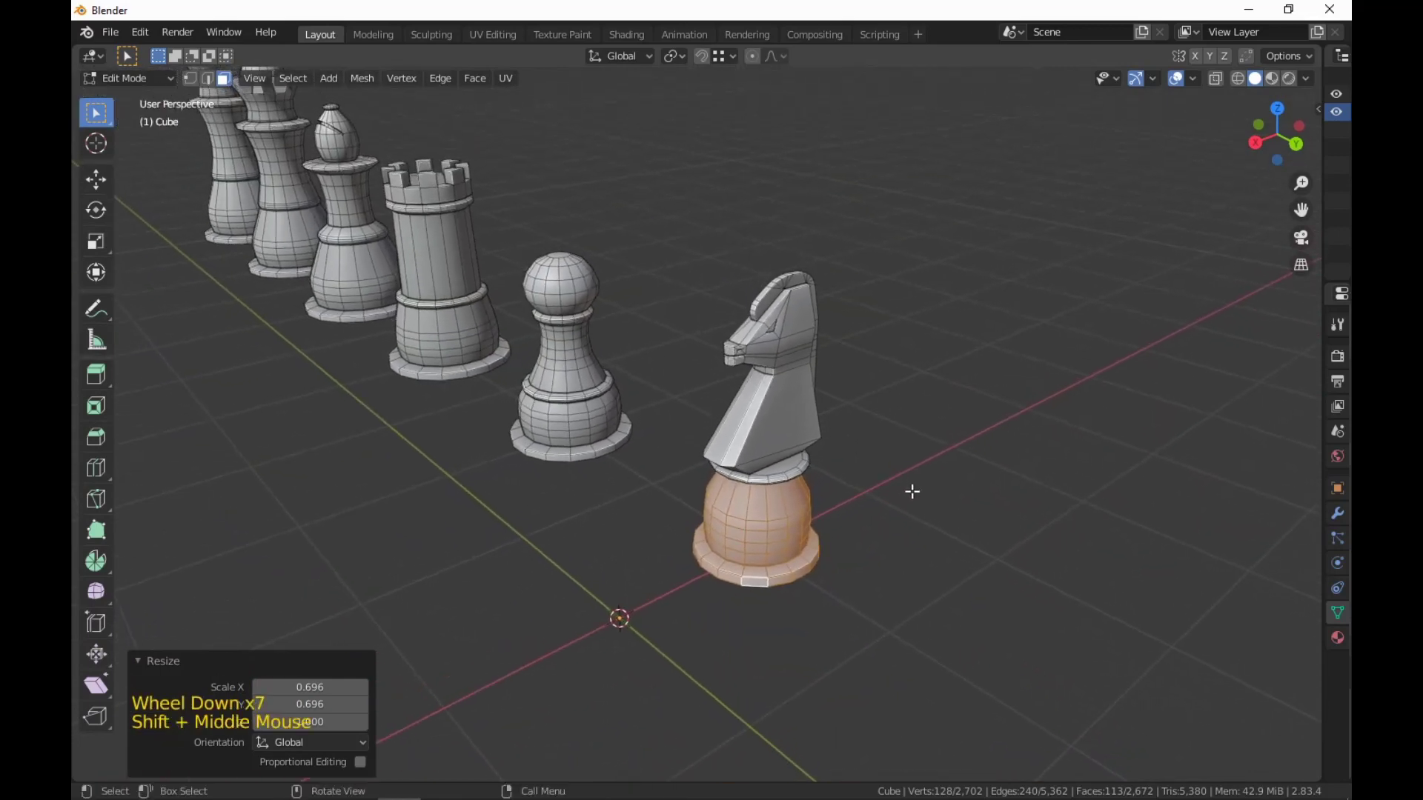
{"action": "key", "text": "ctrl+z"}
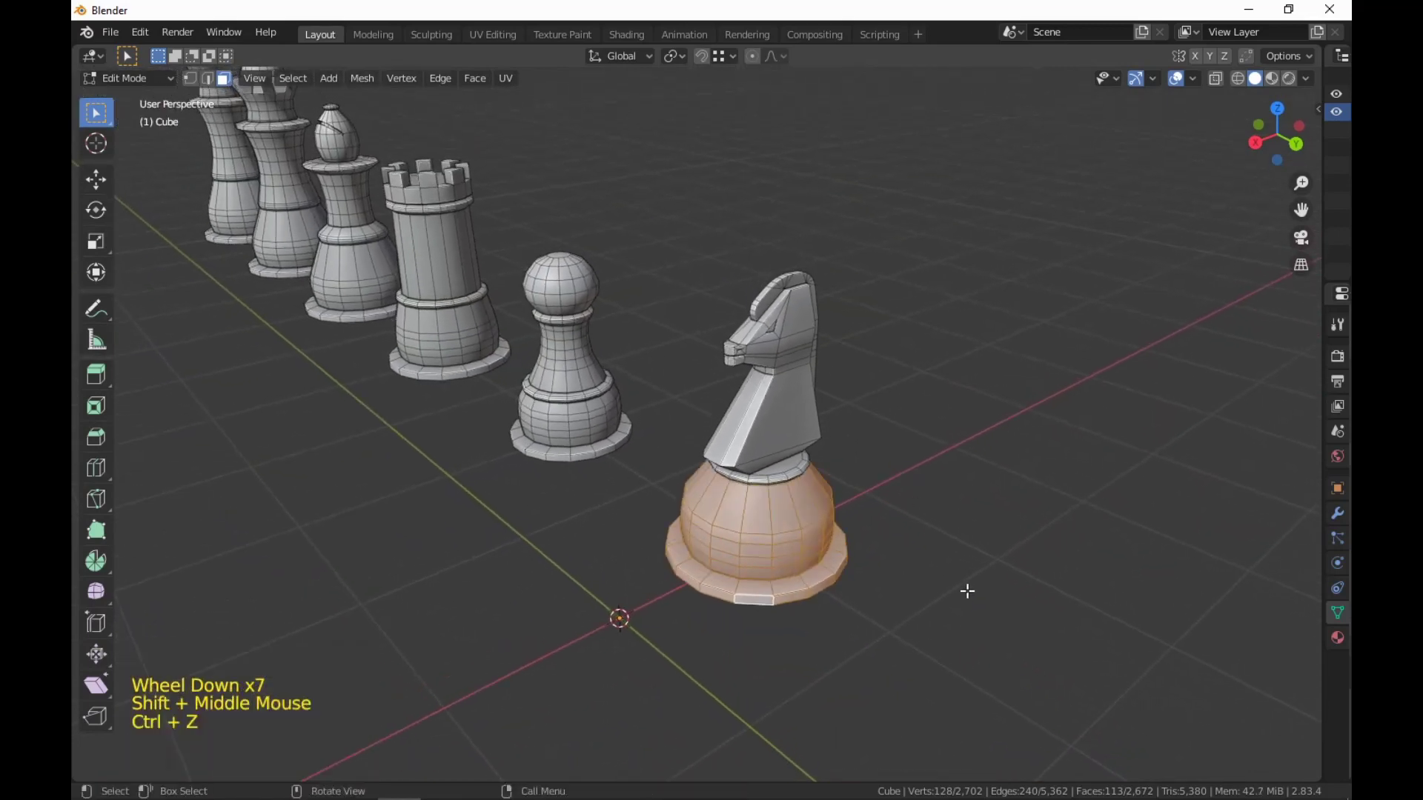
Scale the selected knight base to about 0.84 in X and Y, leaving its height locked.
{"action": "key", "text": "s"}
{"action": "key", "text": "shift+z"}
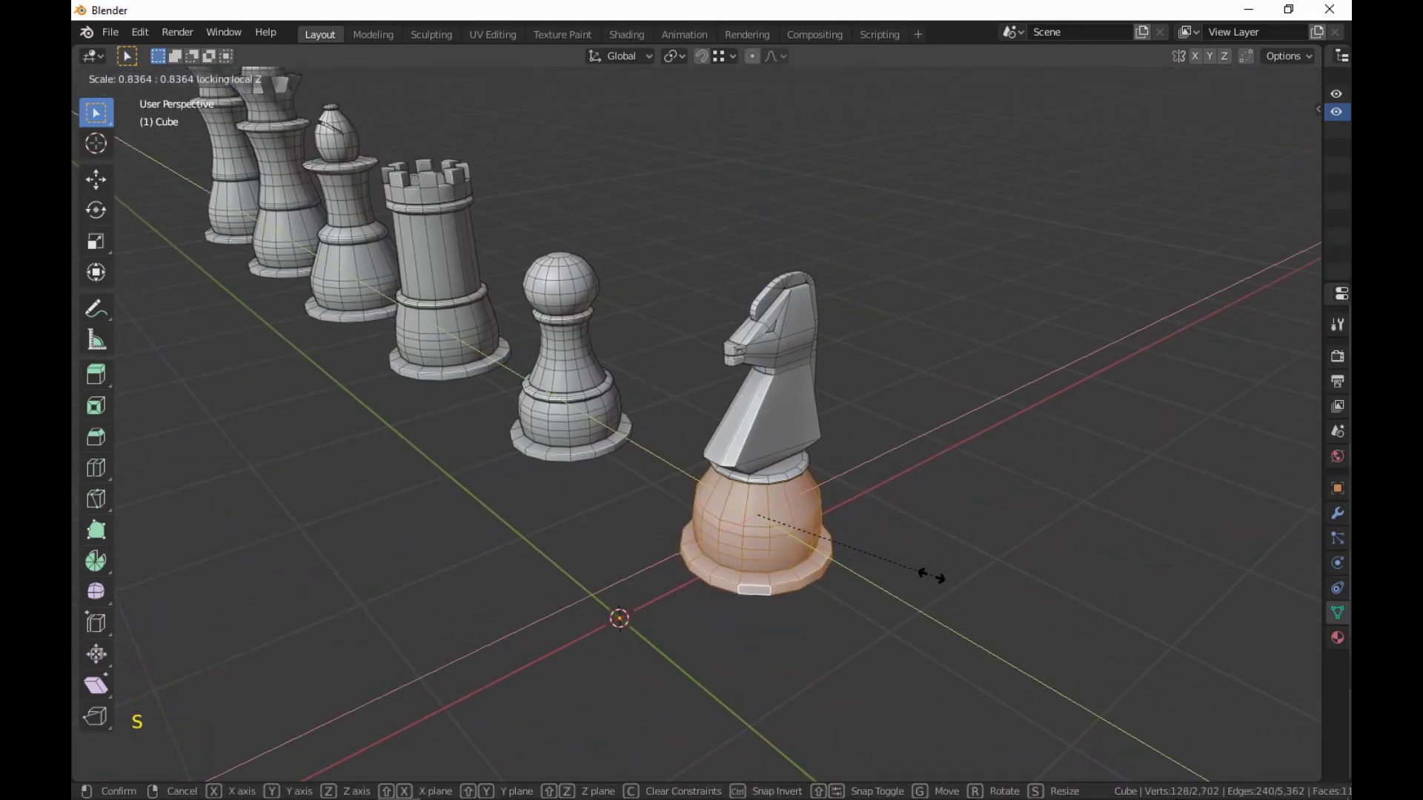
{"action": "left_click", "coordinate": [939, 578]}
{"action": "scroll", "coordinate": [790, 423], "scroll_direction": "down", "scroll_amount": 5}
{"action": "middle_click_drag", "start_coordinate": [790, 422], "coordinate": [1032, 536]}
{"action": "scroll", "coordinate": [975, 460], "scroll_direction": "up", "scroll_amount": 1, "text": "shift"}
{"action": "scroll", "coordinate": [975, 460], "scroll_direction": "up", "scroll_amount": 2}
Select all of the knight's linked faces and run Merge by Distance at 0.0101 m again.
{"action": "key", "text": "3"}
{"action": "left_click", "coordinate": [959, 525]}
{"action": "scroll", "coordinate": [860, 482], "scroll_direction": "up", "scroll_amount": 3}
{"action": "scroll", "coordinate": [863, 483], "scroll_direction": "down", "scroll_amount": 2}
{"action": "key", "text": "l"}
{"action": "key", "text": "m"}
{"action": "left_click", "coordinate": [914, 545]}
{"action": "scroll", "coordinate": [966, 553], "scroll_direction": "down", "scroll_amount": 3}
{"action": "scroll", "coordinate": [995, 574], "scroll_direction": "up", "scroll_amount": 2}
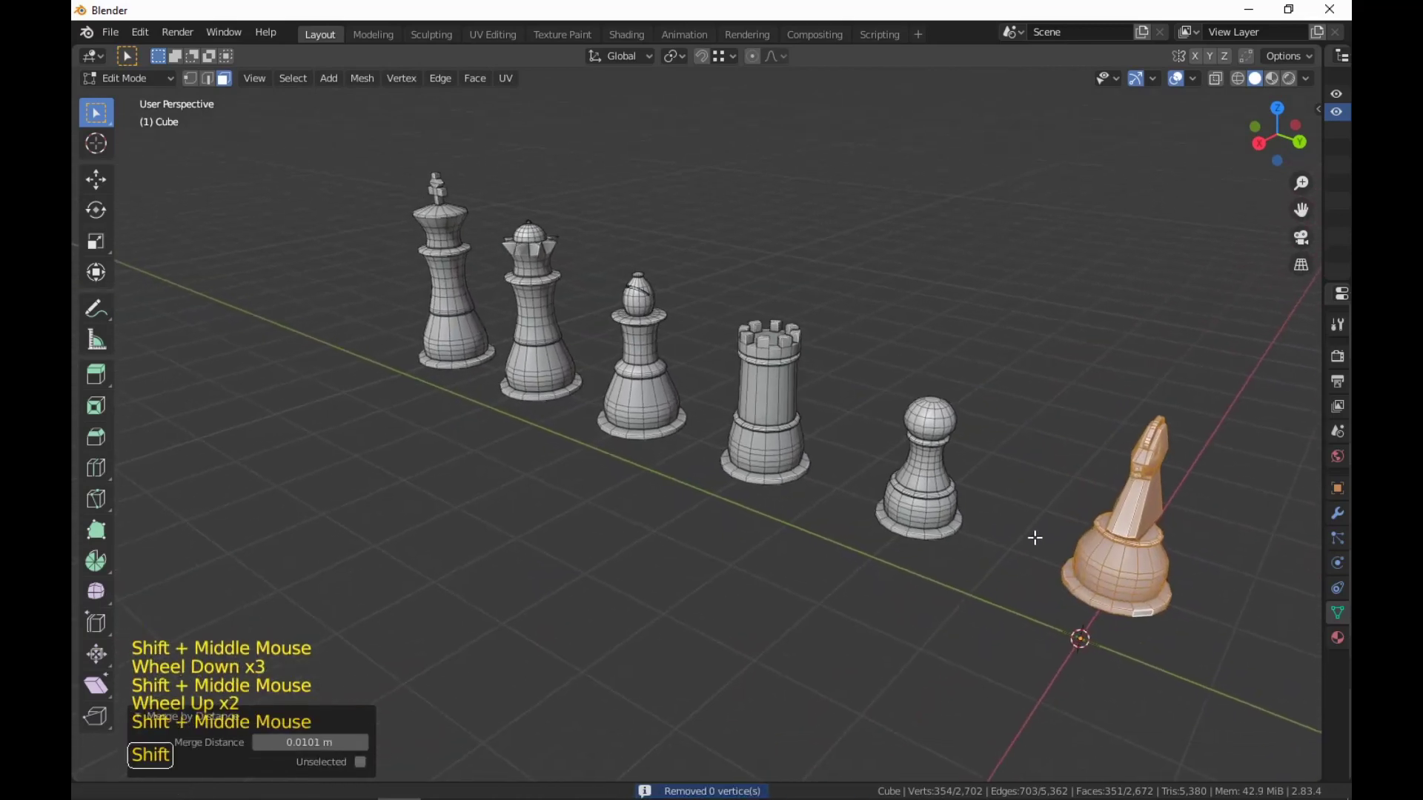
Select the entire pawn and move it 2 m along X and 2 m along Y, placing it in front of the knight.
{"action": "scroll", "coordinate": [1017, 565], "scroll_direction": "down", "scroll_amount": 1}
{"action": "scroll", "coordinate": [1016, 565], "scroll_direction": "down", "scroll_amount": 2}
{"action": "left_click", "coordinate": [826, 565]}
{"action": "middle_click_drag", "start_coordinate": [825, 565], "coordinate": [889, 585], "text": "shift"}
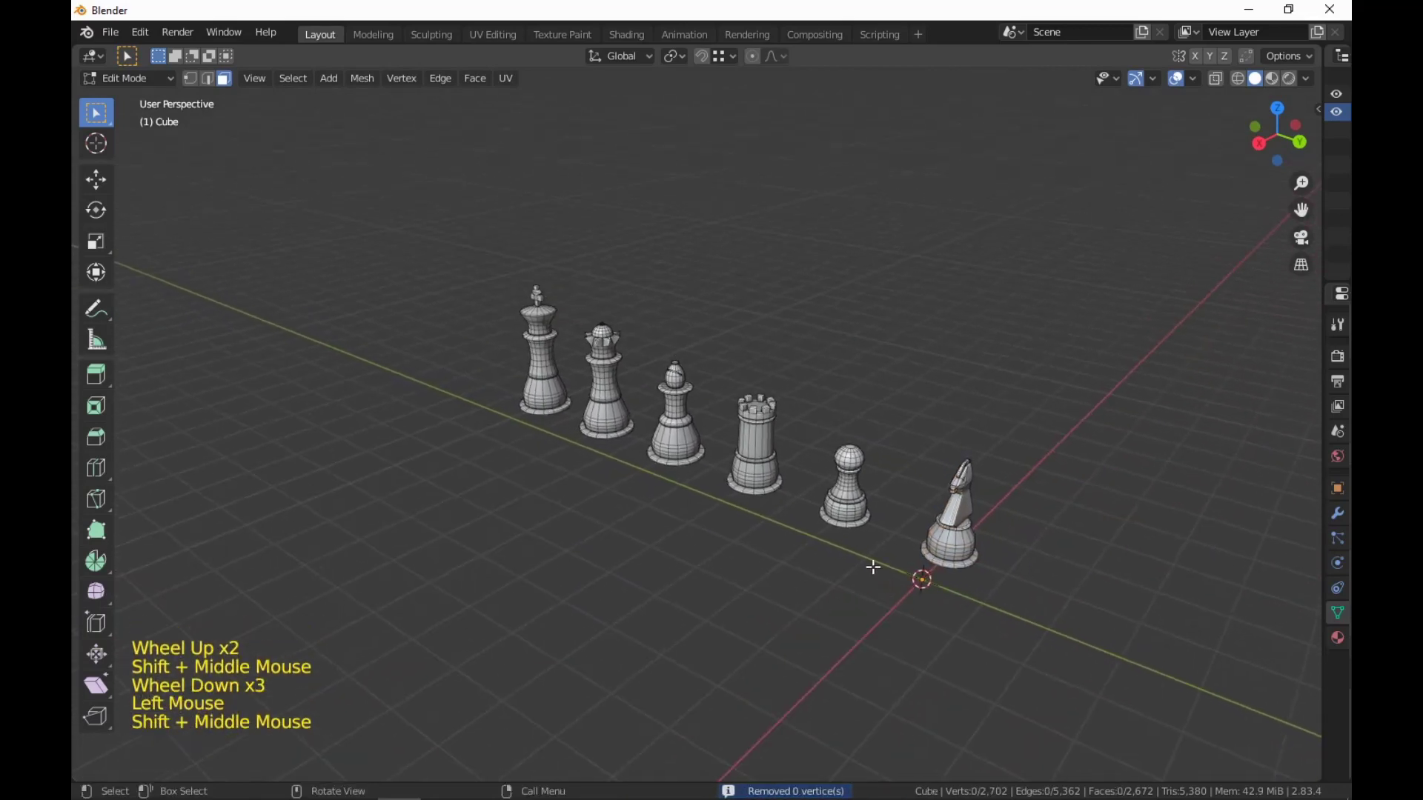
{"action": "left_click", "coordinate": [837, 517]}
{"action": "key", "text": "l"}
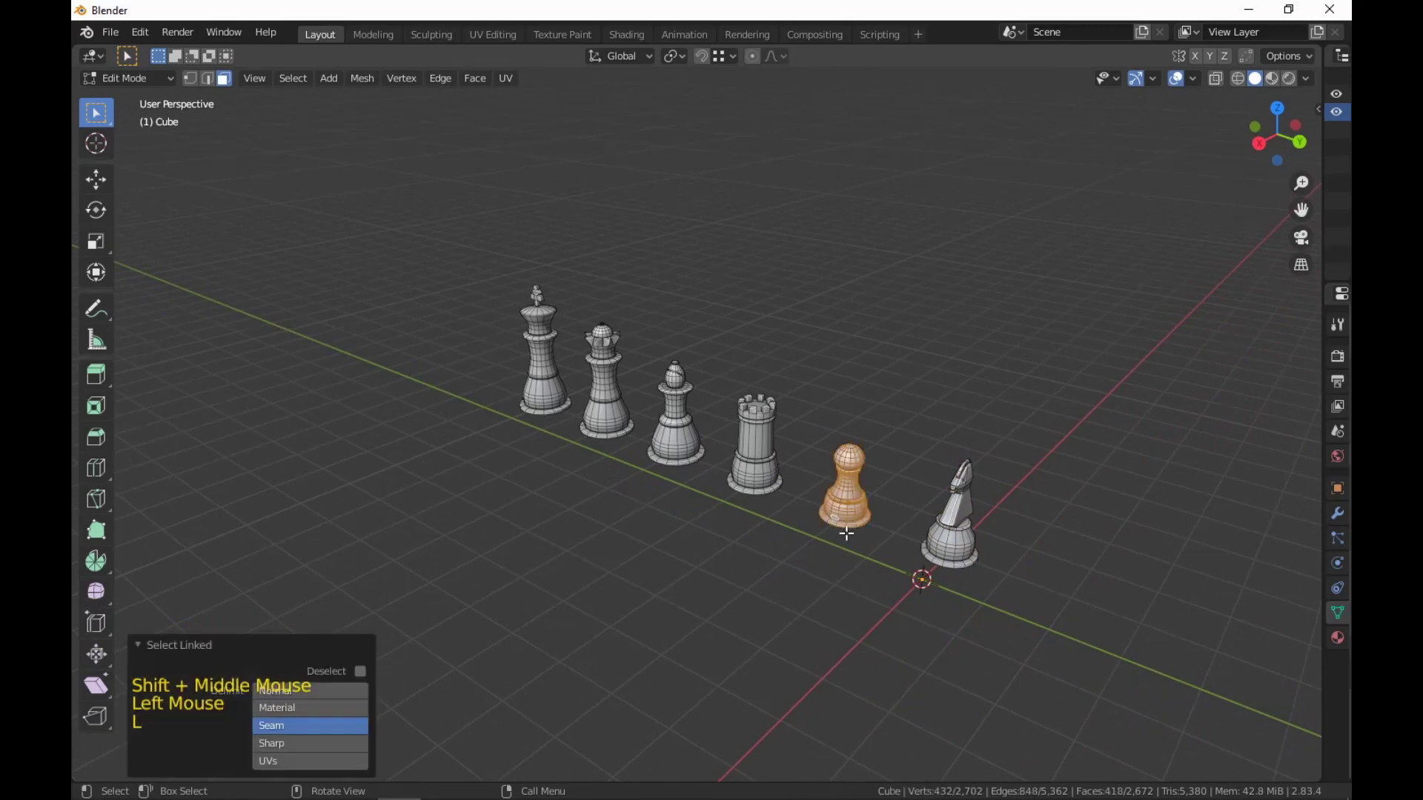
{"action": "type", "text": "gx"}
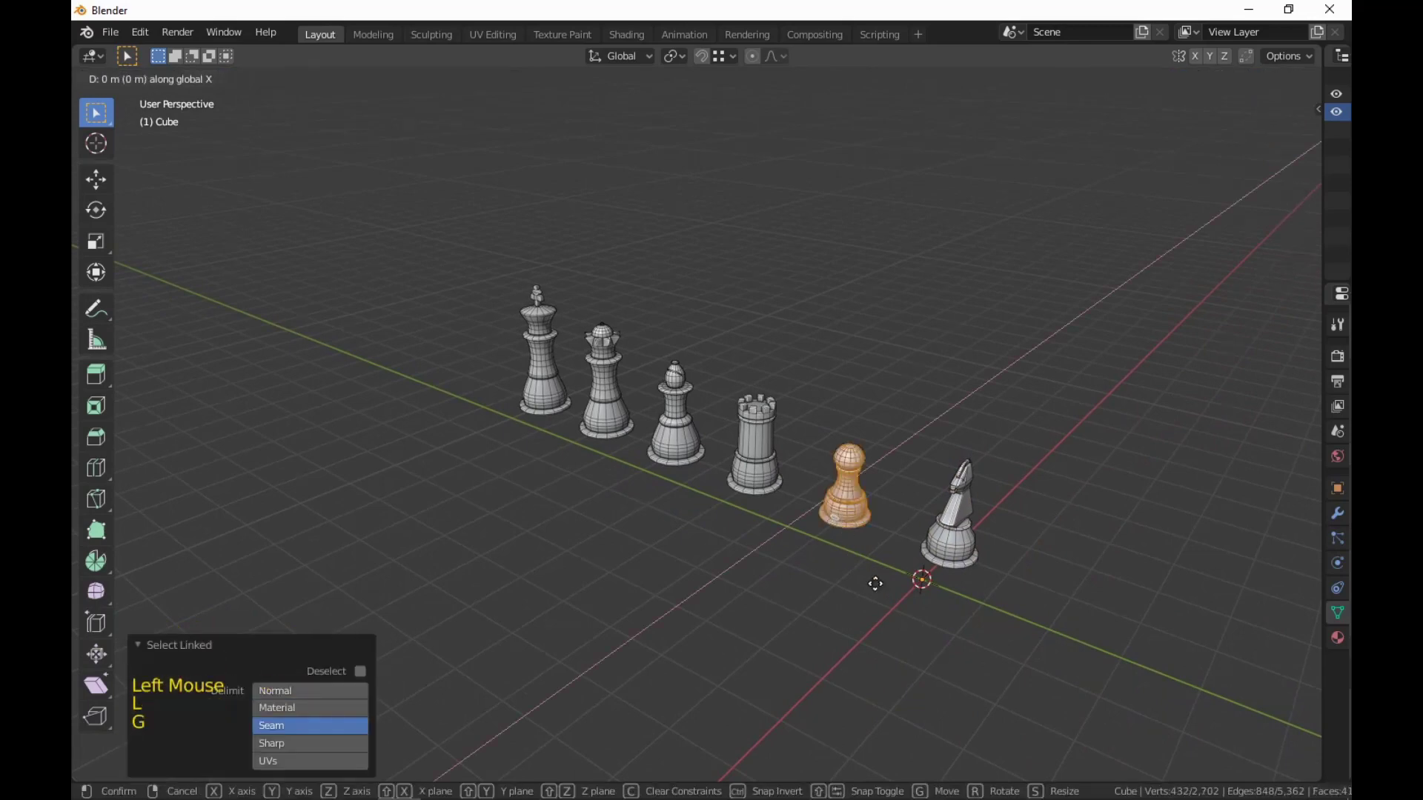
{"action": "type", "text": "2"}
{"action": "key", "text": "Return"}
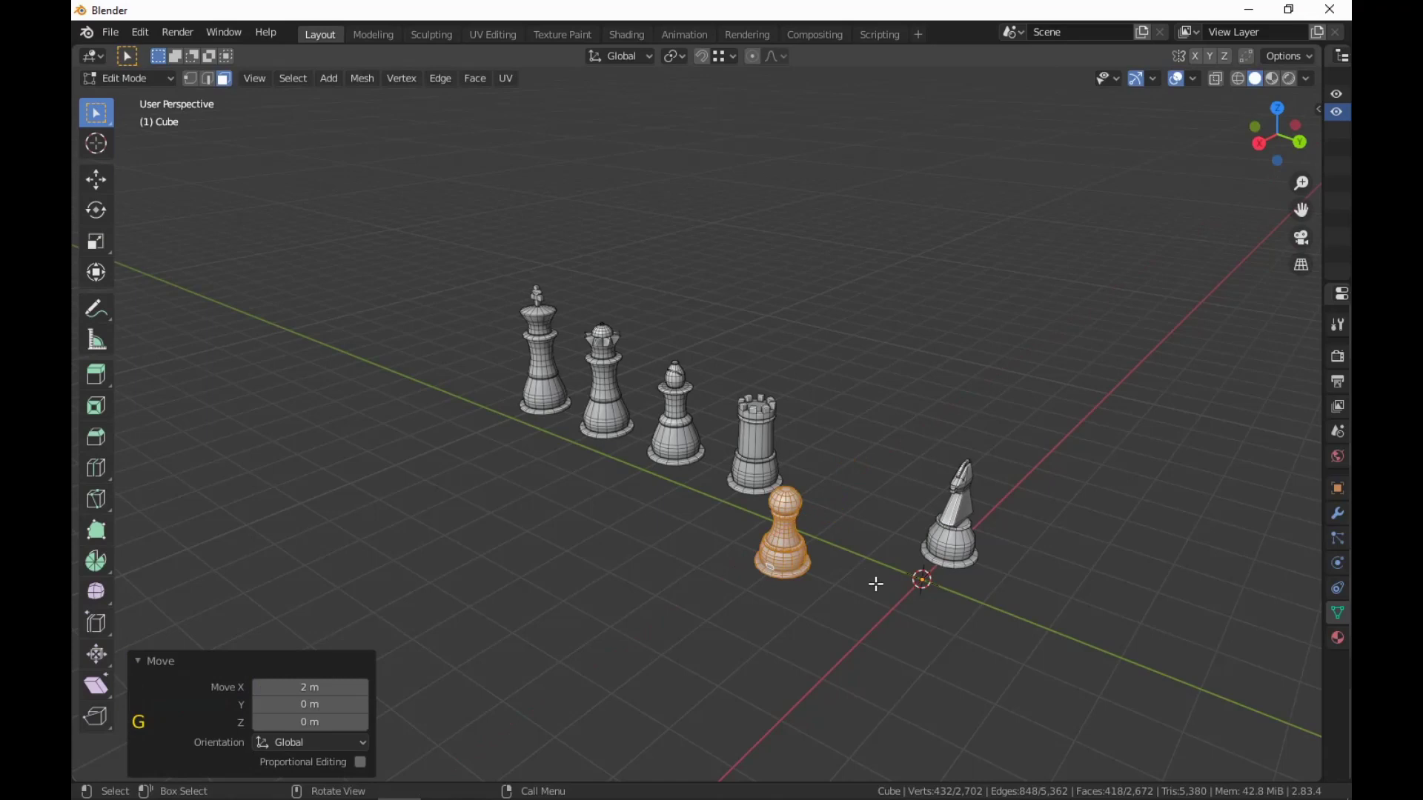
{"action": "type", "text": "gy2"}
{"action": "key", "text": "Return"}
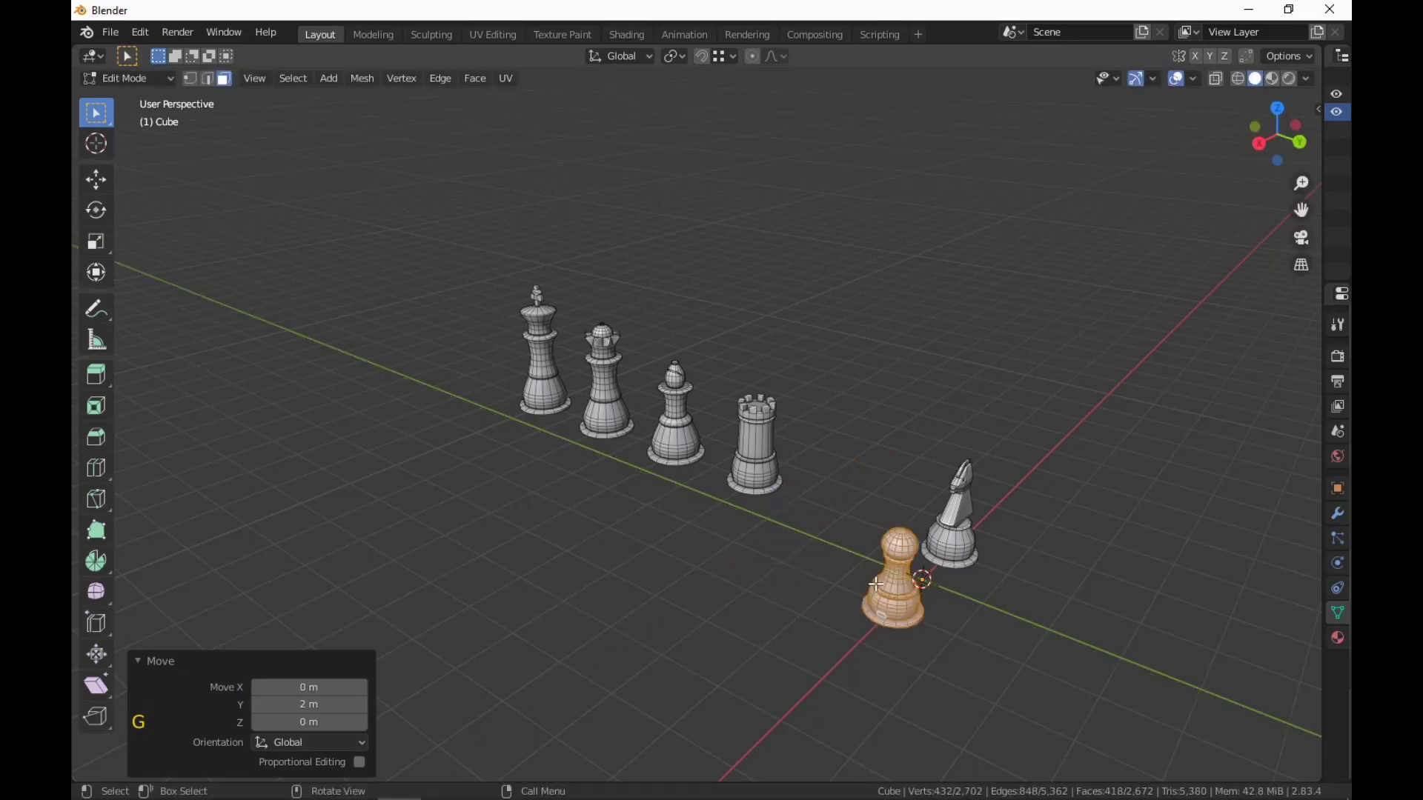
Select the entire knight and move it -2 m along Y, clear of the square behind the pawn.
{"action": "left_click", "coordinate": [1014, 652]}
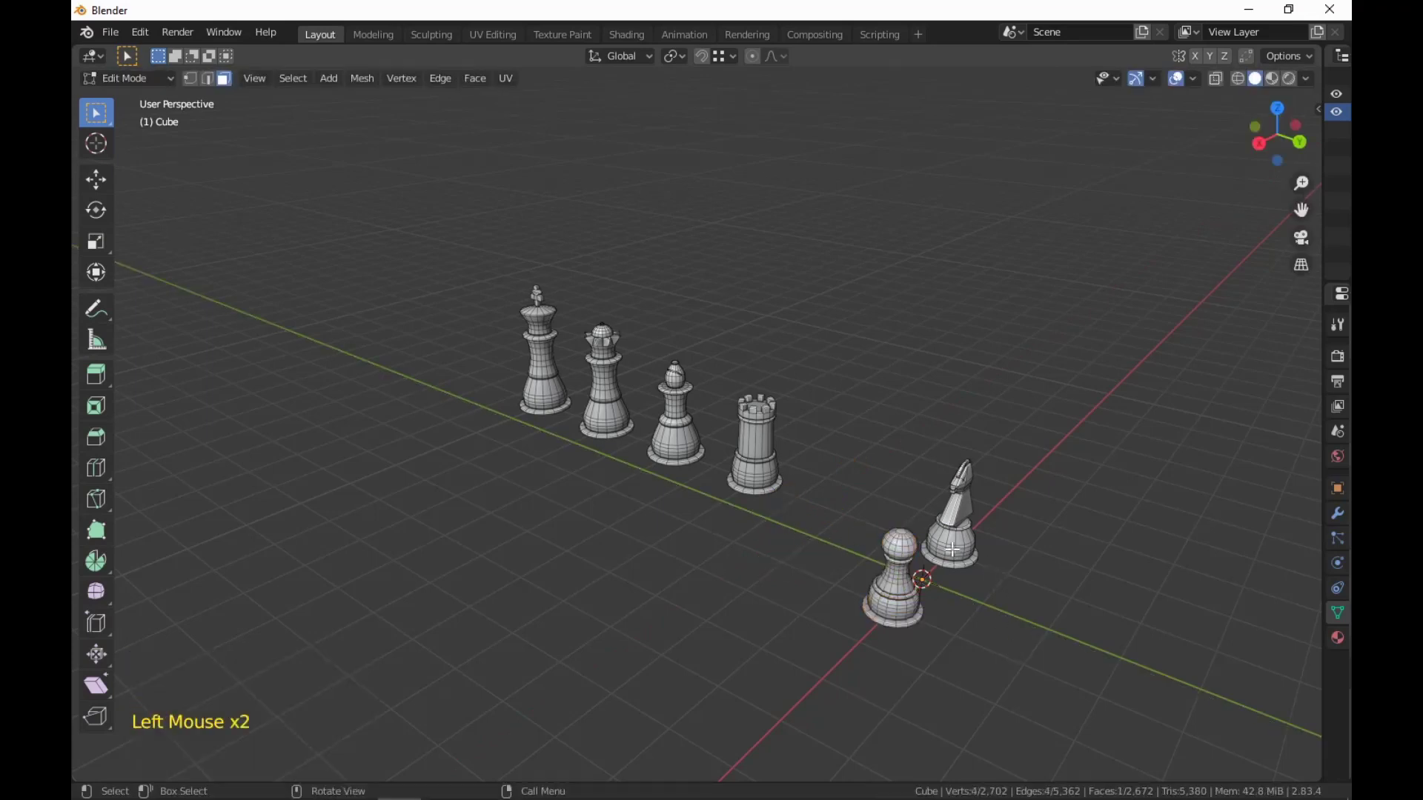
{"action": "key", "text": "l"}
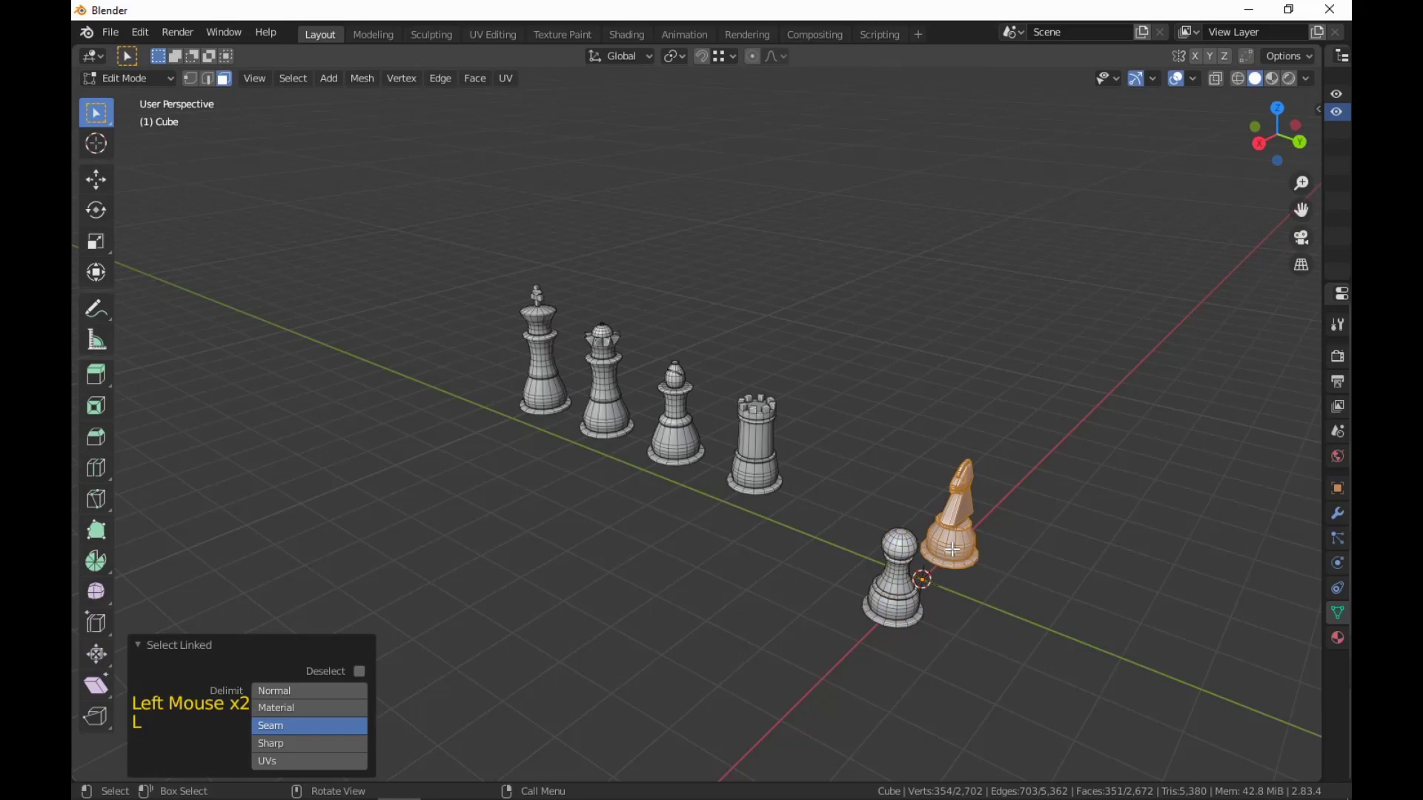
{"action": "type", "text": "gy"}
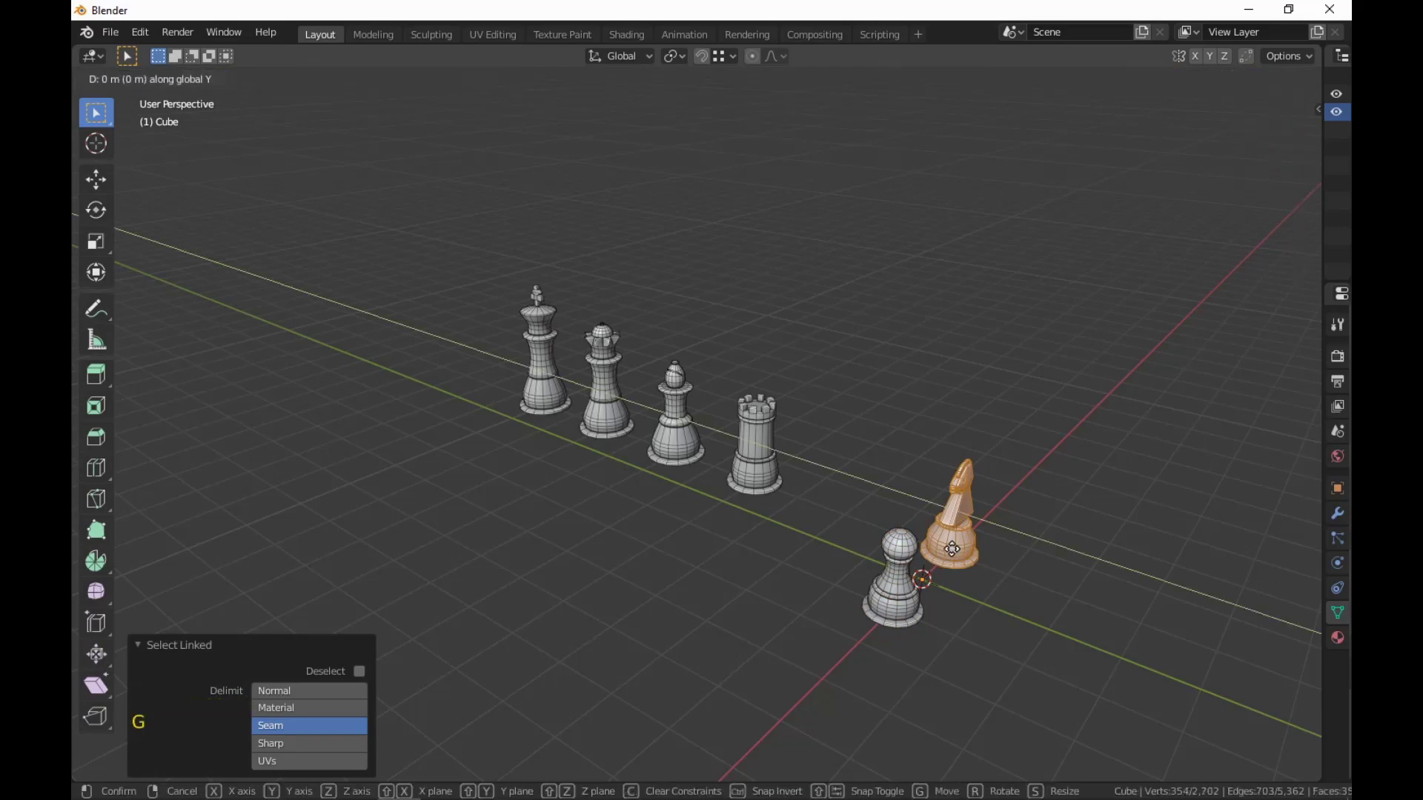
{"action": "type", "text": "-2"}
{"action": "key", "text": "Return"}
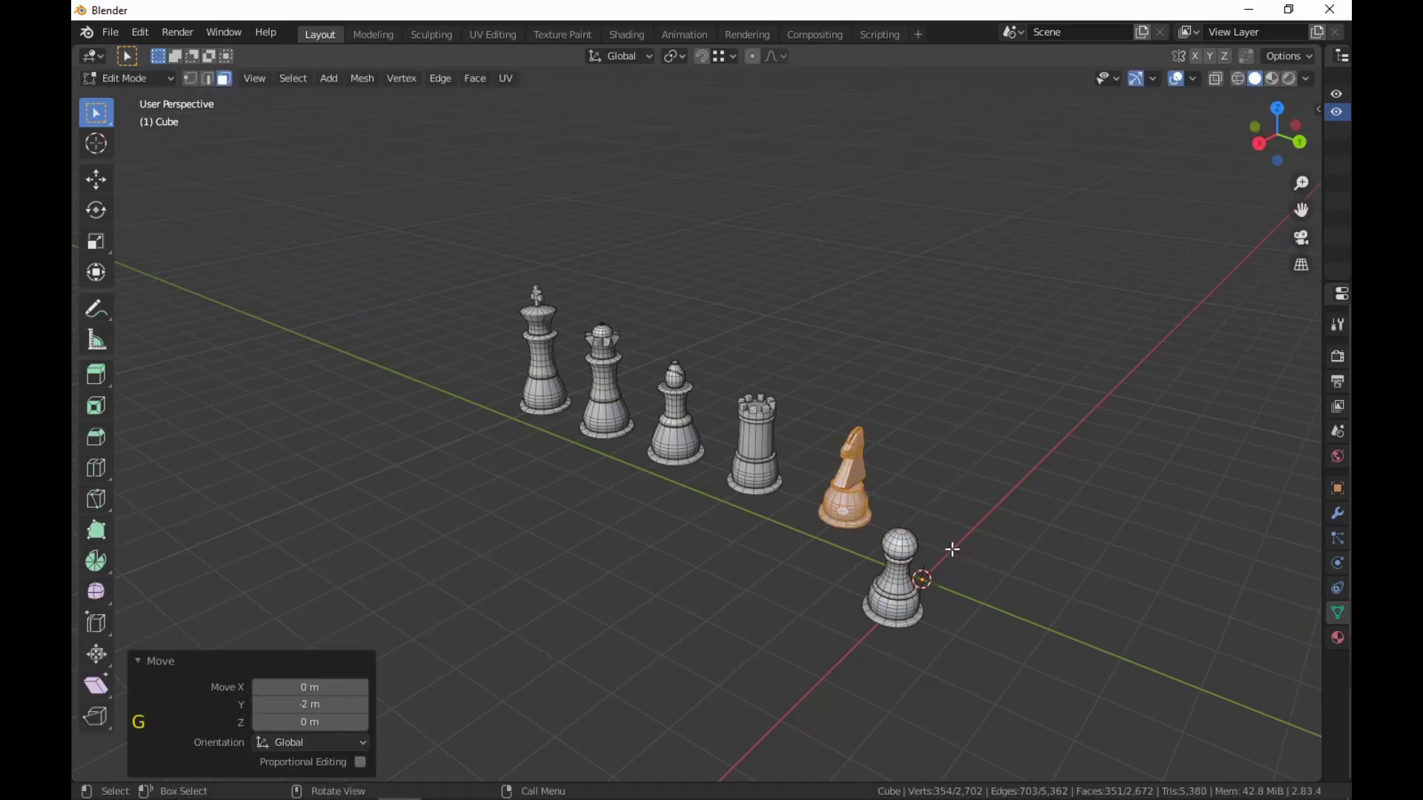
Select the entire rook and move it 4 m along Y, placing it behind the pawn.
{"action": "left_click", "coordinate": [746, 590]}
{"action": "key", "text": "l"}
{"action": "type", "text": "g"}
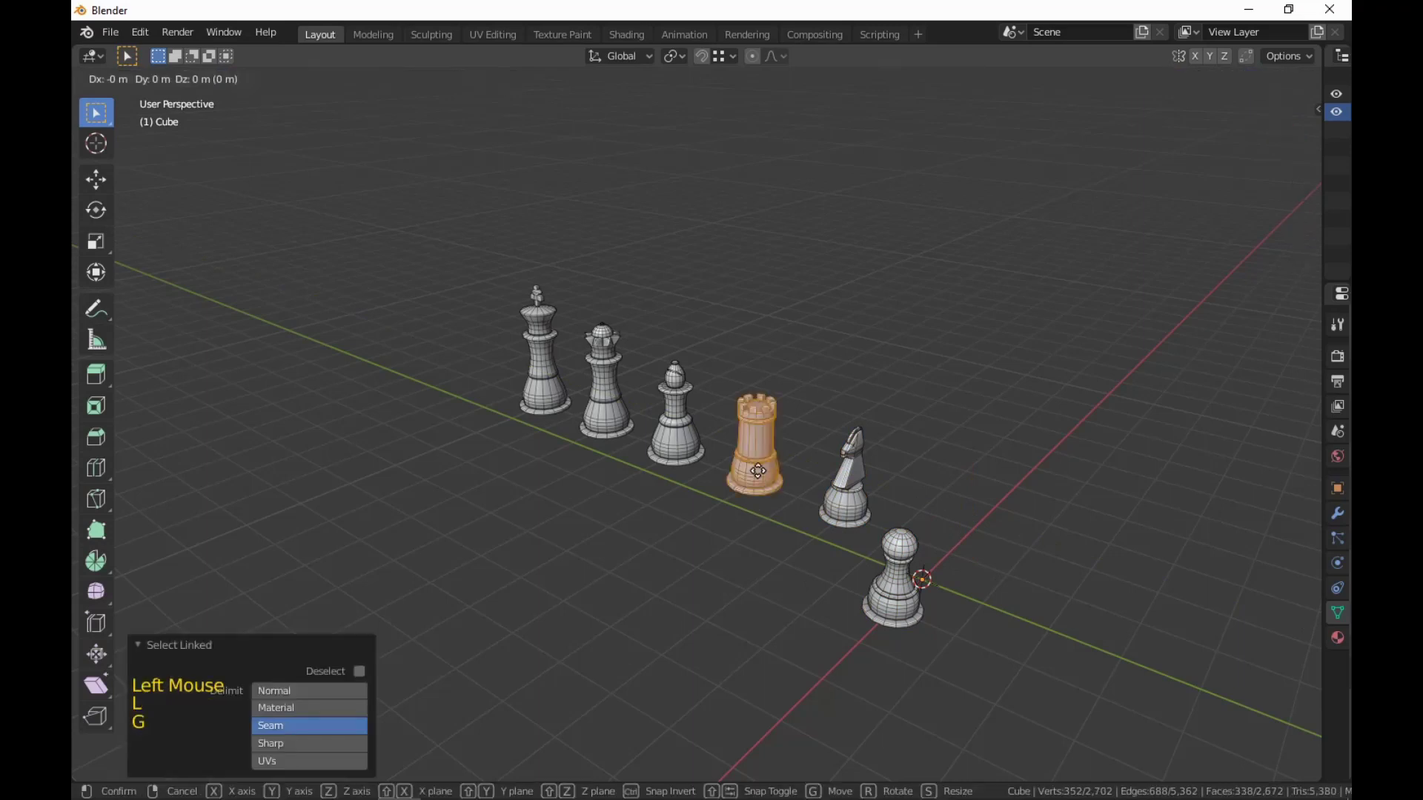
{"action": "type", "text": "y"}
{"action": "type", "text": "4"}
{"action": "key", "text": "Return"}
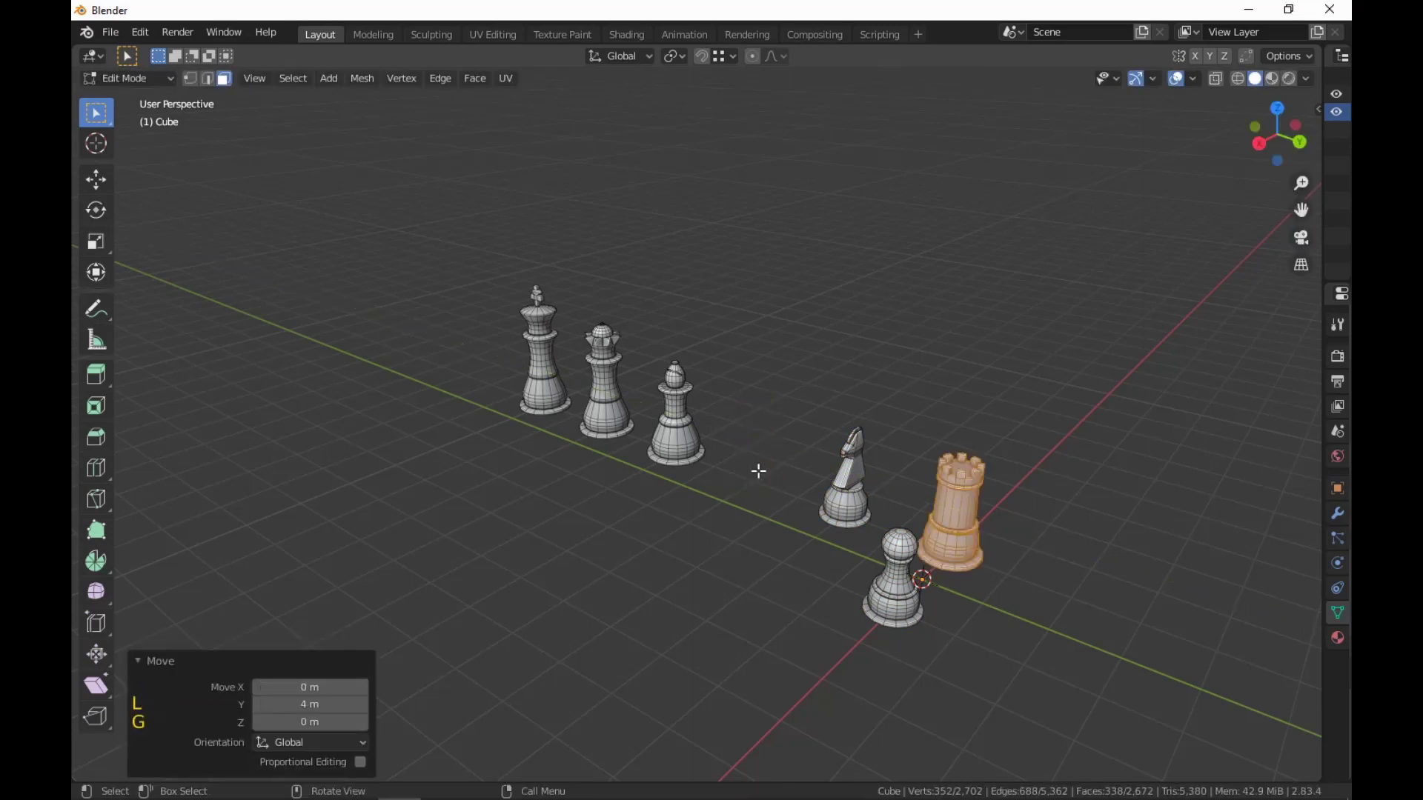
Select all linked parts of the bishop, queen and king and move them together 2 m along Y toward the knight.
{"action": "left_click", "coordinate": [705, 660]}
{"action": "key", "text": "l"}
{"action": "key", "text": "l"}
{"action": "key", "text": "l"}
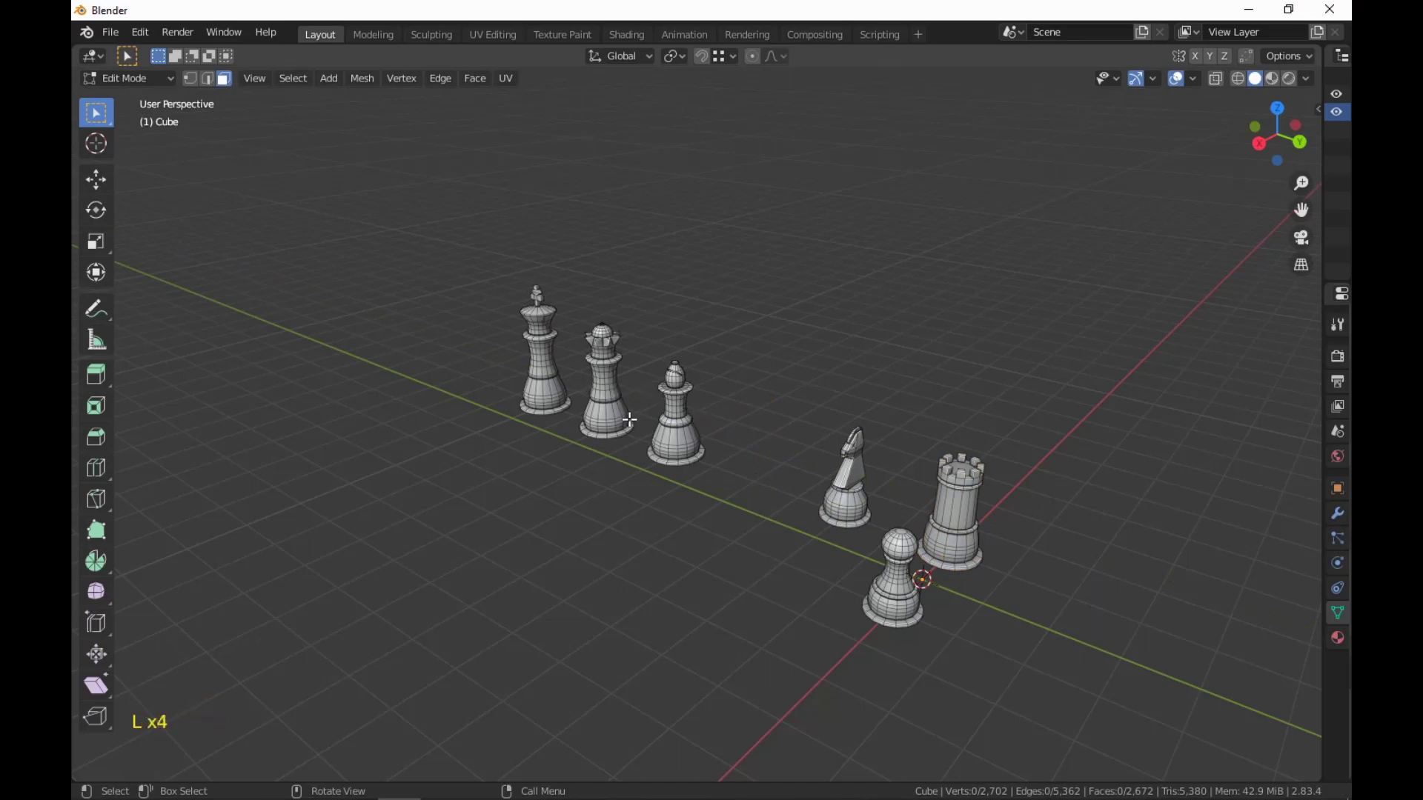
{"action": "key", "text": "l"}
{"action": "key", "text": "l"}
{"action": "key", "text": "l"}
{"action": "key", "text": "l"}
{"action": "key", "text": "l"}
{"action": "key", "text": "l"}
{"action": "key", "text": "l"}
{"action": "key", "text": "l"}
{"action": "key", "text": "l"}
{"action": "key", "text": "l"}
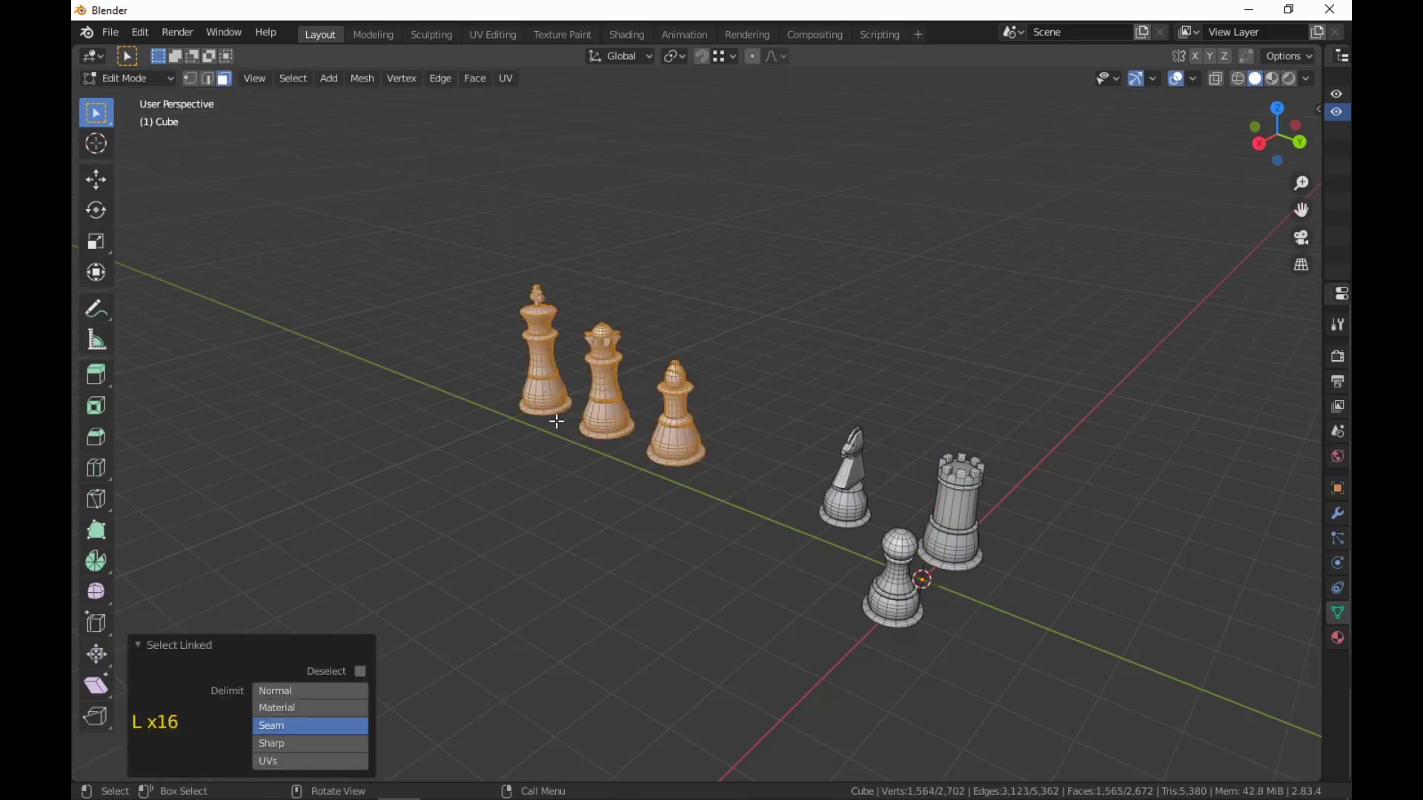
{"action": "key", "text": "g"}
{"action": "key", "text": "y"}
{"action": "key", "text": "2"}
{"action": "key", "text": "Return"}
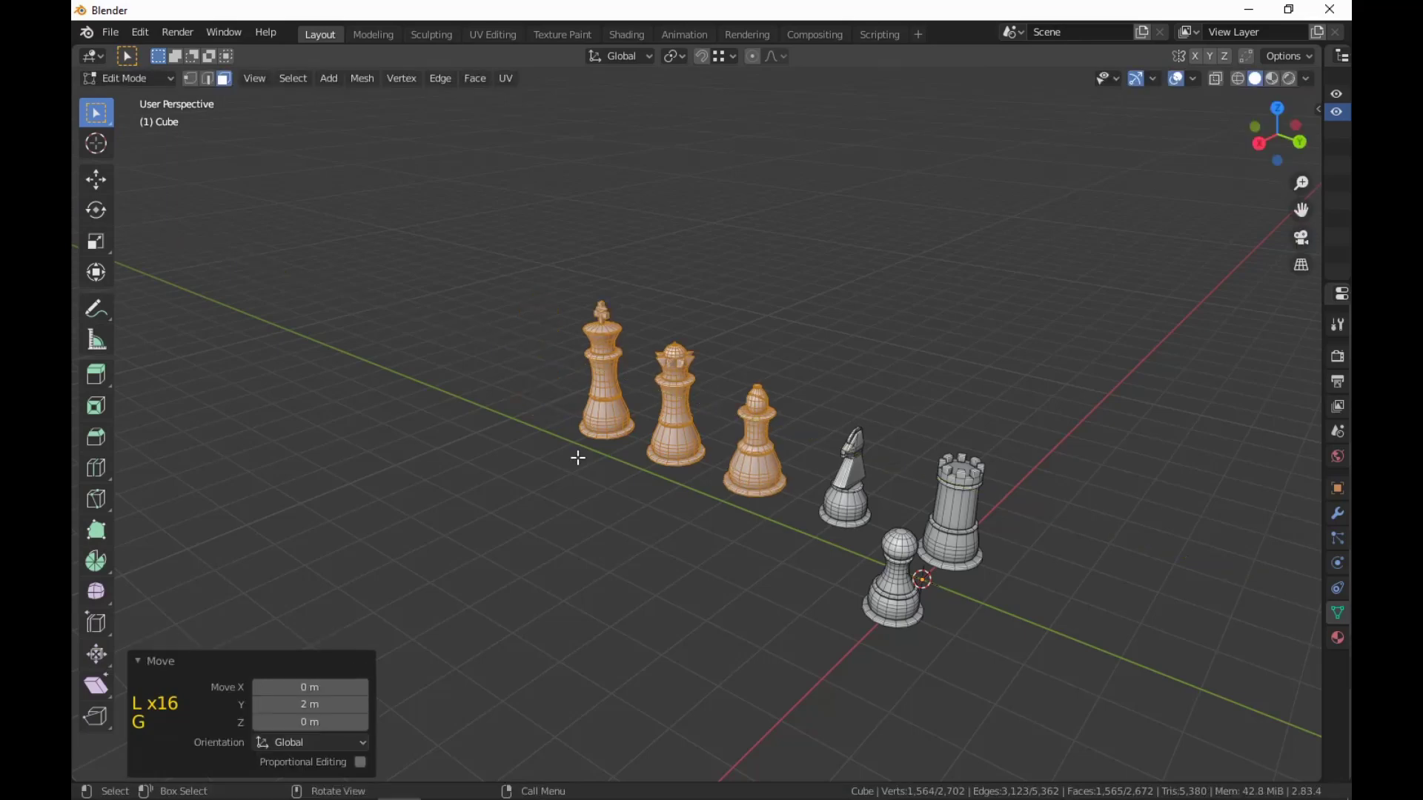
{"action": "scroll", "coordinate": [578, 458], "scroll_direction": "down", "scroll_amount": 2}
{"action": "middle_click_drag", "start_coordinate": [578, 458], "coordinate": [644, 476]}
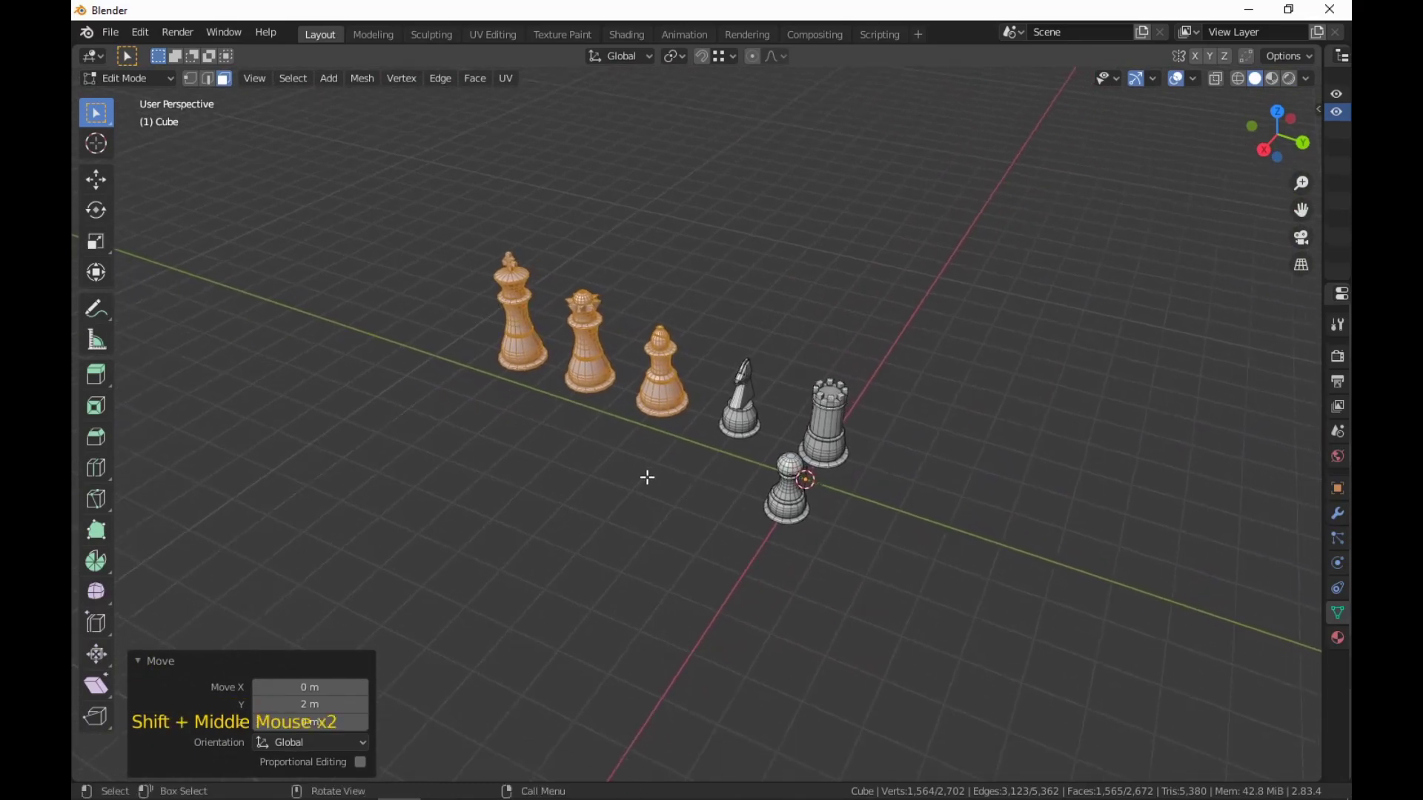
Clear the selection and add a grid mesh at the world origin beneath the chess pieces.
{"action": "left_click", "coordinate": [647, 477]}
{"action": "middle_click_drag", "start_coordinate": [650, 480], "coordinate": [856, 466]}
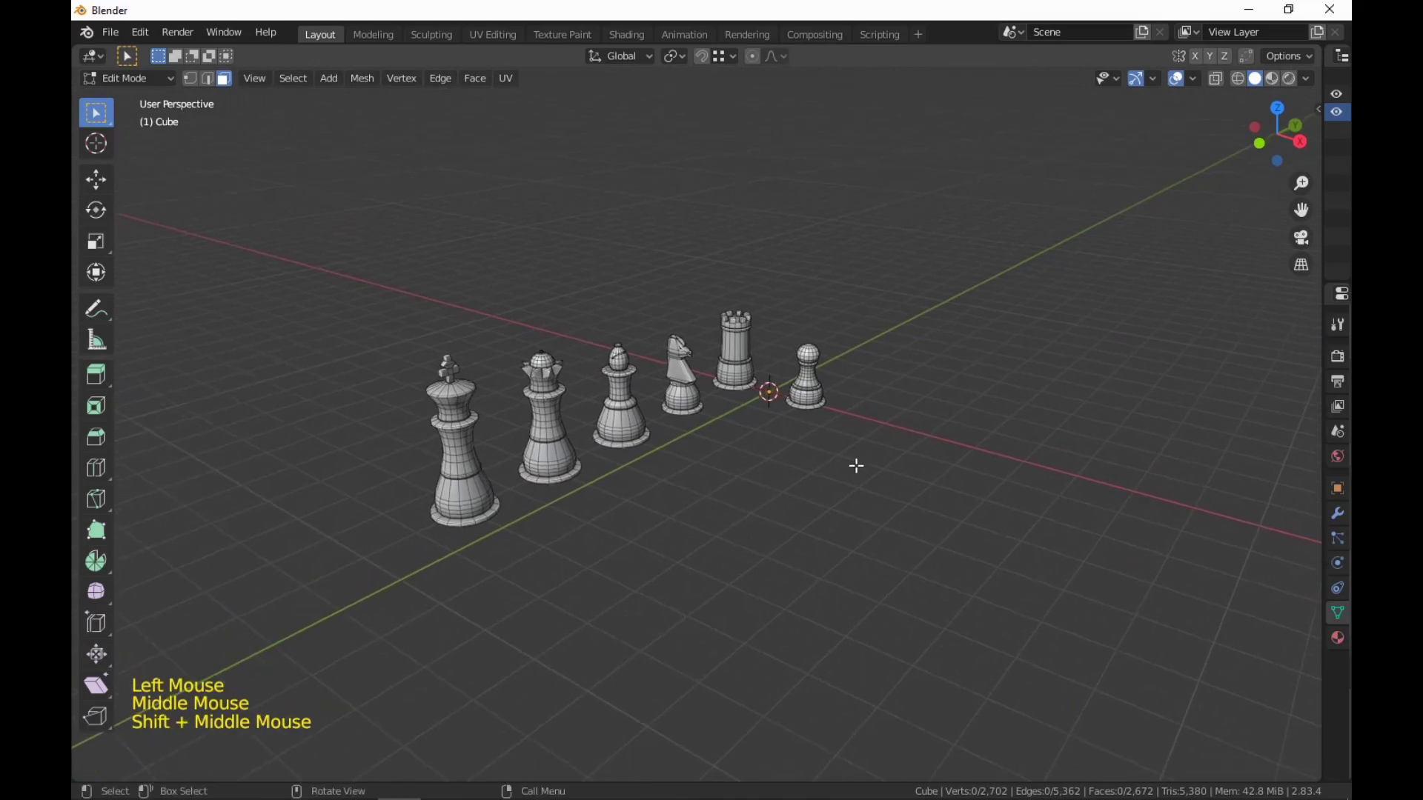
{"action": "key", "text": "shift+a"}
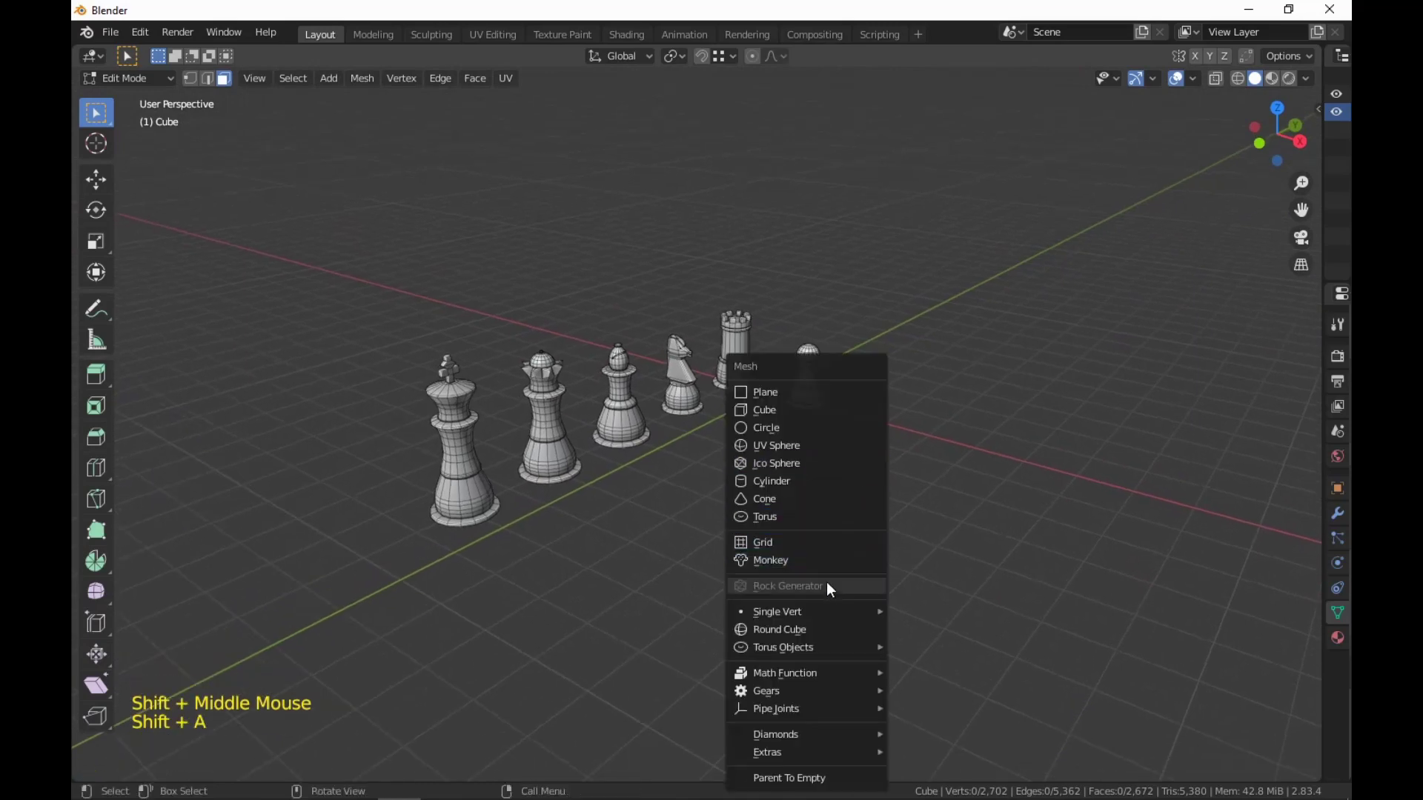
{"action": "left_click", "coordinate": [825, 540]}
{"action": "middle_click_drag", "start_coordinate": [921, 549], "coordinate": [778, 629]}
{"action": "scroll", "coordinate": [868, 602], "scroll_direction": "up", "scroll_amount": 2}
{"action": "scroll", "coordinate": [782, 616], "scroll_direction": "up", "scroll_amount": 1, "text": "shift"}
{"action": "scroll", "coordinate": [782, 617], "scroll_direction": "up", "scroll_amount": 4}
{"action": "scroll", "coordinate": [784, 623], "scroll_direction": "up", "scroll_amount": 5}
{"action": "scroll", "coordinate": [785, 623], "scroll_direction": "down", "scroll_amount": 9}
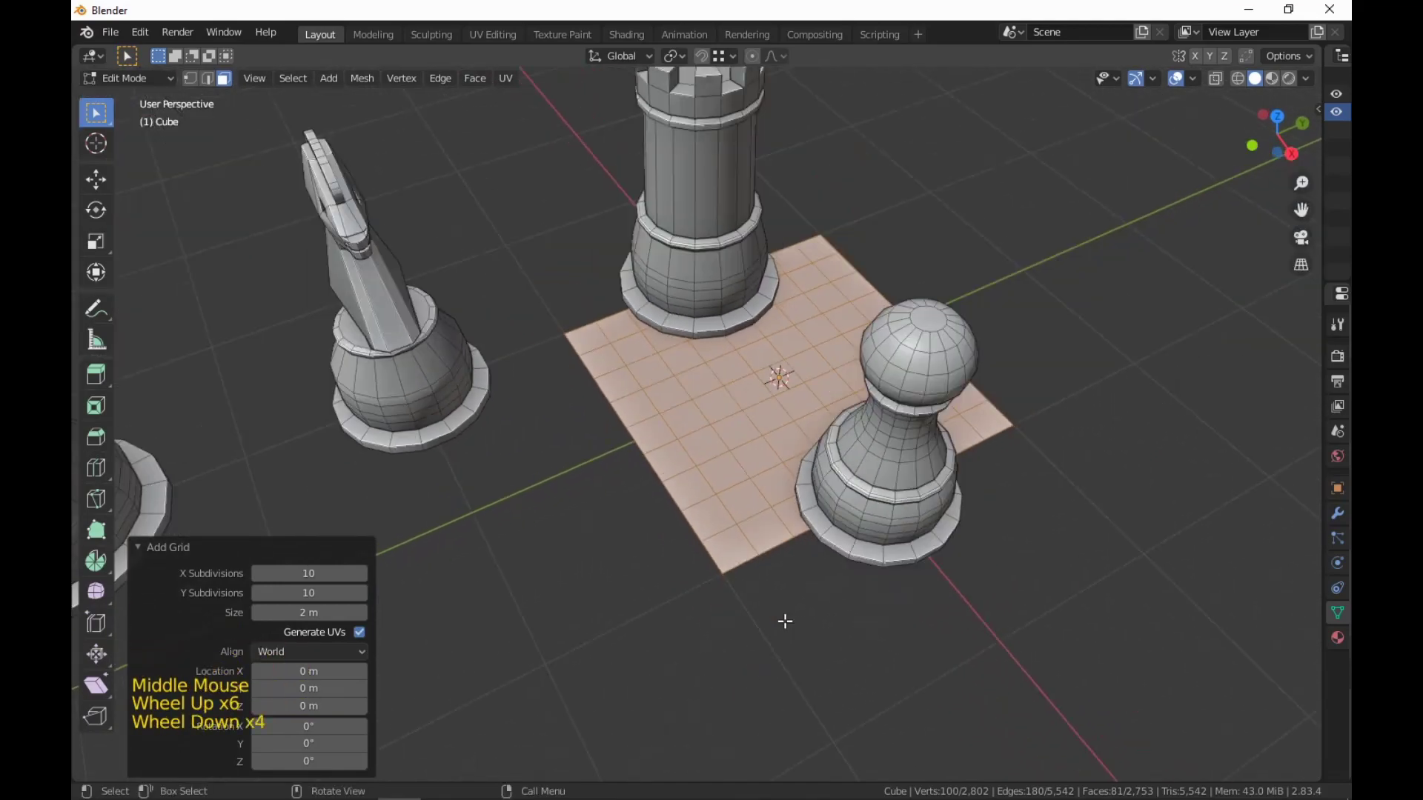
{"action": "scroll", "coordinate": [784, 618], "scroll_direction": "up", "scroll_amount": 8}
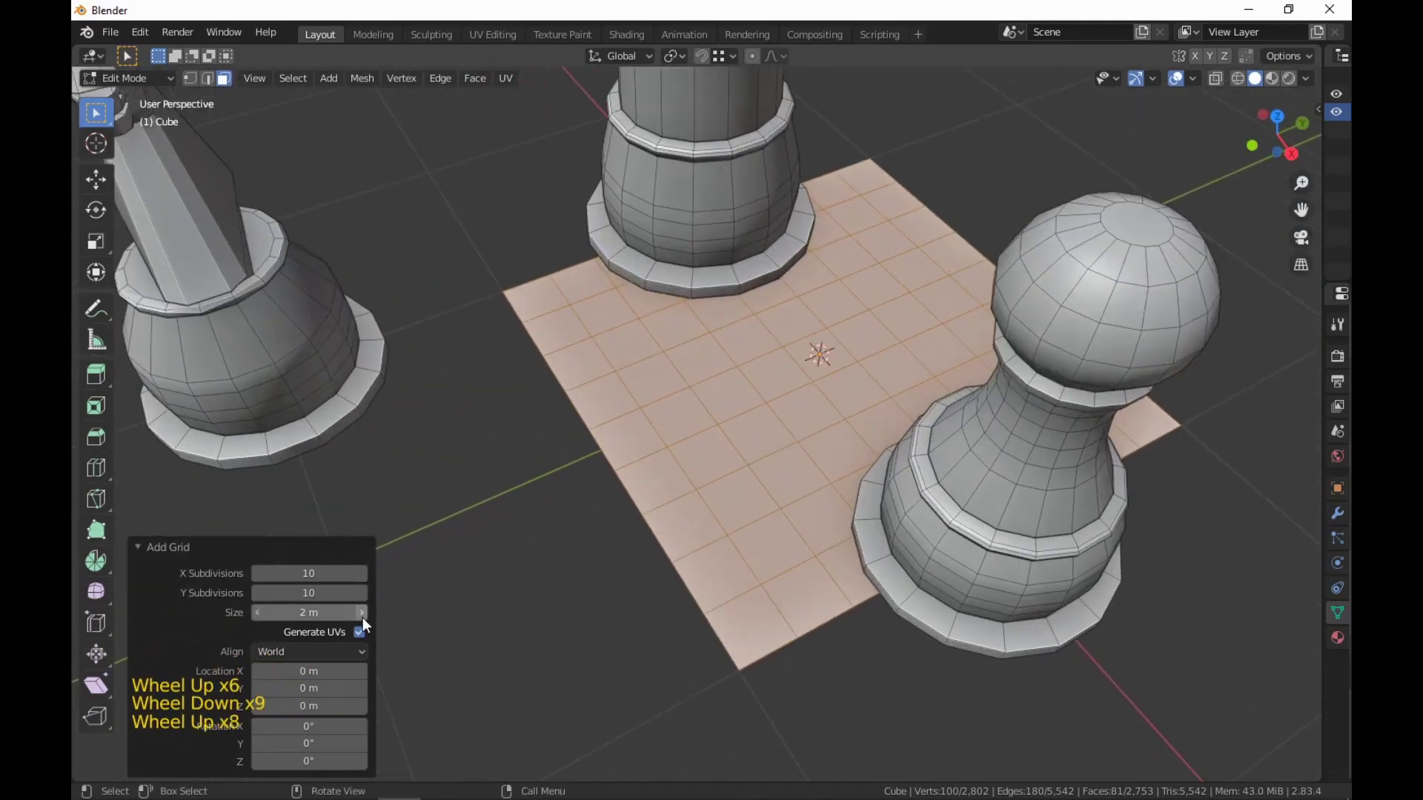
Set the new grid's X and Y subdivisions to 9 each.
{"action": "left_click", "coordinate": [315, 574]}
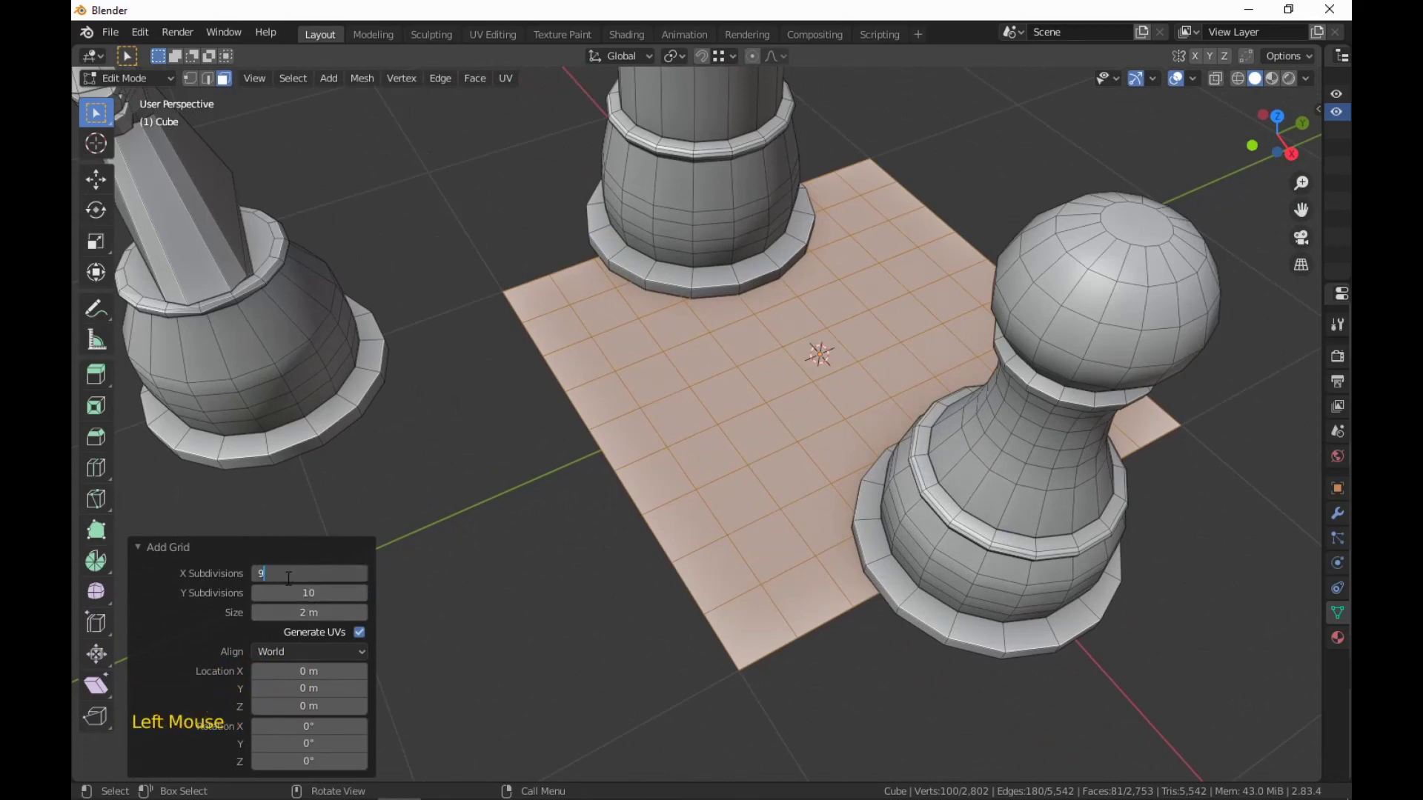
{"action": "double_click", "coordinate": [310, 593]}
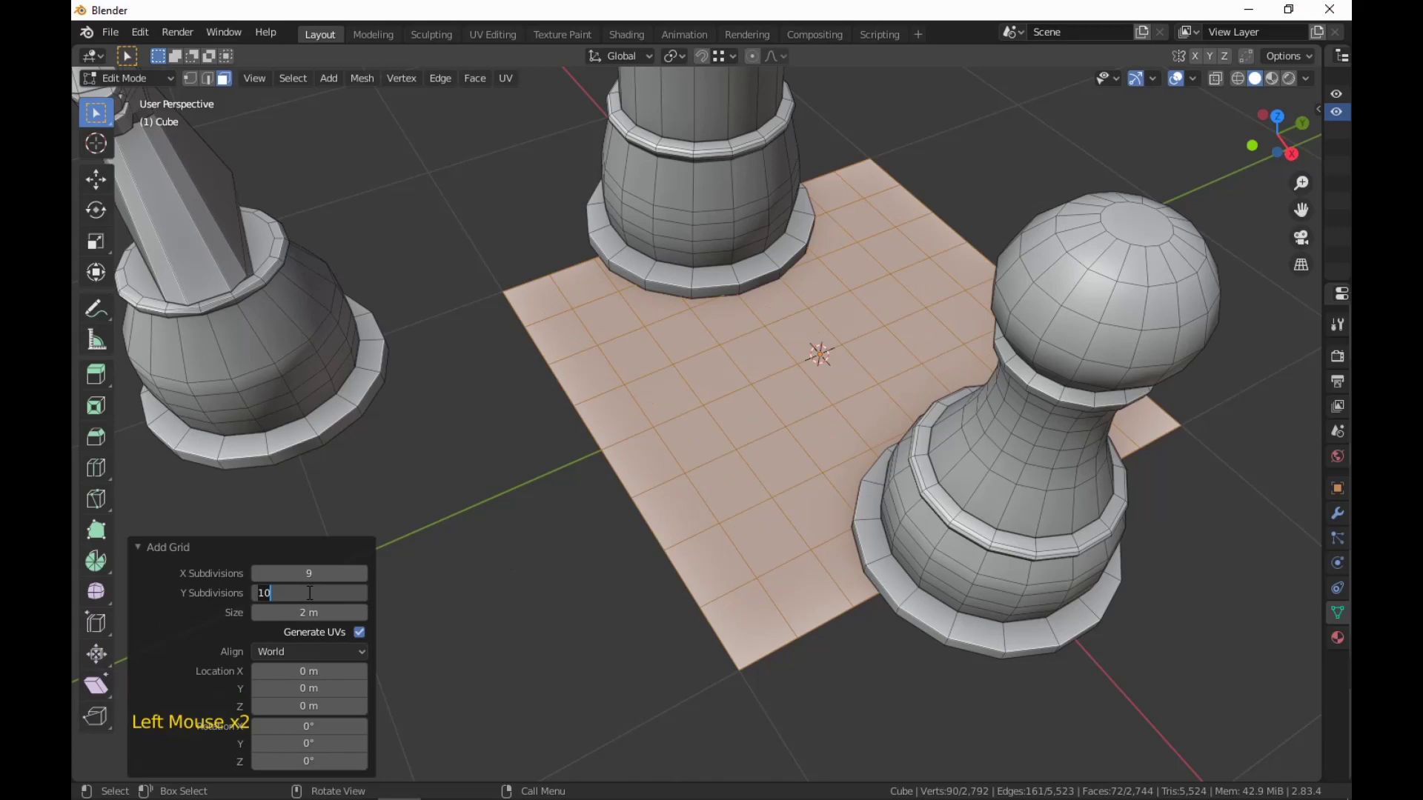
{"action": "key", "text": "Return"}
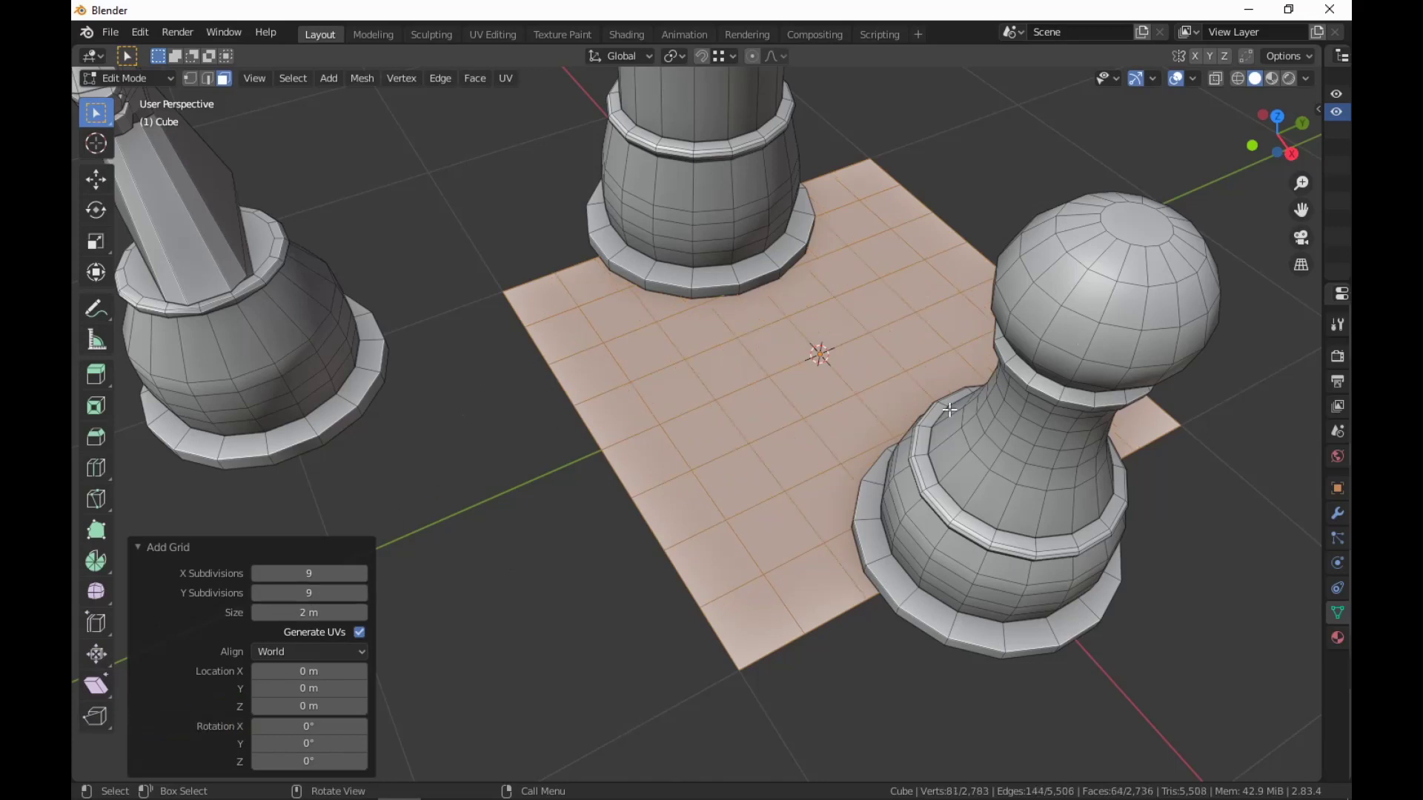
{"action": "scroll", "coordinate": [961, 368], "scroll_direction": "down", "scroll_amount": 12}
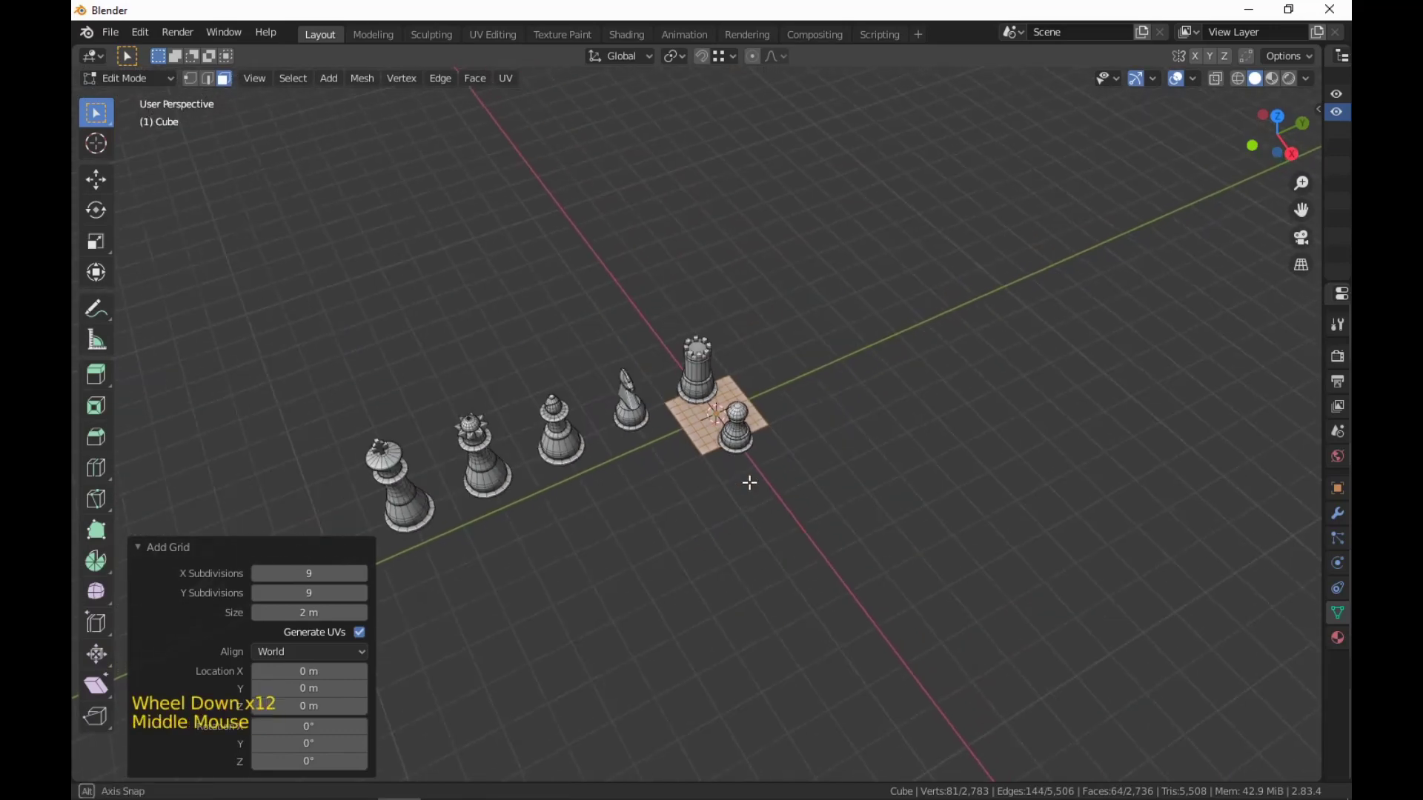
Set the grid's size to 20 m and deselect everything.
{"action": "middle_click_drag", "start_coordinate": [749, 478], "coordinate": [752, 459]}
{"action": "left_click", "coordinate": [308, 613]}
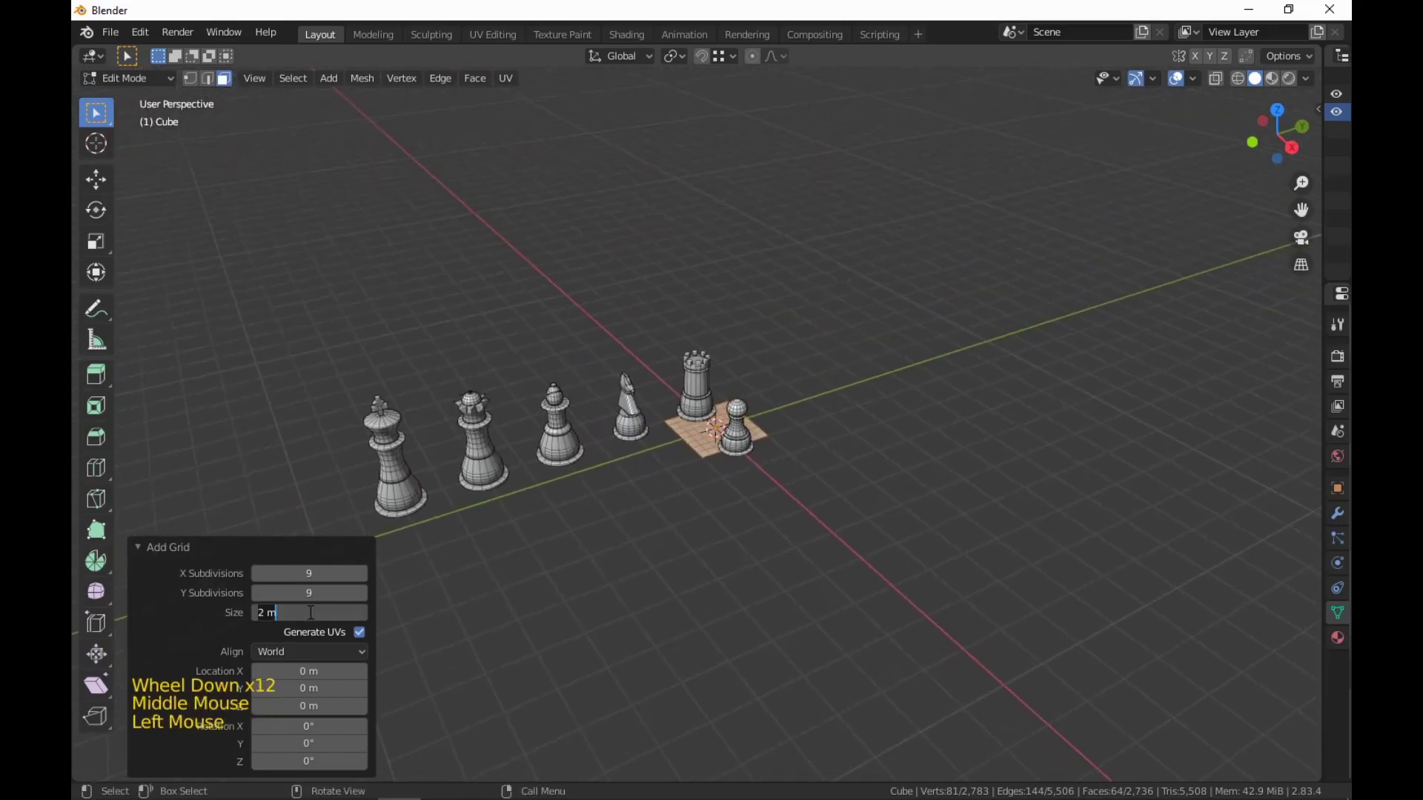
{"action": "type", "text": "20"}
{"action": "key", "text": "Return"}
{"action": "middle_click_drag", "start_coordinate": [688, 477], "coordinate": [788, 550]}
{"action": "scroll", "coordinate": [690, 551], "scroll_direction": "up", "scroll_amount": 3}
{"action": "scroll", "coordinate": [690, 552], "scroll_direction": "up", "scroll_amount": 2}
{"action": "scroll", "coordinate": [877, 603], "scroll_direction": "down", "scroll_amount": 3}
{"action": "left_click", "coordinate": [149, 547]}
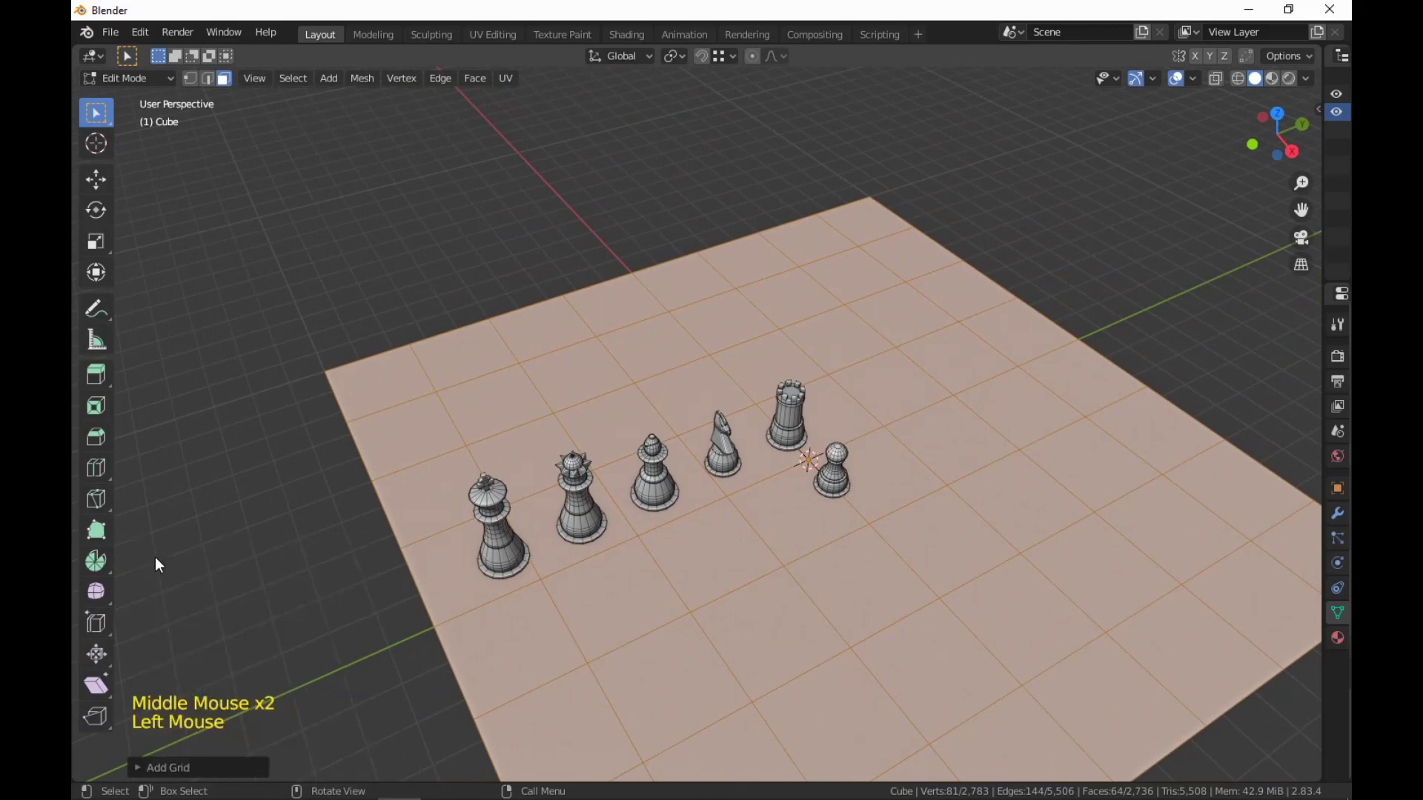
{"action": "left_click", "coordinate": [212, 565]}
Select all six linked chess pieces and move them a short distance in the positive direction along the global Y axis.
{"action": "middle_click_drag", "start_coordinate": [699, 641], "coordinate": [699, 594], "text": "shift"}
{"action": "scroll", "coordinate": [825, 512], "scroll_direction": "up", "scroll_amount": 2}
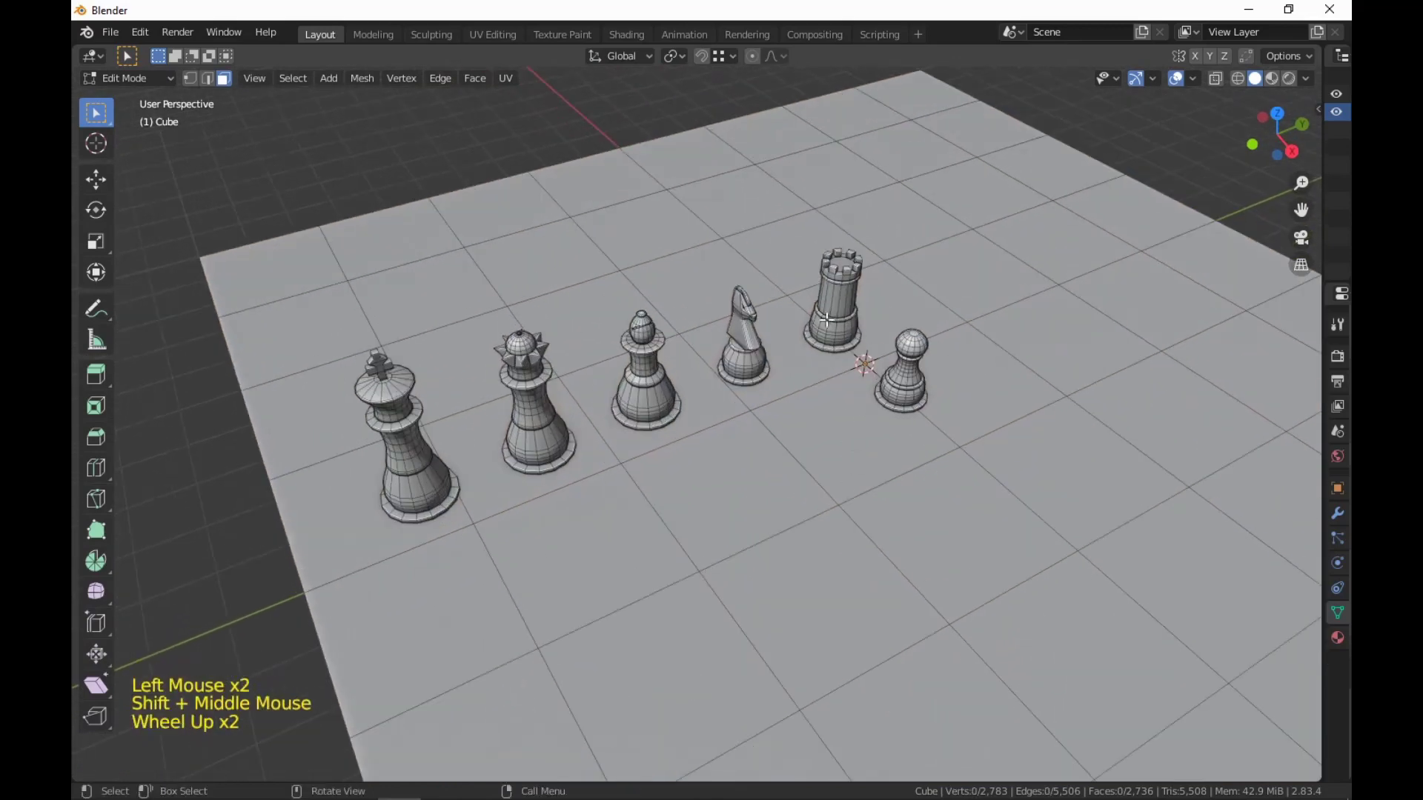
{"action": "key", "text": "l"}
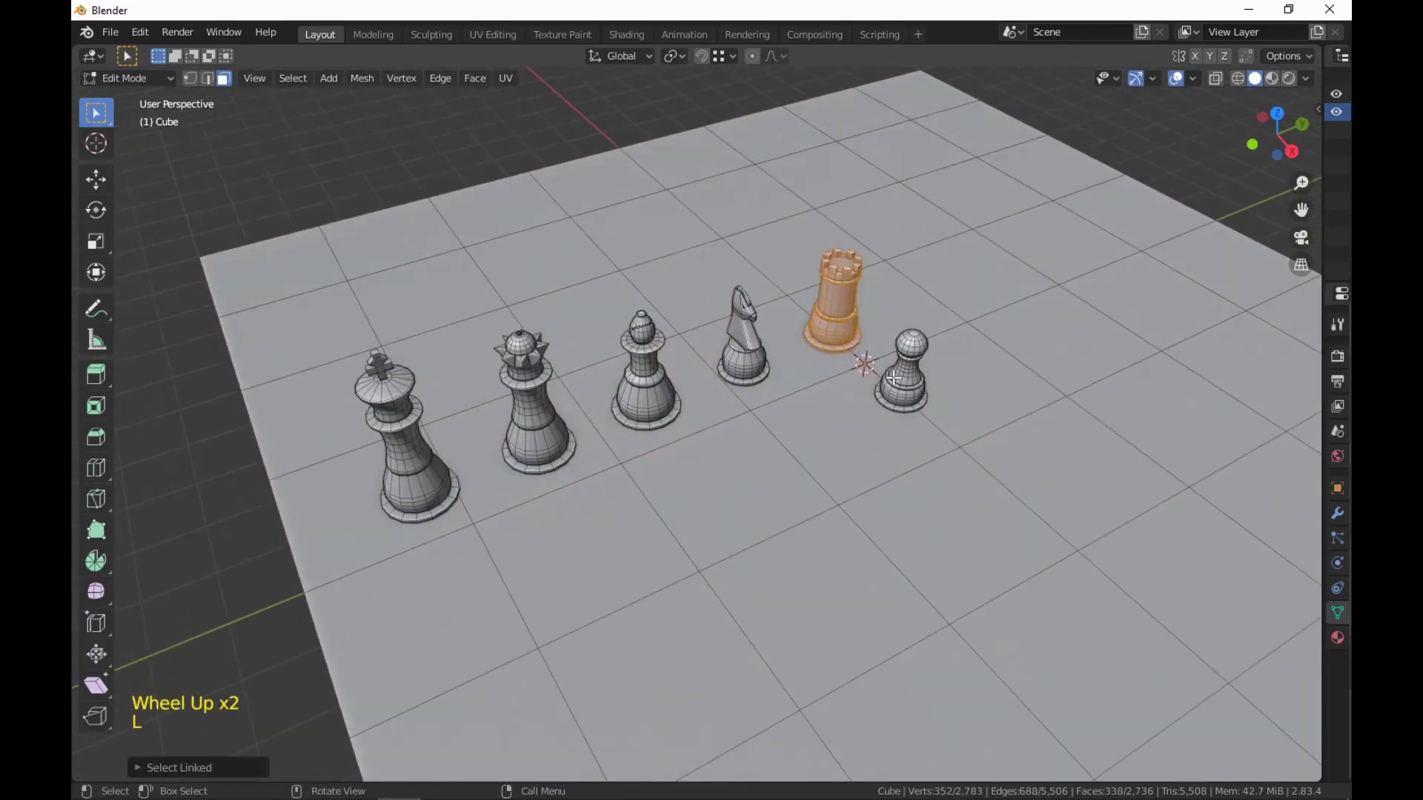
{"action": "key", "text": "l"}
{"action": "key", "text": "l"}
{"action": "key", "text": "l"}
{"action": "key", "text": "l"}
{"action": "key", "text": "l"}
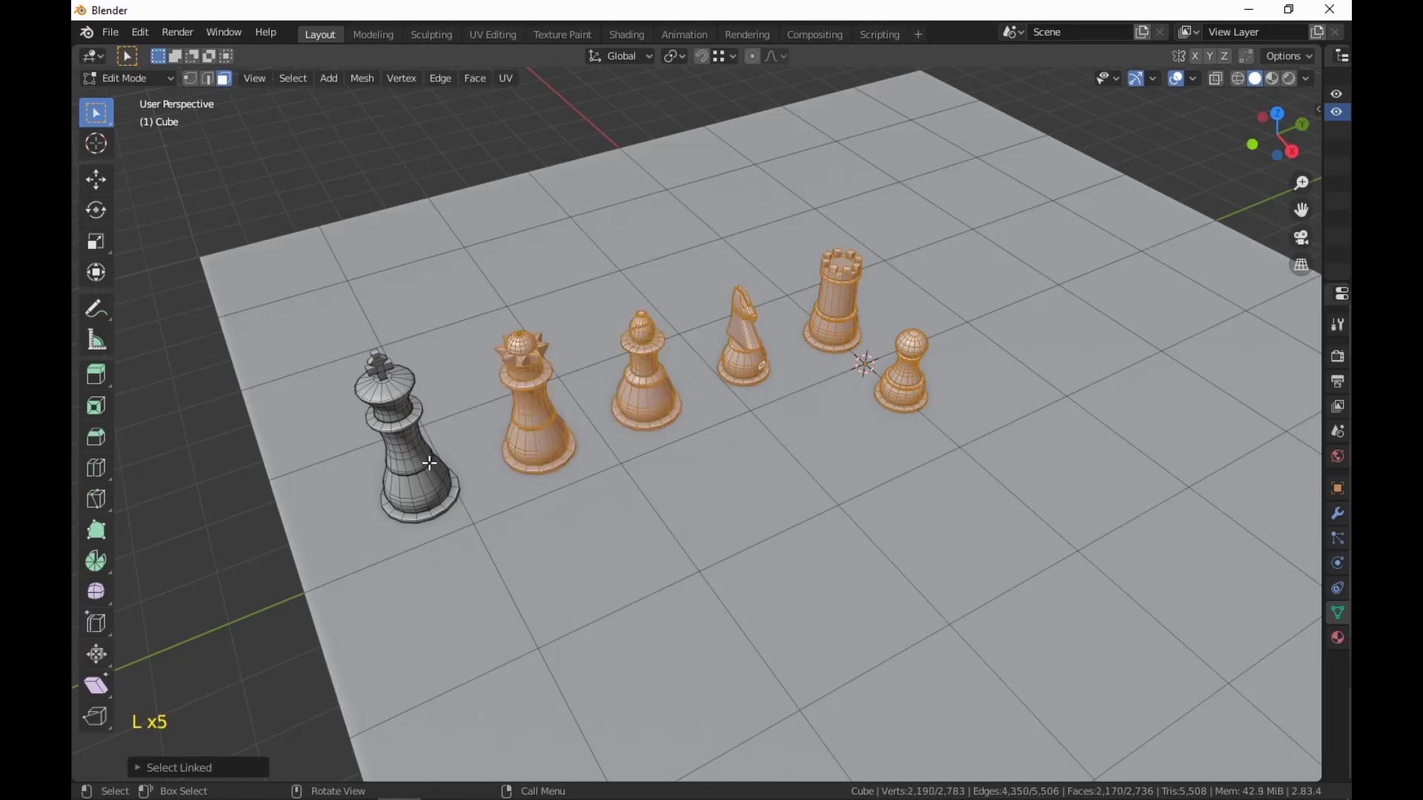
{"action": "key", "text": "g"}
{"action": "key", "text": "y"}
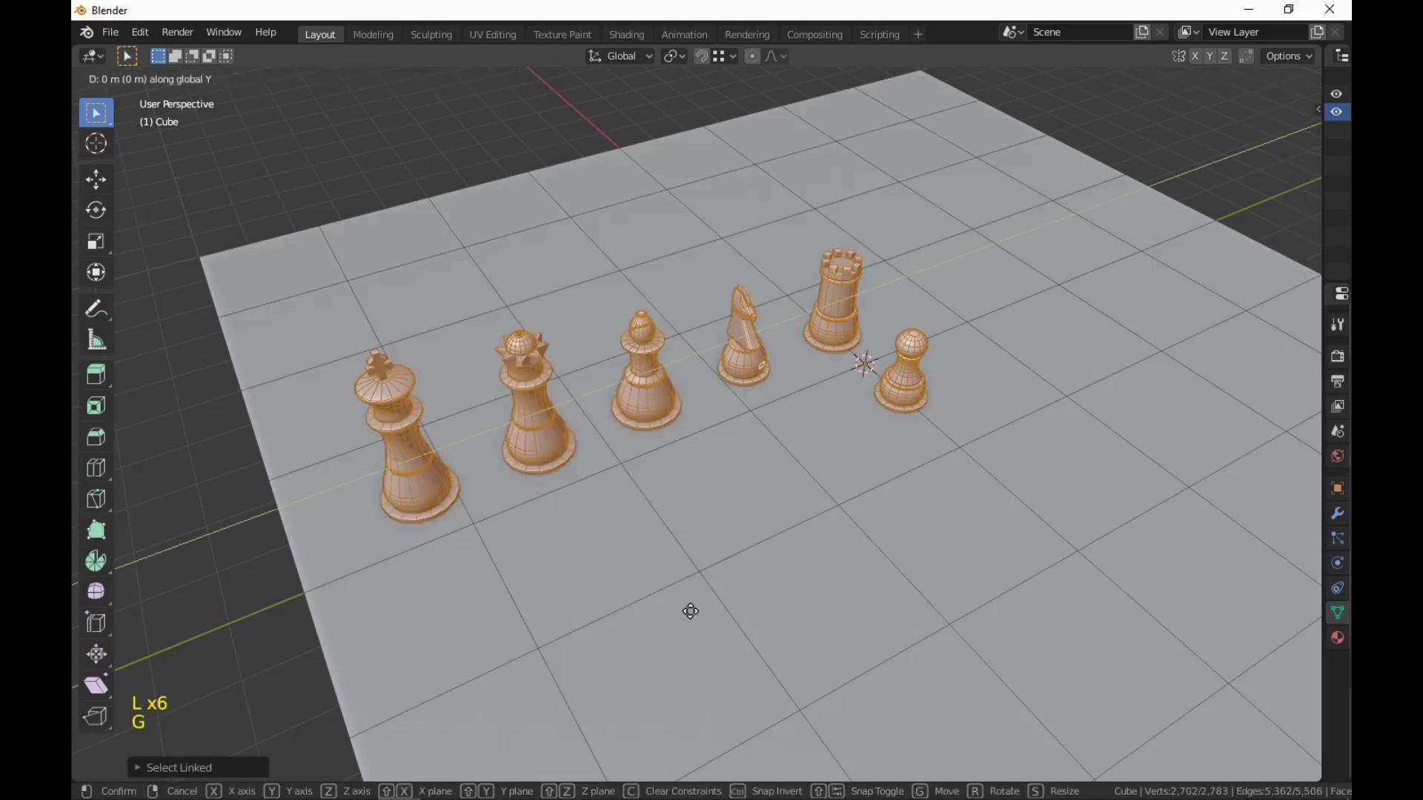
{"action": "left_click", "coordinate": [690, 611]}
{"action": "type", "text": "g"}
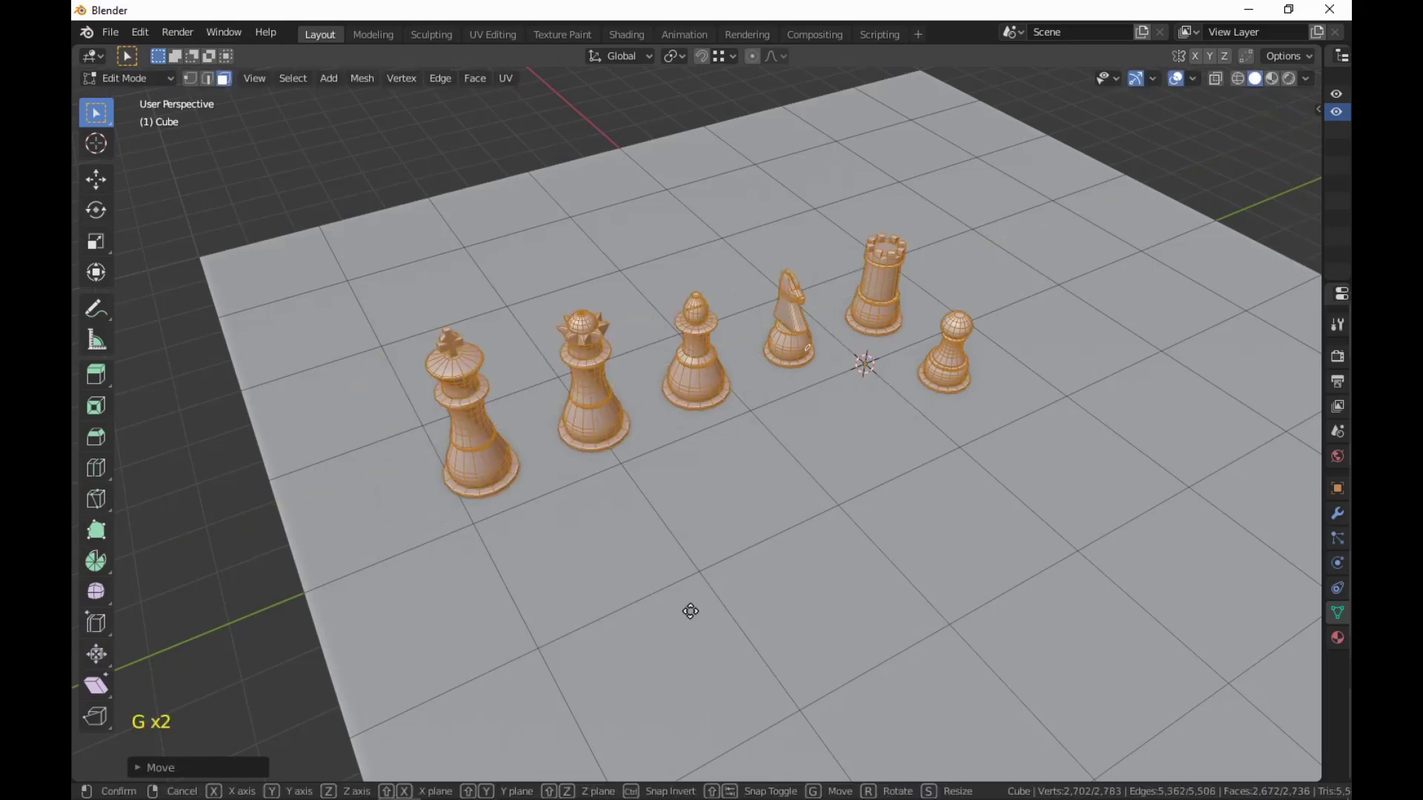
{"action": "type", "text": "y"}
{"action": "type", "text": "6"}
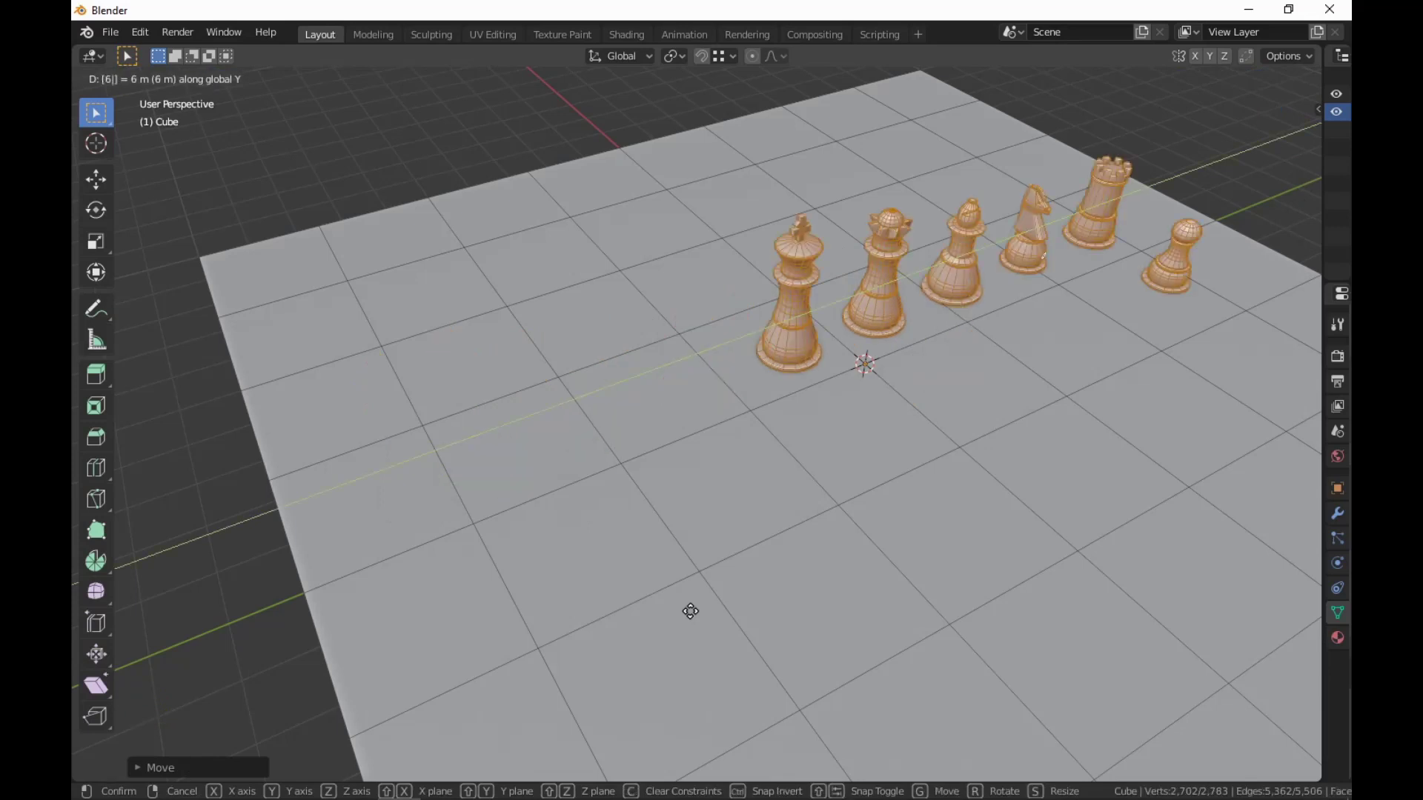
{"action": "key", "text": "Escape"}
Move the six selected chess pieces 8 m along the global Y axis.
{"action": "type", "text": "gy"}
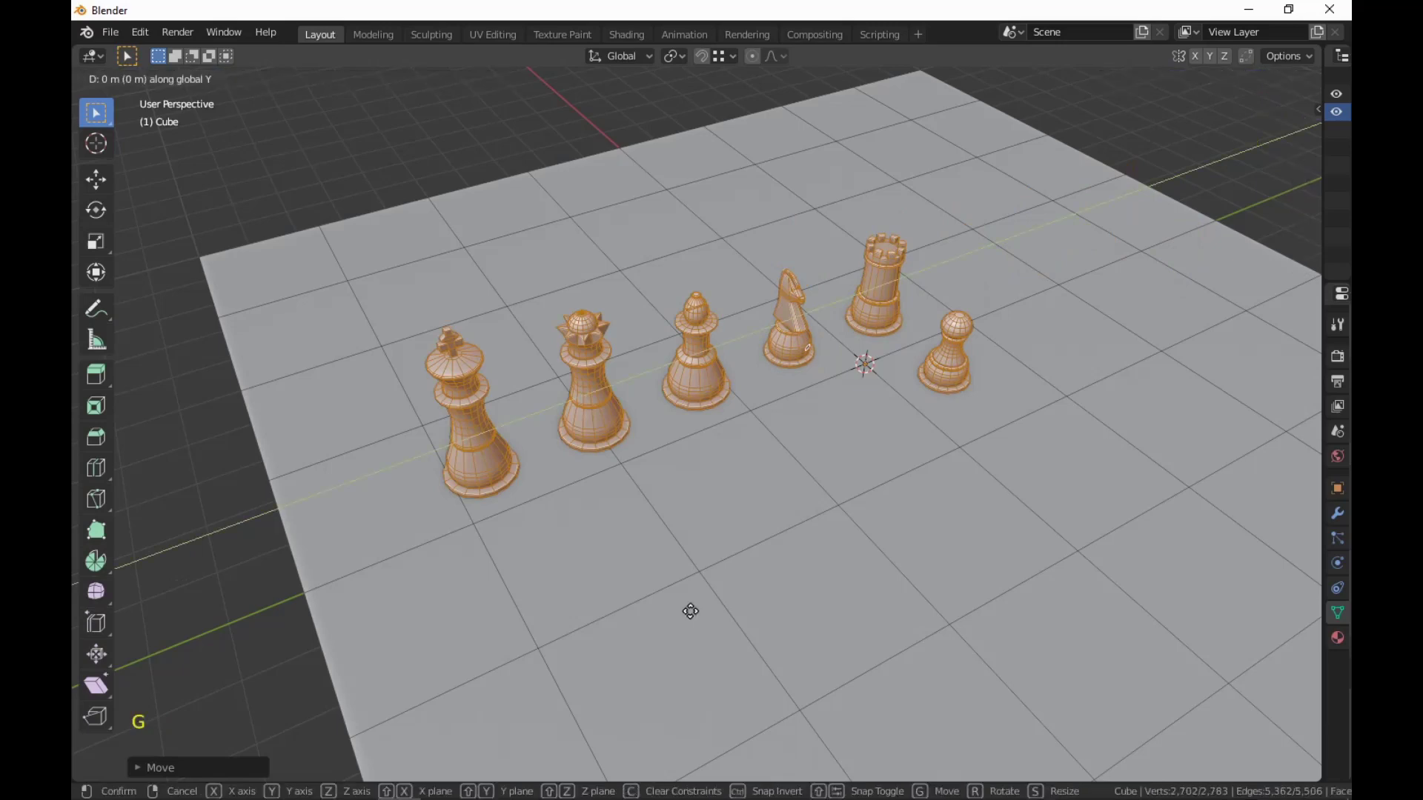
{"action": "type", "text": "8"}
{"action": "key", "text": "Return"}
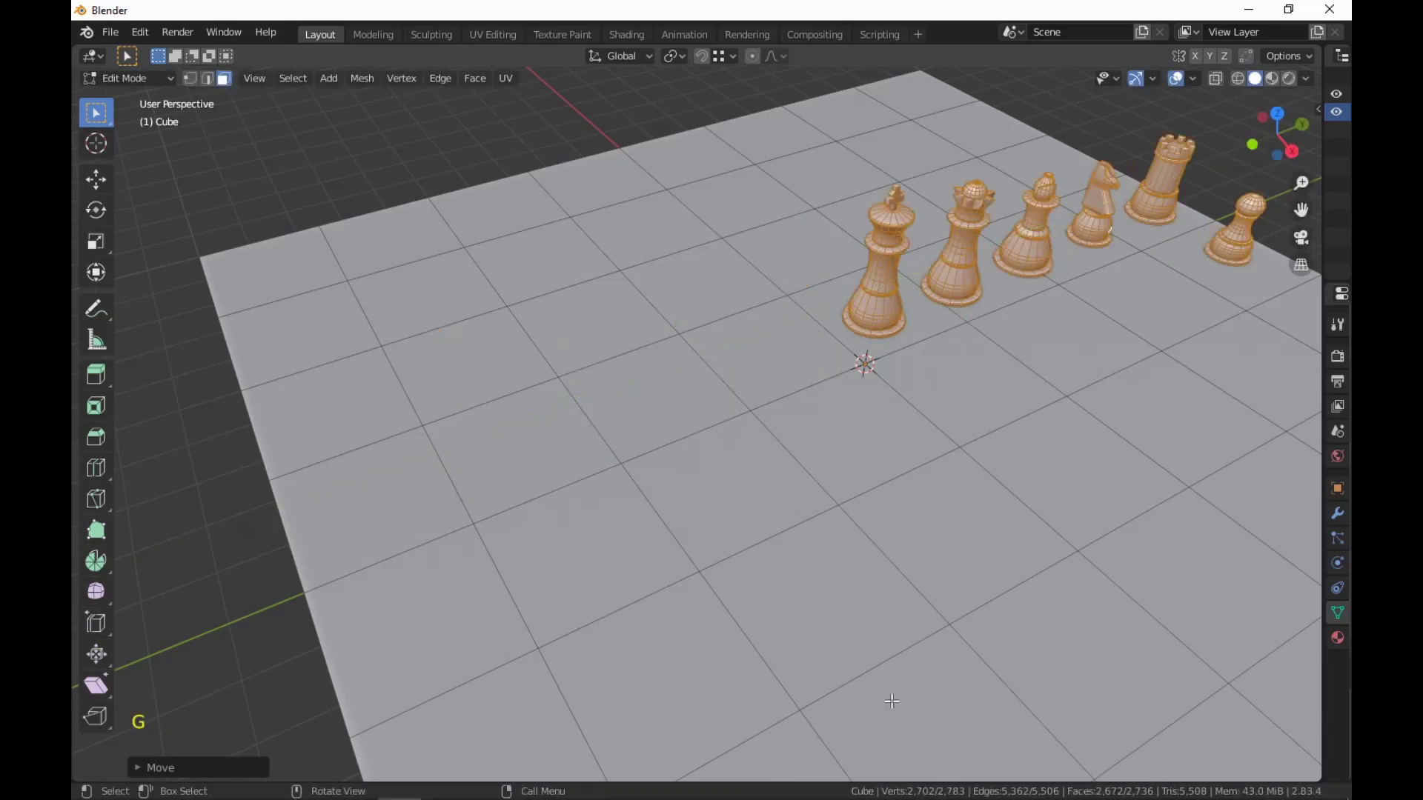
Select one square of the board and turn on the edge length measurement overlay.
{"action": "middle_click_drag", "start_coordinate": [891, 701], "coordinate": [1194, 619]}
{"action": "scroll", "coordinate": [677, 692], "scroll_direction": "down", "scroll_amount": 4}
{"action": "middle_click_drag", "start_coordinate": [676, 692], "coordinate": [998, 544]}
{"action": "scroll", "coordinate": [998, 544], "scroll_direction": "up", "scroll_amount": 3}
{"action": "left_click", "coordinate": [715, 593]}
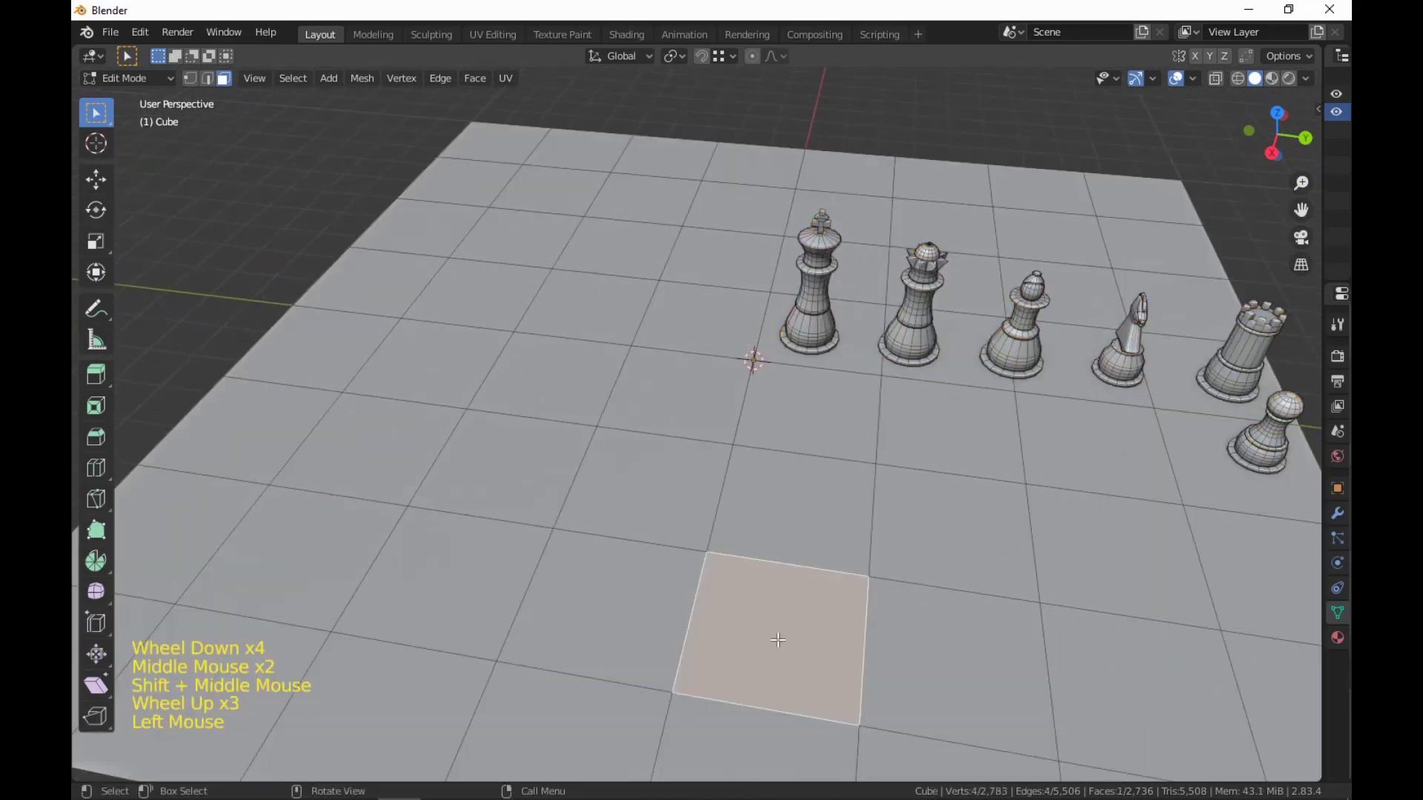
{"action": "middle_click_drag", "start_coordinate": [715, 592], "coordinate": [1035, 305]}
{"action": "left_click", "coordinate": [1193, 80]}
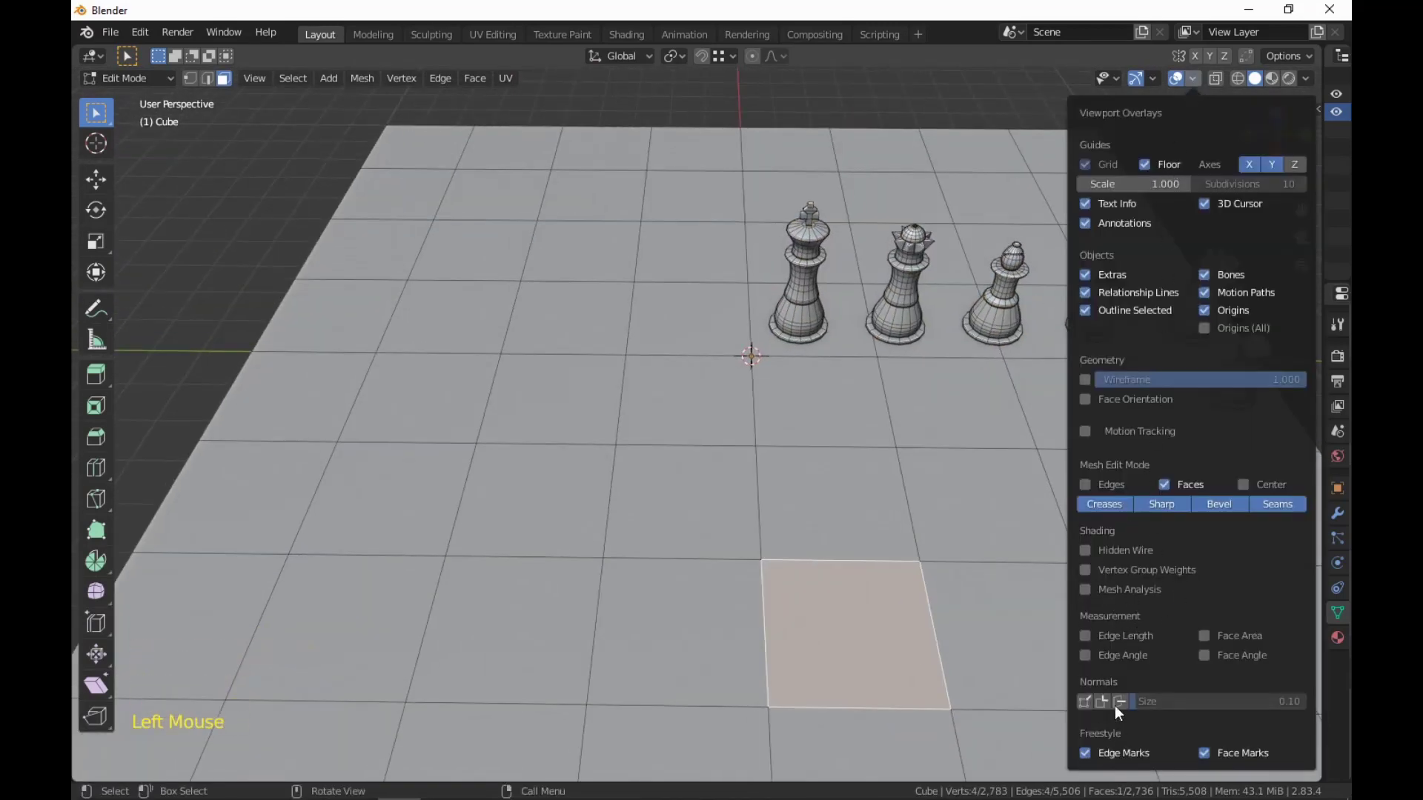
{"action": "left_click", "coordinate": [1085, 636]}
{"action": "scroll", "coordinate": [956, 471], "scroll_direction": "down", "scroll_amount": 4}
{"action": "middle_click_drag", "start_coordinate": [926, 474], "coordinate": [889, 474]}
{"action": "scroll", "coordinate": [956, 470], "scroll_direction": "up", "scroll_amount": 1}
{"action": "middle_click_drag", "start_coordinate": [889, 474], "coordinate": [815, 482], "text": "shift"}
{"action": "middle_click_drag", "start_coordinate": [815, 482], "coordinate": [735, 485], "text": "shift"}
{"action": "scroll", "coordinate": [741, 483], "scroll_direction": "up", "scroll_amount": 1}
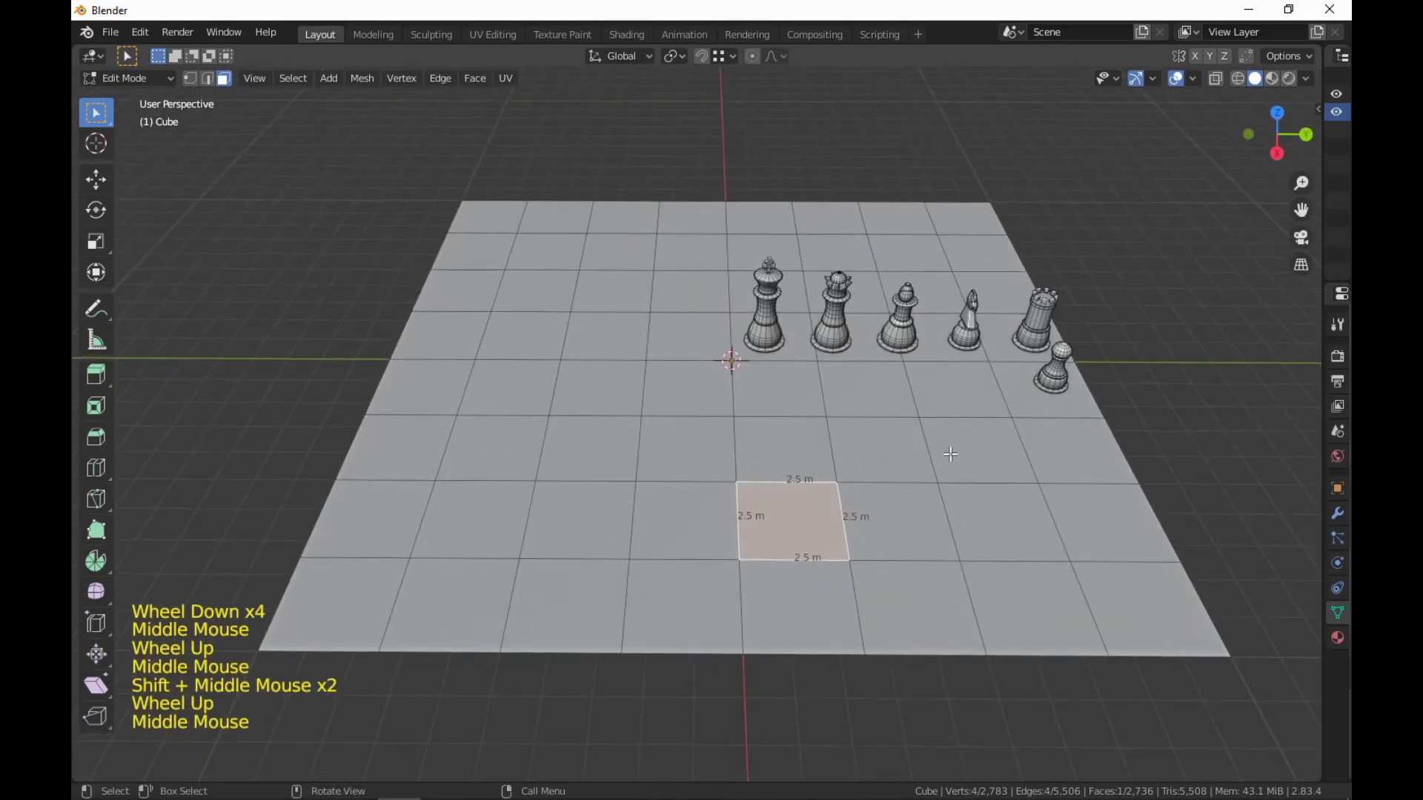
Select the entire linked board grid without the chess pieces.
{"action": "key", "text": "a"}
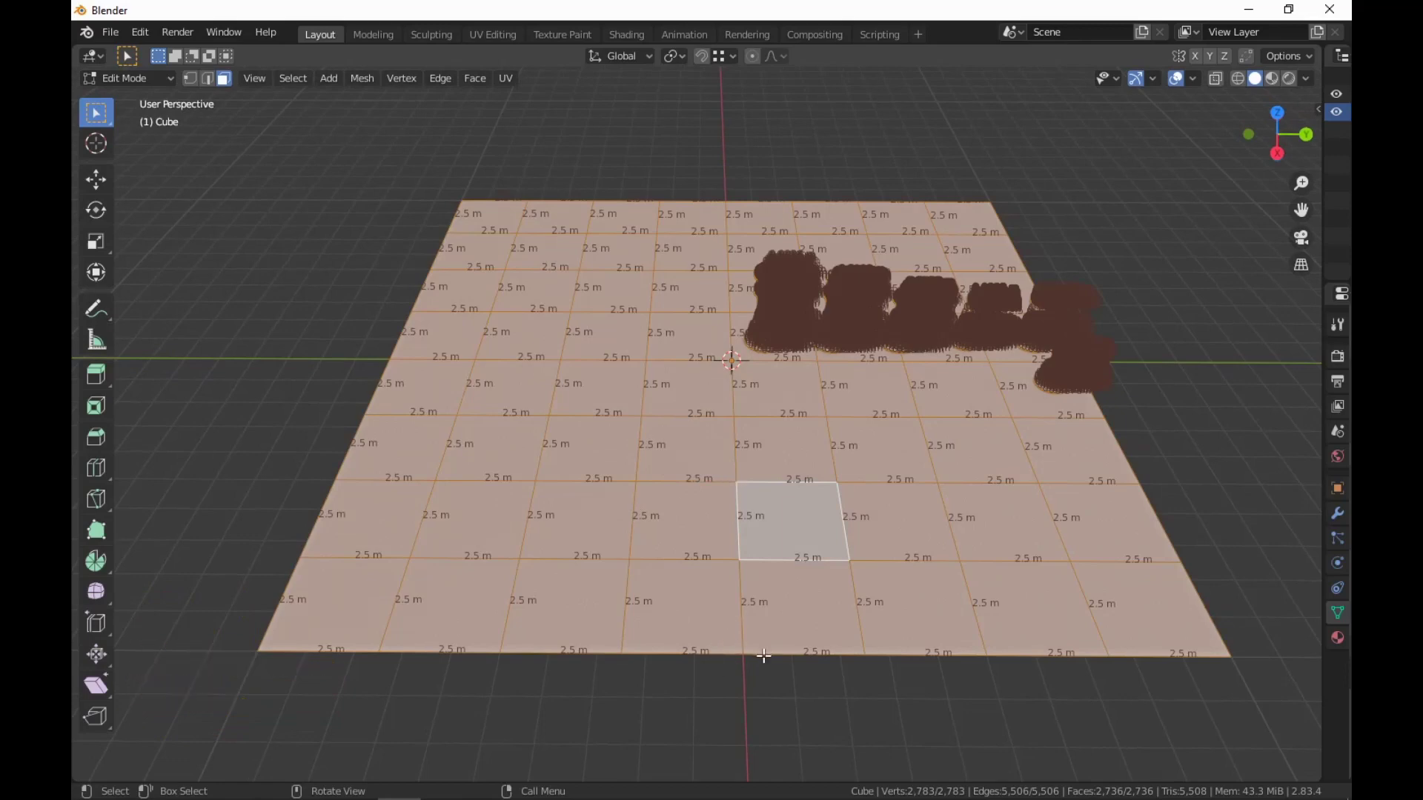
{"action": "left_click", "coordinate": [763, 655]}
{"action": "left_click", "coordinate": [780, 558]}
{"action": "key", "text": "l"}
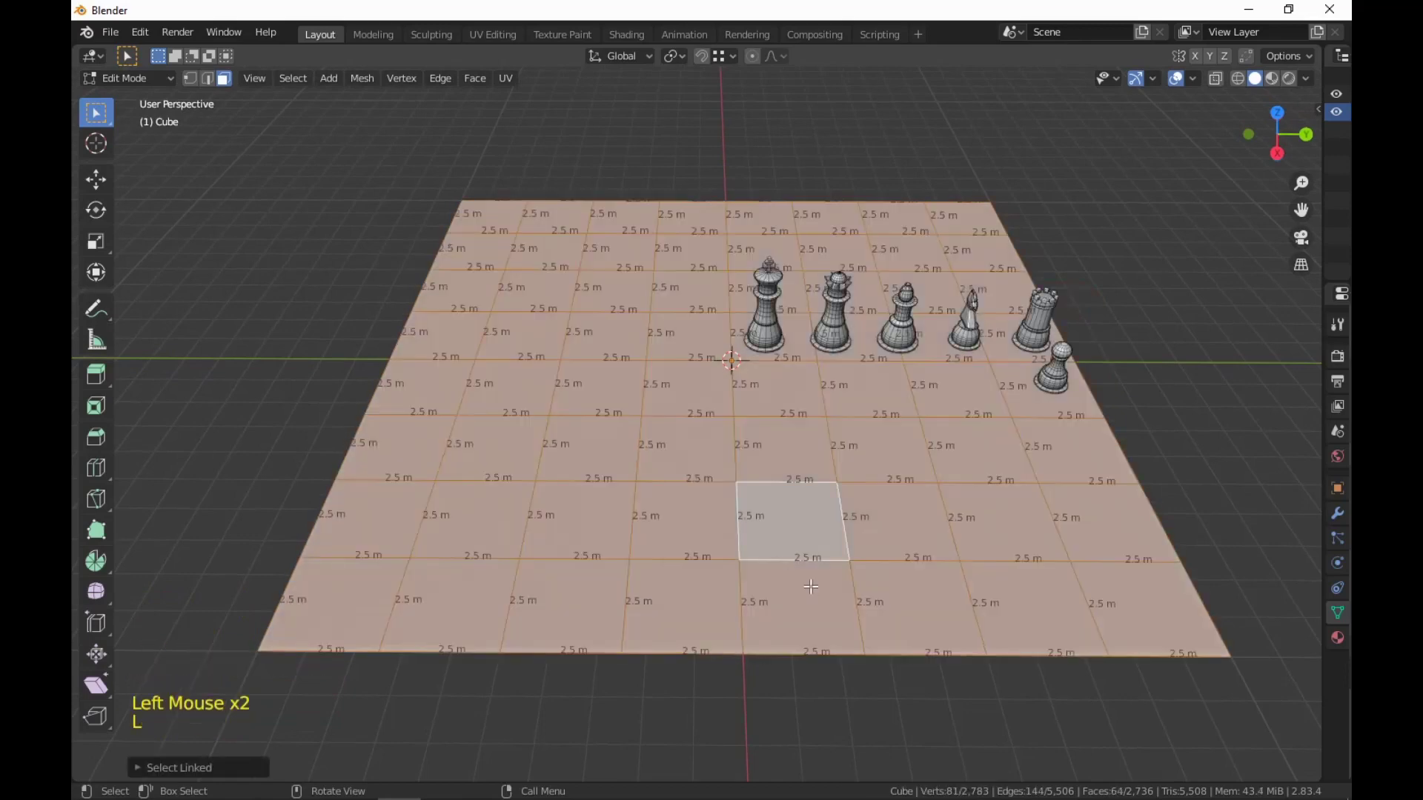
{"action": "key", "text": "s"}
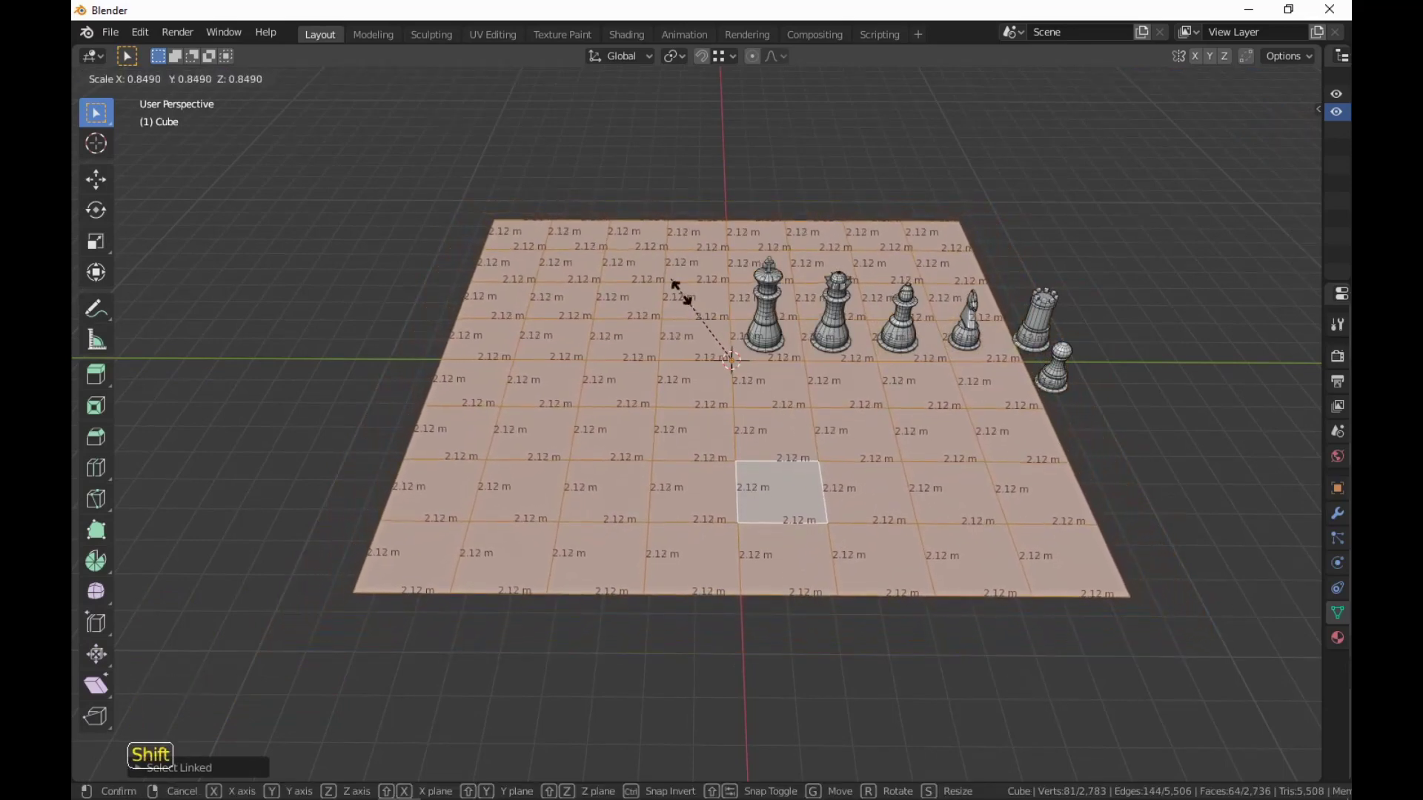
{"action": "right_click", "coordinate": [802, 428]}
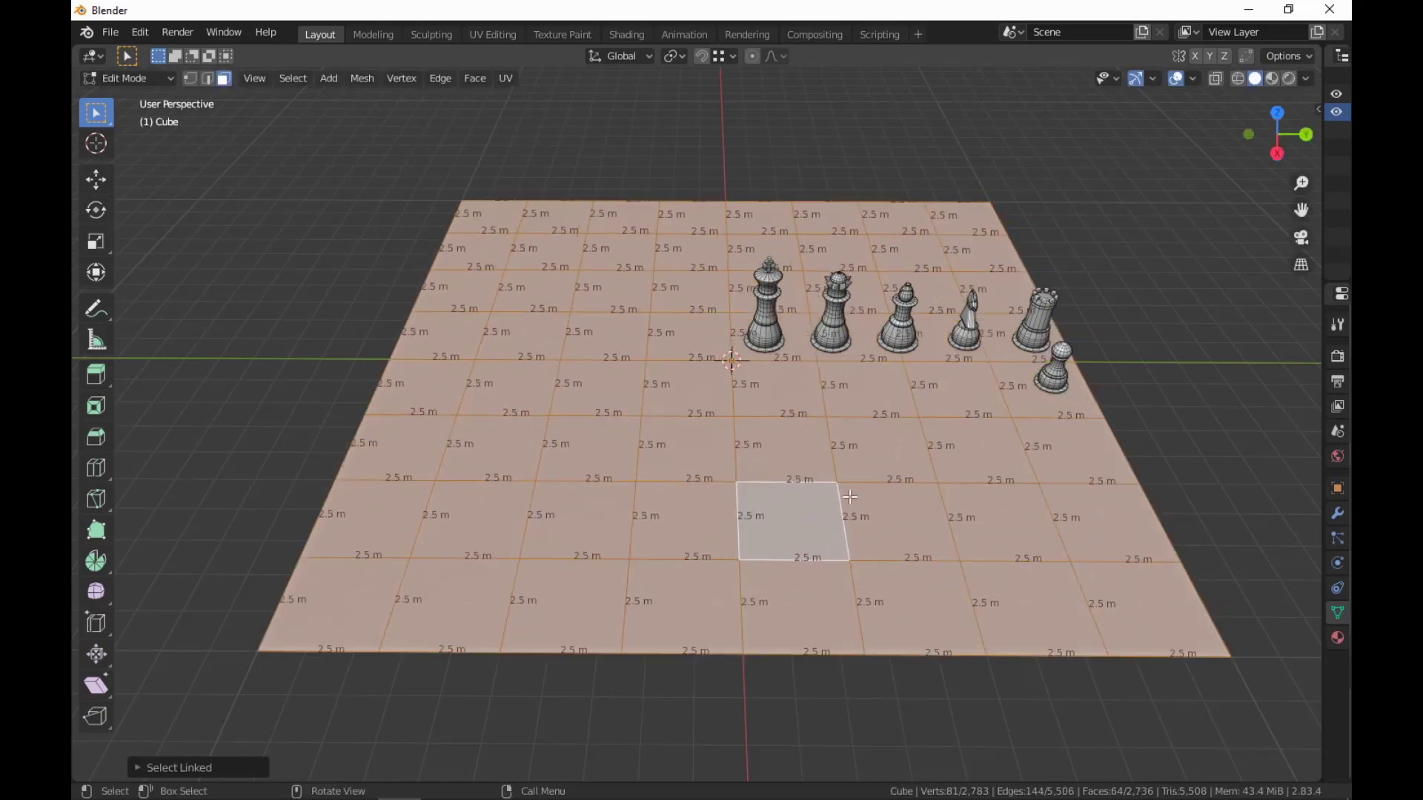
{"action": "key", "text": "s"}
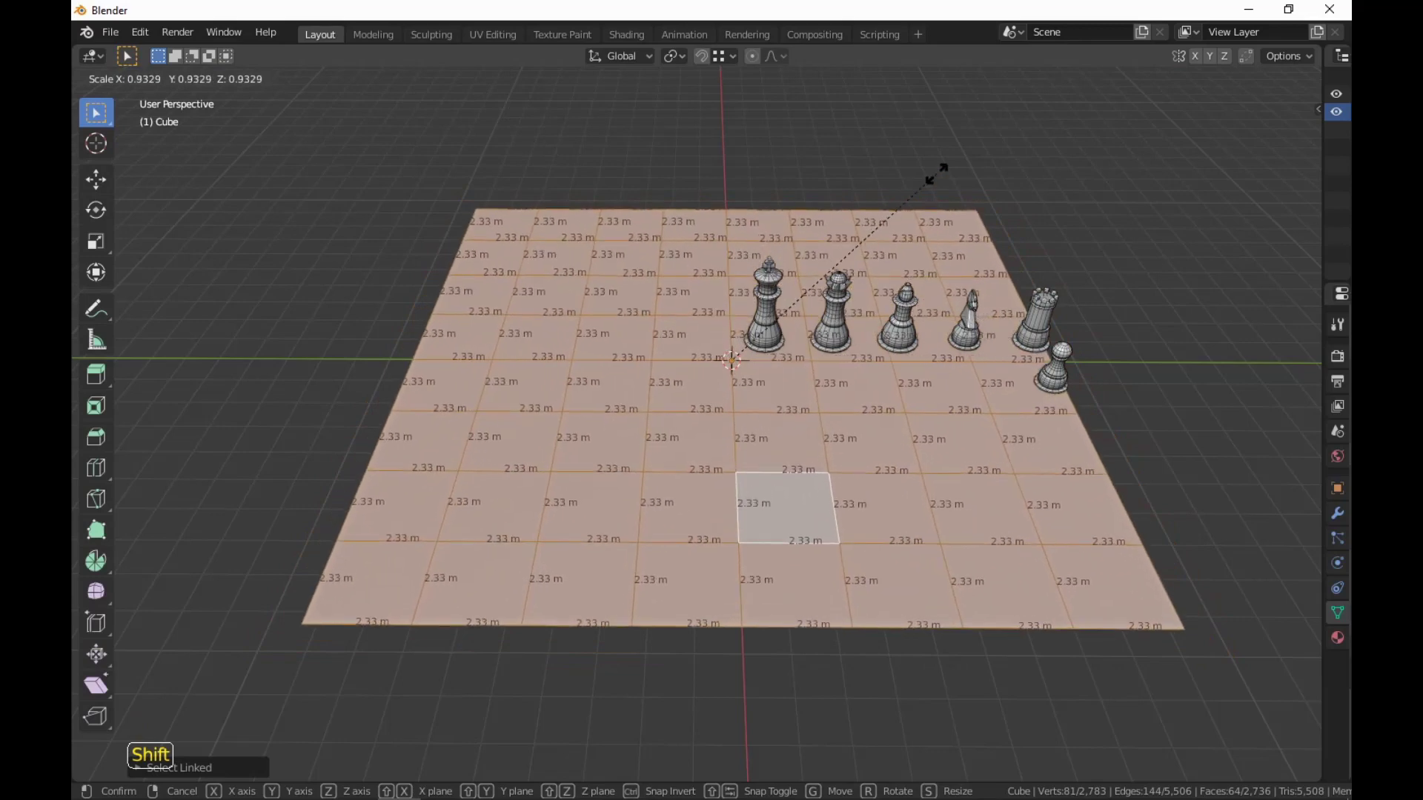
{"action": "right_click", "coordinate": [842, 378]}
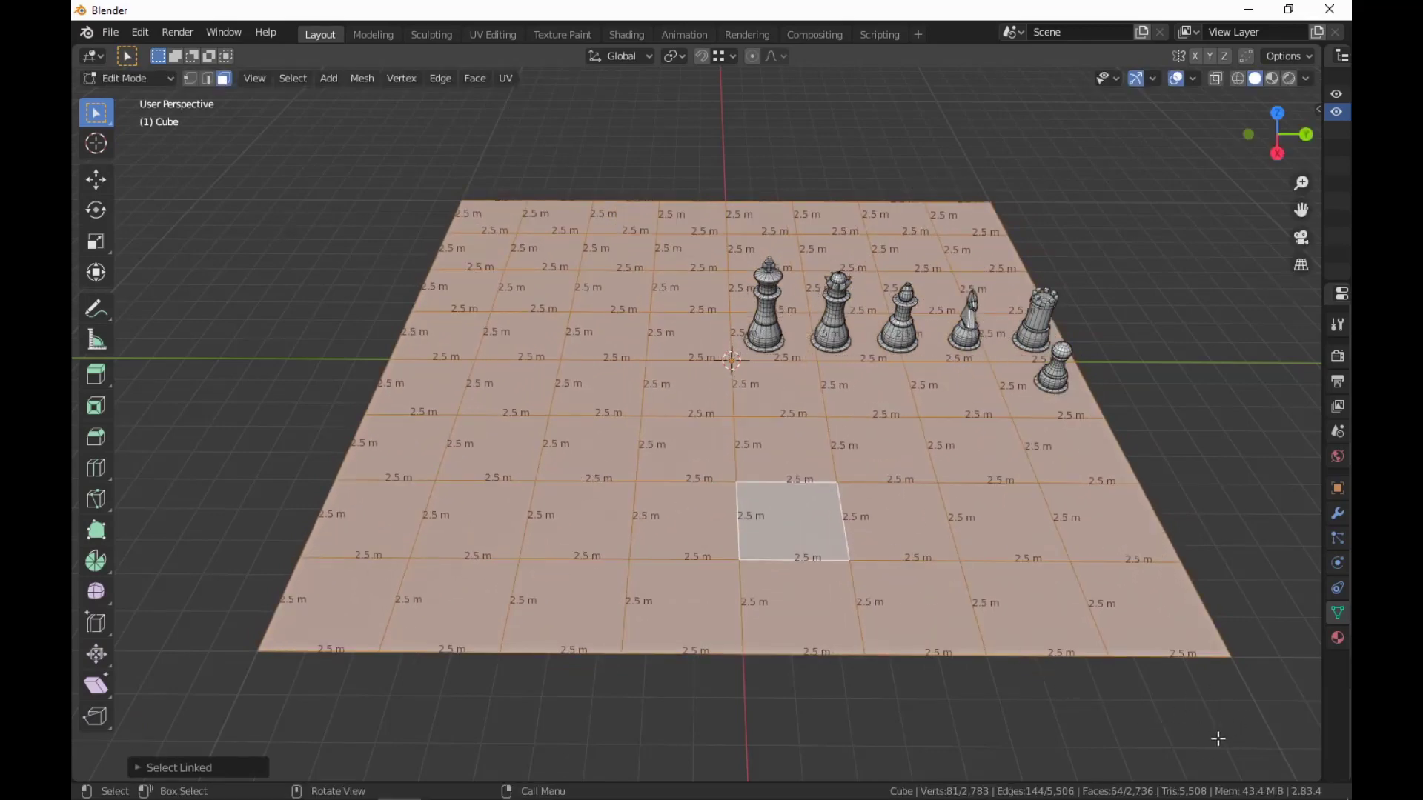
Scale the board down uniformly until each square's edges are 2 m long and deselect it.
{"action": "key", "text": "s"}
{"action": "key", "text": "shift"}
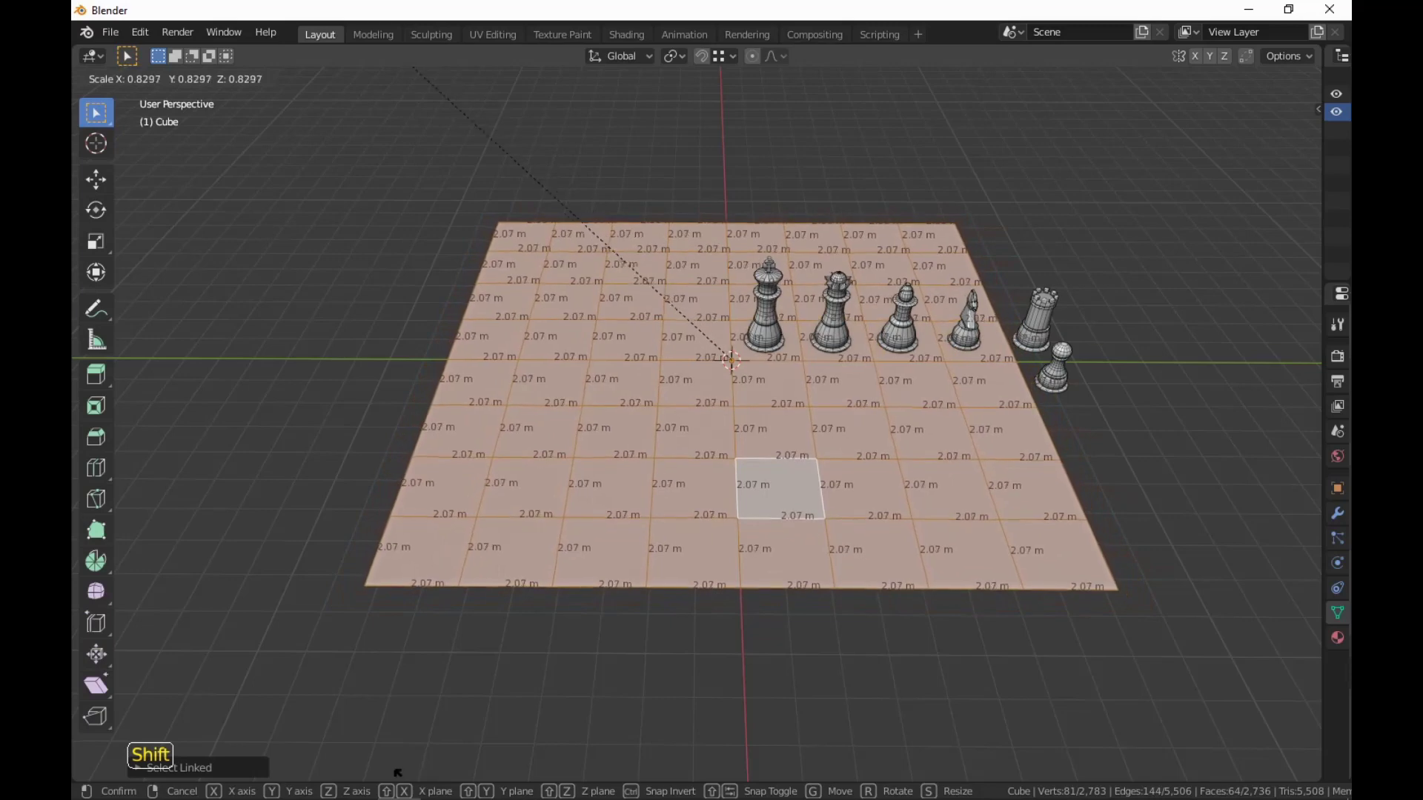
{"action": "left_click", "coordinate": [266, 673]}
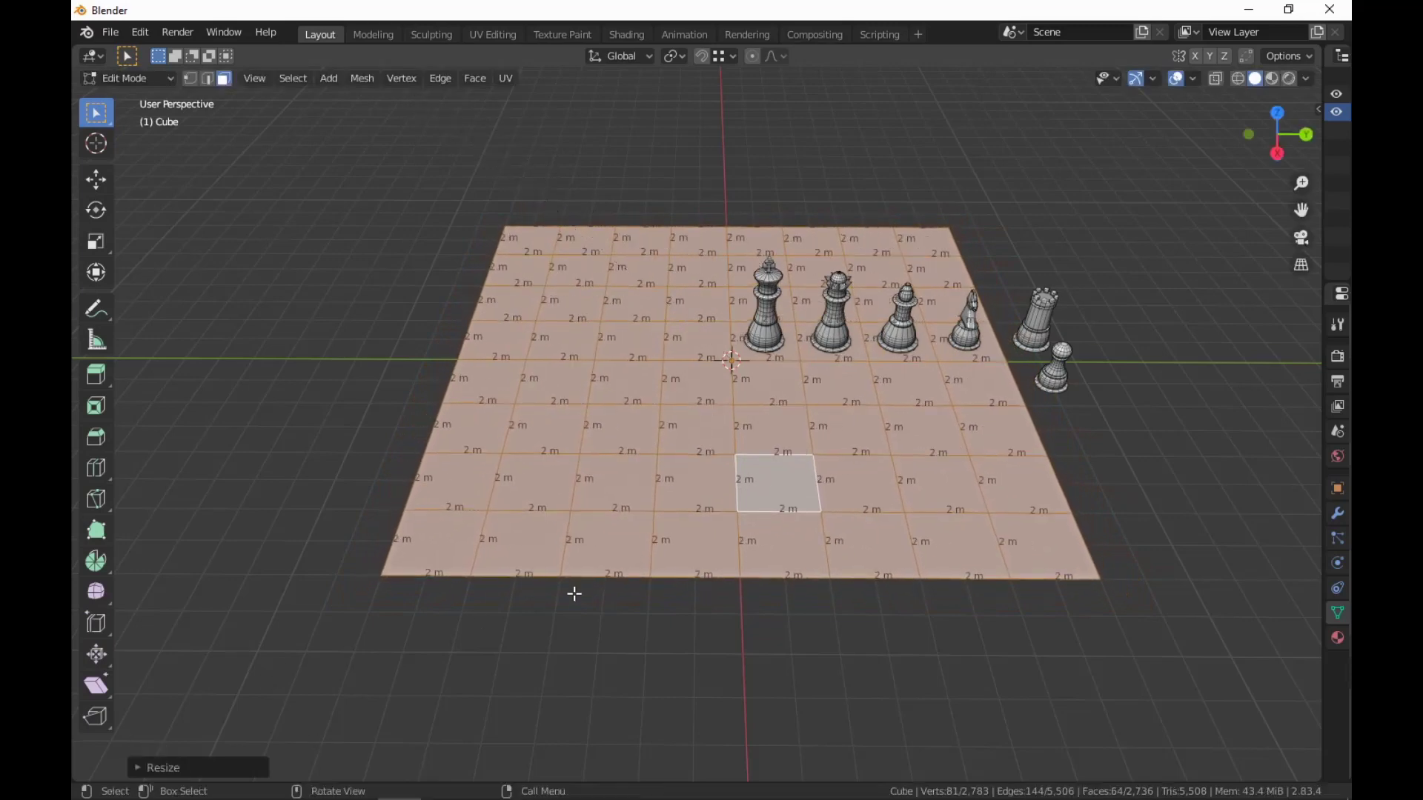
{"action": "left_click", "coordinate": [851, 697]}
Select the linked pawn and rook and turn off the edge length measurement overlay.
{"action": "middle_click_drag", "start_coordinate": [851, 698], "coordinate": [873, 753], "text": "shift"}
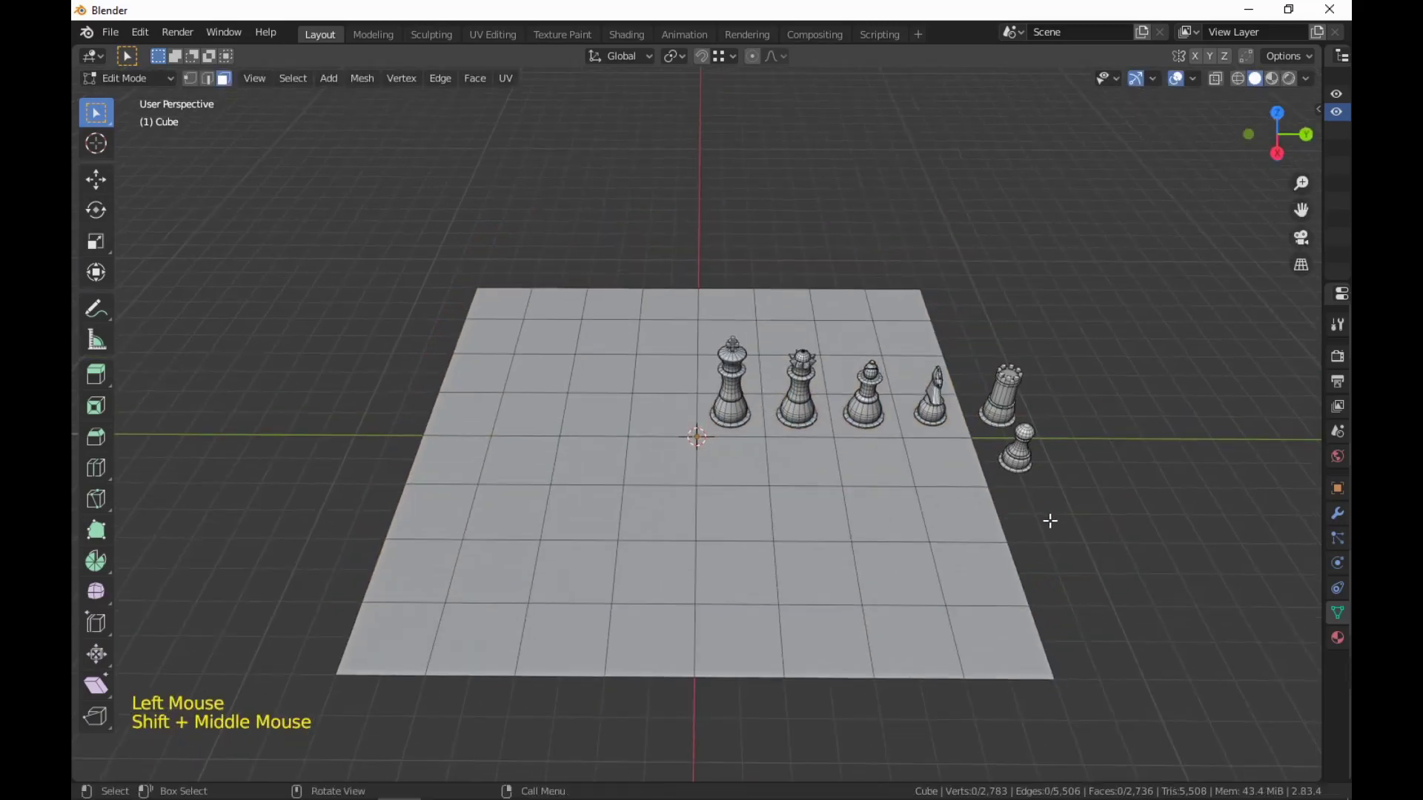
{"action": "key", "text": "l"}
{"action": "key", "text": "l"}
{"action": "key", "text": "l"}
{"action": "key", "text": "l"}
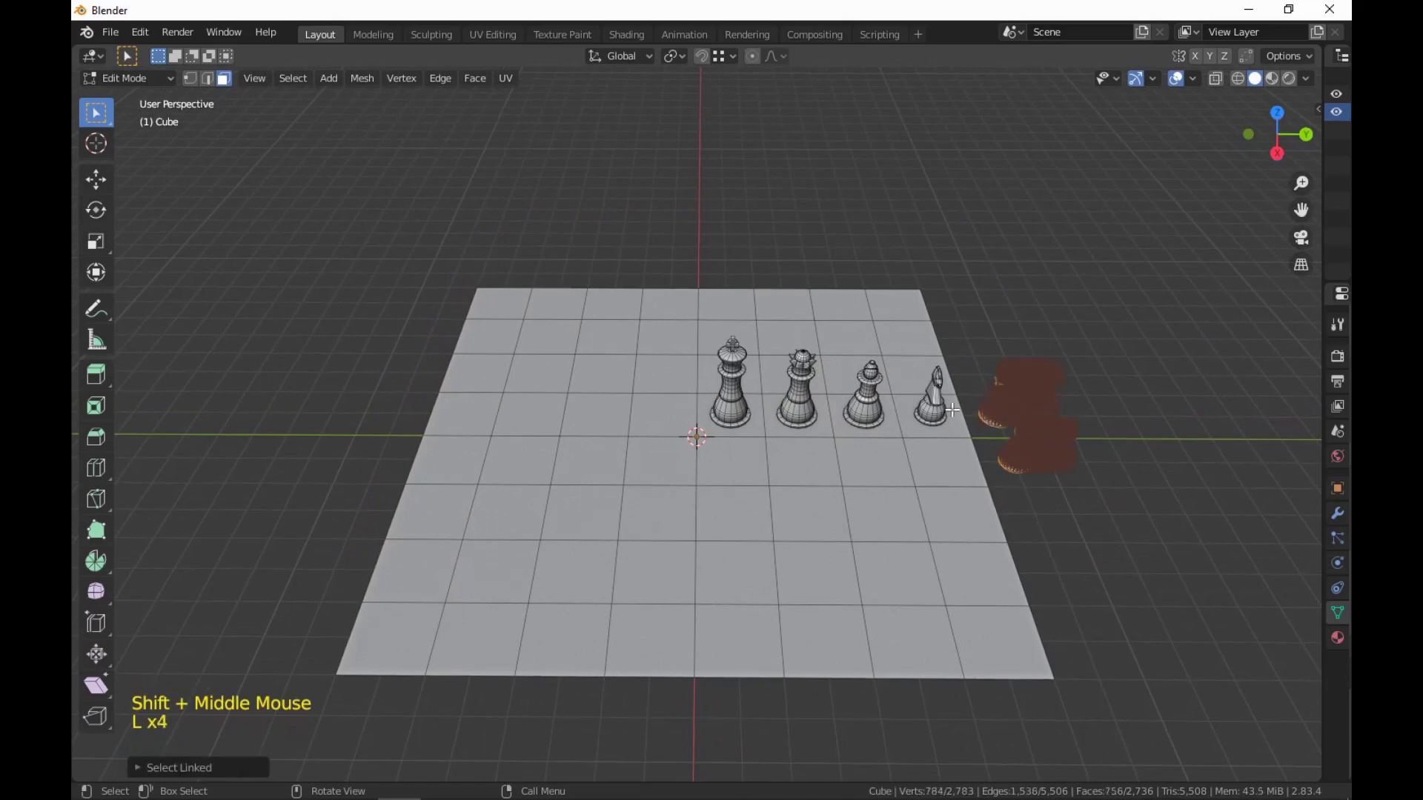
{"action": "left_click", "coordinate": [1192, 79]}
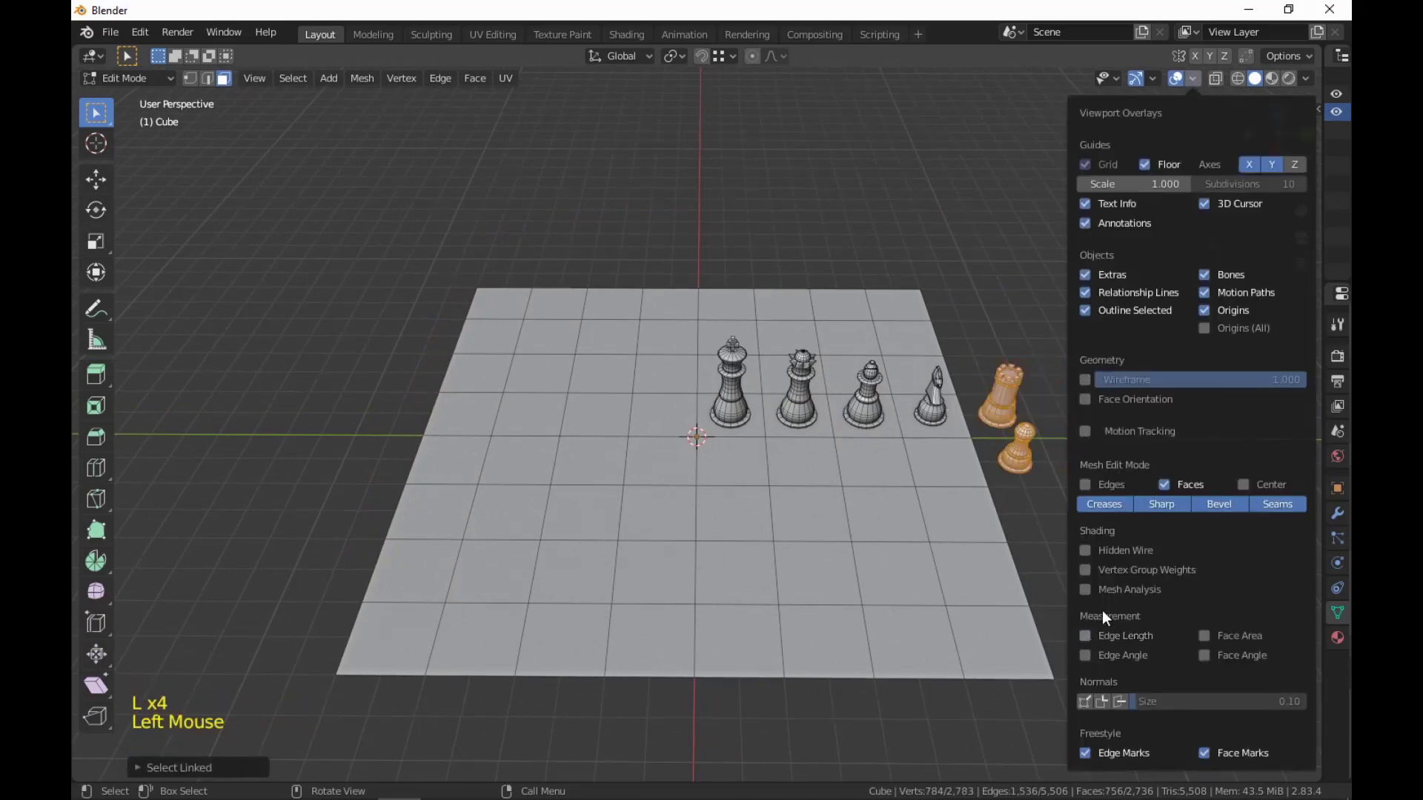
Add the knight, bishop, queen and king to the selection and move all six pieces -2 m along the global Y axis.
{"action": "key", "text": "l"}
{"action": "key", "text": "l"}
{"action": "key", "text": "l"}
{"action": "key", "text": "l"}
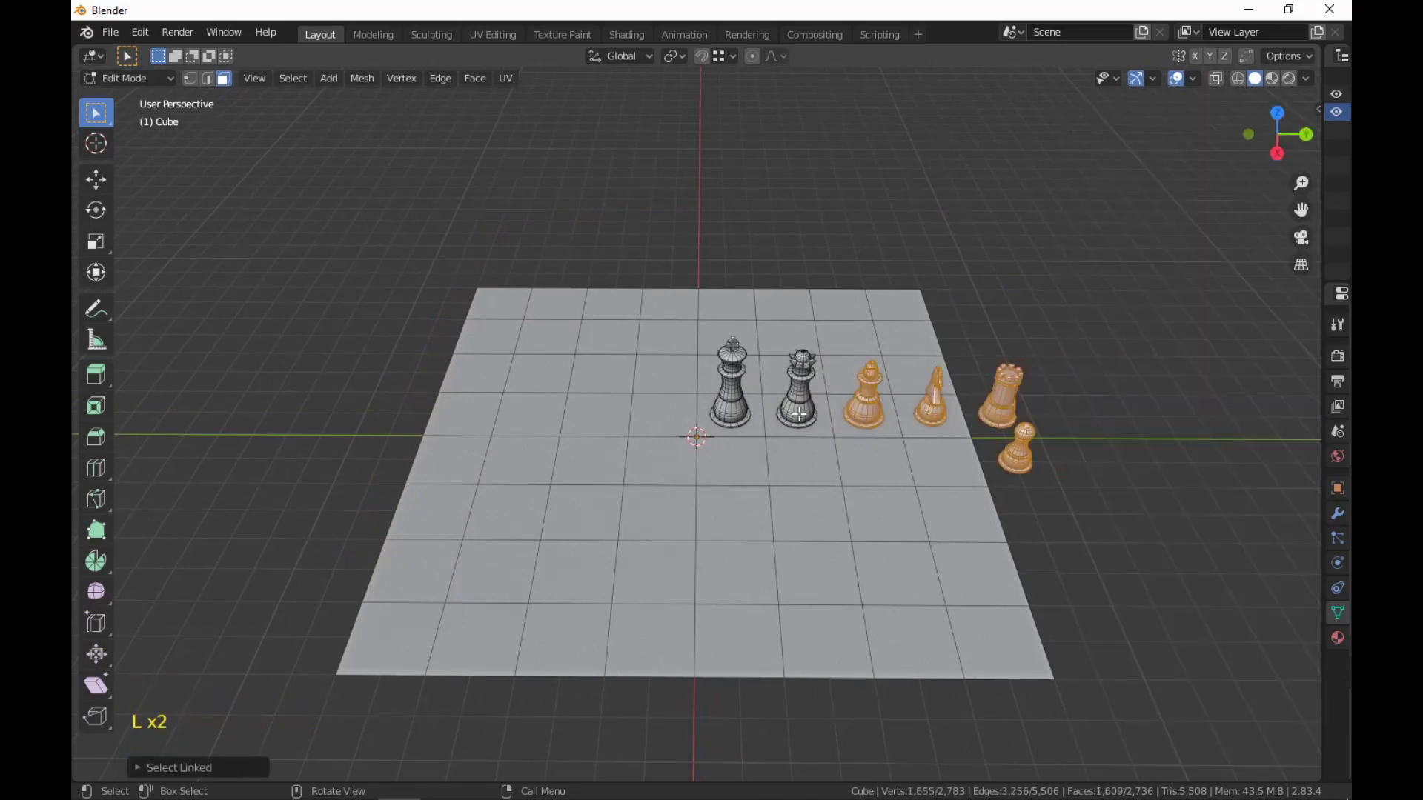
{"action": "type", "text": "gy"}
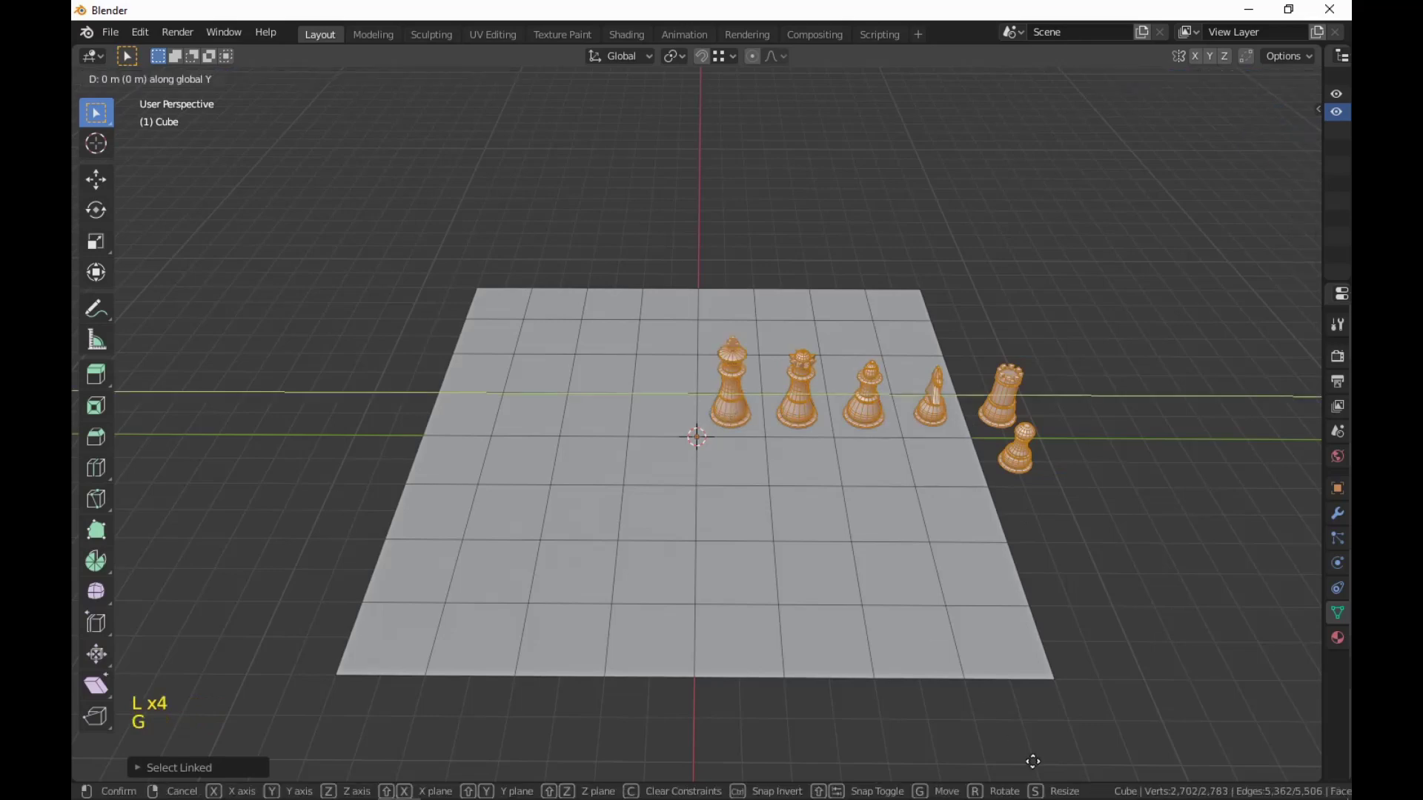
{"action": "type", "text": "-2"}
{"action": "key", "text": "Return"}
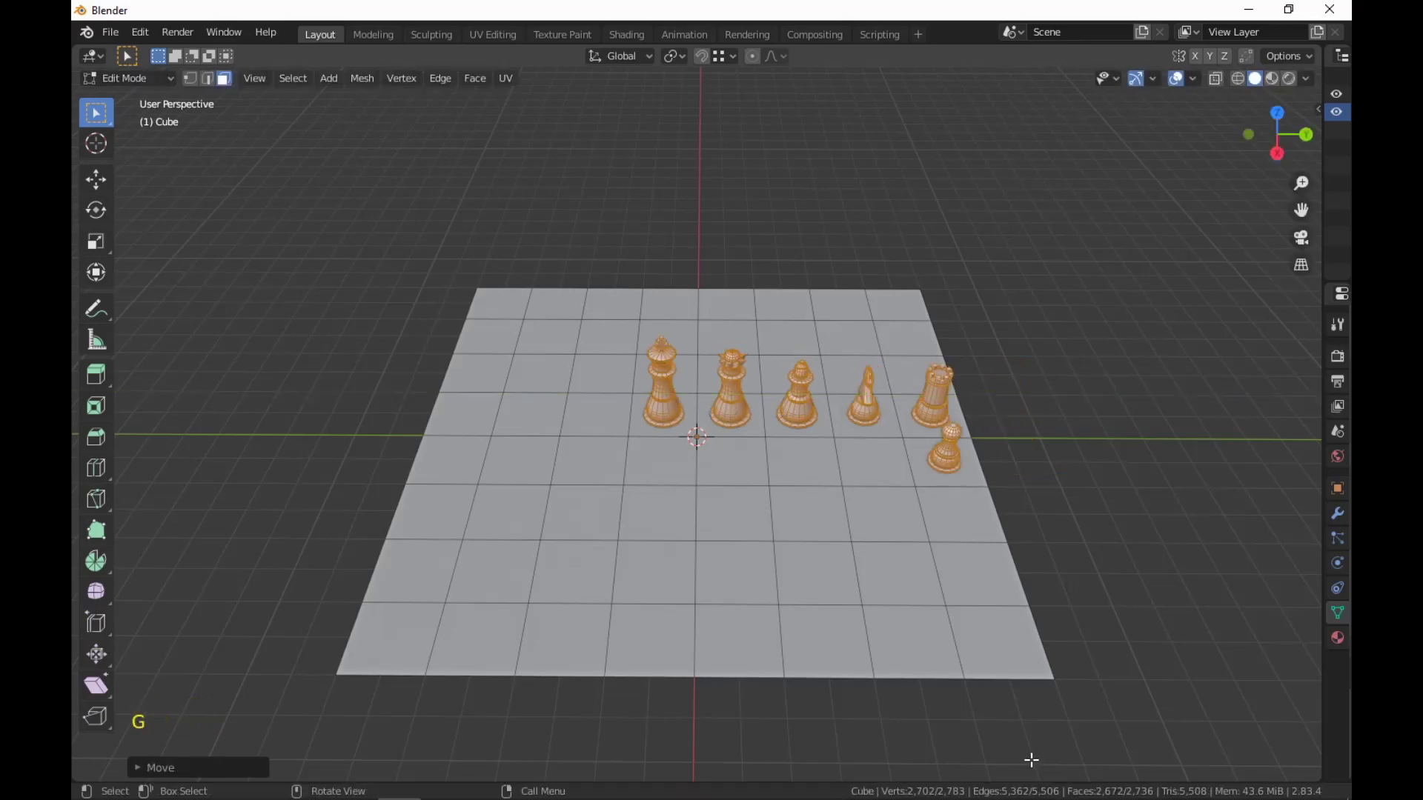
Move the six selected chess pieces -6 m along the global X axis and deselect them.
{"action": "mouse_move", "coordinate": [898, 687]}
{"action": "middle_mouse_down"}
{"action": "mouse_move", "coordinate": [832, 696]}
{"action": "mouse_move", "coordinate": [916, 698]}
{"action": "middle_mouse_up"}
{"action": "key", "text": "g"}
{"action": "key", "text": "x"}
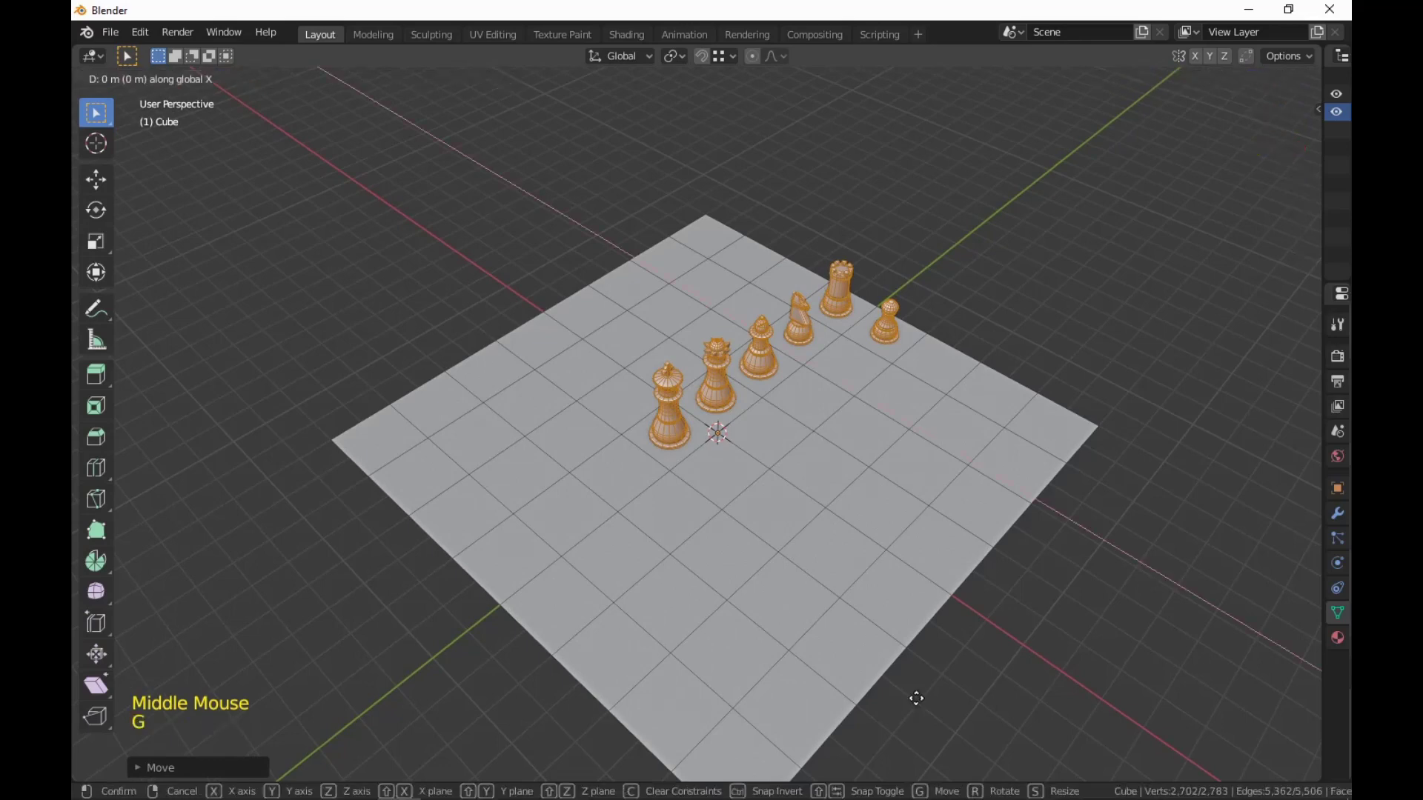
{"action": "type", "text": "-6"}
{"action": "key", "text": "Return"}
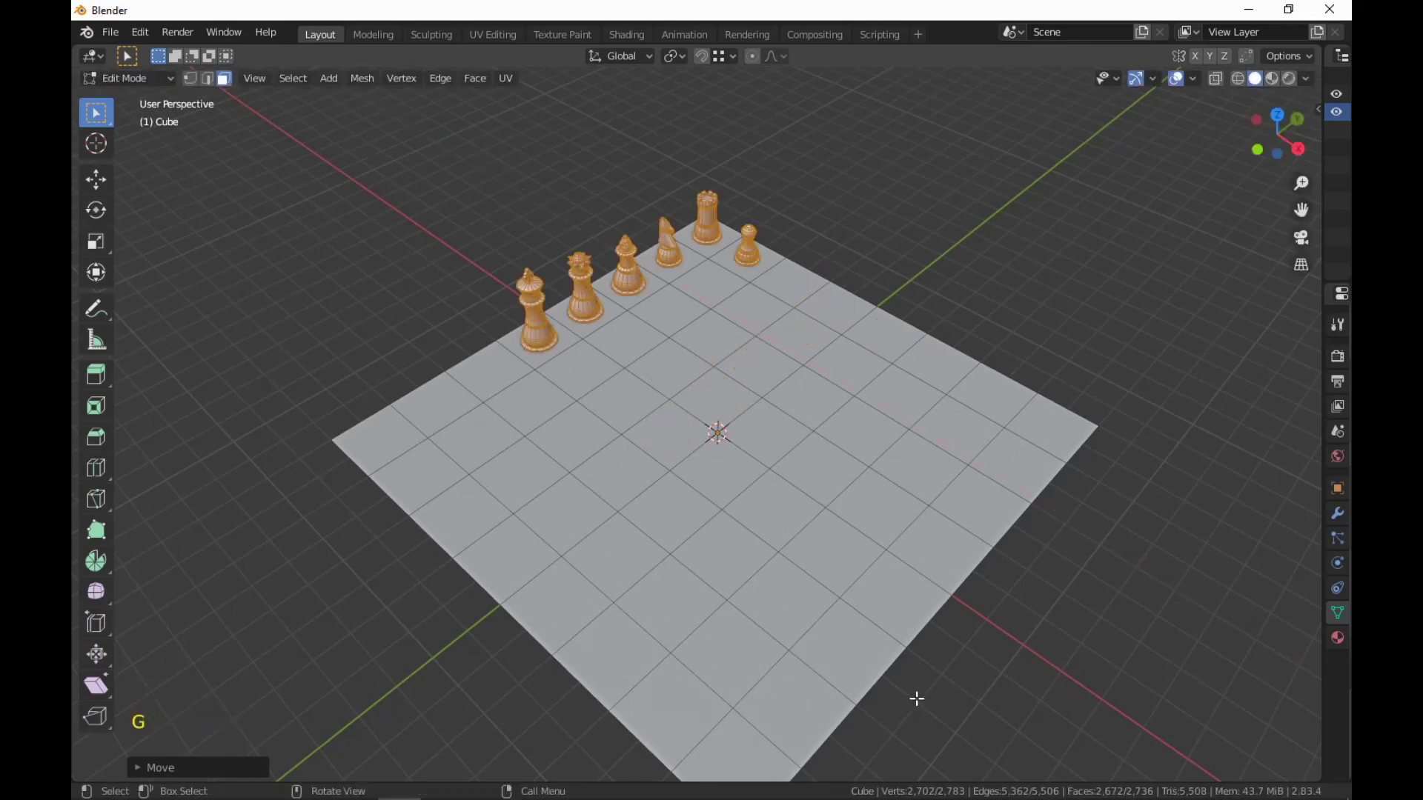
{"action": "middle_click_drag", "start_coordinate": [1207, 460], "coordinate": [1102, 435]}
{"action": "left_click", "coordinate": [1130, 429]}
Select the linked rook, knight and bishop and duplicate them five squares in the negative direction along the global Y axis.
{"action": "scroll", "coordinate": [1102, 435], "scroll_direction": "up", "scroll_amount": 2}
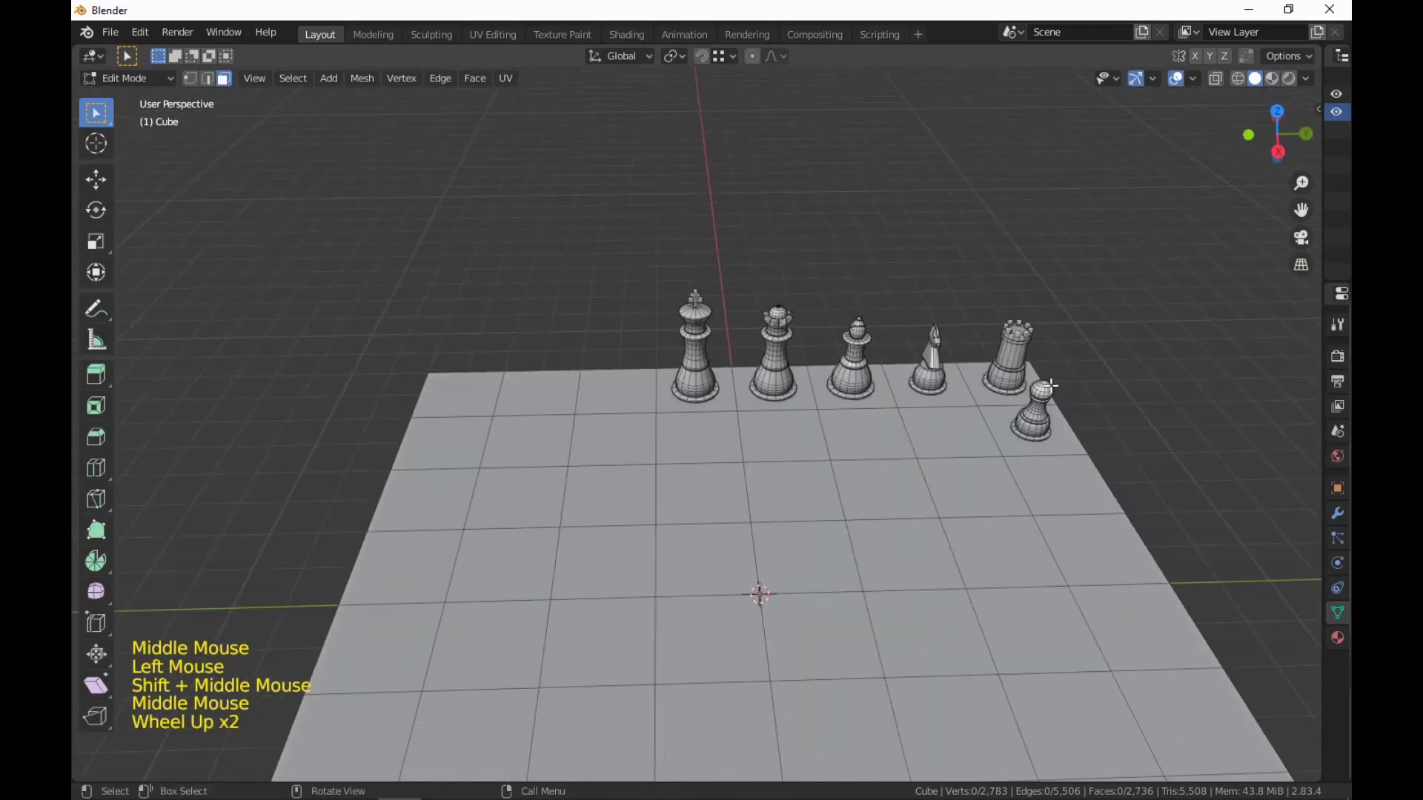
{"action": "key", "text": "l"}
{"action": "key", "text": "l"}
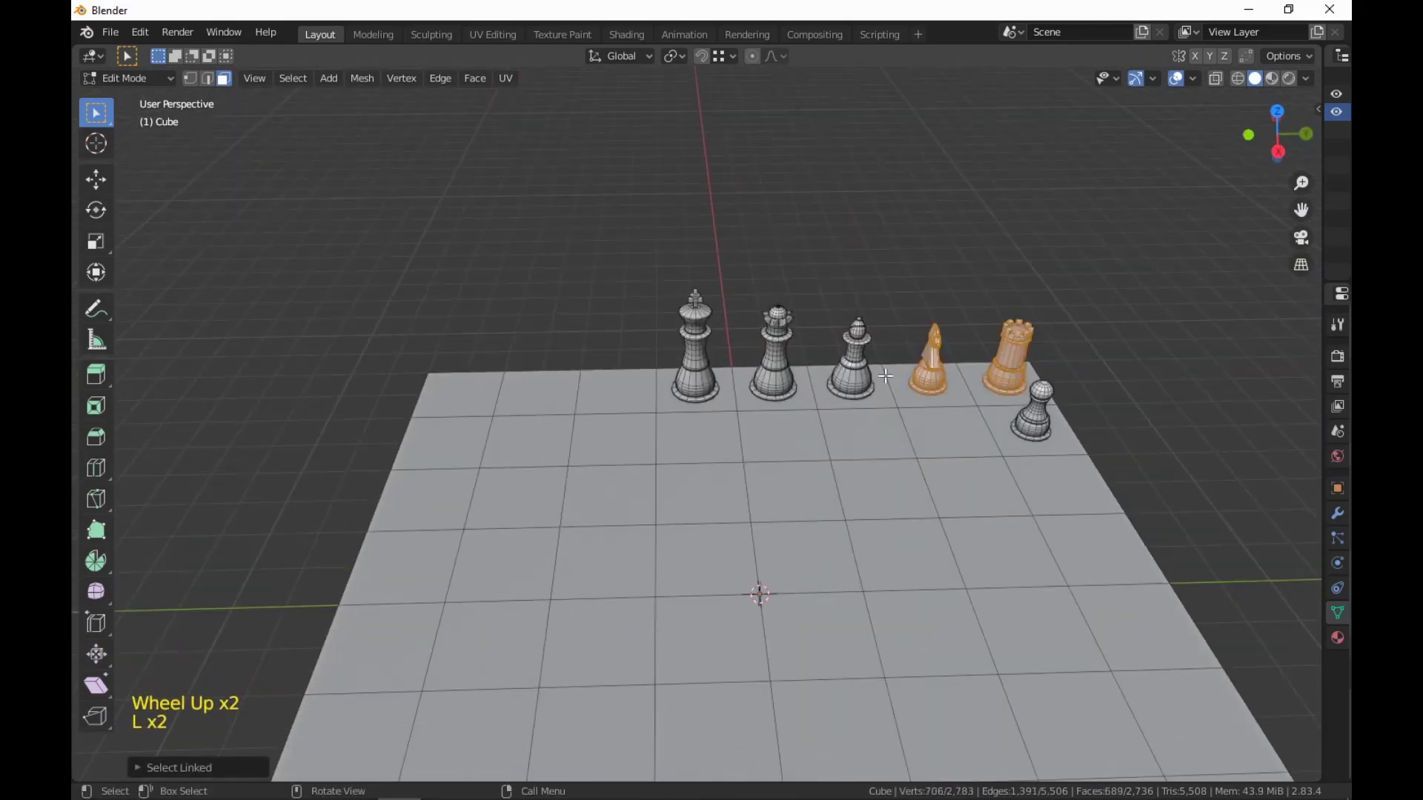
{"action": "key", "text": "l"}
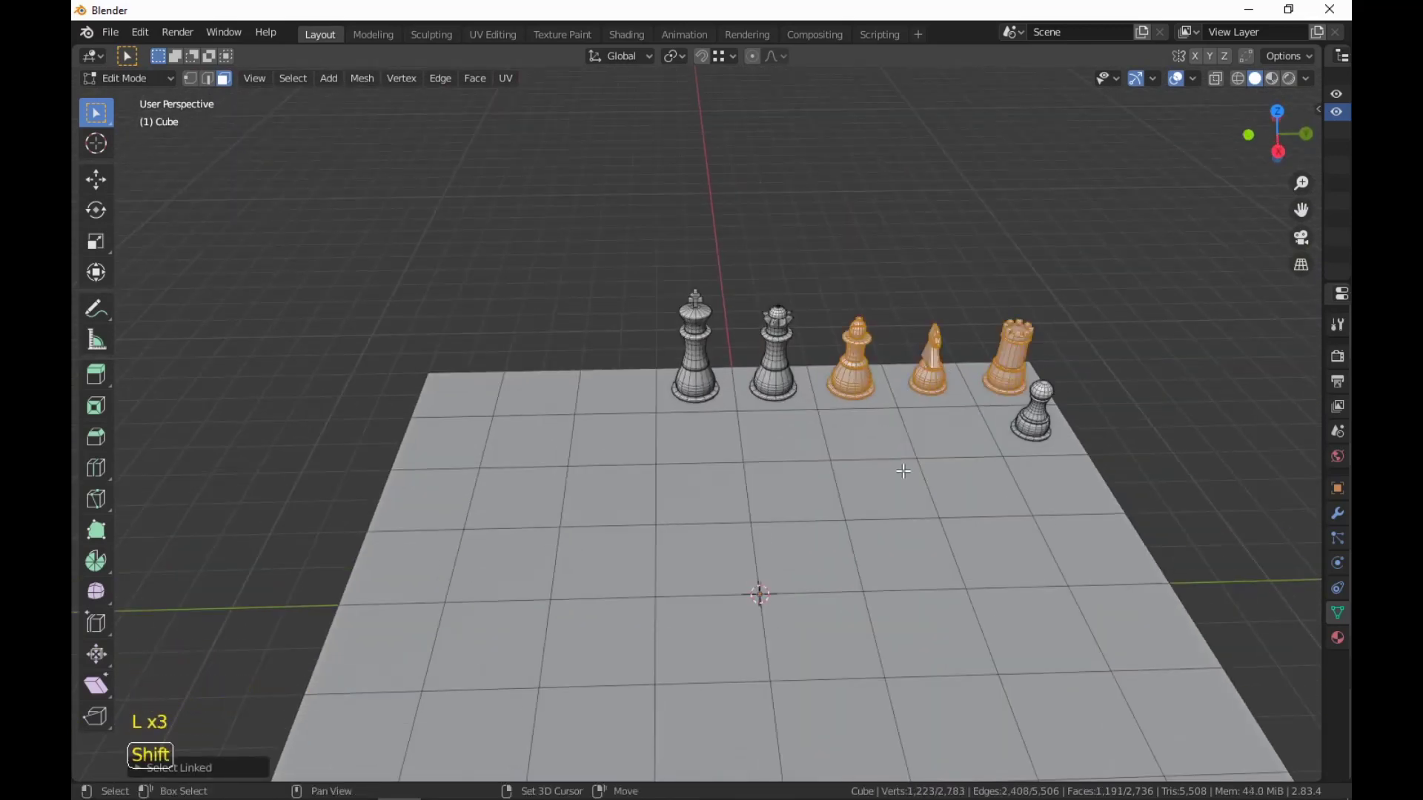
{"action": "key", "text": "shift+d"}
{"action": "key", "text": "y"}
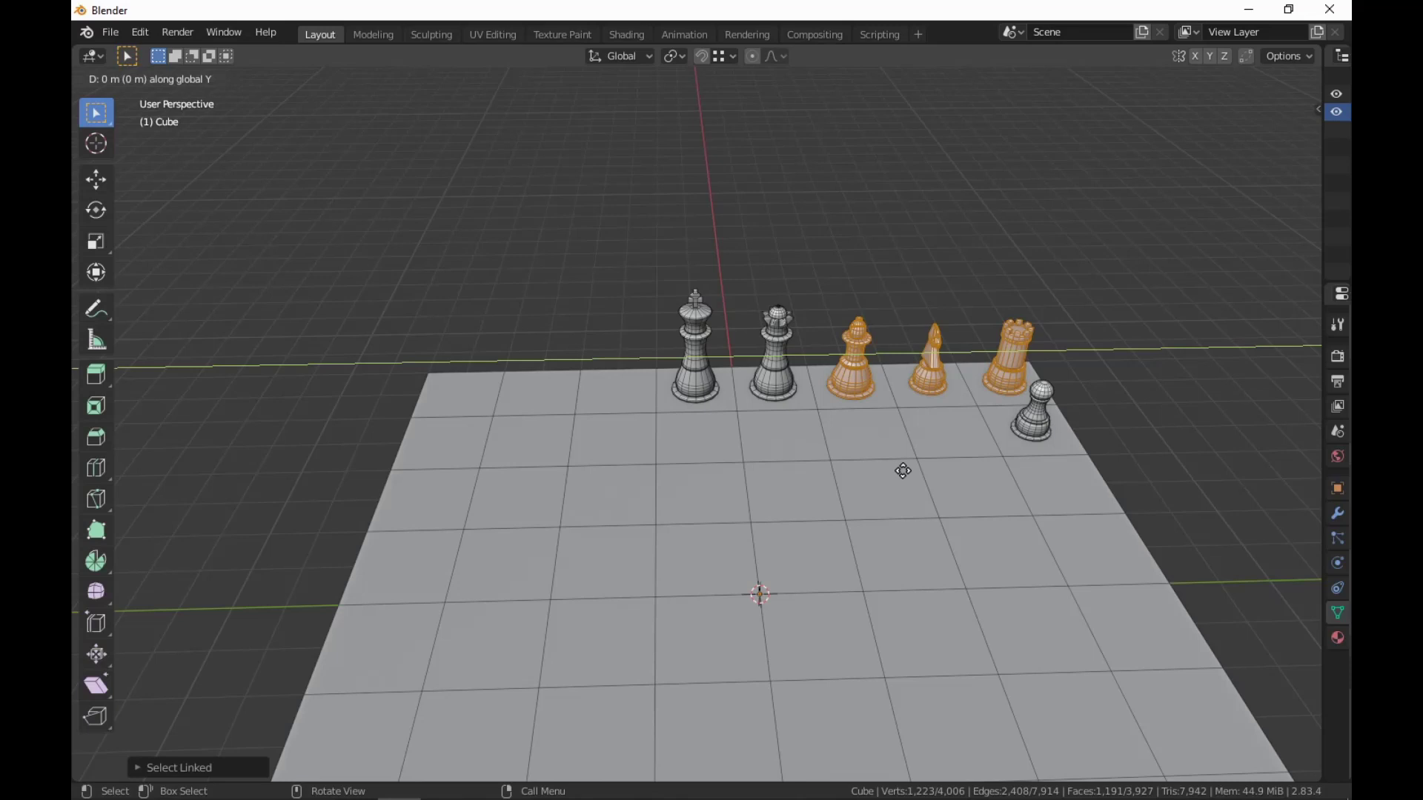
{"action": "type", "text": "-5"}
{"action": "key", "text": "Return"}
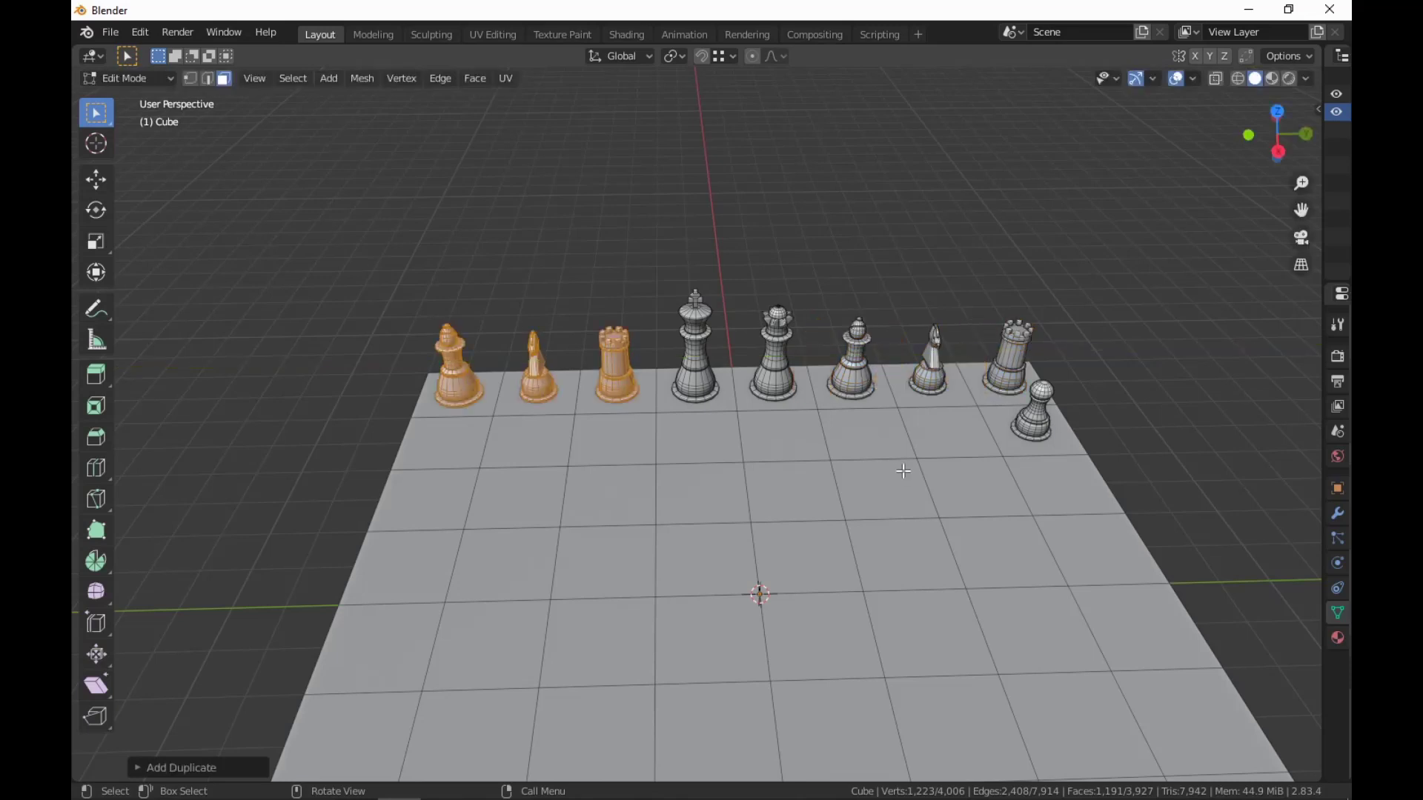
Try to reverse the order of the three copied pieces by scaling them by -1 along the global Y axis.
{"action": "type", "text": "sy"}
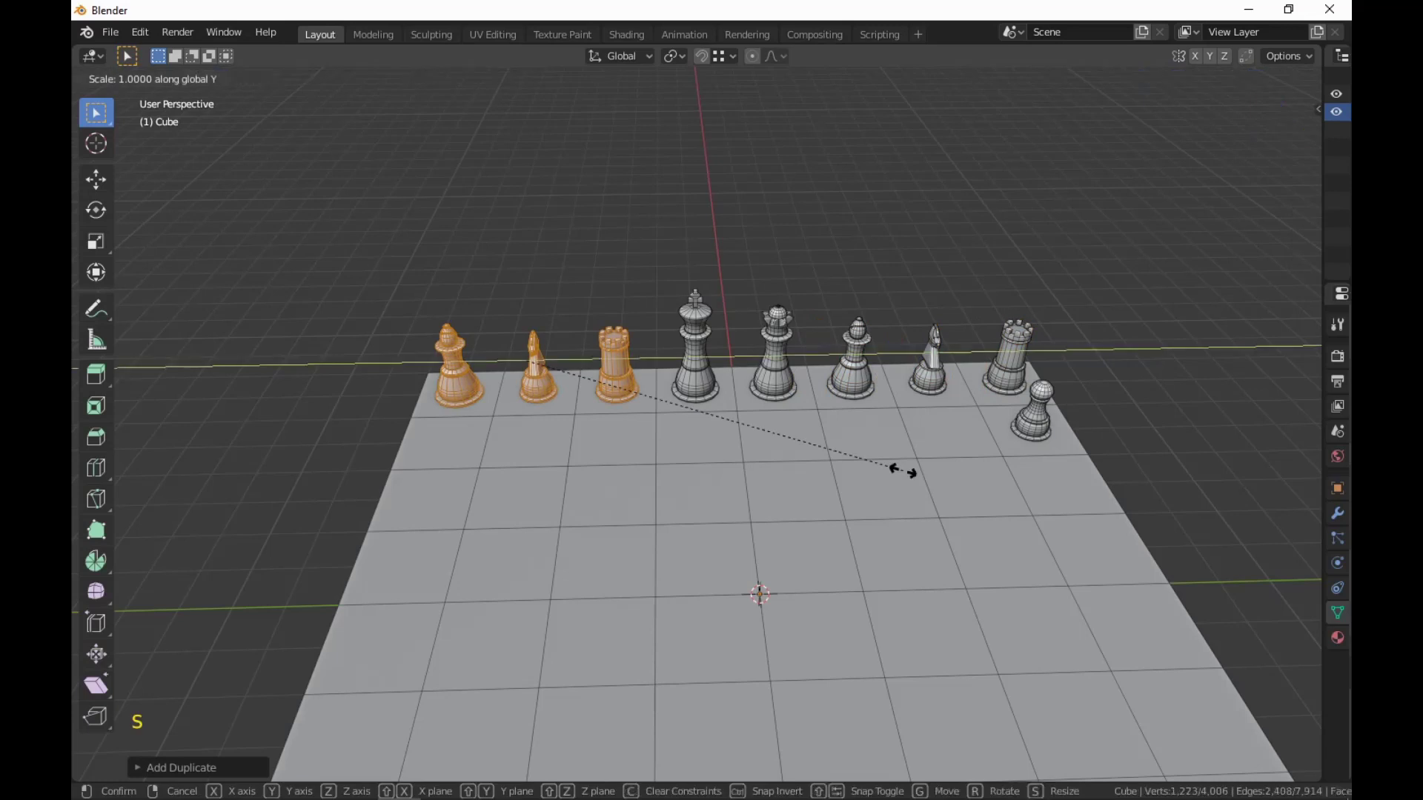
{"action": "type", "text": "-1"}
{"action": "key", "text": "Return"}
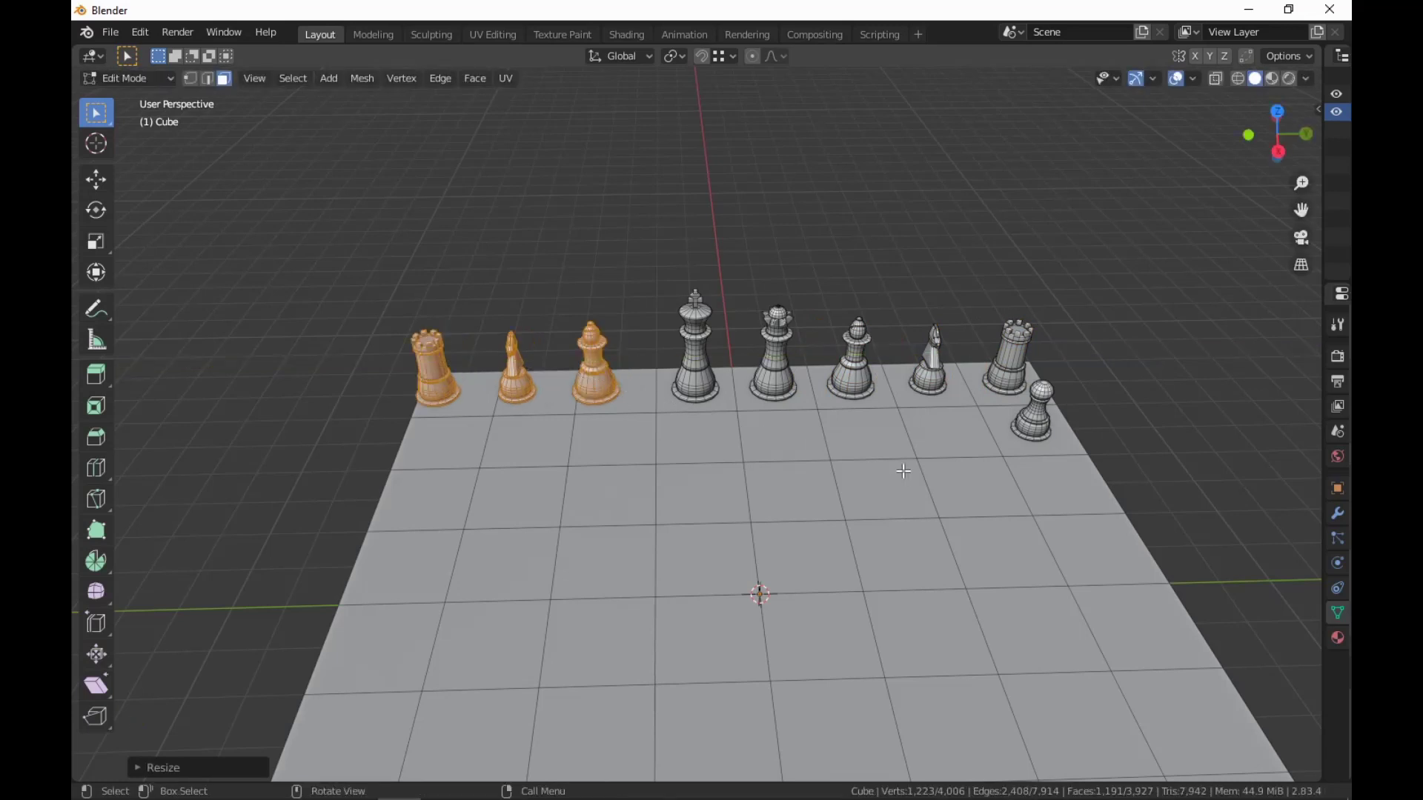
{"action": "key", "text": "ctrl+z"}
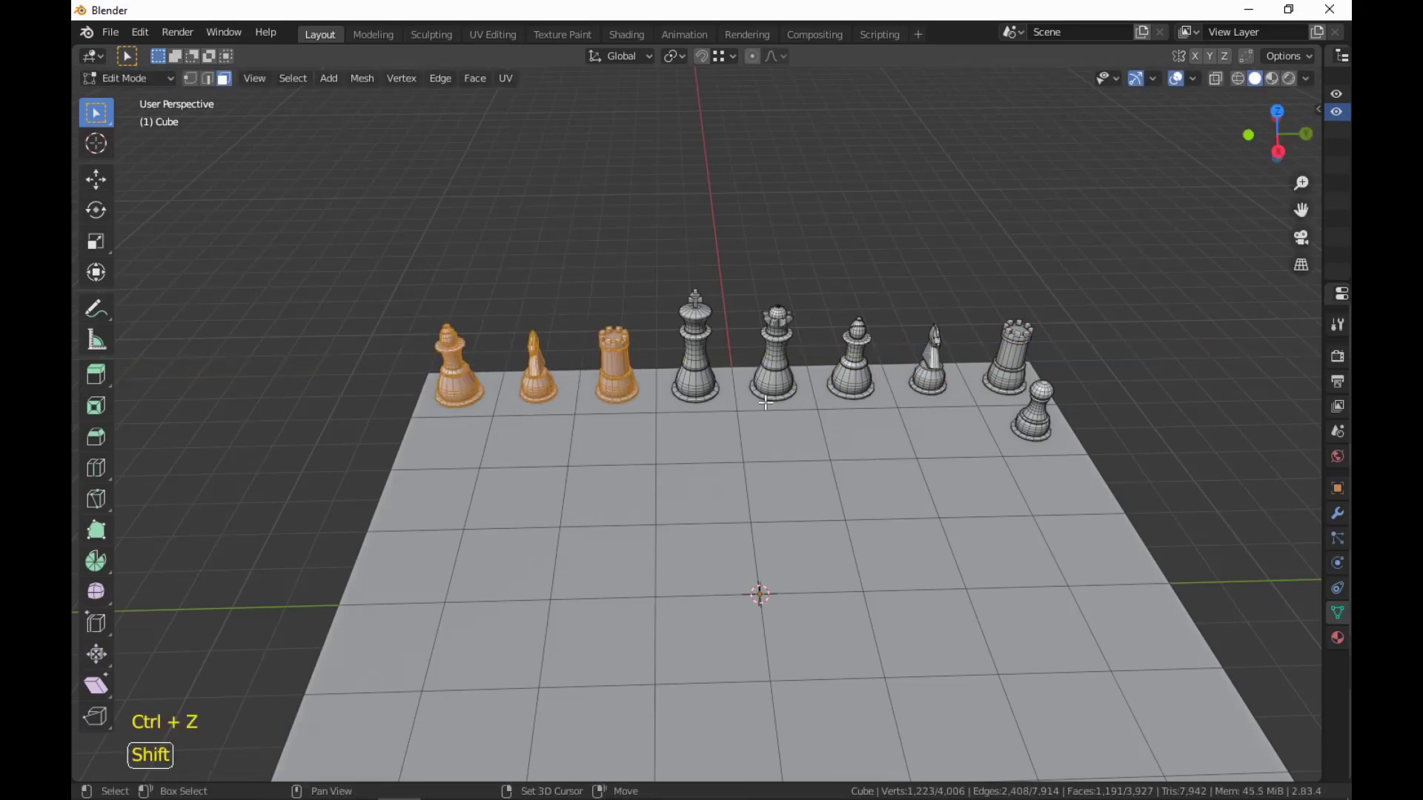
Deselect the three copied pieces and select only the linked copied rook beside the king.
{"action": "middle_click_drag", "start_coordinate": [605, 451], "coordinate": [618, 453], "text": "shift"}
{"action": "scroll", "coordinate": [617, 454], "scroll_direction": "up", "scroll_amount": 4}
{"action": "left_click", "coordinate": [702, 241]}
{"action": "middle_click_drag", "start_coordinate": [702, 241], "coordinate": [957, 521]}
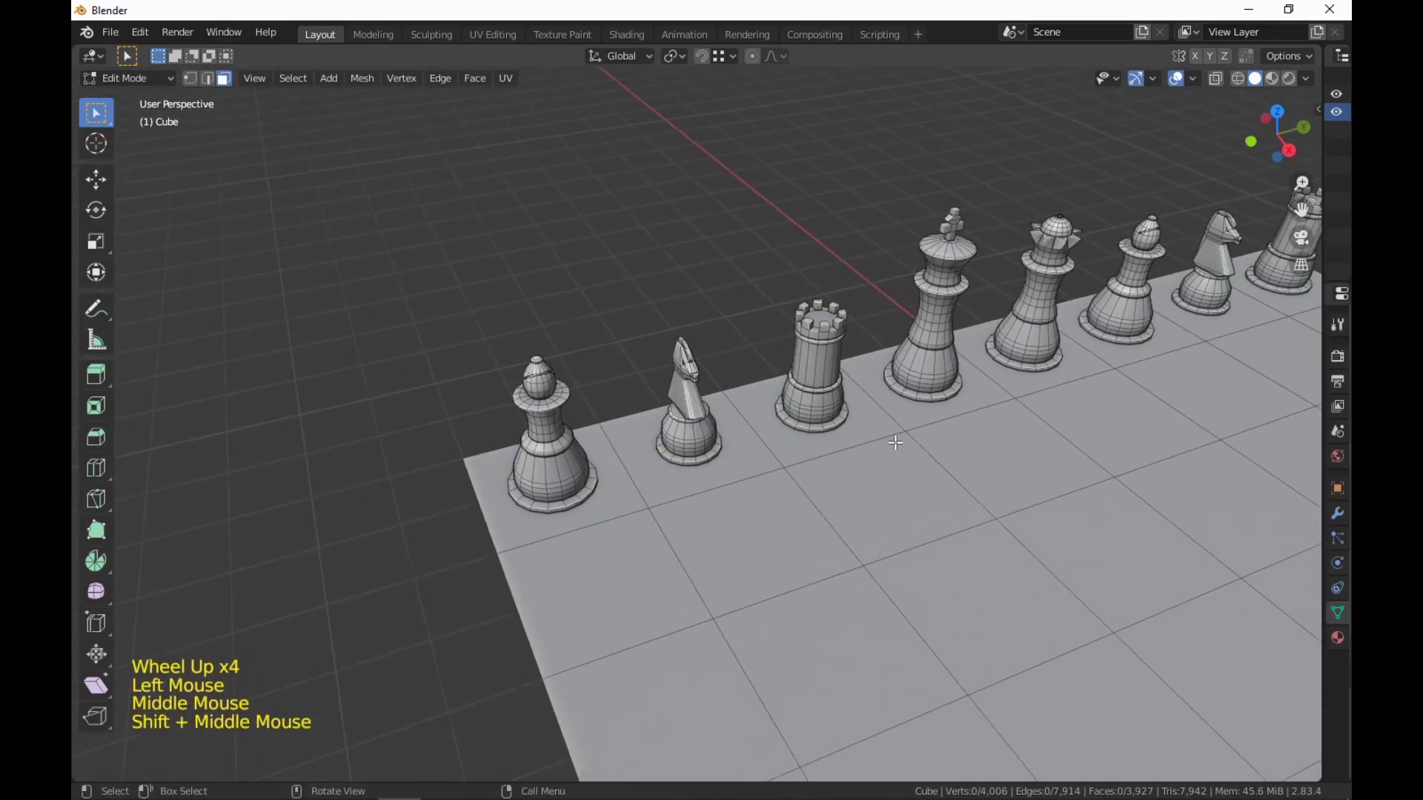
{"action": "key", "text": "l"}
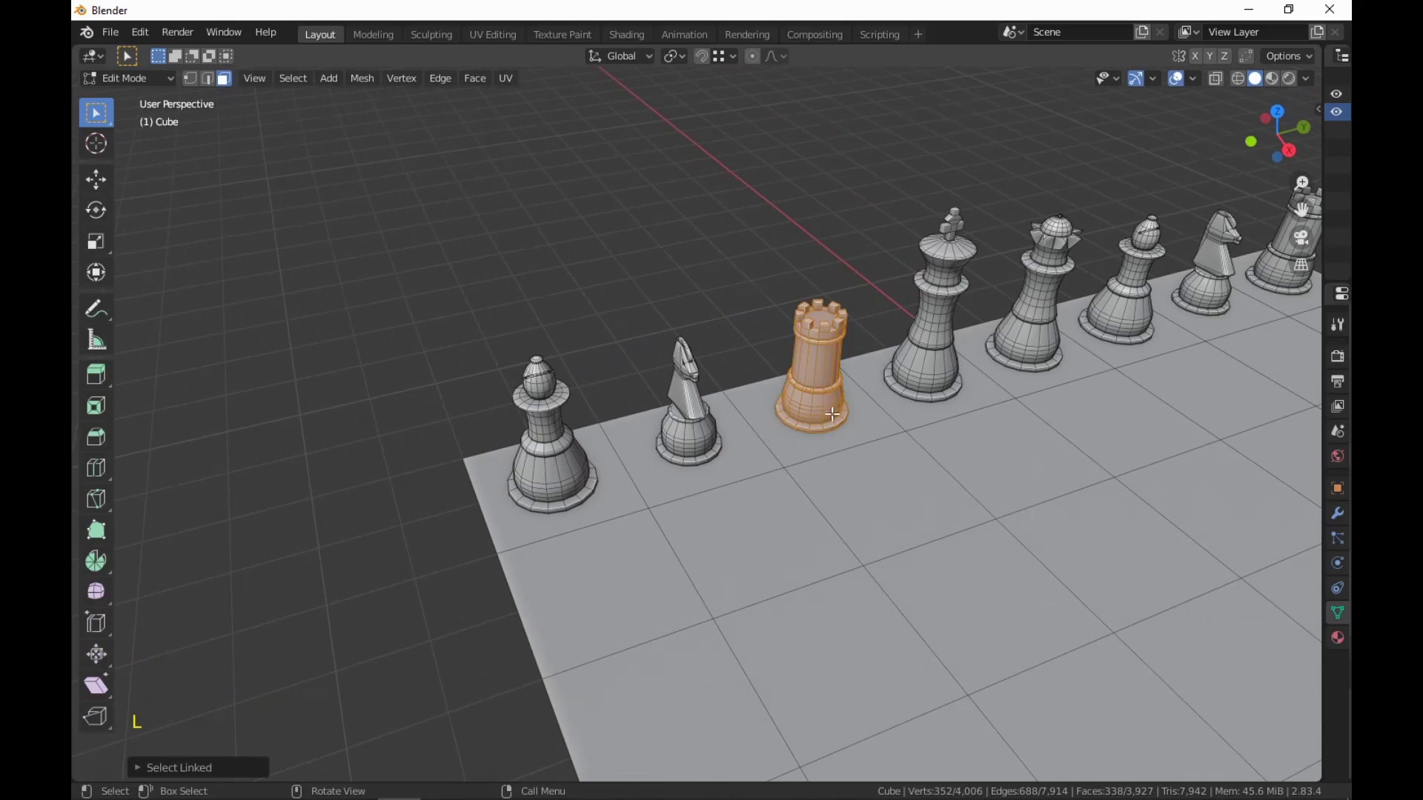
{"action": "key", "text": "g"}
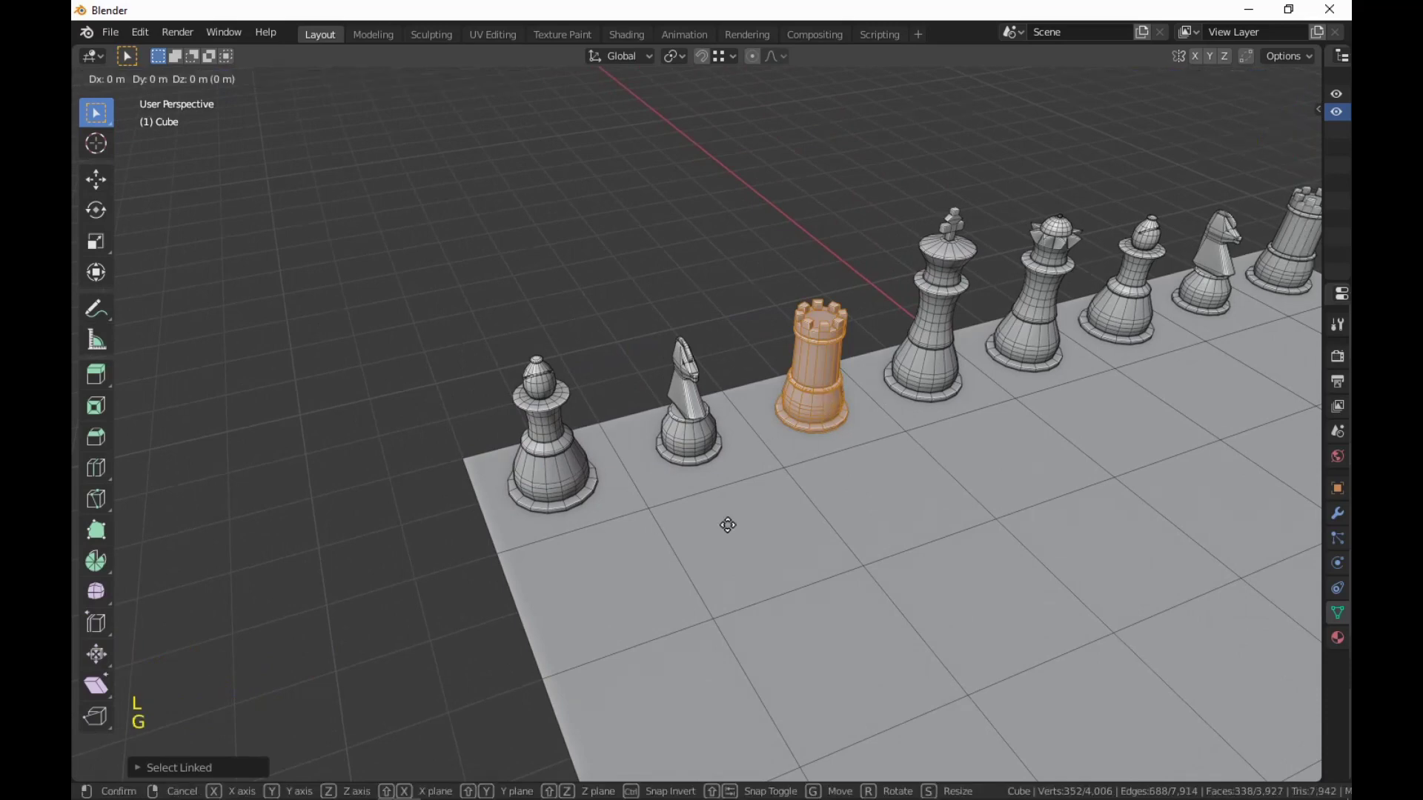
{"action": "key", "text": "y"}
{"action": "key", "text": "minus"}
{"action": "key", "text": "2"}
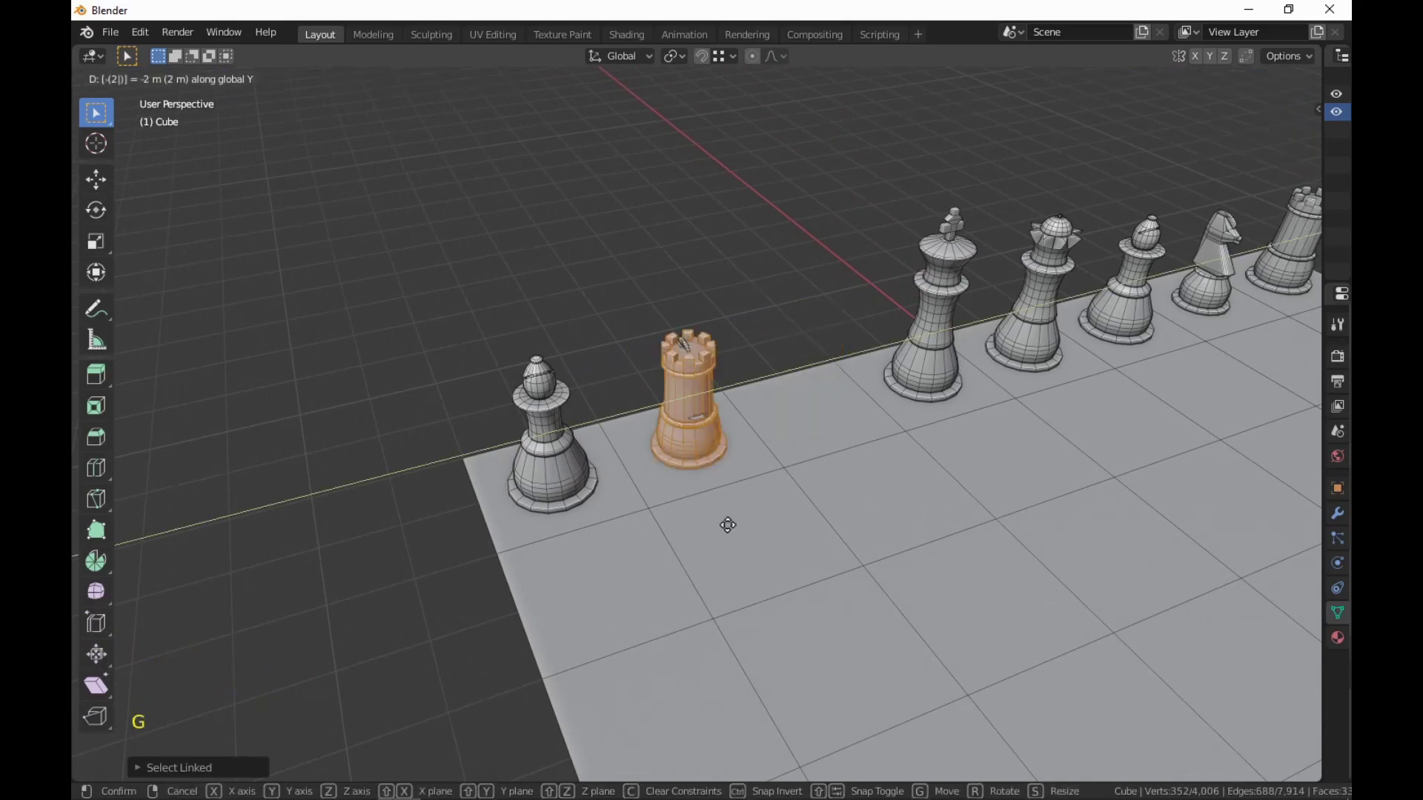
{"action": "key", "text": "4"}
{"action": "key", "text": "Escape"}
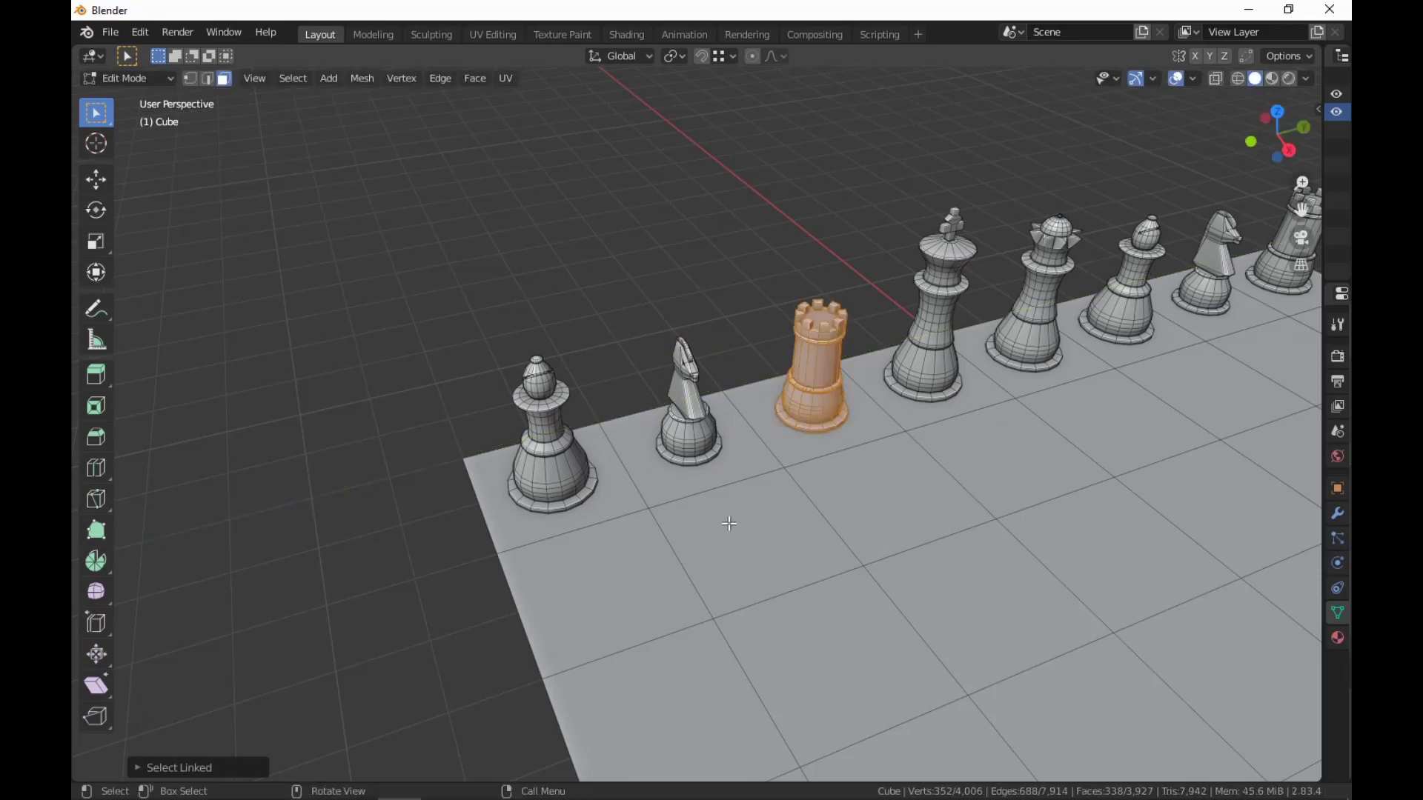
Move the copied rook -4 m along the global Y axis to the corner square and deselect it.
{"action": "key", "text": "g"}
{"action": "key", "text": "y"}
{"action": "key", "text": "minus"}
{"action": "key", "text": "4"}
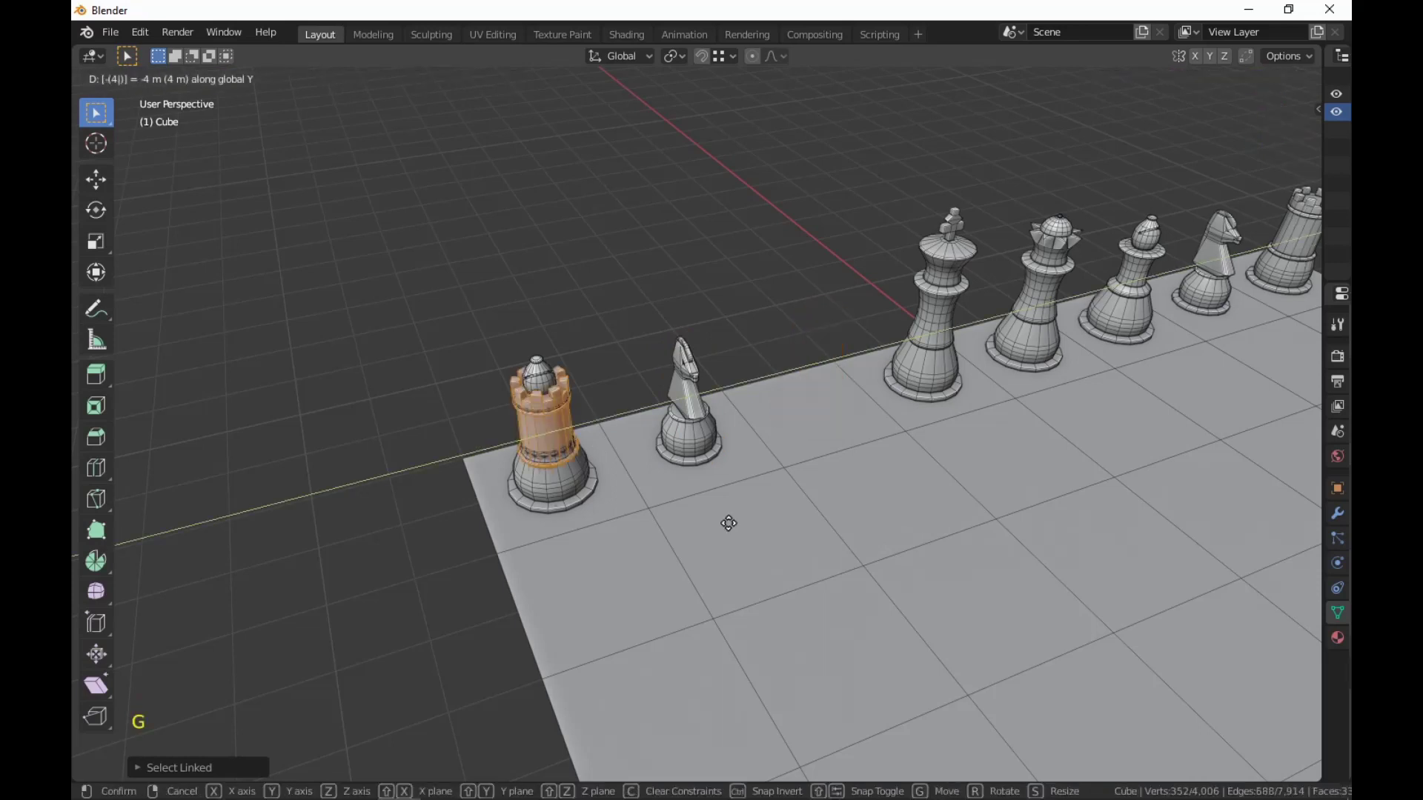
{"action": "key", "text": "Return"}
{"action": "left_click", "coordinate": [556, 127]}
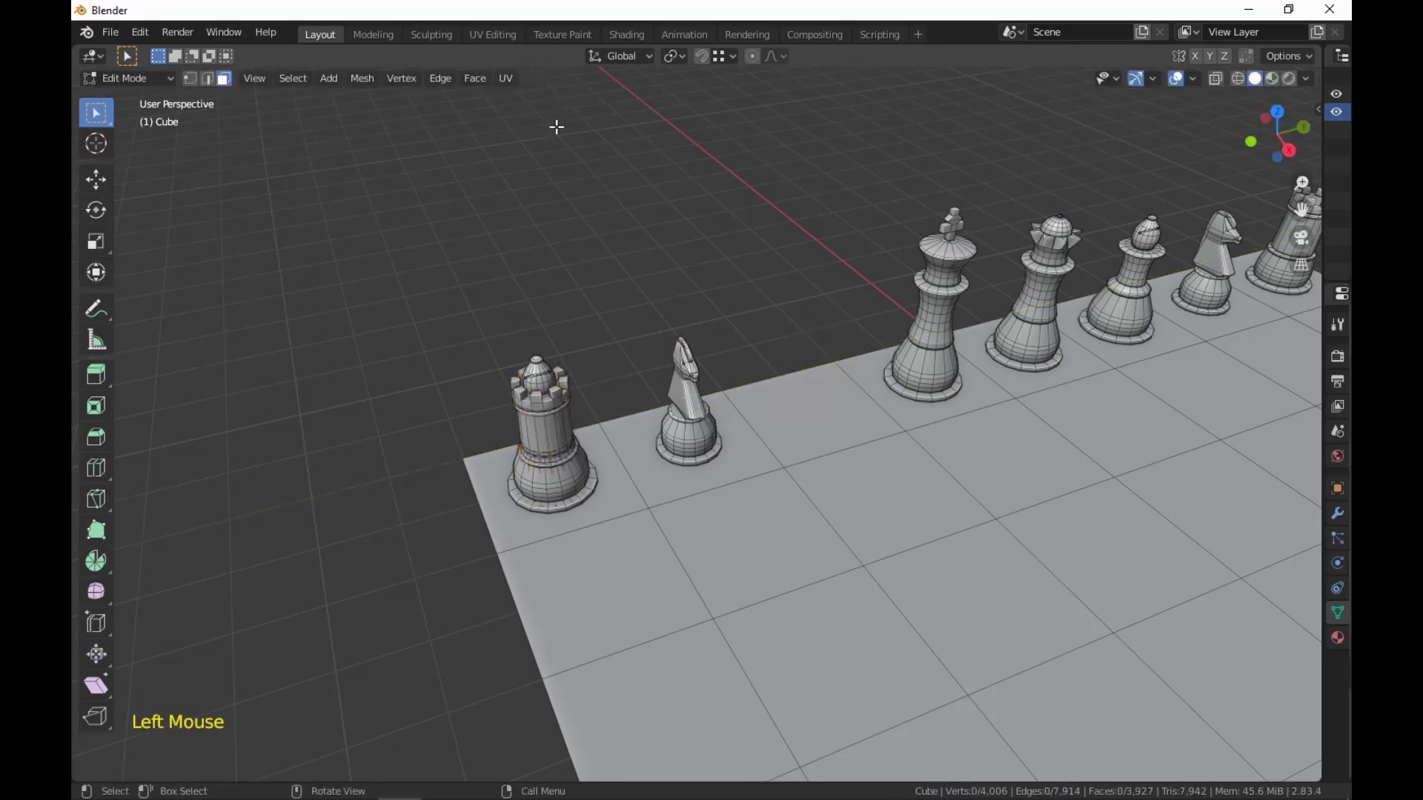
Select the linked copied bishop, move it 4 m along the global Y axis to the square beside the king, and deselect it.
{"action": "key", "text": "l"}
{"action": "key", "text": "g"}
{"action": "key", "text": "y"}
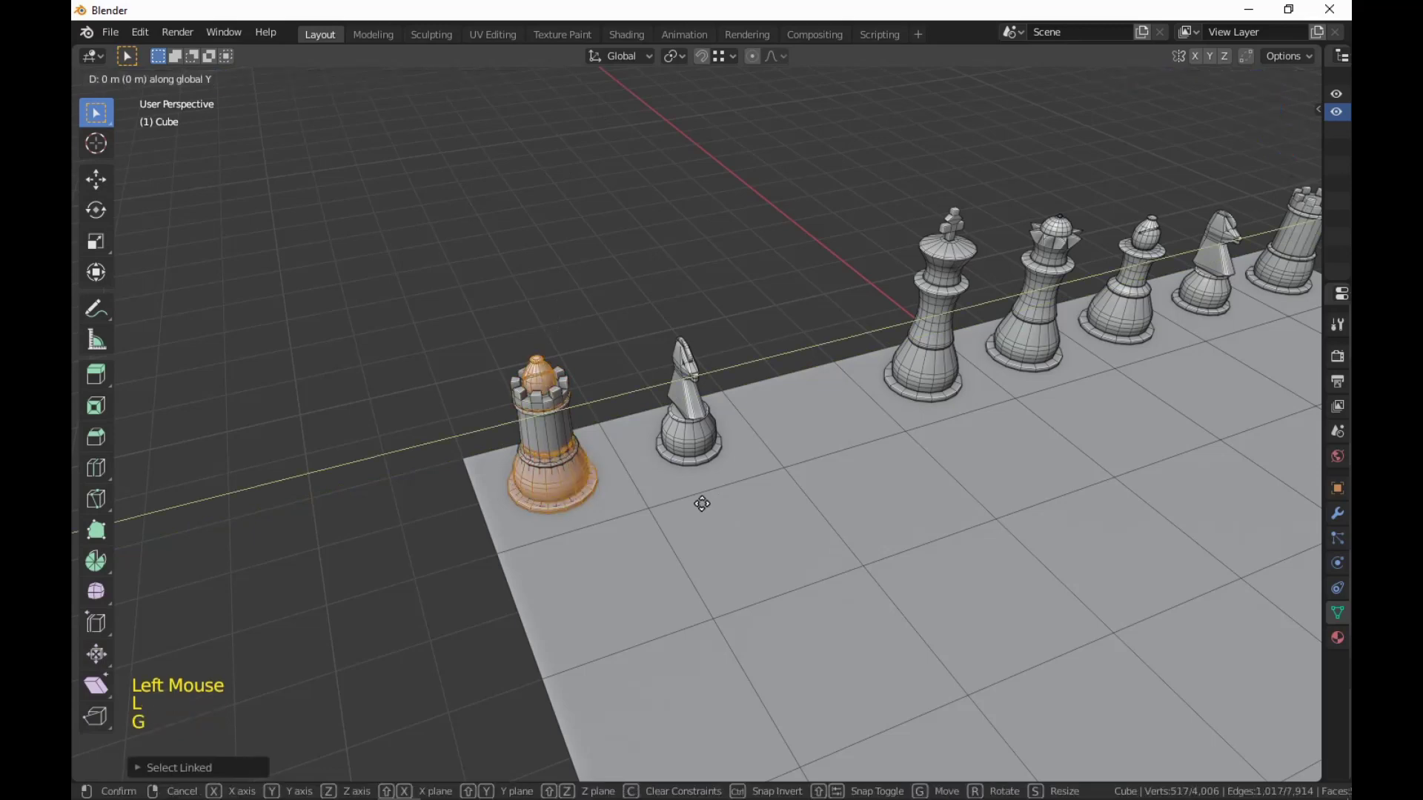
{"action": "key", "text": "4"}
{"action": "key", "text": "Return"}
{"action": "left_click", "coordinate": [1181, 571]}
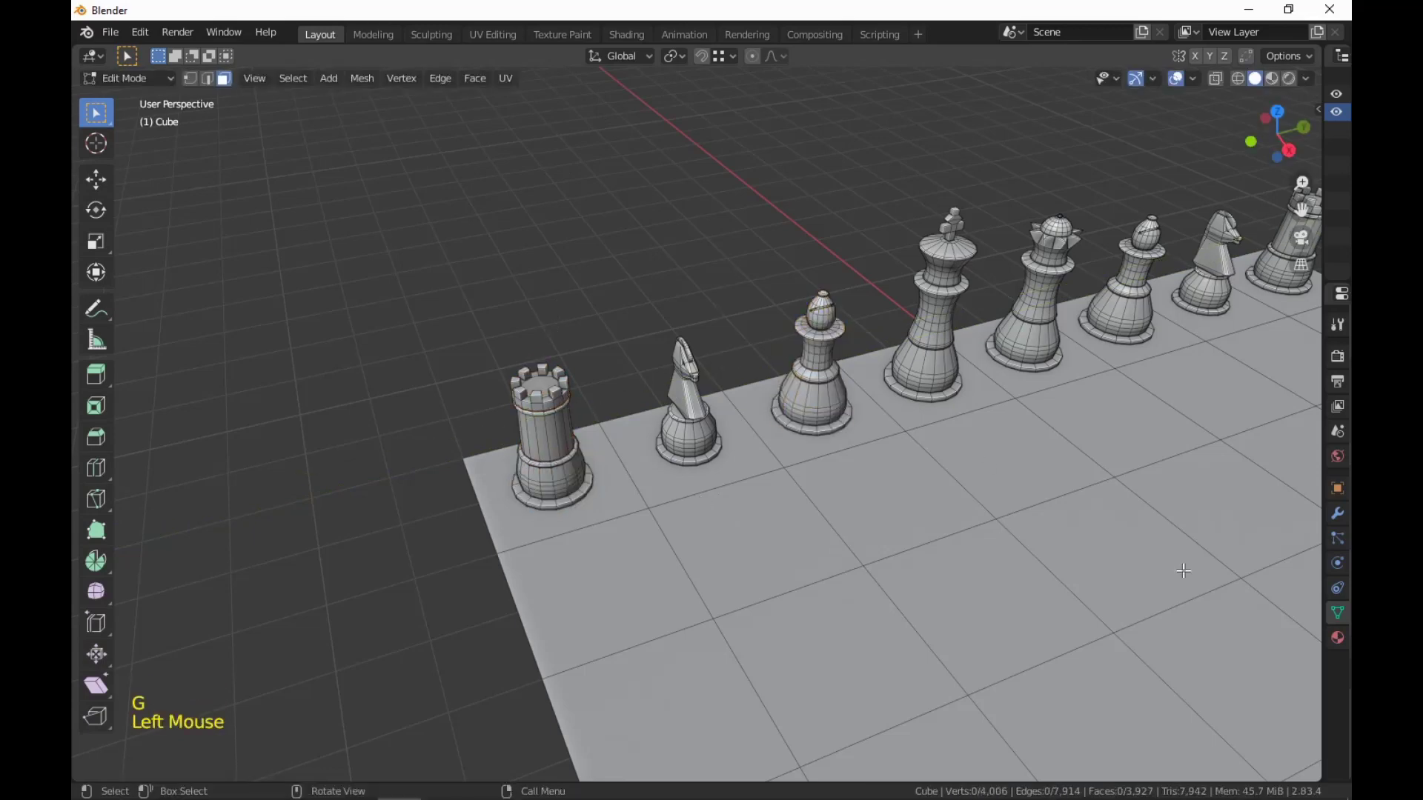
Select the linked pawn and duplicate it -2 m along the global Y axis.
{"action": "middle_click_drag", "start_coordinate": [1181, 571], "coordinate": [937, 571], "text": "shift"}
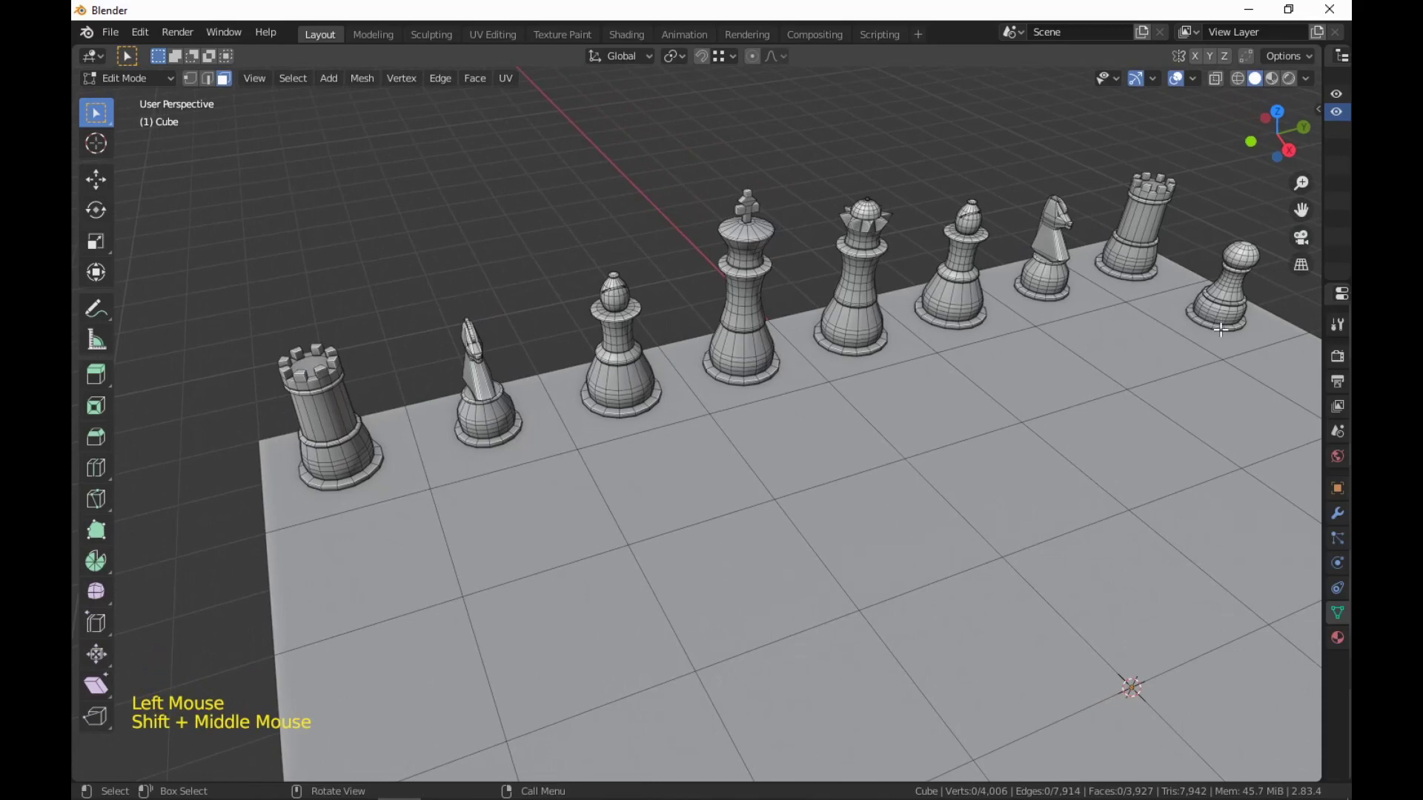
{"action": "scroll", "coordinate": [1221, 330], "scroll_direction": "down", "scroll_amount": 1}
{"action": "middle_click_drag", "start_coordinate": [1226, 356], "coordinate": [1197, 401], "text": "shift"}
{"action": "scroll", "coordinate": [607, 234], "scroll_direction": "down", "scroll_amount": 3}
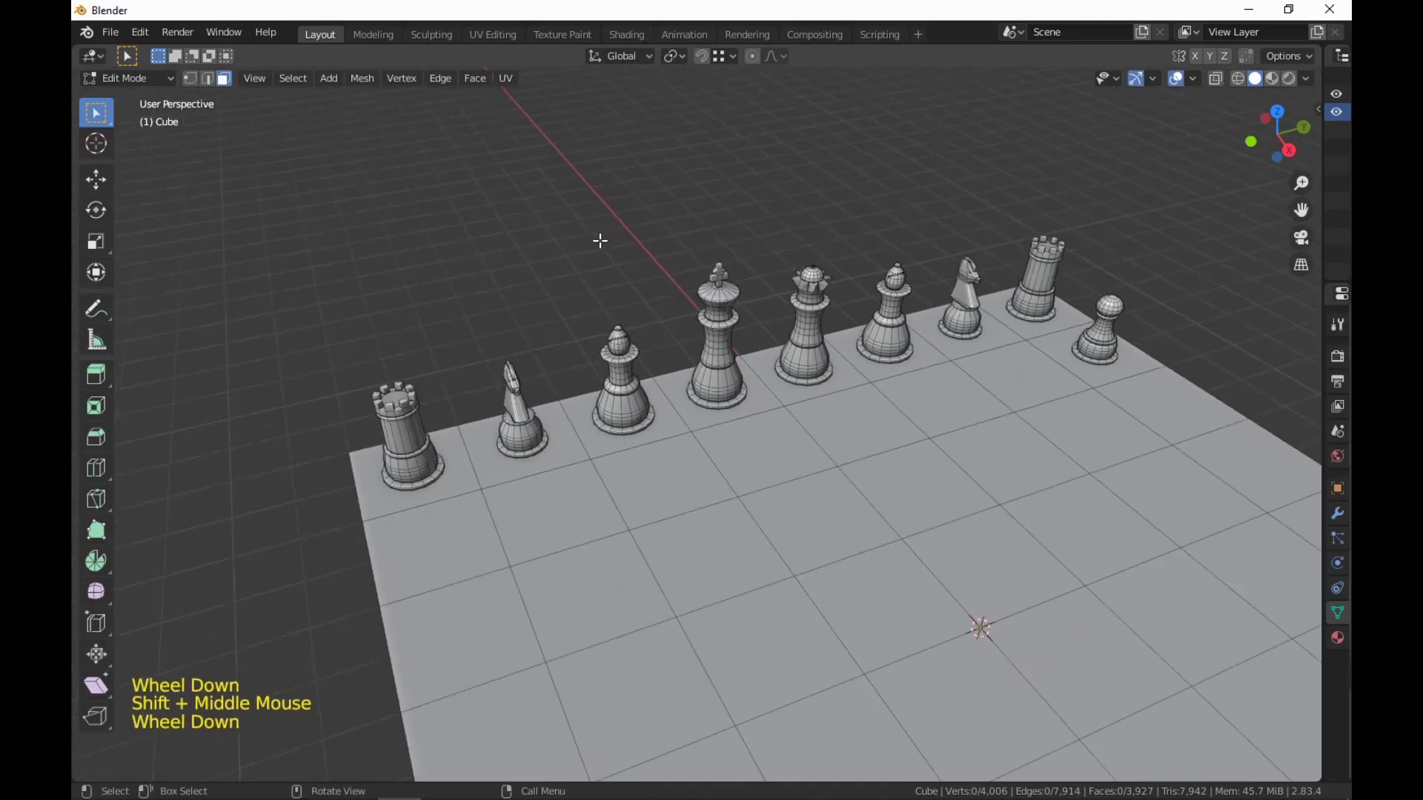
{"action": "scroll", "coordinate": [763, 317], "scroll_direction": "up", "scroll_amount": 4}
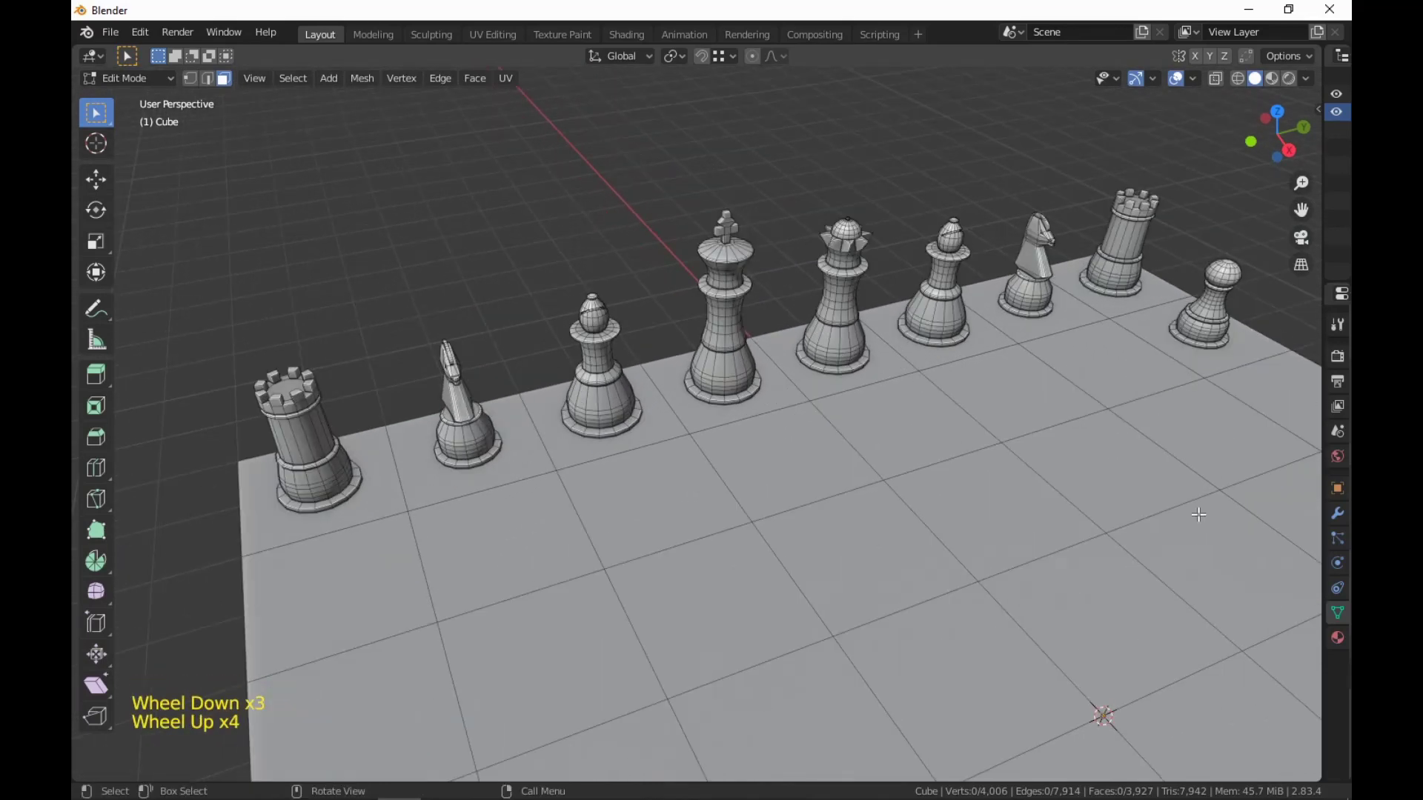
{"action": "key", "text": "l"}
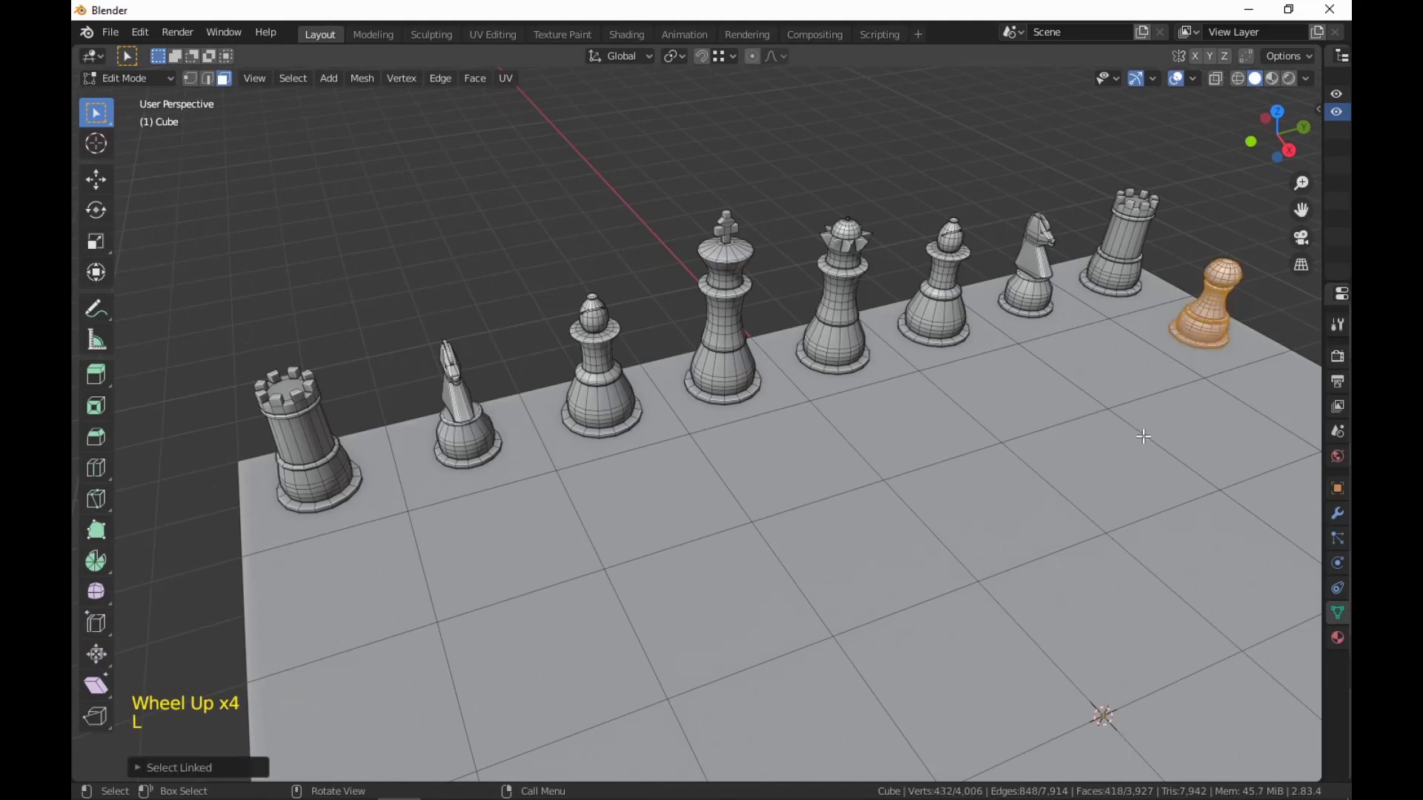
{"action": "key", "text": "shift+d"}
{"action": "type", "text": "y"}
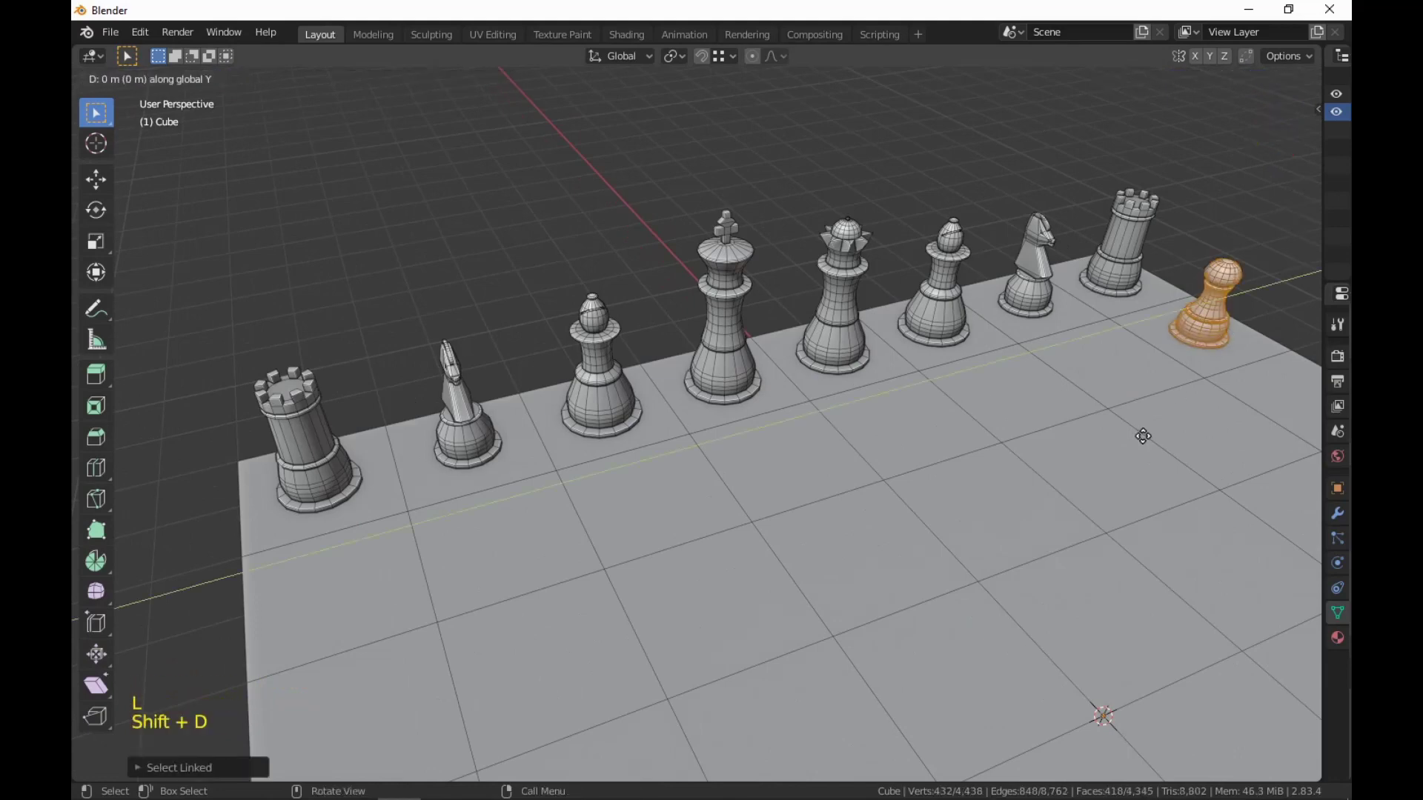
{"action": "type", "text": "-2"}
{"action": "key", "text": "Return"}
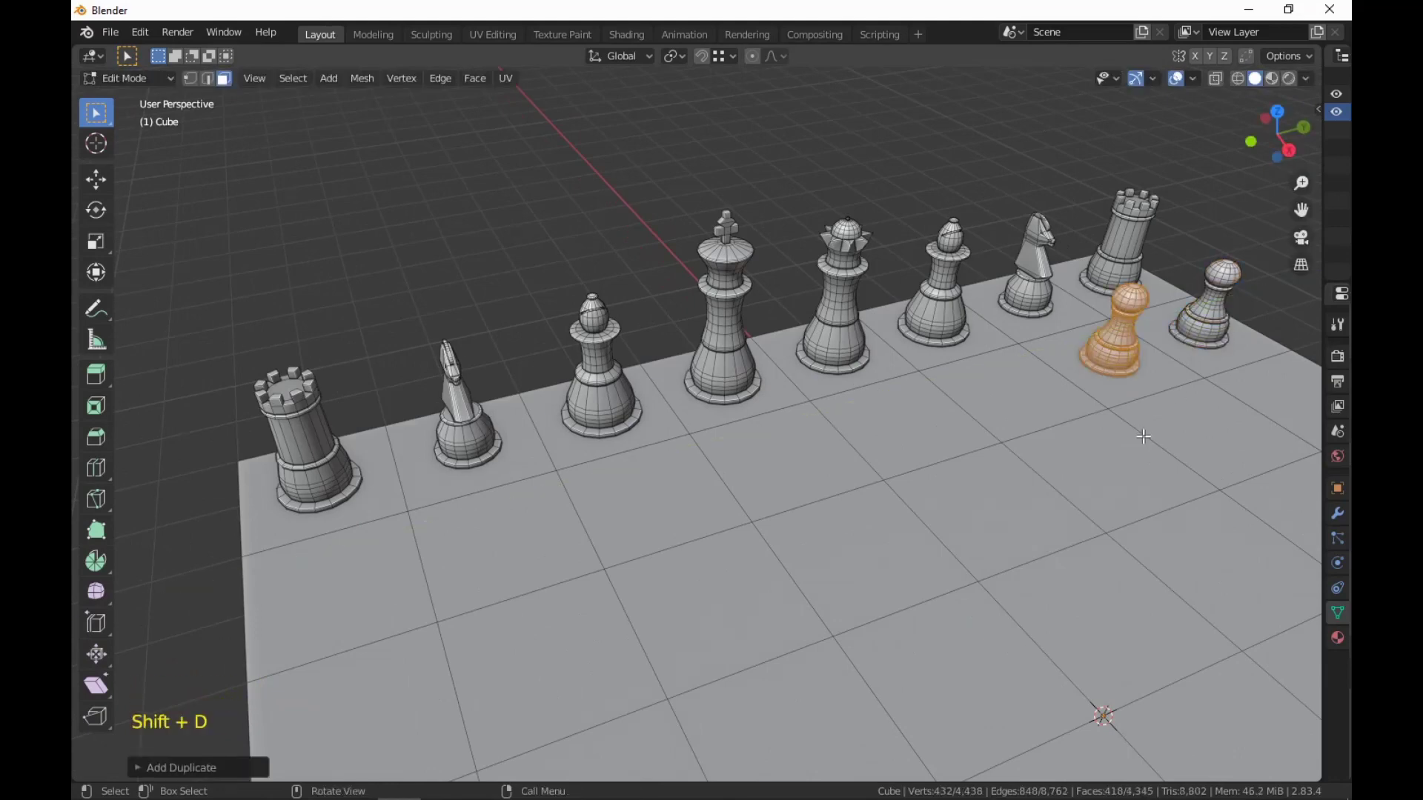
Repeat the pawn duplication six more times to fill the second row of the board.
{"action": "key", "text": "shift+r"}
{"action": "key", "text": "shift+r"}
{"action": "key", "text": "shift+r"}
{"action": "key", "text": "shift+r"}
{"action": "key", "text": "shift+r"}
{"action": "key", "text": "shift+r"}
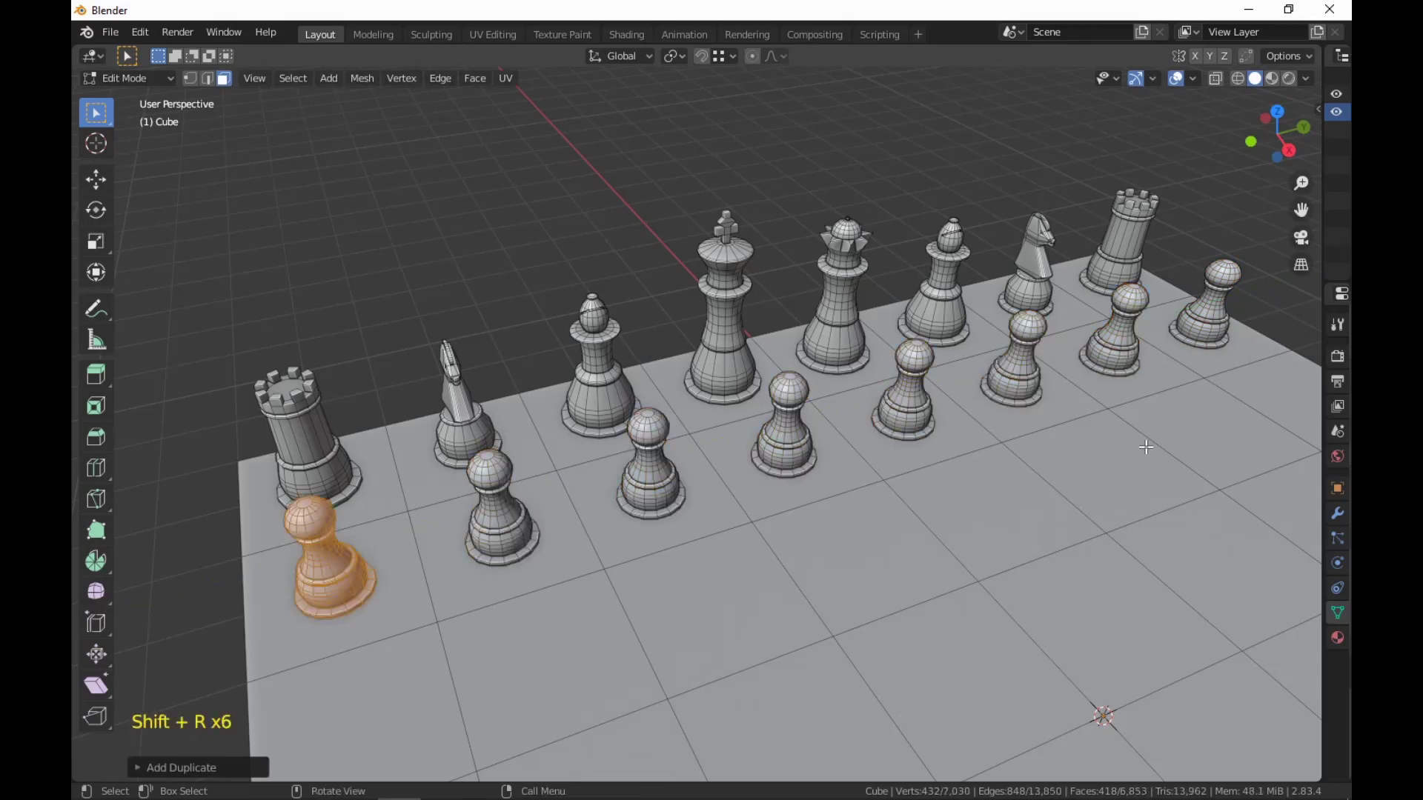
Select the whole mesh and remove the linked board from the selection, leaving only the chess pieces.
{"action": "scroll", "coordinate": [1121, 423], "scroll_direction": "down", "scroll_amount": 5}
{"action": "middle_click_drag", "start_coordinate": [986, 456], "coordinate": [937, 410]}
{"action": "key", "text": "a"}
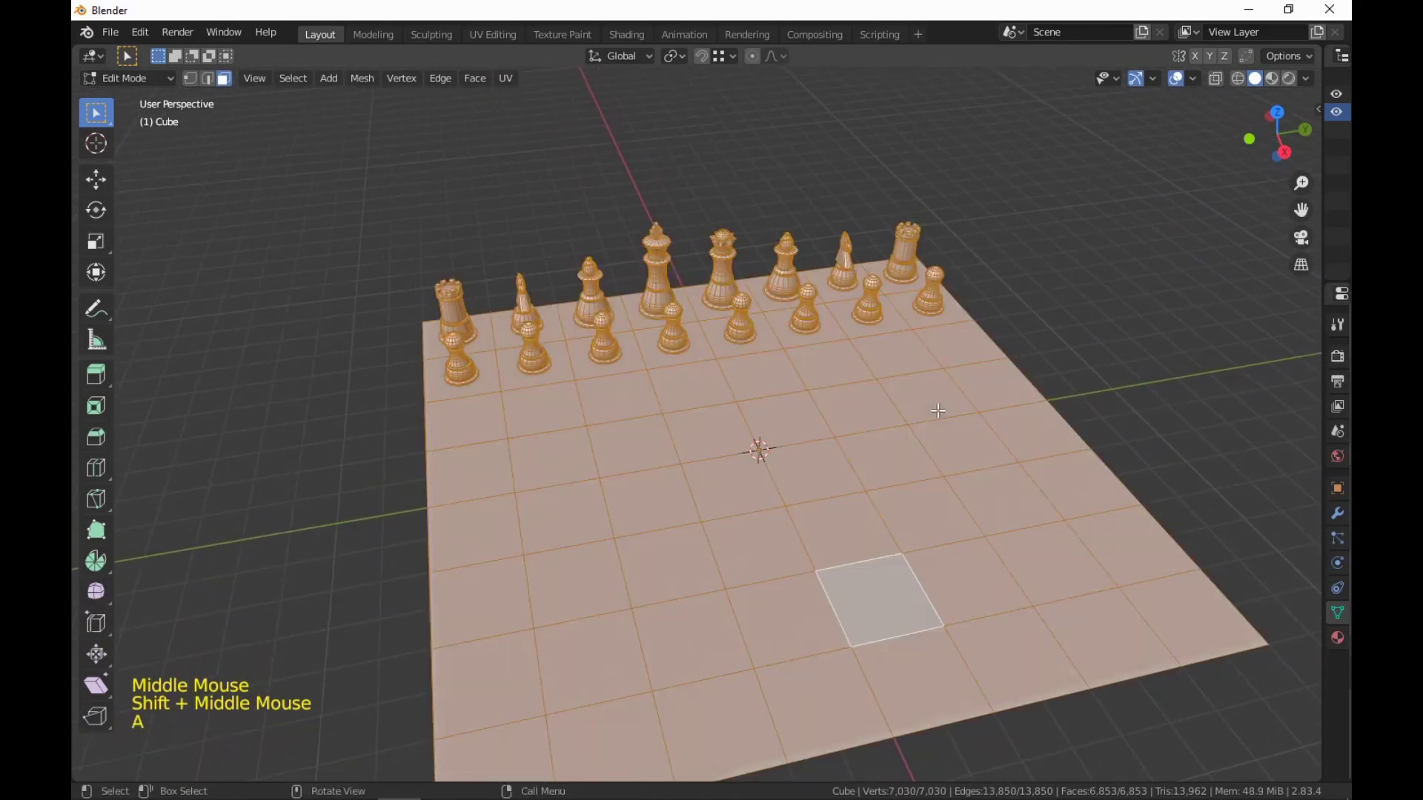
{"action": "key", "text": "shift+l"}
{"action": "scroll", "coordinate": [763, 453], "scroll_direction": "down", "scroll_amount": 1}
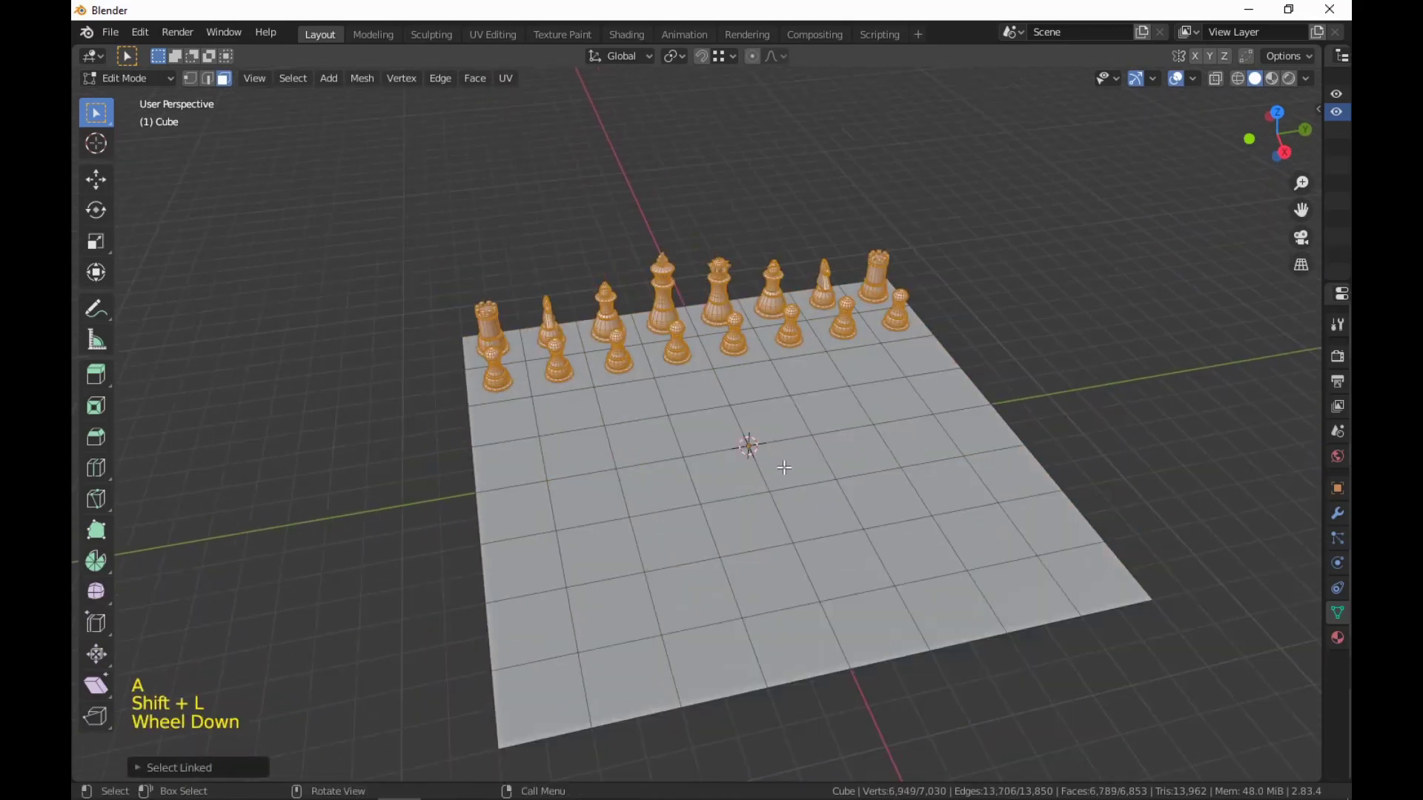
{"action": "middle_click_drag", "start_coordinate": [763, 452], "coordinate": [826, 437], "text": "shift"}
Duplicate the selected chess pieces and move the copies 12 m along the global X axis.
{"action": "key", "text": "shift+d"}
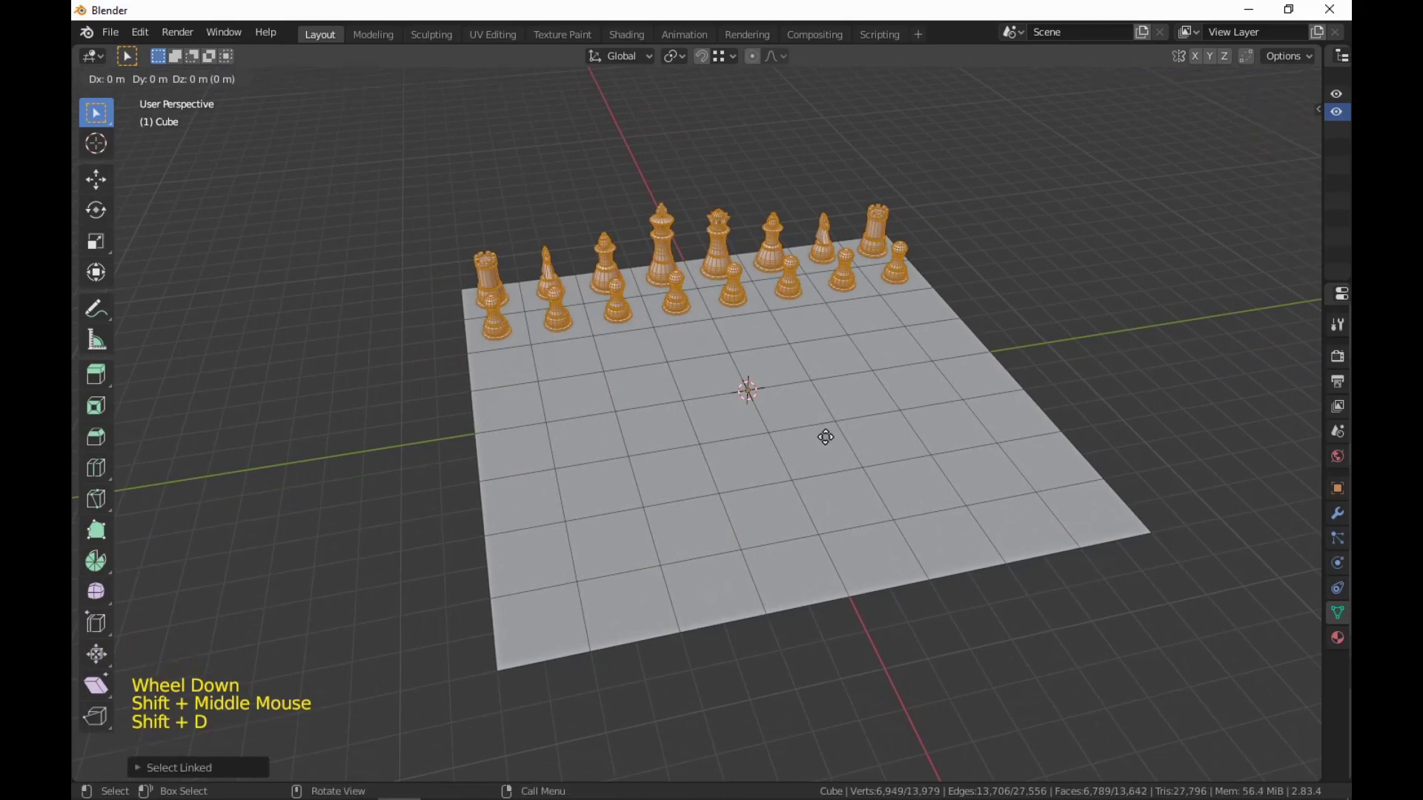
{"action": "key", "text": "x"}
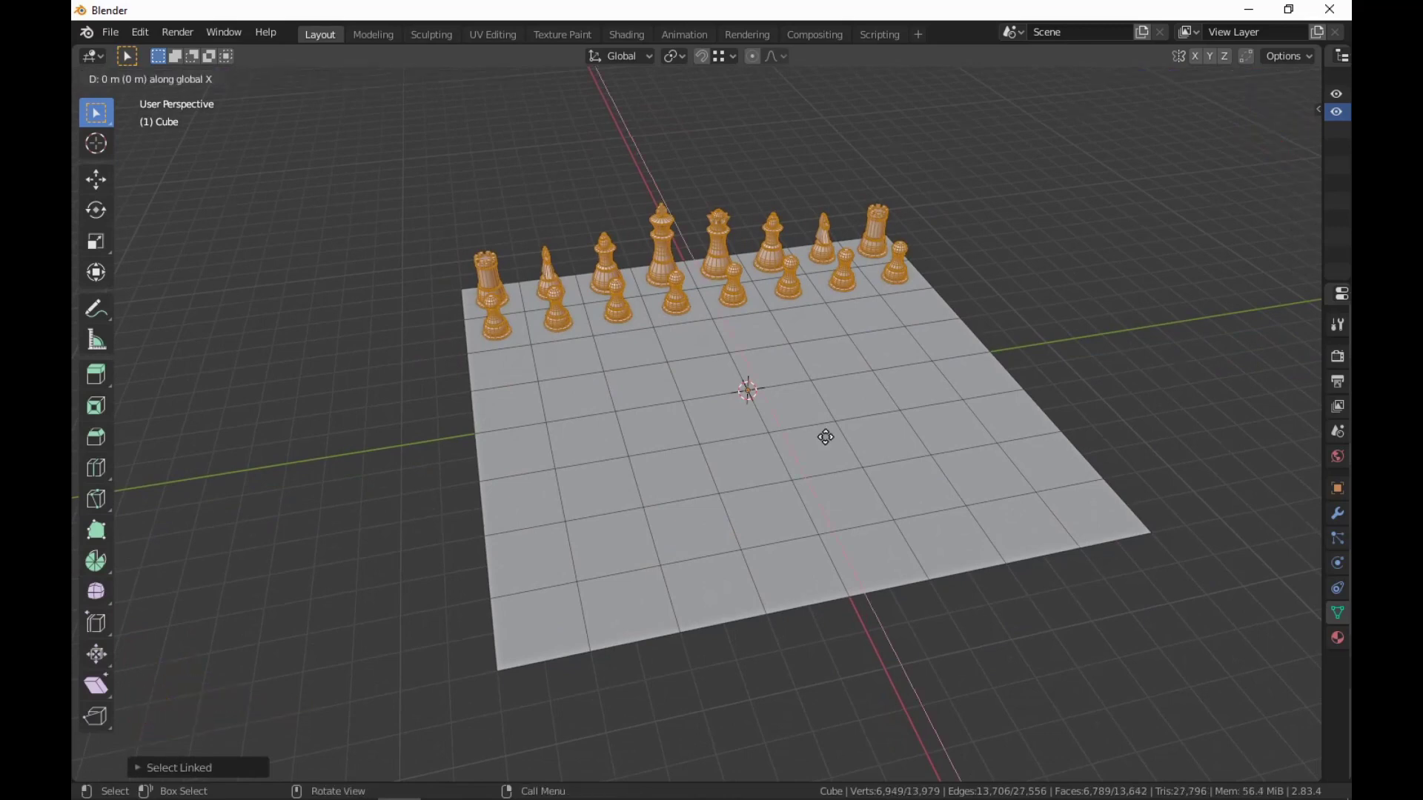
{"action": "type", "text": "16"}
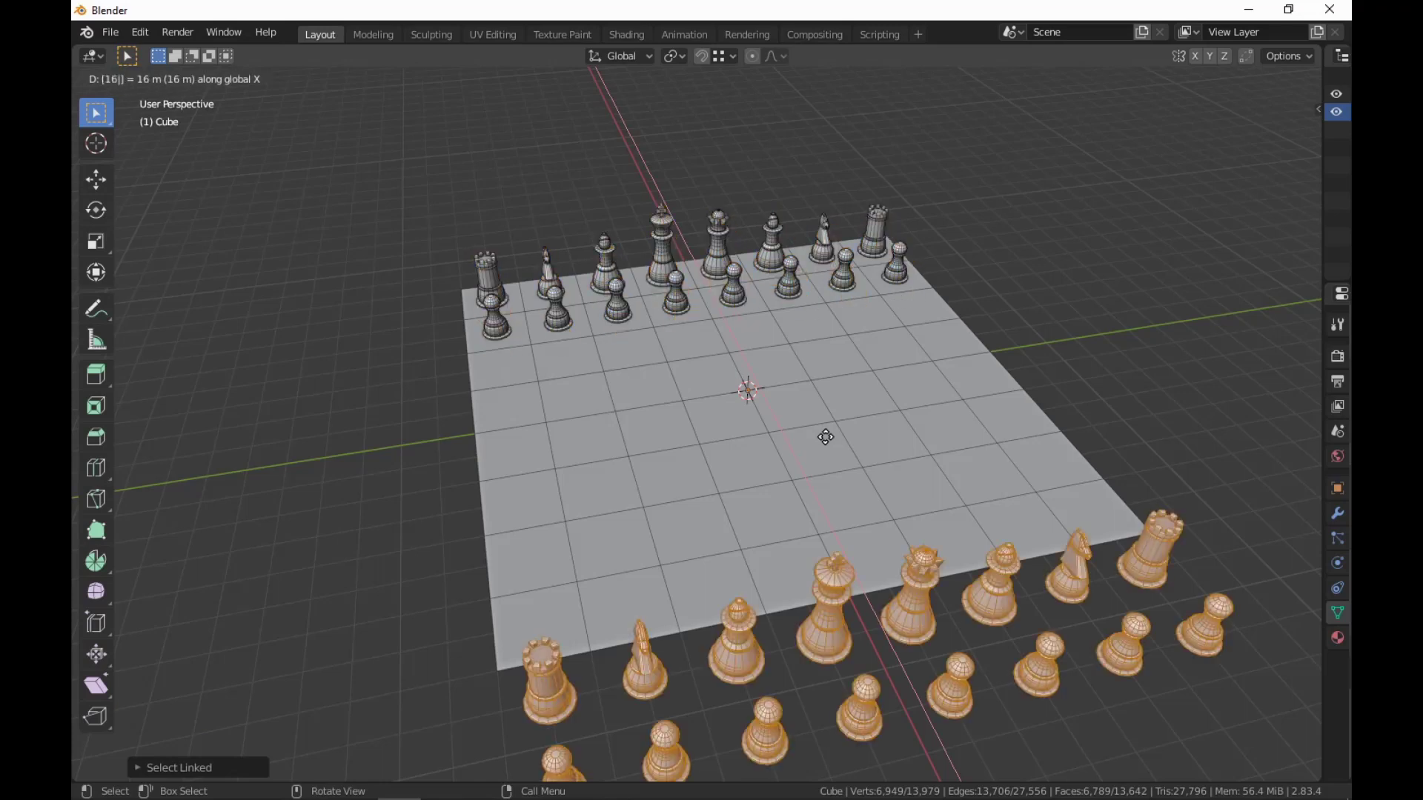
{"action": "key", "text": "Escape"}
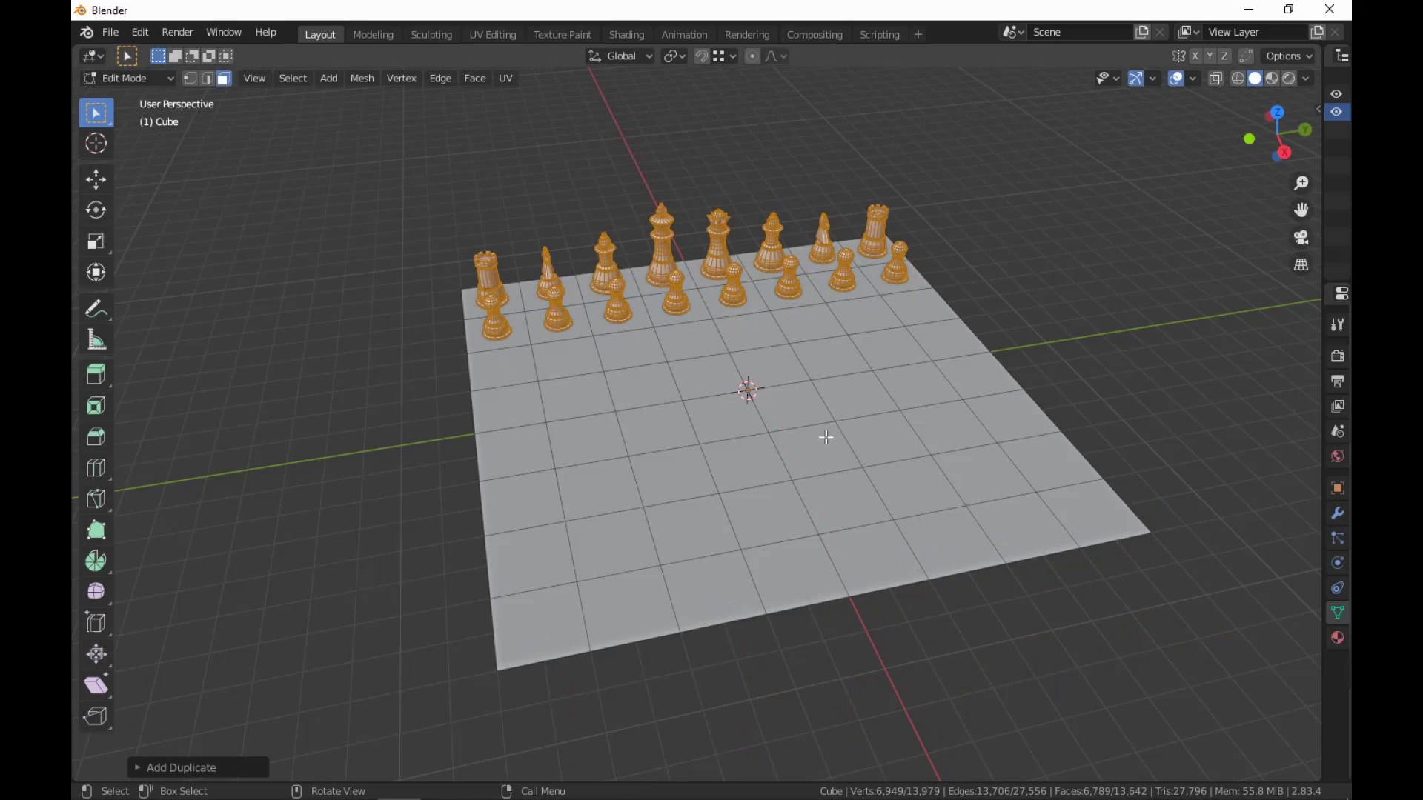
{"action": "type", "text": "gx16"}
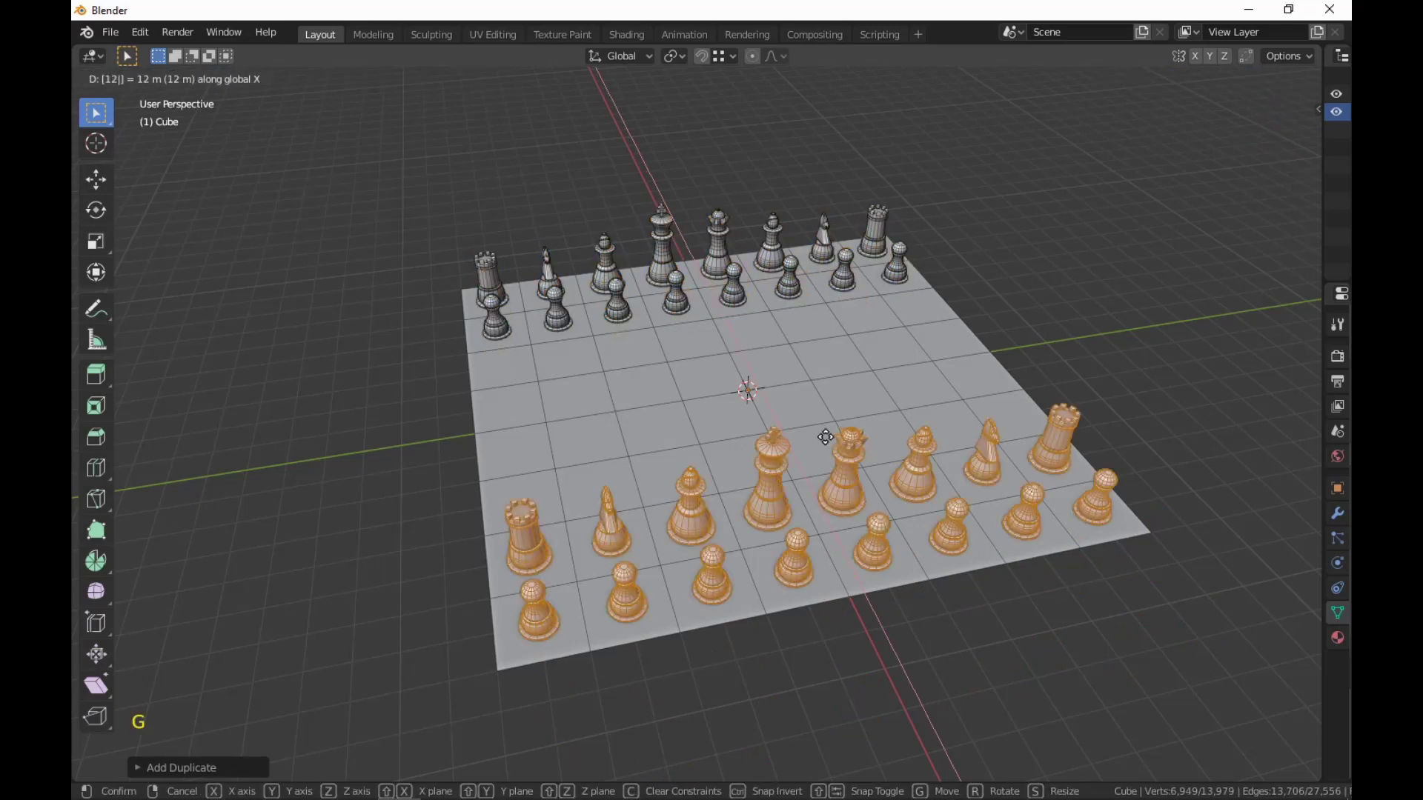
{"action": "key", "text": "Return"}
Rotate the copied set of chess pieces 180° about the Z axis.
{"action": "type", "text": "r"}
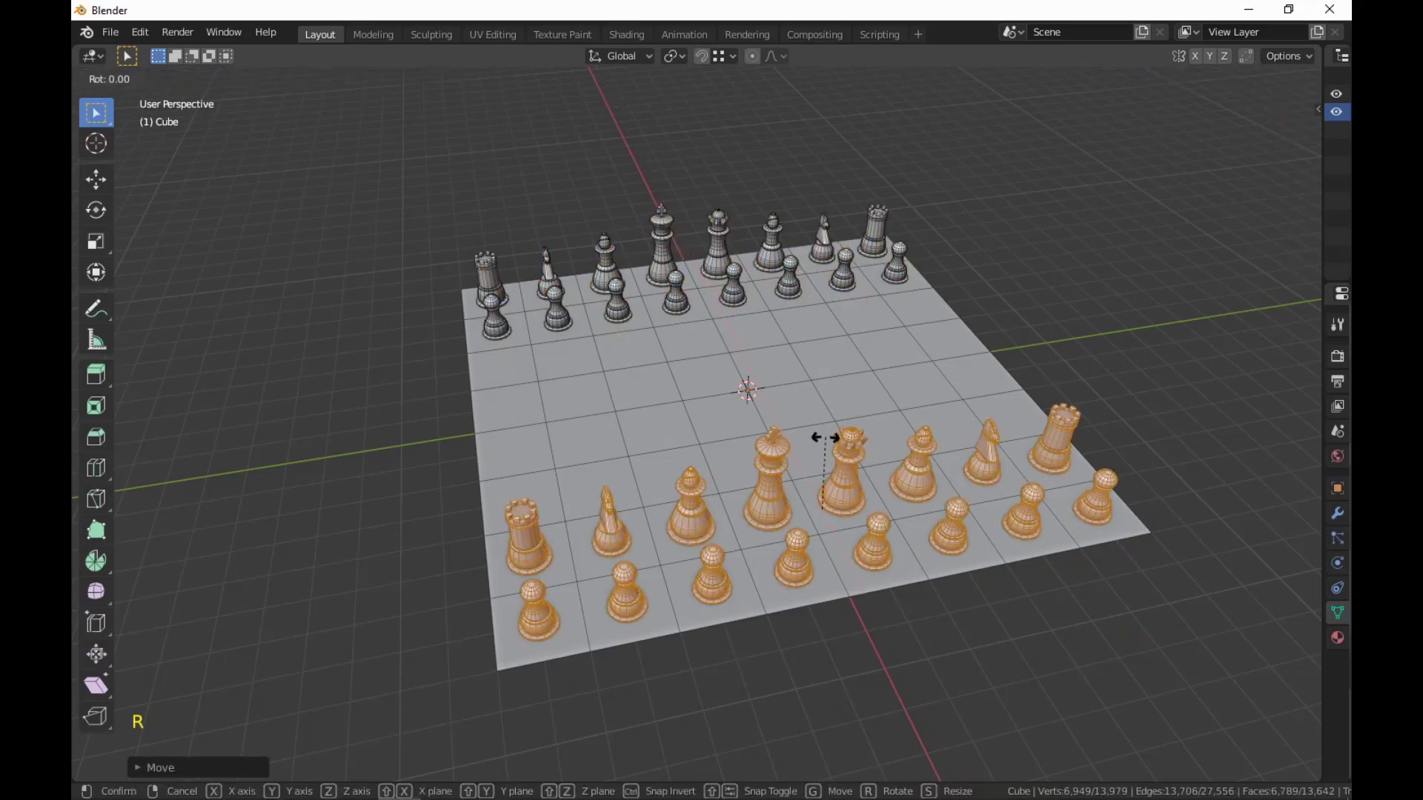
{"action": "type", "text": "z180"}
{"action": "key", "text": "Return"}
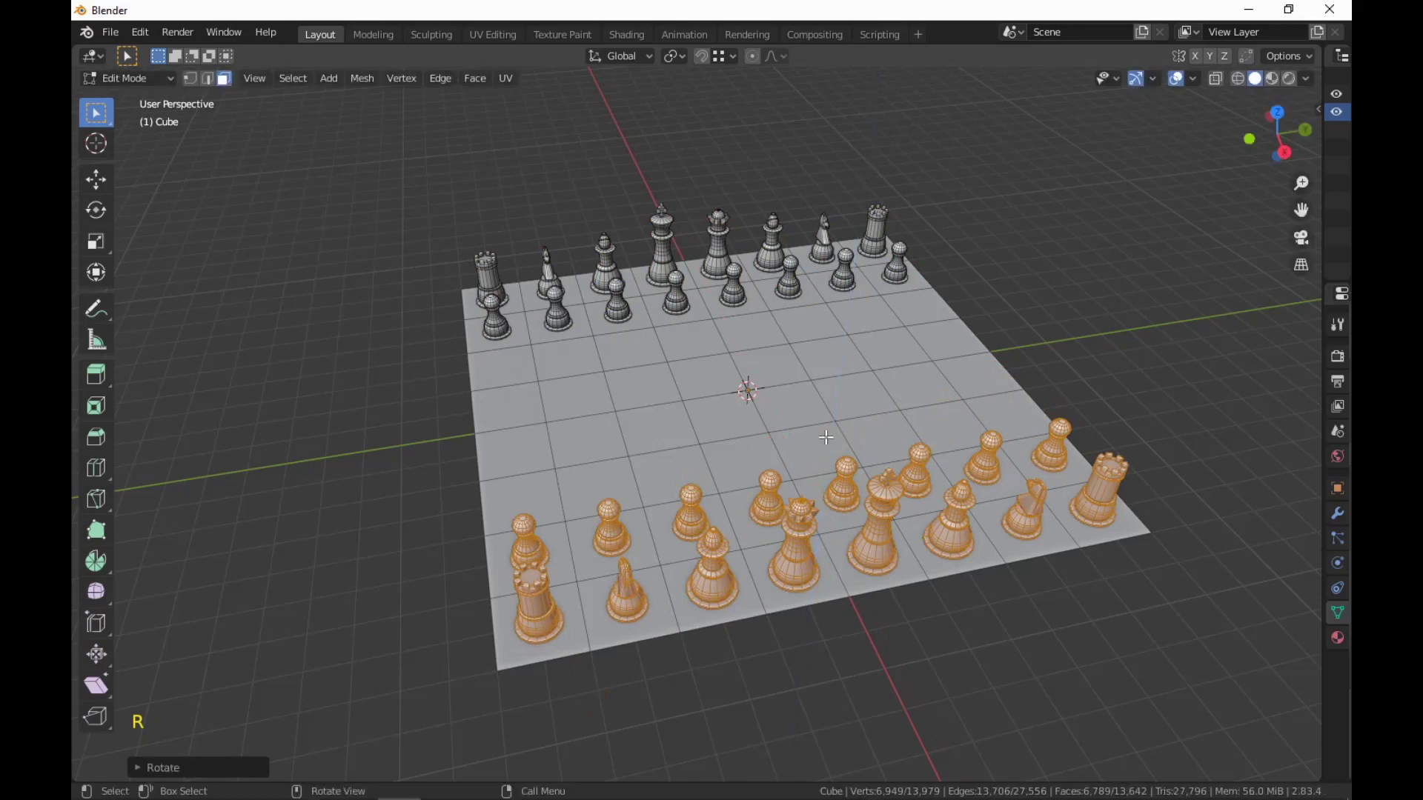
Select the linked mesh of the copied king and move it -2 m along the global Y axis.
{"action": "scroll", "coordinate": [1021, 687], "scroll_direction": "up", "scroll_amount": 2}
{"action": "left_click", "coordinate": [1046, 721]}
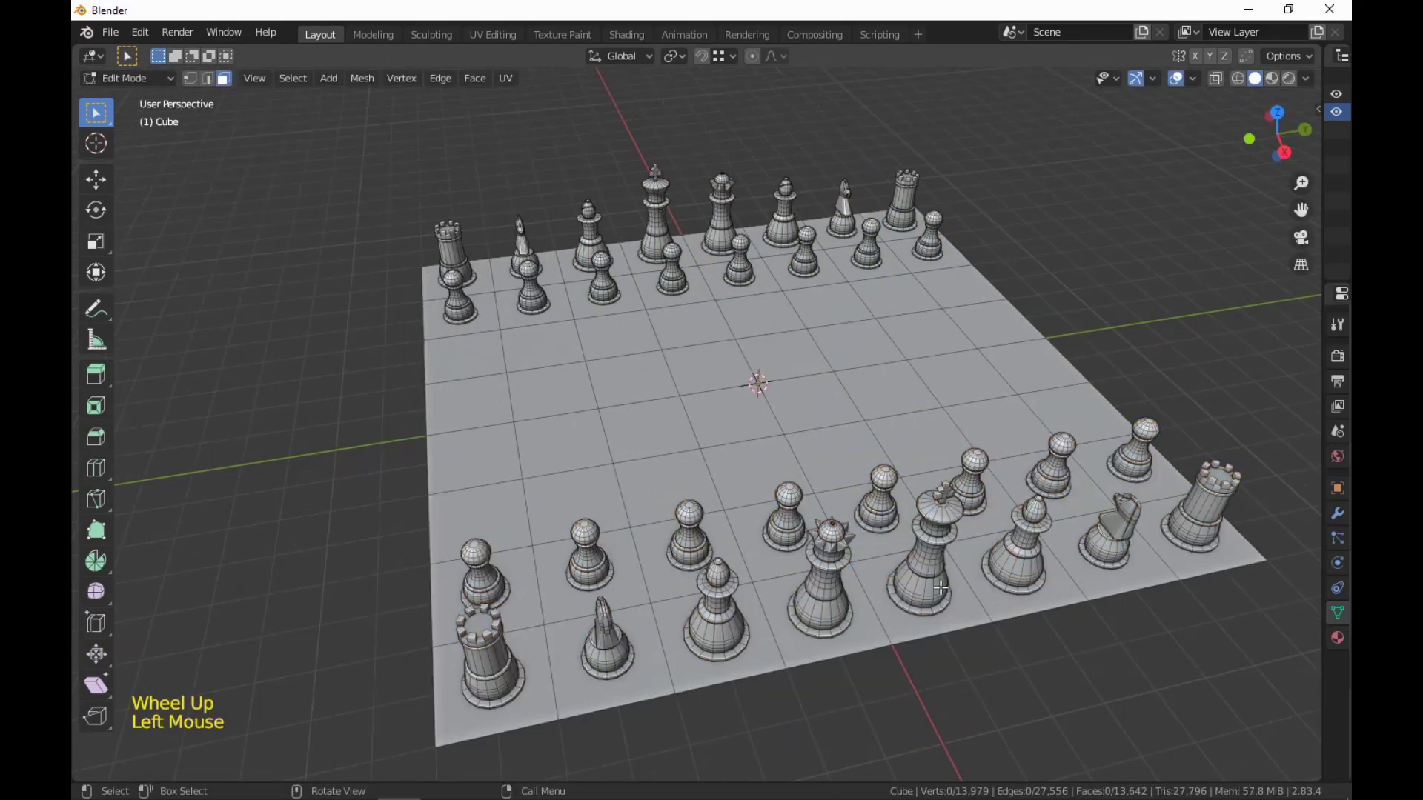
{"action": "key", "text": "l"}
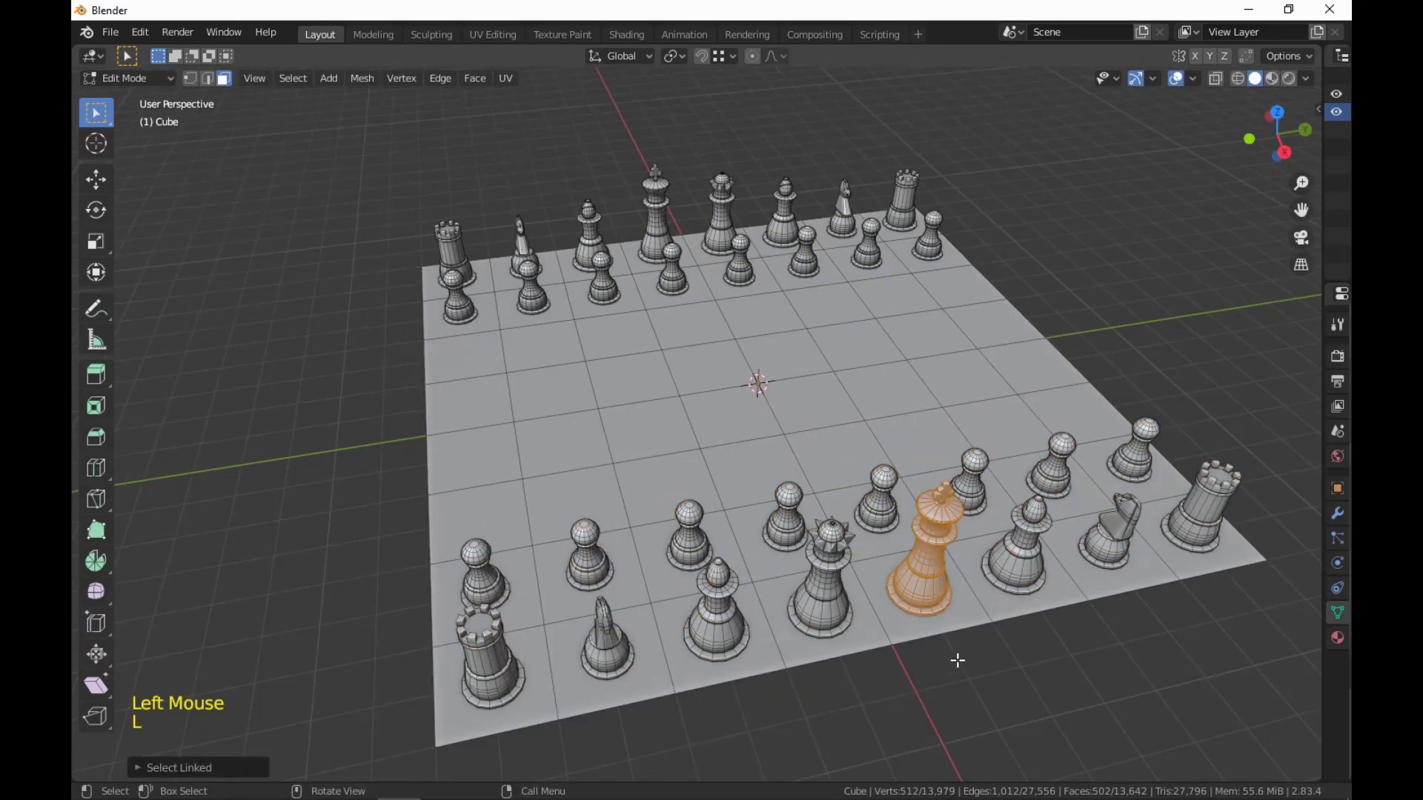
{"action": "key", "text": "g"}
{"action": "key", "text": "y"}
{"action": "key", "text": "minus"}
{"action": "key", "text": "2"}
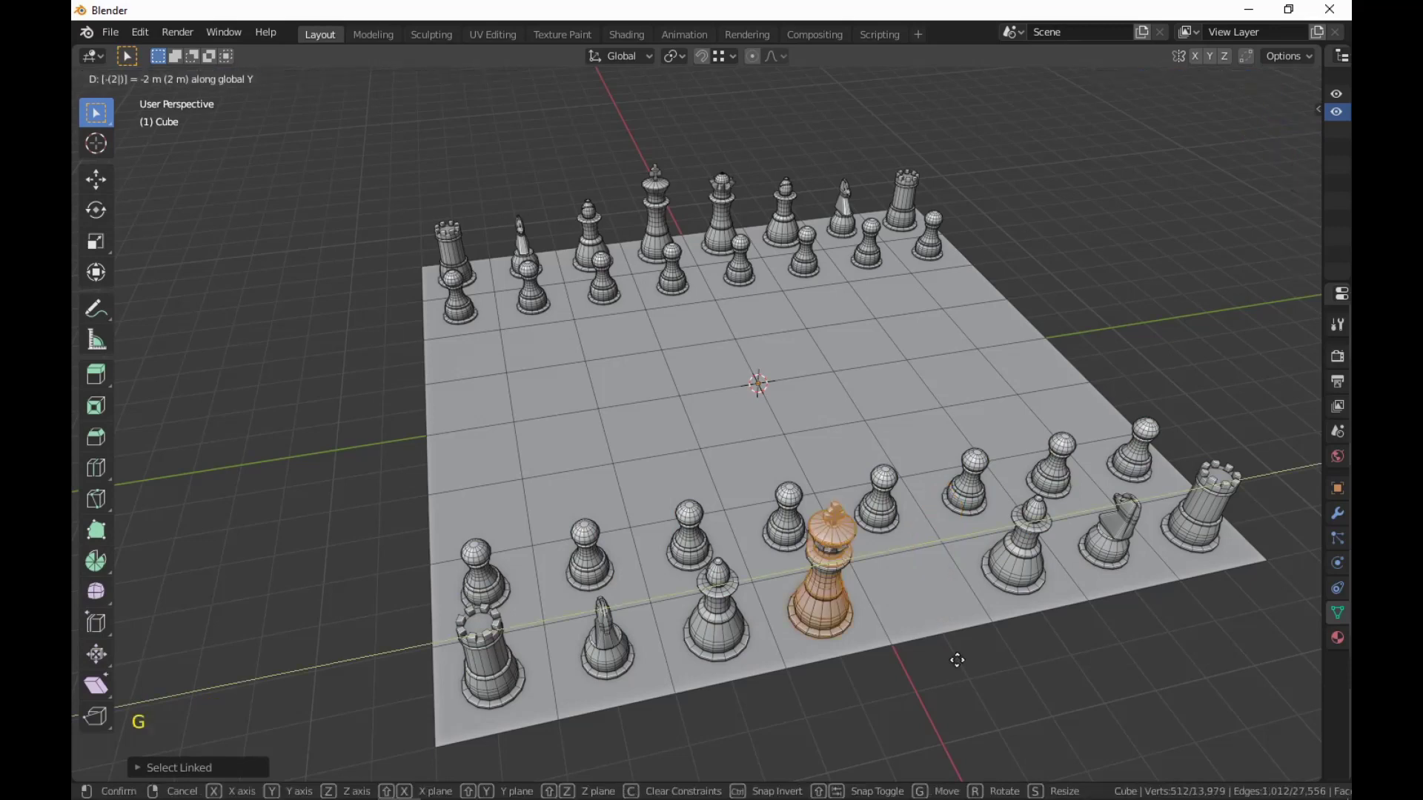
{"action": "key", "text": "Return"}
{"action": "left_click", "coordinate": [953, 657]}
Select the linked mesh of the copied queen and move it 2 m along the global Y axis.
{"action": "middle_click_drag", "start_coordinate": [953, 657], "coordinate": [941, 603]}
{"action": "scroll", "coordinate": [927, 591], "scroll_direction": "up", "scroll_amount": 2}
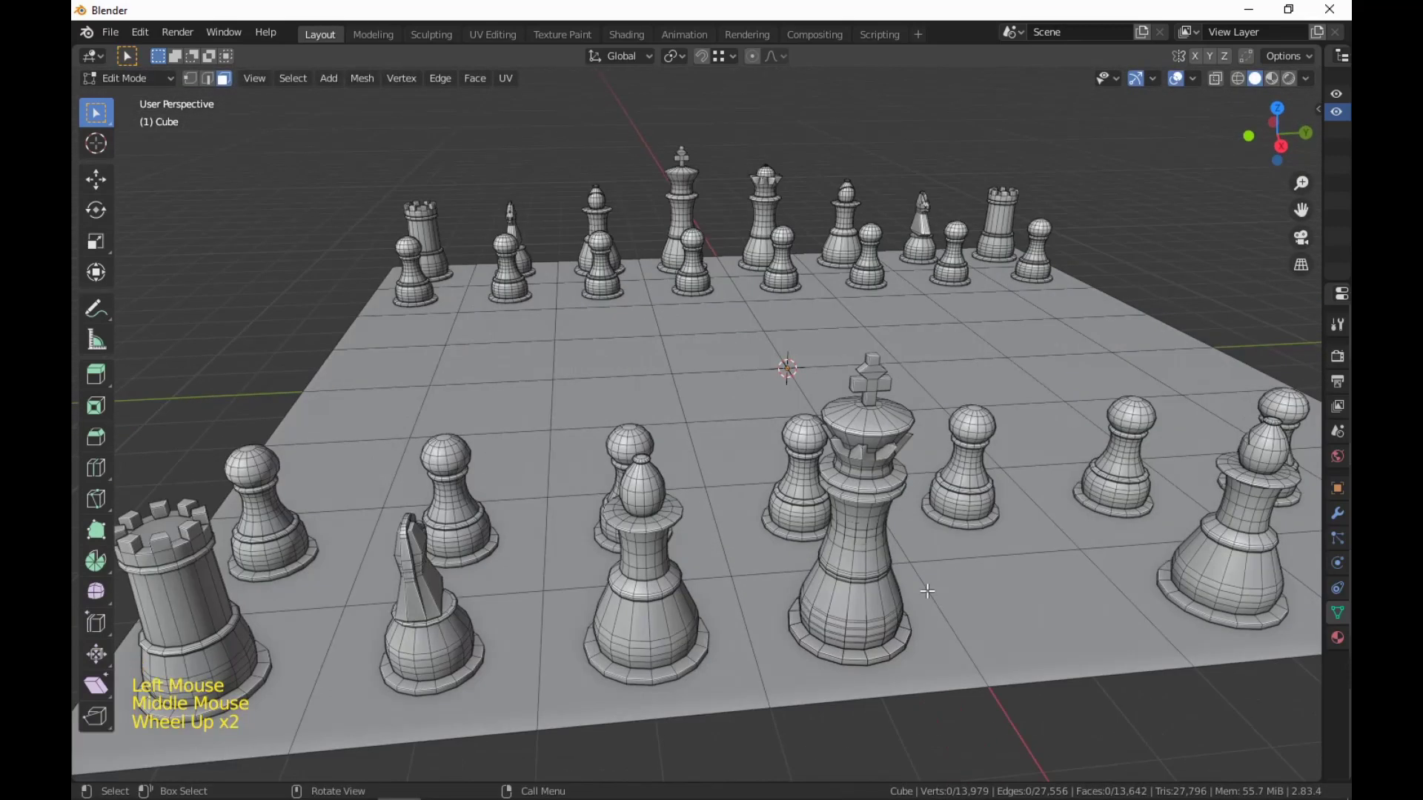
{"action": "key", "text": "l"}
{"action": "scroll", "coordinate": [857, 718], "scroll_direction": "down", "scroll_amount": 2}
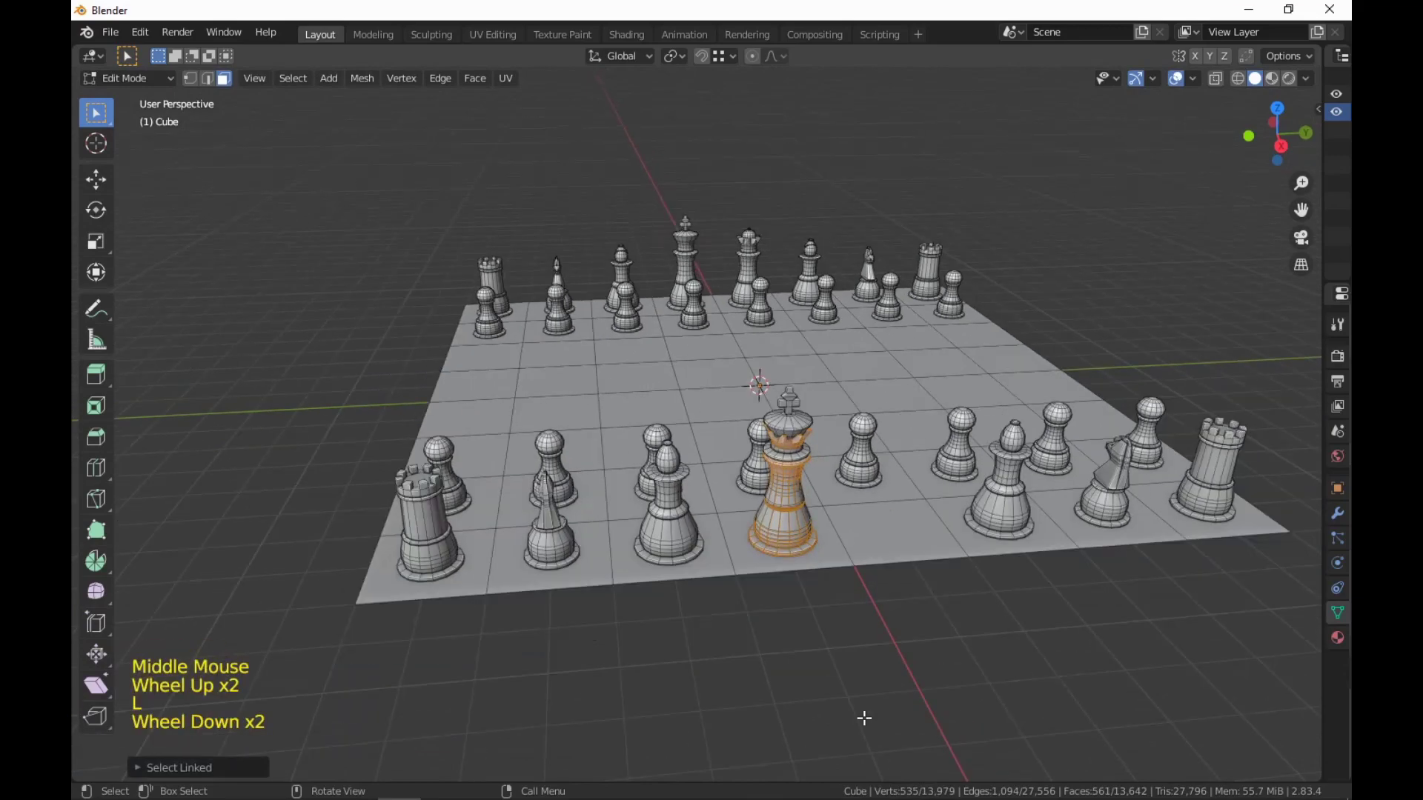
{"action": "middle_click_drag", "start_coordinate": [857, 718], "coordinate": [892, 765]}
{"action": "key", "text": "g"}
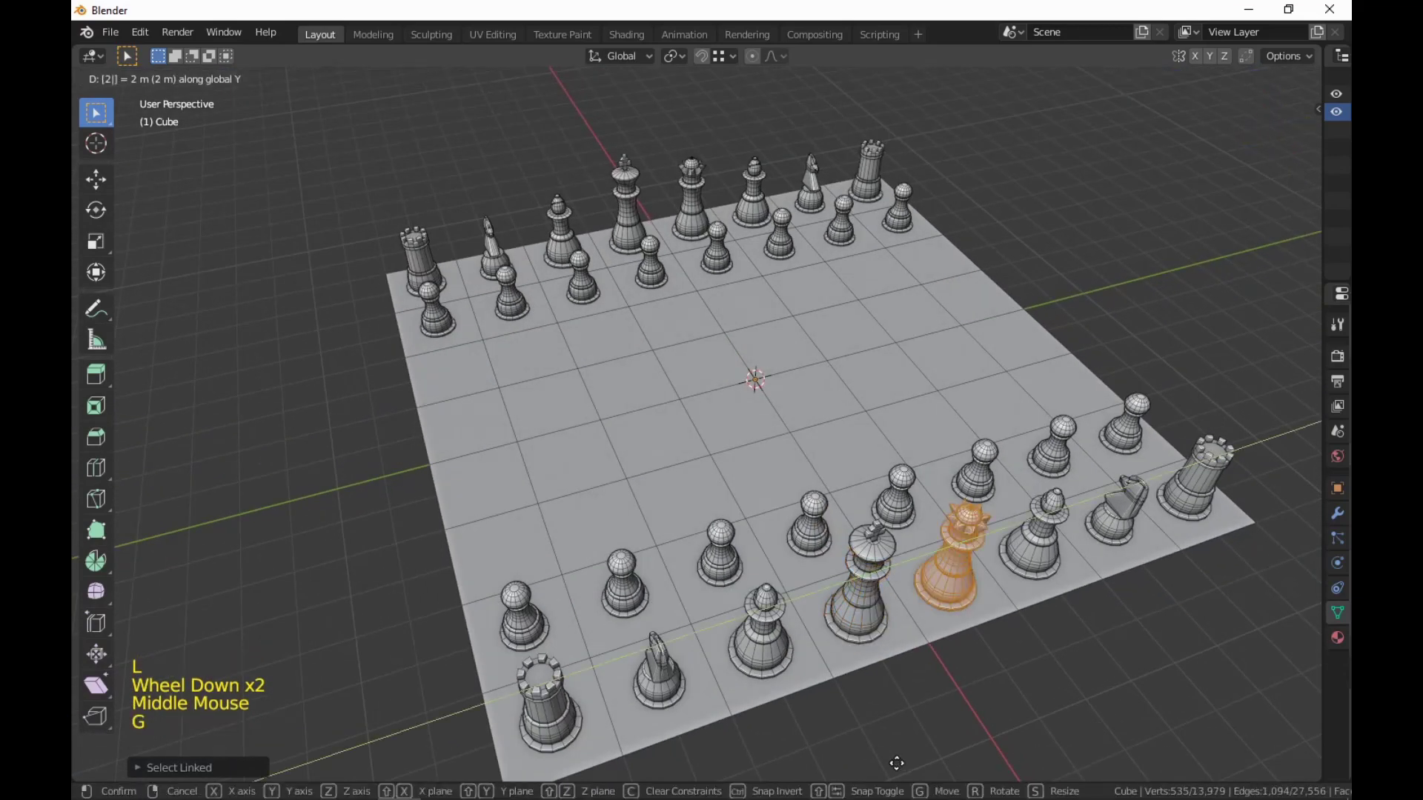
{"action": "left_click", "coordinate": [895, 761]}
In edge select mode, select the outer edge loops along all four sides of the chessboard.
{"action": "middle_click_drag", "start_coordinate": [942, 696], "coordinate": [993, 645]}
{"action": "key", "text": "2"}
{"action": "scroll", "coordinate": [994, 645], "scroll_direction": "up", "scroll_amount": 2}
{"action": "left_click", "coordinate": [762, 628], "text": "alt"}
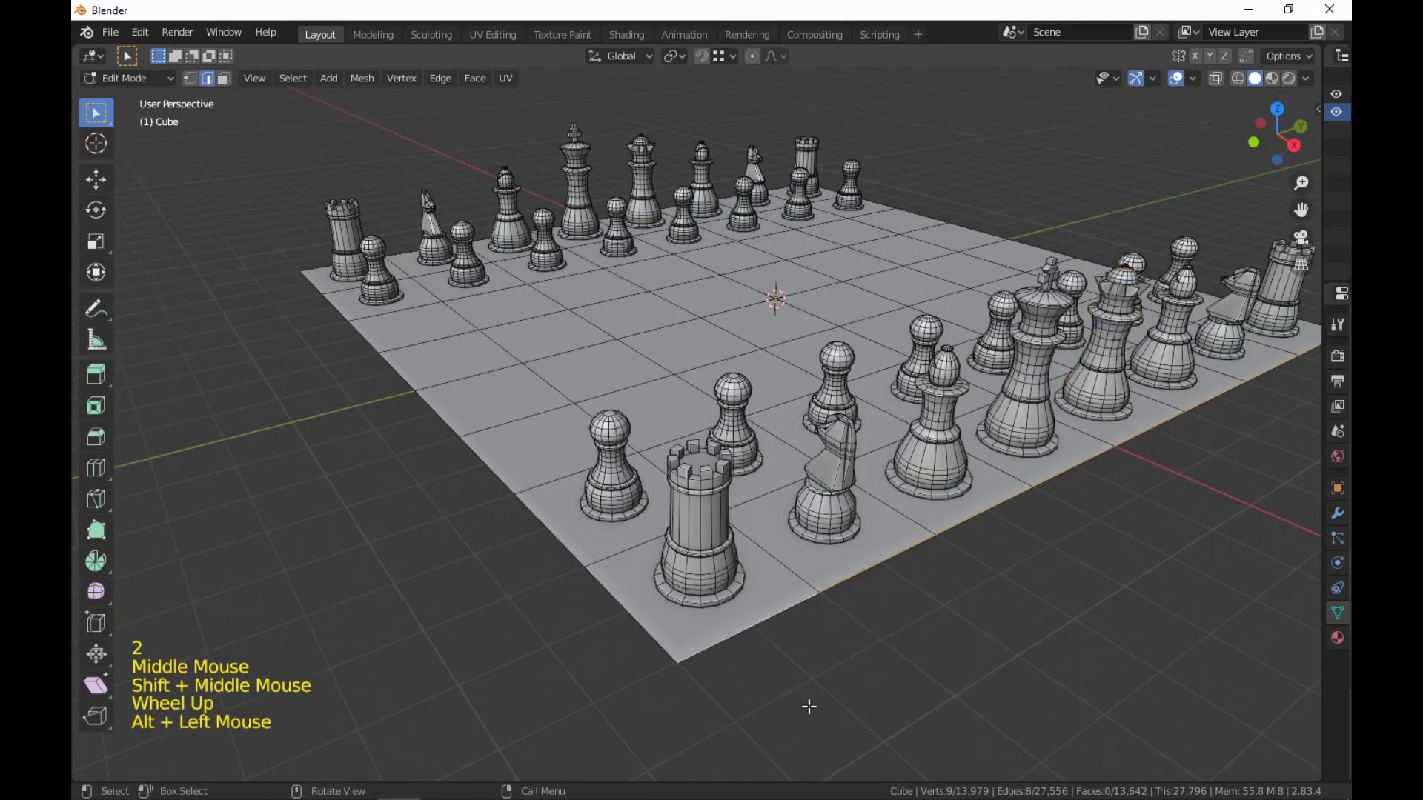
{"action": "middle_click_drag", "start_coordinate": [807, 705], "coordinate": [648, 619]}
{"action": "left_click", "coordinate": [760, 599], "text": "alt+shift"}
{"action": "left_click", "coordinate": [798, 706], "text": "alt+shift"}
{"action": "left_click", "coordinate": [645, 619], "text": "alt+shift"}
{"action": "left_click", "coordinate": [641, 592], "text": "alt+shift"}
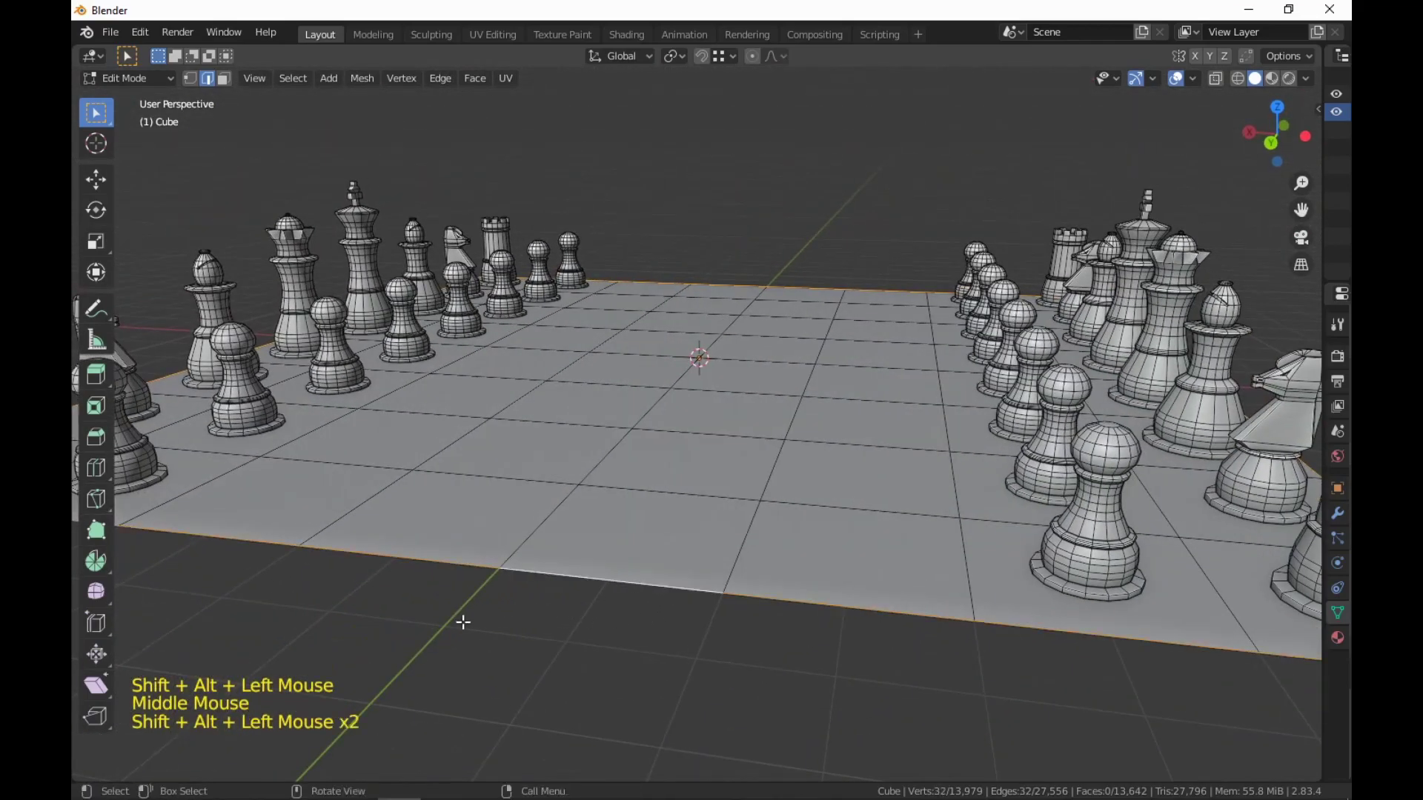
{"action": "middle_click_drag", "start_coordinate": [460, 619], "coordinate": [851, 647]}
{"action": "scroll", "coordinate": [689, 625], "scroll_direction": "down", "scroll_amount": 2}
{"action": "scroll", "coordinate": [867, 652], "scroll_direction": "up", "scroll_amount": 2}
{"action": "type", "text": "es"}
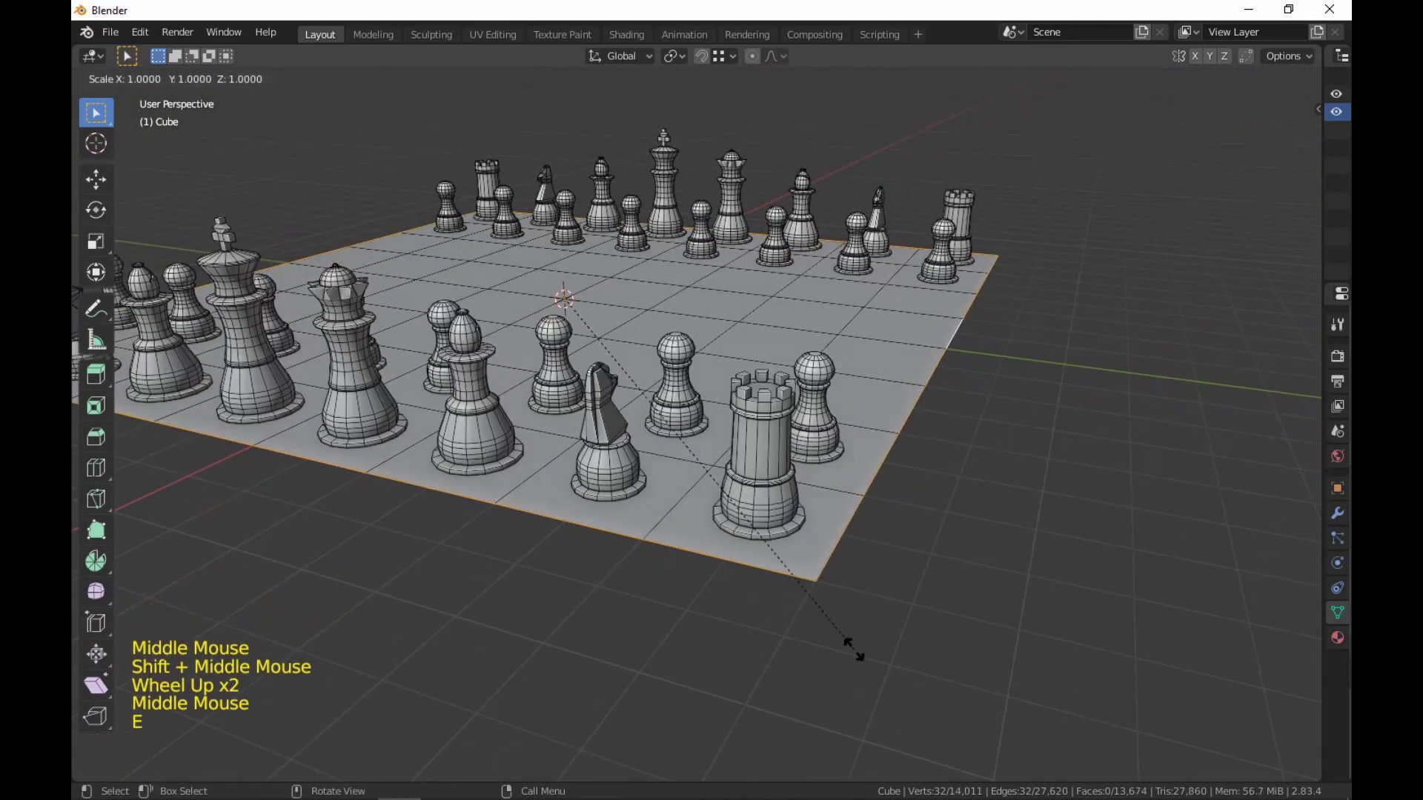
{"action": "type", "text": "1.2"}
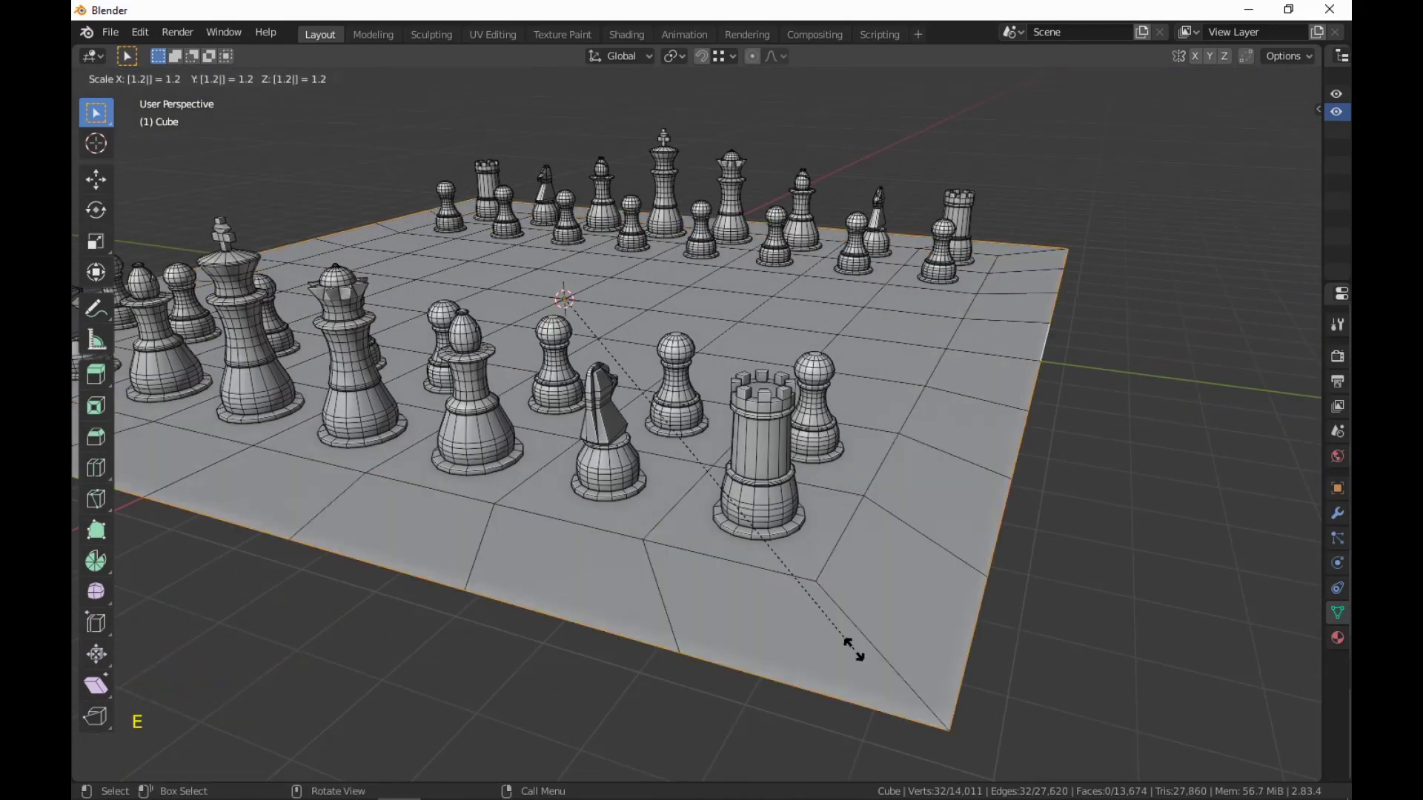
{"action": "key", "text": "Escape"}
{"action": "key", "text": "ctrl+z"}
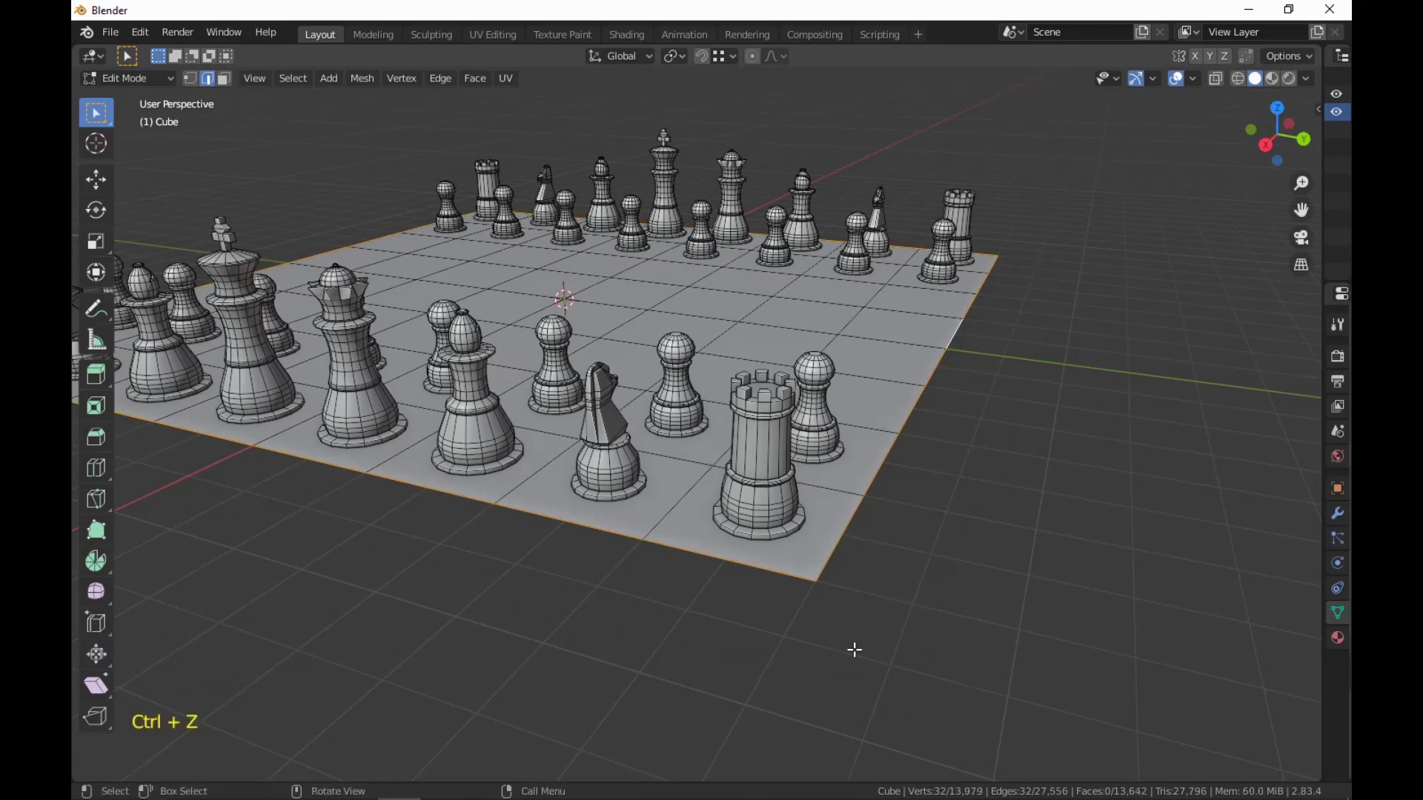
Extrude the board's outer edges outward with a scale of 1.05 to form a narrow border.
{"action": "type", "text": "es1."}
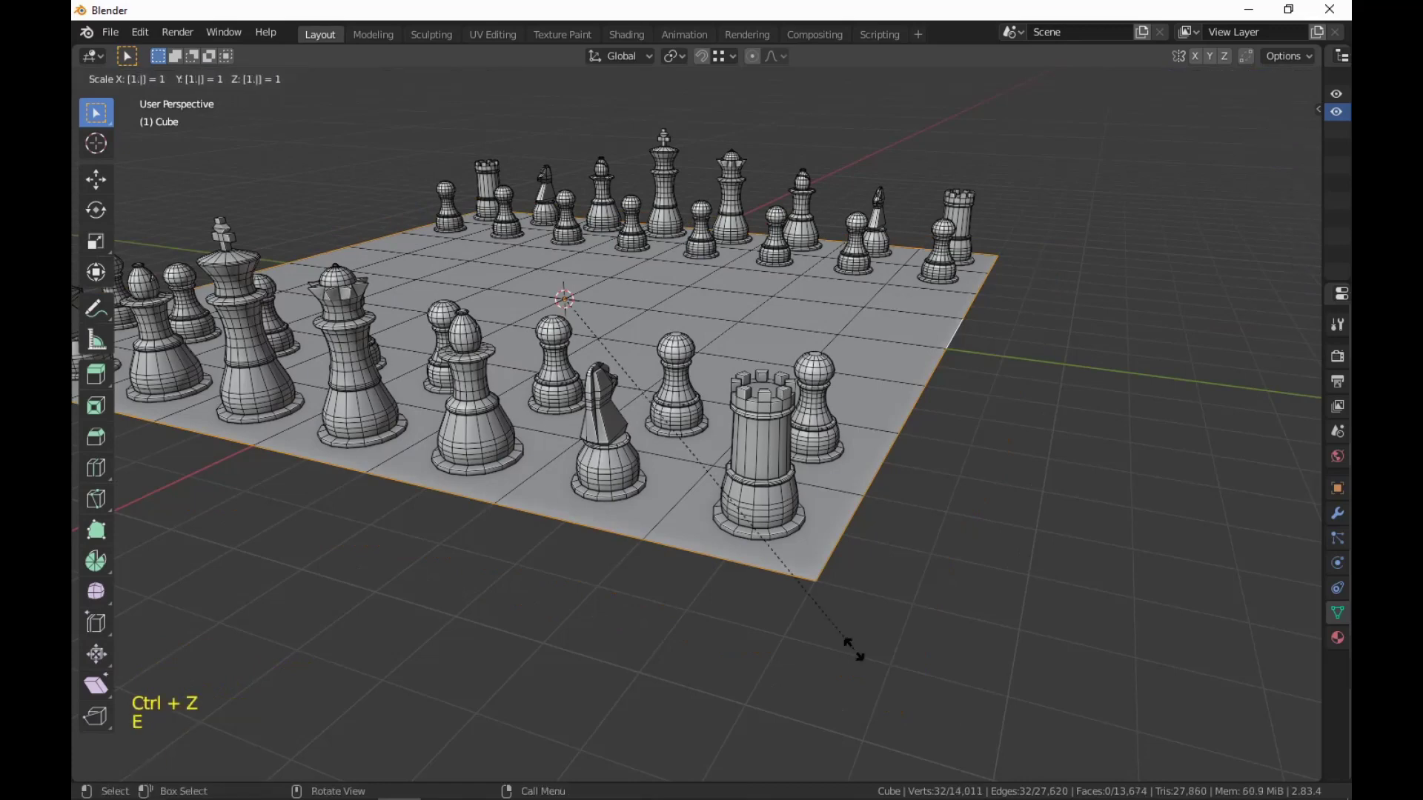
{"action": "type", "text": "05"}
{"action": "left_click", "coordinate": [853, 649]}
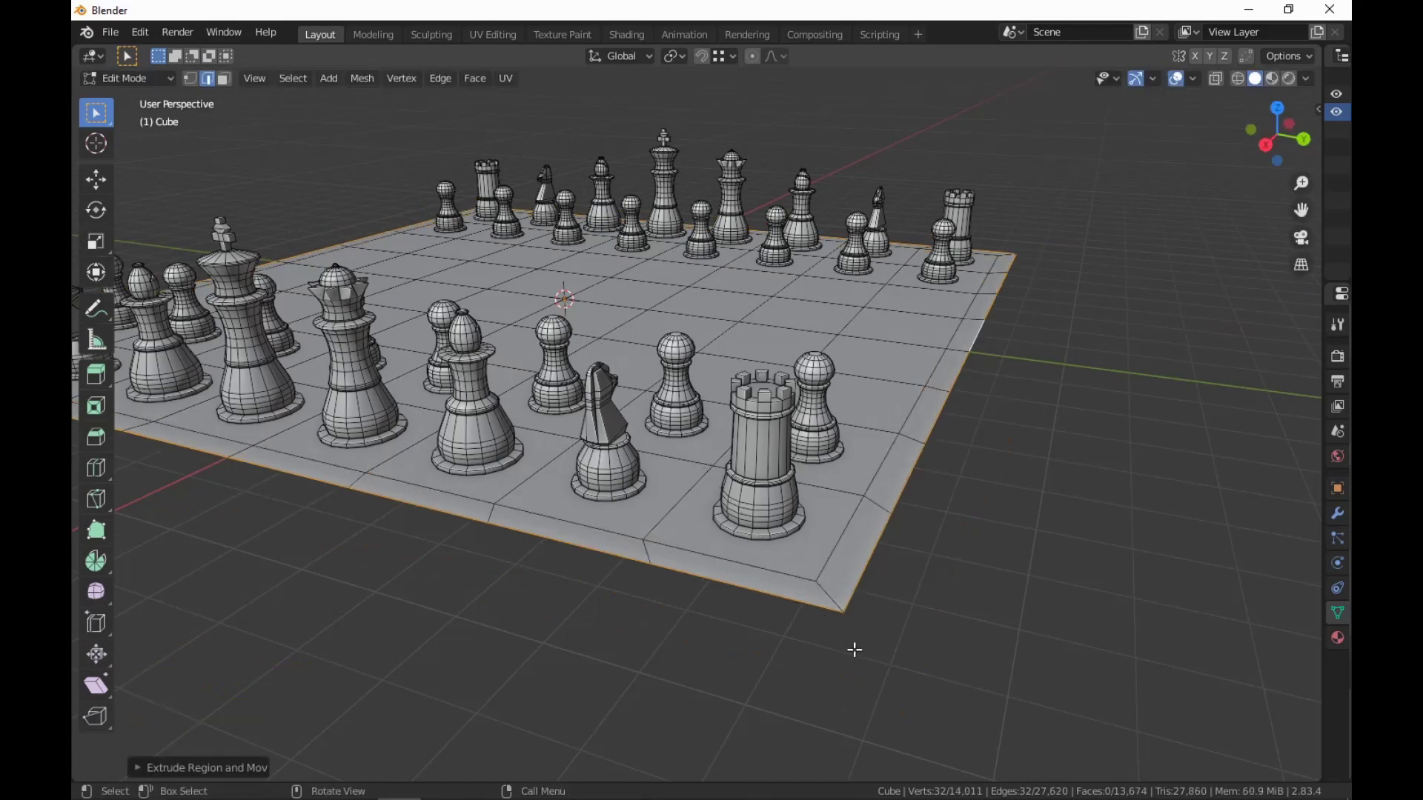
{"action": "type", "text": "e"}
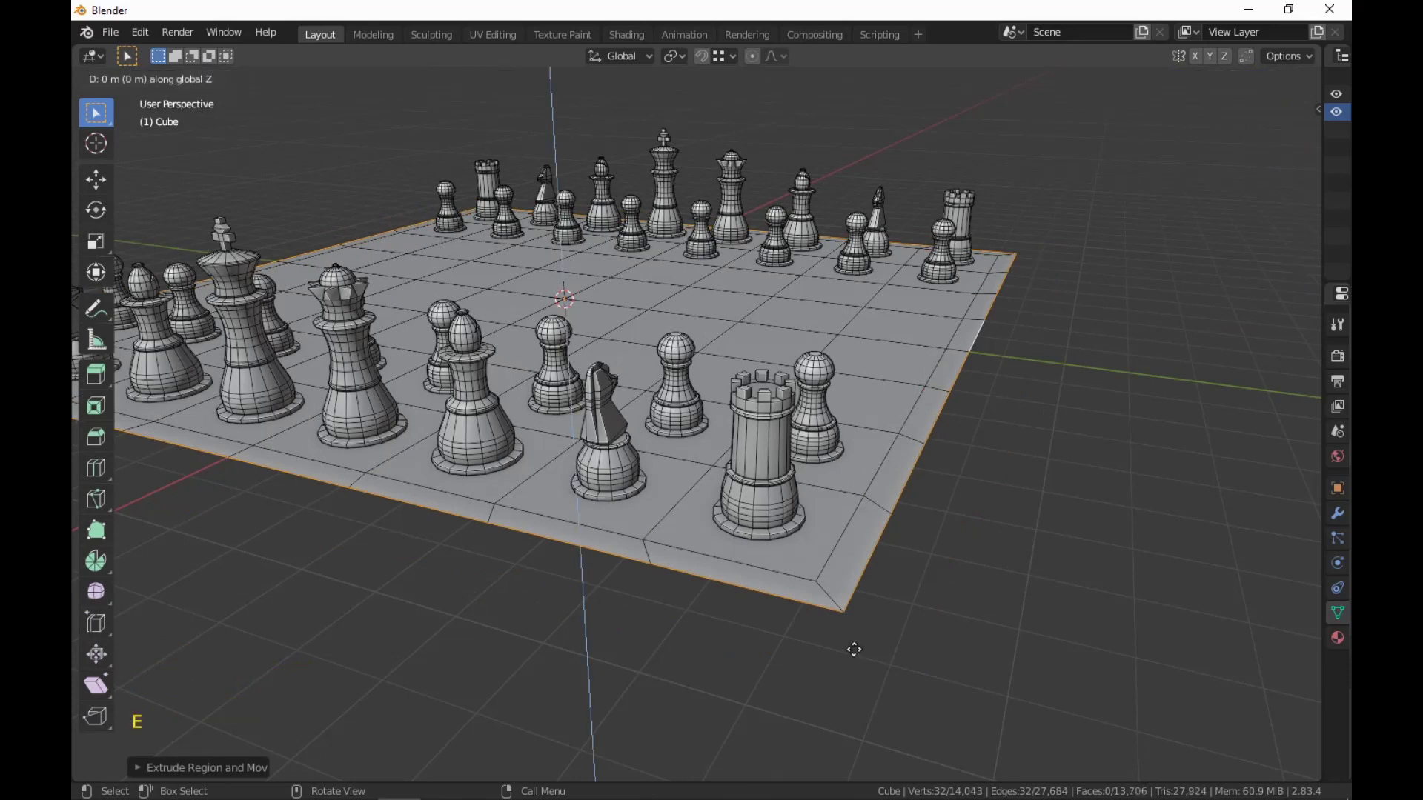
{"action": "type", "text": ".05"}
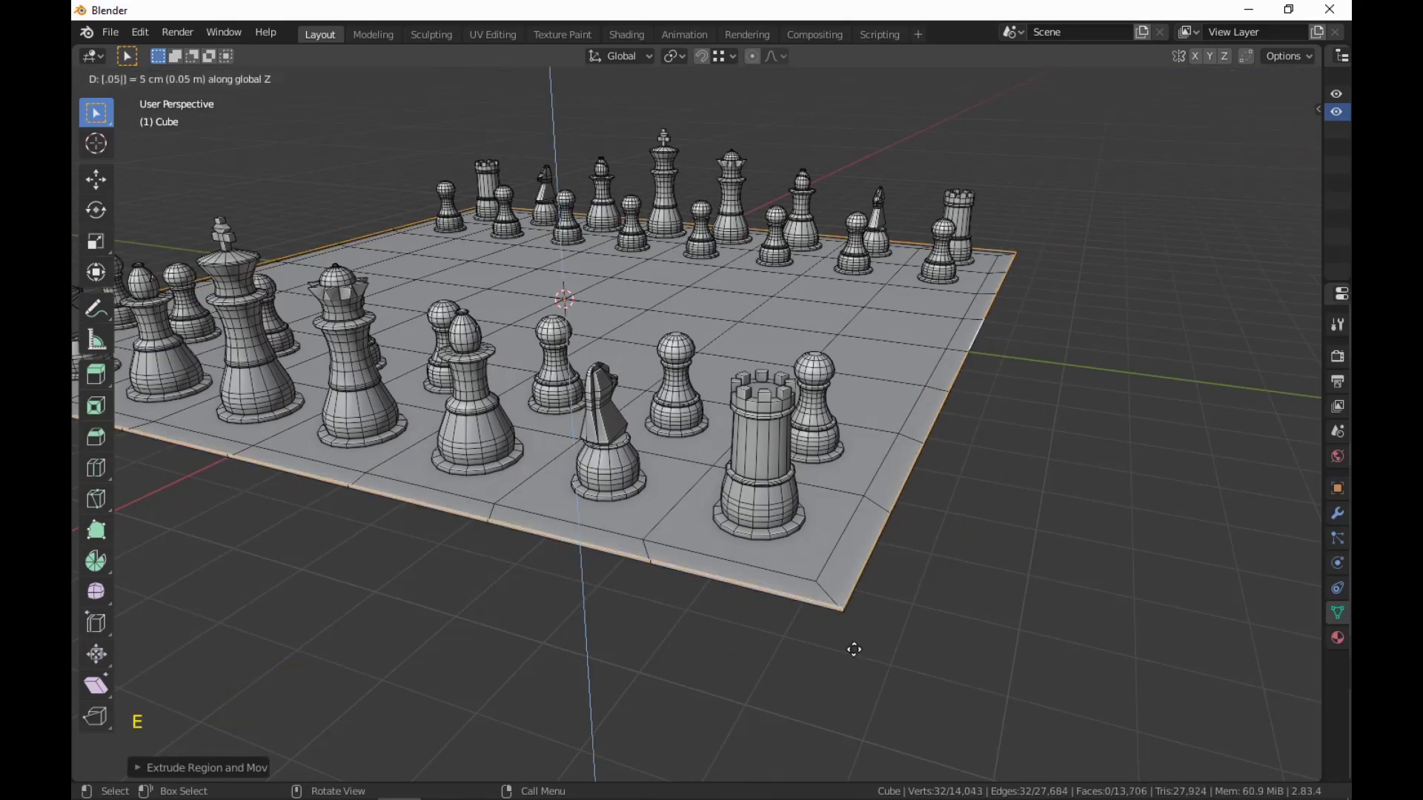
{"action": "key", "text": "Return"}
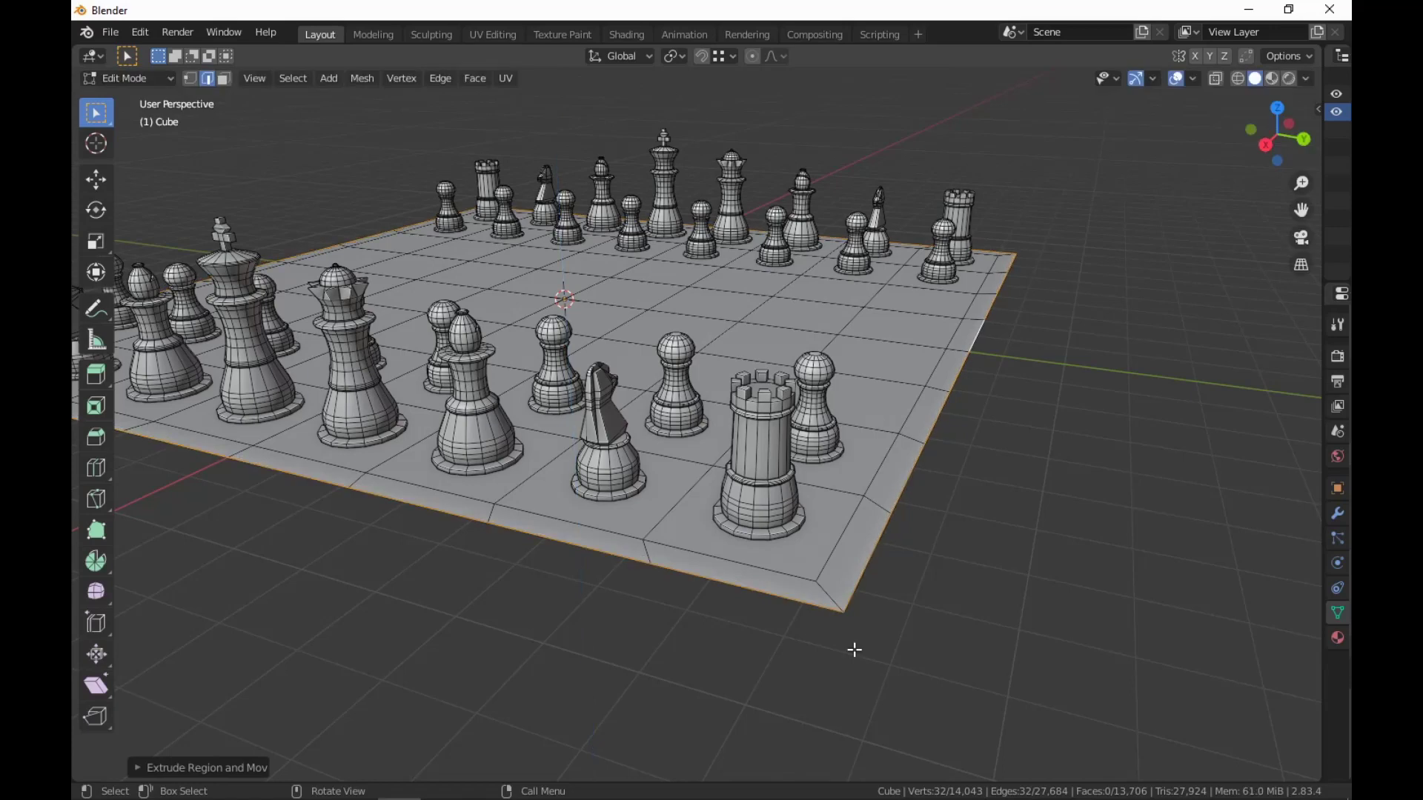
{"action": "key", "text": "ctrl+z"}
{"action": "key", "text": "e"}
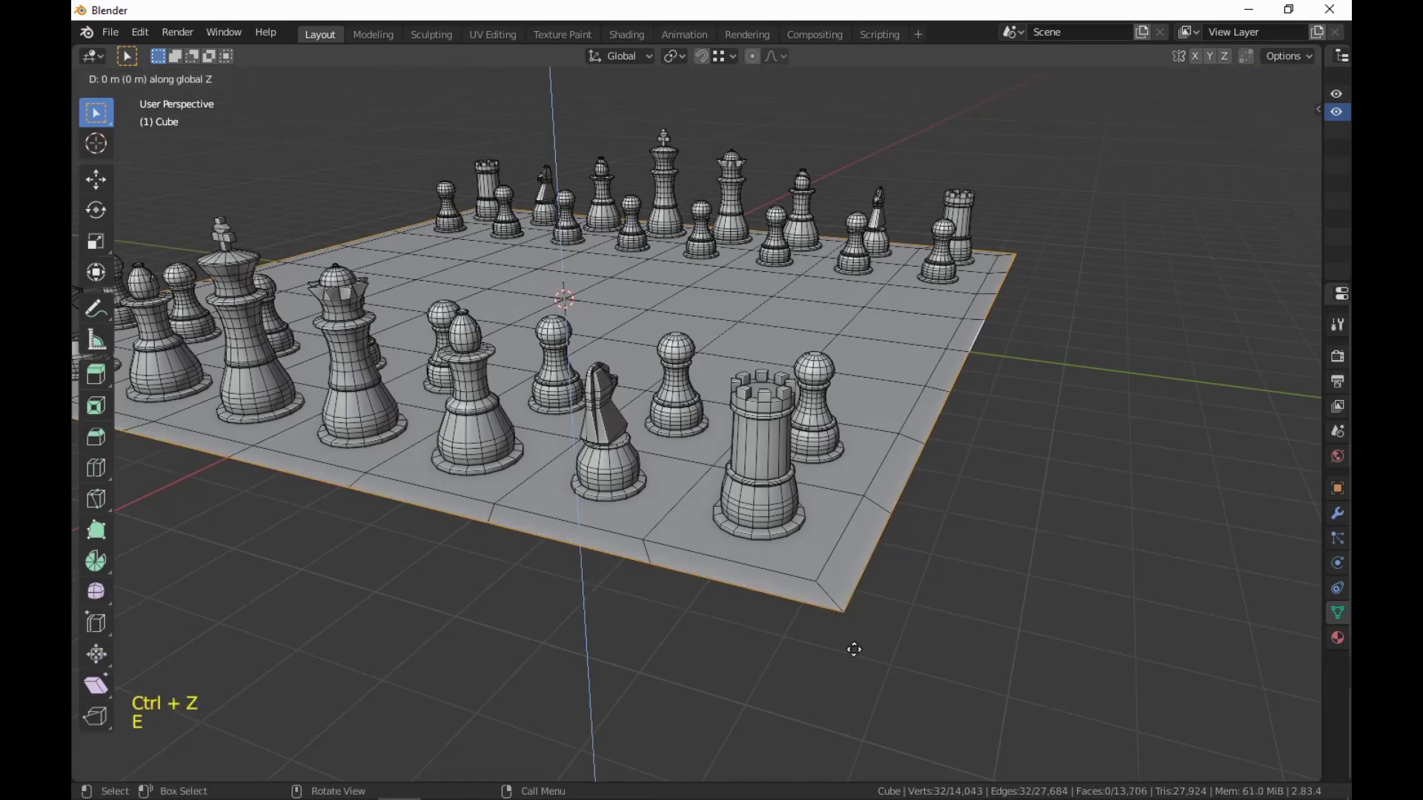
{"action": "type", "text": "-5"}
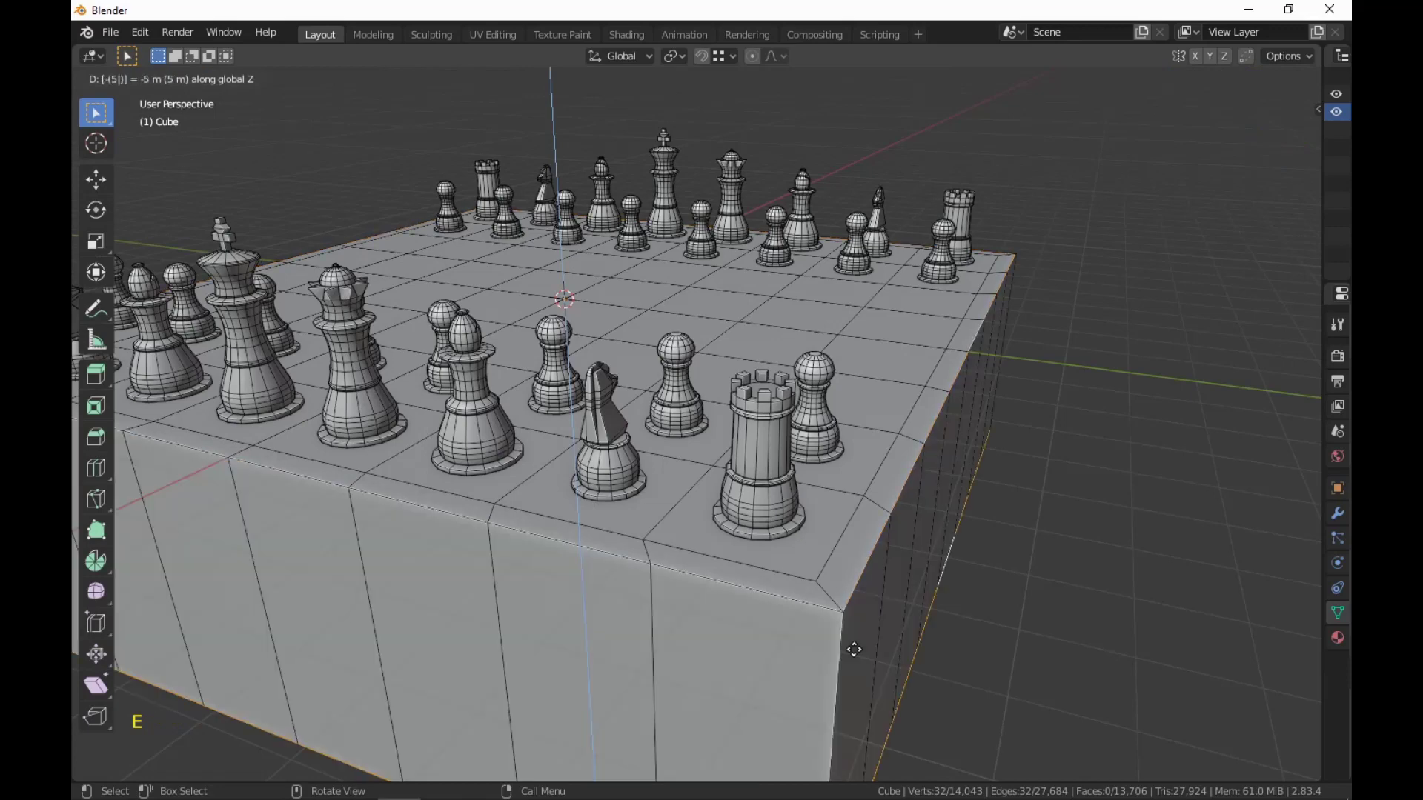
{"action": "key", "text": "Escape"}
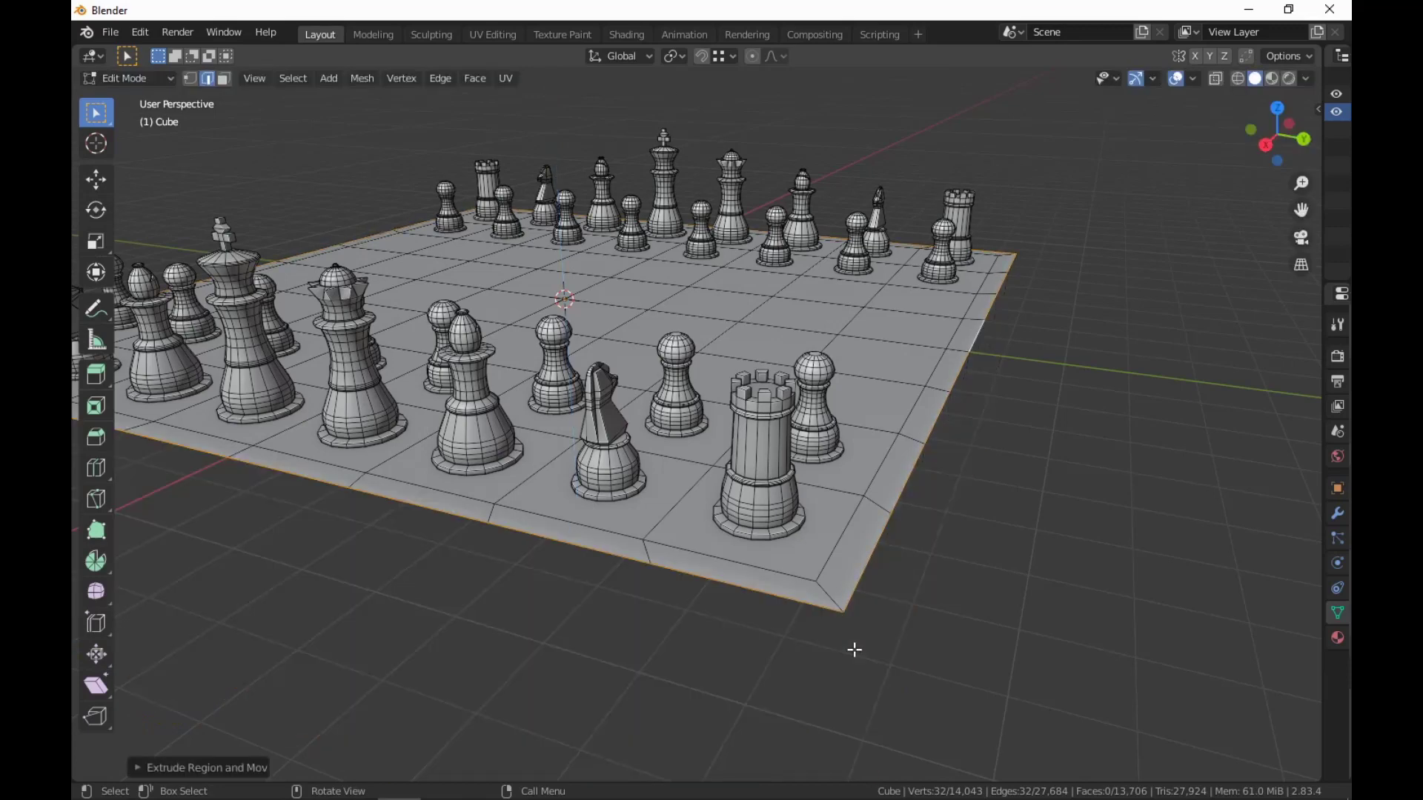
Extrude the border's outer edges 0.5 m downward along the global Z axis.
{"action": "type", "text": "e"}
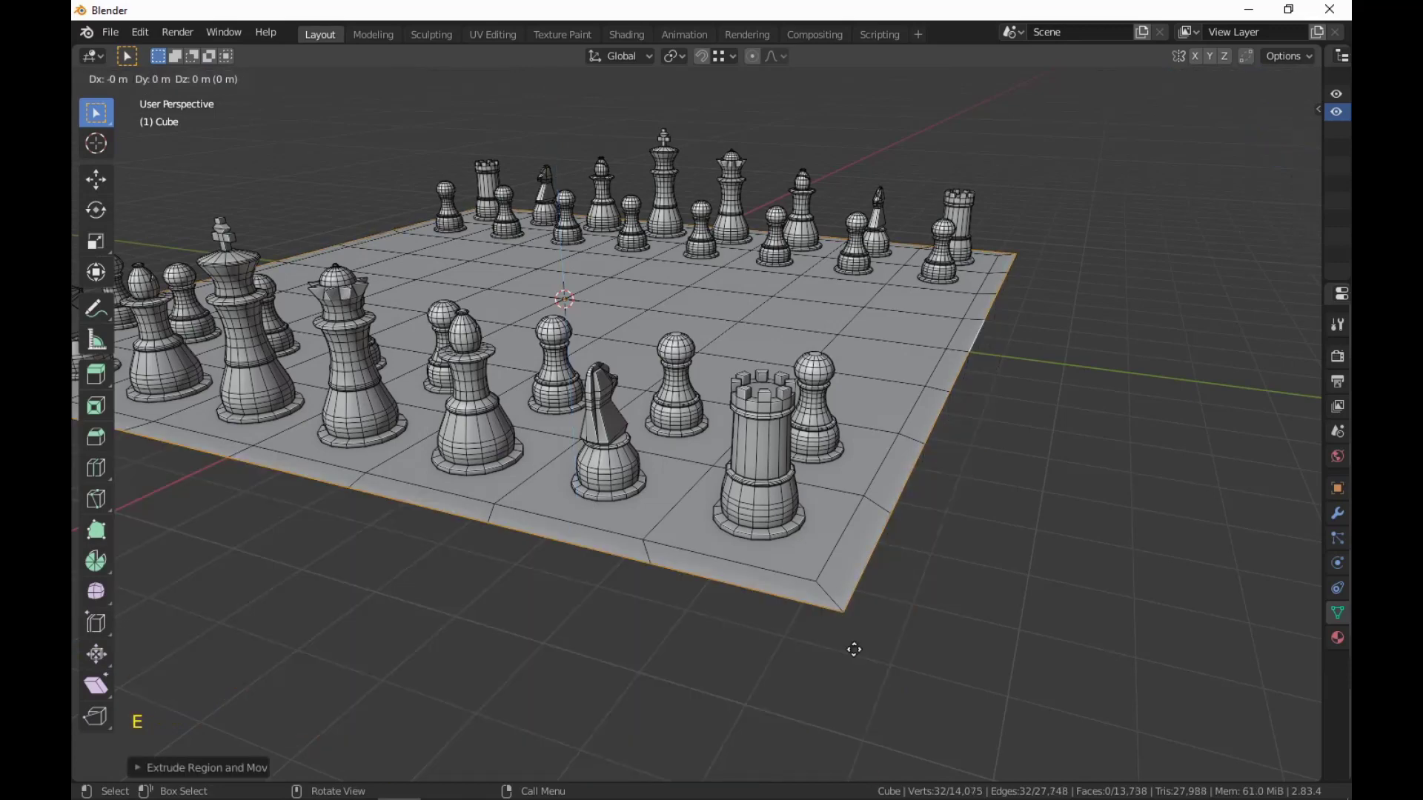
{"action": "type", "text": "-.5"}
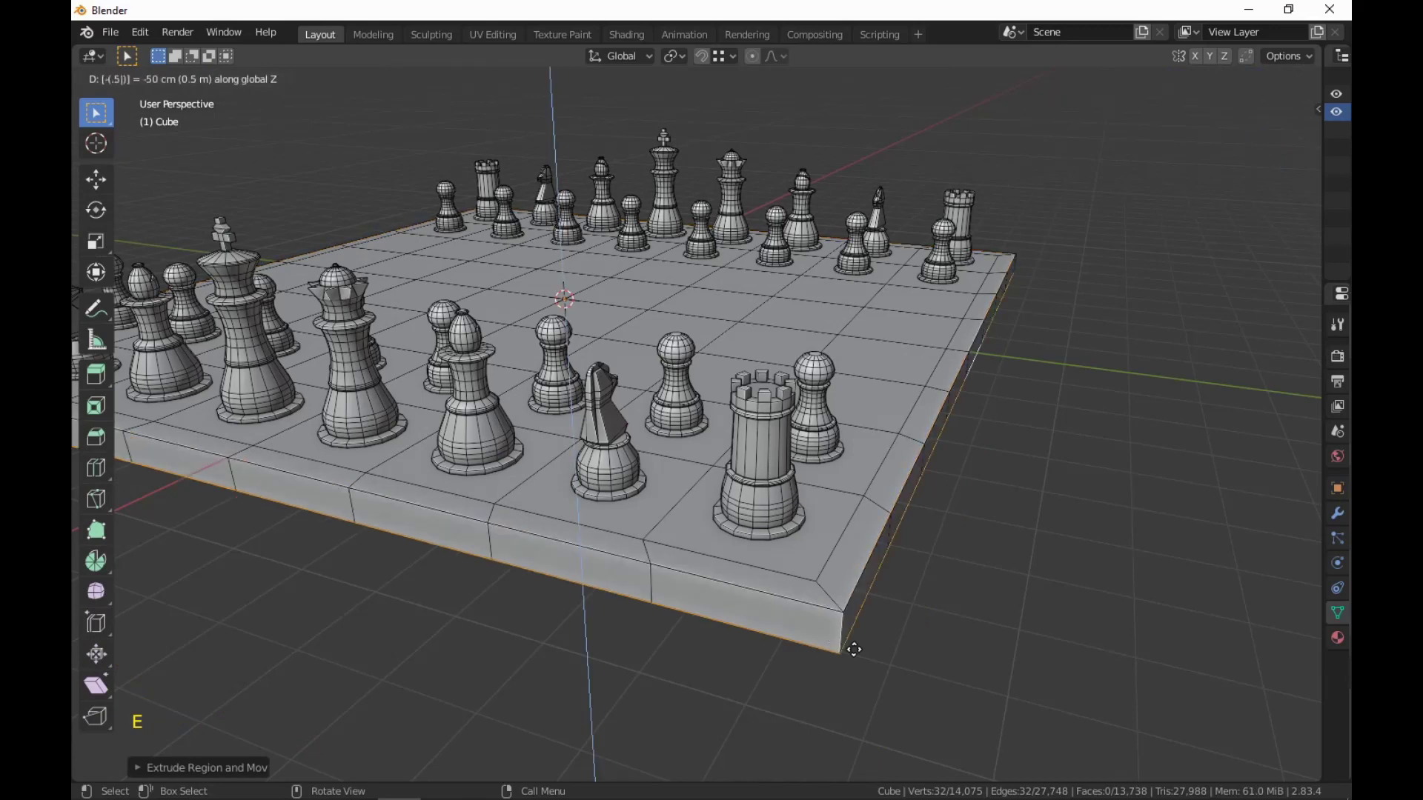
{"action": "key", "text": "Return"}
Extrude the lower edges outward with a scale of 1.05 and down along Z, matching the upper tier's thickness, to form a second tier.
{"action": "type", "text": "es"}
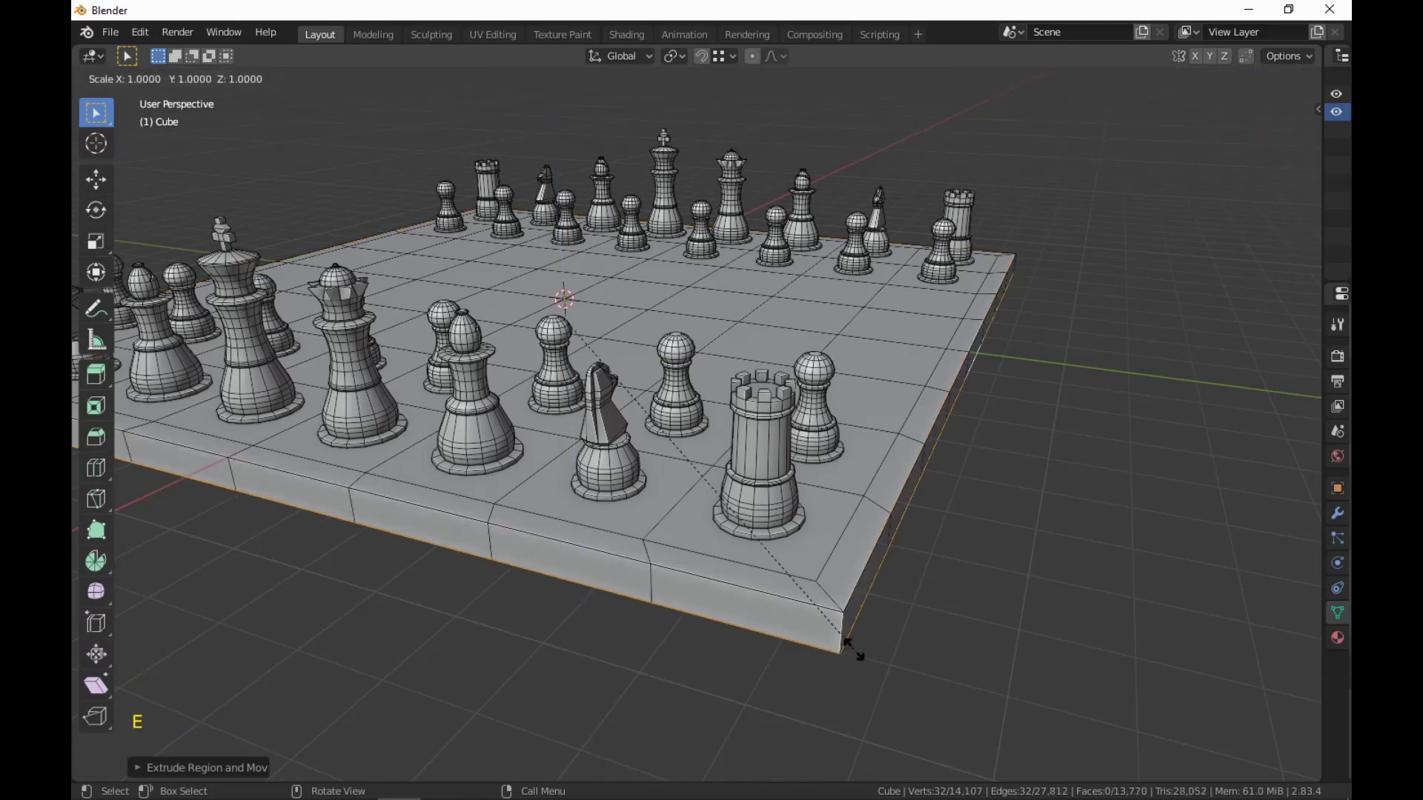
{"action": "type", "text": "1."}
{"action": "type", "text": "1"}
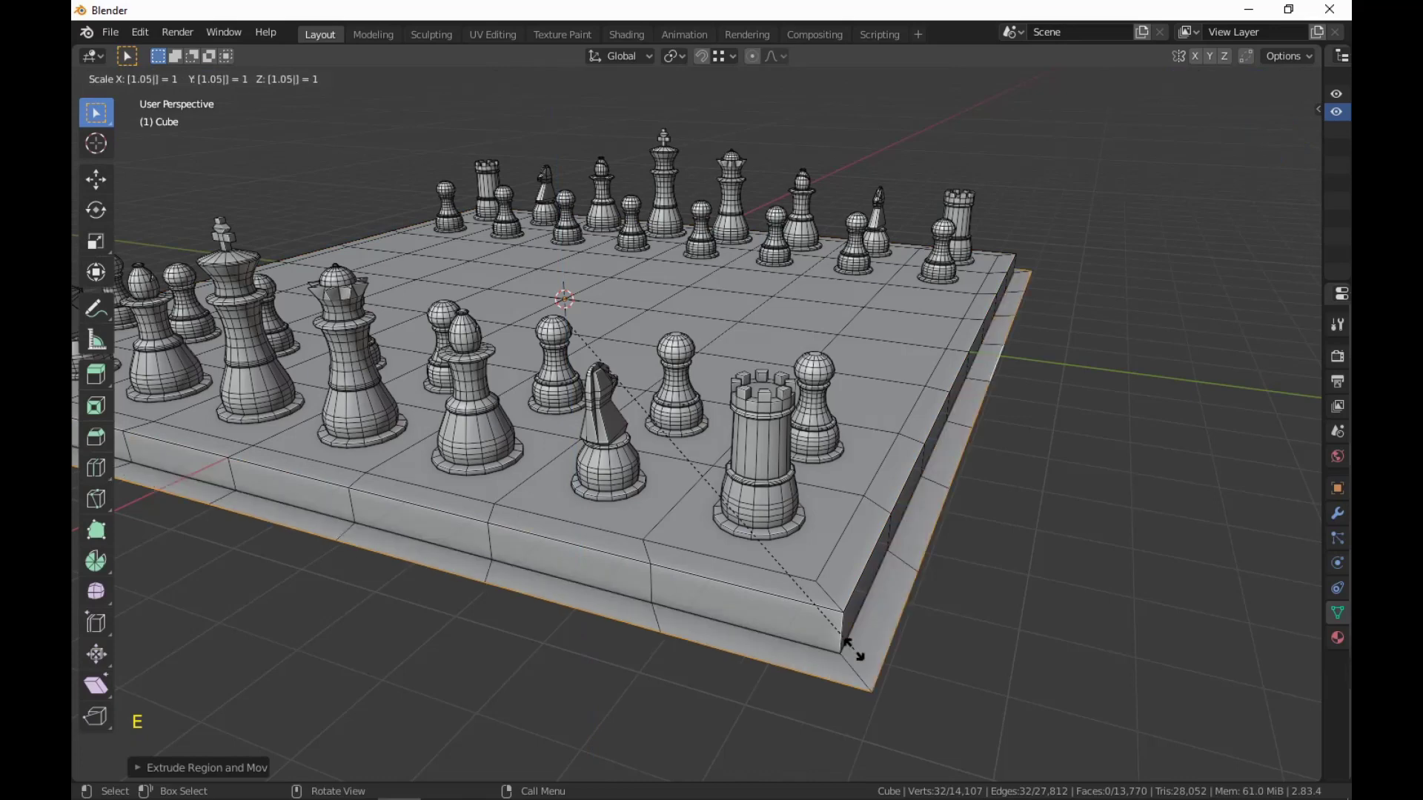
{"action": "key", "text": "Return"}
{"action": "type", "text": "e"}
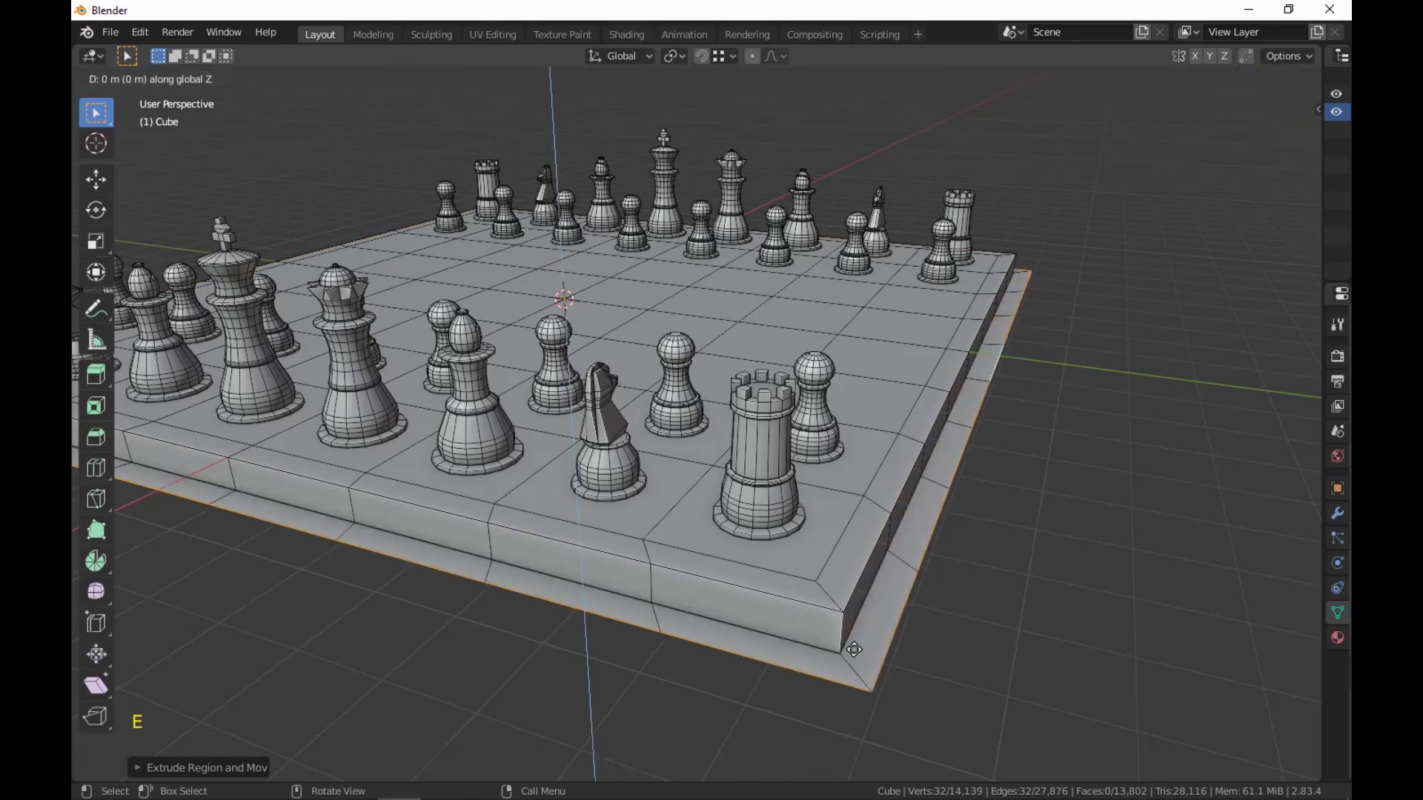
{"action": "type", "text": "-0.1"}
{"action": "key", "text": "Return"}
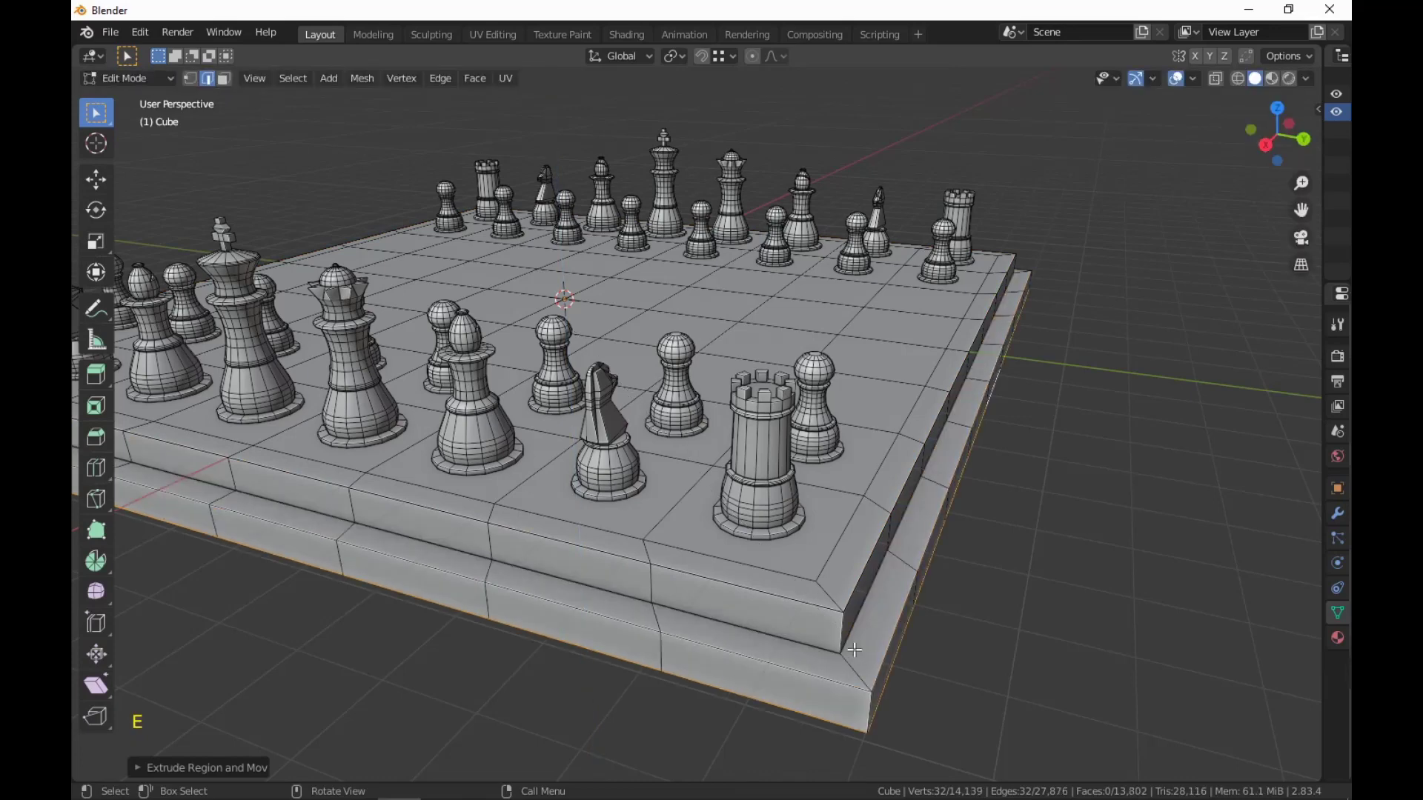
Select the whole mesh and move it up along Z until the base's underside rests on the ground plane.
{"action": "scroll", "coordinate": [854, 650], "scroll_direction": "down", "scroll_amount": 4}
{"action": "mouse_move", "coordinate": [851, 648]}
{"action": "middle_mouse_down"}
{"action": "mouse_move", "coordinate": [963, 613]}
{"action": "mouse_move", "coordinate": [956, 658]}
{"action": "mouse_move", "coordinate": [835, 645]}
{"action": "middle_mouse_up"}
{"action": "scroll", "coordinate": [953, 665], "scroll_direction": "up", "scroll_amount": 3}
{"action": "key", "text": "KP_3"}
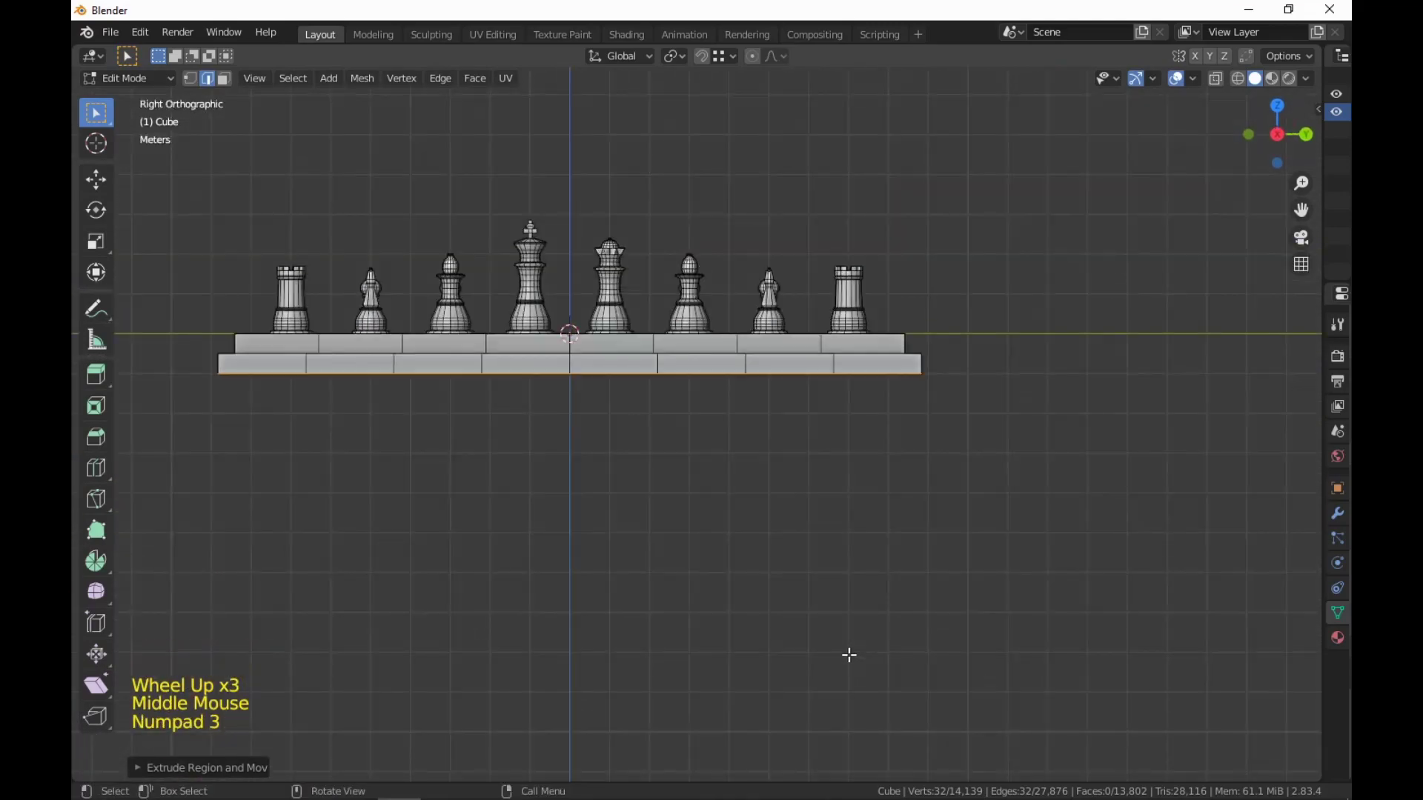
{"action": "key", "text": "a"}
{"action": "key", "text": "g"}
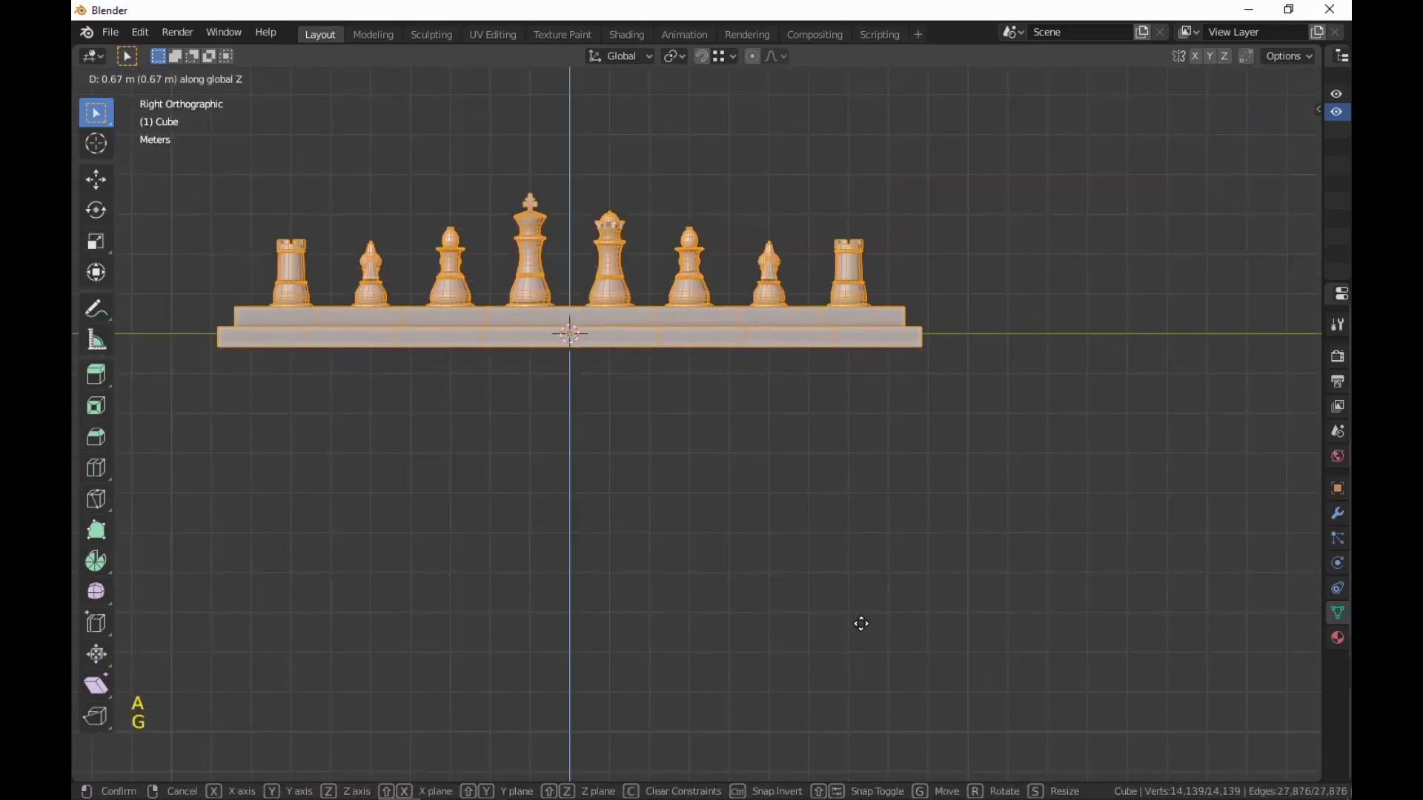
{"action": "left_click", "coordinate": [864, 614]}
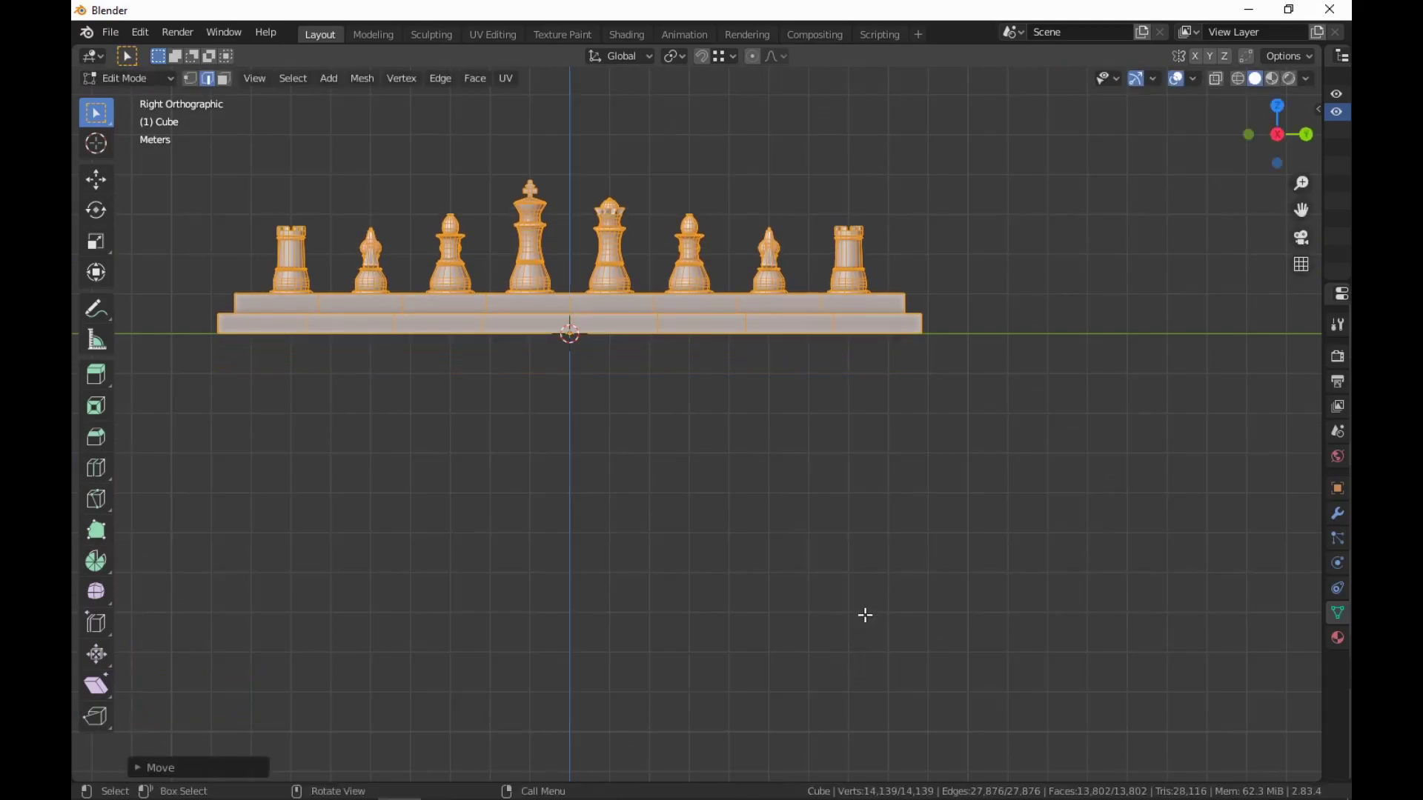
Clear the selection and switch to face select mode.
{"action": "middle_click_drag", "start_coordinate": [800, 404], "coordinate": [1036, 520]}
{"action": "scroll", "coordinate": [982, 519], "scroll_direction": "down", "scroll_amount": 2}
{"action": "left_click", "coordinate": [982, 518]}
{"action": "scroll", "coordinate": [1047, 515], "scroll_direction": "up", "scroll_amount": 1}
{"action": "middle_click_drag", "start_coordinate": [1035, 521], "coordinate": [899, 517], "text": "shift"}
{"action": "key", "text": "3"}
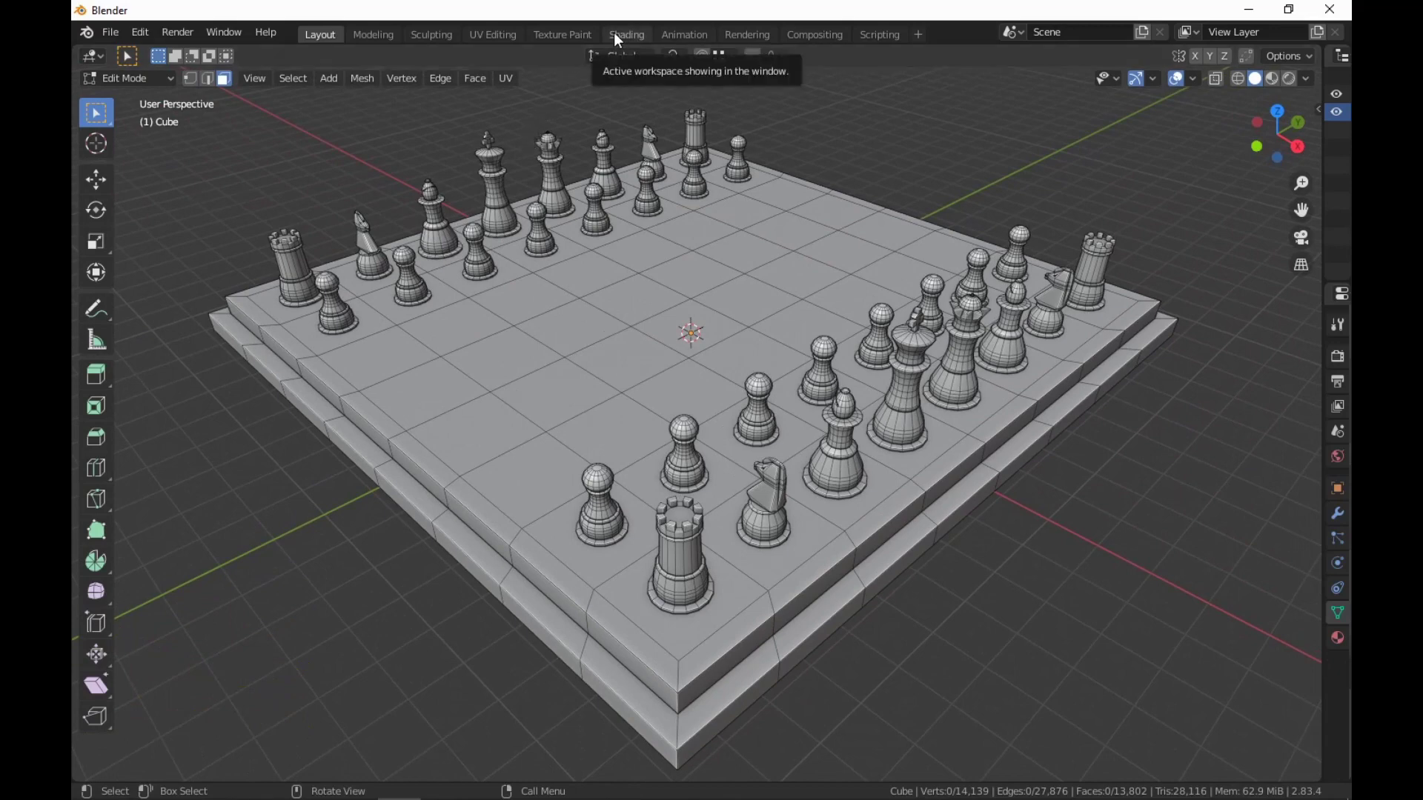
Open the UV Editing workspace and assign an Image Texture to the base color of the existing material.
{"action": "left_click", "coordinate": [494, 37]}
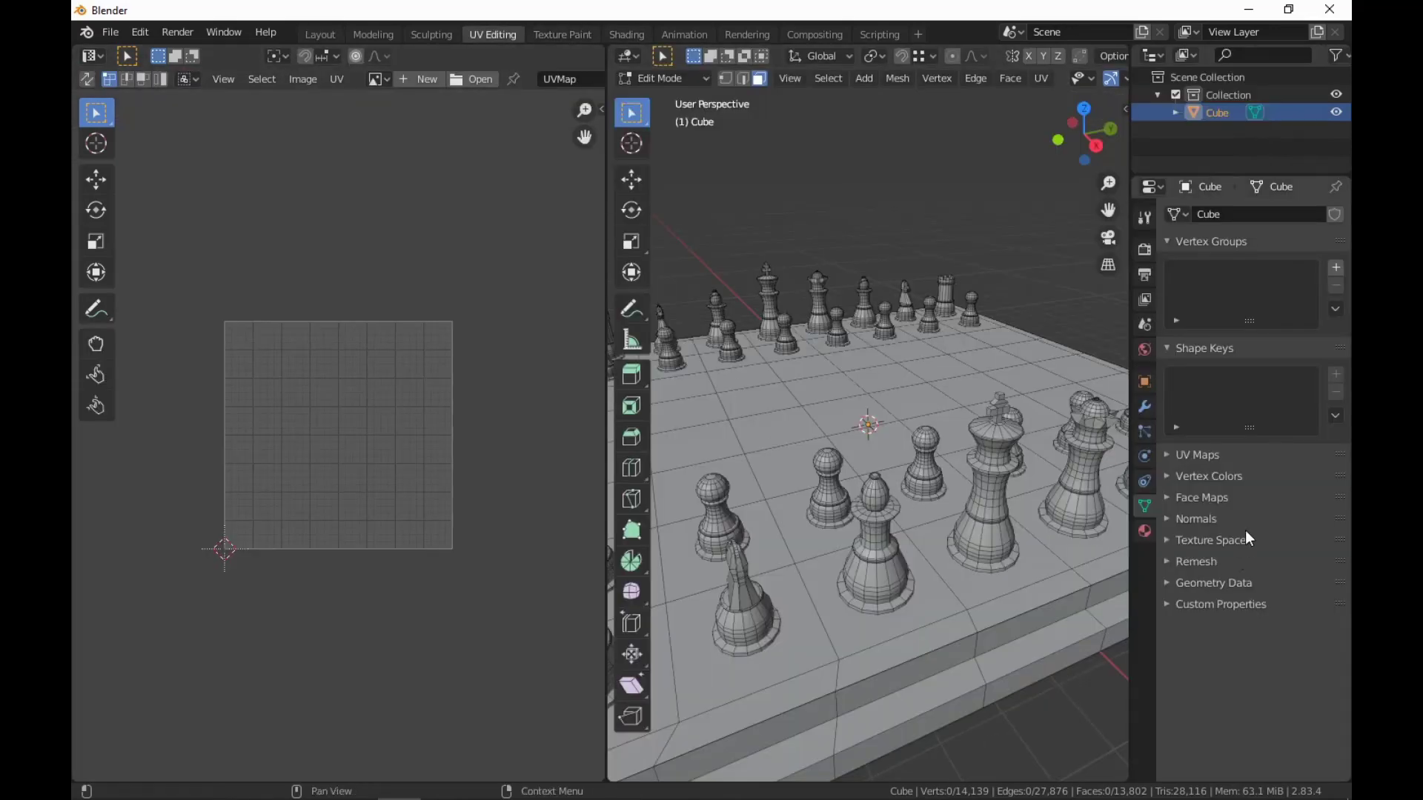
{"action": "left_click", "coordinate": [1145, 529]}
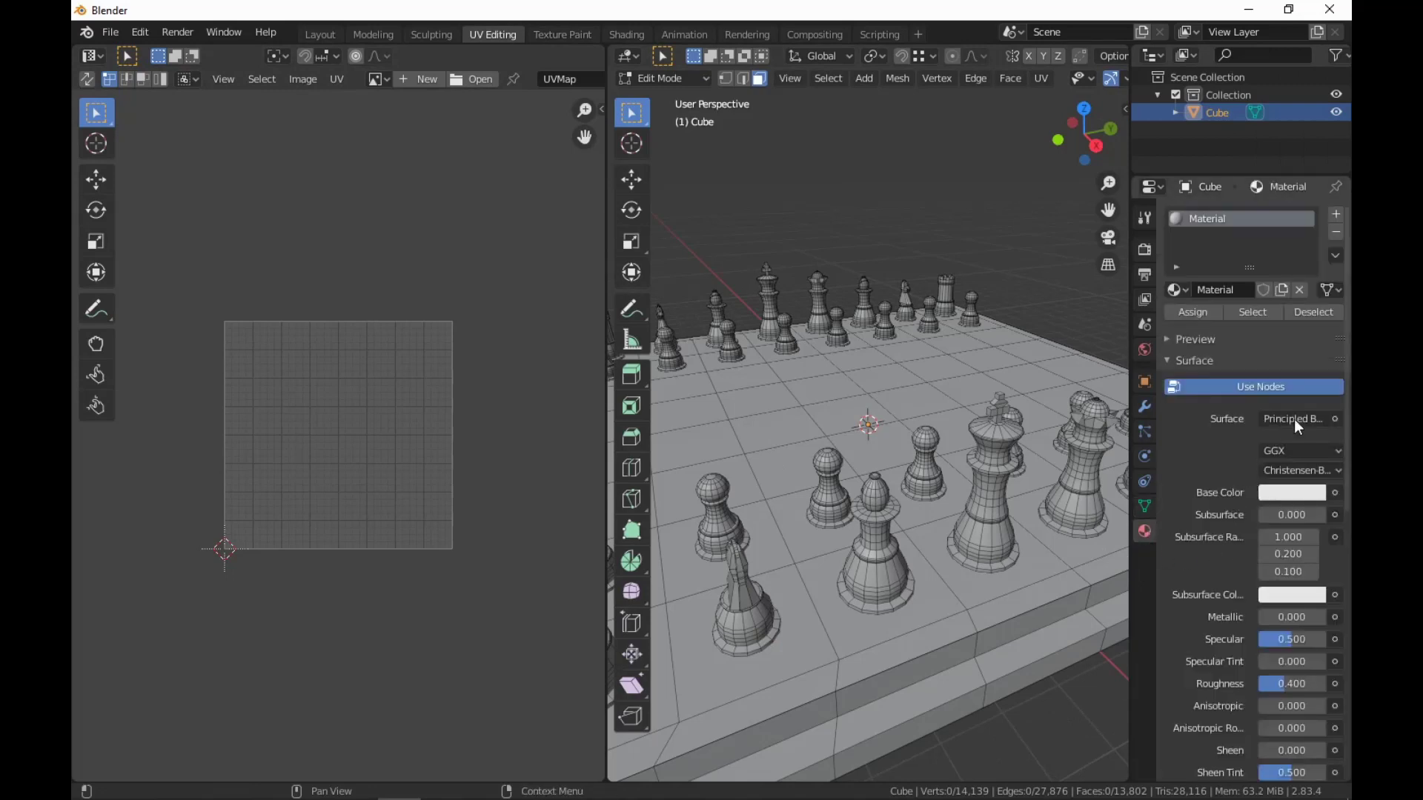
{"action": "left_click", "coordinate": [1336, 492]}
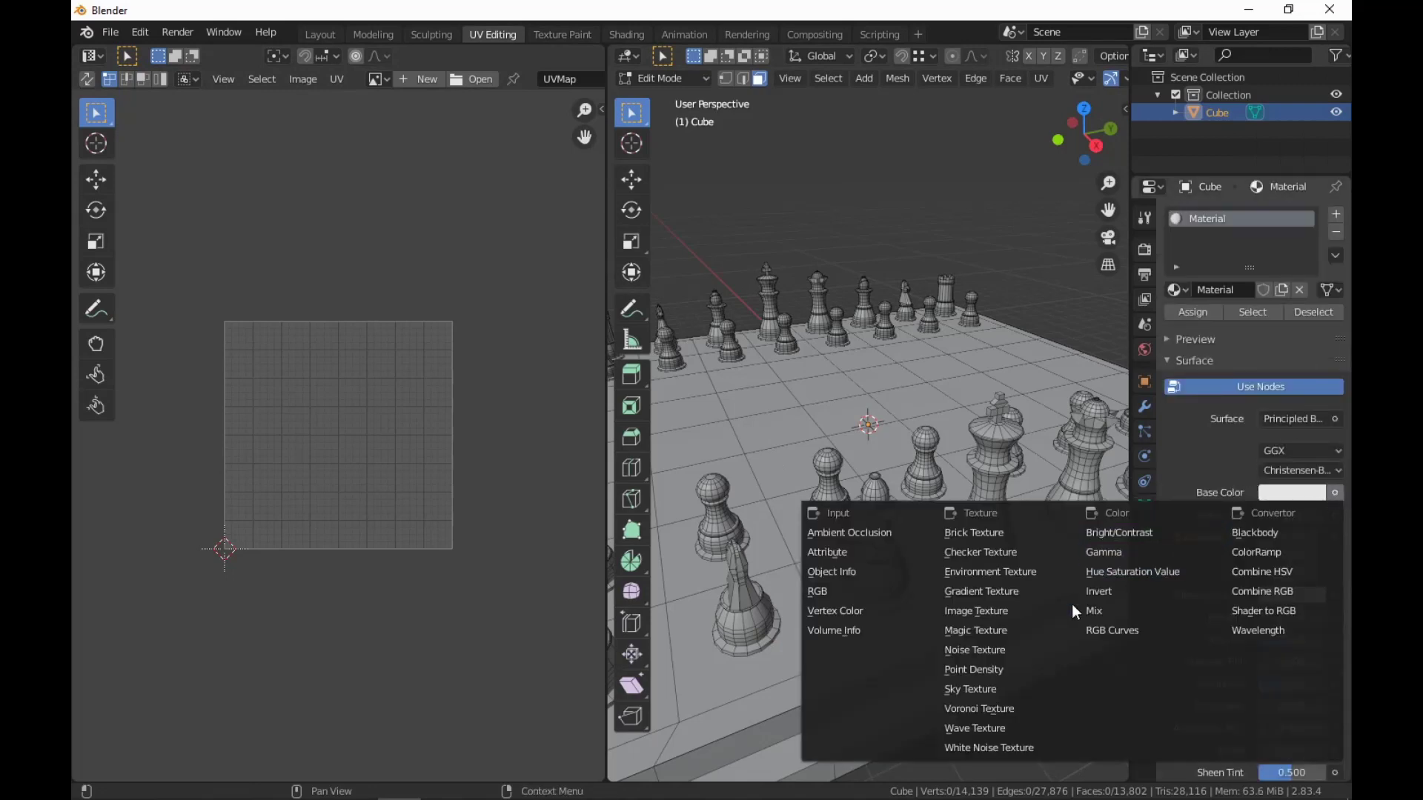
{"action": "left_click", "coordinate": [1034, 592]}
Load texturechess.png from the Desktop folder as the image of the material's base color texture.
{"action": "left_click", "coordinate": [1328, 514]}
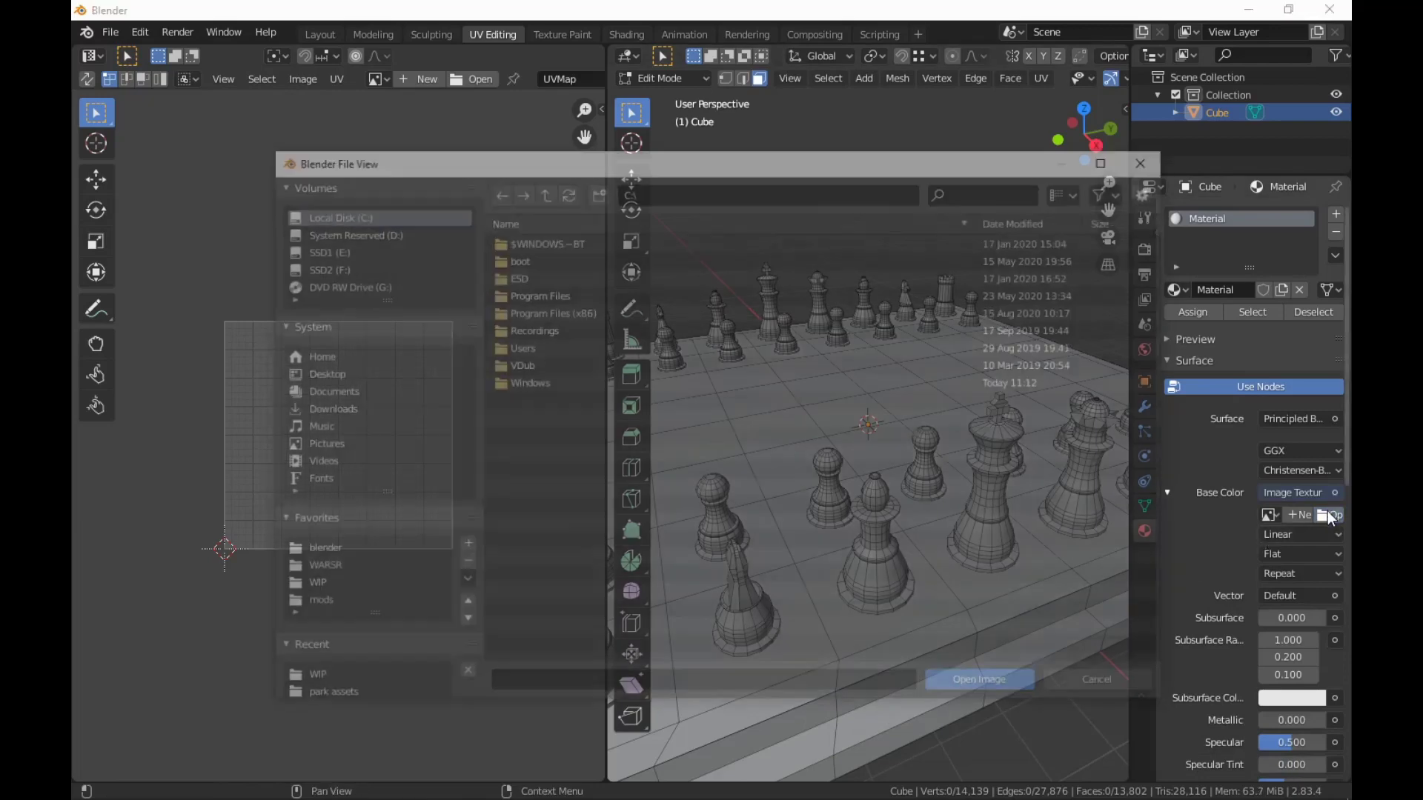
{"action": "left_click", "coordinate": [327, 572]}
{"action": "scroll", "coordinate": [818, 509], "scroll_direction": "down", "scroll_amount": 15}
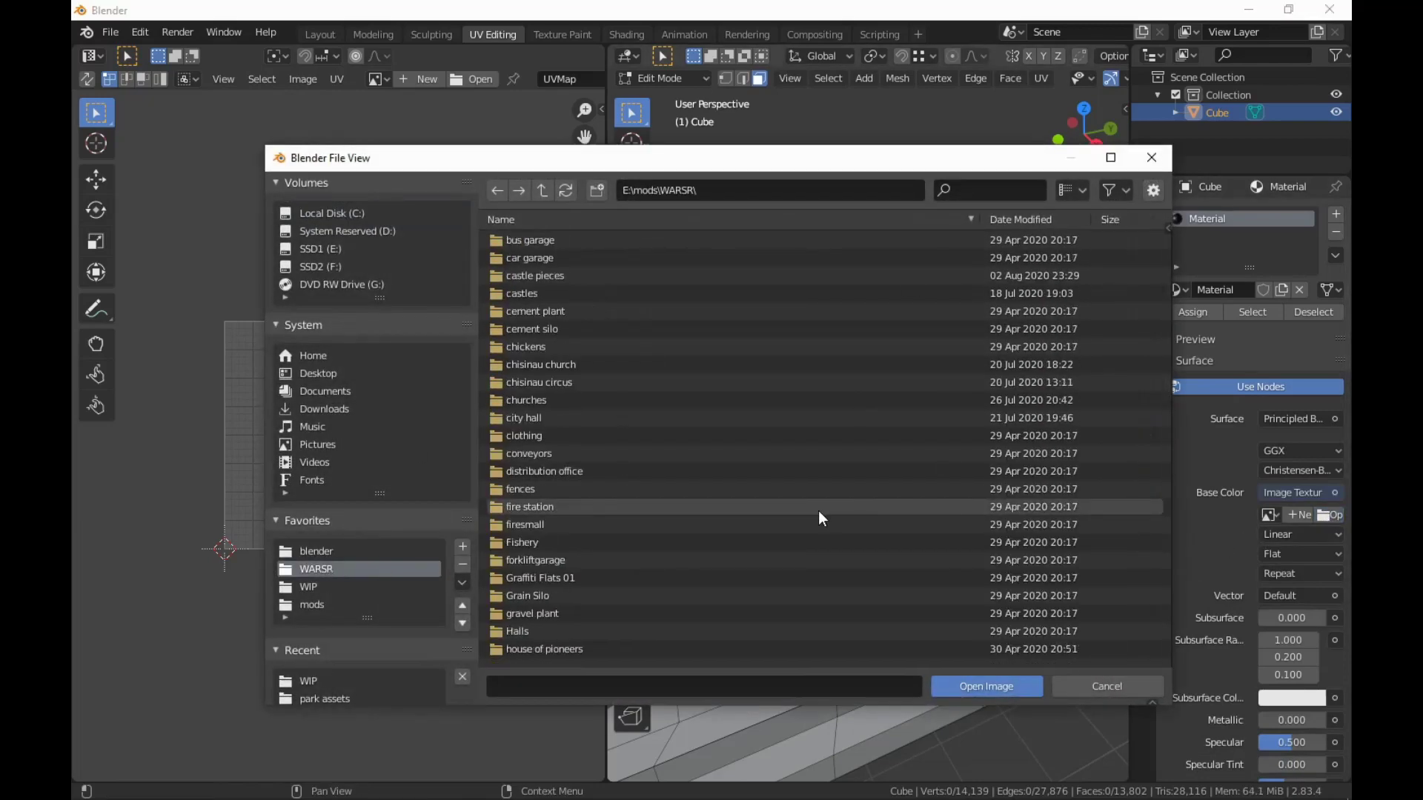
{"action": "scroll", "coordinate": [813, 534], "scroll_direction": "down", "scroll_amount": 3}
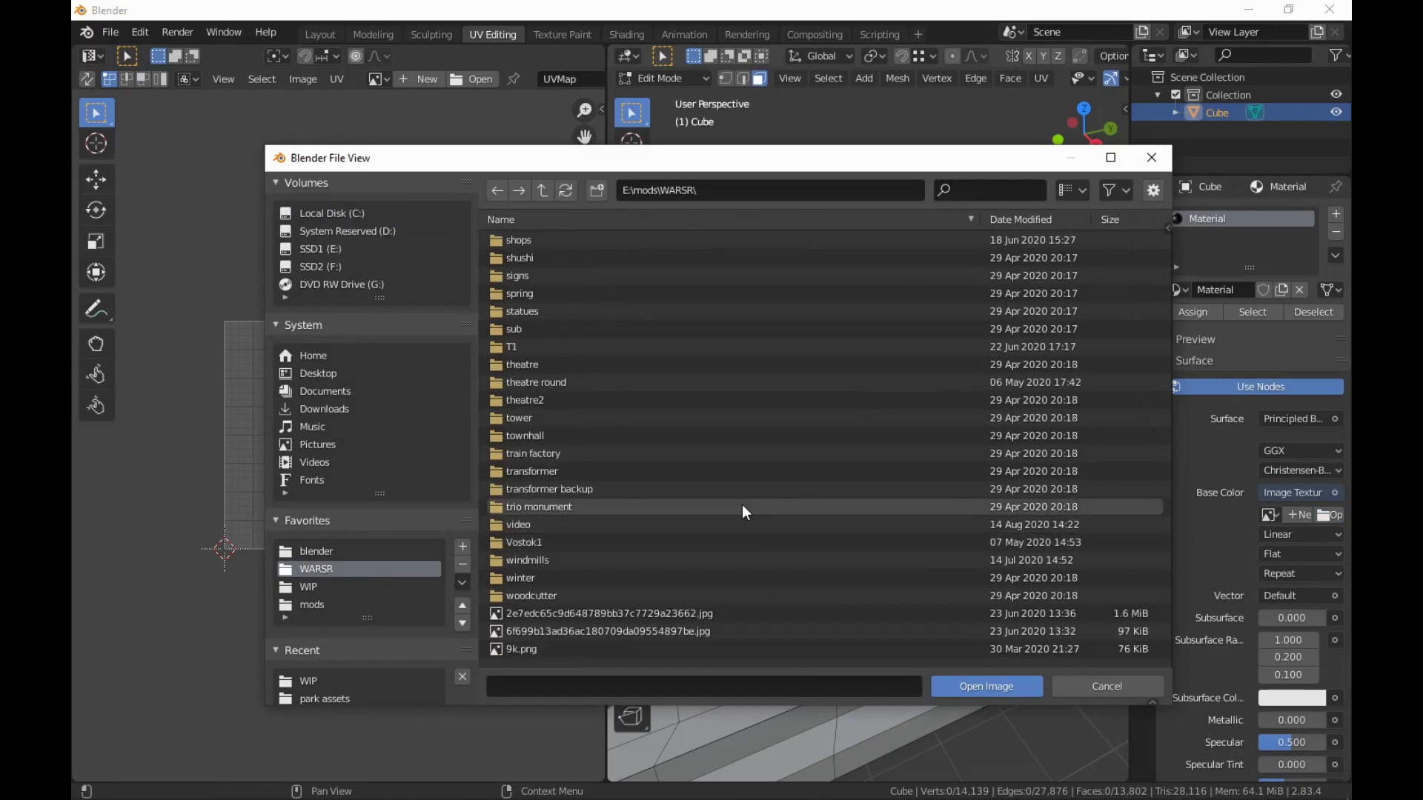
{"action": "double_click", "coordinate": [740, 523]}
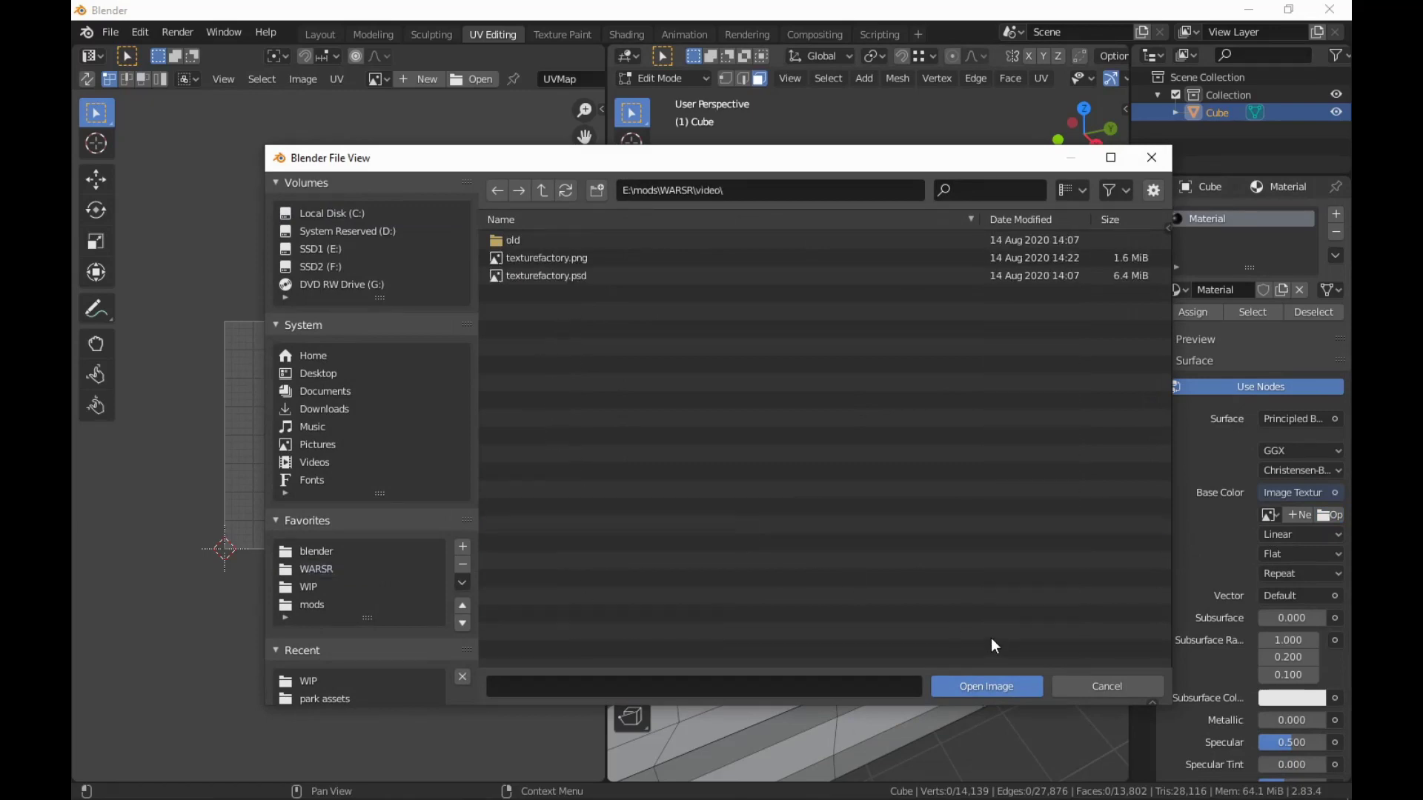
{"action": "left_click", "coordinate": [335, 569]}
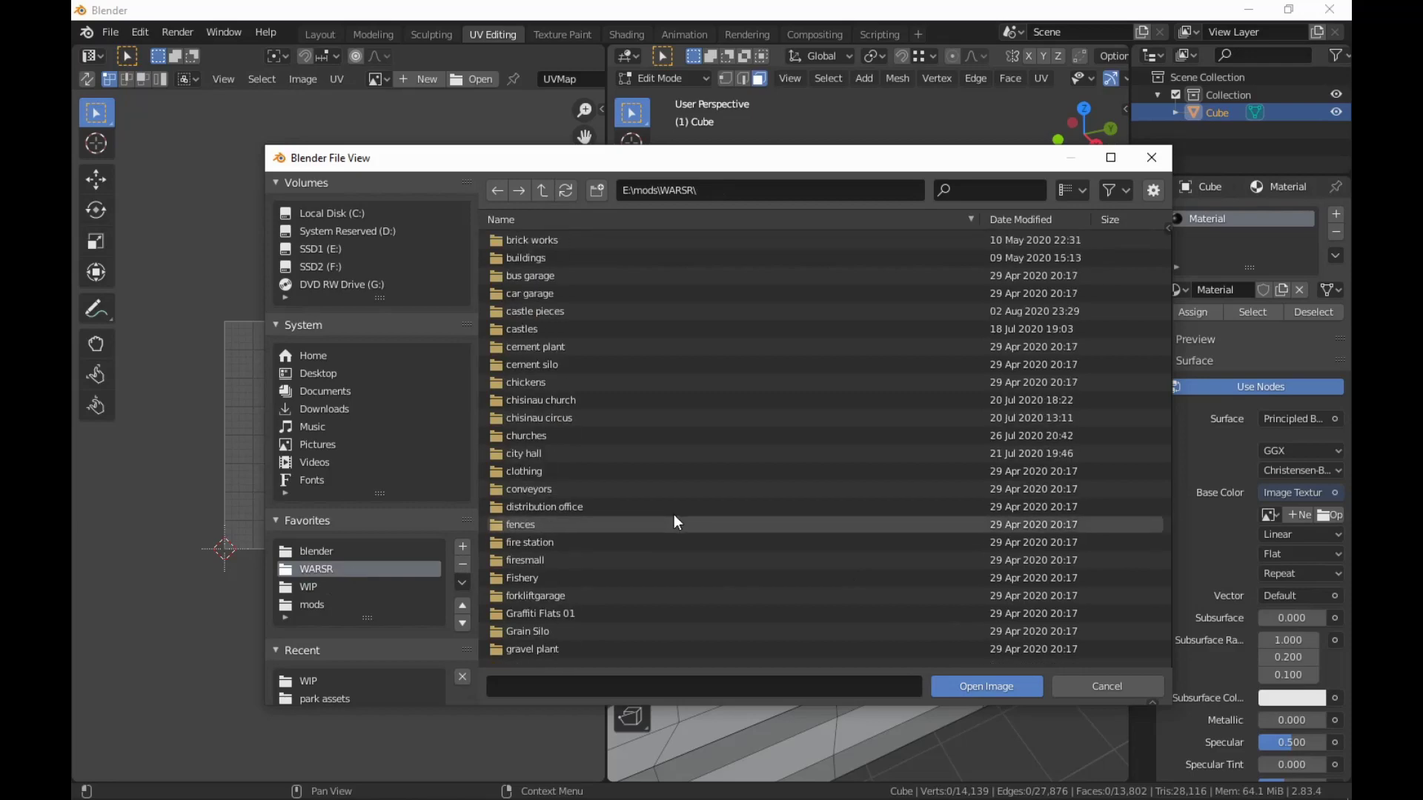
{"action": "scroll", "coordinate": [674, 522], "scroll_direction": "down", "scroll_amount": 4}
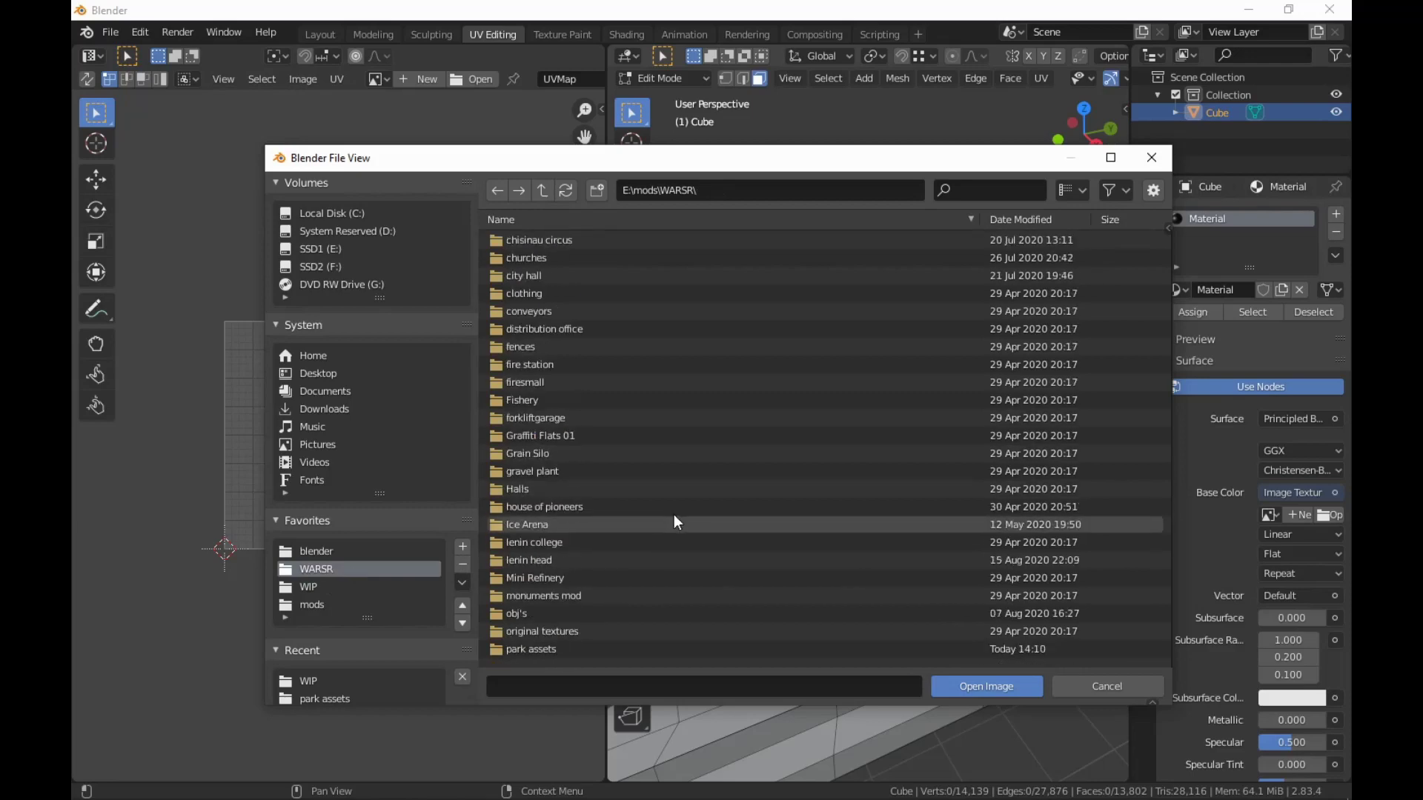
{"action": "left_click", "coordinate": [327, 380]}
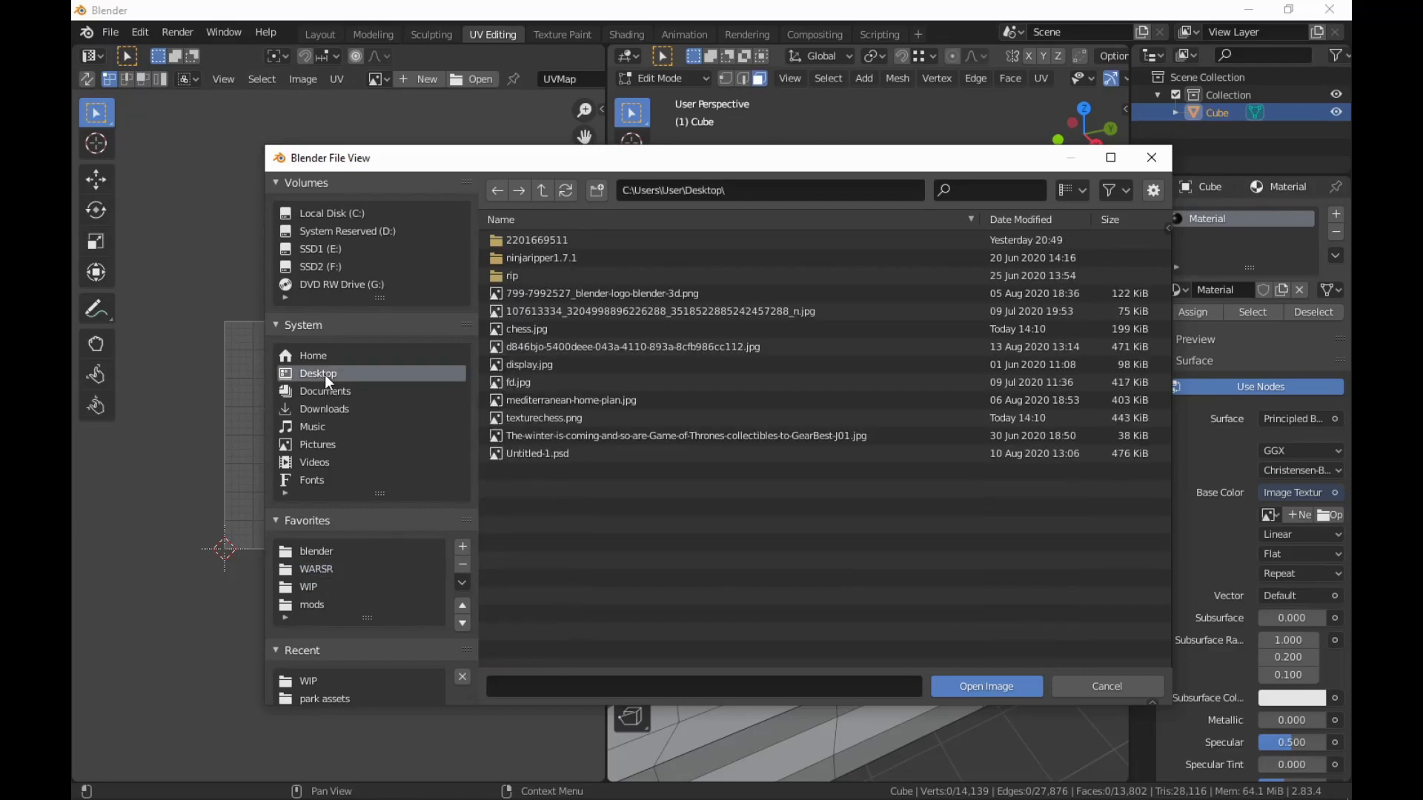
{"action": "double_click", "coordinate": [550, 416]}
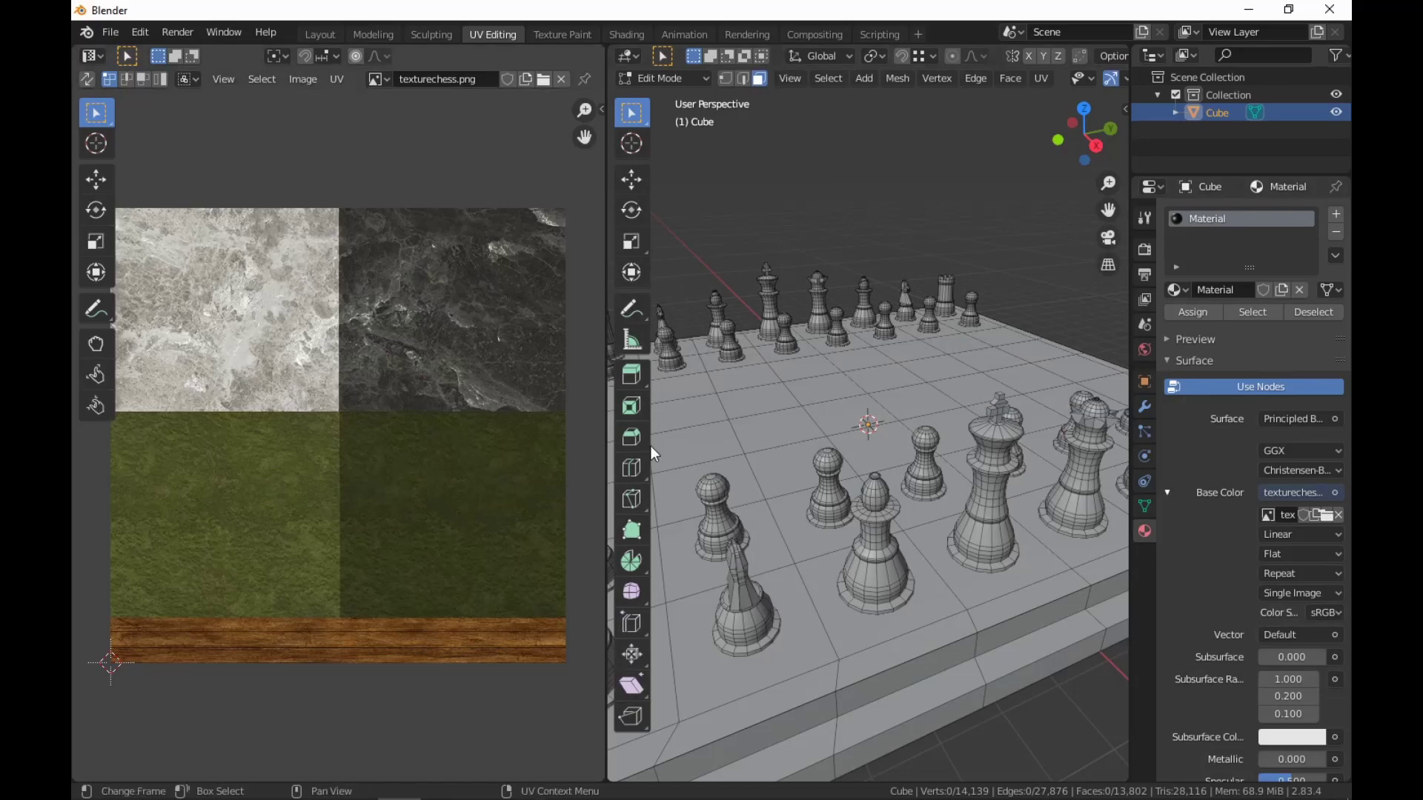
Return to the Modeling workspace and clear the mesh selection.
{"action": "scroll", "coordinate": [867, 519], "scroll_direction": "down", "scroll_amount": 5}
{"action": "middle_click_drag", "start_coordinate": [911, 537], "coordinate": [931, 546]}
{"action": "scroll", "coordinate": [925, 544], "scroll_direction": "up", "scroll_amount": 1}
{"action": "scroll", "coordinate": [925, 545], "scroll_direction": "up", "scroll_amount": 2}
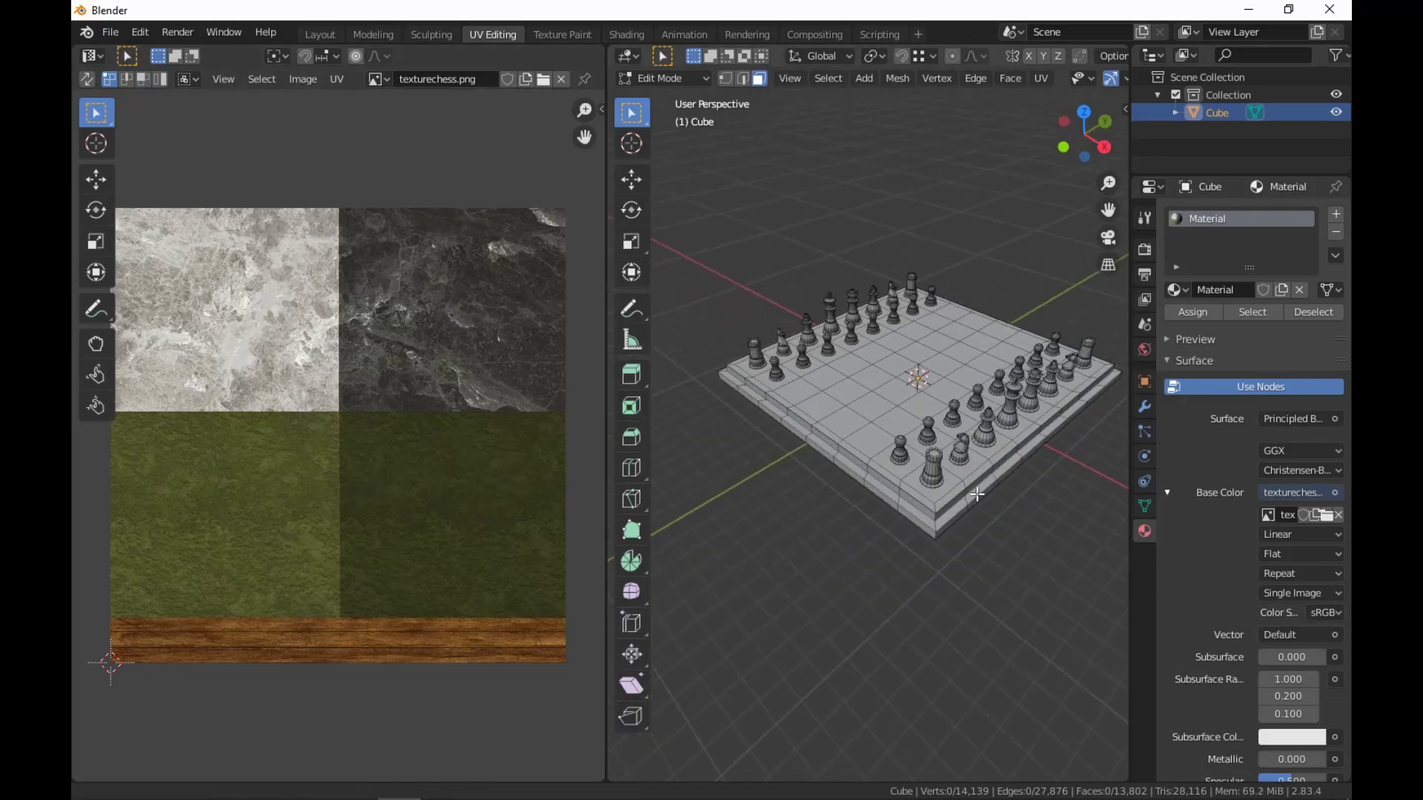
{"action": "scroll", "coordinate": [889, 556], "scroll_direction": "up", "scroll_amount": 2}
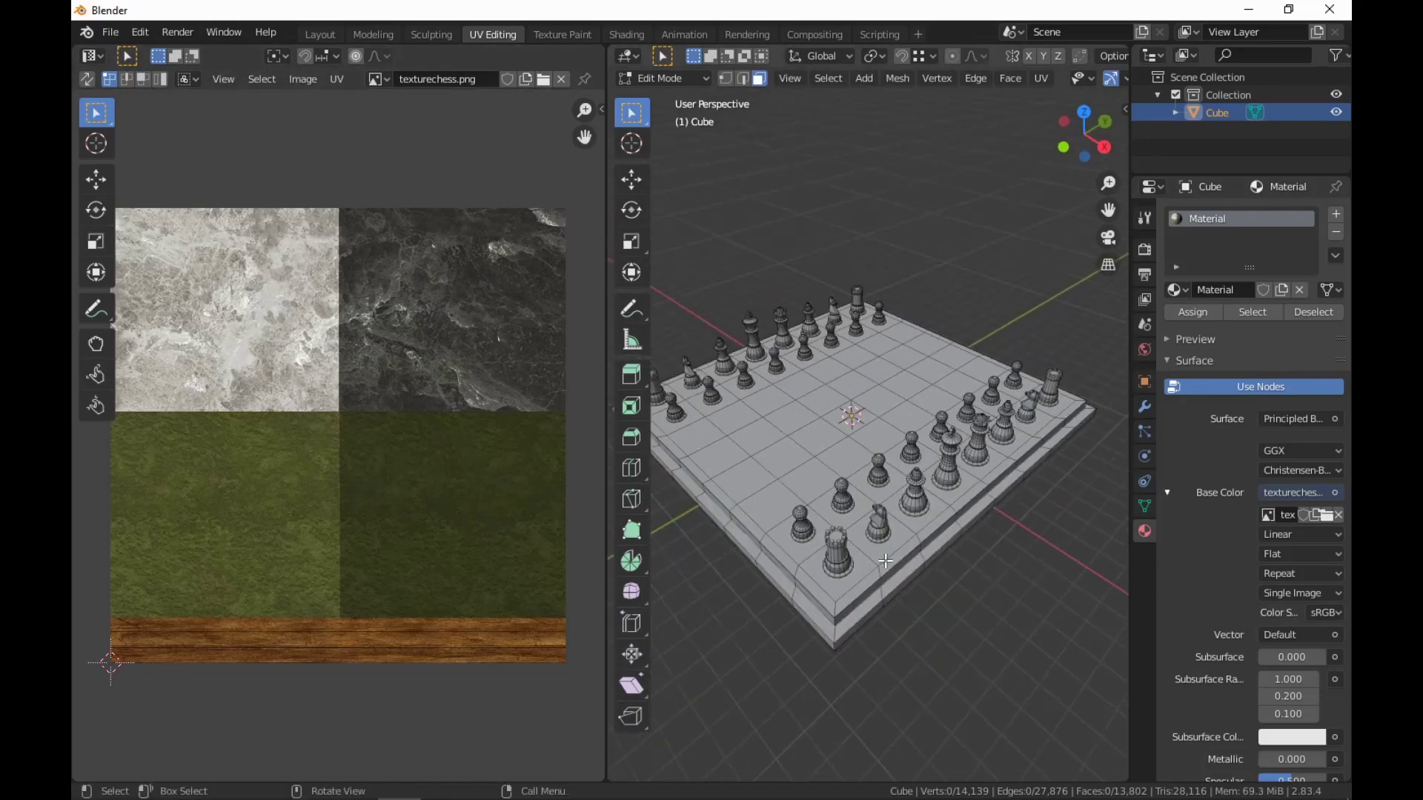
{"action": "key", "text": "a"}
{"action": "left_click", "coordinate": [372, 34]}
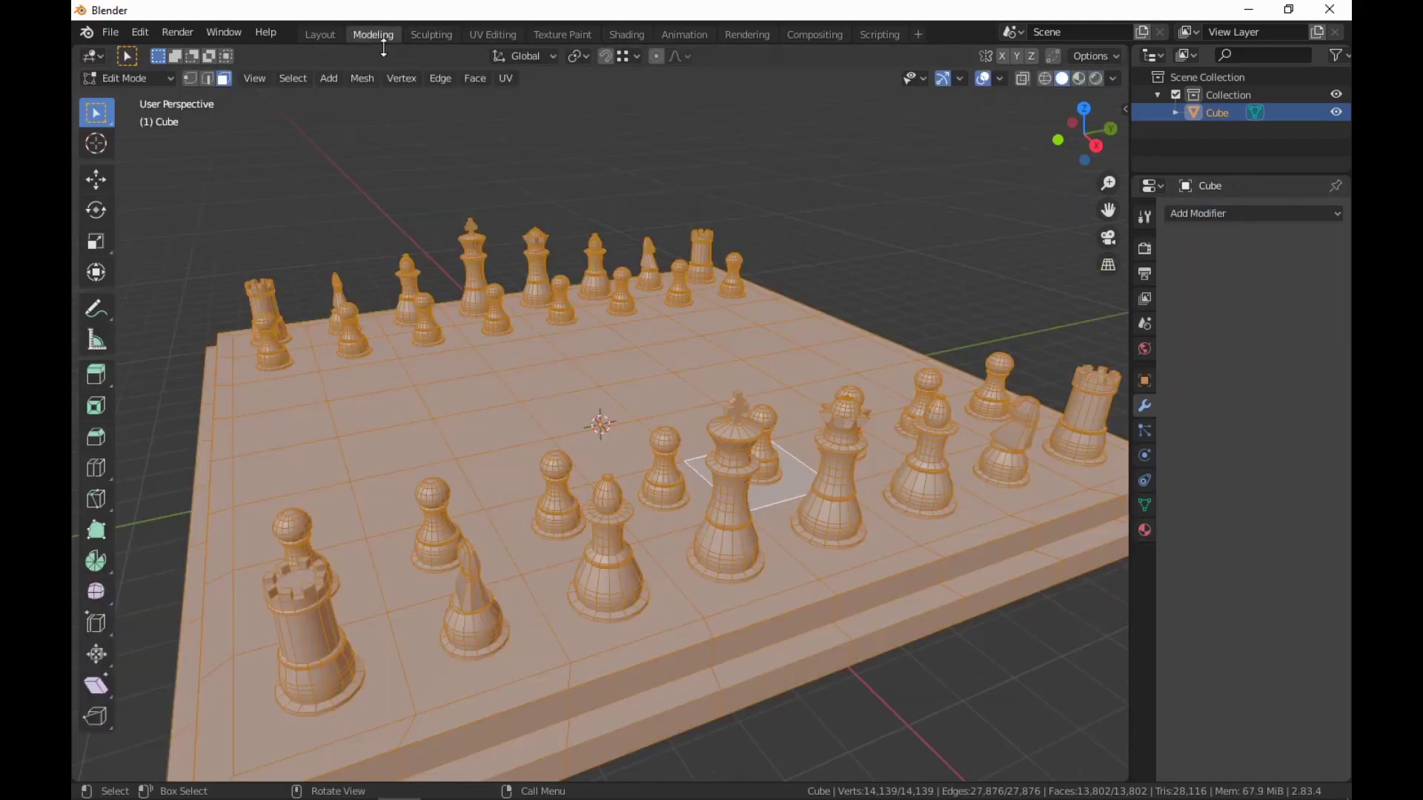
{"action": "middle_click_drag", "start_coordinate": [748, 533], "coordinate": [835, 678]}
{"action": "key", "text": "alt+a"}
Add horizontal loop cuts around the sides of the base at mid-height of the upper and lower tiers.
{"action": "scroll", "coordinate": [882, 715], "scroll_direction": "down", "scroll_amount": 2}
{"action": "mouse_move", "coordinate": [886, 721]}
{"action": "middle_mouse_down"}
{"action": "mouse_move", "coordinate": [965, 696]}
{"action": "mouse_move", "coordinate": [872, 704]}
{"action": "middle_mouse_up"}
{"action": "scroll", "coordinate": [872, 703], "scroll_direction": "up", "scroll_amount": 2}
{"action": "key", "text": "ctrl+r"}
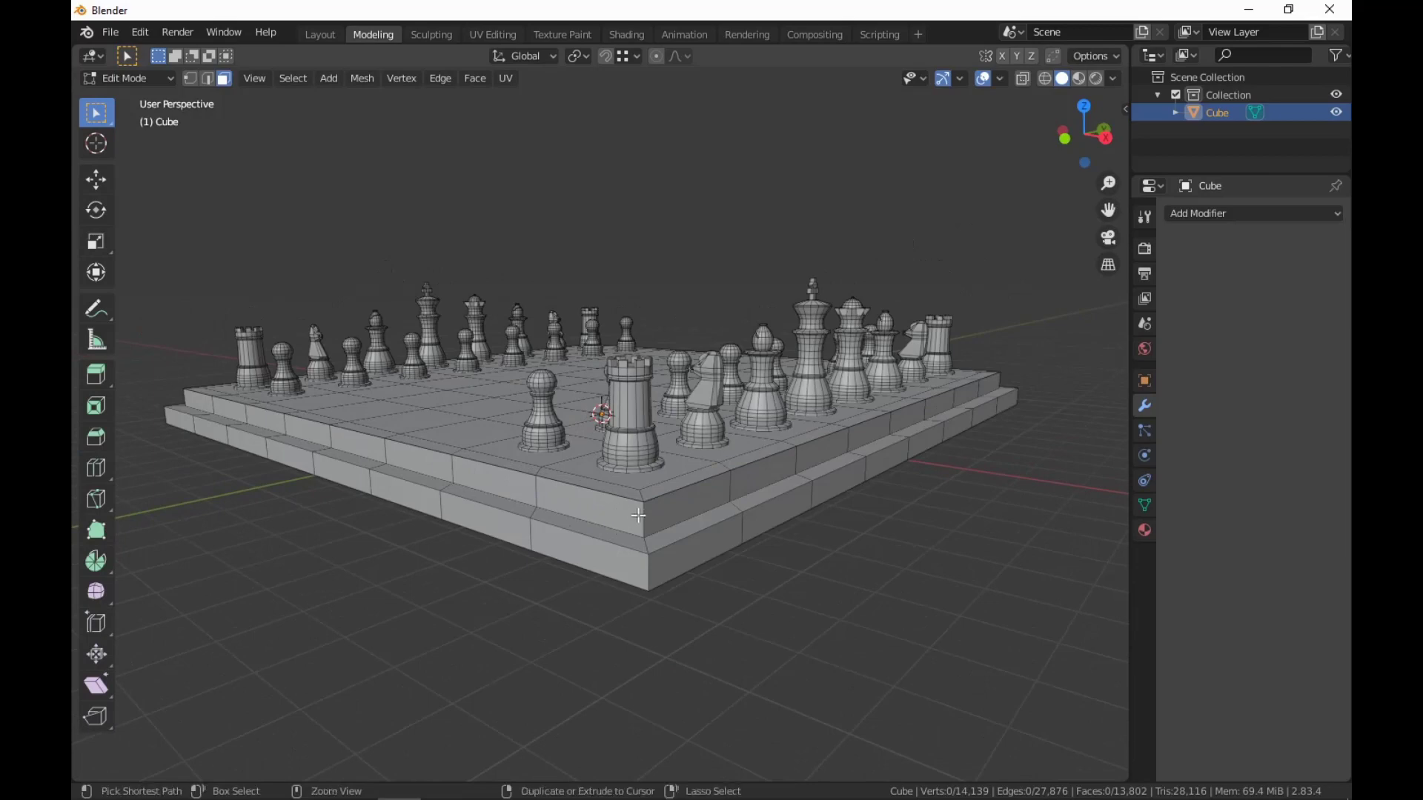
{"action": "left_click", "coordinate": [645, 517]}
{"action": "left_click", "coordinate": [645, 516]}
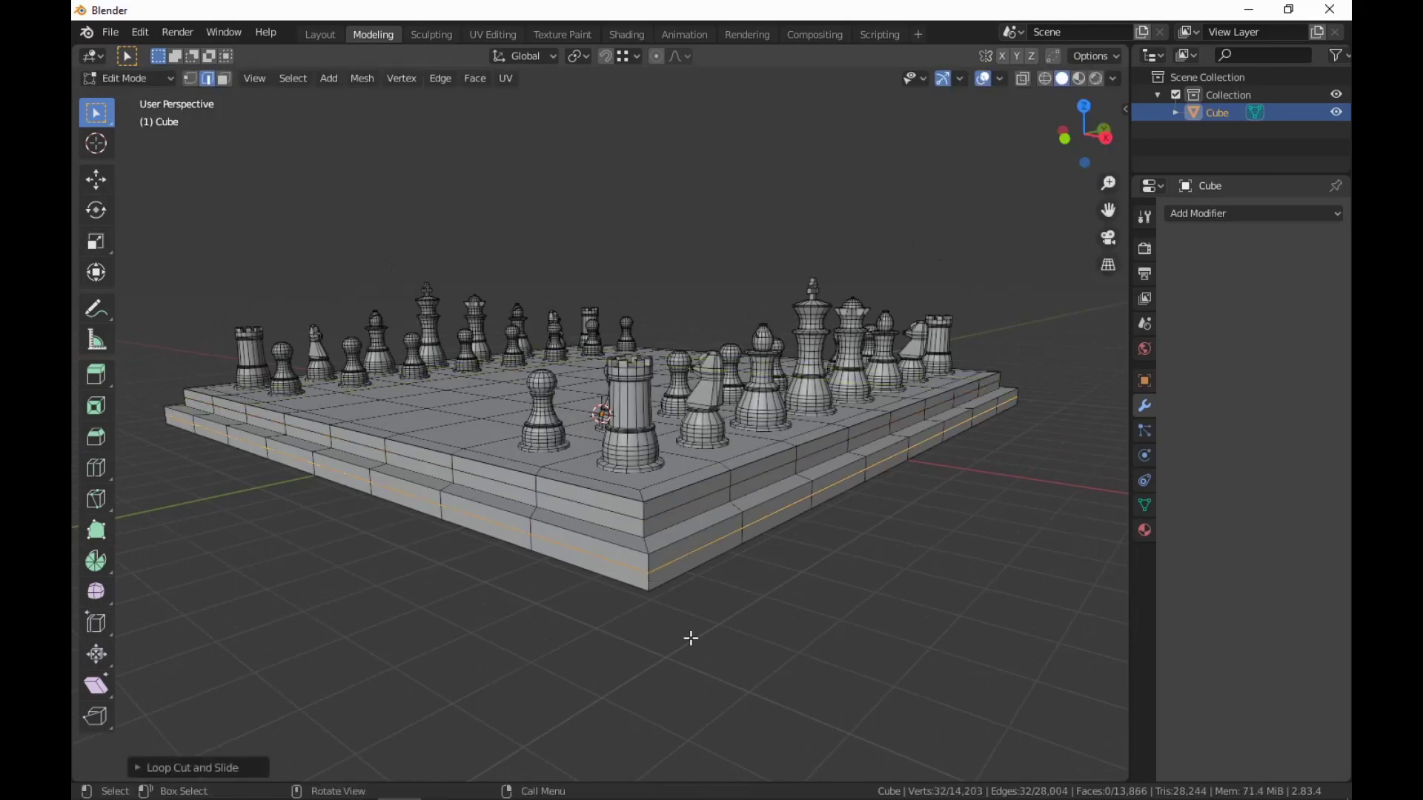
Move the lower tier's bottom edge loop up along Z onto the tier's mid-height loop, halving its thickness.
{"action": "middle_click_drag", "start_coordinate": [692, 638], "coordinate": [705, 645]}
{"action": "scroll", "coordinate": [704, 644], "scroll_direction": "up", "scroll_amount": 2}
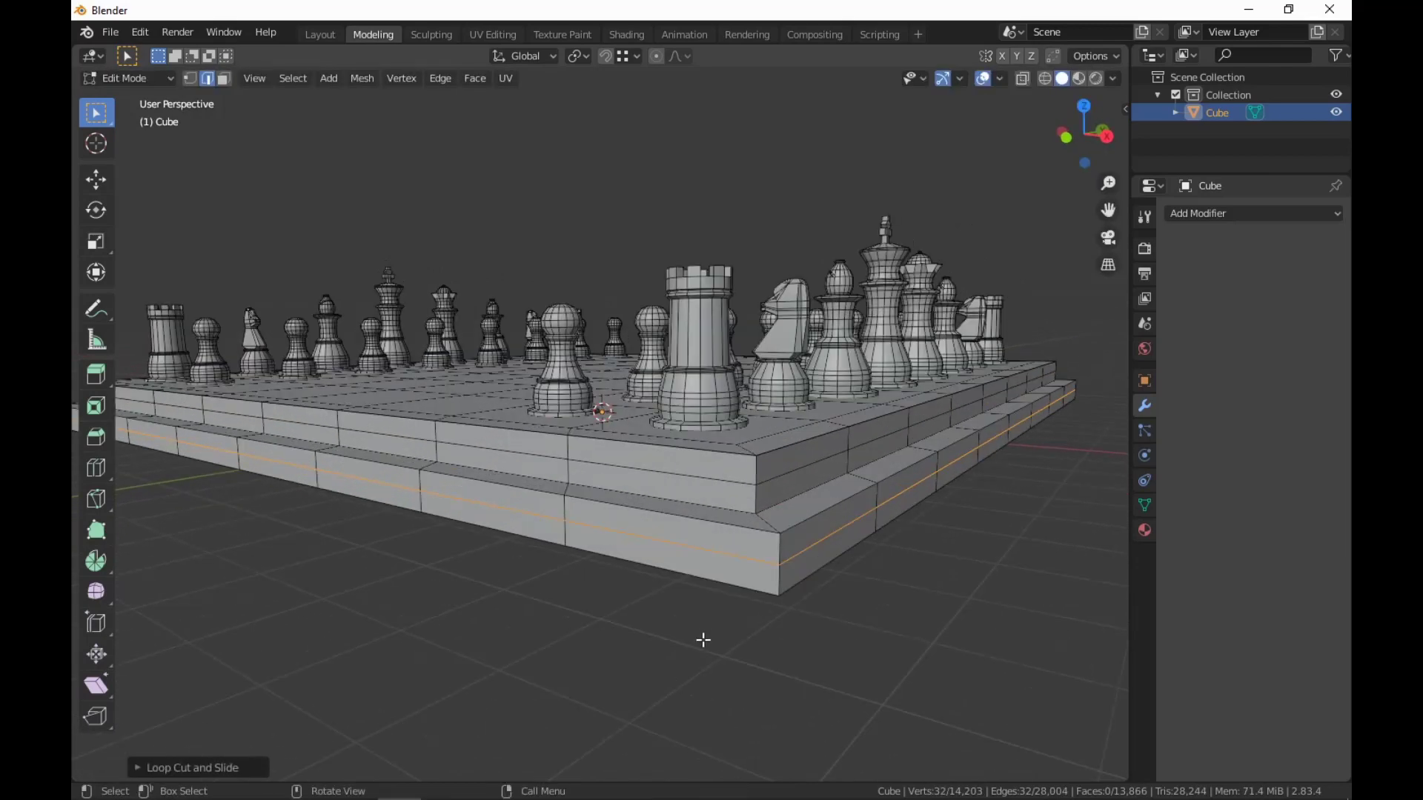
{"action": "left_click", "coordinate": [732, 593], "text": "alt"}
{"action": "key", "text": "g"}
{"action": "key", "text": "z"}
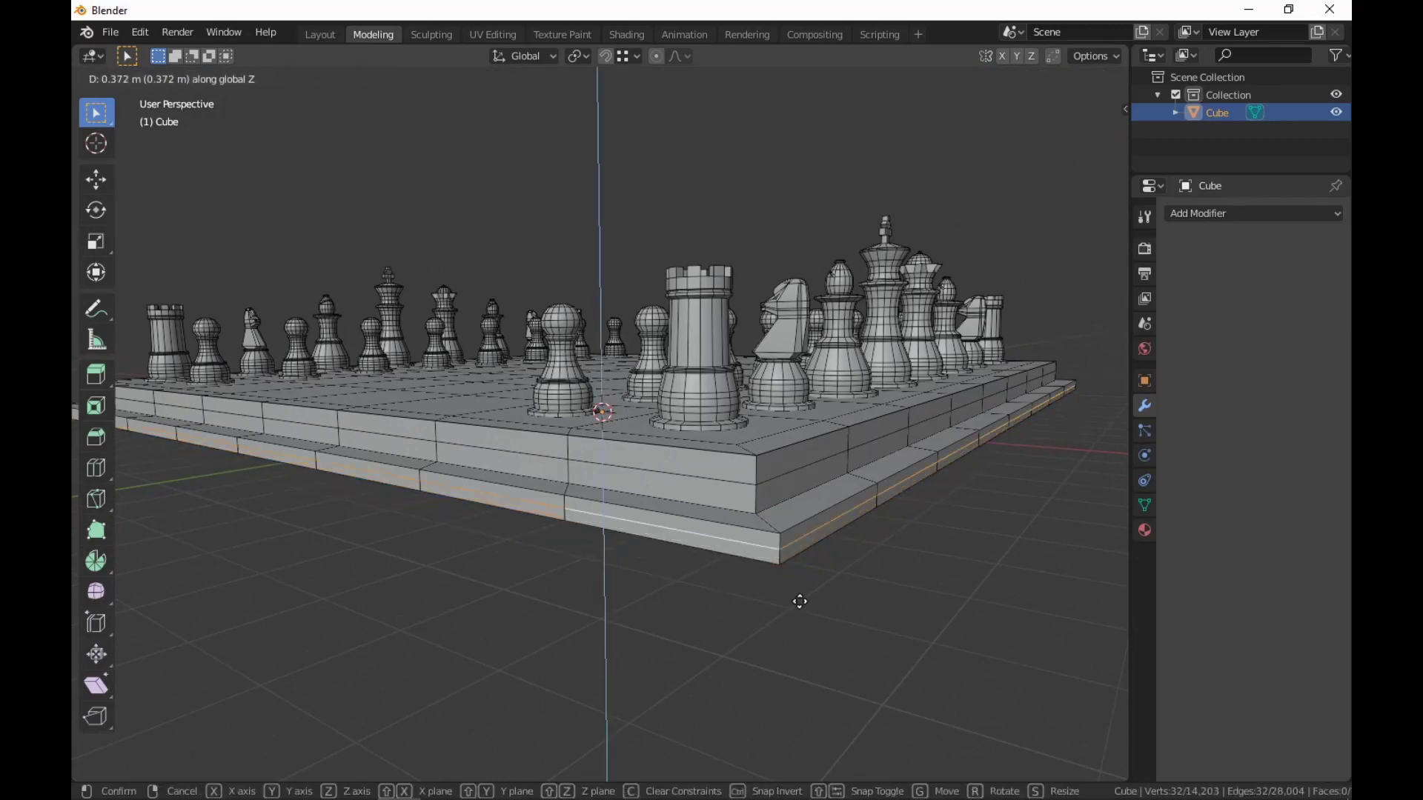
{"action": "left_click", "coordinate": [811, 589]}
{"action": "middle_click_drag", "start_coordinate": [815, 591], "coordinate": [762, 655]}
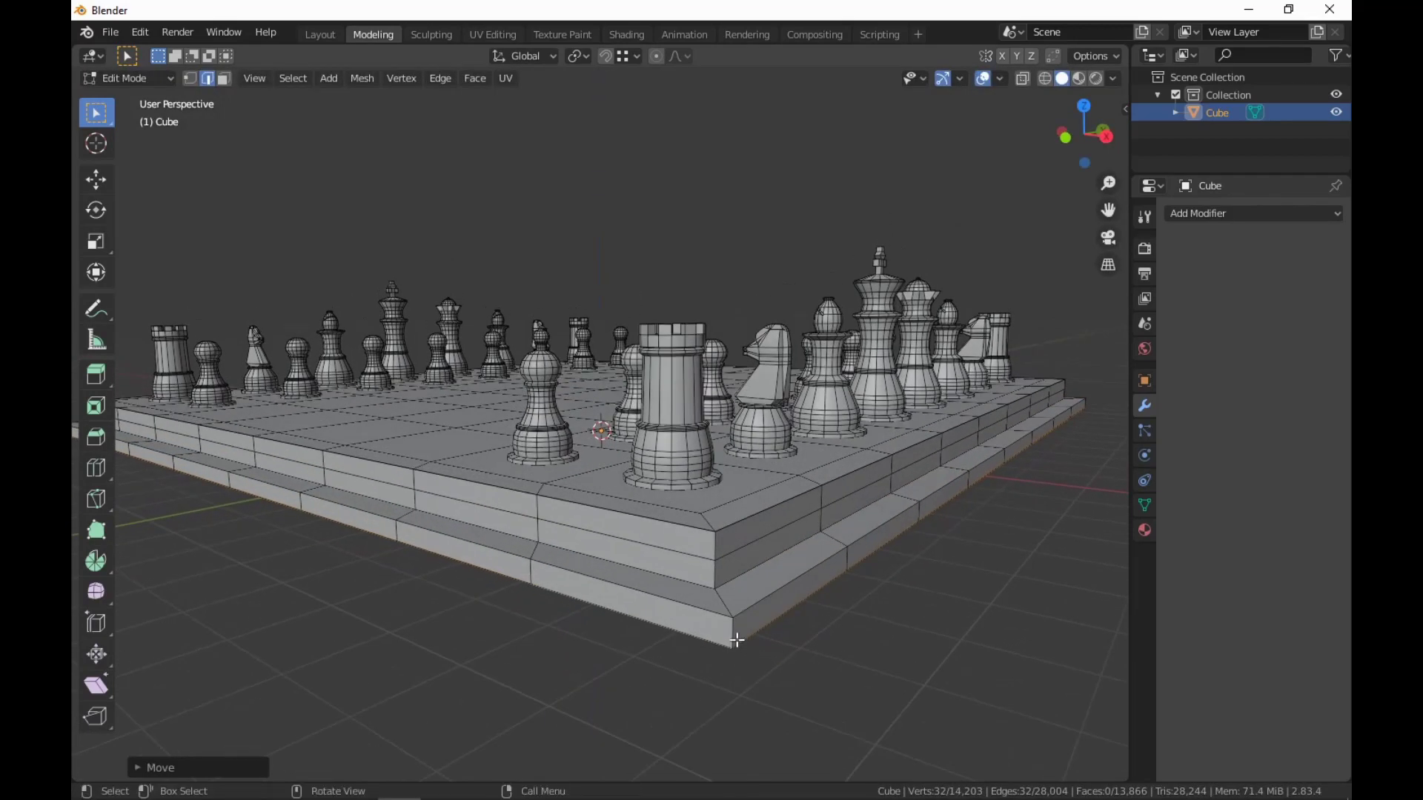
Select the entire linked base mesh and merge its overlapping vertices by distance.
{"action": "key", "text": "ctrl+l"}
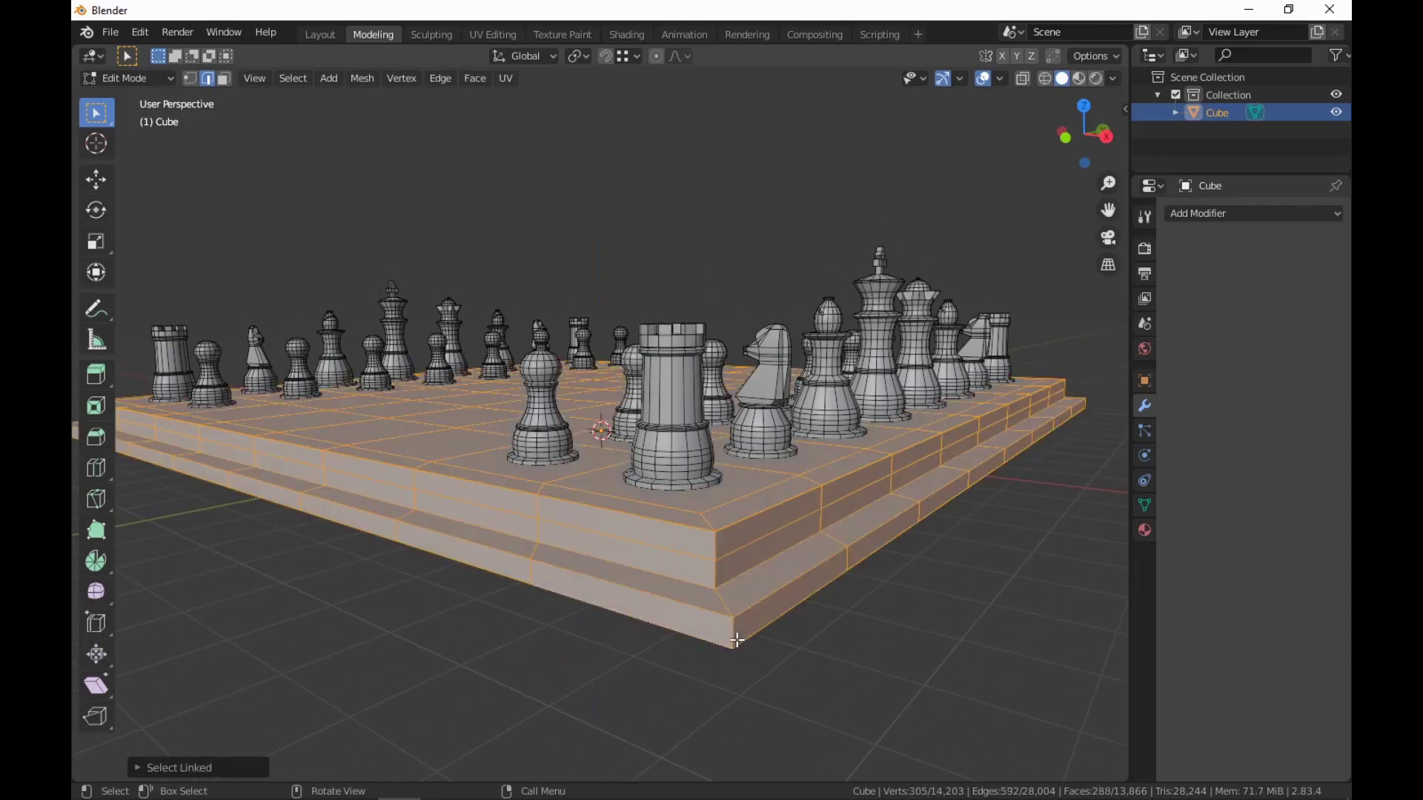
{"action": "key", "text": "m"}
{"action": "left_click", "coordinate": [737, 641]}
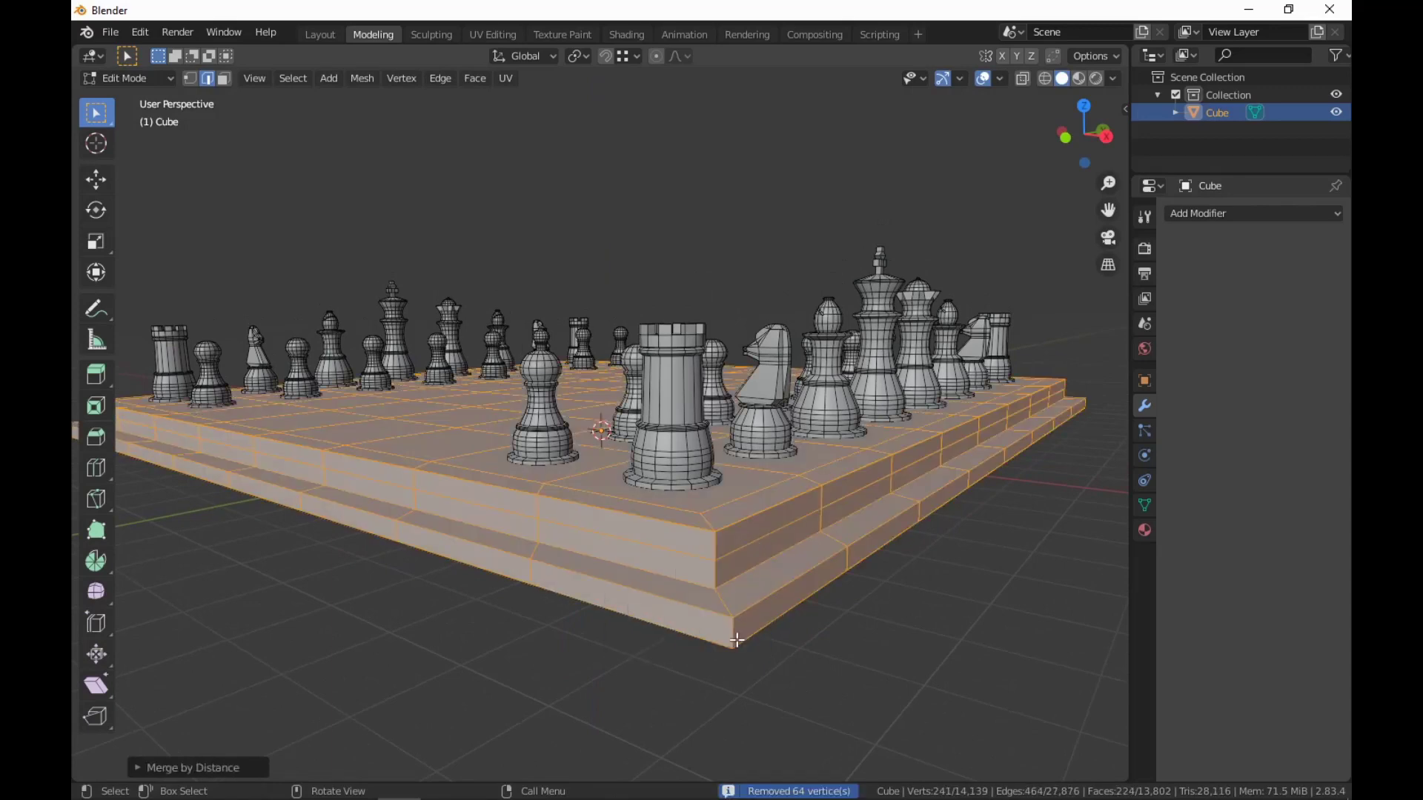
Move the side and ledge faces below the upper tier's mid-height loop up 0.25 m along Z, and select the whole linked base.
{"action": "key", "text": "3"}
{"action": "left_click", "coordinate": [734, 640], "text": "alt"}
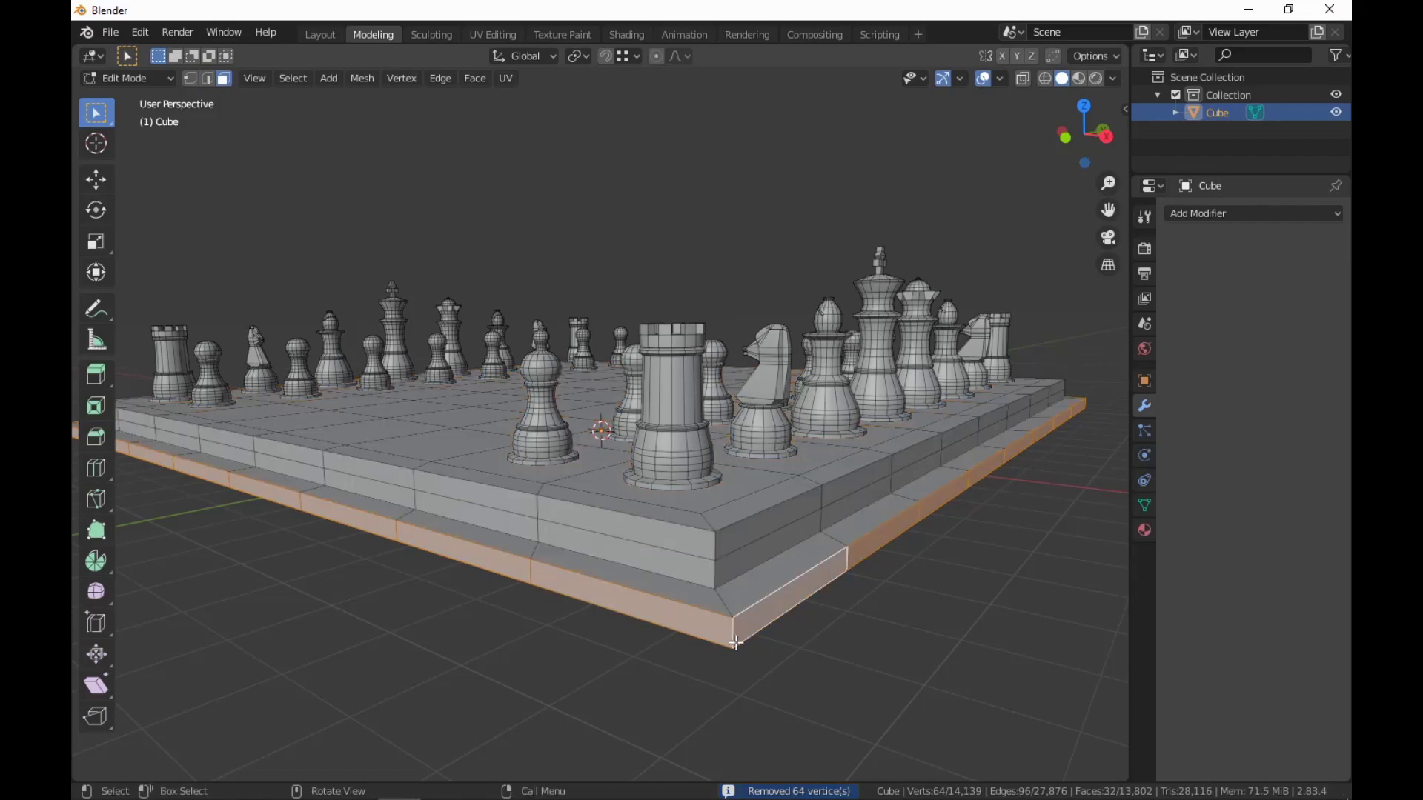
{"action": "key", "text": "ctrl+KP_Add"}
{"action": "key", "text": "ctrl+KP_Add"}
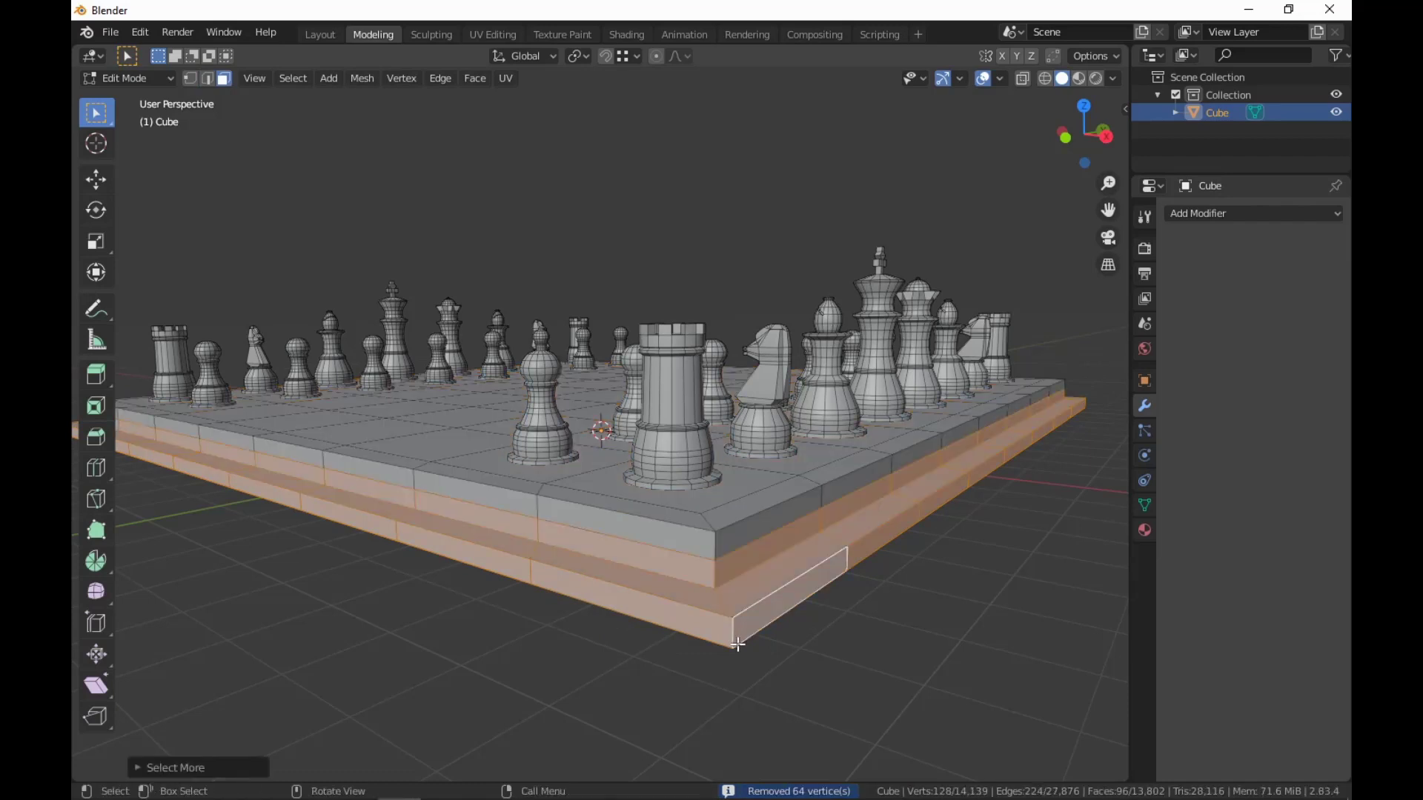
{"action": "key", "text": "g"}
{"action": "key", "text": "z"}
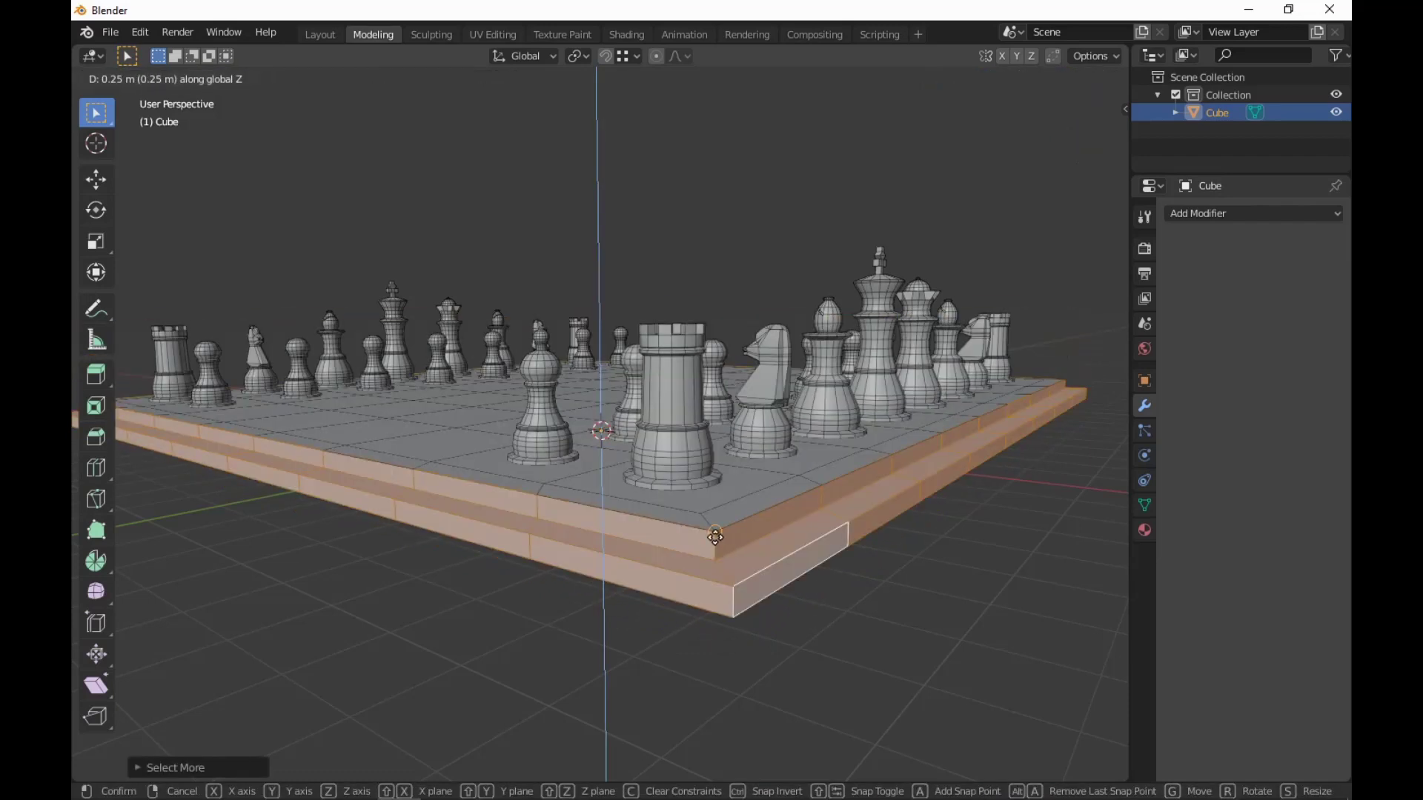
{"action": "left_click", "coordinate": [810, 622]}
{"action": "key", "text": "ctrl+l"}
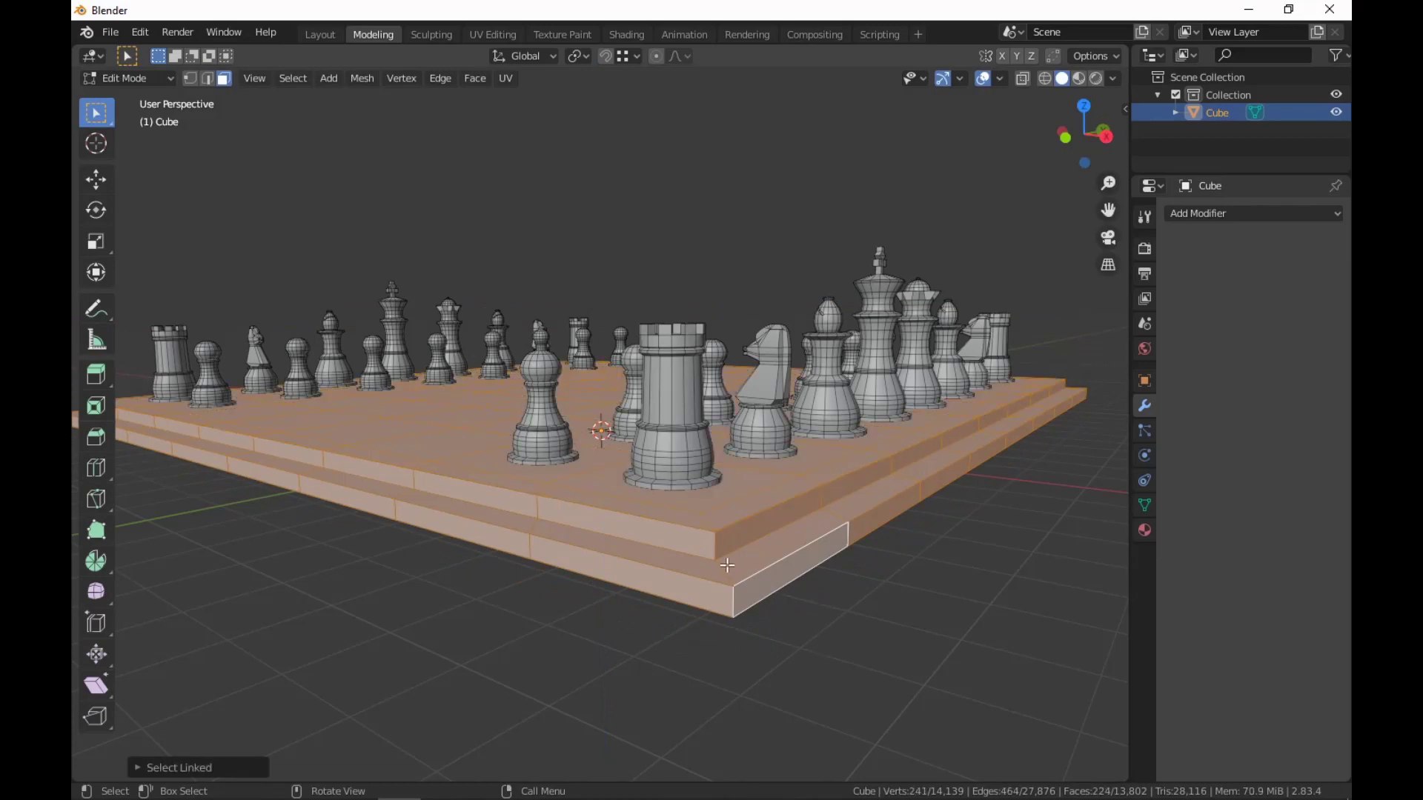
{"action": "key", "text": "m"}
{"action": "left_click", "coordinate": [727, 564]}
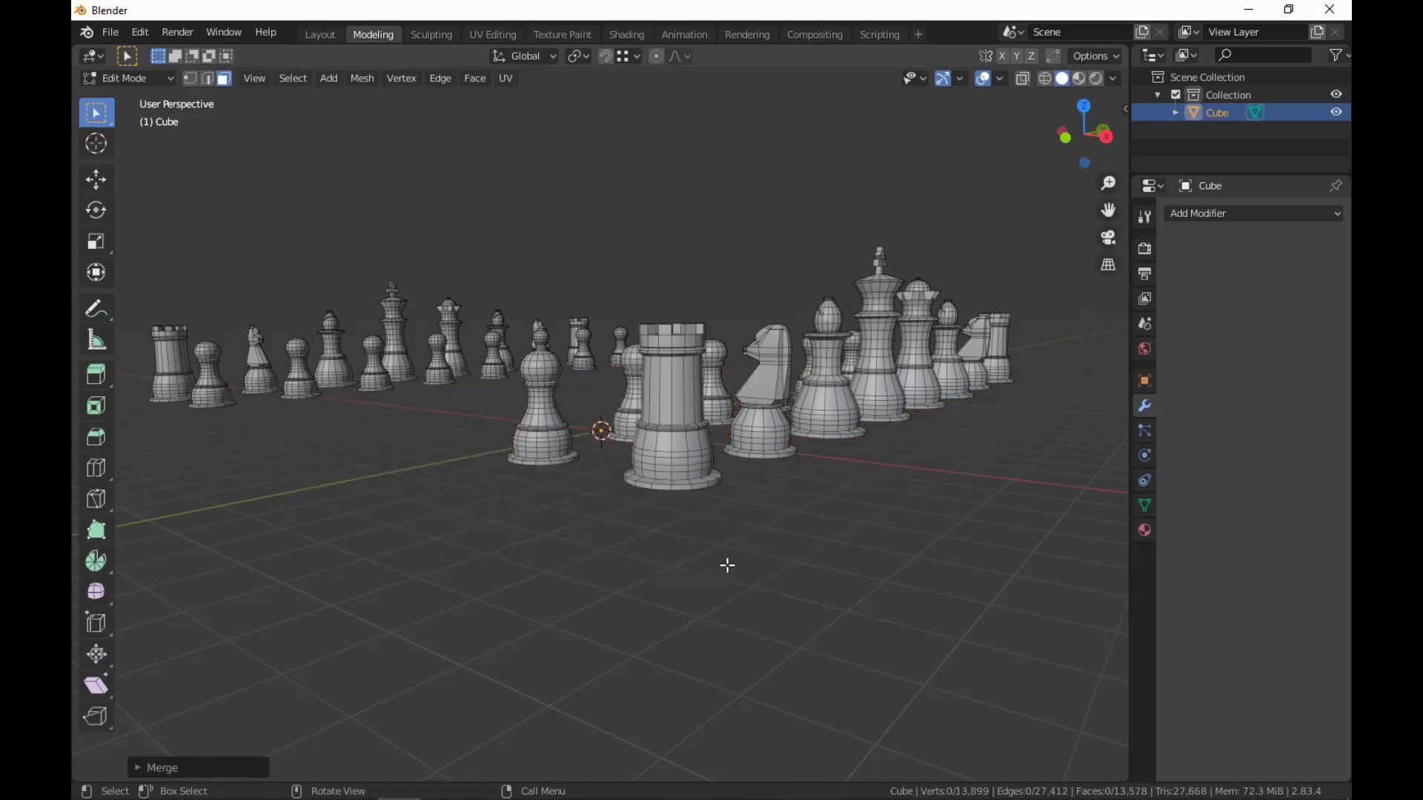
{"action": "key", "text": "ctrl+z"}
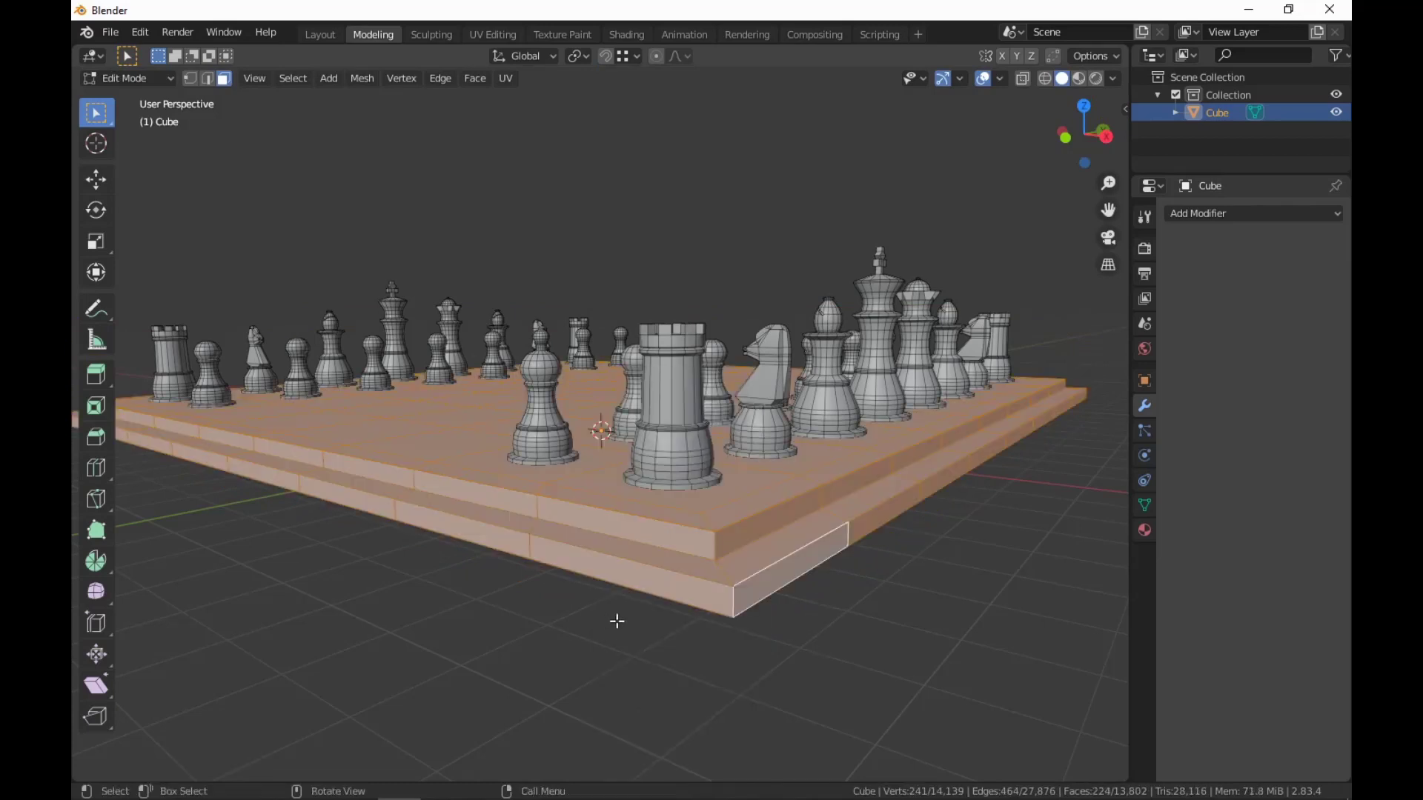
Merge the selected base's overlapping upper-tier vertices by distance.
{"action": "key", "text": "m"}
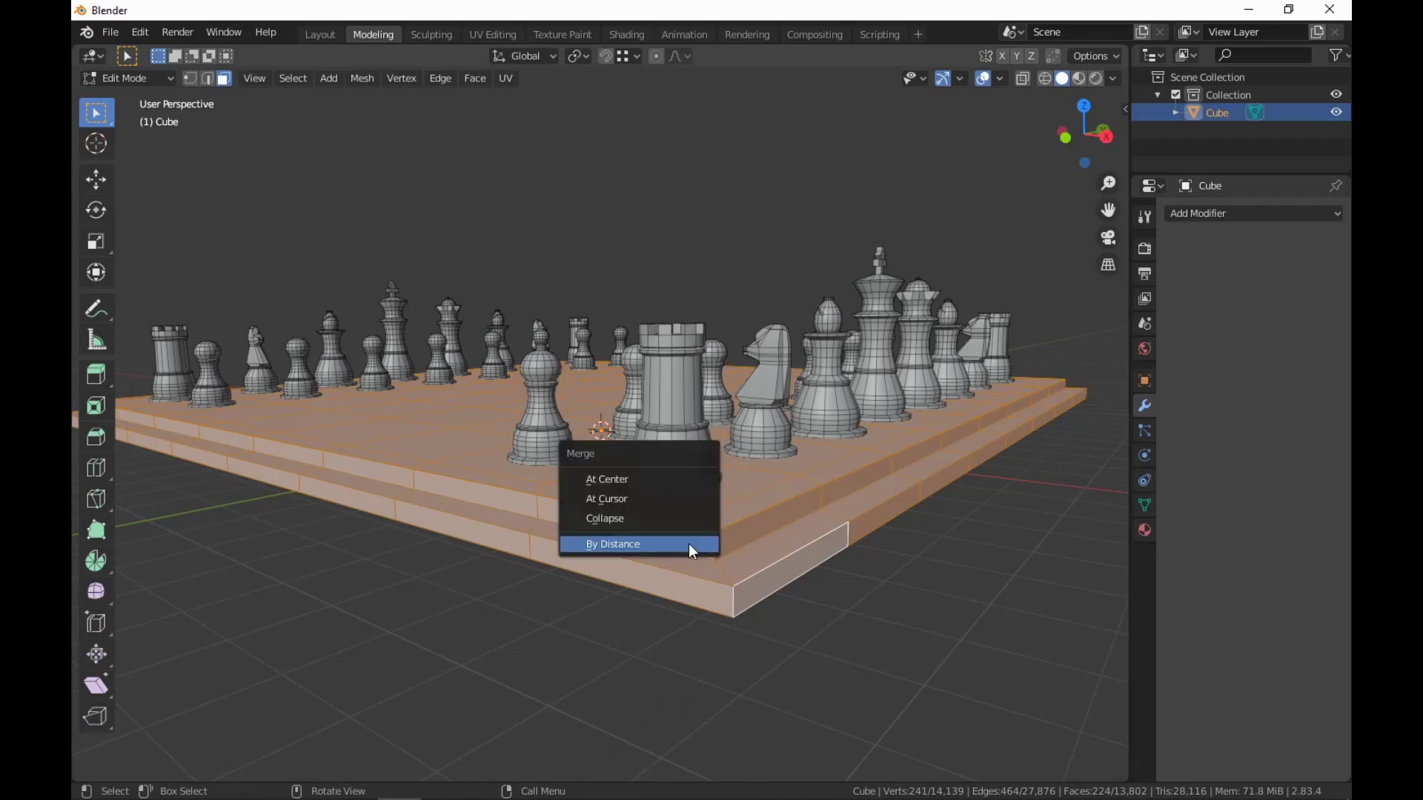
{"action": "left_click", "coordinate": [687, 544]}
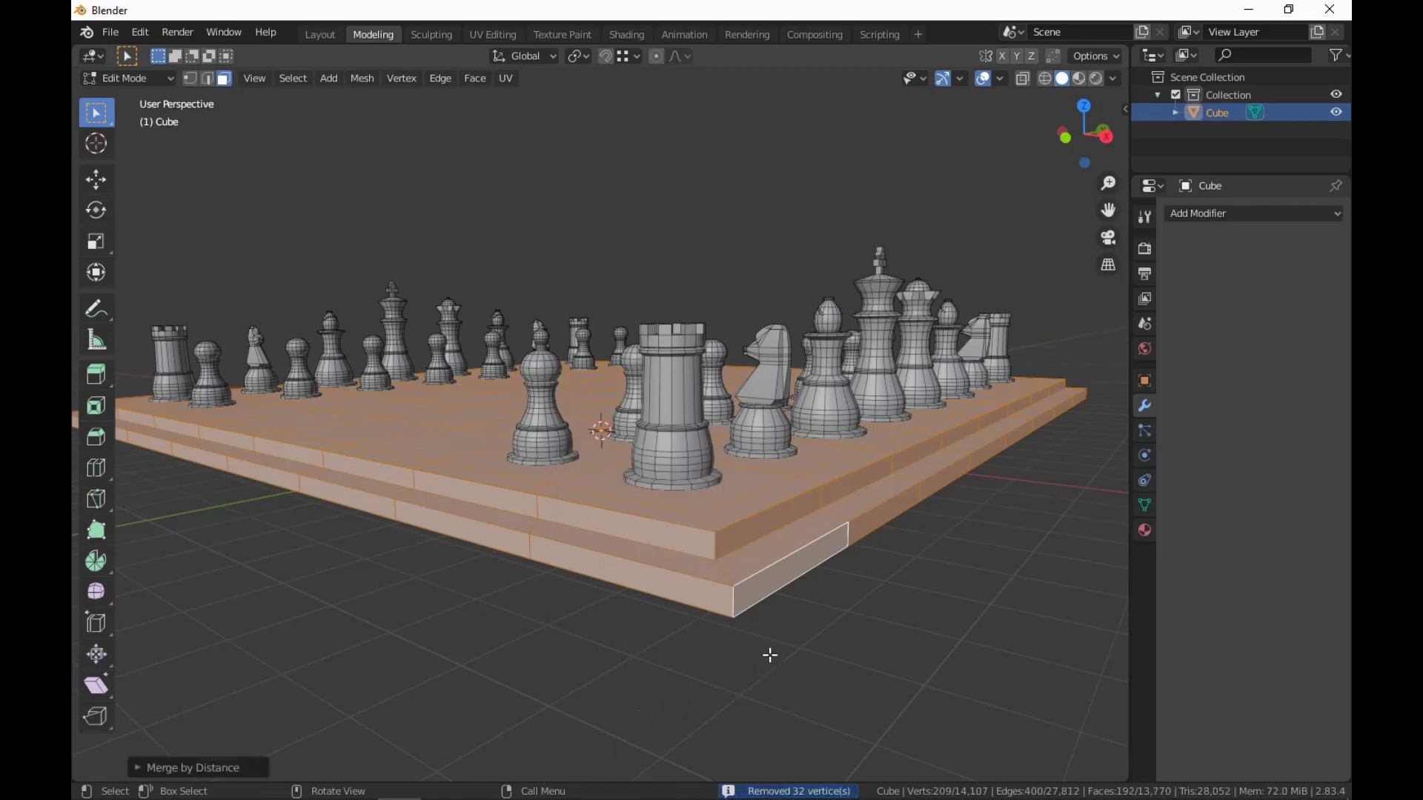
Select the whole mesh and move it down about 0.48 m along Z so the base's underside rests on the ground plane.
{"action": "key", "text": "a"}
{"action": "key", "text": "s"}
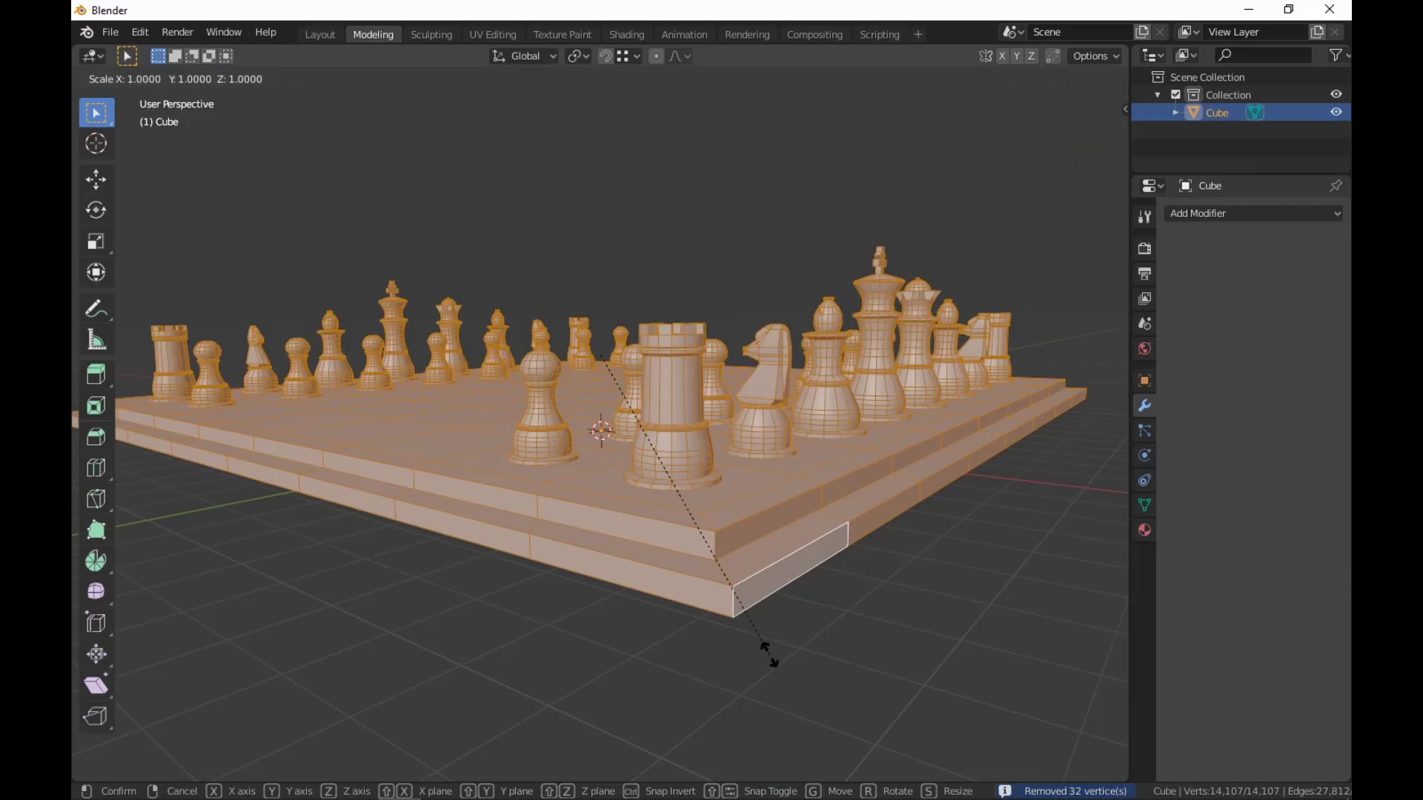
{"action": "right_click", "coordinate": [771, 655]}
{"action": "key", "text": "KP_3"}
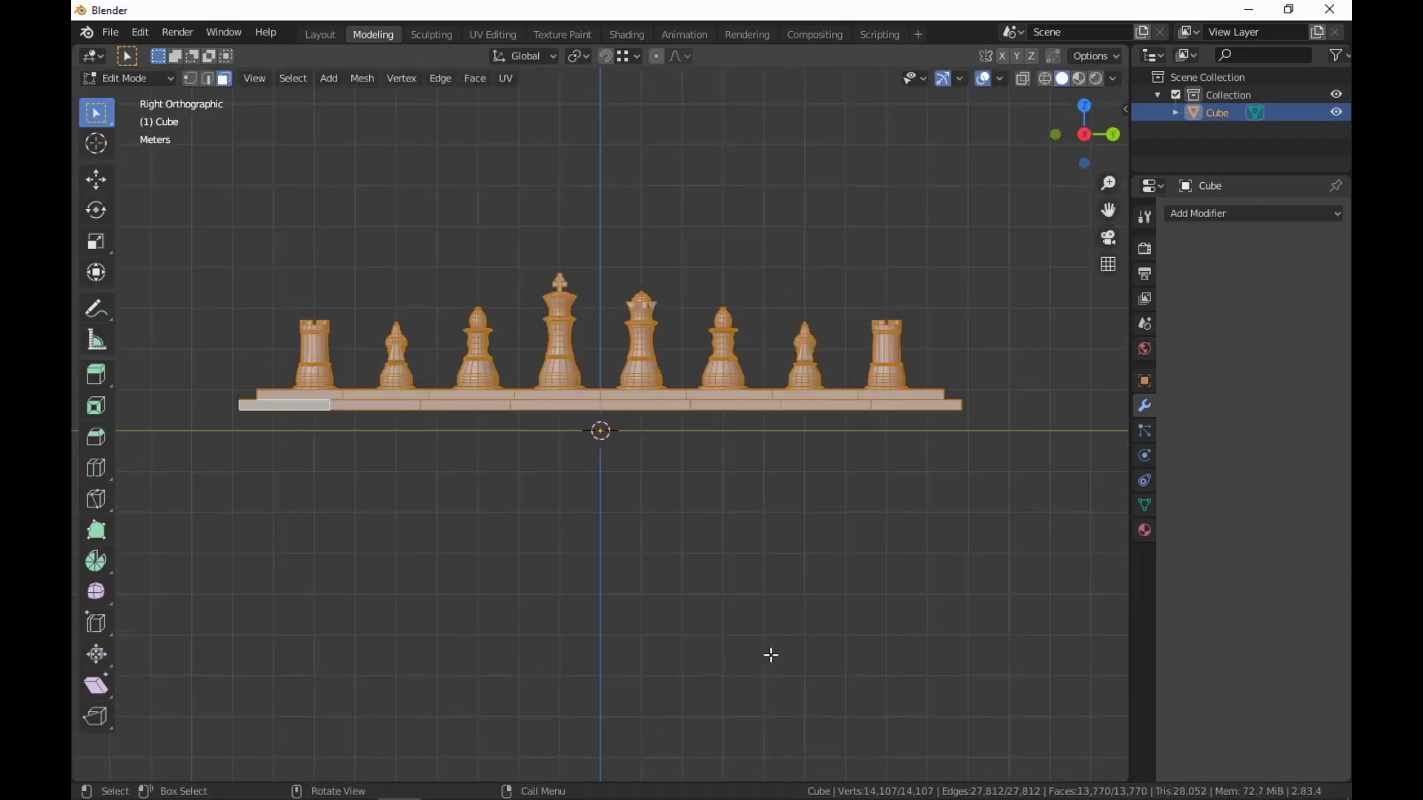
{"action": "key", "text": "g"}
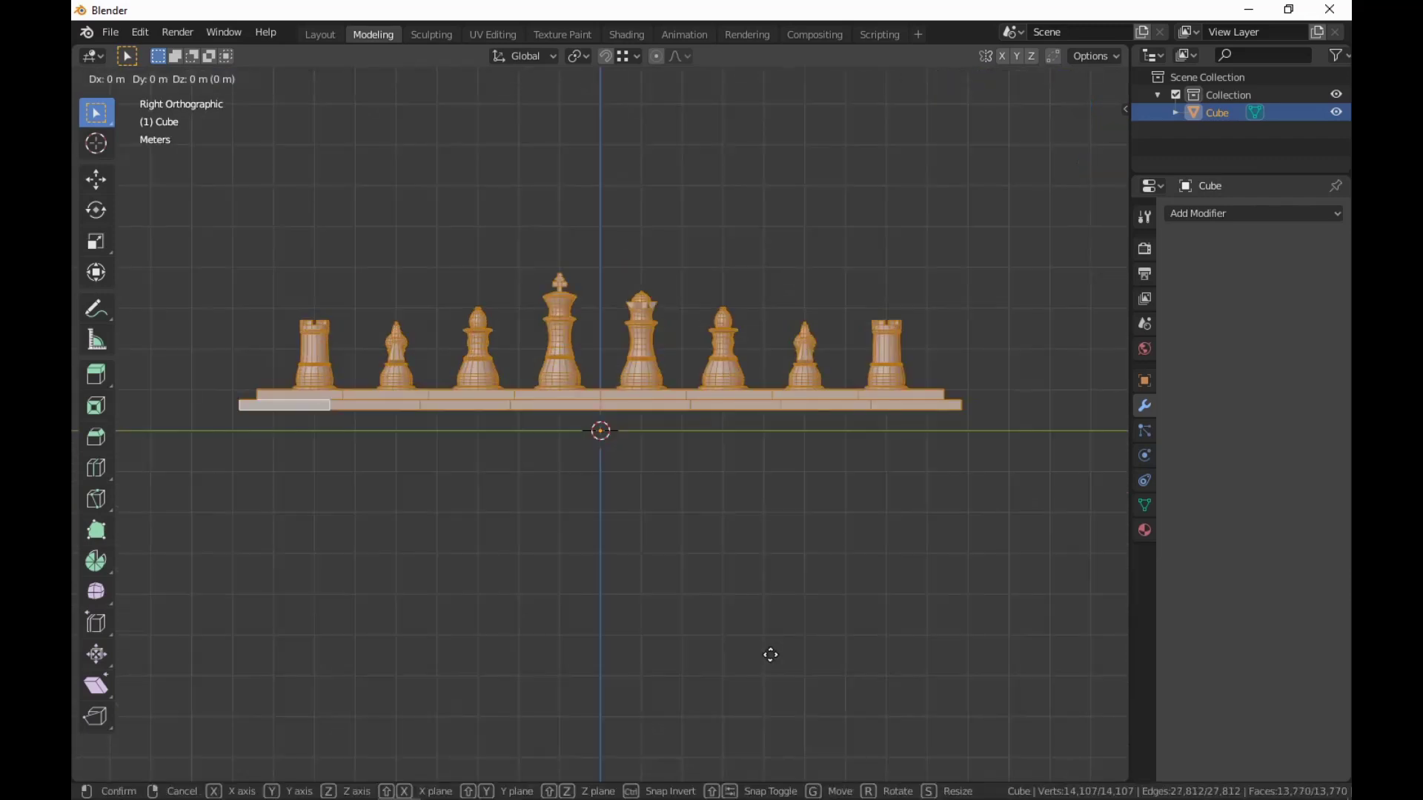
{"action": "key", "text": "z"}
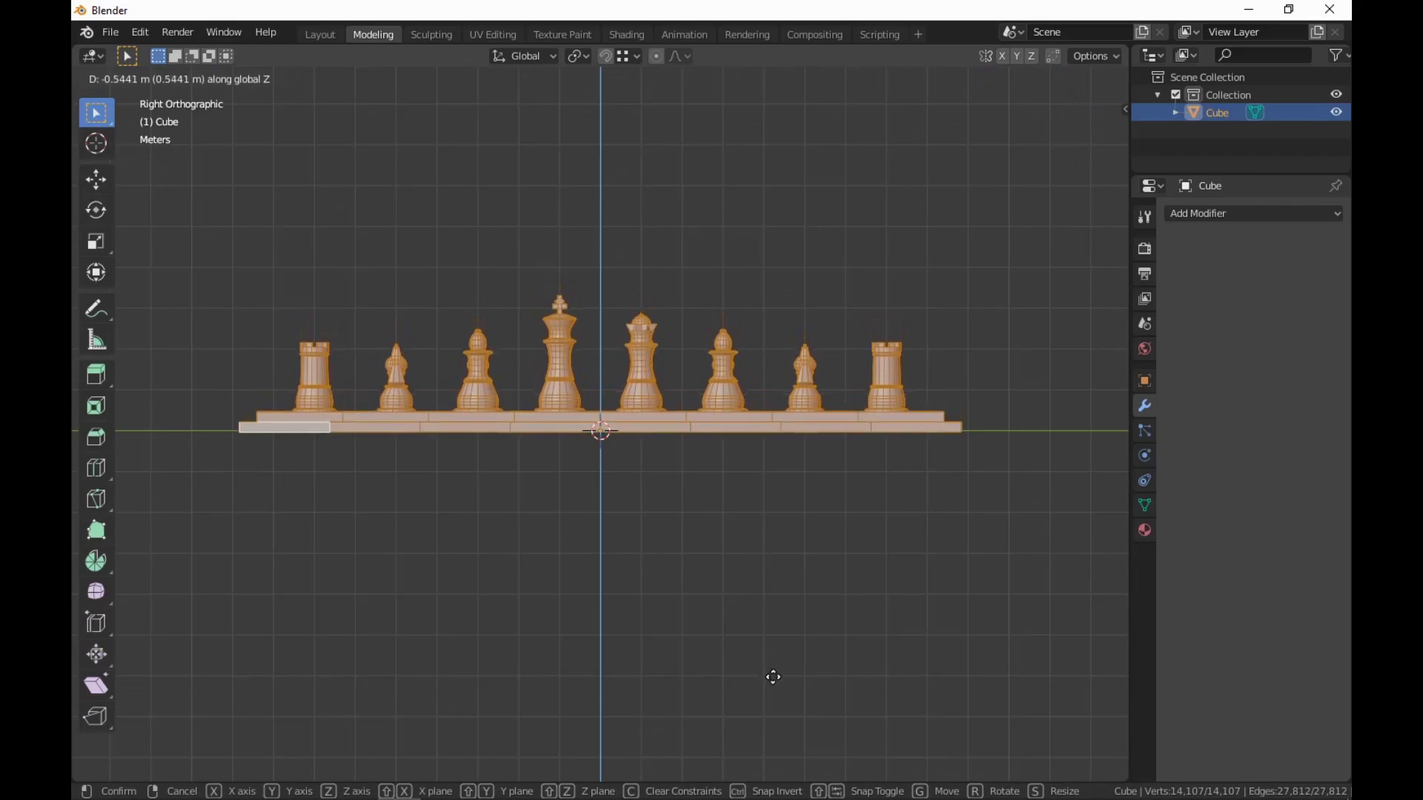
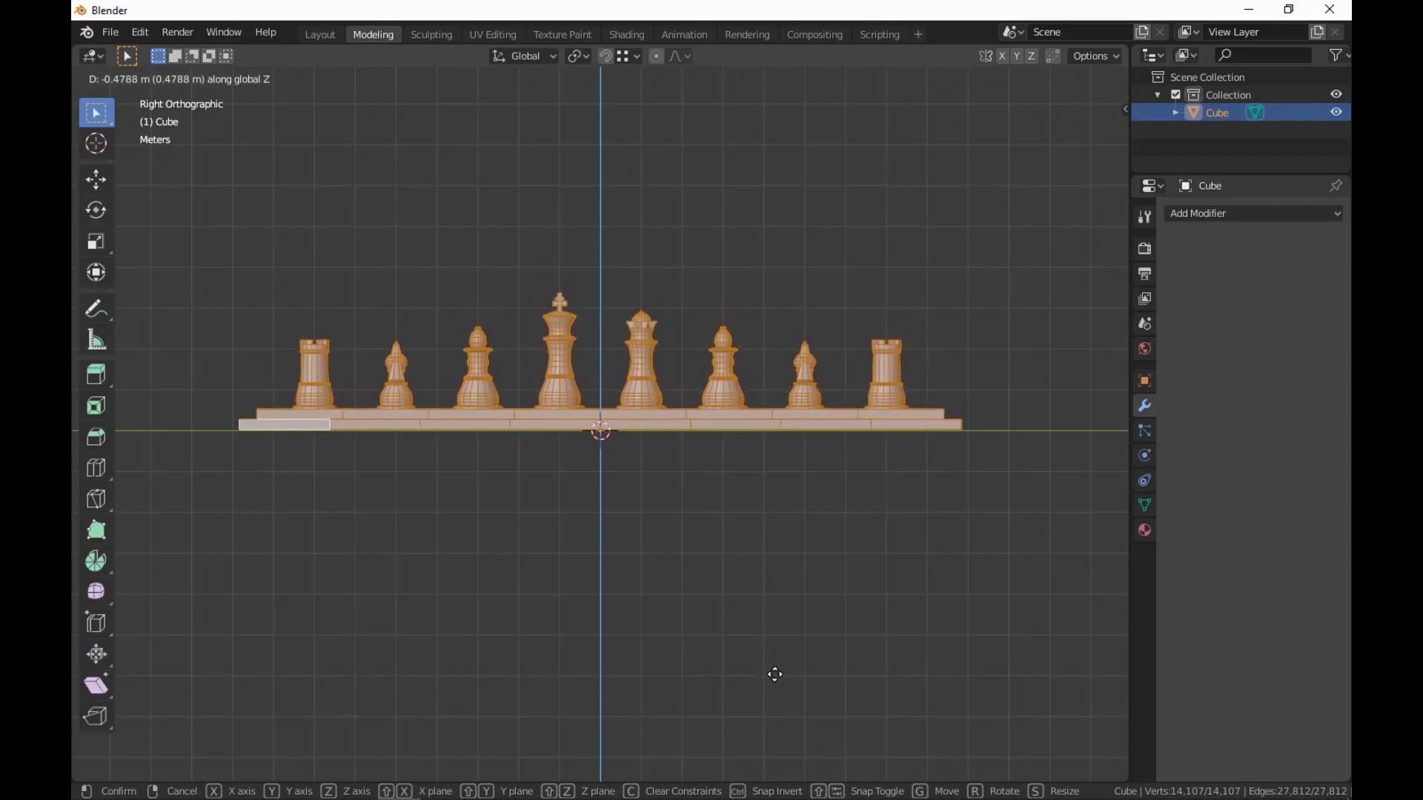
{"action": "left_click", "coordinate": [774, 675]}
{"action": "middle_click_drag", "start_coordinate": [776, 673], "coordinate": [809, 518]}
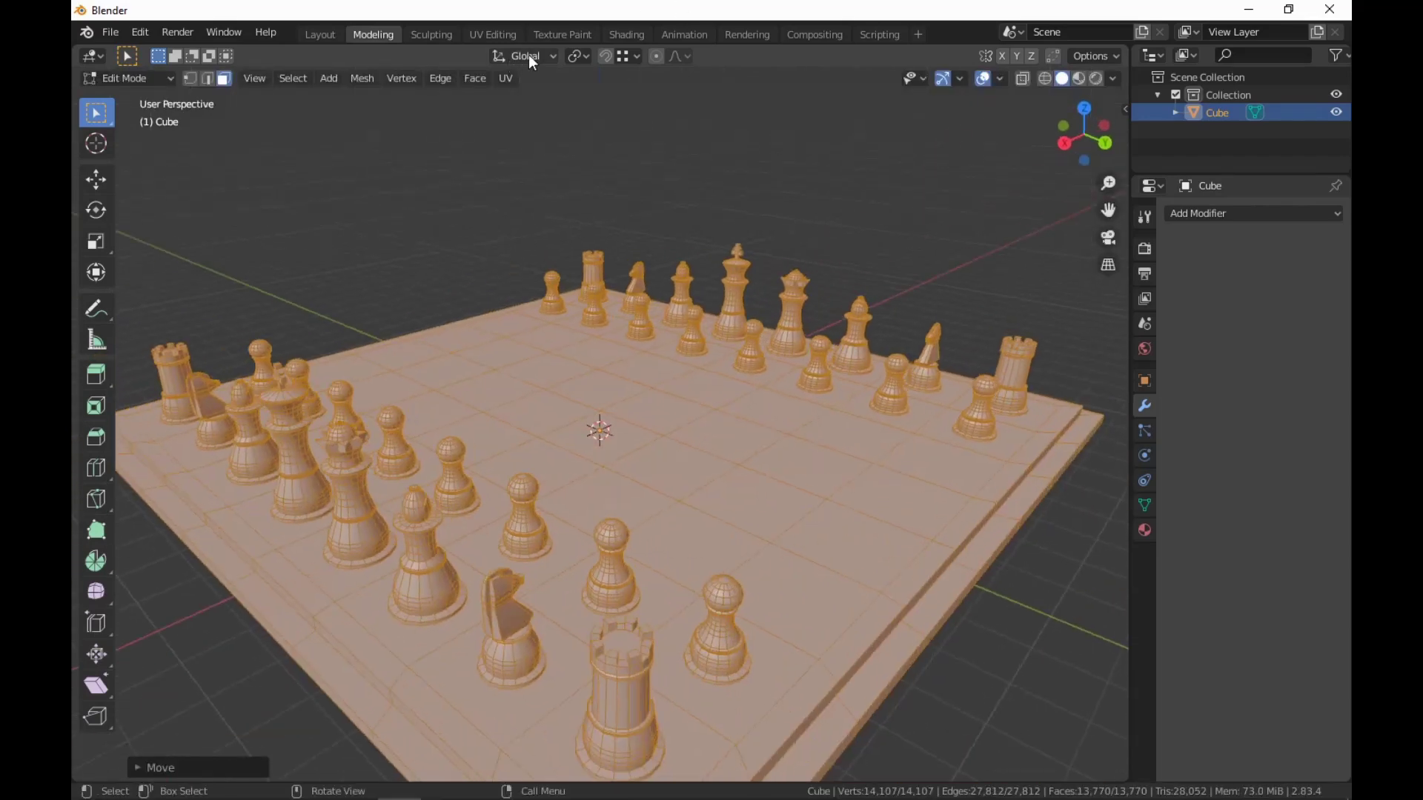
Switch to UV editing and unwrap the whole mesh with Smart UV Project, using angle limit 66 and island margin 0.03.
{"action": "left_click", "coordinate": [485, 34]}
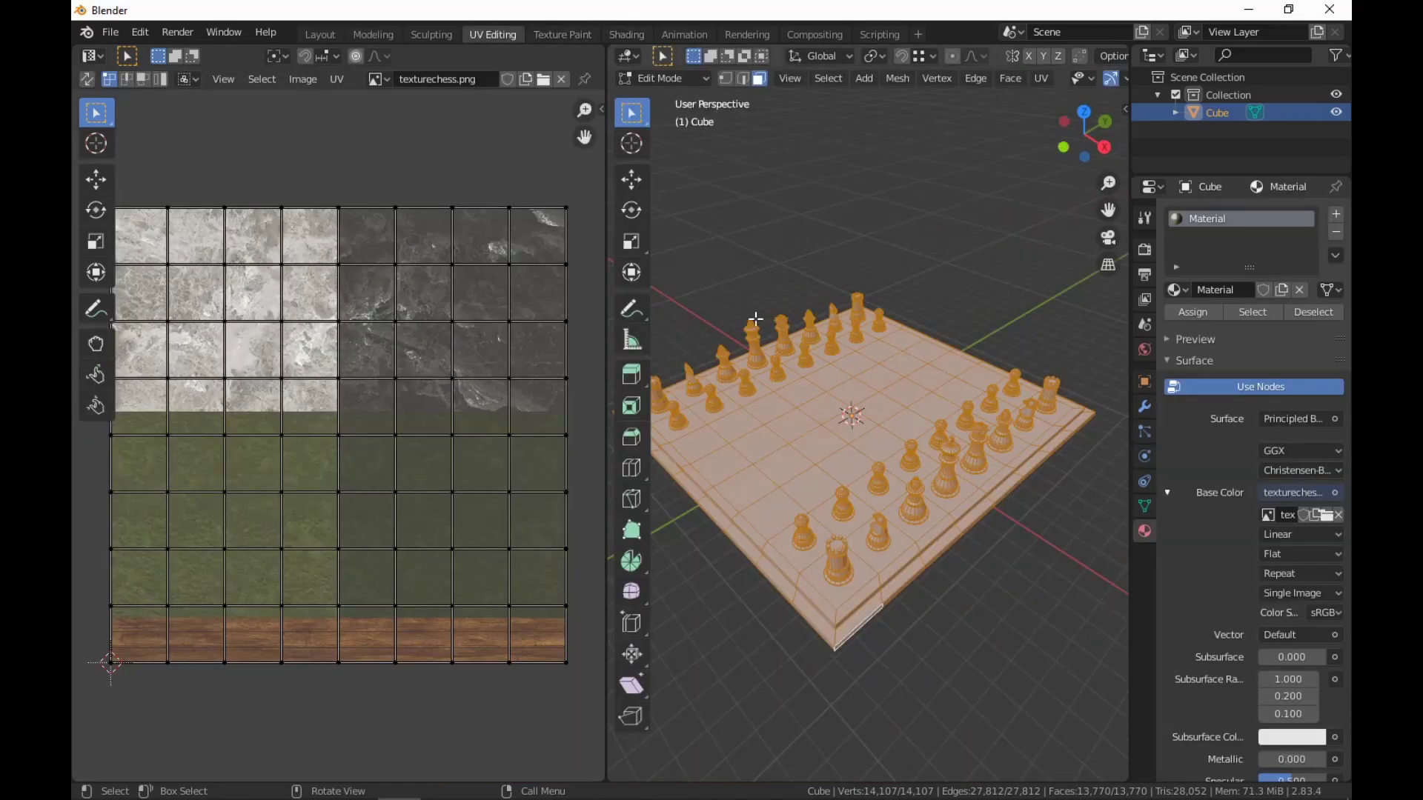
{"action": "right_click", "coordinate": [811, 433]}
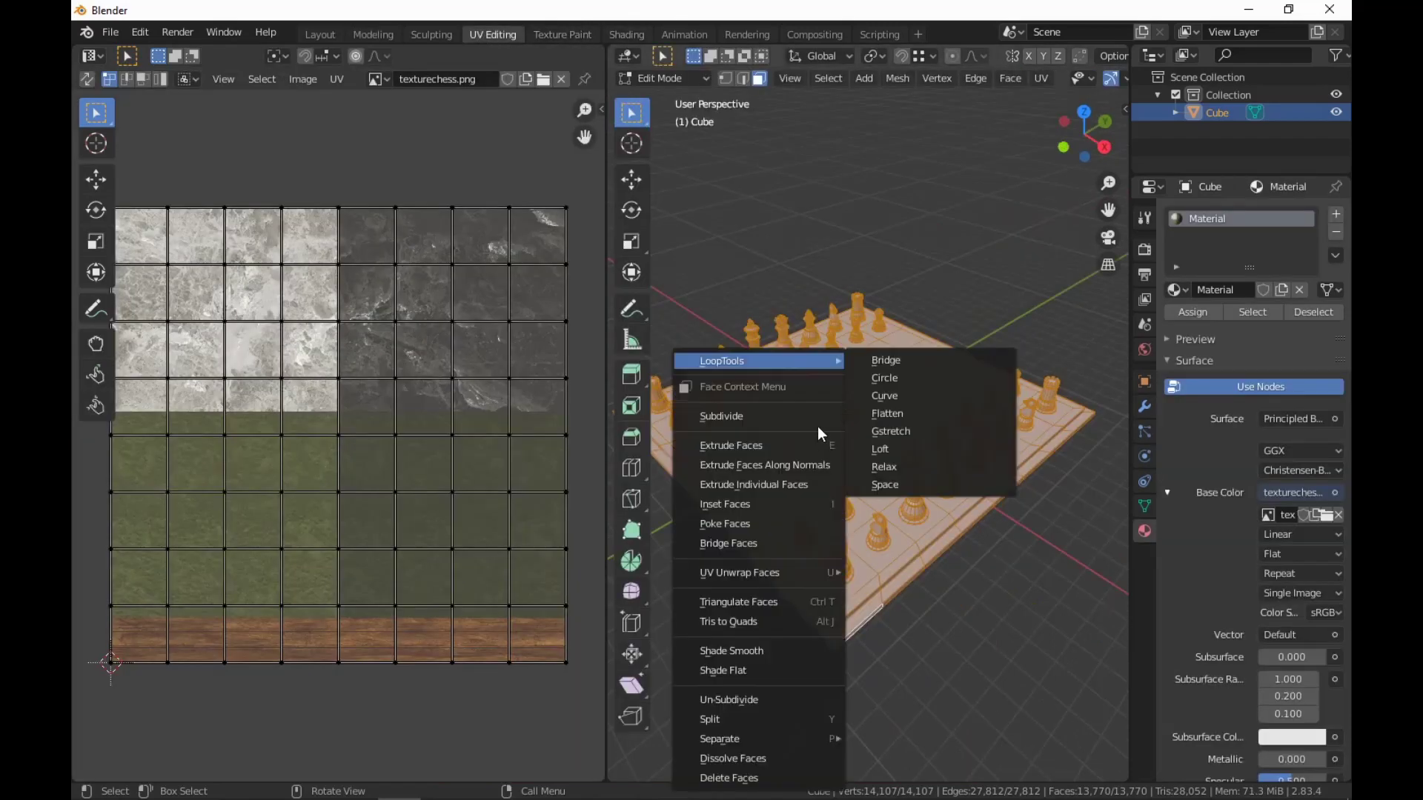
{"action": "mouse_move", "coordinate": [803, 570]}
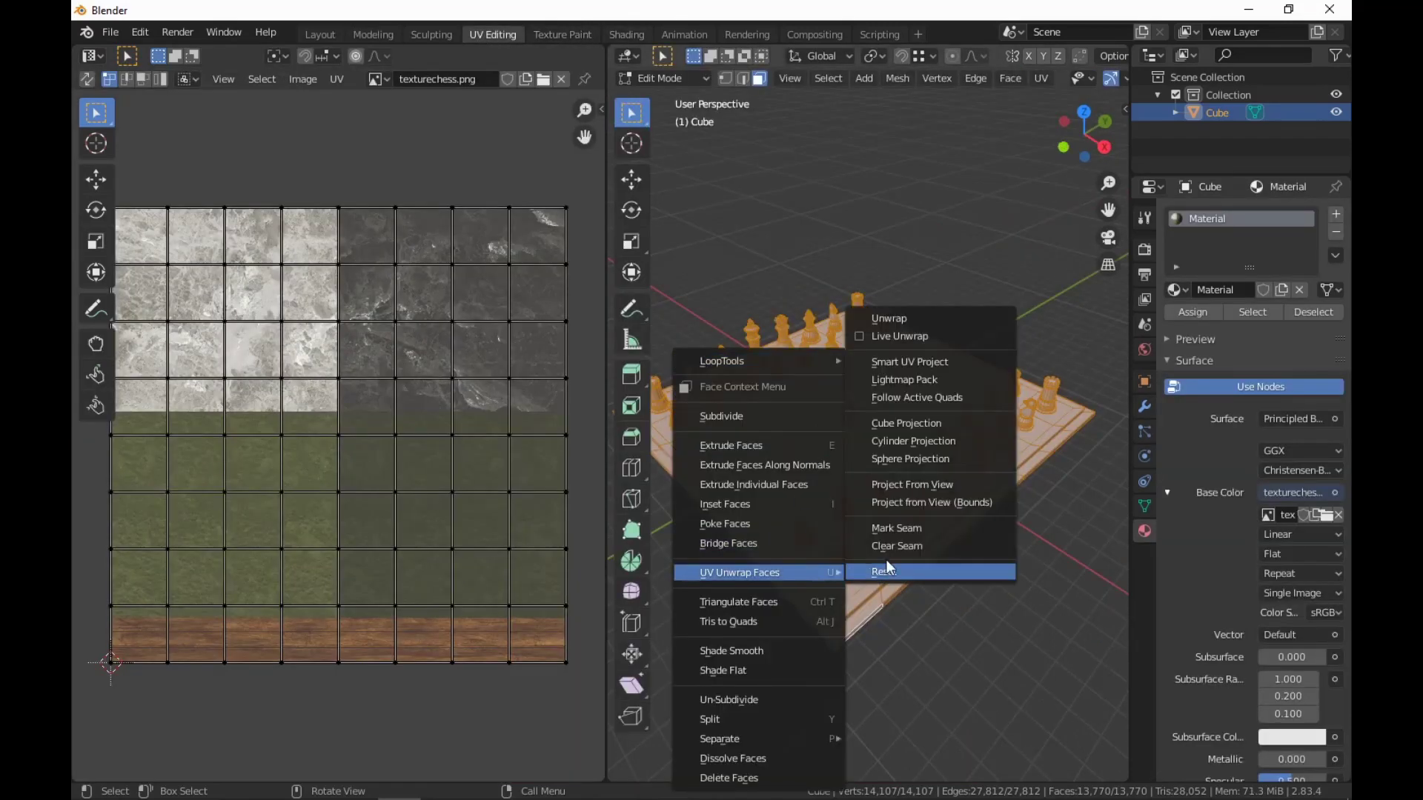
{"action": "left_click", "coordinate": [950, 362]}
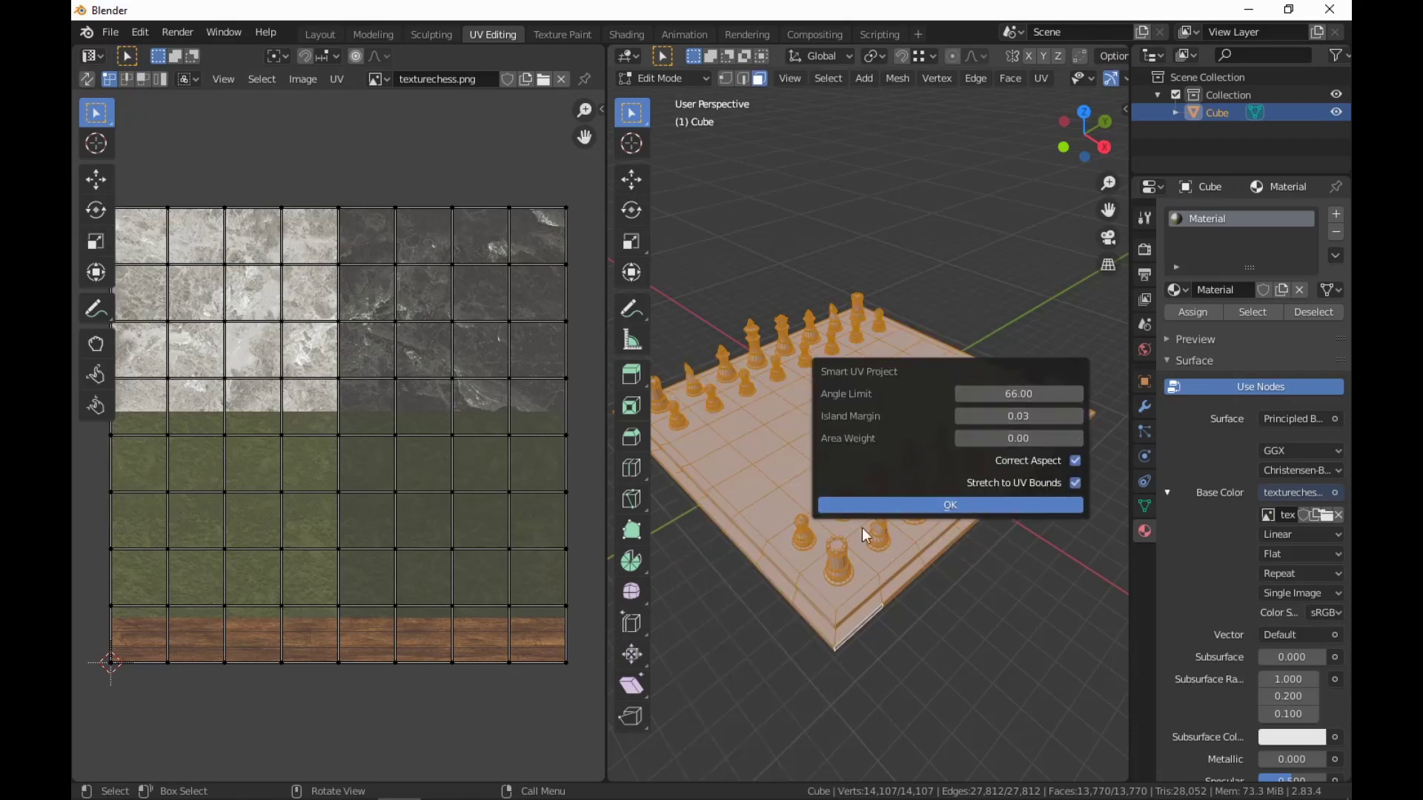
{"action": "key", "text": "Return"}
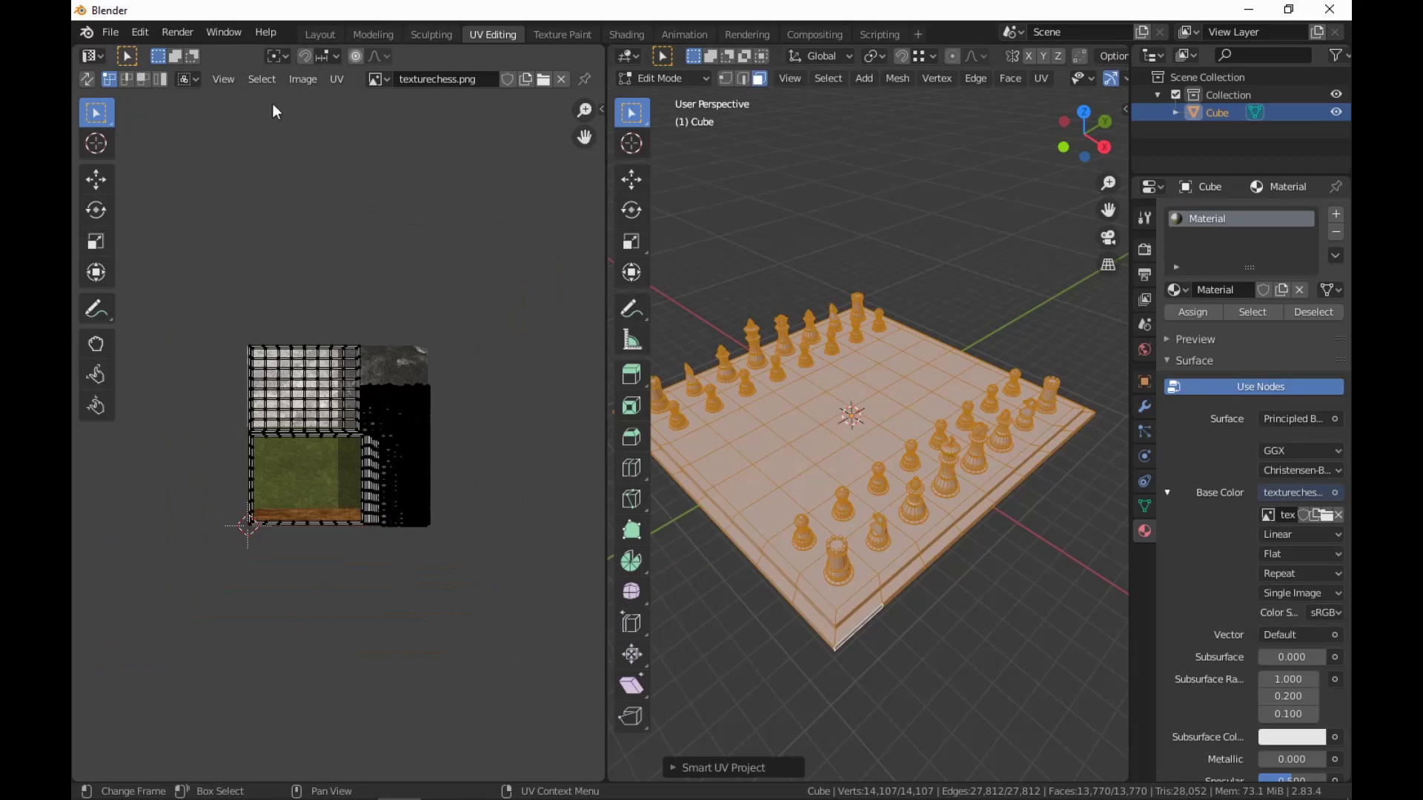
Enable UV sync selection, move all UV islands up about 1.07 so they sit above the texture image, and deselect everything.
{"action": "left_click", "coordinate": [85, 79]}
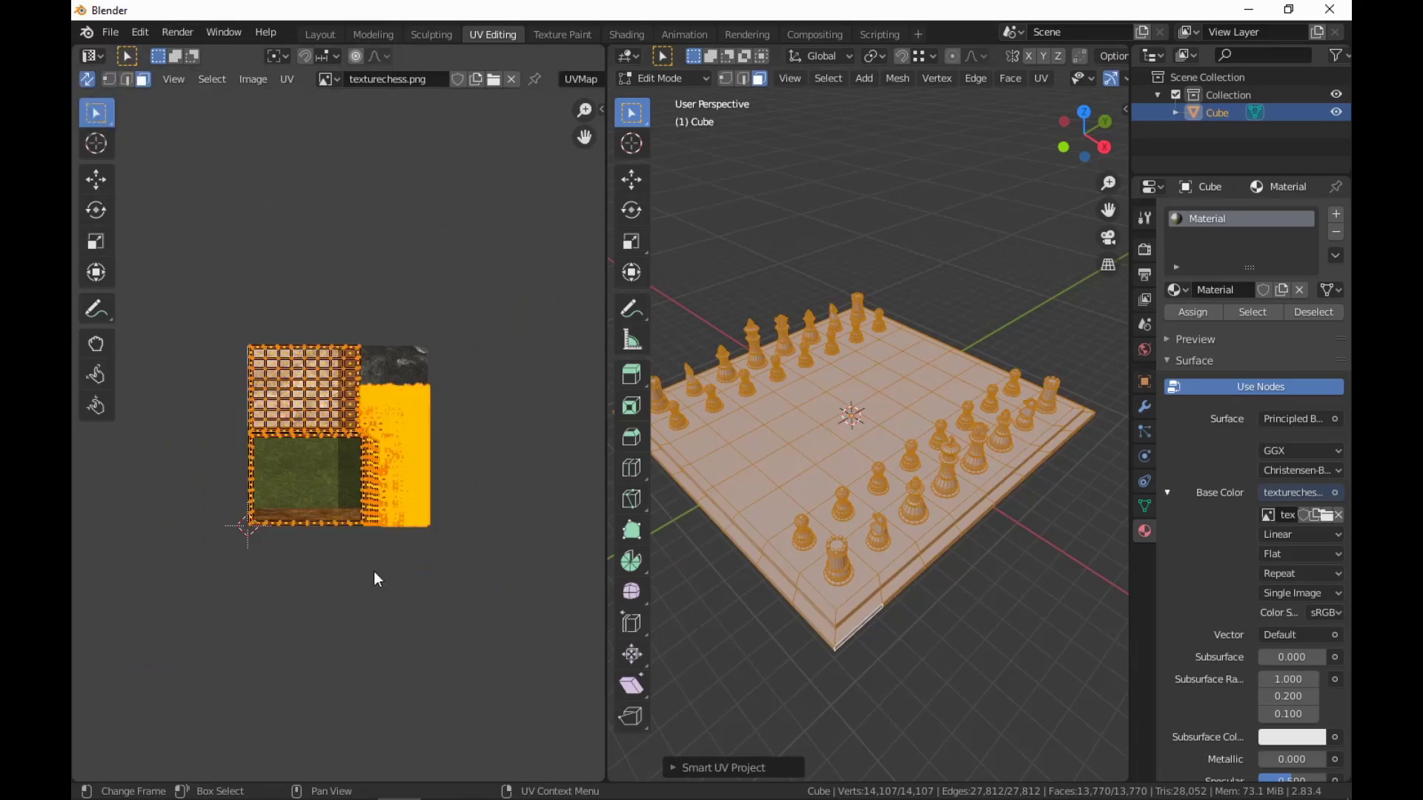
{"action": "key", "text": "g"}
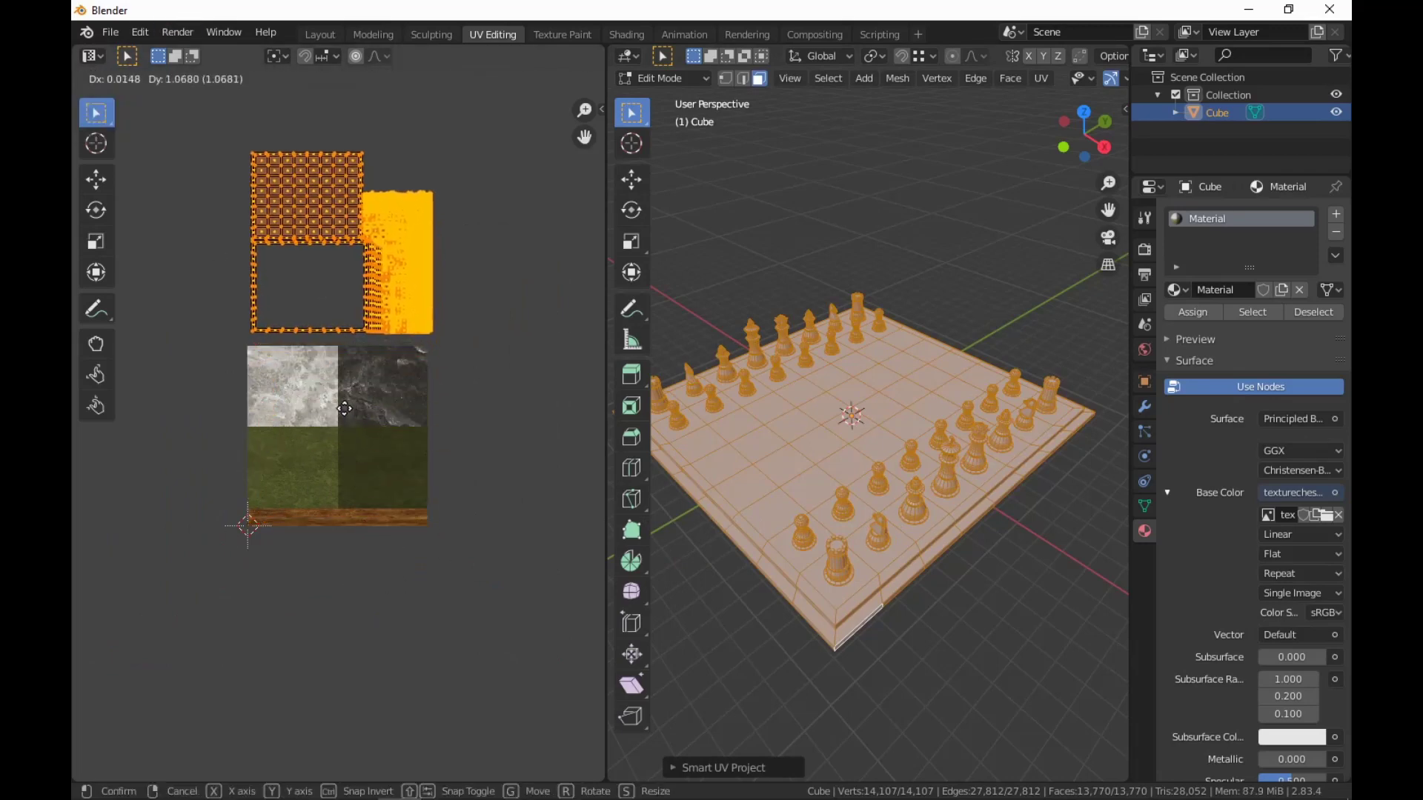
{"action": "left_click", "coordinate": [343, 412]}
{"action": "middle_click_drag", "start_coordinate": [1001, 615], "coordinate": [942, 605]}
{"action": "left_click", "coordinate": [526, 458]}
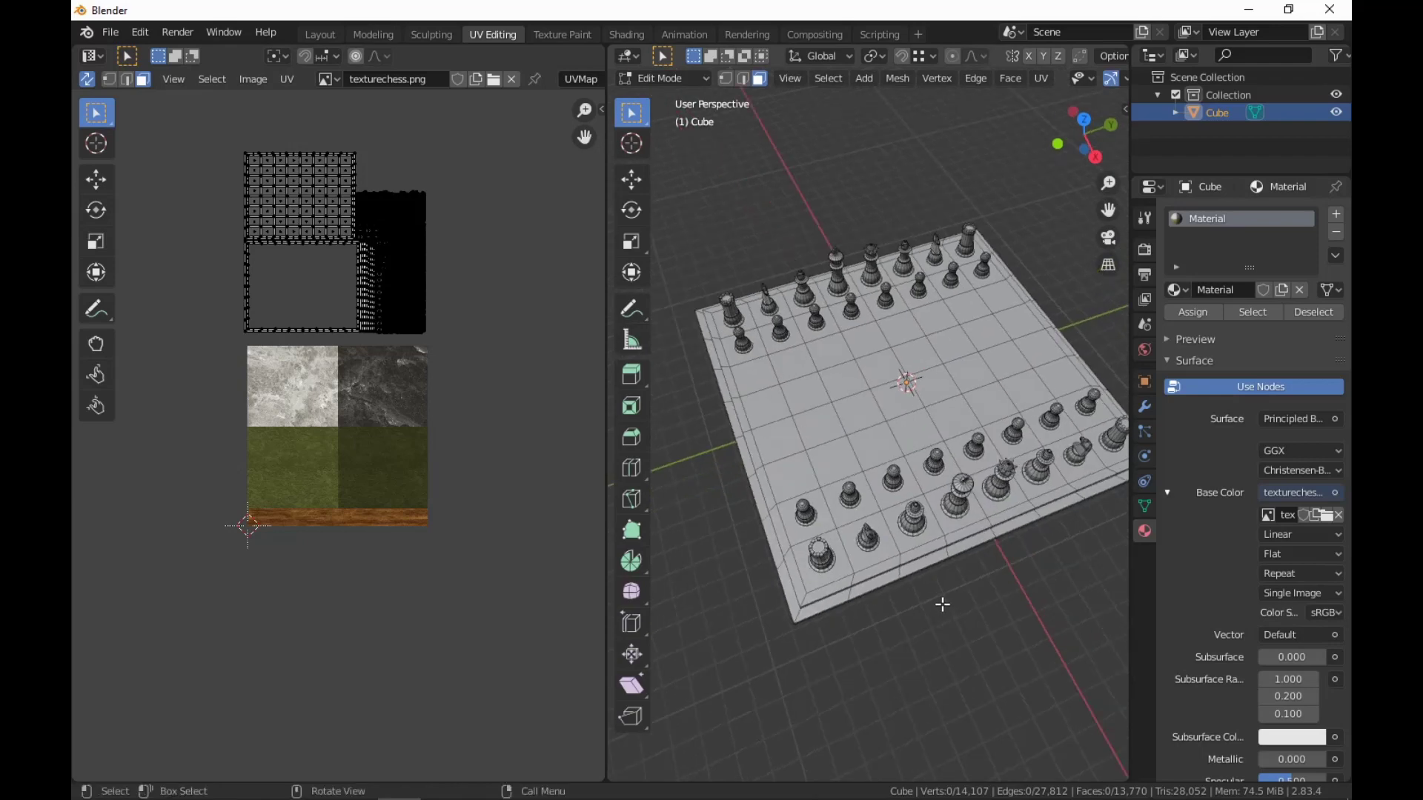
Enlarge the 3D viewport and select all sixteen linked pieces of the chess set on the far side of the board.
{"action": "left_click_drag", "start_coordinate": [1131, 320], "coordinate": [1344, 339]}
{"action": "middle_click_drag", "start_coordinate": [917, 379], "coordinate": [842, 429], "text": "shift"}
{"action": "scroll", "coordinate": [845, 426], "scroll_direction": "up", "scroll_amount": 3}
{"action": "middle_click_drag", "start_coordinate": [978, 268], "coordinate": [996, 260]}
{"action": "middle_click_drag", "start_coordinate": [997, 261], "coordinate": [1128, 272], "text": "shift"}
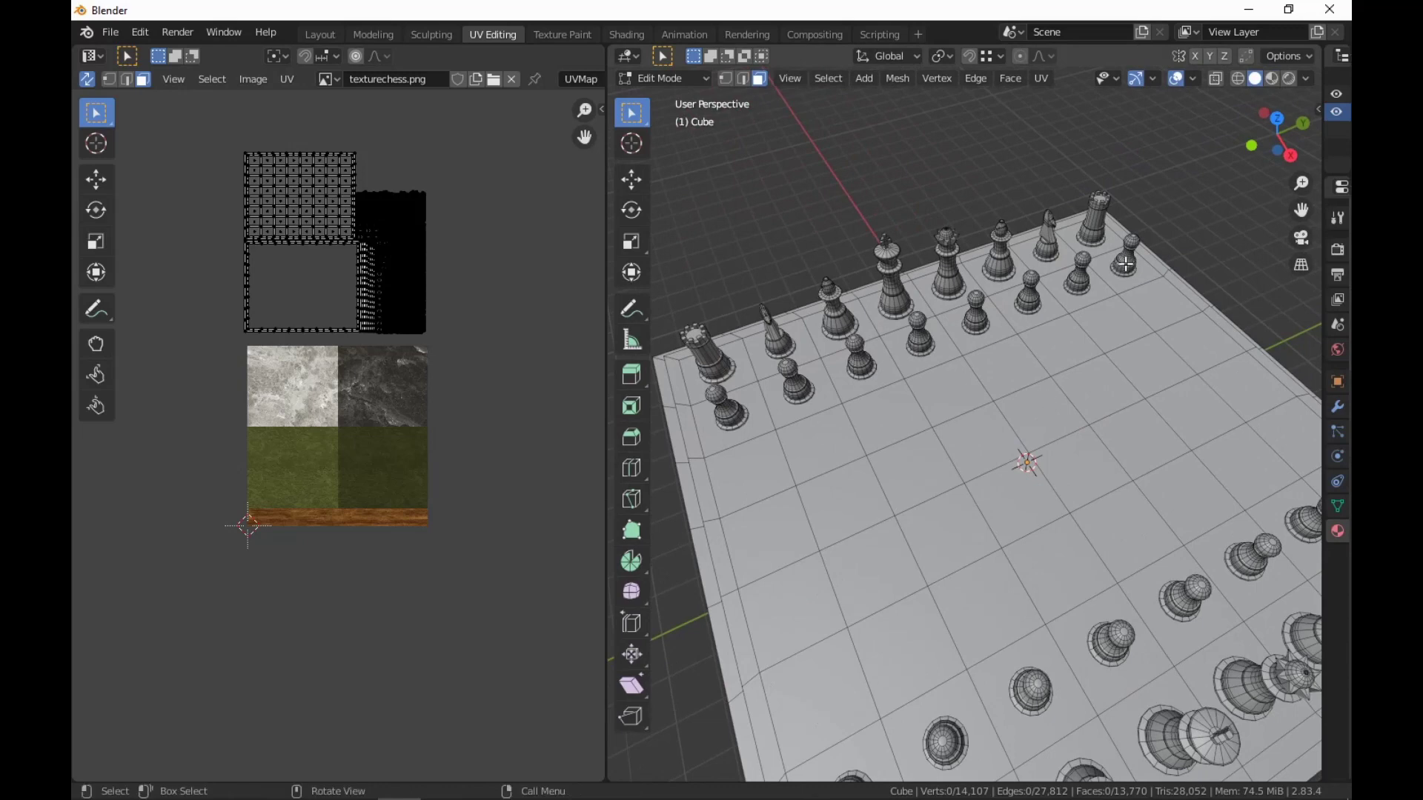
{"action": "key", "text": "l"}
{"action": "key", "text": "l"}
{"action": "key", "text": "l"}
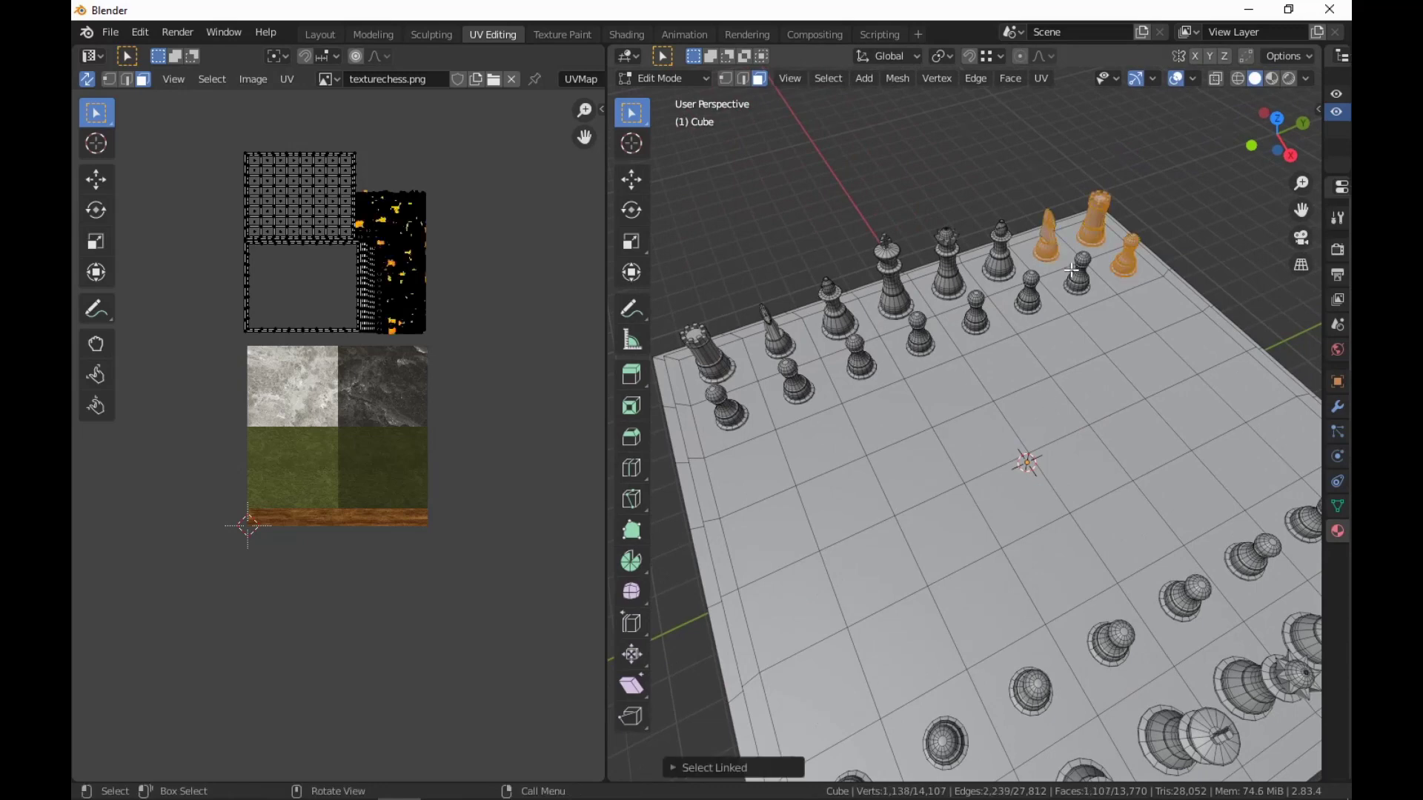
{"action": "key", "text": "l"}
{"action": "key", "text": "l"}
{"action": "key", "text": "l"}
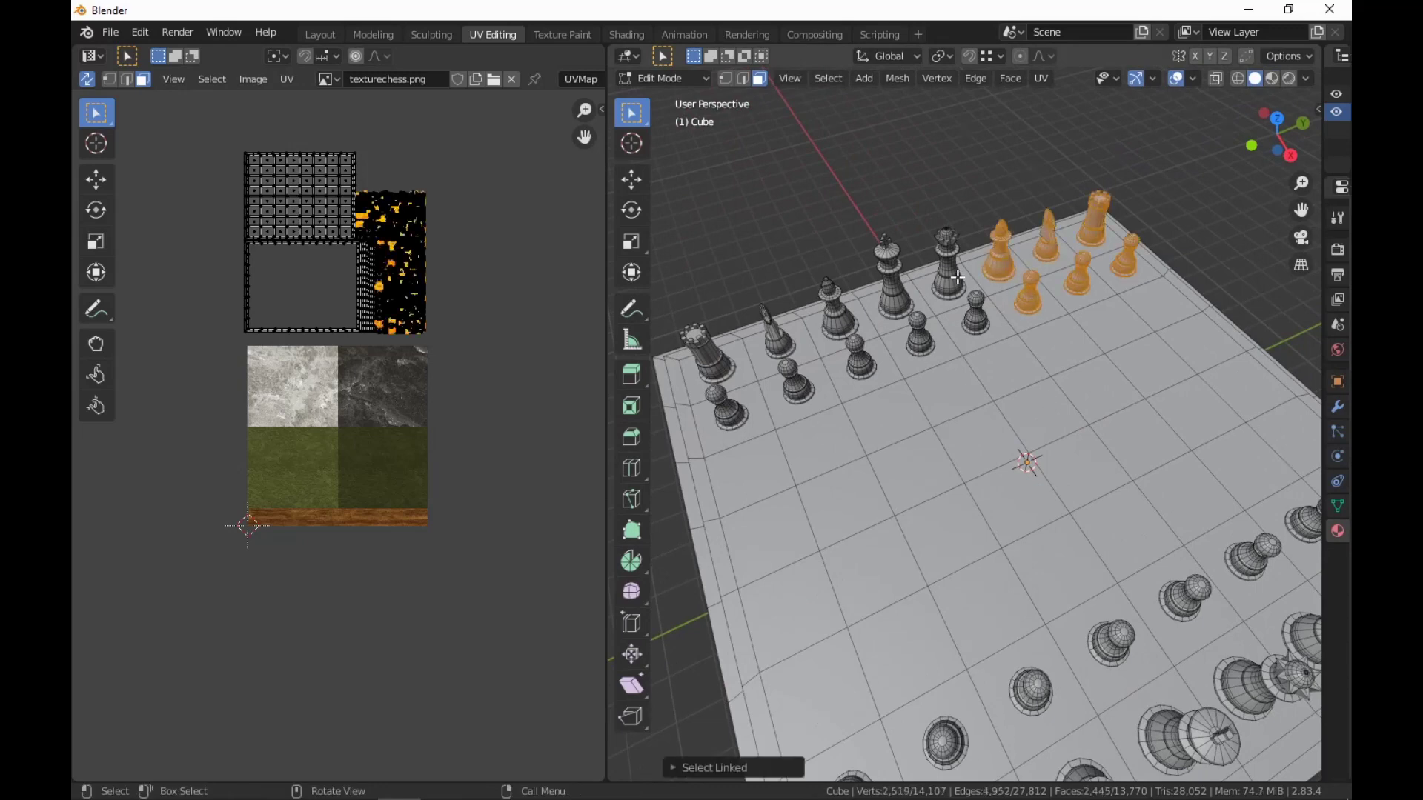
{"action": "key", "text": "l"}
{"action": "key", "text": "l"}
{"action": "key", "text": "l"}
{"action": "key", "text": "l"}
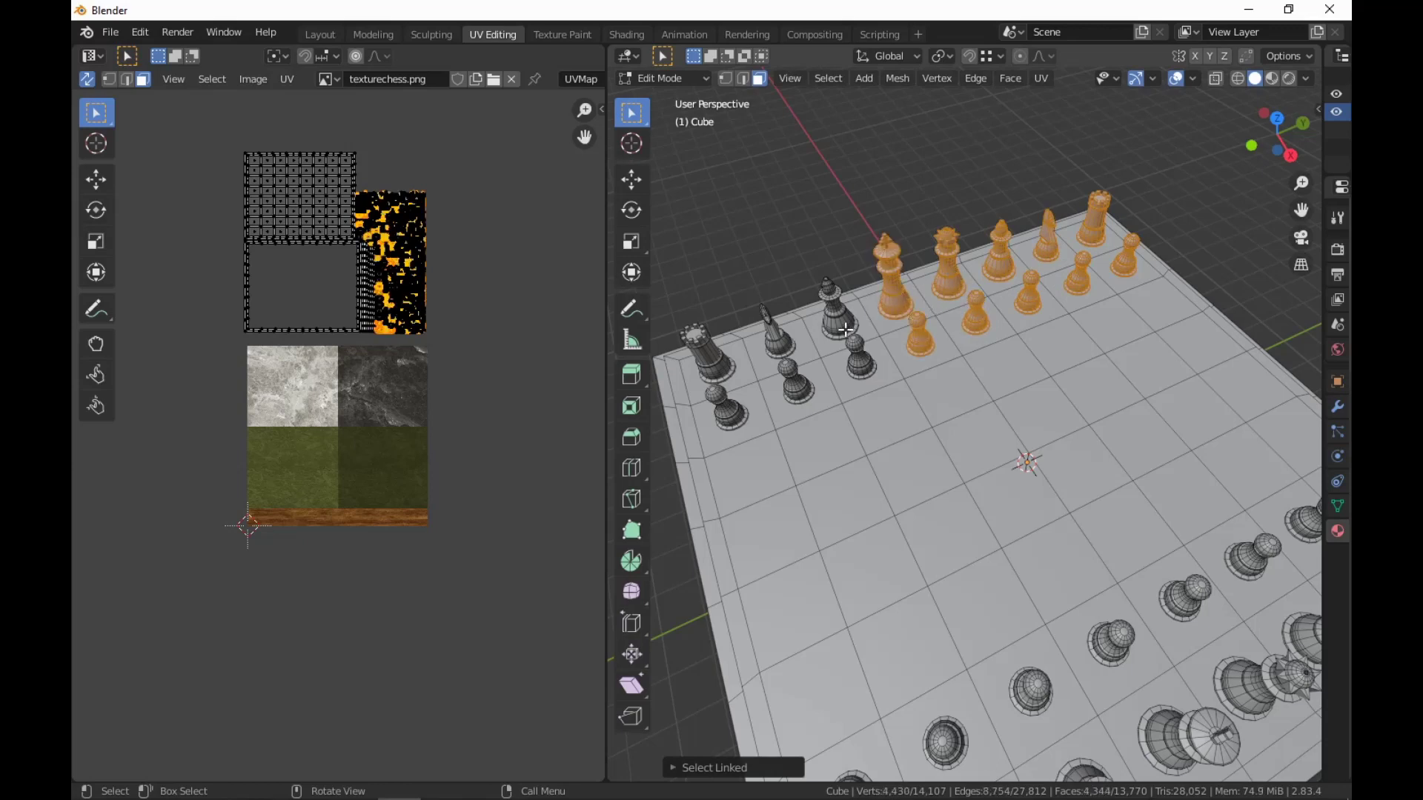
{"action": "key", "text": "l"}
{"action": "key", "text": "l"}
{"action": "key", "text": "l"}
{"action": "key", "text": "l"}
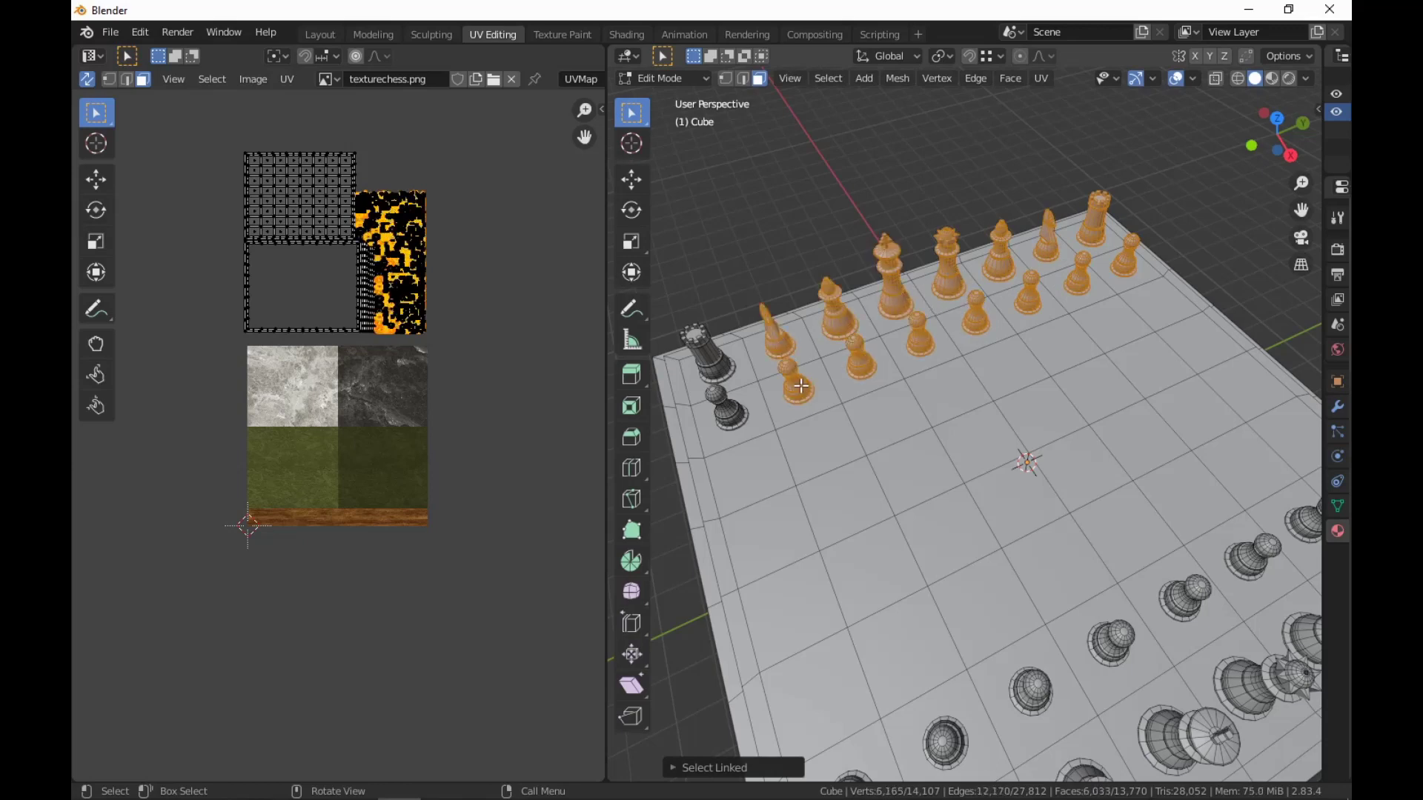
{"action": "key", "text": "l"}
{"action": "key", "text": "l"}
Move the selected chess set's UV islands to the empty area beside the texture image.
{"action": "middle_click_drag", "start_coordinate": [424, 360], "coordinate": [336, 426]}
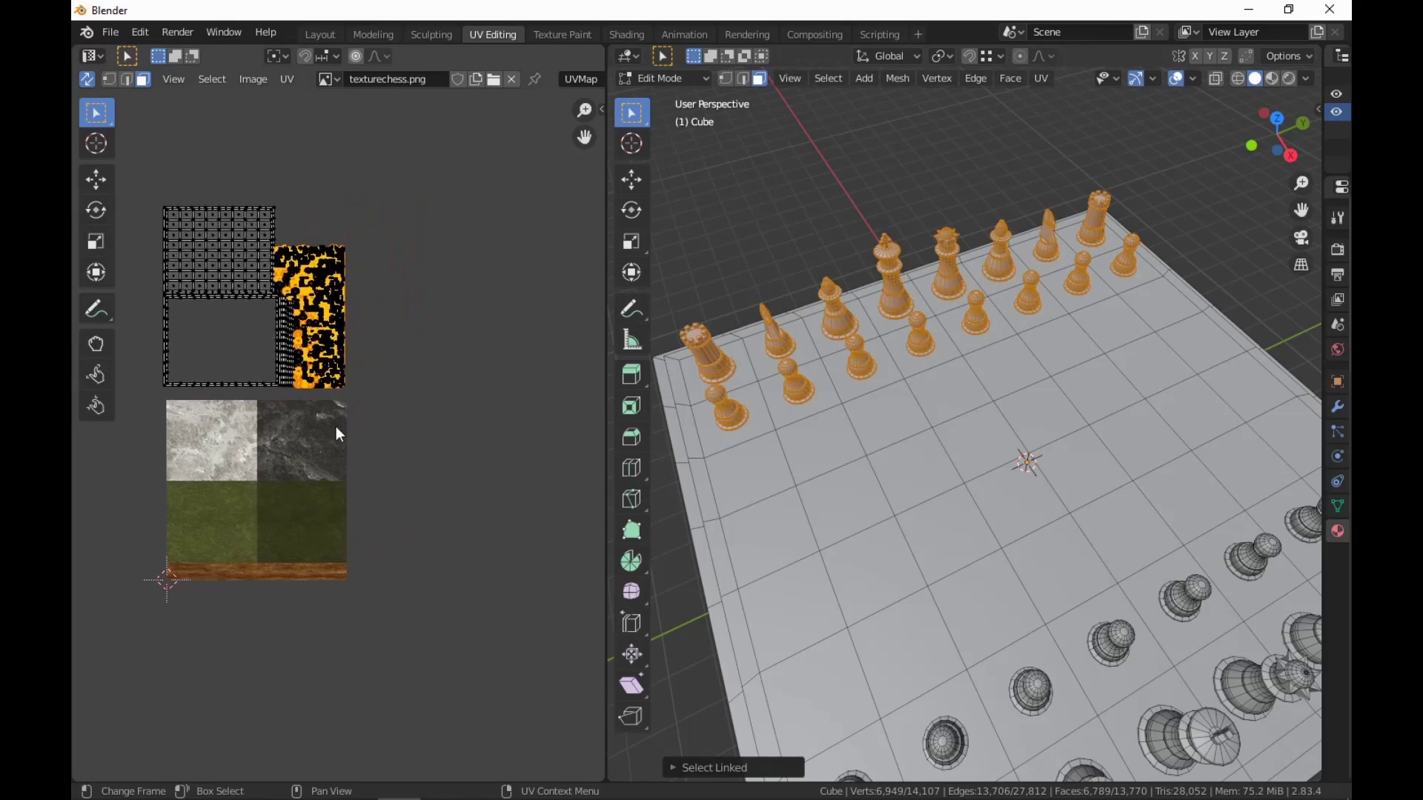
{"action": "key", "text": "g"}
{"action": "left_click", "coordinate": [392, 572]}
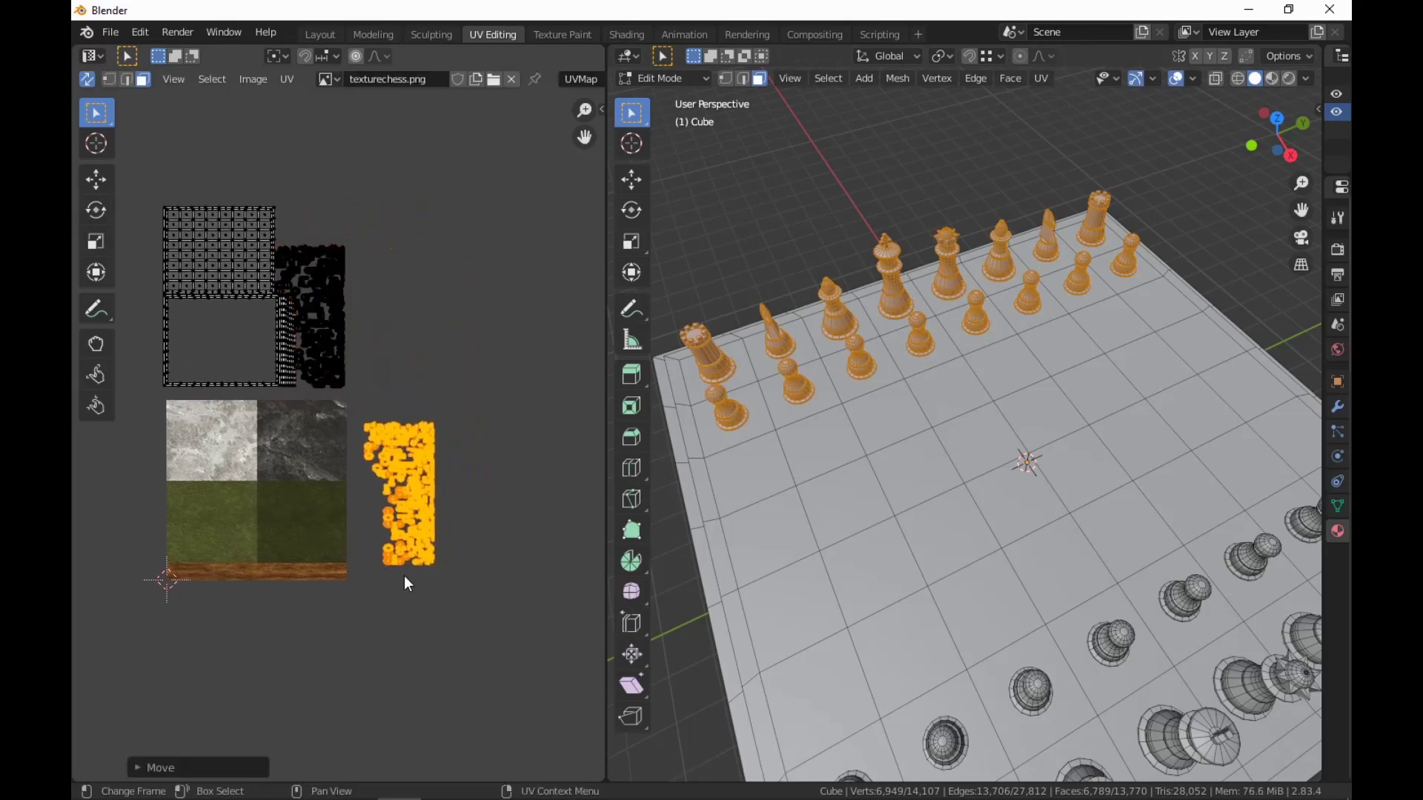
Box-select the uppermost band of the set's UV islands and move it down onto the lowest band.
{"action": "scroll", "coordinate": [403, 576], "scroll_direction": "up", "scroll_amount": 2}
{"action": "scroll", "coordinate": [427, 400], "scroll_direction": "up", "scroll_amount": 6}
{"action": "scroll", "coordinate": [483, 366], "scroll_direction": "down", "scroll_amount": 3}
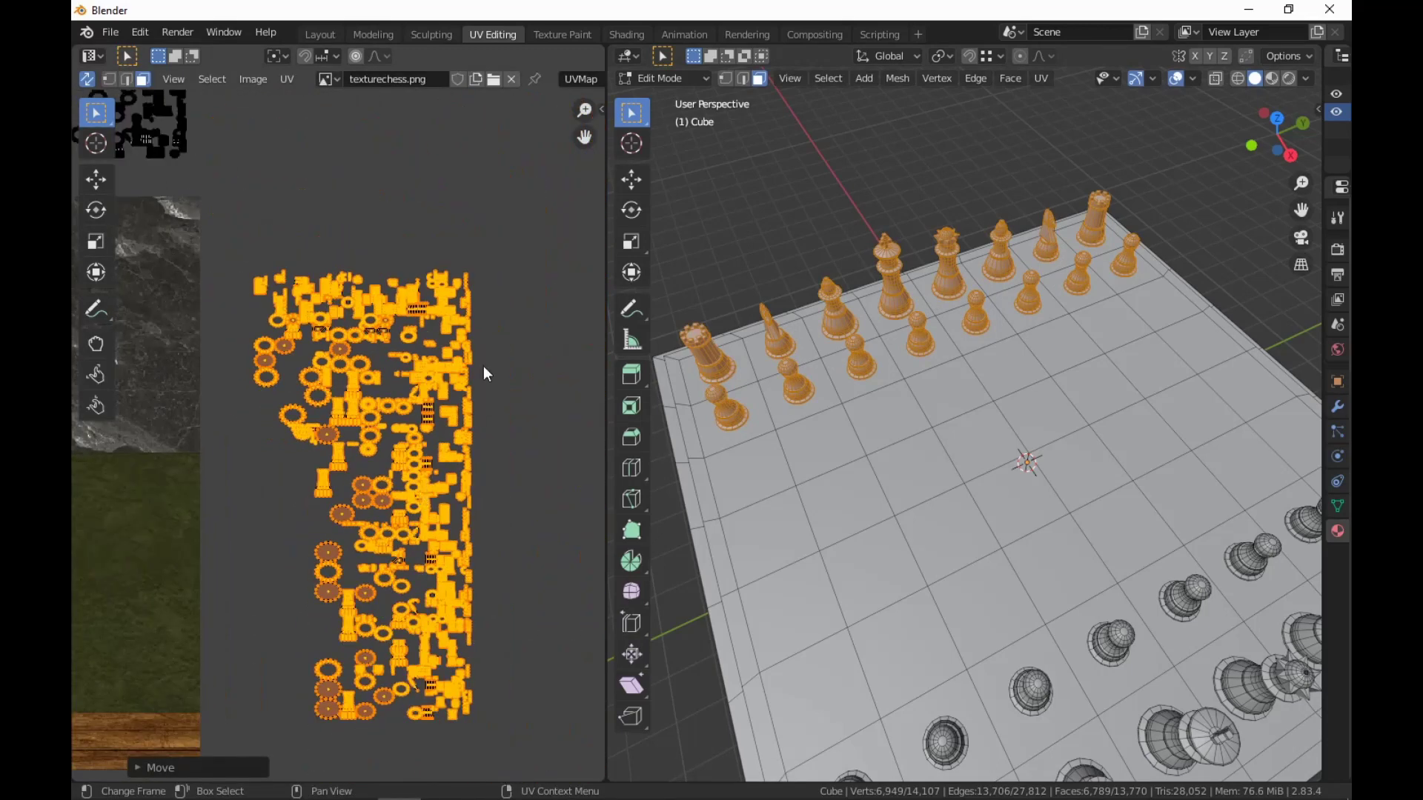
{"action": "key", "text": "b"}
{"action": "left_click_drag", "start_coordinate": [508, 238], "coordinate": [237, 352]}
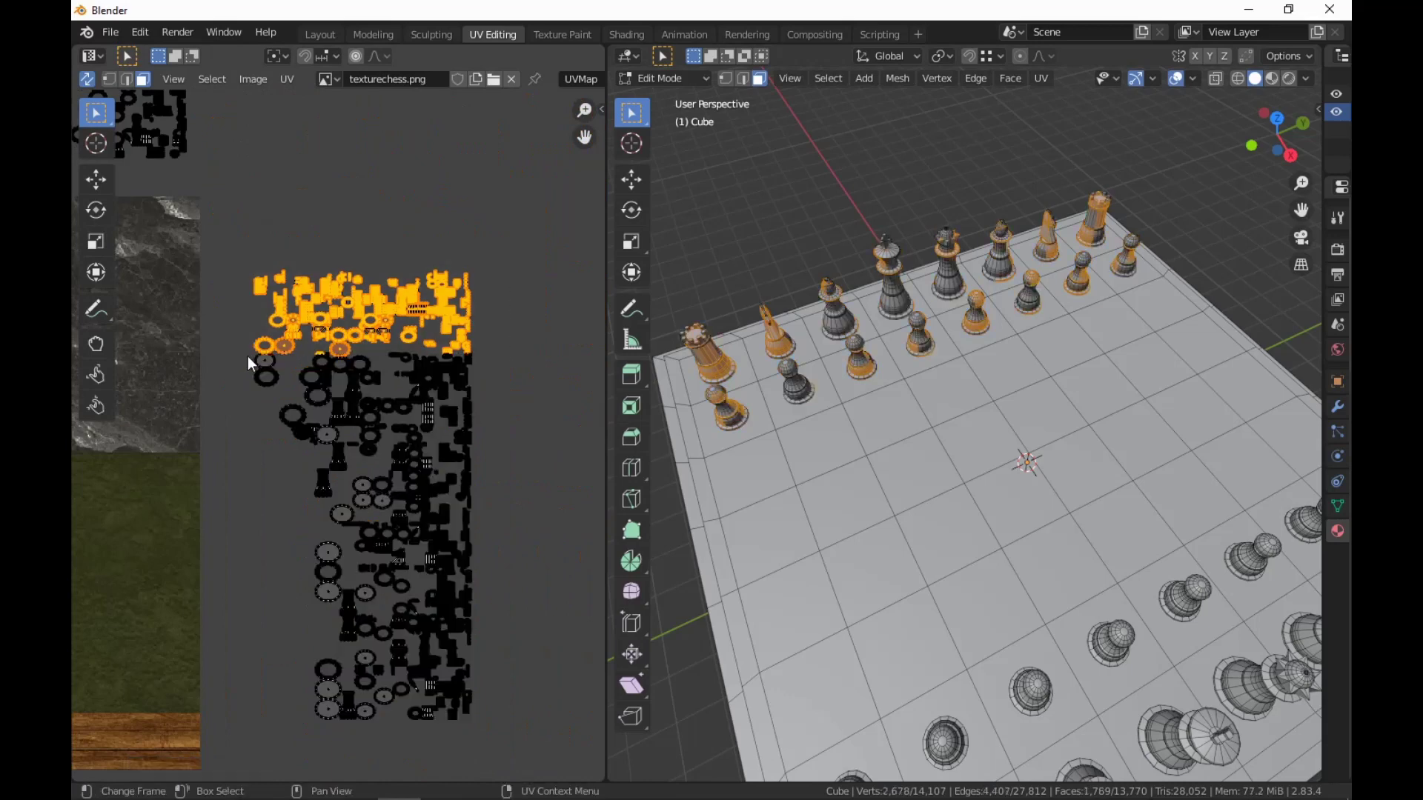
{"action": "key", "text": "g"}
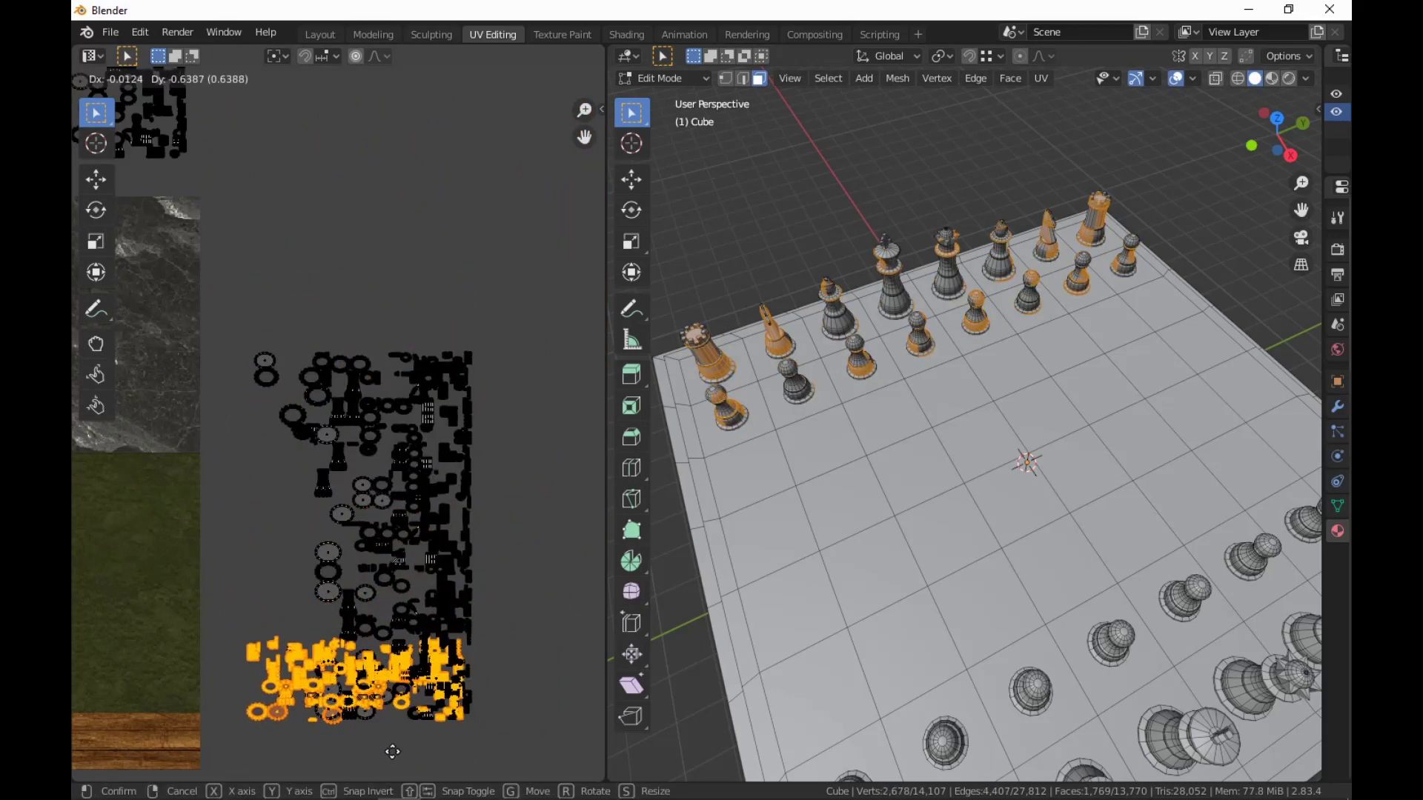
{"action": "left_click", "coordinate": [400, 753]}
Select each of the next three horizontal bands of UV islands in turn and stack them onto the bottom cluster.
{"action": "left_click_drag", "start_coordinate": [97, 111], "coordinate": [159, 145]}
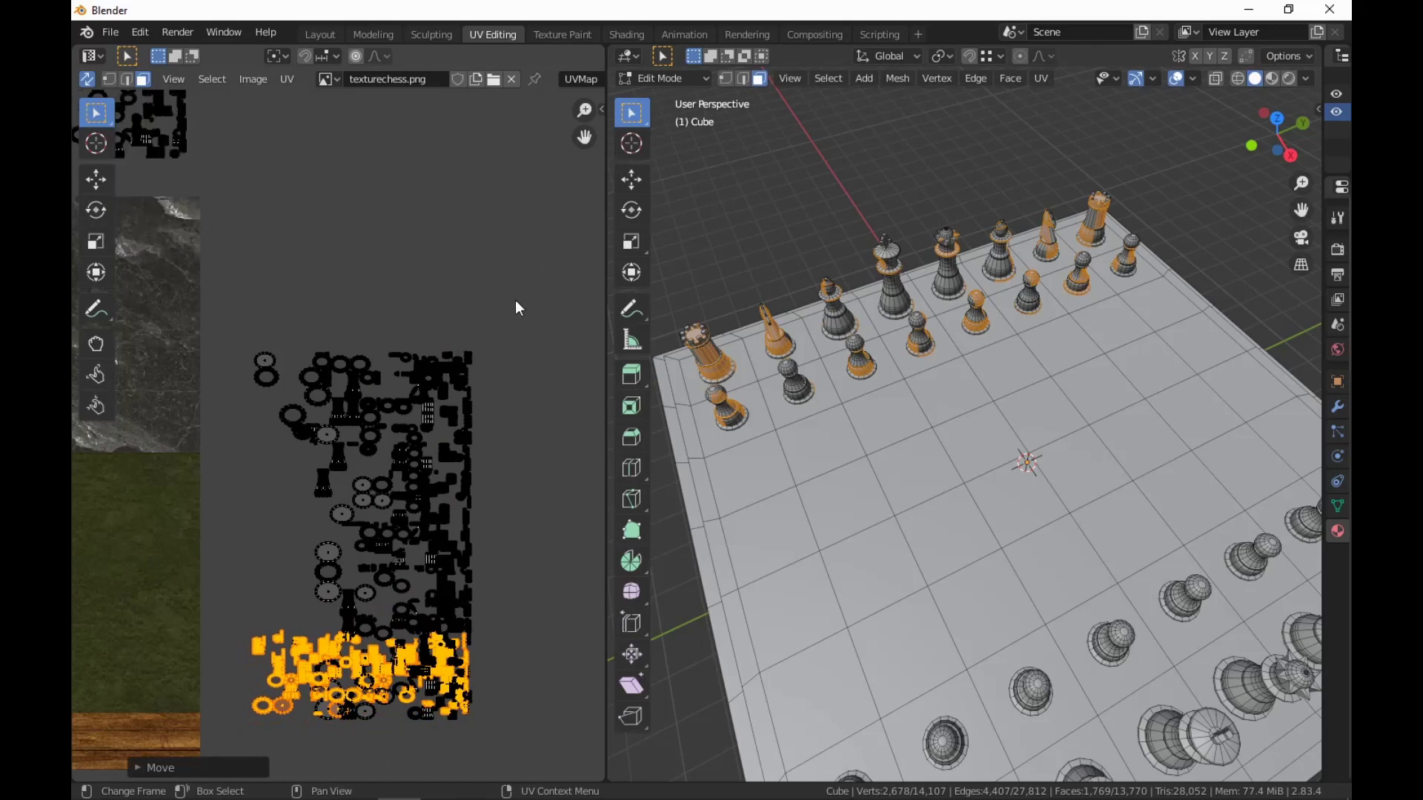
{"action": "left_click_drag", "start_coordinate": [514, 300], "coordinate": [231, 428]}
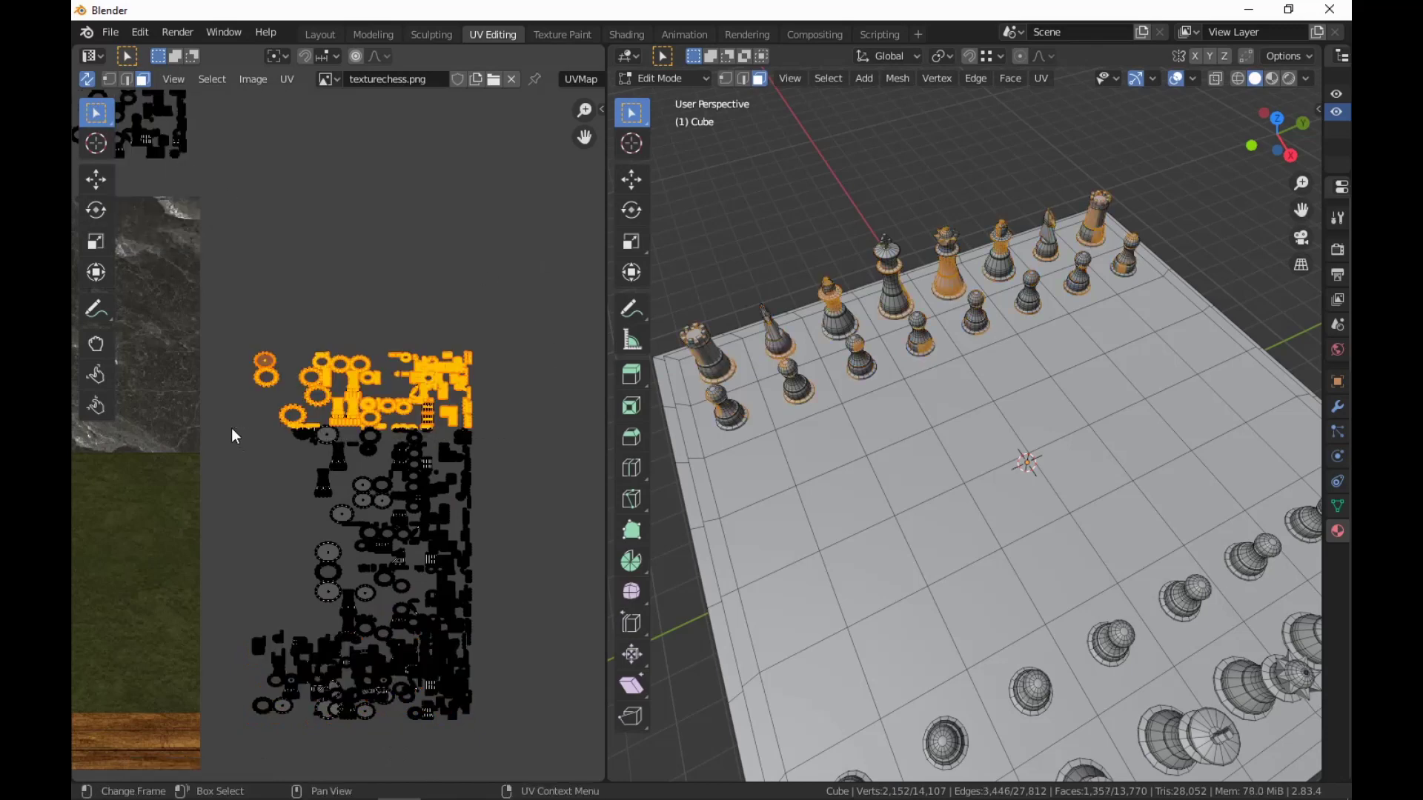
{"action": "key", "text": "g"}
{"action": "left_click", "coordinate": [452, 745]}
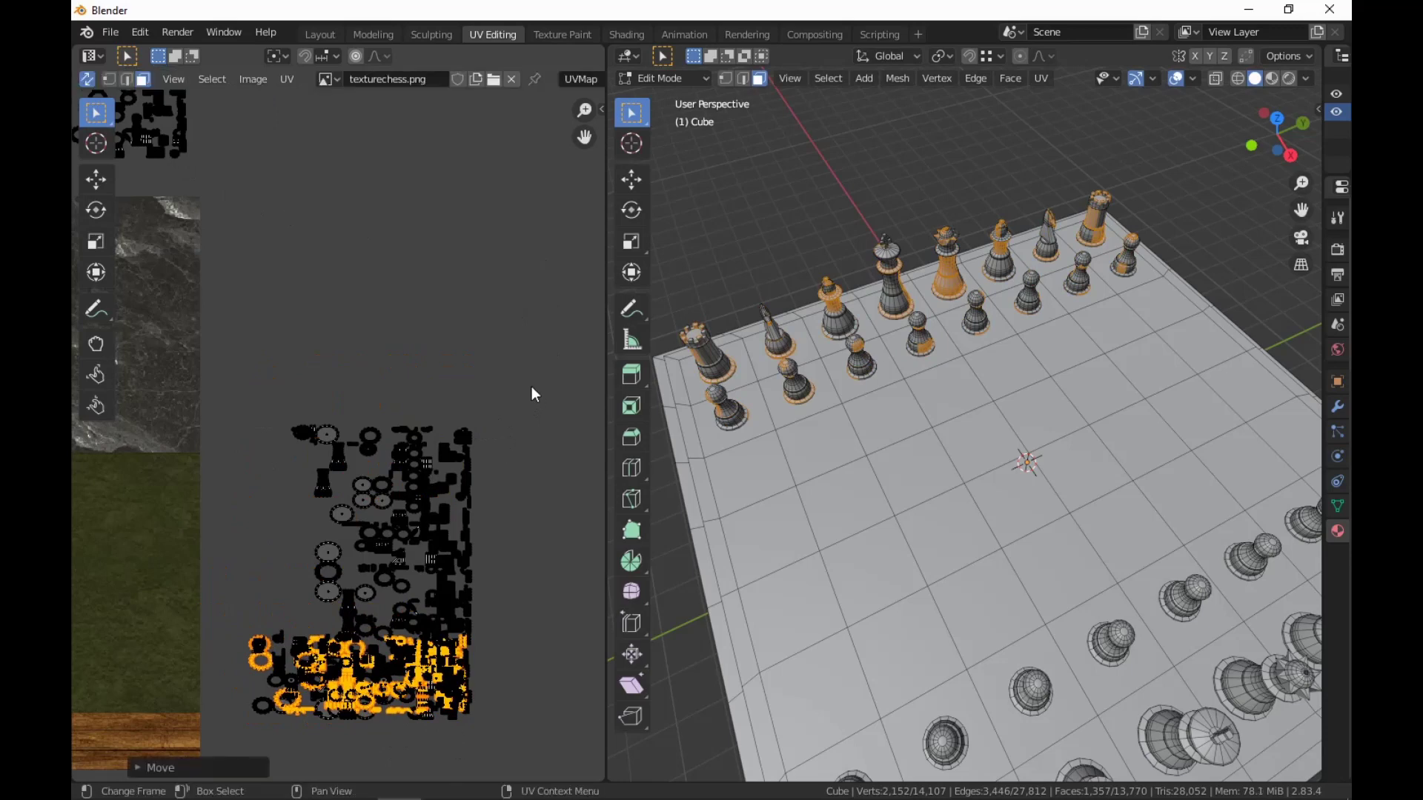
{"action": "left_click_drag", "start_coordinate": [519, 395], "coordinate": [234, 530]}
{"action": "key", "text": "g"}
{"action": "left_click", "coordinate": [494, 658]}
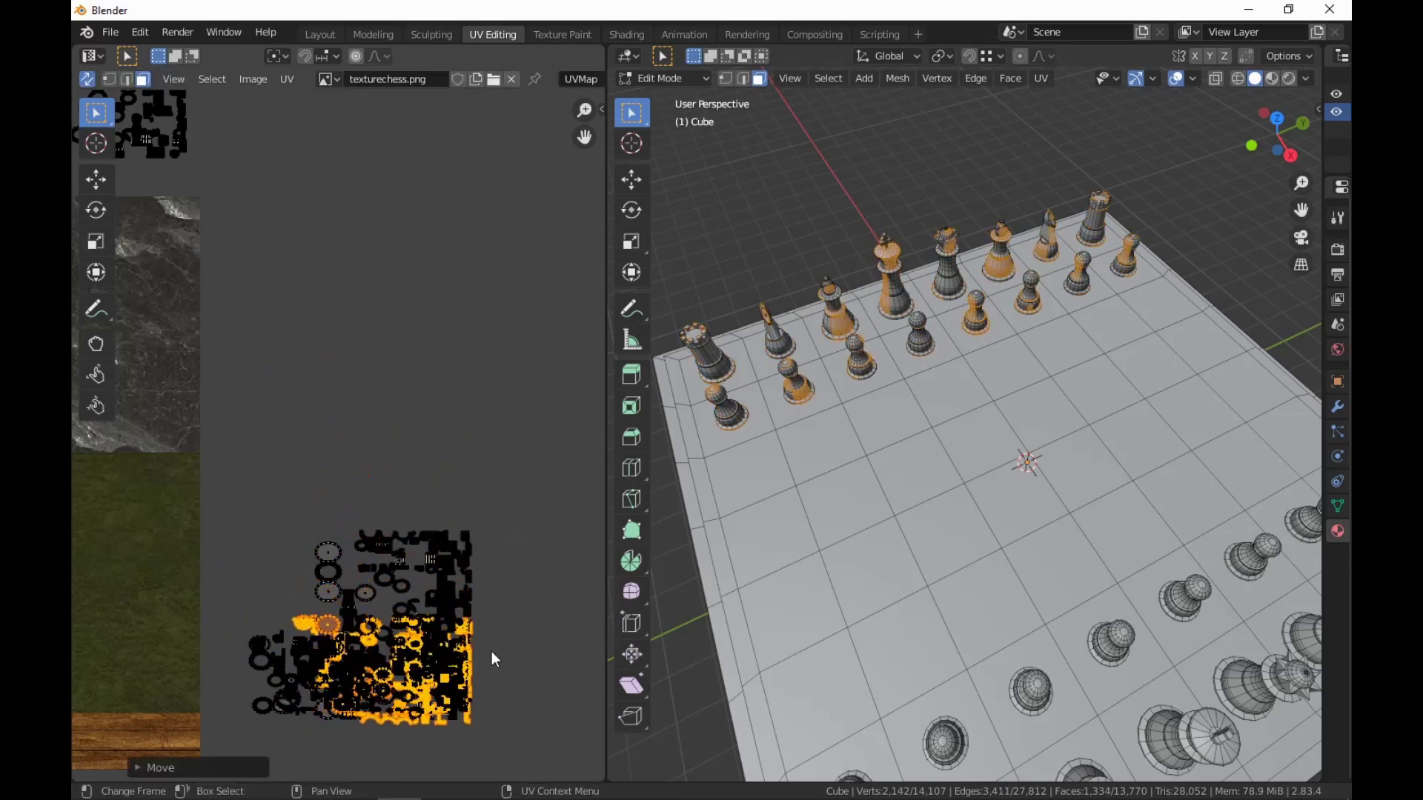
{"action": "left_click_drag", "start_coordinate": [534, 495], "coordinate": [241, 634]}
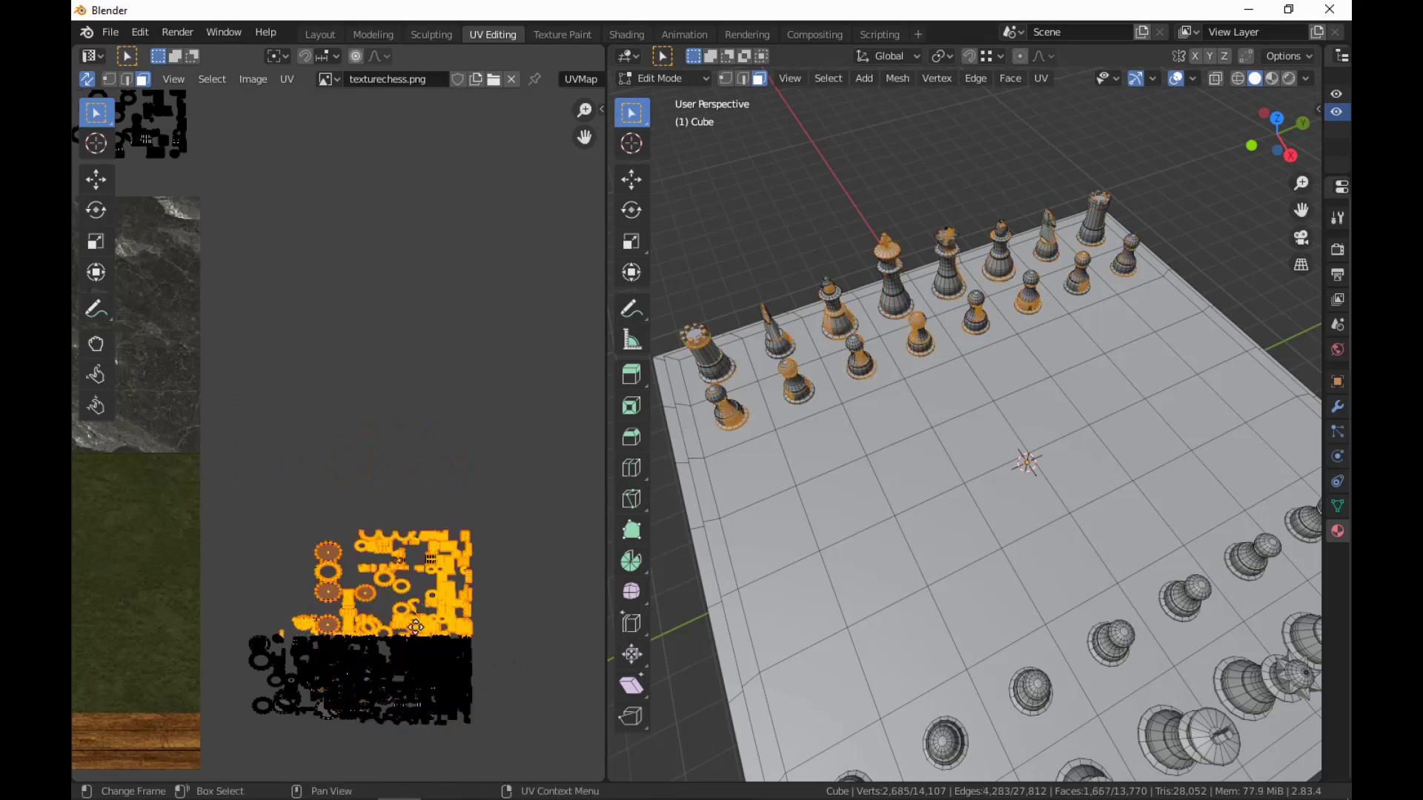
{"action": "key", "text": "g"}
{"action": "left_click", "coordinate": [410, 703]}
Select the left-hand portions of the UV cluster in two passes and stack them onto its right-hand part.
{"action": "middle_click_drag", "start_coordinate": [440, 670], "coordinate": [449, 461]}
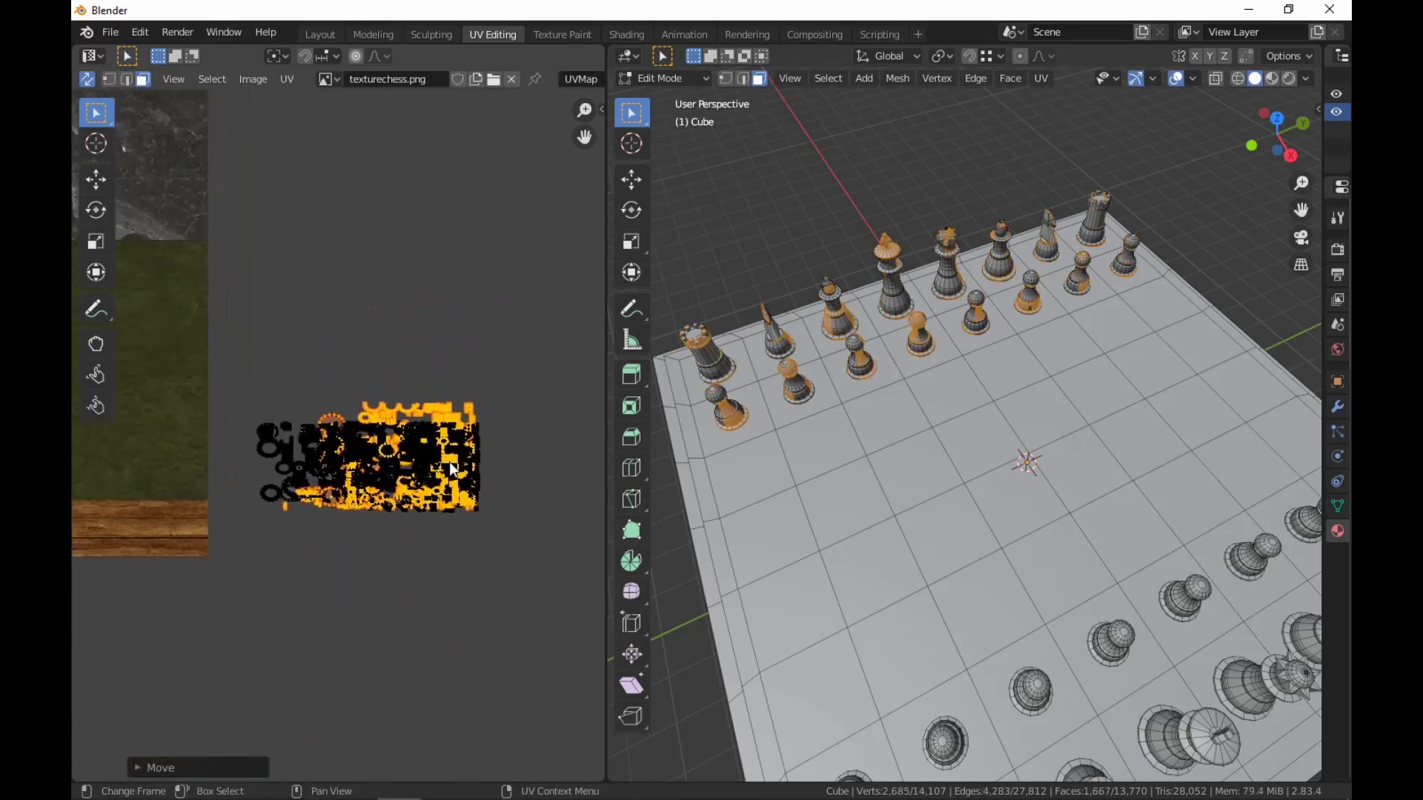
{"action": "scroll", "coordinate": [449, 460], "scroll_direction": "up", "scroll_amount": 2}
{"action": "left_click_drag", "start_coordinate": [162, 357], "coordinate": [394, 629]}
{"action": "key", "text": "g"}
{"action": "left_click", "coordinate": [548, 612]}
{"action": "left_click_drag", "start_coordinate": [333, 334], "coordinate": [477, 648]}
{"action": "key", "text": "g"}
{"action": "left_click", "coordinate": [559, 650]}
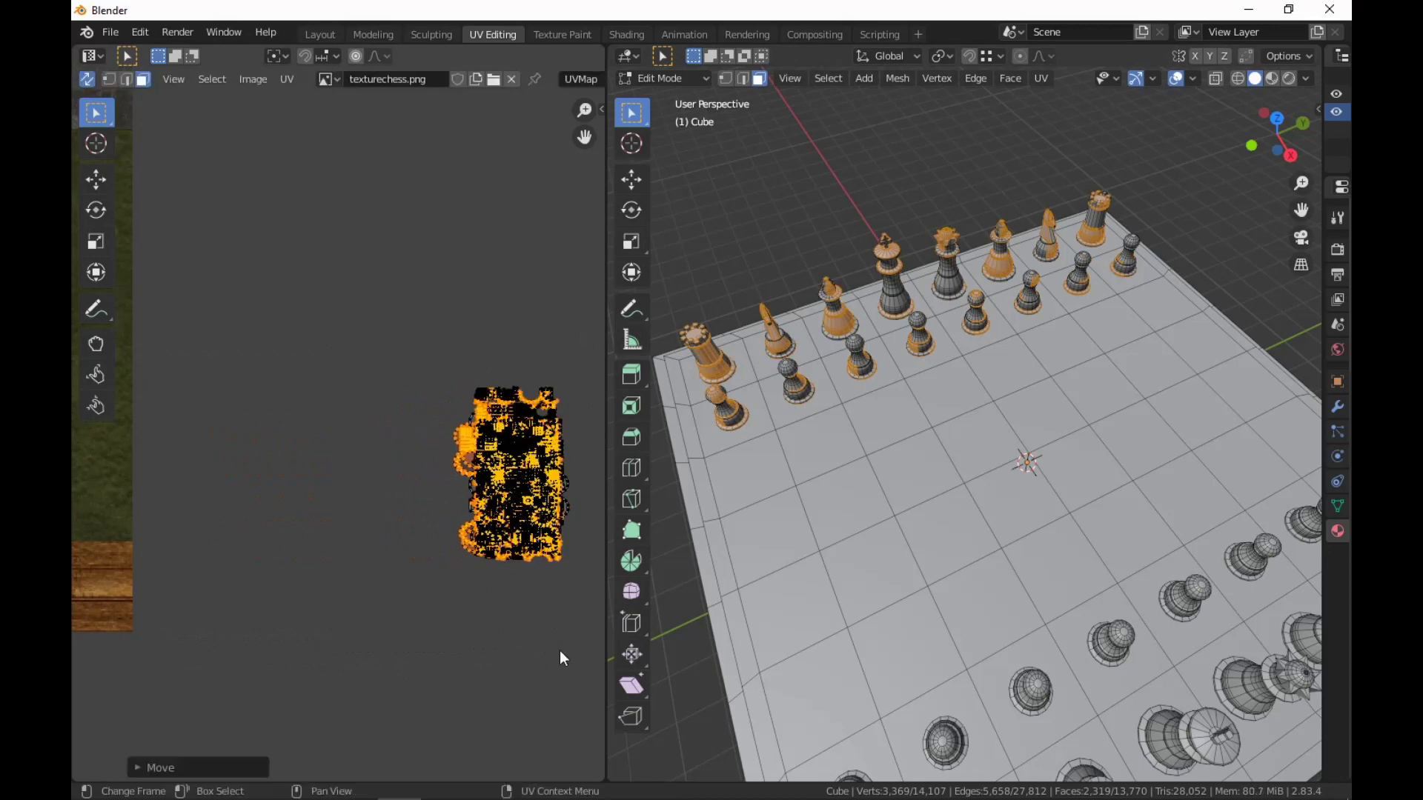
Stack the cluster's upper islands downward in two passes and shift its right-hand islands inward to form a compact block.
{"action": "middle_click_drag", "start_coordinate": [558, 651], "coordinate": [447, 629]}
{"action": "left_click_drag", "start_coordinate": [490, 360], "coordinate": [323, 487]}
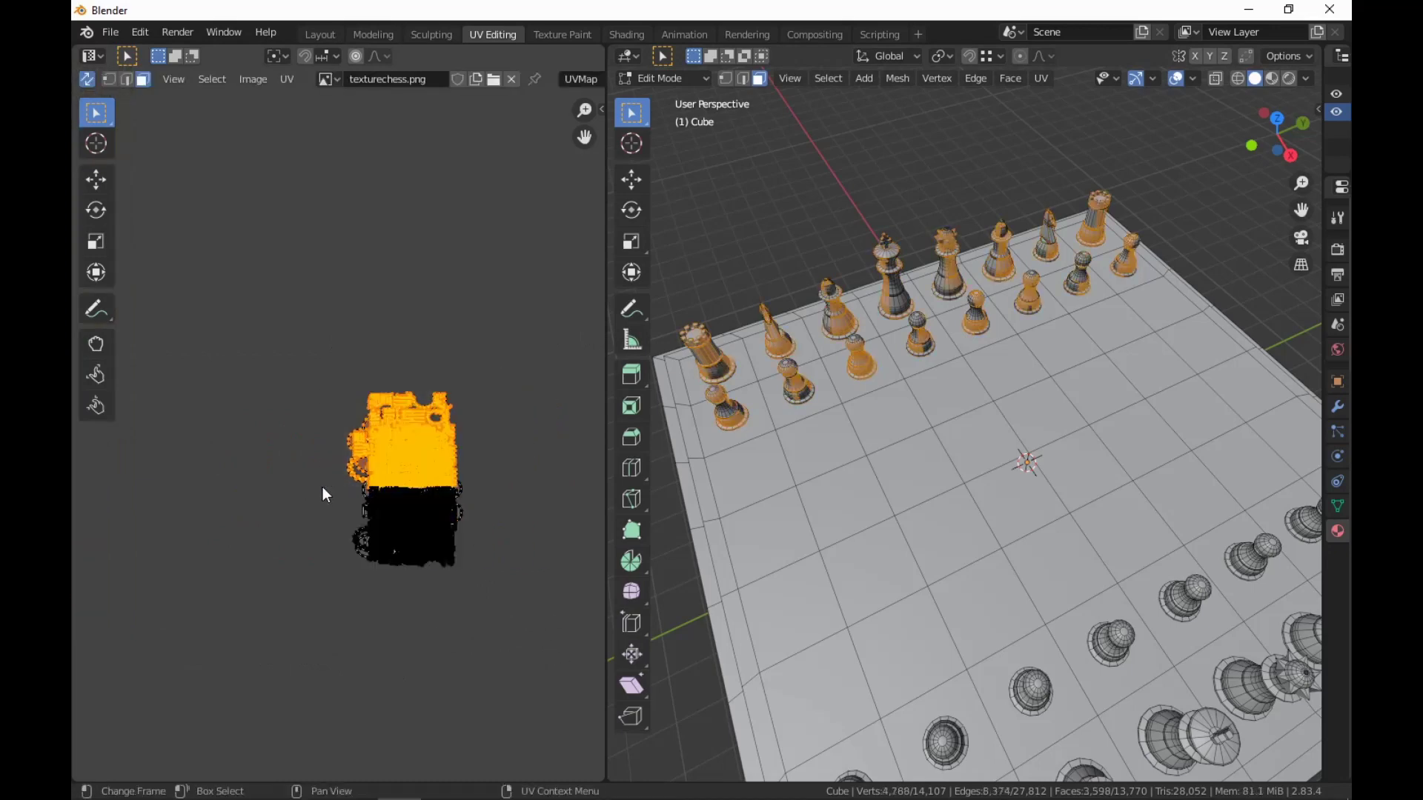
{"action": "key", "text": "g"}
{"action": "left_click", "coordinate": [337, 549]}
{"action": "left_click_drag", "start_coordinate": [486, 429], "coordinate": [324, 515]}
{"action": "key", "text": "g"}
{"action": "left_click", "coordinate": [321, 556]}
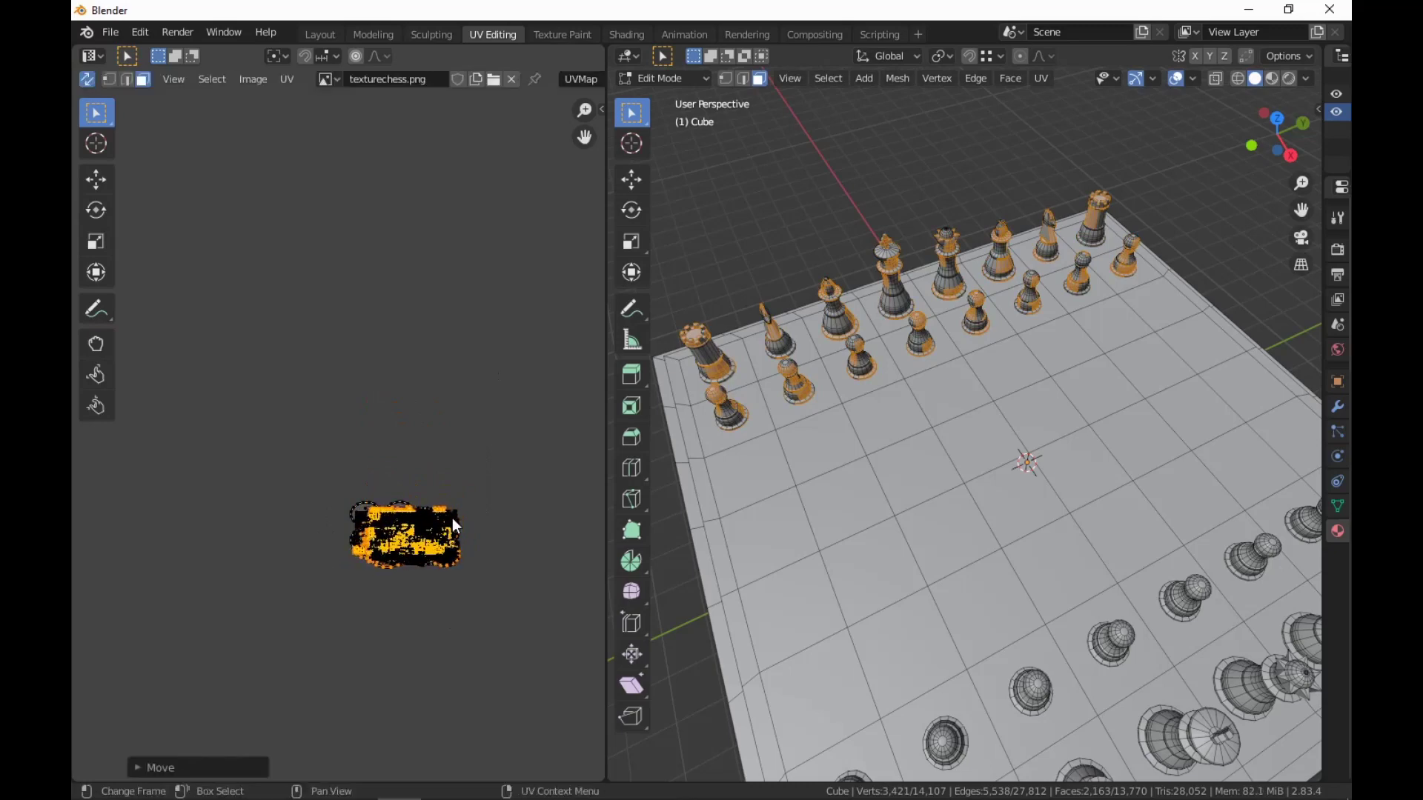
{"action": "left_click_drag", "start_coordinate": [466, 480], "coordinate": [408, 604]}
{"action": "key", "text": "g"}
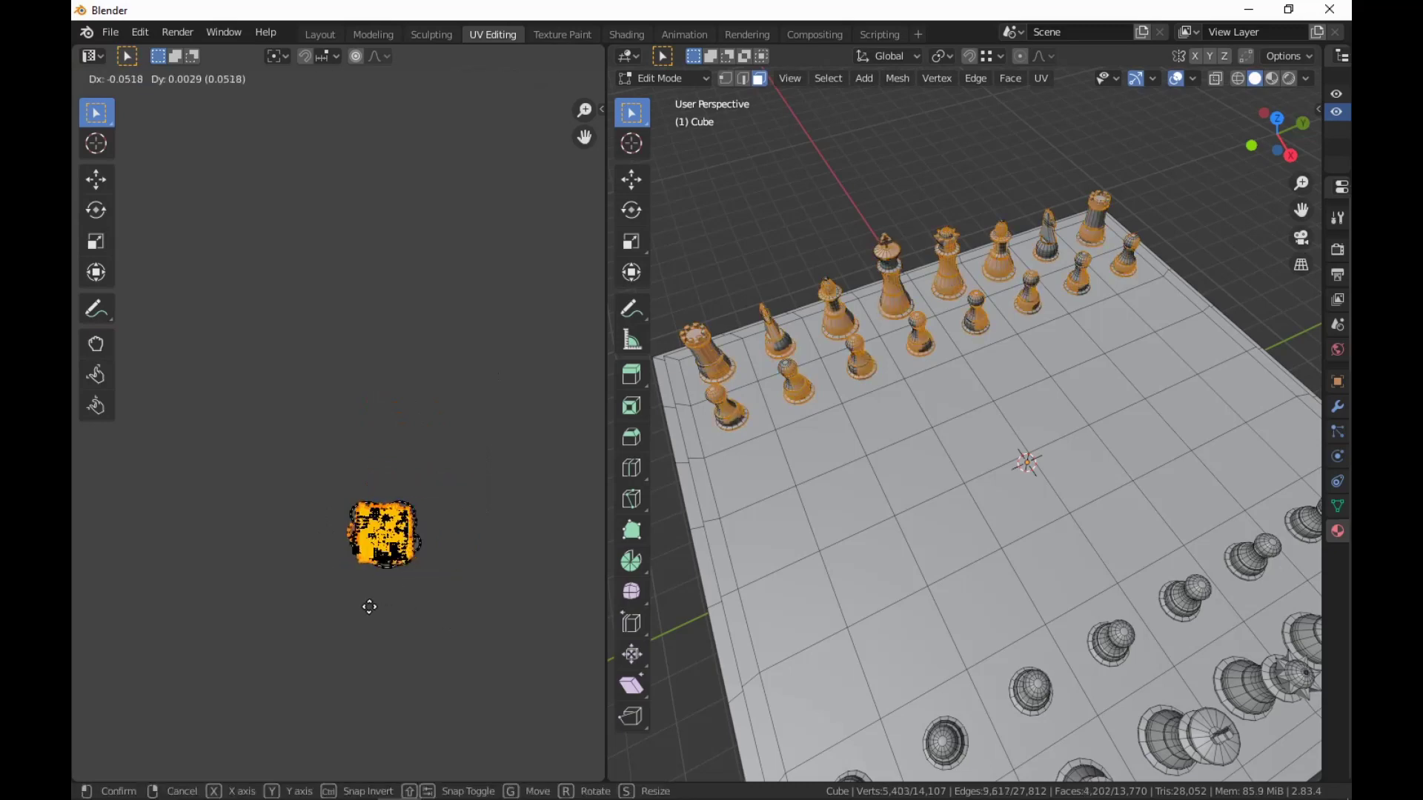
{"action": "left_click", "coordinate": [368, 603]}
Select the whole UV block, move it onto the dark marble area of the texture, and scale it up to fill that area.
{"action": "left_click_drag", "start_coordinate": [456, 469], "coordinate": [214, 666]}
{"action": "scroll", "coordinate": [279, 629], "scroll_direction": "down", "scroll_amount": 5}
{"action": "middle_click_drag", "start_coordinate": [280, 629], "coordinate": [449, 741]}
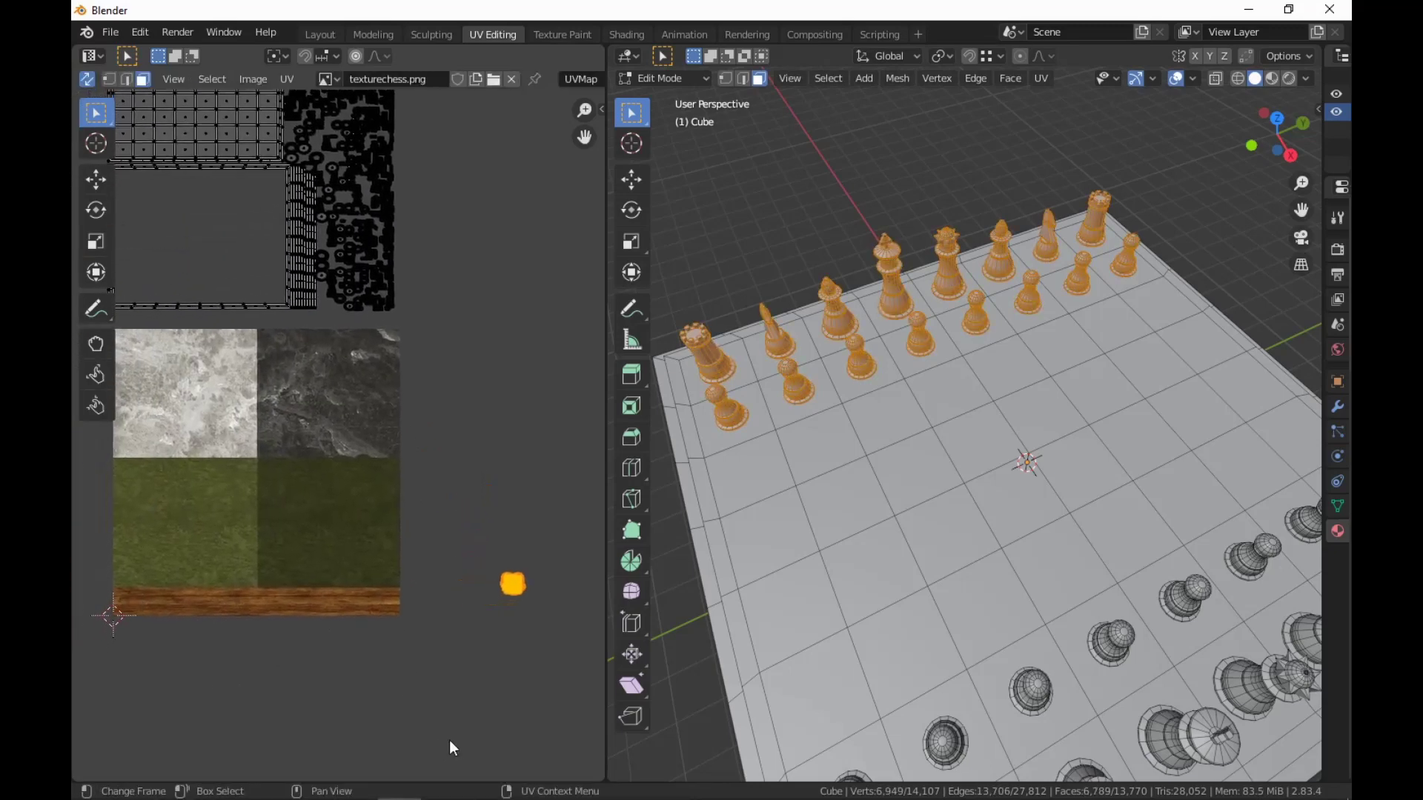
{"action": "key", "text": "g"}
{"action": "left_click", "coordinate": [343, 541]}
{"action": "key", "text": "s"}
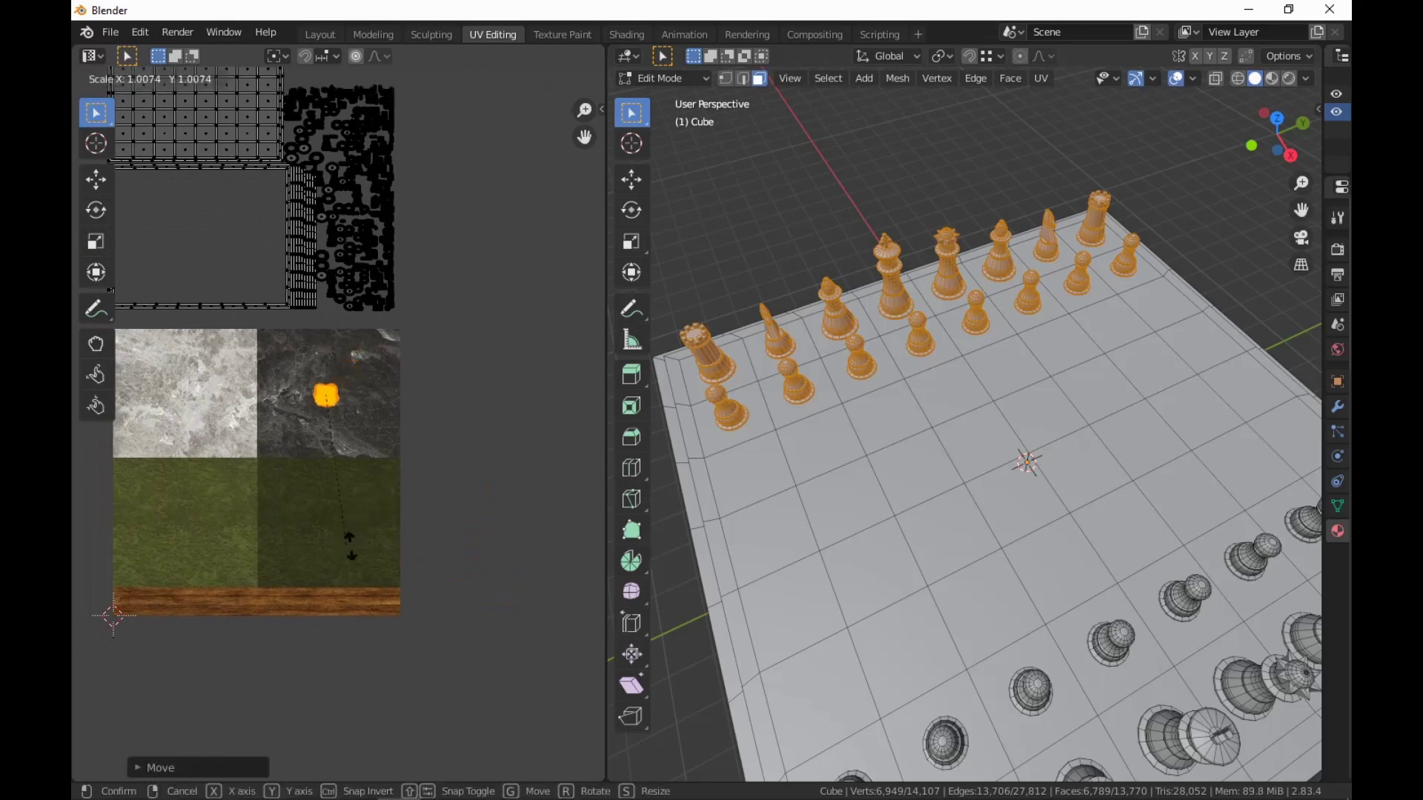
{"action": "left_click", "coordinate": [434, 415]}
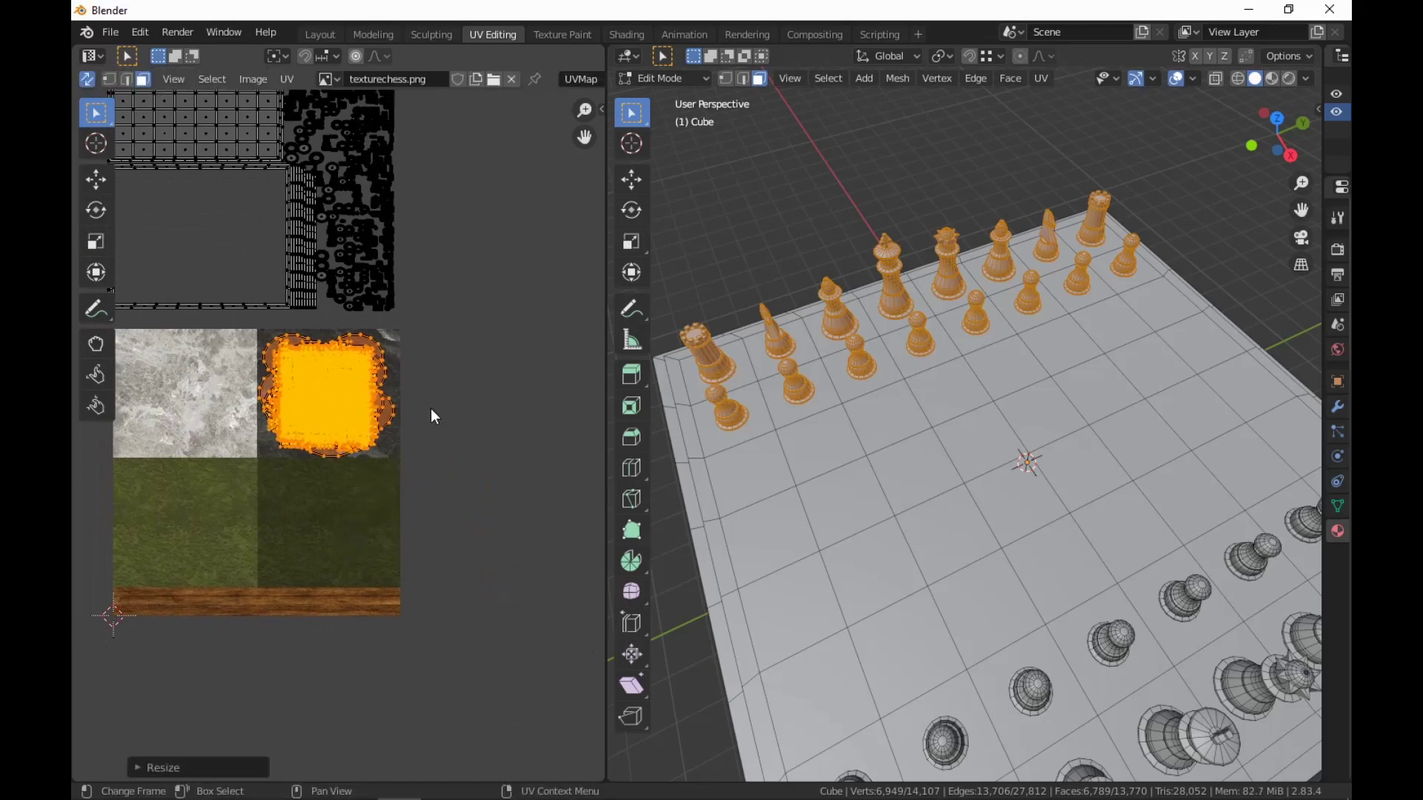
Switch the 3D viewport to Material Preview and view the textured board and pieces from a lower angle.
{"action": "key", "text": "z"}
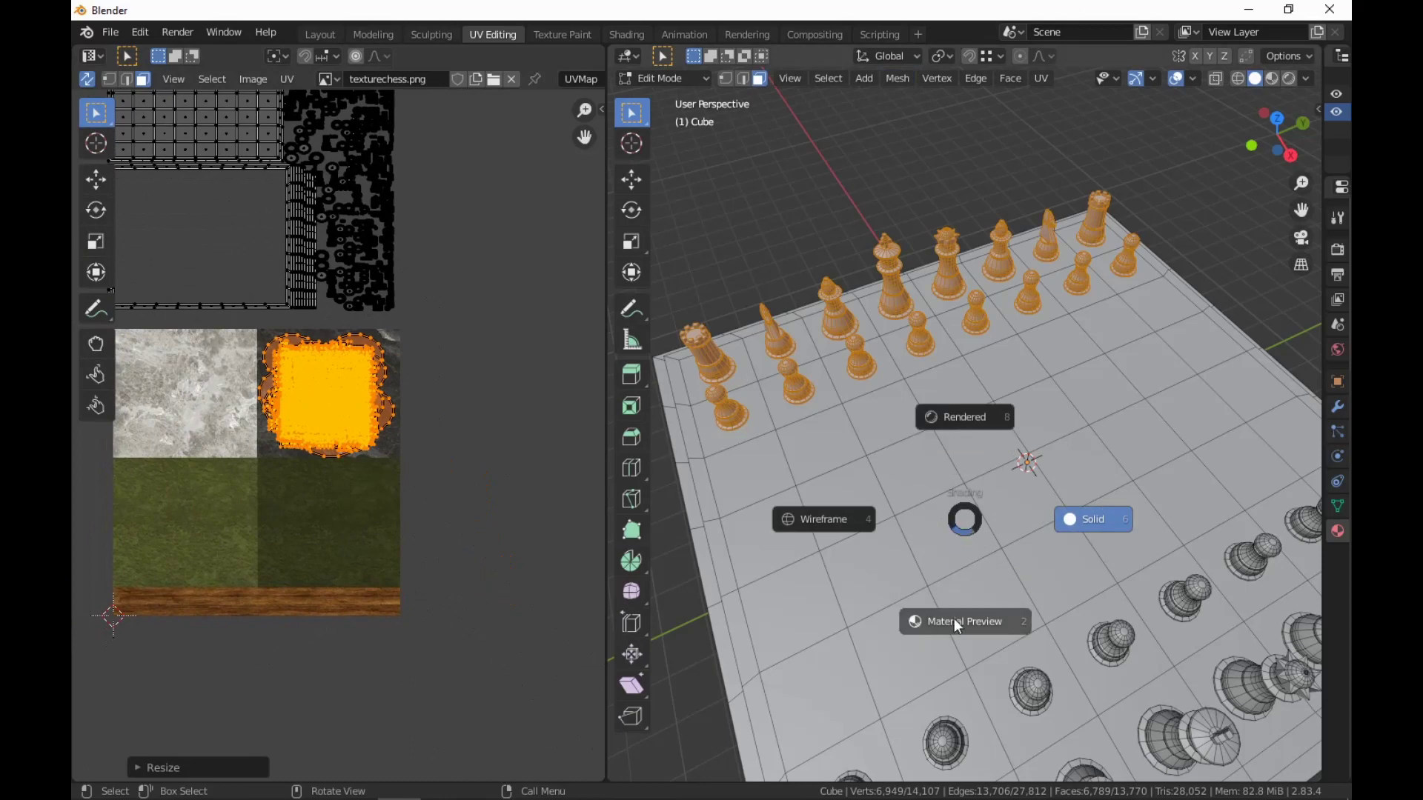
{"action": "left_click", "coordinate": [959, 622]}
{"action": "middle_click_drag", "start_coordinate": [1057, 512], "coordinate": [935, 391]}
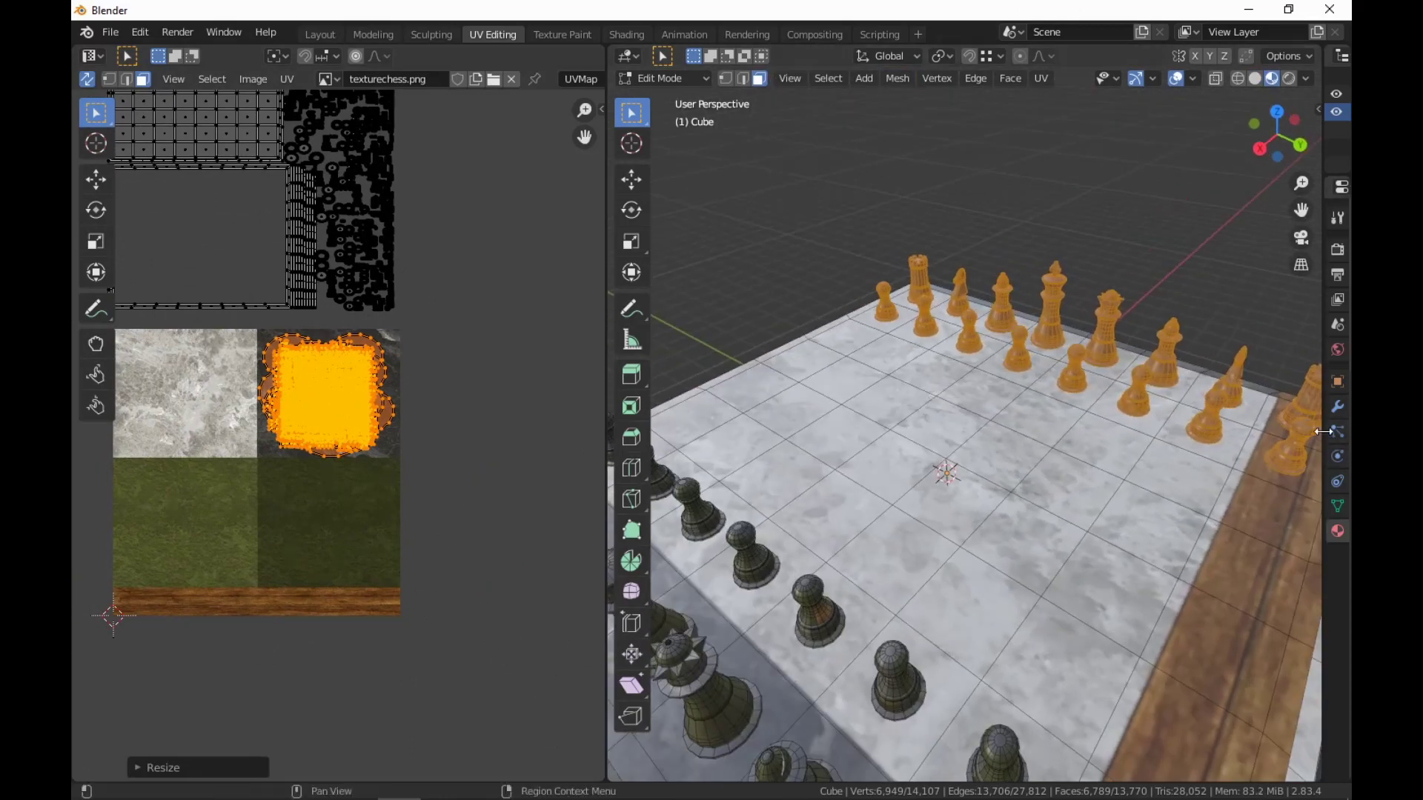
Widen the material properties area and set the texturechess.png image texture's extension to Clip.
{"action": "left_click_drag", "start_coordinate": [1324, 429], "coordinate": [1038, 459]}
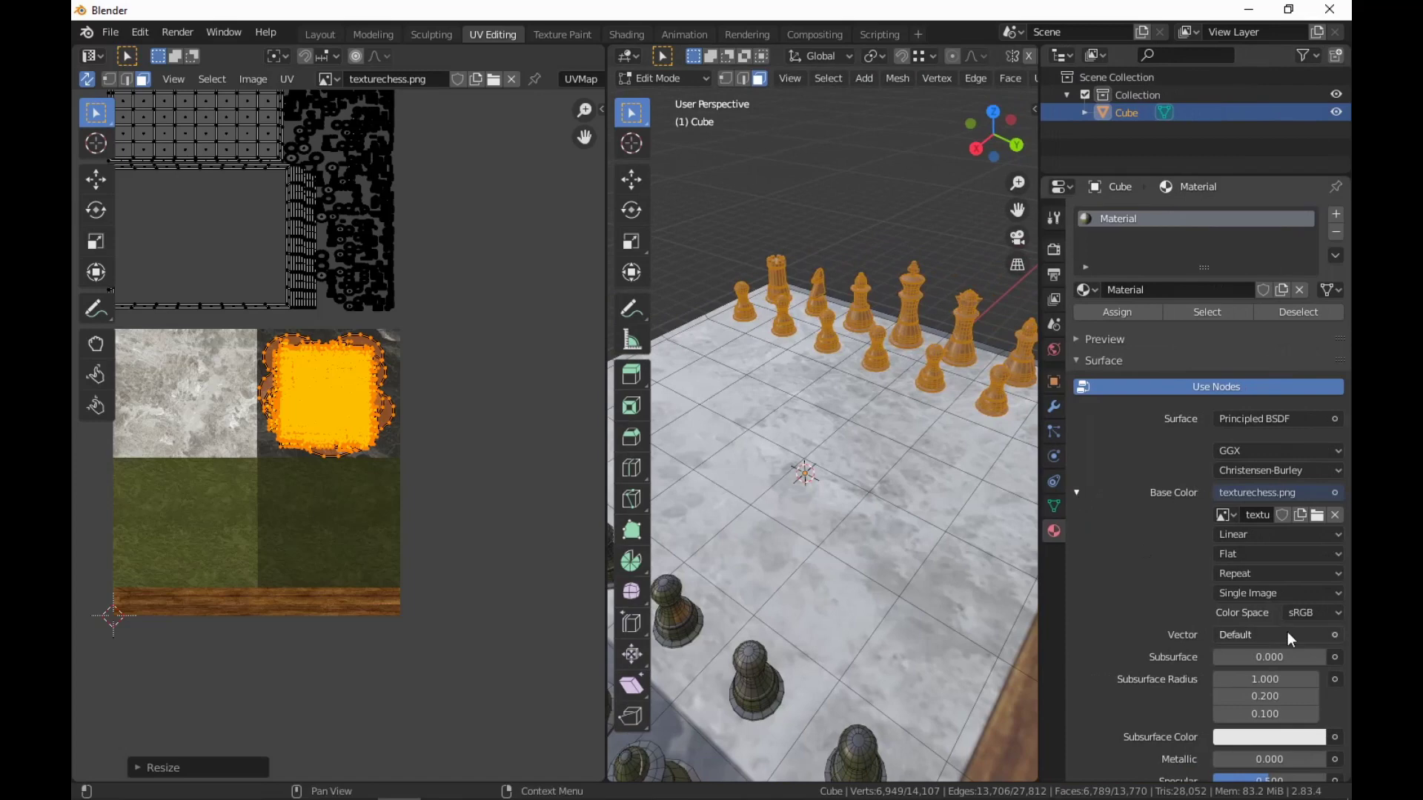
{"action": "left_click", "coordinate": [1261, 575]}
{"action": "left_click", "coordinate": [1243, 638]}
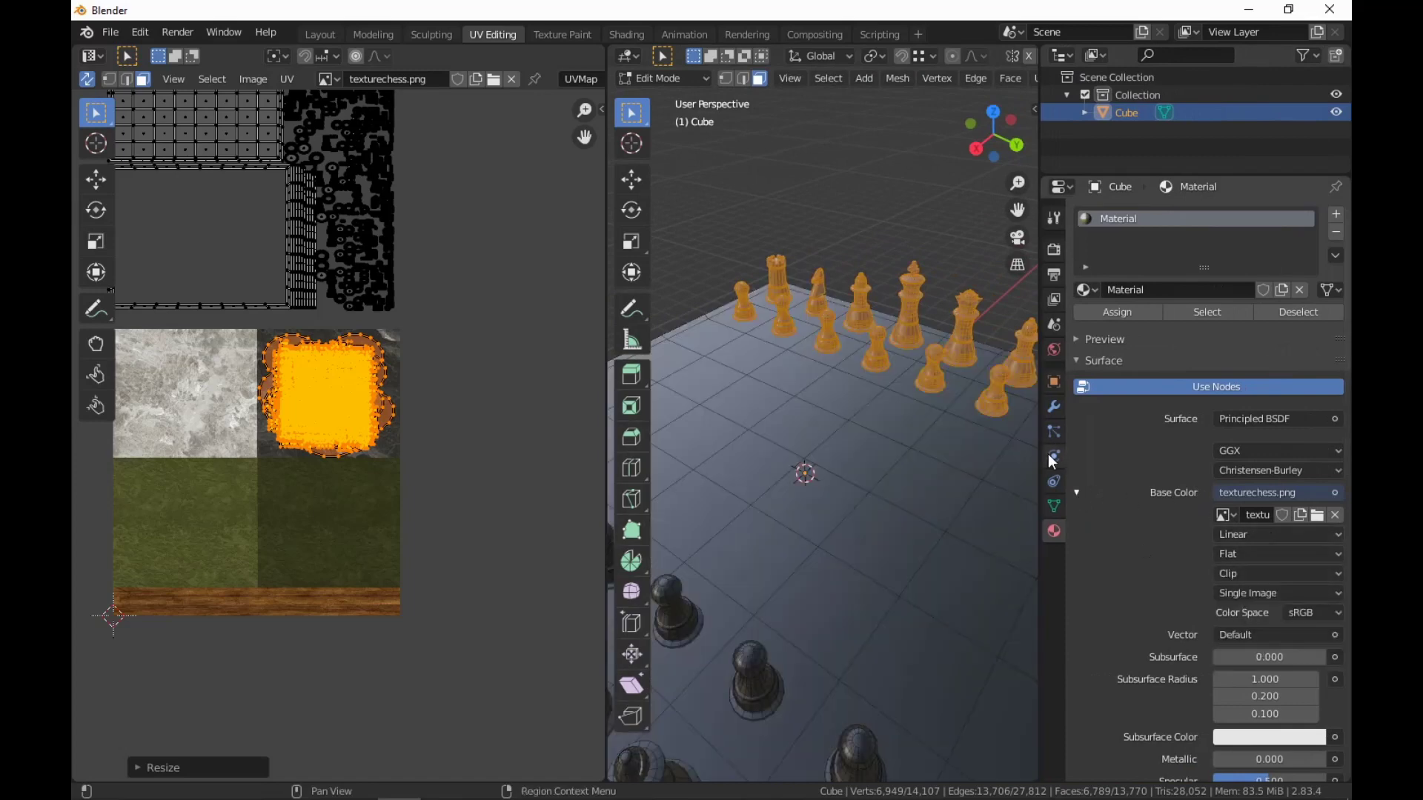
Widen the 3D viewport across the properties area, deselect everything, and frame the nearer set of chess pieces.
{"action": "left_click_drag", "start_coordinate": [1038, 457], "coordinate": [1322, 460]}
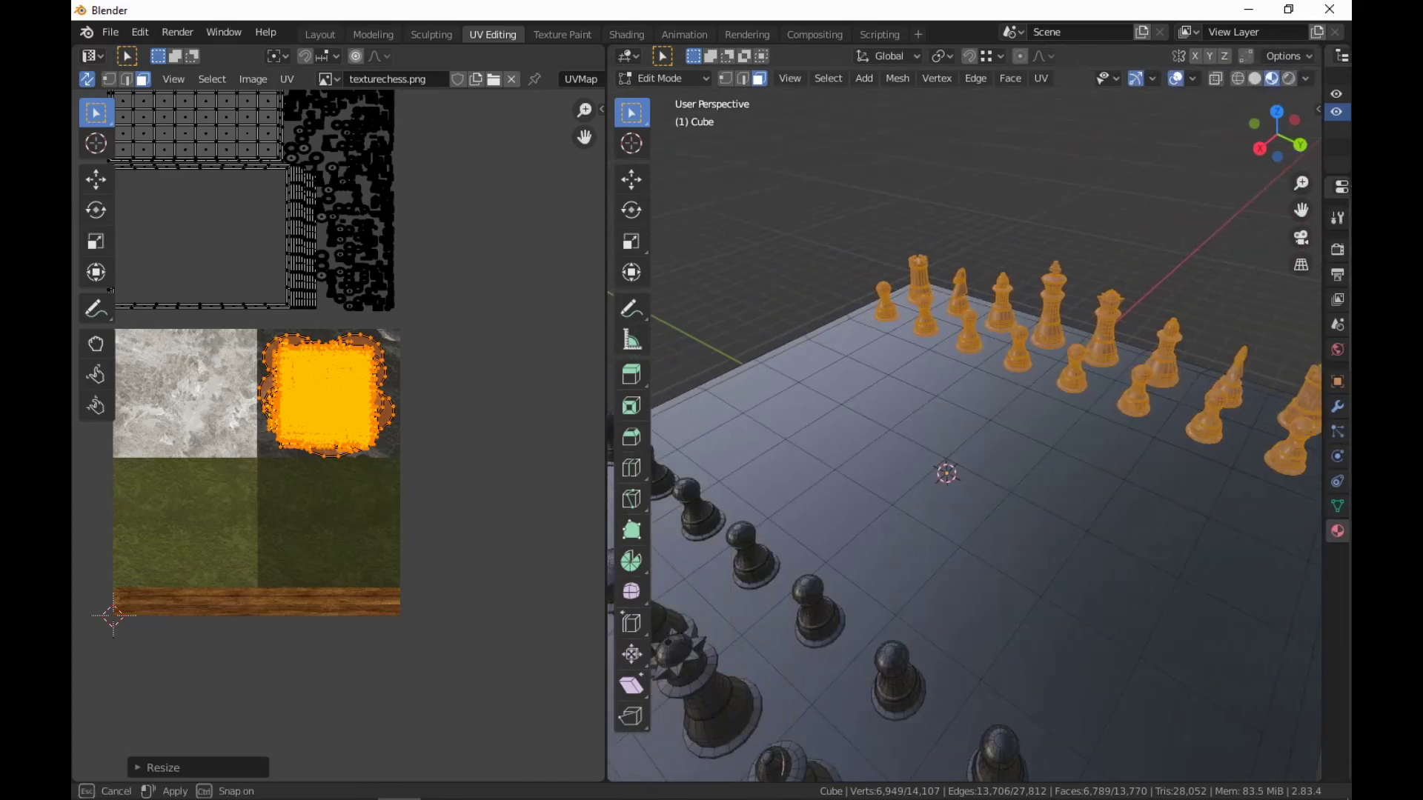
{"action": "left_click", "coordinate": [1138, 175]}
{"action": "middle_click_drag", "start_coordinate": [1167, 474], "coordinate": [1126, 382], "text": "shift"}
{"action": "scroll", "coordinate": [904, 487], "scroll_direction": "up", "scroll_amount": 5}
{"action": "scroll", "coordinate": [911, 459], "scroll_direction": "down", "scroll_amount": 7}
{"action": "middle_click_drag", "start_coordinate": [453, 498], "coordinate": [476, 613]}
{"action": "scroll", "coordinate": [969, 629], "scroll_direction": "down", "scroll_amount": 4}
{"action": "middle_click_drag", "start_coordinate": [969, 629], "coordinate": [922, 628]}
{"action": "scroll", "coordinate": [923, 628], "scroll_direction": "up", "scroll_amount": 4}
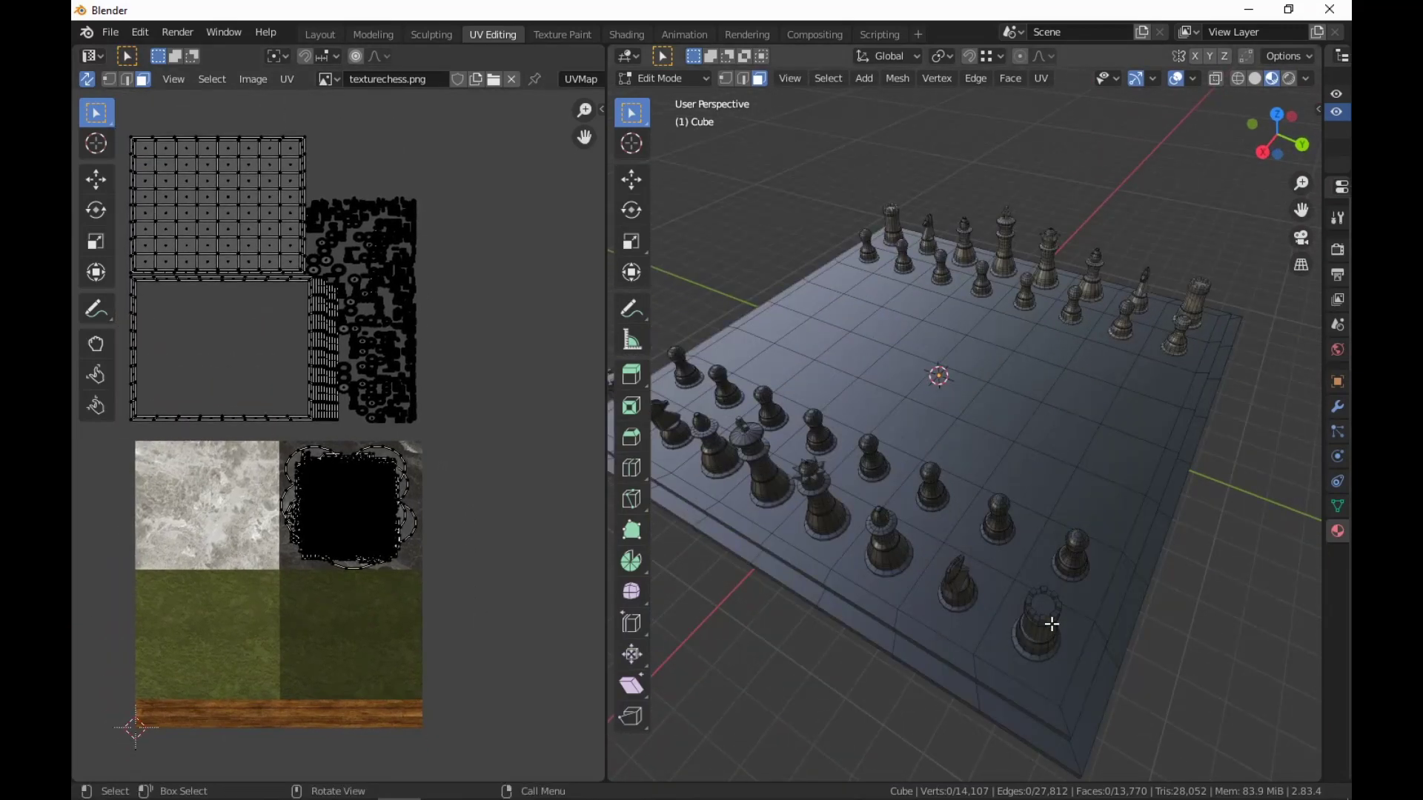
Select all sixteen pieces of the nearer chess set as linked geometry, leaving the board and the far set unselected.
{"action": "key", "text": "l"}
{"action": "key", "text": "l"}
{"action": "key", "text": "l"}
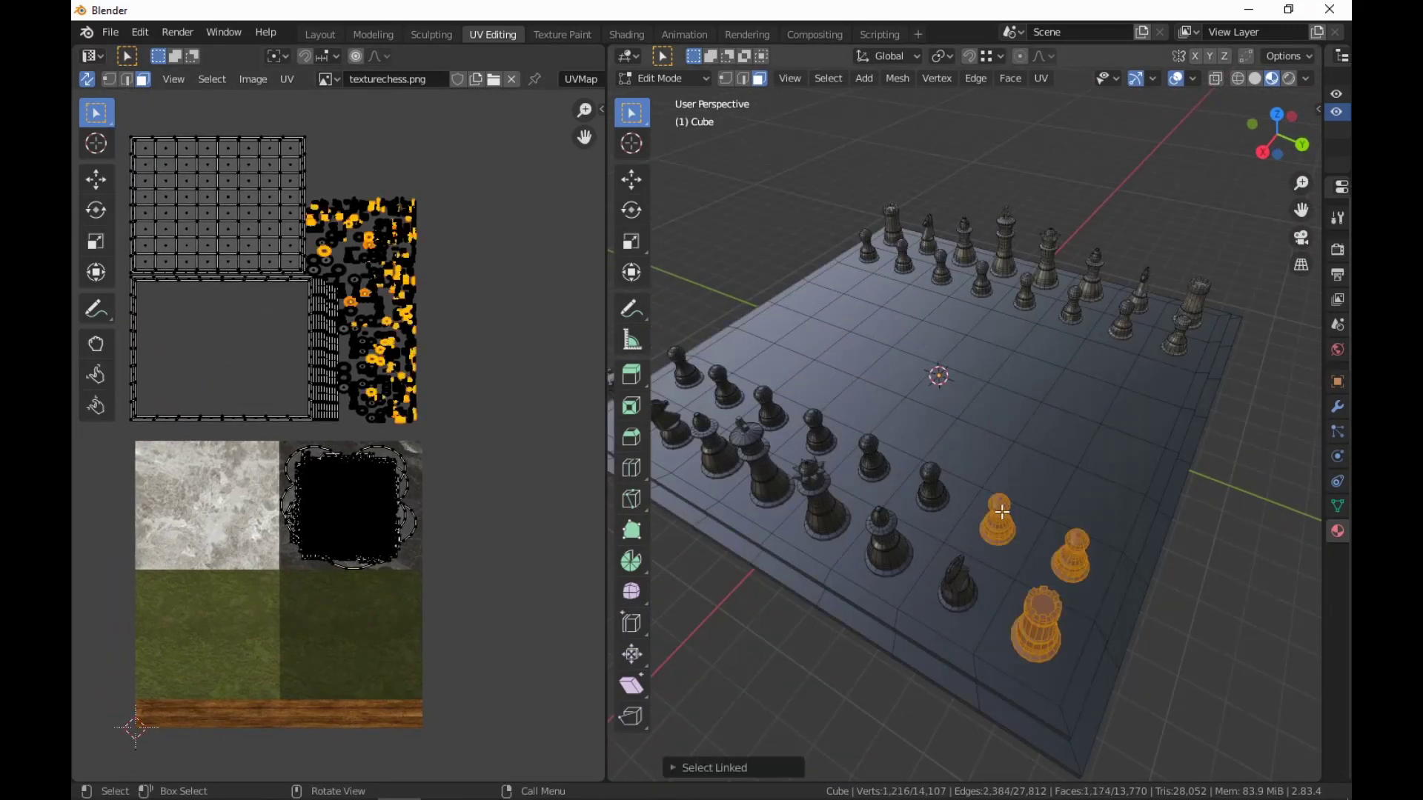
{"action": "key", "text": "l"}
{"action": "key", "text": "l"}
{"action": "key", "text": "l"}
{"action": "key", "text": "l"}
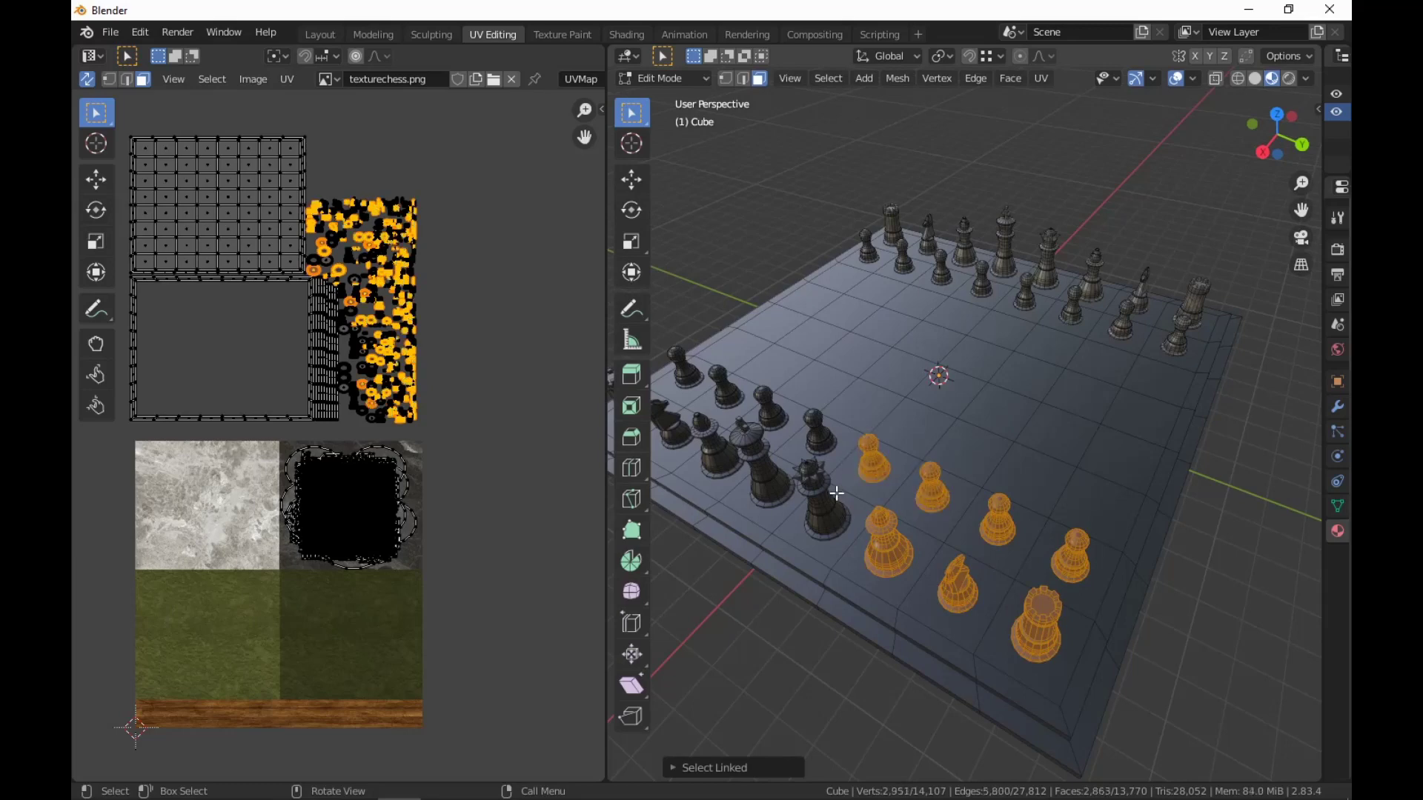
{"action": "key", "text": "l"}
{"action": "key", "text": "l"}
{"action": "key", "text": "l"}
{"action": "key", "text": "l"}
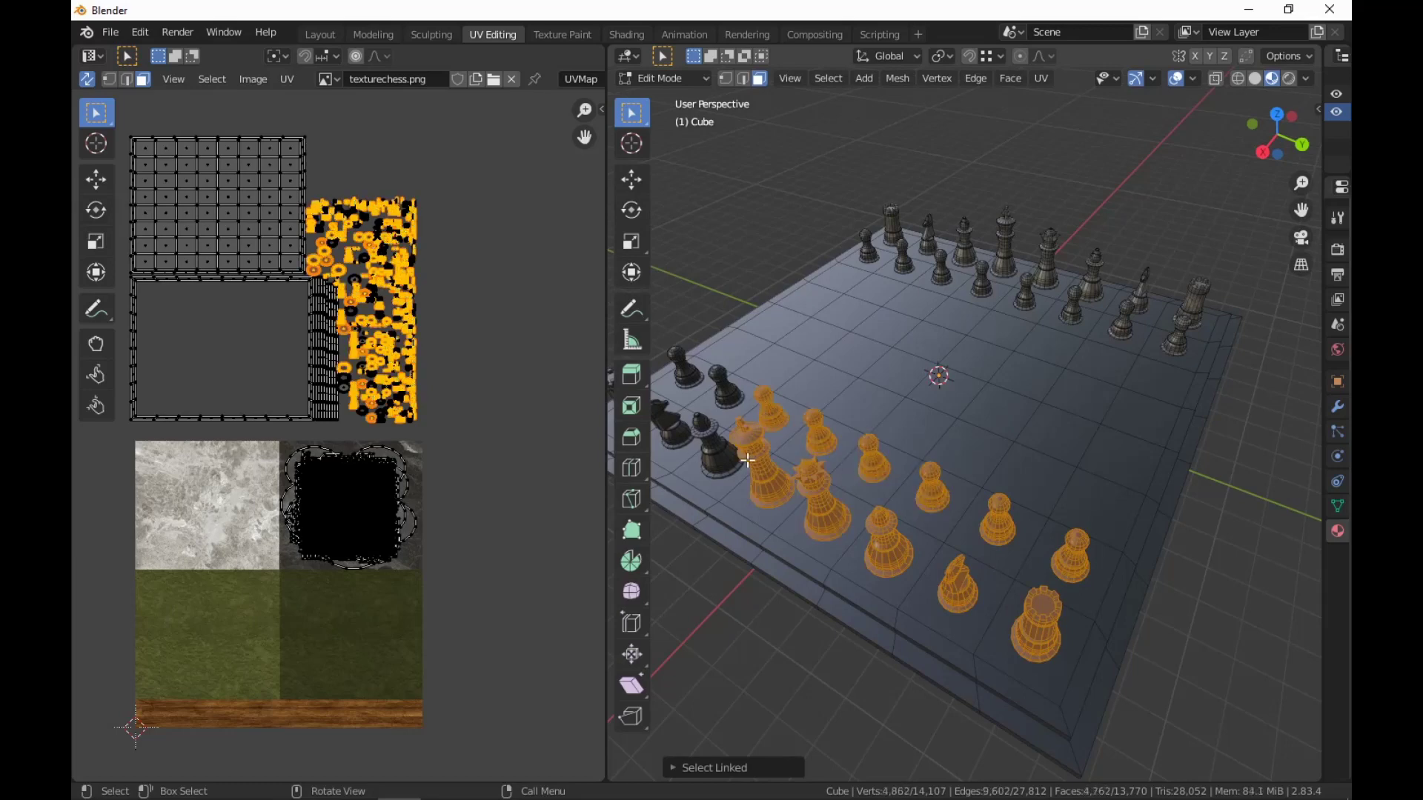
{"action": "middle_click_drag", "start_coordinate": [745, 509], "coordinate": [869, 481]}
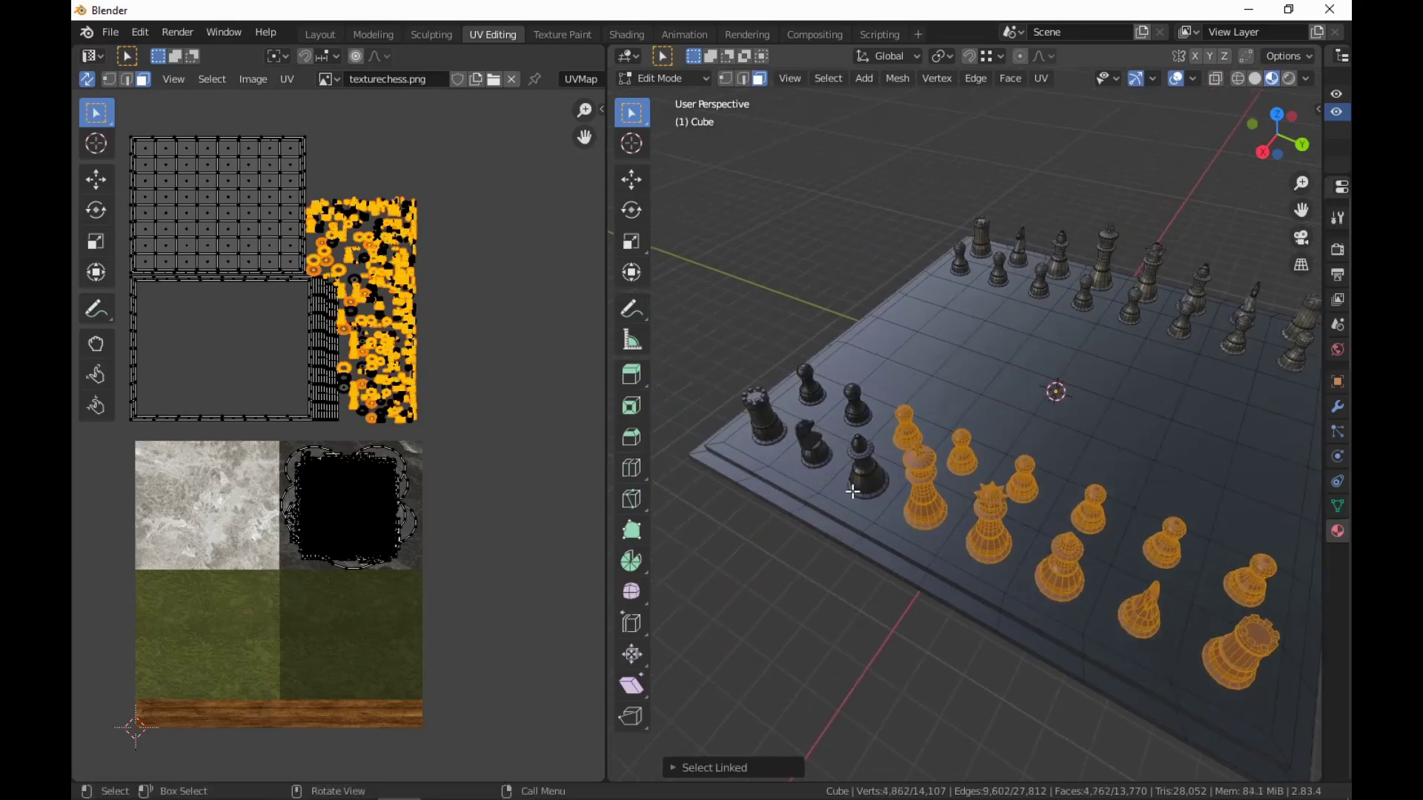
{"action": "key", "text": "l"}
{"action": "key", "text": "l"}
{"action": "key", "text": "l"}
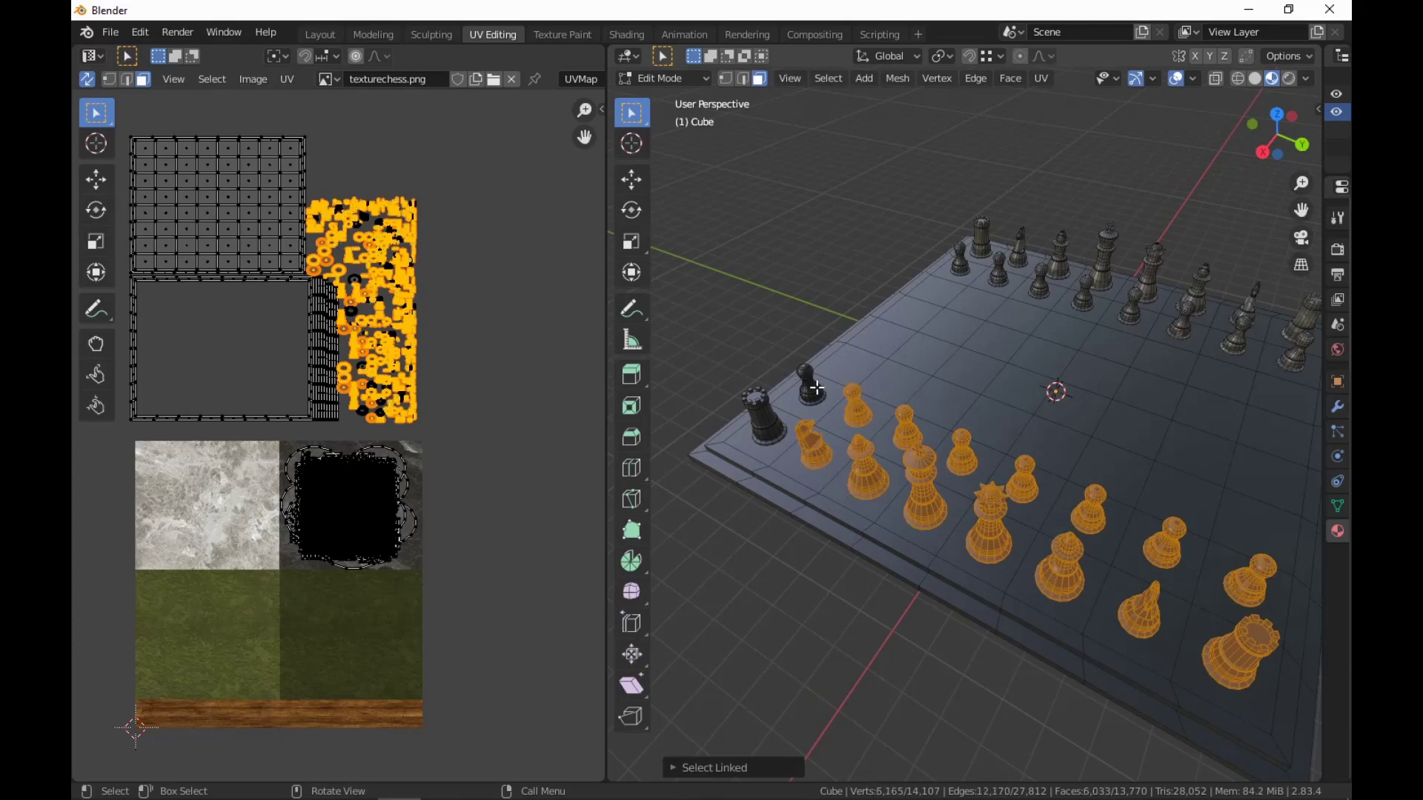
{"action": "key", "text": "l"}
{"action": "key", "text": "l"}
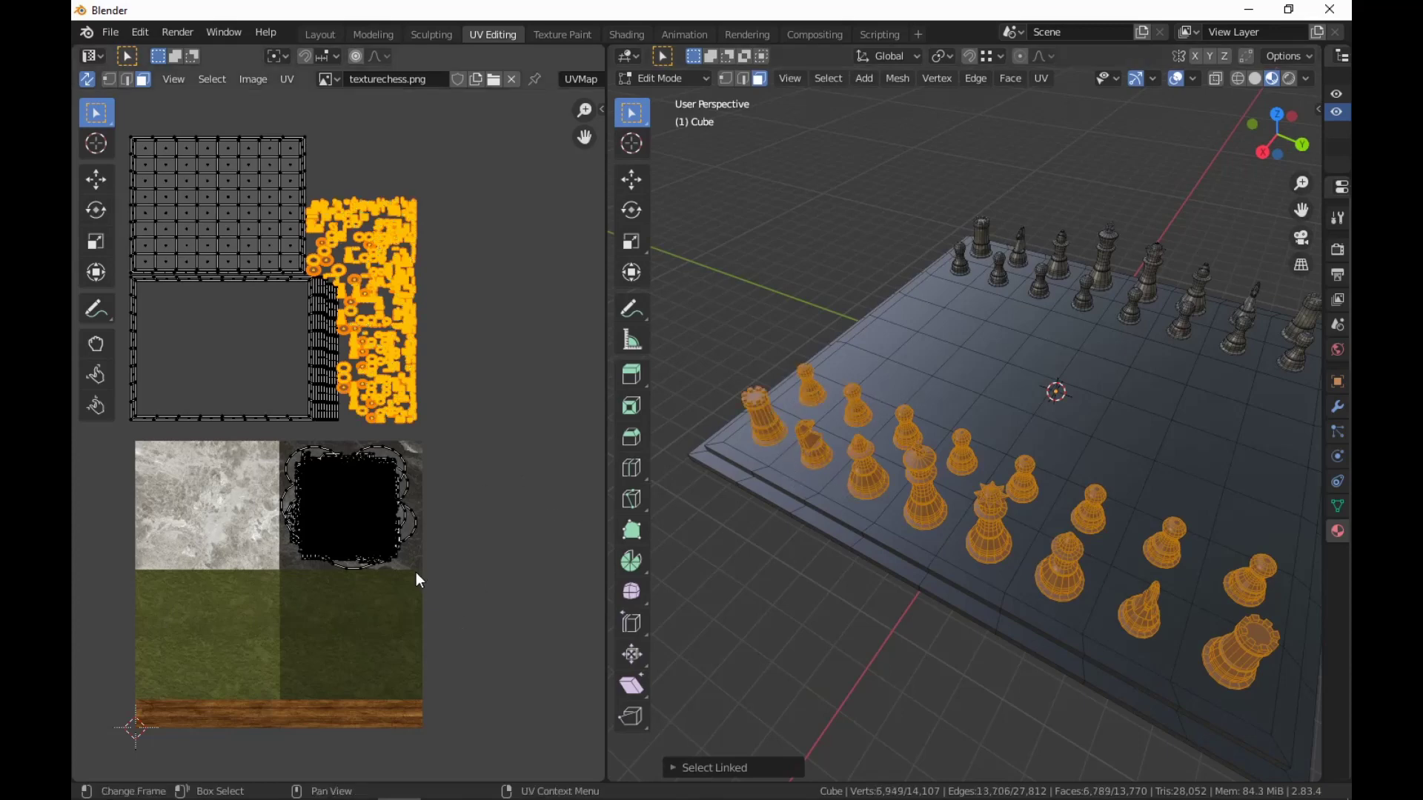
Move the selected set's UV islands into the empty space beside the texture image.
{"action": "key", "text": "g"}
{"action": "middle_click_drag", "start_coordinate": [520, 671], "coordinate": [411, 564]}
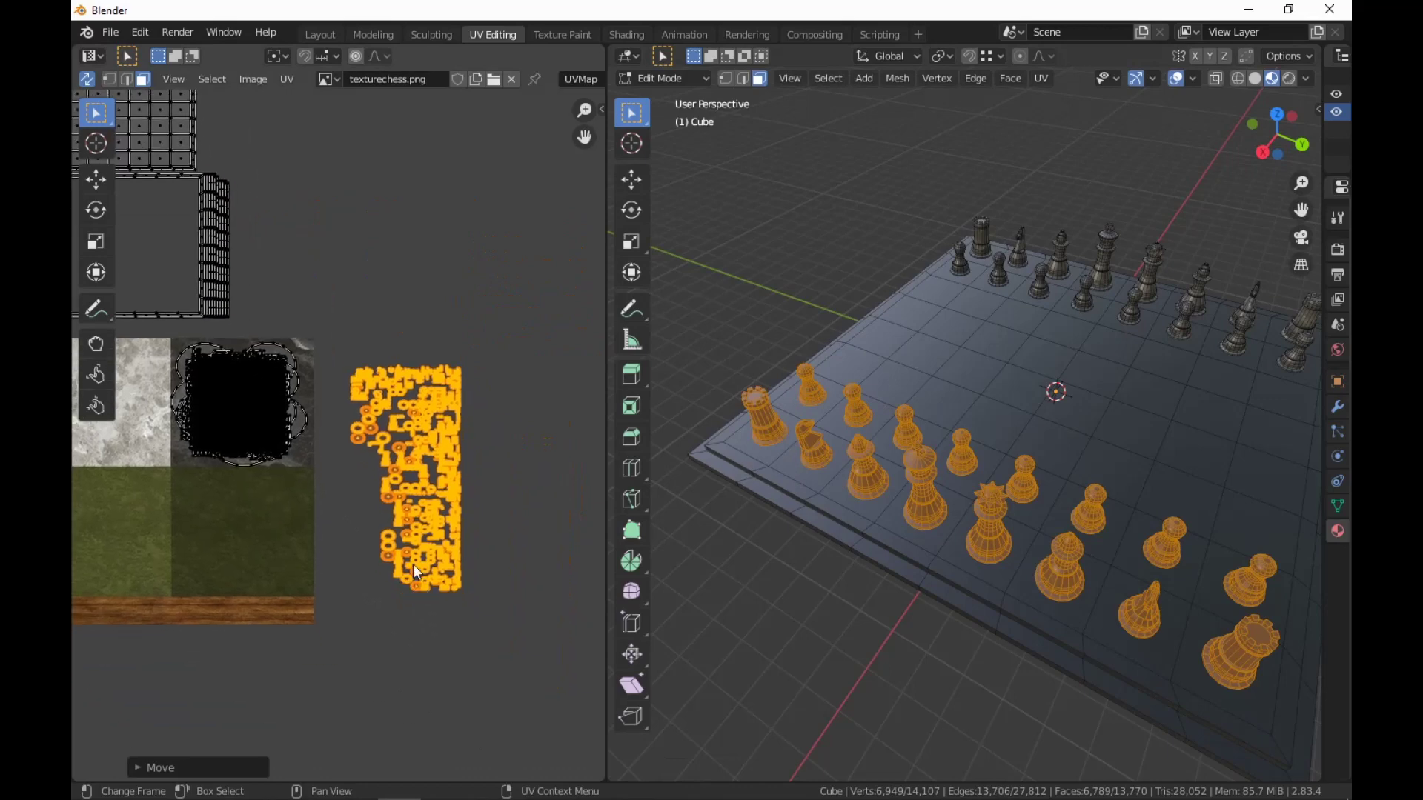
{"action": "scroll", "coordinate": [486, 506], "scroll_direction": "up", "scroll_amount": 3}
{"action": "middle_click_drag", "start_coordinate": [483, 511], "coordinate": [370, 446]}
Stack the cluster's upper UV islands downward in four passes to flatten it into a low strip.
{"action": "left_click_drag", "start_coordinate": [494, 218], "coordinate": [234, 410]}
{"action": "key", "text": "g"}
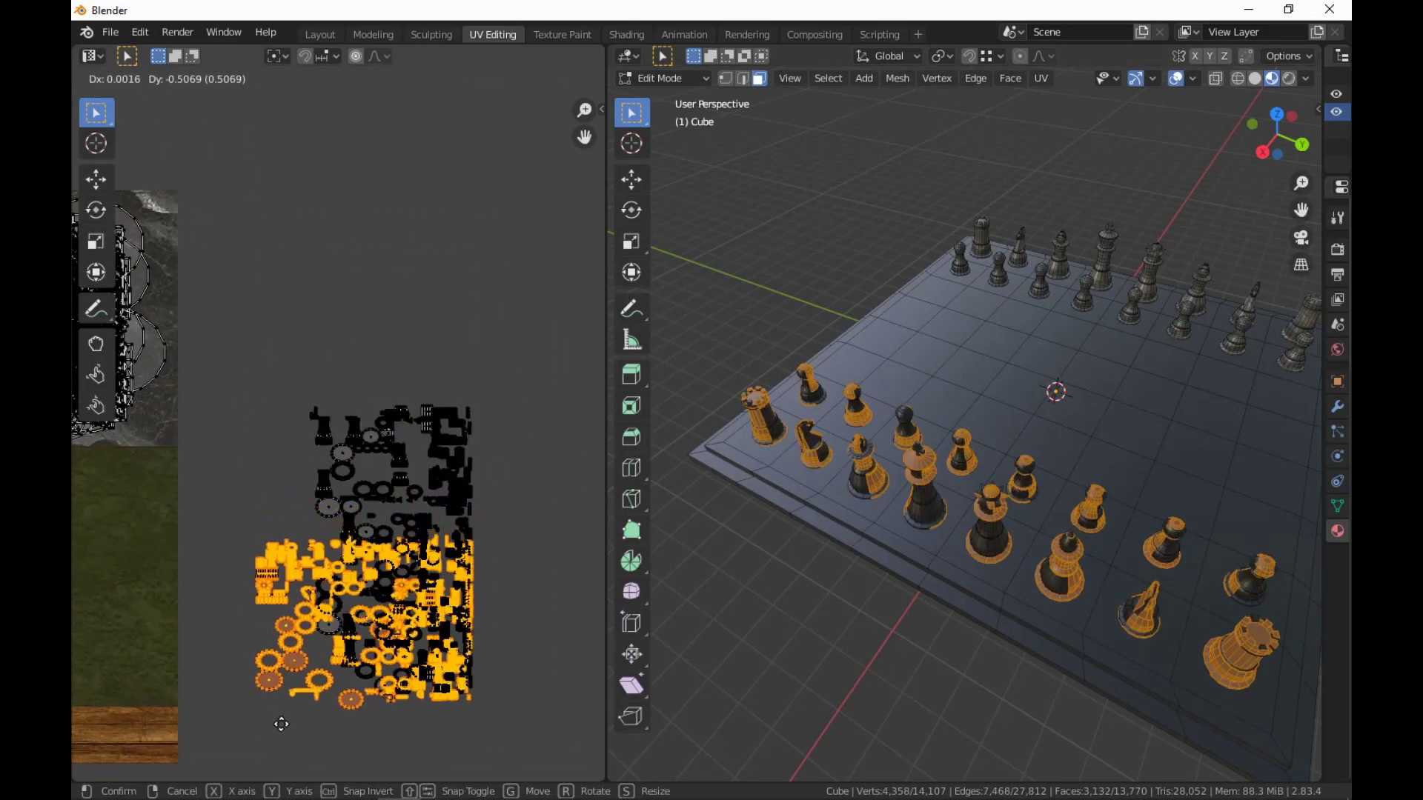
{"action": "left_click", "coordinate": [287, 718]}
{"action": "left_click_drag", "start_coordinate": [500, 376], "coordinate": [222, 523]}
{"action": "key", "text": "g"}
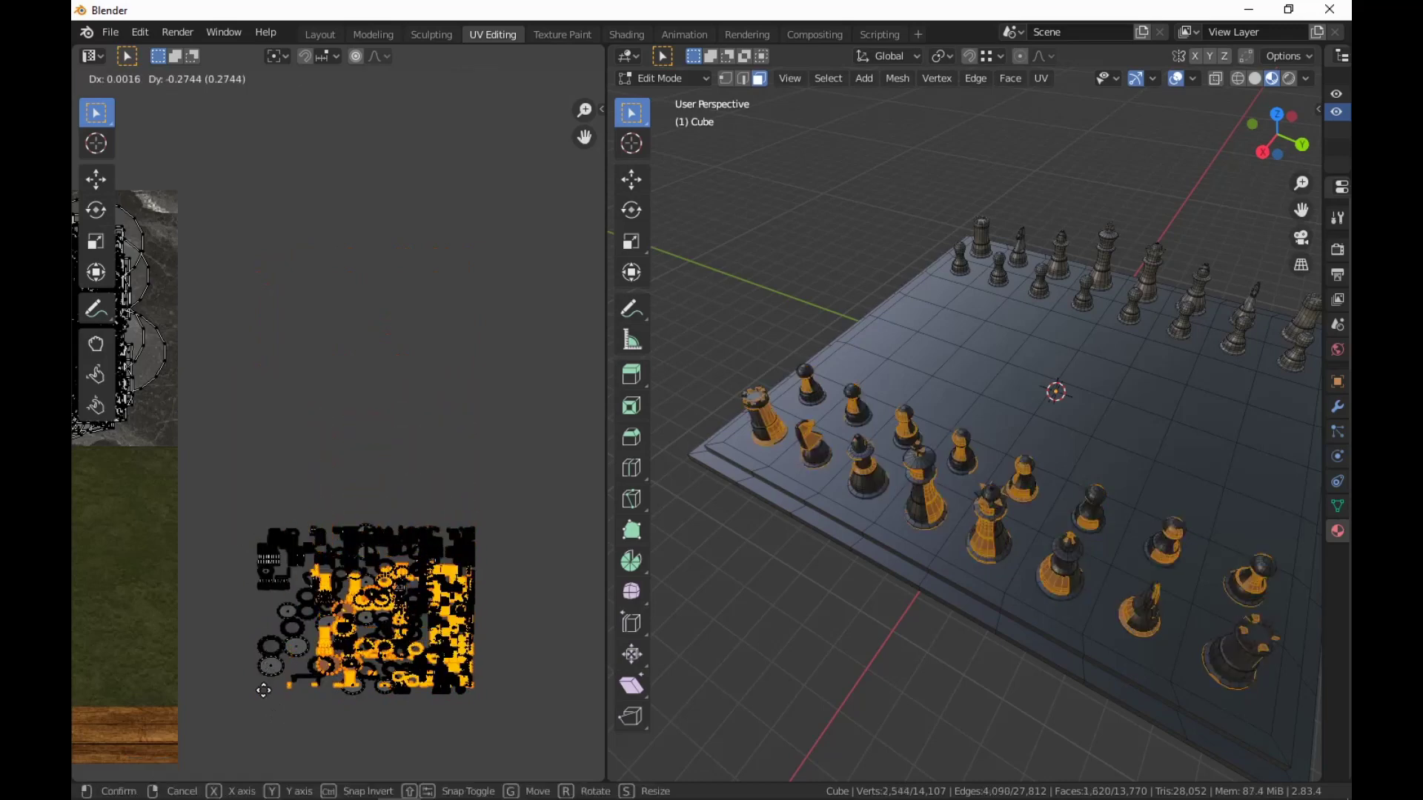
{"action": "left_click", "coordinate": [261, 692]}
{"action": "left_click_drag", "start_coordinate": [505, 495], "coordinate": [226, 598]}
{"action": "key", "text": "g"}
{"action": "left_click", "coordinate": [358, 702]}
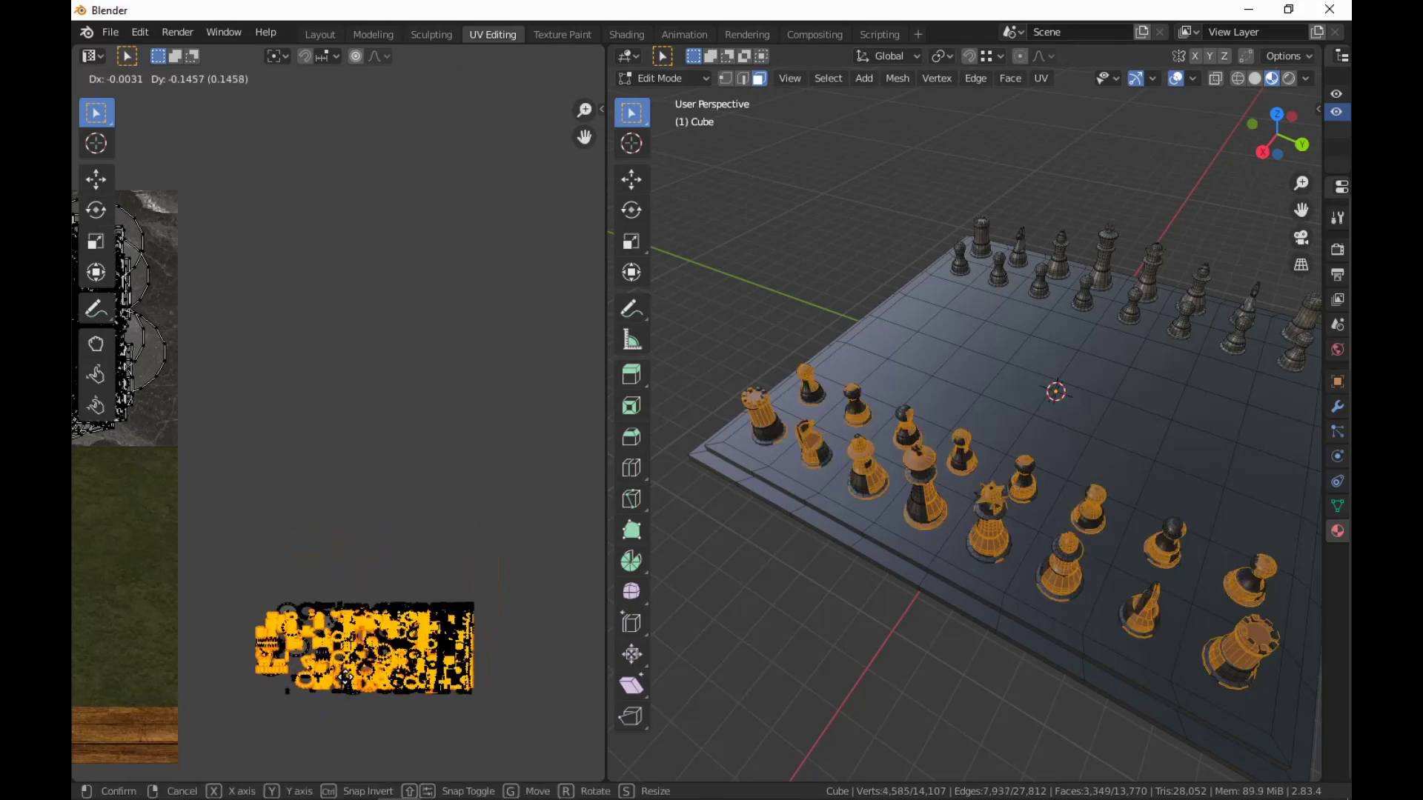
{"action": "left_click_drag", "start_coordinate": [516, 562], "coordinate": [222, 643]}
{"action": "key", "text": "g"}
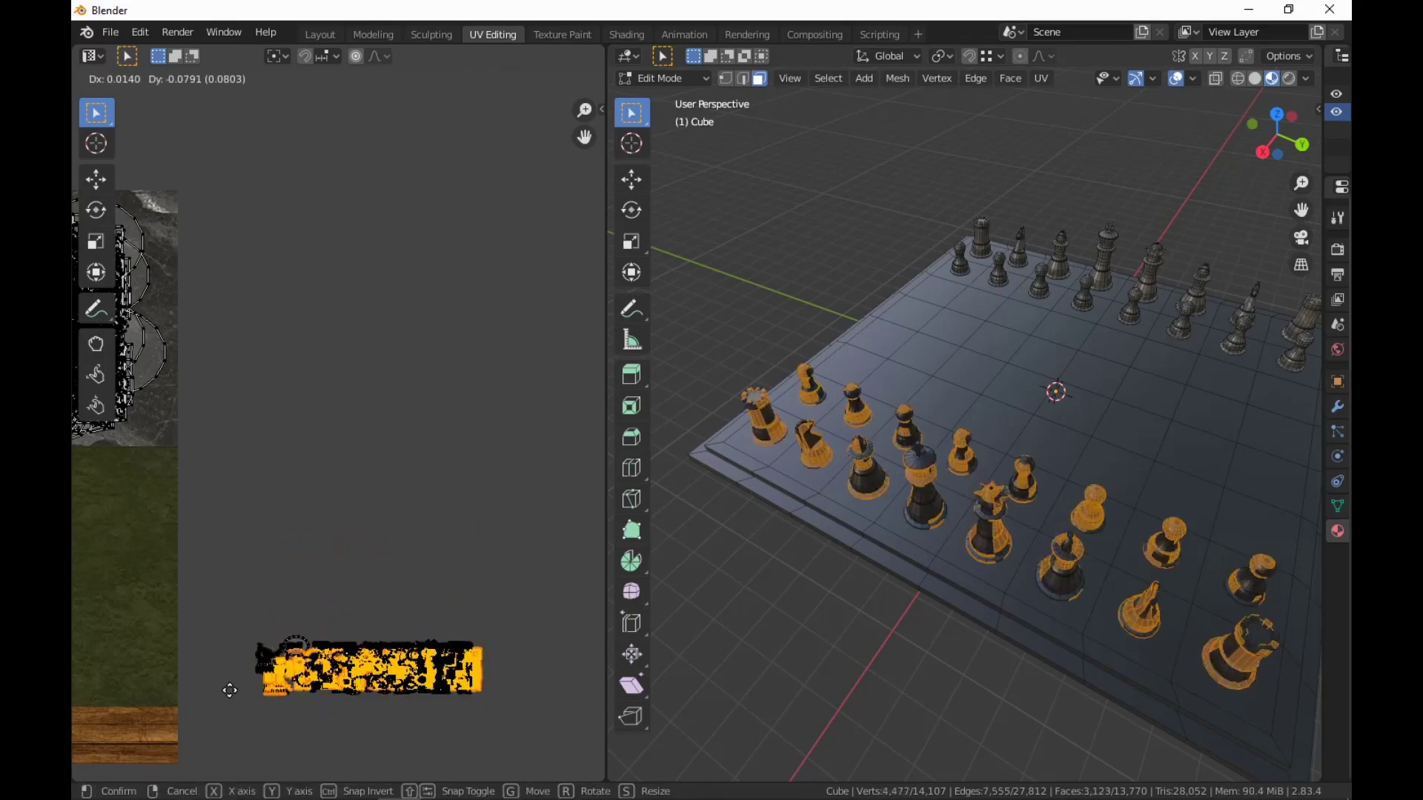
{"action": "left_click", "coordinate": [217, 686]}
Shift the strip's left-hand UV islands inward over the right-hand ones in two passes.
{"action": "scroll", "coordinate": [443, 531], "scroll_direction": "down", "scroll_amount": 1}
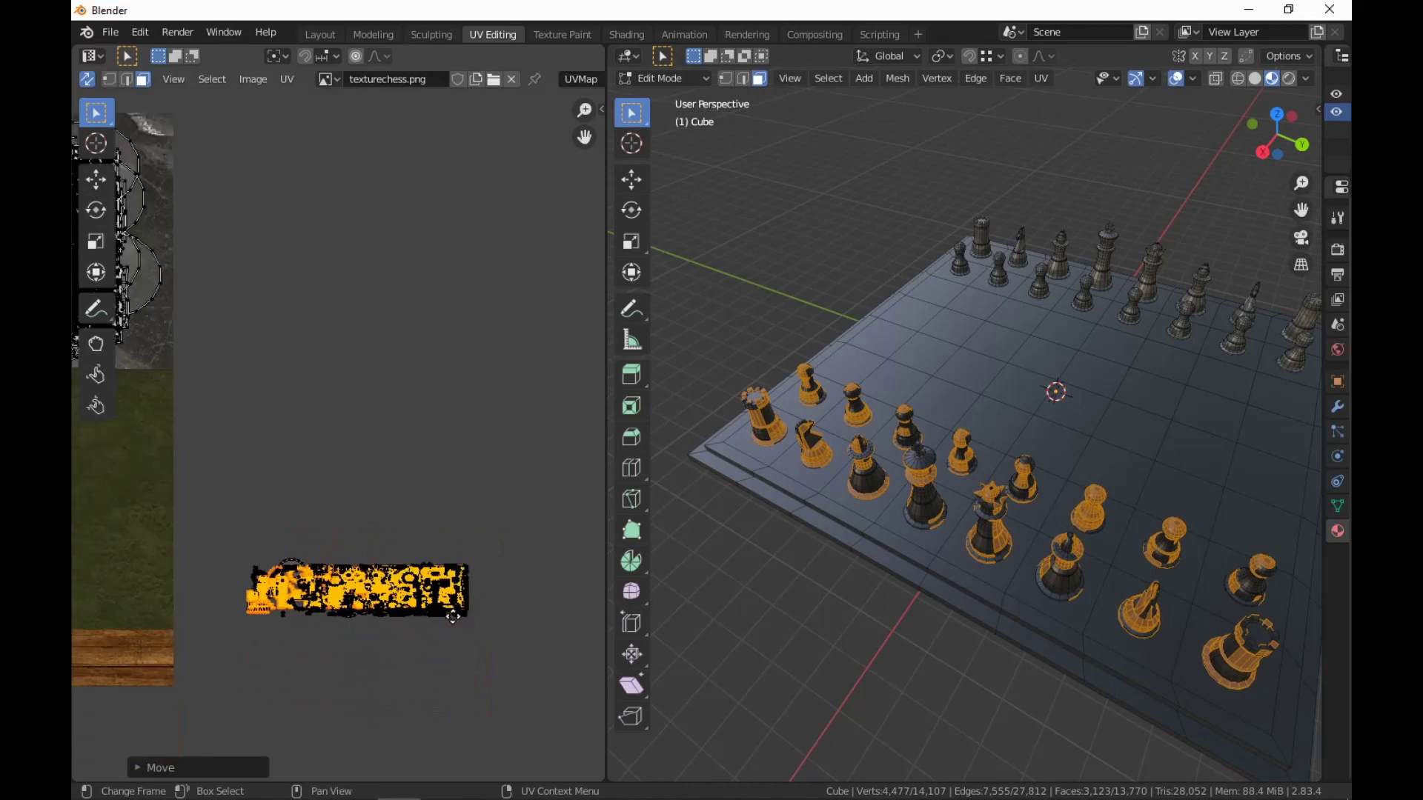
{"action": "scroll", "coordinate": [443, 532], "scroll_direction": "up", "scroll_amount": 5}
{"action": "scroll", "coordinate": [450, 541], "scroll_direction": "down", "scroll_amount": 4}
{"action": "left_click_drag", "start_coordinate": [204, 444], "coordinate": [356, 630]}
{"action": "key", "text": "g"}
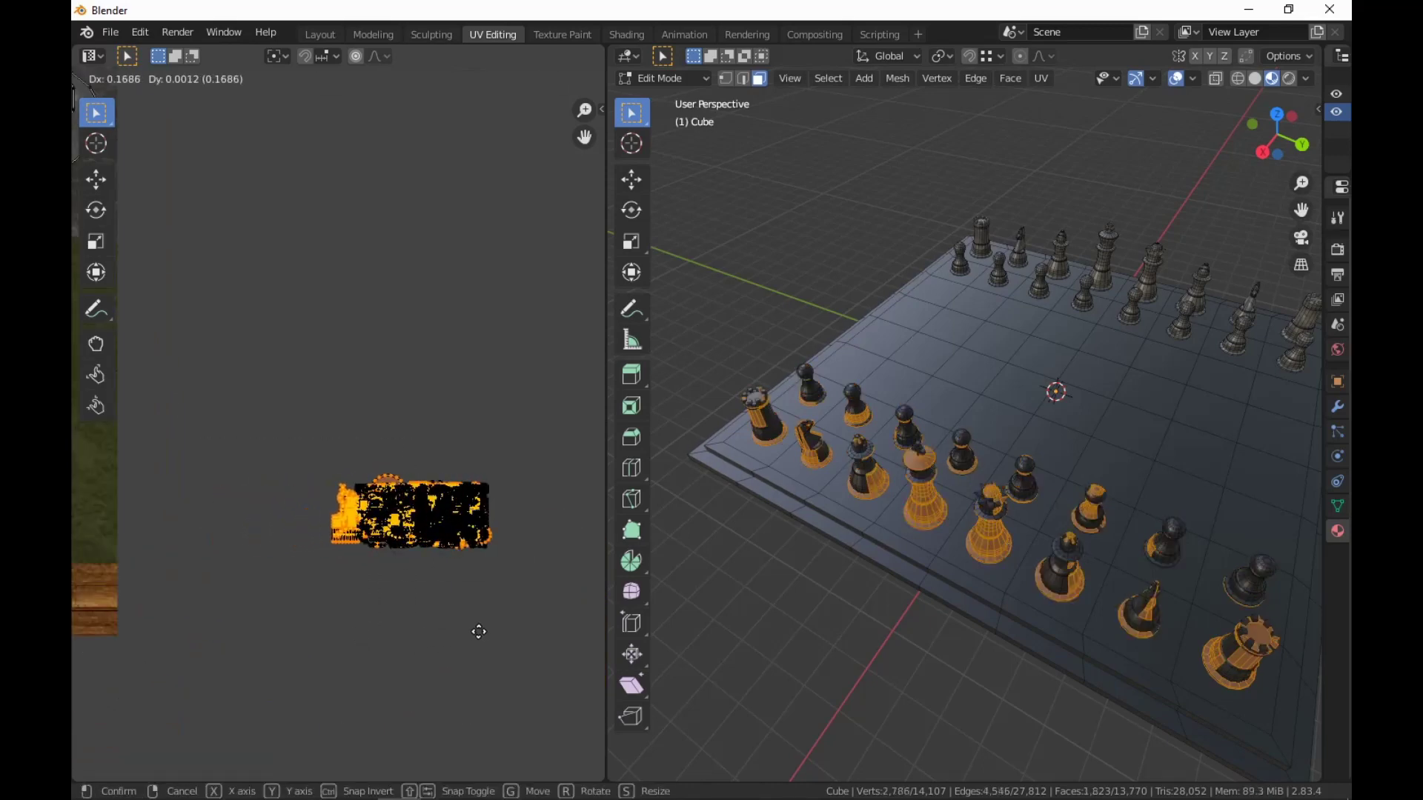
{"action": "left_click", "coordinate": [477, 628]}
{"action": "left_click_drag", "start_coordinate": [294, 455], "coordinate": [411, 586]}
{"action": "key", "text": "g"}
{"action": "left_click", "coordinate": [485, 590]}
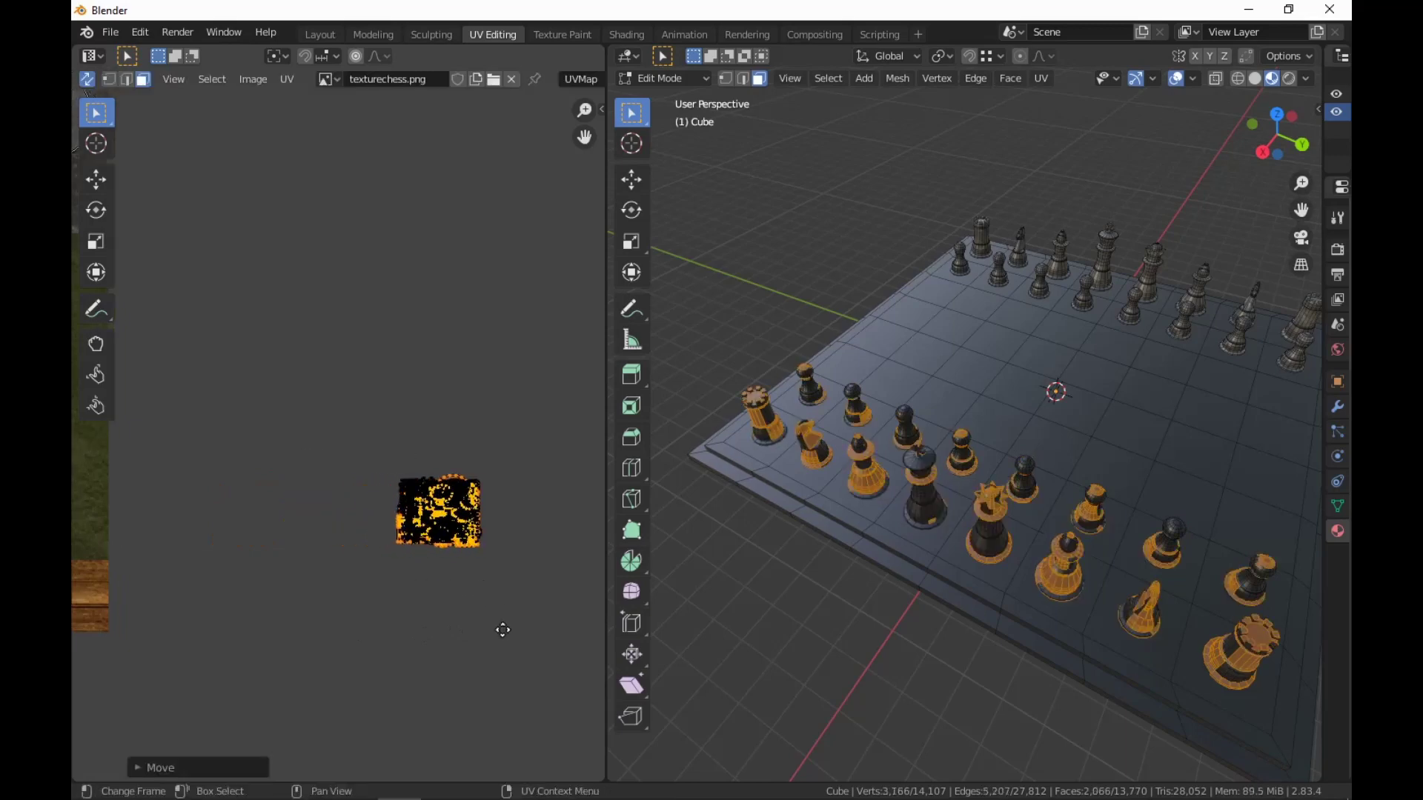
Shift the remaining left-hand islands inward and the upper islands downward to form a compact UV block.
{"action": "scroll", "coordinate": [363, 556], "scroll_direction": "up", "scroll_amount": 6}
{"action": "left_click_drag", "start_coordinate": [164, 372], "coordinate": [291, 678]}
{"action": "key", "text": "g"}
{"action": "left_click", "coordinate": [401, 689]}
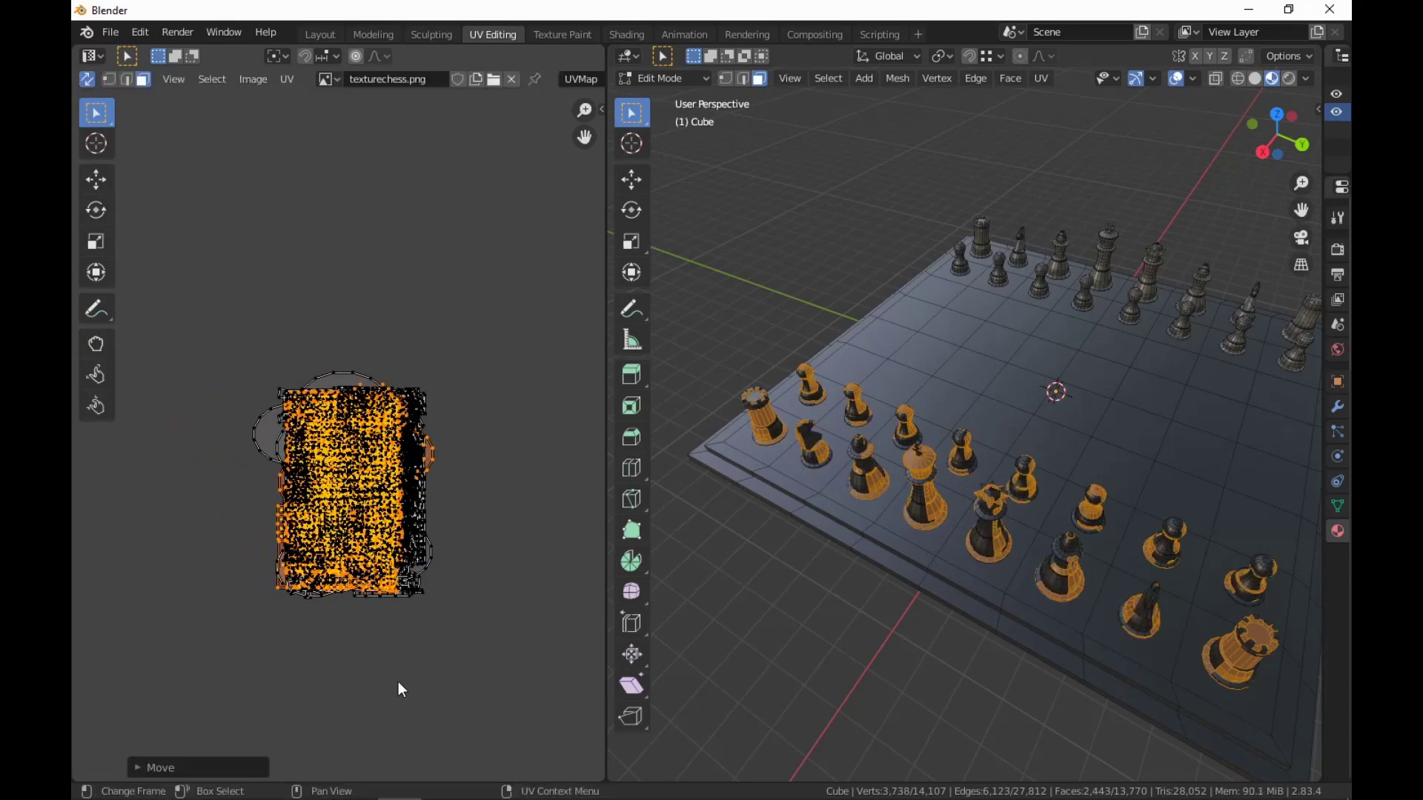
{"action": "left_click_drag", "start_coordinate": [468, 339], "coordinate": [203, 487]}
{"action": "key", "text": "g"}
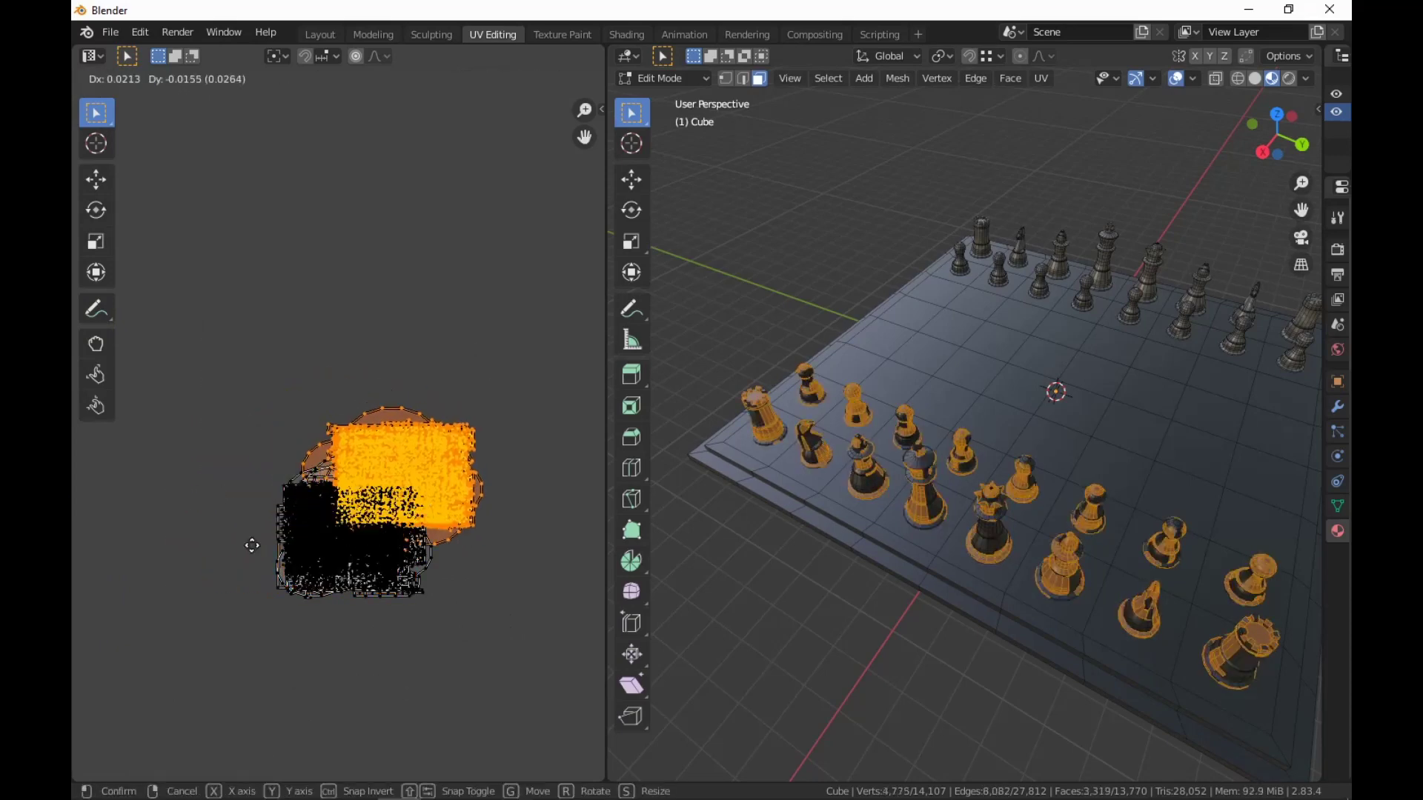
{"action": "left_click", "coordinate": [204, 574]}
Select the whole compact UV block and move it onto the light marble area of the texture.
{"action": "key", "text": "a"}
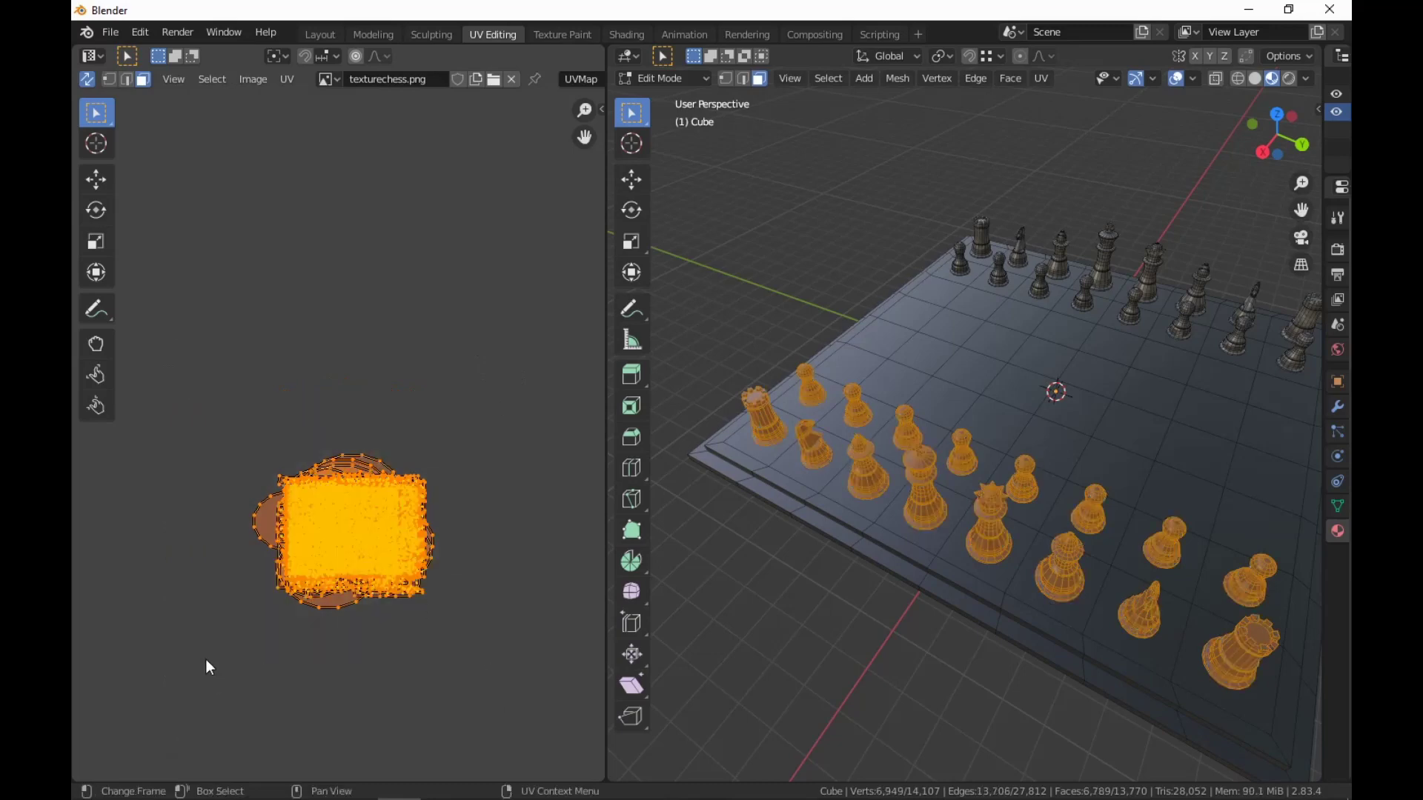
{"action": "scroll", "coordinate": [206, 660], "scroll_direction": "down", "scroll_amount": 5}
{"action": "scroll", "coordinate": [428, 692], "scroll_direction": "down", "scroll_amount": 3}
{"action": "middle_click_drag", "start_coordinate": [295, 615], "coordinate": [439, 643]}
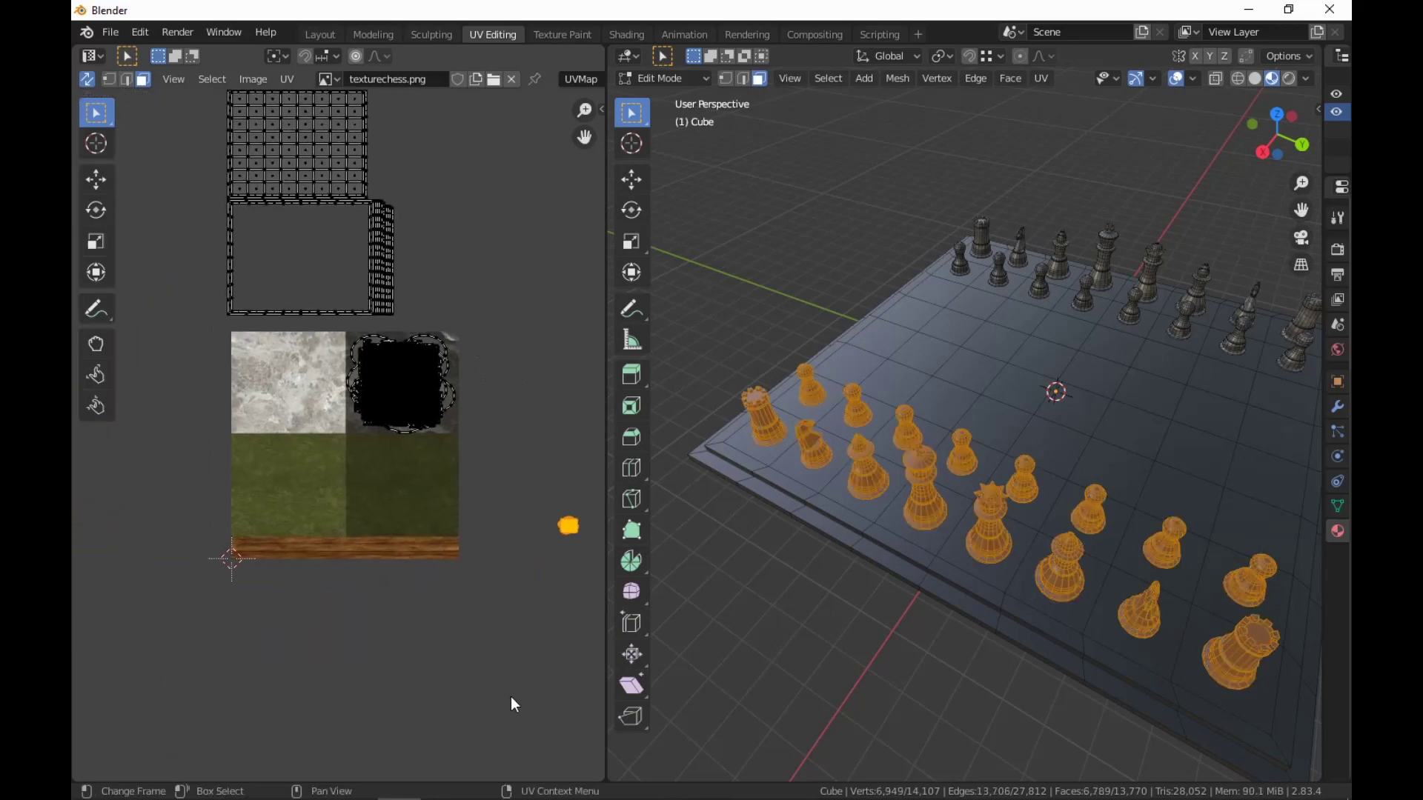
{"action": "key", "text": "g"}
{"action": "left_click", "coordinate": [238, 556]}
Scale the UV block up to fill the light marble area and adjust its position to stay inside it.
{"action": "scroll", "coordinate": [238, 556], "scroll_direction": "up", "scroll_amount": 4}
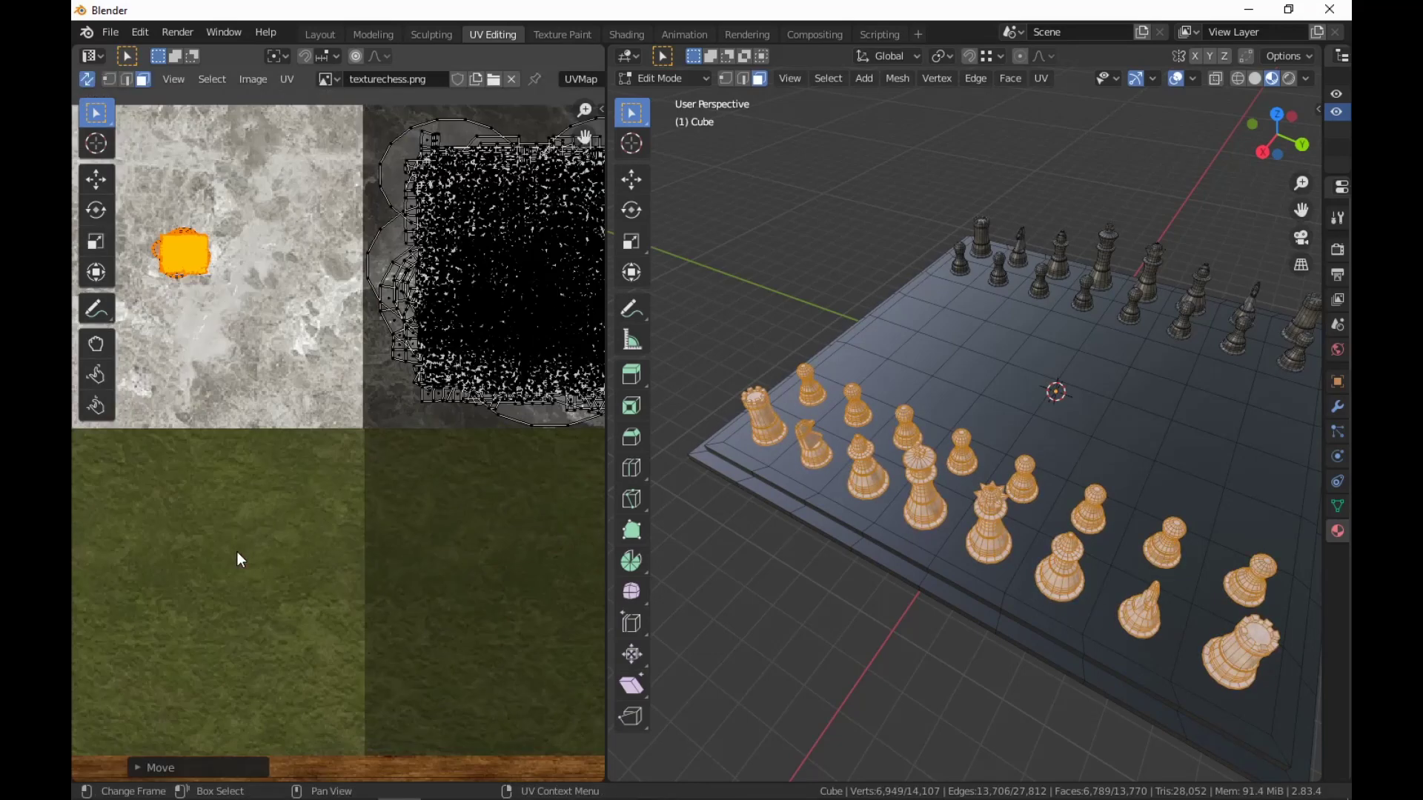
{"action": "scroll", "coordinate": [237, 559], "scroll_direction": "up", "scroll_amount": 2}
{"action": "middle_click_drag", "start_coordinate": [351, 534], "coordinate": [391, 556]}
{"action": "key", "text": "s"}
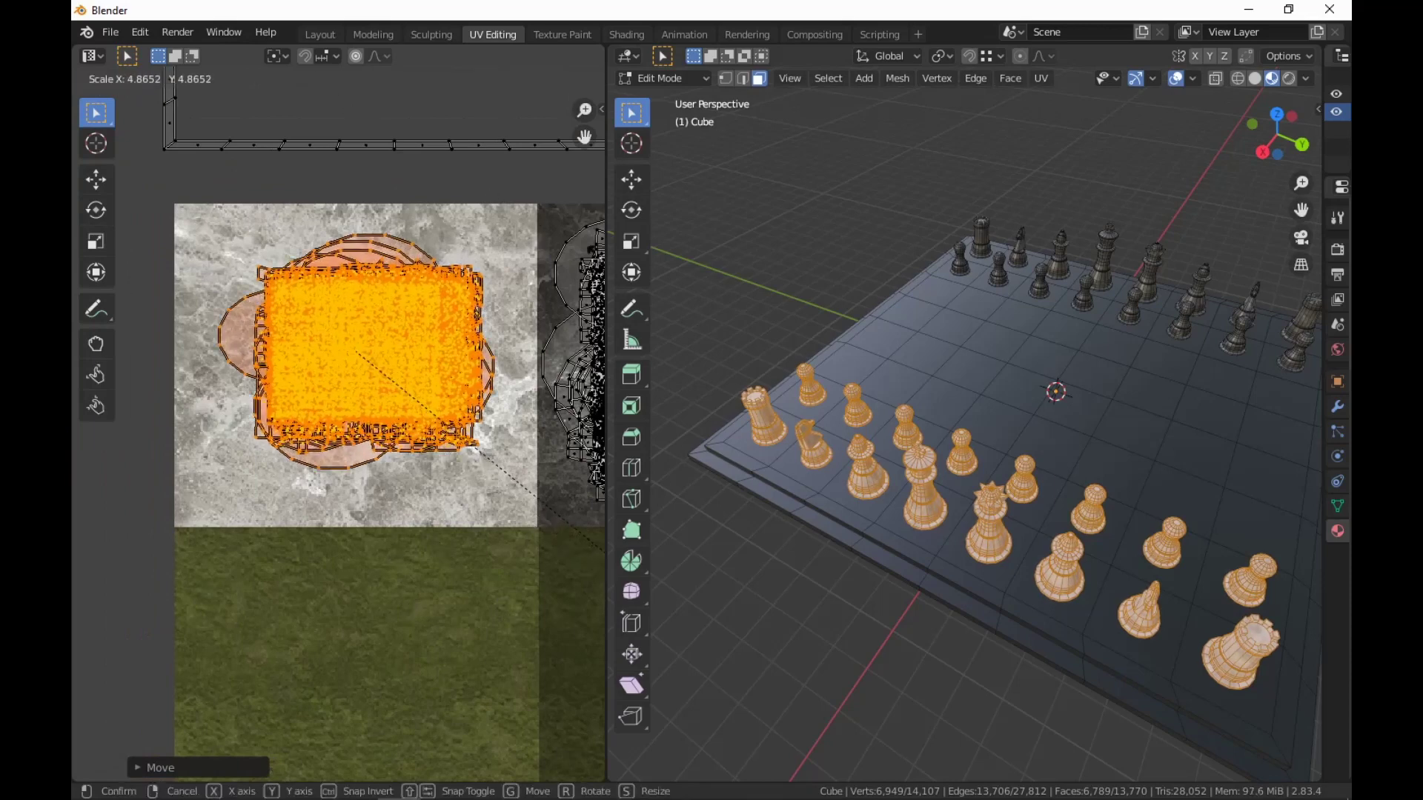
{"action": "left_click", "coordinate": [257, 371]}
{"action": "key", "text": "g"}
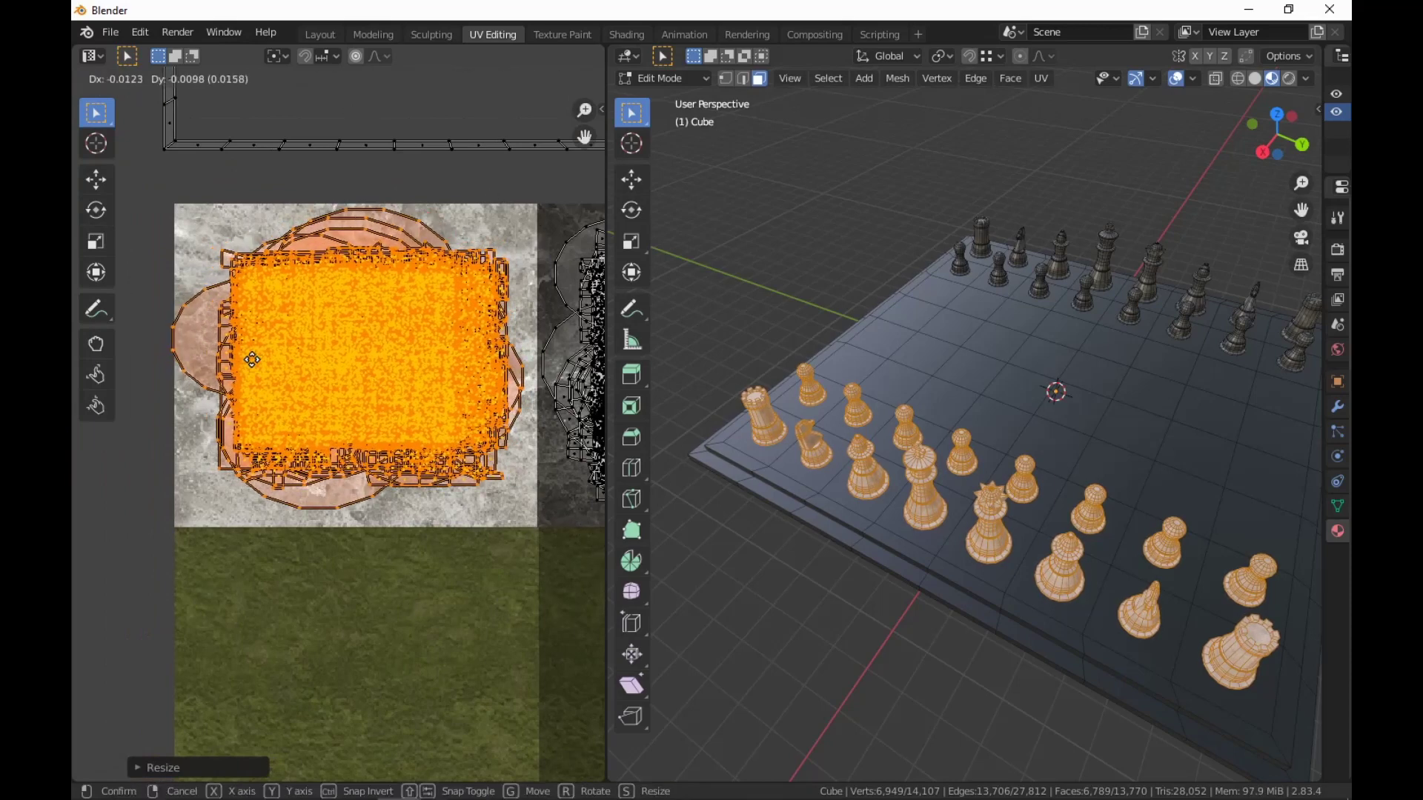
{"action": "left_click", "coordinate": [257, 363]}
{"action": "scroll", "coordinate": [501, 432], "scroll_direction": "down", "scroll_amount": 5}
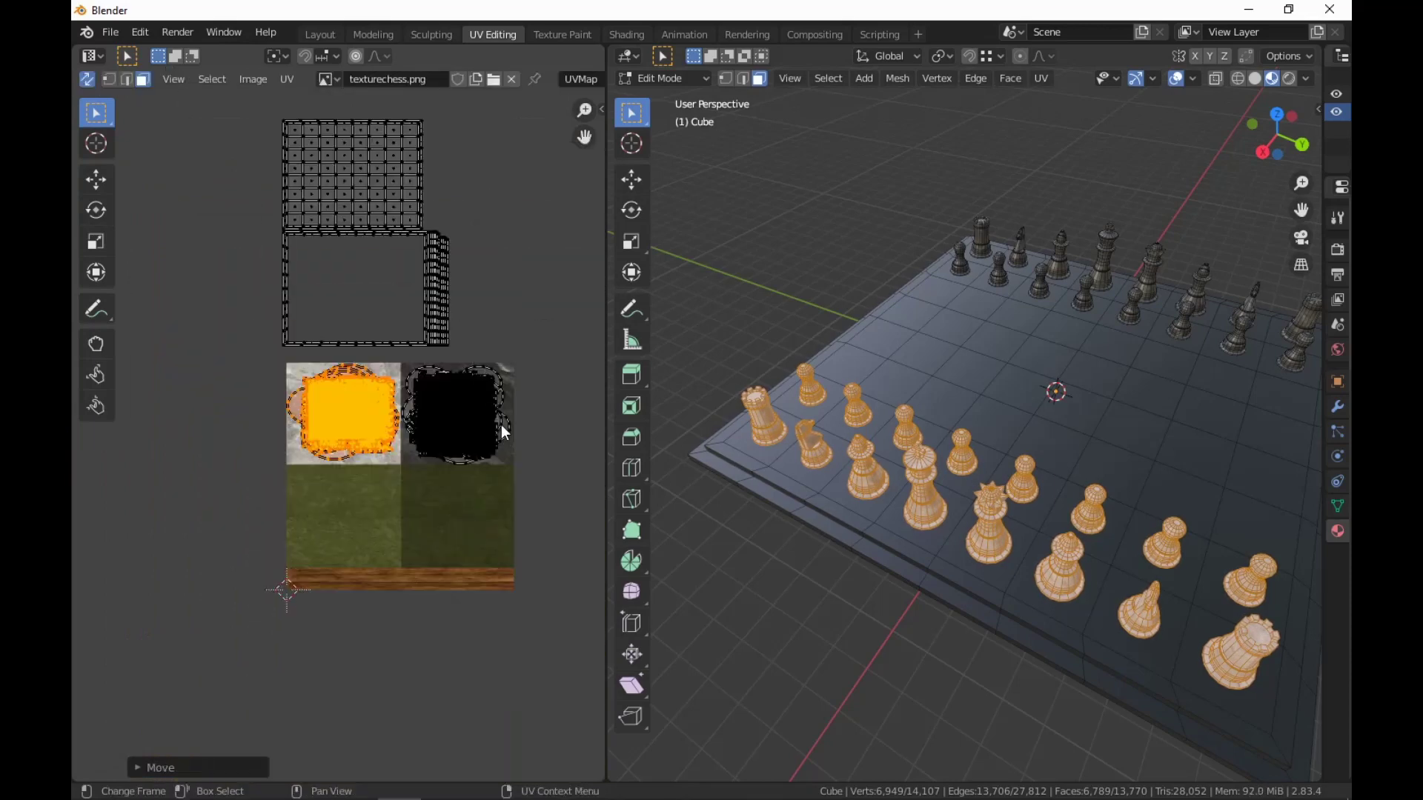
Select the face loops around the board's top border and stepped sides.
{"action": "scroll", "coordinate": [911, 626], "scroll_direction": "up", "scroll_amount": 5}
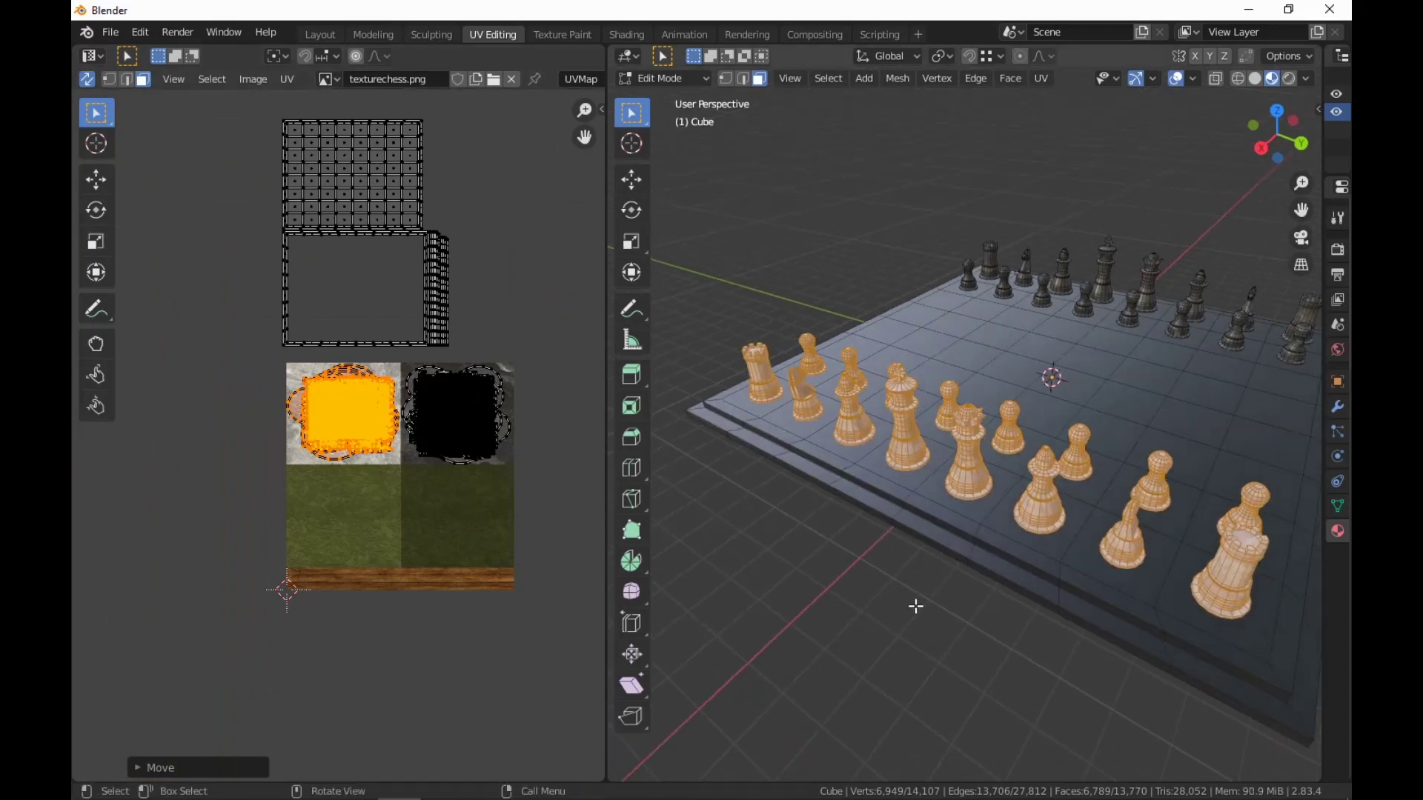
{"action": "left_click", "coordinate": [1055, 615], "text": "alt"}
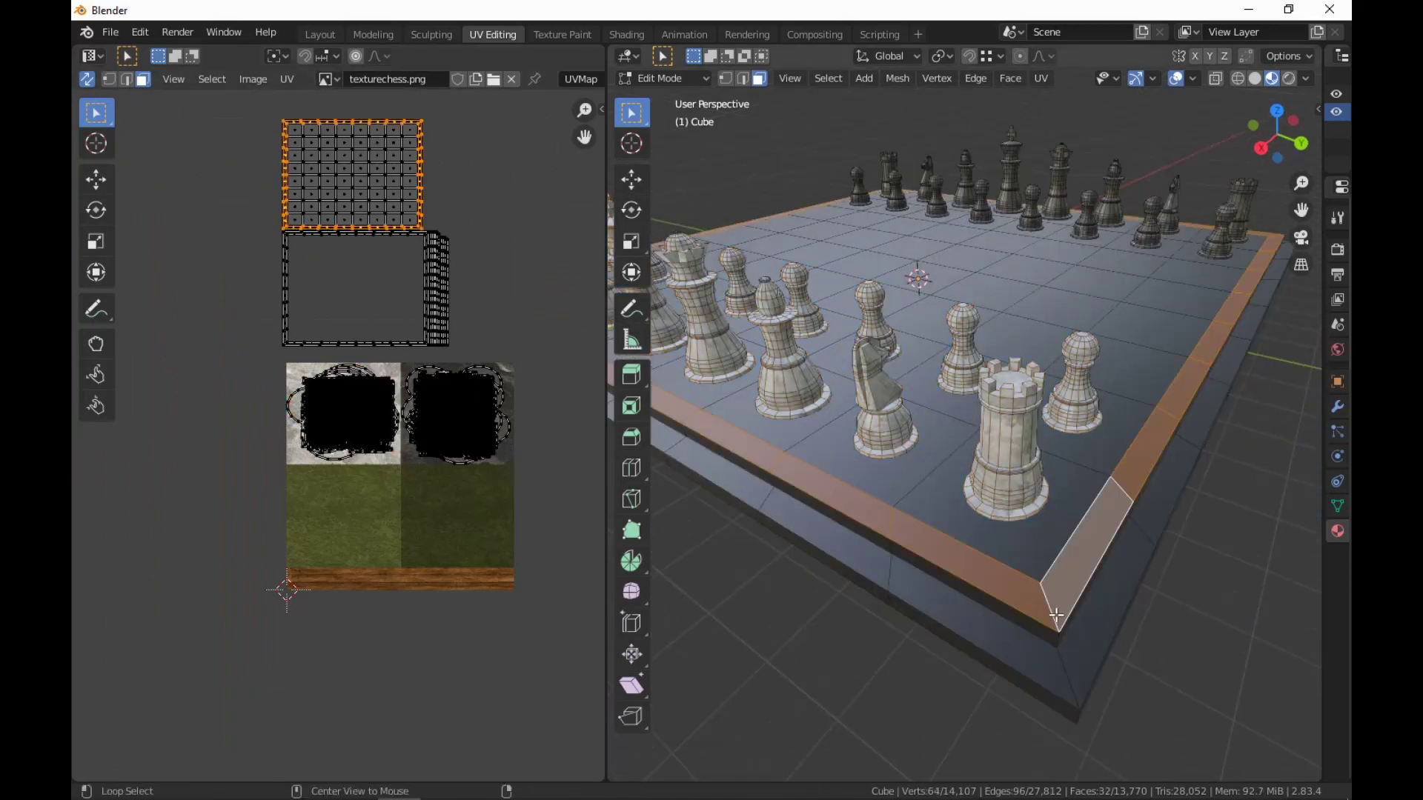
{"action": "left_click", "coordinate": [1056, 636], "text": "alt+shift"}
{"action": "left_click", "coordinate": [1064, 666], "text": "alt+shift"}
{"action": "middle_click_drag", "start_coordinate": [1103, 733], "coordinate": [1083, 709]}
{"action": "left_click", "coordinate": [905, 556], "text": "alt+shift"}
{"action": "middle_click_drag", "start_coordinate": [904, 581], "coordinate": [915, 652]}
Move the board frame's UV islands away from the island of the 8×8 playing squares.
{"action": "scroll", "coordinate": [448, 460], "scroll_direction": "down", "scroll_amount": 4}
{"action": "scroll", "coordinate": [448, 460], "scroll_direction": "up", "scroll_amount": 3}
{"action": "middle_click_drag", "start_coordinate": [436, 483], "coordinate": [436, 357]}
{"action": "key", "text": "g"}
{"action": "left_click", "coordinate": [399, 458]}
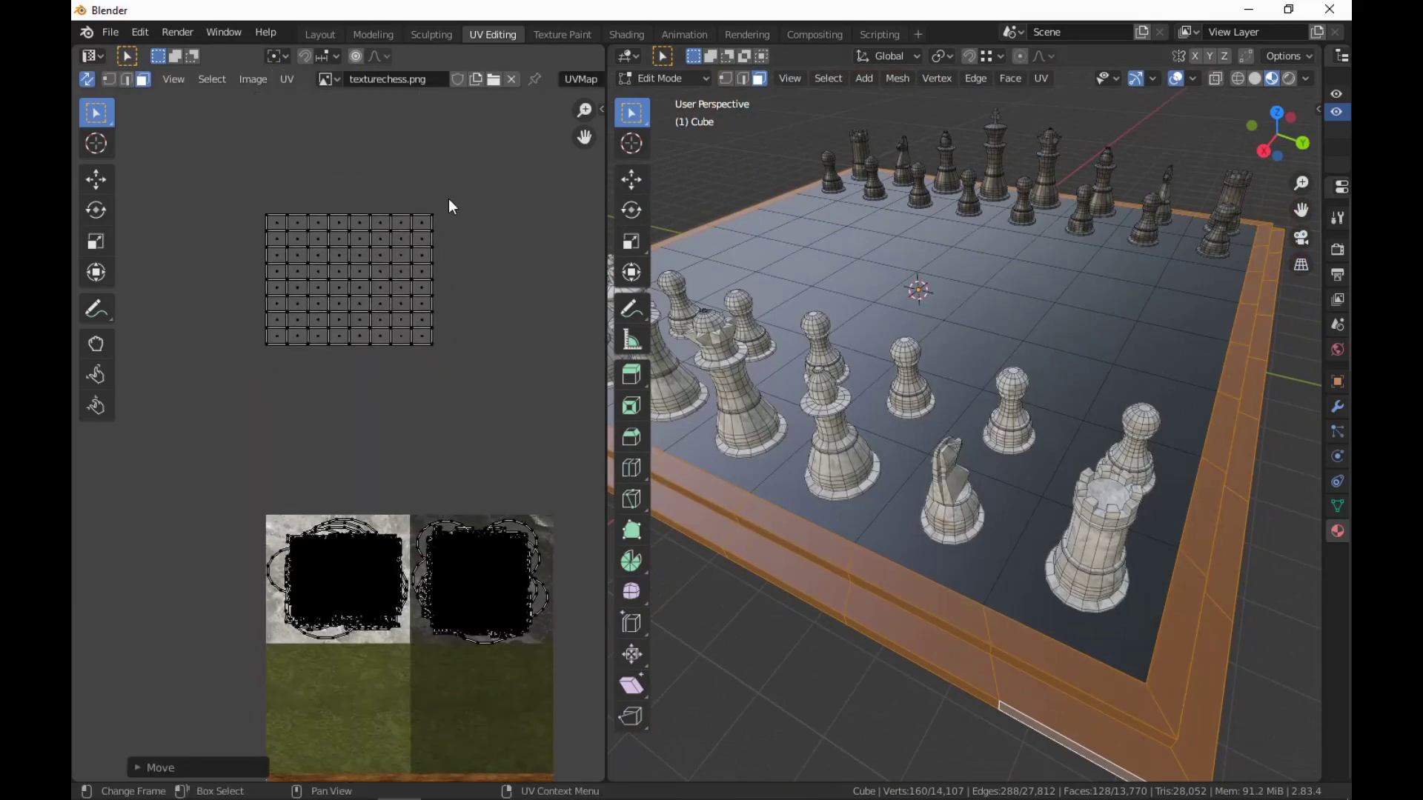
Select the whole 8×8 grid of playing squares in the UV layout.
{"action": "left_click_drag", "start_coordinate": [450, 206], "coordinate": [239, 369]}
{"action": "middle_click_drag", "start_coordinate": [238, 369], "coordinate": [220, 295]}
{"action": "middle_click_drag", "start_coordinate": [952, 410], "coordinate": [1078, 629]}
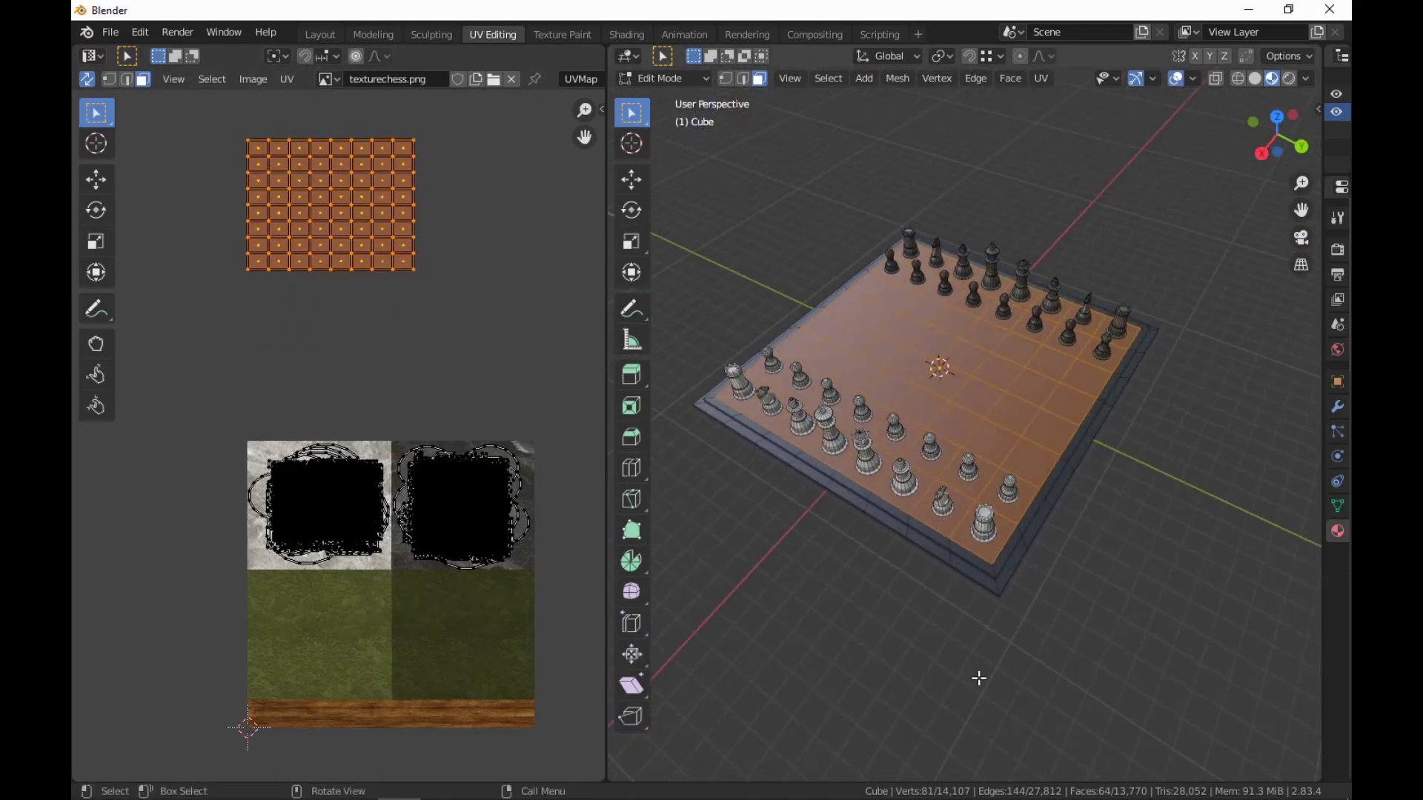
Try to run Checker Deselect on the selected playing squares.
{"action": "key", "text": "F3"}
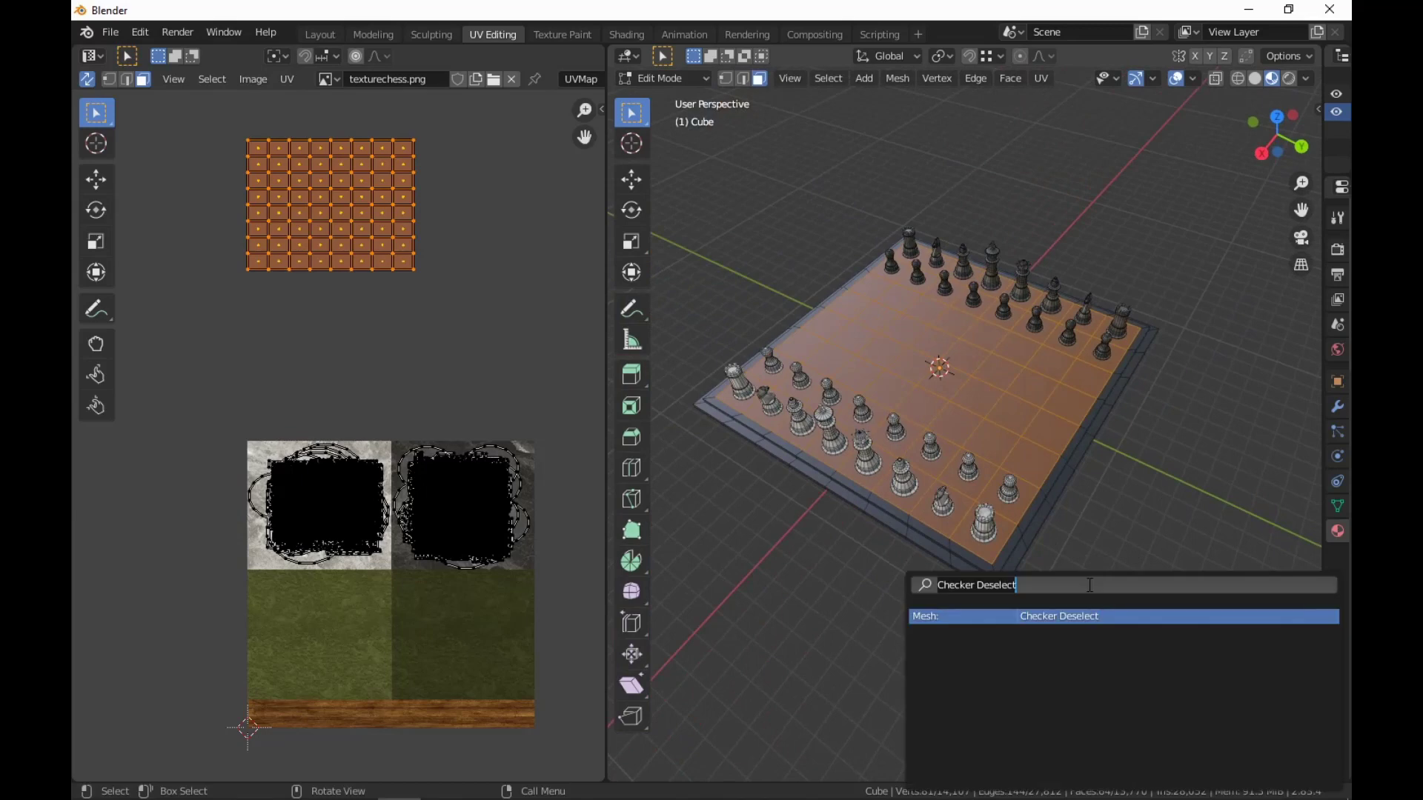
{"action": "type", "text": "che"}
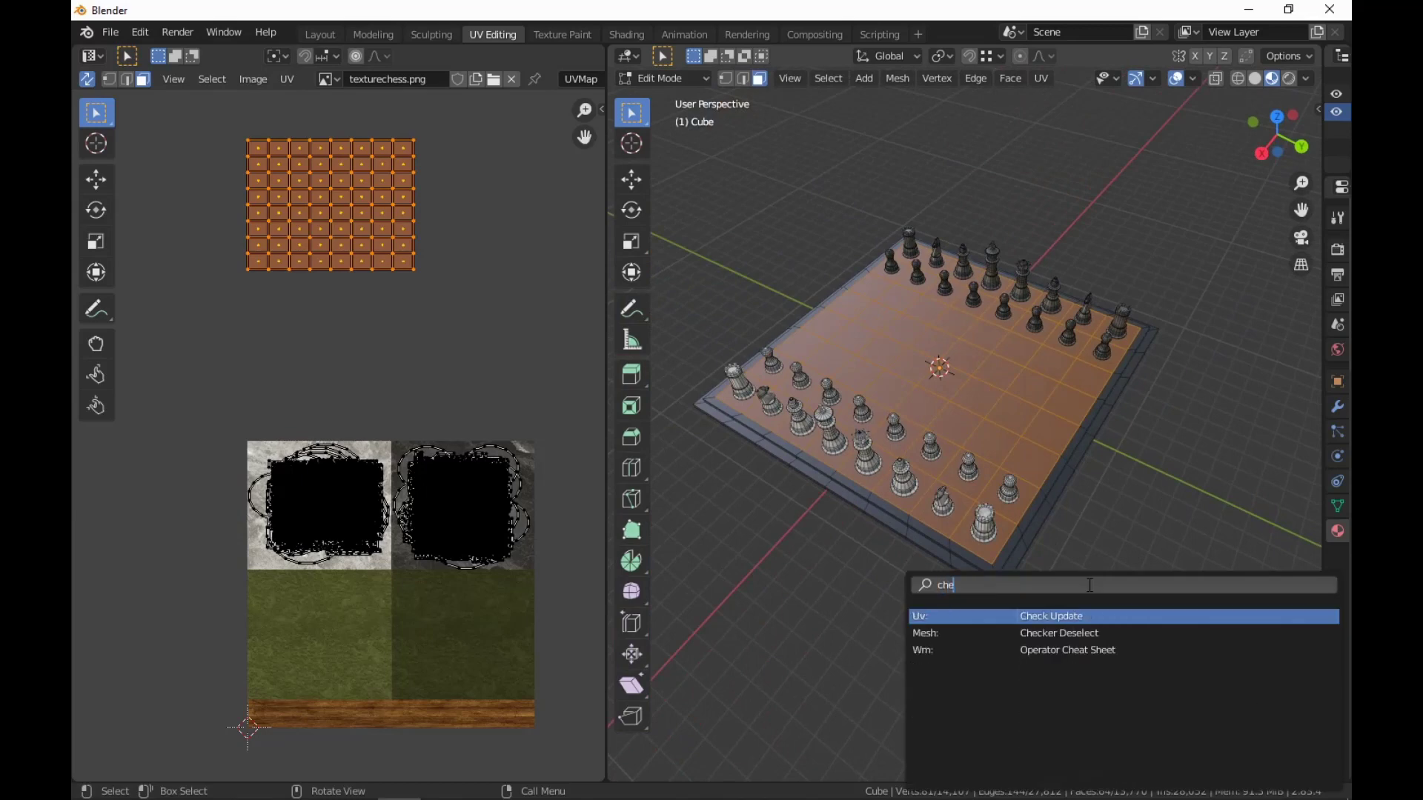
{"action": "type", "text": "cker"}
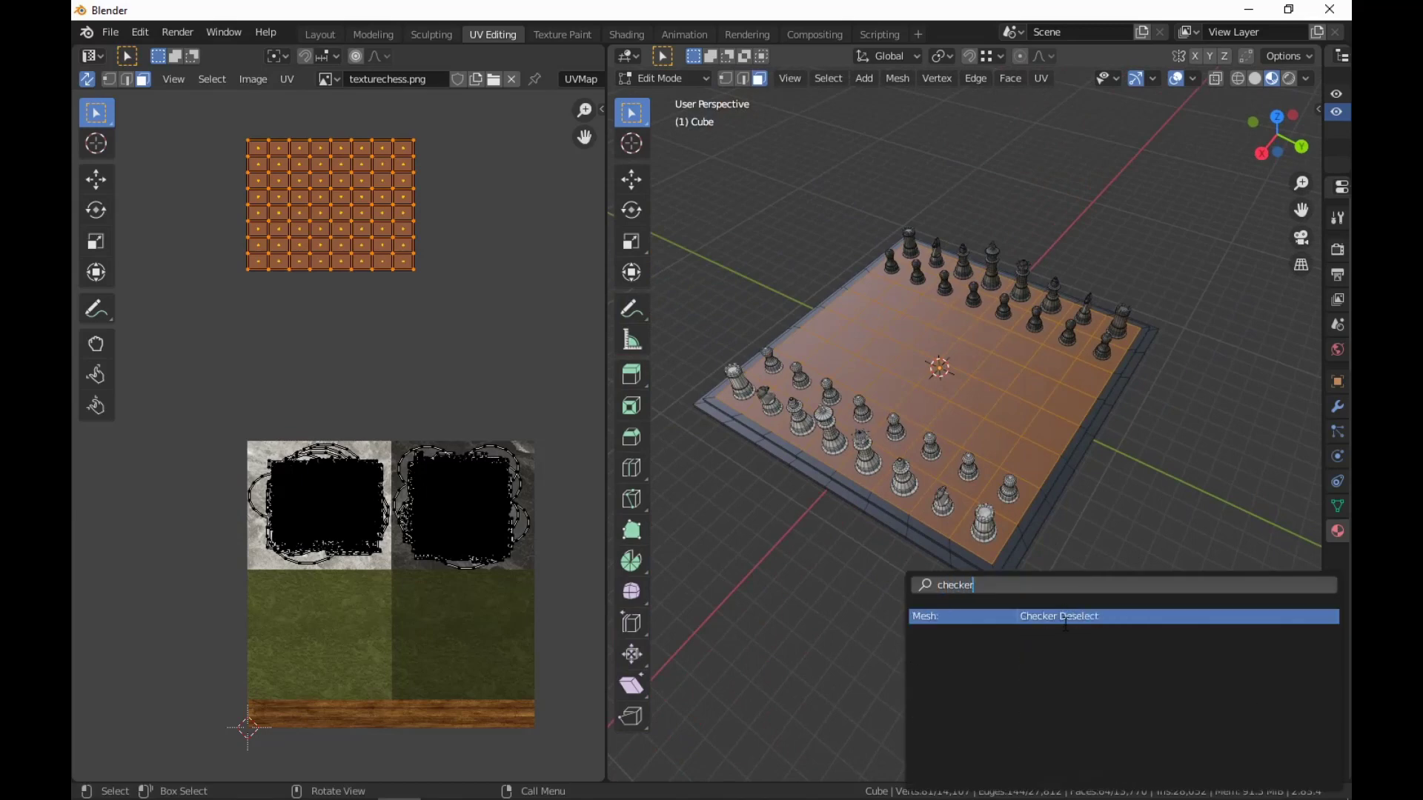
{"action": "left_click", "coordinate": [1064, 618]}
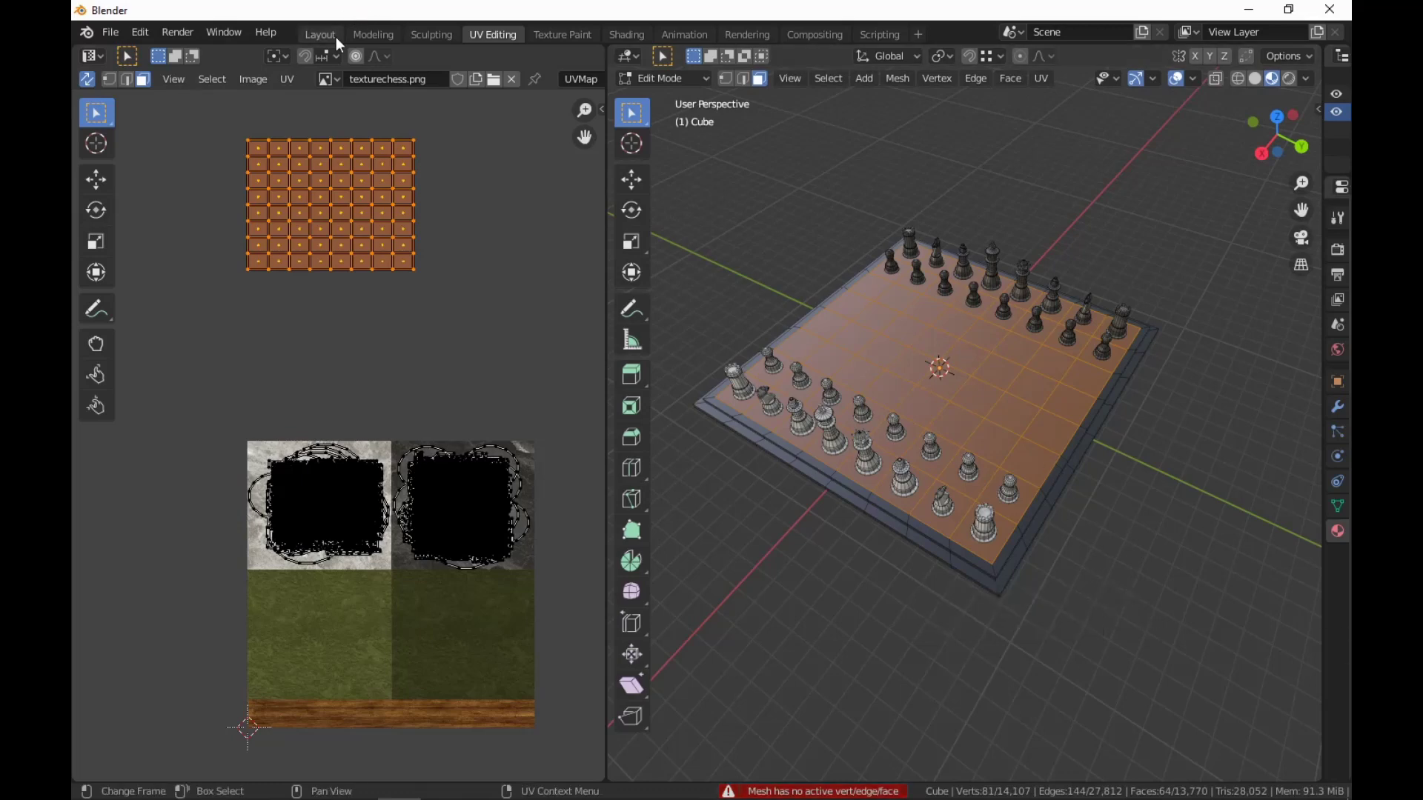
Switch to the Modeling workspace and try Checker Deselect on the playing squares again.
{"action": "left_click", "coordinate": [374, 33]}
{"action": "middle_click_drag", "start_coordinate": [755, 366], "coordinate": [757, 397]}
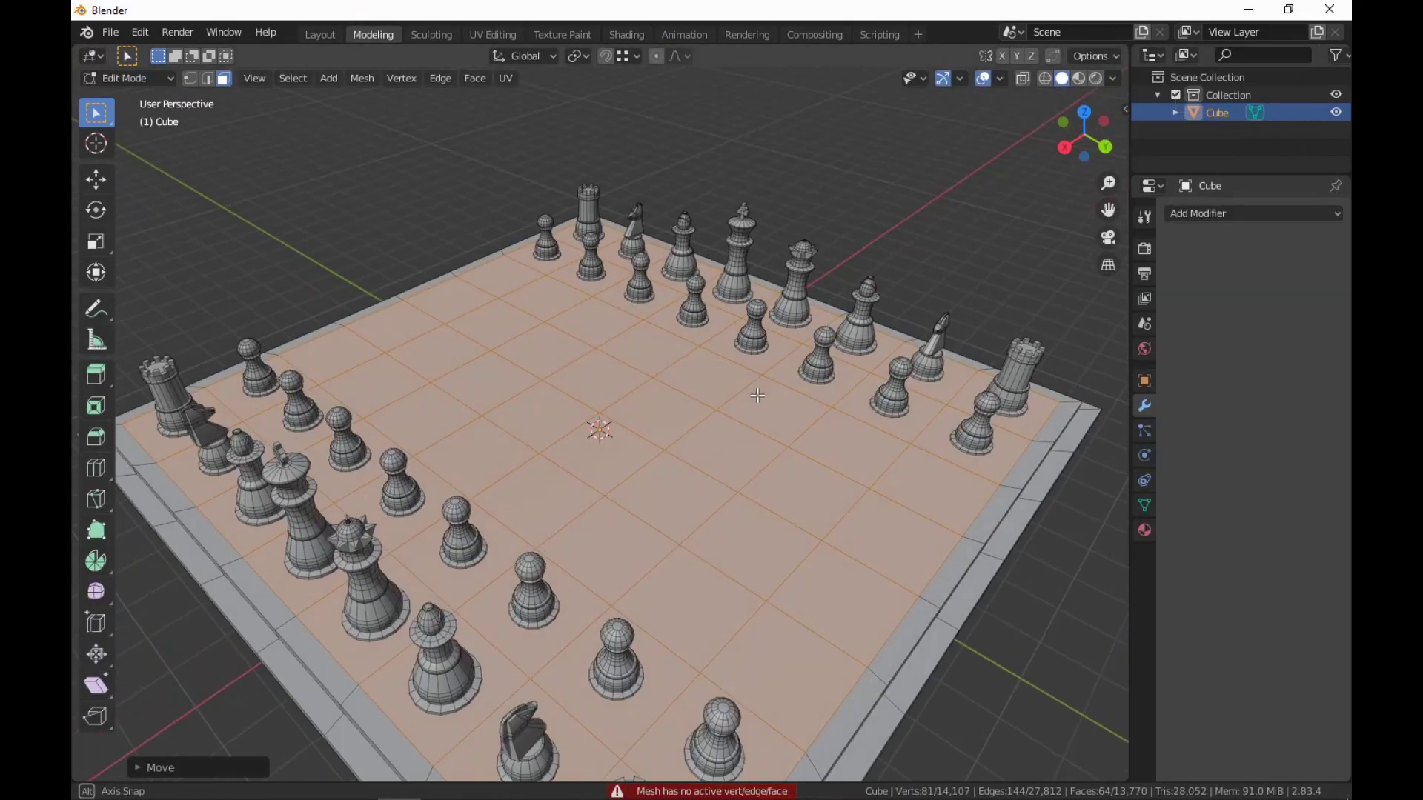
{"action": "key", "text": "F3"}
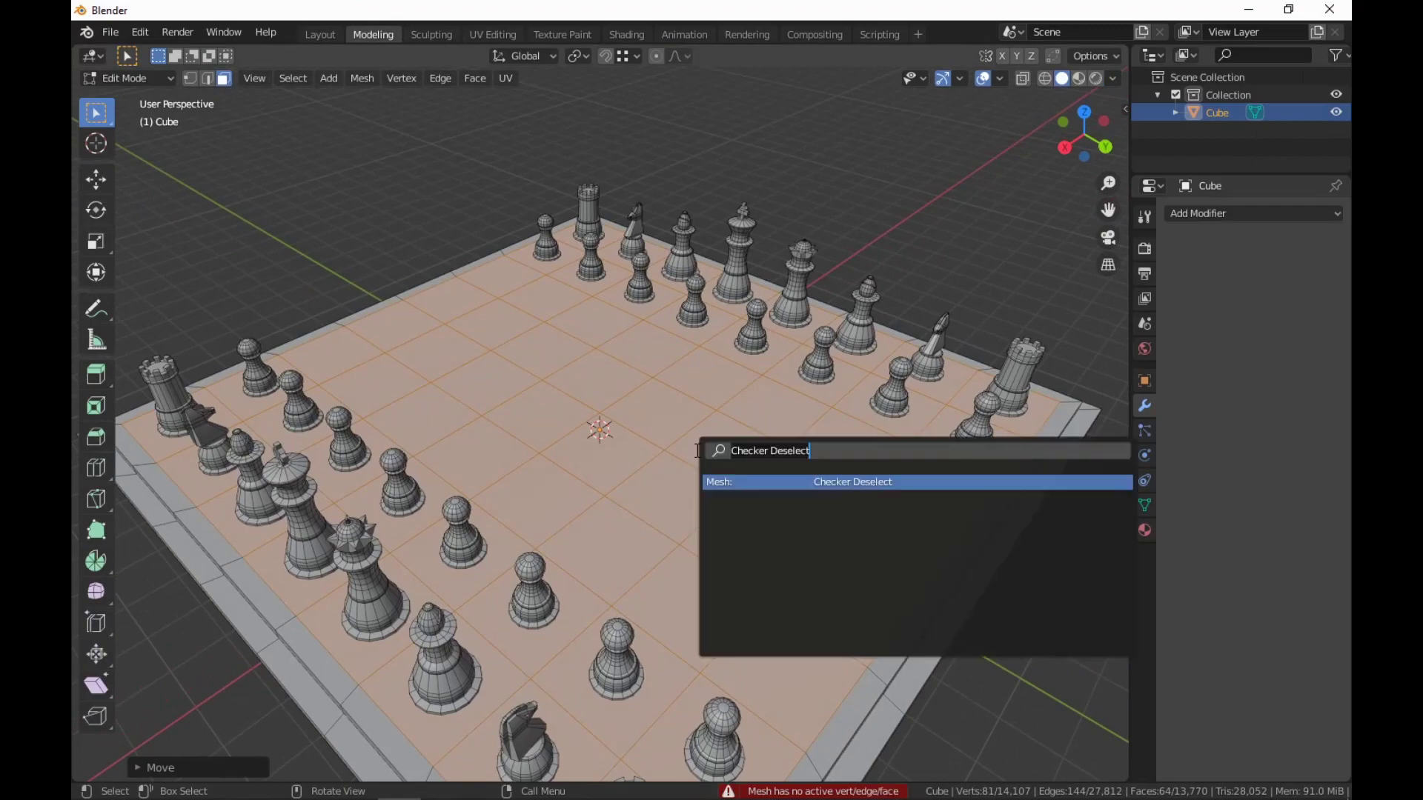
{"action": "left_click", "coordinate": [839, 480]}
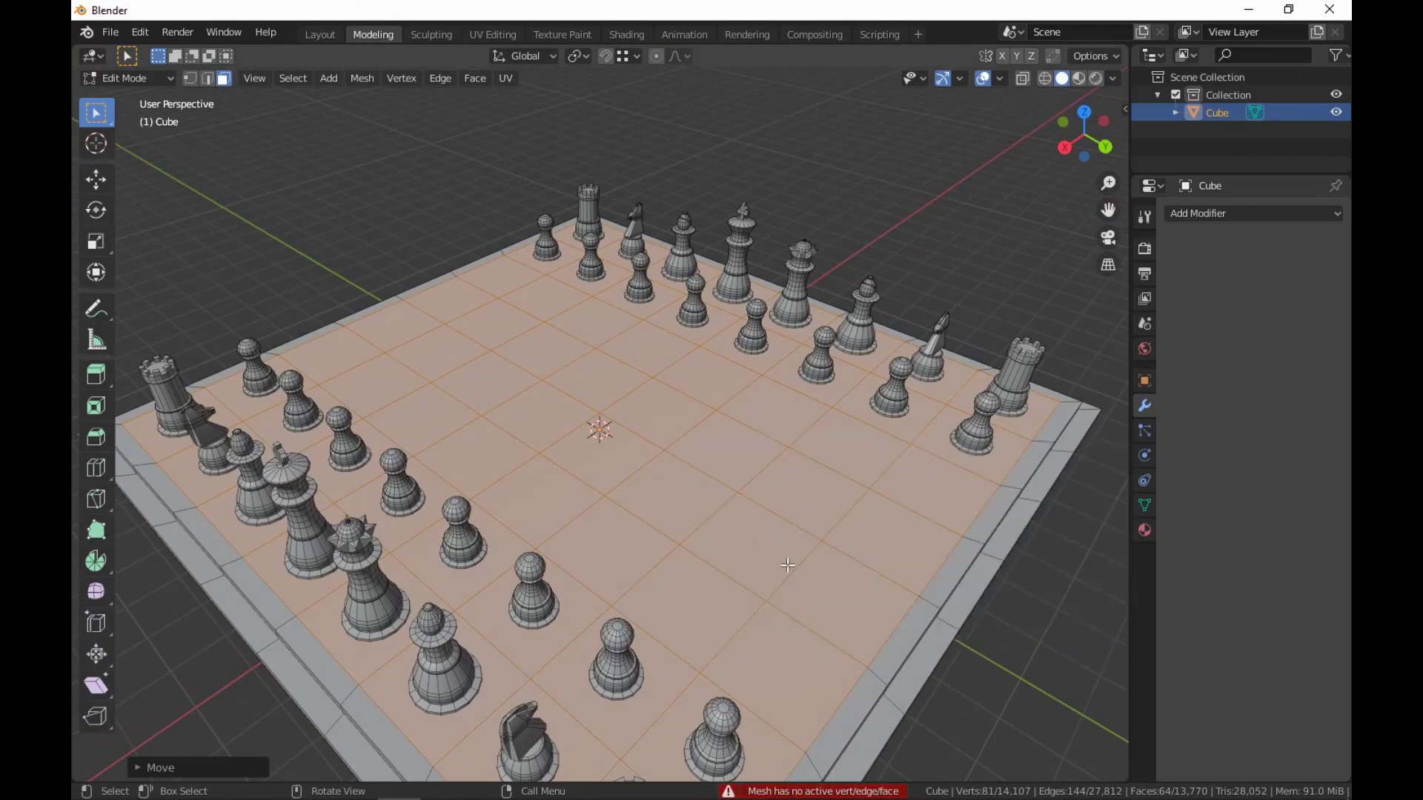
Enlarge the 3D viewport and split the selected 8×8 playing squares from the surrounding board mesh.
{"action": "middle_click_drag", "start_coordinate": [770, 518], "coordinate": [928, 491]}
{"action": "scroll", "coordinate": [929, 491], "scroll_direction": "up", "scroll_amount": 3}
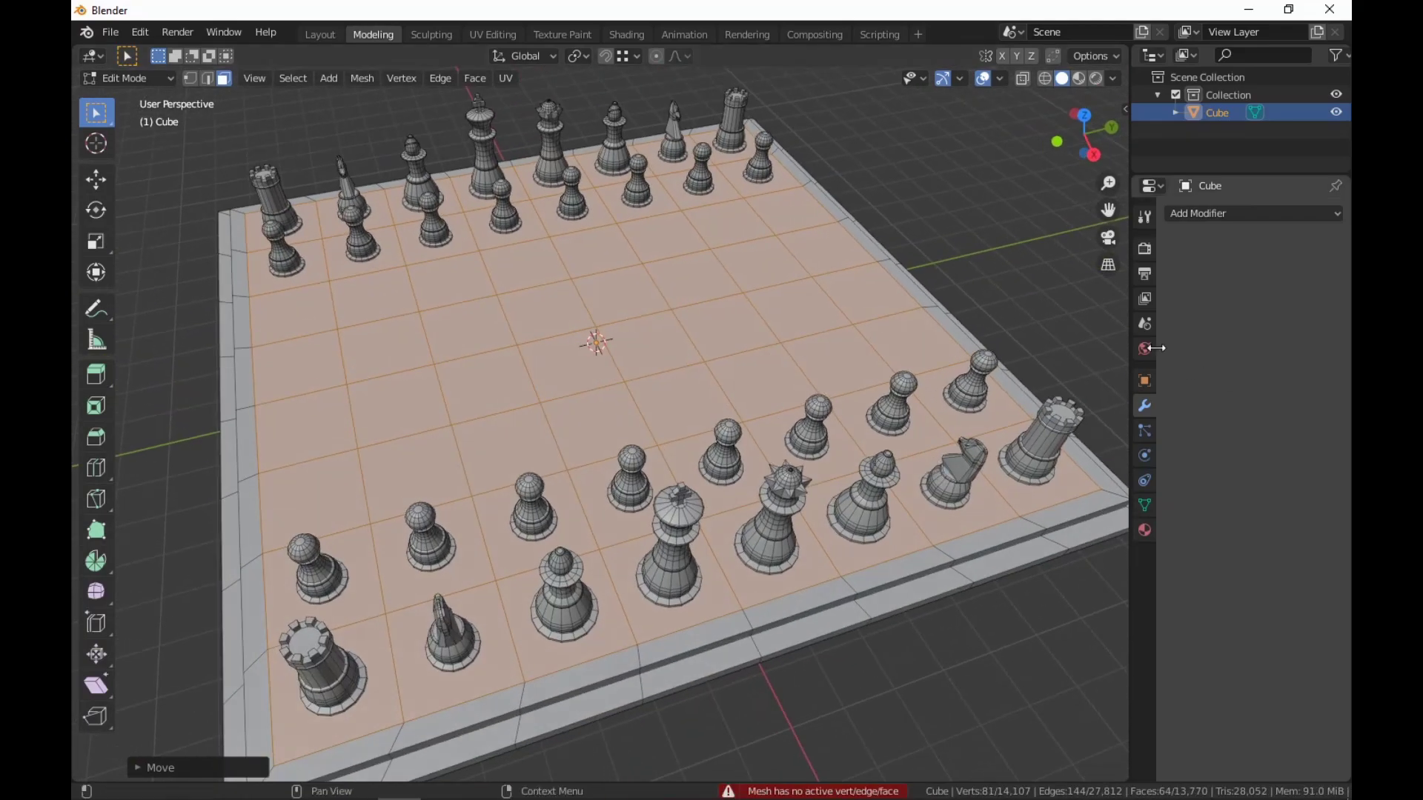
{"action": "left_click_drag", "start_coordinate": [1128, 287], "coordinate": [1322, 289]}
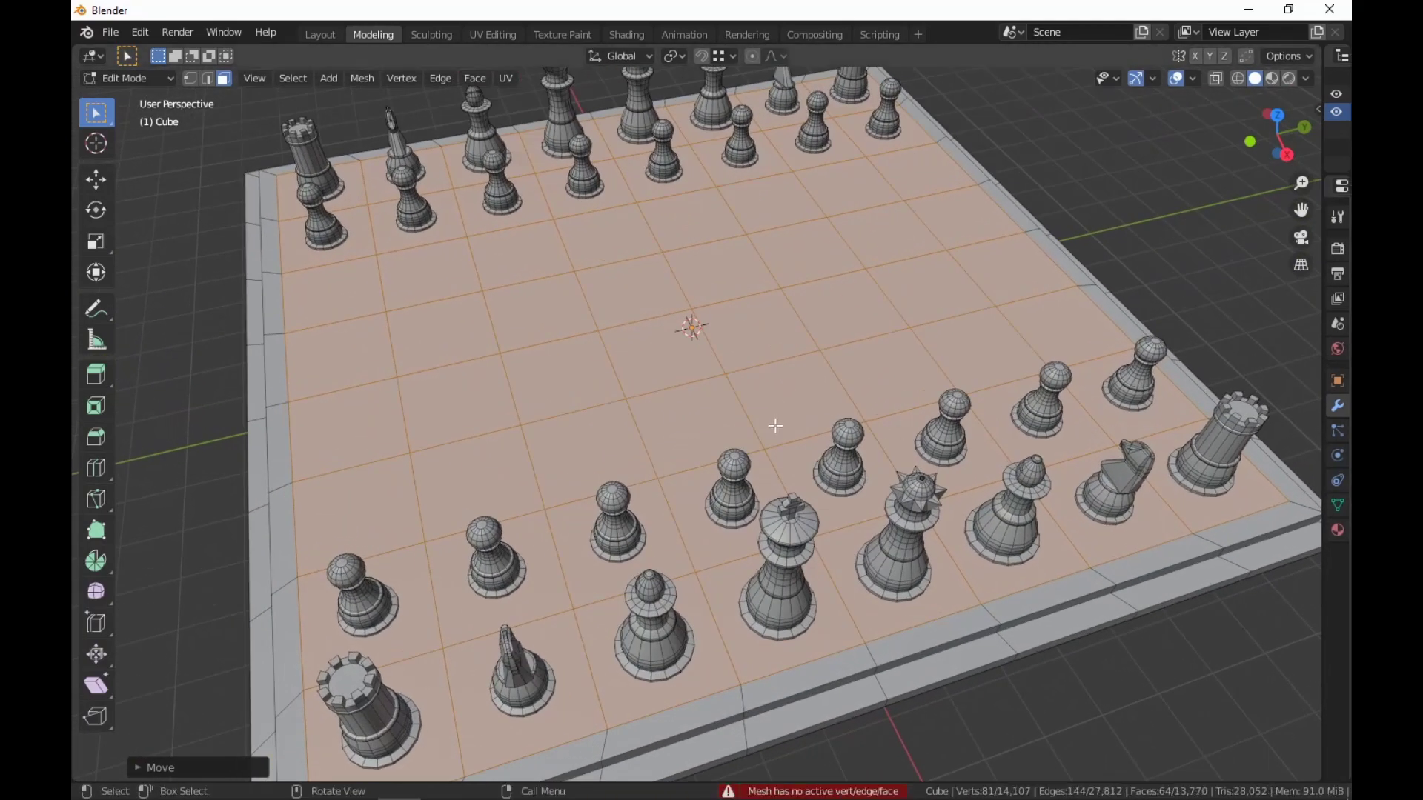
{"action": "middle_click_drag", "start_coordinate": [775, 425], "coordinate": [813, 467], "text": "shift"}
{"action": "middle_click_drag", "start_coordinate": [814, 466], "coordinate": [850, 400]}
{"action": "scroll", "coordinate": [856, 449], "scroll_direction": "down", "scroll_amount": 2}
{"action": "scroll", "coordinate": [856, 449], "scroll_direction": "up", "scroll_amount": 1}
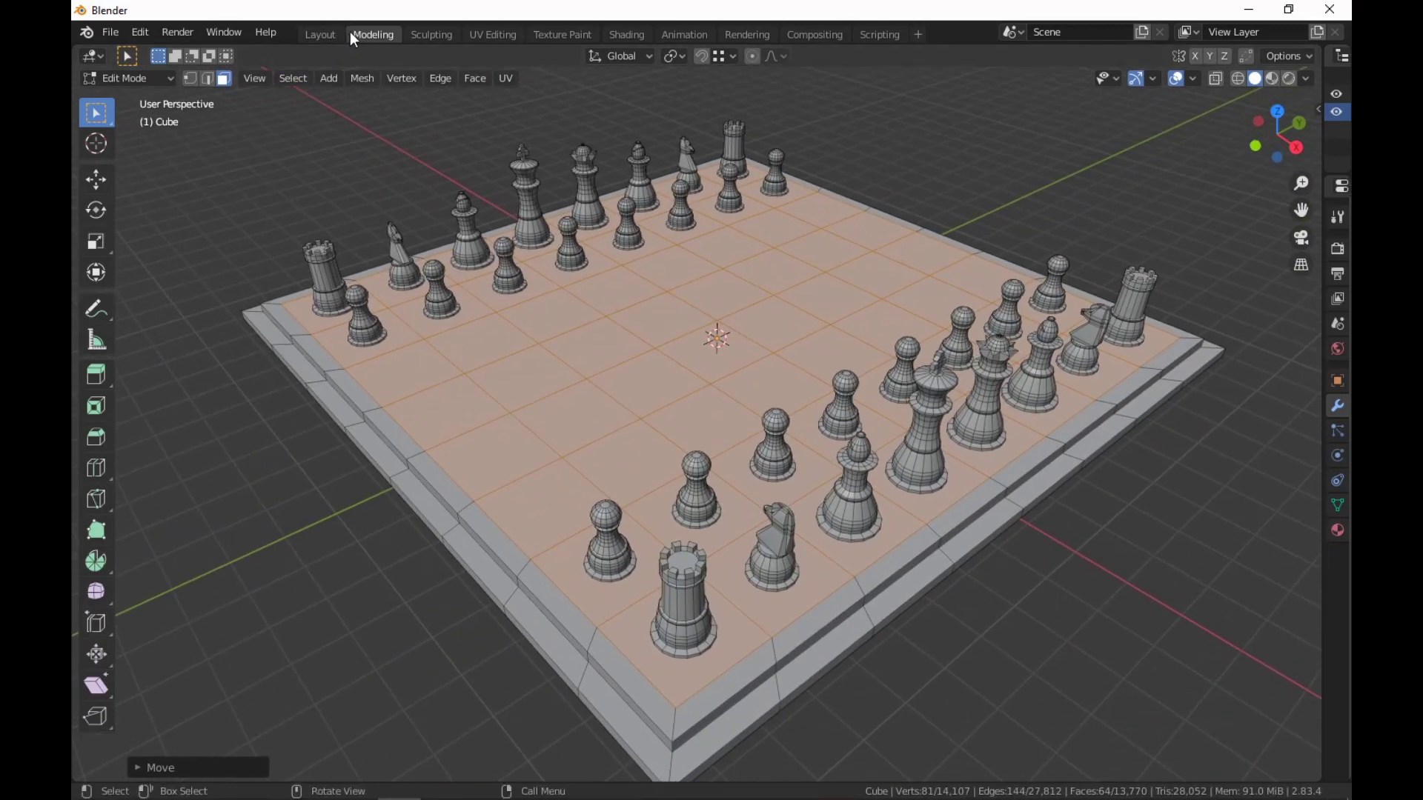
{"action": "right_click", "coordinate": [527, 381]}
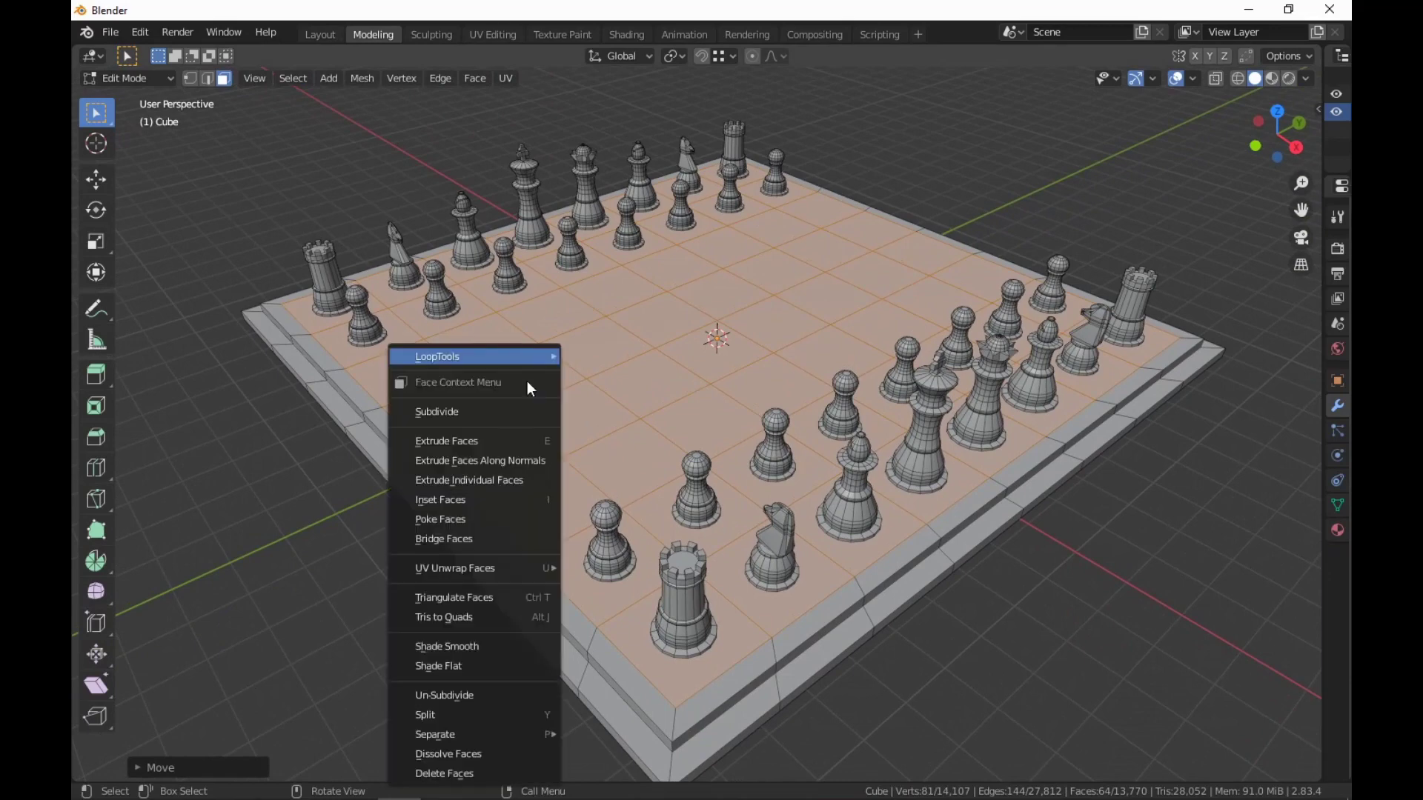
{"action": "left_click", "coordinate": [474, 711]}
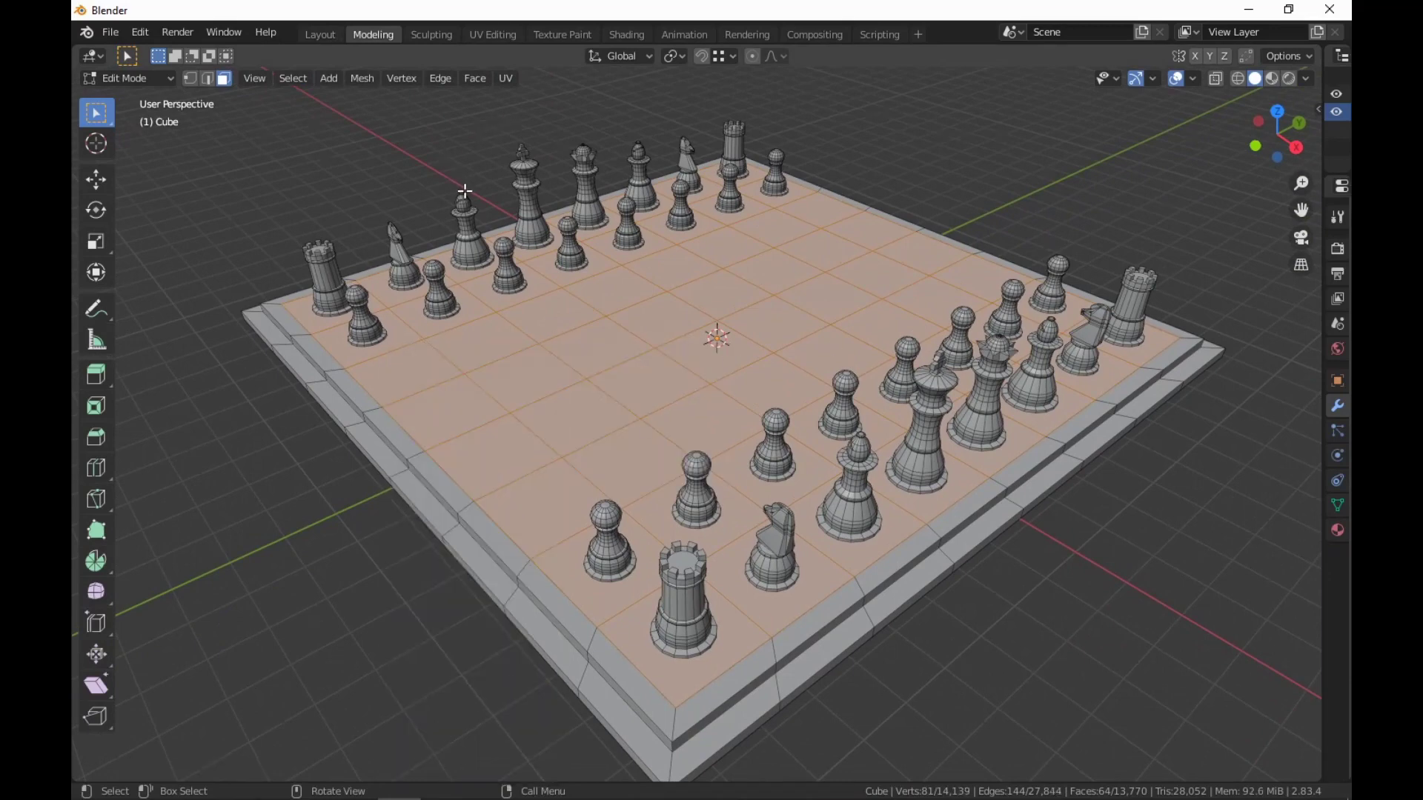
Try to run Checker Deselect on the split playing squares.
{"action": "key", "text": "F3"}
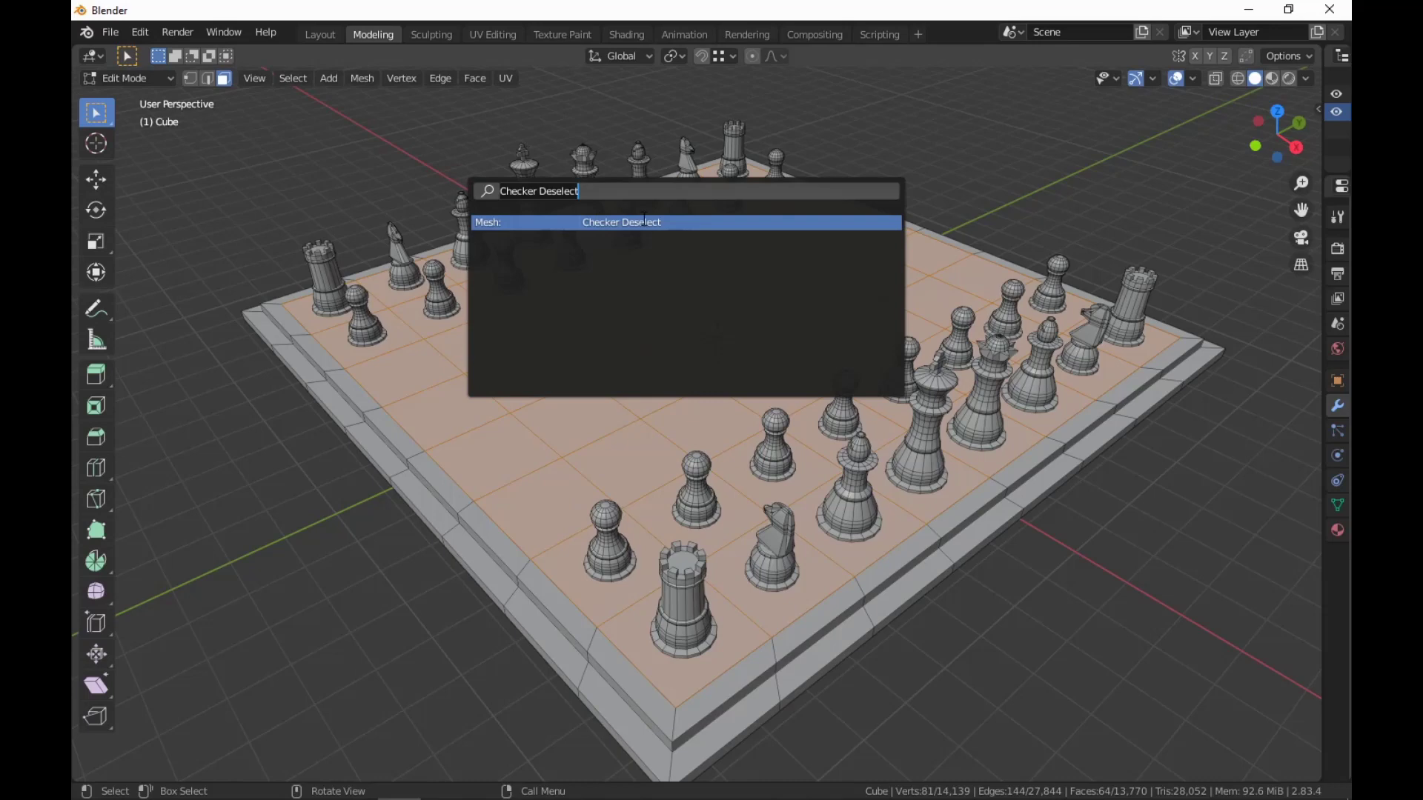
{"action": "key", "text": "Return"}
{"action": "scroll", "coordinate": [720, 327], "scroll_direction": "up", "scroll_amount": 5}
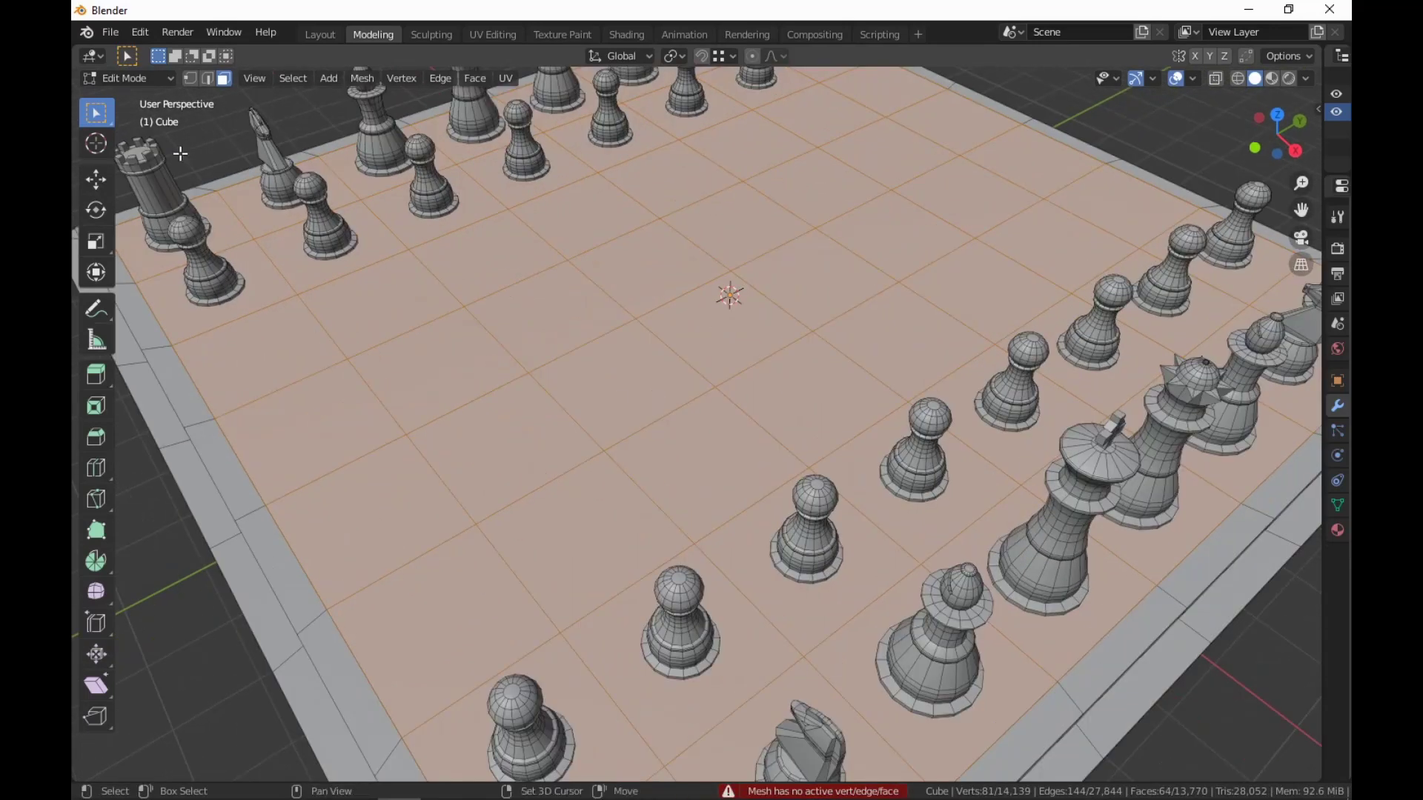
Make the corner square beneath the rook the active face within the selection and run Checker Deselect on the playing squares.
{"action": "left_click", "coordinate": [226, 234], "text": "shift"}
{"action": "left_click", "coordinate": [226, 234], "text": "shift"}
{"action": "middle_click_drag", "start_coordinate": [337, 288], "coordinate": [449, 302]}
{"action": "scroll", "coordinate": [449, 302], "scroll_direction": "down", "scroll_amount": 4}
{"action": "middle_click_drag", "start_coordinate": [566, 279], "coordinate": [729, 268], "text": "shift"}
{"action": "scroll", "coordinate": [730, 268], "scroll_direction": "up", "scroll_amount": 3}
{"action": "middle_click_drag", "start_coordinate": [729, 268], "coordinate": [486, 256]}
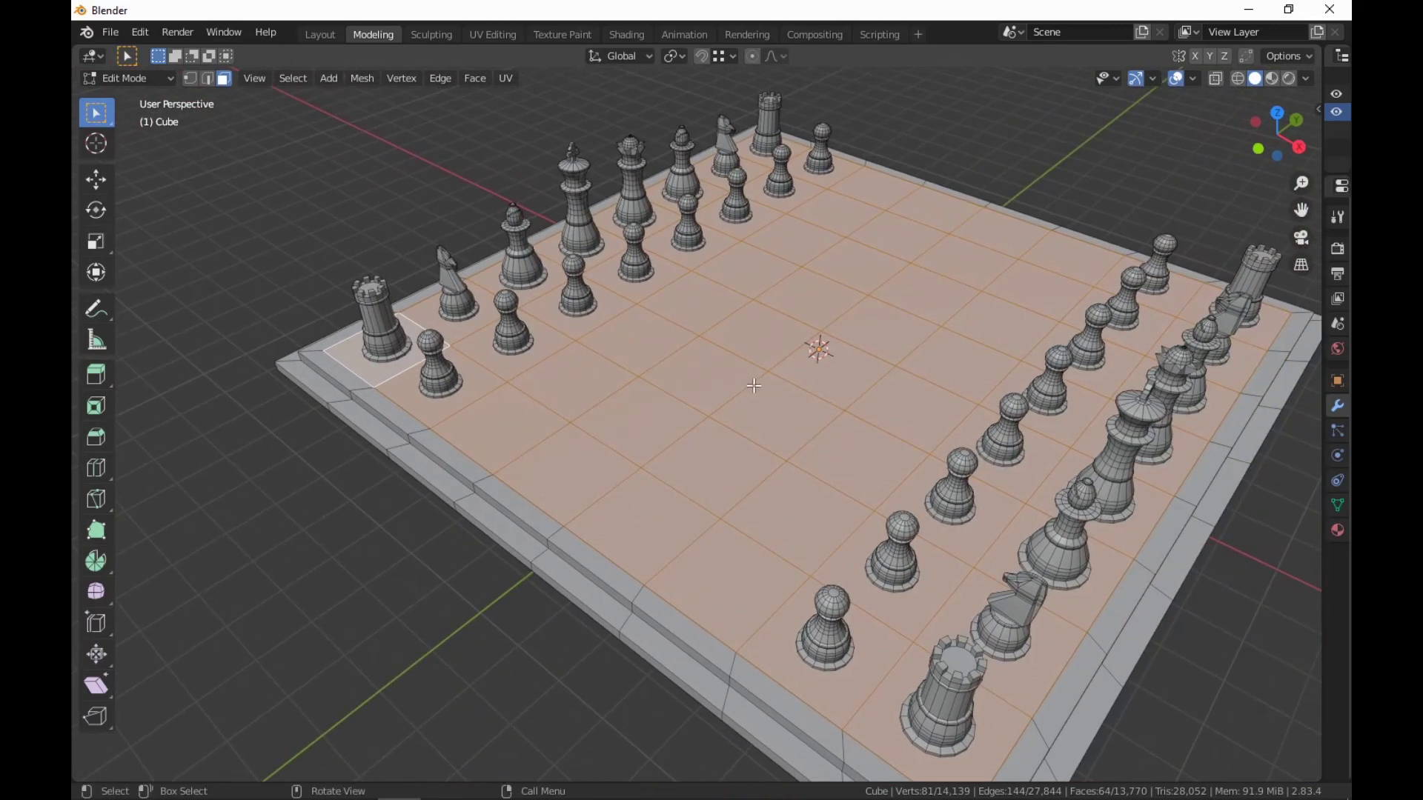
{"action": "middle_click_drag", "start_coordinate": [755, 388], "coordinate": [731, 389]}
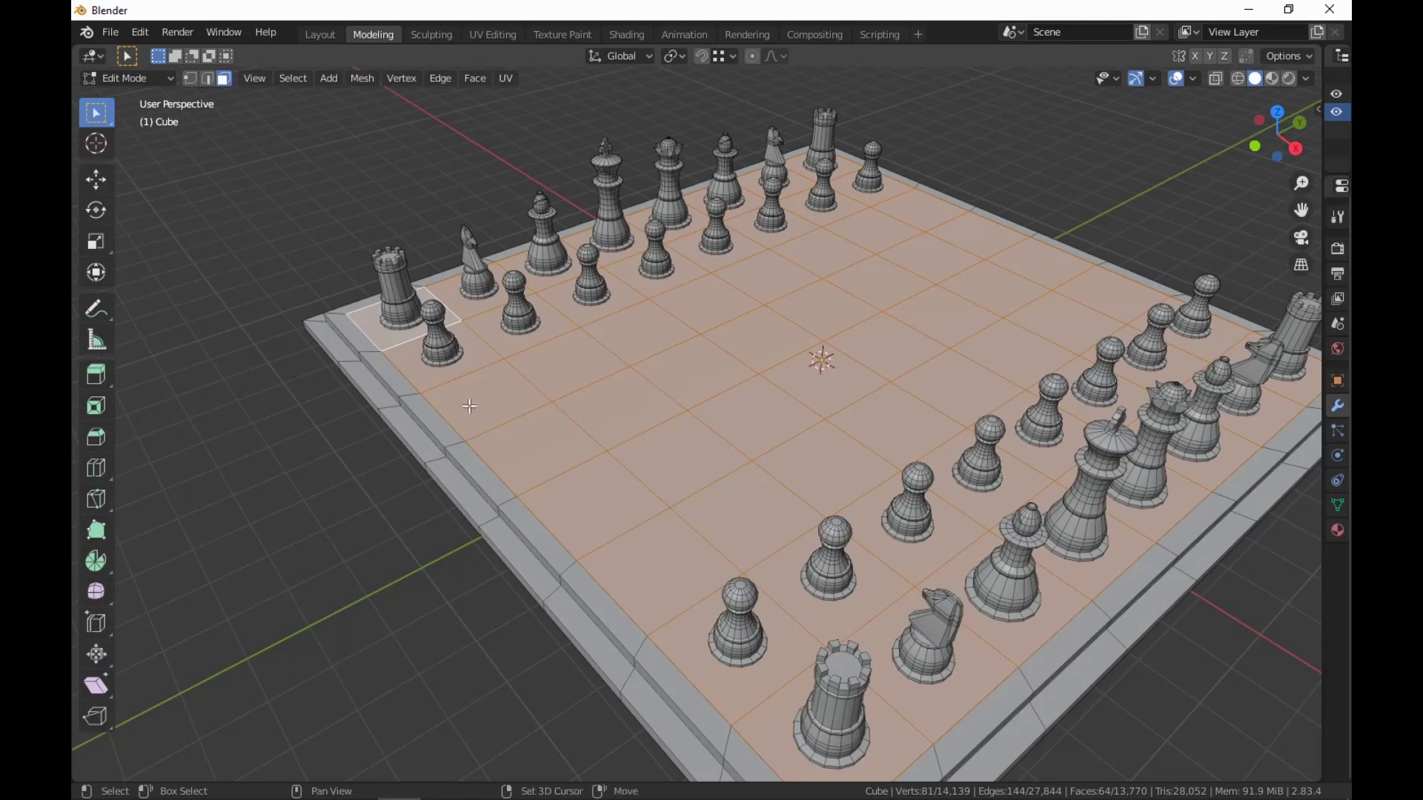
{"action": "left_click", "coordinate": [397, 342], "text": "shift"}
{"action": "left_click", "coordinate": [393, 344], "text": "shift"}
{"action": "key", "text": "F3"}
{"action": "left_click", "coordinate": [971, 465]}
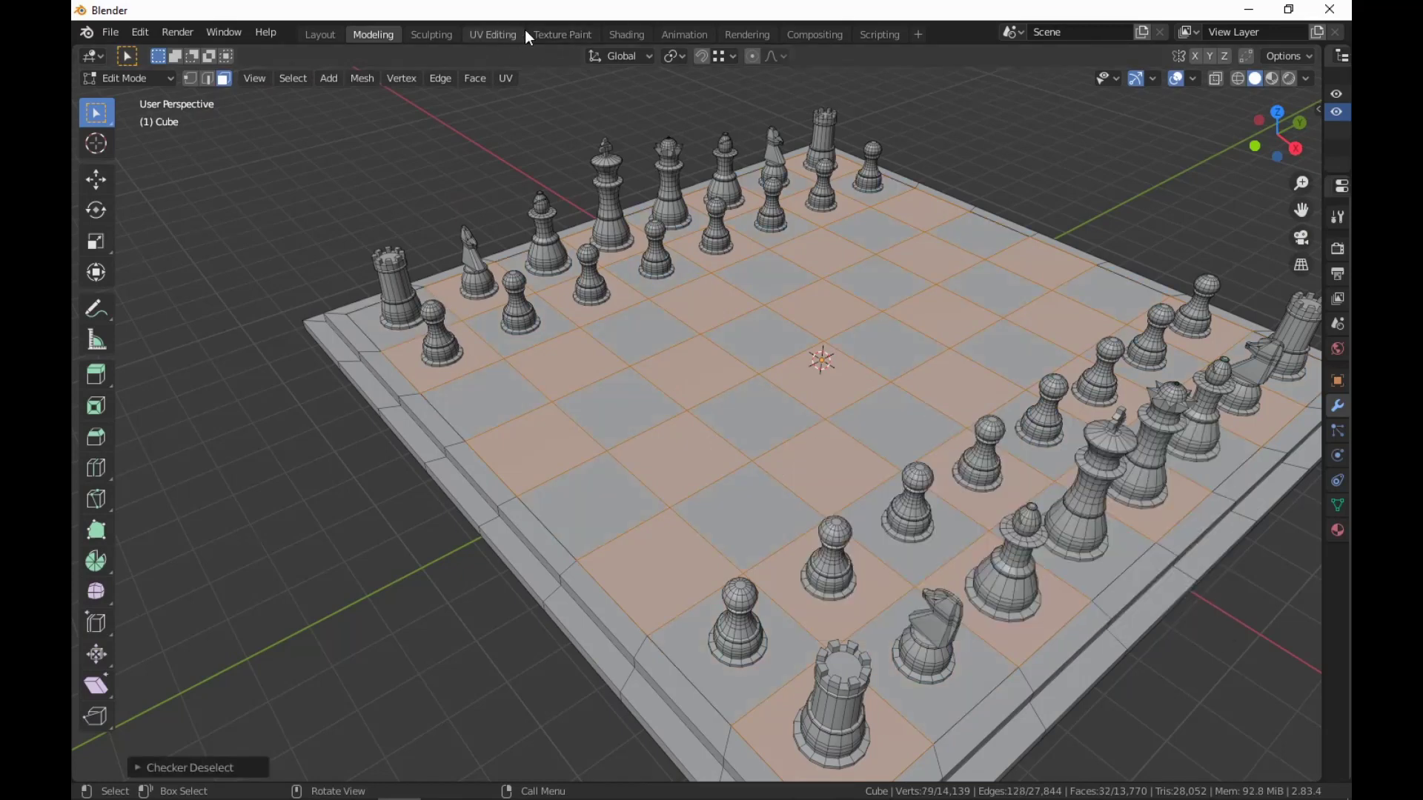
Switch to the UV Editing workspace and reset the UVs of the selected alternating squares.
{"action": "left_click", "coordinate": [490, 35]}
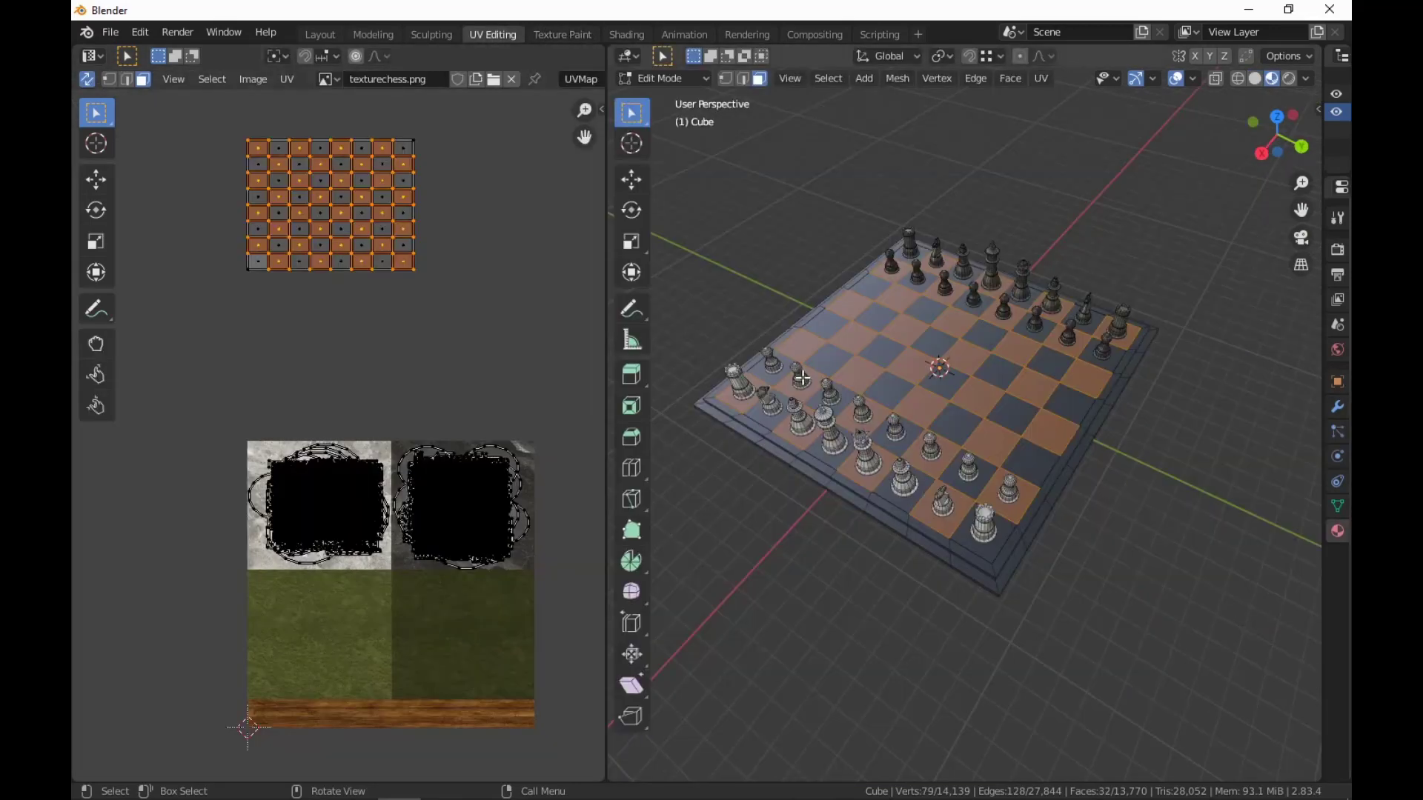
{"action": "middle_click_drag", "start_coordinate": [926, 371], "coordinate": [544, 374]}
{"action": "middle_click_drag", "start_coordinate": [380, 372], "coordinate": [277, 442]}
{"action": "scroll", "coordinate": [346, 437], "scroll_direction": "up", "scroll_amount": 1}
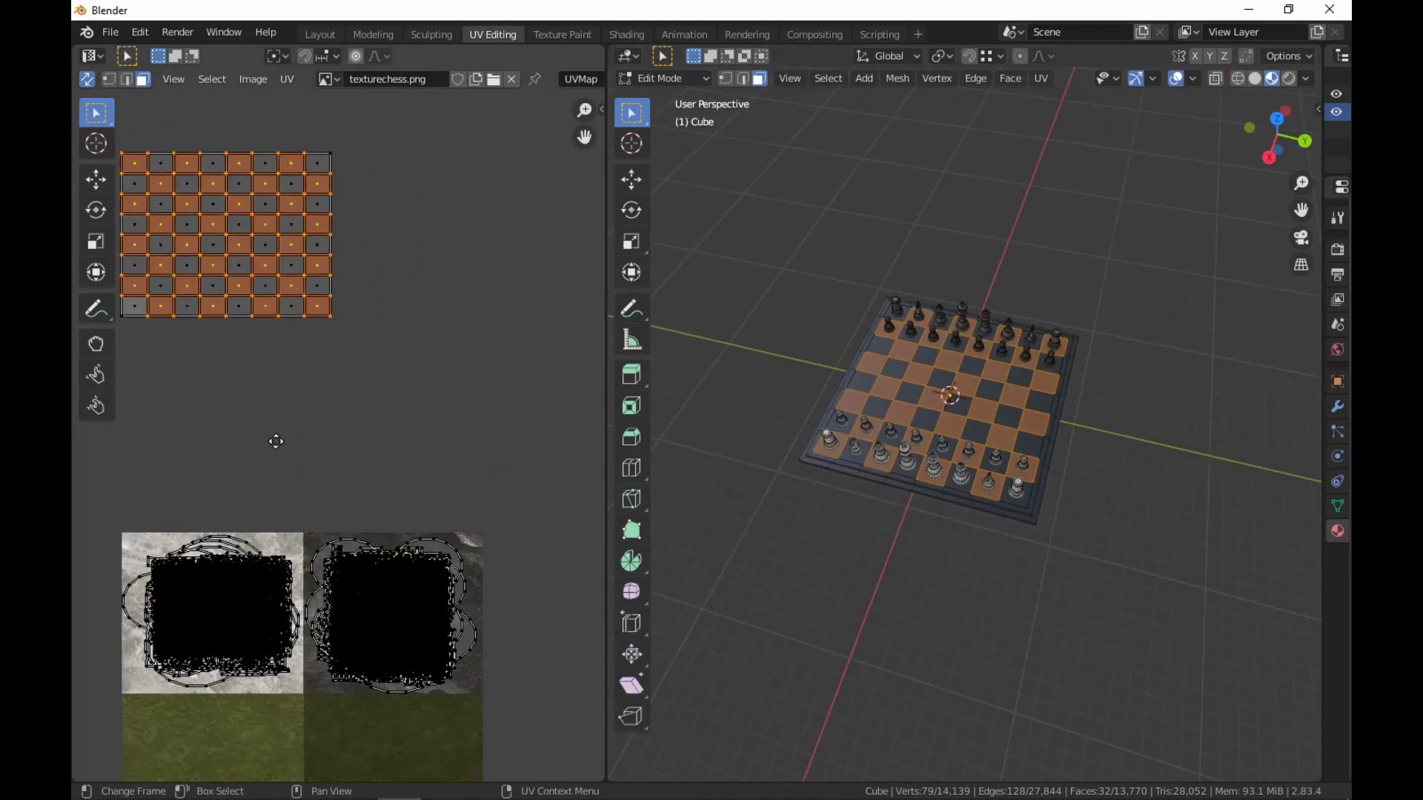
{"action": "scroll", "coordinate": [315, 485], "scroll_direction": "down", "scroll_amount": 2}
{"action": "middle_click_drag", "start_coordinate": [382, 472], "coordinate": [349, 337]}
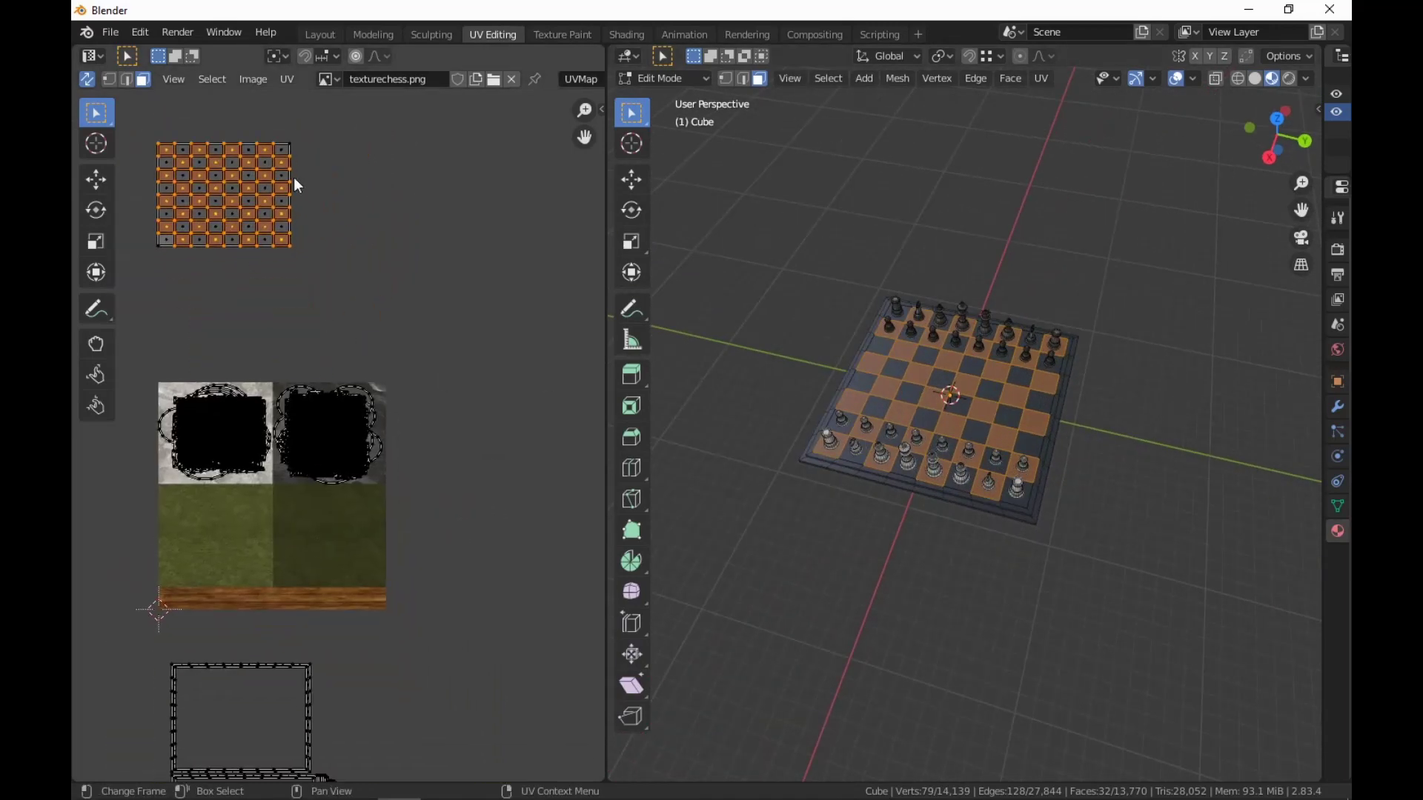
{"action": "right_click", "coordinate": [1094, 408]}
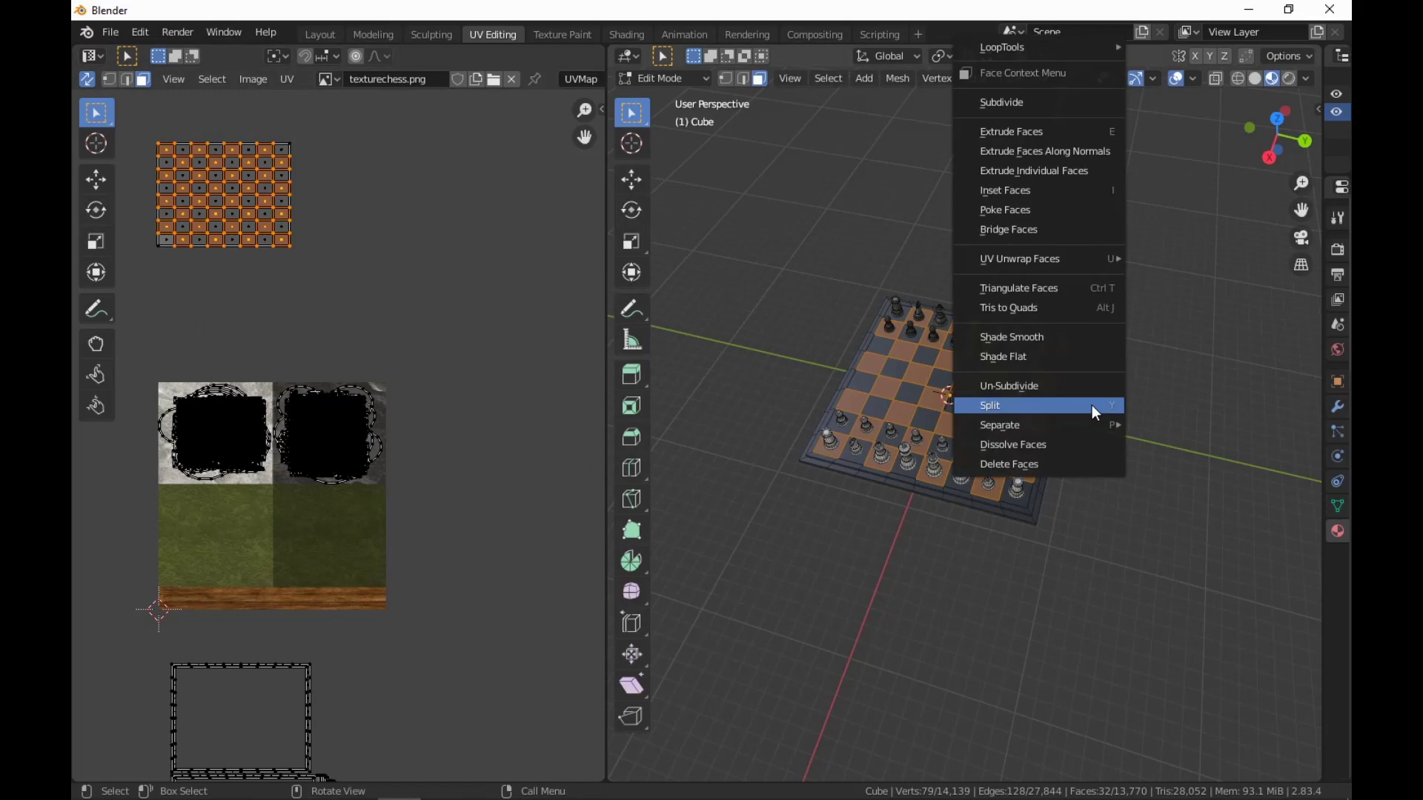
{"action": "mouse_move", "coordinate": [1109, 260]}
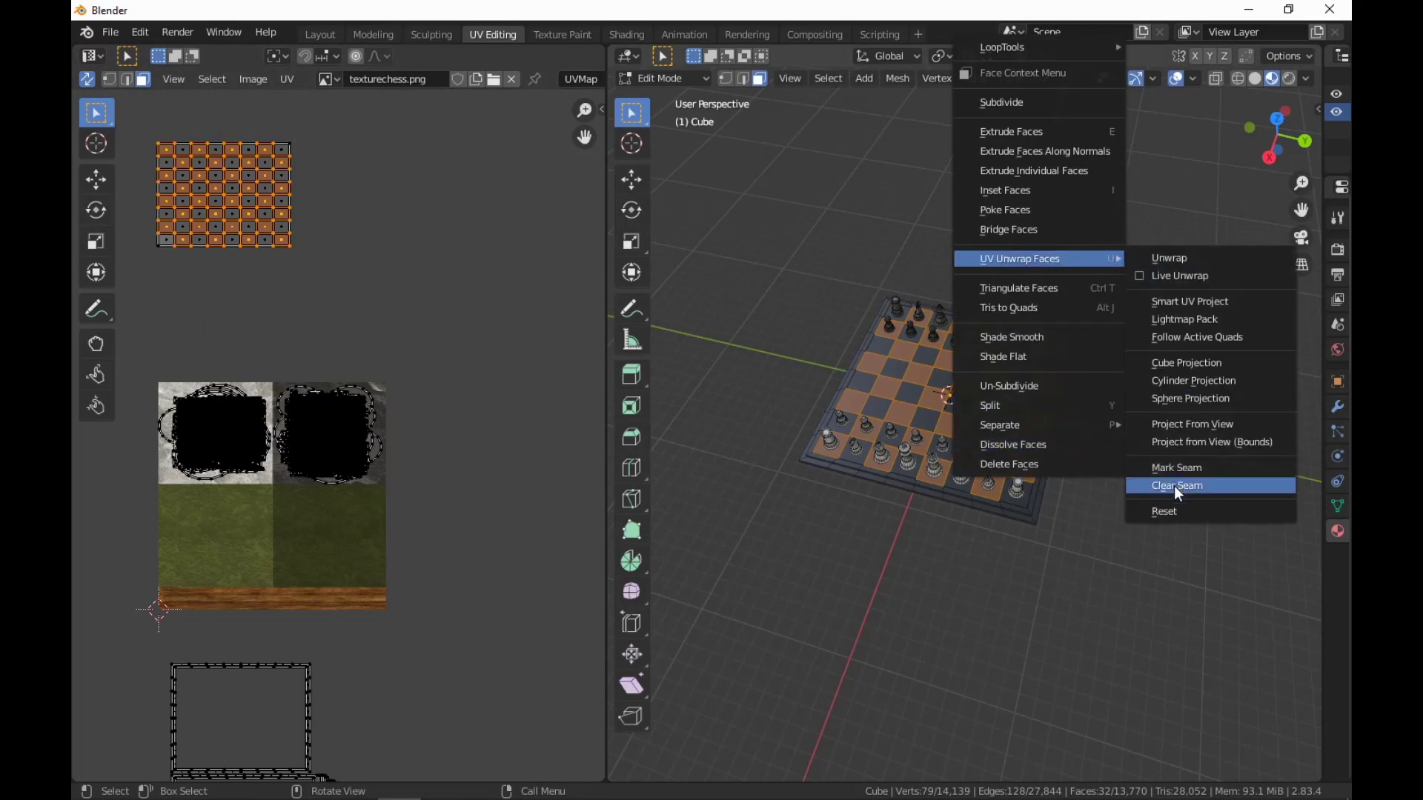
{"action": "left_click", "coordinate": [1175, 508]}
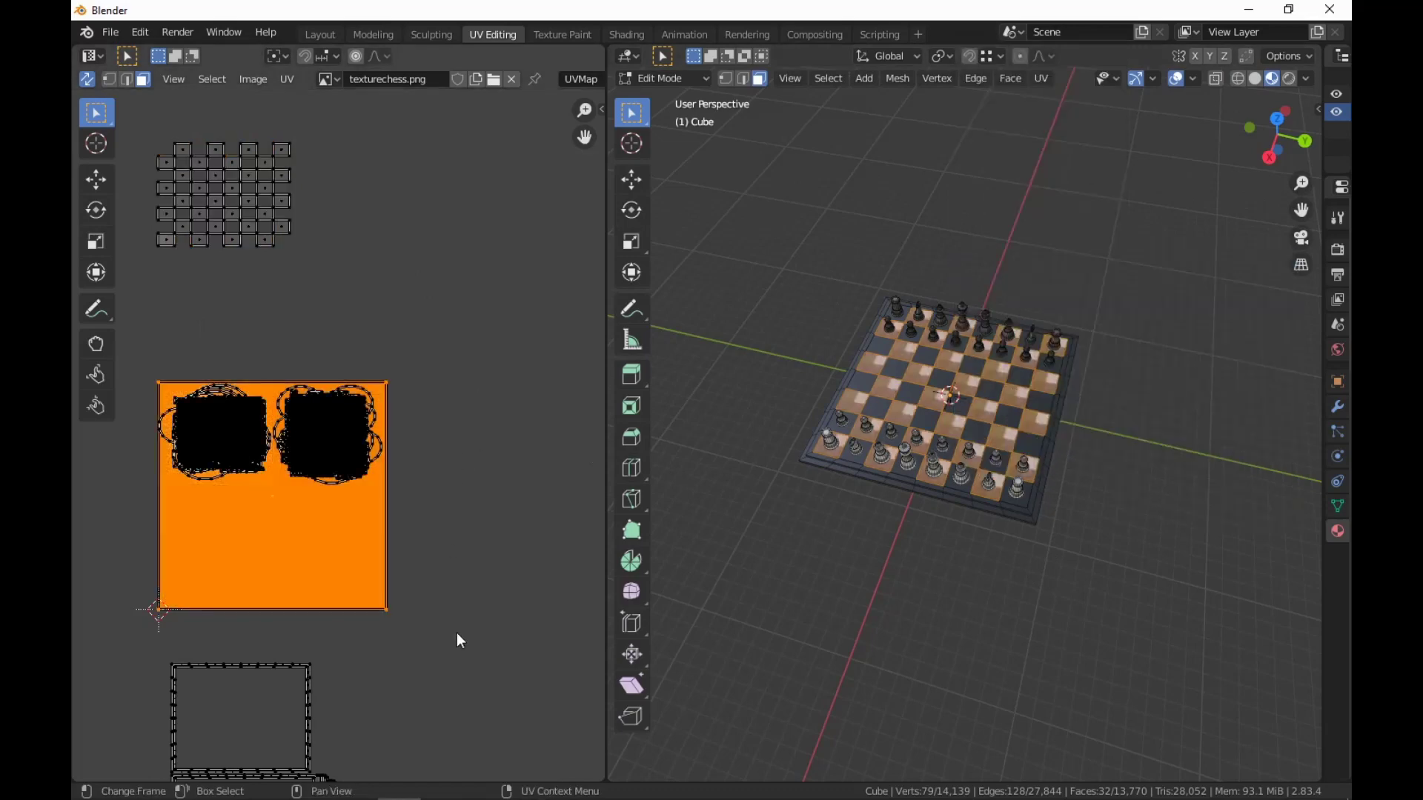
Scale down the reset UVs of the selected squares and move them onto the dark green area of texturechess.png.
{"action": "key", "text": "s"}
{"action": "left_click", "coordinate": [338, 571]}
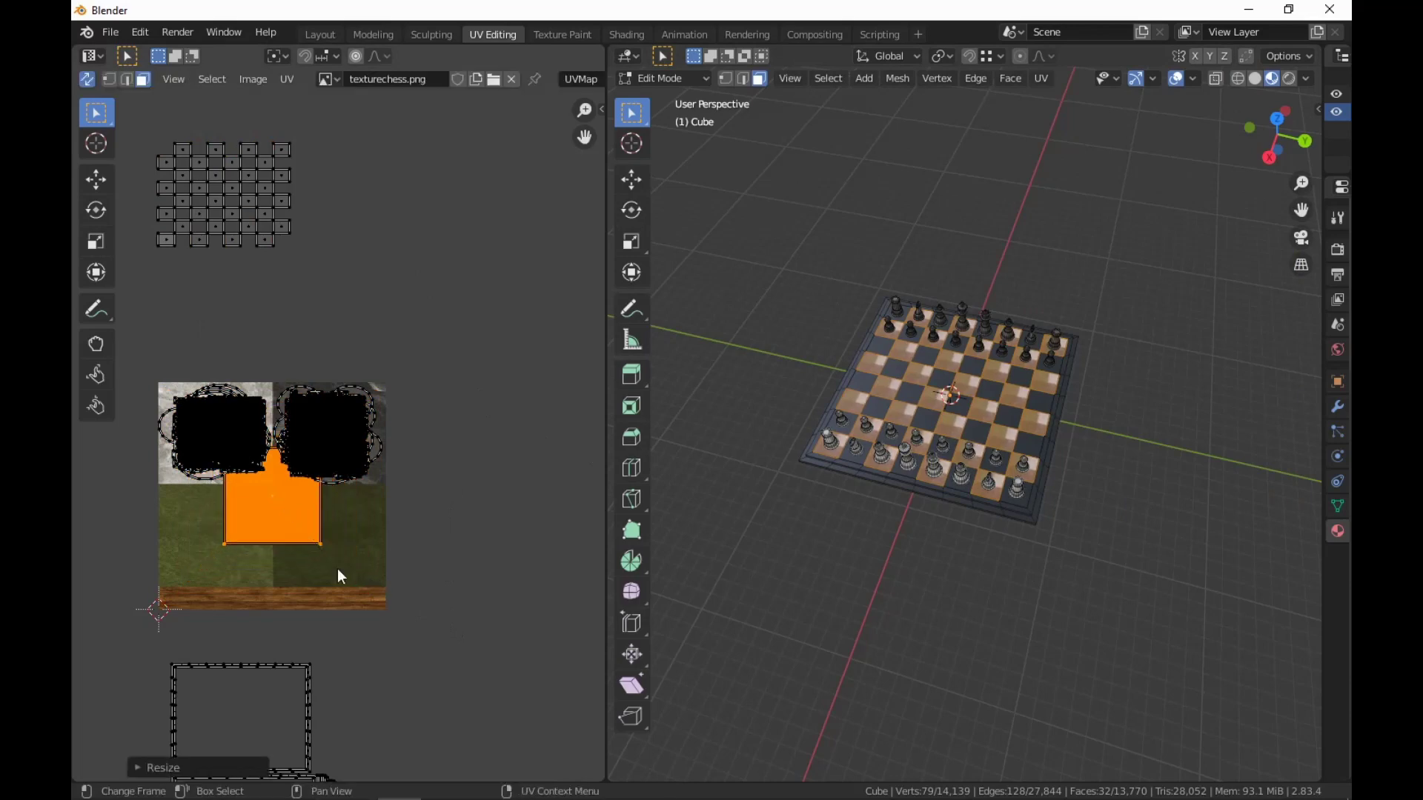
{"action": "key", "text": "g"}
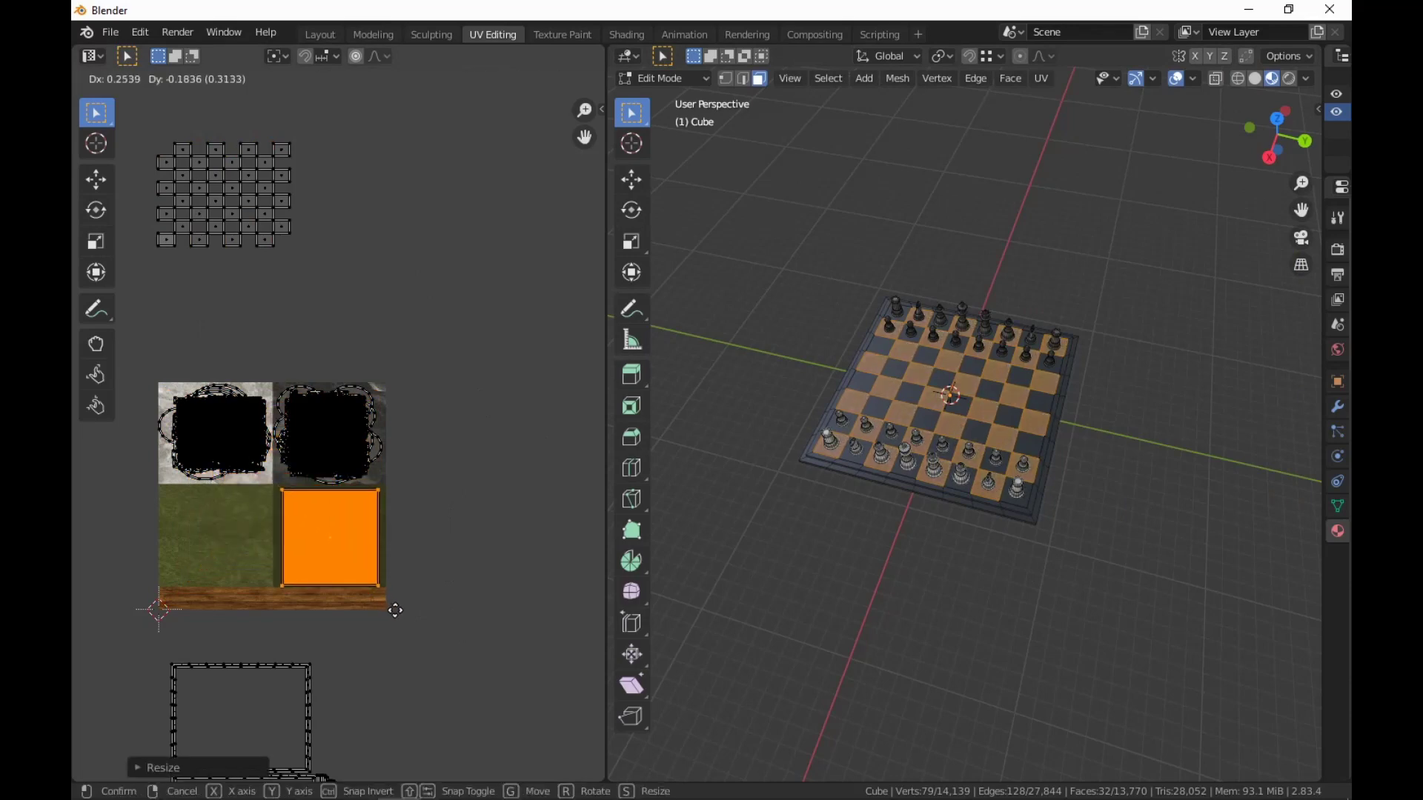
{"action": "left_click", "coordinate": [395, 610]}
Slightly enlarge and reposition the squares' UV island so it nearly fills the dark green area.
{"action": "scroll", "coordinate": [407, 636], "scroll_direction": "up", "scroll_amount": 4}
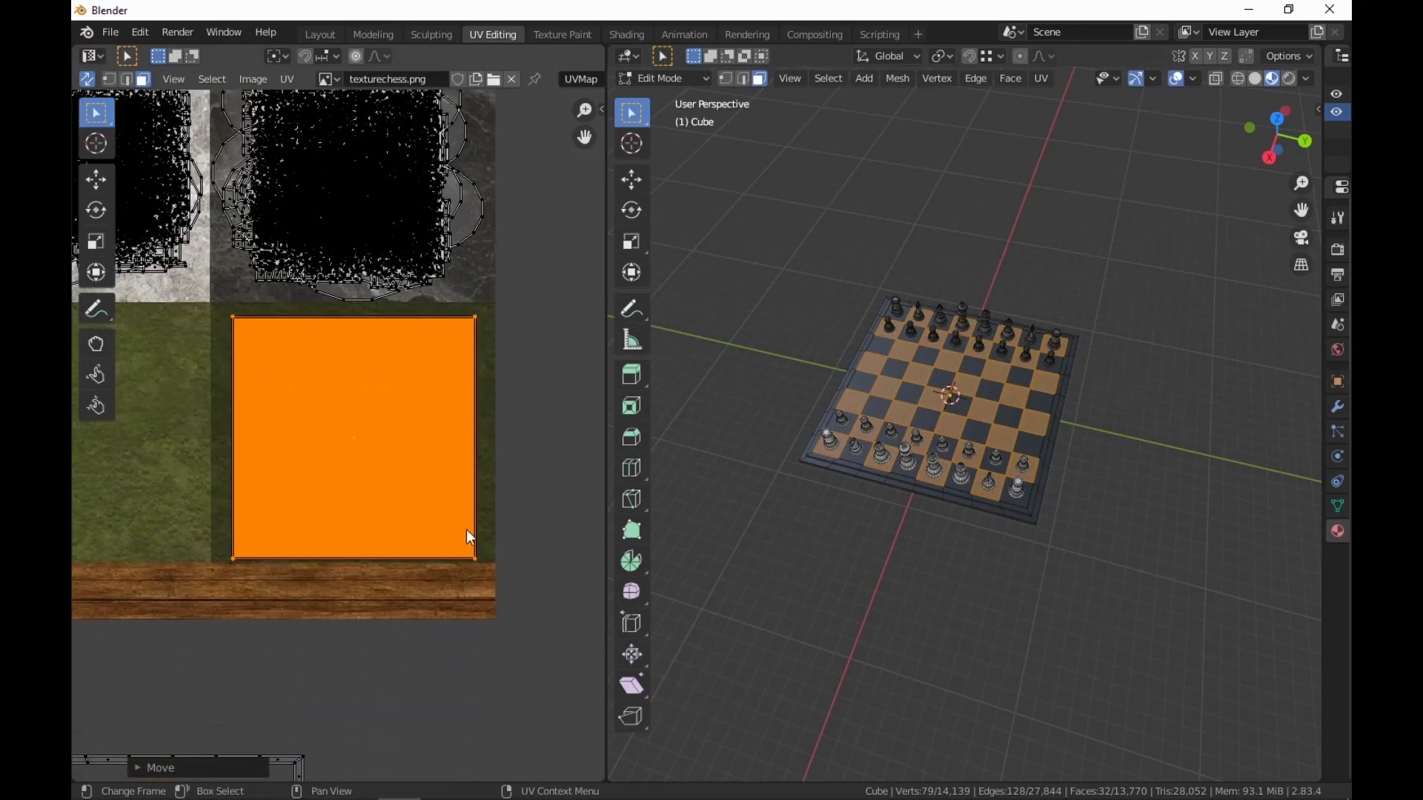
{"action": "key", "text": "g"}
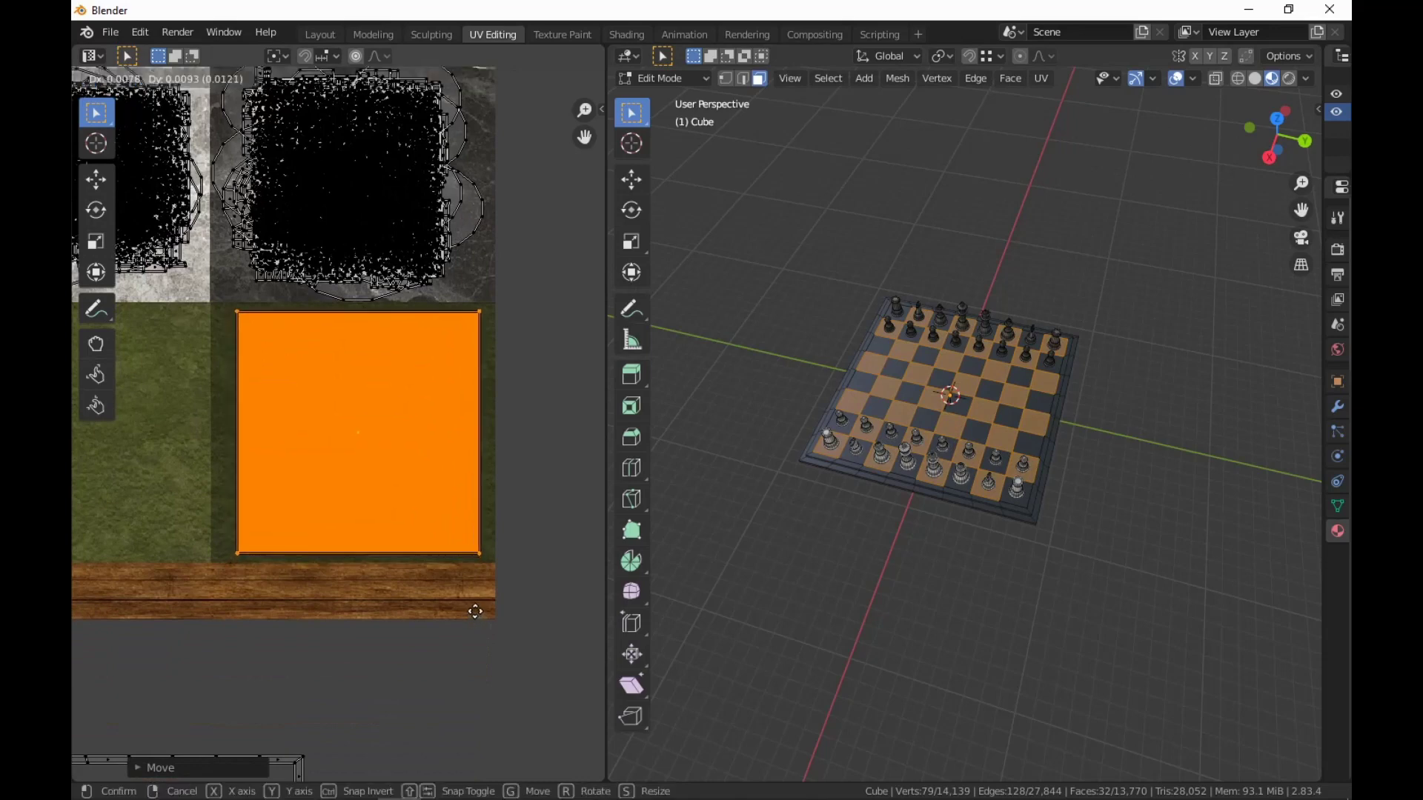
{"action": "key", "text": "s"}
{"action": "left_click", "coordinate": [481, 624]}
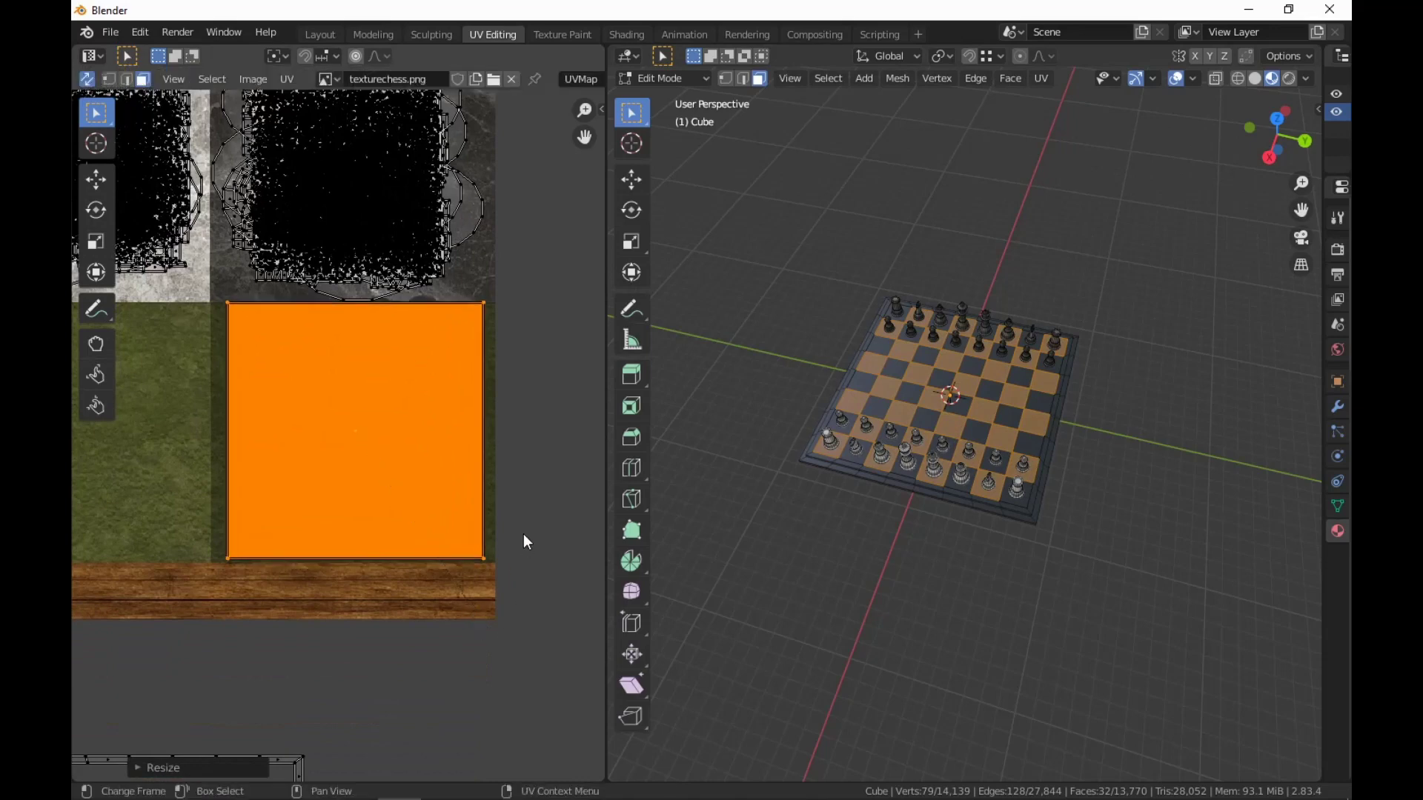
{"action": "key", "text": "g"}
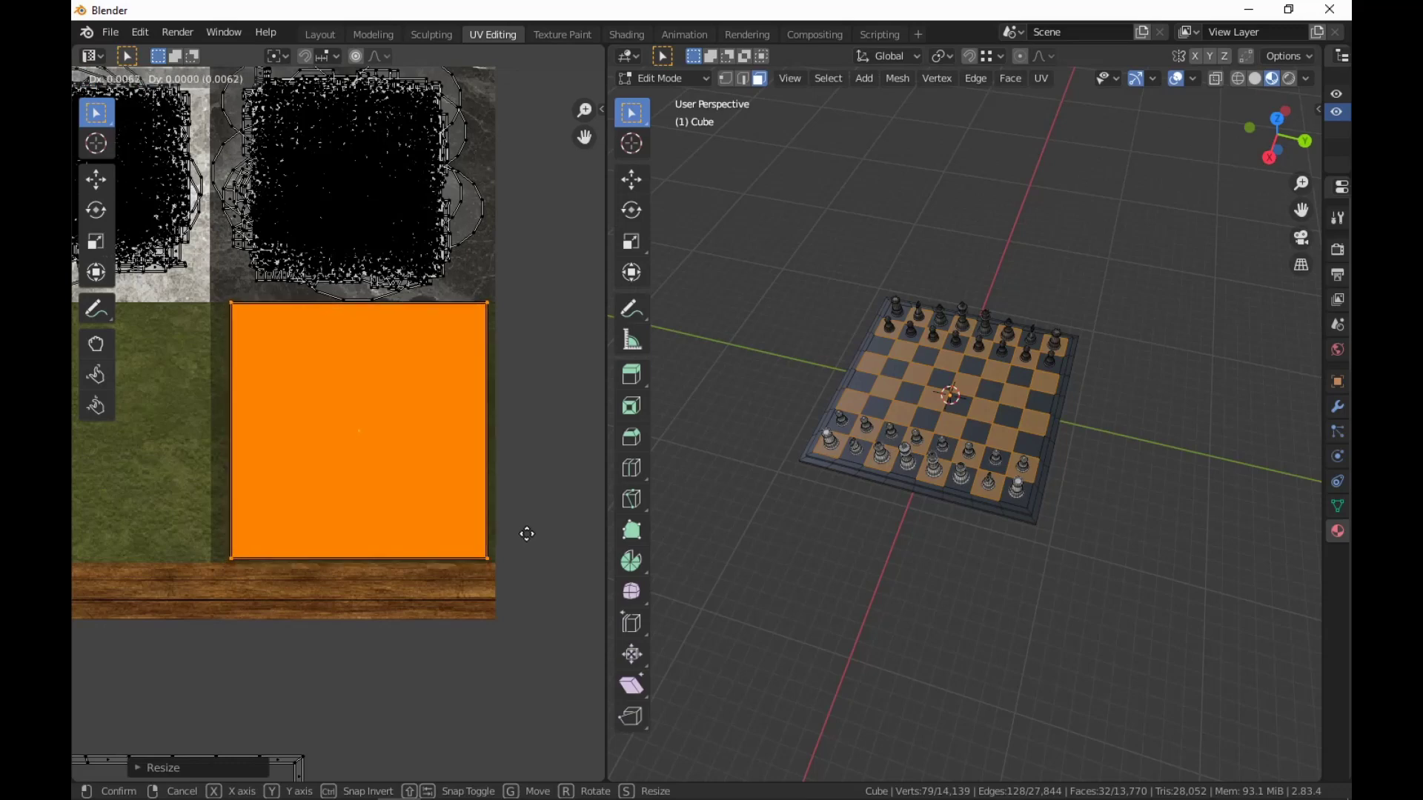
{"action": "left_click", "coordinate": [523, 536]}
Select the remaining alternating squares in the UV layout and reset their UVs.
{"action": "scroll", "coordinate": [480, 425], "scroll_direction": "down", "scroll_amount": 6}
{"action": "left_click_drag", "start_coordinate": [365, 216], "coordinate": [245, 317]}
{"action": "right_click", "coordinate": [877, 314]}
{"action": "mouse_move", "coordinate": [879, 315]}
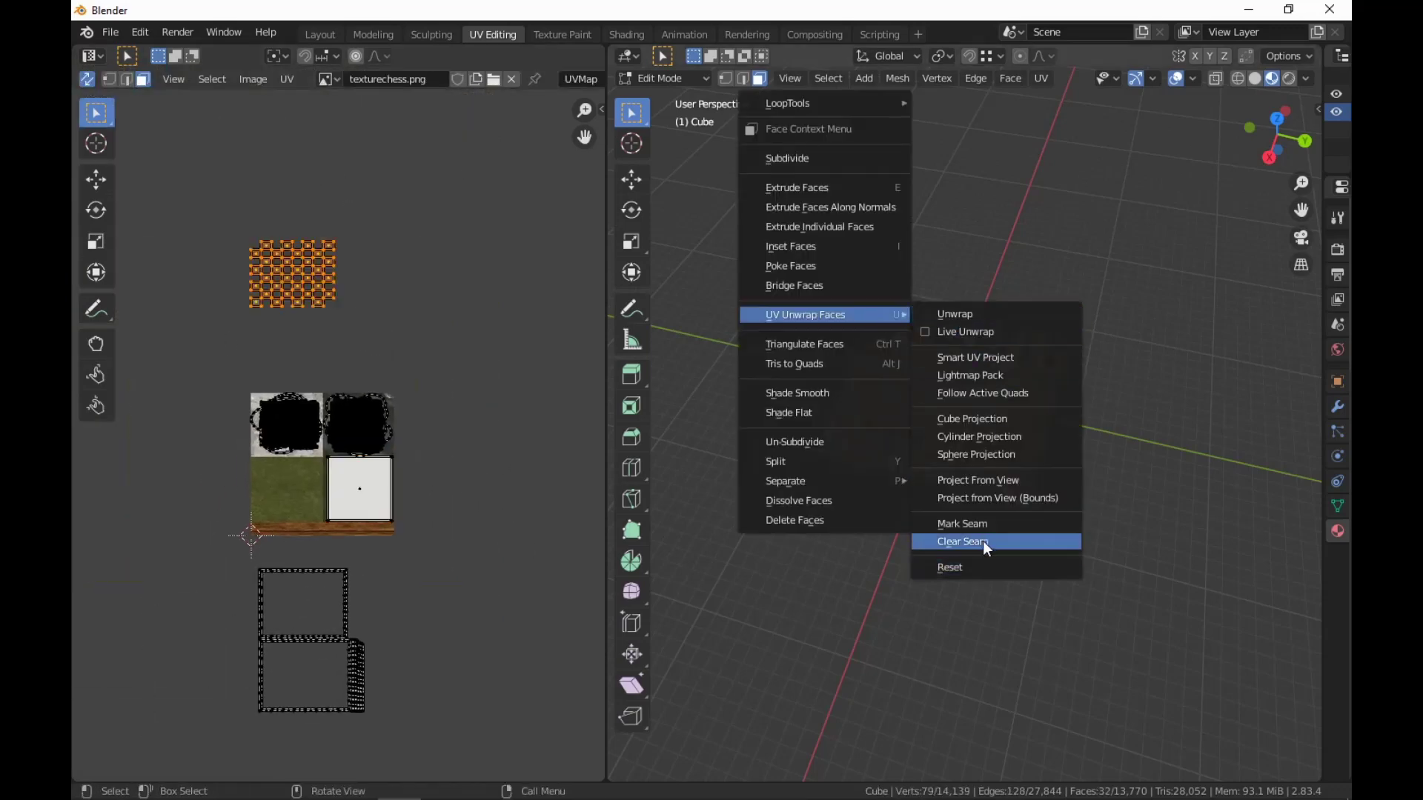
{"action": "left_click", "coordinate": [967, 574]}
Scale down the remaining squares' UVs and move them onto the light green area of the texture.
{"action": "scroll", "coordinate": [398, 438], "scroll_direction": "down", "scroll_amount": 3}
{"action": "scroll", "coordinate": [397, 438], "scroll_direction": "up", "scroll_amount": 4}
{"action": "middle_click_drag", "start_coordinate": [397, 438], "coordinate": [415, 295]}
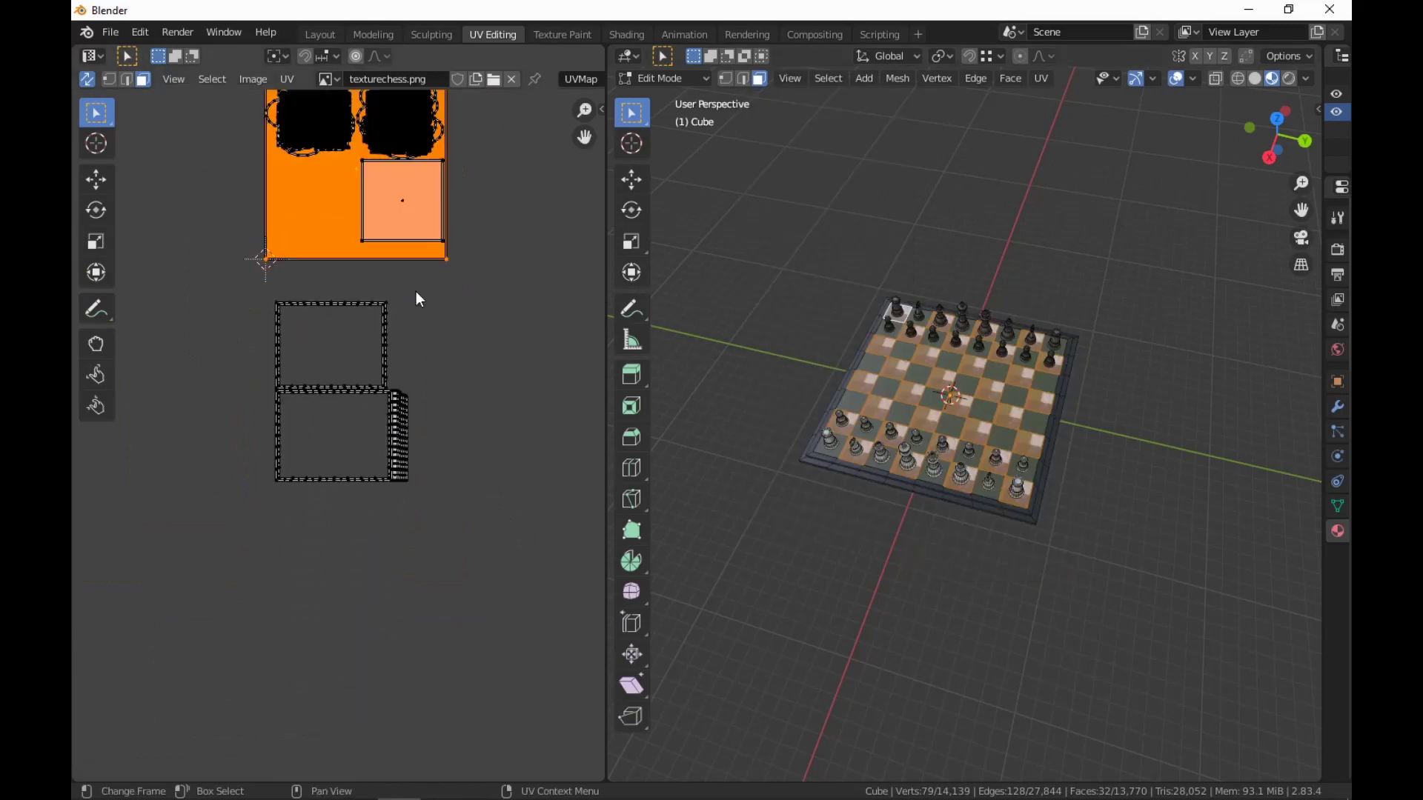
{"action": "key", "text": "s"}
{"action": "left_click", "coordinate": [400, 229]}
{"action": "middle_click_drag", "start_coordinate": [400, 230], "coordinate": [423, 363]}
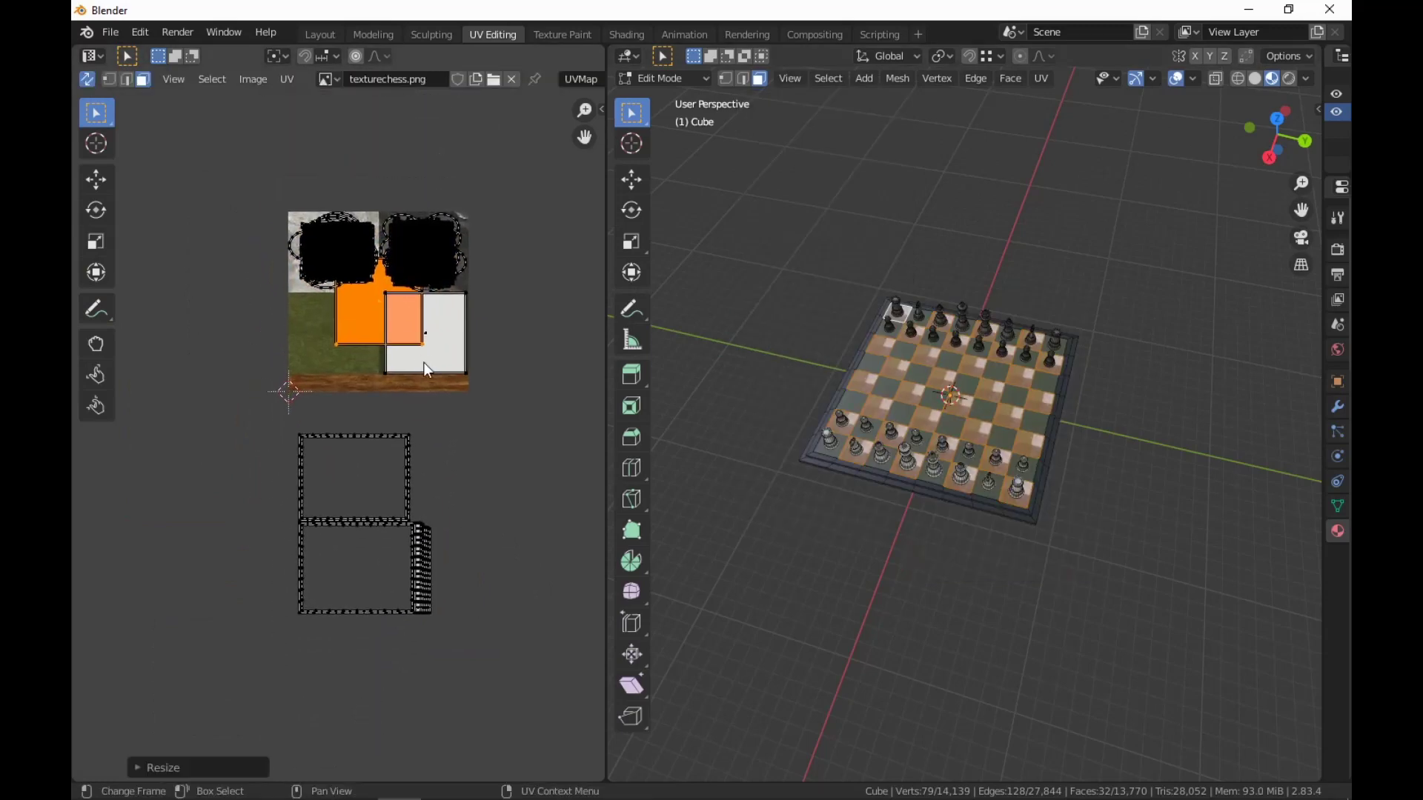
{"action": "key", "text": "g"}
{"action": "left_click", "coordinate": [390, 408]}
{"action": "key", "text": "s"}
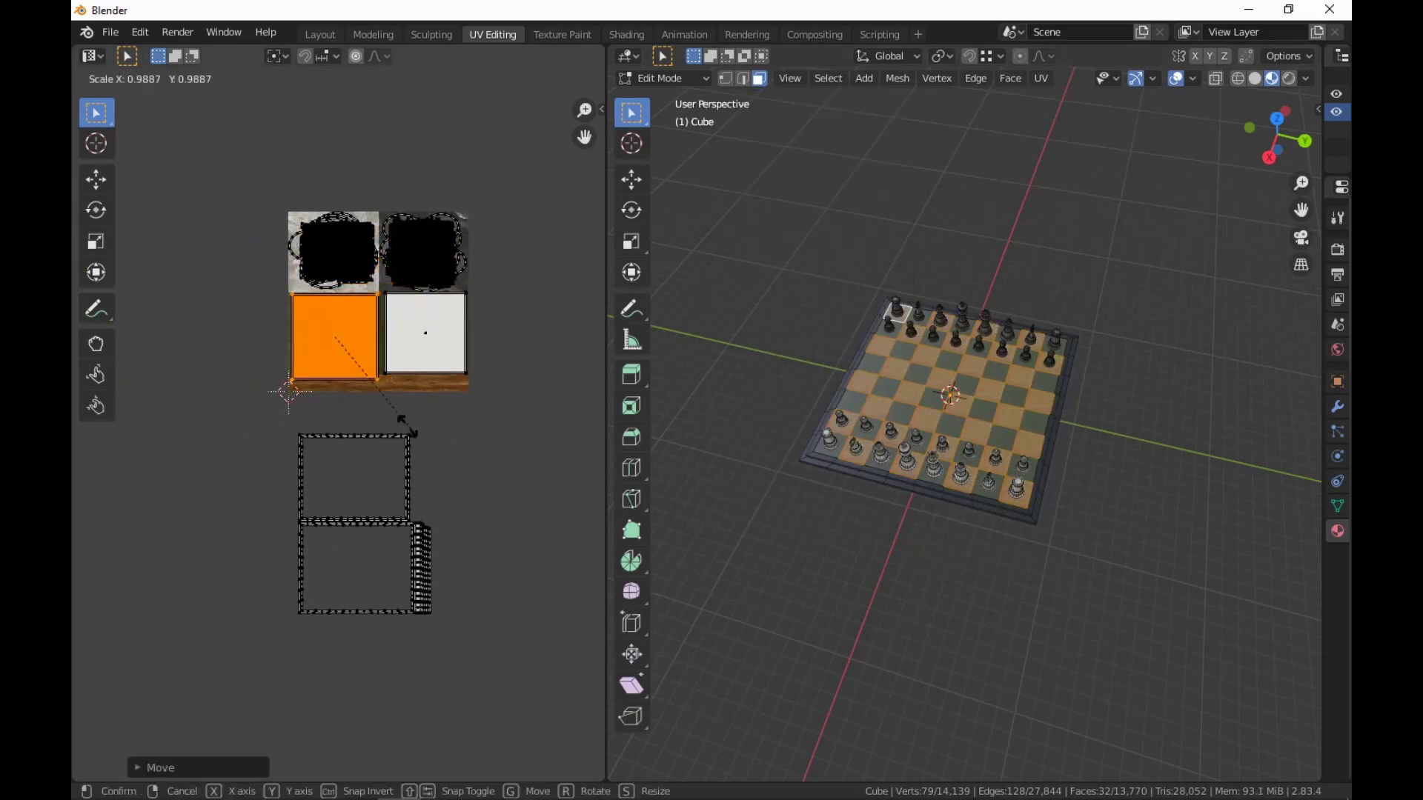
{"action": "left_click", "coordinate": [401, 424]}
Fine-tune the position and size of the UV island so it nearly fills the light green area.
{"action": "scroll", "coordinate": [403, 427], "scroll_direction": "up", "scroll_amount": 3}
{"action": "middle_click_drag", "start_coordinate": [403, 441], "coordinate": [428, 509]}
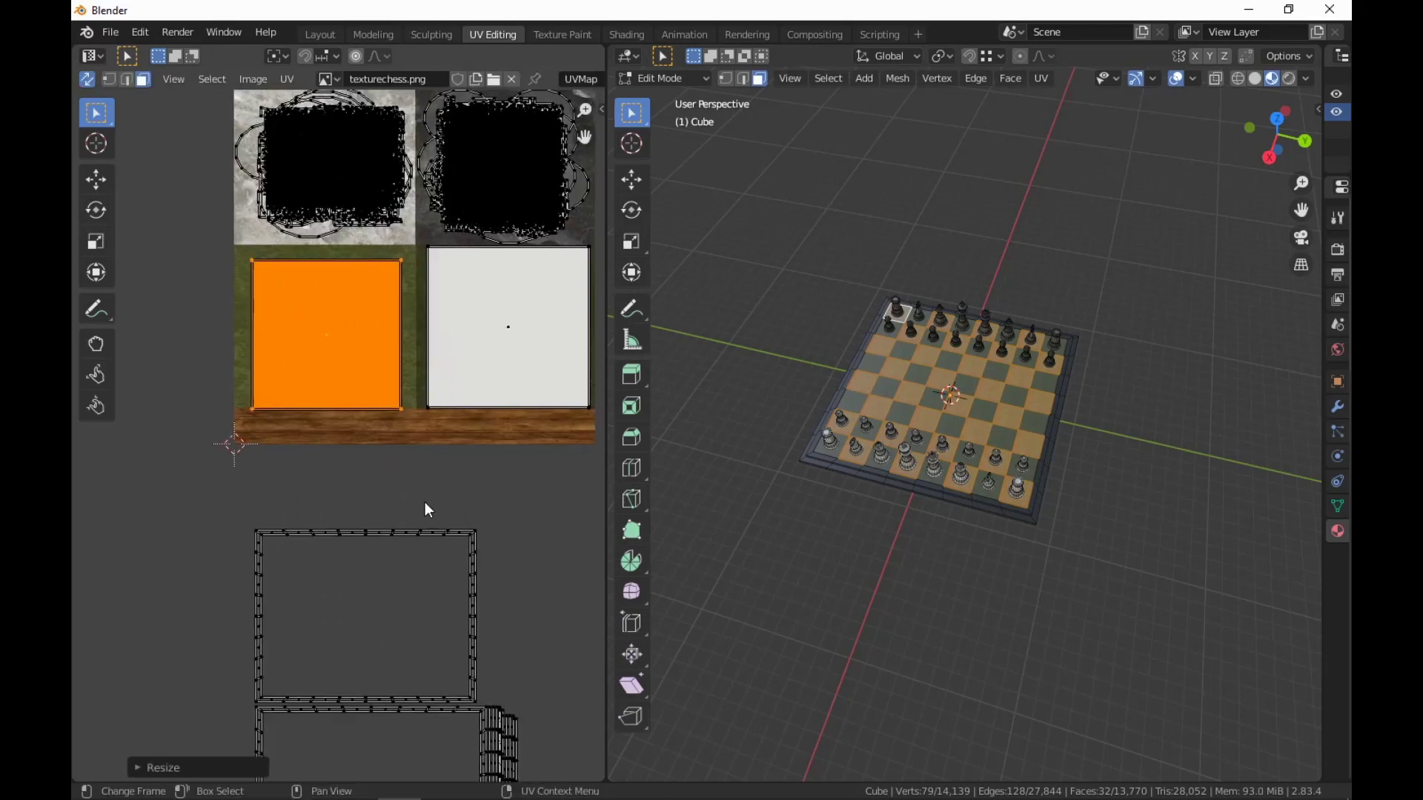
{"action": "key", "text": "g"}
{"action": "left_click", "coordinate": [417, 464]}
{"action": "key", "text": "s"}
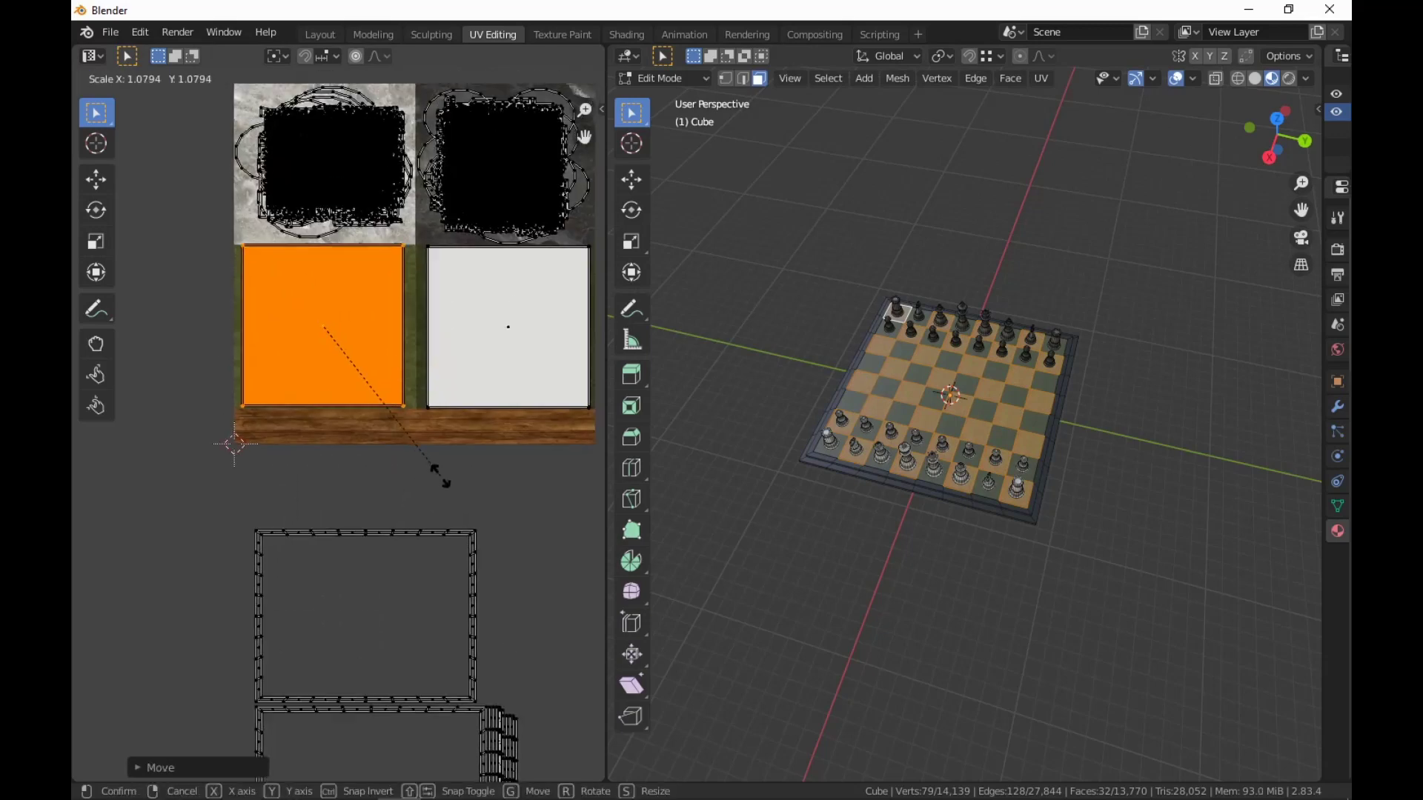
{"action": "left_click", "coordinate": [436, 470]}
{"action": "key", "text": "g"}
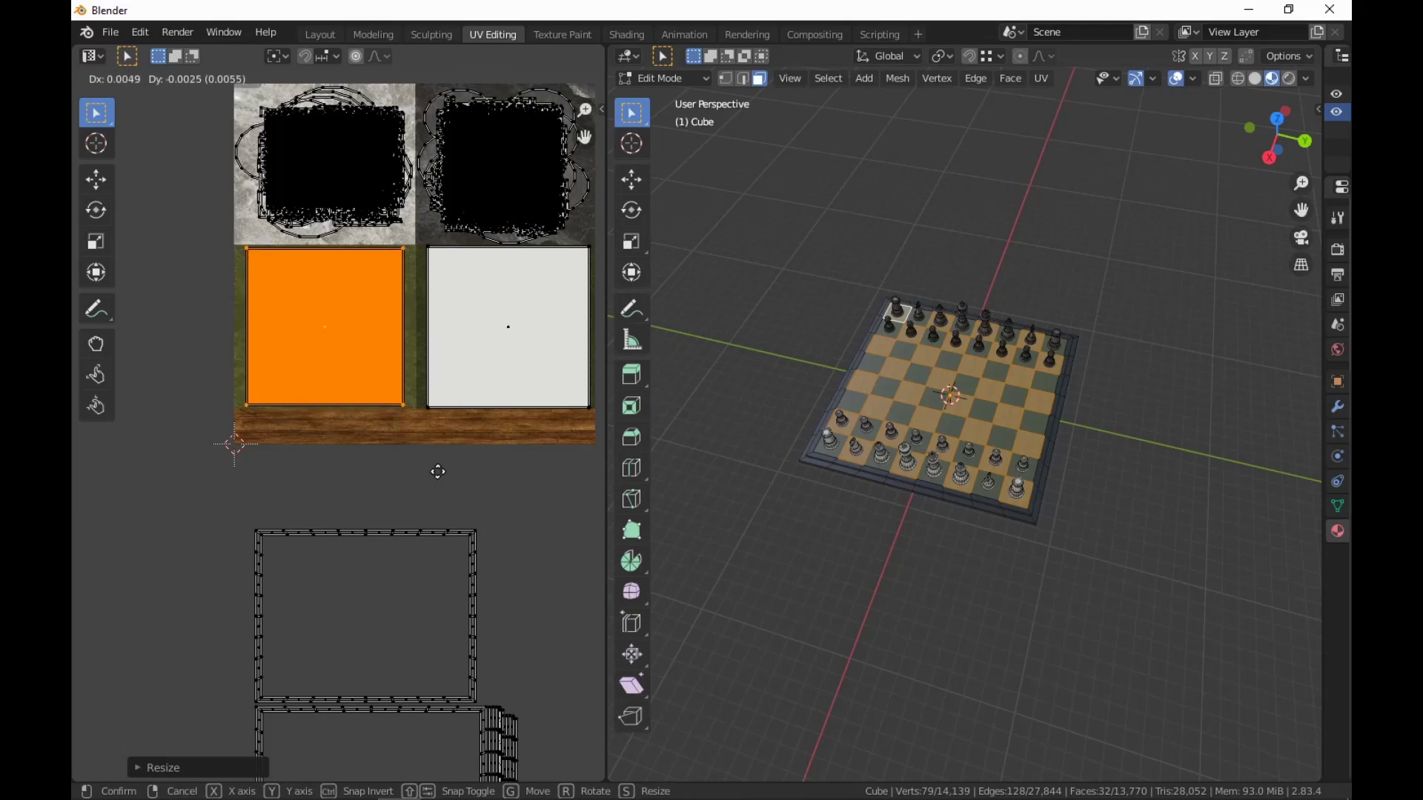
{"action": "key", "text": "s"}
{"action": "left_click", "coordinate": [460, 477]}
Select all horizontal UV strips of the board frame and rotate them to vertical.
{"action": "scroll", "coordinate": [483, 341], "scroll_direction": "down", "scroll_amount": 3}
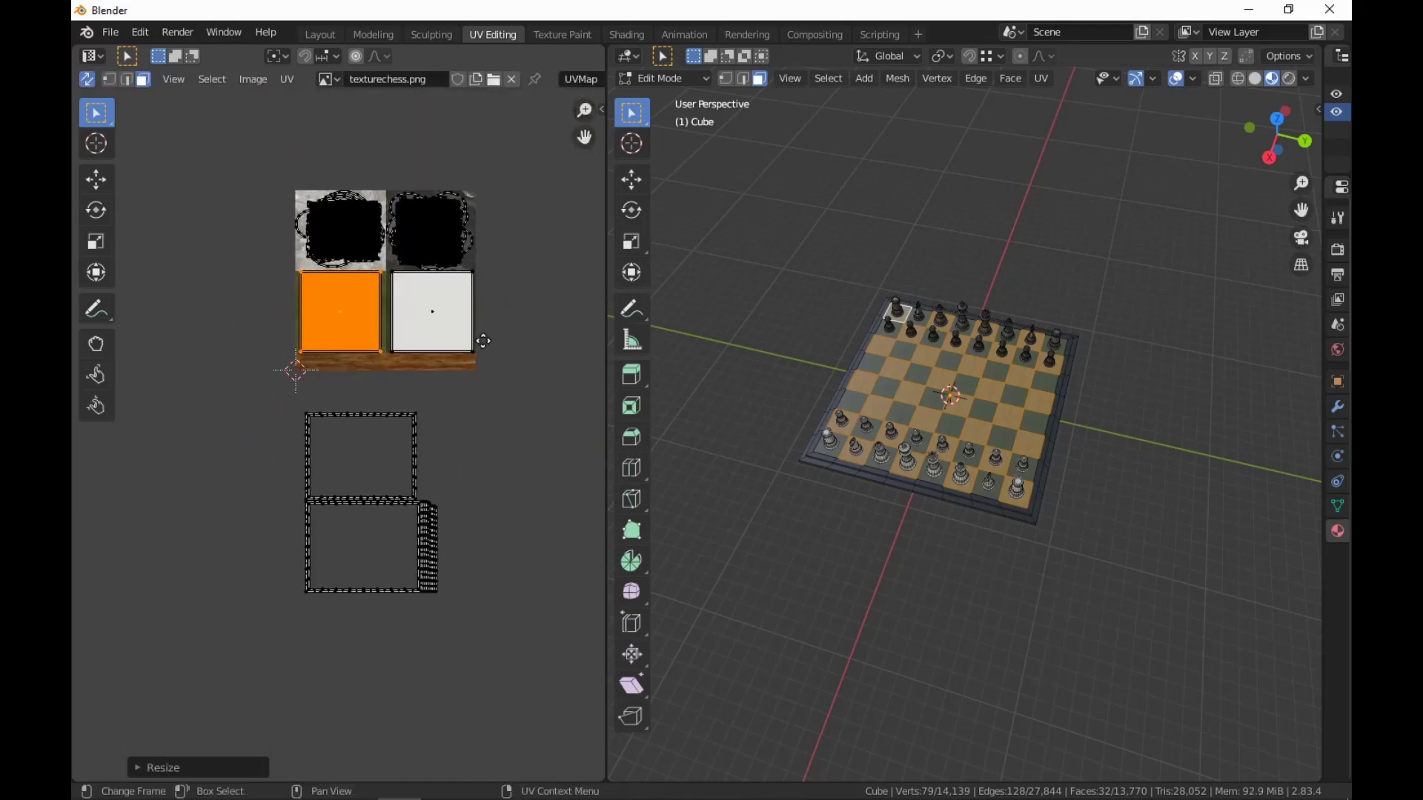
{"action": "scroll", "coordinate": [519, 416], "scroll_direction": "up", "scroll_amount": 3}
{"action": "scroll", "coordinate": [527, 408], "scroll_direction": "down", "scroll_amount": 1}
{"action": "middle_click_drag", "start_coordinate": [527, 408], "coordinate": [521, 368]}
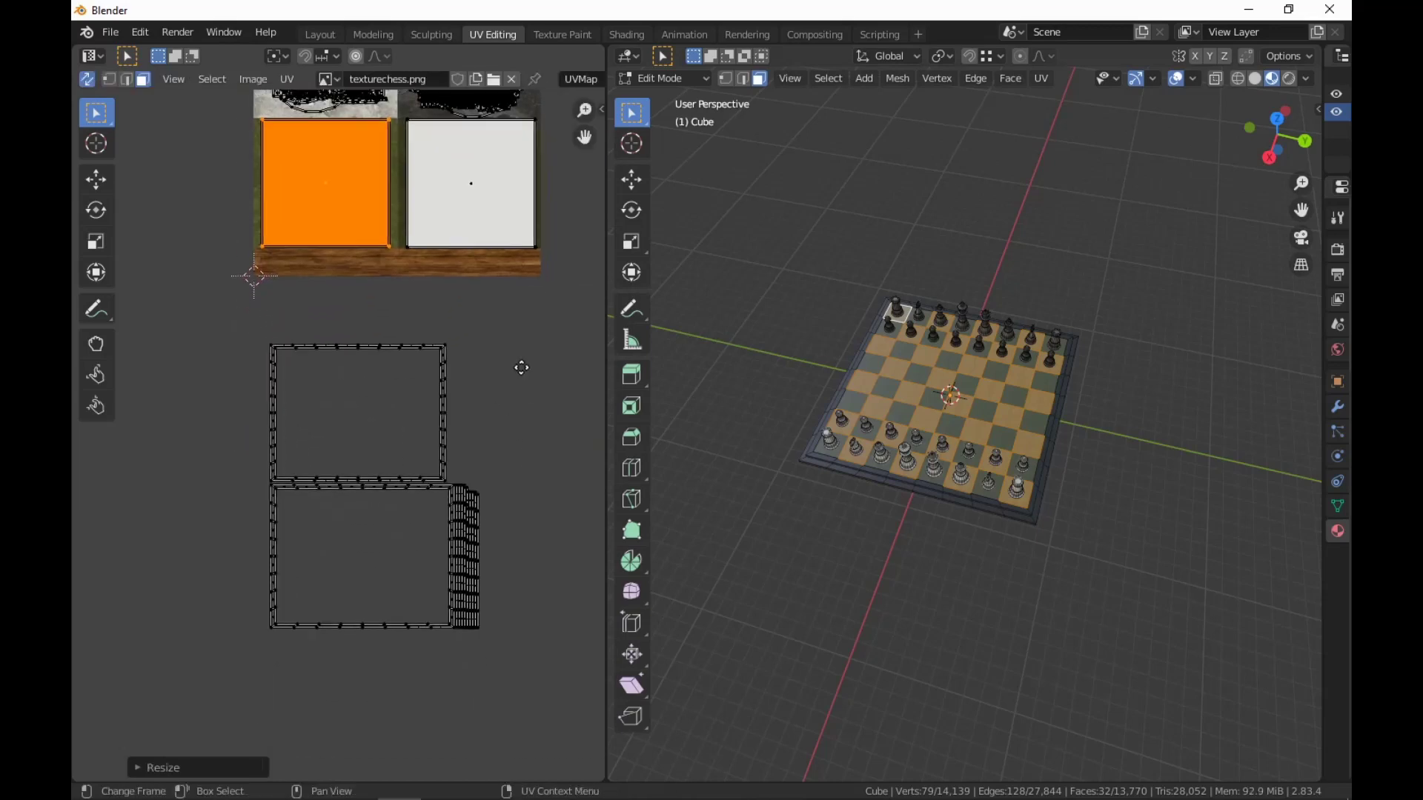
{"action": "scroll", "coordinate": [521, 368], "scroll_direction": "up", "scroll_amount": 1}
{"action": "left_click_drag", "start_coordinate": [261, 302], "coordinate": [472, 337]}
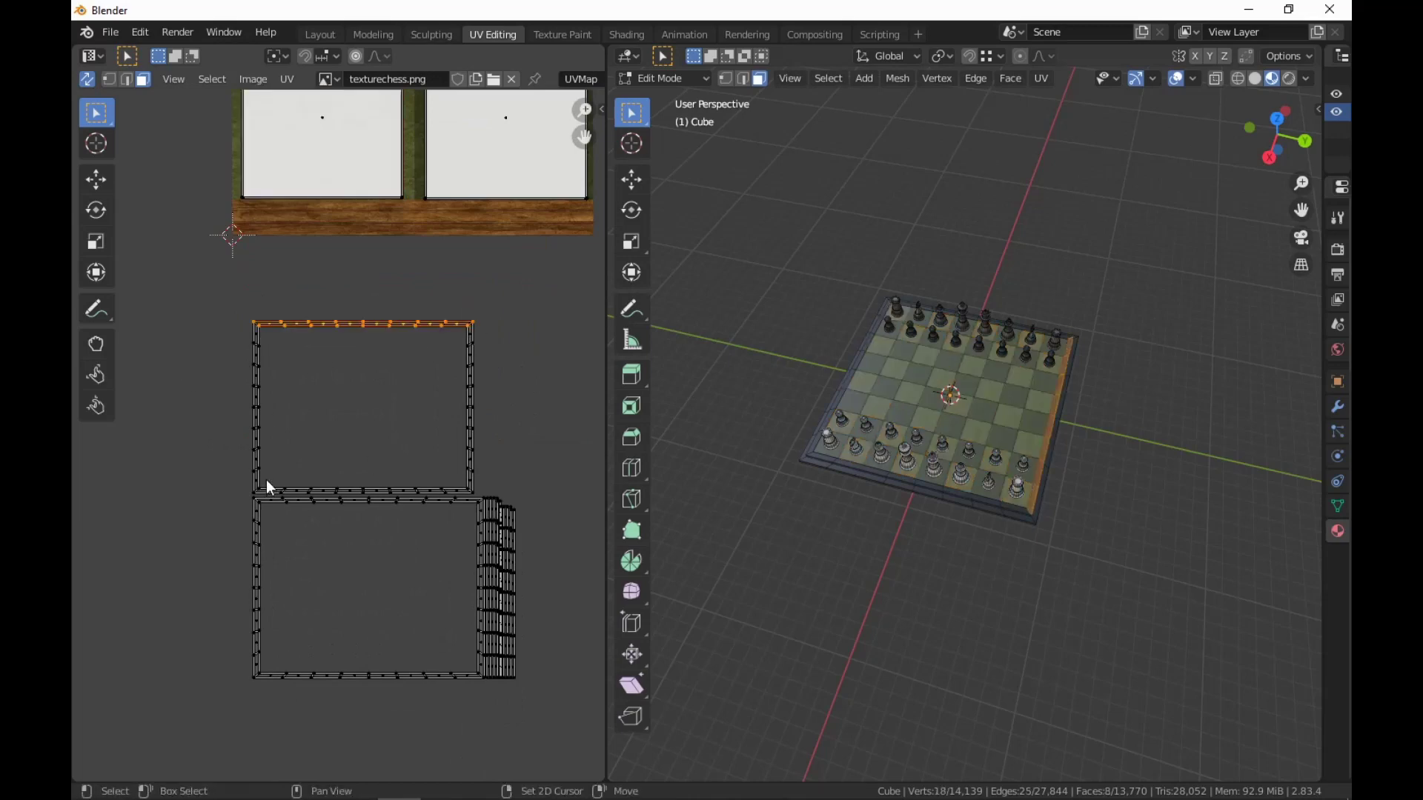
{"action": "left_click_drag", "start_coordinate": [261, 480], "coordinate": [265, 569], "text": "shift"}
{"action": "scroll", "coordinate": [468, 535], "scroll_direction": "down", "scroll_amount": 5, "text": "shift"}
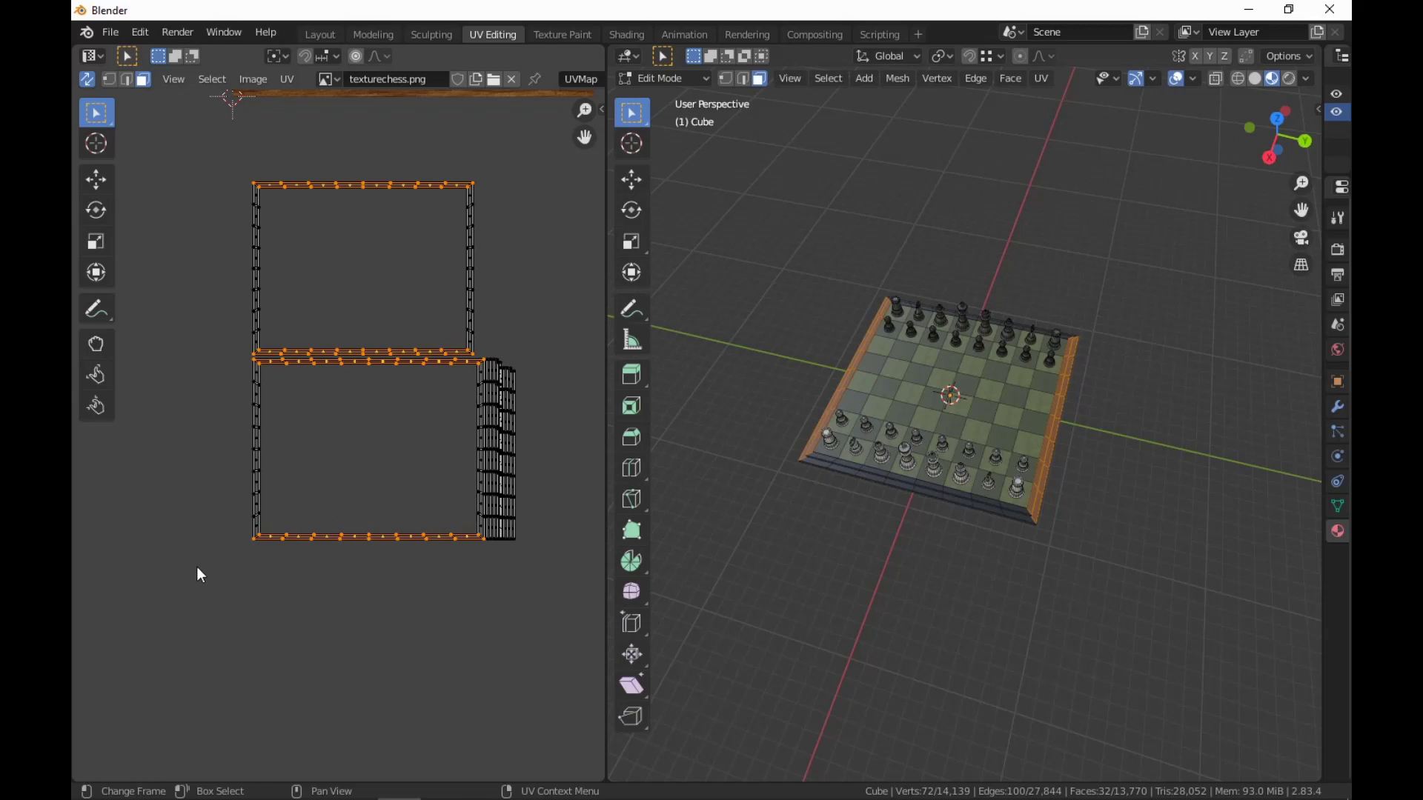
{"action": "key", "text": "r"}
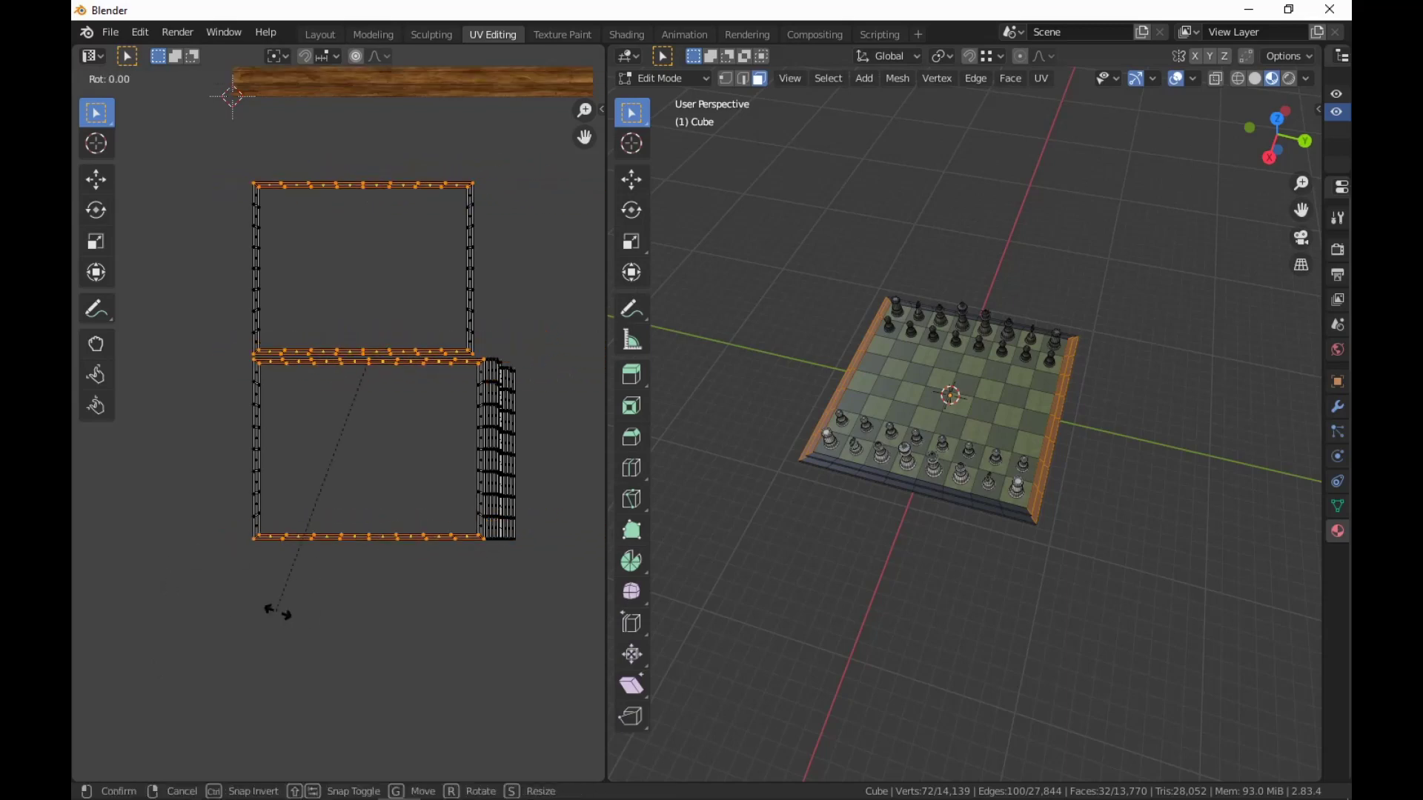
{"action": "left_click", "coordinate": [518, 417]}
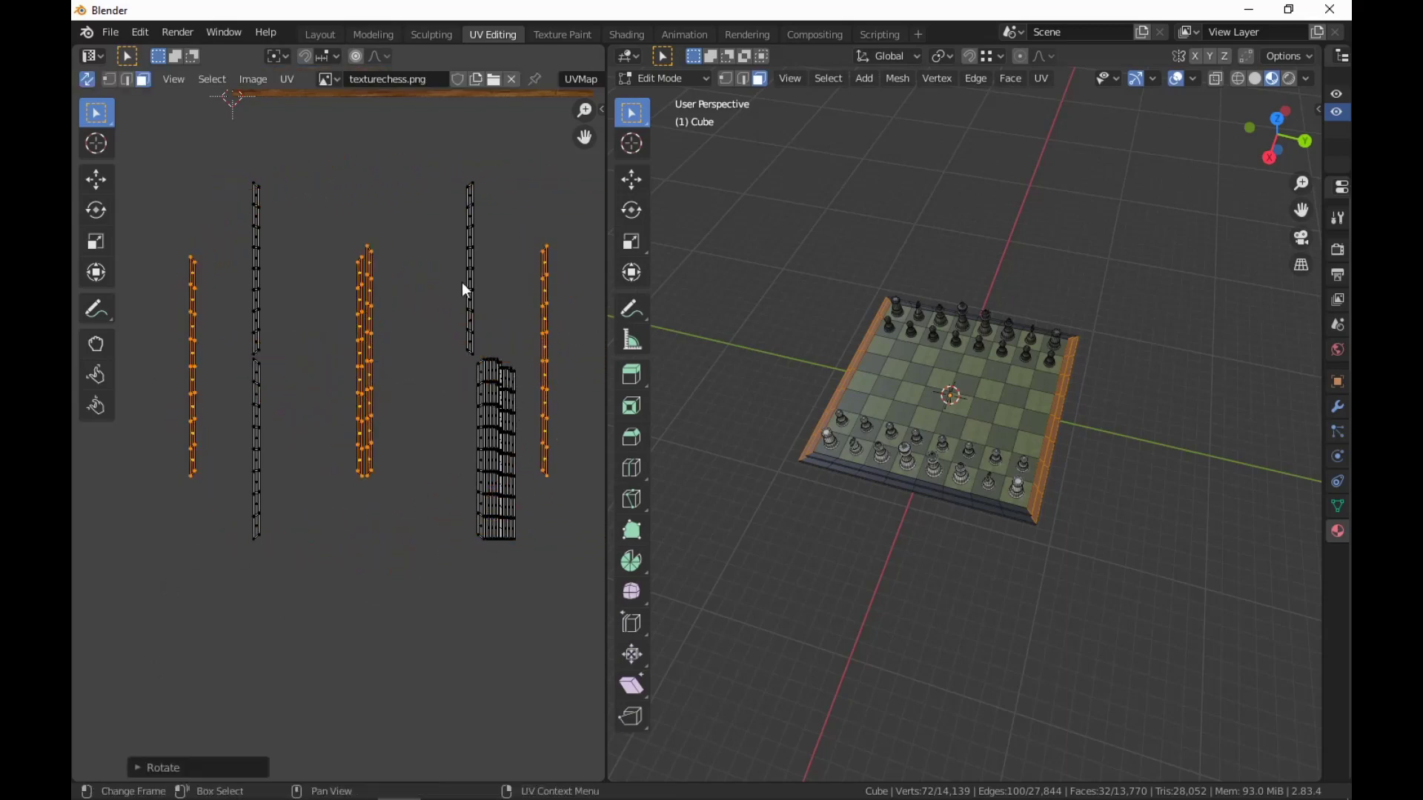
Move the central pair of vertical frame strips and the leftmost strip onto the lower half of the tall strip column in the UV layout.
{"action": "left_click_drag", "start_coordinate": [409, 210], "coordinate": [329, 508]}
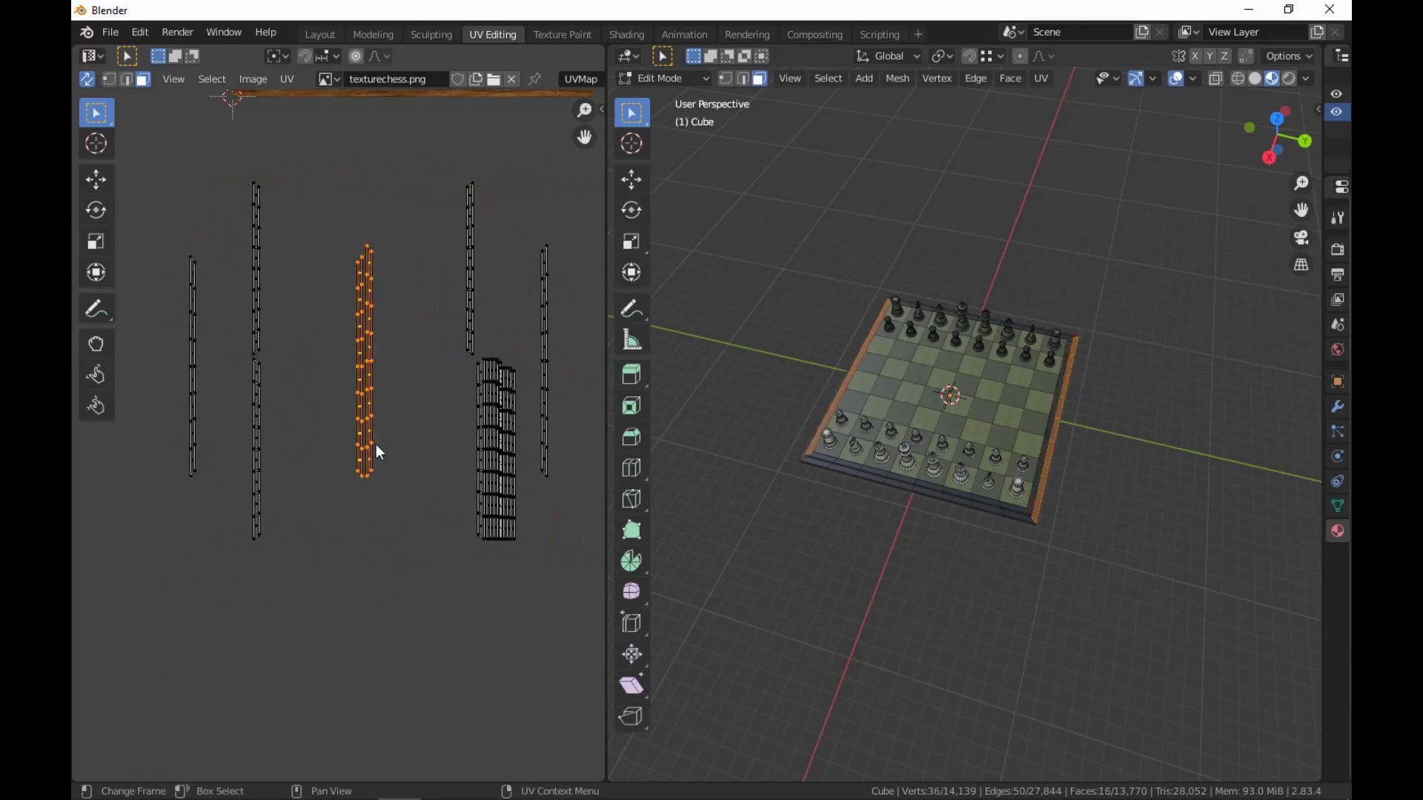
{"action": "key", "text": "g"}
{"action": "left_click", "coordinate": [272, 511]}
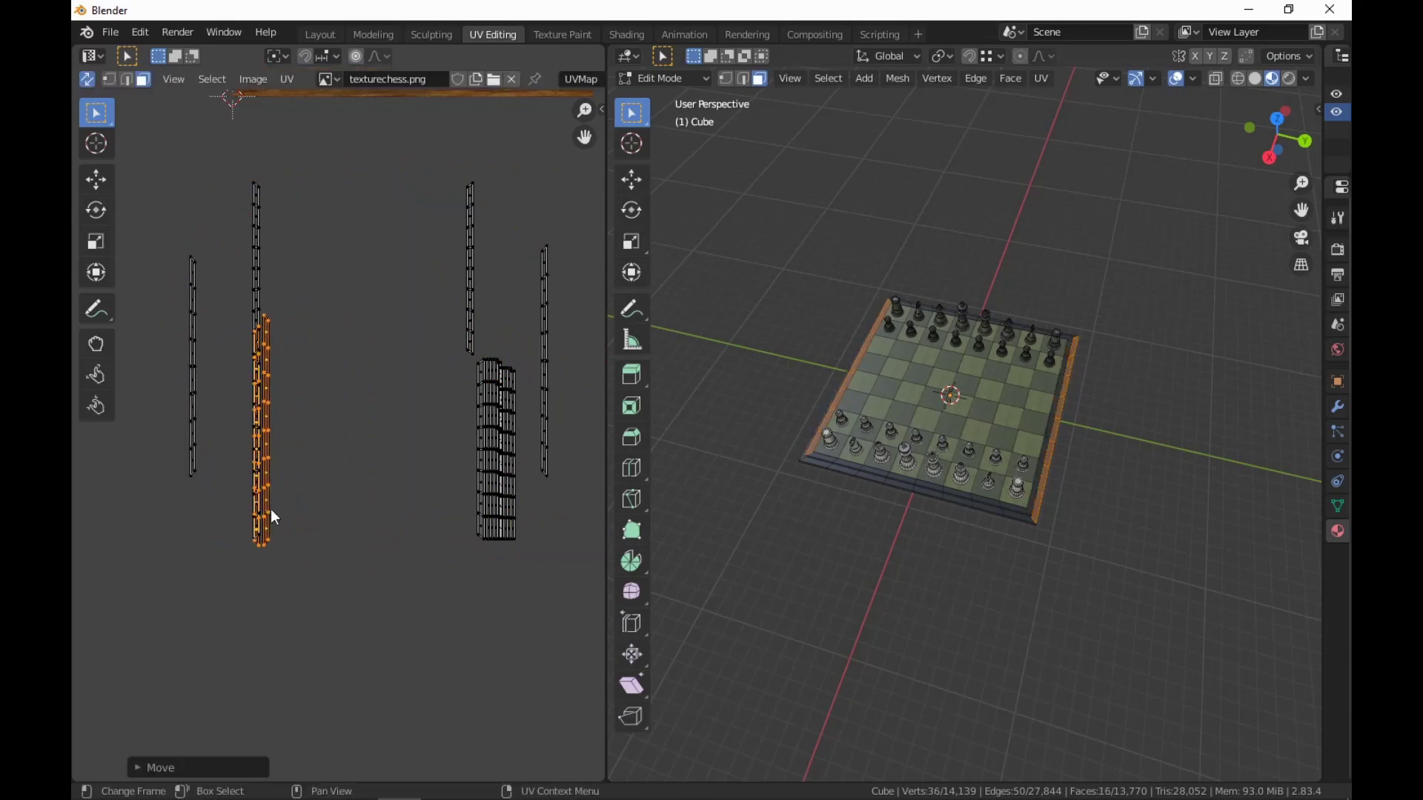
{"action": "left_click_drag", "start_coordinate": [233, 201], "coordinate": [154, 469]}
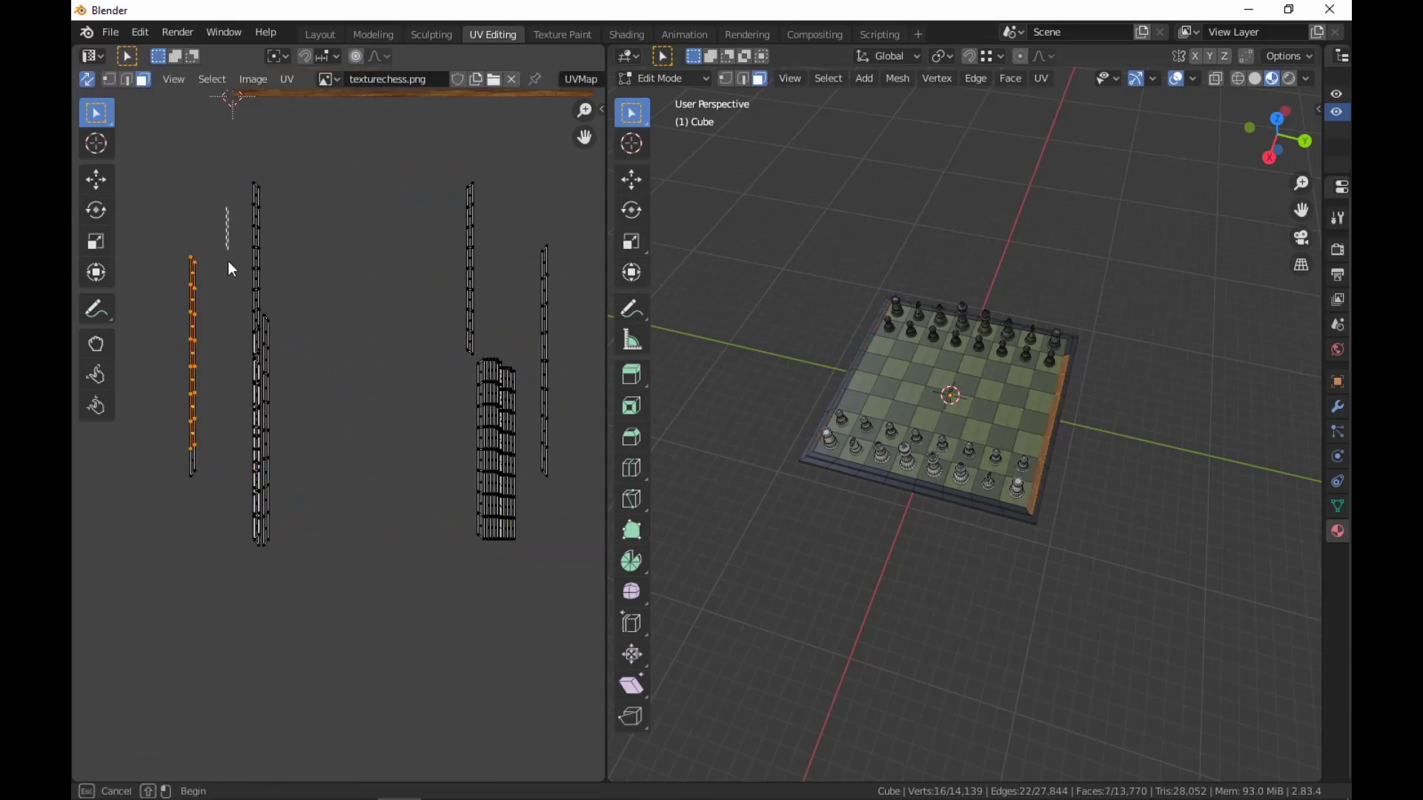
{"action": "left_click_drag", "start_coordinate": [225, 209], "coordinate": [140, 508]}
{"action": "key", "text": "g"}
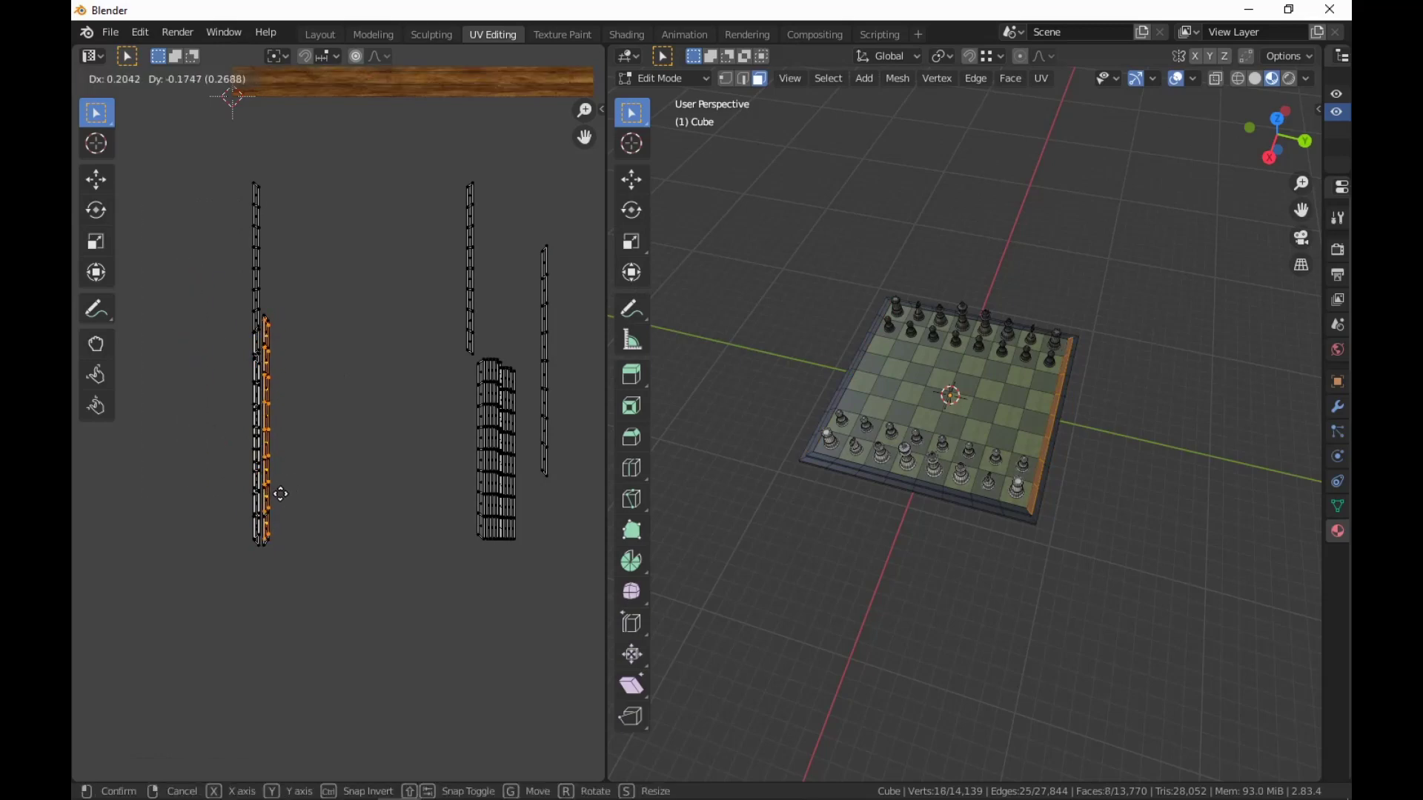
{"action": "left_click", "coordinate": [276, 495]}
Move the remaining separate frame strips, including the upper half of the tall column, onto the same UV stack.
{"action": "left_click_drag", "start_coordinate": [484, 156], "coordinate": [428, 360]}
{"action": "key", "text": "g"}
{"action": "left_click", "coordinate": [142, 550]}
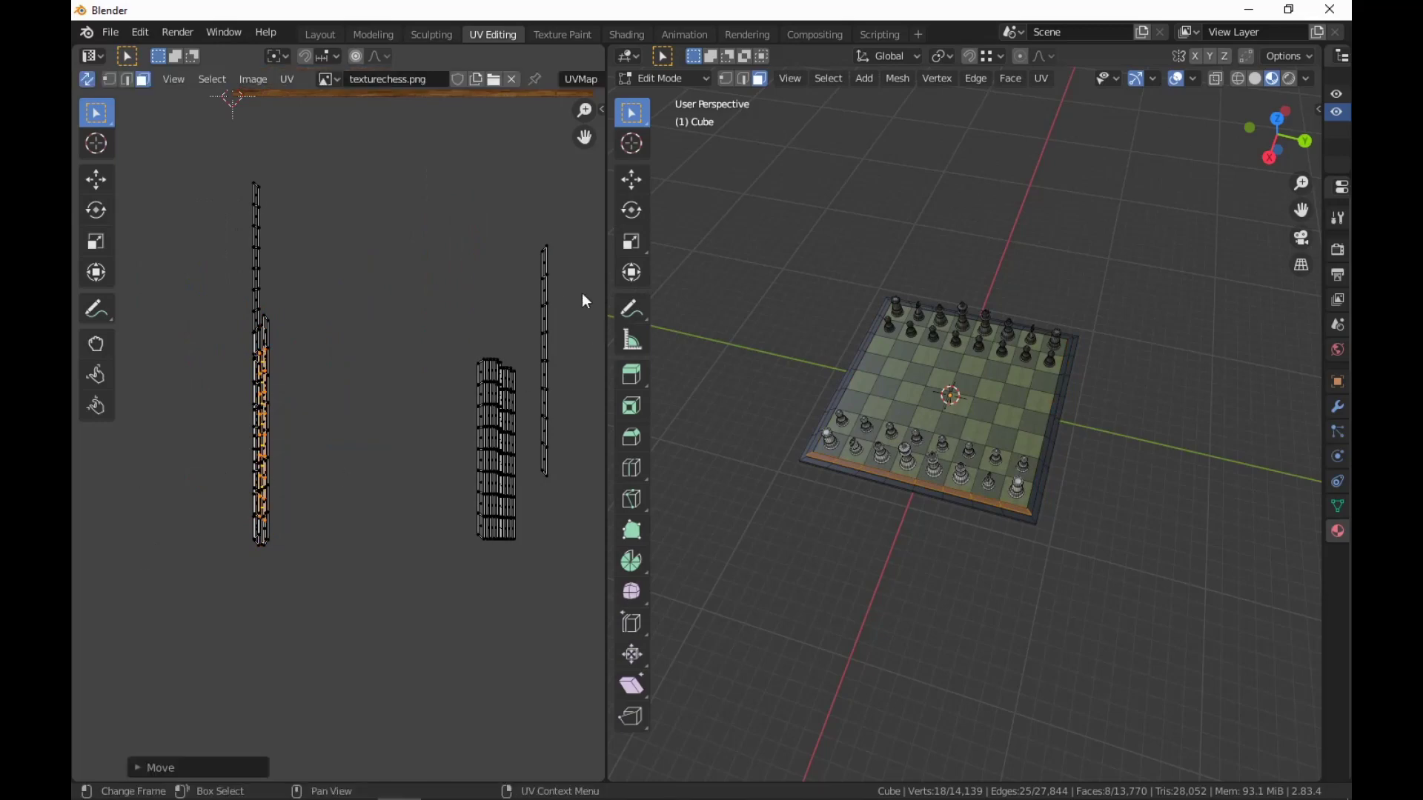
{"action": "left_click_drag", "start_coordinate": [571, 229], "coordinate": [523, 503]}
{"action": "key", "text": "g"}
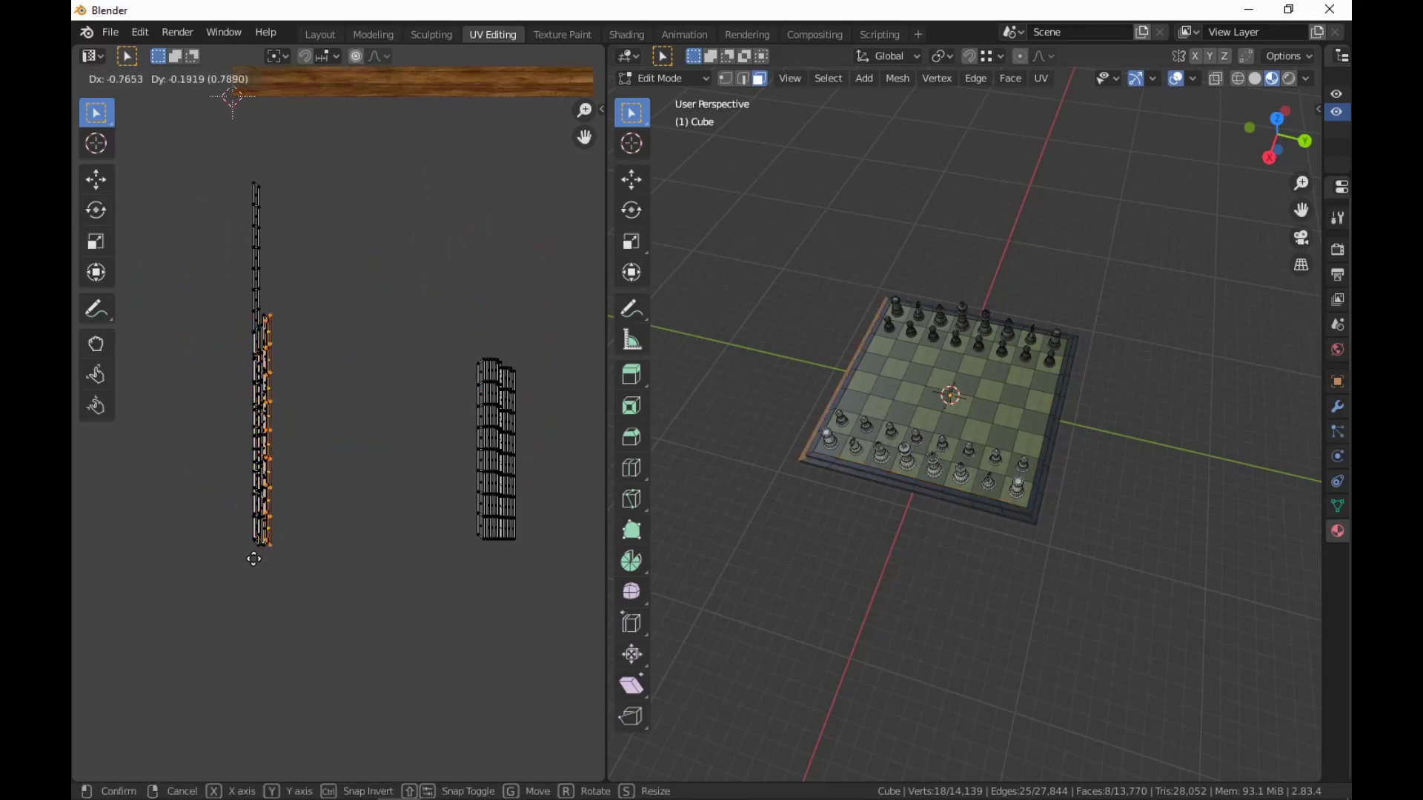
{"action": "left_click", "coordinate": [238, 561]}
{"action": "left_click_drag", "start_coordinate": [306, 160], "coordinate": [208, 332]}
{"action": "key", "text": "g"}
{"action": "left_click", "coordinate": [300, 566]}
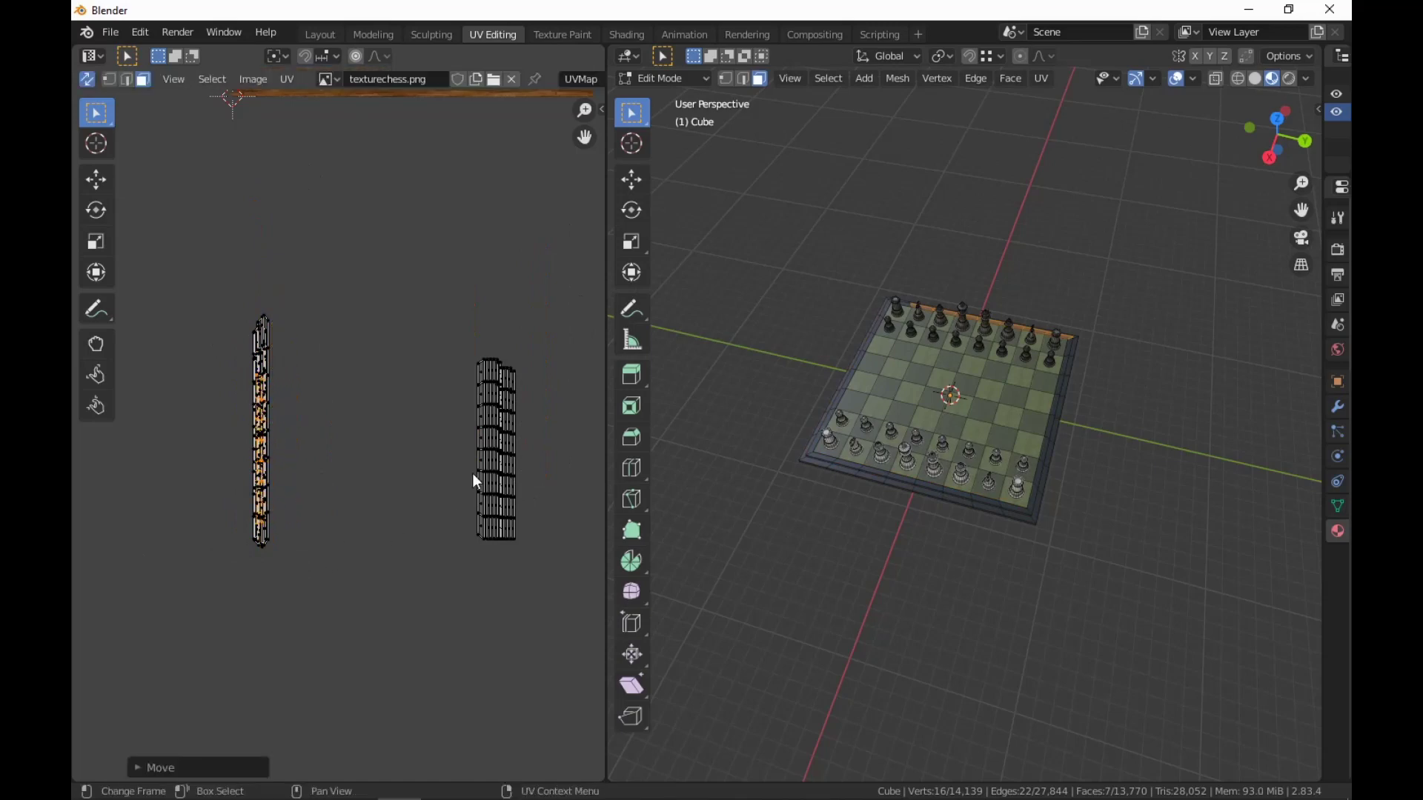
Move the dense block of frame strips onto the stack, shifting the protruding strips inward until they all overlap.
{"action": "left_click_drag", "start_coordinate": [551, 321], "coordinate": [427, 572]}
{"action": "key", "text": "g"}
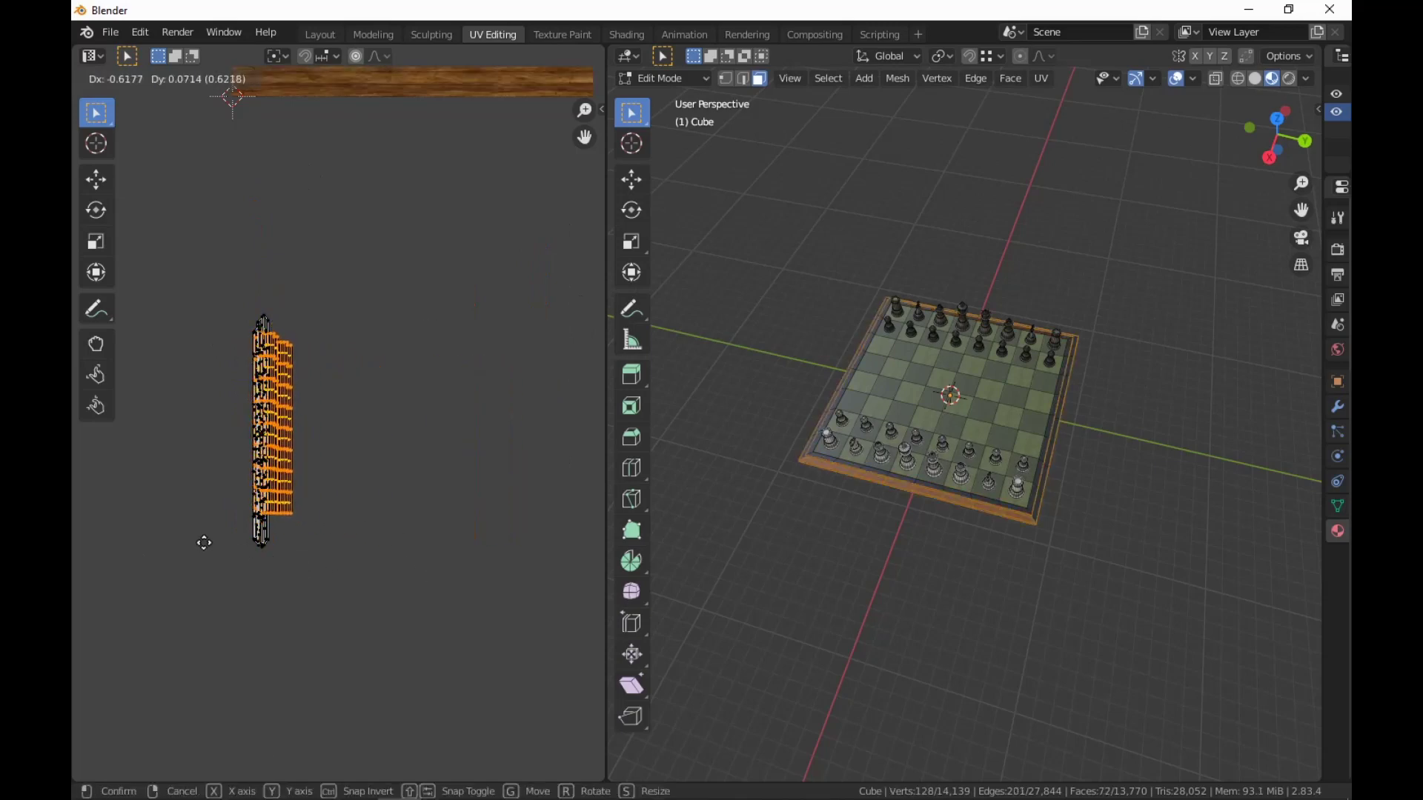
{"action": "left_click", "coordinate": [214, 545]}
{"action": "left_click_drag", "start_coordinate": [319, 299], "coordinate": [271, 541]}
{"action": "key", "text": "g"}
{"action": "left_click", "coordinate": [260, 546]}
{"action": "left_click_drag", "start_coordinate": [314, 298], "coordinate": [275, 560]}
{"action": "key", "text": "g"}
{"action": "left_click", "coordinate": [260, 556]}
Tighten the lower-protruding part of the frame UV stack and rotate the whole stack to horizontal.
{"action": "scroll", "coordinate": [408, 325], "scroll_direction": "down", "scroll_amount": 6}
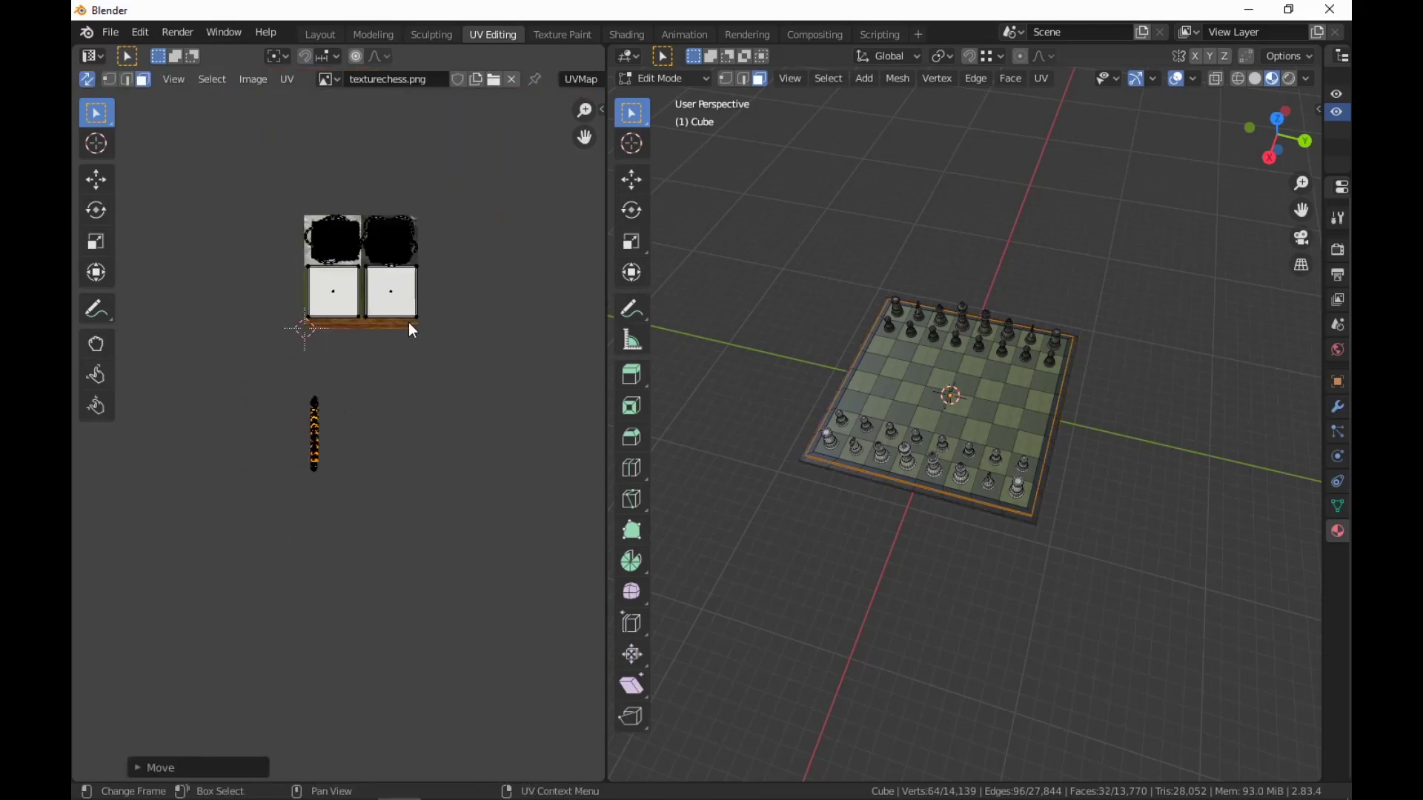
{"action": "scroll", "coordinate": [408, 325], "scroll_direction": "up", "scroll_amount": 5}
{"action": "left_click_drag", "start_coordinate": [333, 311], "coordinate": [240, 428]}
{"action": "key", "text": "g"}
{"action": "left_click", "coordinate": [244, 519]}
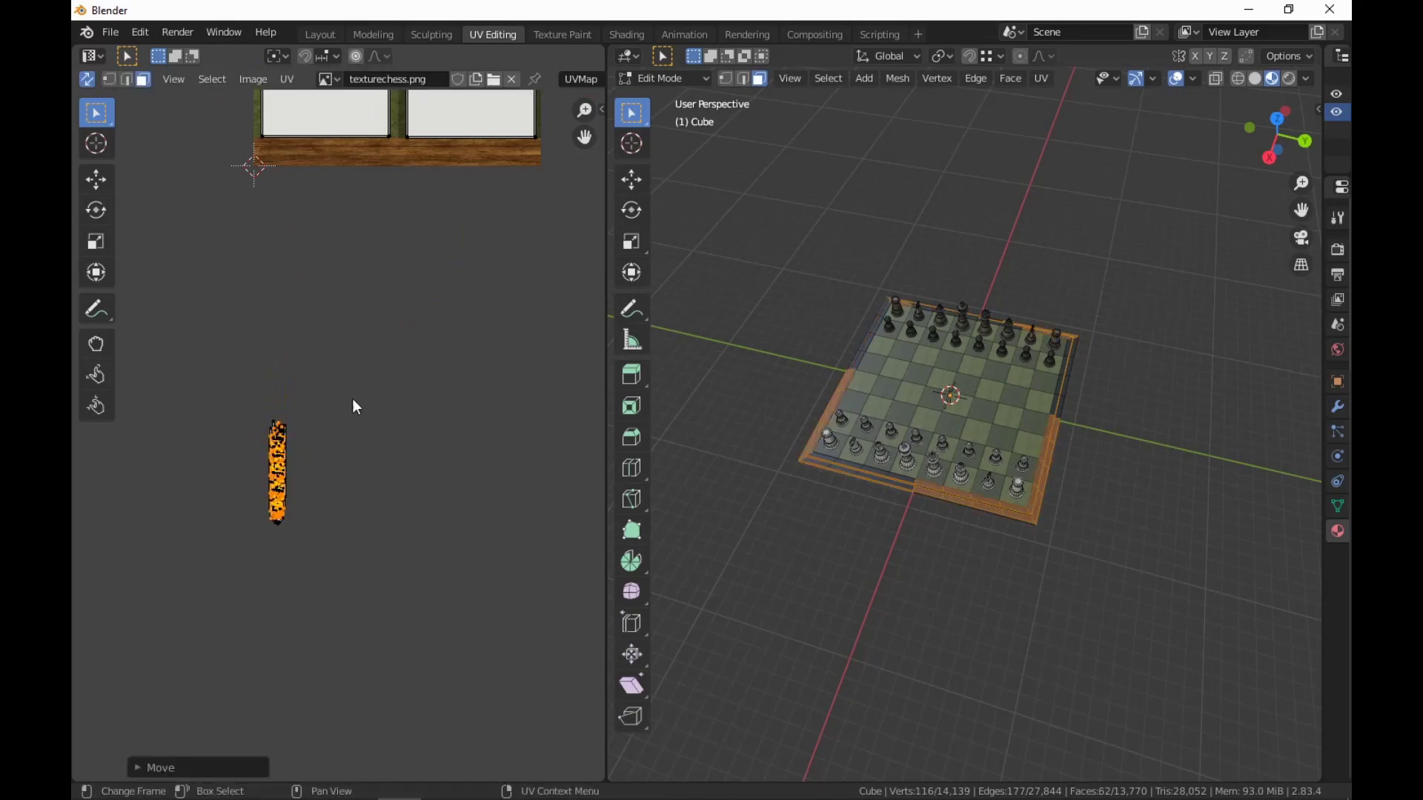
{"action": "key", "text": "r"}
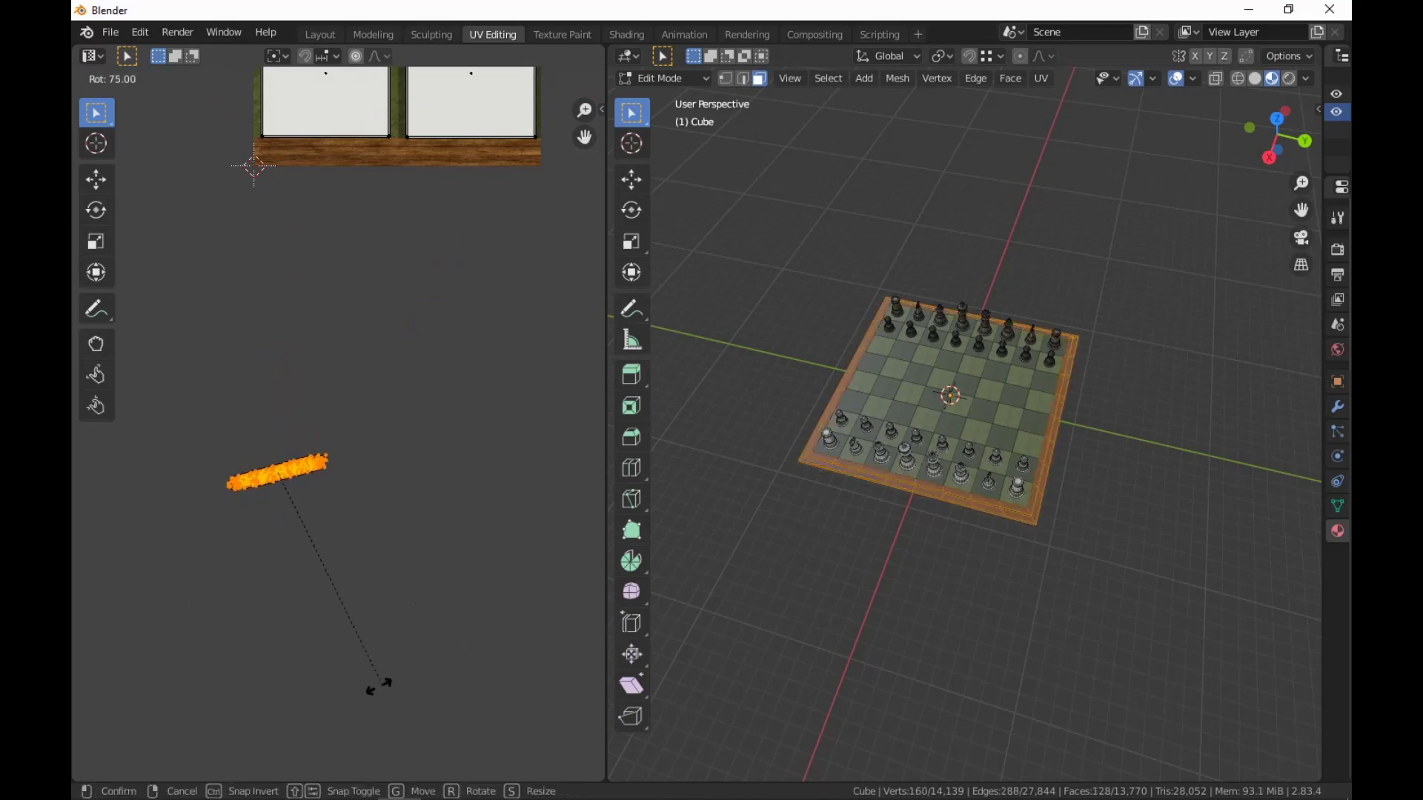
{"action": "left_click", "coordinate": [334, 697]}
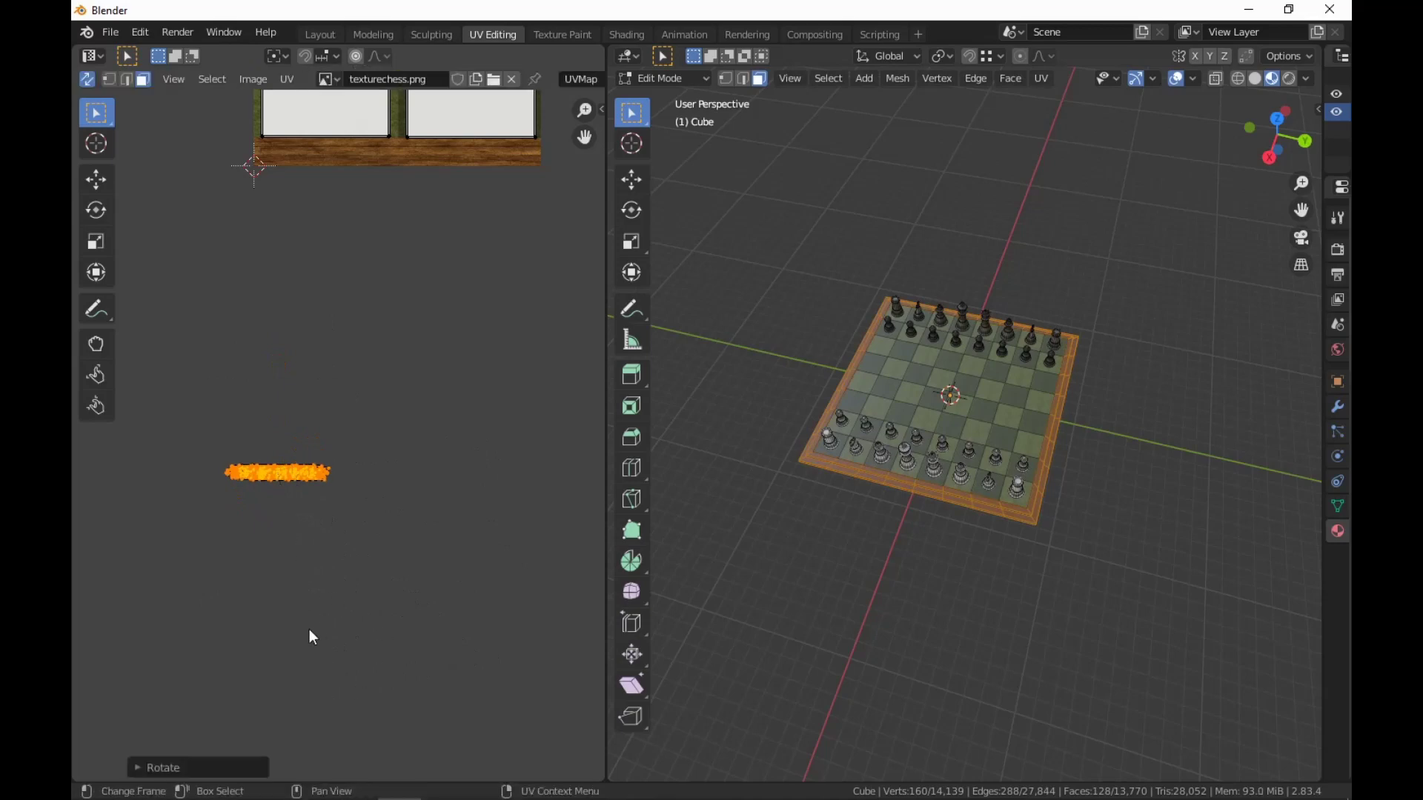
Move the horizontal frame UV stack onto the brown wood band of the texture and scale it up to fill the band's height.
{"action": "key", "text": "g"}
{"action": "left_click", "coordinate": [425, 323]}
{"action": "key", "text": "KP_Decimal"}
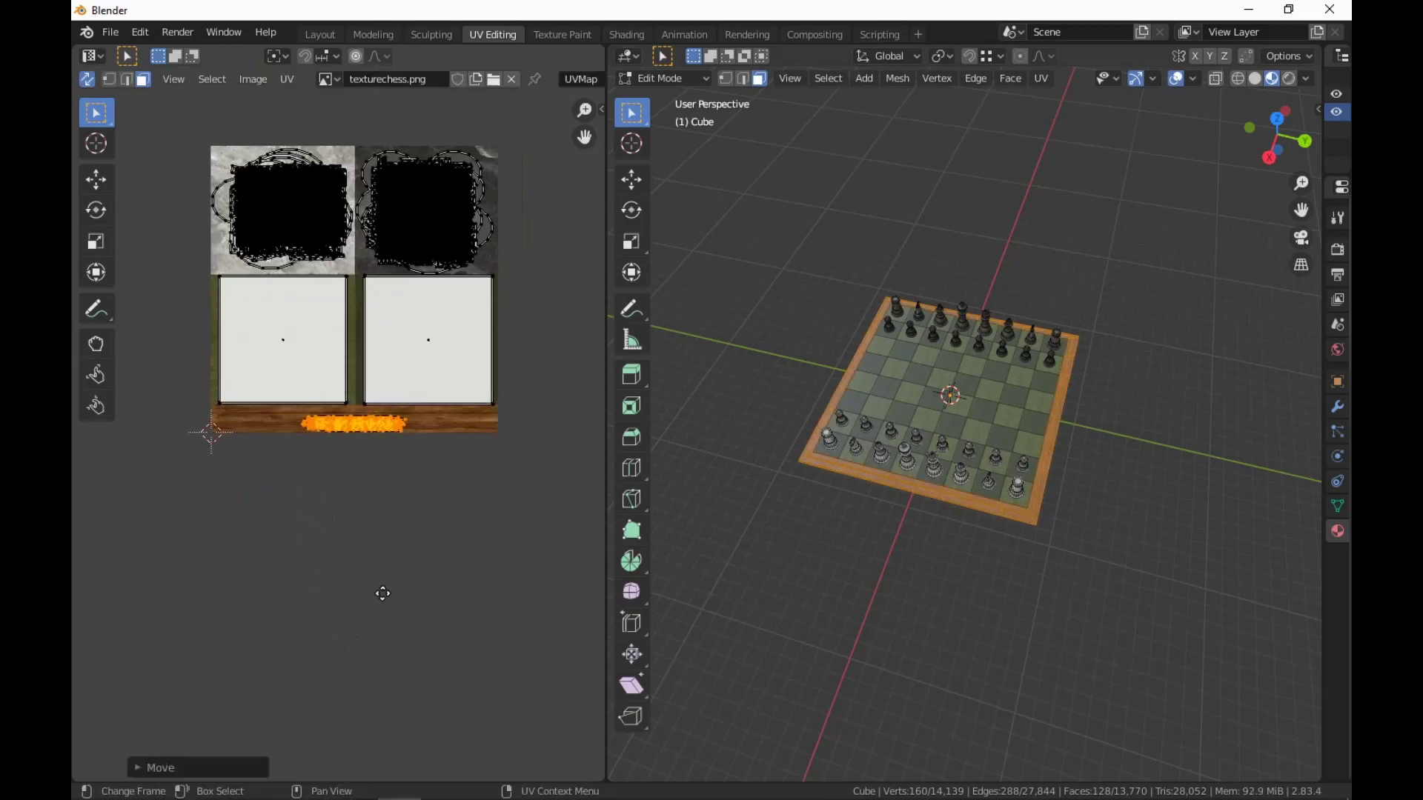
{"action": "key", "text": "s"}
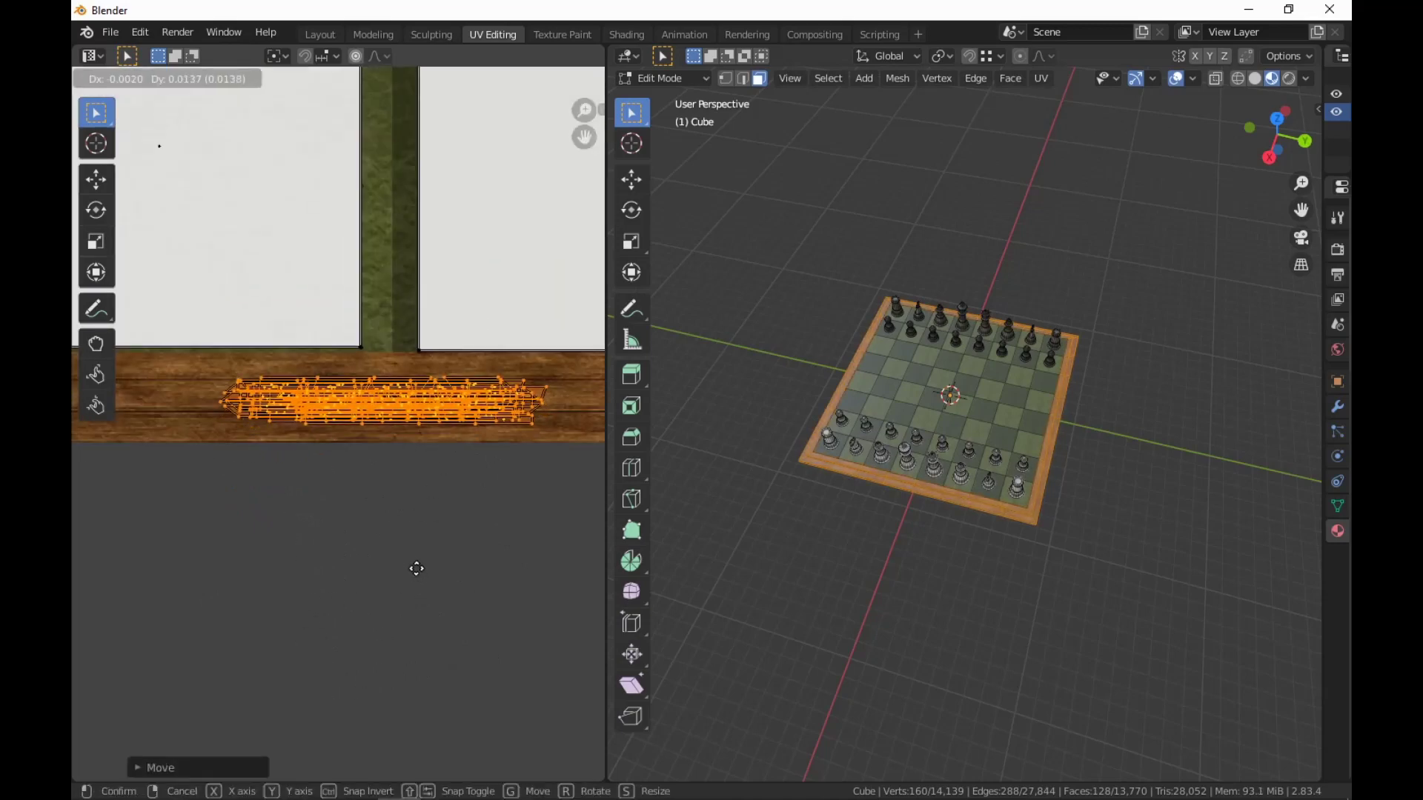
{"action": "left_click", "coordinate": [491, 503]}
{"action": "scroll", "coordinate": [478, 518], "scroll_direction": "down", "scroll_amount": 1}
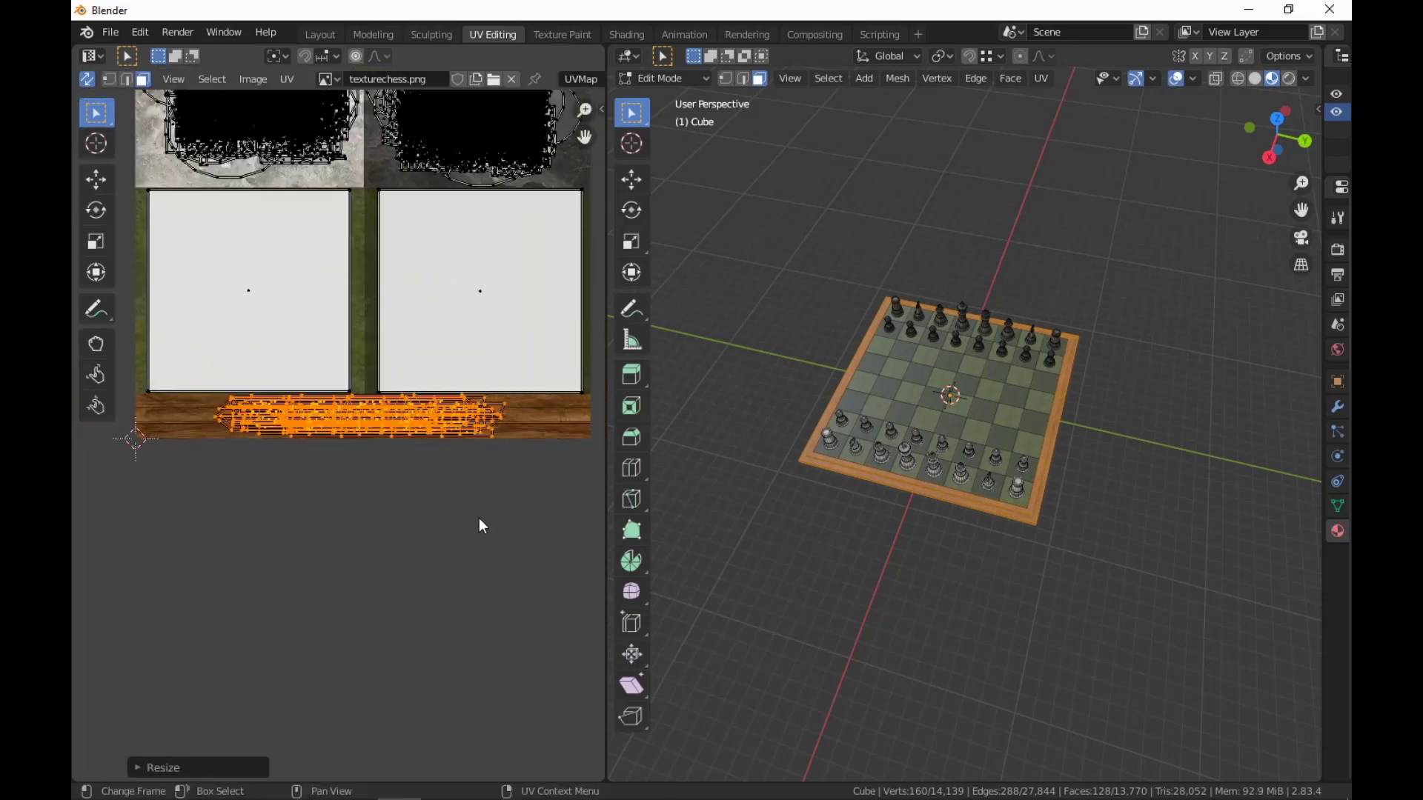
{"action": "scroll", "coordinate": [479, 518], "scroll_direction": "up", "scroll_amount": 1}
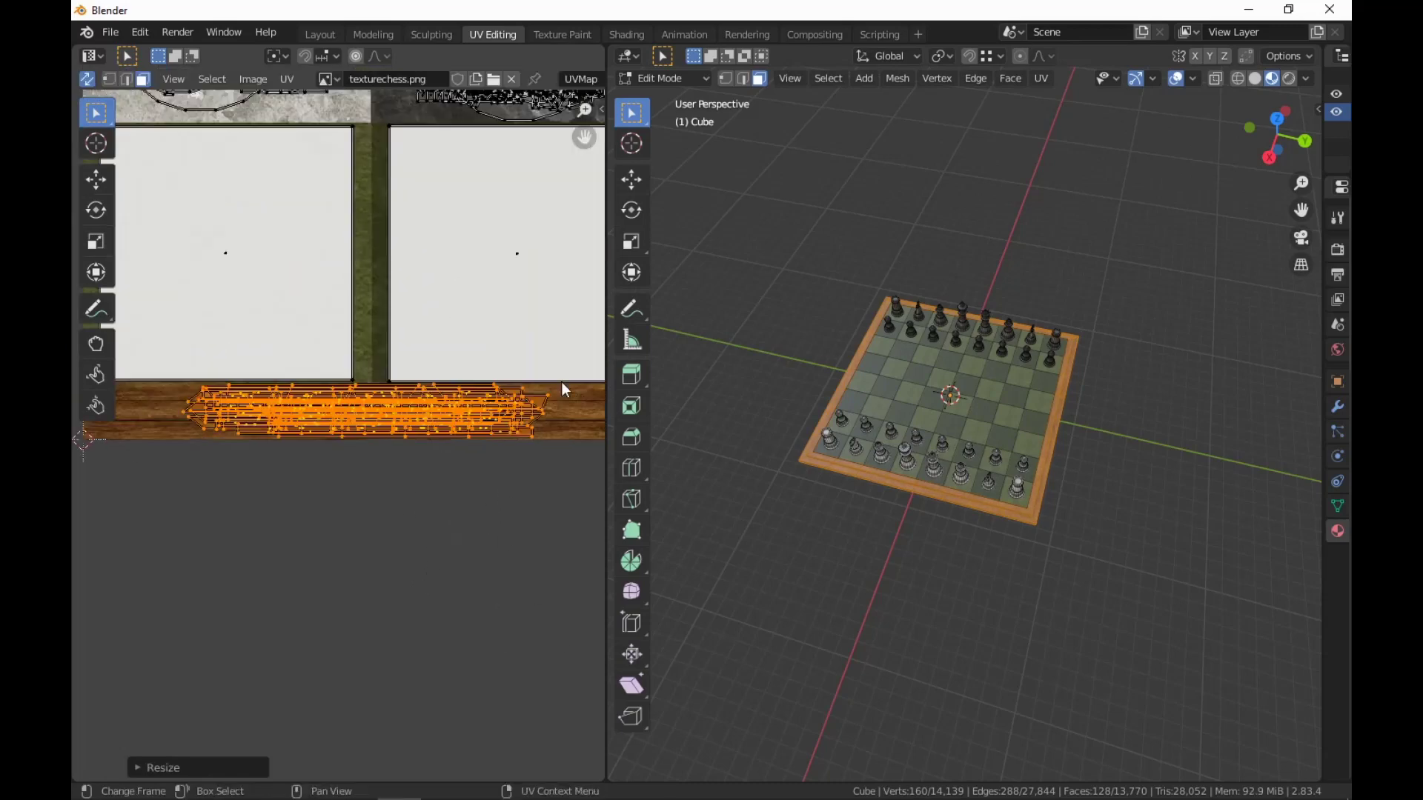
Switch to the Shading workspace and merge the node editor, image editor and file browser areas into the 3D viewport.
{"action": "left_click", "coordinate": [631, 35]}
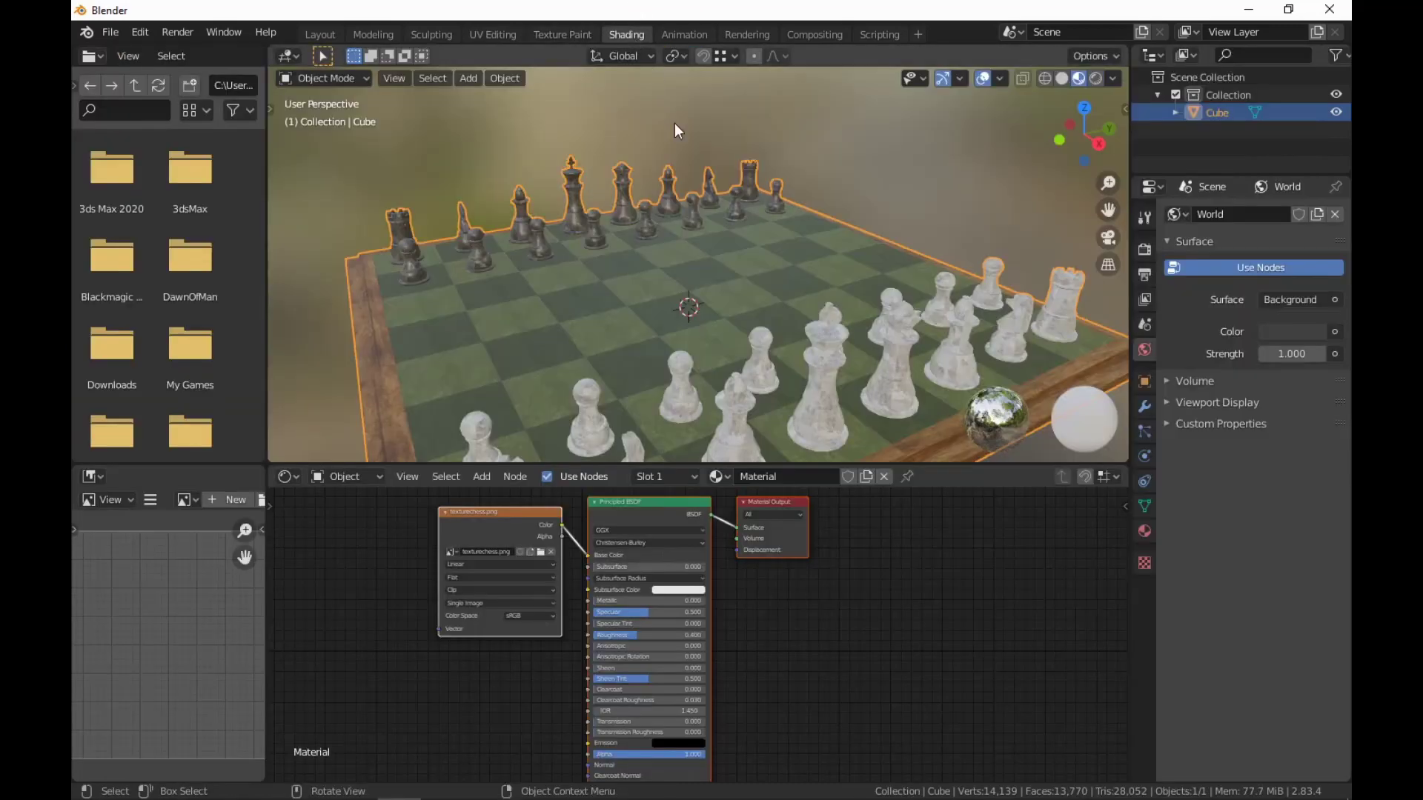
{"action": "right_click", "coordinate": [655, 464]}
{"action": "left_click", "coordinate": [644, 507]}
{"action": "left_click", "coordinate": [643, 533]}
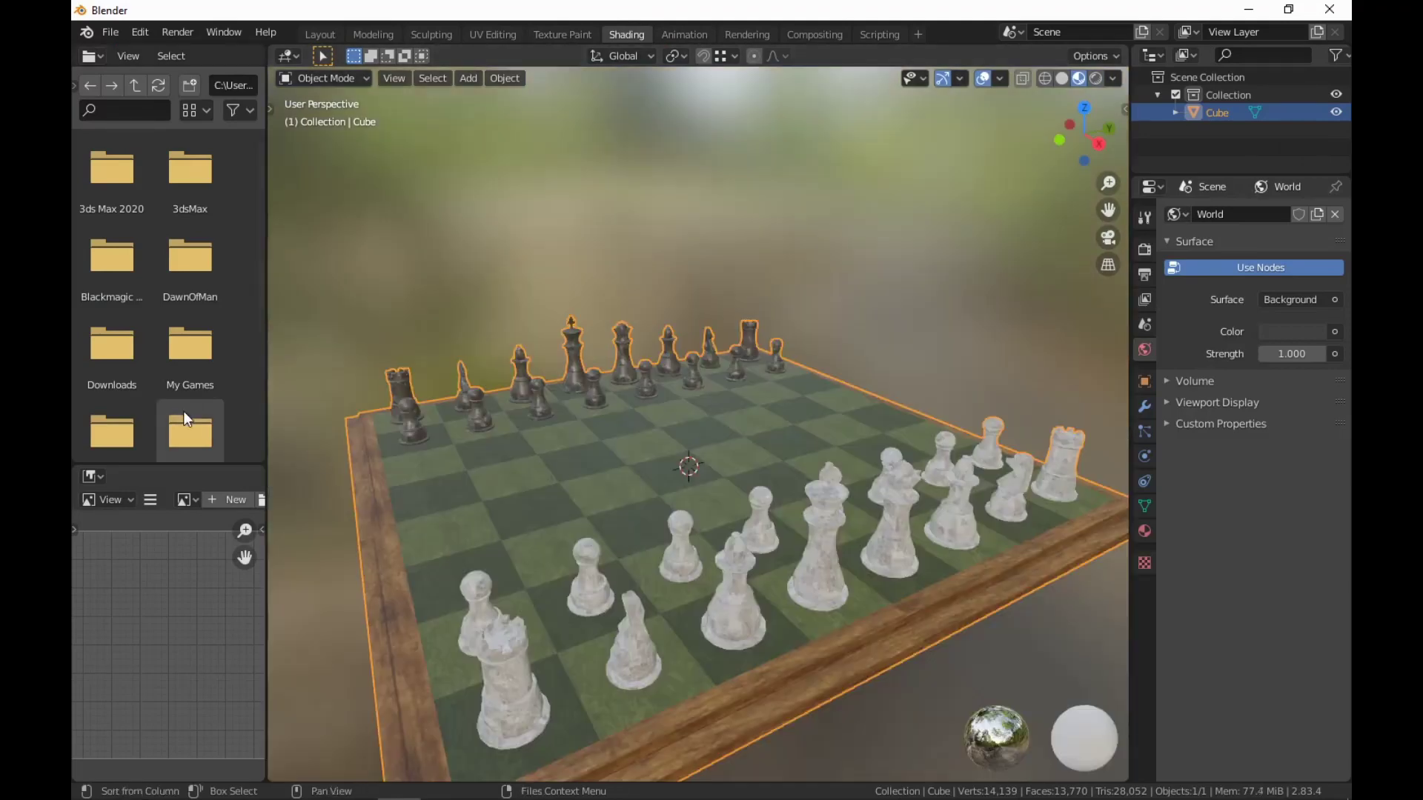
{"action": "right_click", "coordinate": [218, 464]}
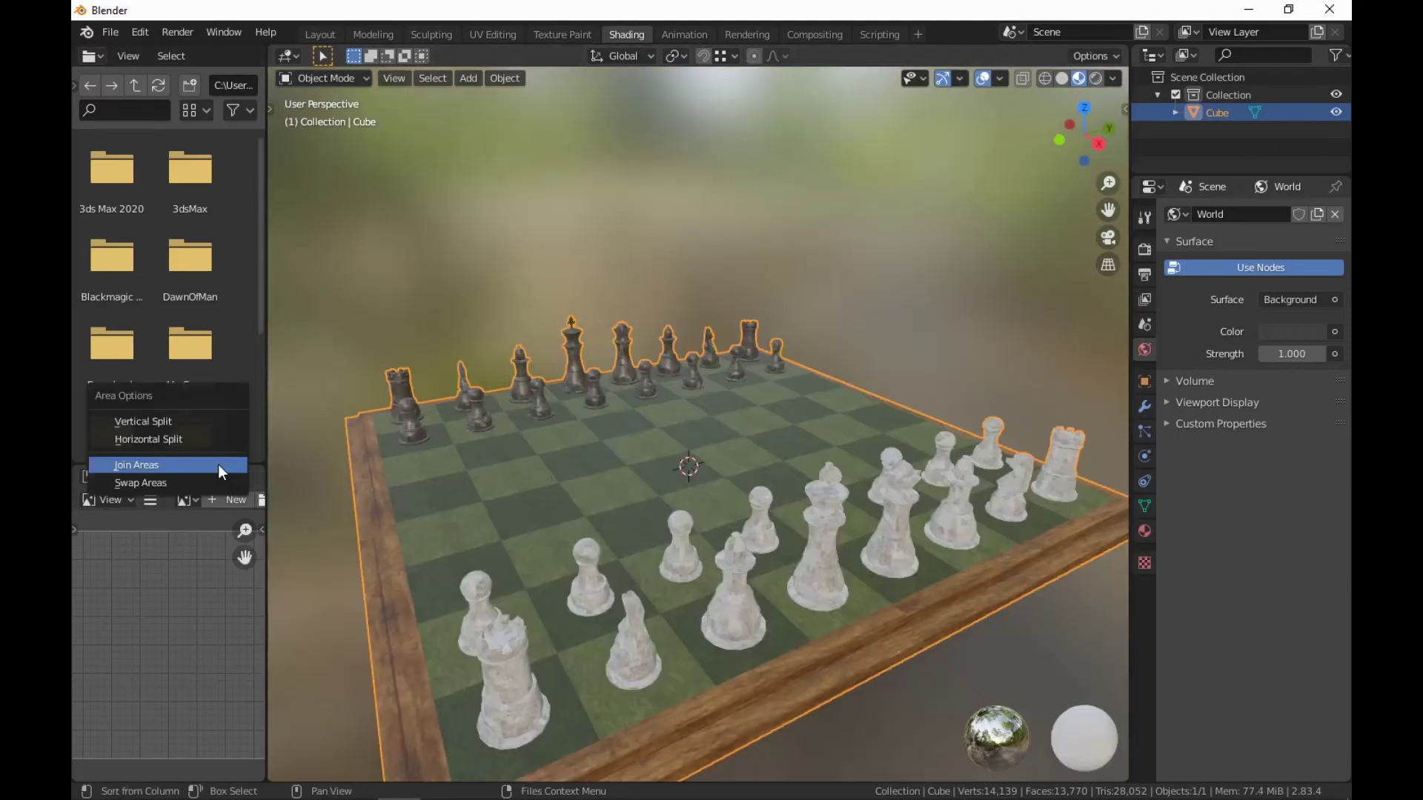
{"action": "left_click", "coordinate": [218, 465]}
{"action": "left_click", "coordinate": [245, 422]}
{"action": "right_click", "coordinate": [265, 403]}
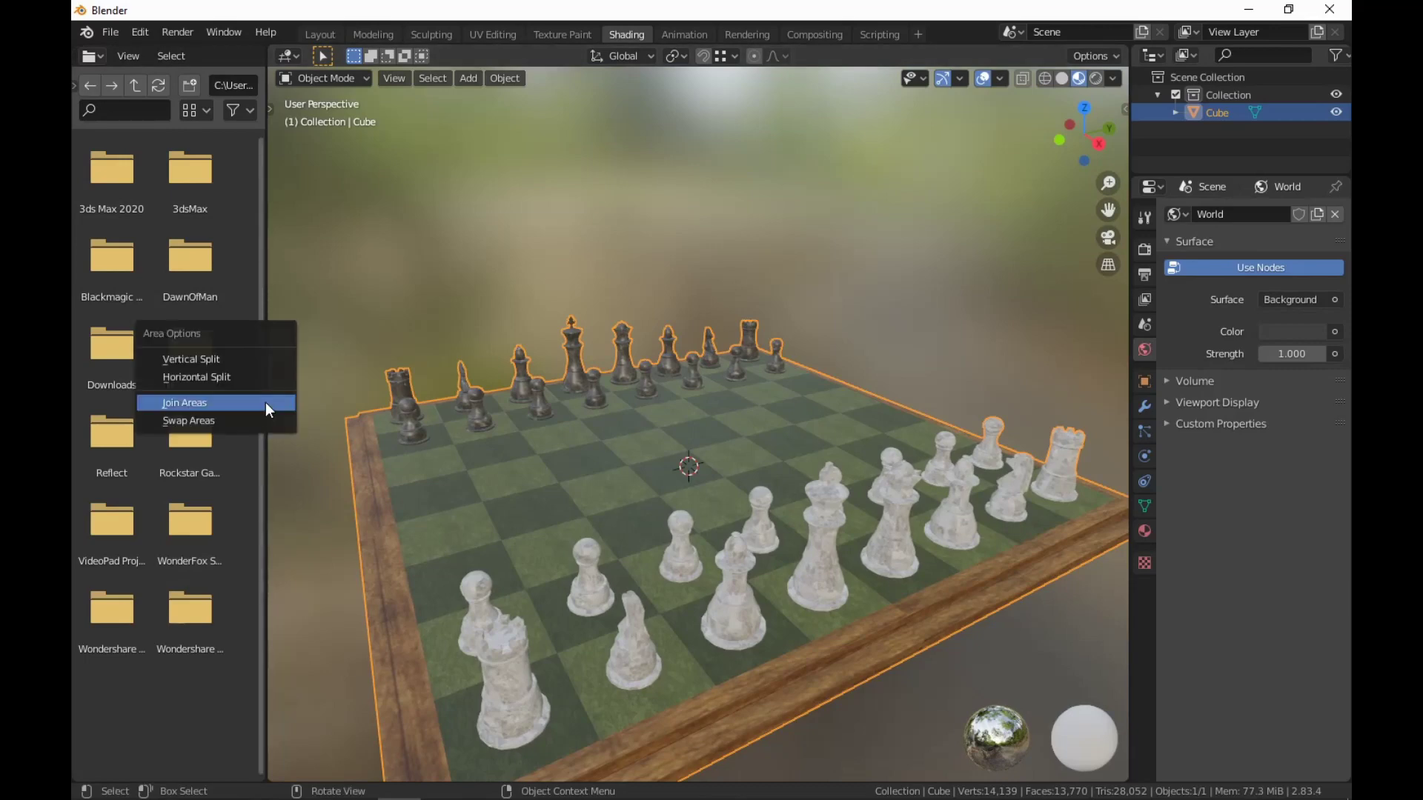
{"action": "left_click", "coordinate": [240, 401]}
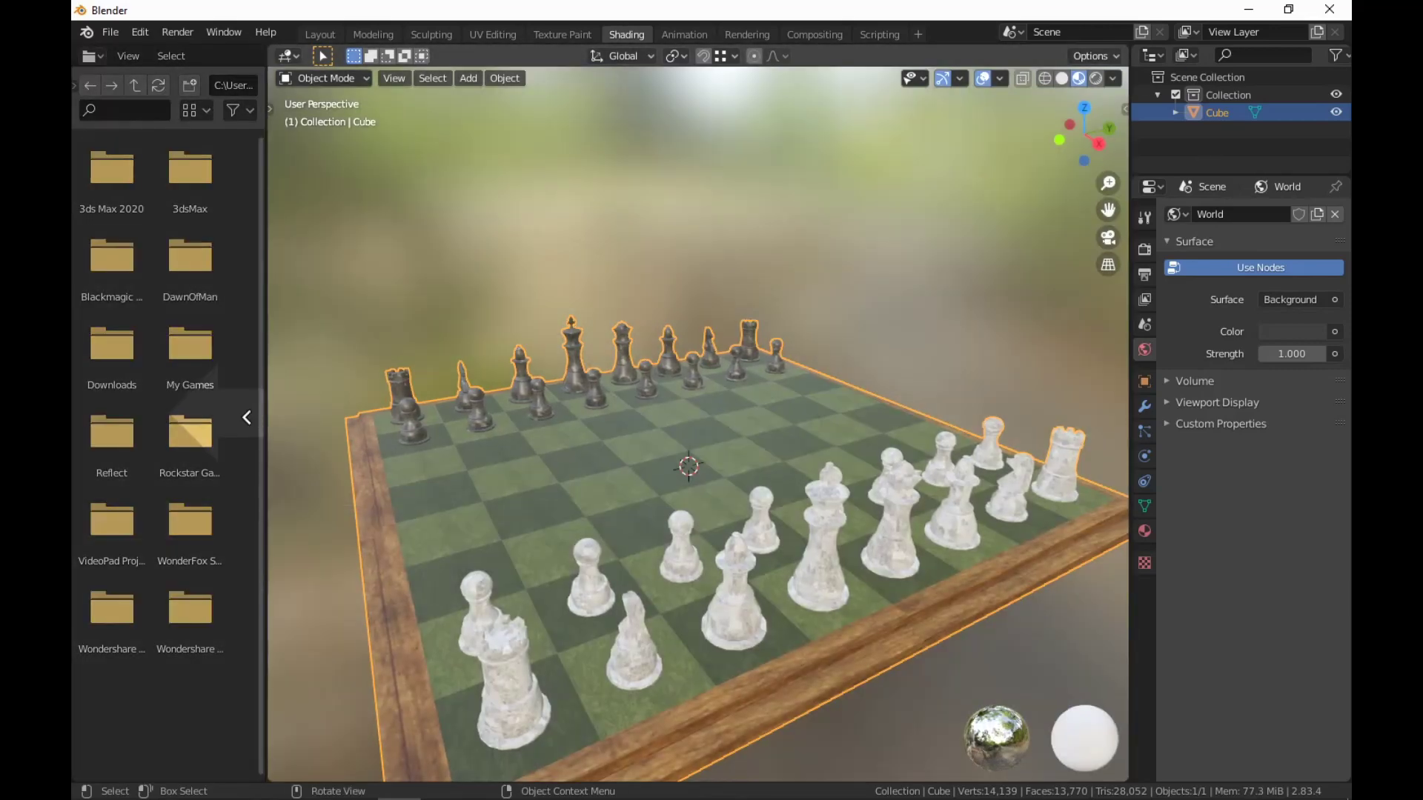
{"action": "left_click", "coordinate": [260, 417]}
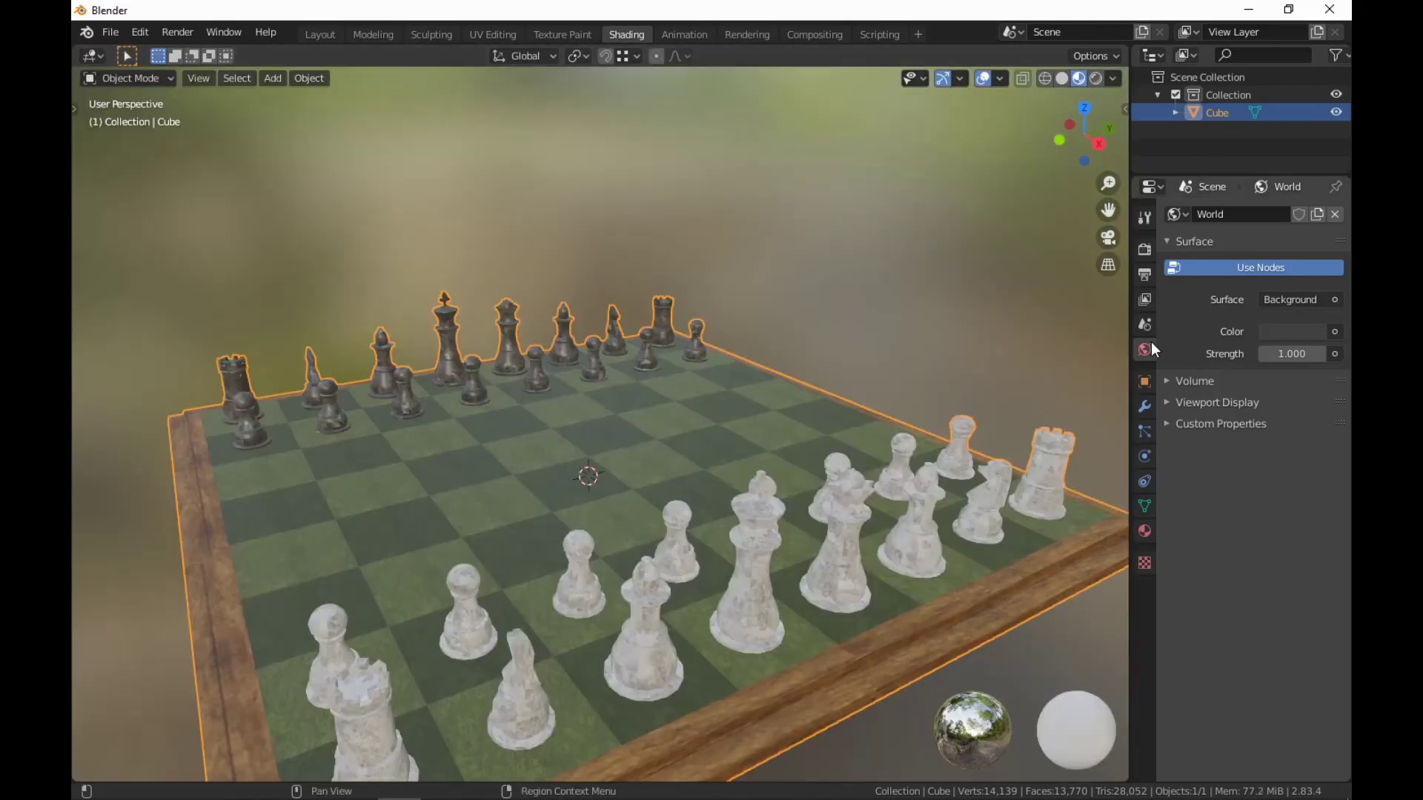
Show the chess set's material properties, set the viewport shading's World Opacity to 0 and deselect the chess set.
{"action": "left_click", "coordinate": [1144, 530]}
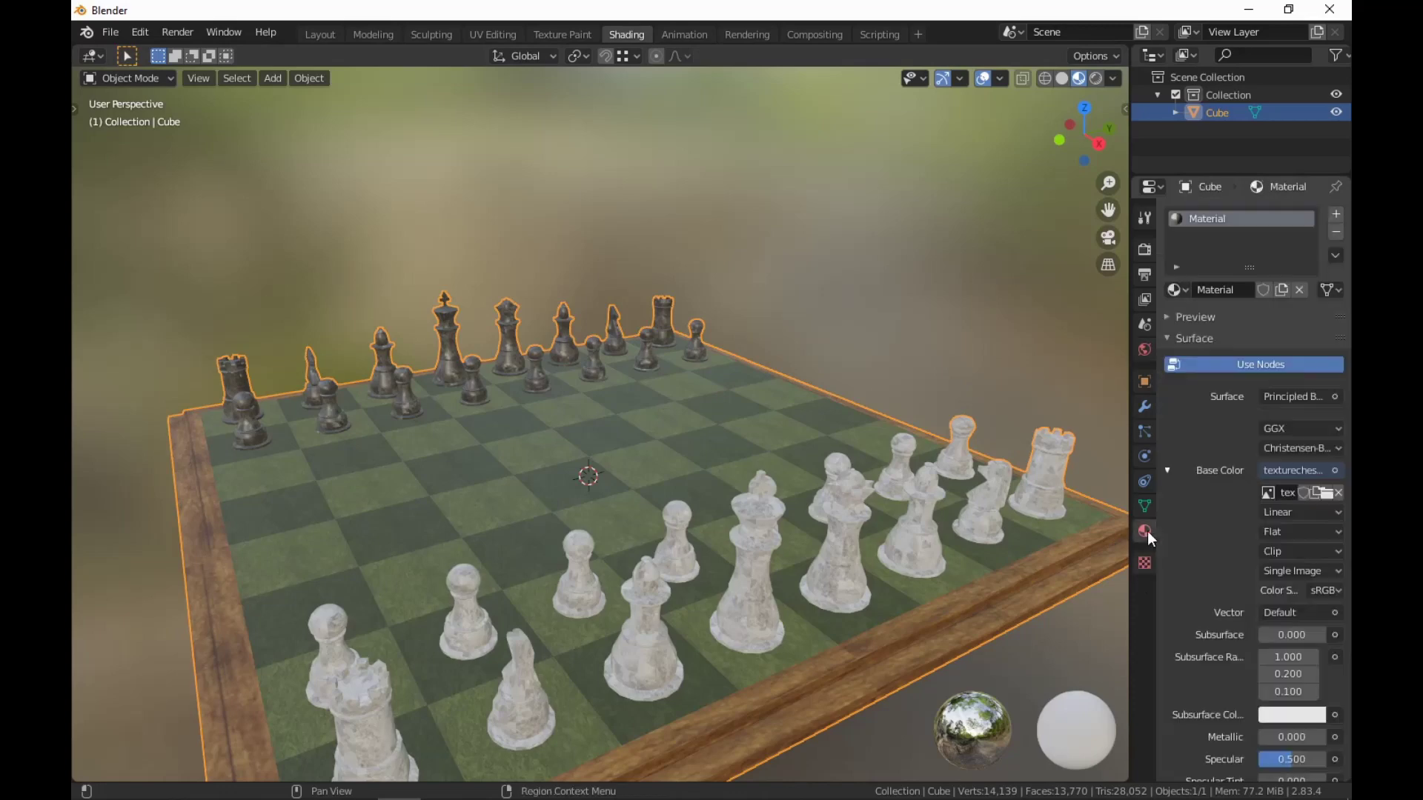
{"action": "left_click", "coordinate": [1112, 78]}
{"action": "left_click_drag", "start_coordinate": [1184, 311], "coordinate": [1012, 311]}
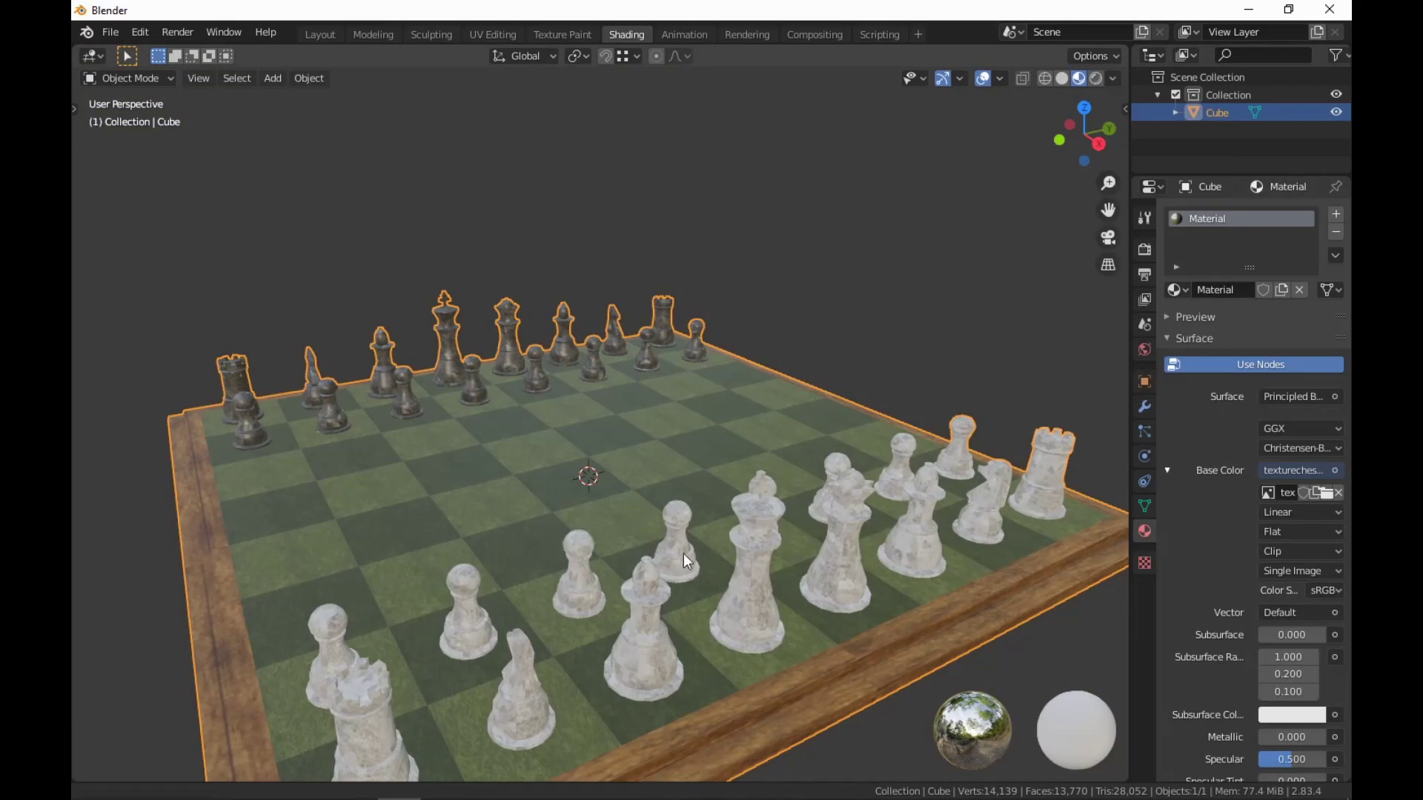
{"action": "mouse_move", "coordinate": [683, 553]}
{"action": "middle_mouse_down"}
{"action": "mouse_move", "coordinate": [762, 395]}
{"action": "mouse_move", "coordinate": [890, 254]}
{"action": "middle_mouse_up"}
{"action": "key", "text": "alt+a"}
{"action": "middle_click_drag", "start_coordinate": [935, 380], "coordinate": [873, 474]}
{"action": "scroll", "coordinate": [873, 474], "scroll_direction": "down", "scroll_amount": 3}
{"action": "scroll", "coordinate": [873, 474], "scroll_direction": "up", "scroll_amount": 4}
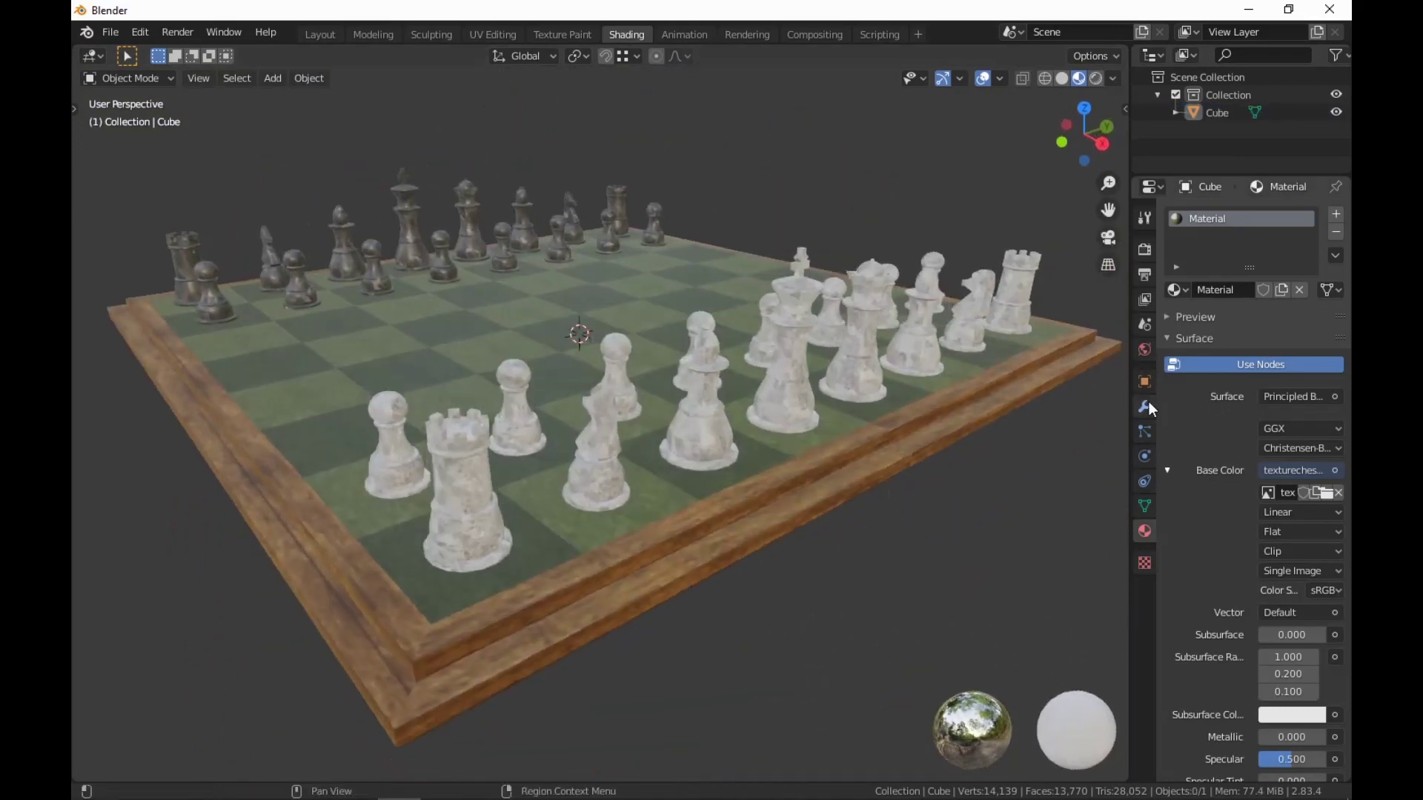
Set the chess material's Specular to 0 and Roughness to 1.
{"action": "scroll", "coordinate": [1276, 582], "scroll_direction": "down", "scroll_amount": 6}
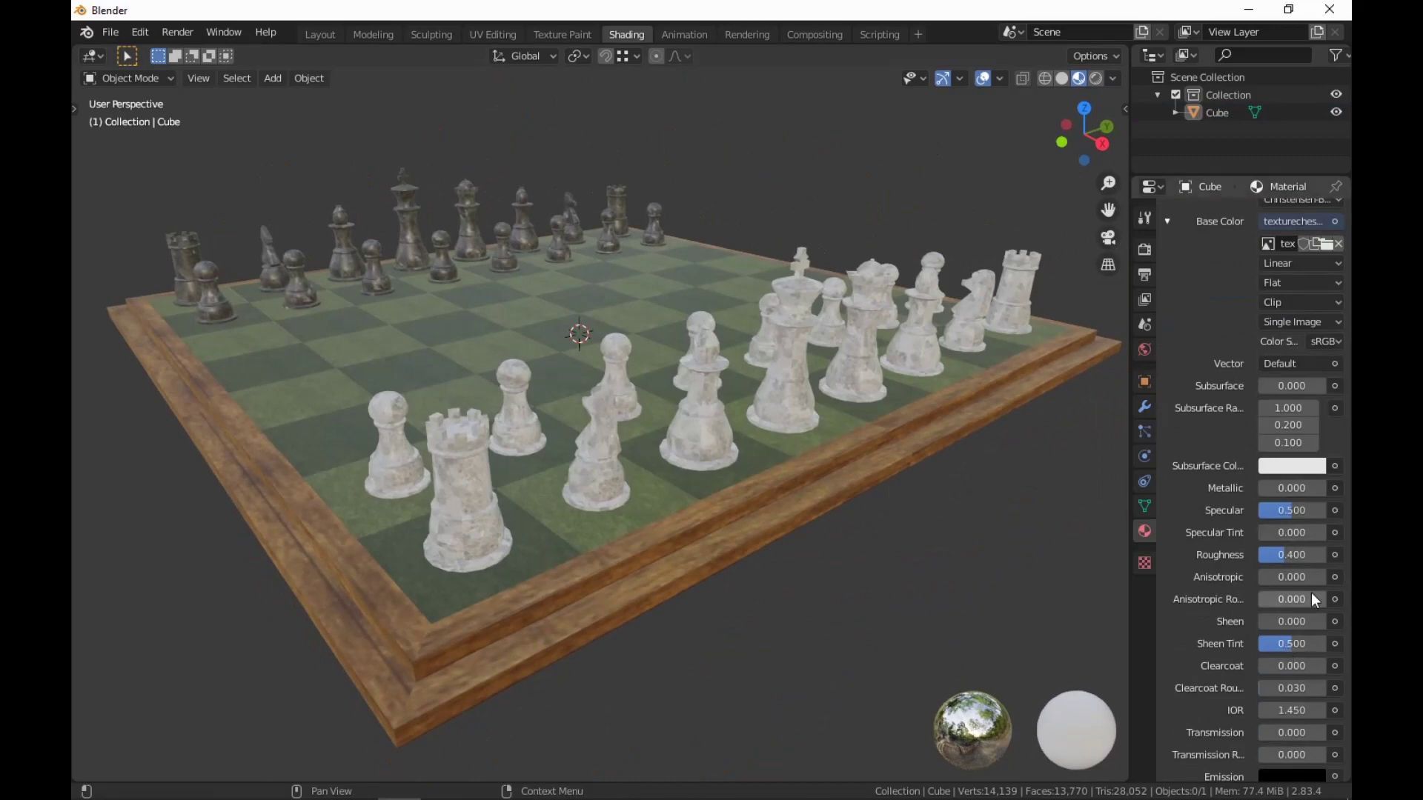
{"action": "mouse_move", "coordinate": [674, 455]}
{"action": "middle_mouse_down"}
{"action": "mouse_move", "coordinate": [670, 507]}
{"action": "mouse_move", "coordinate": [670, 473]}
{"action": "middle_mouse_up"}
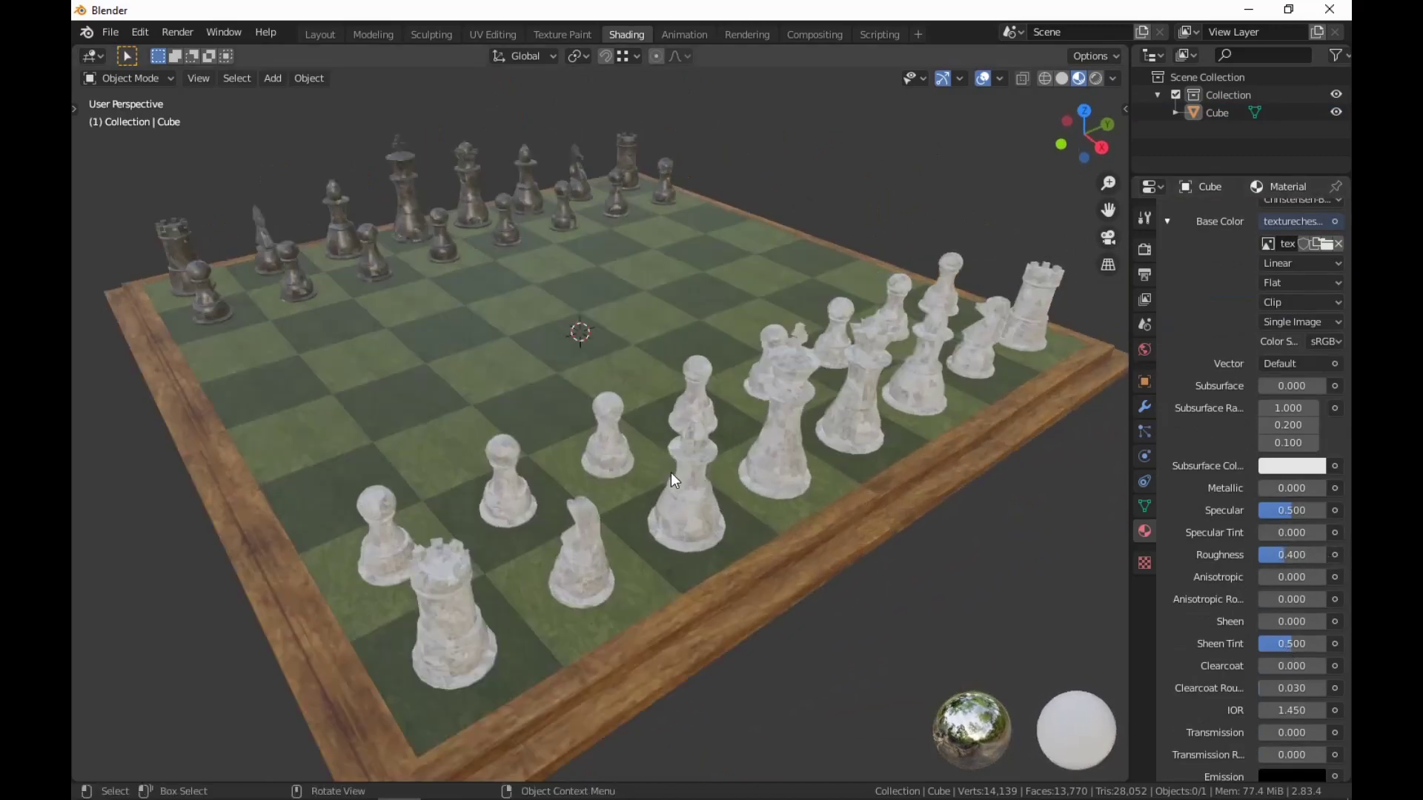
{"action": "scroll", "coordinate": [670, 472], "scroll_direction": "up", "scroll_amount": 3}
{"action": "scroll", "coordinate": [727, 416], "scroll_direction": "down", "scroll_amount": 3}
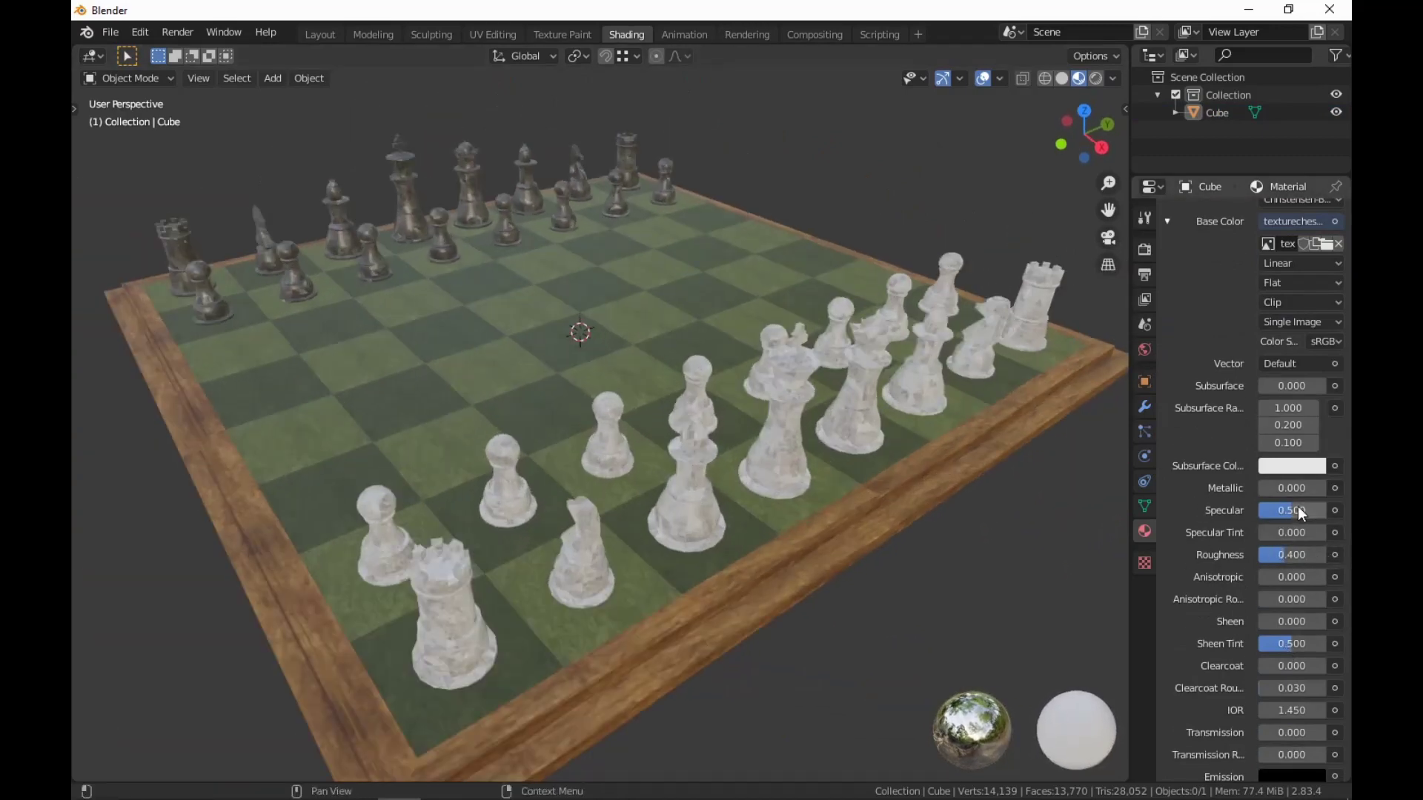
{"action": "left_click_drag", "start_coordinate": [1298, 510], "coordinate": [1326, 556]}
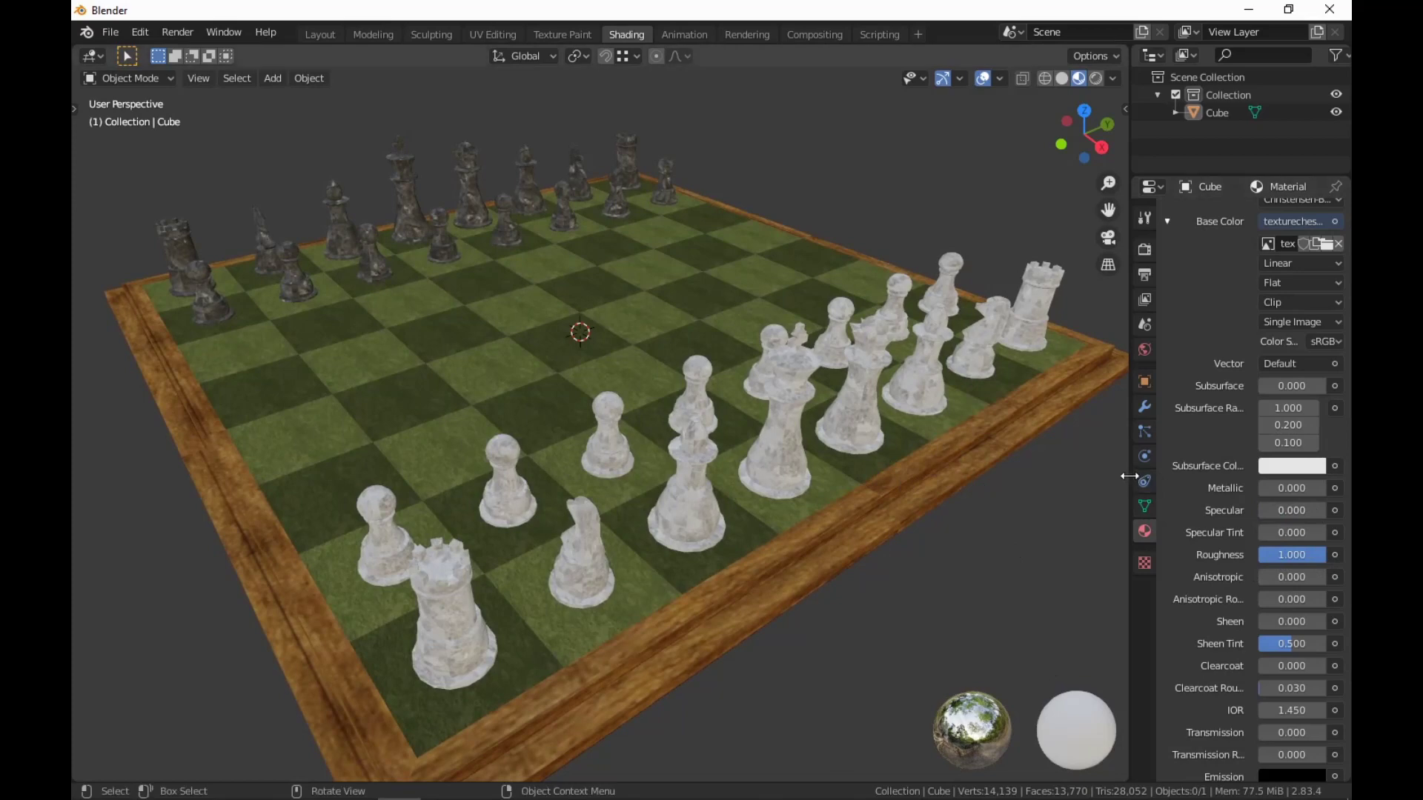
Widen the 3D viewport over the properties area and switch its display to solid shading.
{"action": "left_click_drag", "start_coordinate": [1136, 469], "coordinate": [1322, 470]}
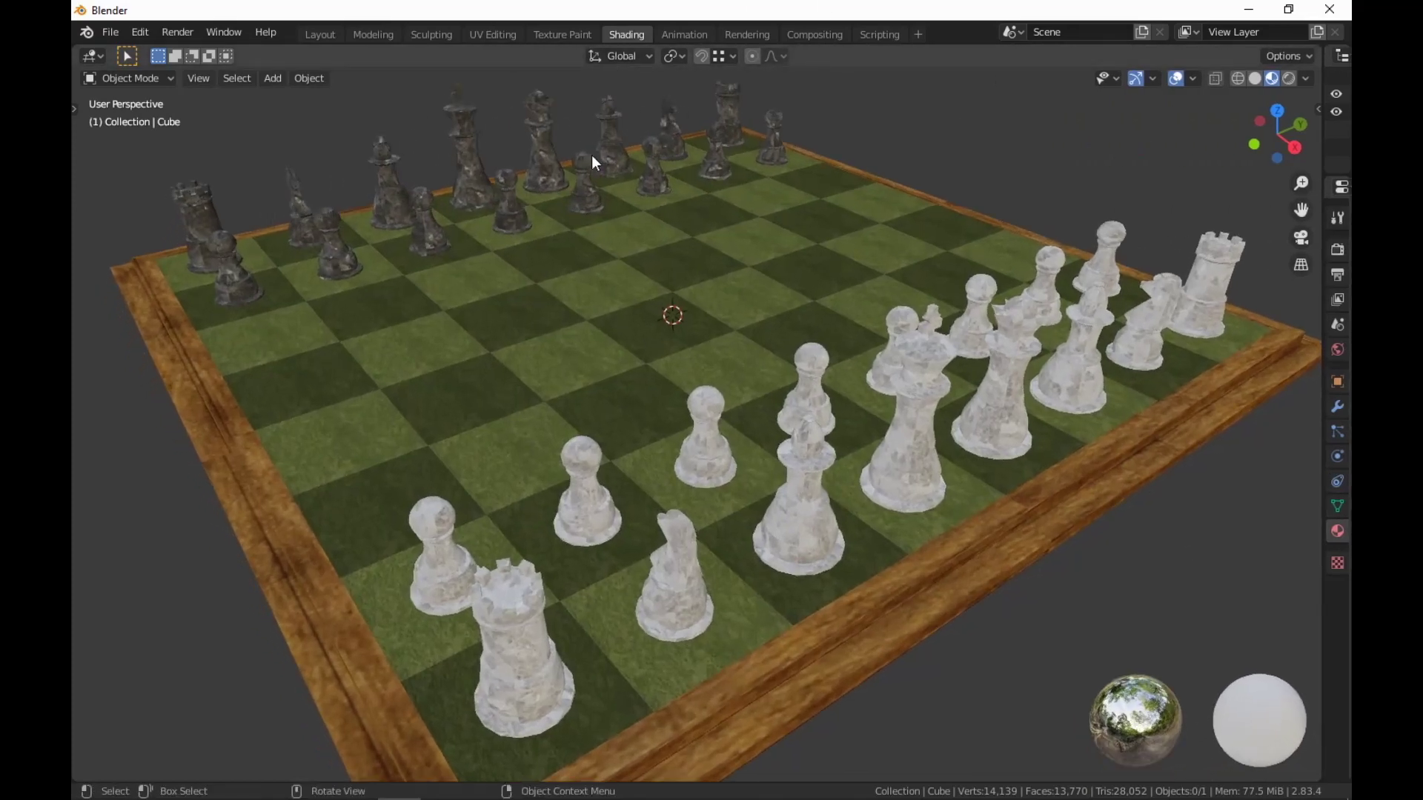
{"action": "scroll", "coordinate": [592, 154], "scroll_direction": "down", "scroll_amount": 2}
{"action": "mouse_move", "coordinate": [625, 234]}
{"action": "middle_mouse_down"}
{"action": "mouse_move", "coordinate": [878, 203]}
{"action": "mouse_move", "coordinate": [629, 224]}
{"action": "middle_mouse_up"}
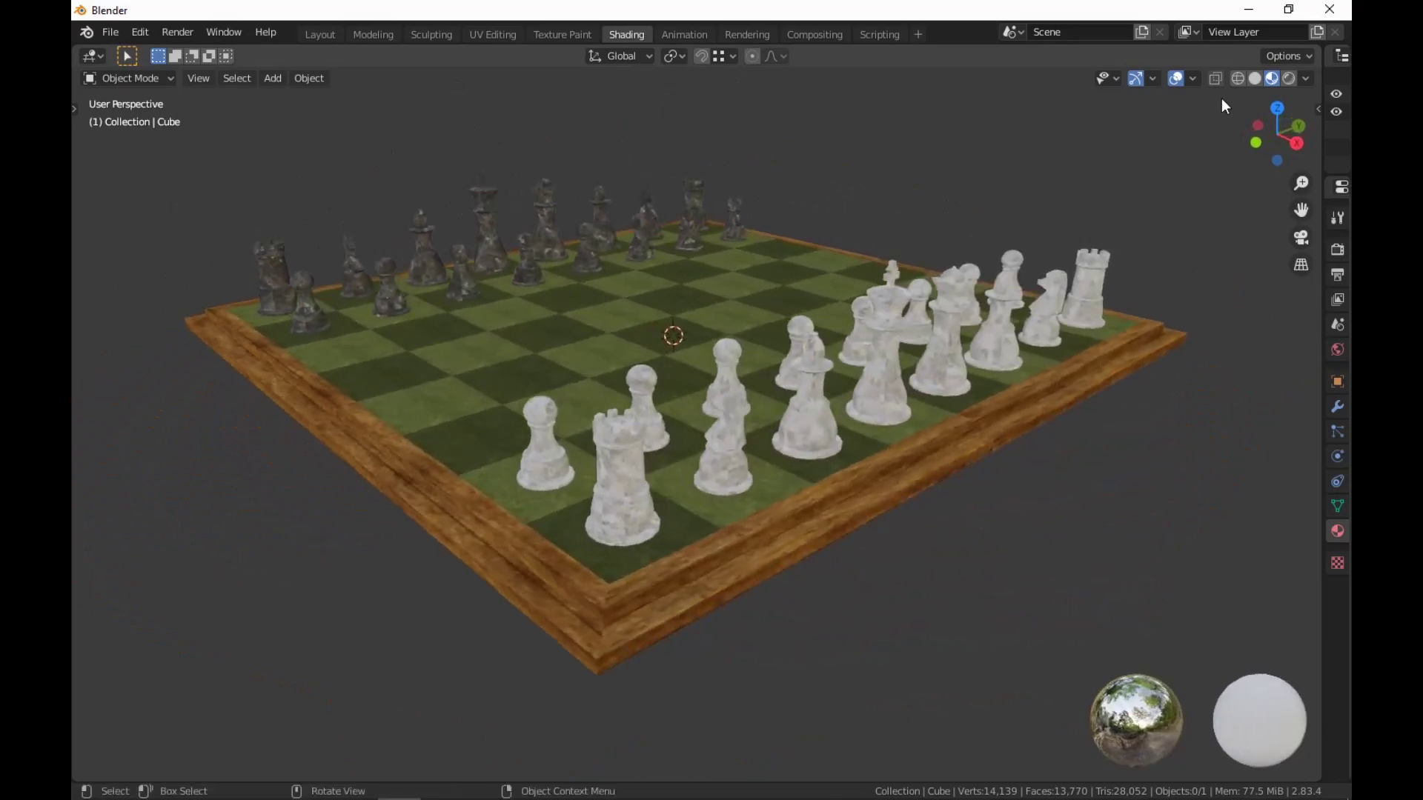
{"action": "left_click", "coordinate": [1306, 78]}
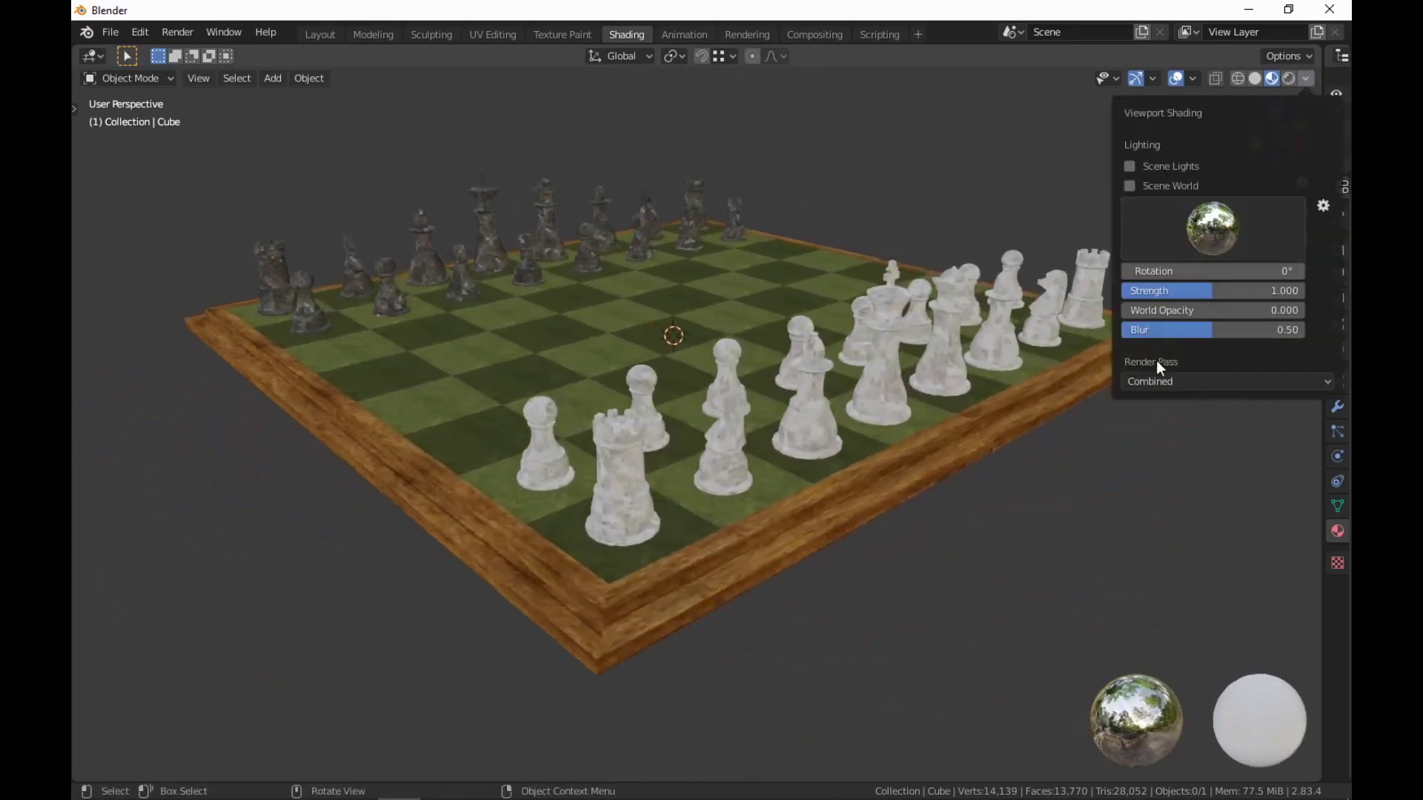
{"action": "left_click", "coordinate": [1254, 79]}
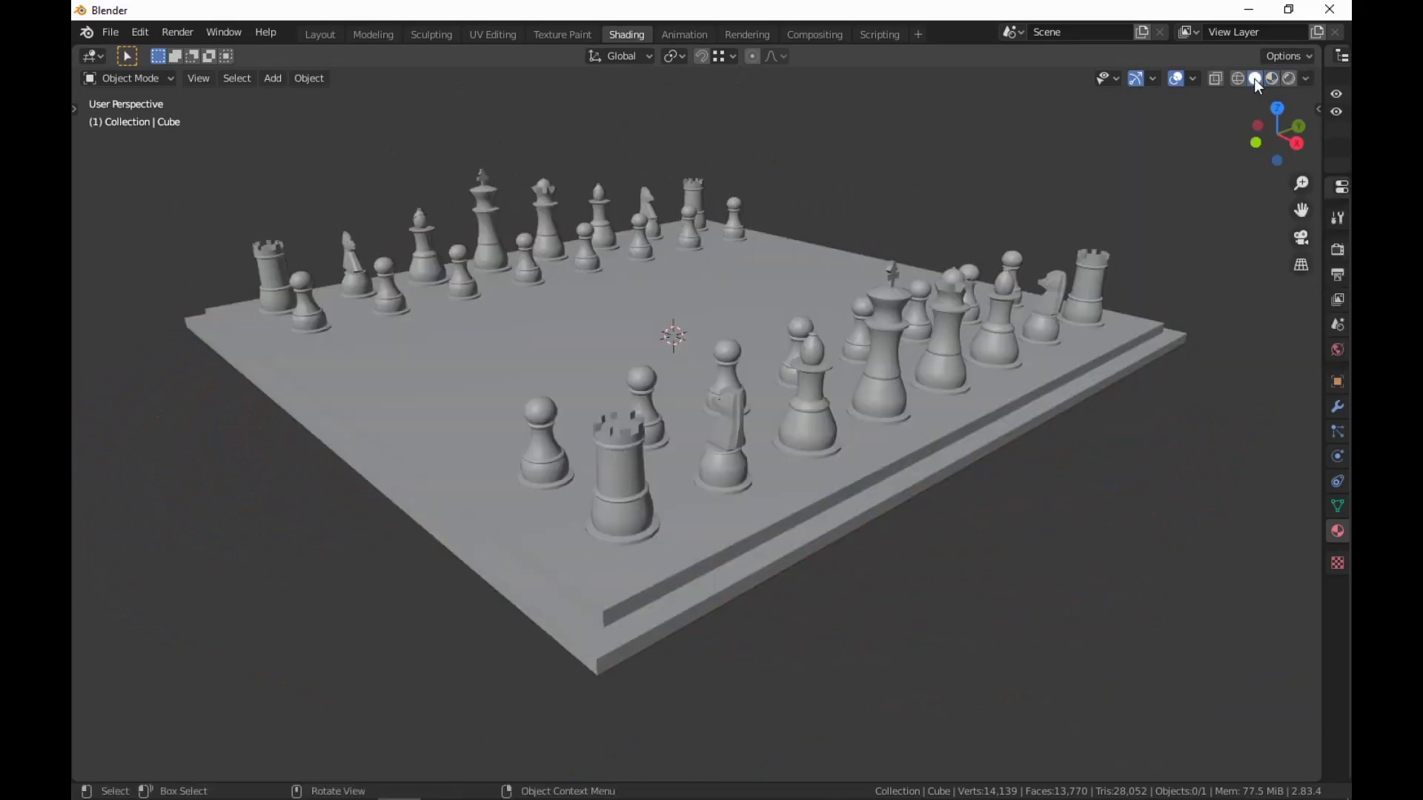
Switch to the Modeling workspace and examine the mesh edges of the board and pieces with nothing selected.
{"action": "left_click", "coordinate": [390, 34]}
{"action": "middle_click_drag", "start_coordinate": [937, 317], "coordinate": [832, 317]}
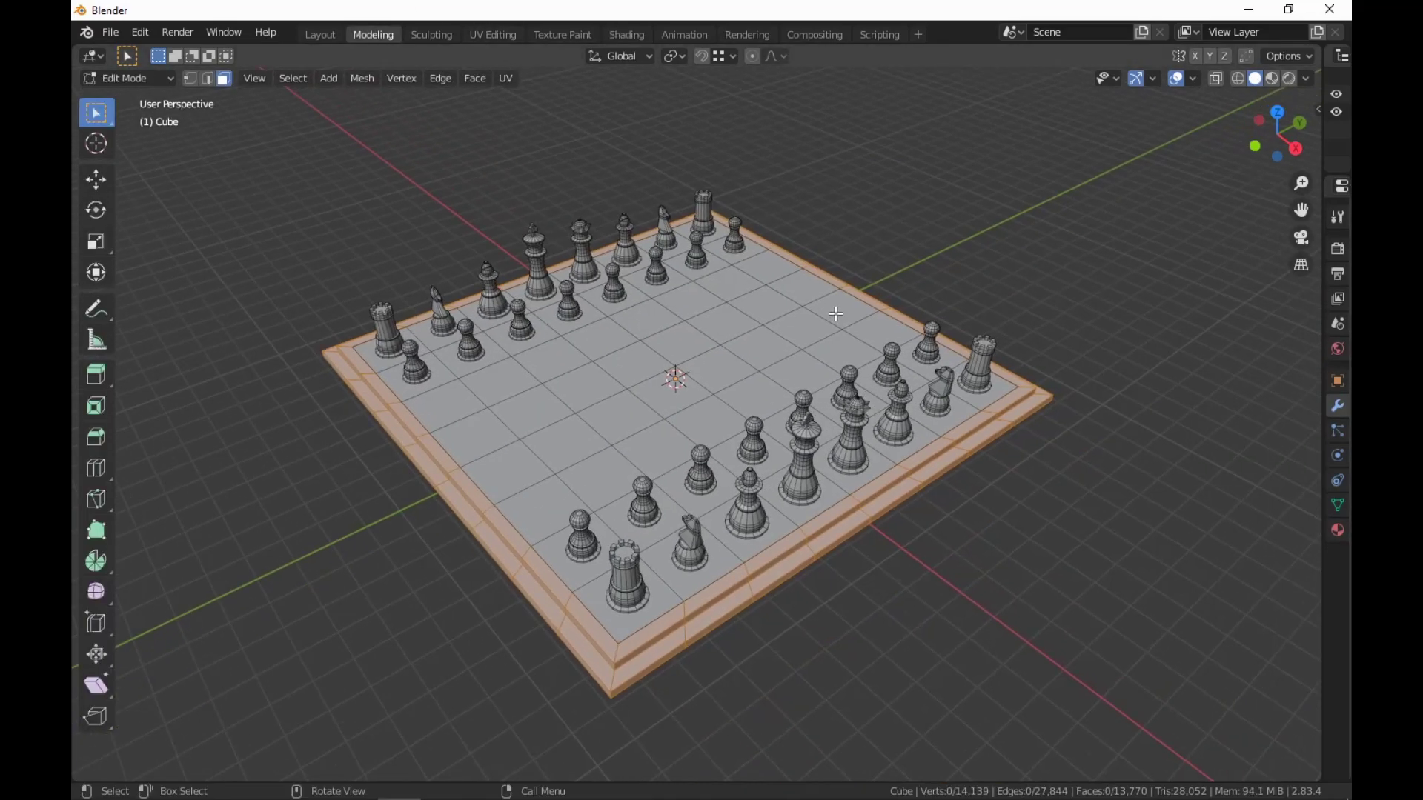
{"action": "scroll", "coordinate": [1118, 267], "scroll_direction": "up", "scroll_amount": 3}
{"action": "middle_click_drag", "start_coordinate": [1119, 266], "coordinate": [1141, 351]}
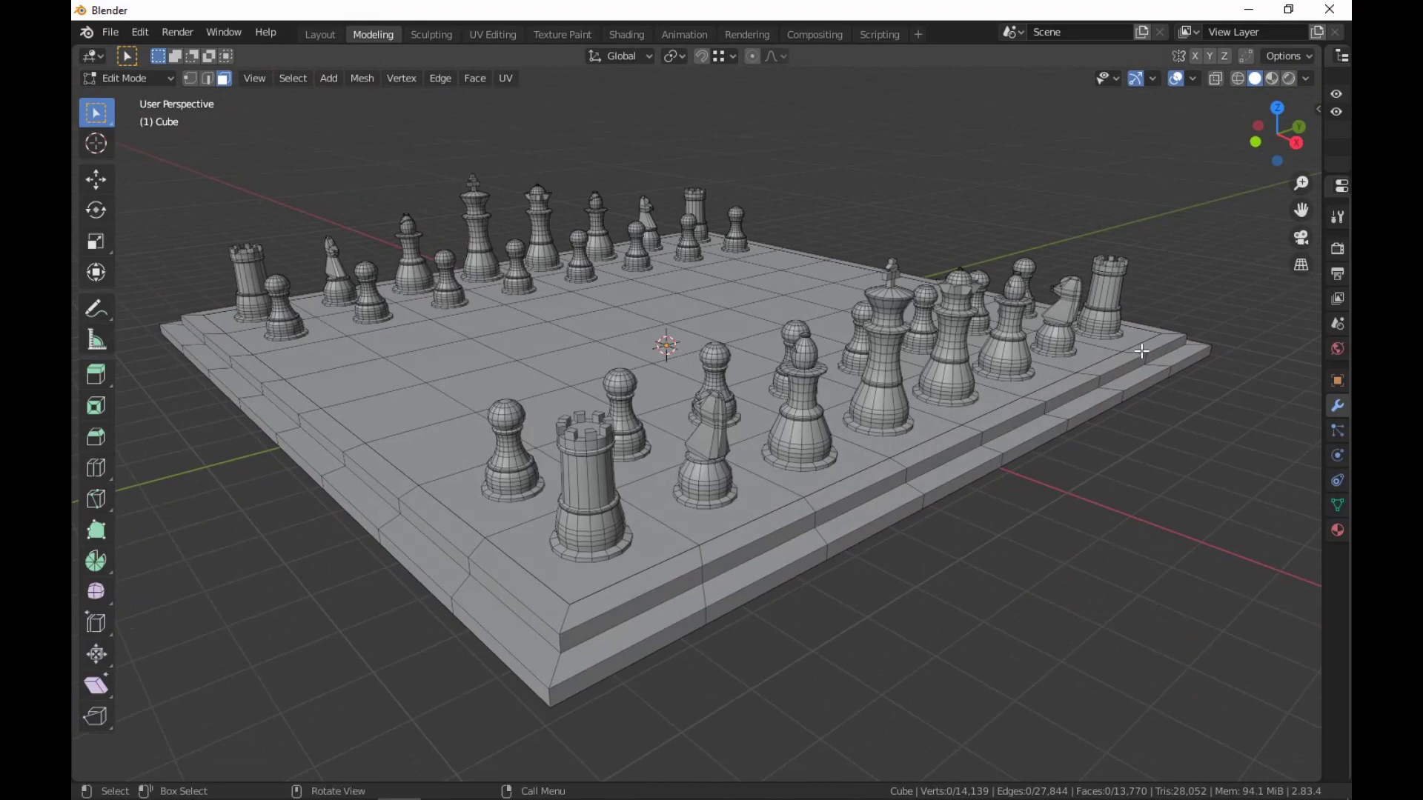
Merge all vertices of the chessboard and pieces by distance, and clear the selection.
{"action": "scroll", "coordinate": [1133, 345], "scroll_direction": "down", "scroll_amount": 2}
{"action": "key", "text": "a"}
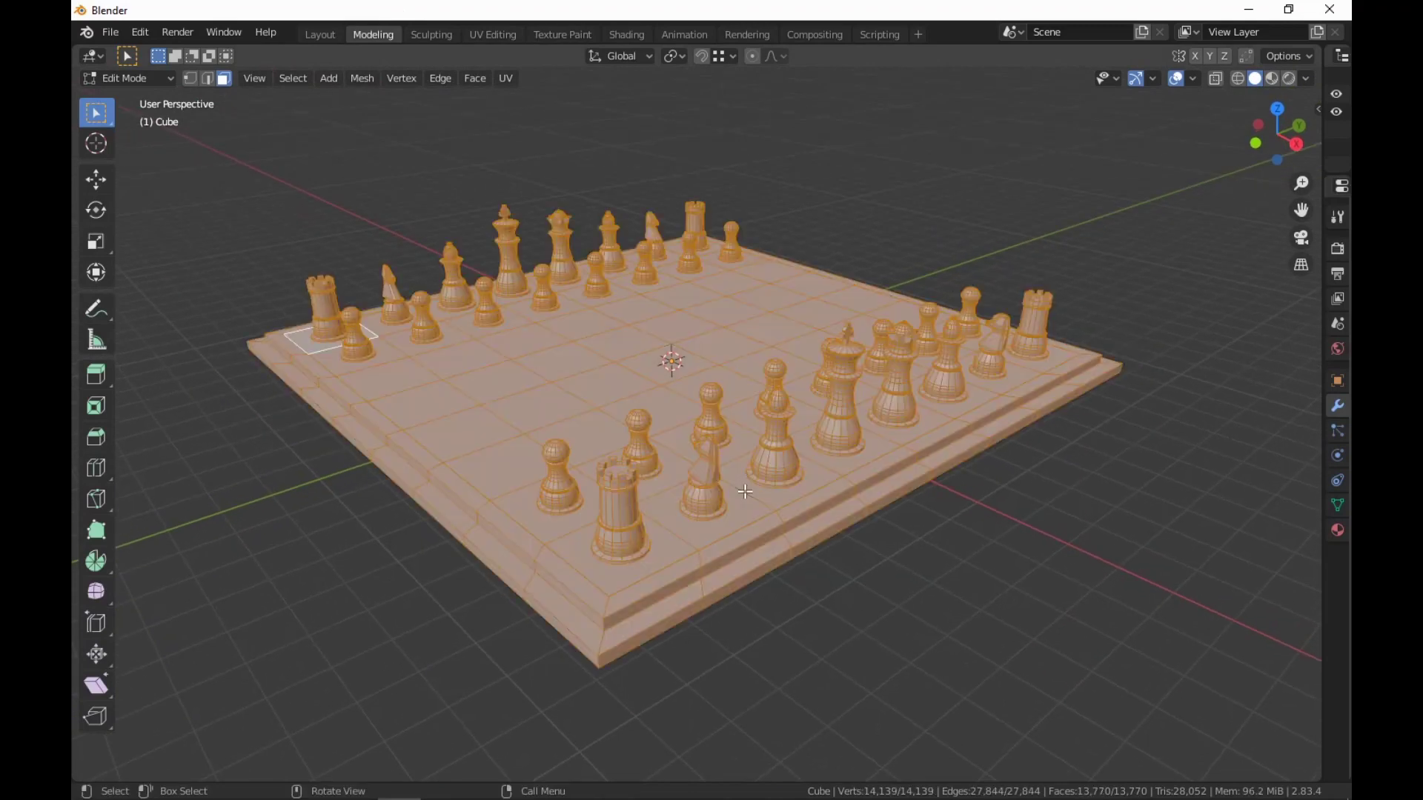
{"action": "key", "text": "m"}
{"action": "left_click", "coordinate": [744, 492]}
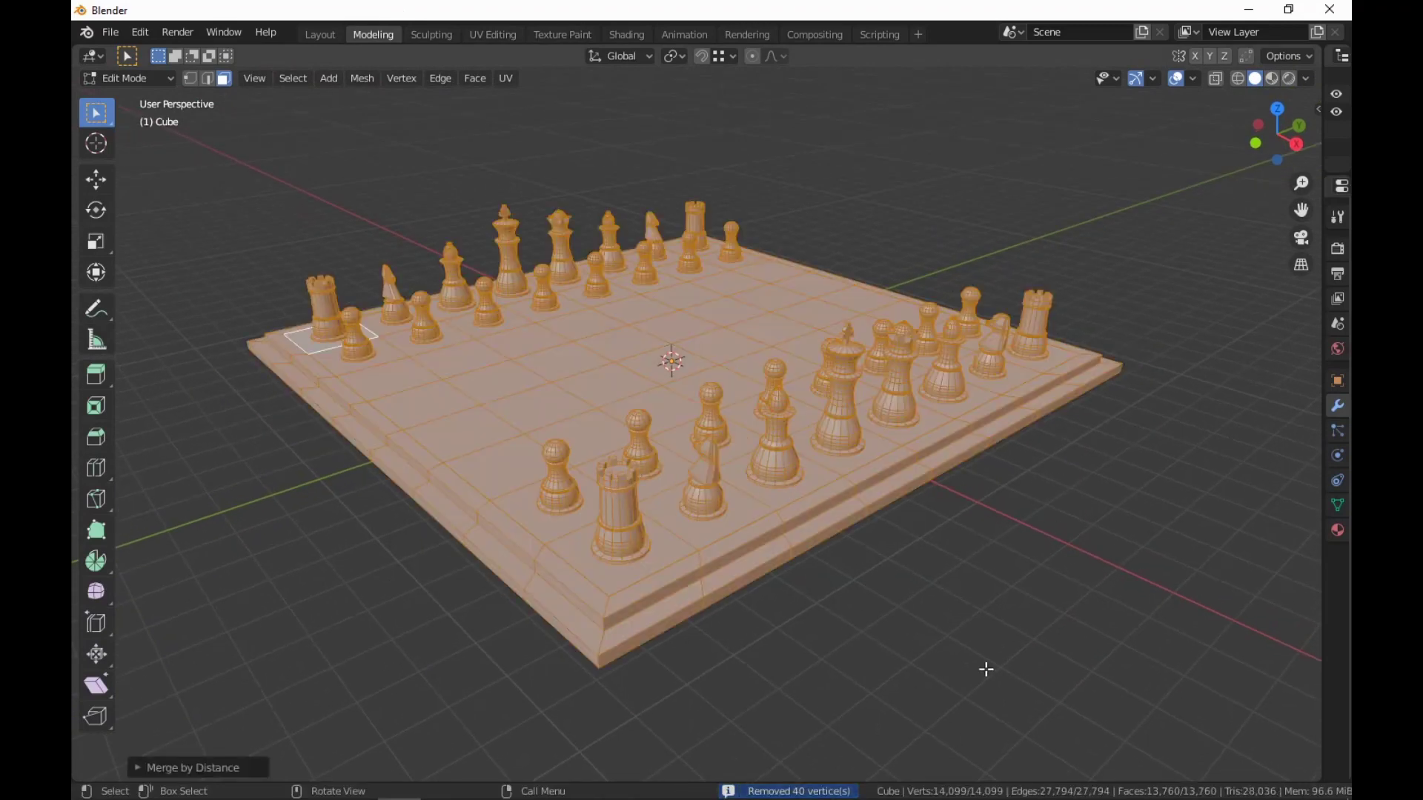
{"action": "key", "text": "alt+a"}
{"action": "middle_click_drag", "start_coordinate": [939, 558], "coordinate": [943, 567], "text": "shift"}
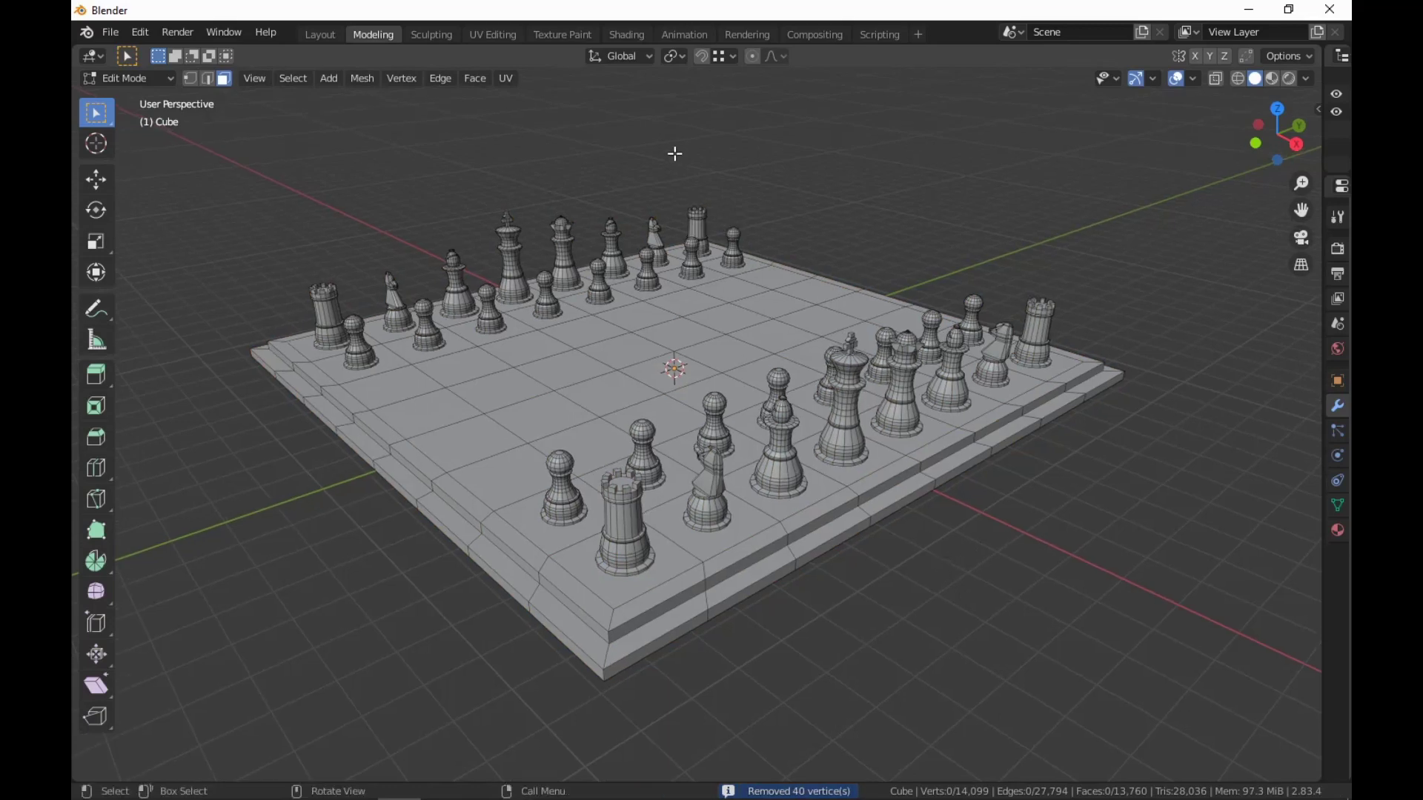
Switch to the Shading workspace and set the solid viewport's color mode to Texture.
{"action": "left_click", "coordinate": [626, 34]}
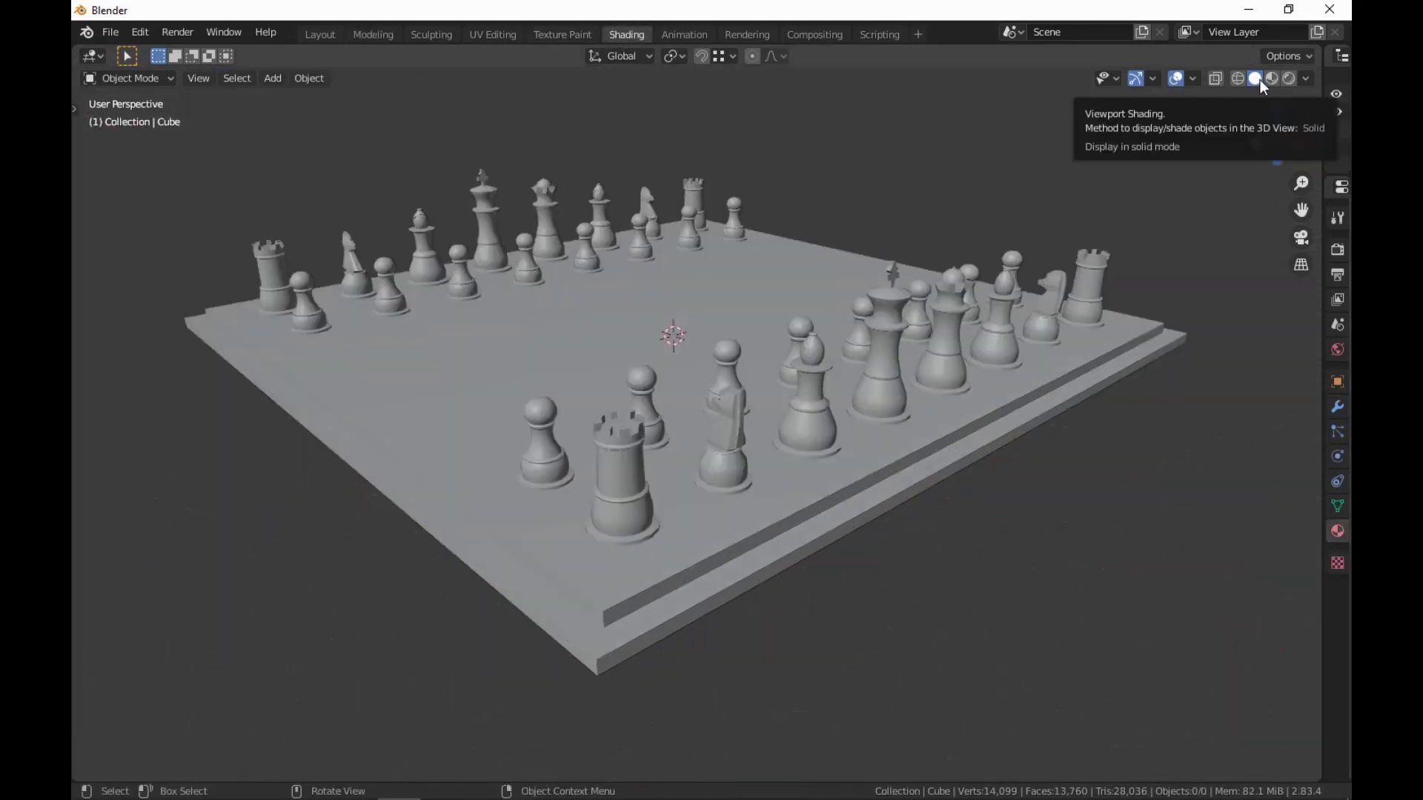
{"action": "left_click", "coordinate": [1306, 79]}
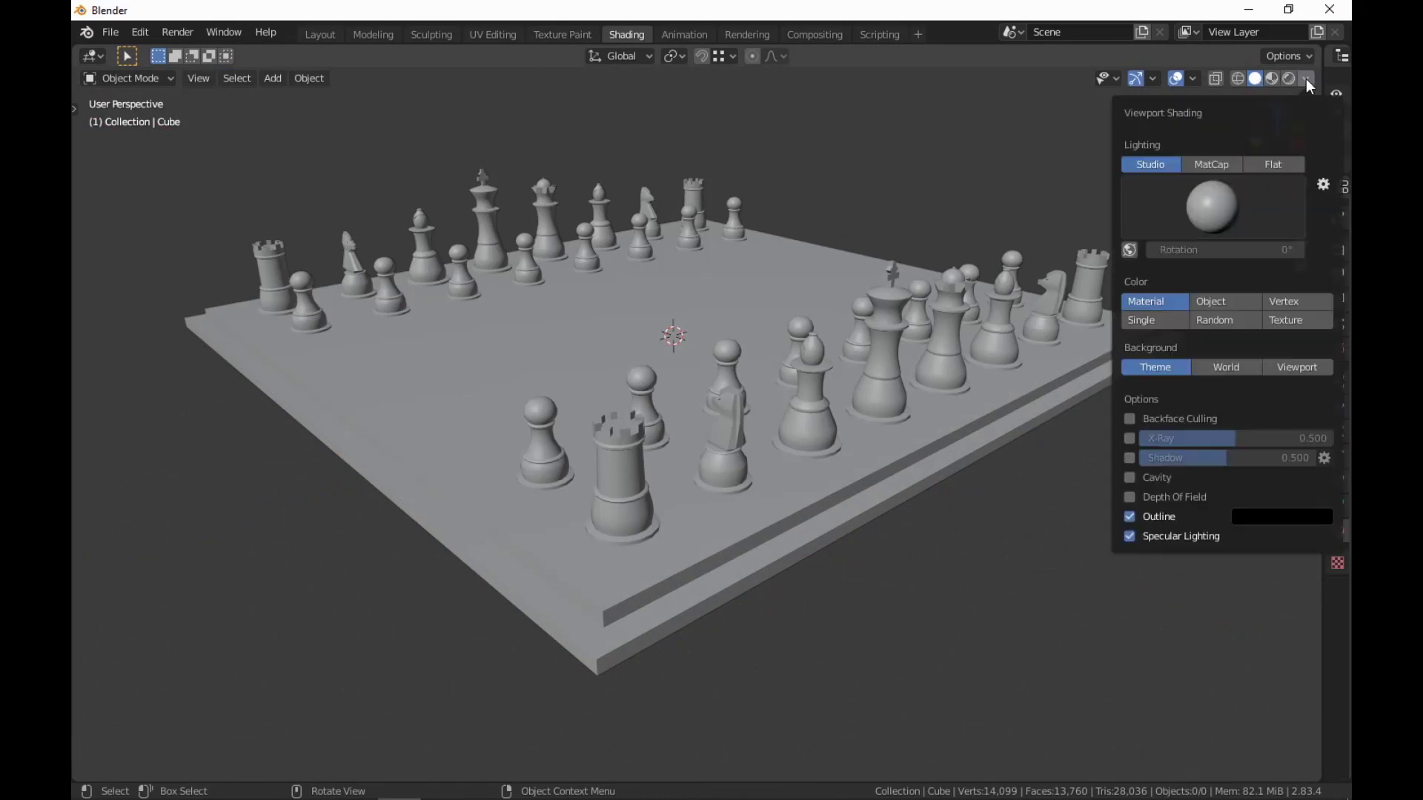
{"action": "left_click", "coordinate": [1287, 321]}
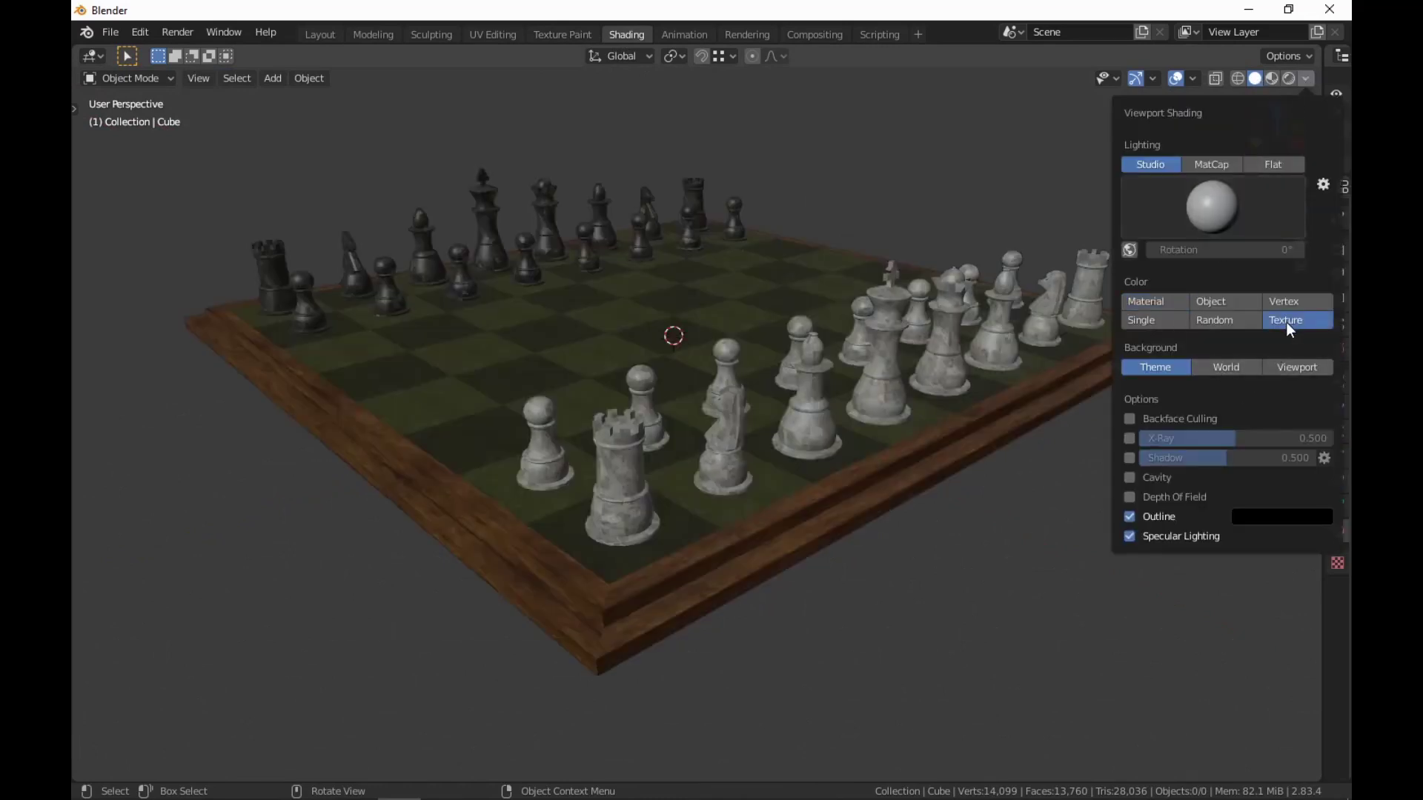
Enable Cavity with its type set to Both, and enable Shadow in the viewport shading options.
{"action": "left_click", "coordinate": [1131, 478]}
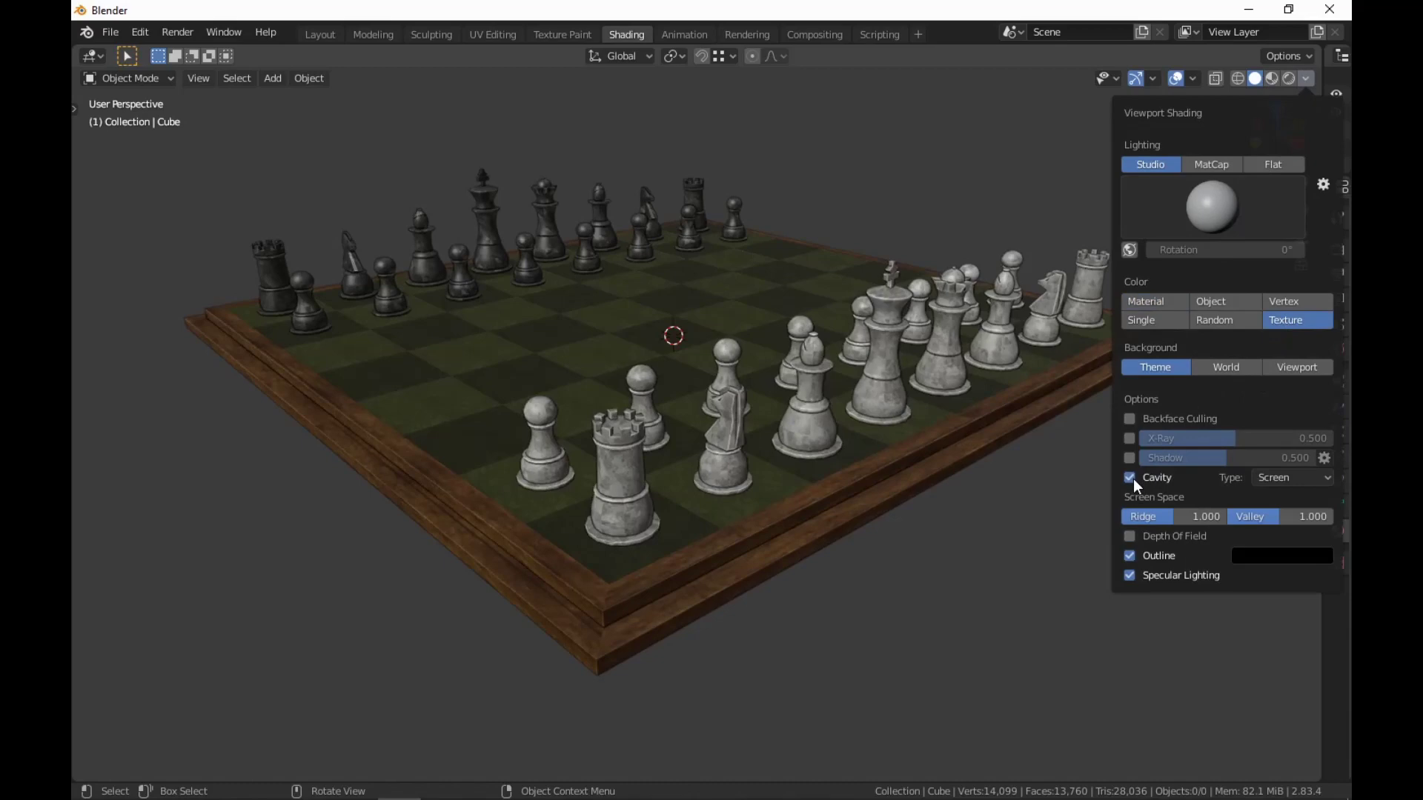
{"action": "left_click", "coordinate": [1262, 476]}
{"action": "left_click", "coordinate": [1265, 537]}
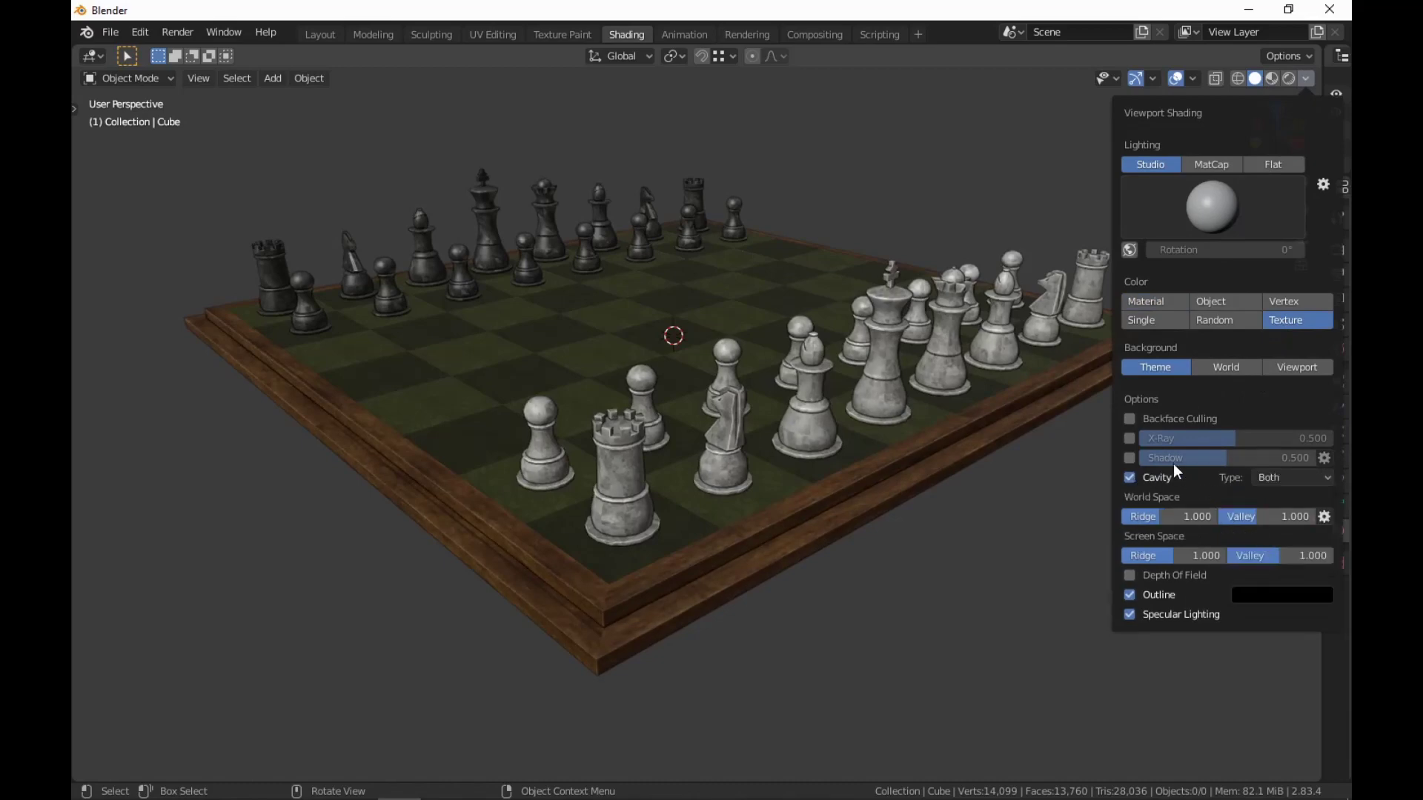
{"action": "left_click", "coordinate": [1130, 458]}
{"action": "left_click", "coordinate": [1314, 76]}
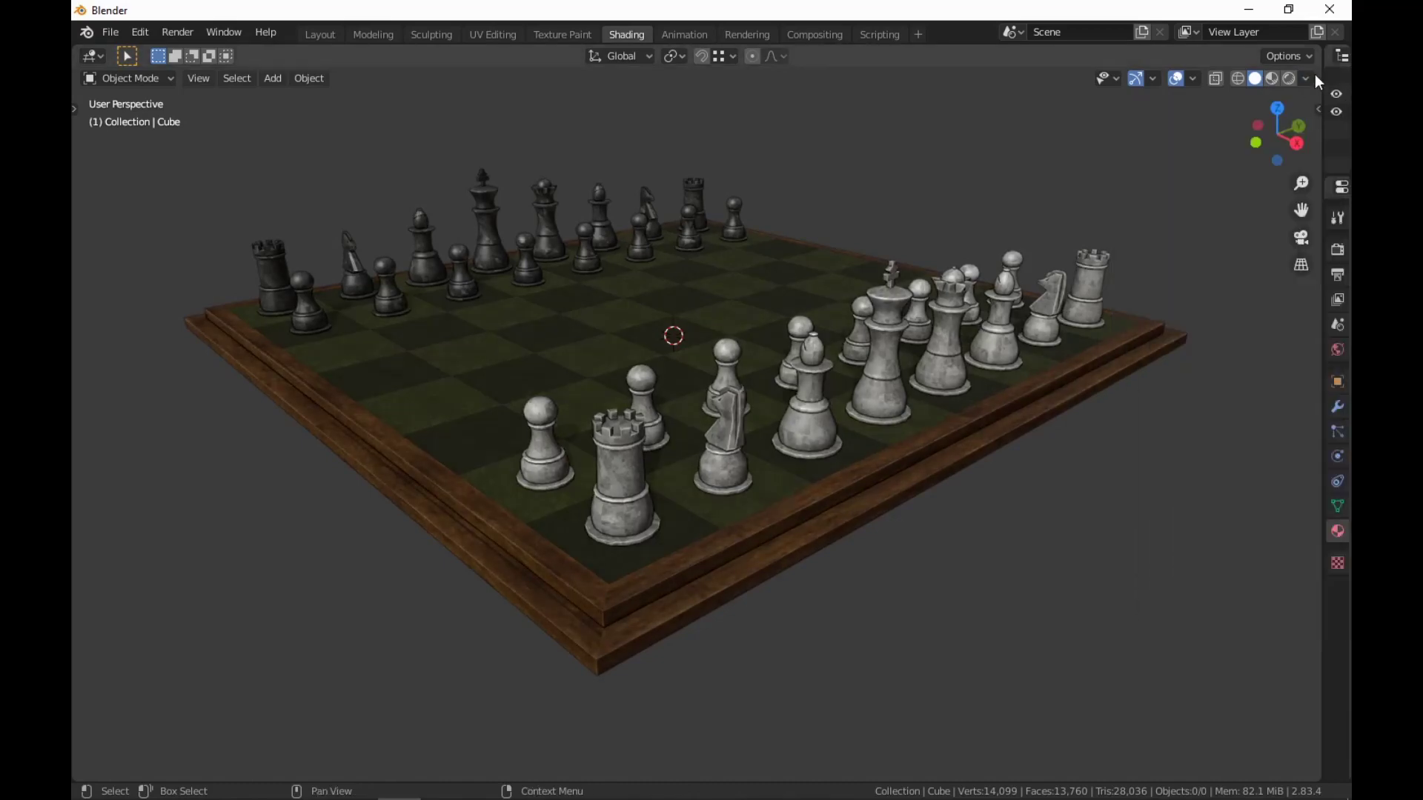
Inspect the textured chess set from several sides, covering both rows of pieces and the wooden frame.
{"action": "mouse_move", "coordinate": [1009, 442]}
{"action": "middle_mouse_down"}
{"action": "mouse_move", "coordinate": [1011, 464]}
{"action": "mouse_move", "coordinate": [1035, 434]}
{"action": "middle_mouse_up"}
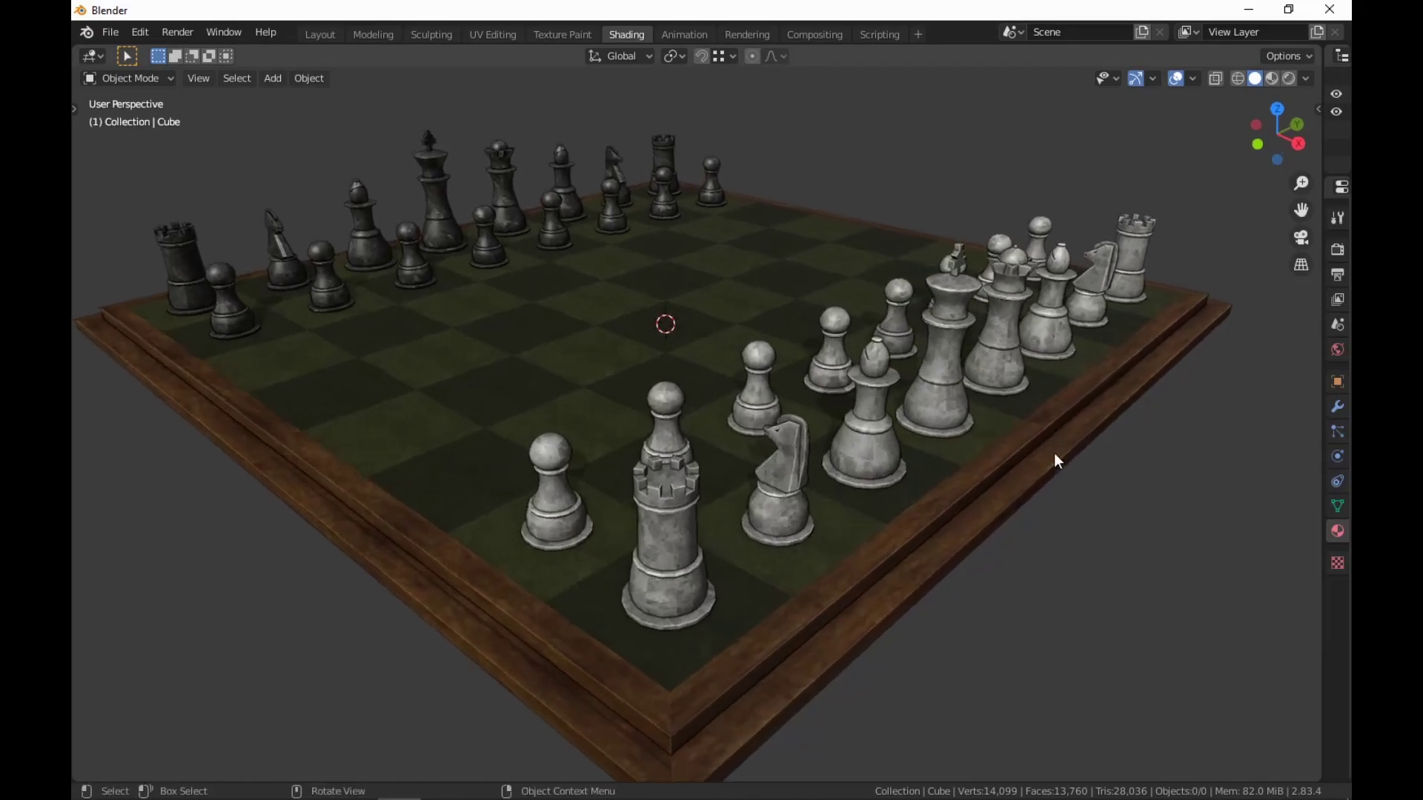
{"action": "key", "text": "g"}
{"action": "left_click", "coordinate": [274, 423]}
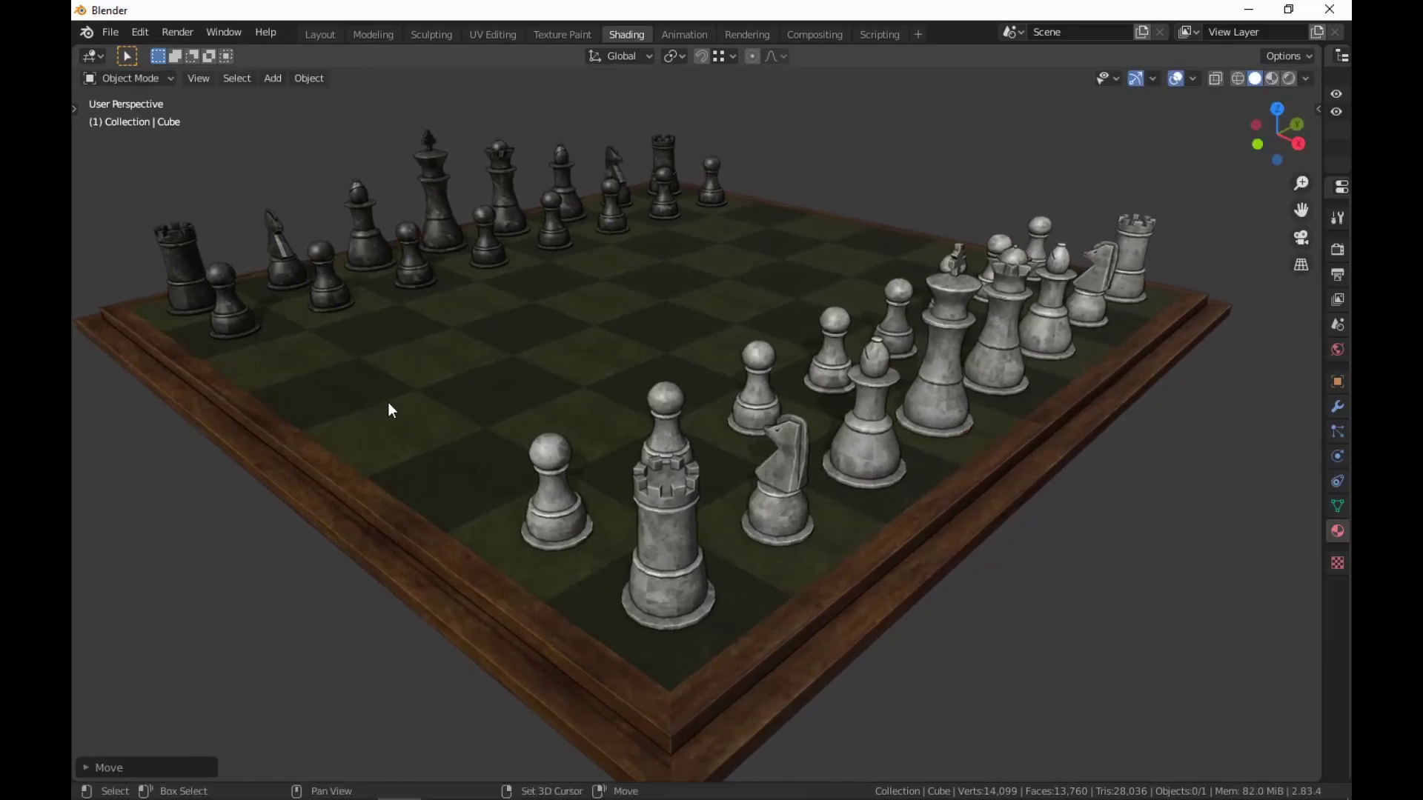
{"action": "middle_click_drag", "start_coordinate": [388, 401], "coordinate": [788, 419]}
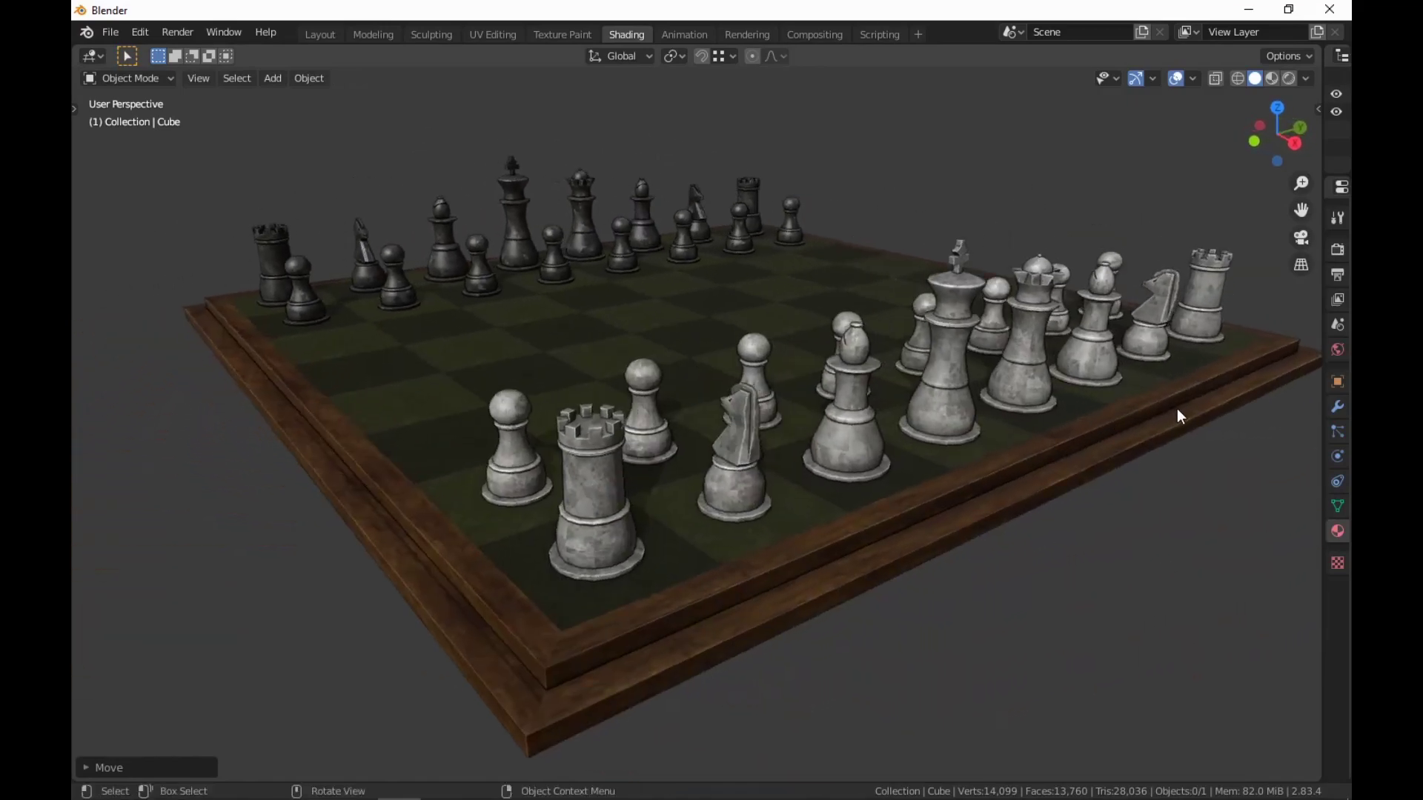
{"action": "middle_click_drag", "start_coordinate": [1178, 413], "coordinate": [967, 416]}
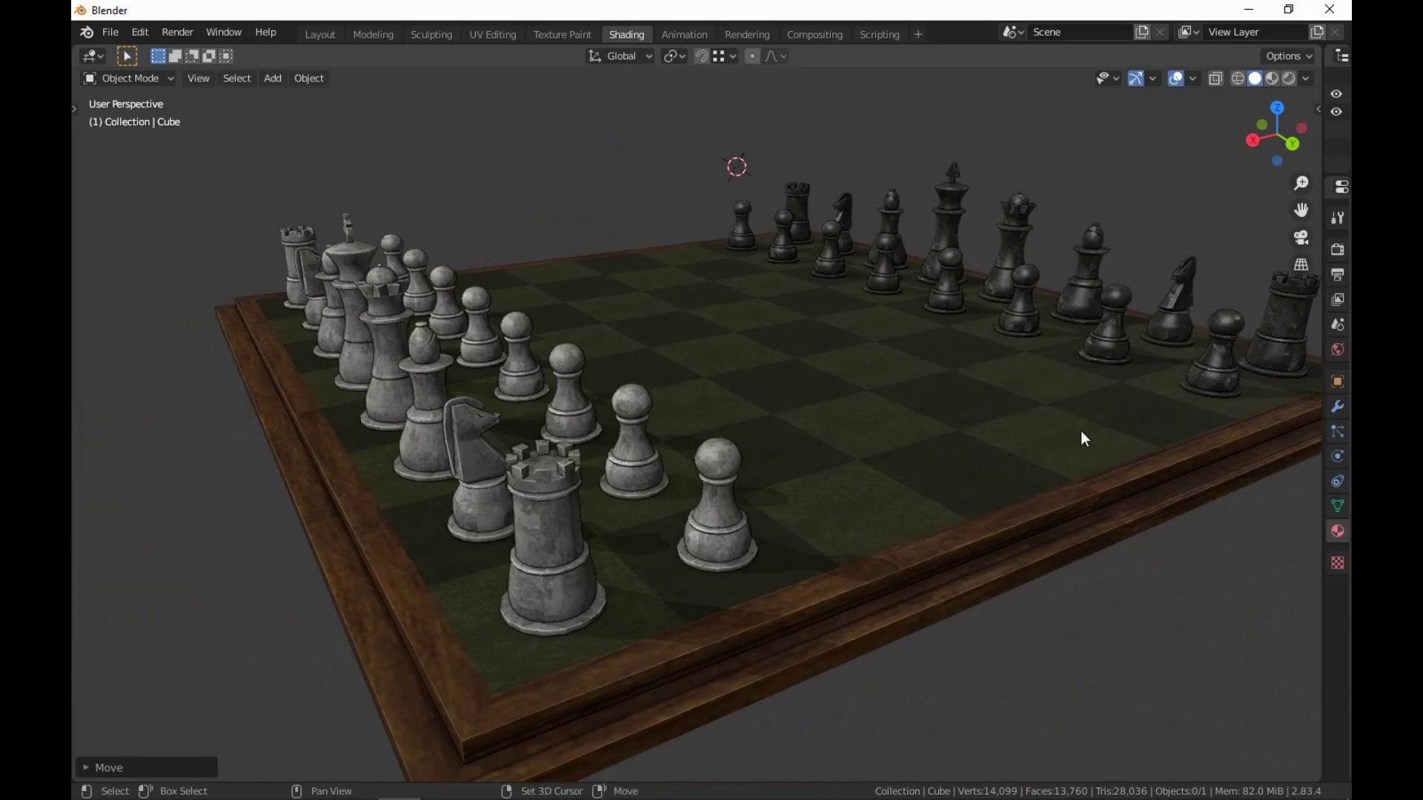
{"action": "middle_click_drag", "start_coordinate": [1081, 430], "coordinate": [1014, 425], "text": "shift"}
{"action": "right_click_drag", "start_coordinate": [1014, 423], "coordinate": [595, 336], "text": "shift"}
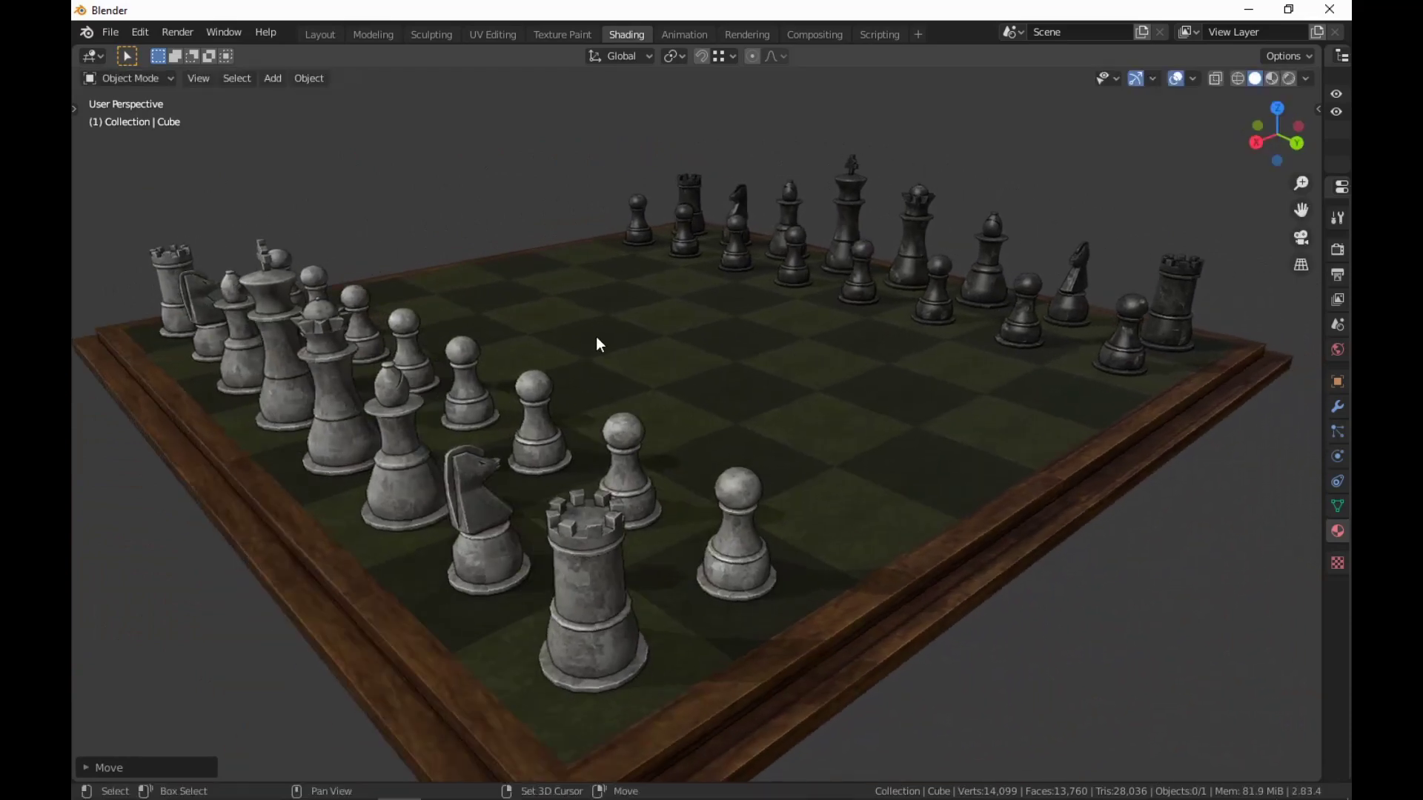
{"action": "middle_click_drag", "start_coordinate": [596, 337], "coordinate": [984, 402]}
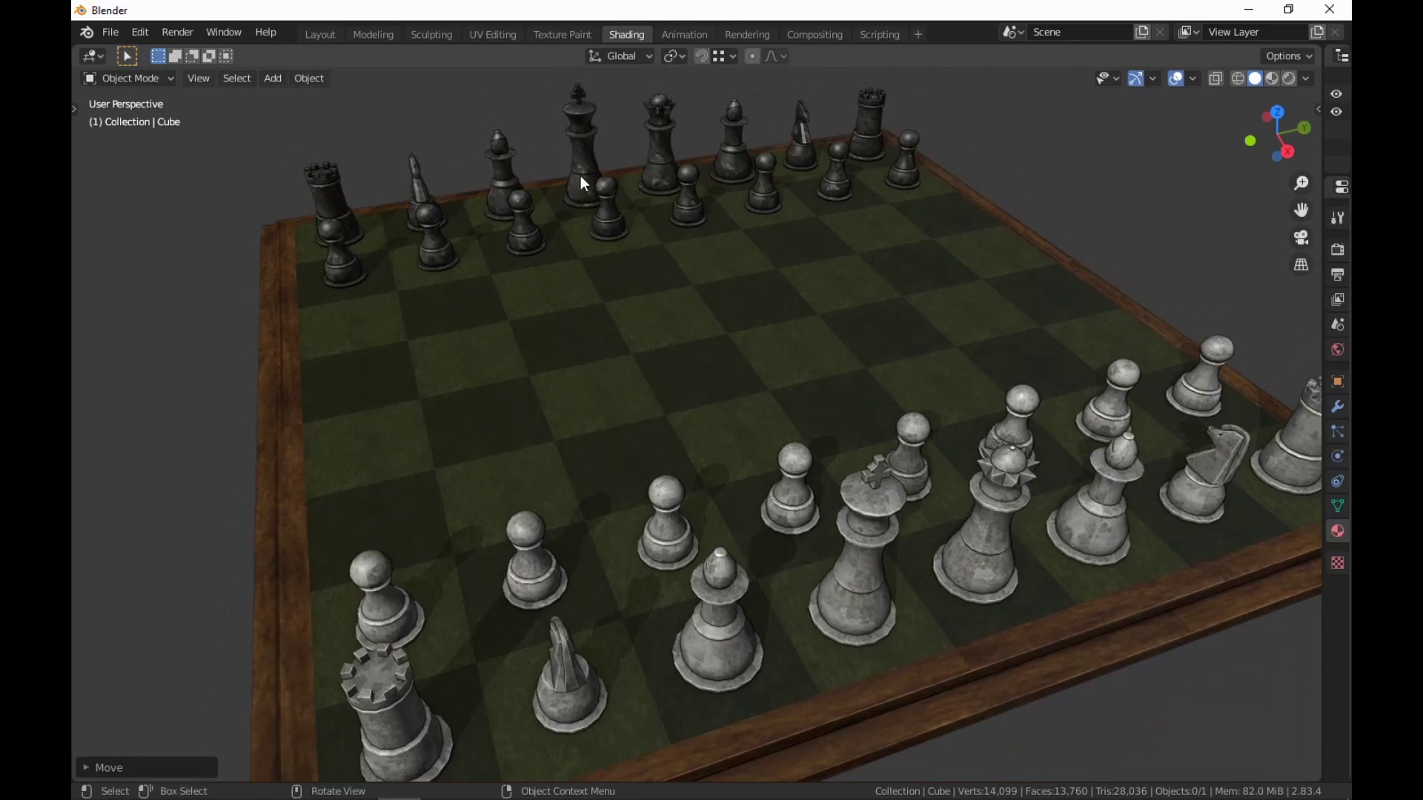
{"action": "middle_click_drag", "start_coordinate": [623, 117], "coordinate": [709, 349]}
{"action": "scroll", "coordinate": [708, 349], "scroll_direction": "up", "scroll_amount": 2}
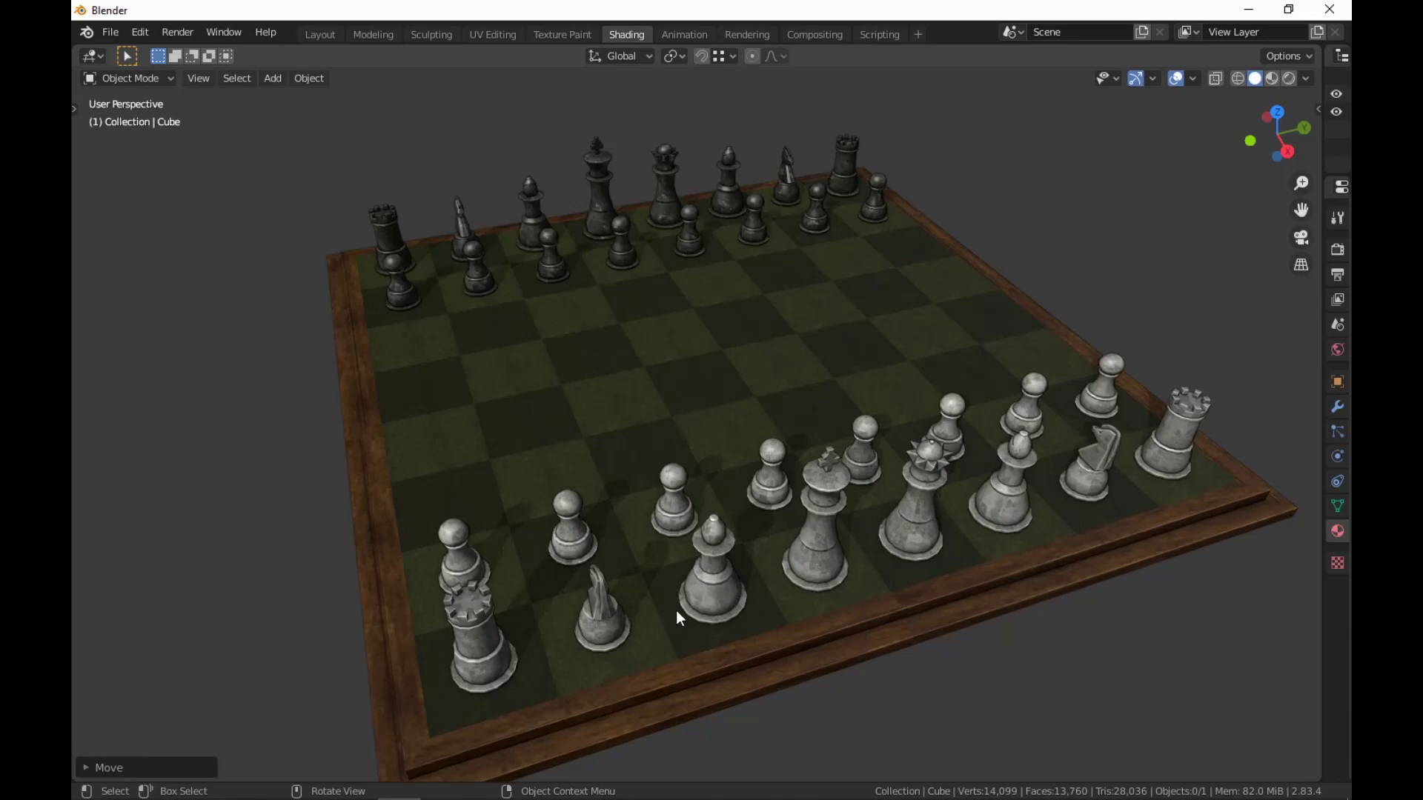
{"action": "middle_click_drag", "start_coordinate": [629, 647], "coordinate": [669, 492]}
{"action": "scroll", "coordinate": [897, 379], "scroll_direction": "down", "scroll_amount": 3}
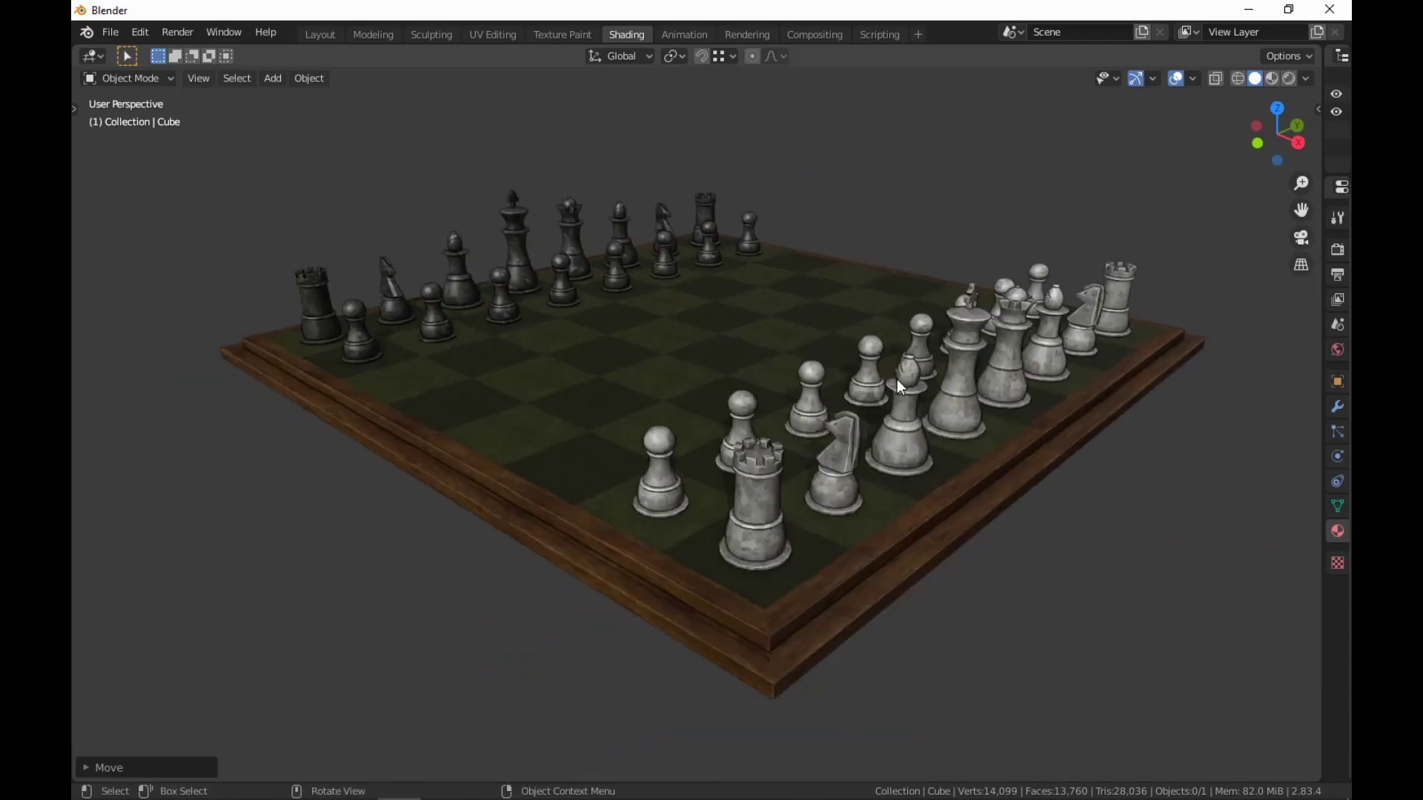
Examine the texture of the white rook, knight, pawns and bishops up close and from farther away.
{"action": "middle_click_drag", "start_coordinate": [896, 379], "coordinate": [698, 430]}
{"action": "scroll", "coordinate": [851, 415], "scroll_direction": "up", "scroll_amount": 3}
{"action": "scroll", "coordinate": [909, 426], "scroll_direction": "up", "scroll_amount": 4}
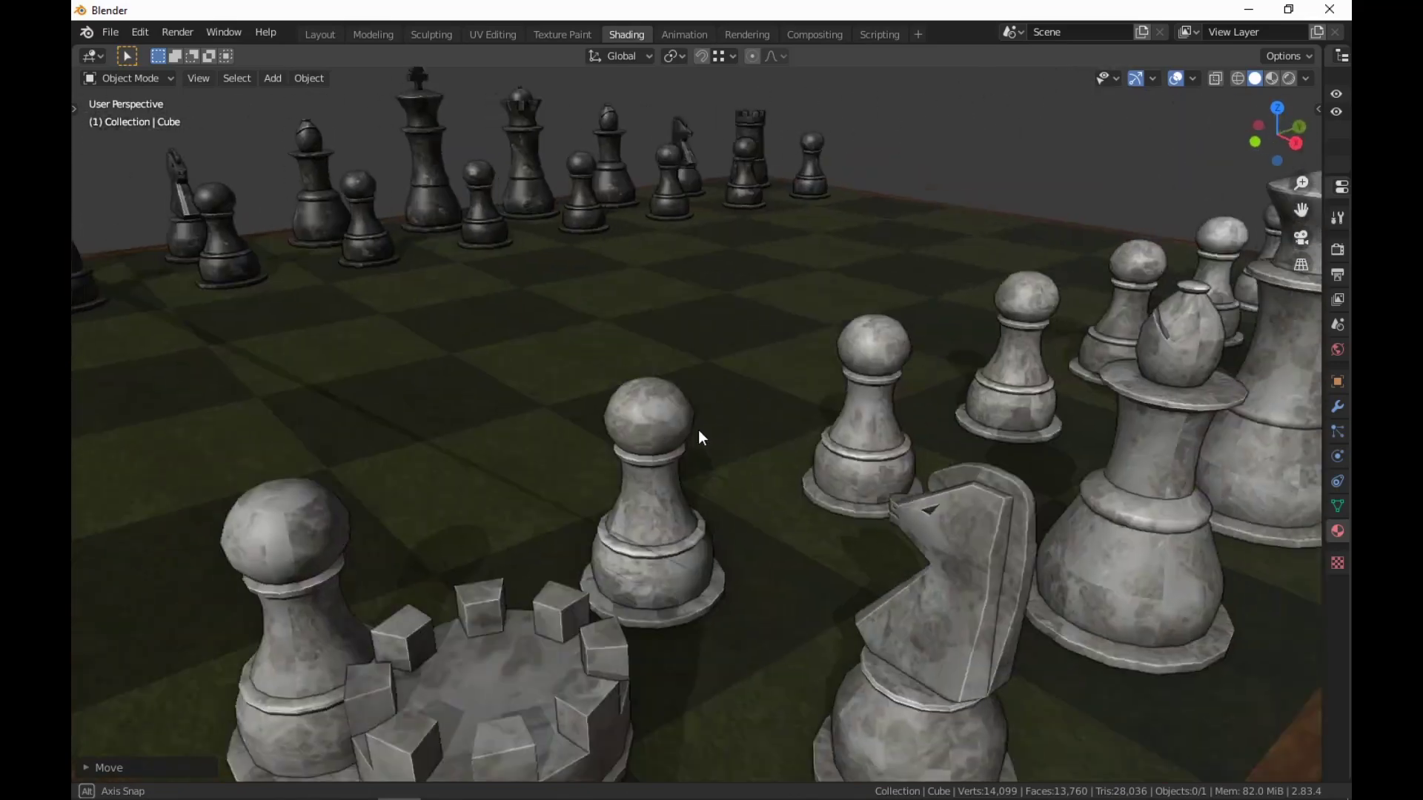
{"action": "scroll", "coordinate": [855, 417], "scroll_direction": "down", "scroll_amount": 4}
{"action": "middle_click_drag", "start_coordinate": [855, 416], "coordinate": [830, 452]}
{"action": "scroll", "coordinate": [750, 446], "scroll_direction": "up", "scroll_amount": 1}
{"action": "scroll", "coordinate": [751, 449], "scroll_direction": "up", "scroll_amount": 2}
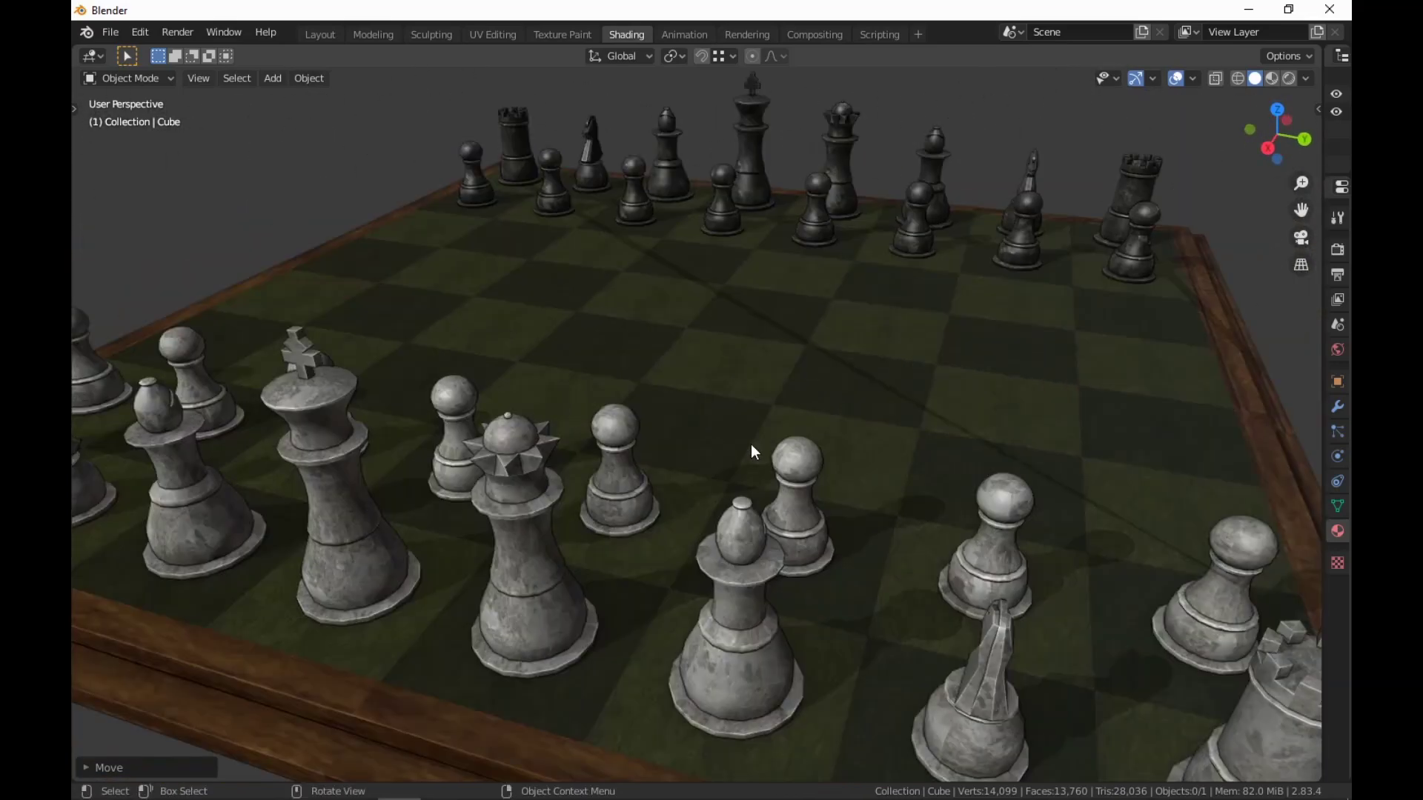
{"action": "scroll", "coordinate": [749, 443], "scroll_direction": "down", "scroll_amount": 4}
{"action": "scroll", "coordinate": [749, 443], "scroll_direction": "up", "scroll_amount": 4}
{"action": "middle_click_drag", "start_coordinate": [831, 454], "coordinate": [989, 406]}
{"action": "scroll", "coordinate": [870, 449], "scroll_direction": "down", "scroll_amount": 3}
{"action": "scroll", "coordinate": [989, 406], "scroll_direction": "up", "scroll_amount": 5}
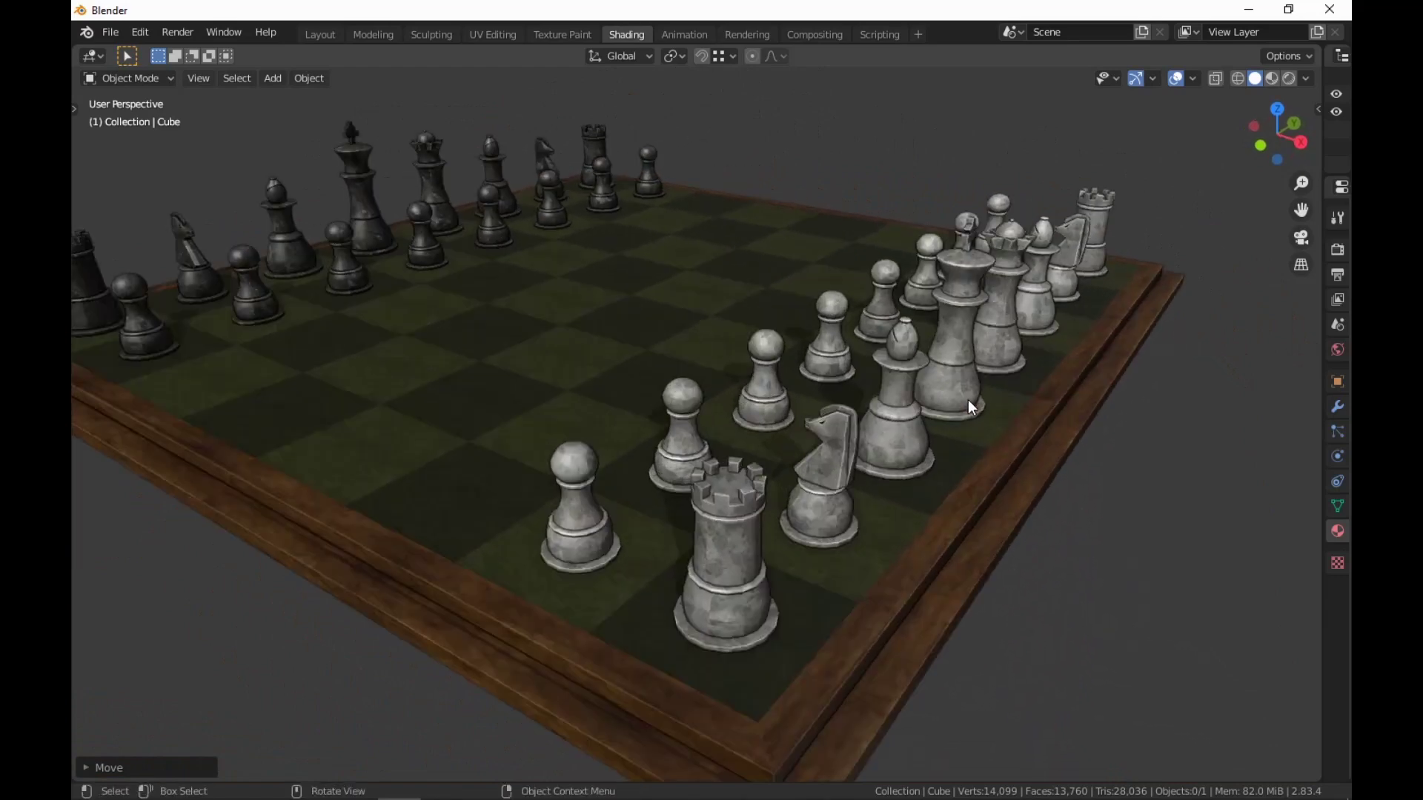
{"action": "scroll", "coordinate": [970, 406], "scroll_direction": "up", "scroll_amount": 3}
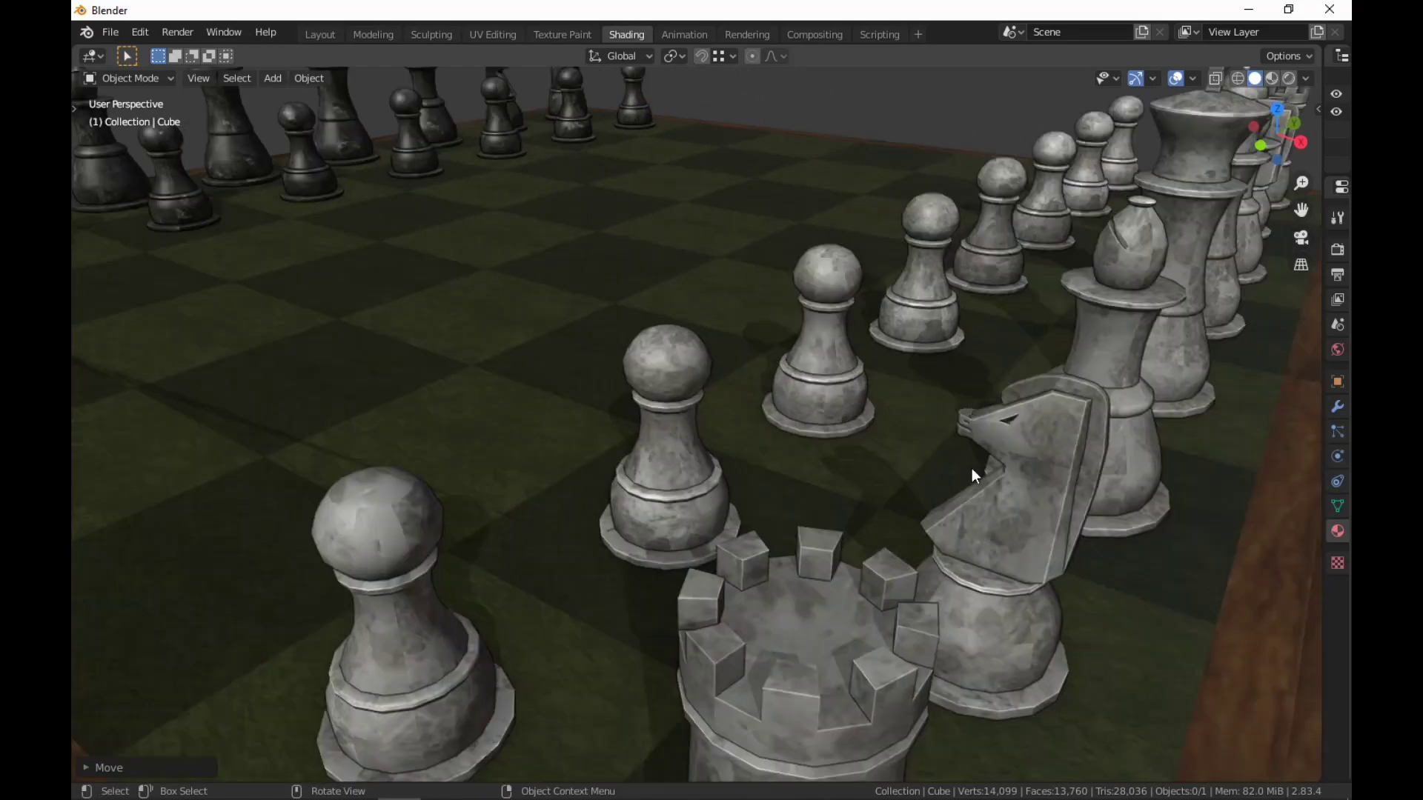
{"action": "scroll", "coordinate": [956, 524], "scroll_direction": "down", "scroll_amount": 3}
{"action": "scroll", "coordinate": [945, 581], "scroll_direction": "down", "scroll_amount": 4}
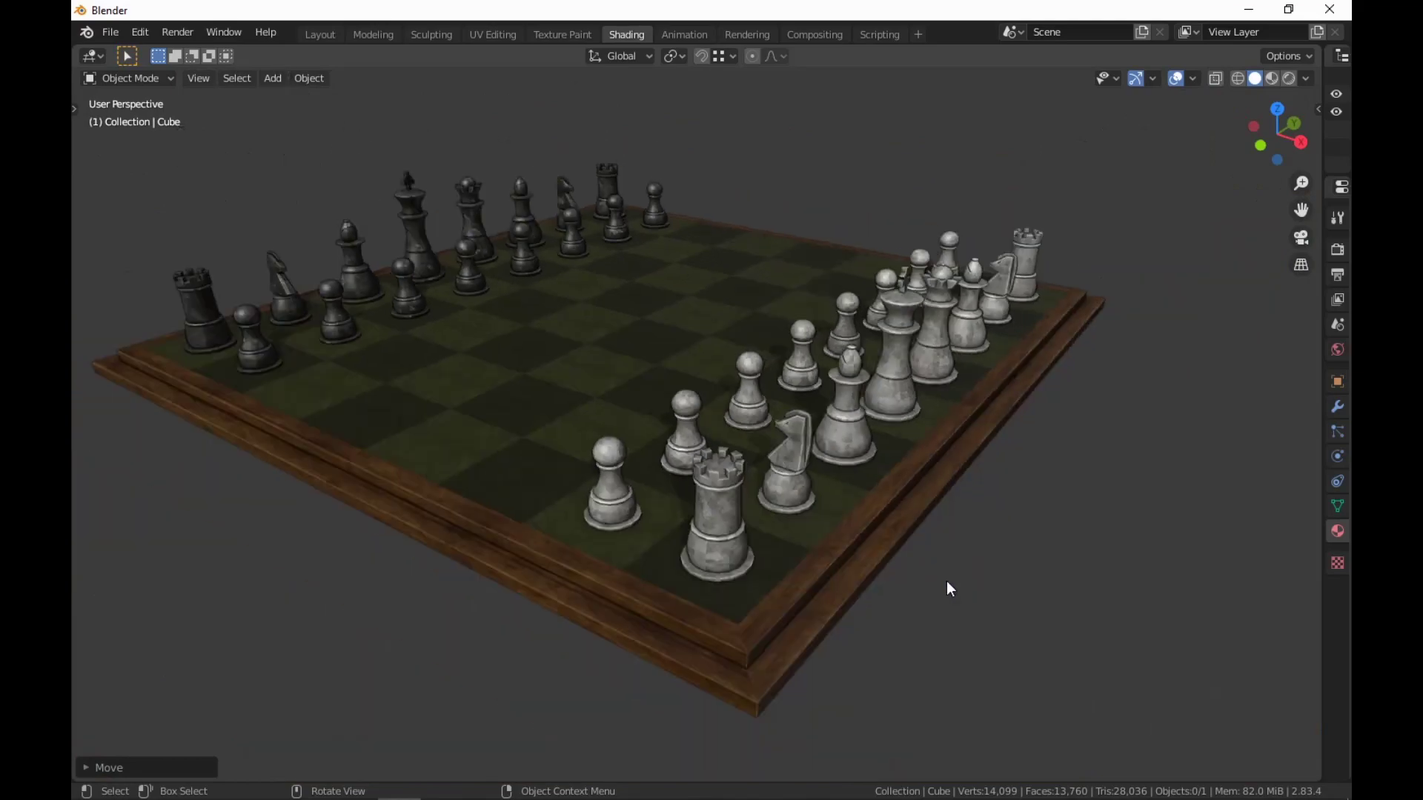
{"action": "middle_click_drag", "start_coordinate": [945, 581], "coordinate": [916, 586]}
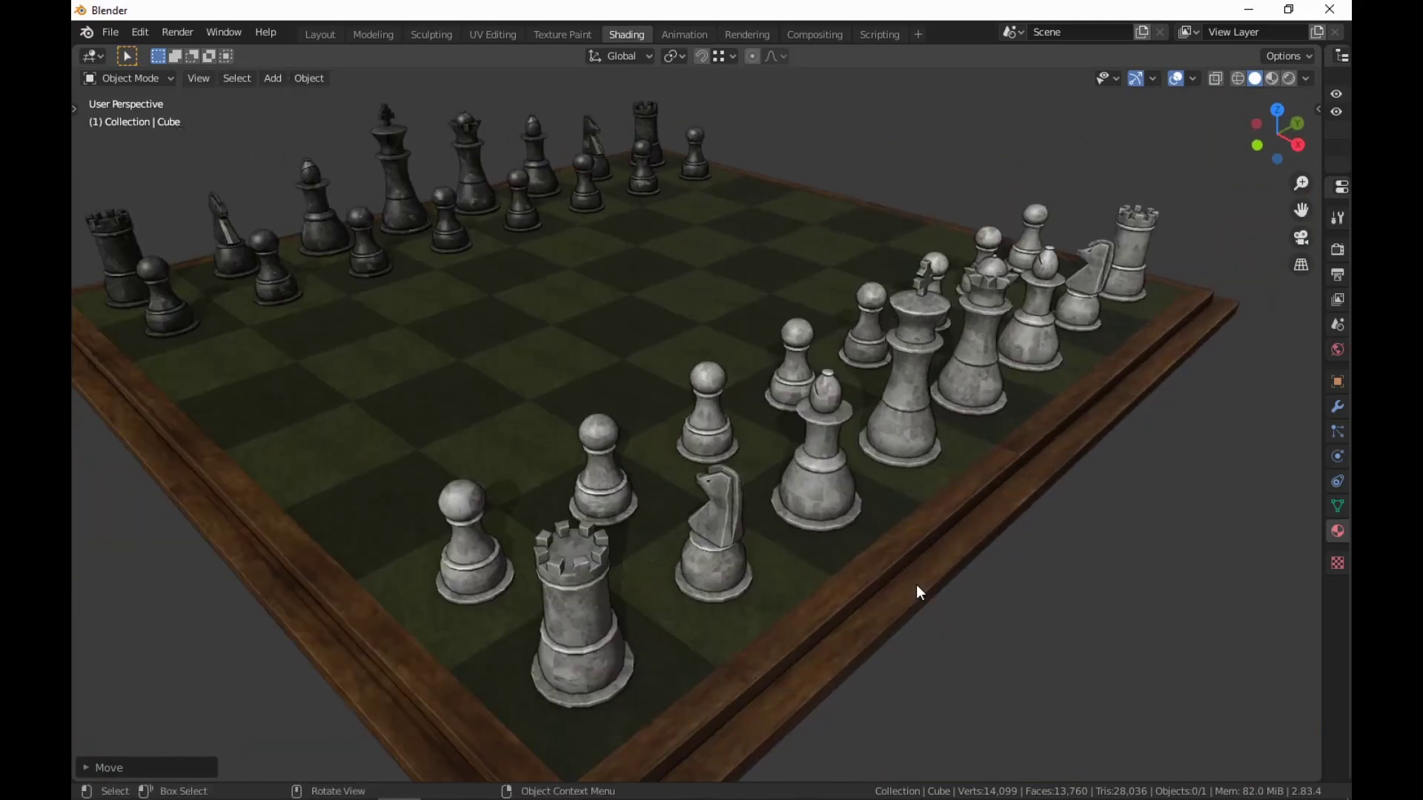
Switch to the Modeling workspace, select the whole white knight beside the near corner rook, and examine the mesh around it.
{"action": "left_click", "coordinate": [373, 35]}
{"action": "scroll", "coordinate": [932, 468], "scroll_direction": "up", "scroll_amount": 8}
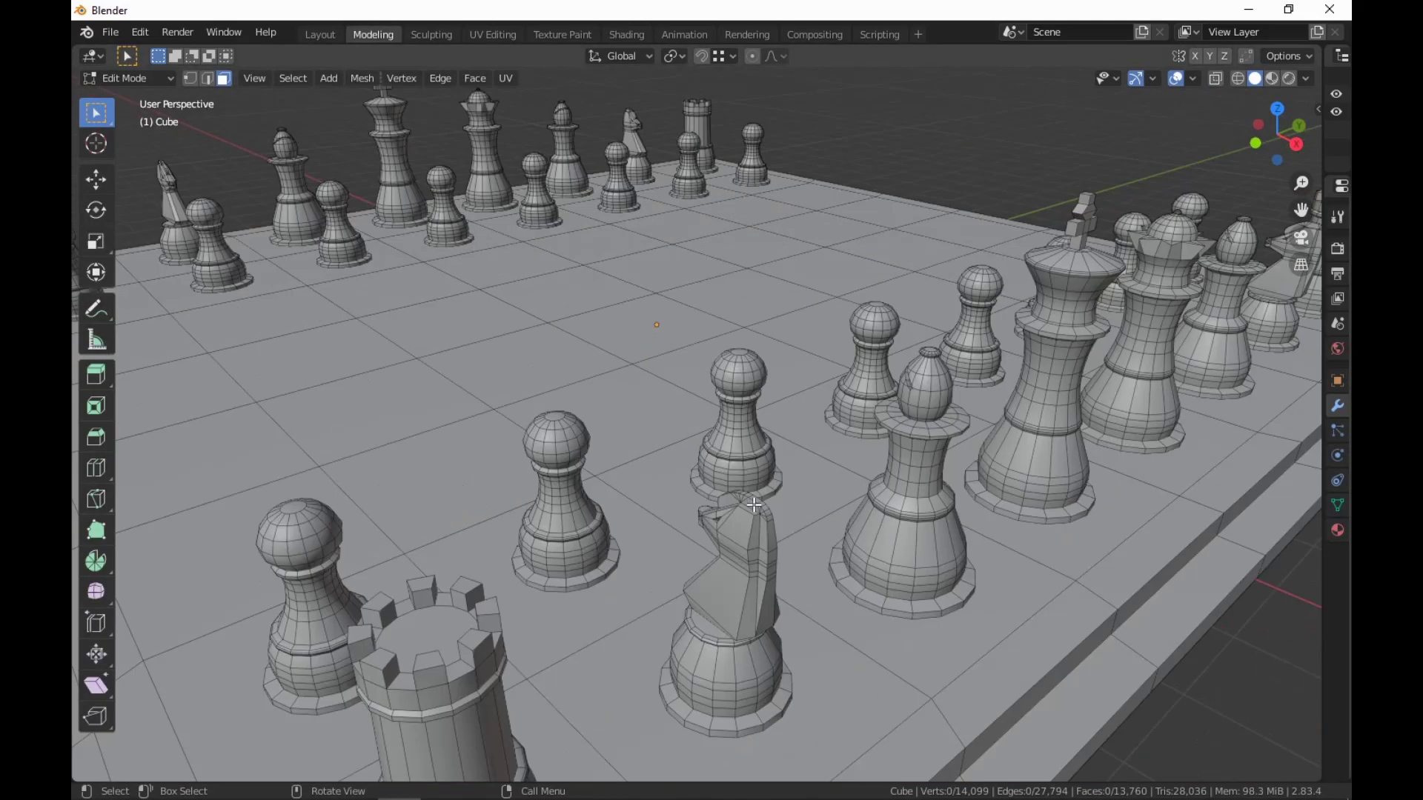
{"action": "scroll", "coordinate": [932, 469], "scroll_direction": "down", "scroll_amount": 8}
{"action": "scroll", "coordinate": [935, 475], "scroll_direction": "up", "scroll_amount": 7}
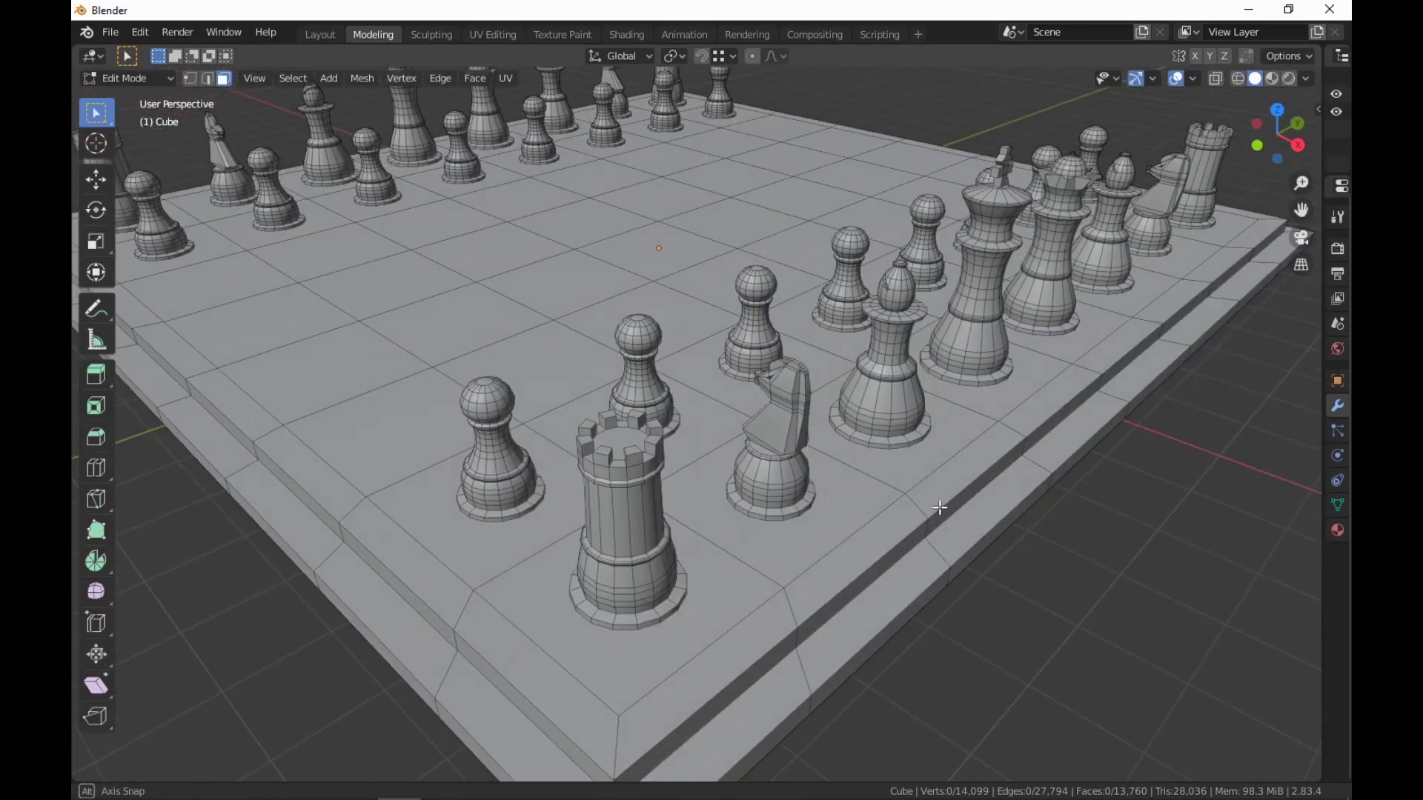
{"action": "scroll", "coordinate": [938, 478], "scroll_direction": "down", "scroll_amount": 2}
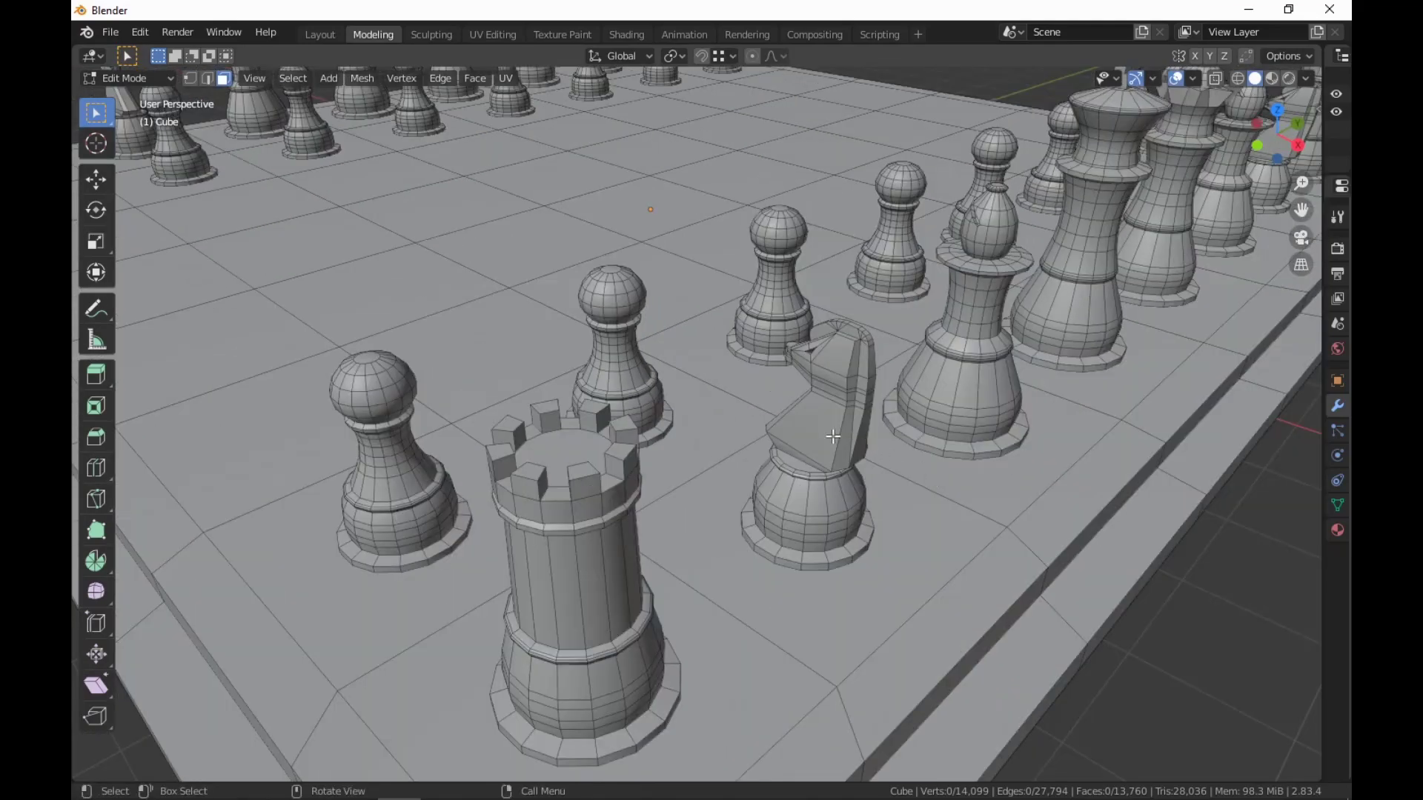
{"action": "key", "text": "l"}
{"action": "scroll", "coordinate": [833, 437], "scroll_direction": "down", "scroll_amount": 6}
{"action": "scroll", "coordinate": [878, 457], "scroll_direction": "up", "scroll_amount": 5}
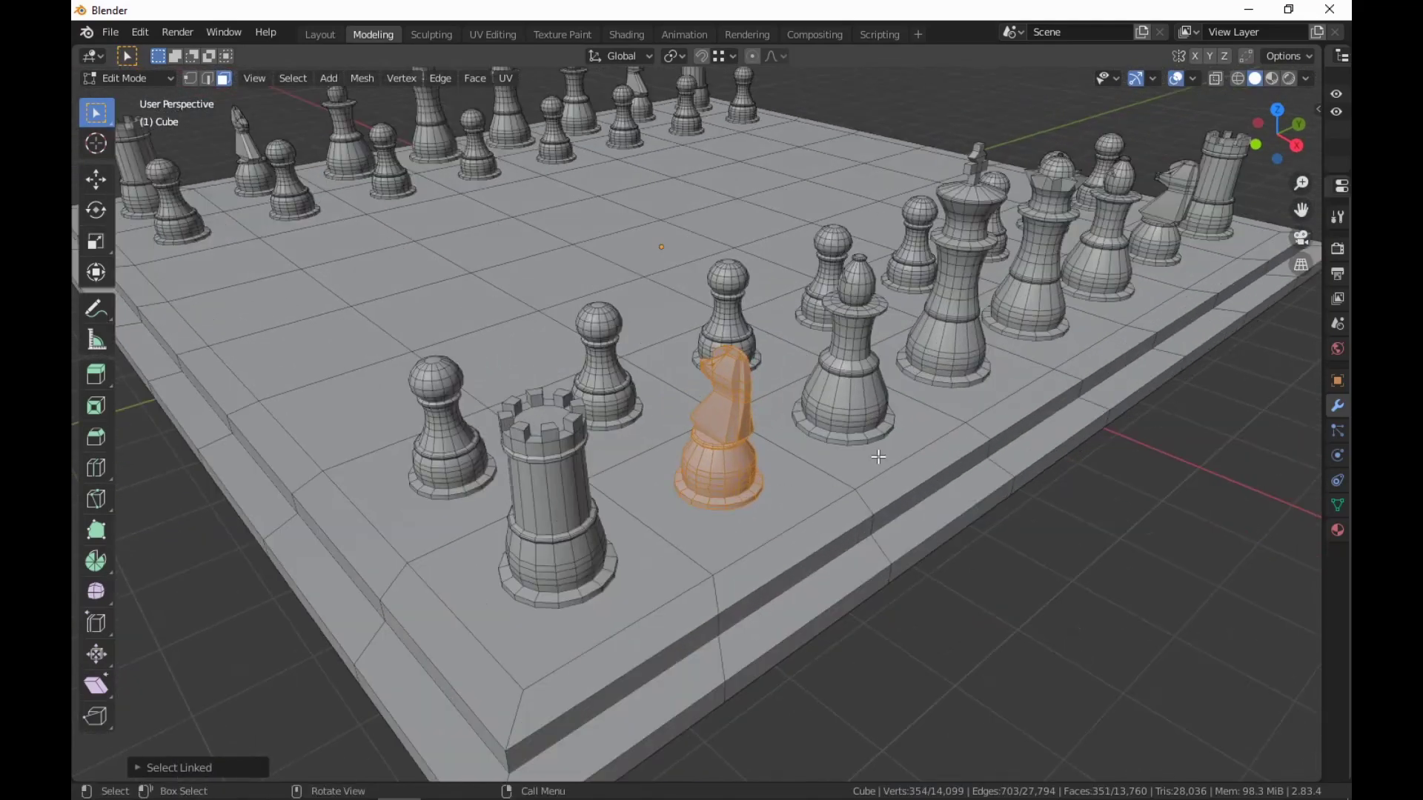
{"action": "scroll", "coordinate": [877, 456], "scroll_direction": "down", "scroll_amount": 6}
{"action": "scroll", "coordinate": [882, 454], "scroll_direction": "up", "scroll_amount": 7}
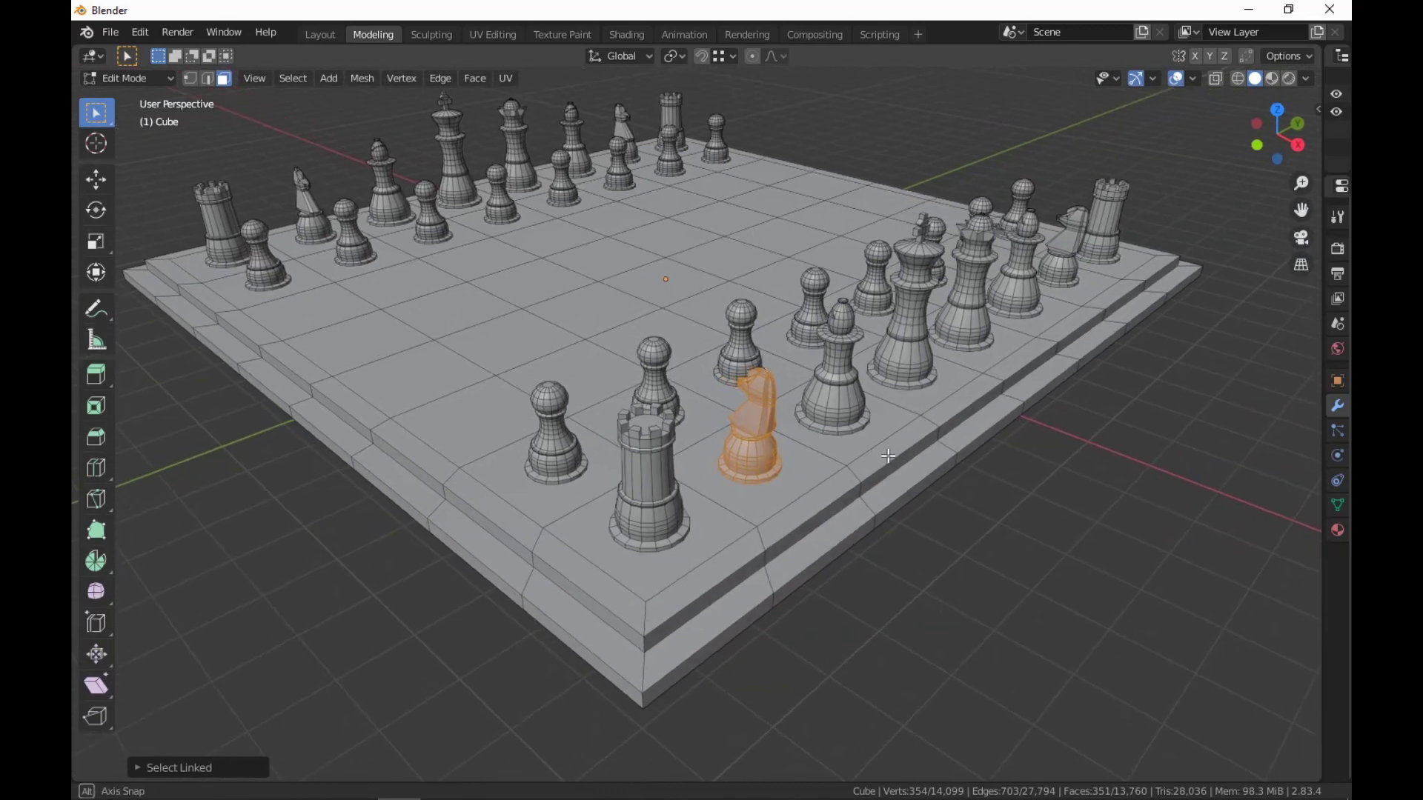
{"action": "scroll", "coordinate": [890, 452], "scroll_direction": "down", "scroll_amount": 1}
{"action": "scroll", "coordinate": [890, 452], "scroll_direction": "up", "scroll_amount": 2}
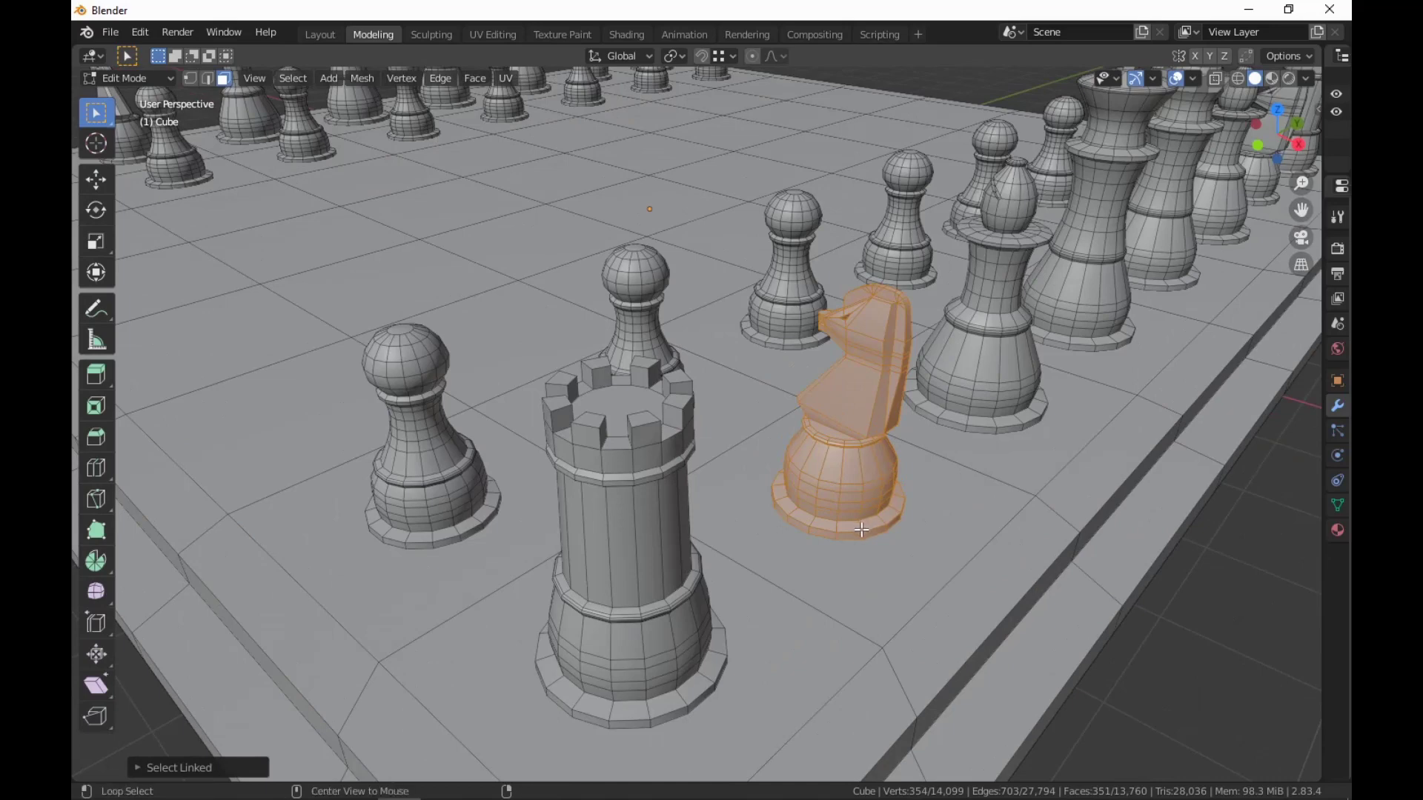
{"action": "middle_click_drag", "start_coordinate": [861, 529], "coordinate": [951, 520]}
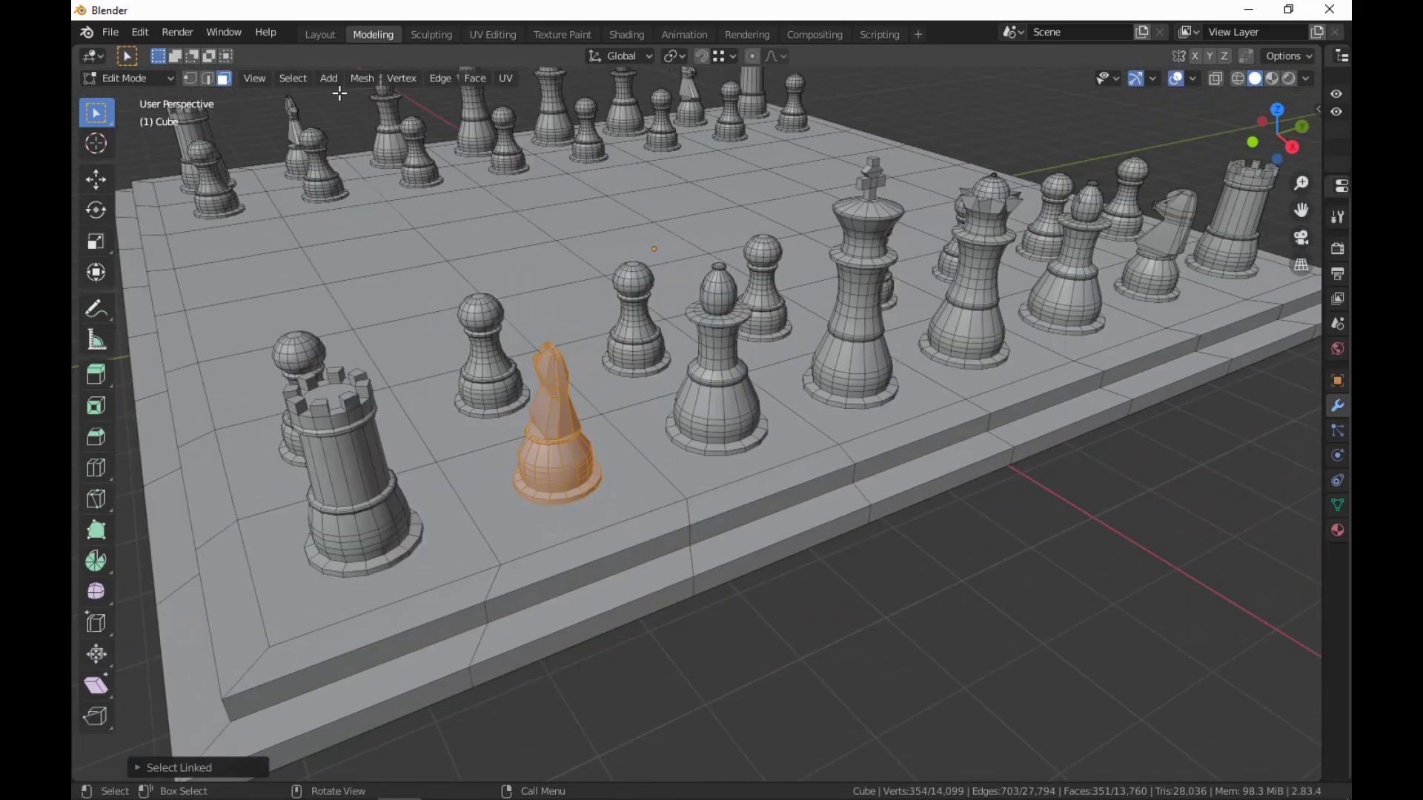
Return to the Shading workspace and review the finished textured chess set from the white and black sides.
{"action": "left_click", "coordinate": [626, 34]}
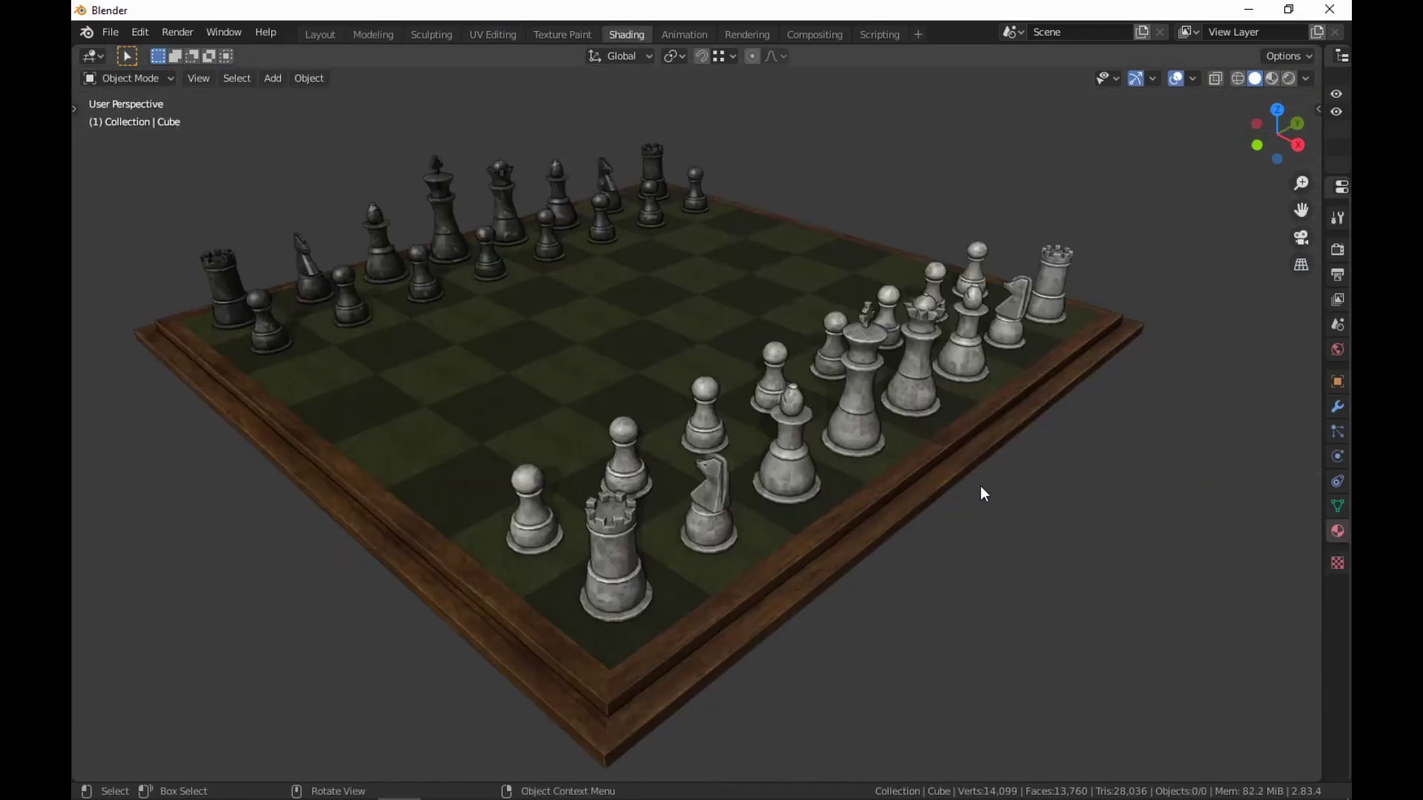
{"action": "middle_click_drag", "start_coordinate": [980, 492], "coordinate": [1039, 500]}
{"action": "scroll", "coordinate": [963, 507], "scroll_direction": "up", "scroll_amount": 3}
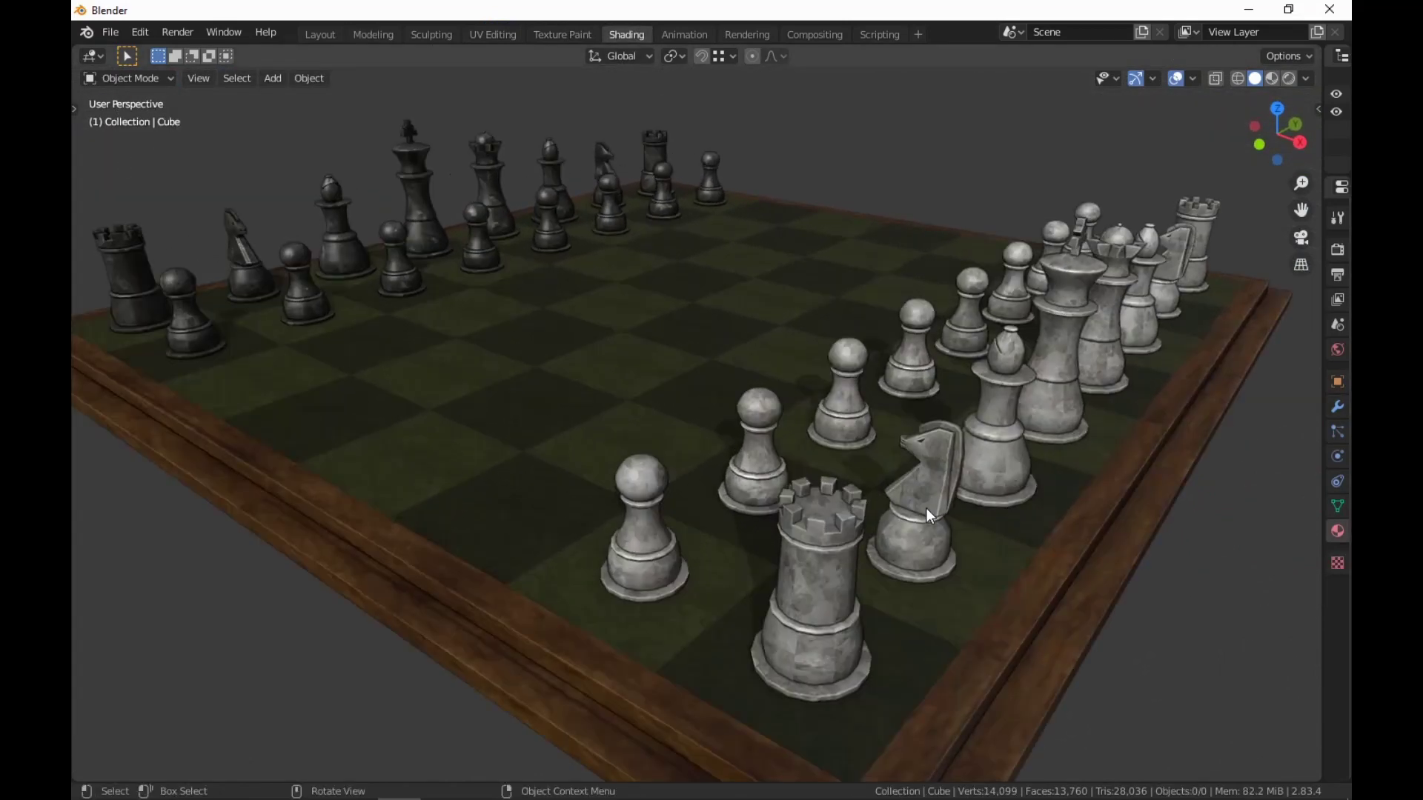
{"action": "scroll", "coordinate": [1108, 543], "scroll_direction": "down", "scroll_amount": 5}
{"action": "scroll", "coordinate": [1096, 542], "scroll_direction": "up", "scroll_amount": 2}
{"action": "middle_click_drag", "start_coordinate": [1096, 542], "coordinate": [933, 526]}
{"action": "middle_click_drag", "start_coordinate": [1051, 580], "coordinate": [1055, 515]}
{"action": "mouse_move", "coordinate": [1056, 509]}
{"action": "middle_mouse_down"}
{"action": "mouse_move", "coordinate": [1055, 496]}
{"action": "mouse_move", "coordinate": [1059, 524]}
{"action": "middle_mouse_up"}
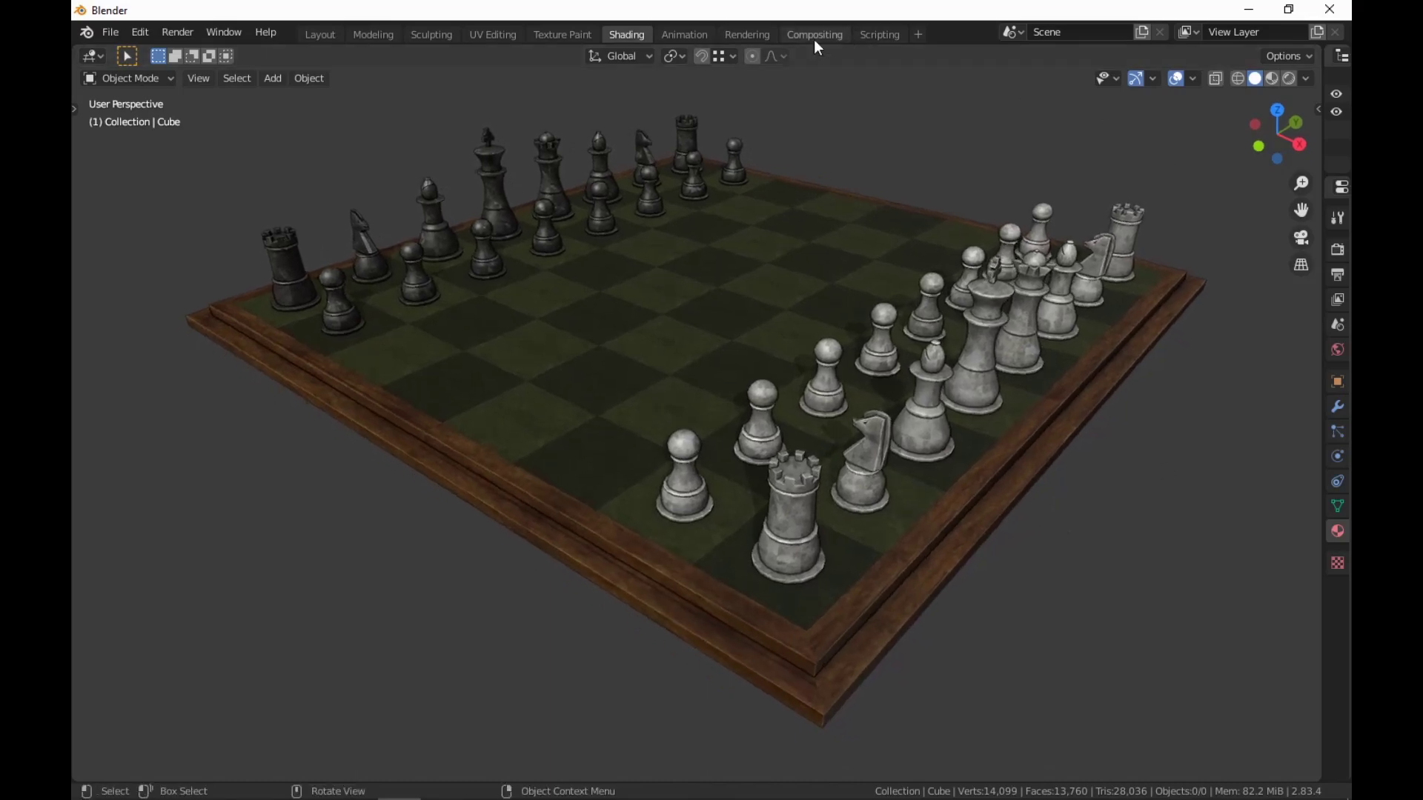
{"action": "left_click", "coordinate": [751, 56]}
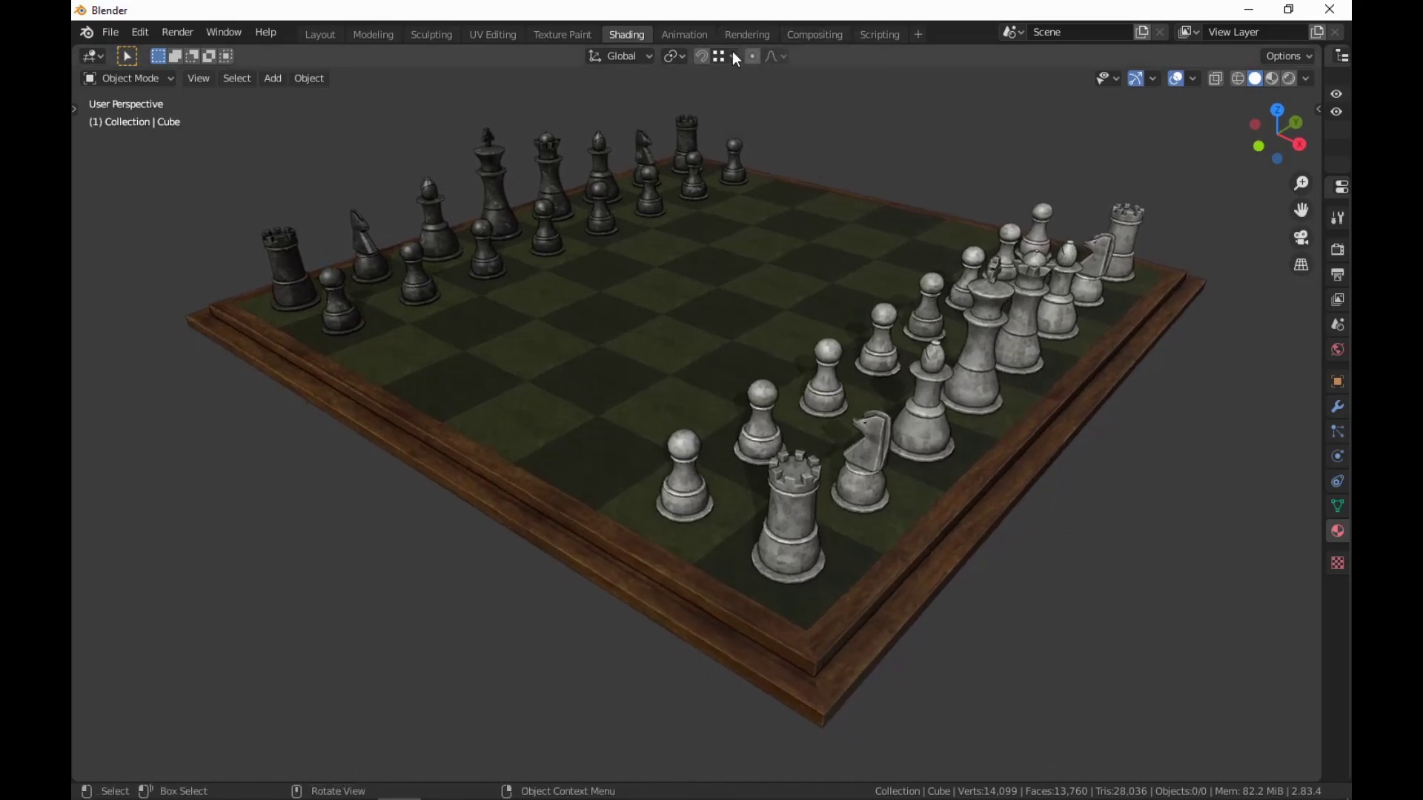
{"action": "mouse_move", "coordinate": [928, 448]}
{"action": "middle_mouse_down"}
{"action": "mouse_move", "coordinate": [907, 451]}
{"action": "mouse_move", "coordinate": [913, 467]}
{"action": "middle_mouse_up"}
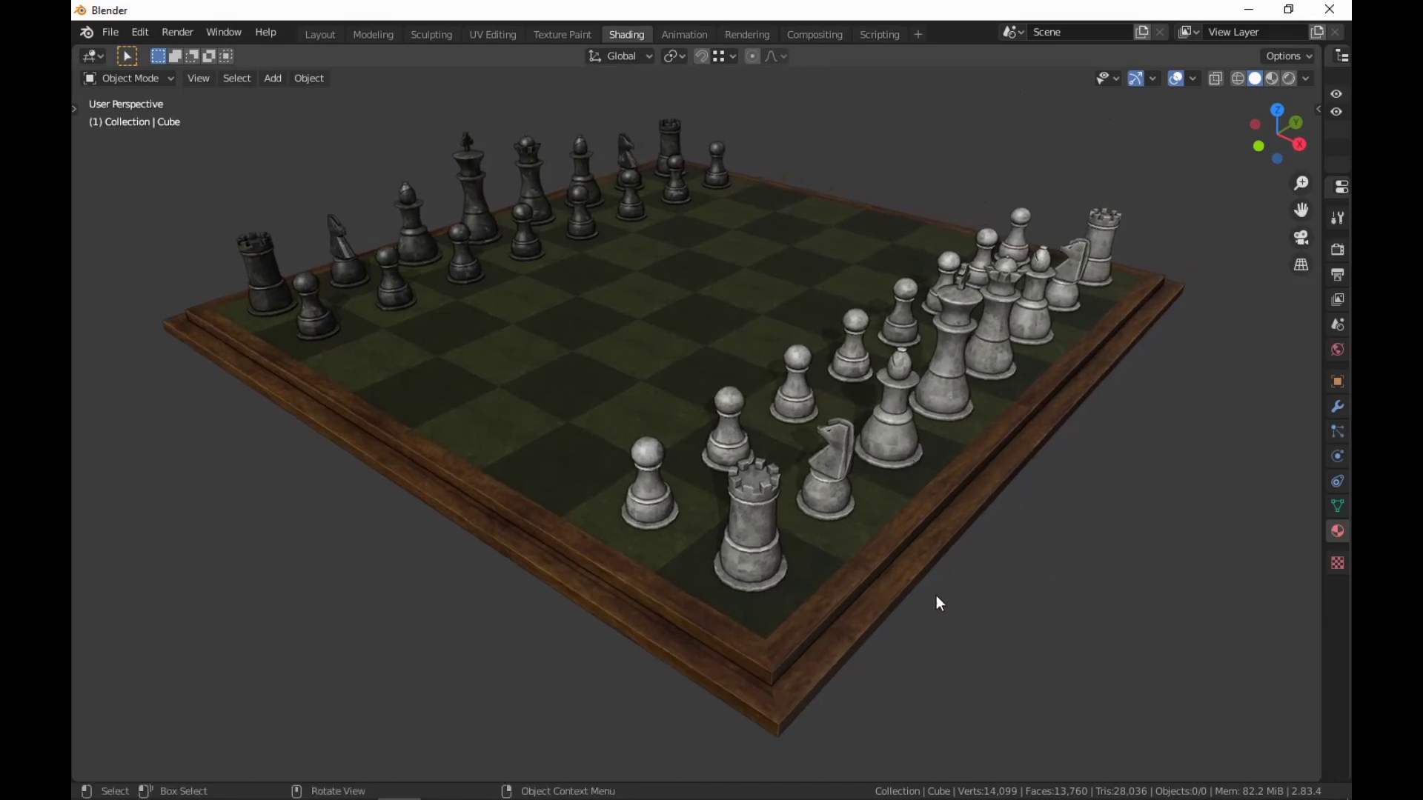
{"action": "middle_click_drag", "start_coordinate": [940, 582], "coordinate": [942, 585]}
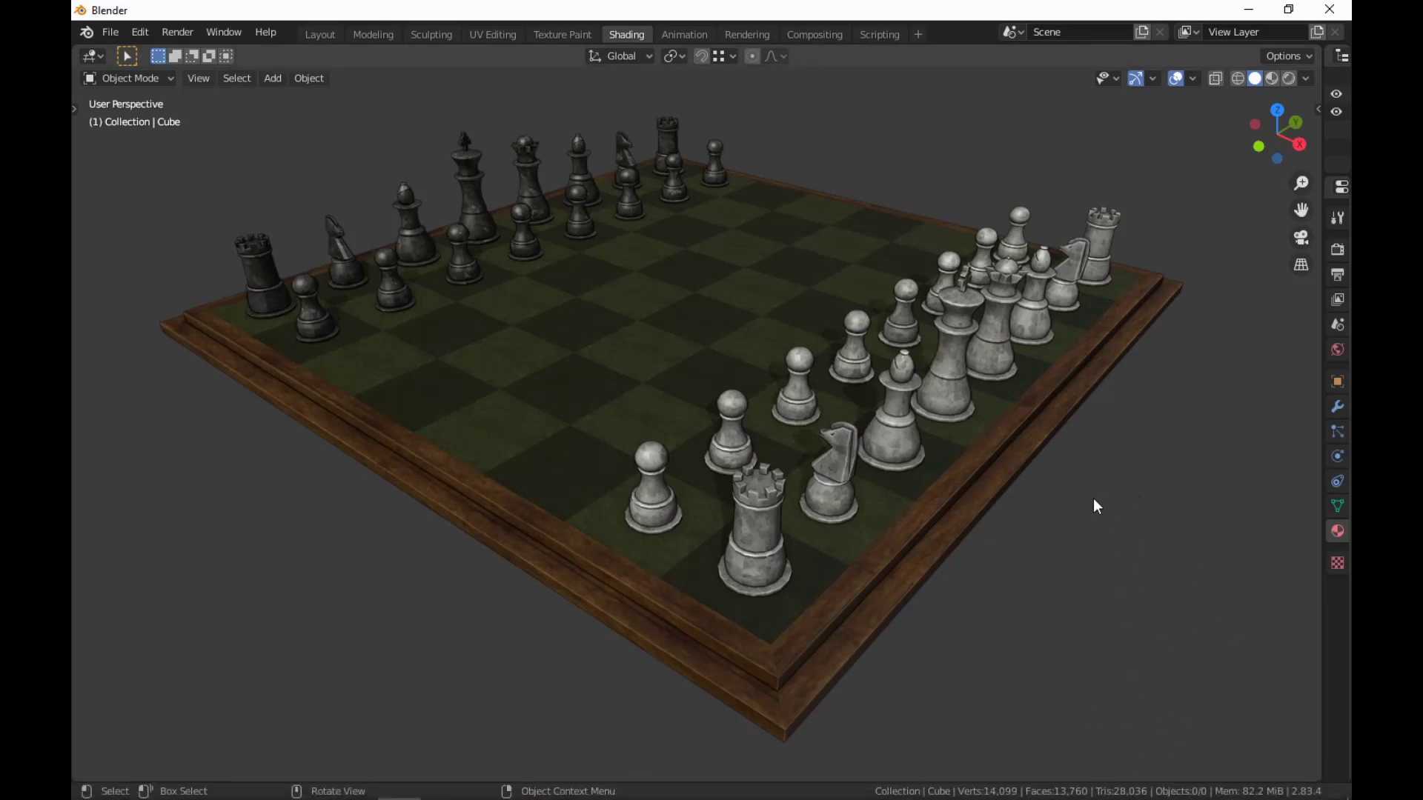
{"action": "middle_click_drag", "start_coordinate": [1094, 499], "coordinate": [1034, 462]}
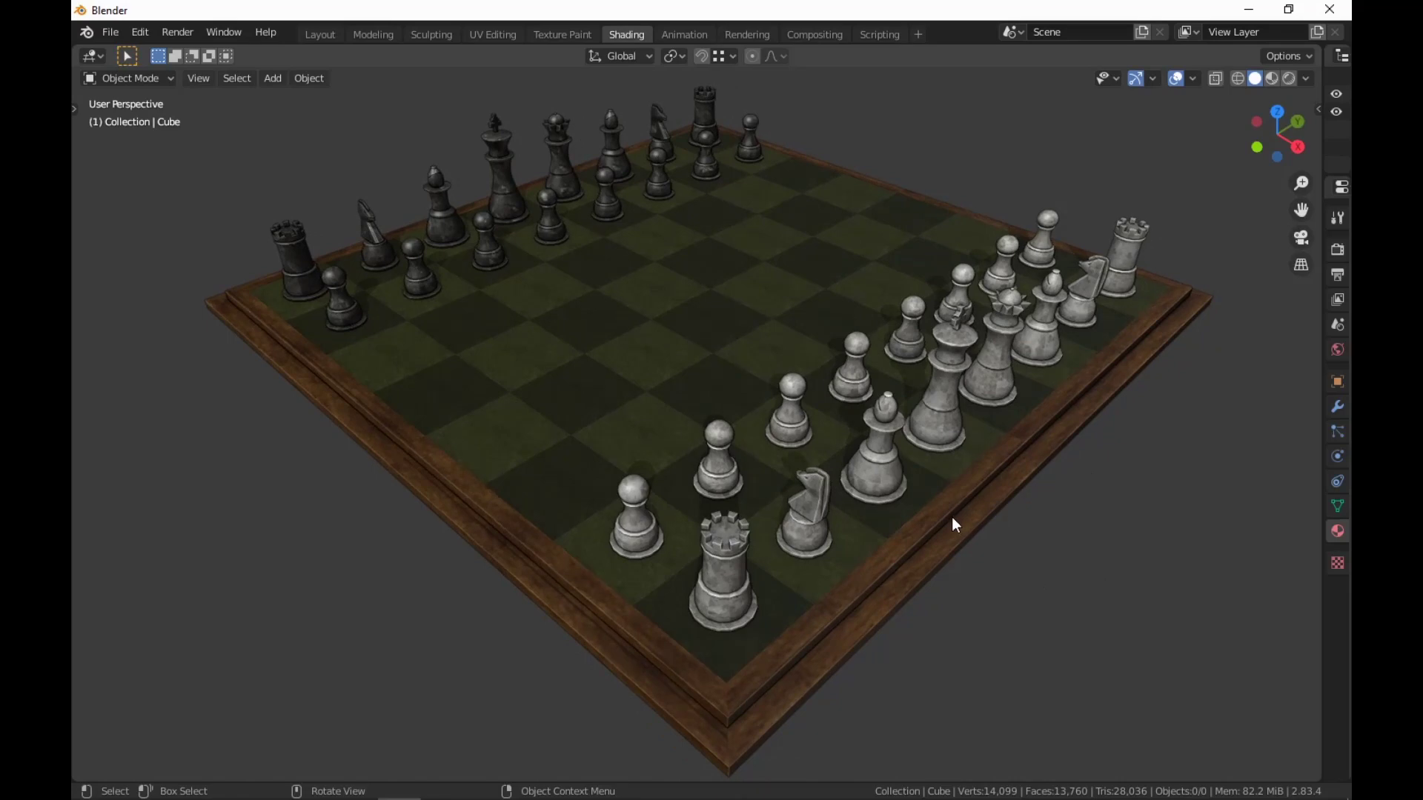
{"action": "middle_click_drag", "start_coordinate": [888, 539], "coordinate": [1073, 530]}
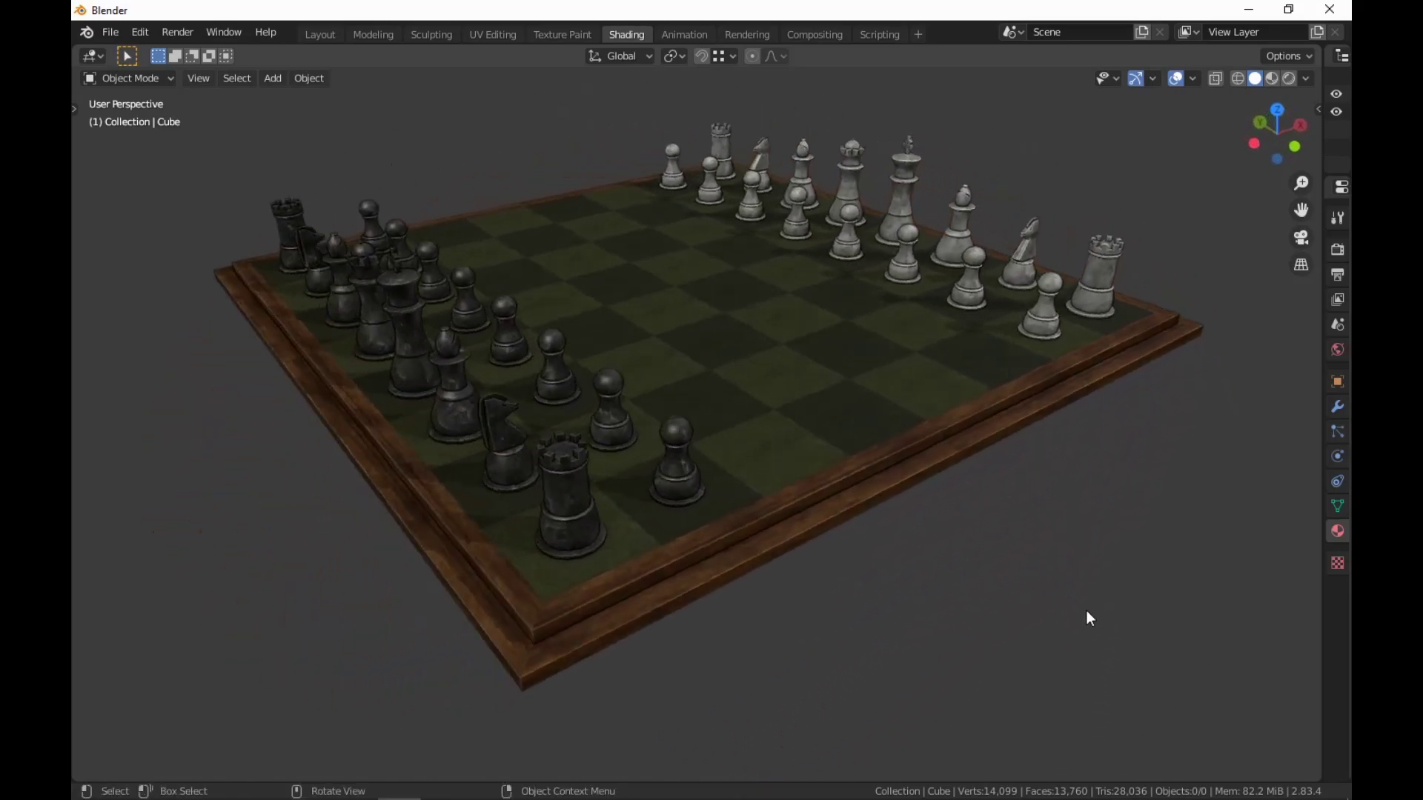
{"action": "middle_click_drag", "start_coordinate": [1086, 611], "coordinate": [984, 621]}
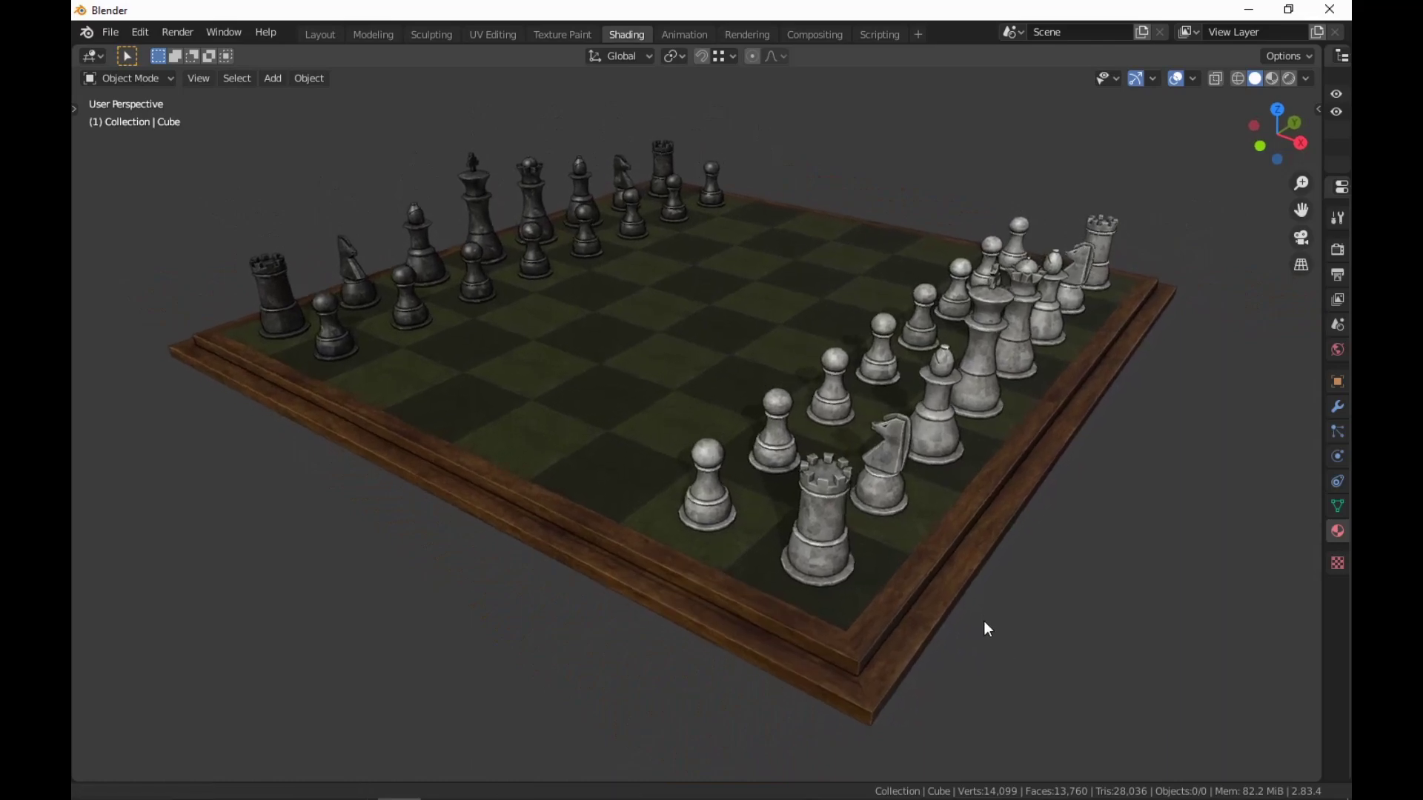